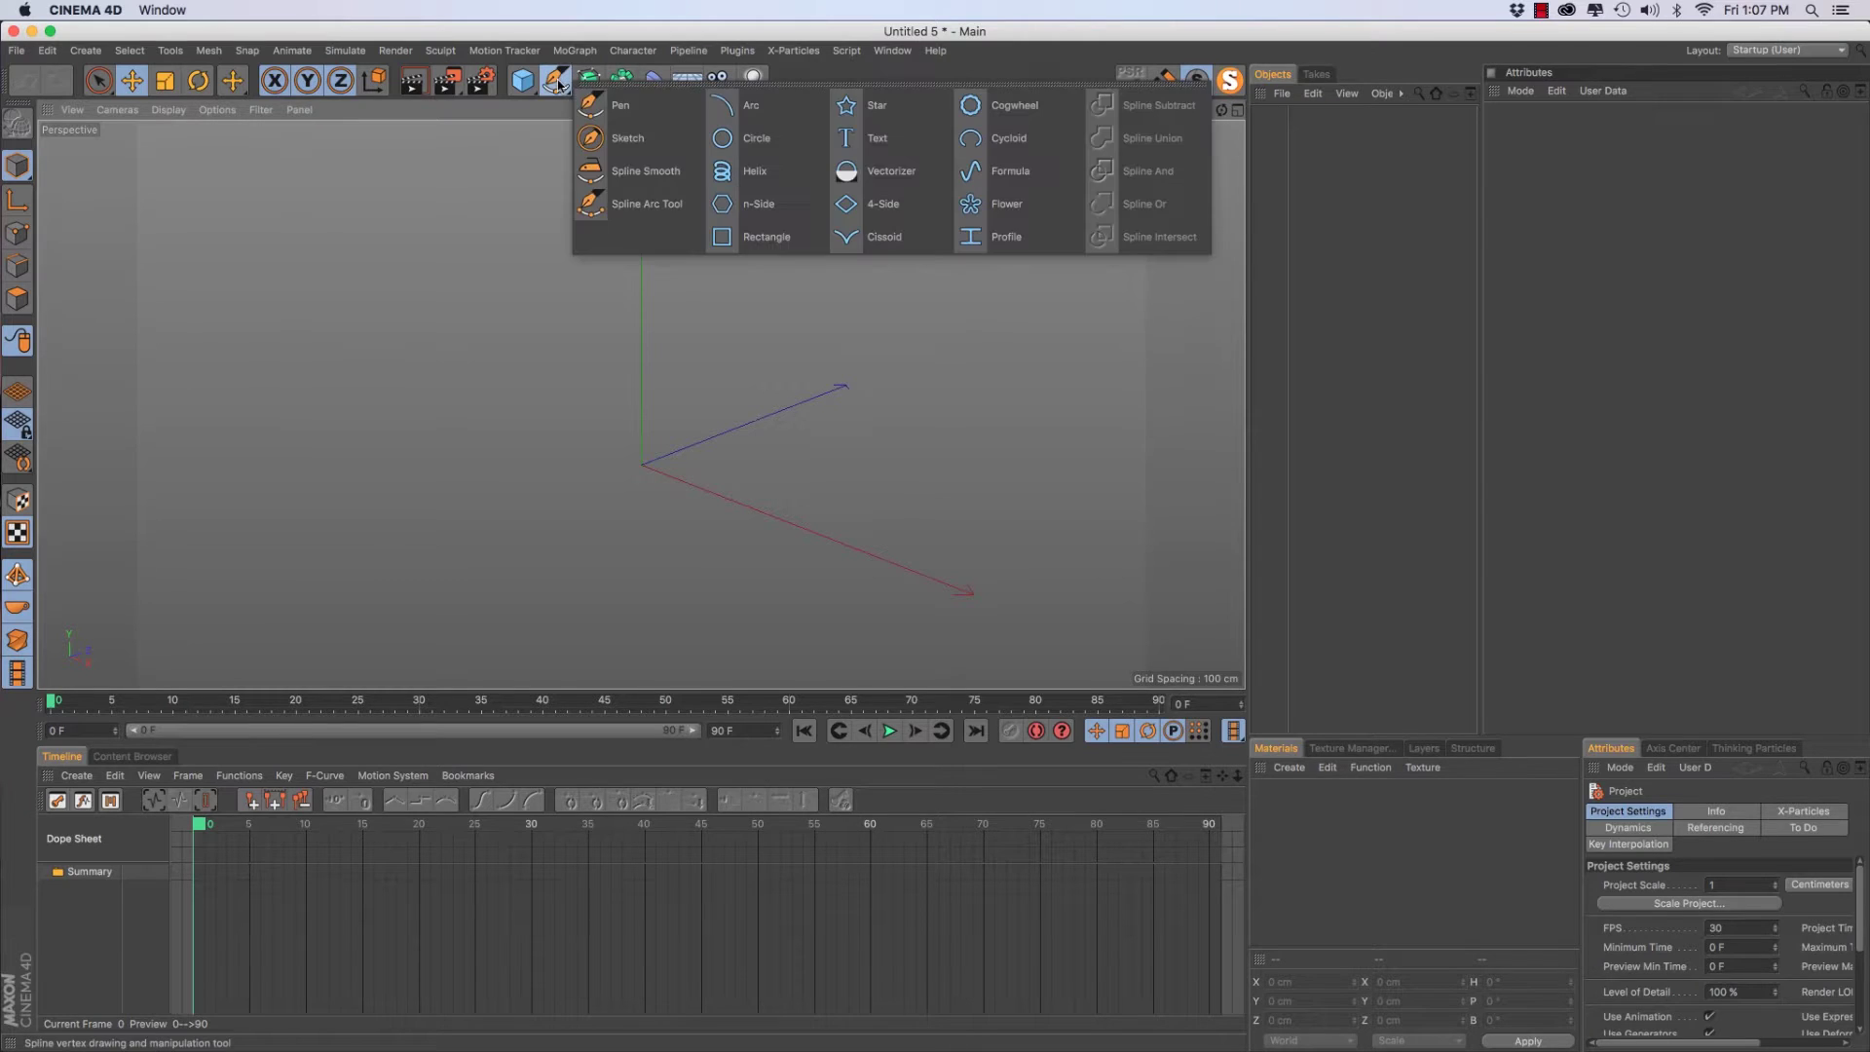
Add a Helix spline and set its plane to XZ
left_click(787, 165)
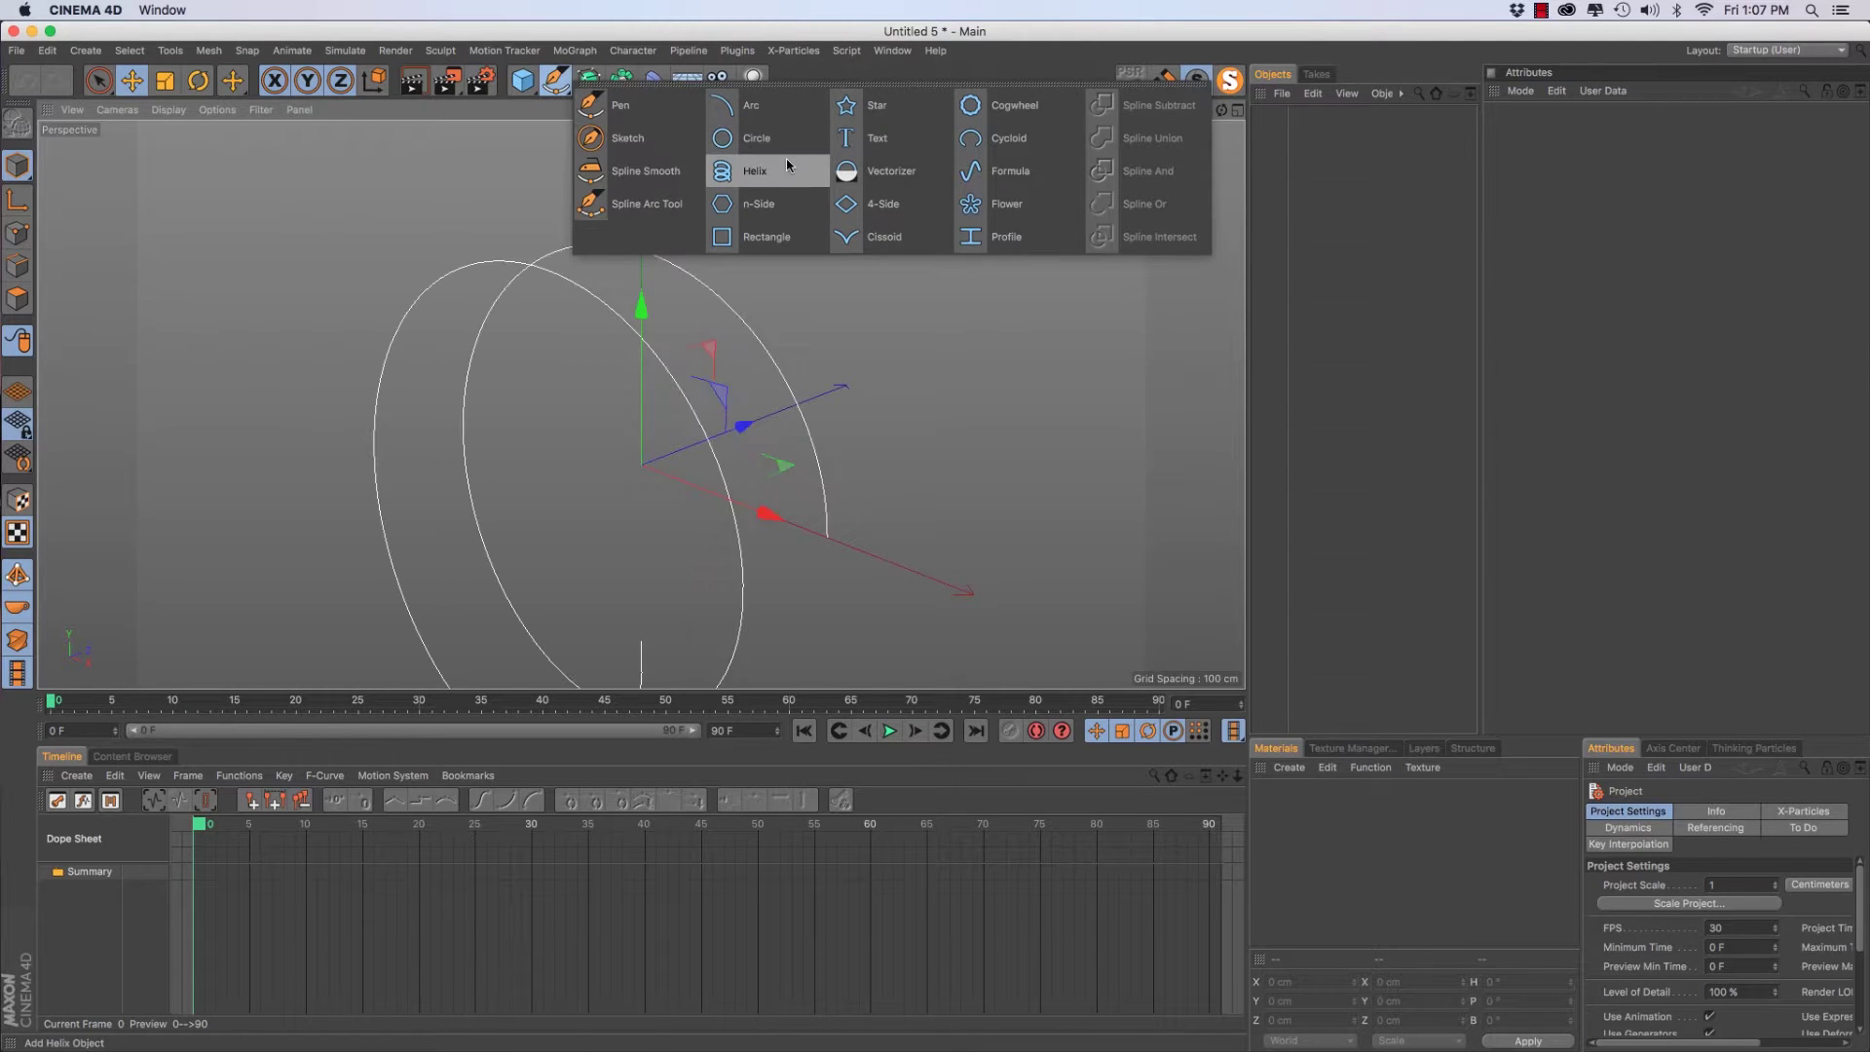
left_click(1625, 330)
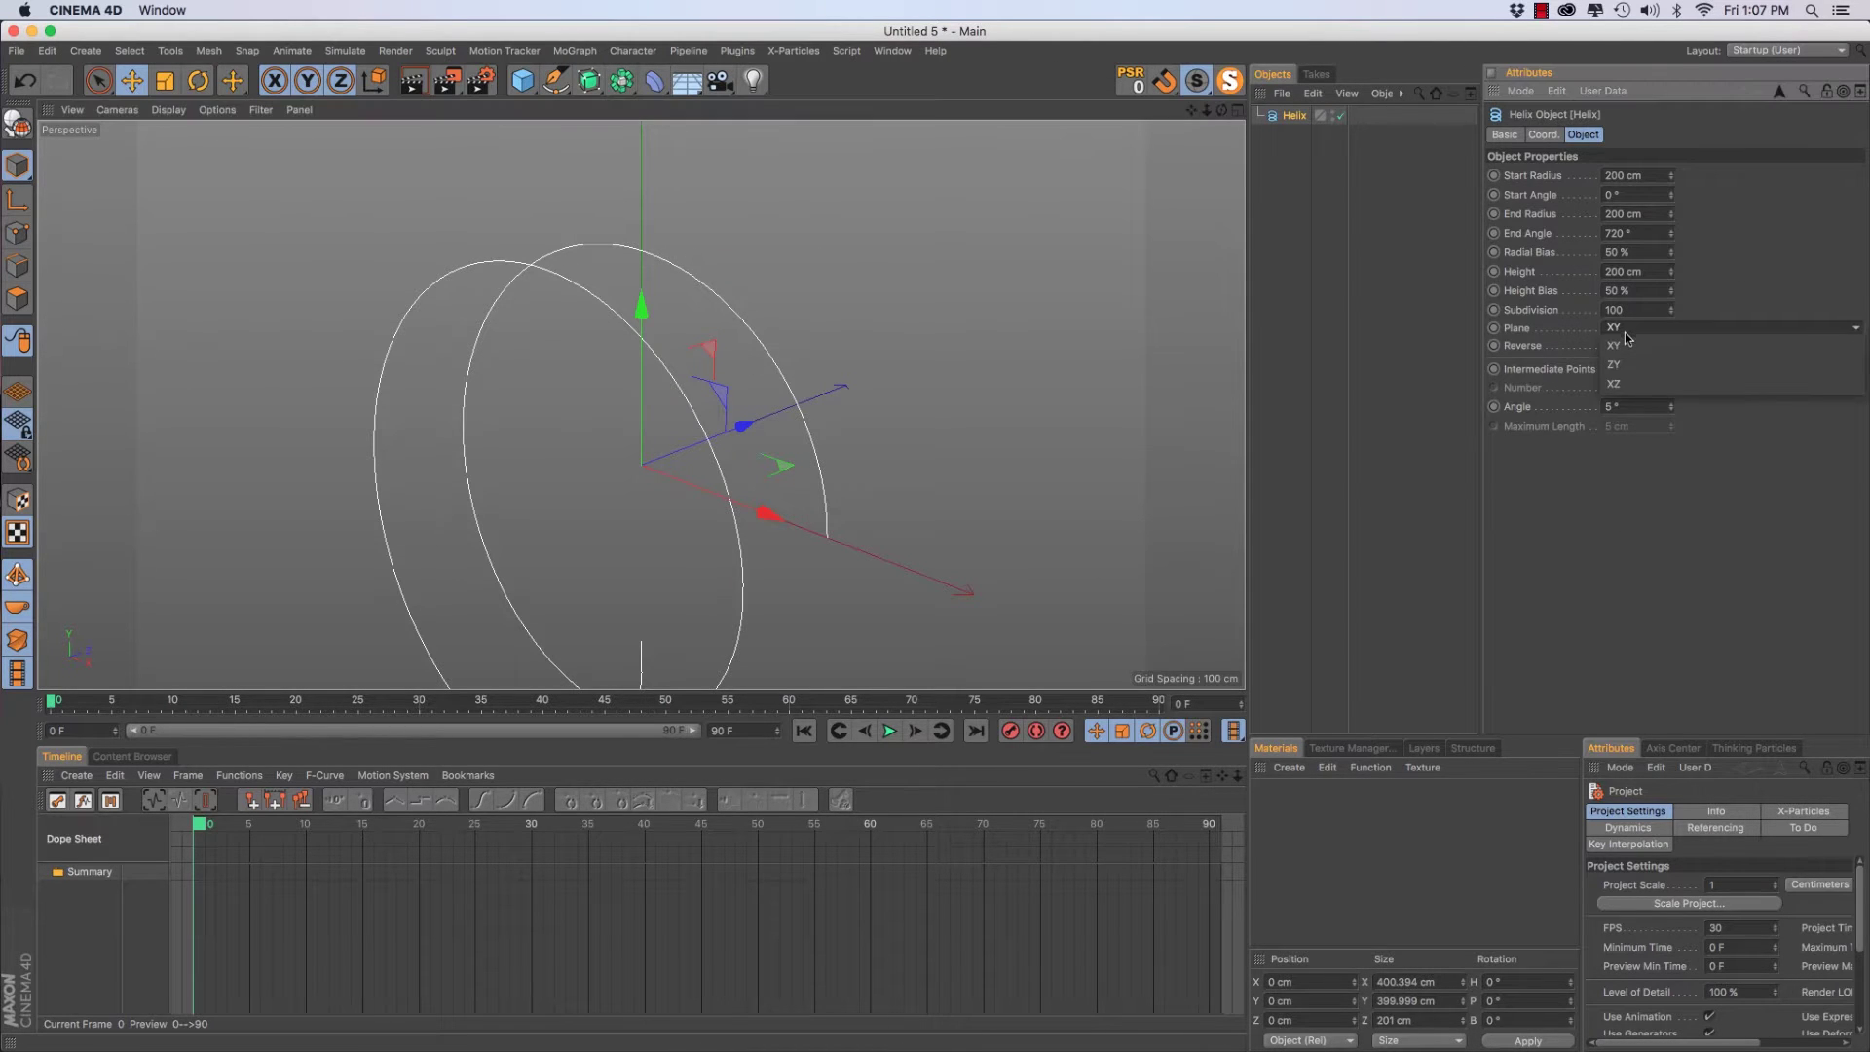
left_click(1633, 378)
scroll(667, 372, "down", 5)
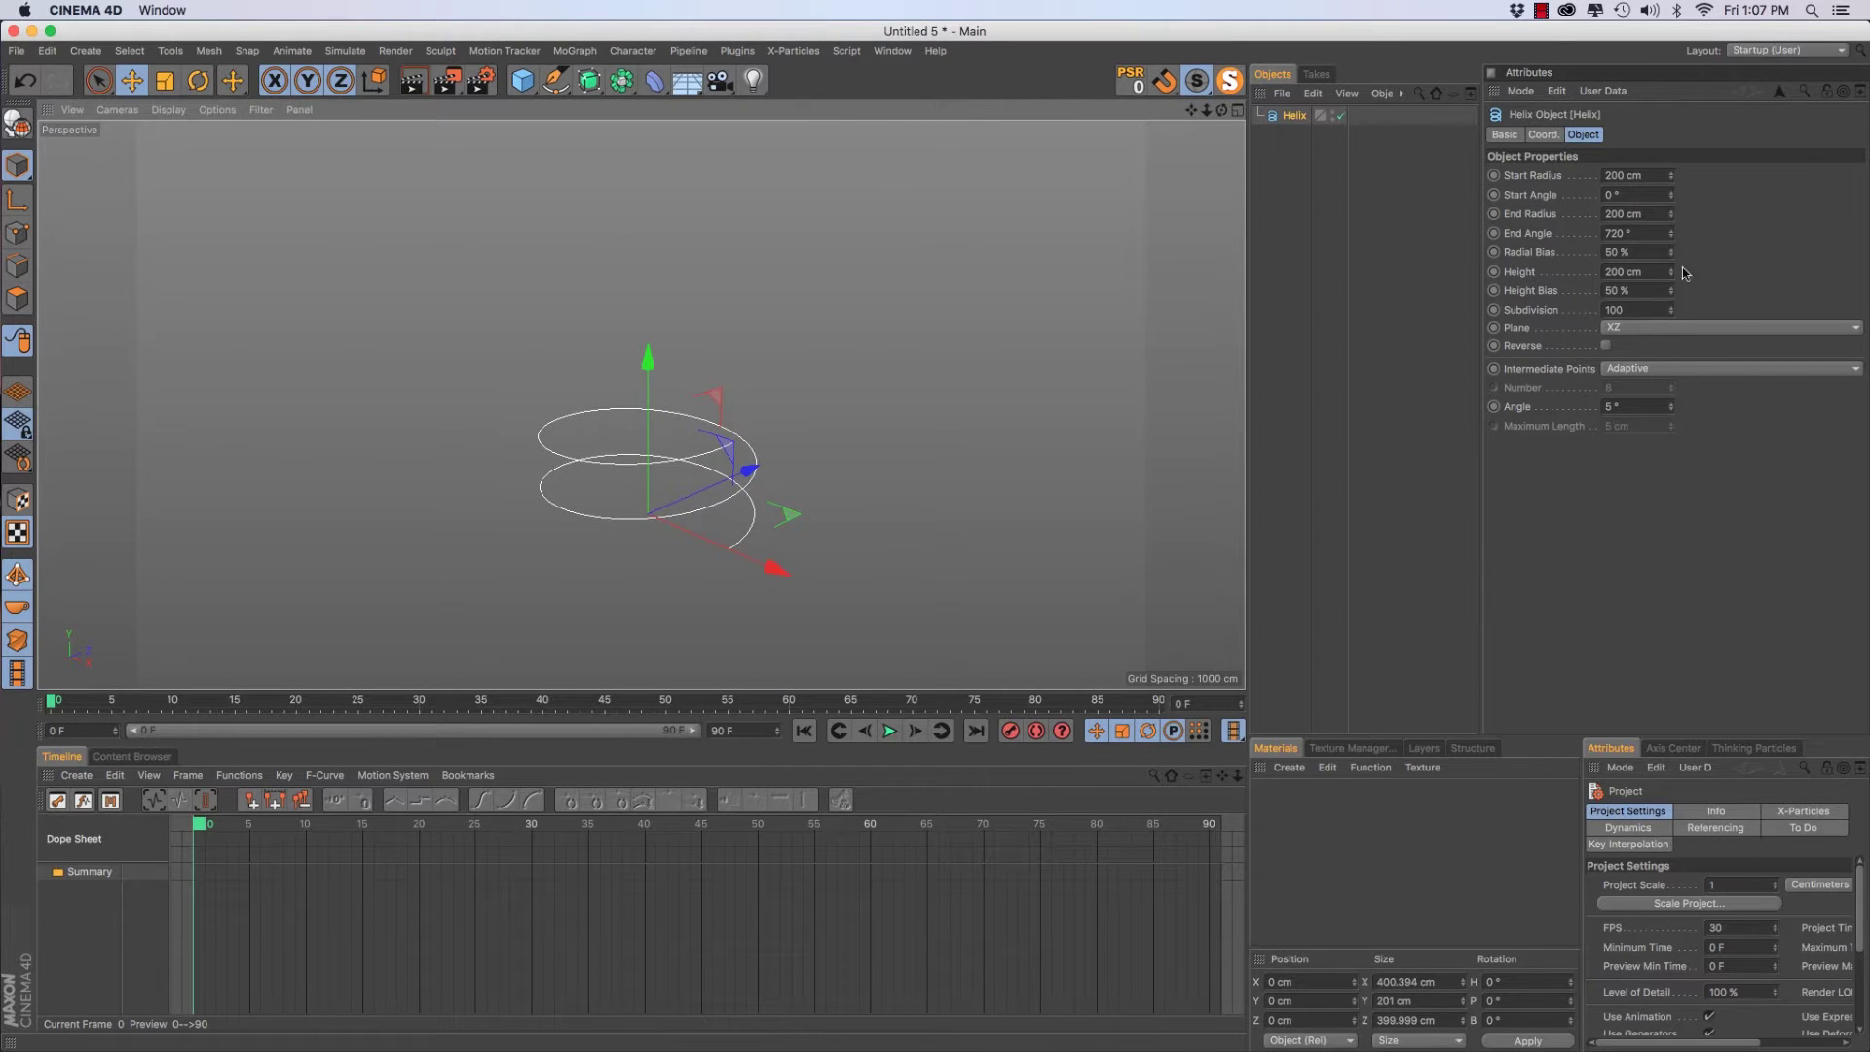
Set the helix's Height to 600 cm and its Start Radius to 40 cm
left_click_drag(1665, 272, 1521, 282)
type("6")
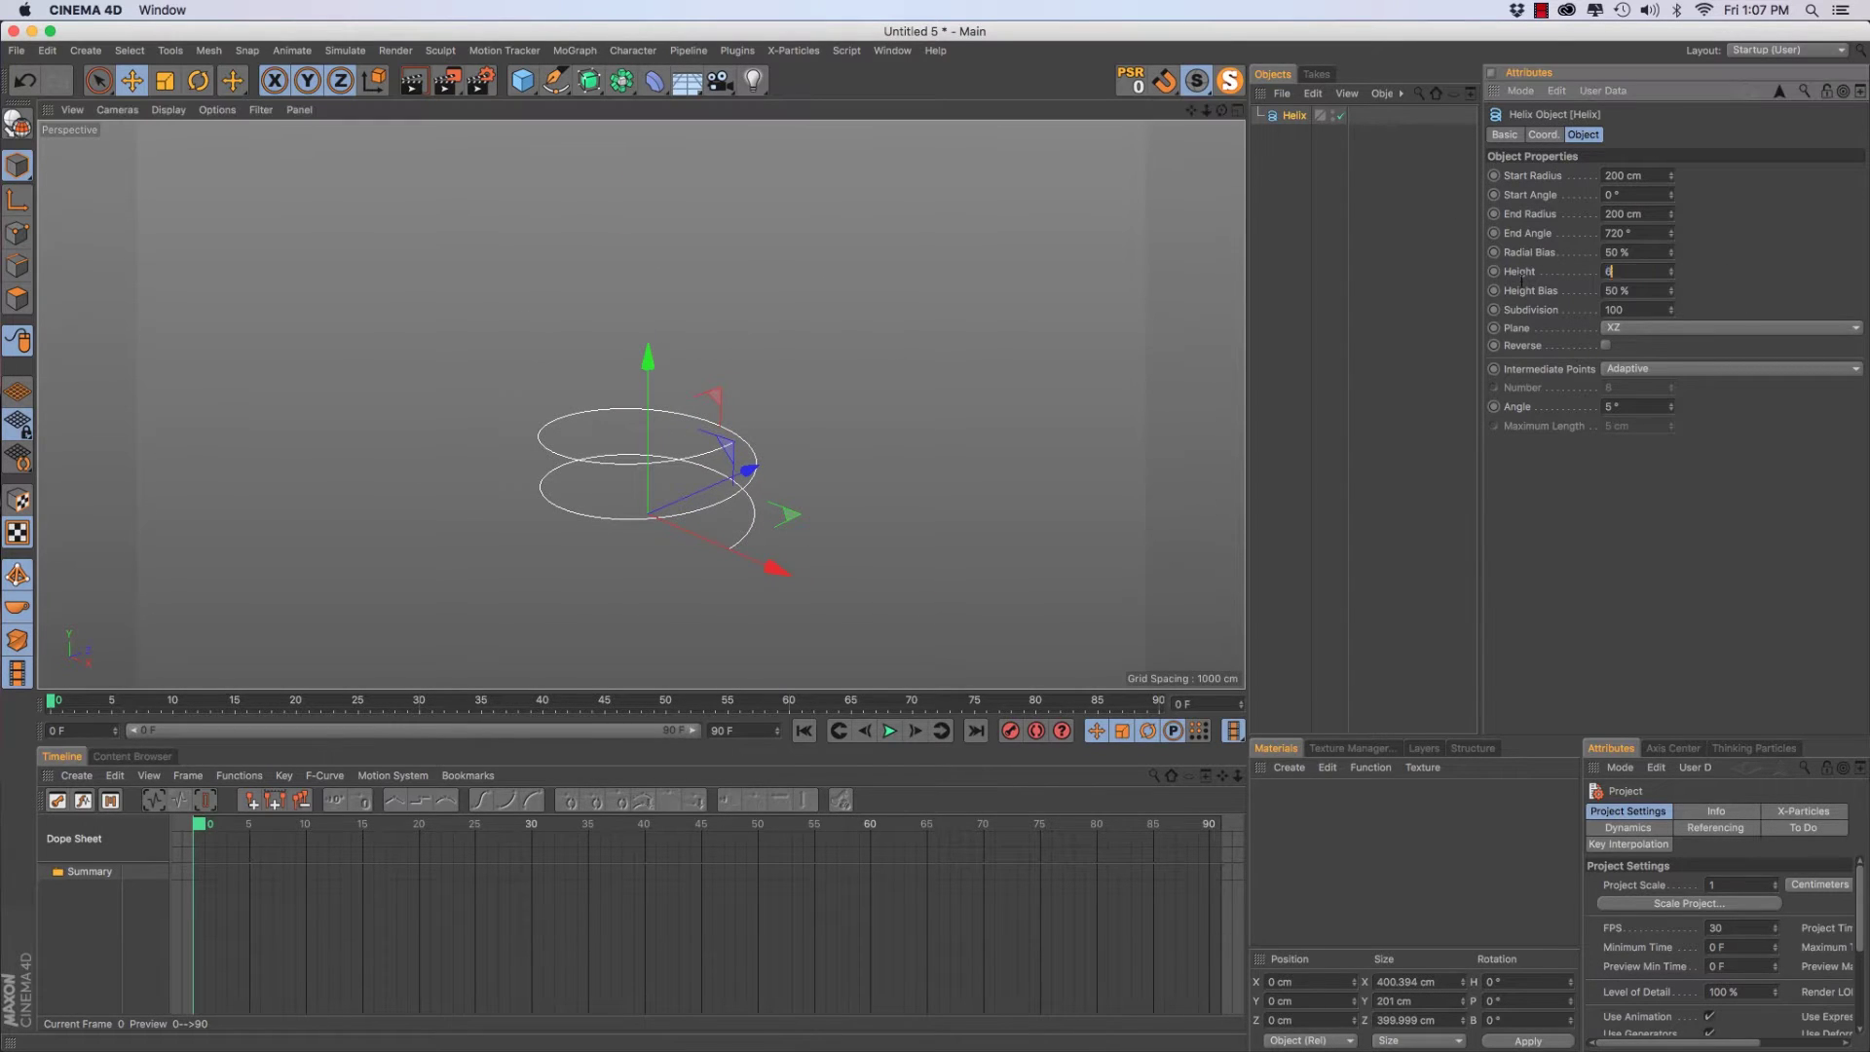
type("00")
key("Return")
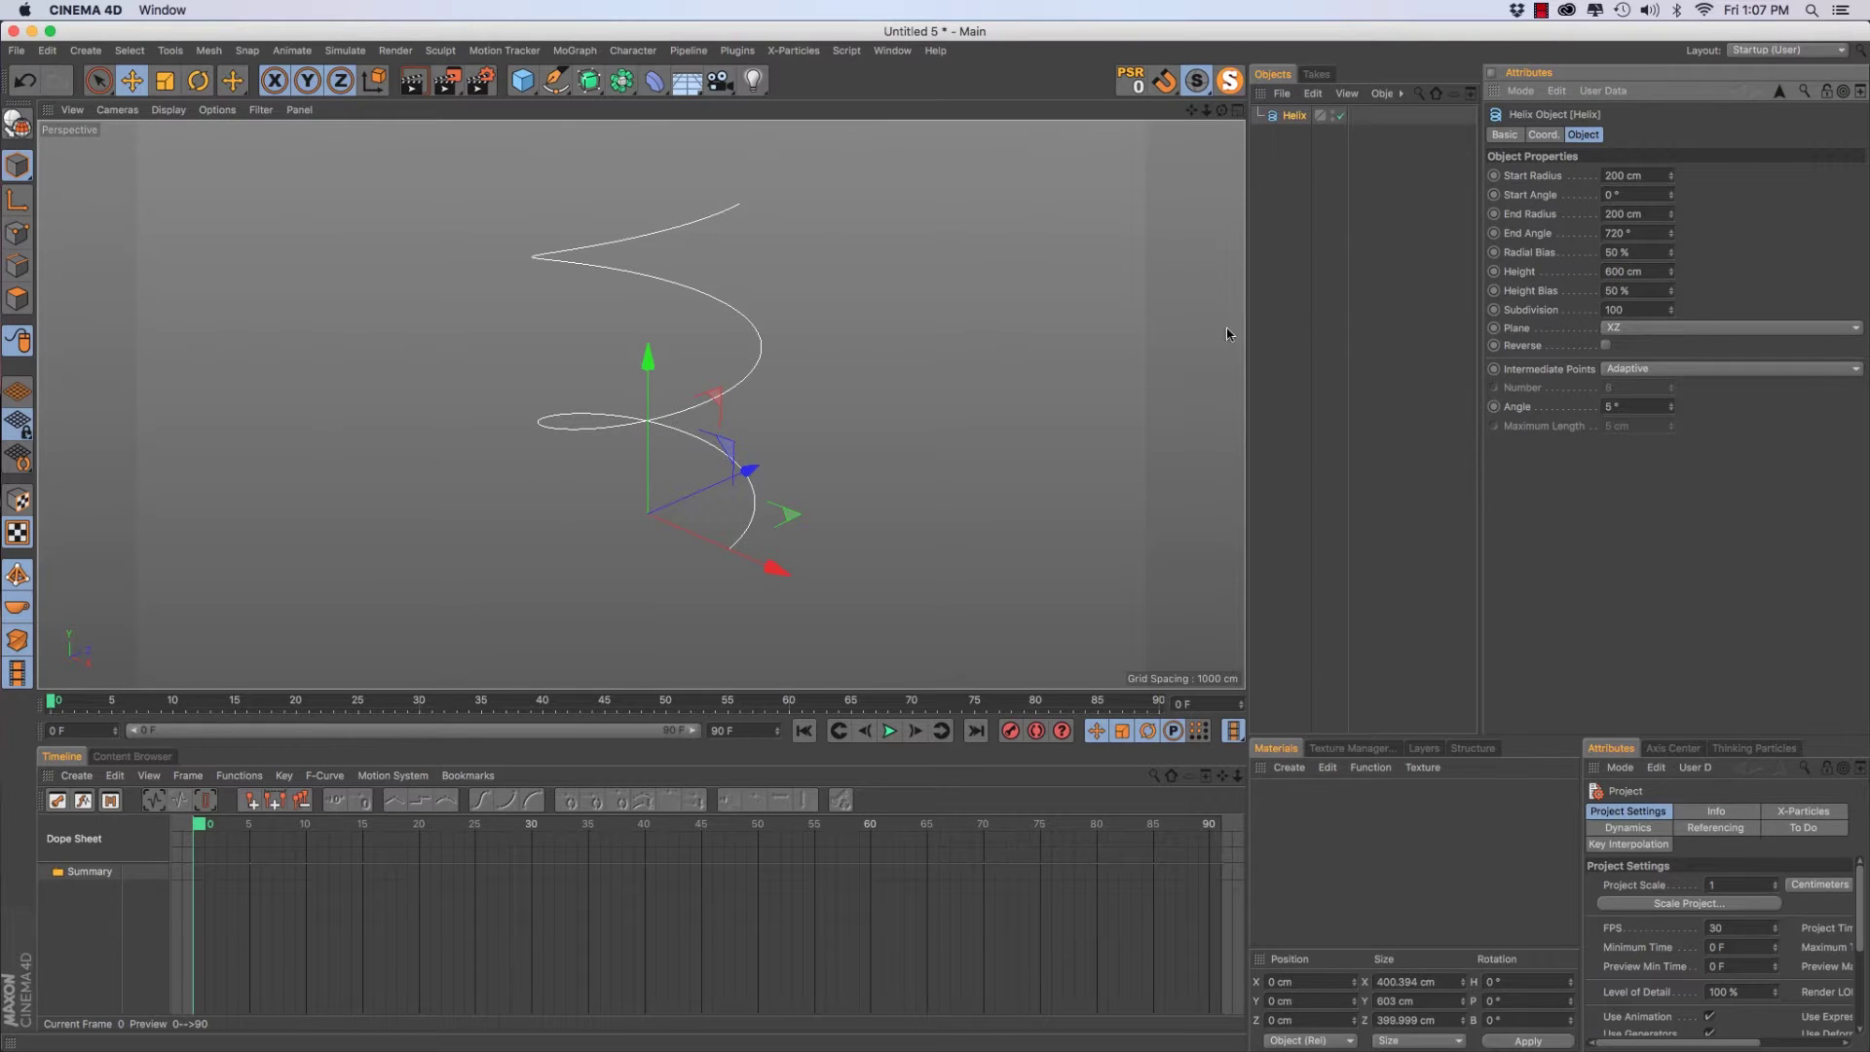
left_click_drag(1659, 177, 1499, 176)
type("40")
key("Return")
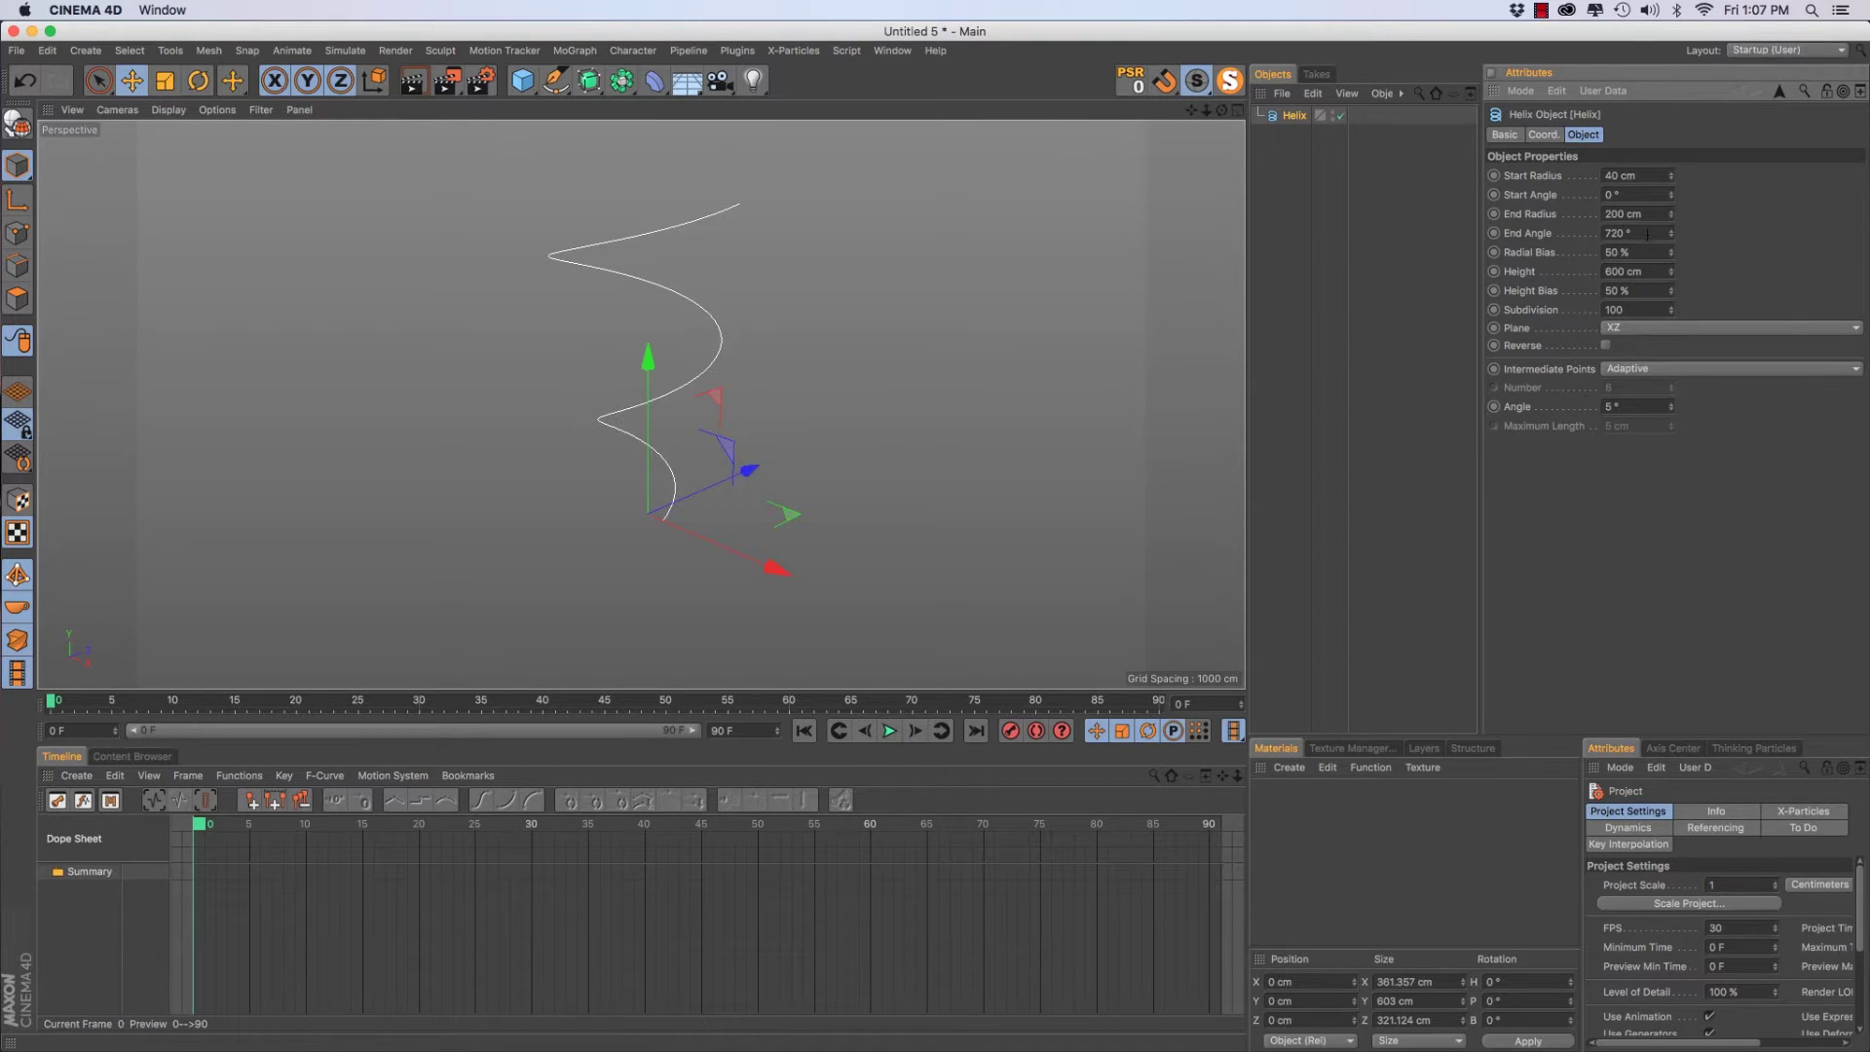
Raise the helix's End Angle to 4500° to add more coils
scroll(1647, 234, "up", 10)
scroll(1647, 234, "up", 11)
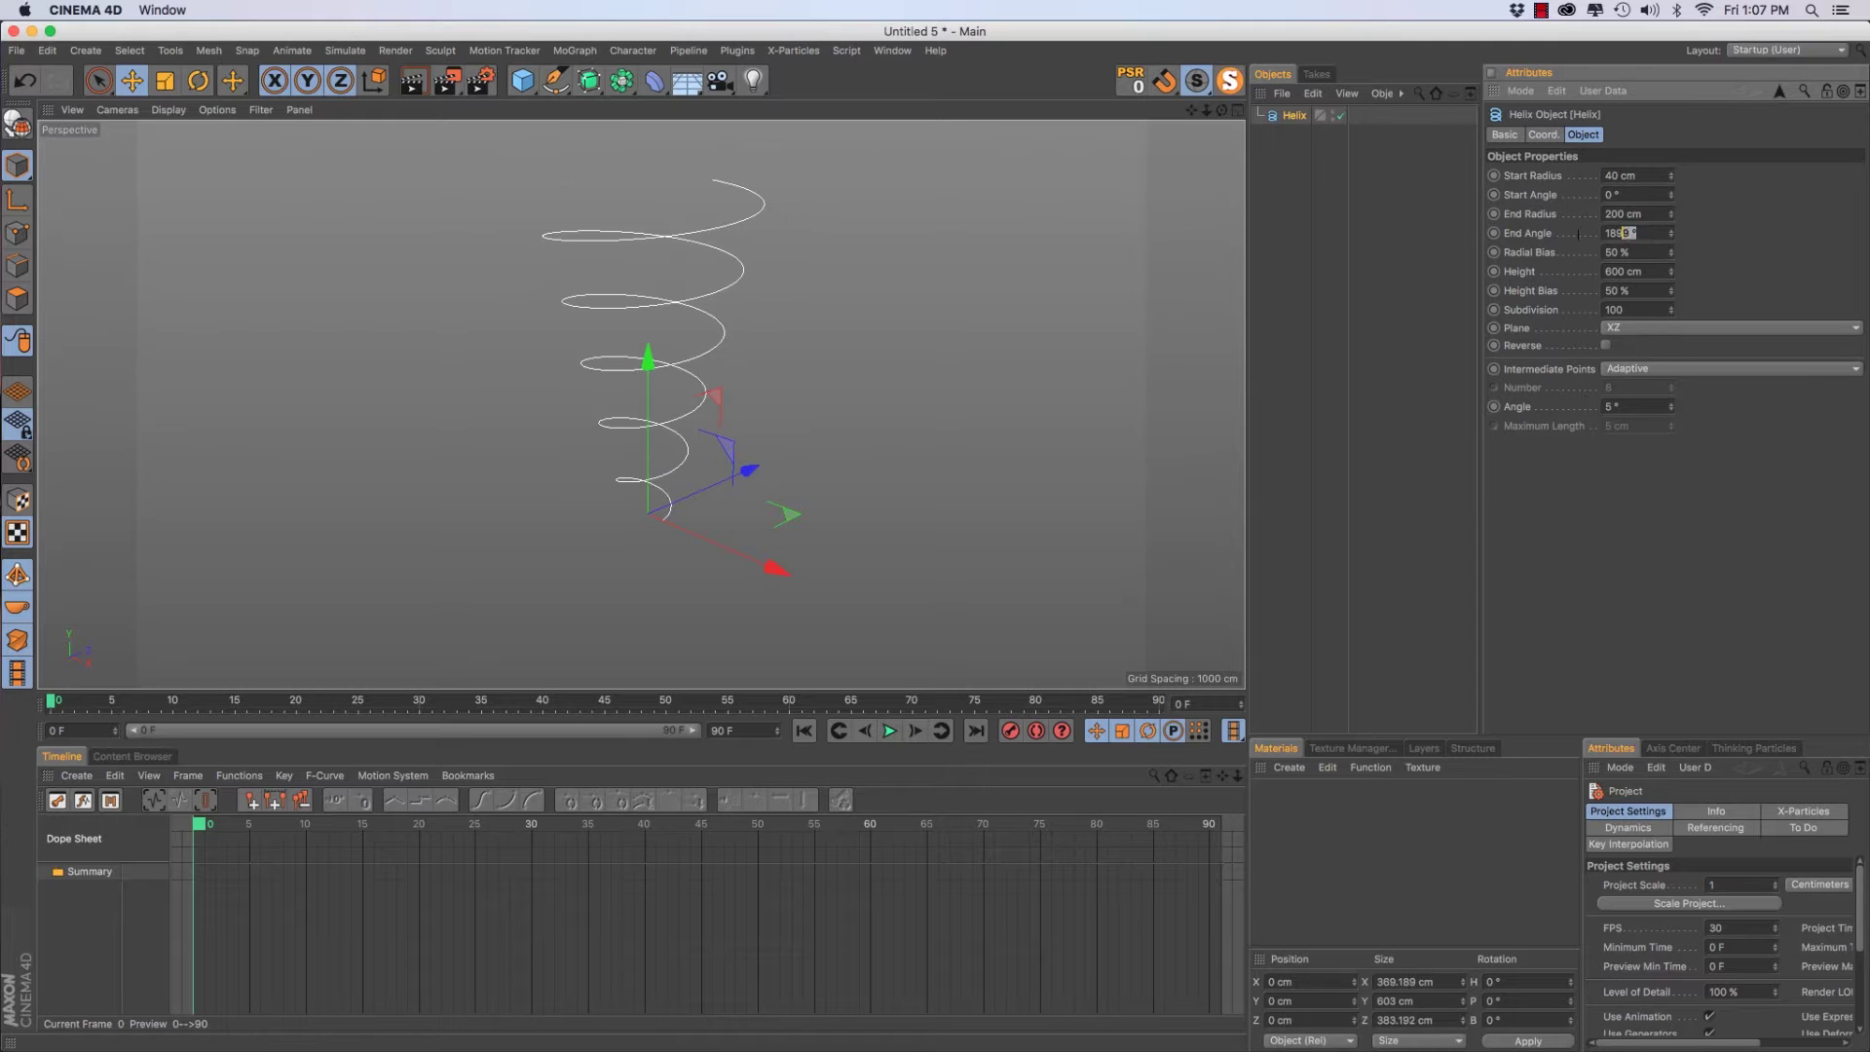
type("4500")
key("Return")
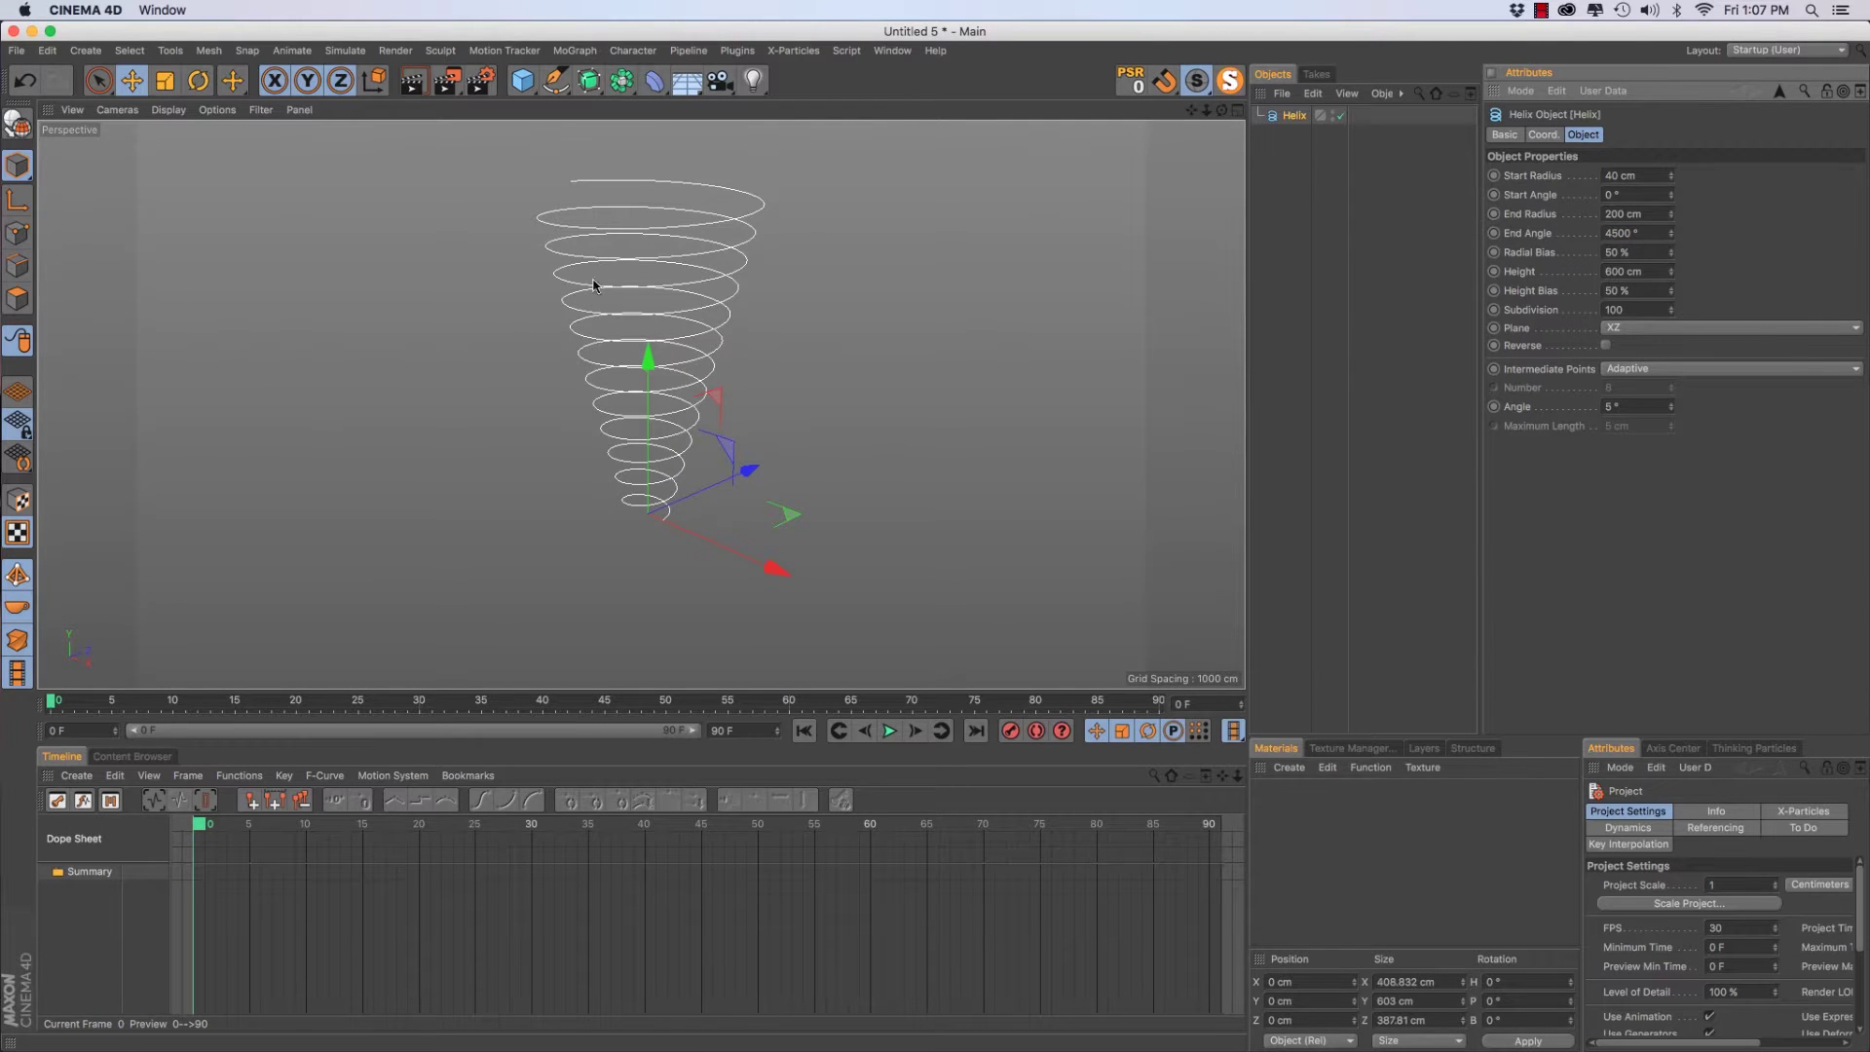
Set the helix's End Angle to 4000°
left_click_drag(1646, 234, 1533, 236)
type("4000")
key("Return")
left_click_drag(625, 370, 722, 365, "alt")
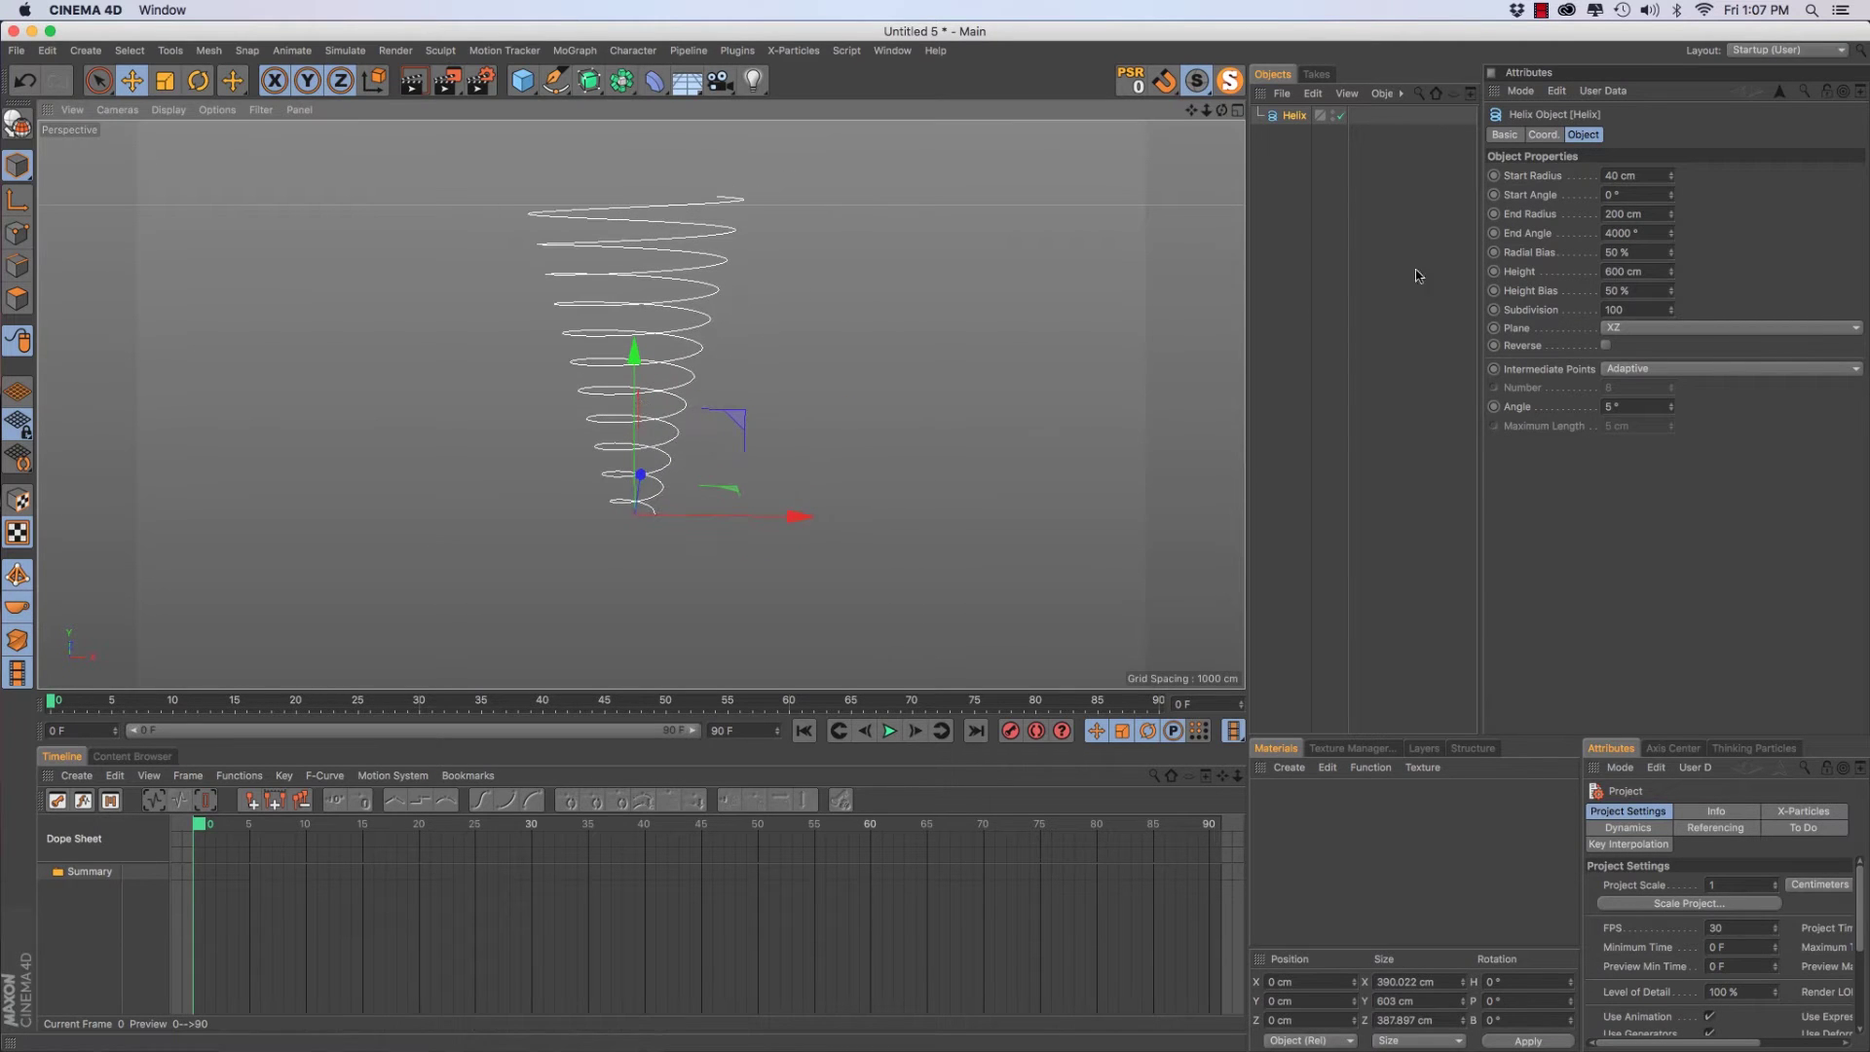
Set the helix's Radial Bias to 16%, Height Bias to 55% and End Radius to 300 cm
mouse_move(1672, 258)
left_mouse_down()
mouse_move(1632, 258)
mouse_move(1671, 285)
mouse_move(1671, 265)
mouse_move(1671, 305)
mouse_move(1671, 270)
left_mouse_up()
left_click(1673, 255)
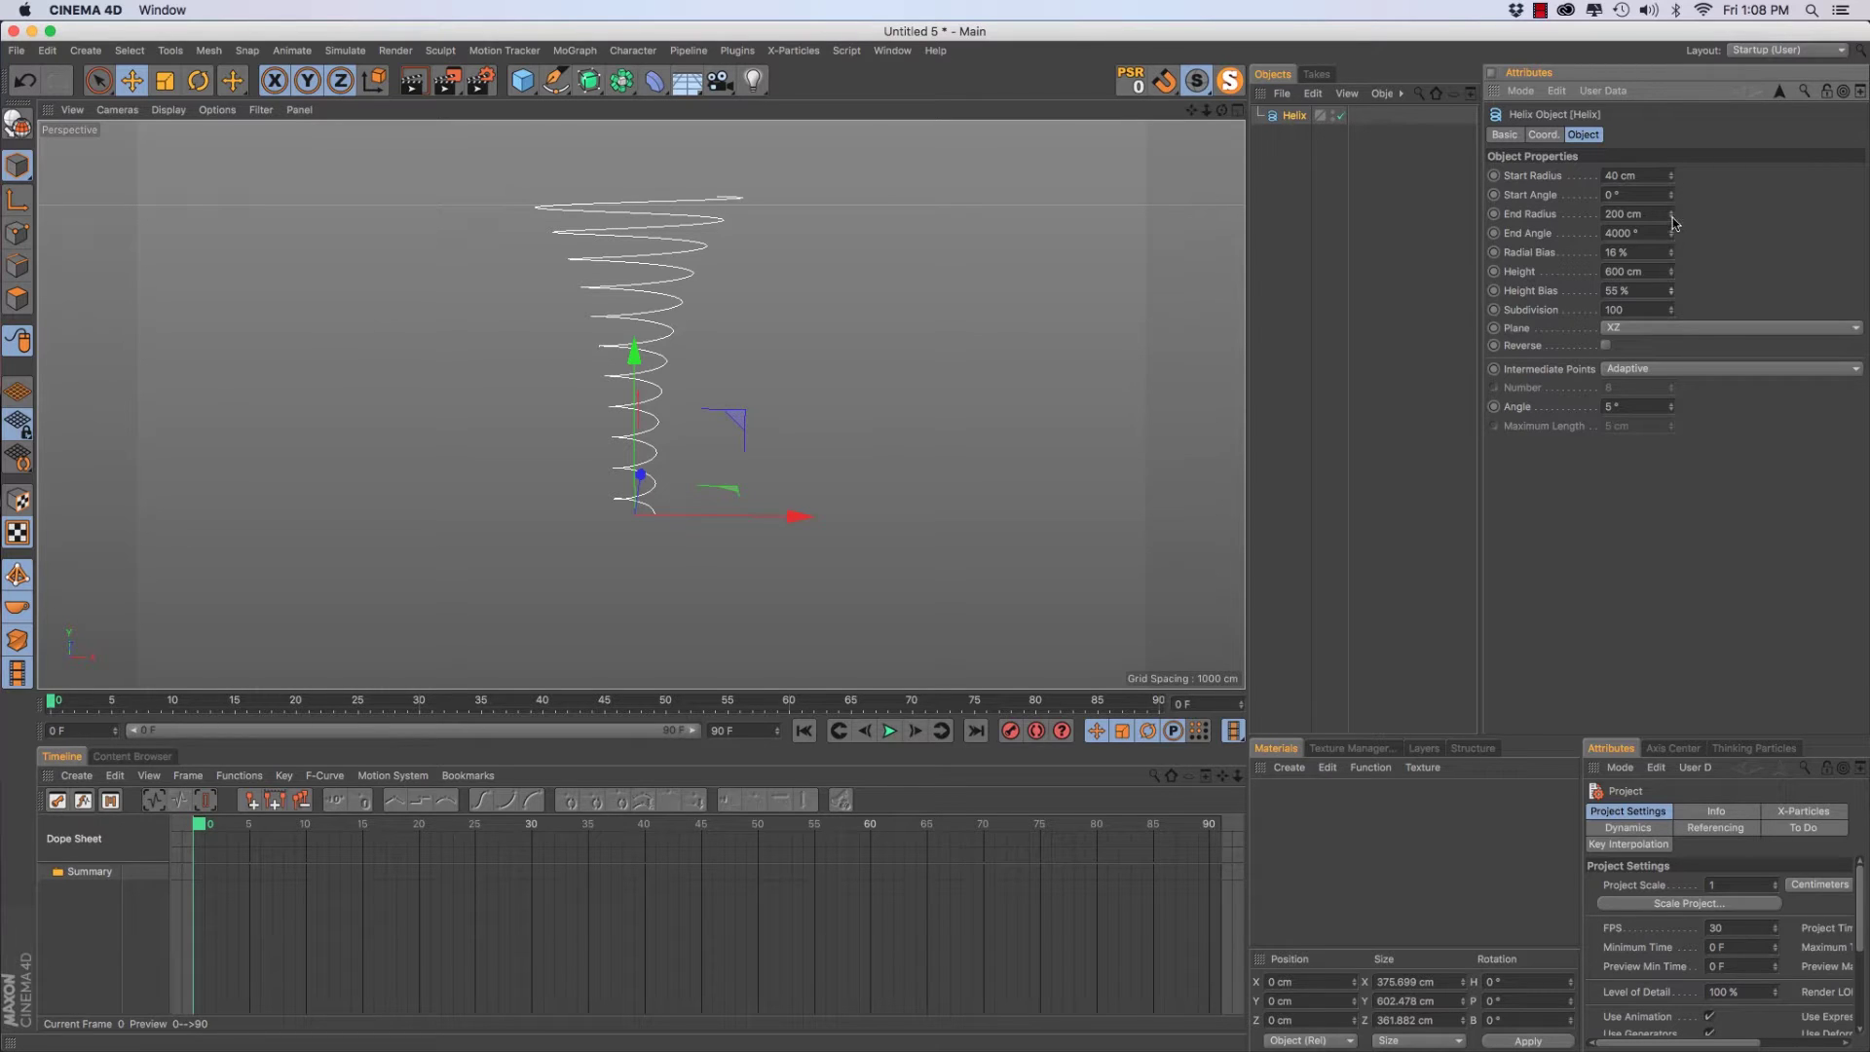
left_click_drag(1670, 213, 1671, 201)
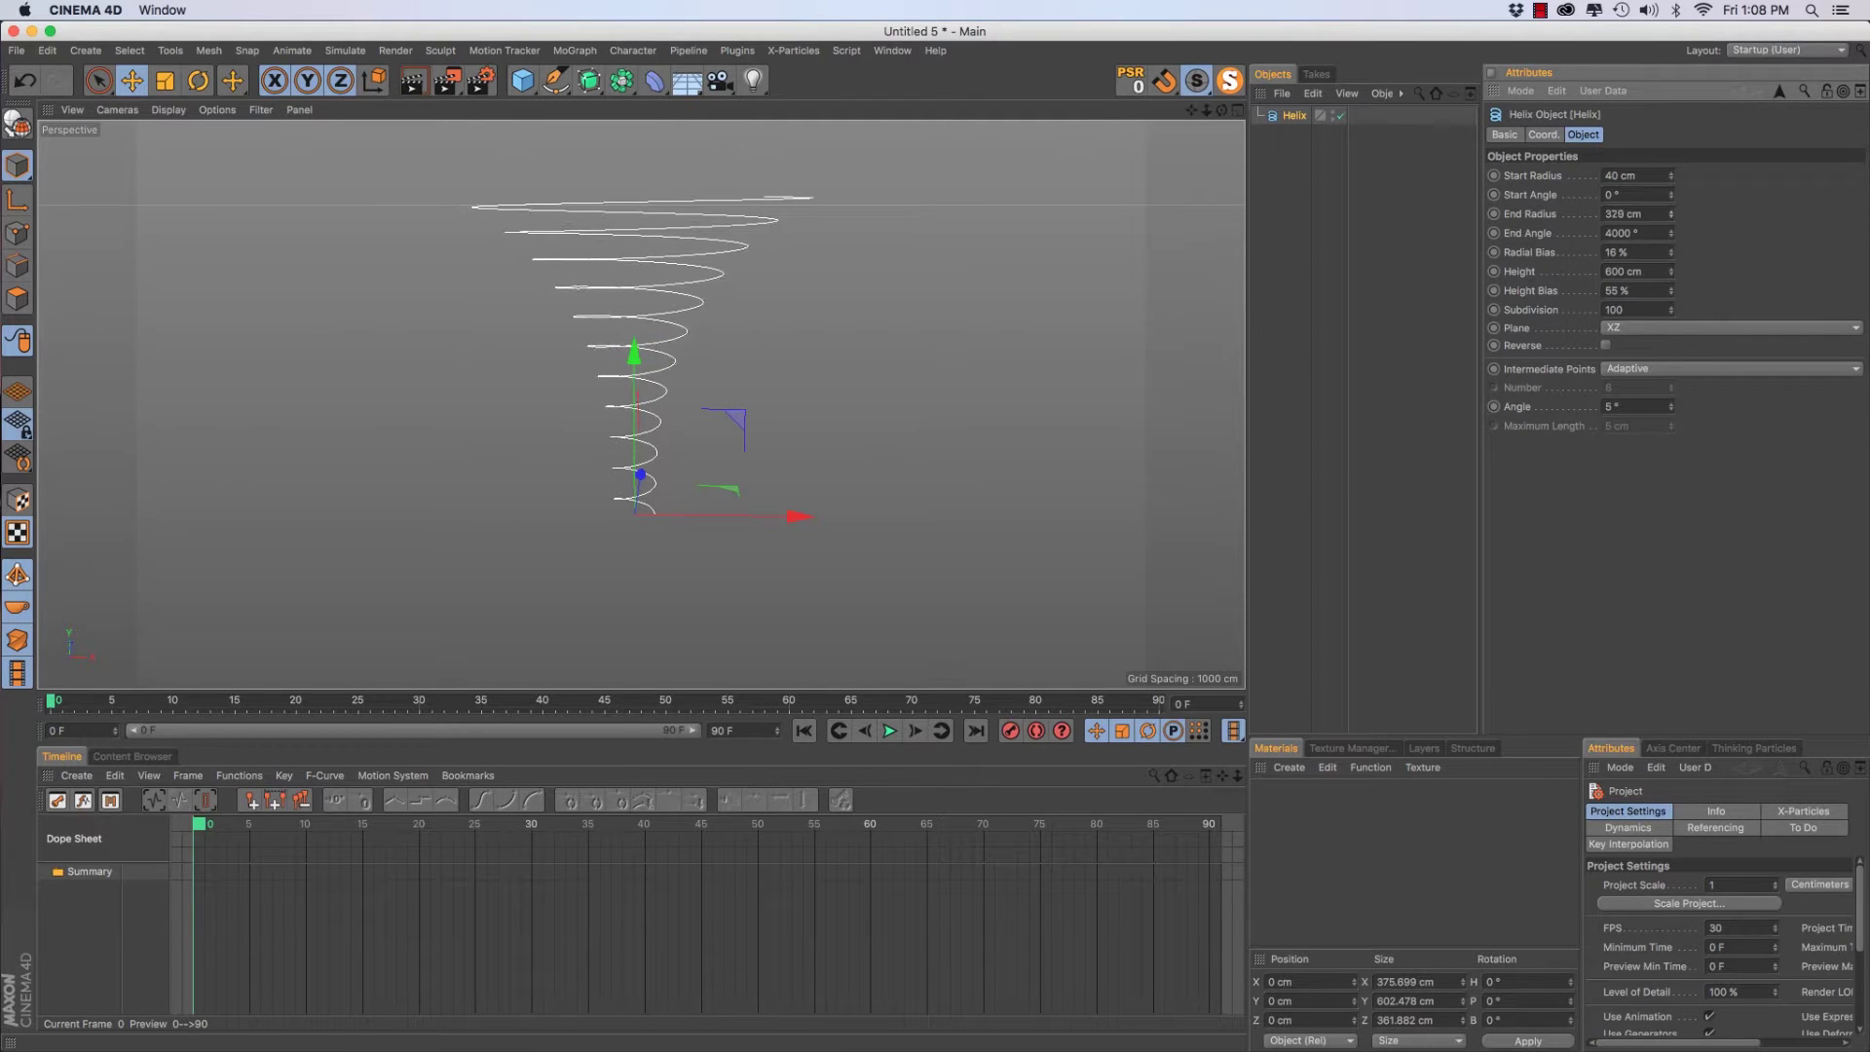
double_click(1636, 213)
type("300")
key("Return")
left_click_drag(546, 468, 768, 347, "alt")
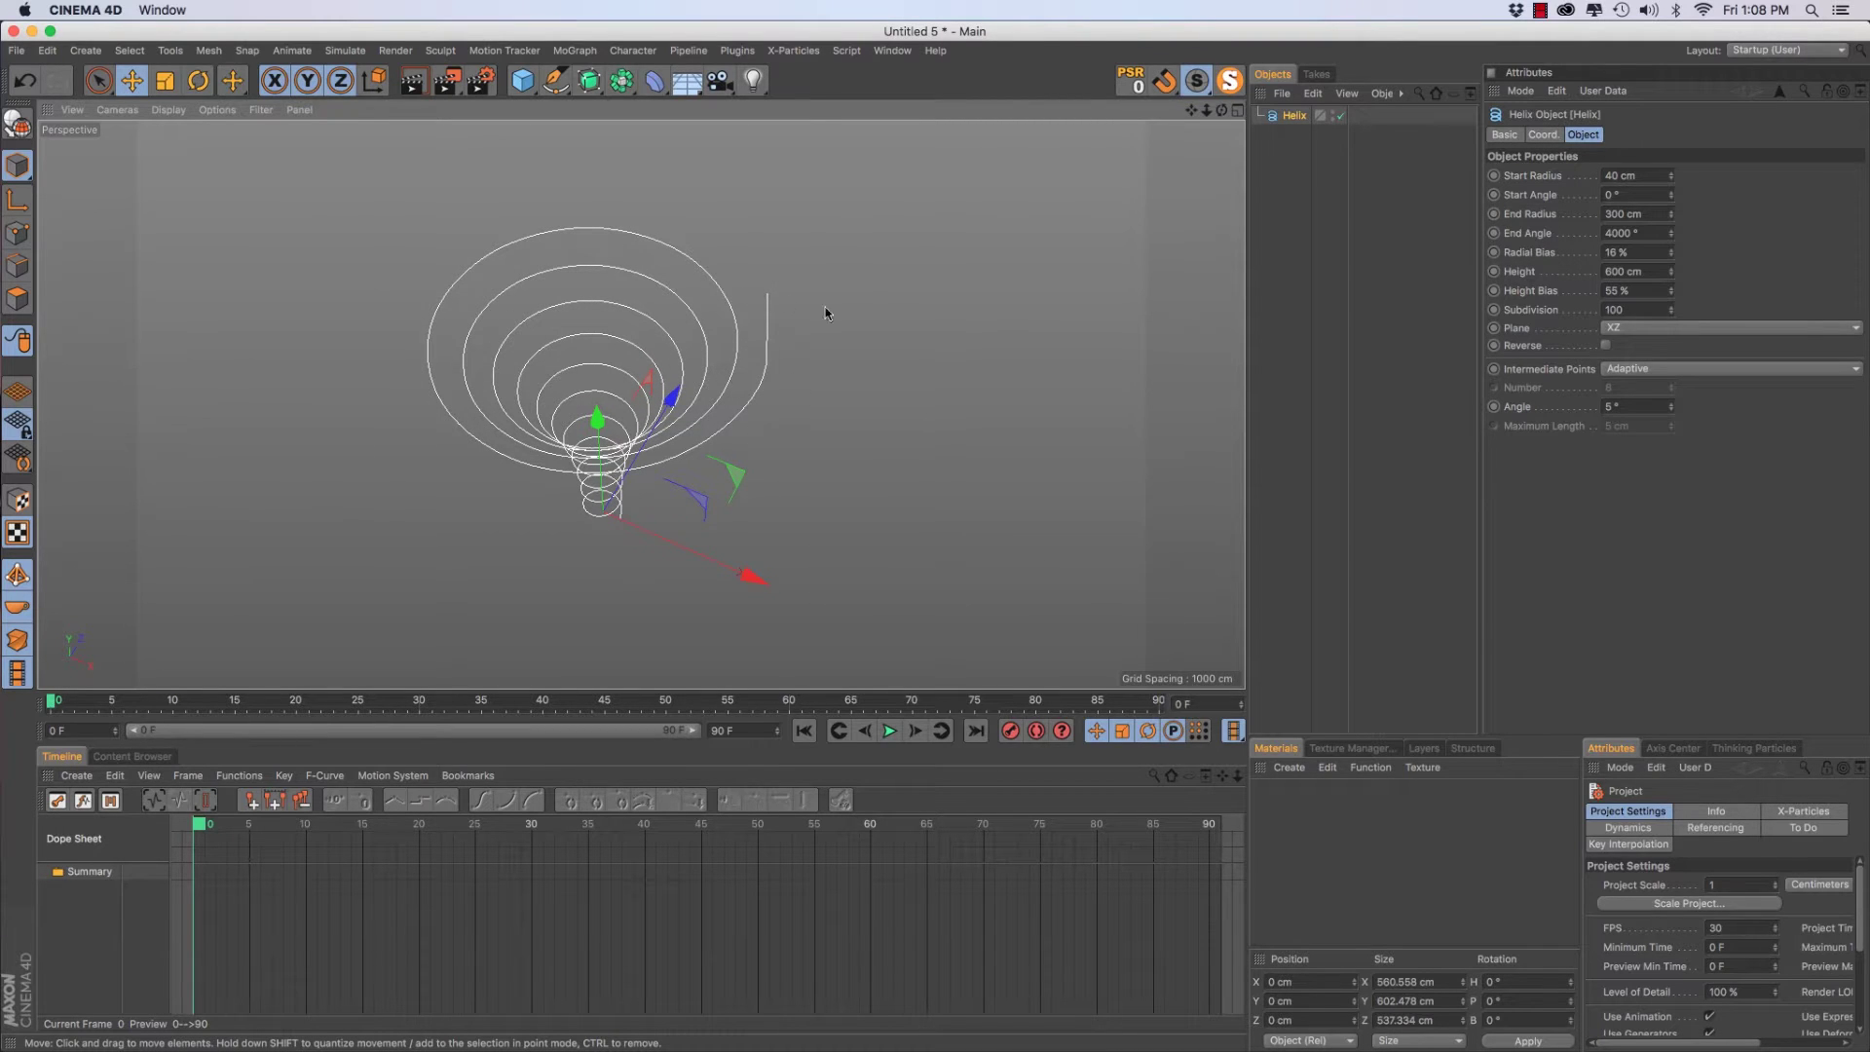
Smooth the helix with a Subdivision of 300 and switch to the Front view
left_click(1645, 309)
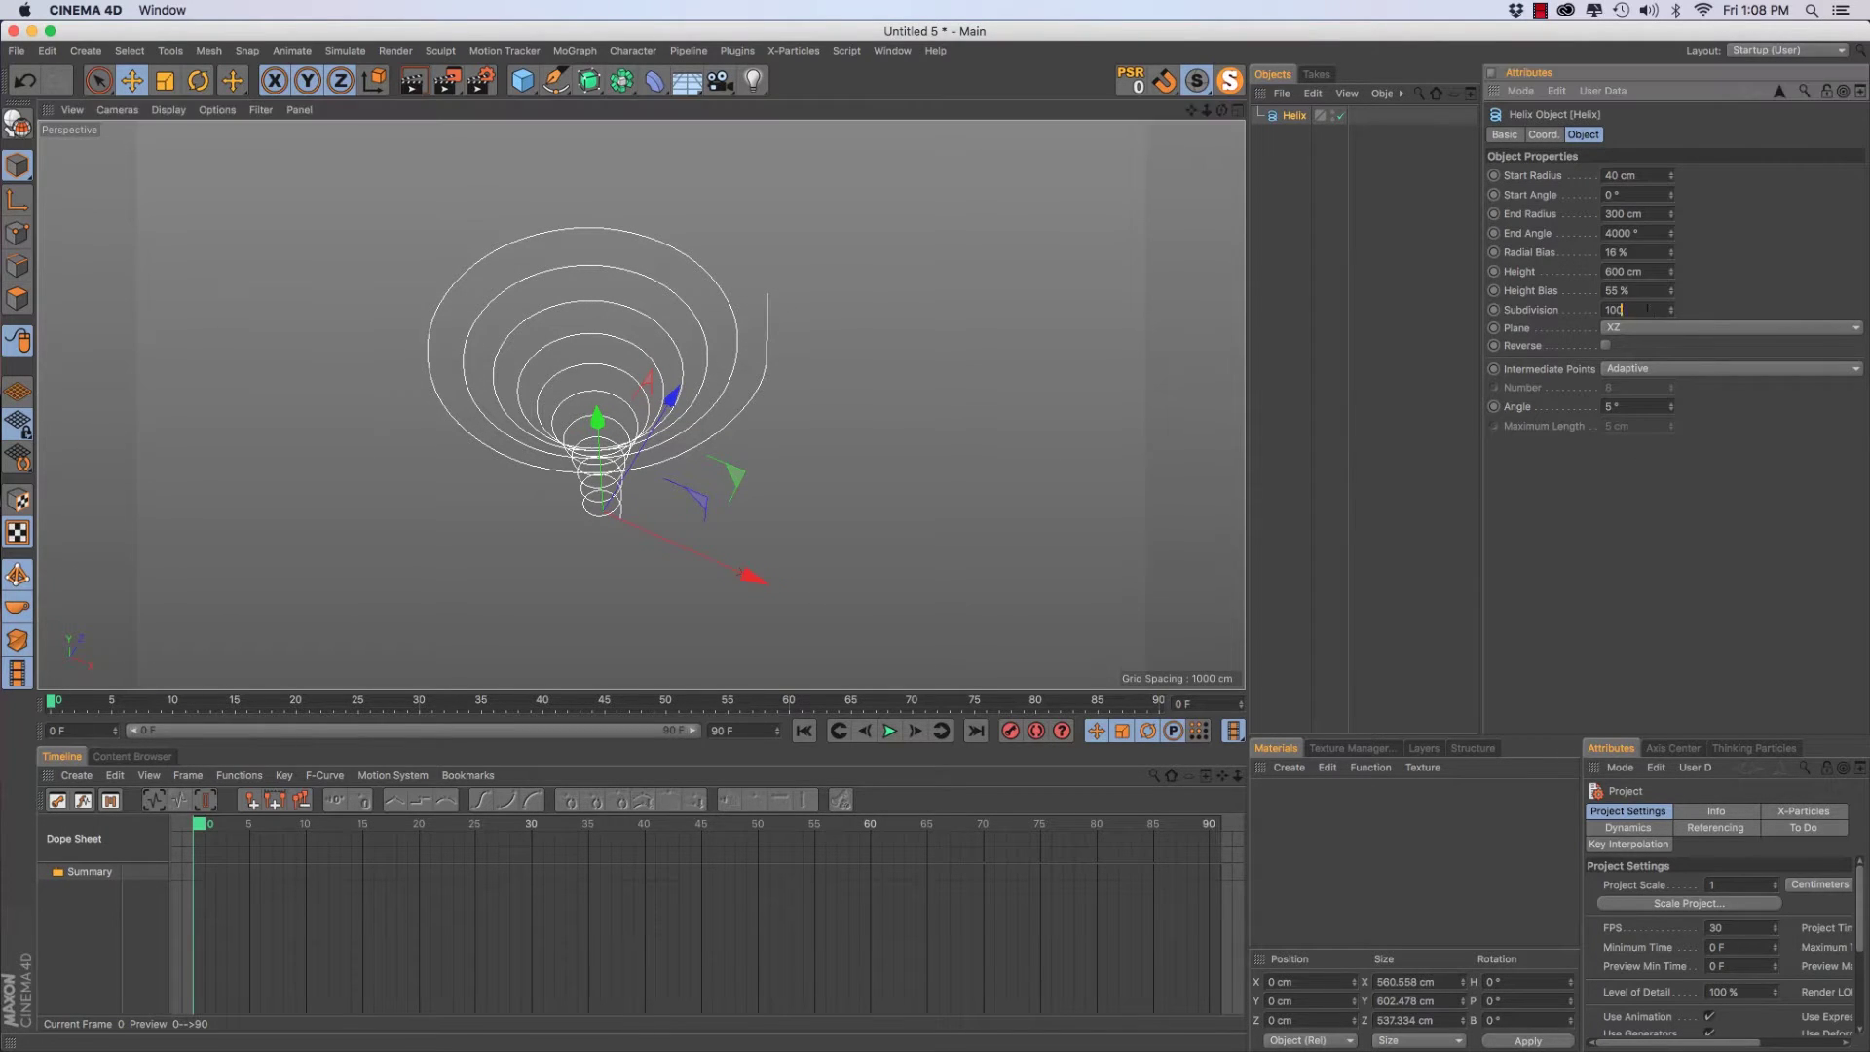
type("300")
key("Return")
key("F4")
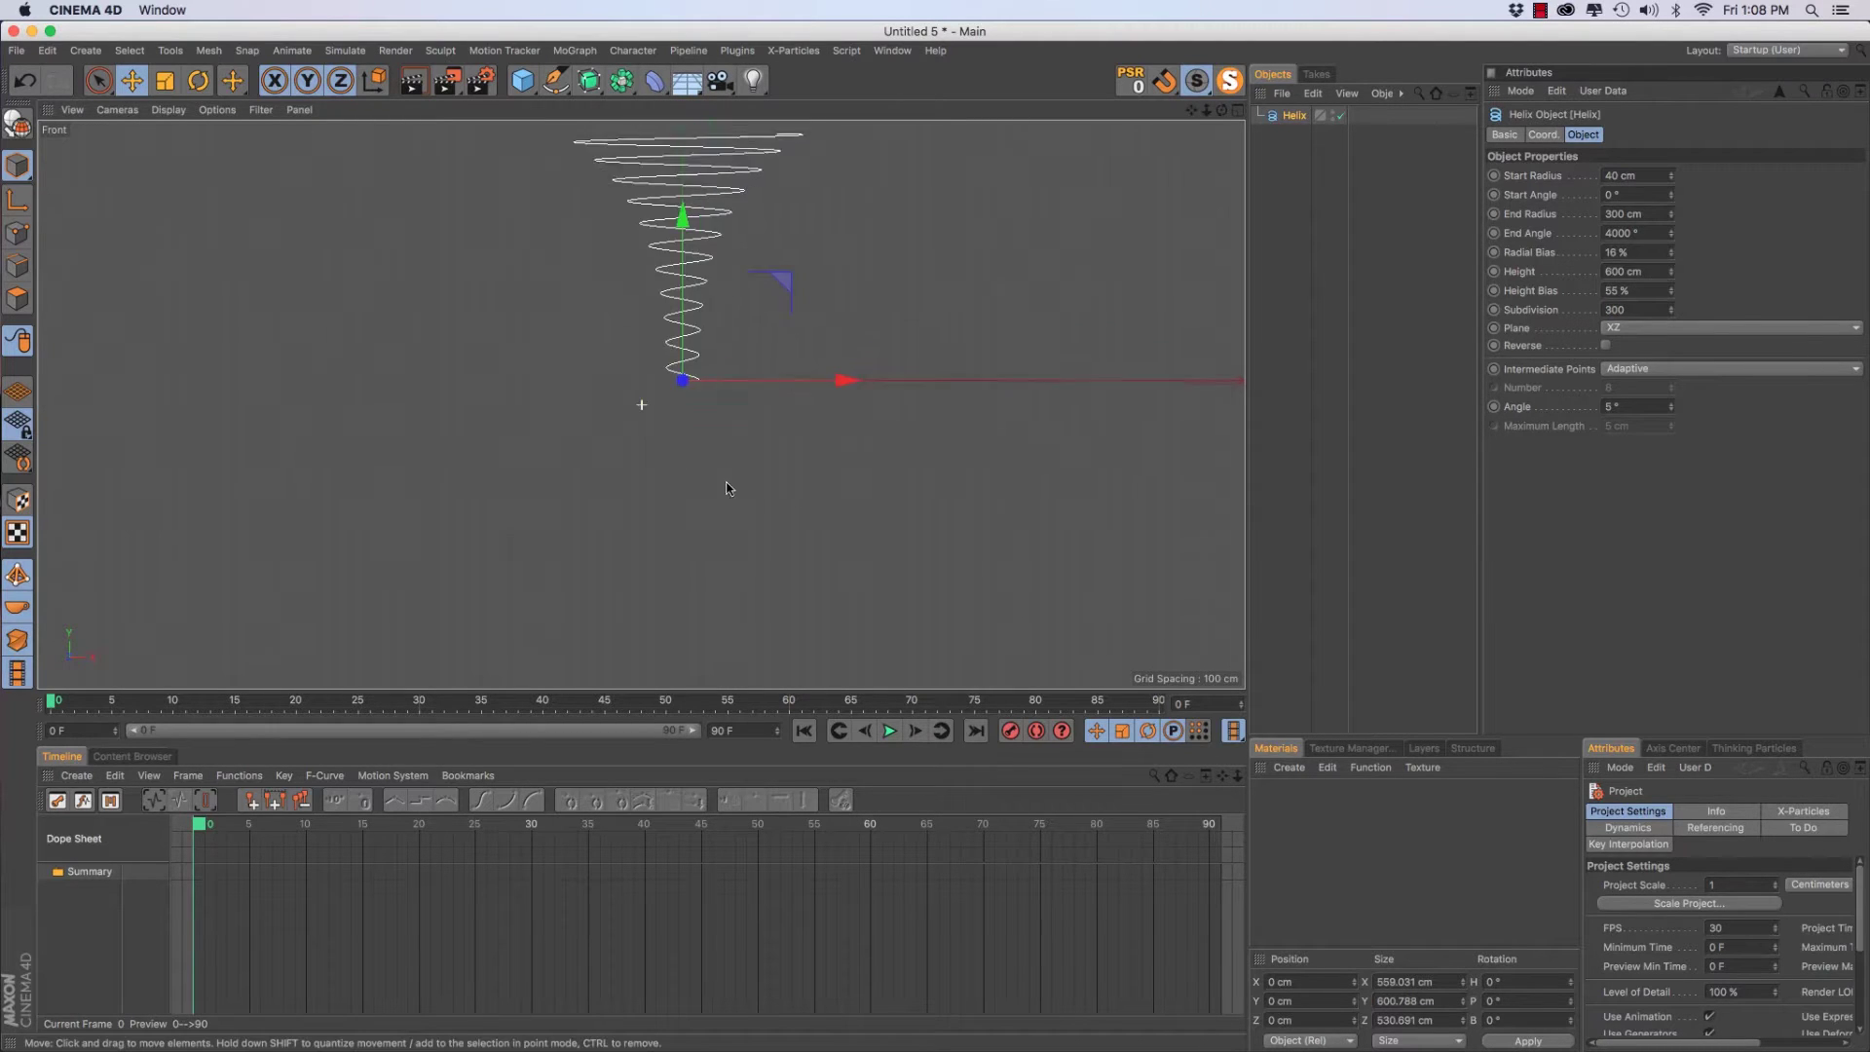
Duplicate the helix with copy and paste, and disable the original Helix object
left_click(1300, 141)
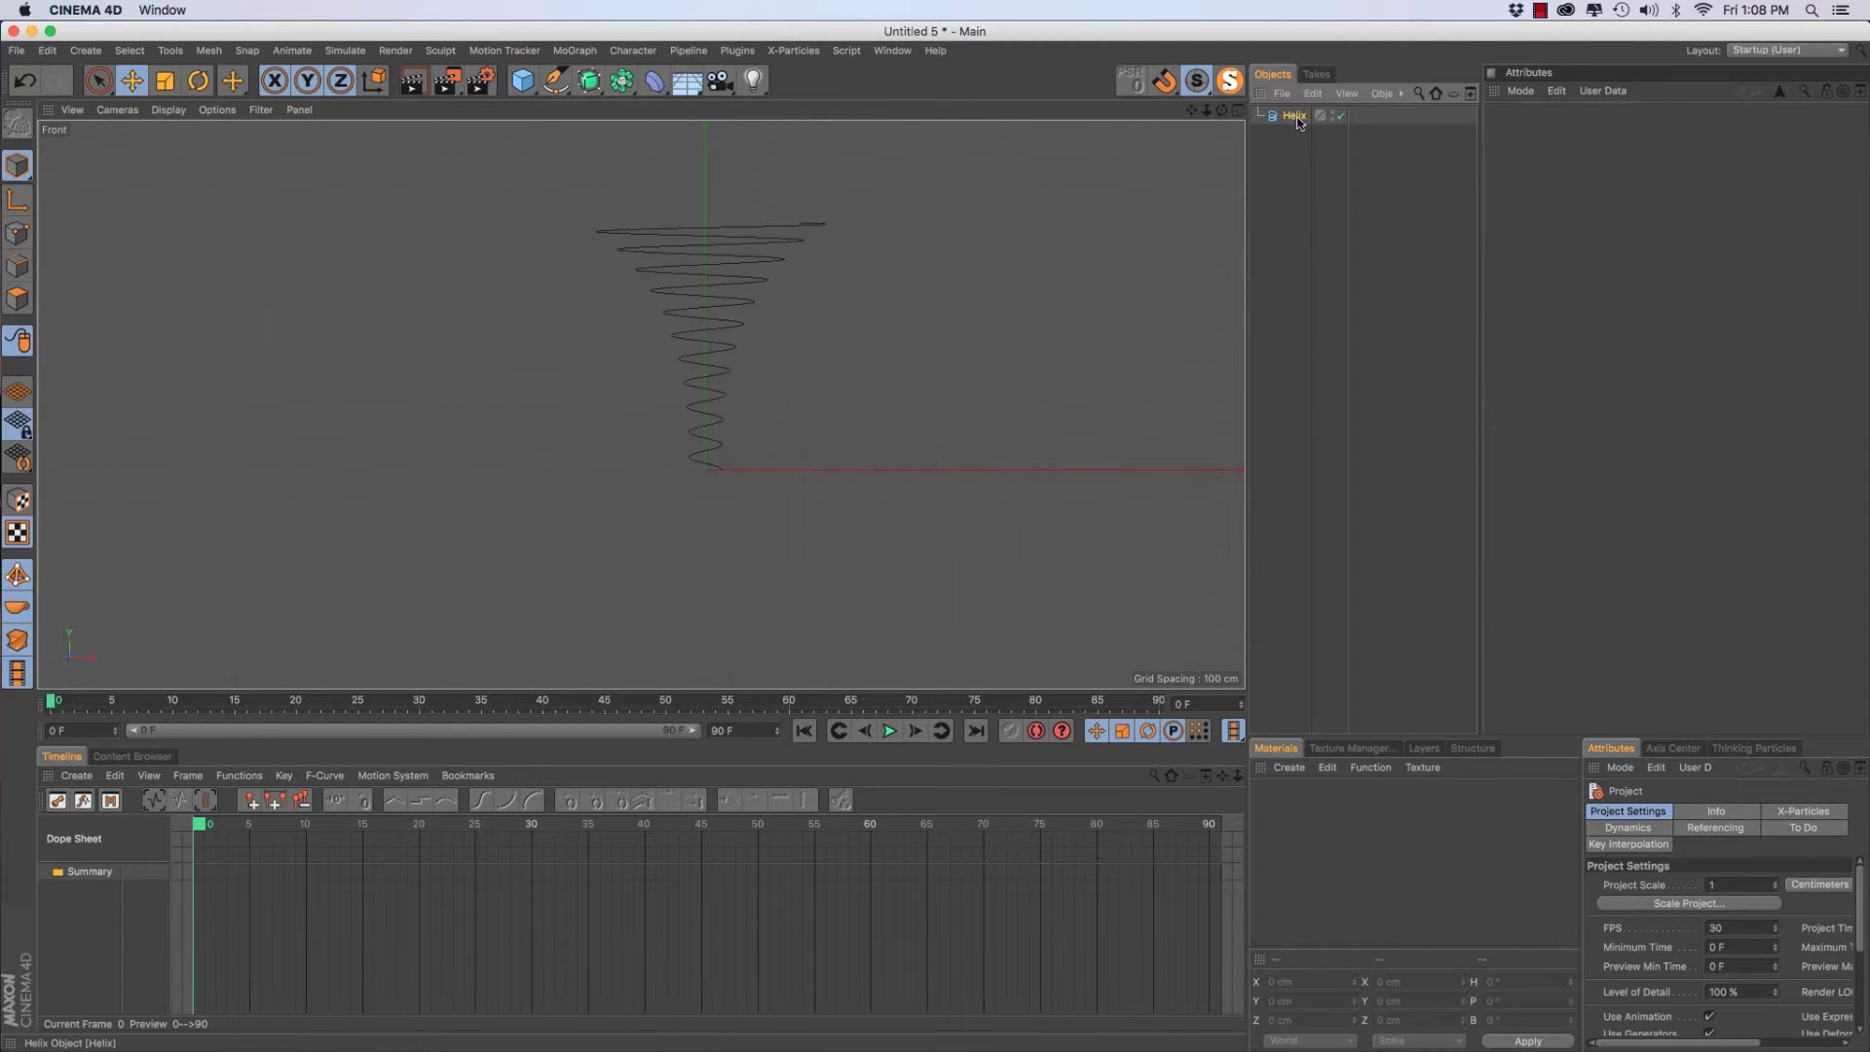
left_click(1295, 116)
key("super+c")
key("super+v")
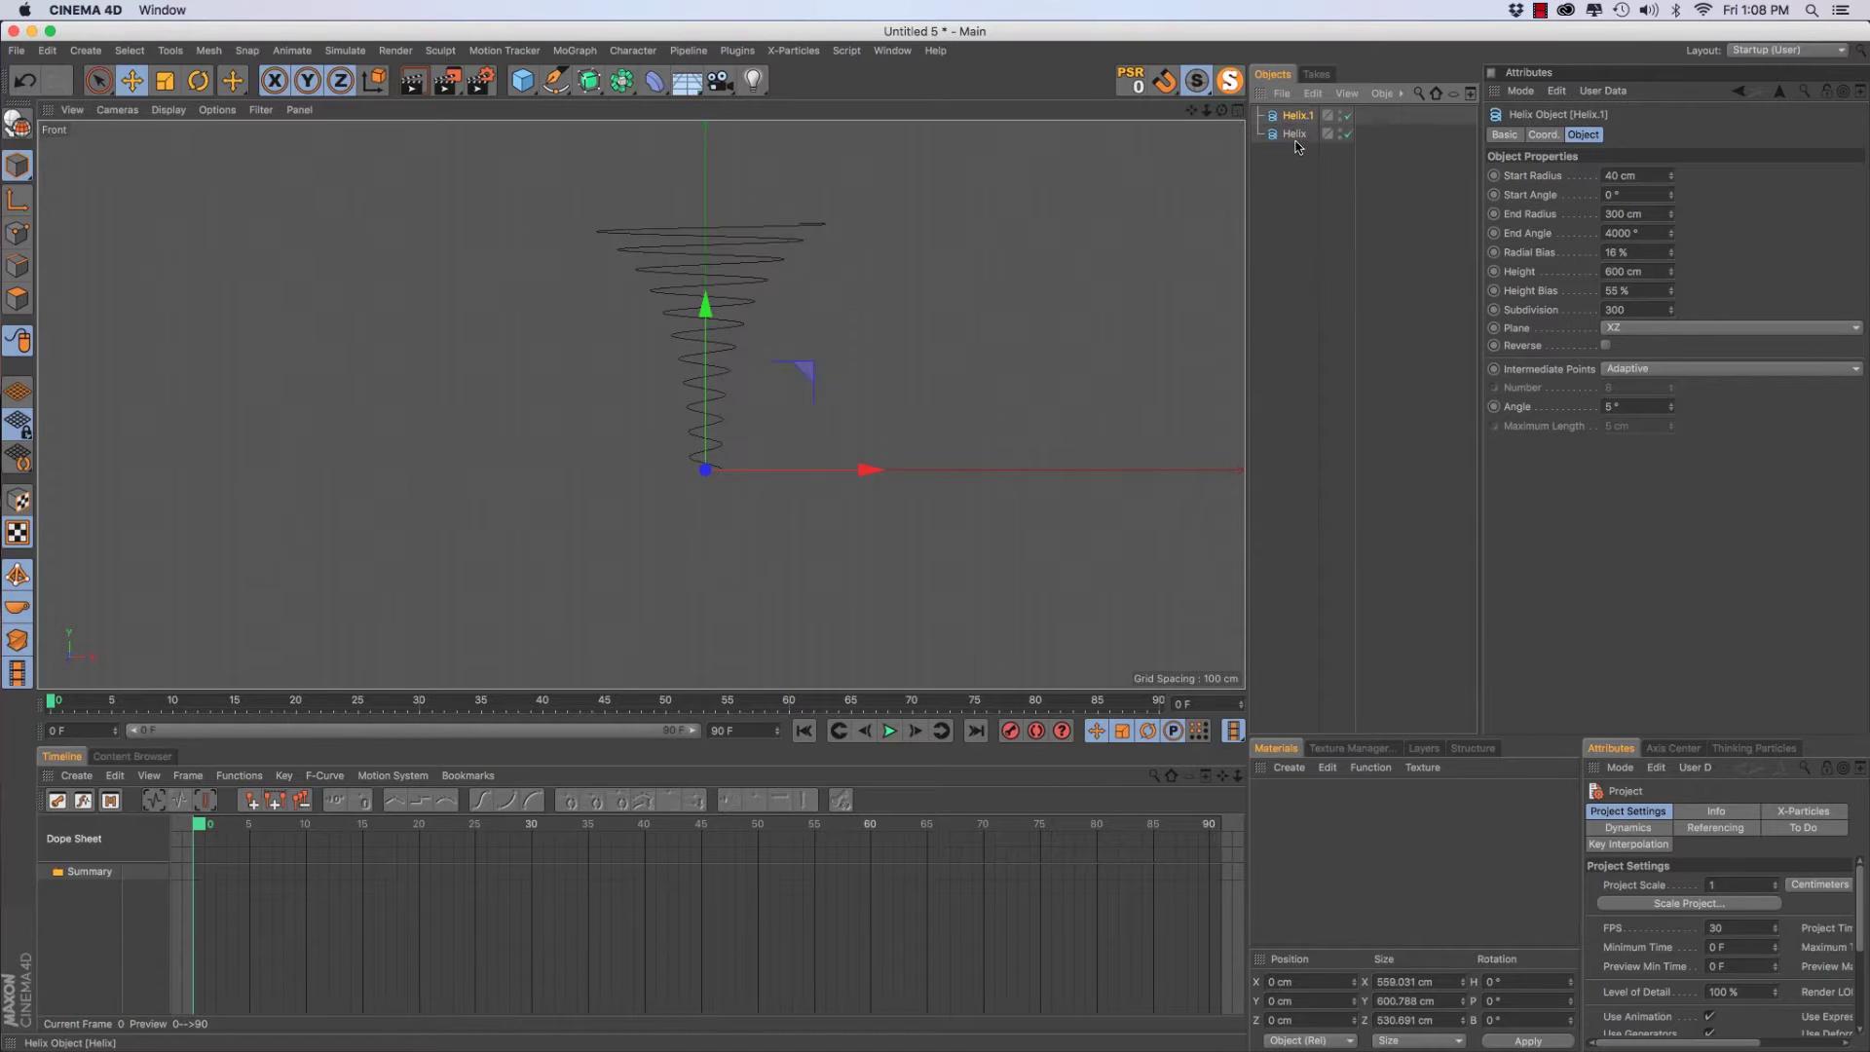
left_click(1348, 135)
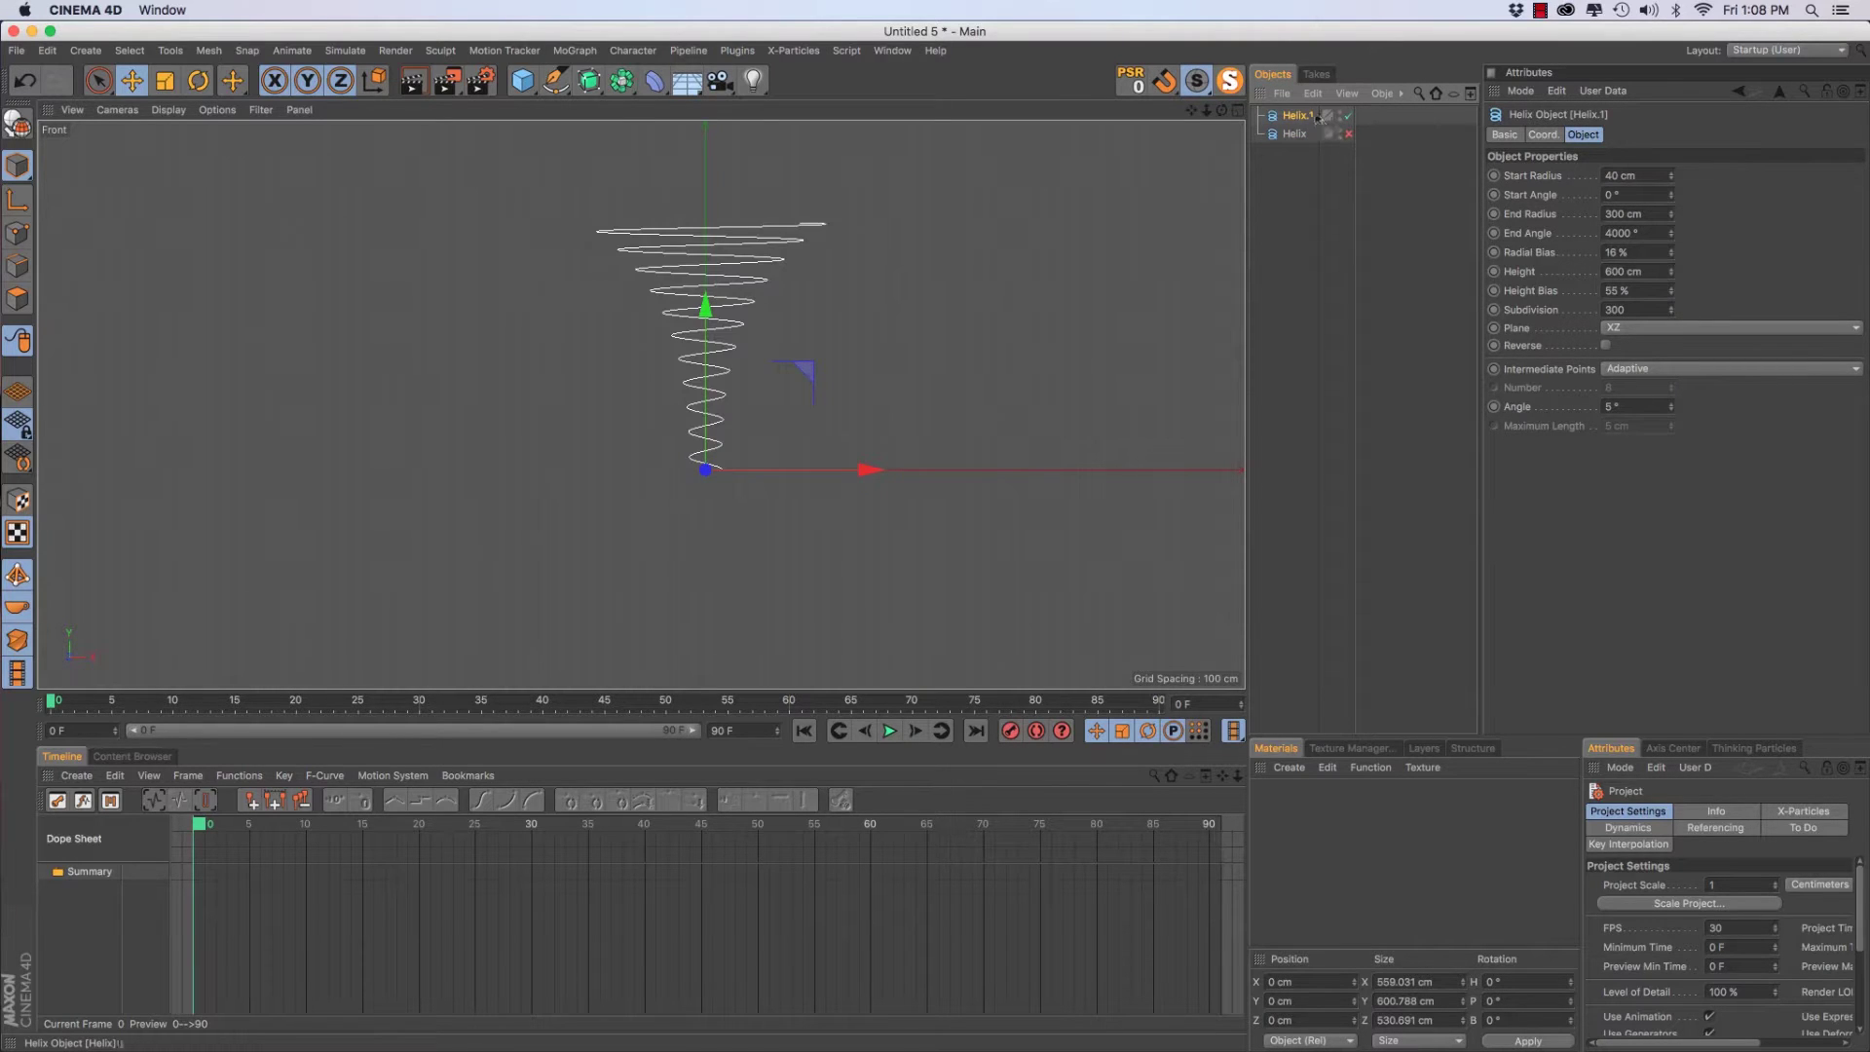
Rename the duplicated helix as Spline
double_click(1300, 116)
type("Sp")
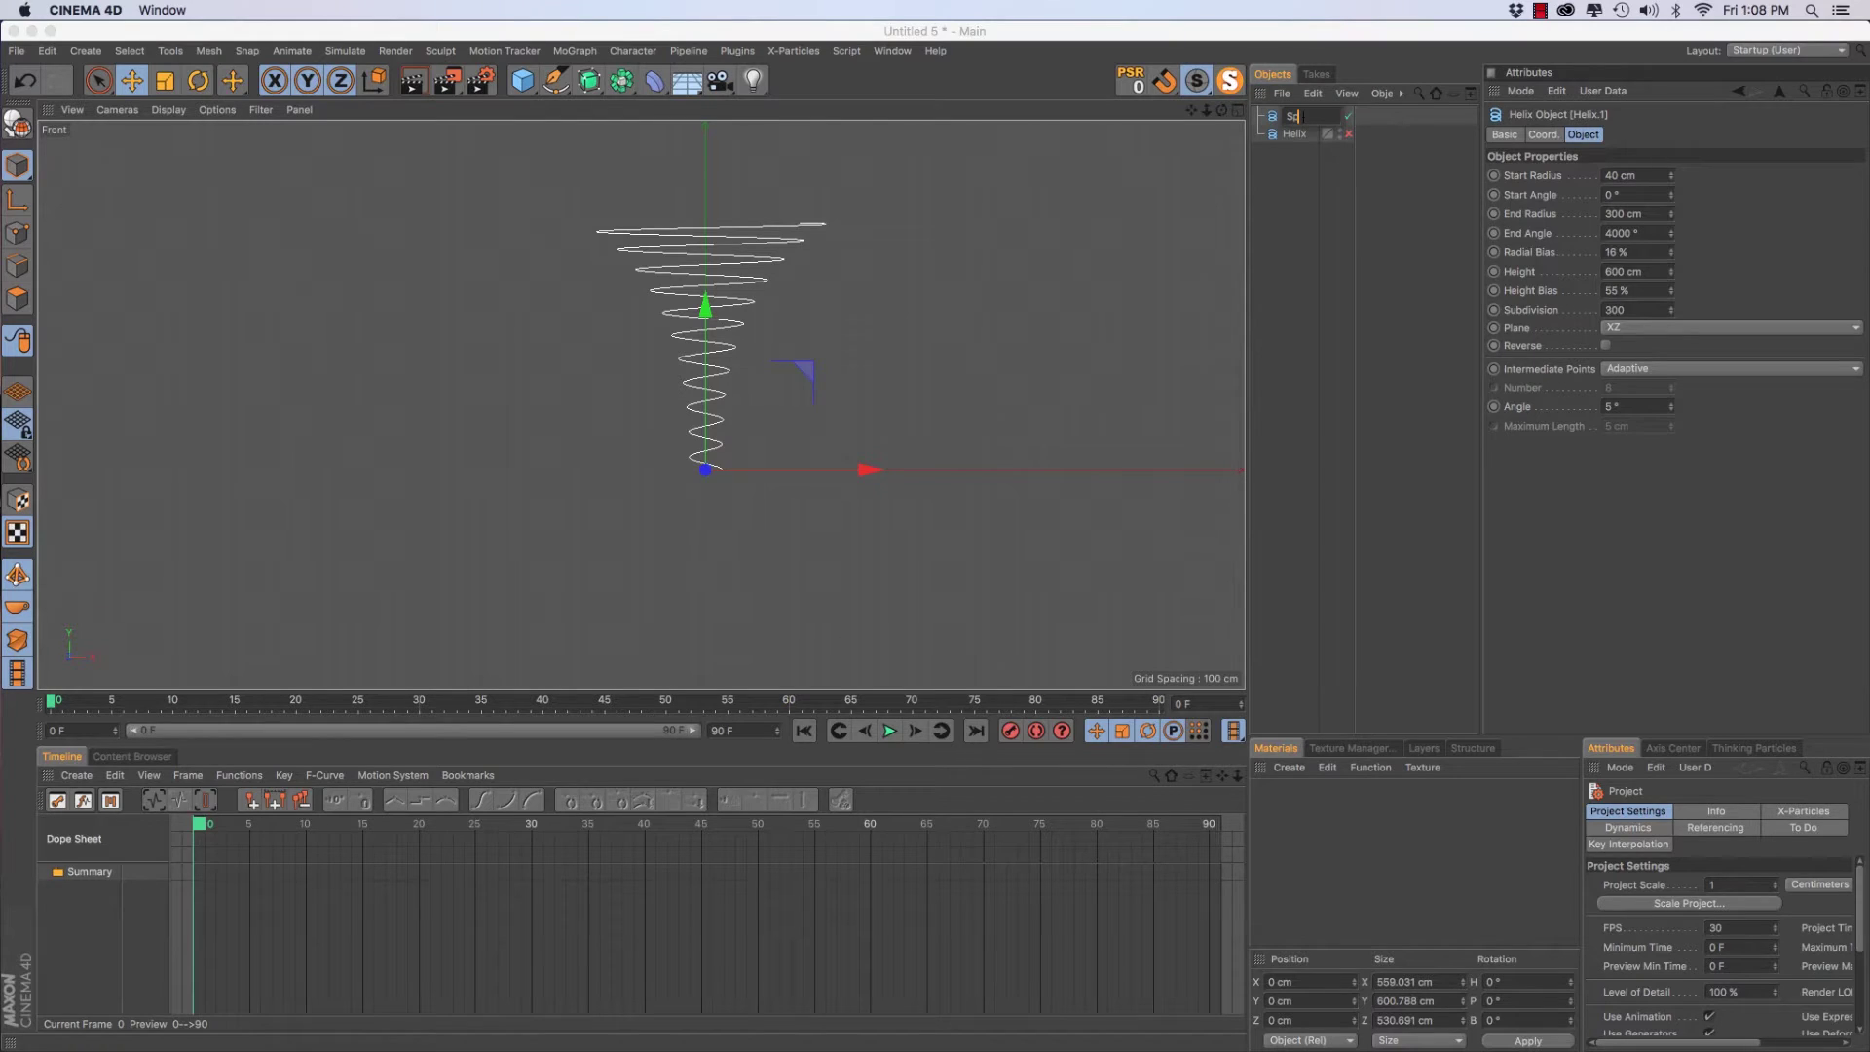
type("line")
key("Return")
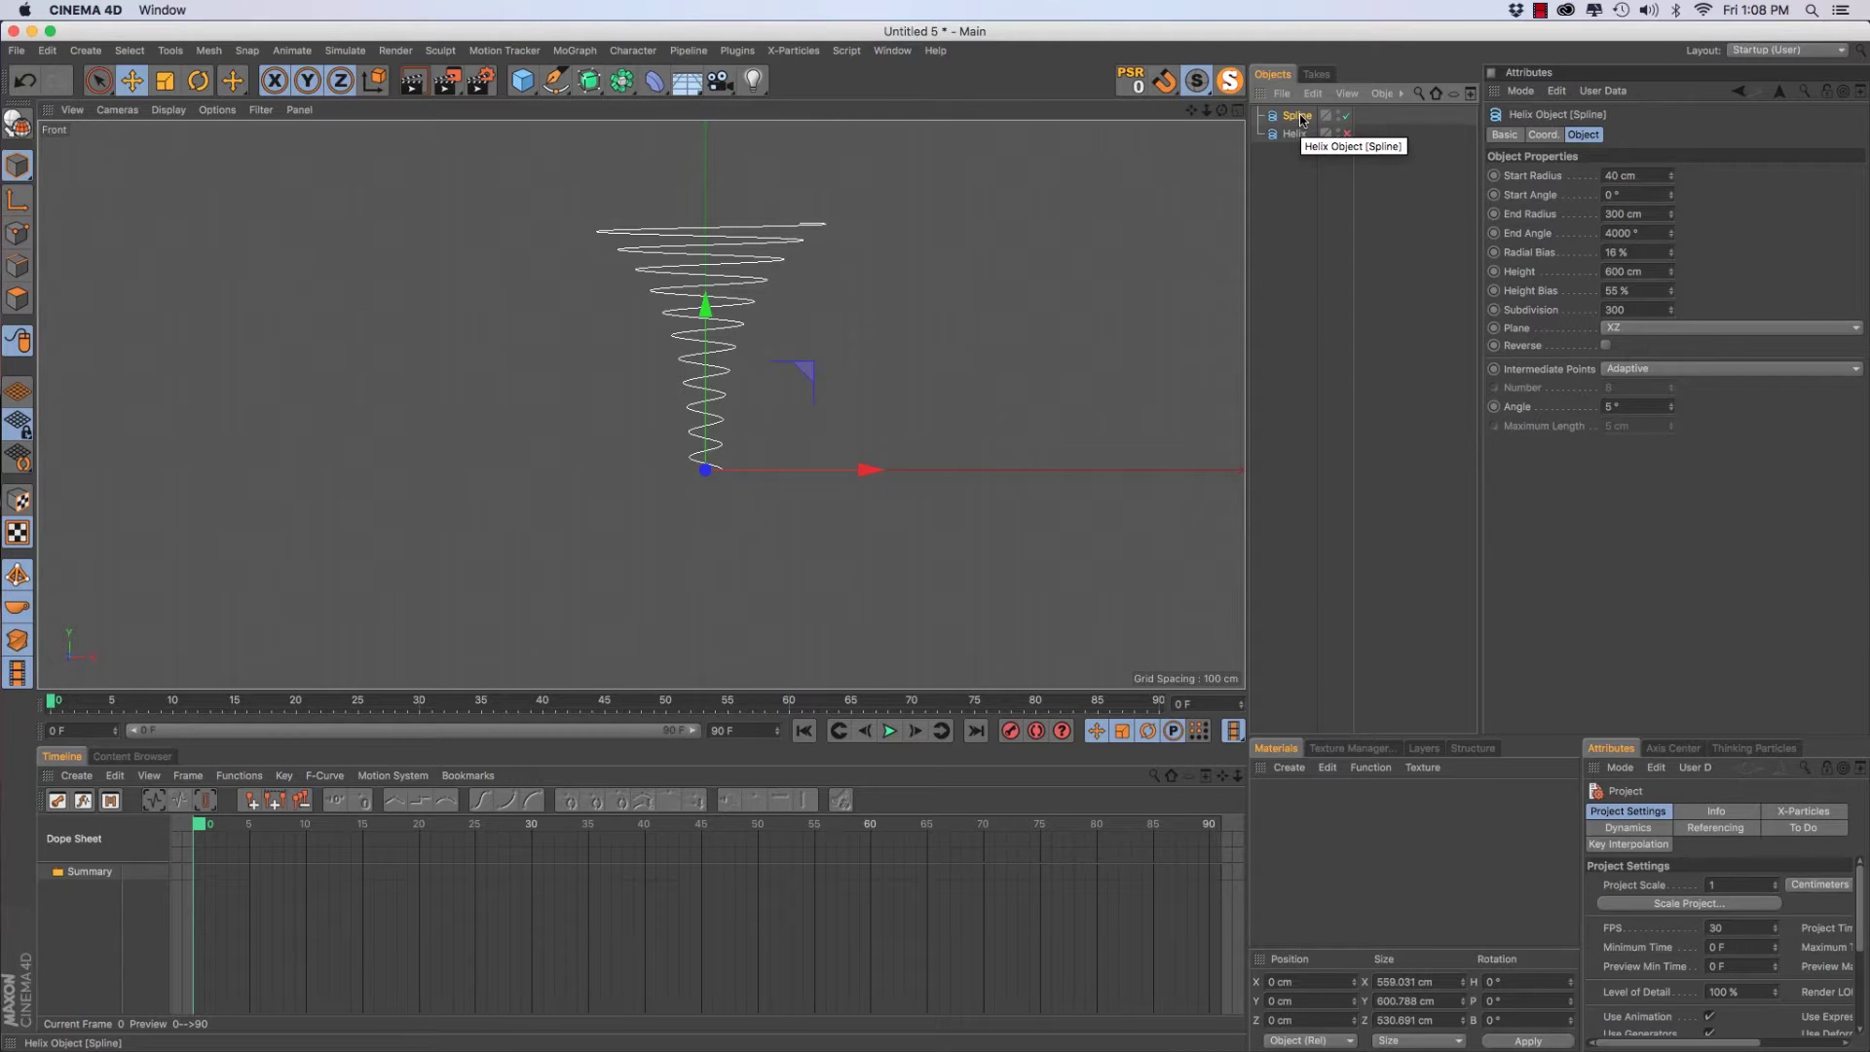
Collapse the Spline helix into a straight vertical line with Start Radius and End Radius 0 cm and Subdivision 3
left_click(1637, 176)
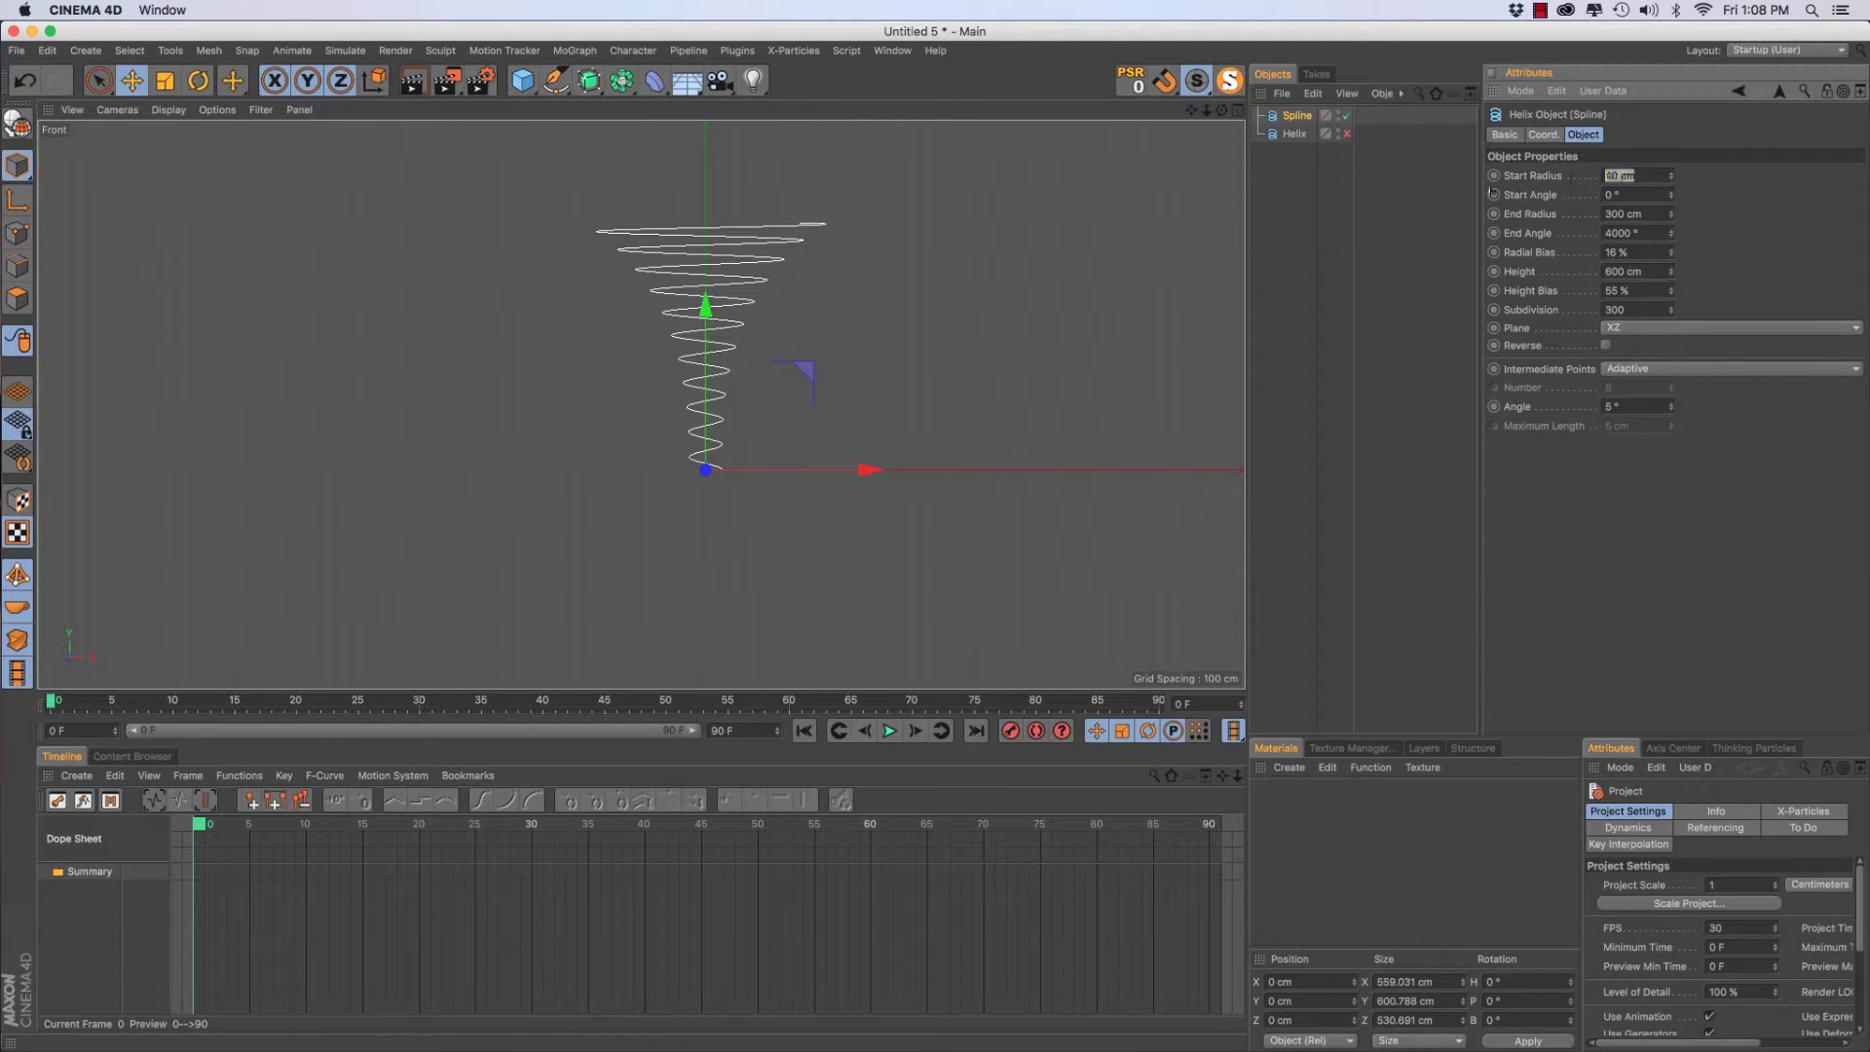
type("0")
key("Return")
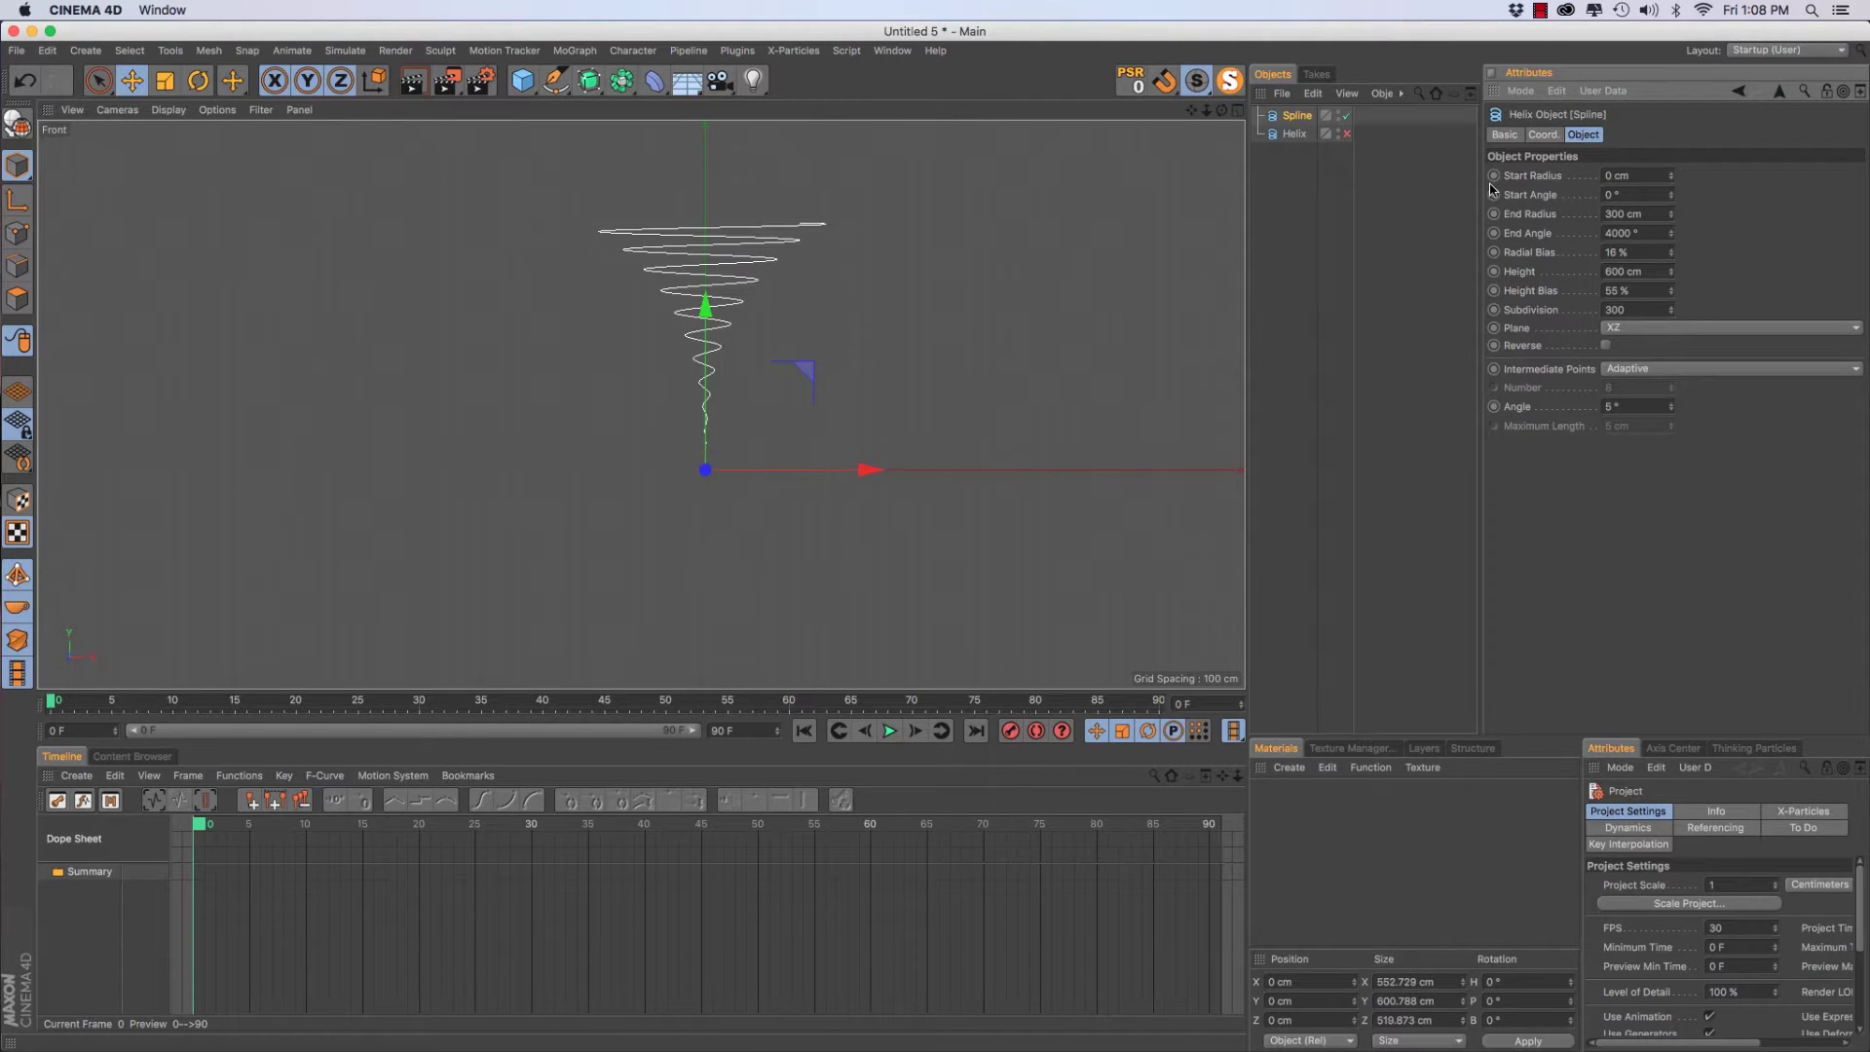
left_click(1652, 214)
type("0")
key("Return")
left_click(1650, 308)
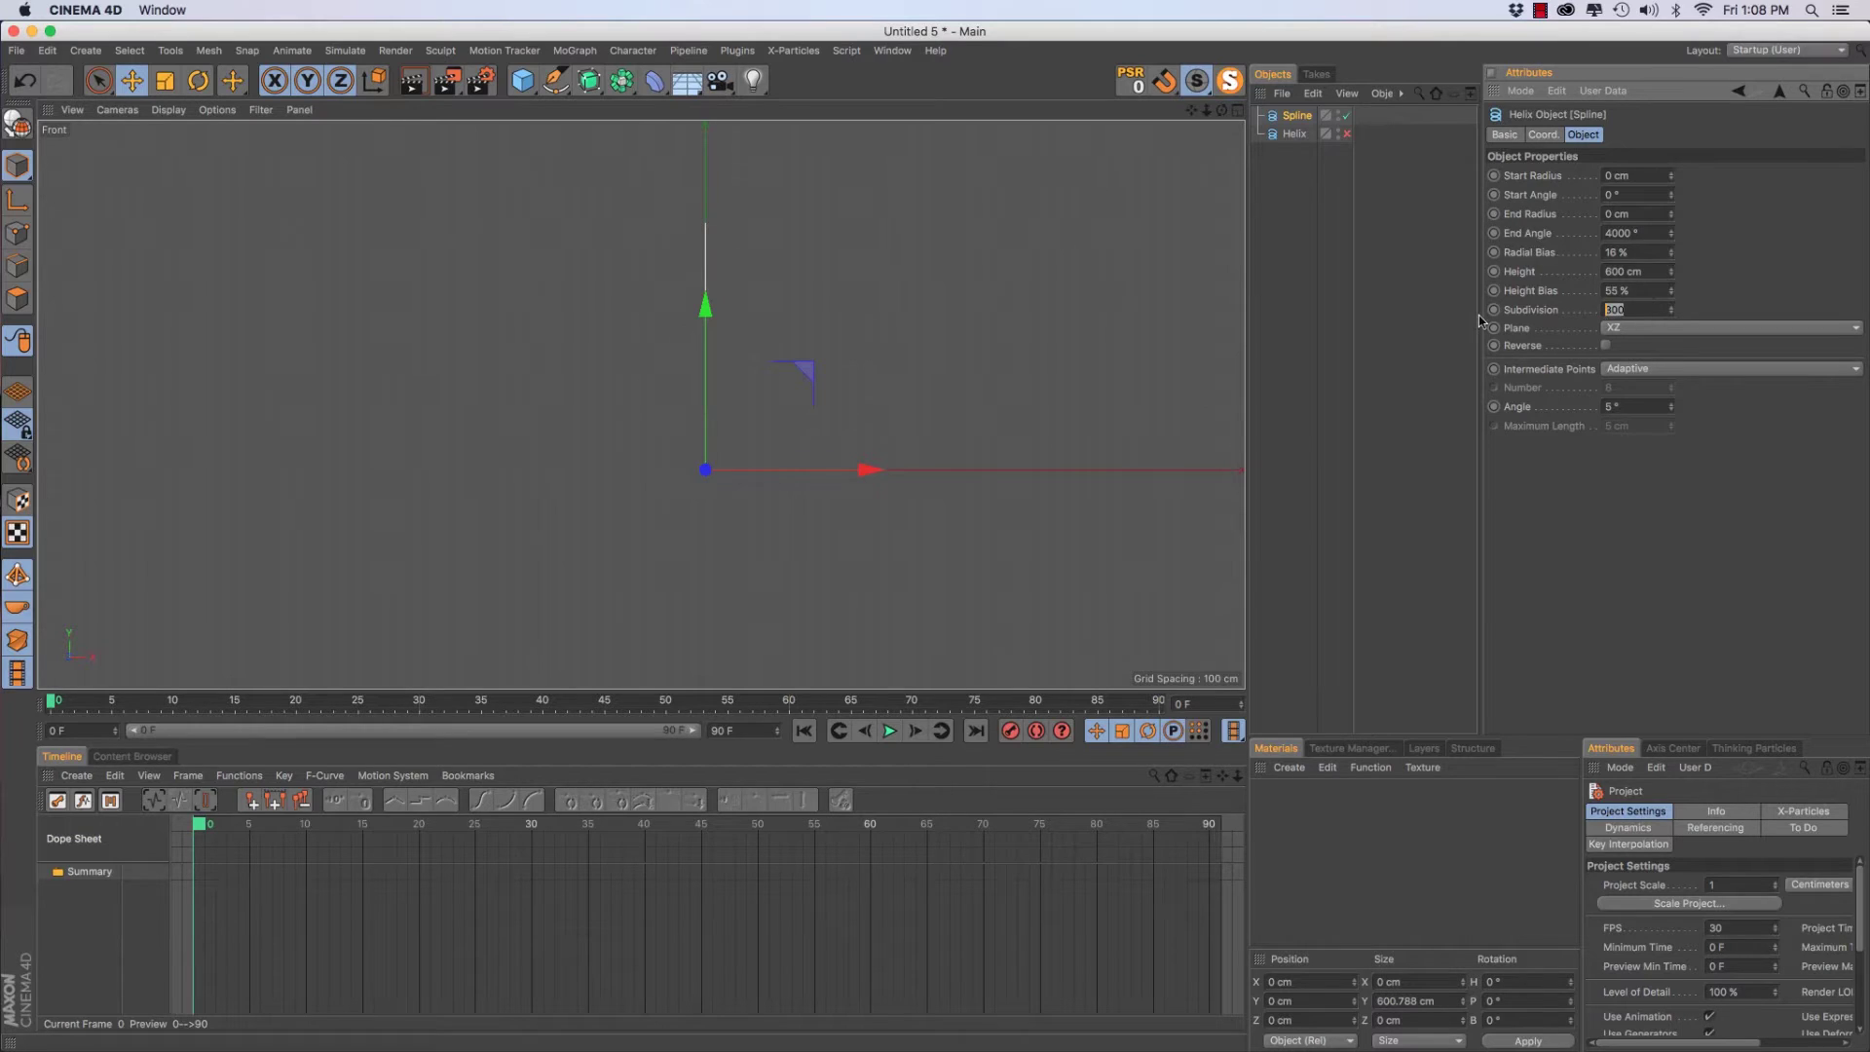
type("3")
key("Return")
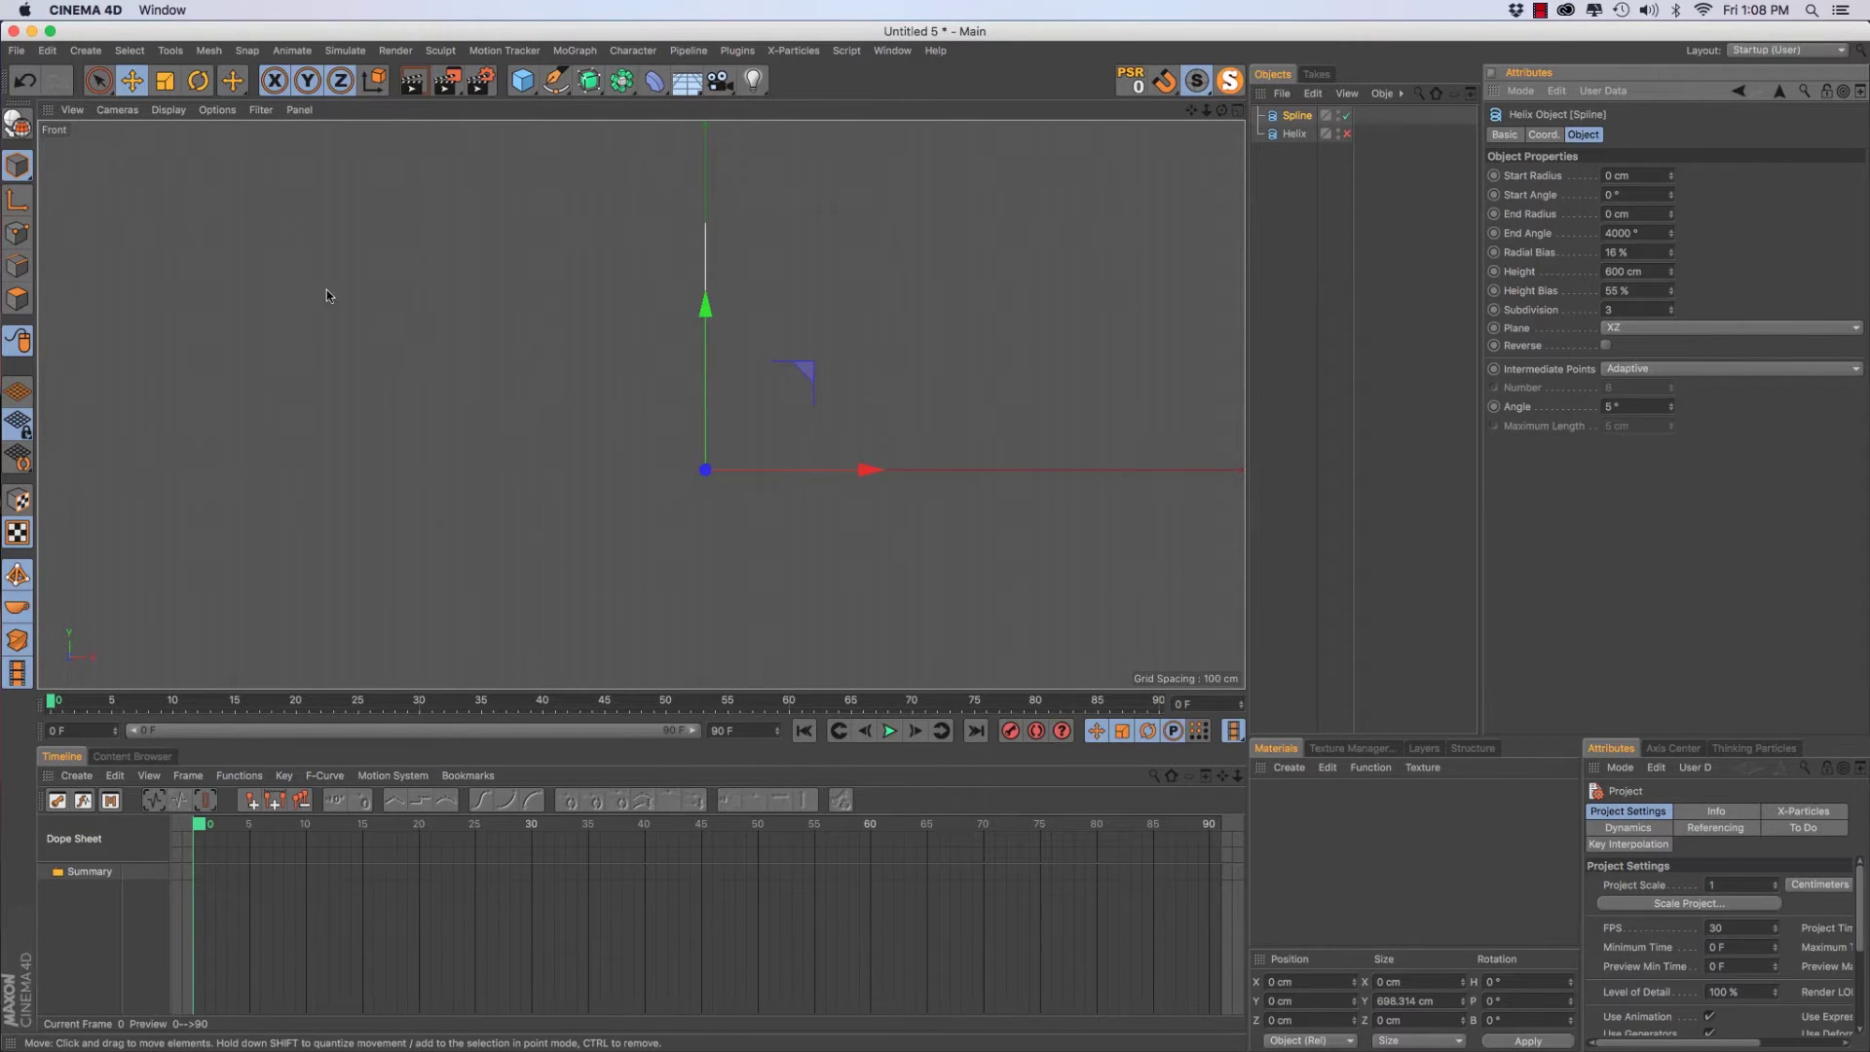
Convert the Spline object into an editable spline and set its type to B-Spline
left_click(1295, 116)
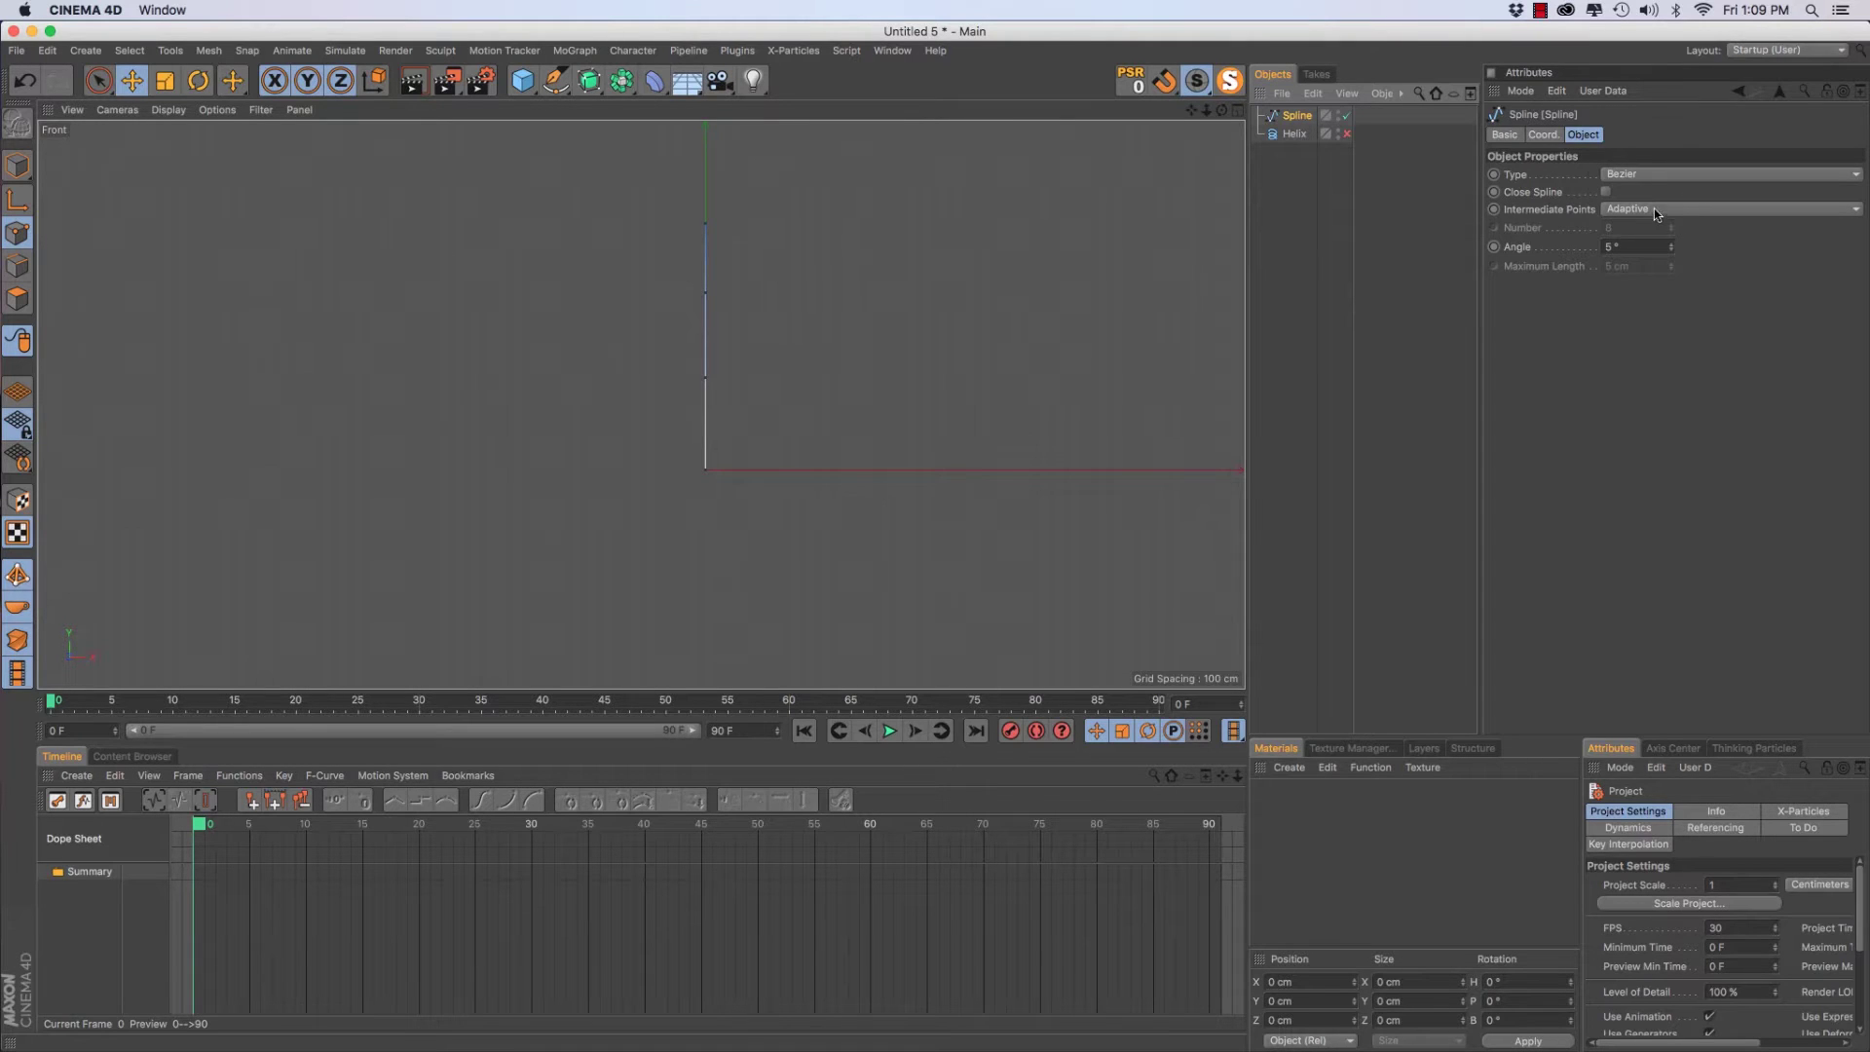
left_click(1639, 173)
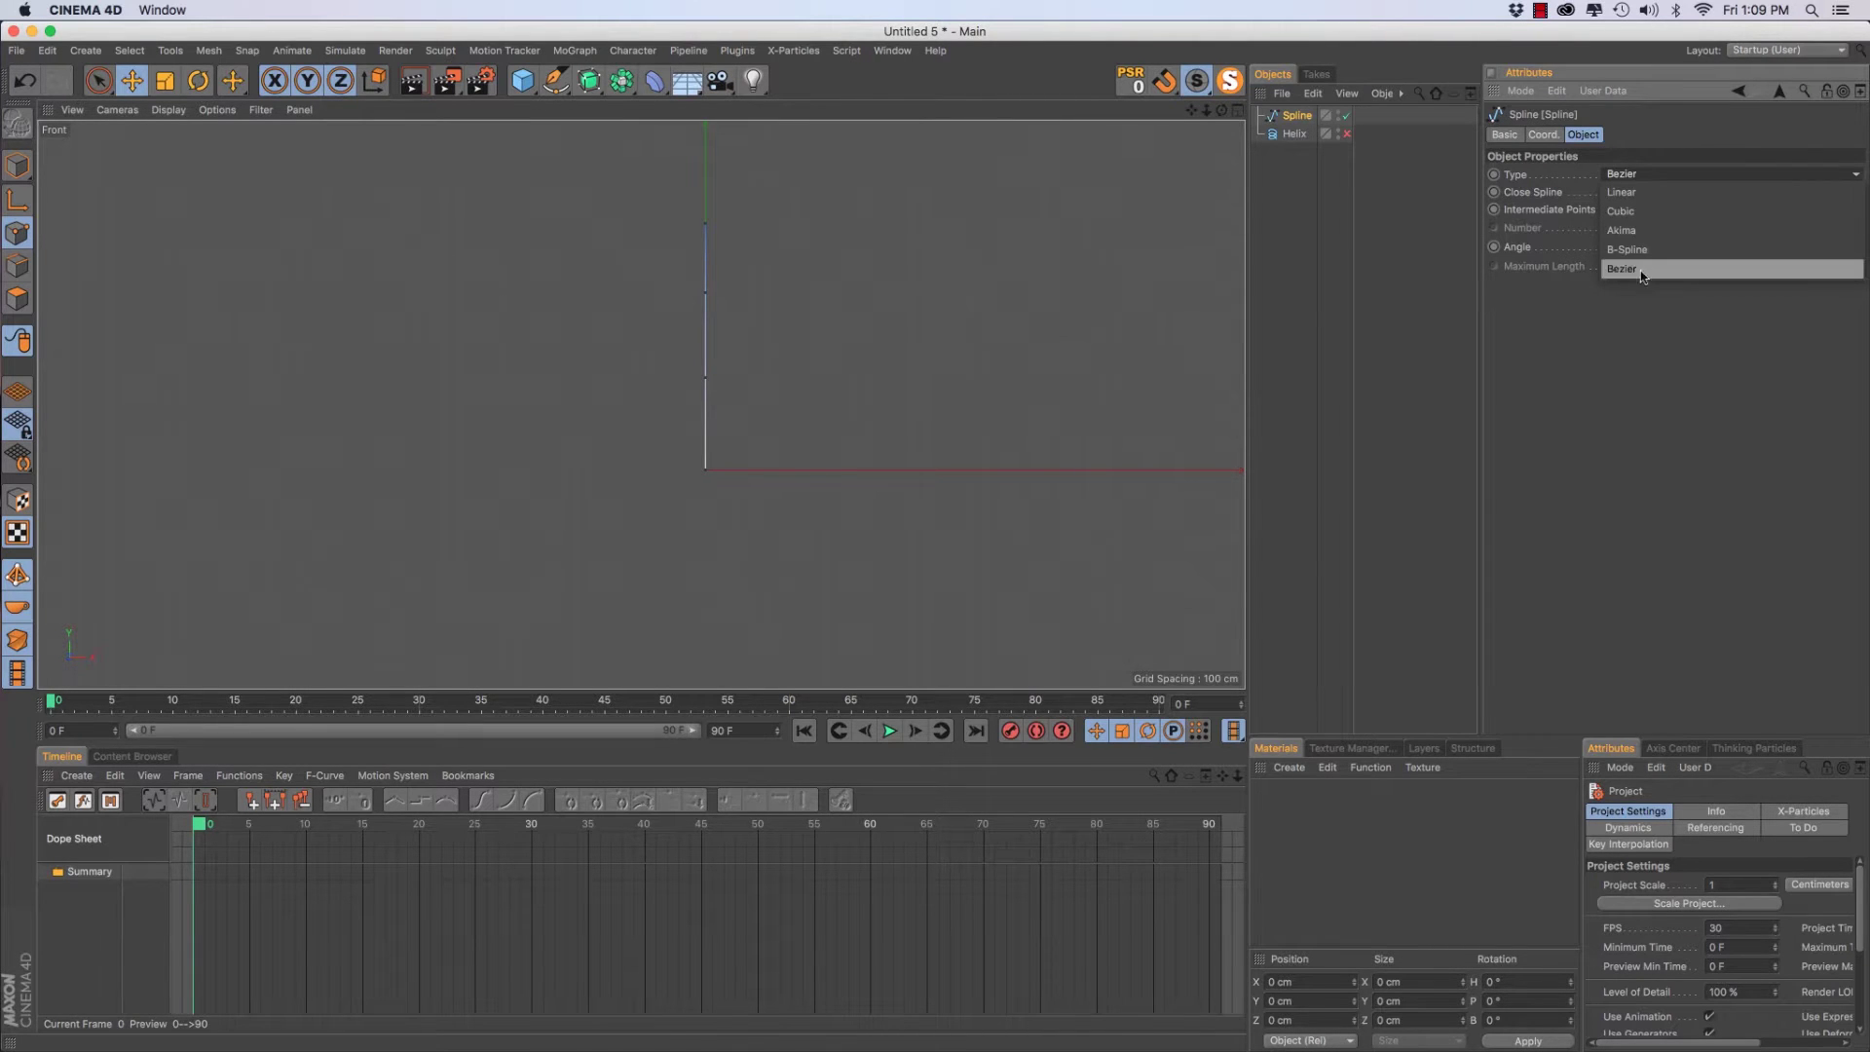
left_click(1645, 252)
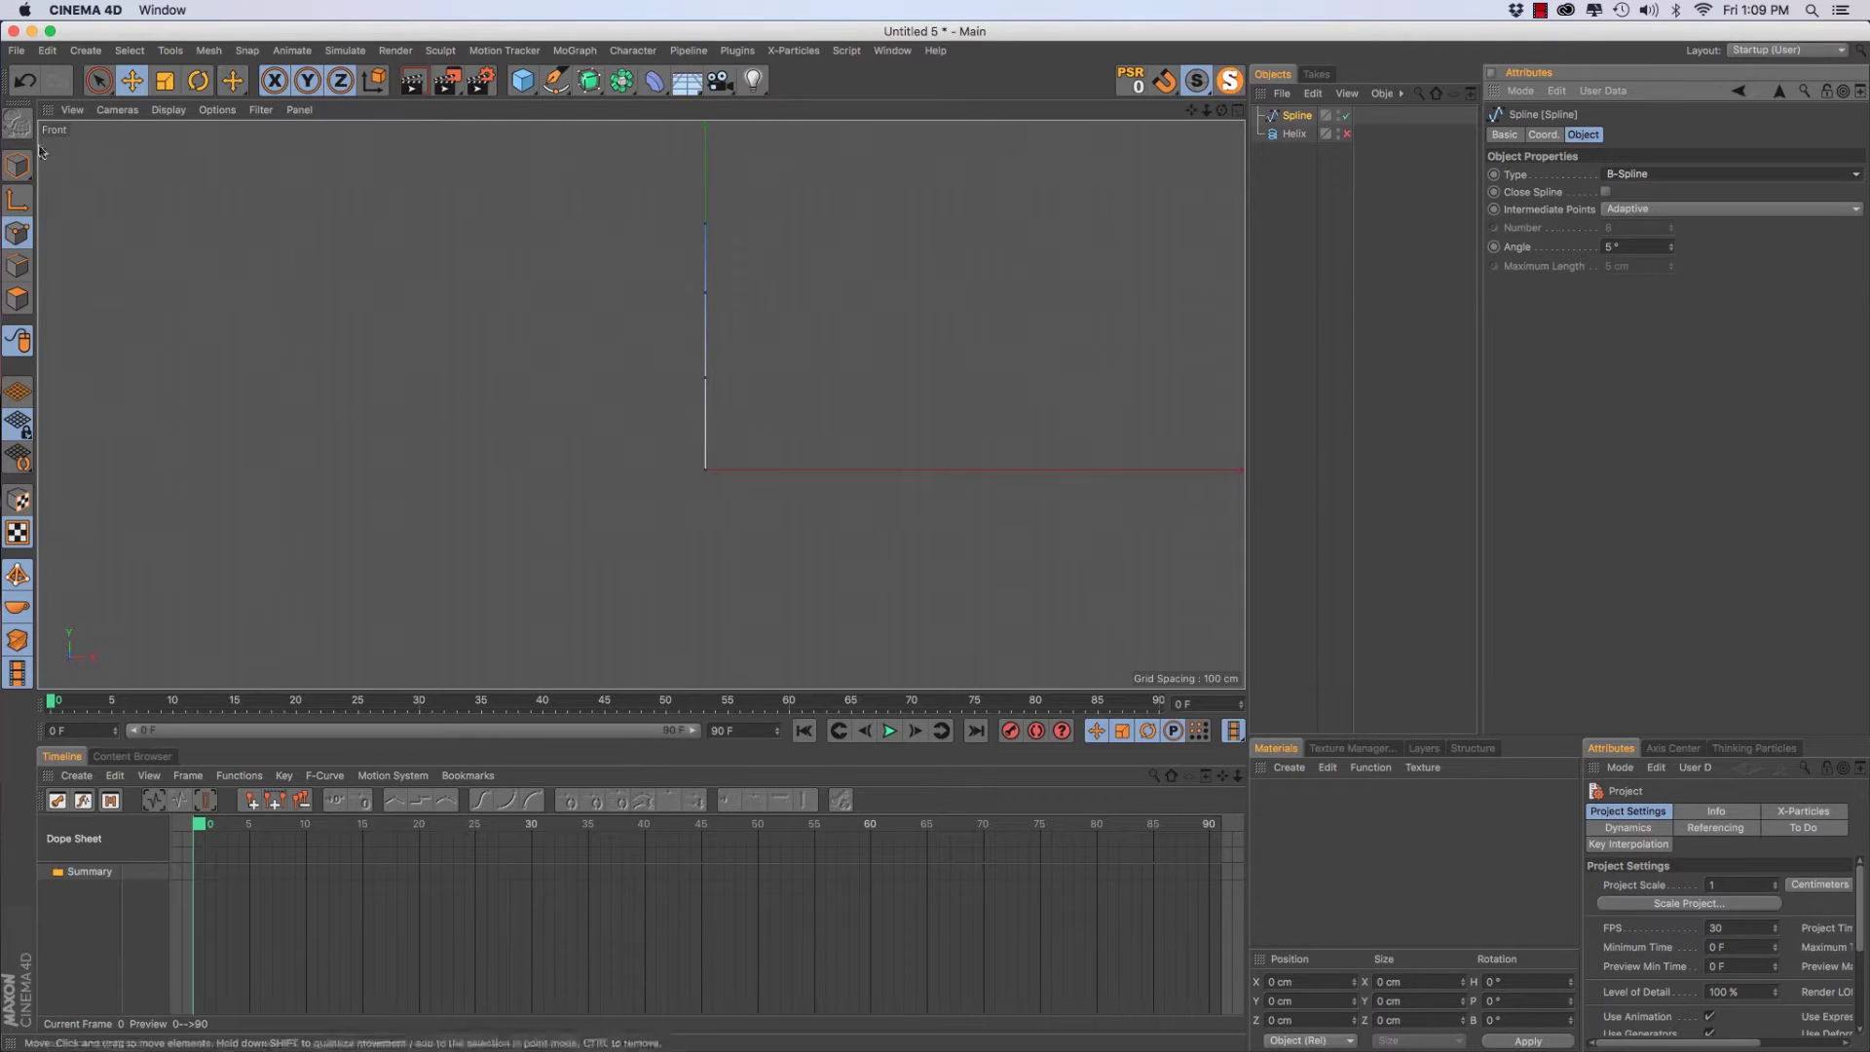
Try bending the spline by moving its two upper points sideways to about X -286 cm, and undo the move
left_click(99, 81)
left_click(705, 468)
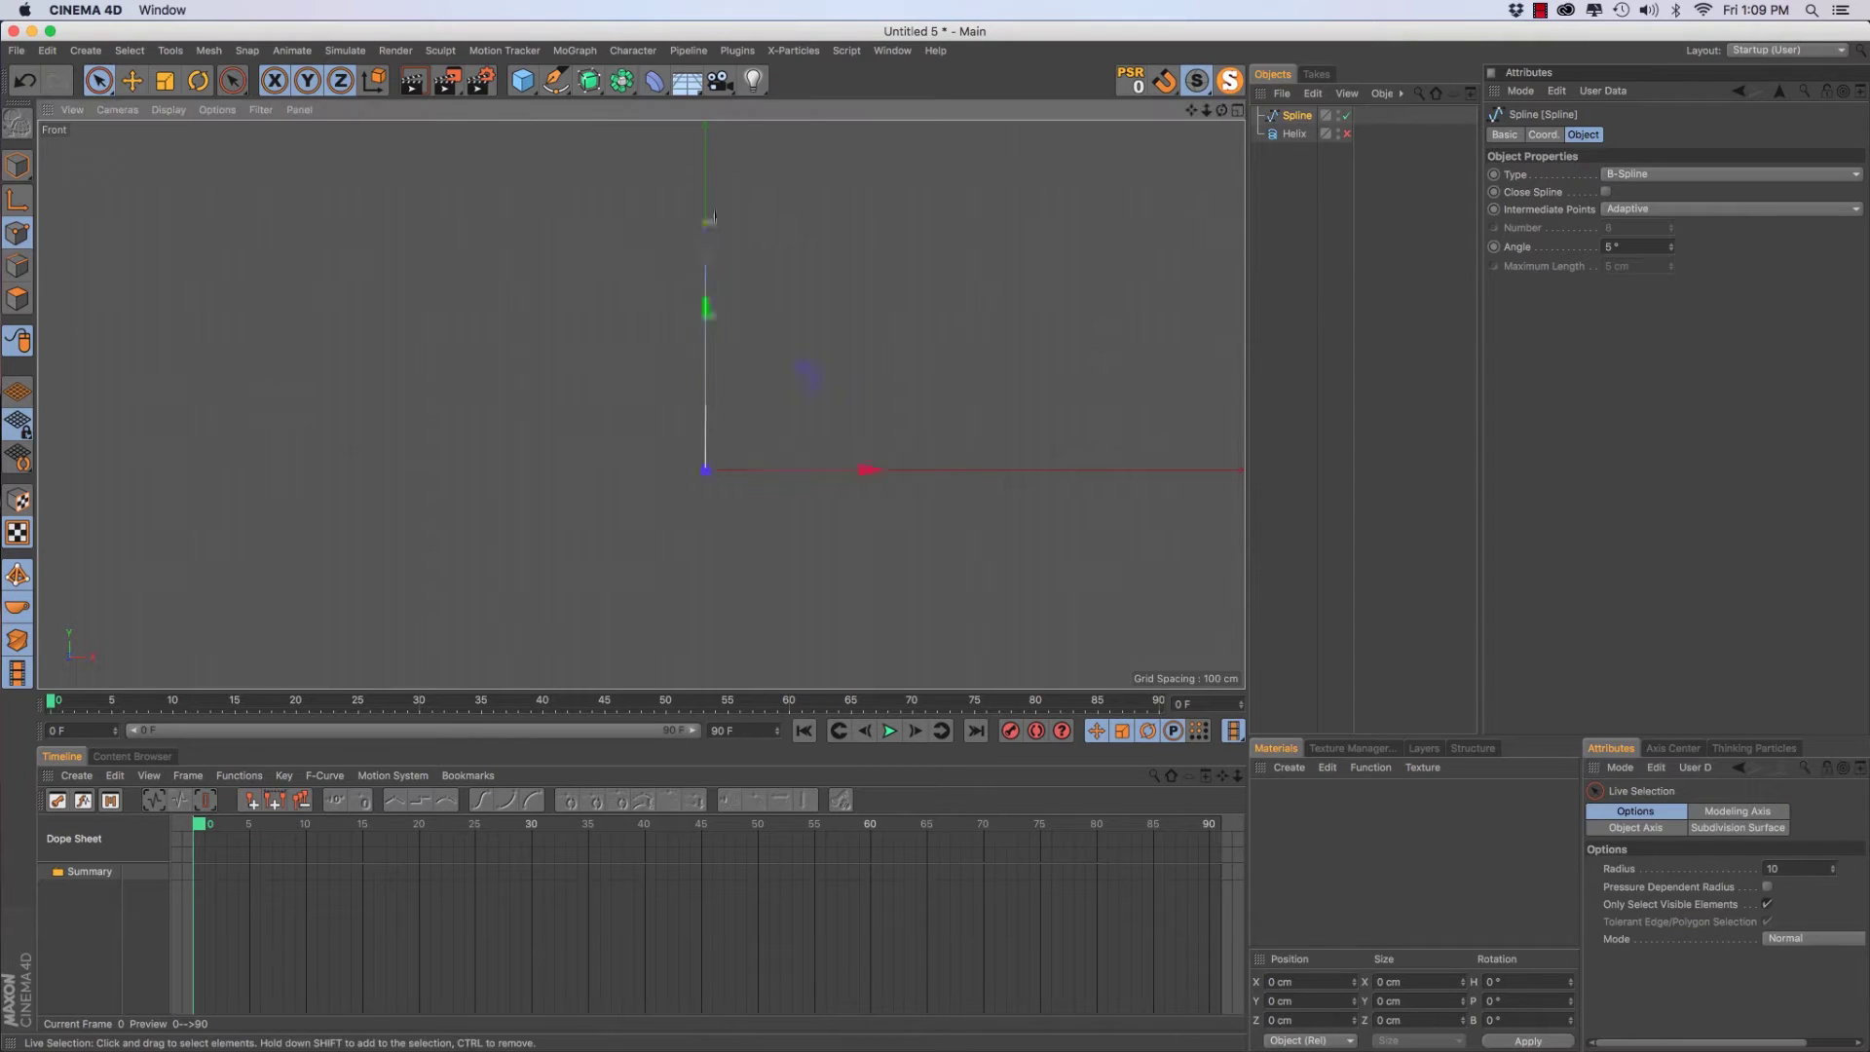
left_click(705, 258)
left_click_drag(823, 263, 750, 280)
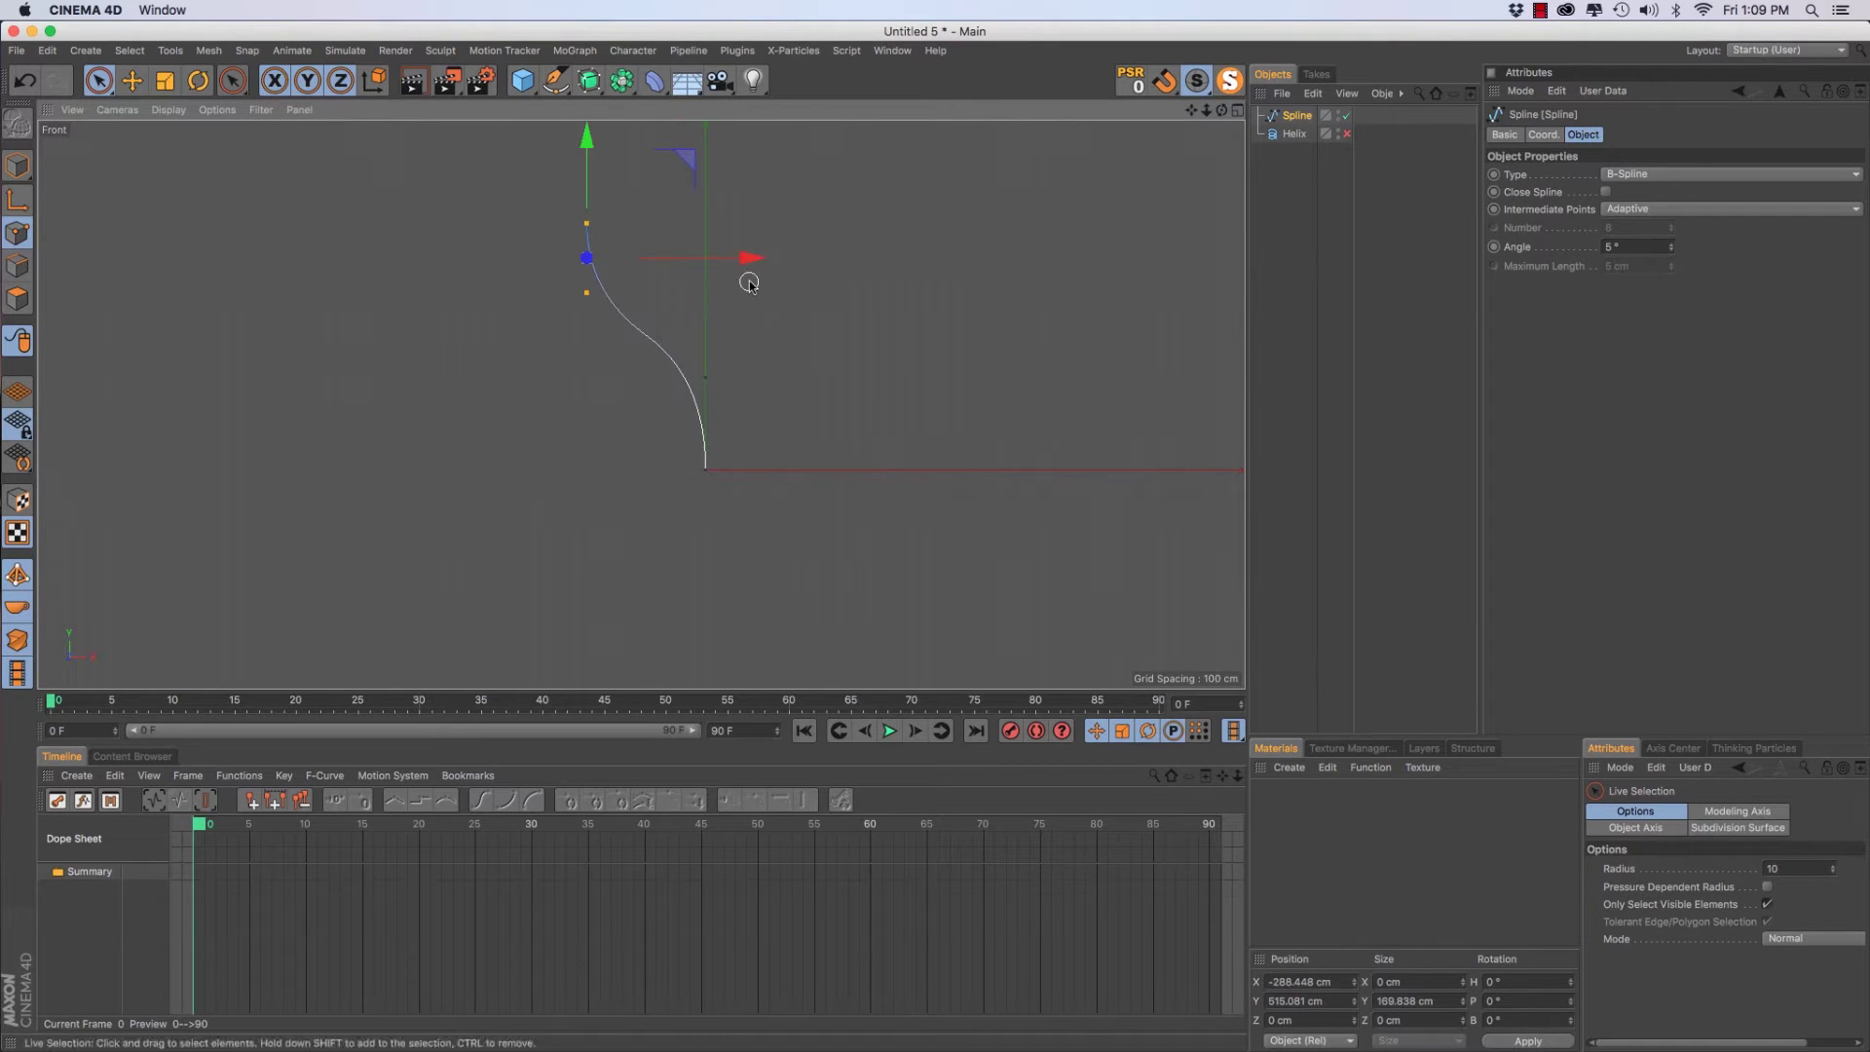
key("super+z")
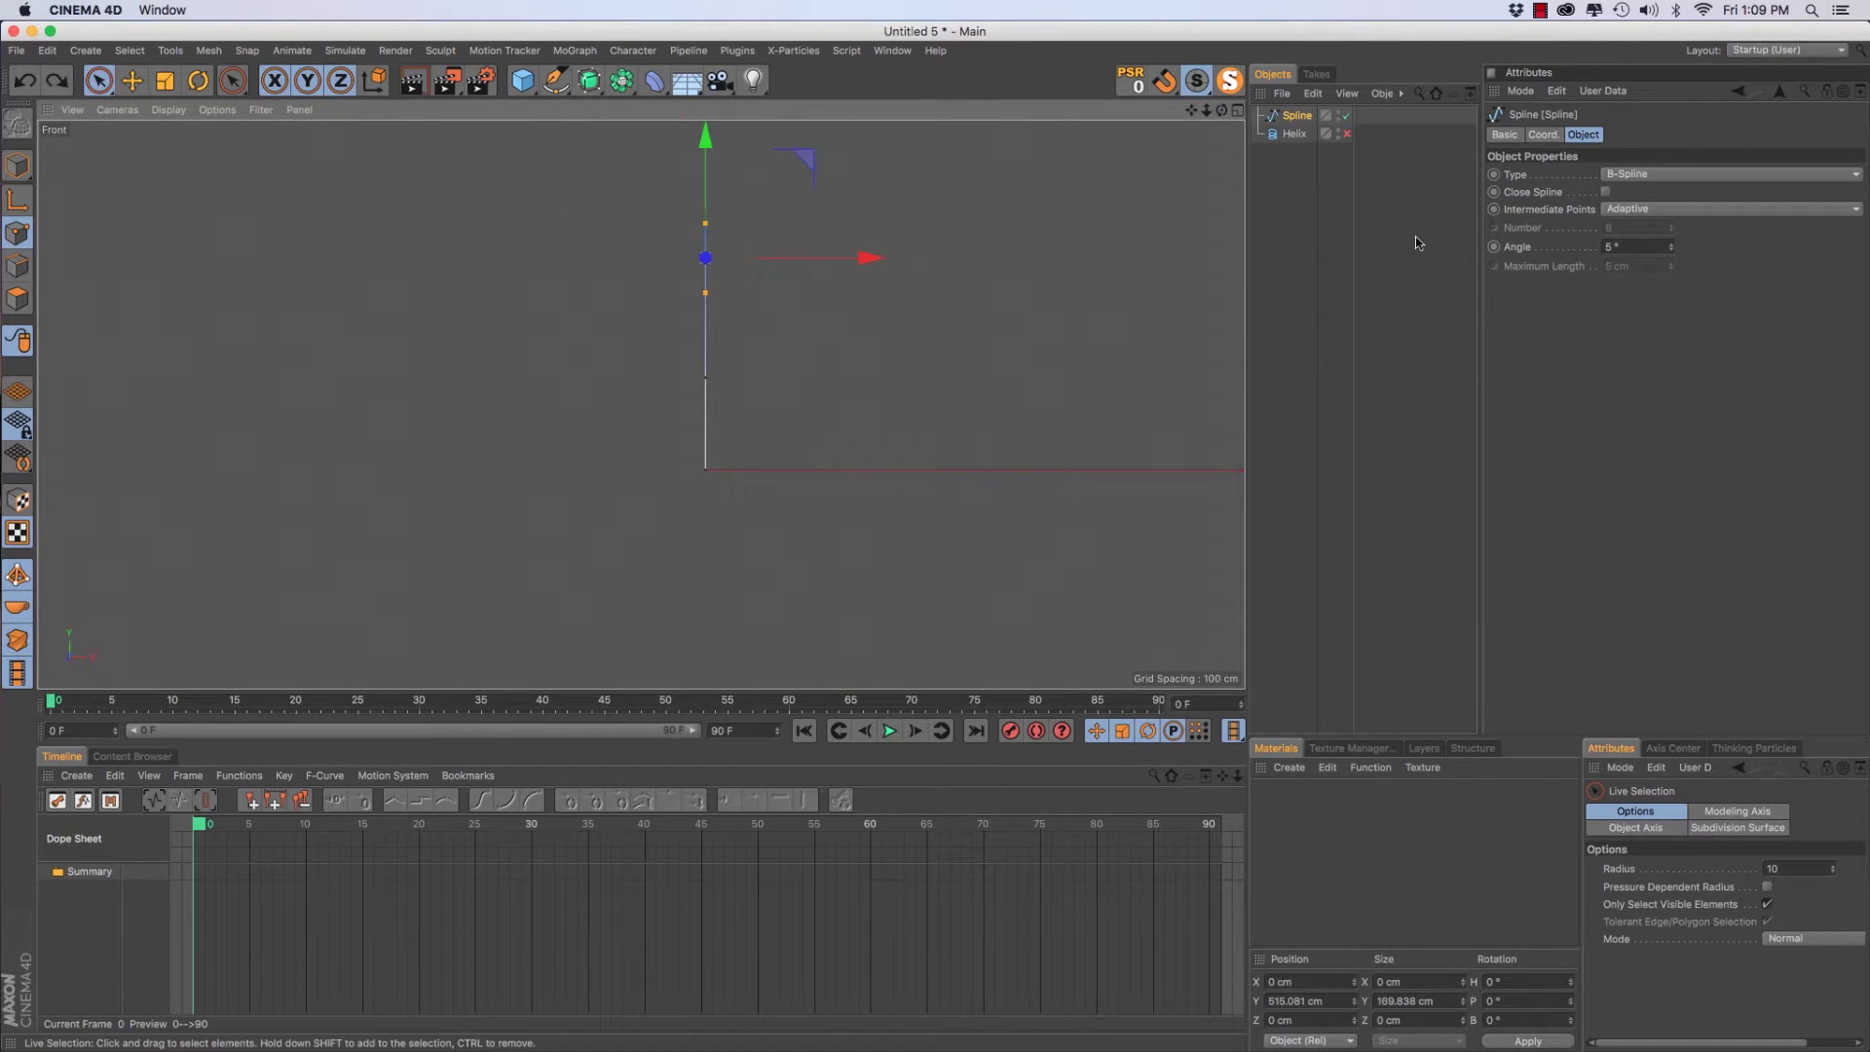
Add a MoGraph Cloner and a Cube, and make the cube a child of the Cloner
left_click(1305, 255)
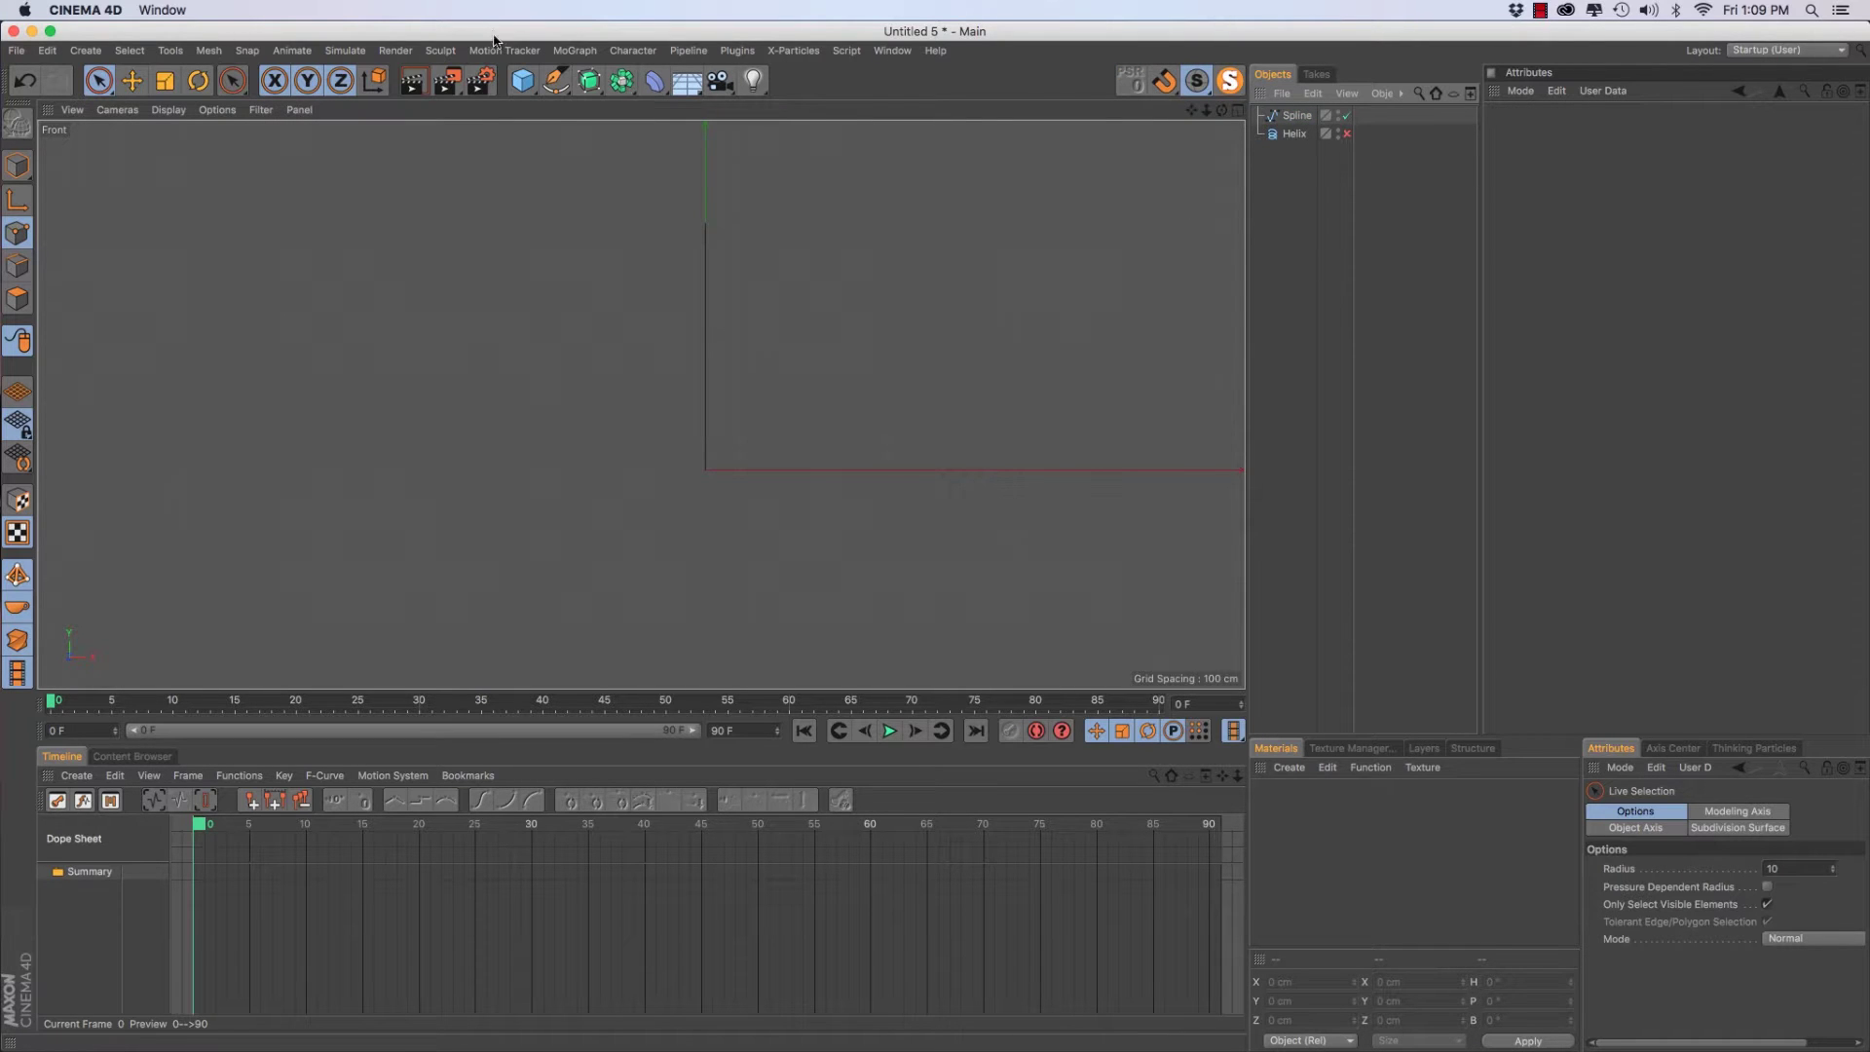
left_click(568, 53)
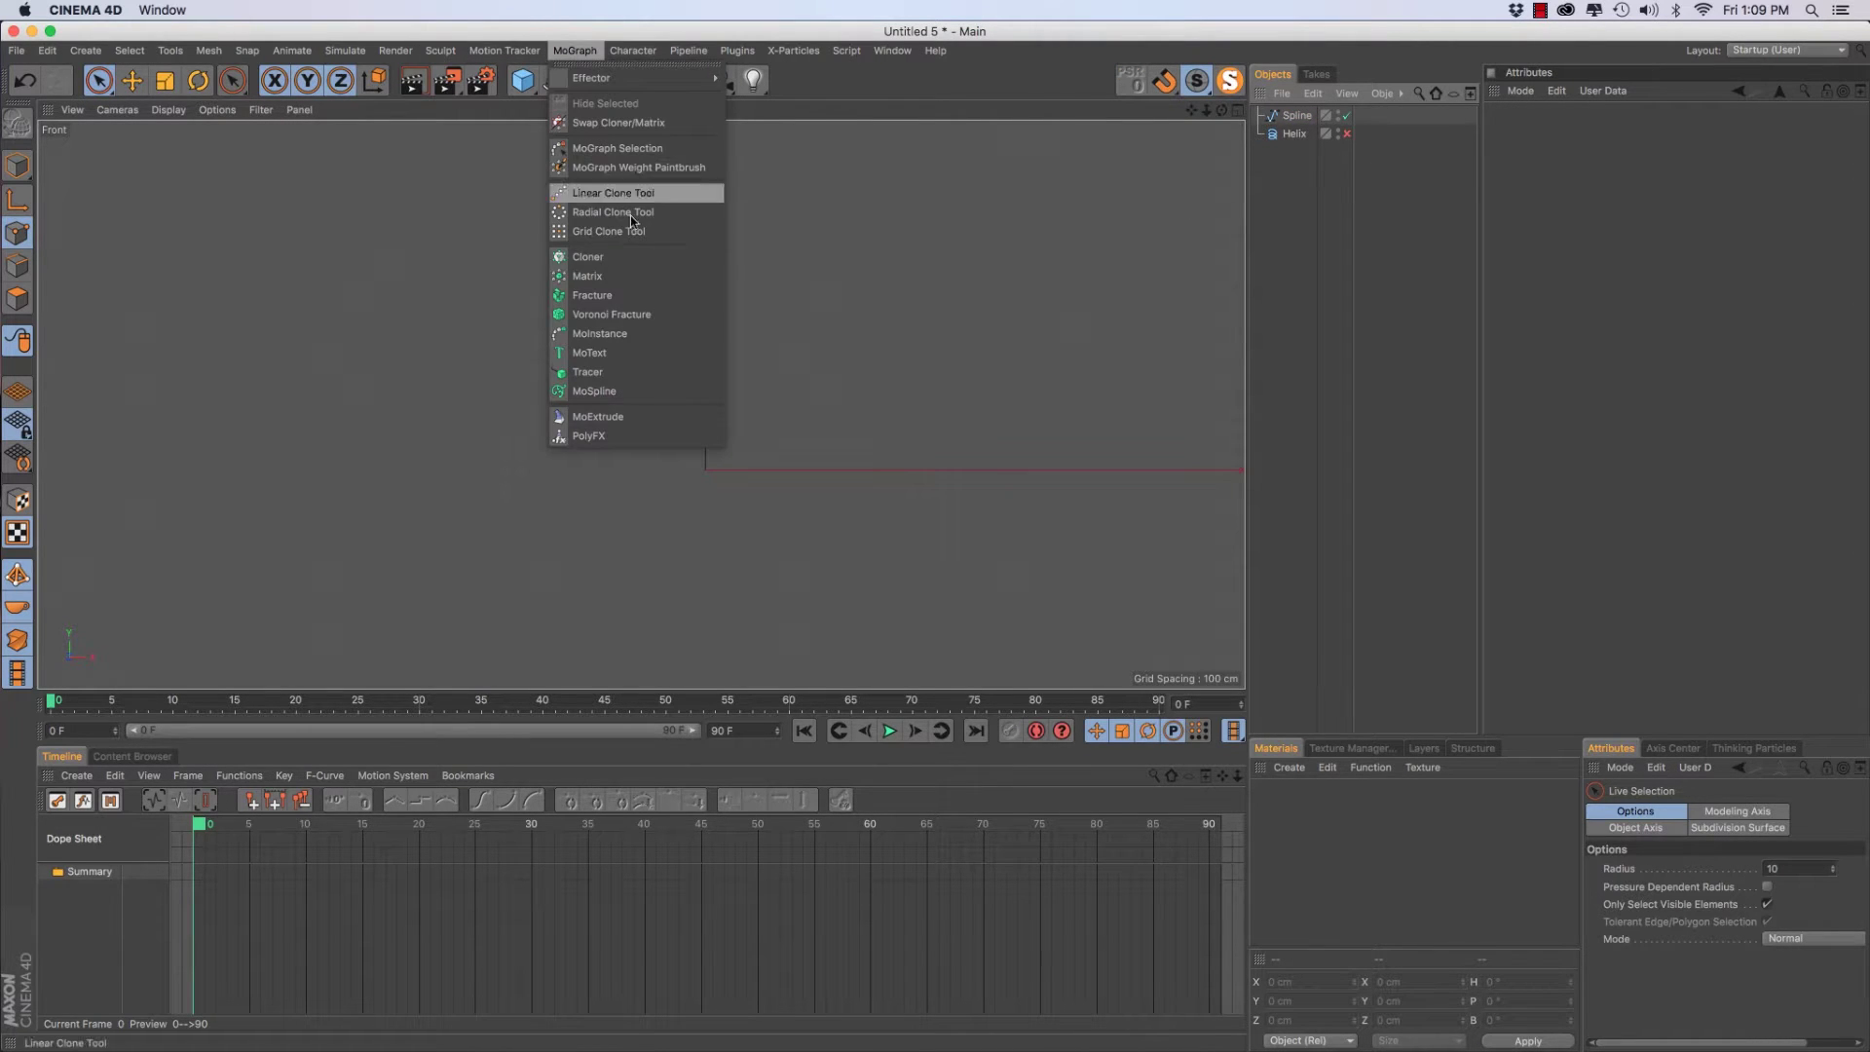
left_click(640, 260)
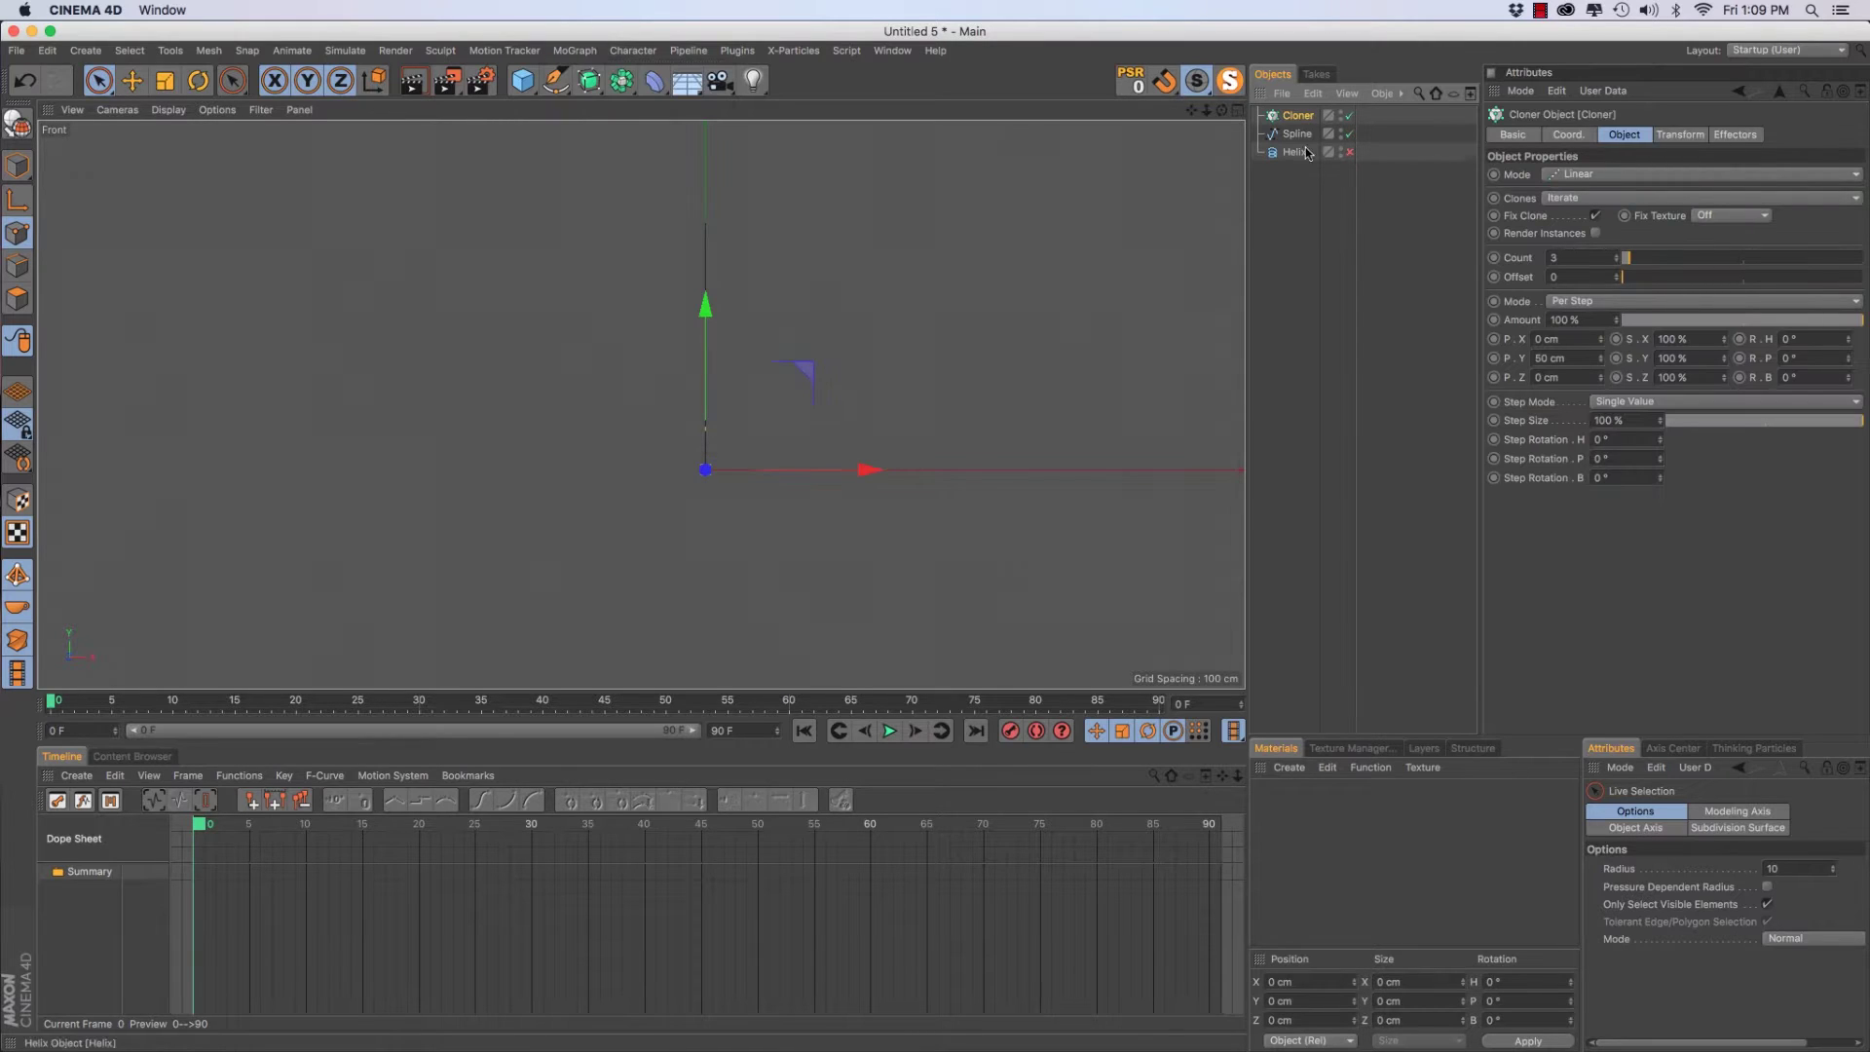
left_click(521, 82)
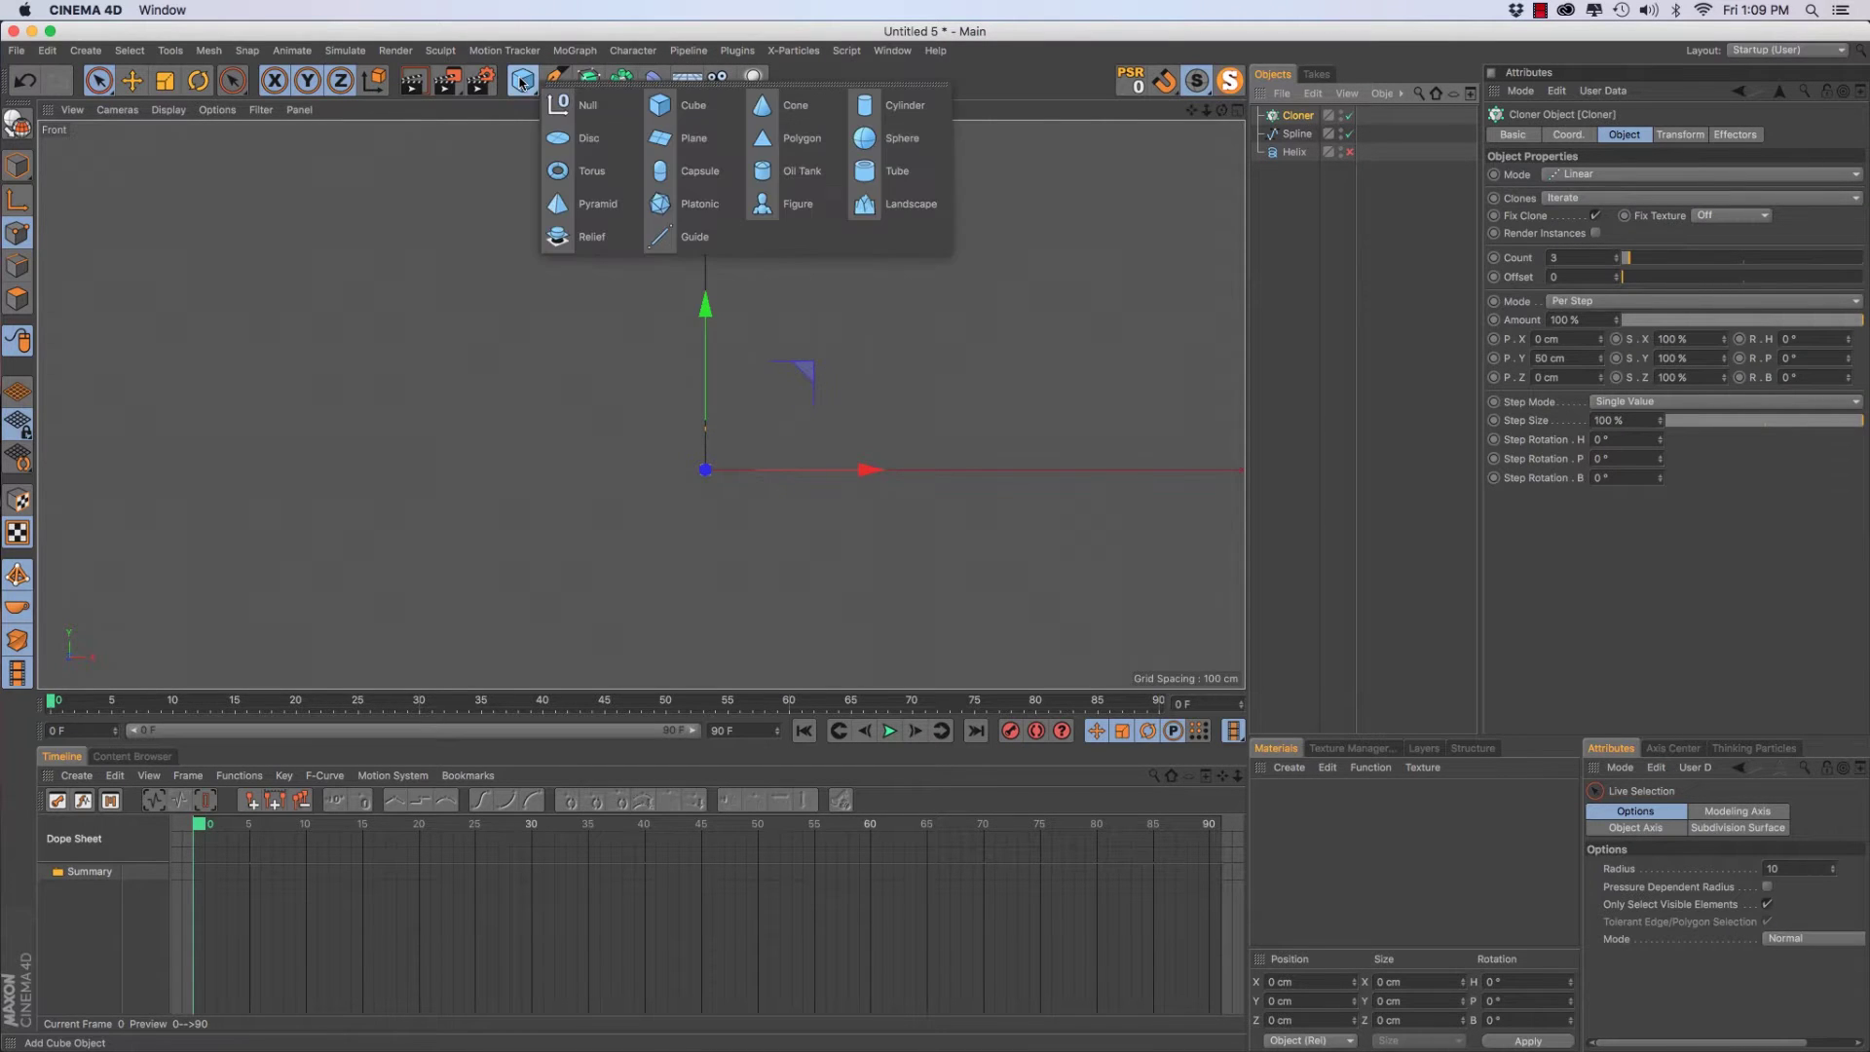
left_click(671, 111)
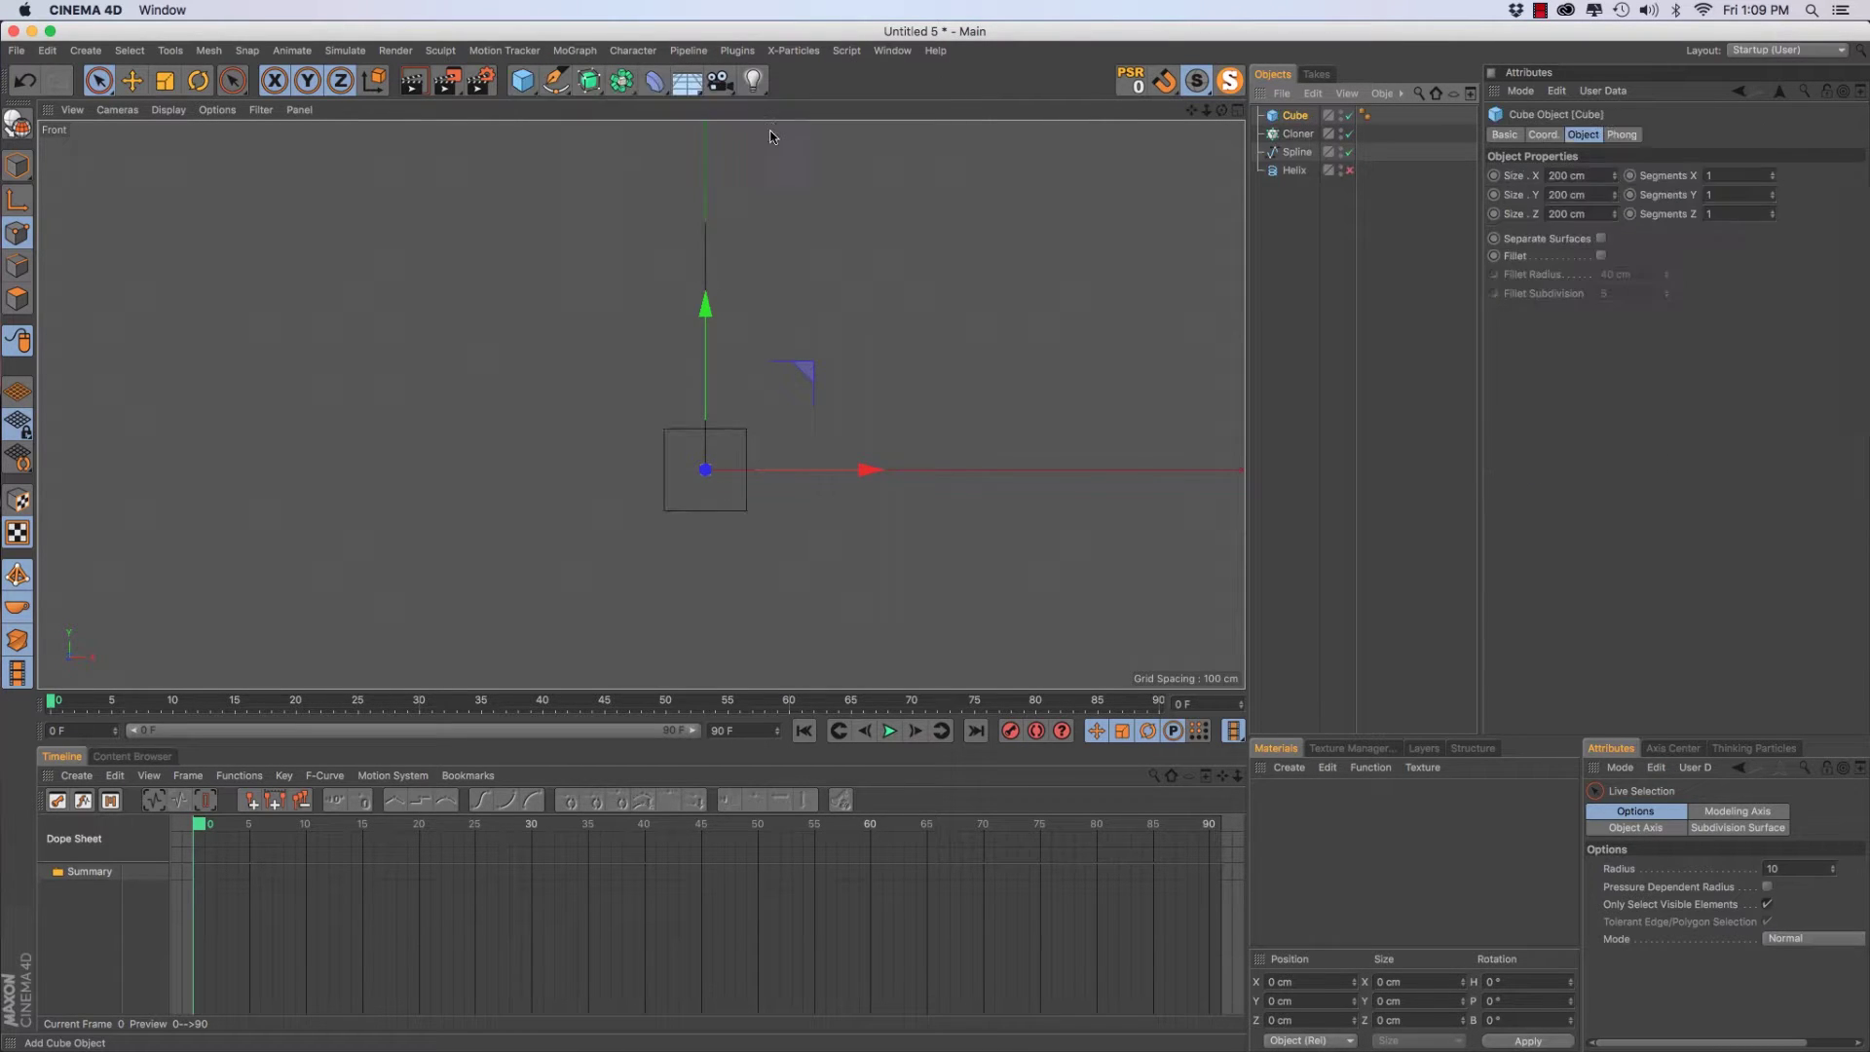
left_click_drag(1293, 115, 1305, 134)
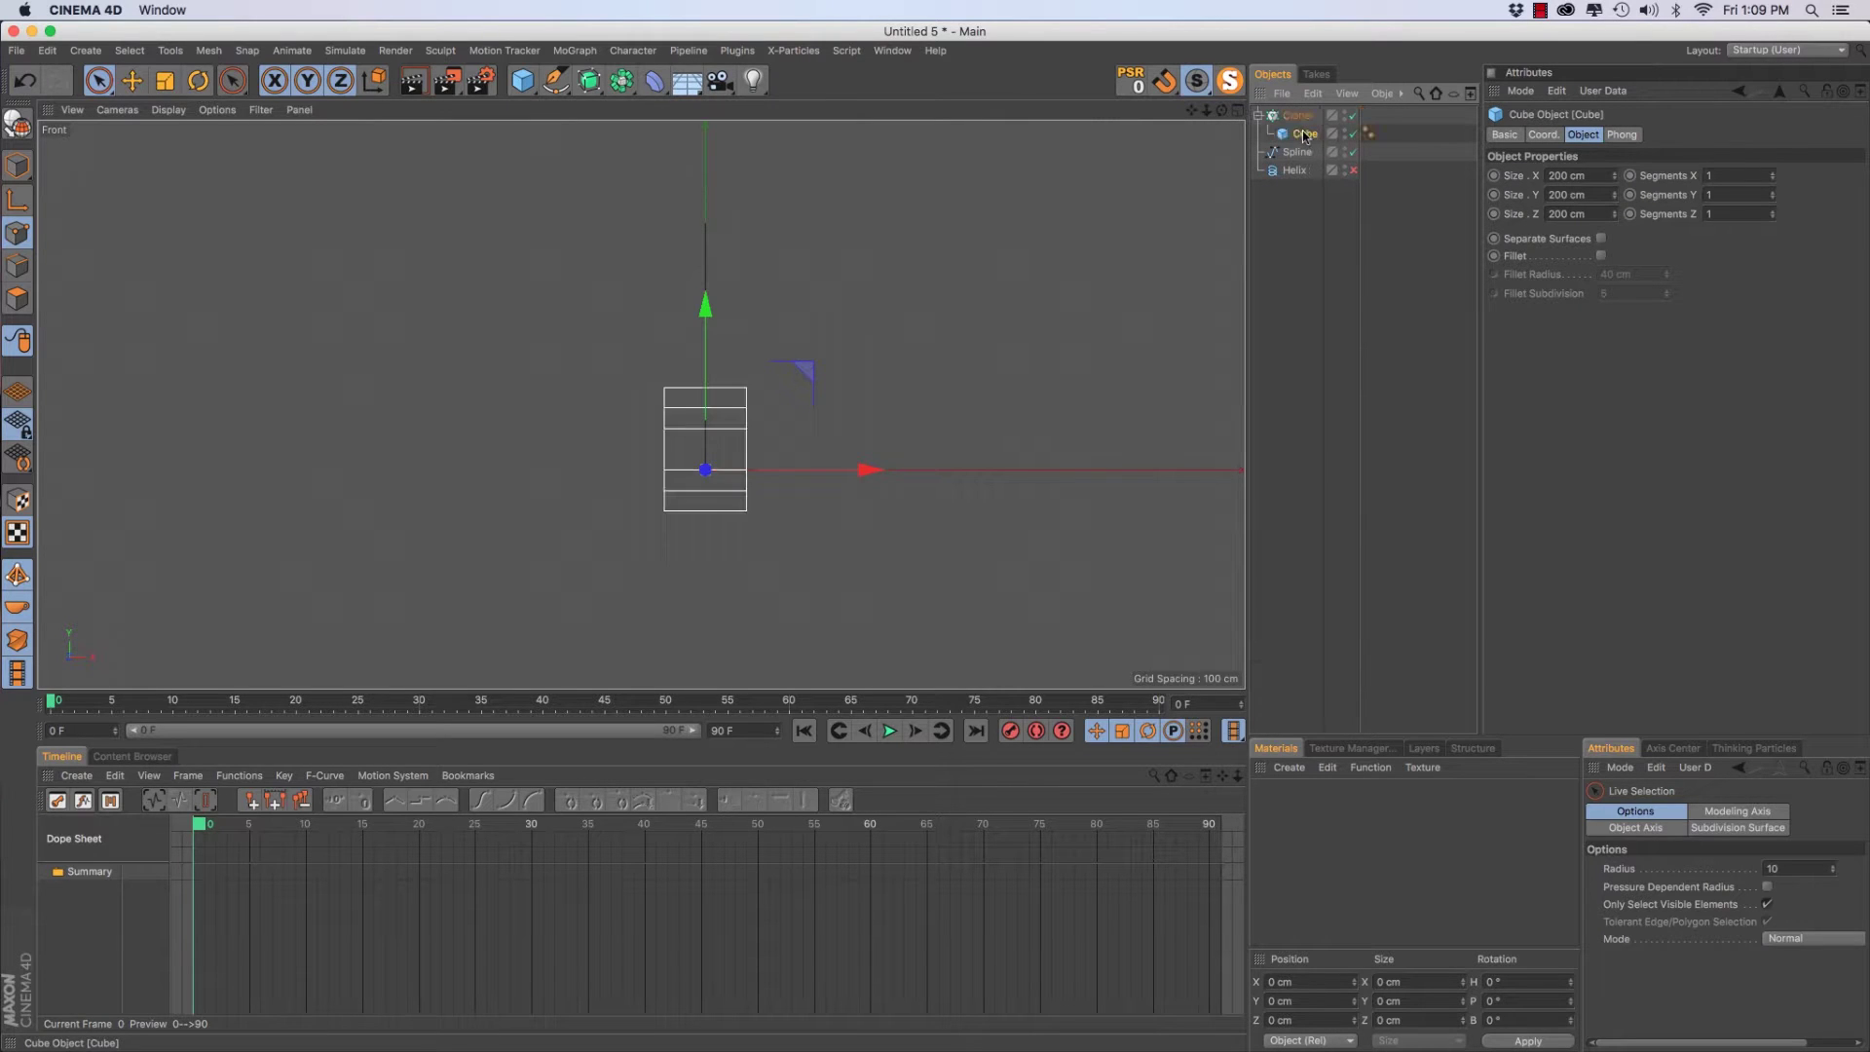
Set the Cloner to Object mode with the Spline as its object and Vertex distribution
left_click(1298, 115)
left_click(1578, 174)
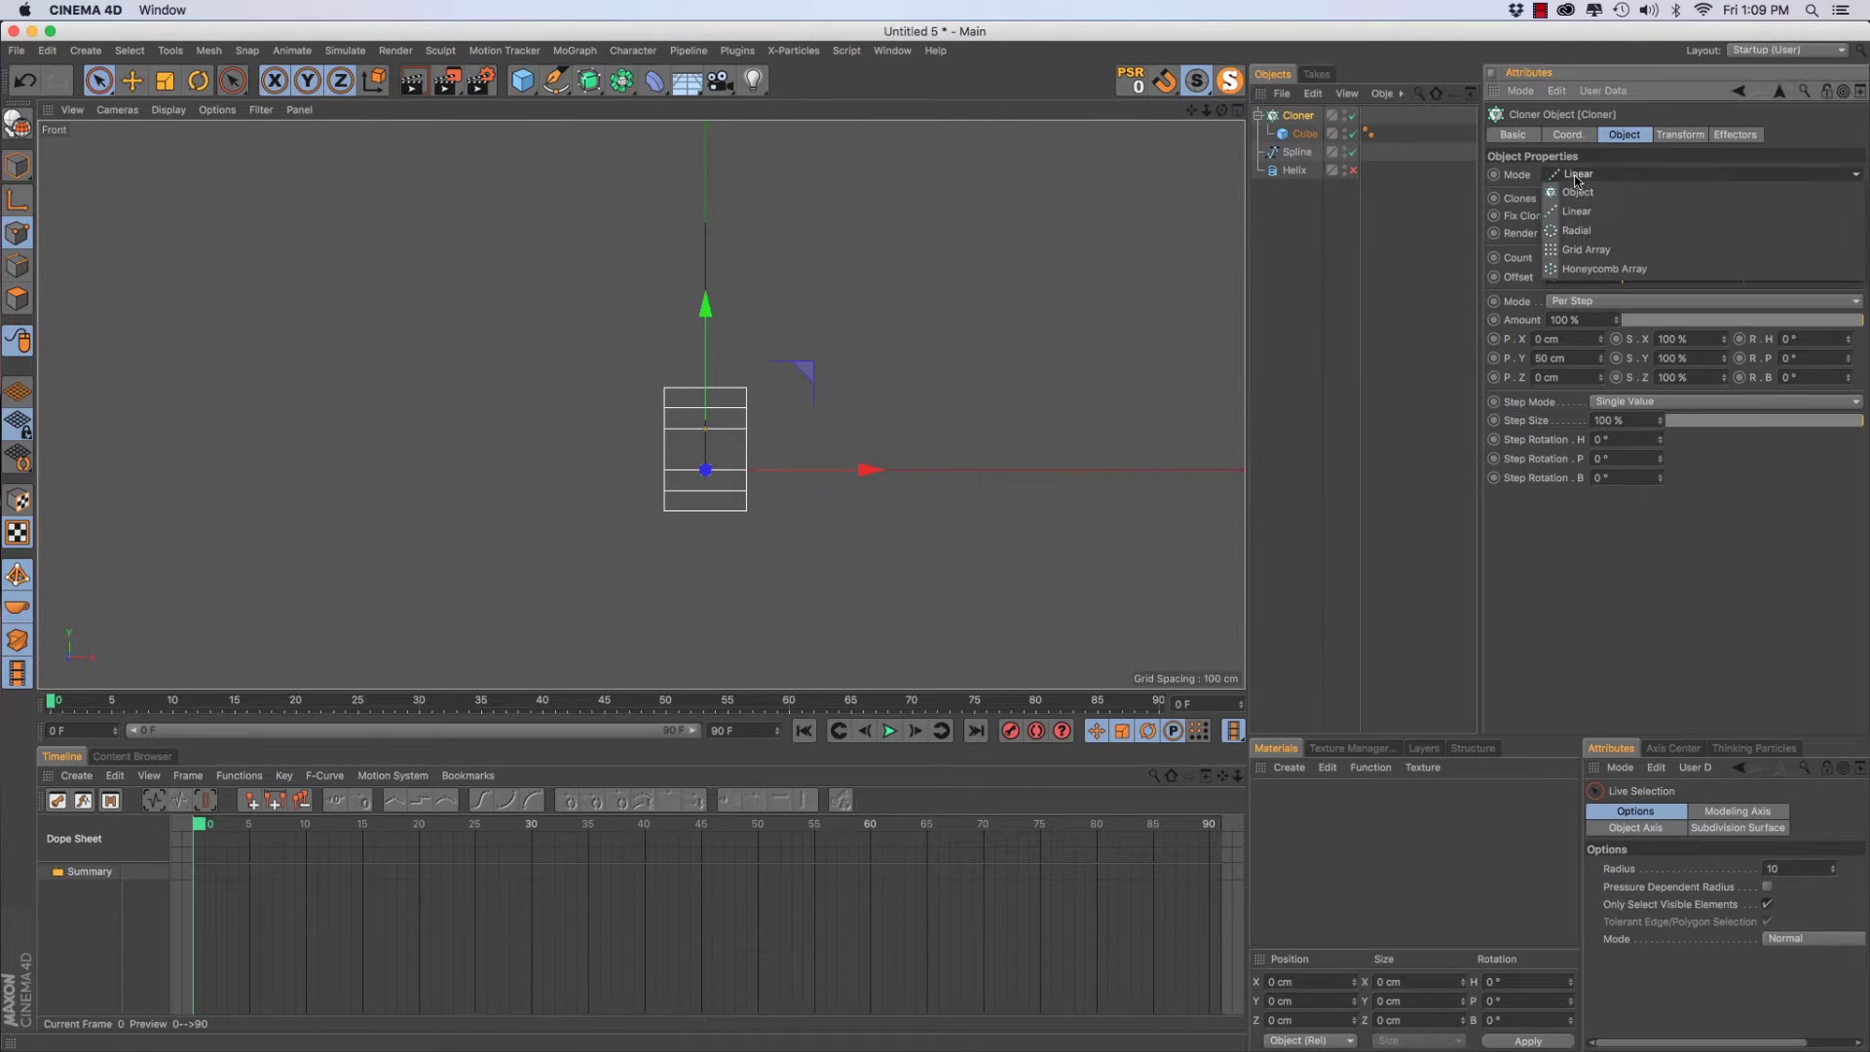
left_click(1577, 192)
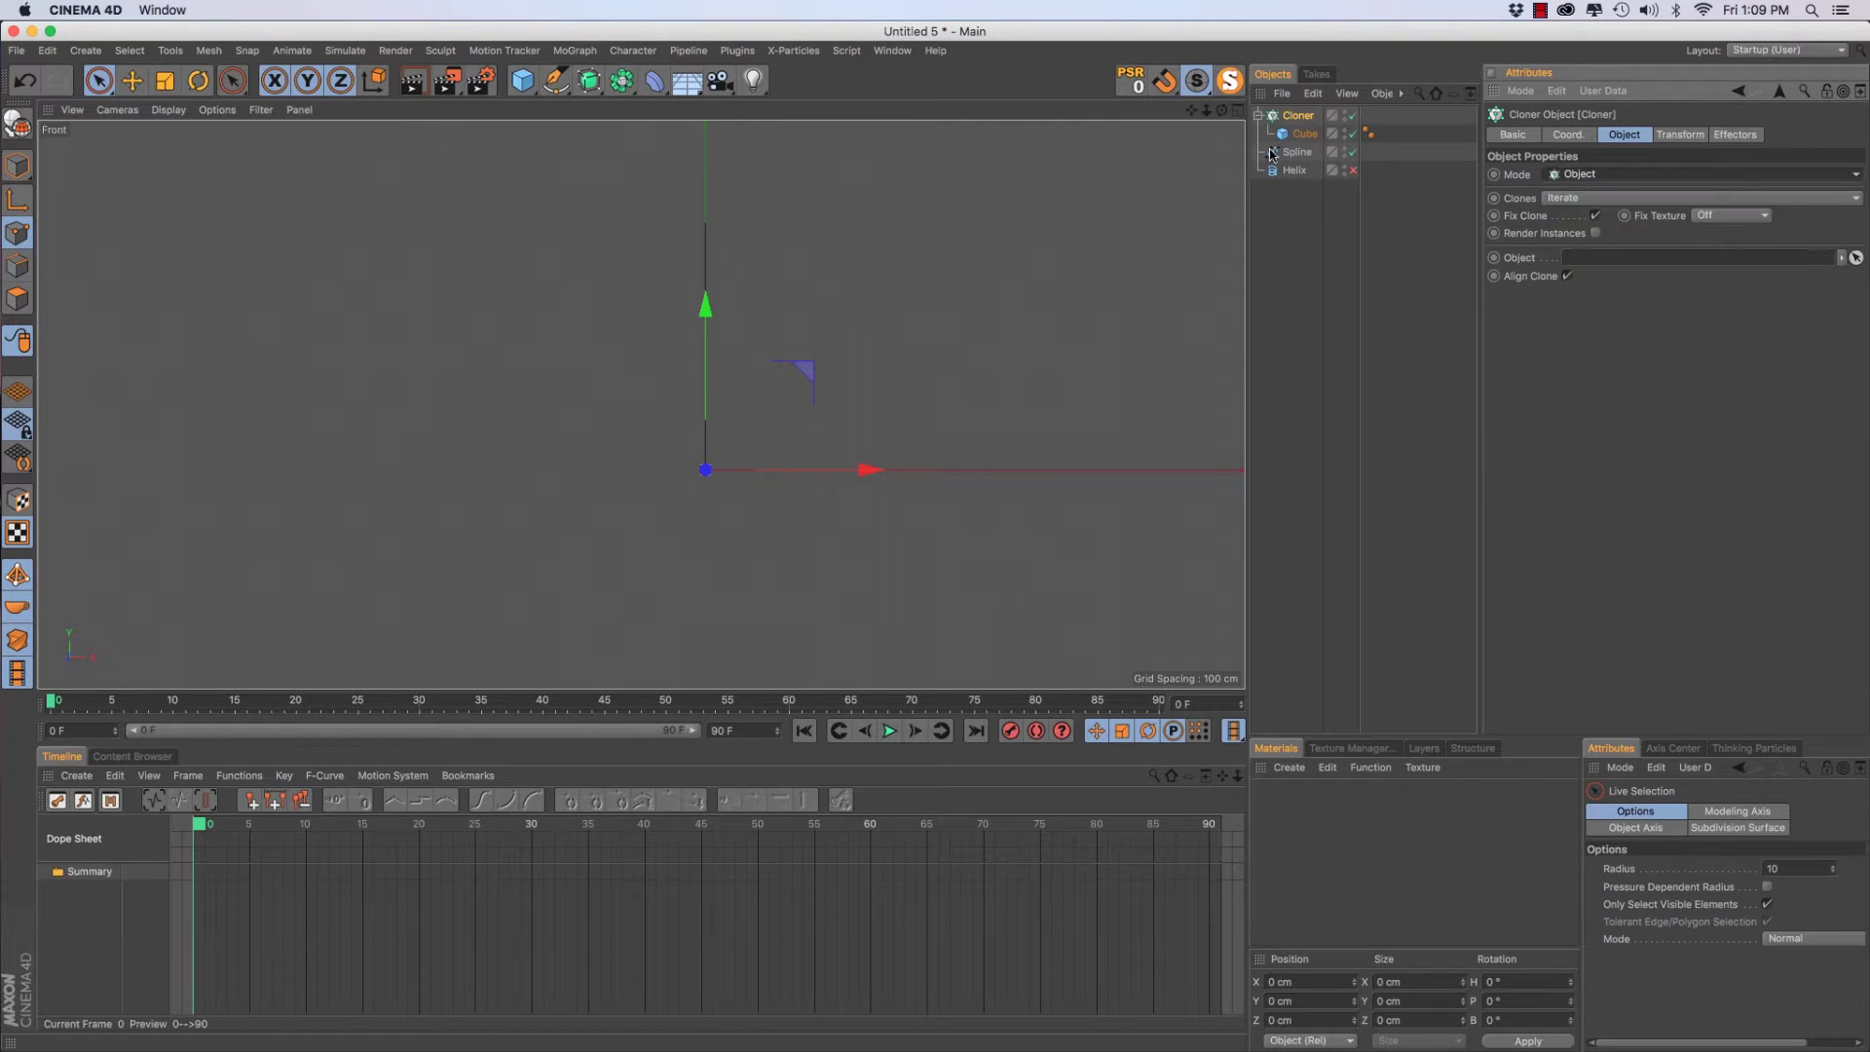
left_click_drag(1296, 152, 1704, 261)
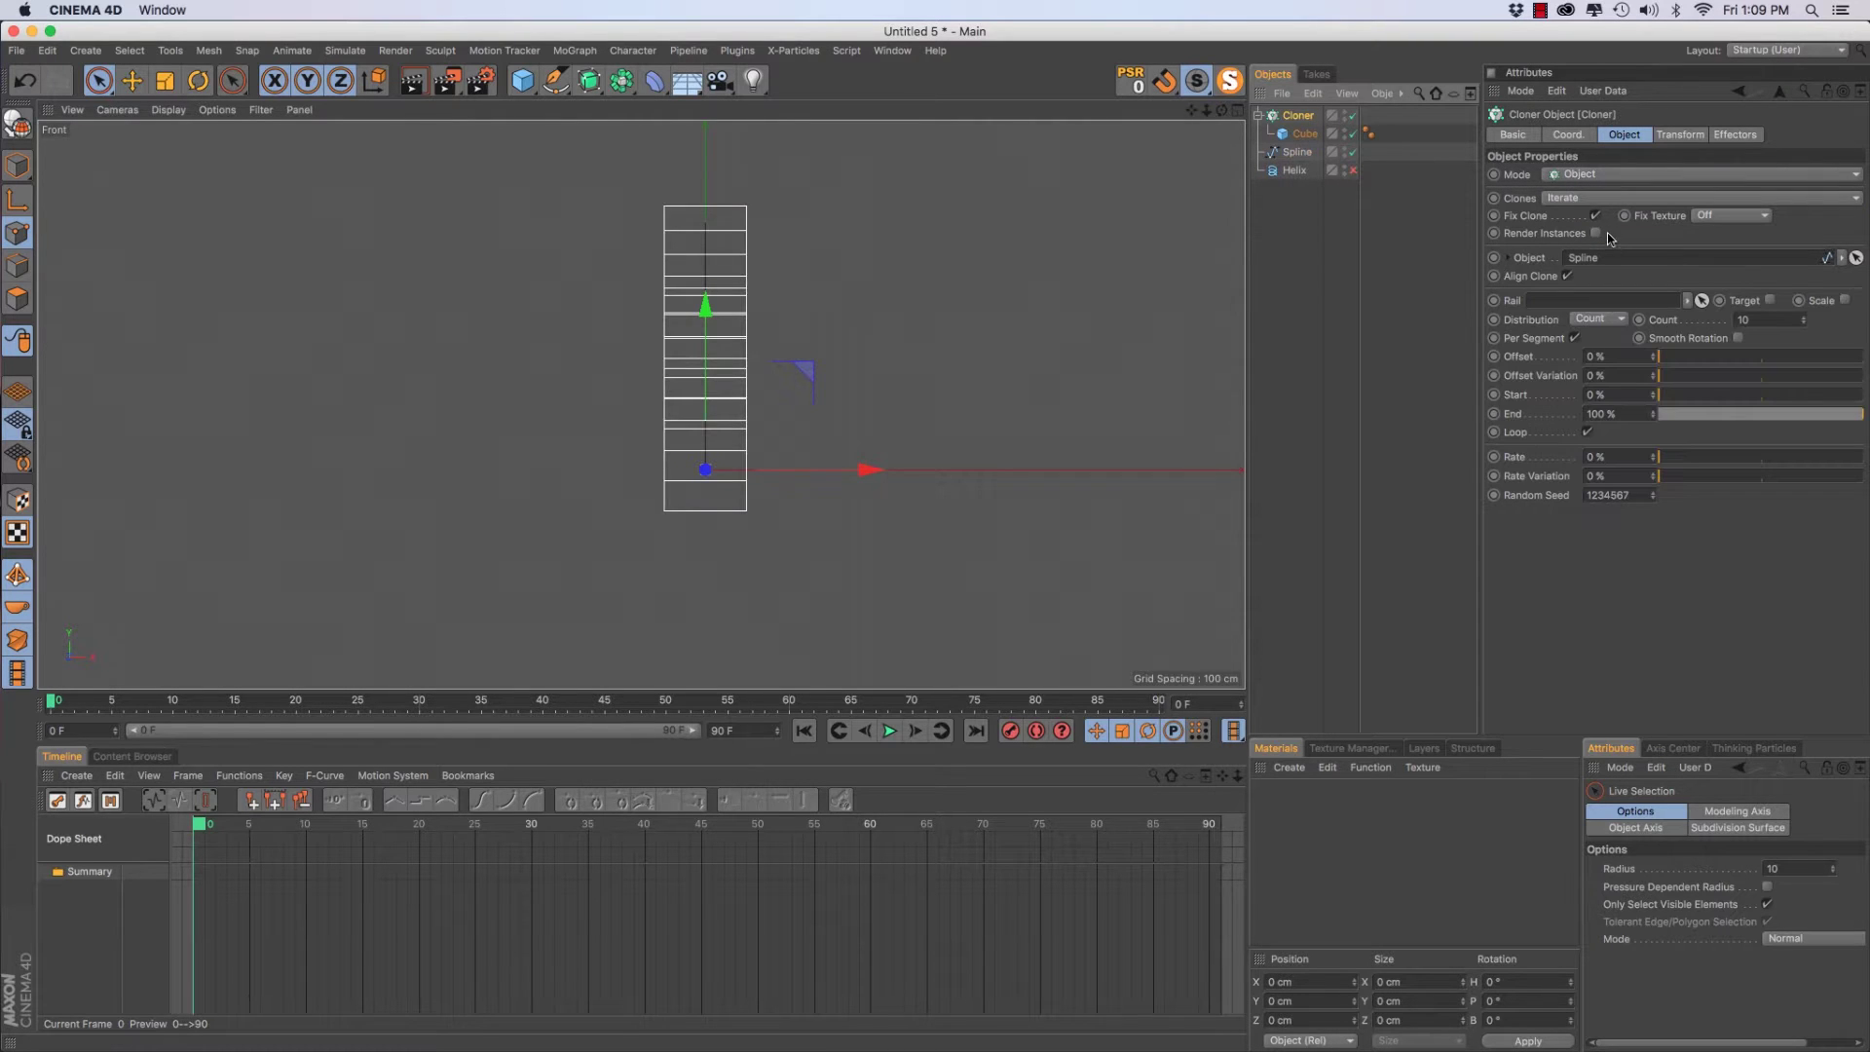
left_click(1602, 319)
left_click(1609, 395)
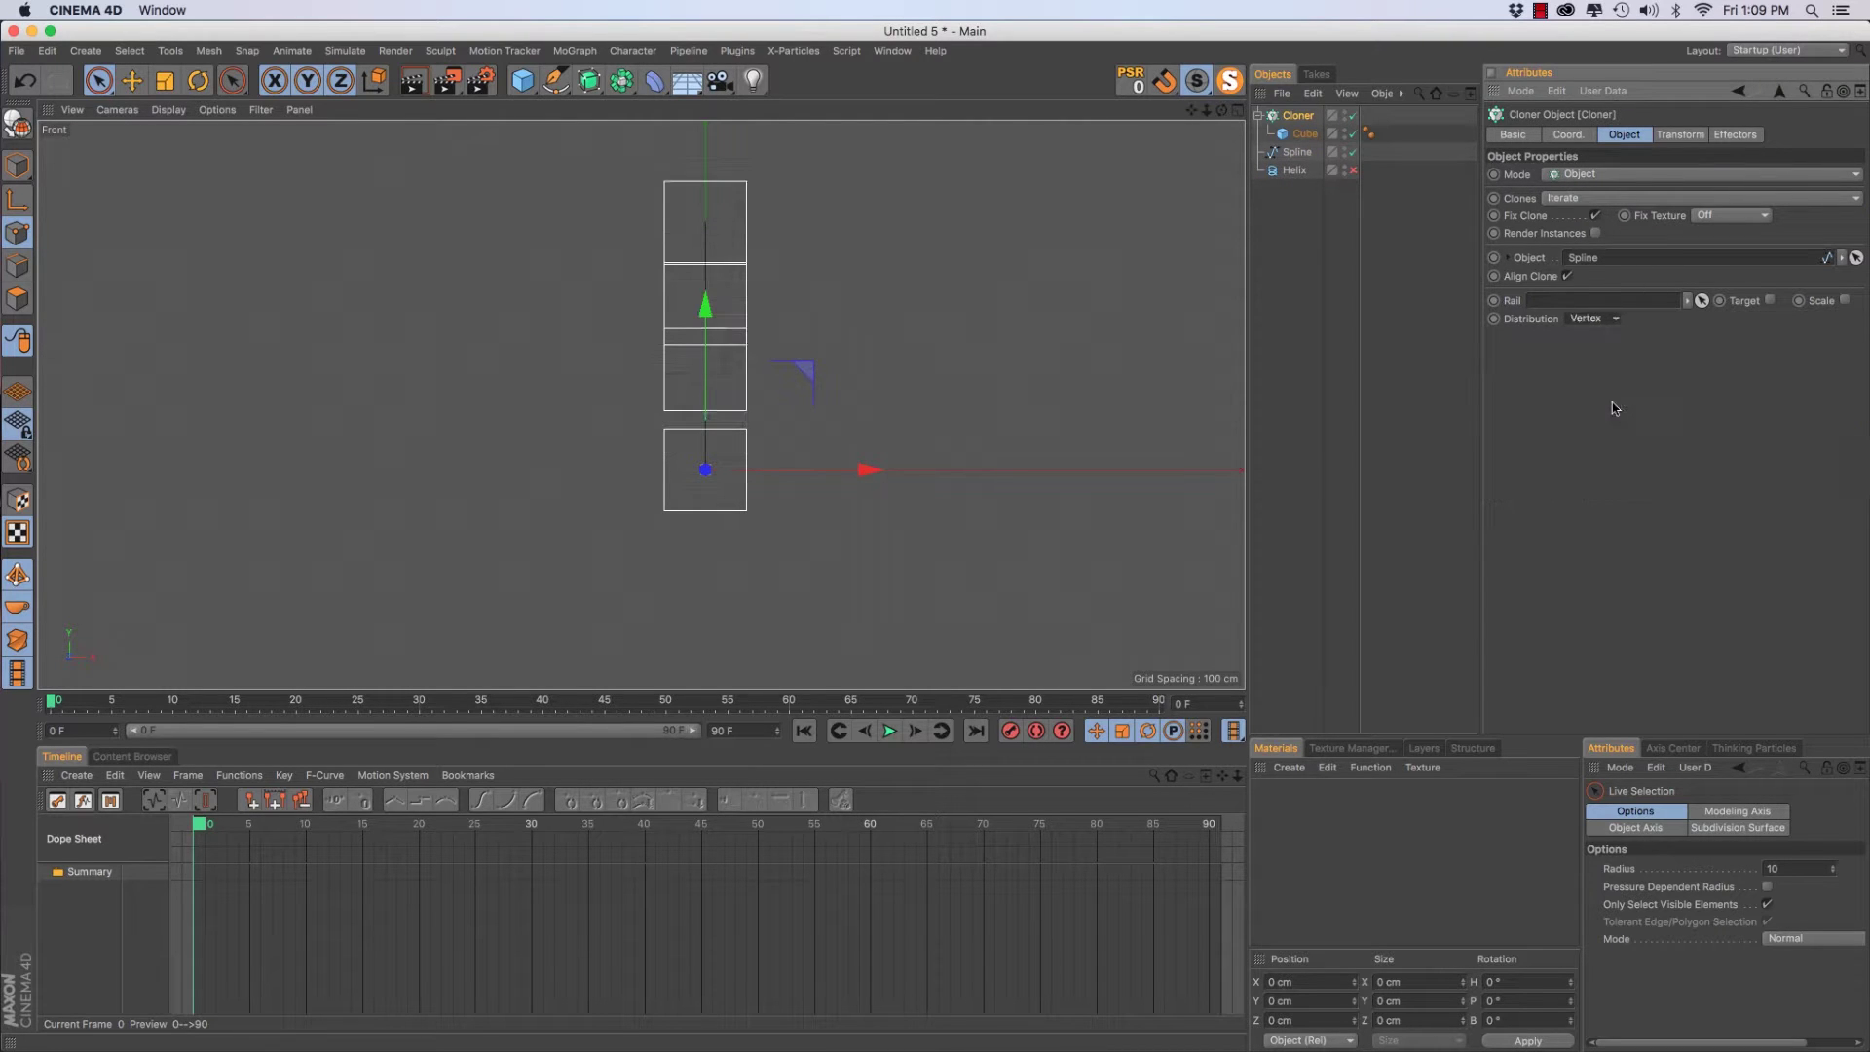
Scale the Cube inside the Cloner down uniformly to about 60 cm per side
left_click(1305, 134)
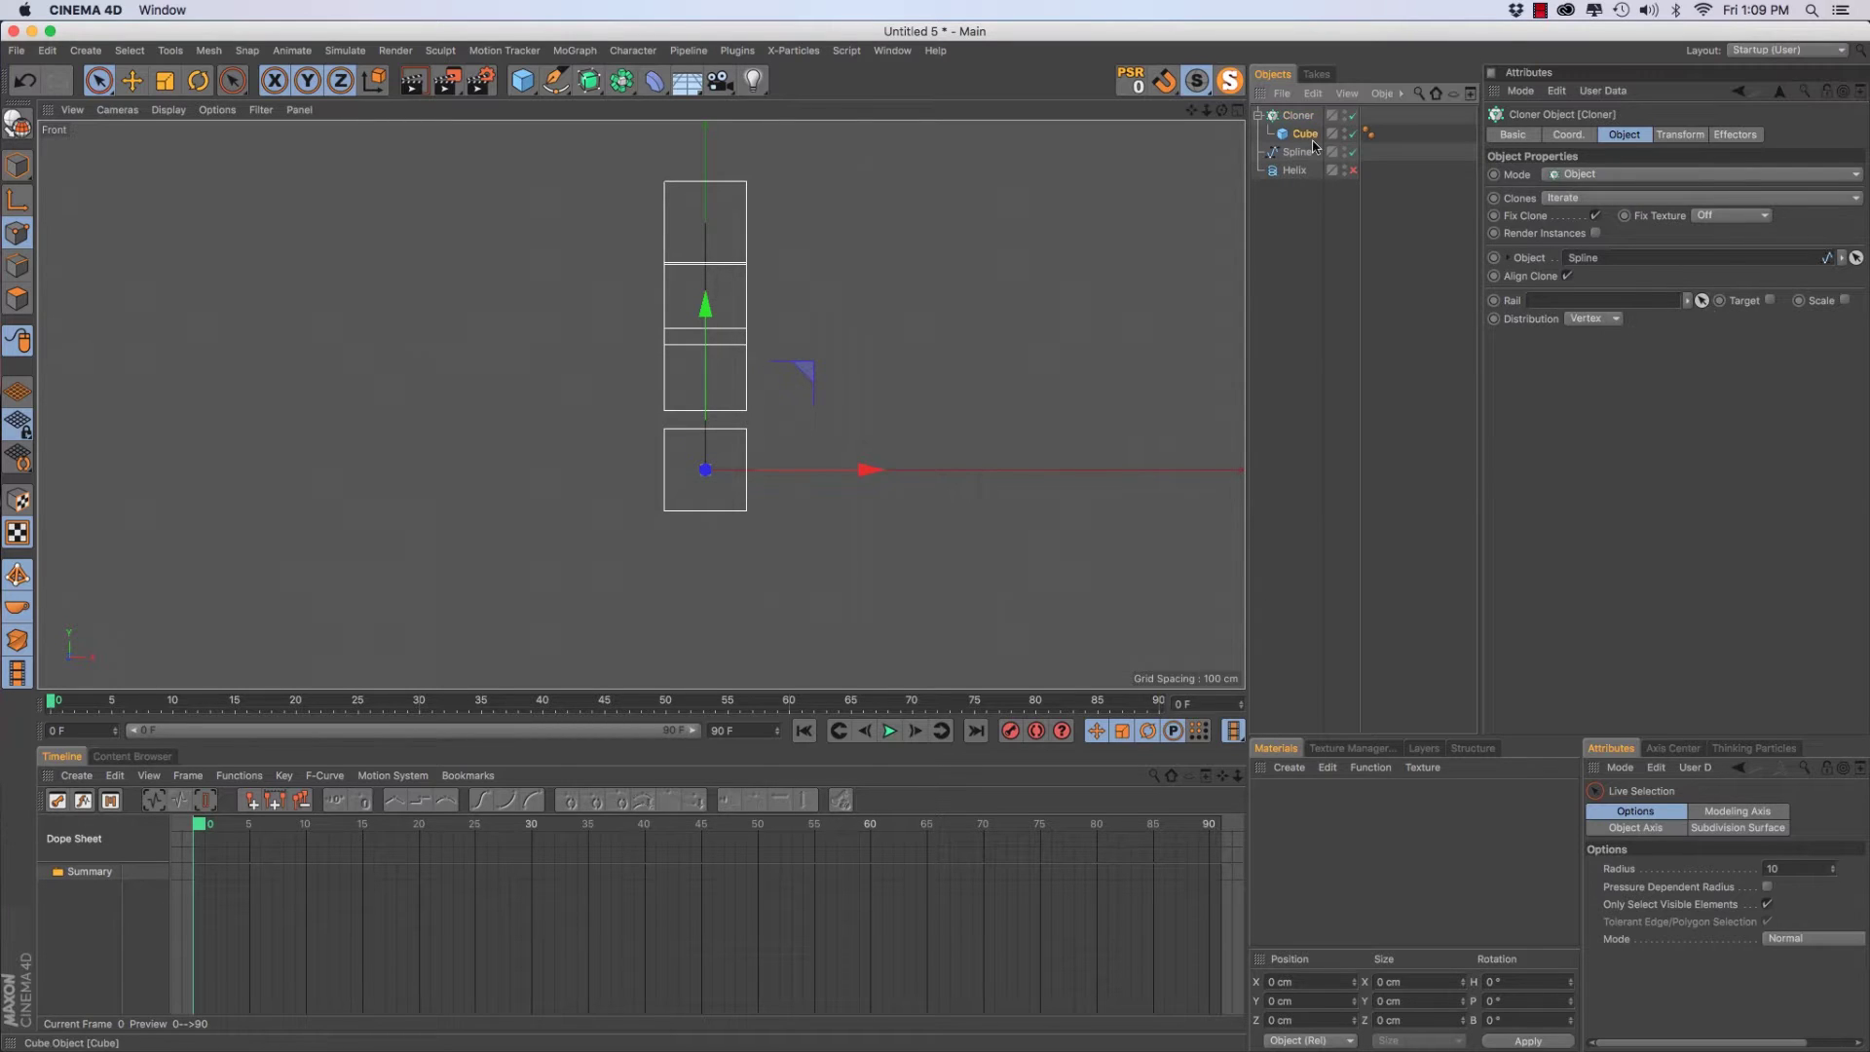
key("t")
left_click_drag(682, 399, 550, 461)
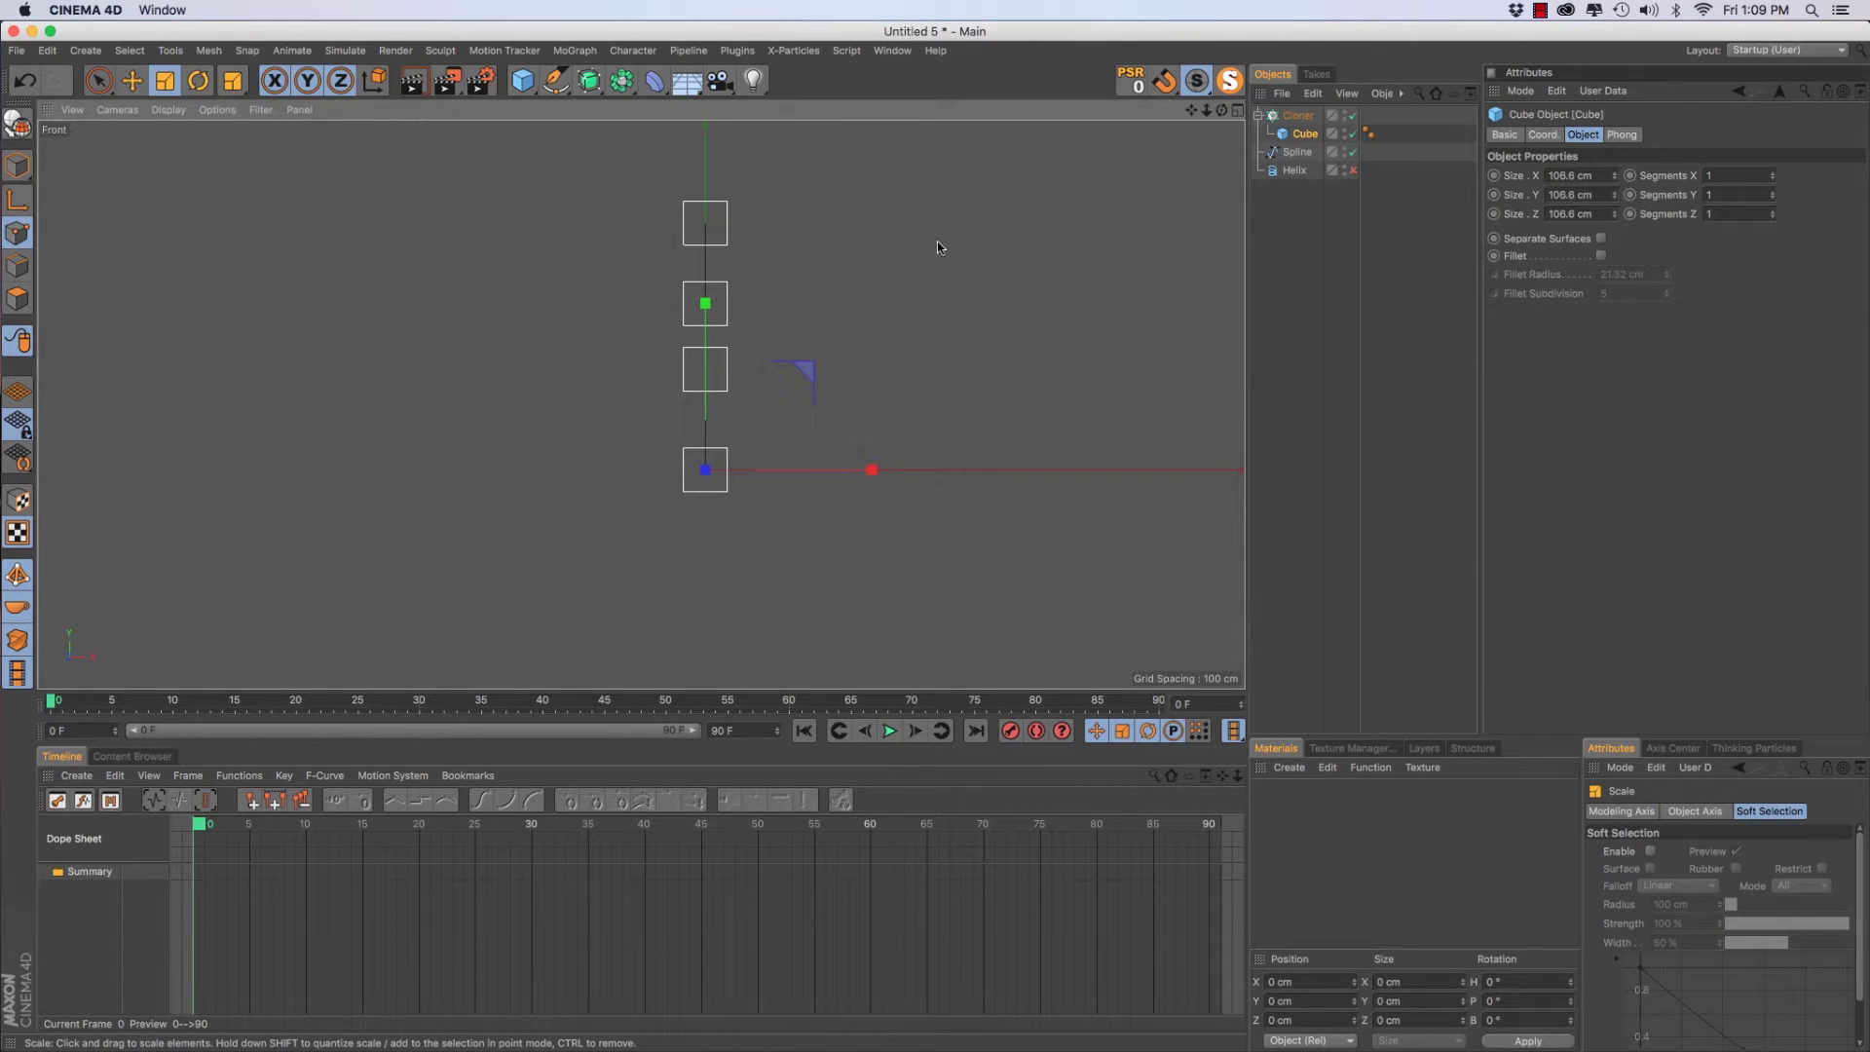
key("F1")
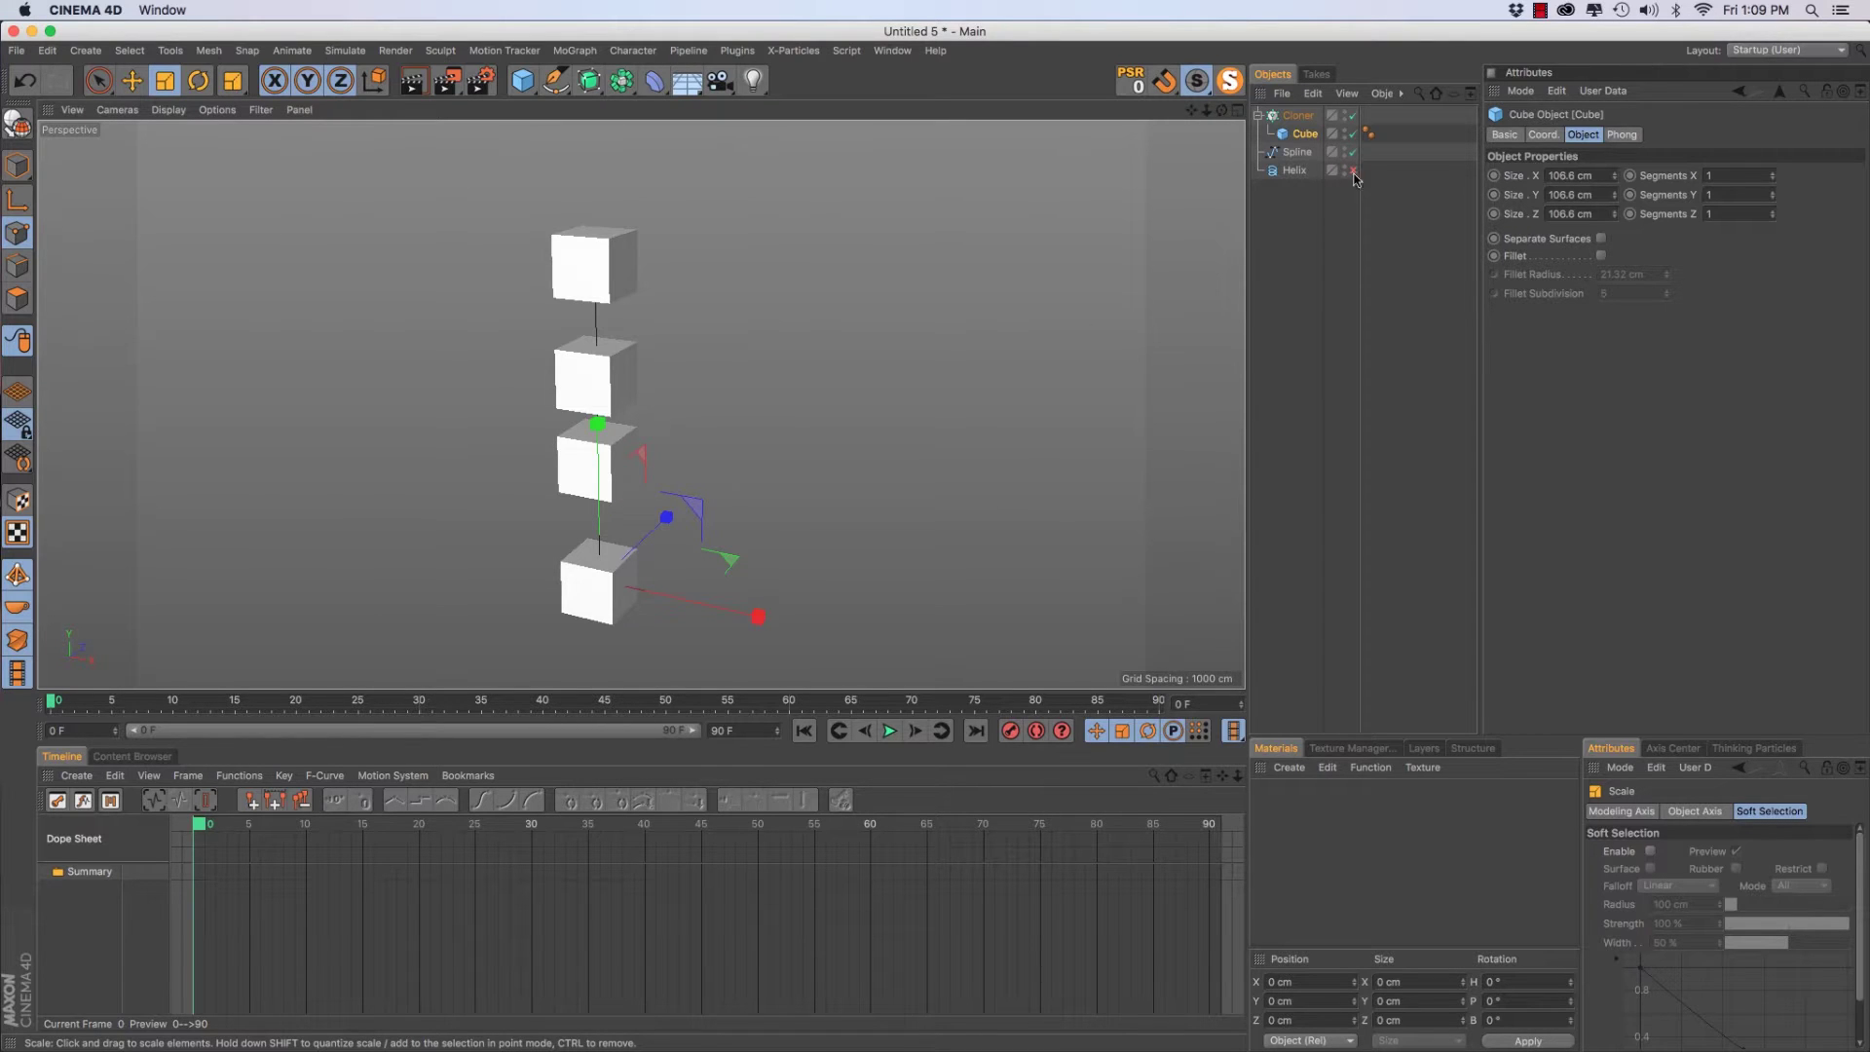
left_click_drag(774, 251, 472, 344)
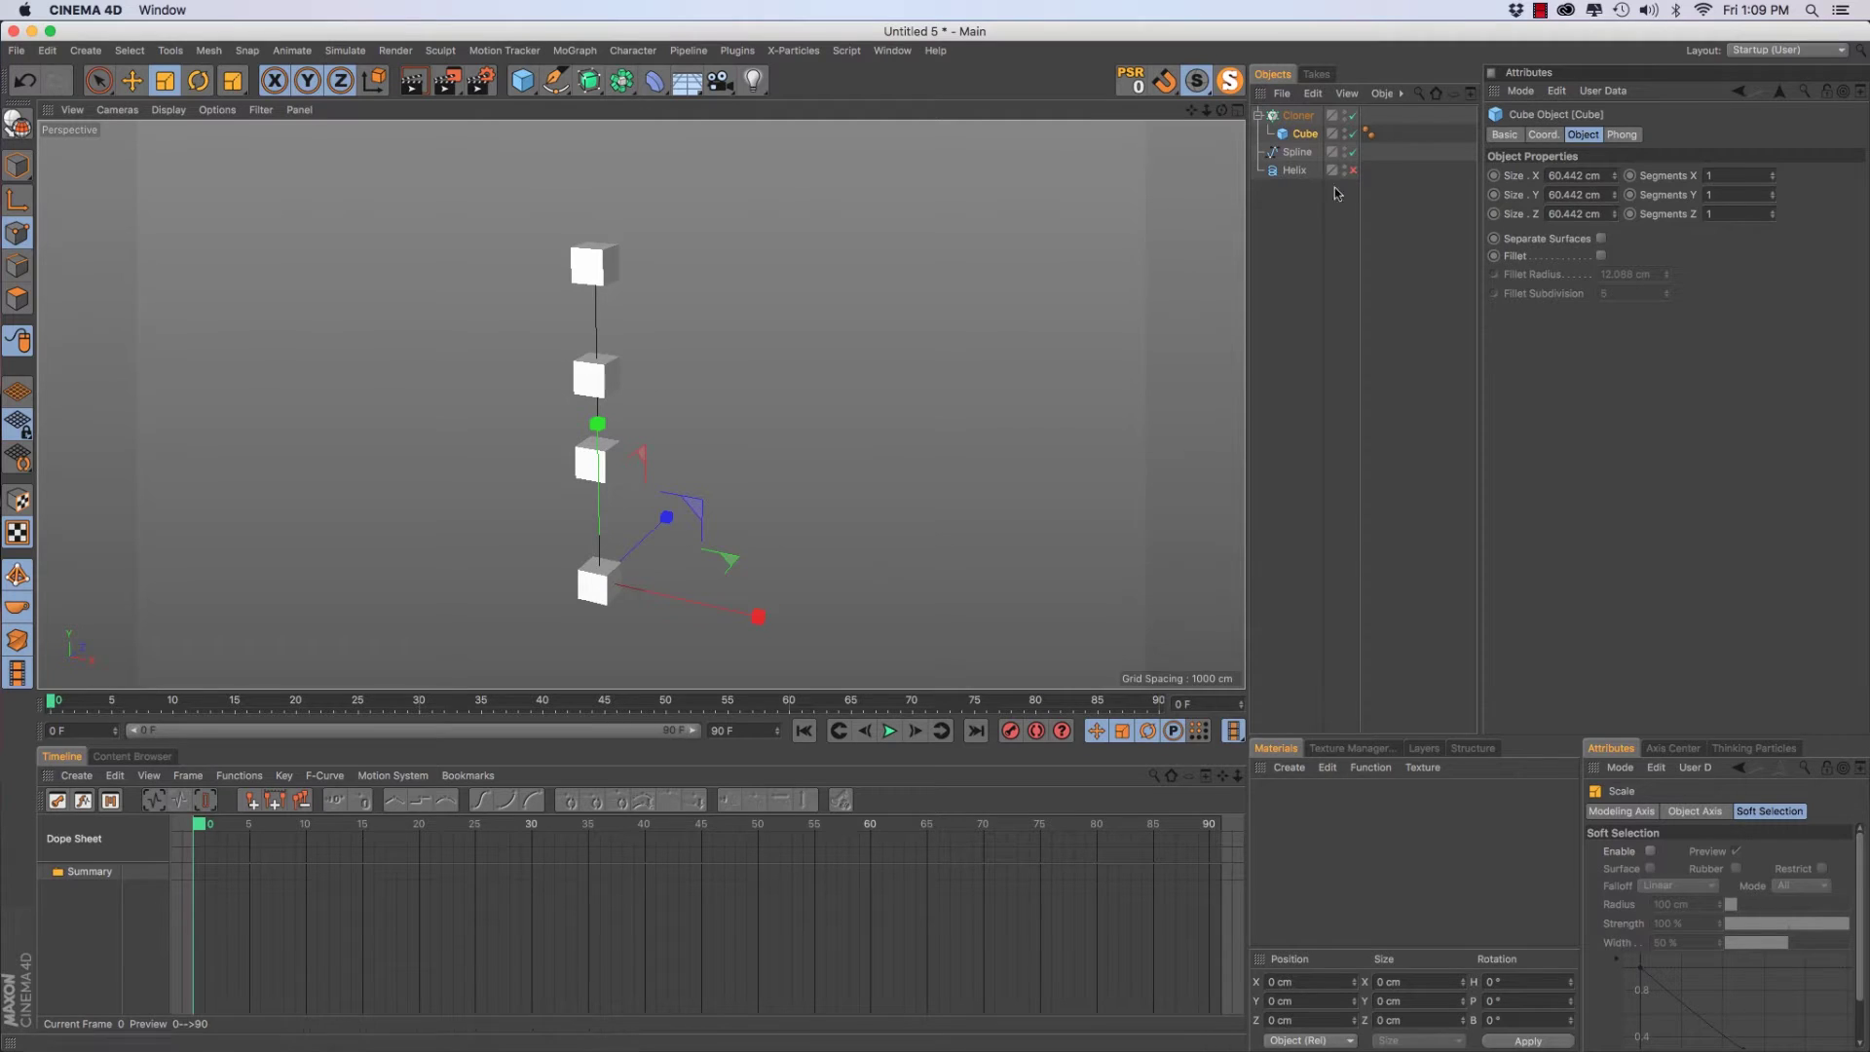
left_click_drag(576, 478, 657, 424, "alt")
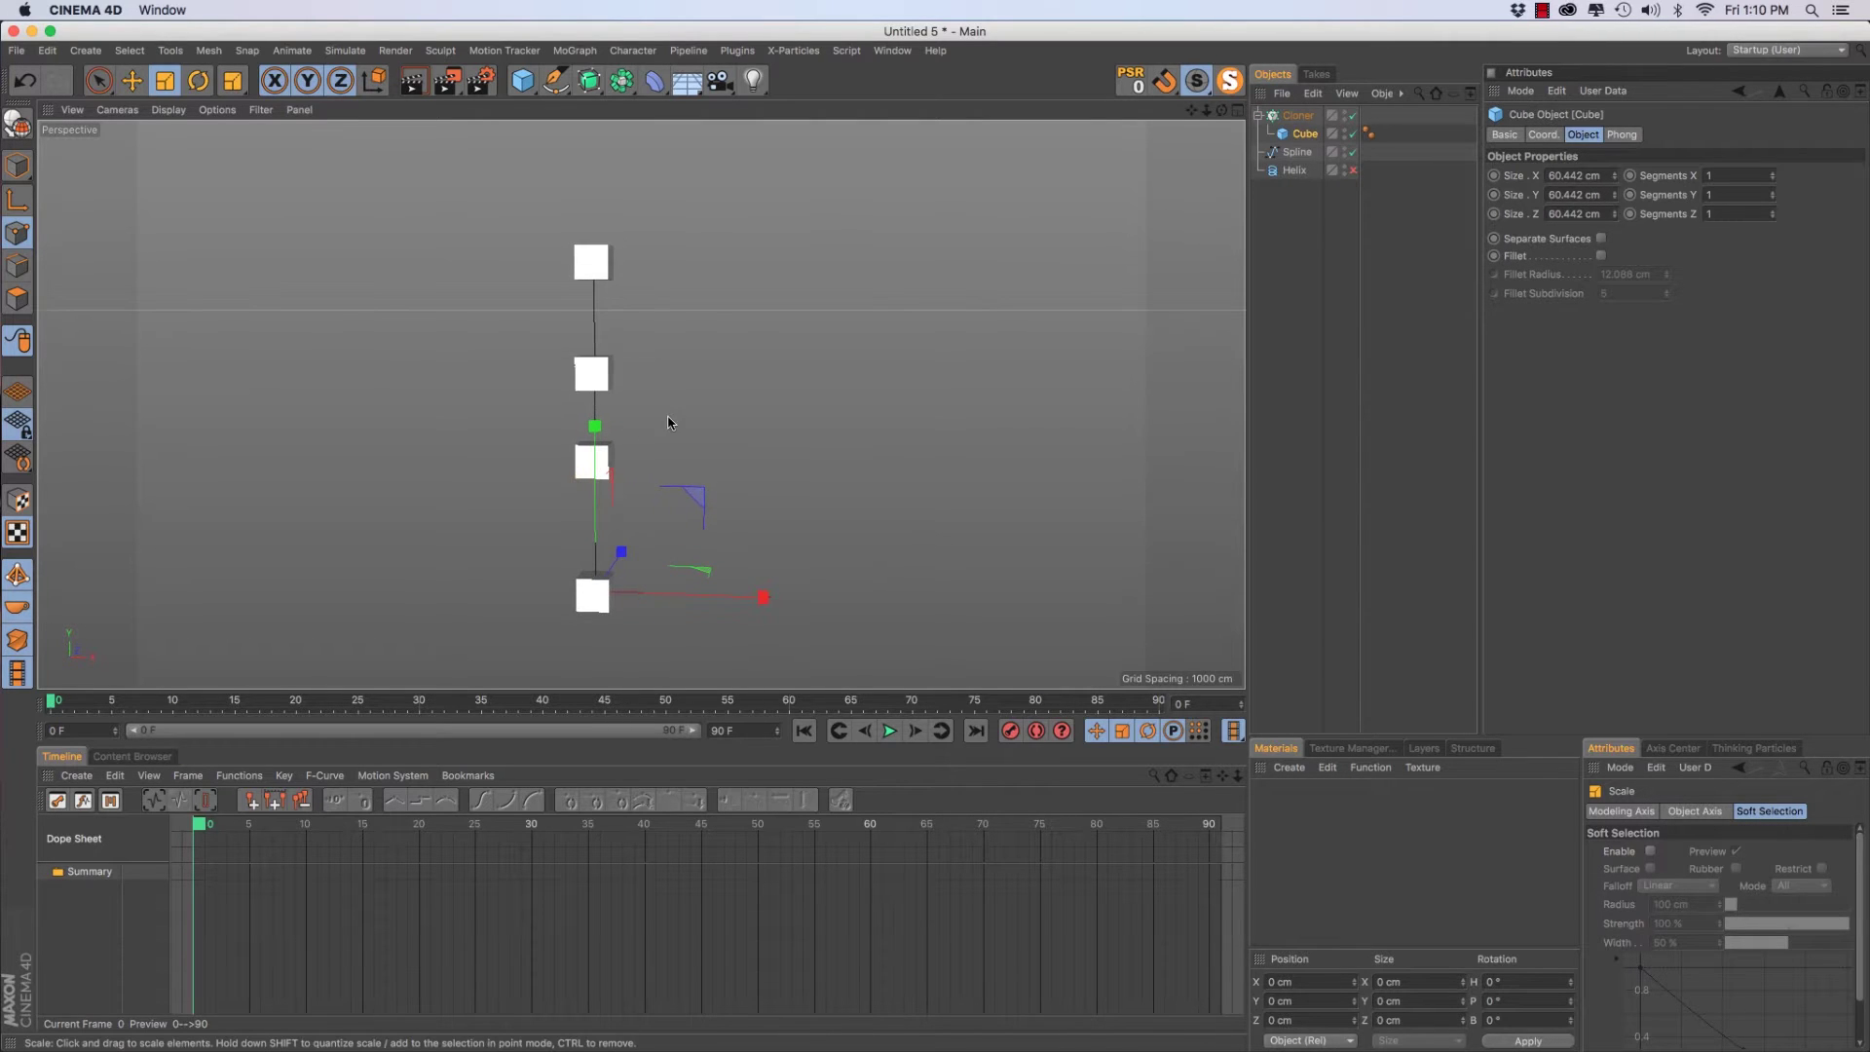
Make the Cloner editable and rename the parent null Controller
left_click(1302, 115)
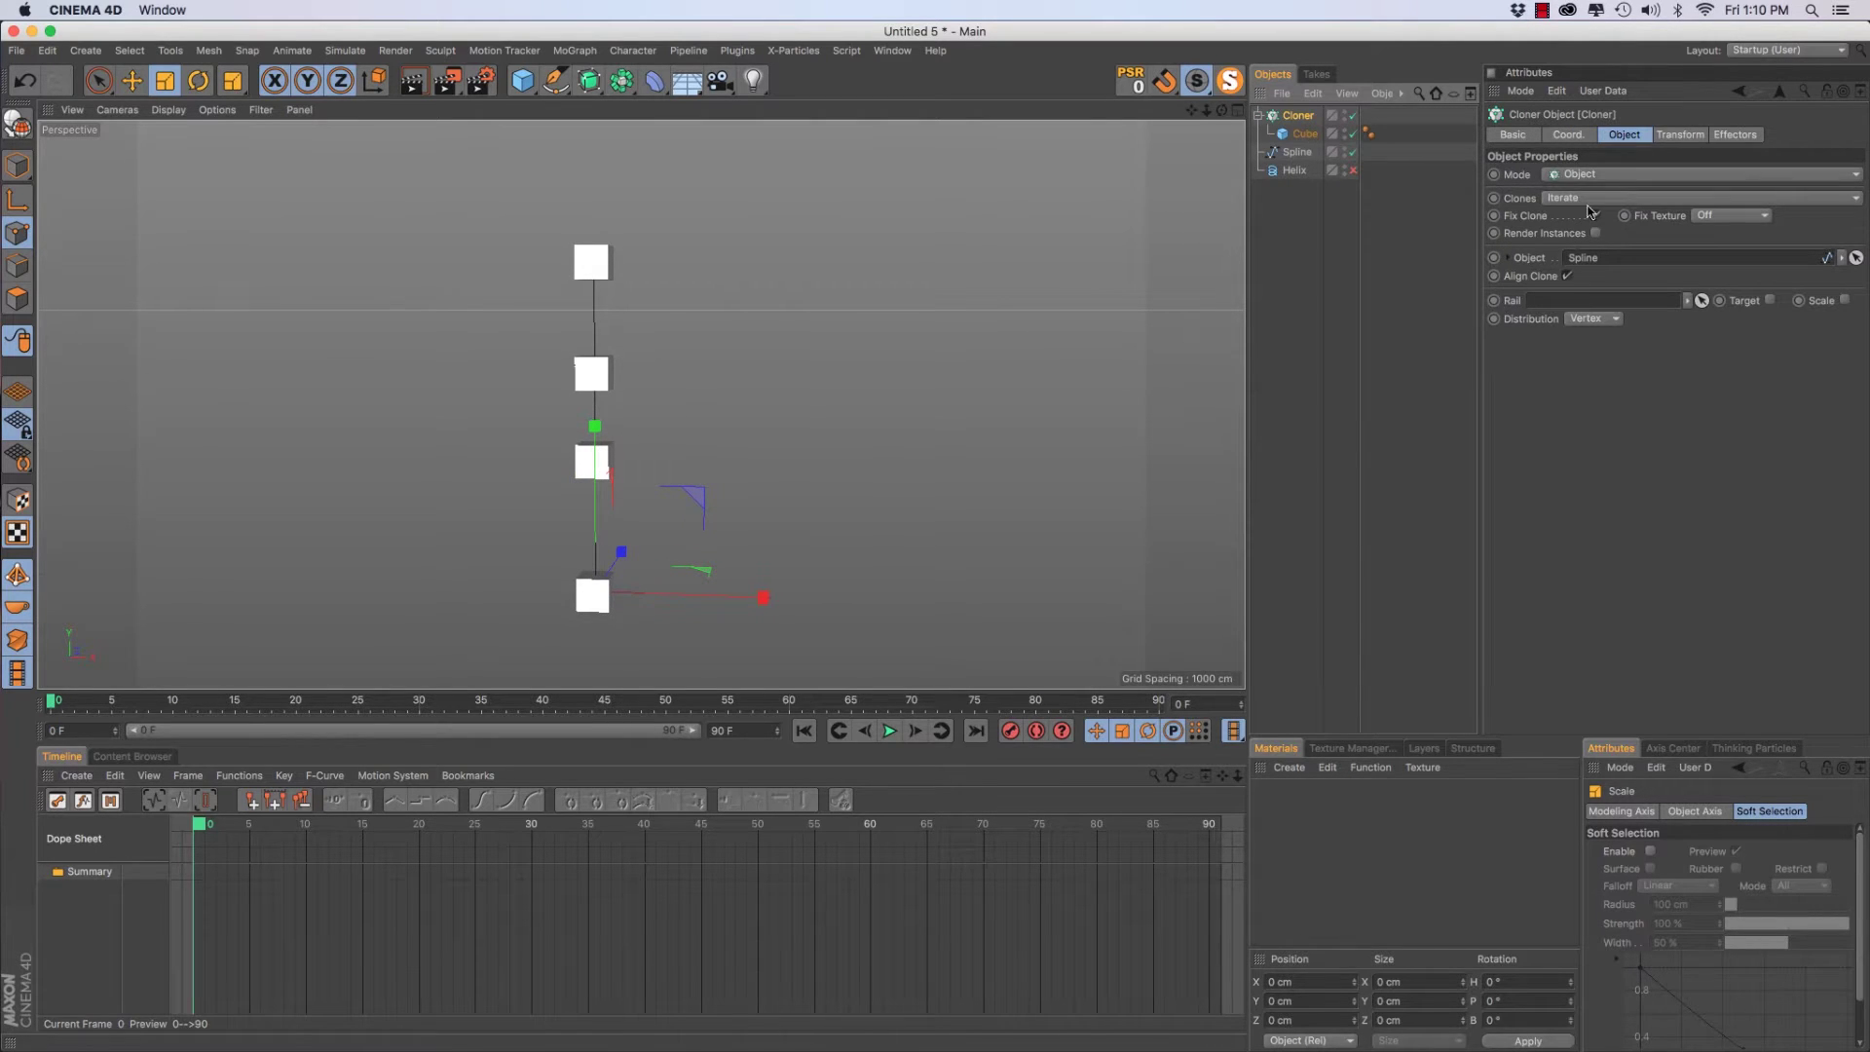
key("c")
left_click(1258, 116)
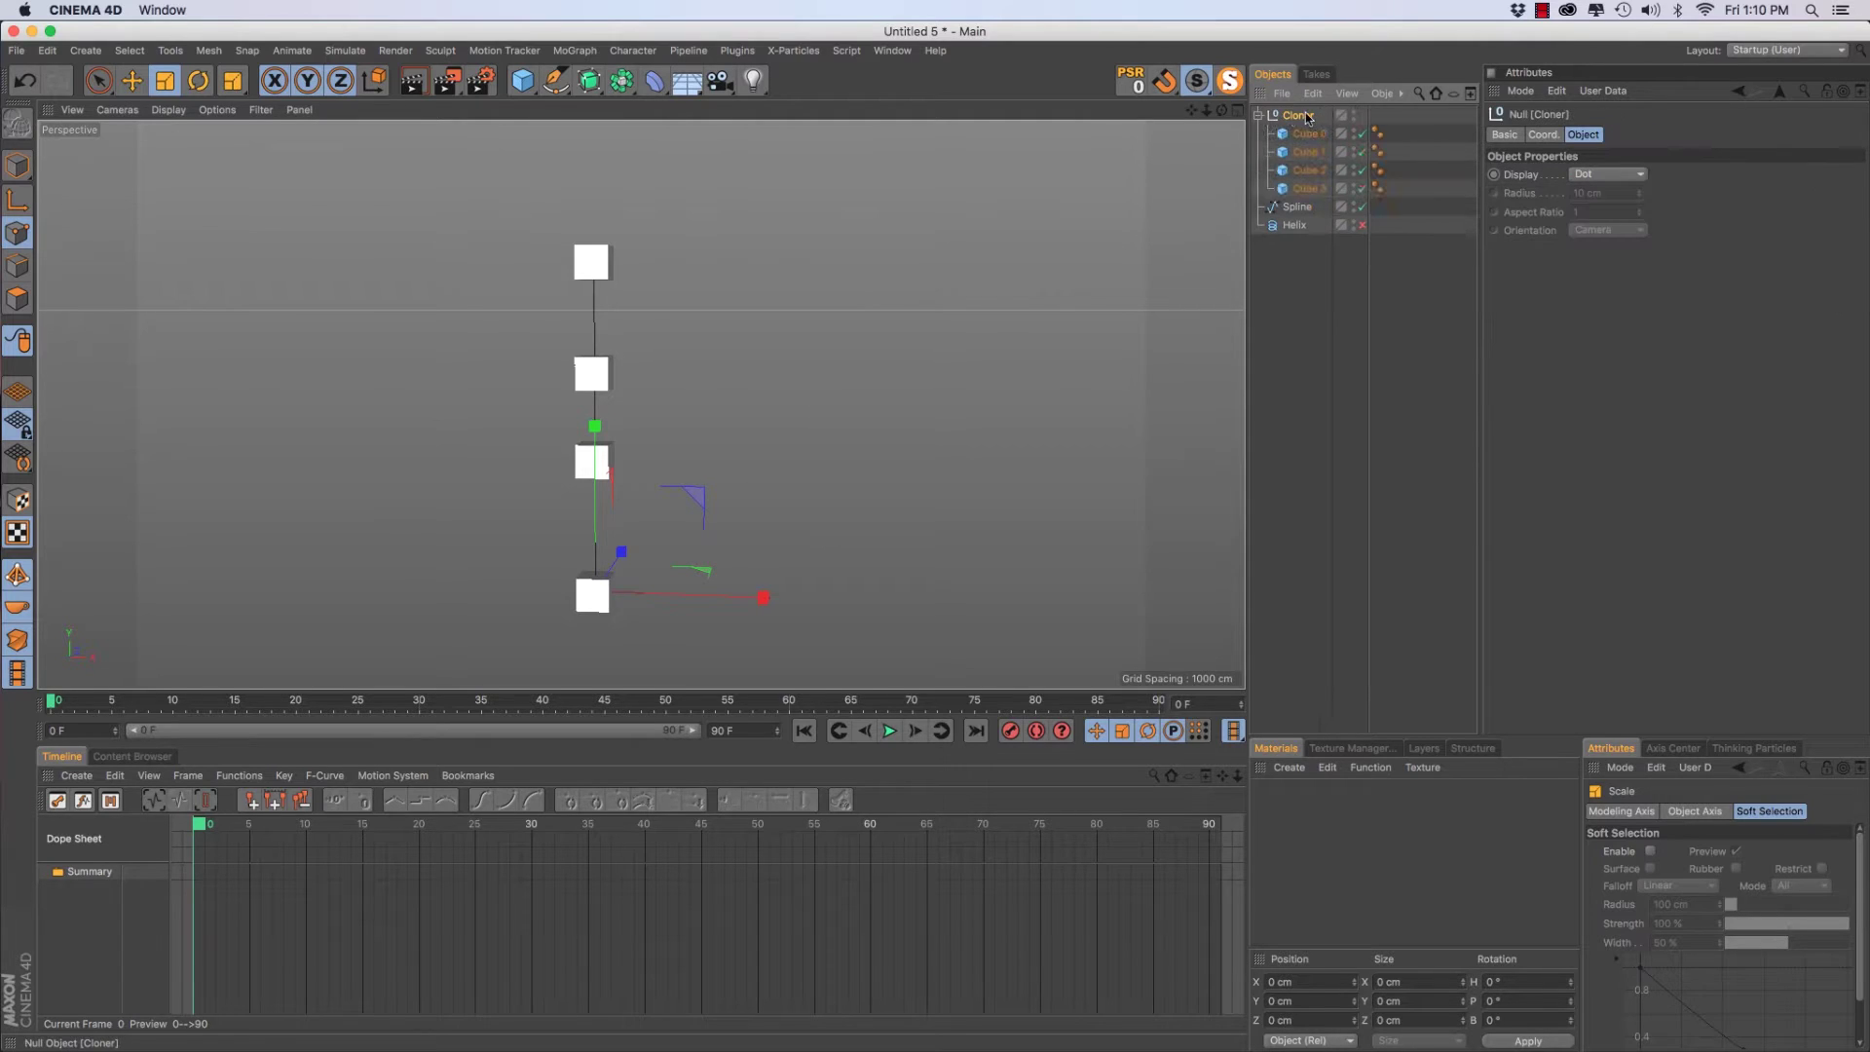
double_click(1305, 116)
type("Con")
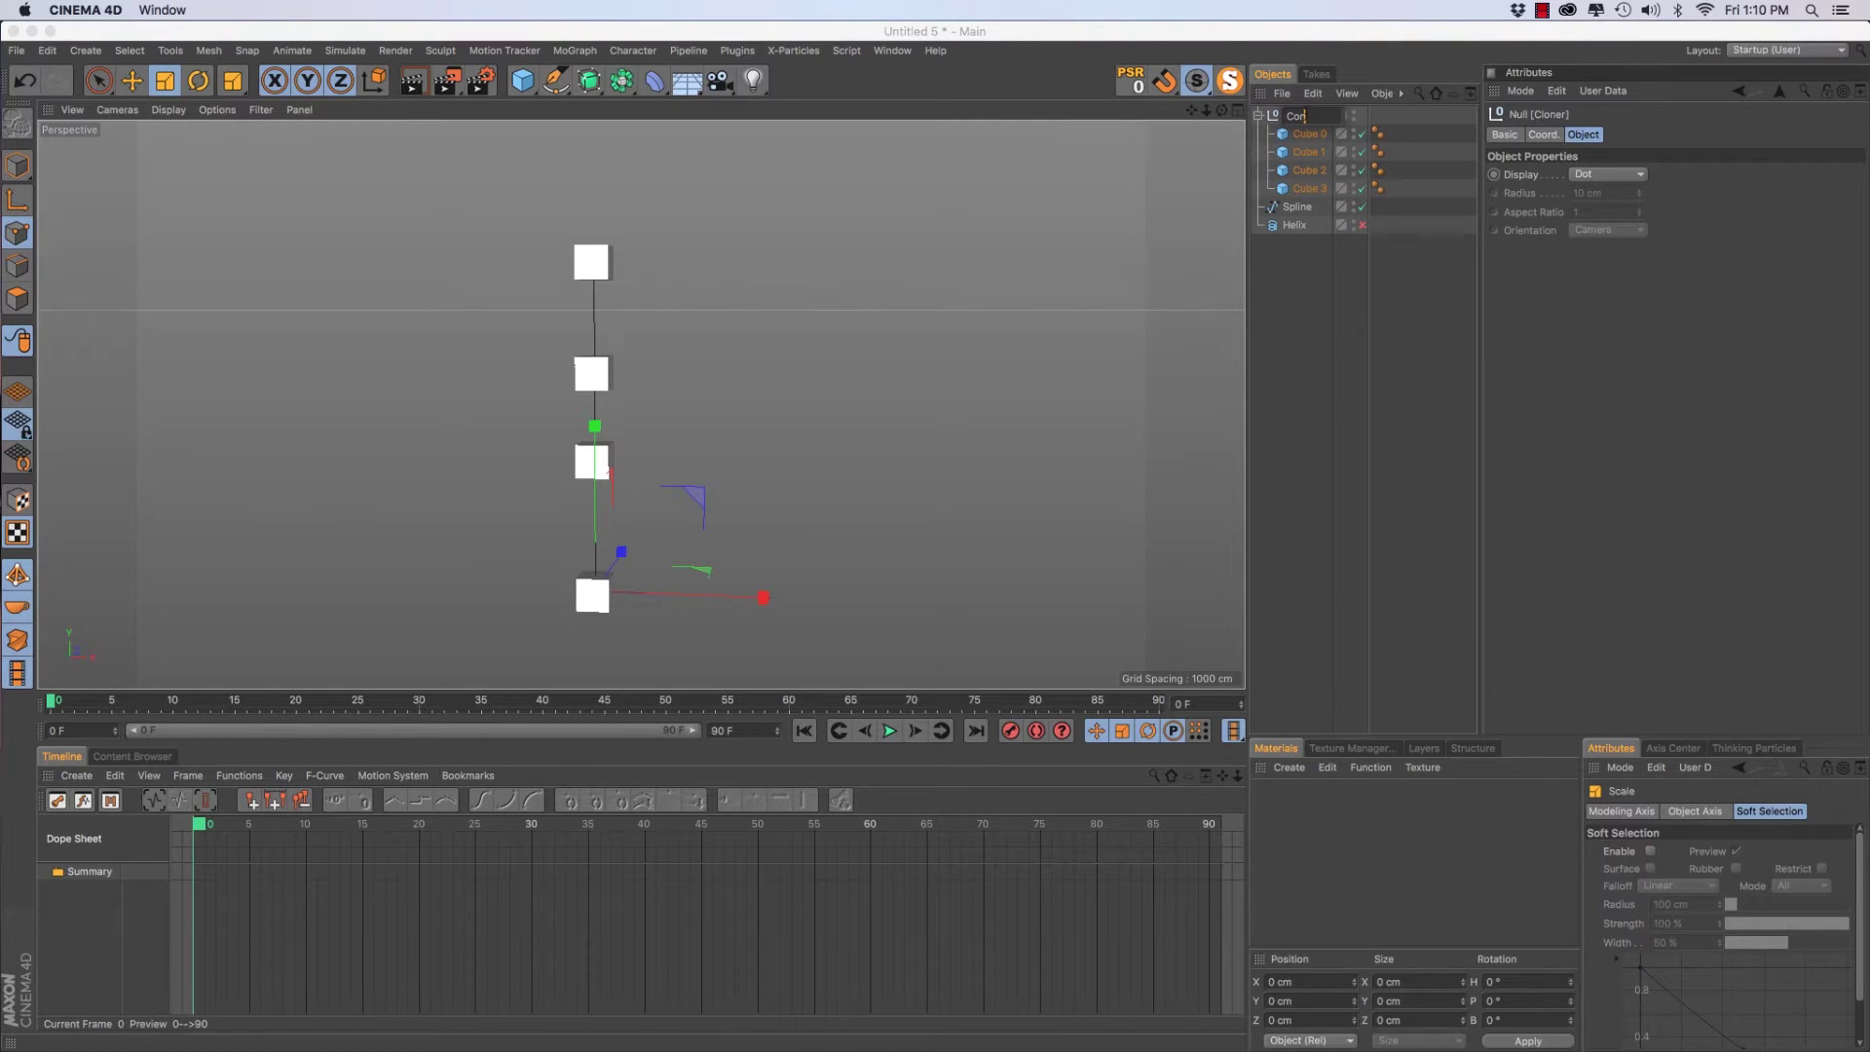
type("troller")
key("Return")
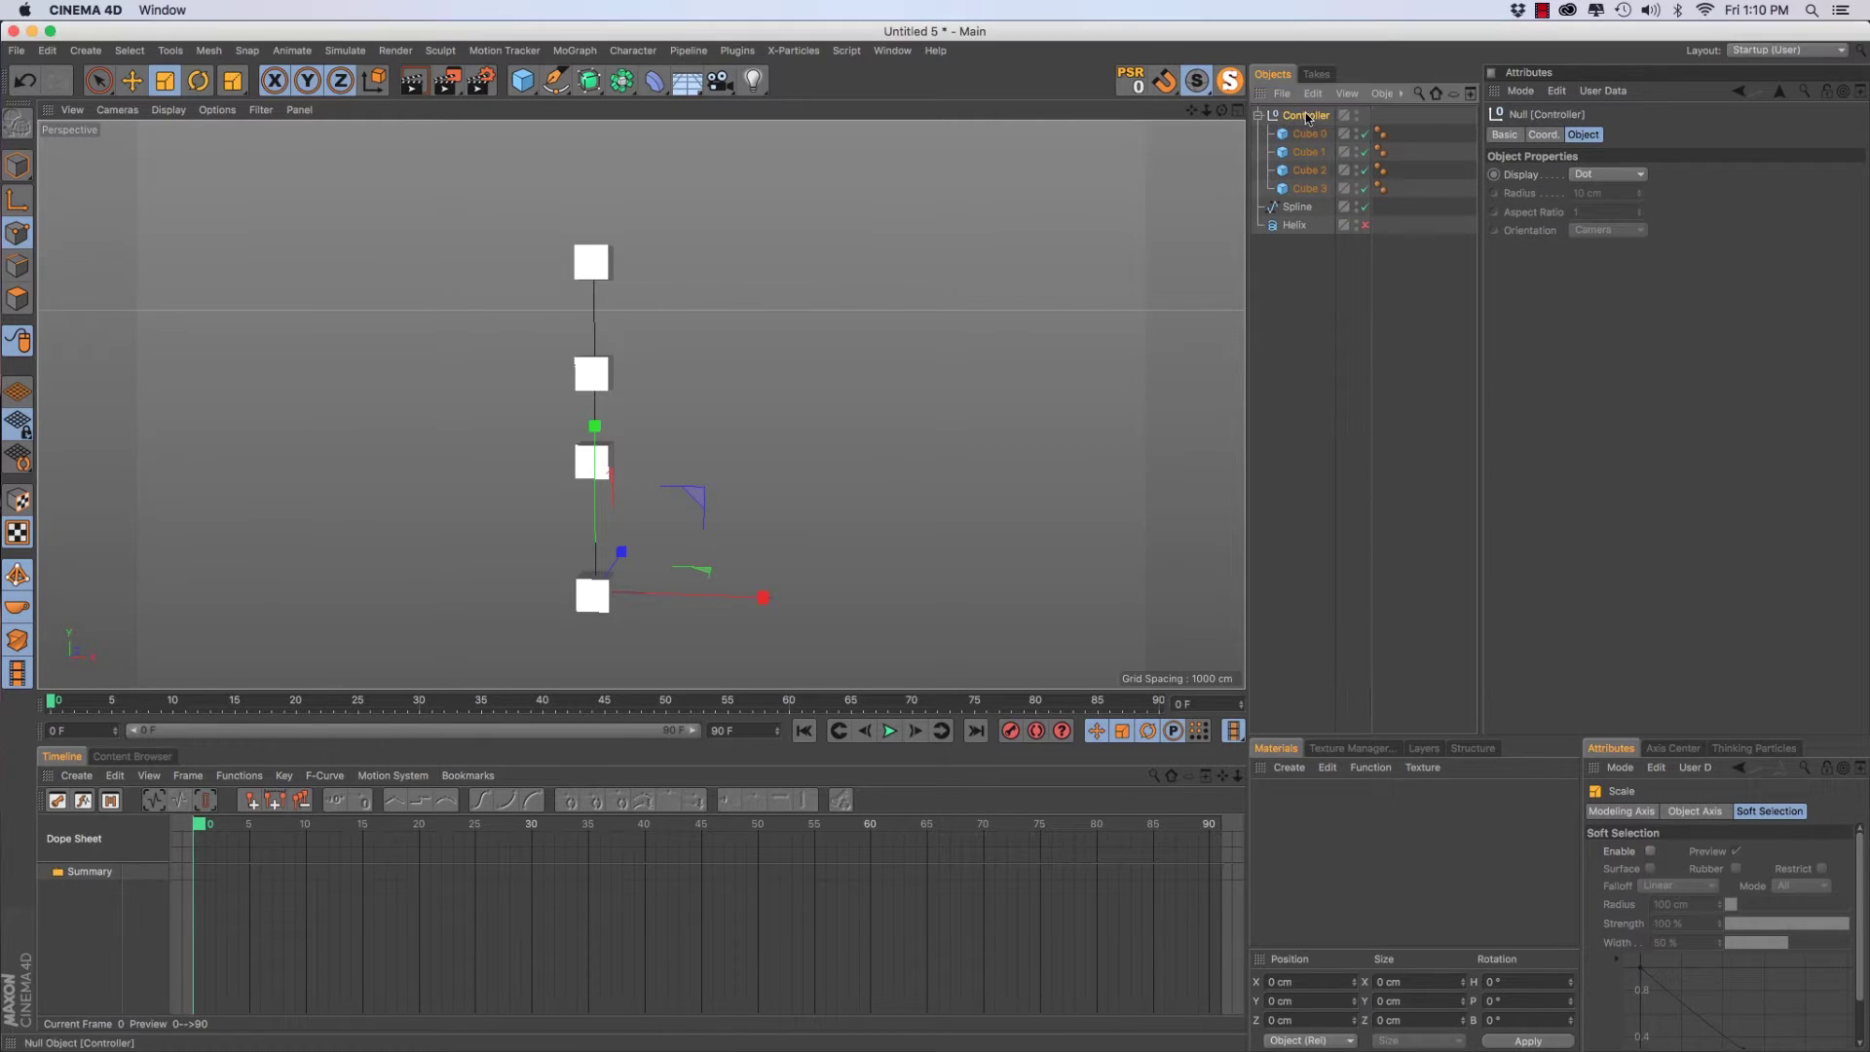
Compare the four cubes under Controller with the Spline's points 0 to 3 in the structure list
left_click(1321, 133)
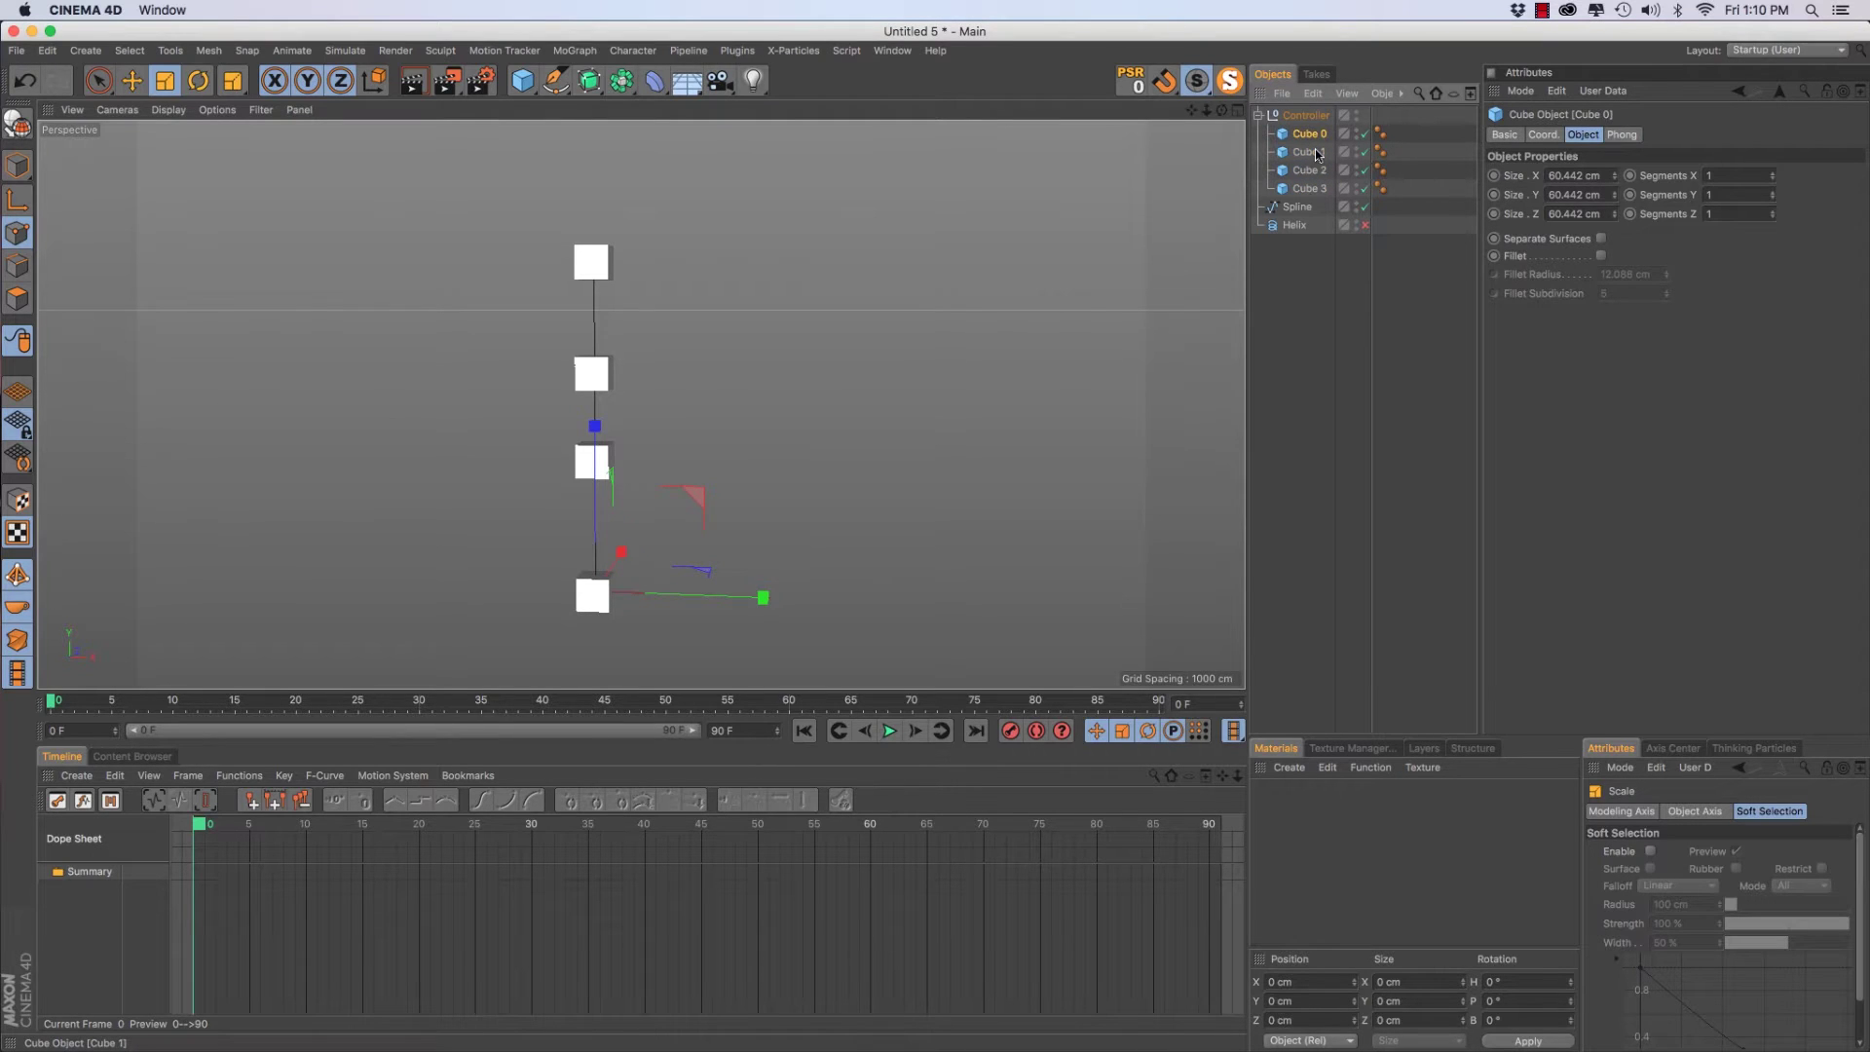
left_click(1312, 152)
left_click(1312, 170)
left_click(1314, 189)
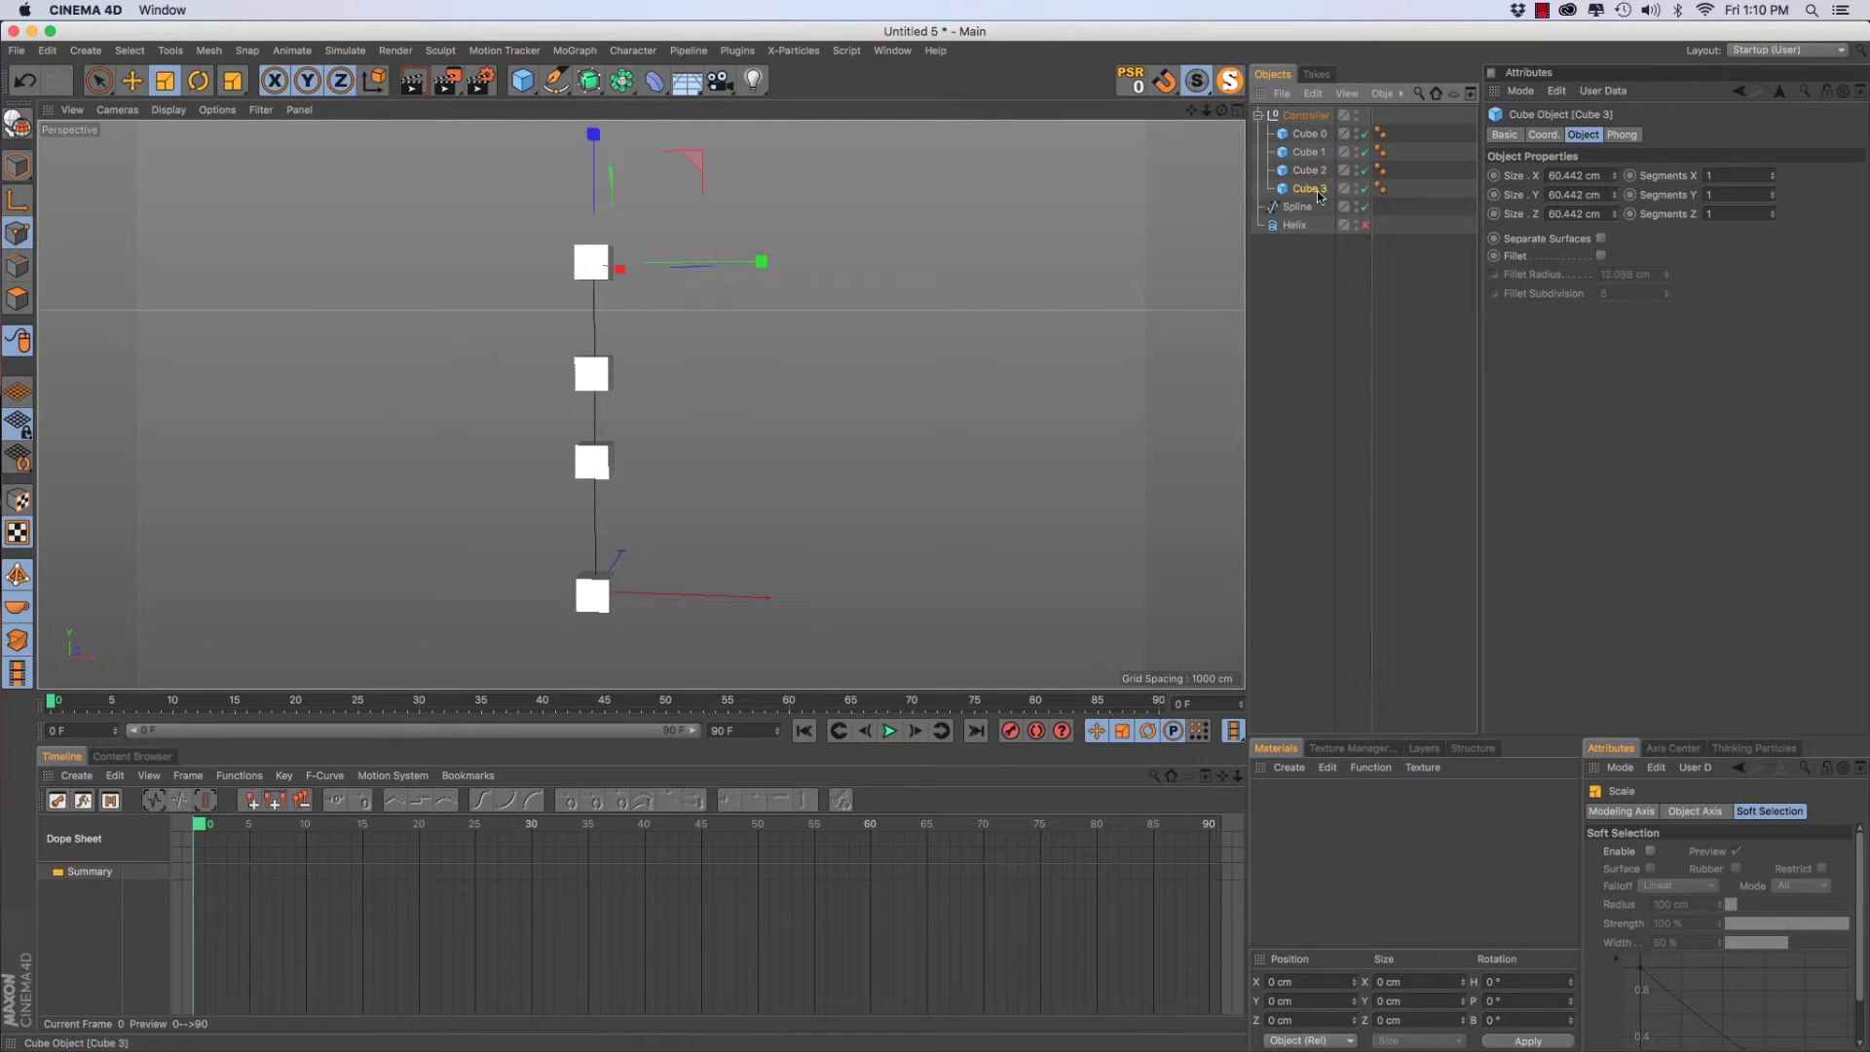
left_click(1304, 210)
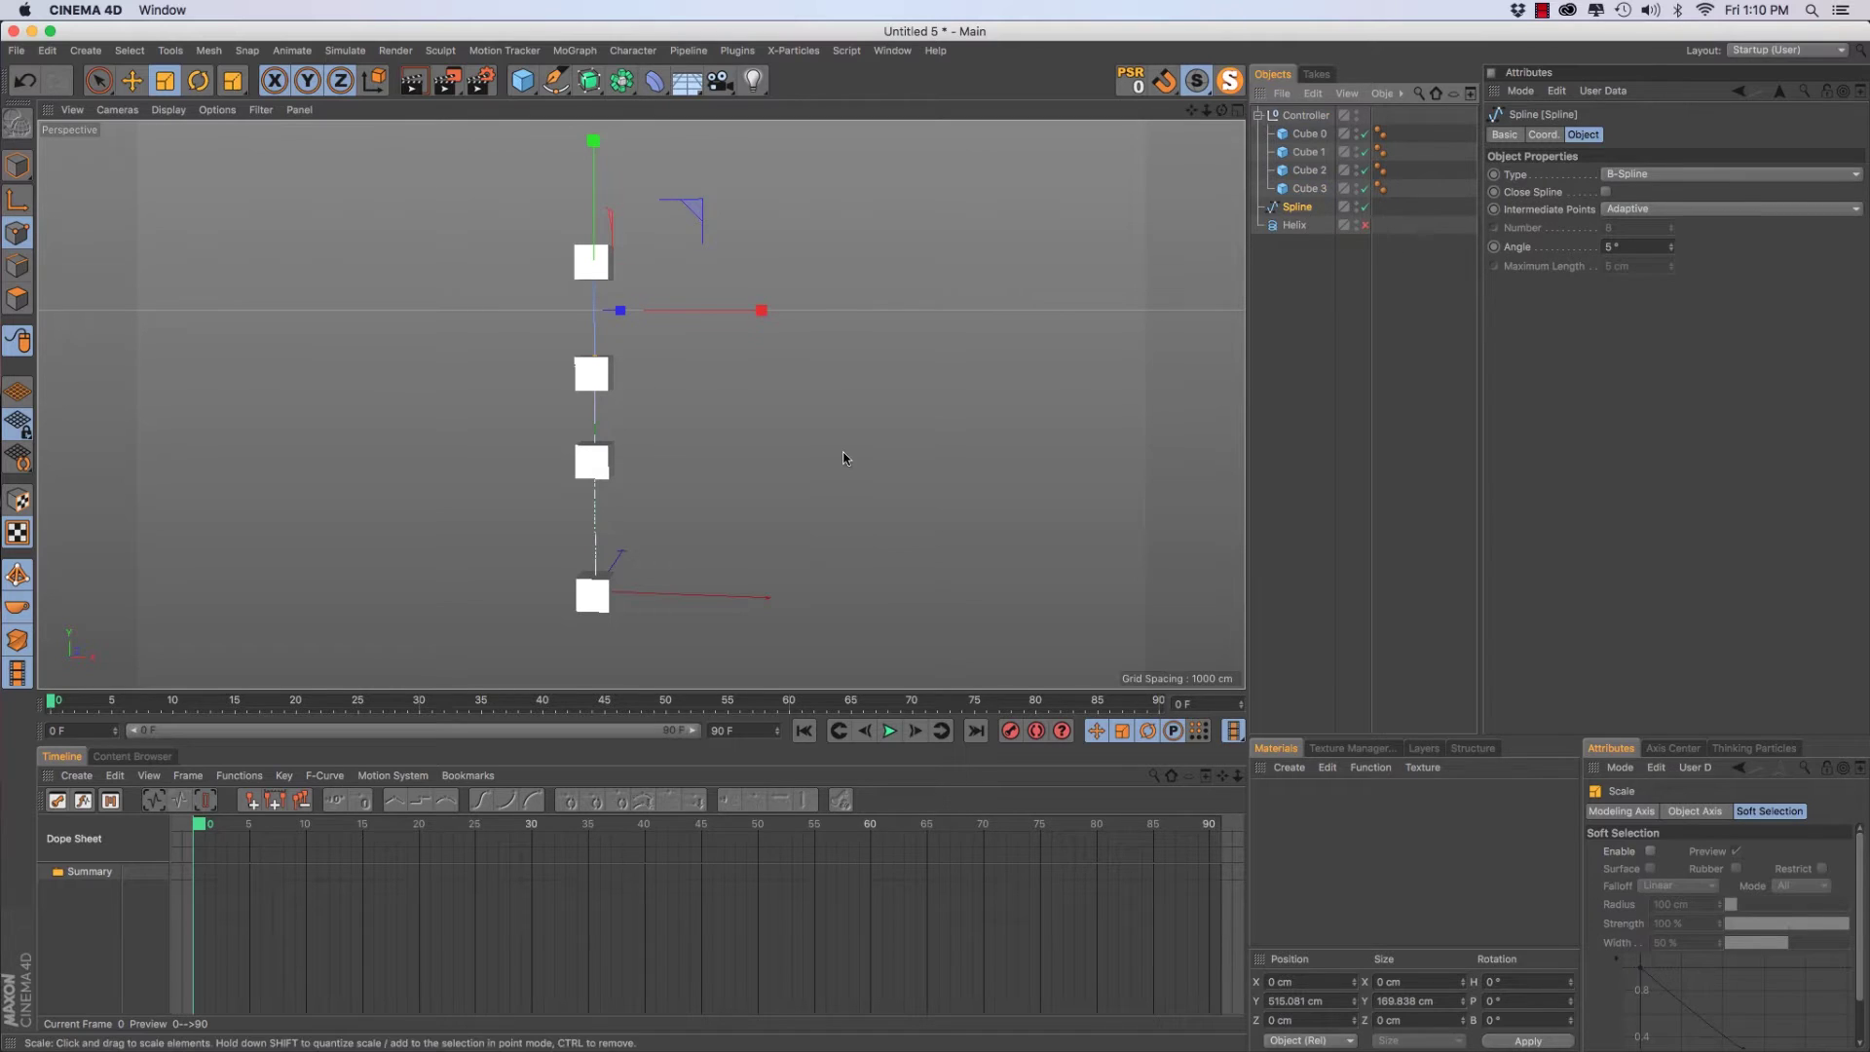
left_click(1476, 749)
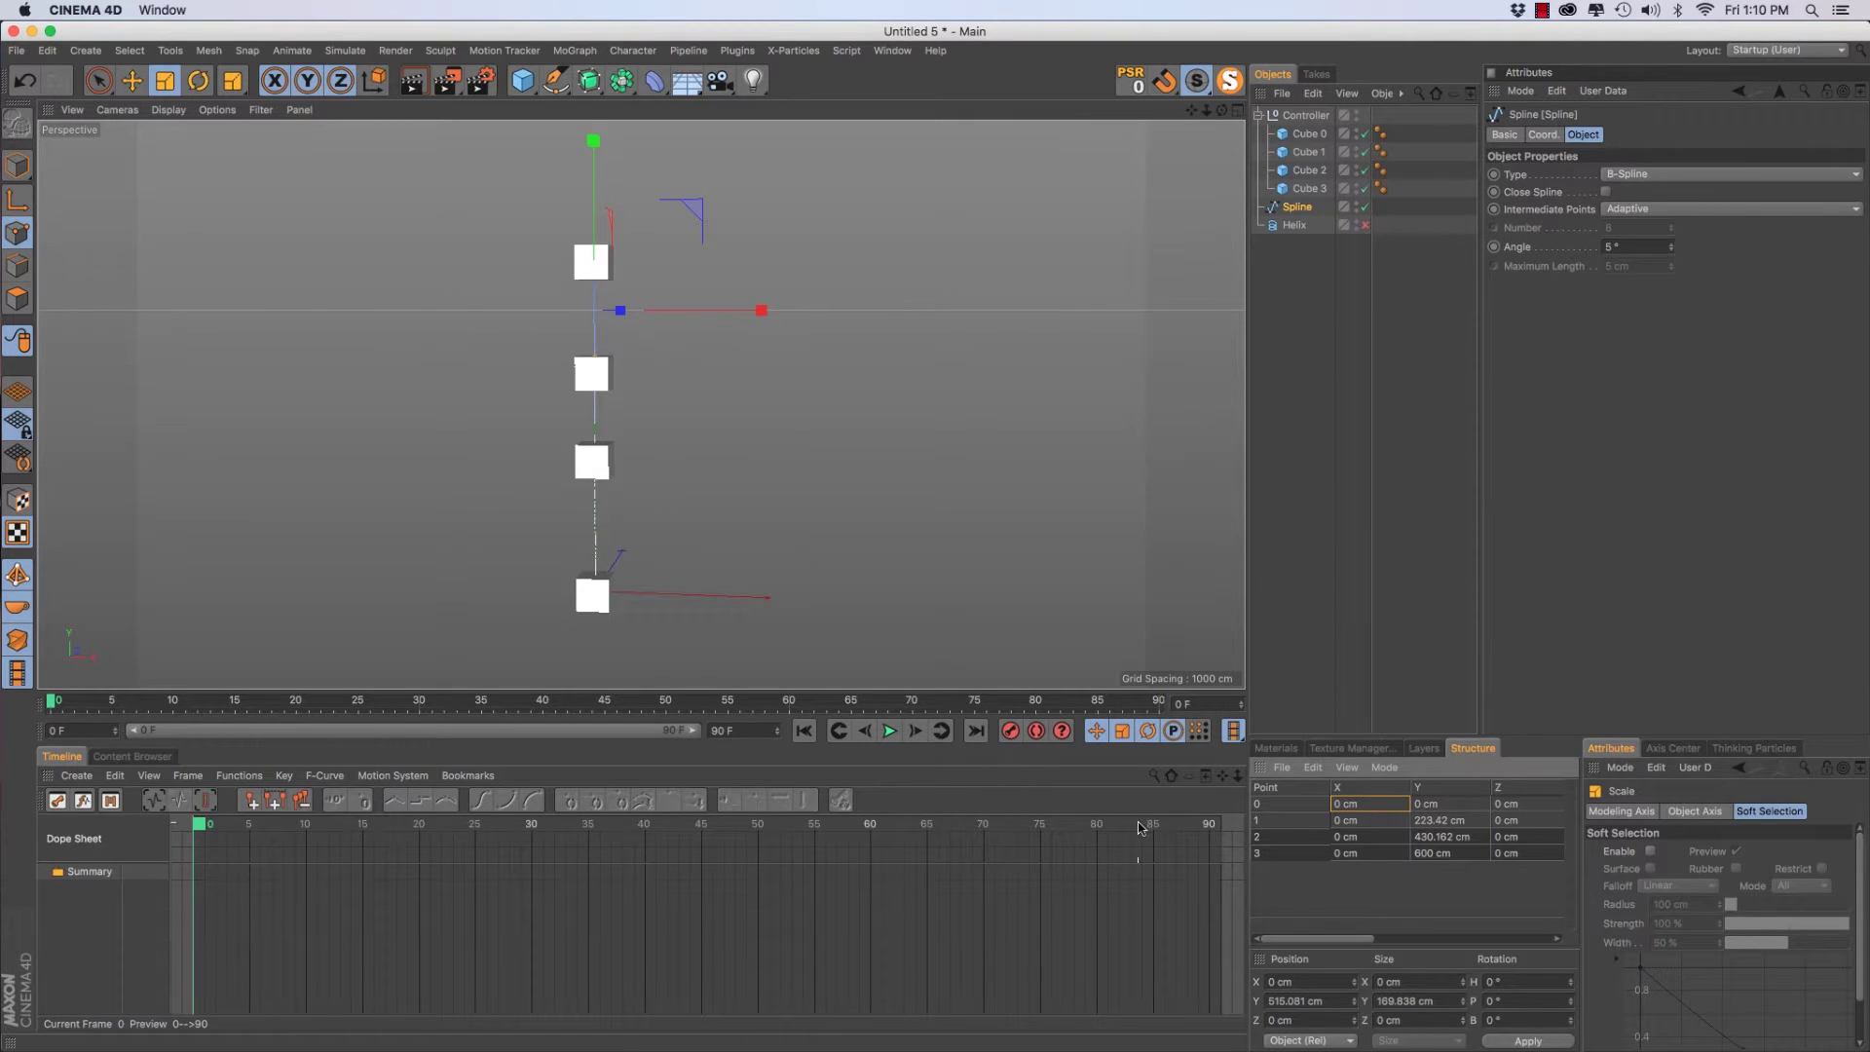
left_click(1265, 807)
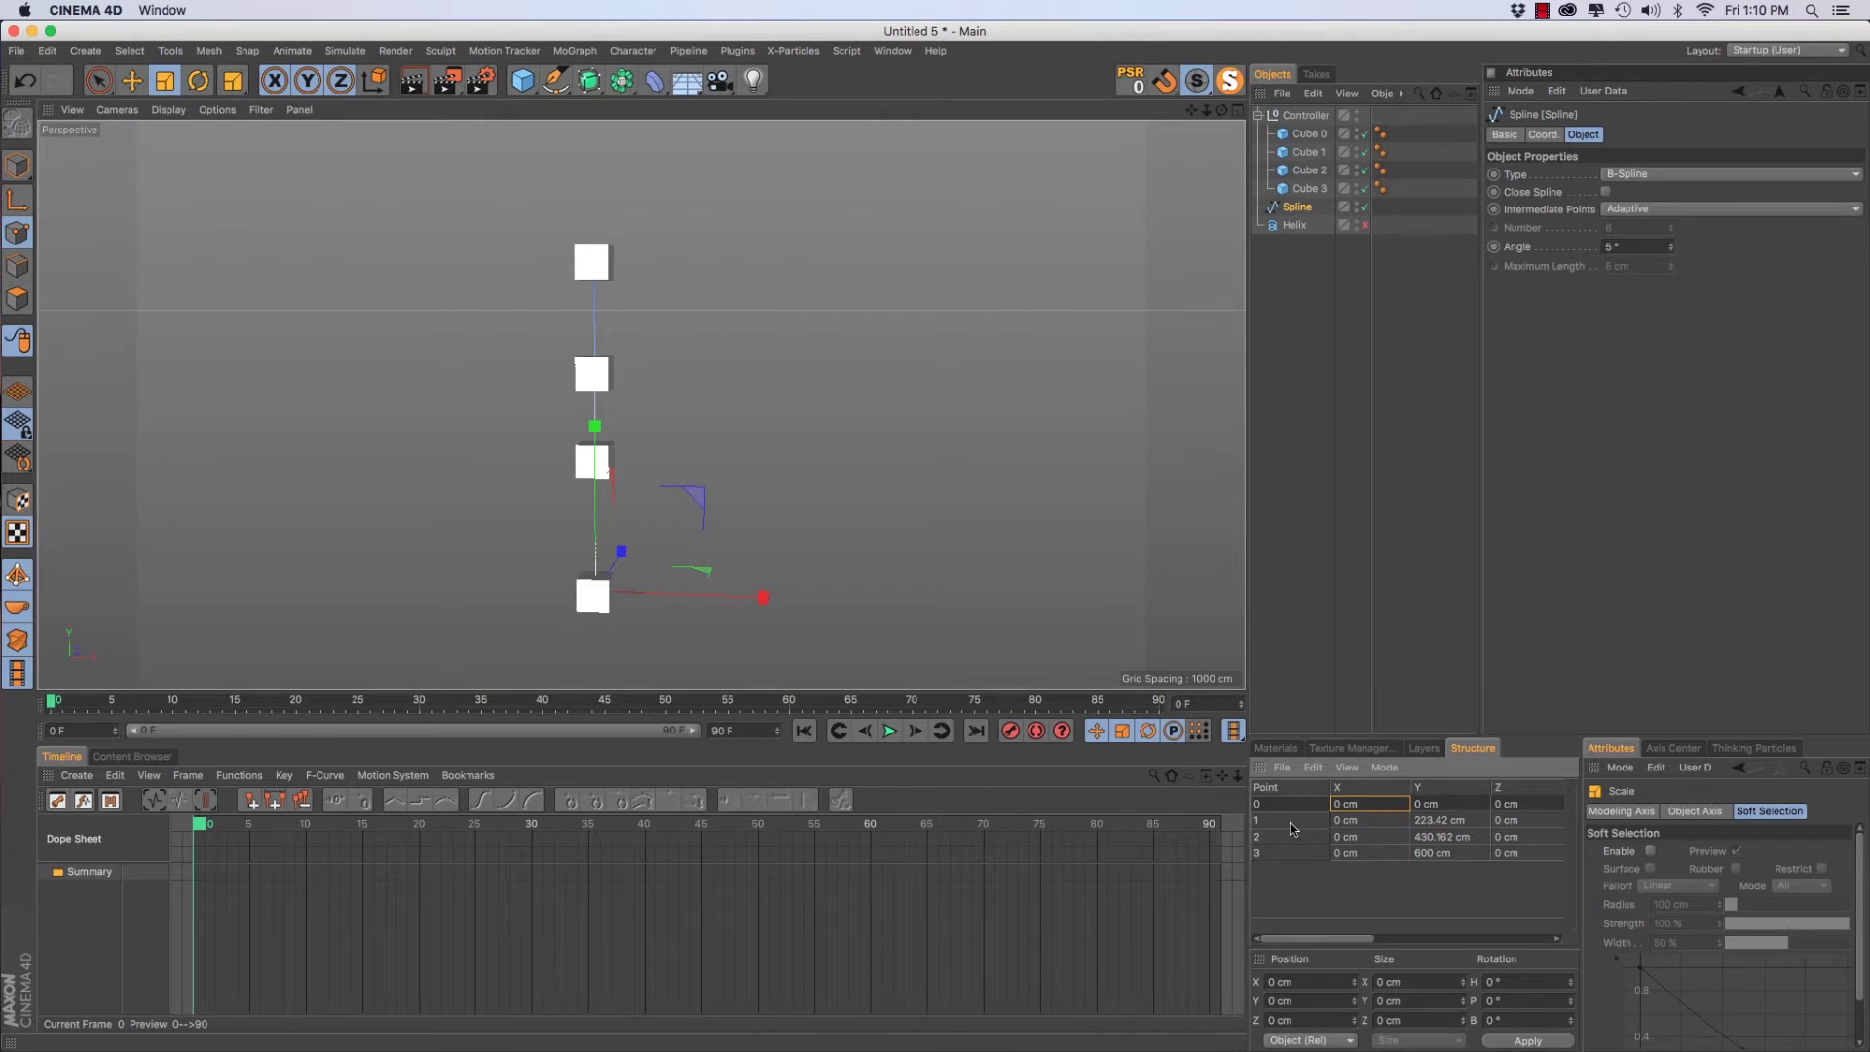
left_click(1290, 821)
left_click(1289, 837)
left_click(1289, 854)
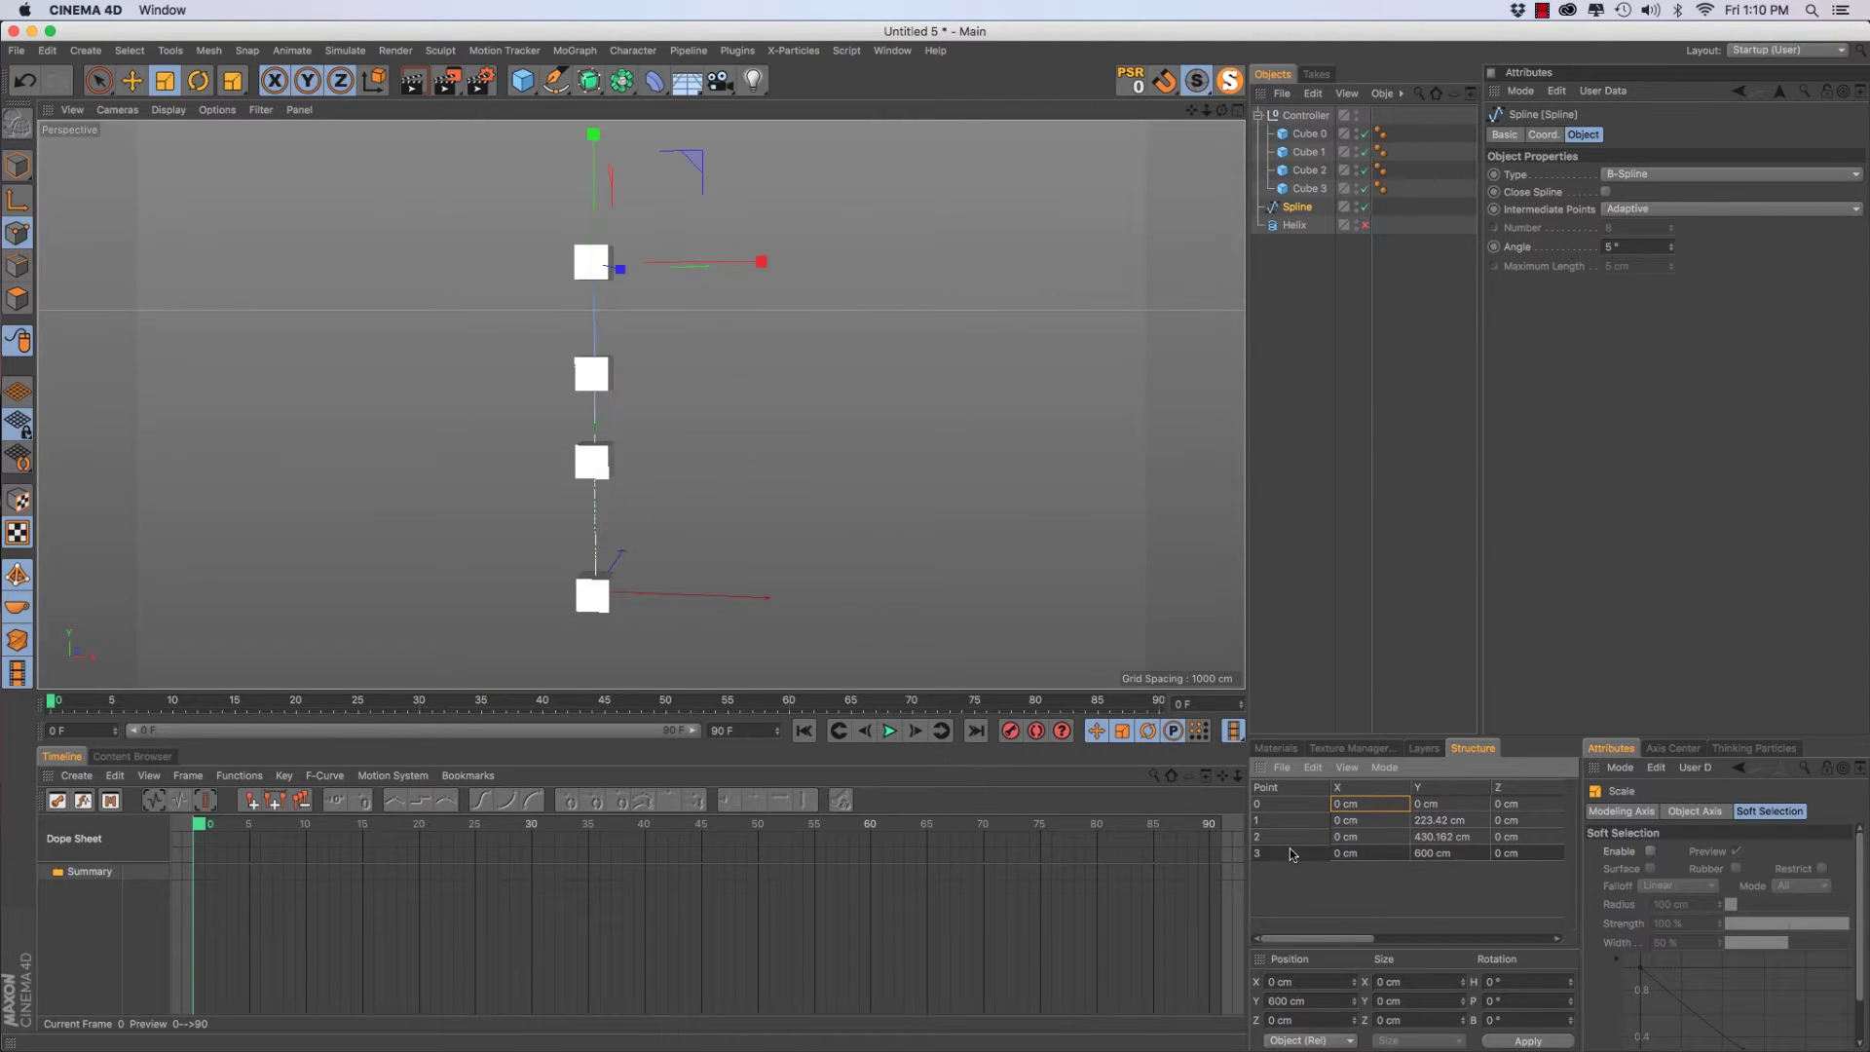
left_click(1293, 804)
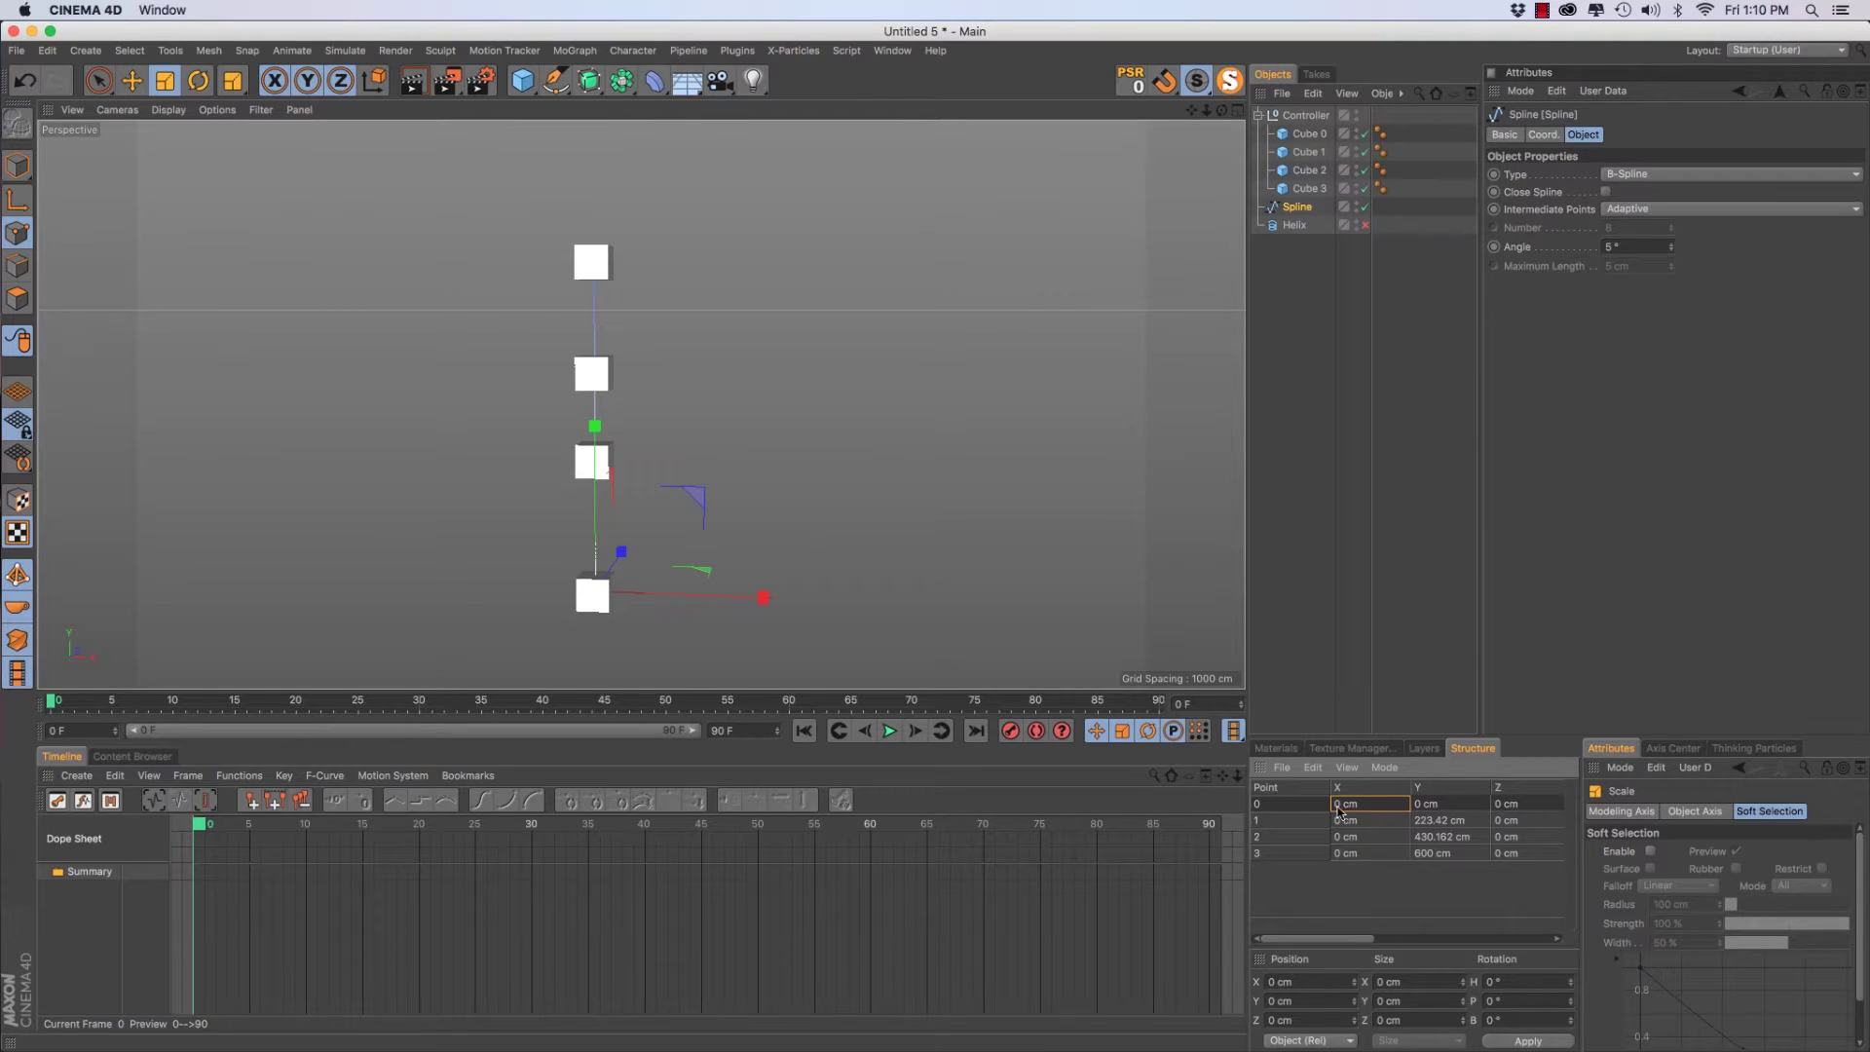
left_click(1297, 828)
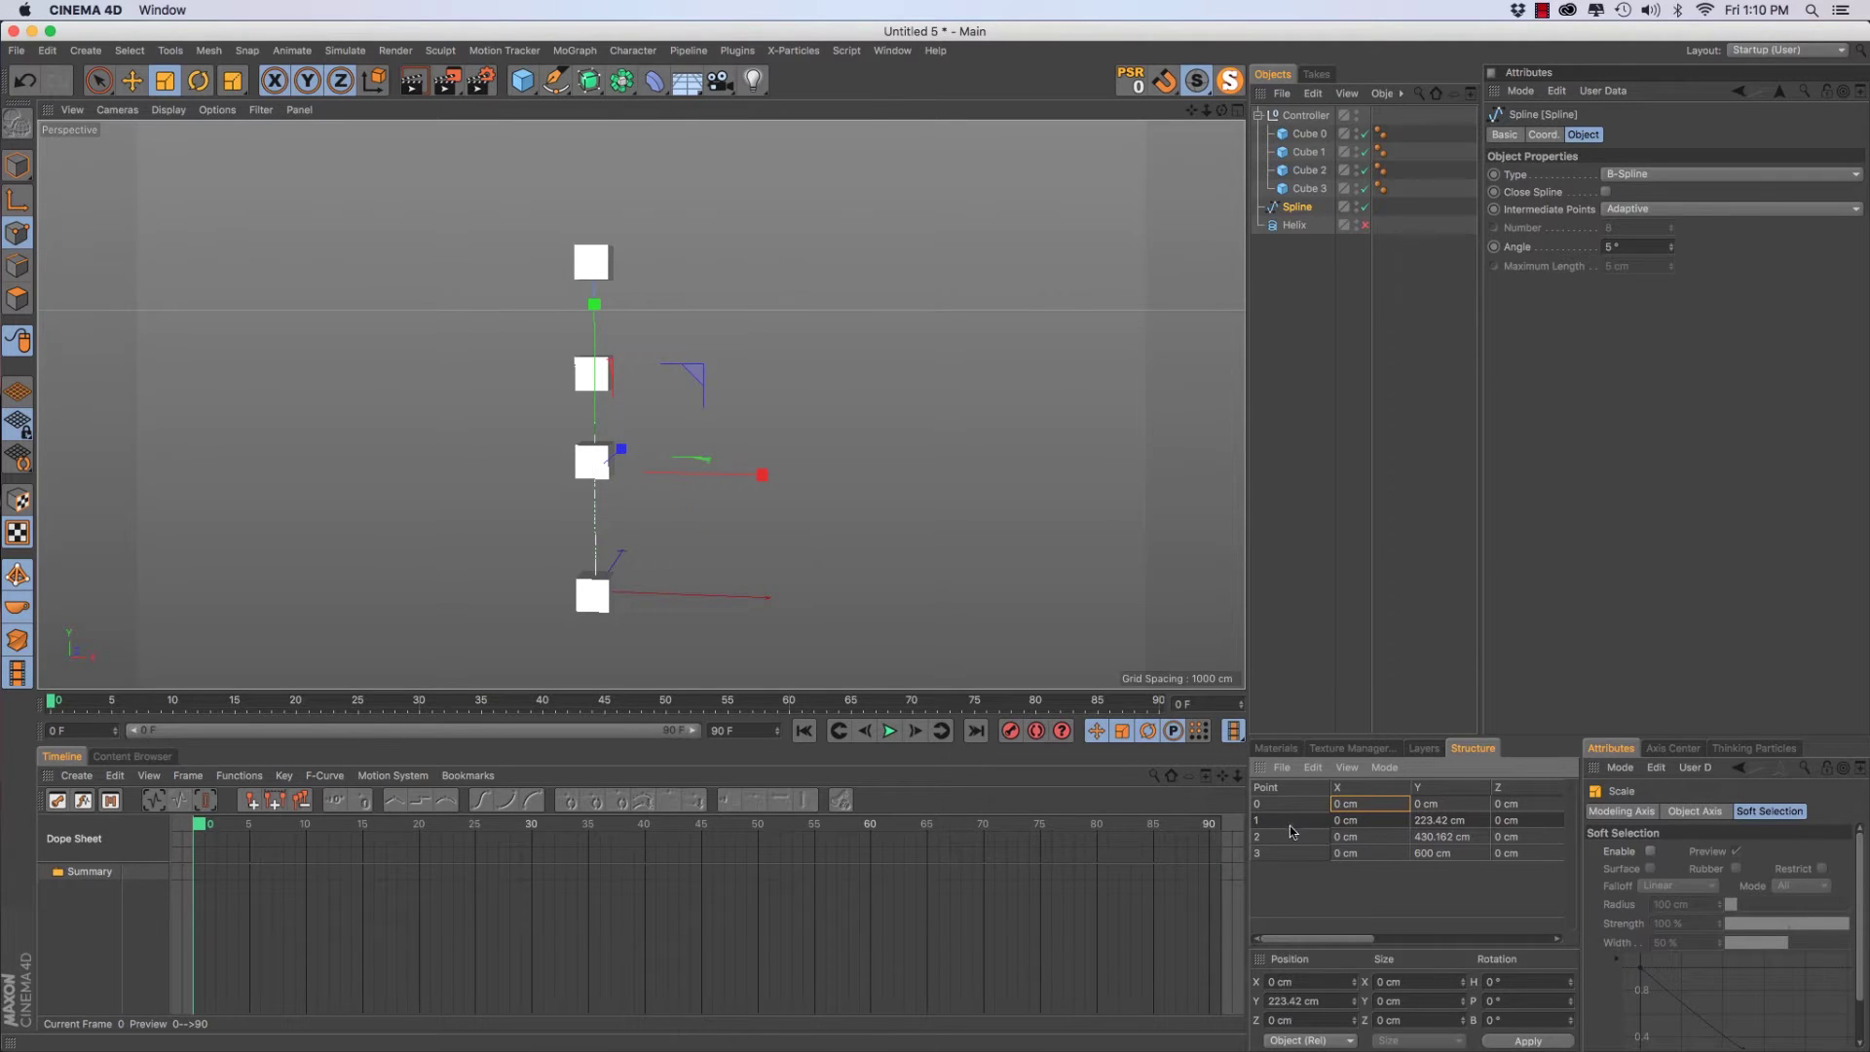
left_click(1297, 837)
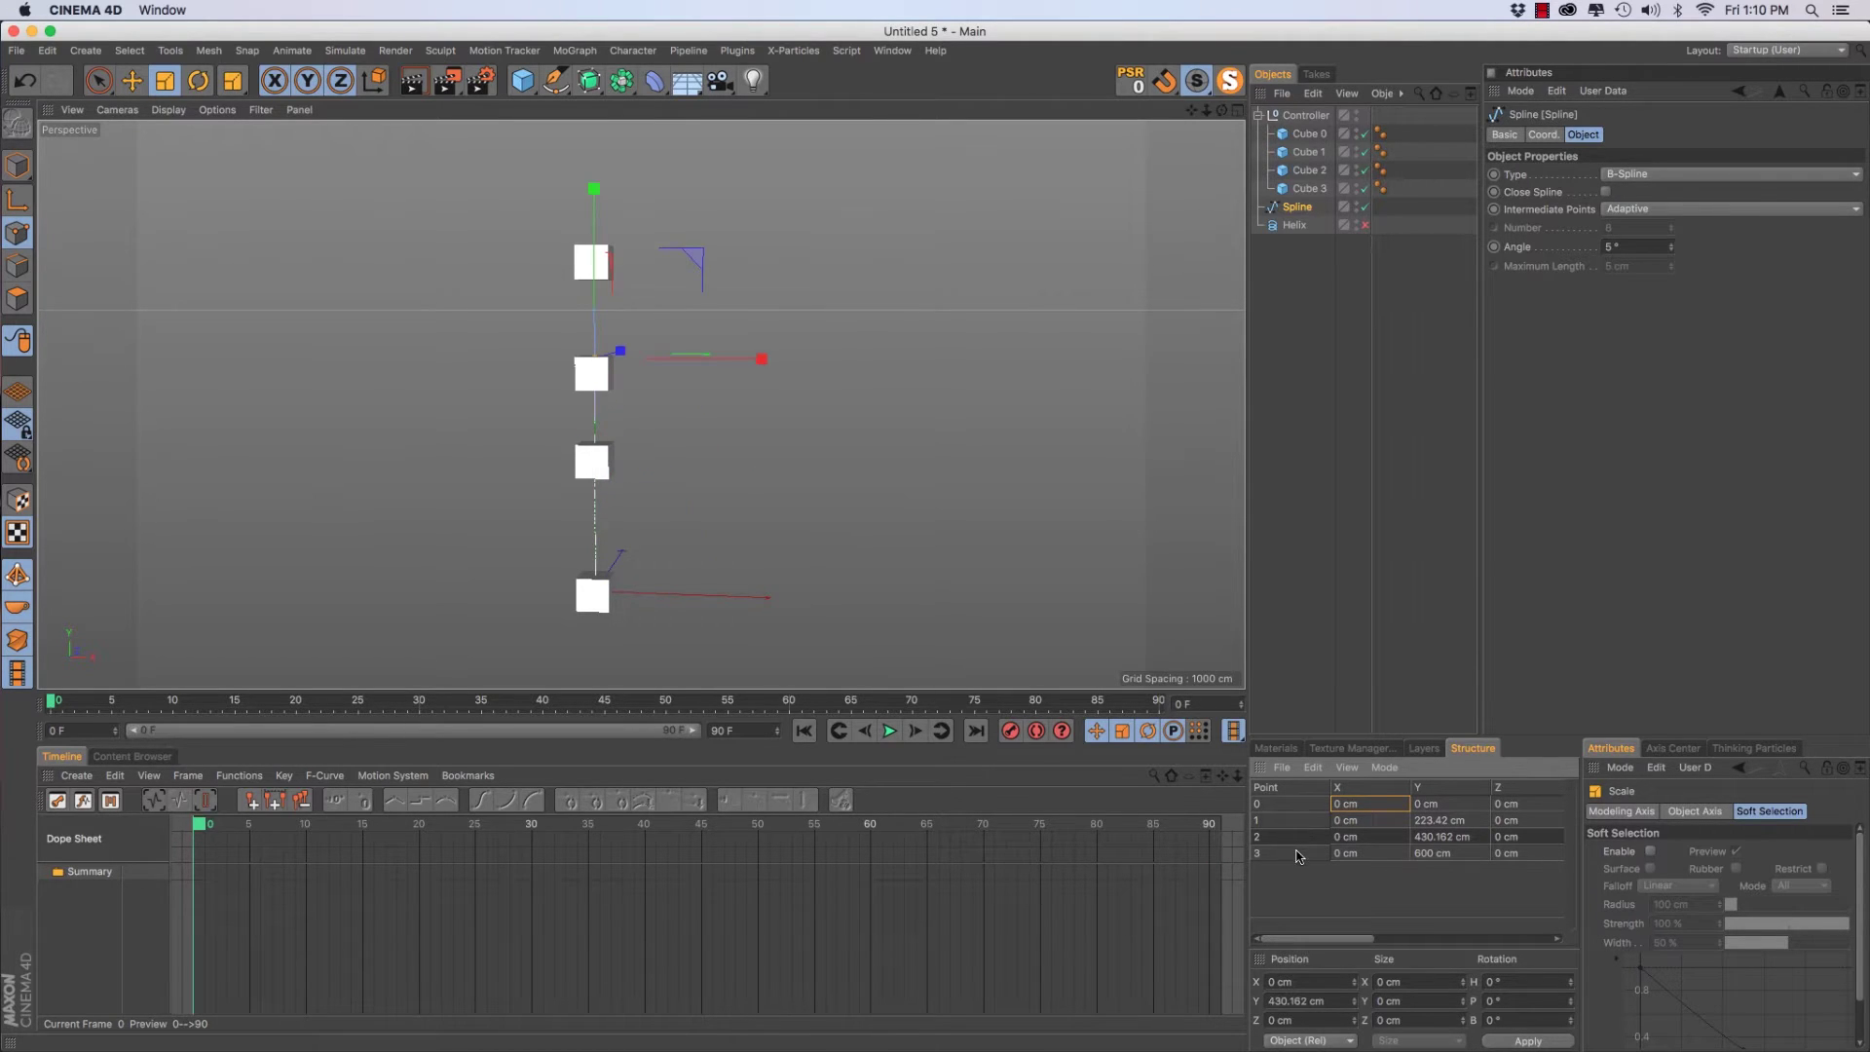
left_click(1297, 853)
left_click(1292, 804)
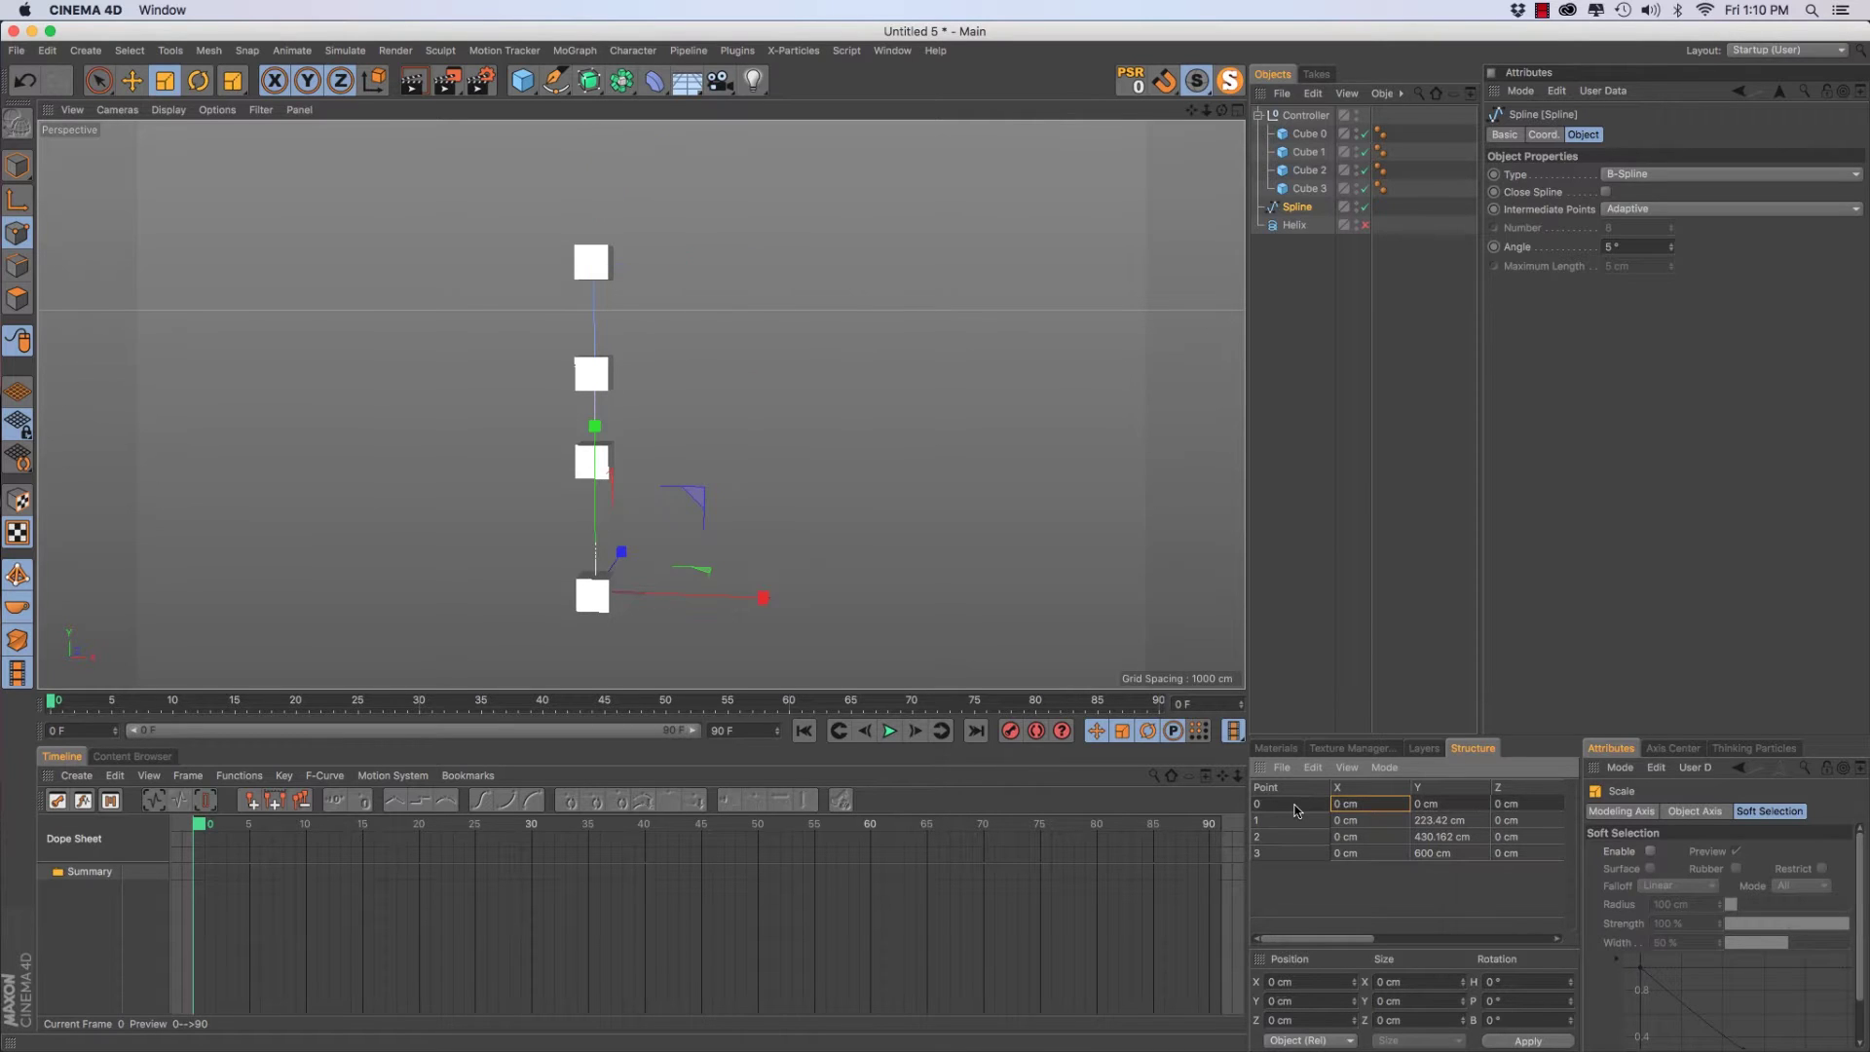
left_click(1309, 133)
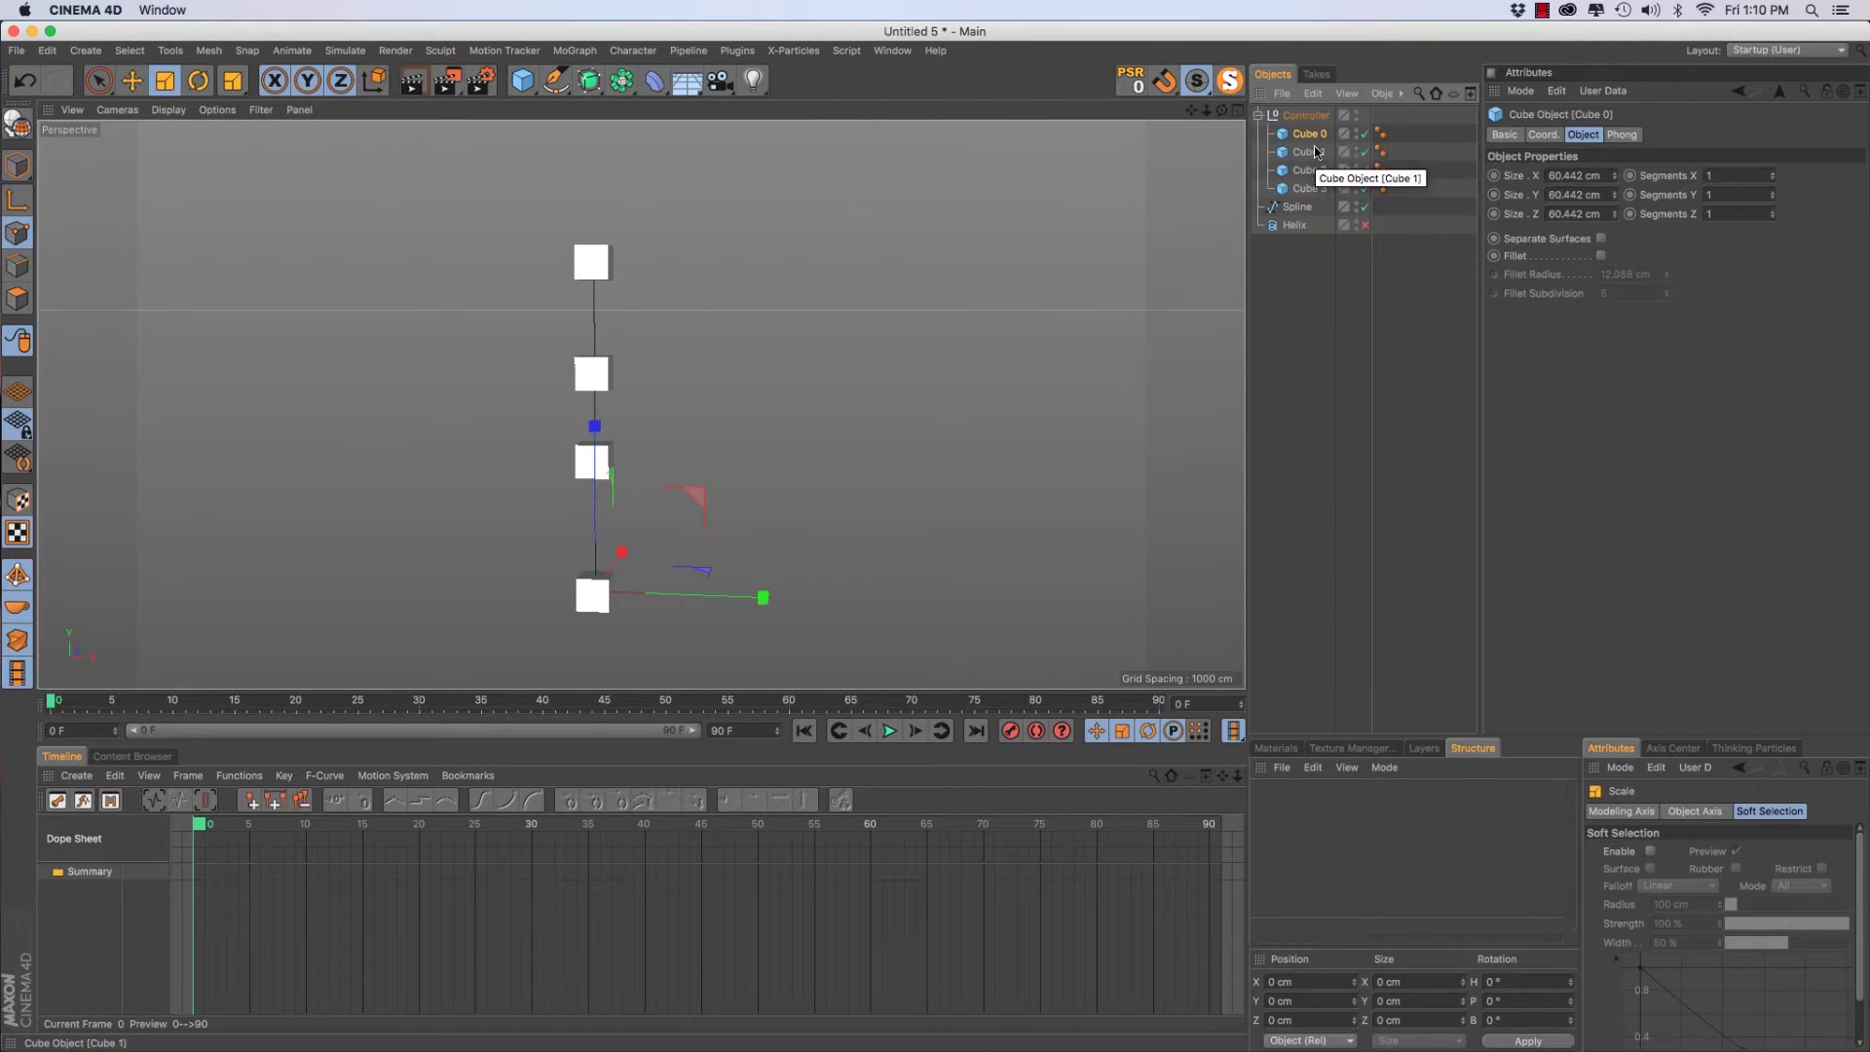
Add an XPresso tag to the Spline and move its editor window clear of the viewport's upper-left corner
left_click(1296, 206)
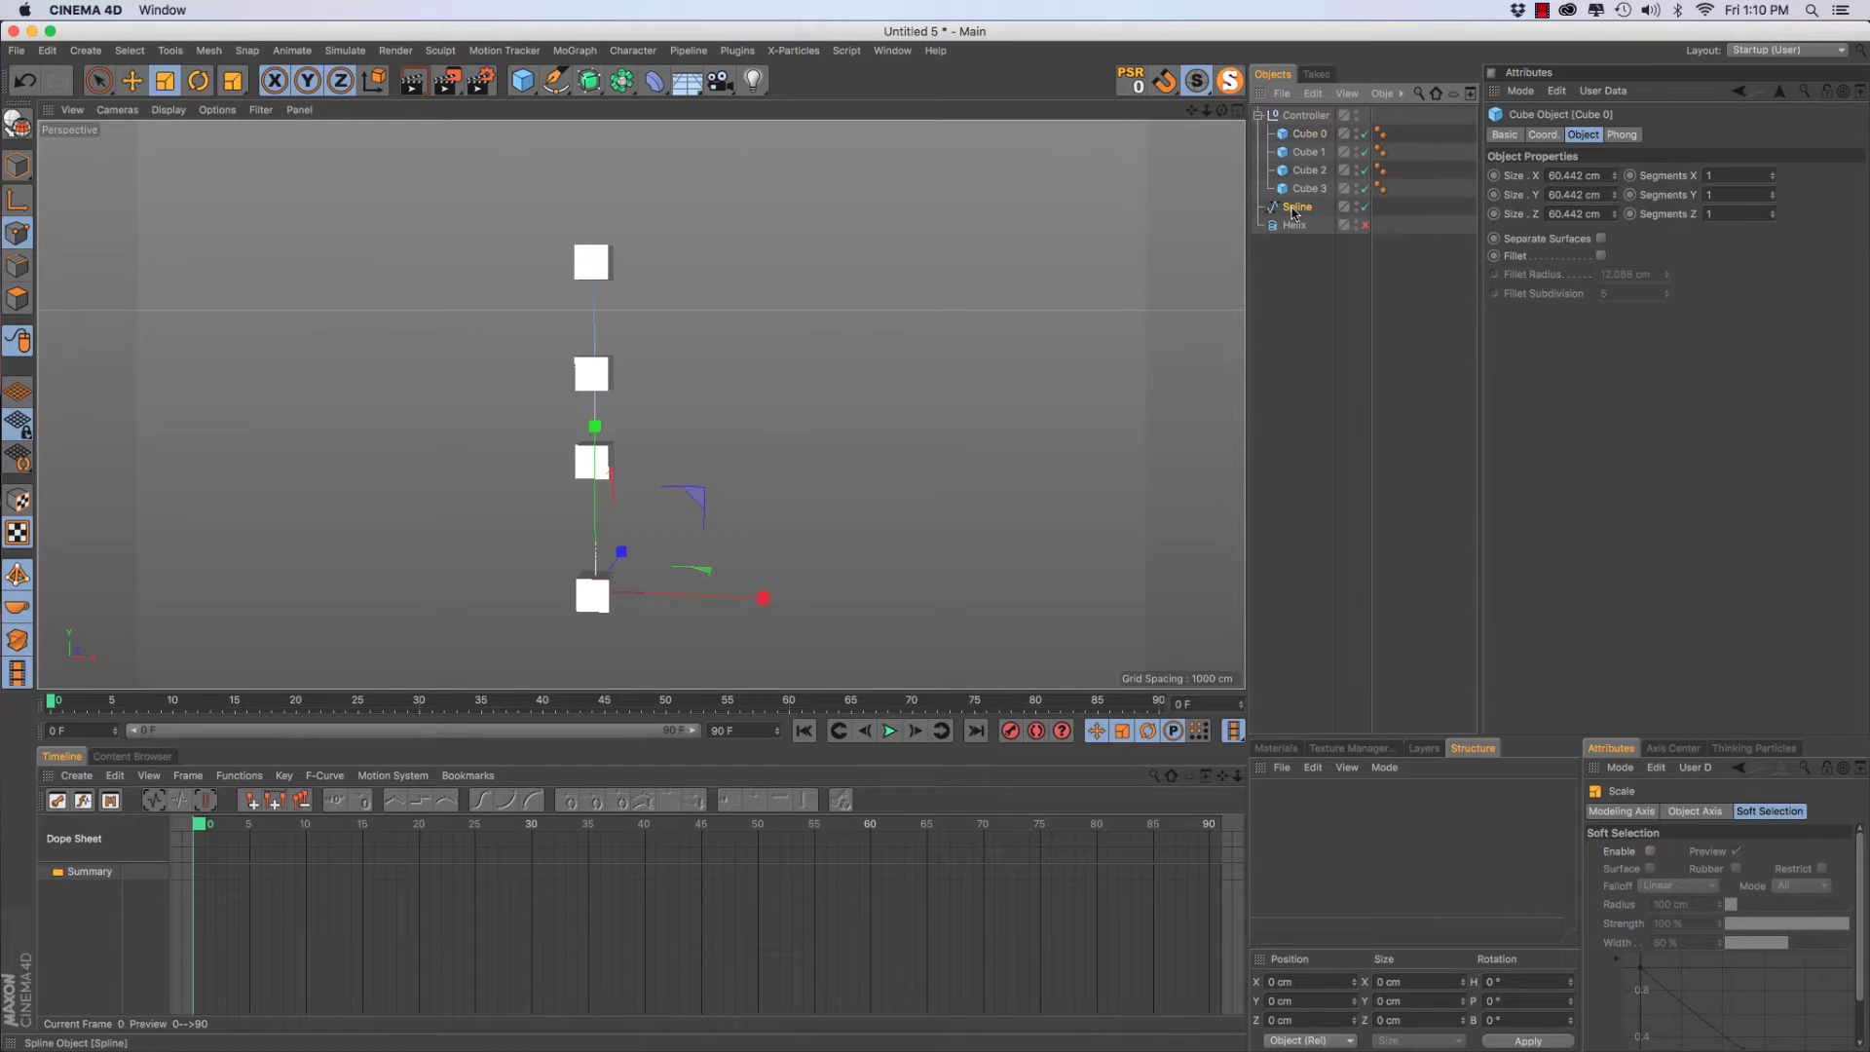
right_click(1298, 207)
mouse_move(1340, 223)
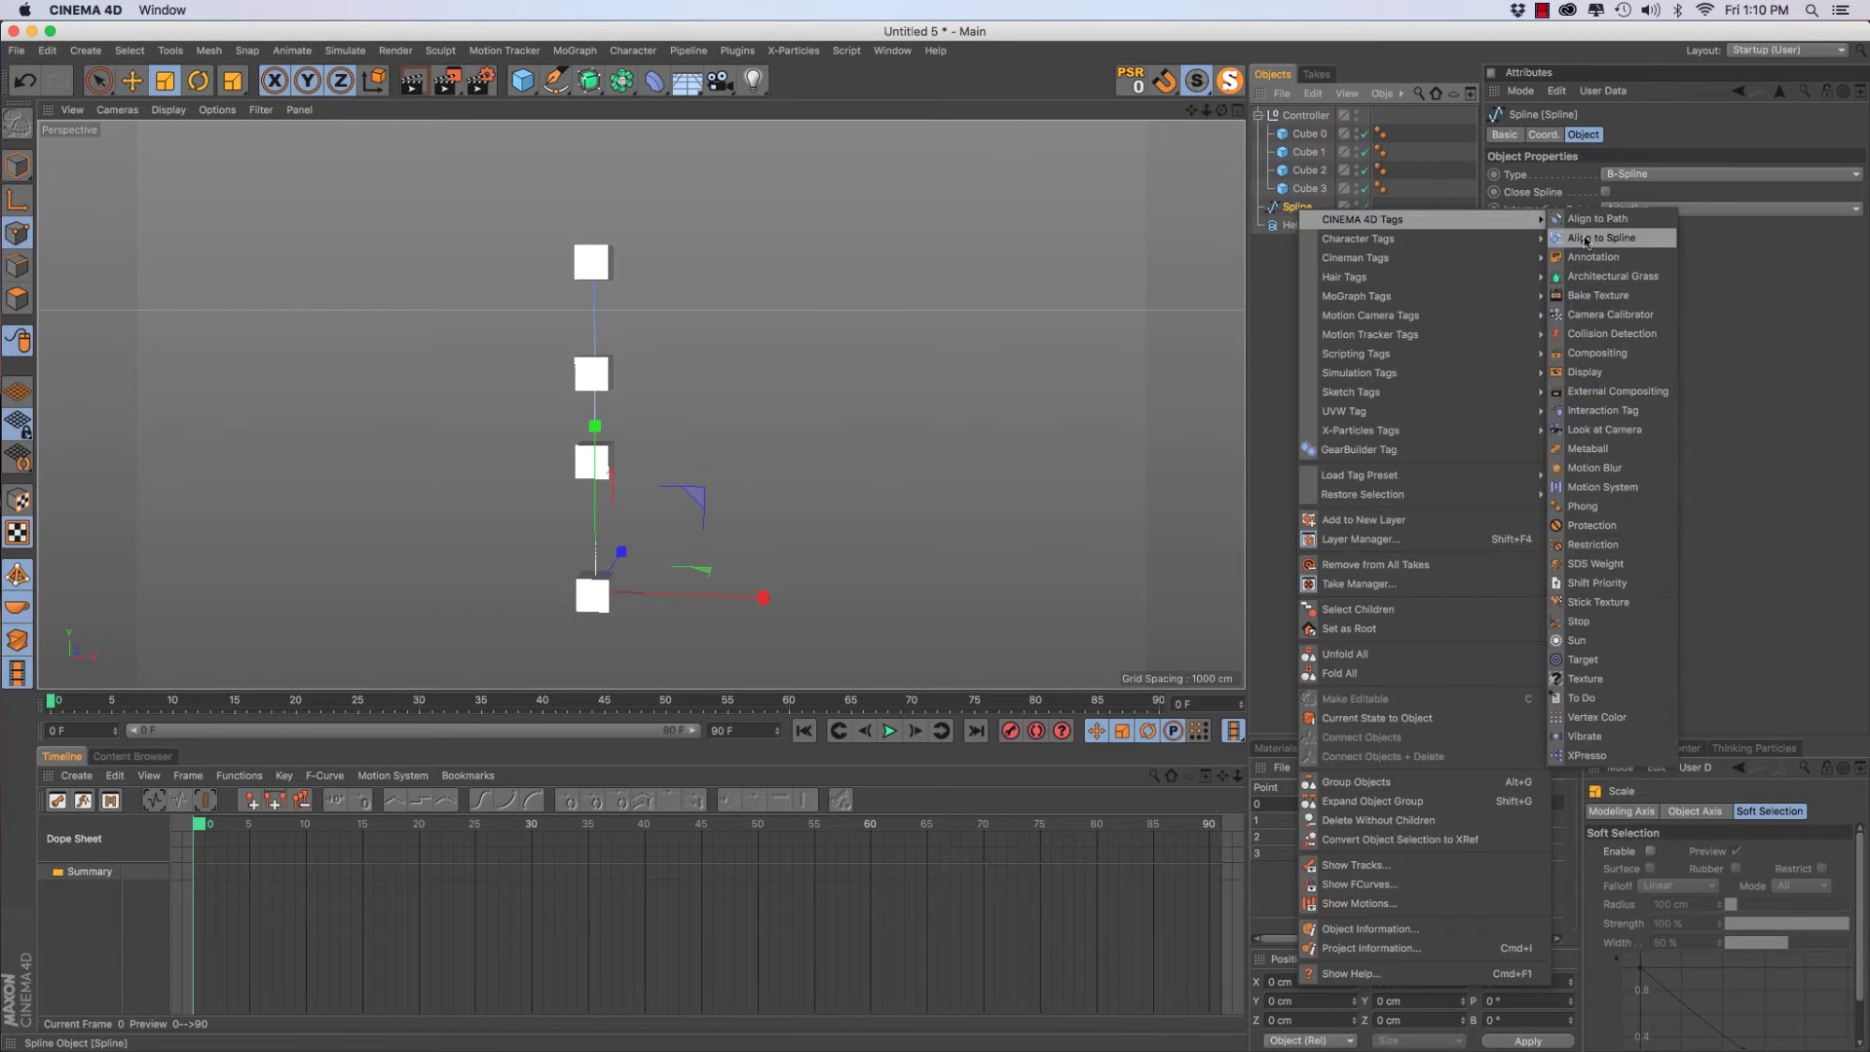
left_click(1587, 756)
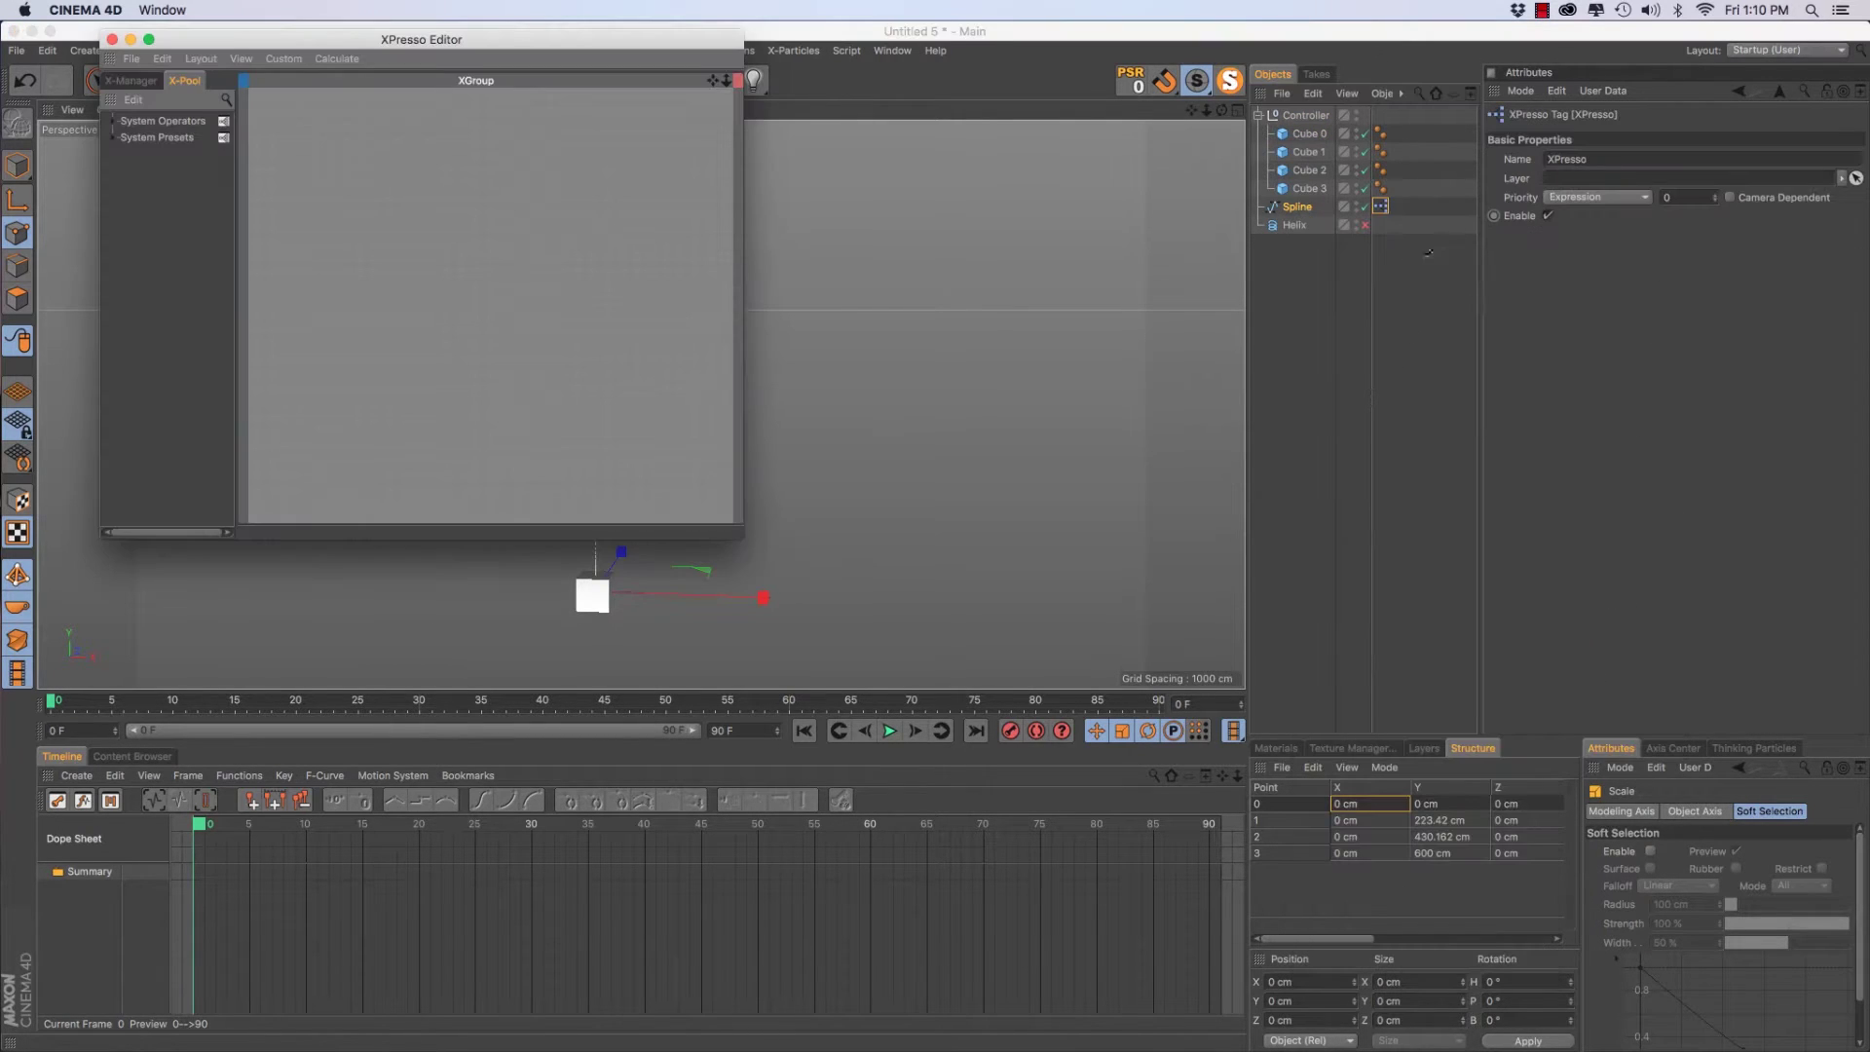
left_click_drag(571, 46, 731, 85)
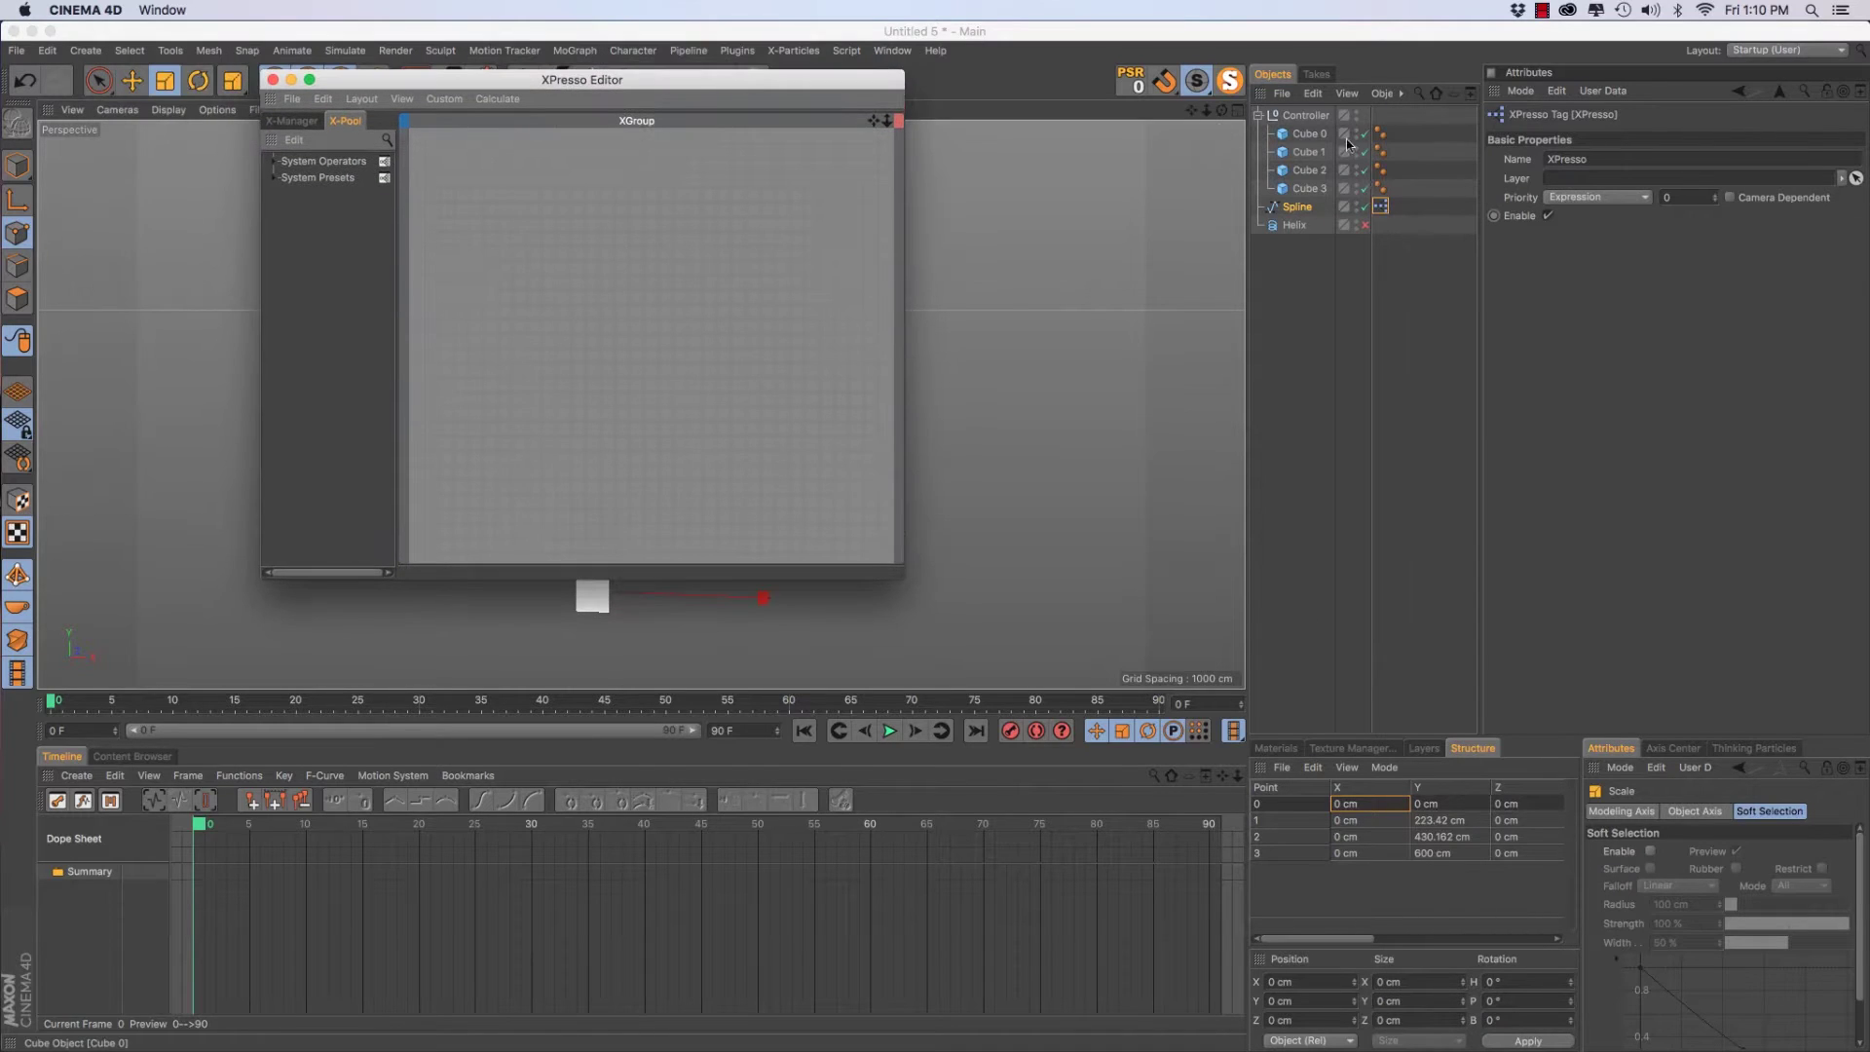
Add the Spline and Cube 0 objects as nodes in the XPresso graph, with Cube 0 below Spline
left_click_drag(1304, 208, 1093, 203)
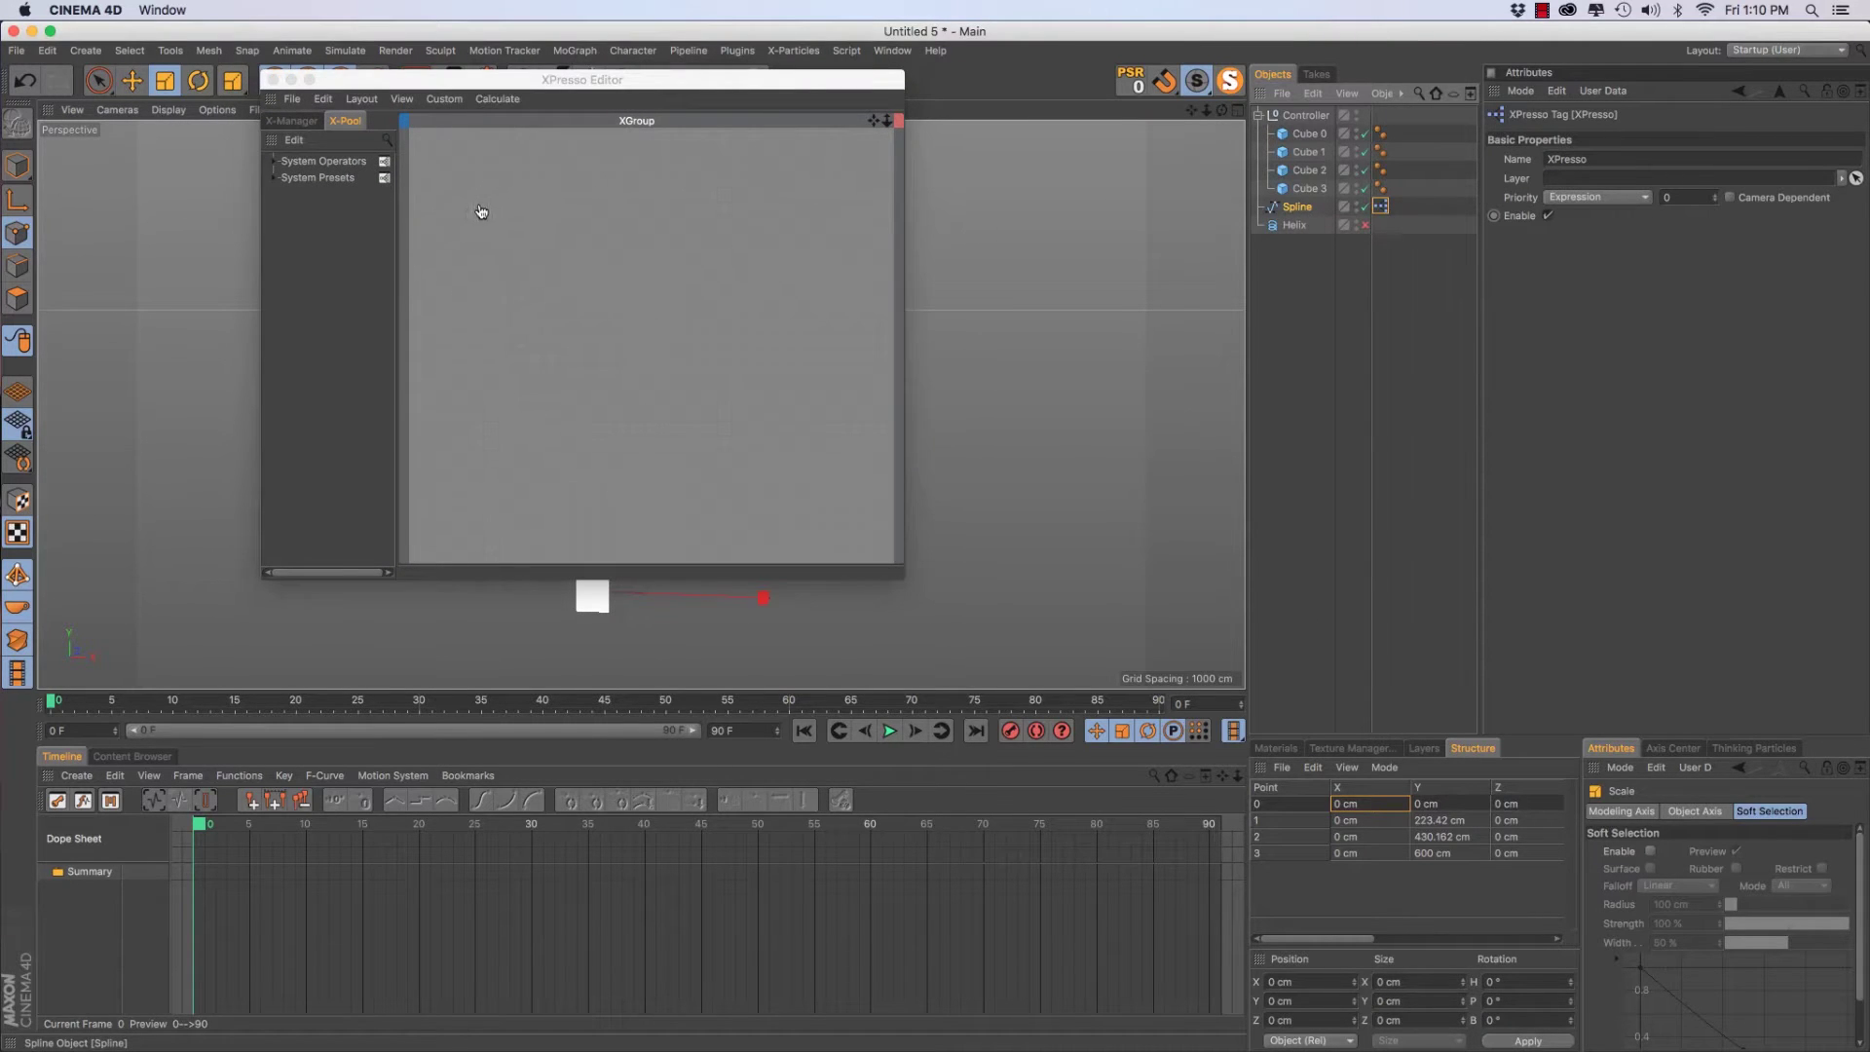
left_click_drag(481, 212, 479, 206)
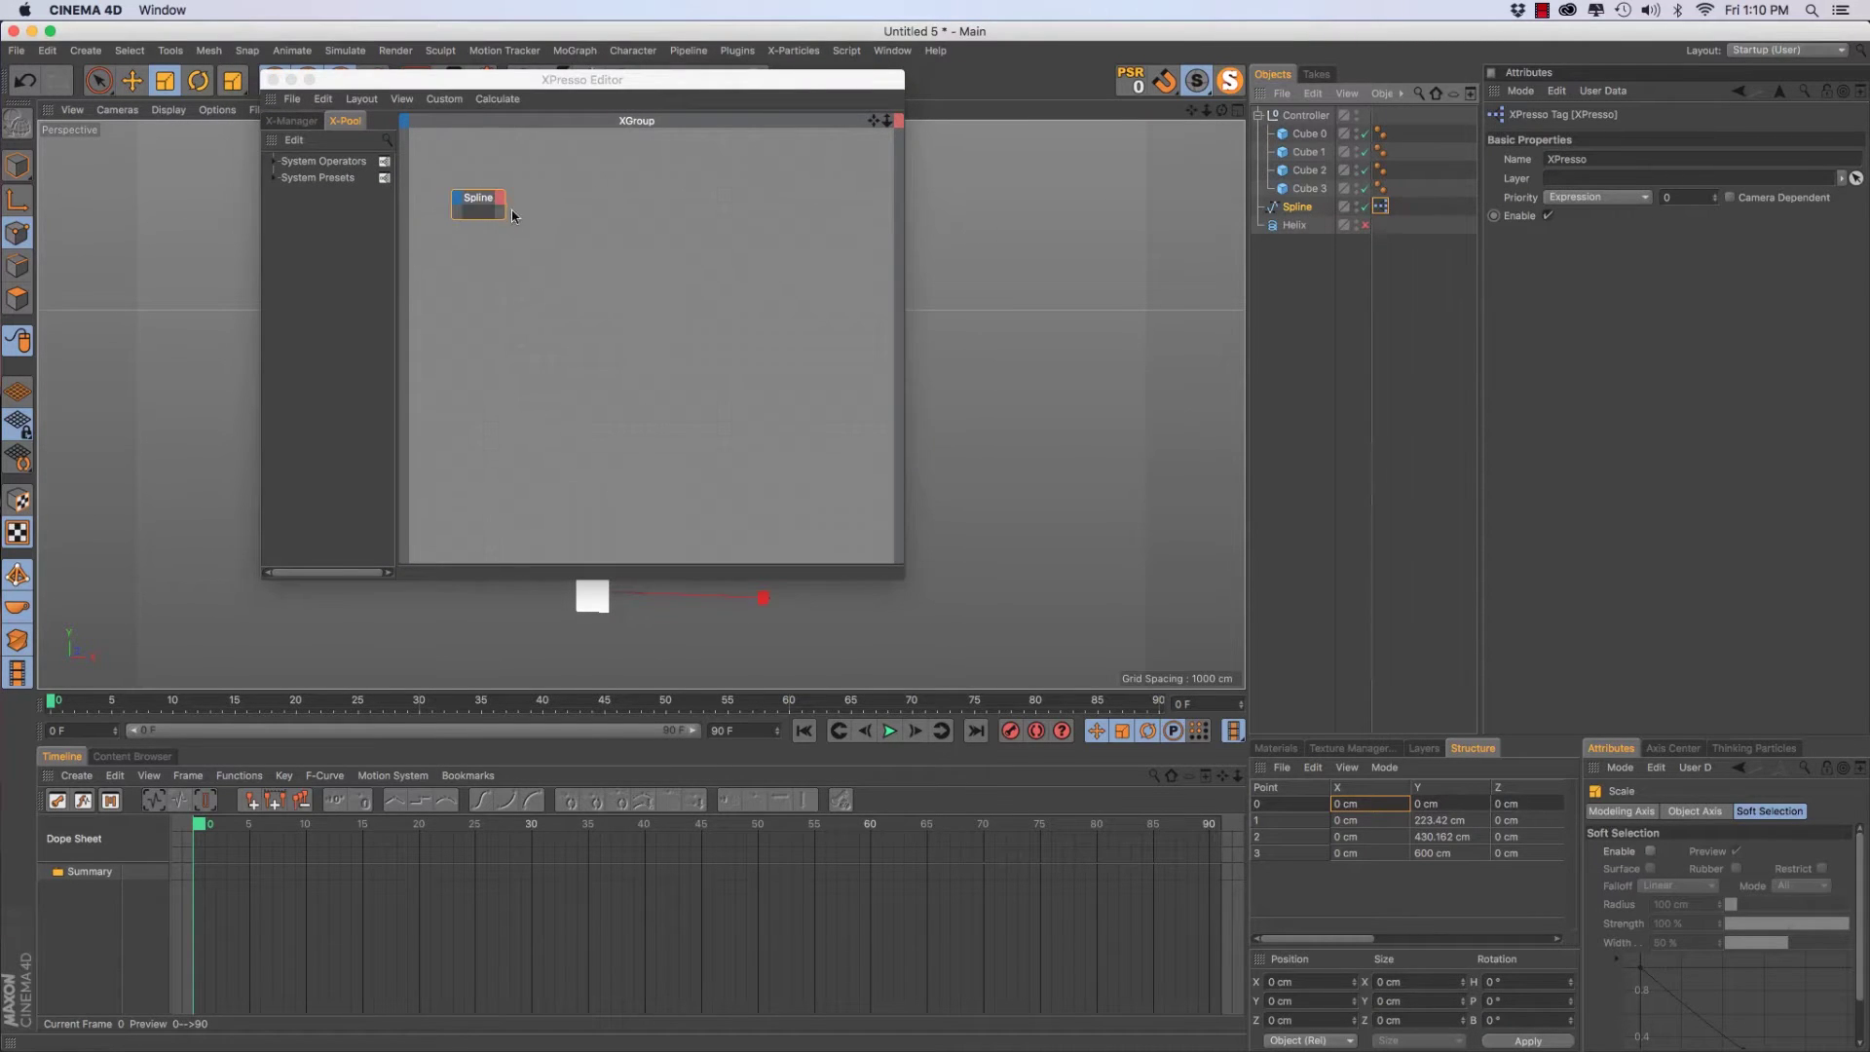
left_click(1315, 134)
left_click_drag(476, 274, 477, 272)
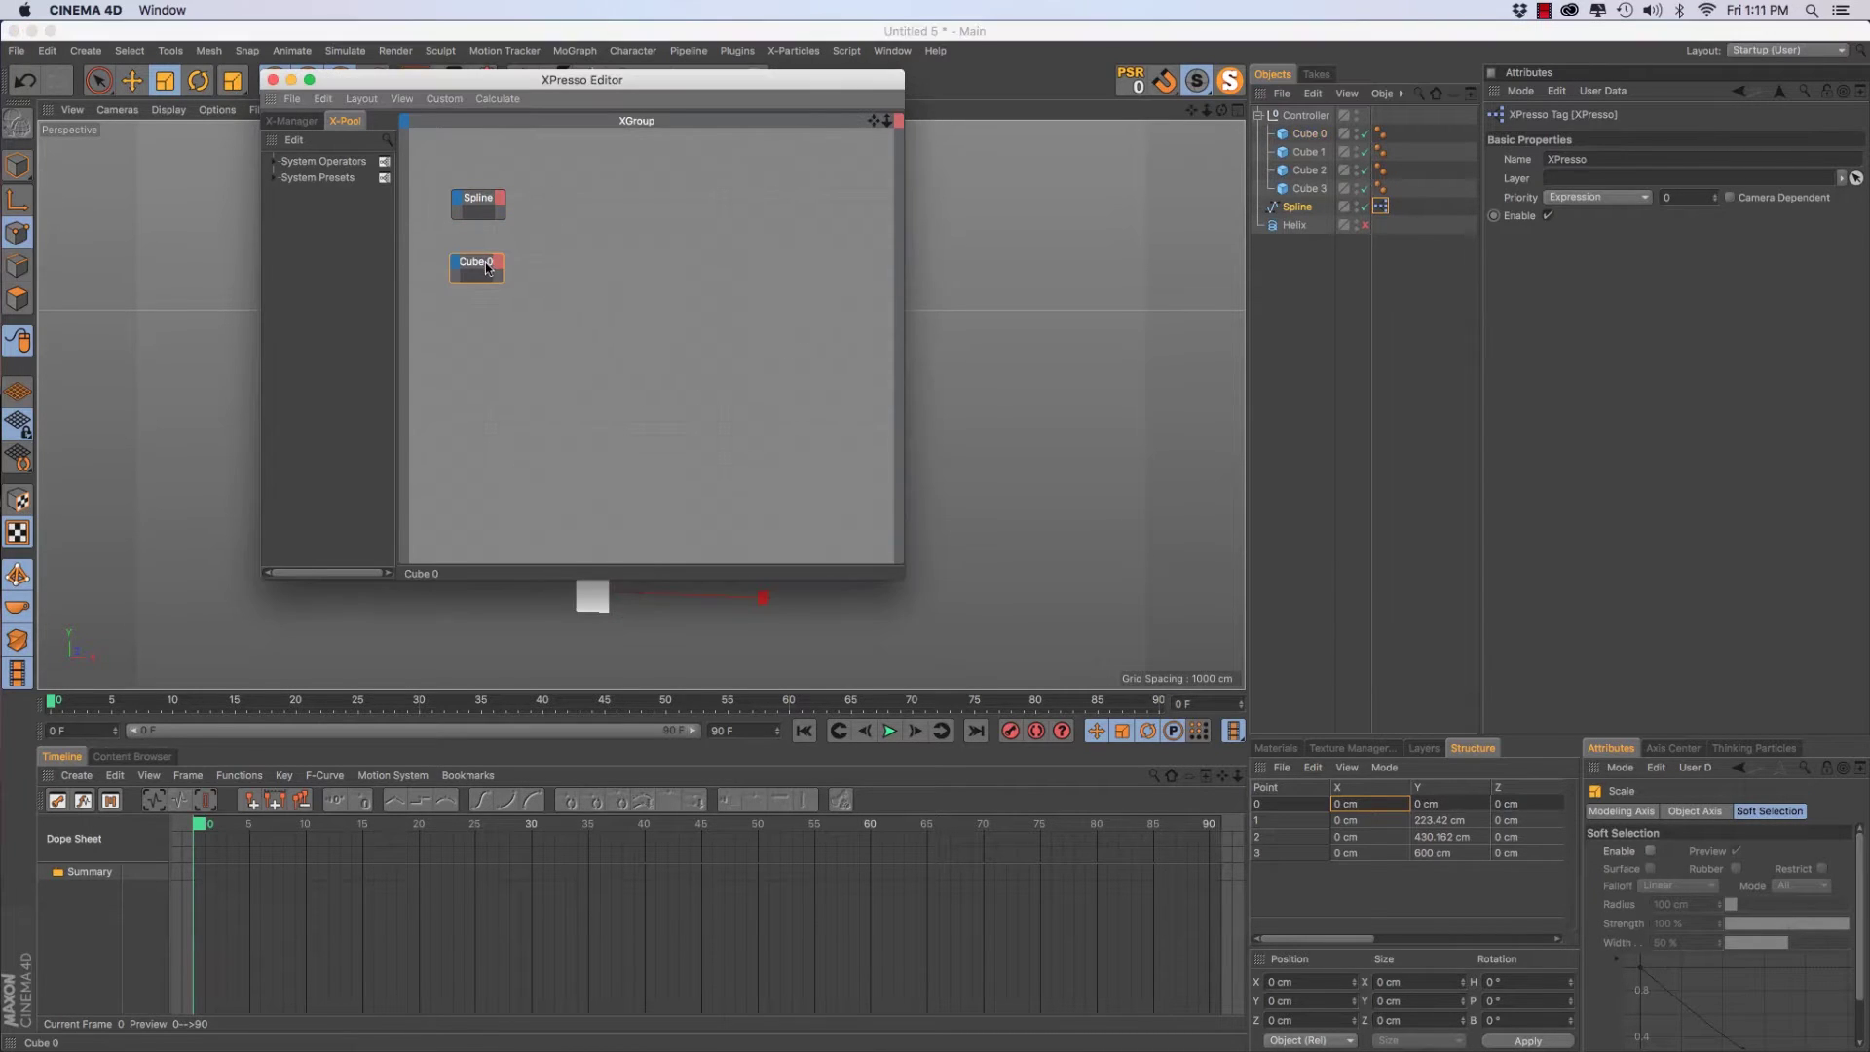
Add a general XPresso Point node and place it beside the Spline node
right_click(593, 225)
mouse_move(691, 230)
mouse_move(809, 230)
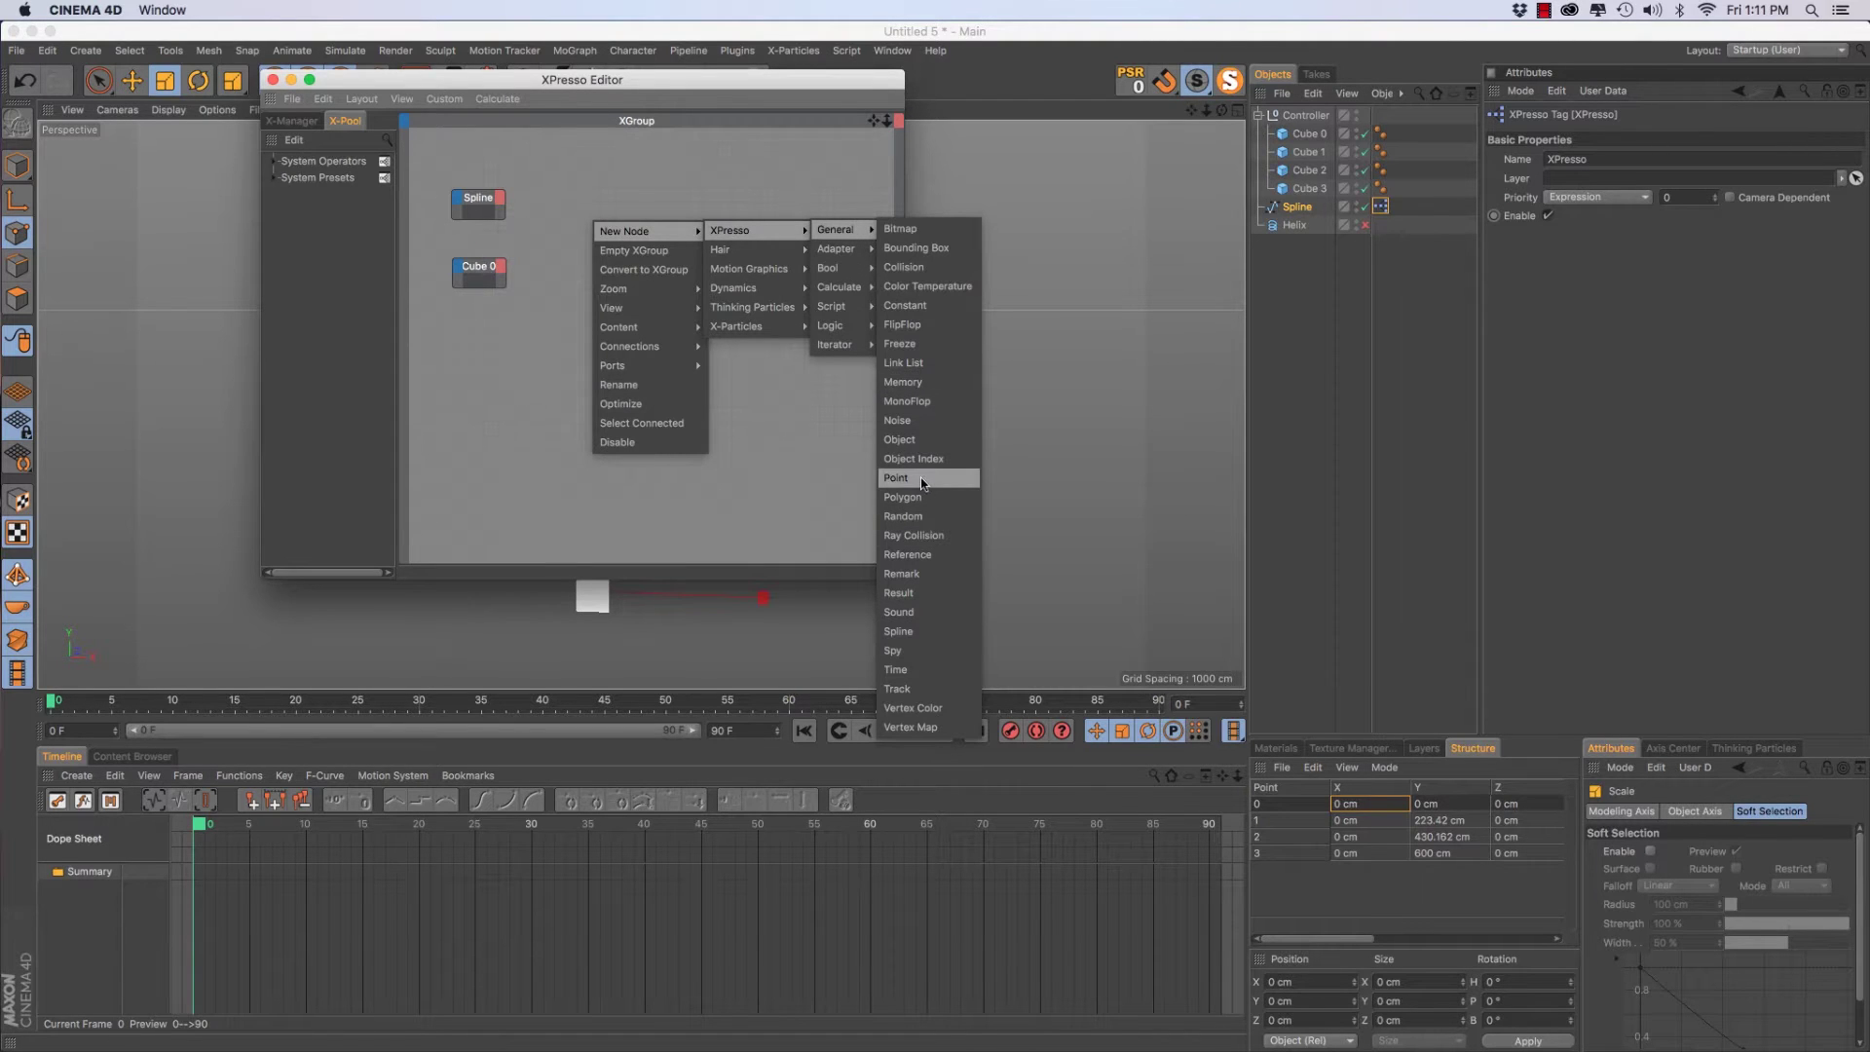
left_click(920, 477)
left_click_drag(550, 193, 618, 190)
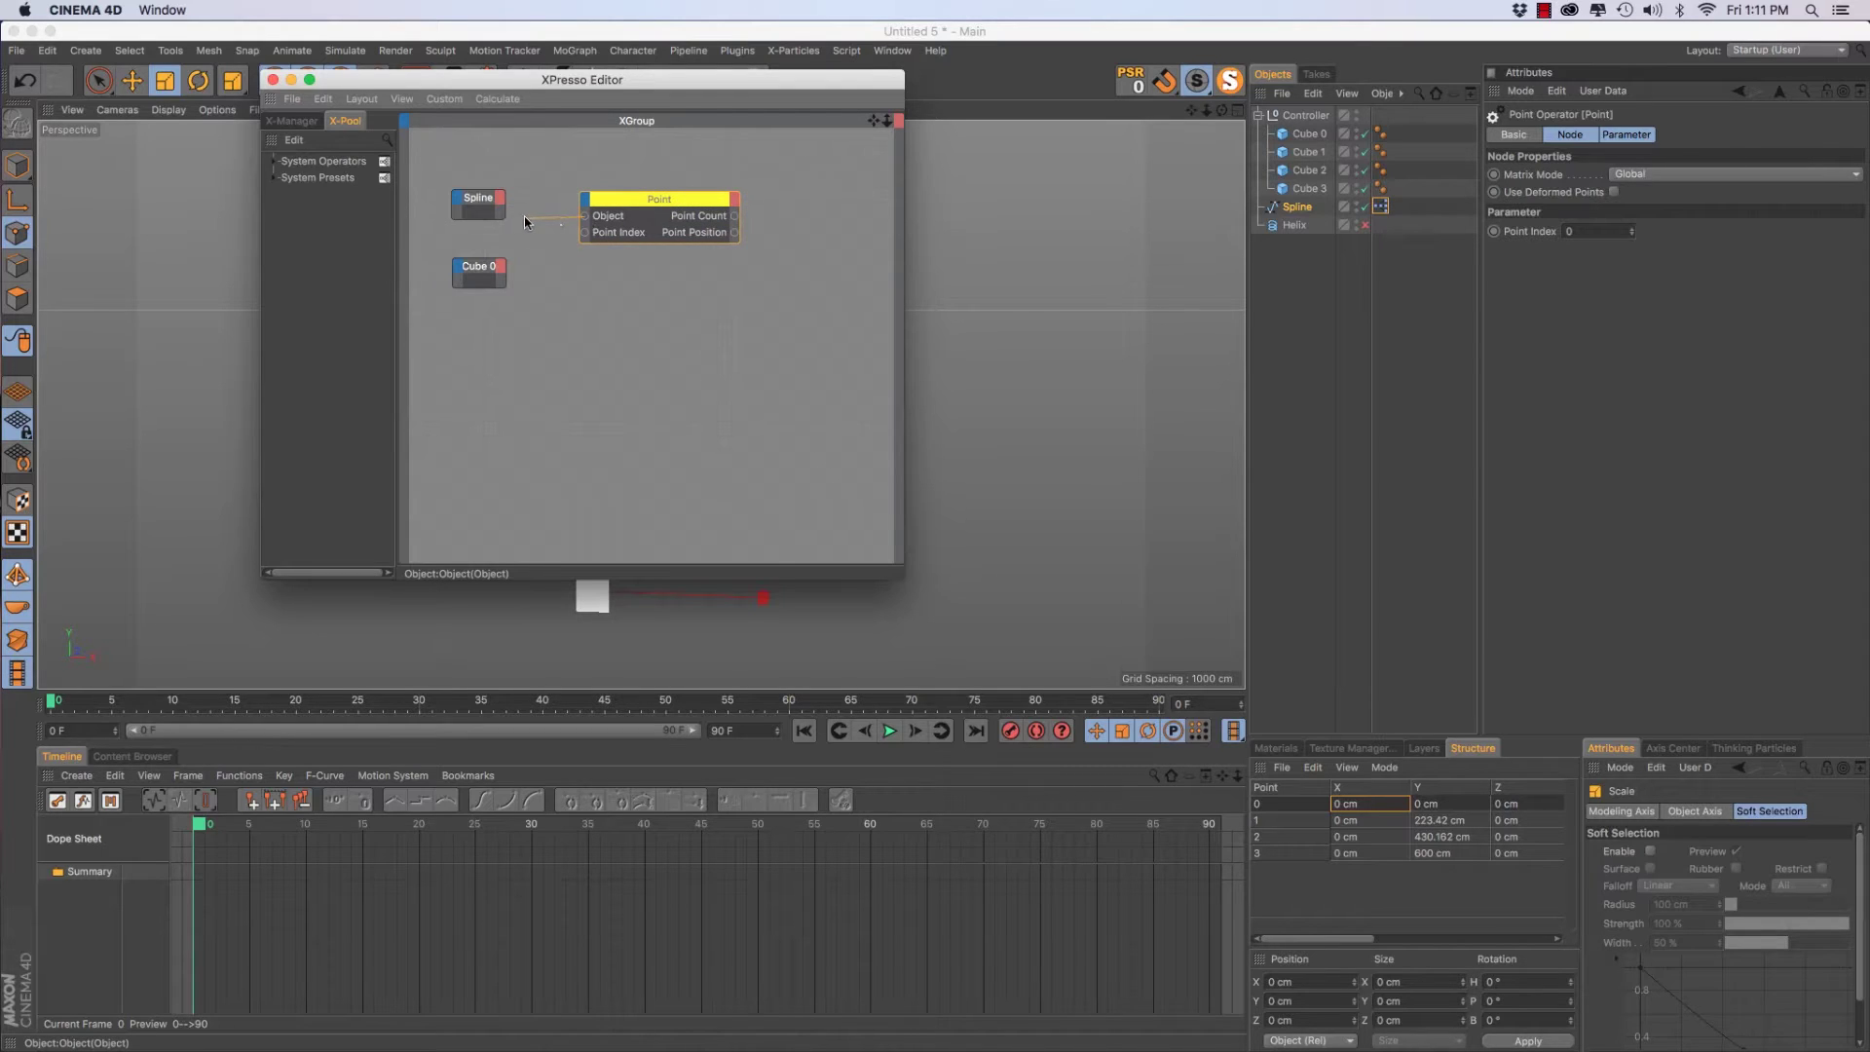
Give the Spline node an Object output linked to the Point node's Object input, and shift the Spline node slightly
left_click_drag(502, 201, 502, 202)
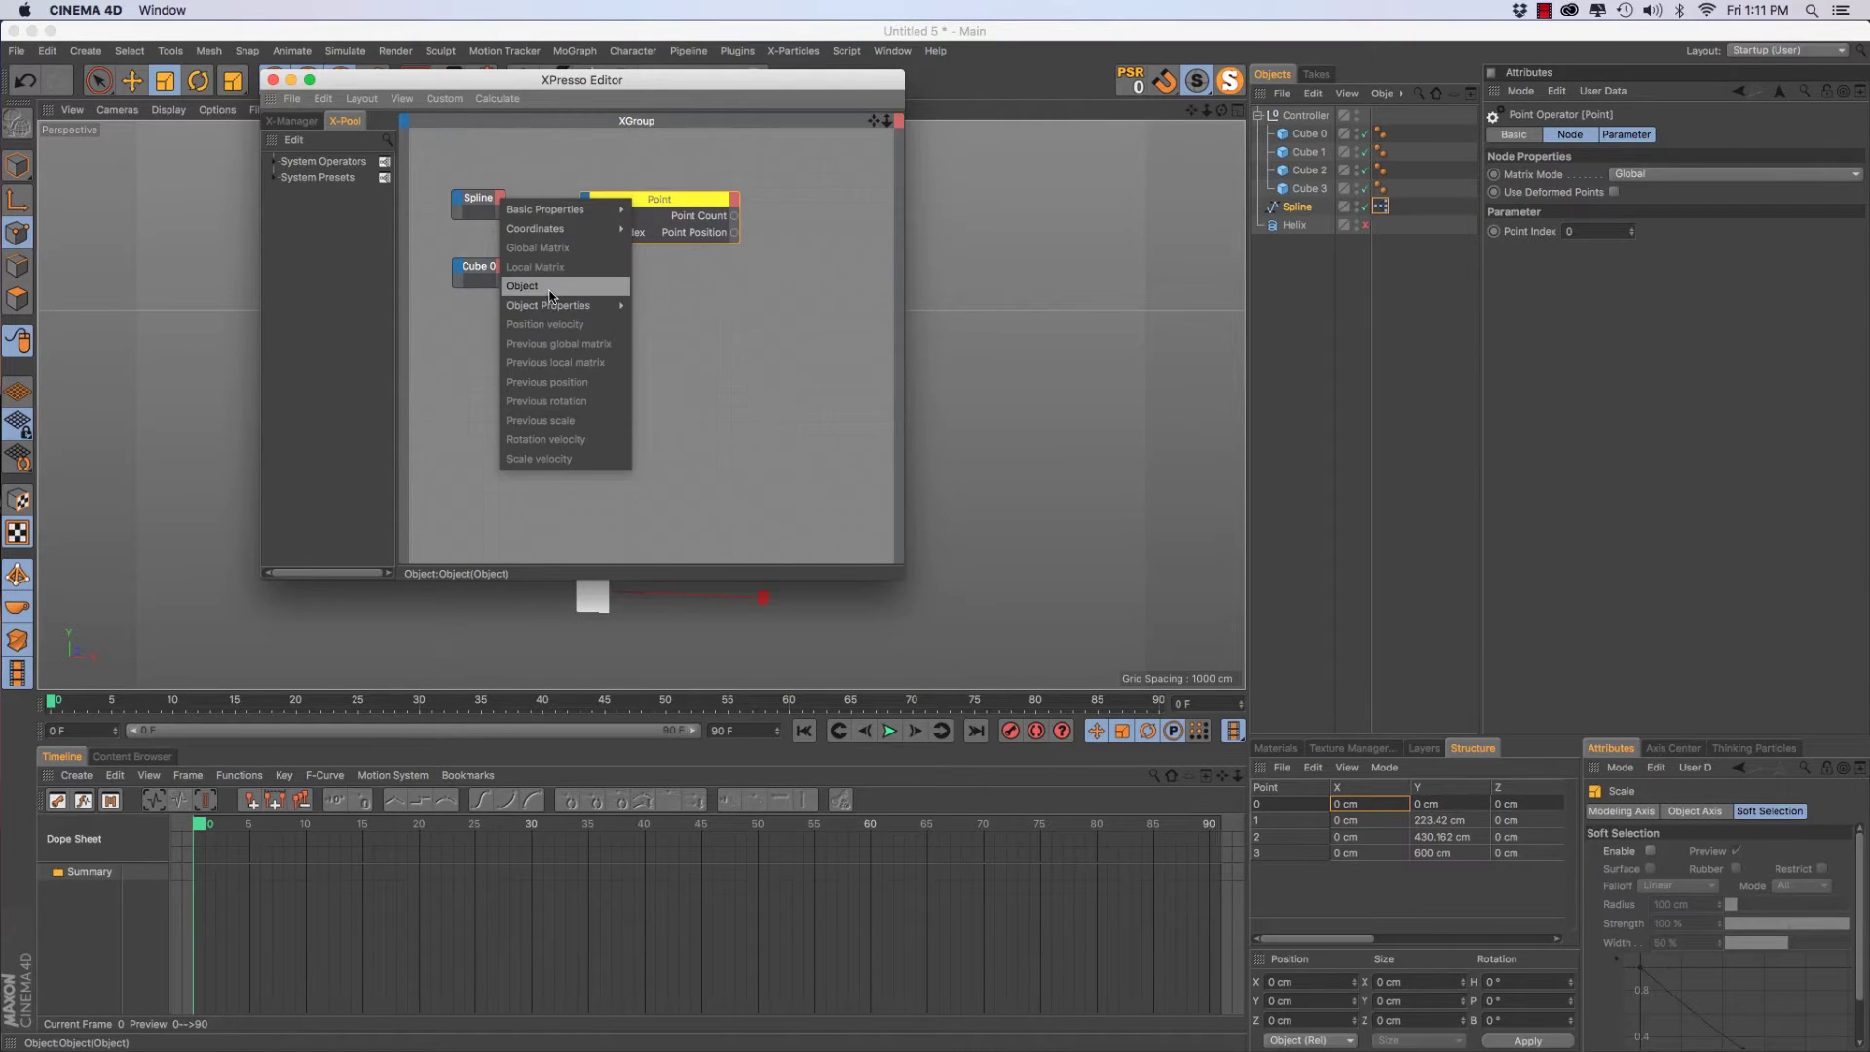
left_click(536, 286)
left_click(471, 194)
left_click_drag(469, 190, 465, 187)
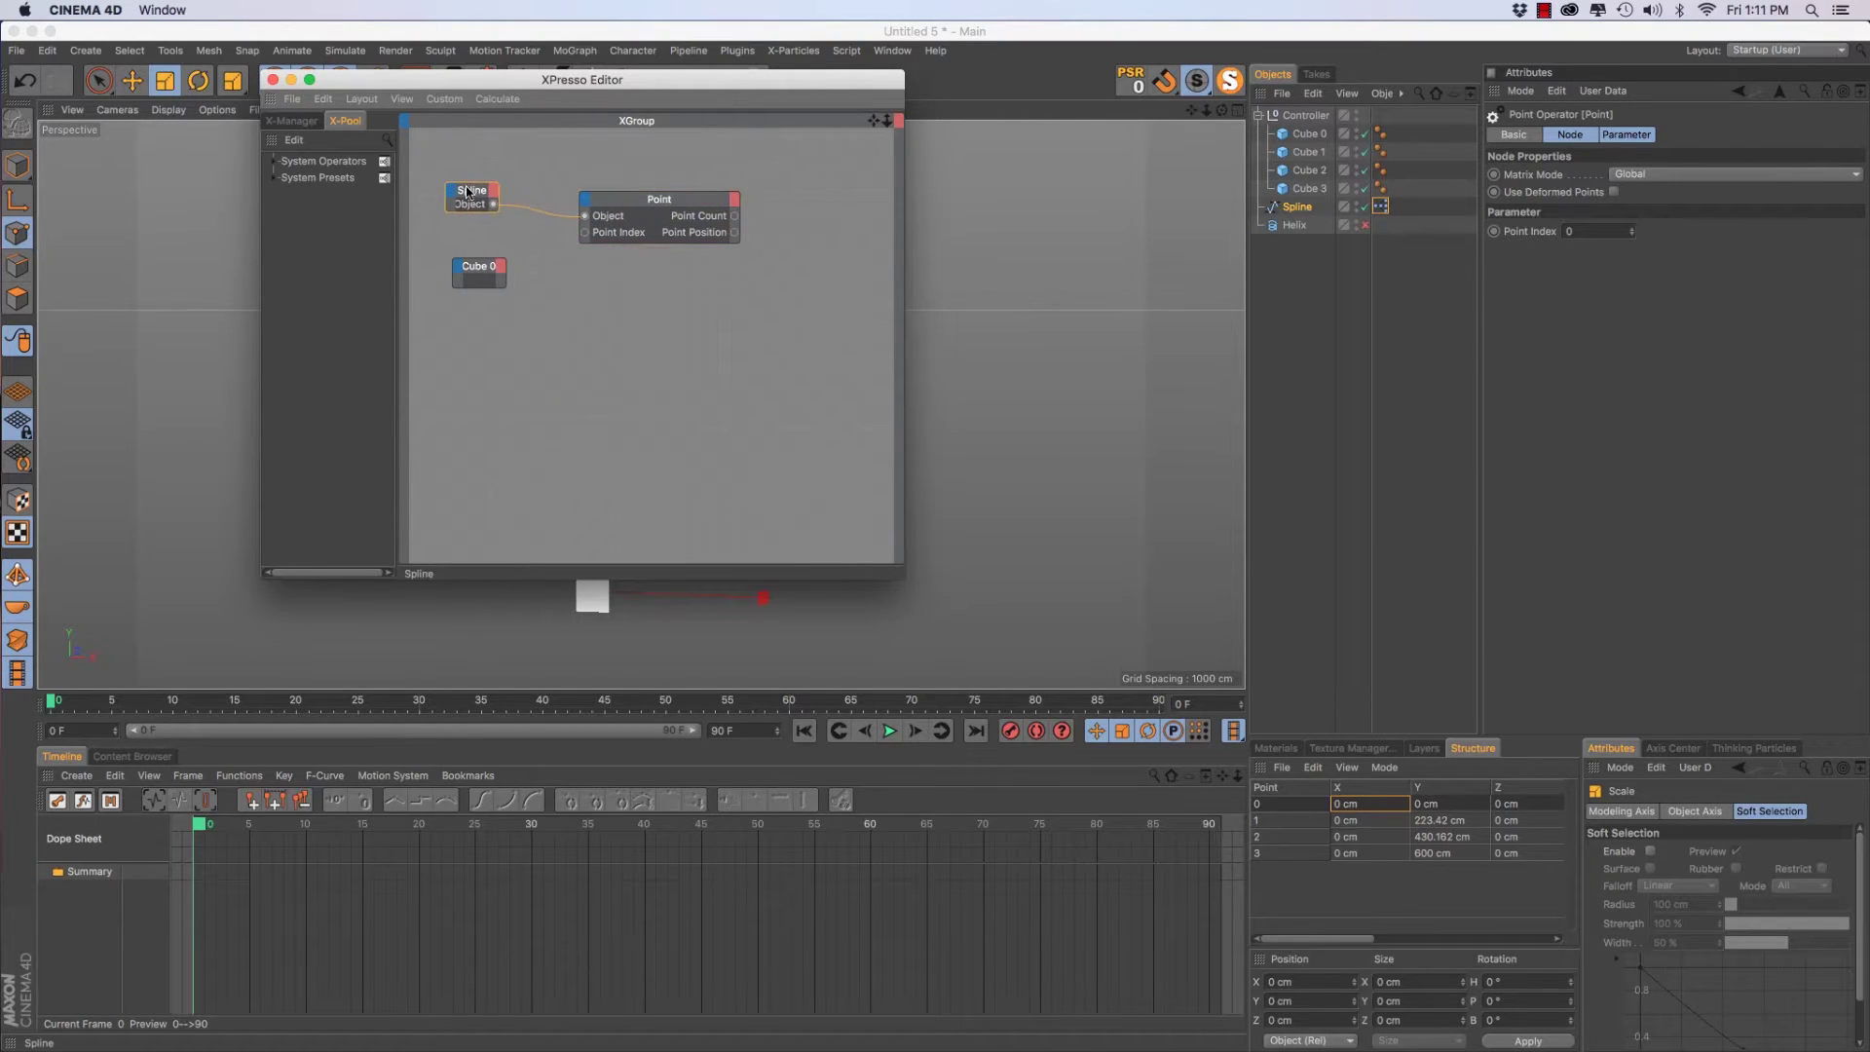
Add a Point Position input to the Point node and feed it from Cube 0's Global Position output
left_click_drag(478, 263, 469, 270)
left_click(471, 273)
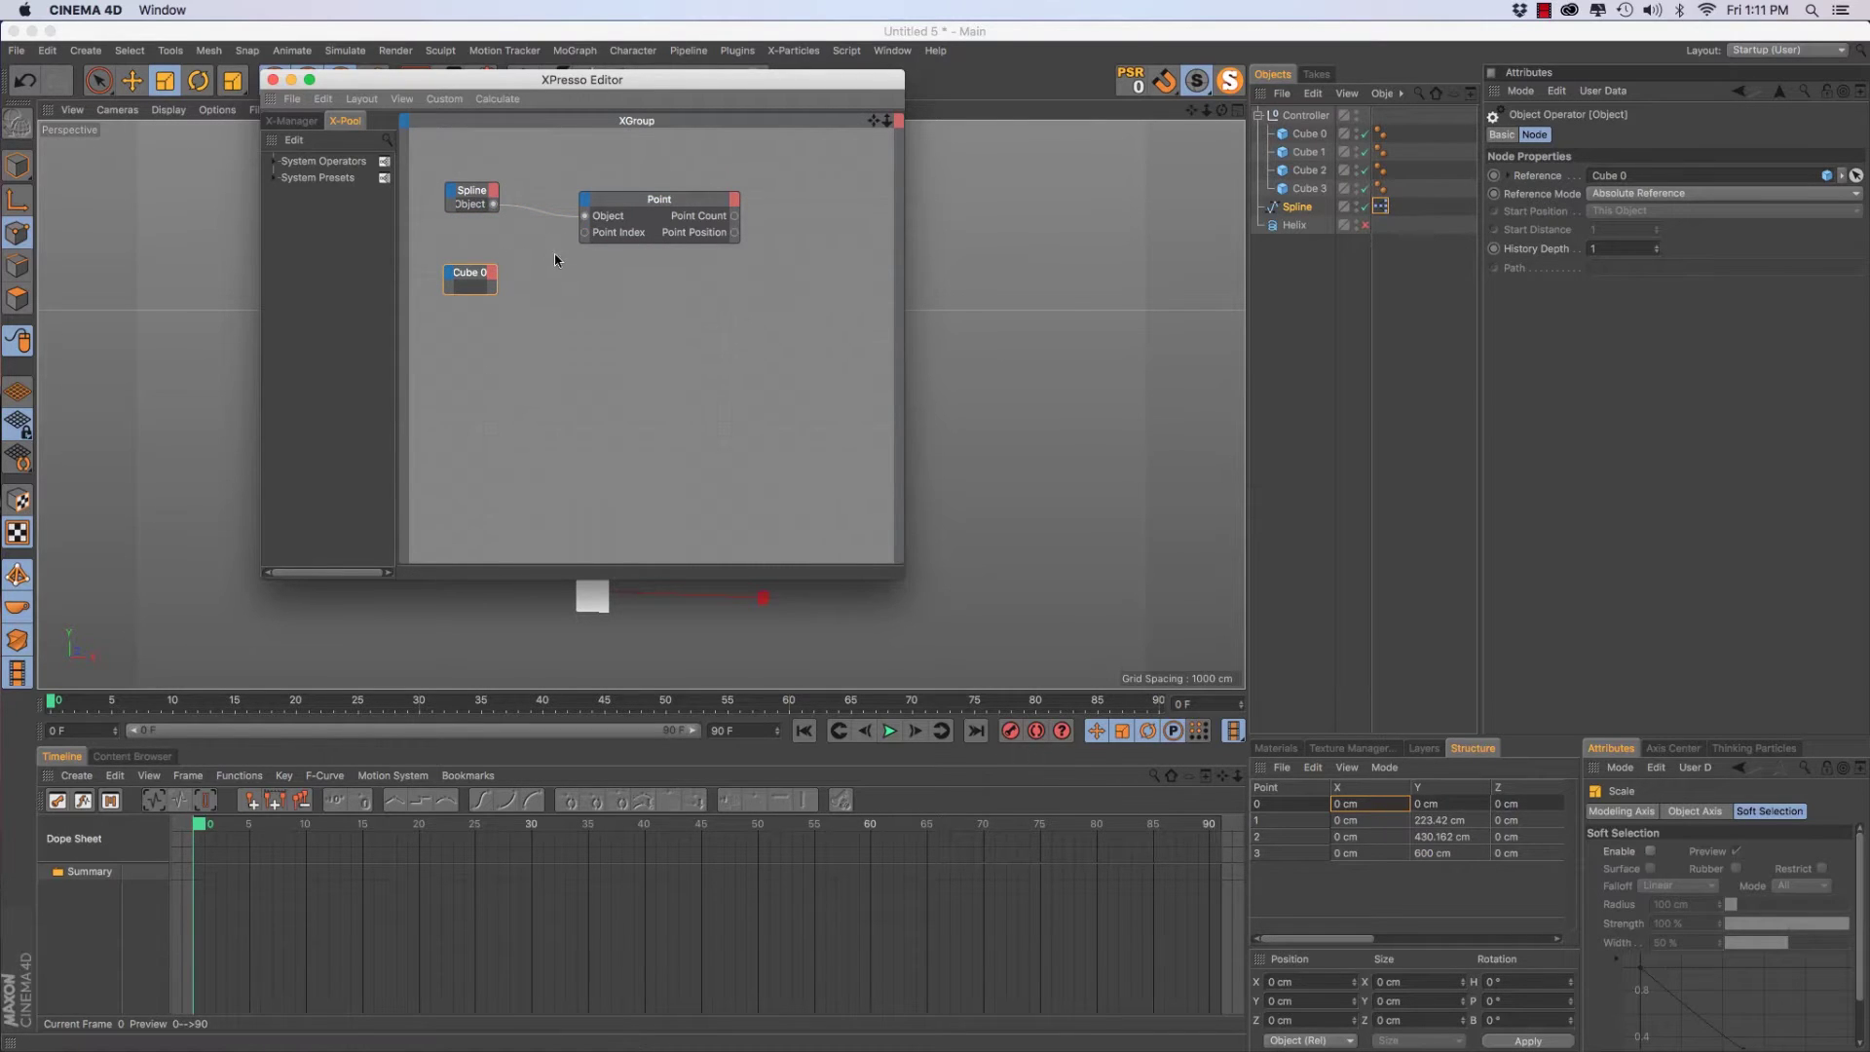
left_click(588, 200)
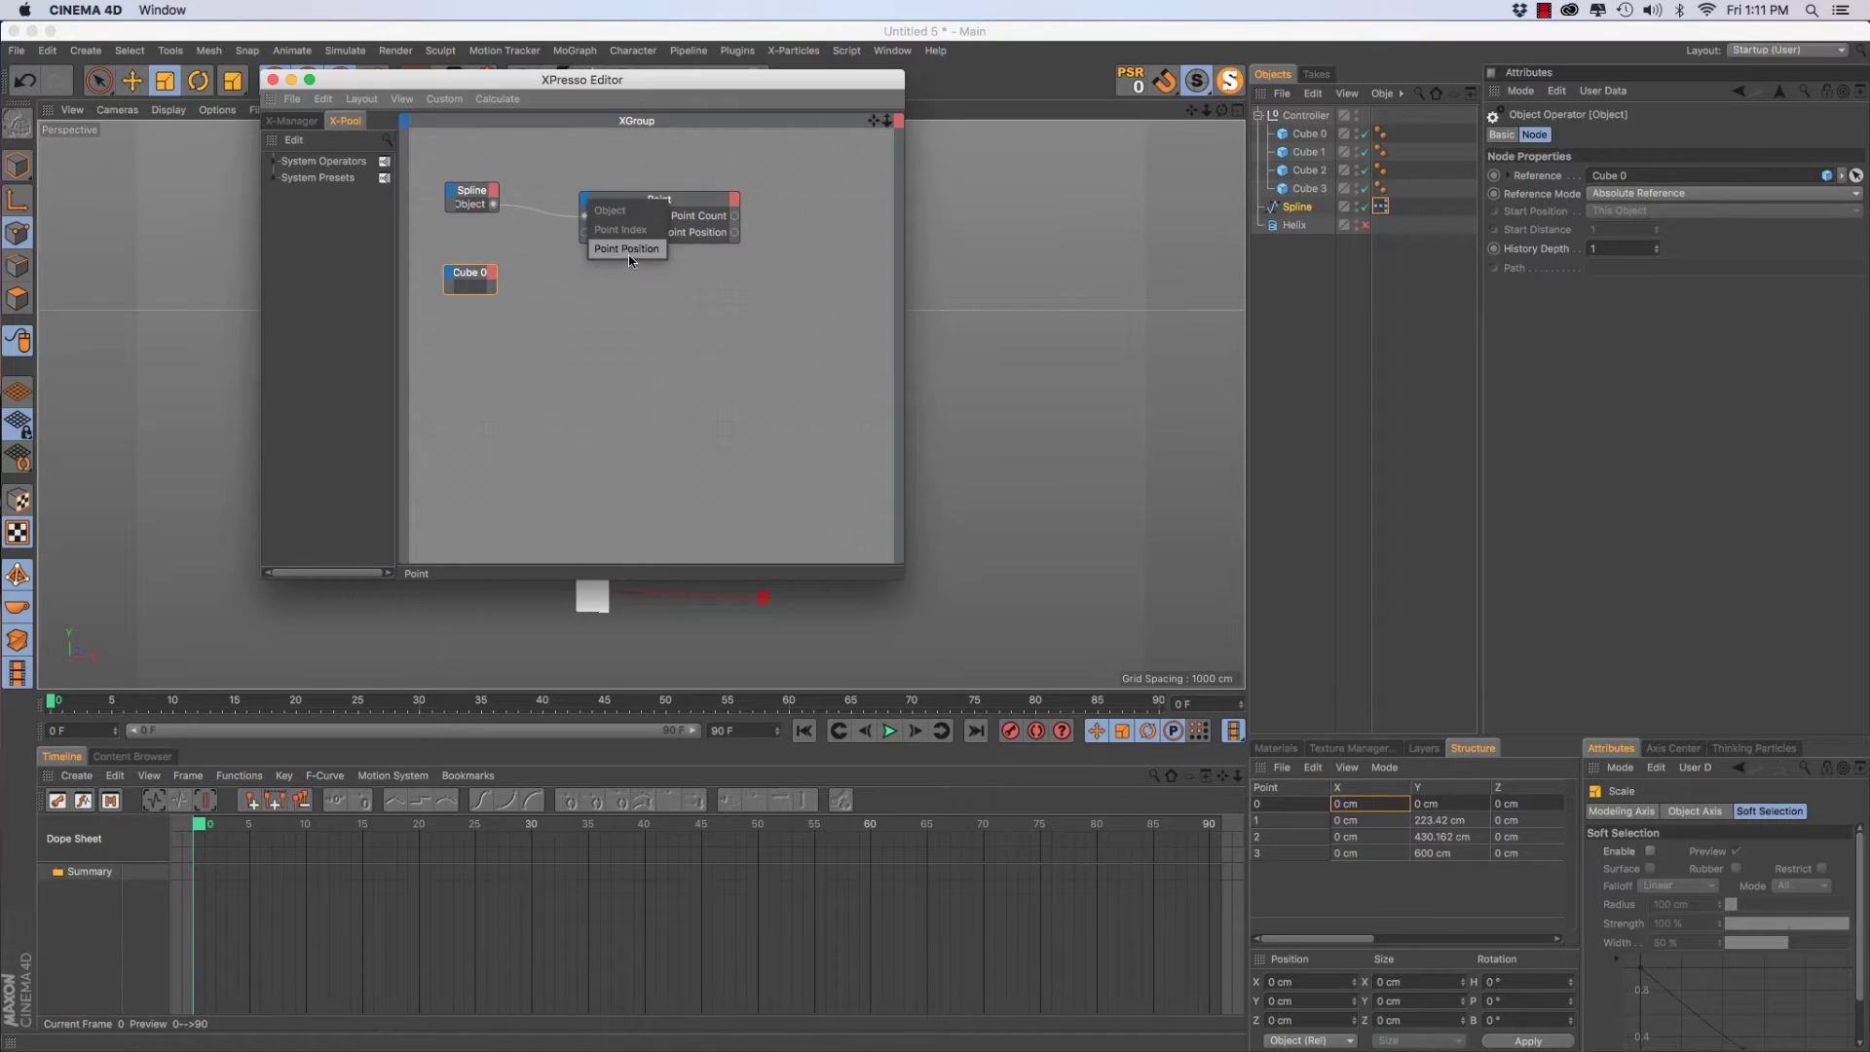
left_click(620, 240)
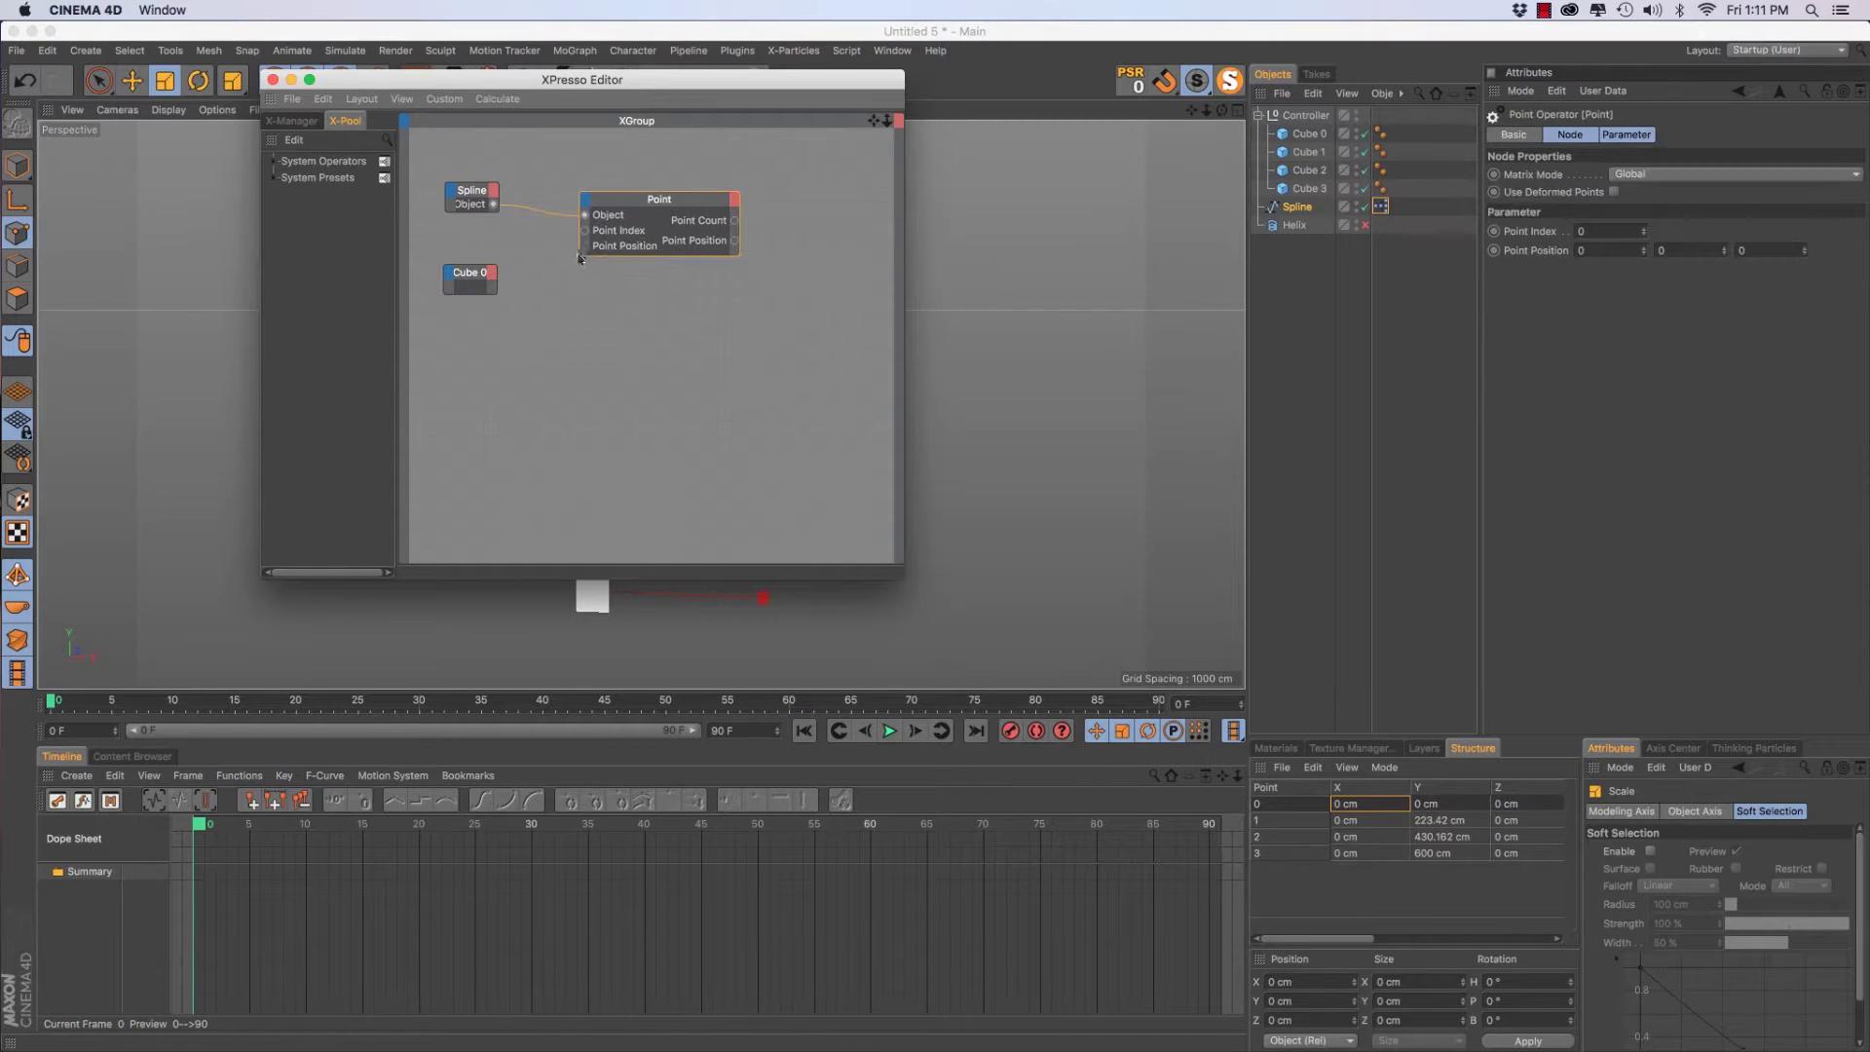
left_click(488, 274)
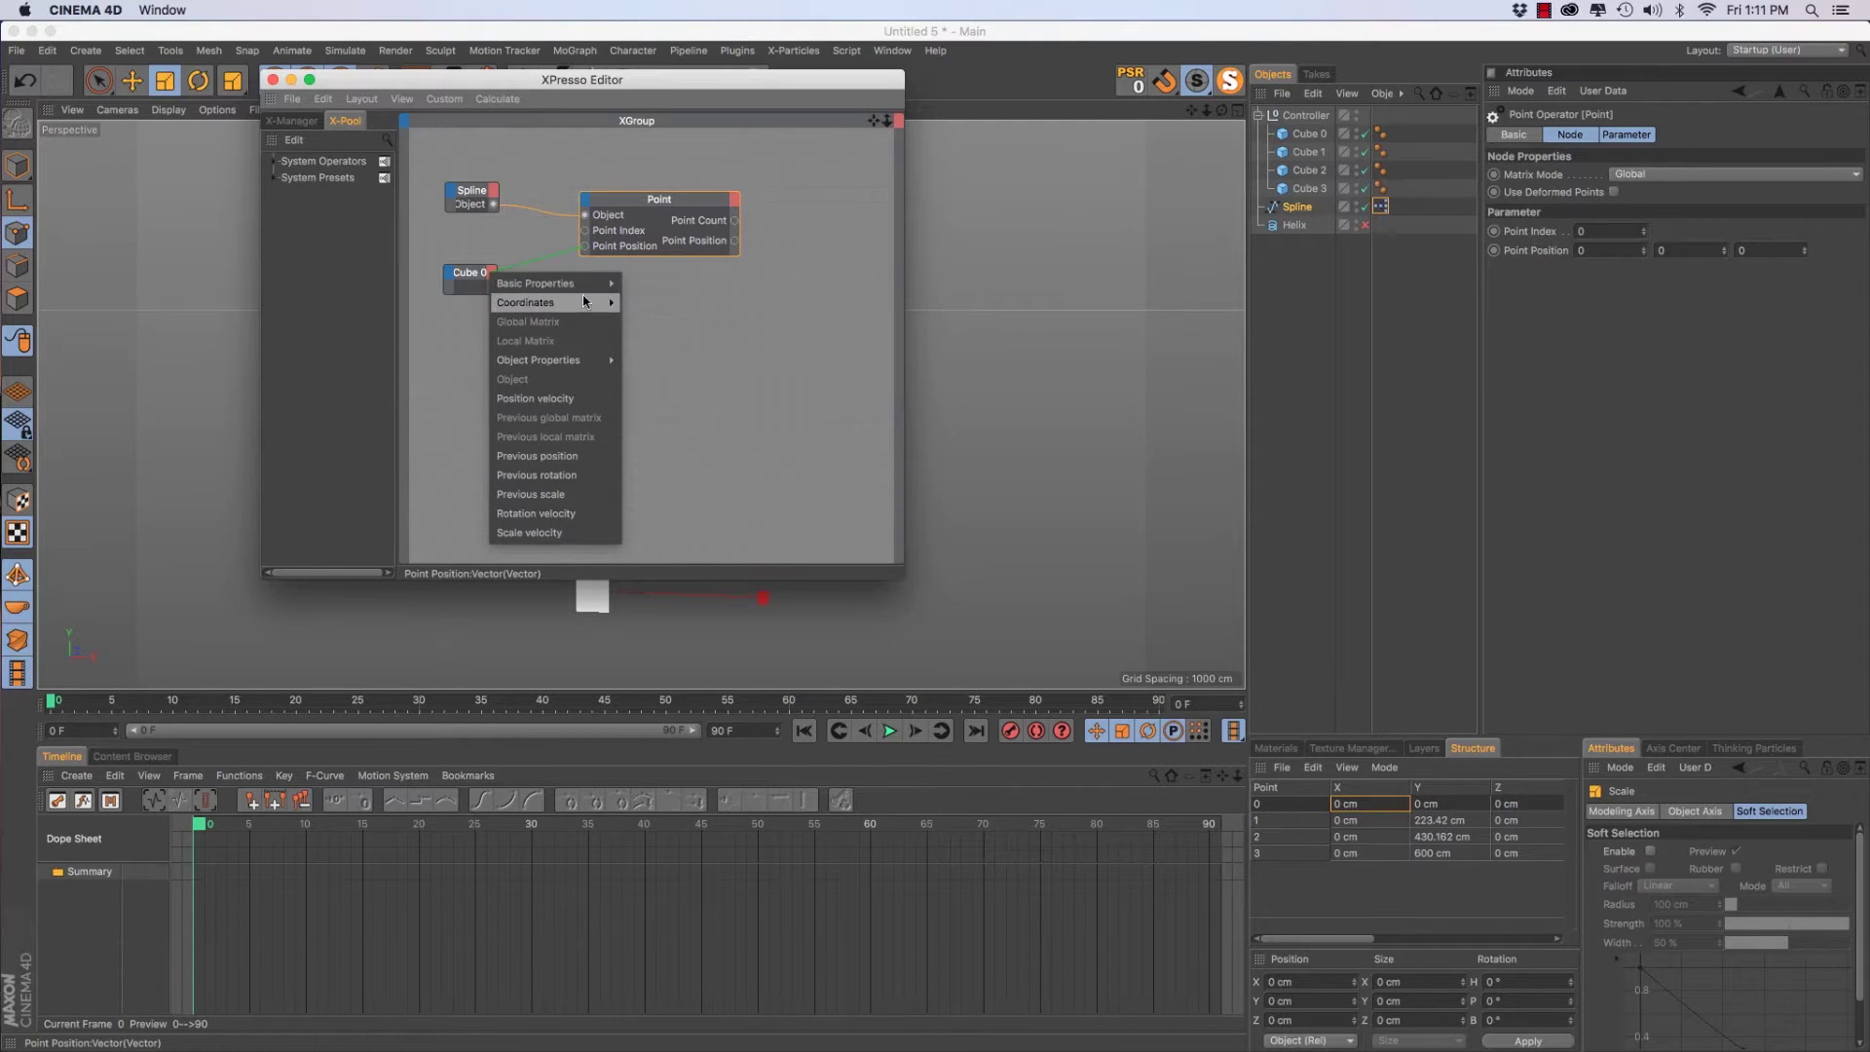
mouse_move(559, 304)
mouse_move(682, 321)
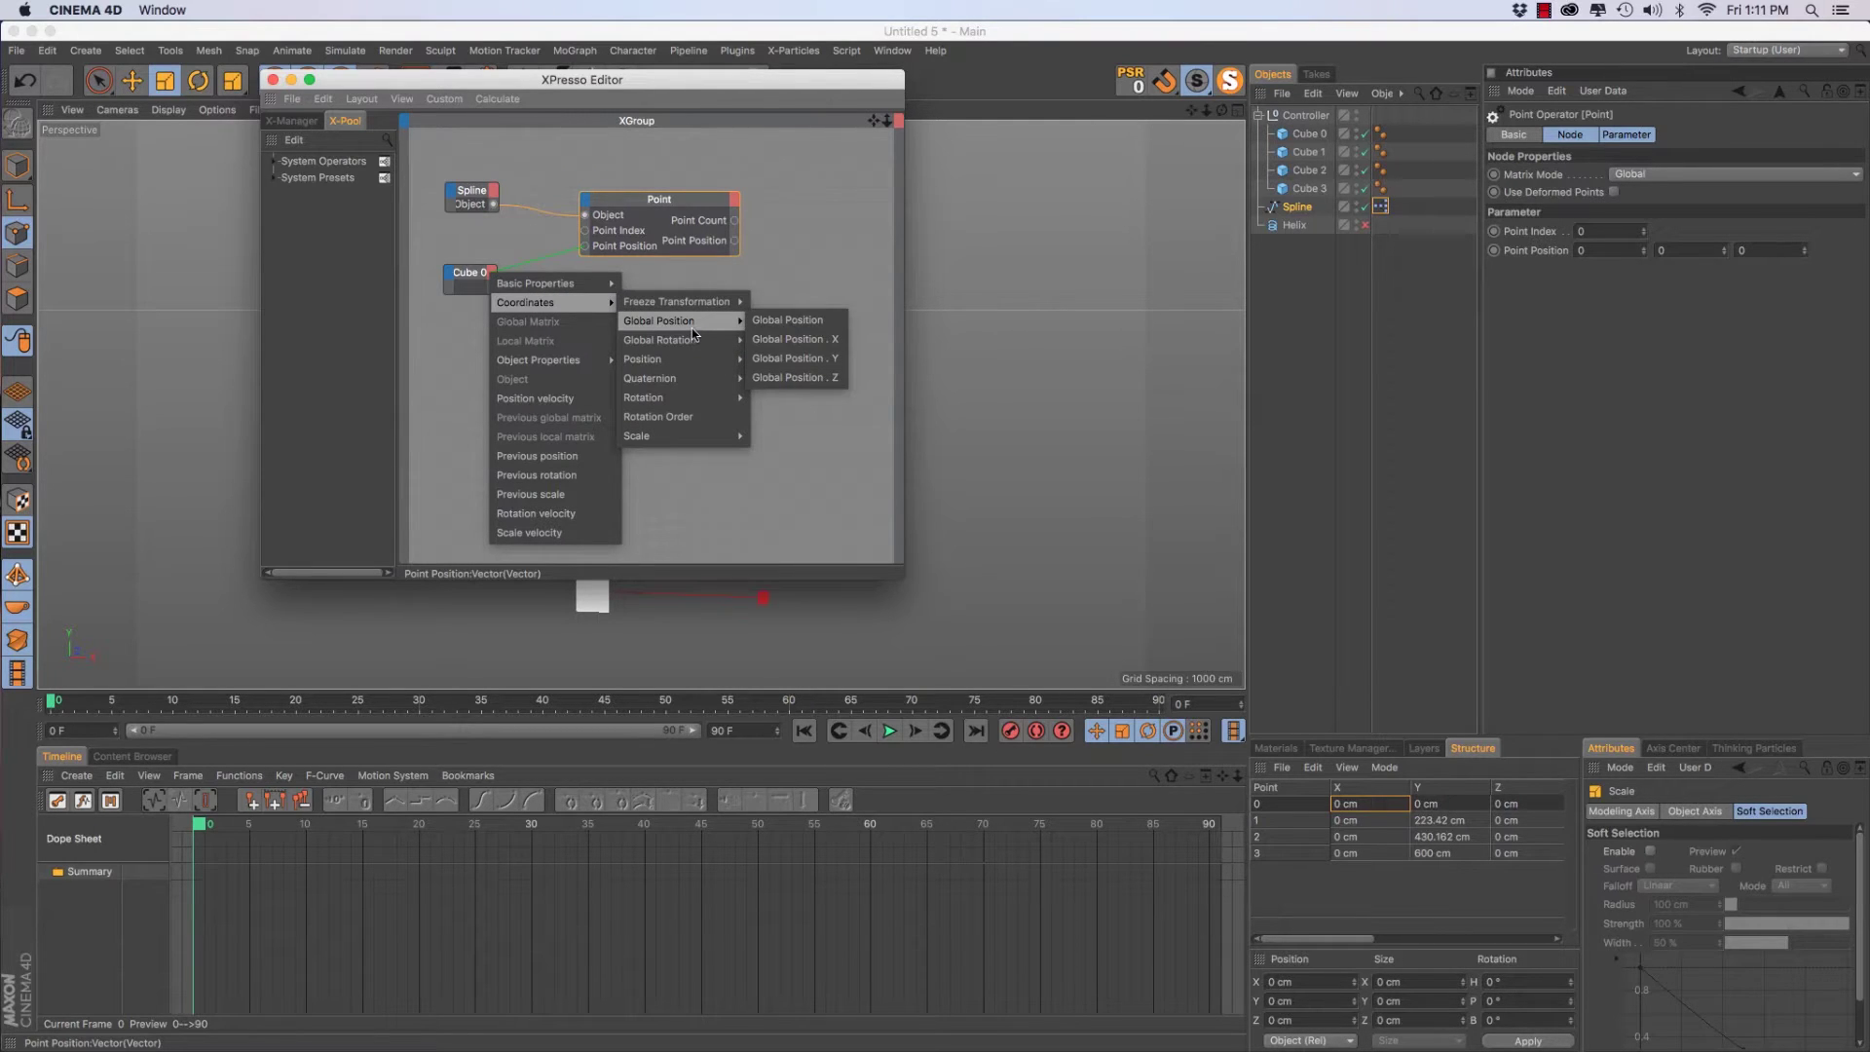
left_click(812, 321)
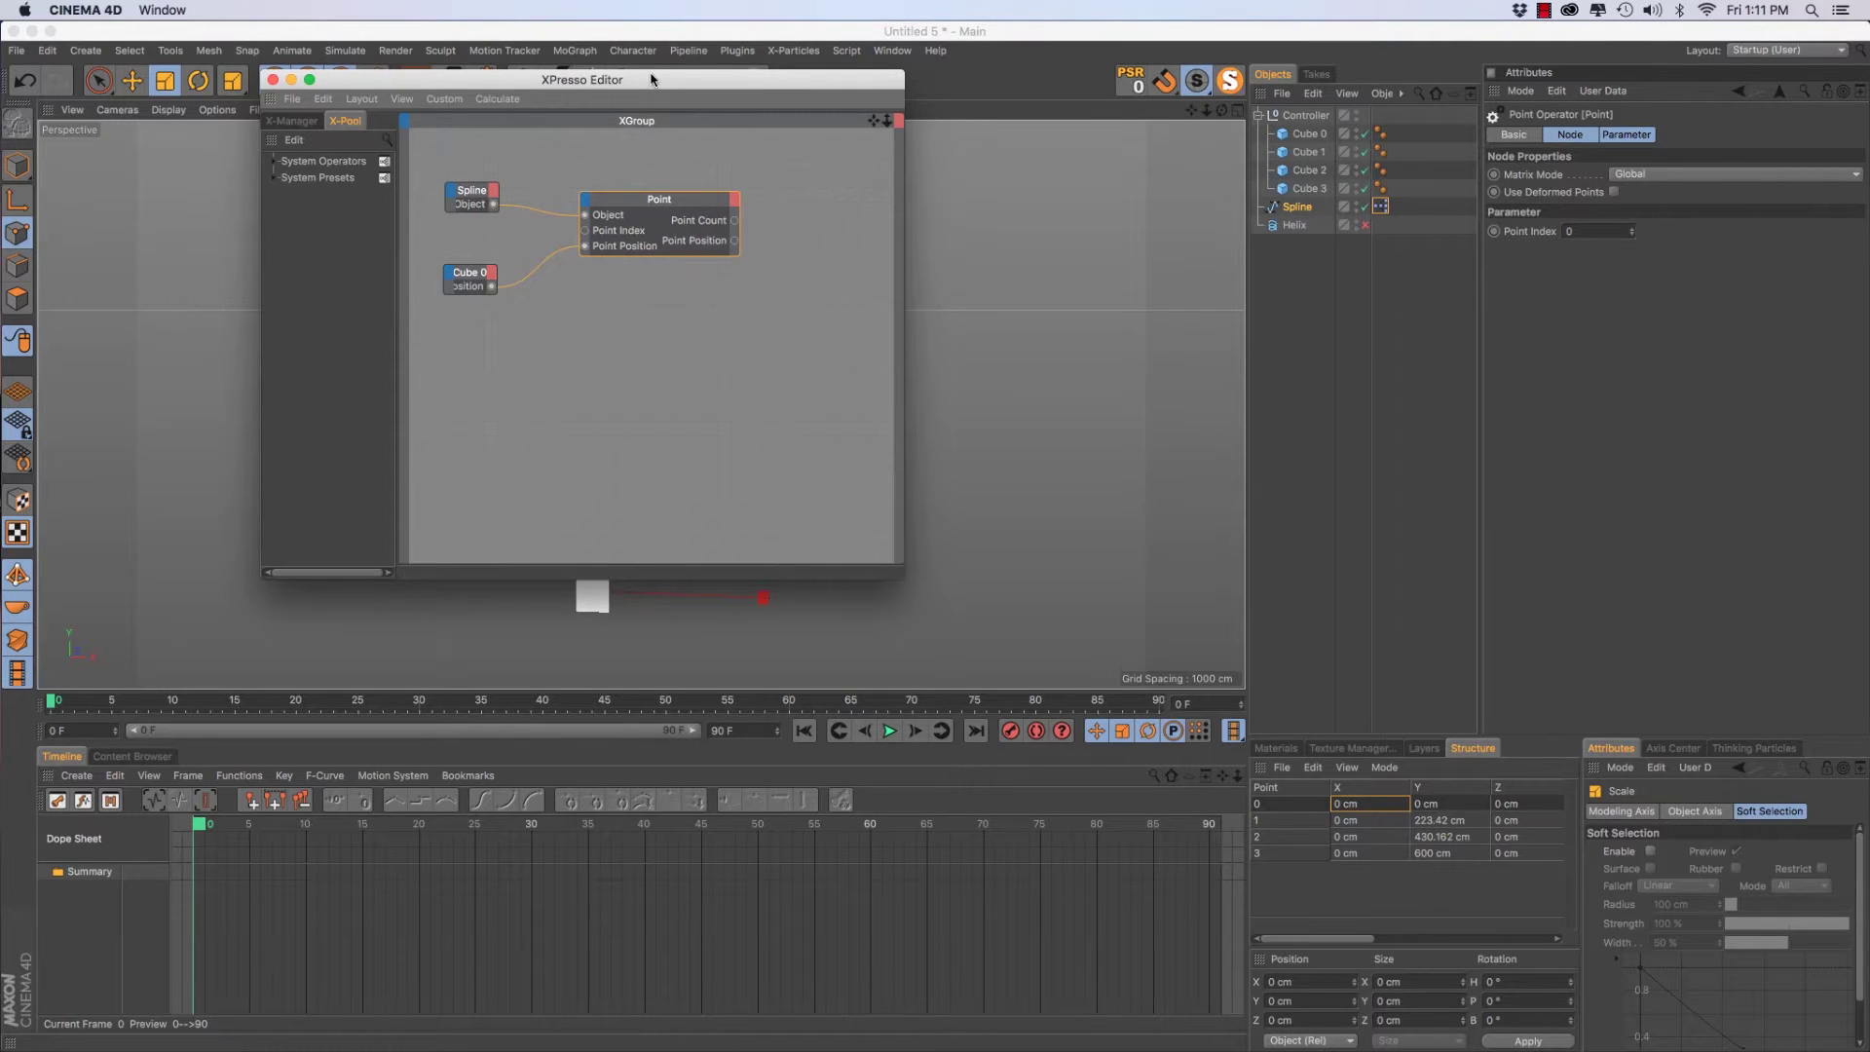
Clear the viewport around the controllers and try moving Cube 0 sideways to test its link to the spline point
left_click_drag(651, 82, 460, 76)
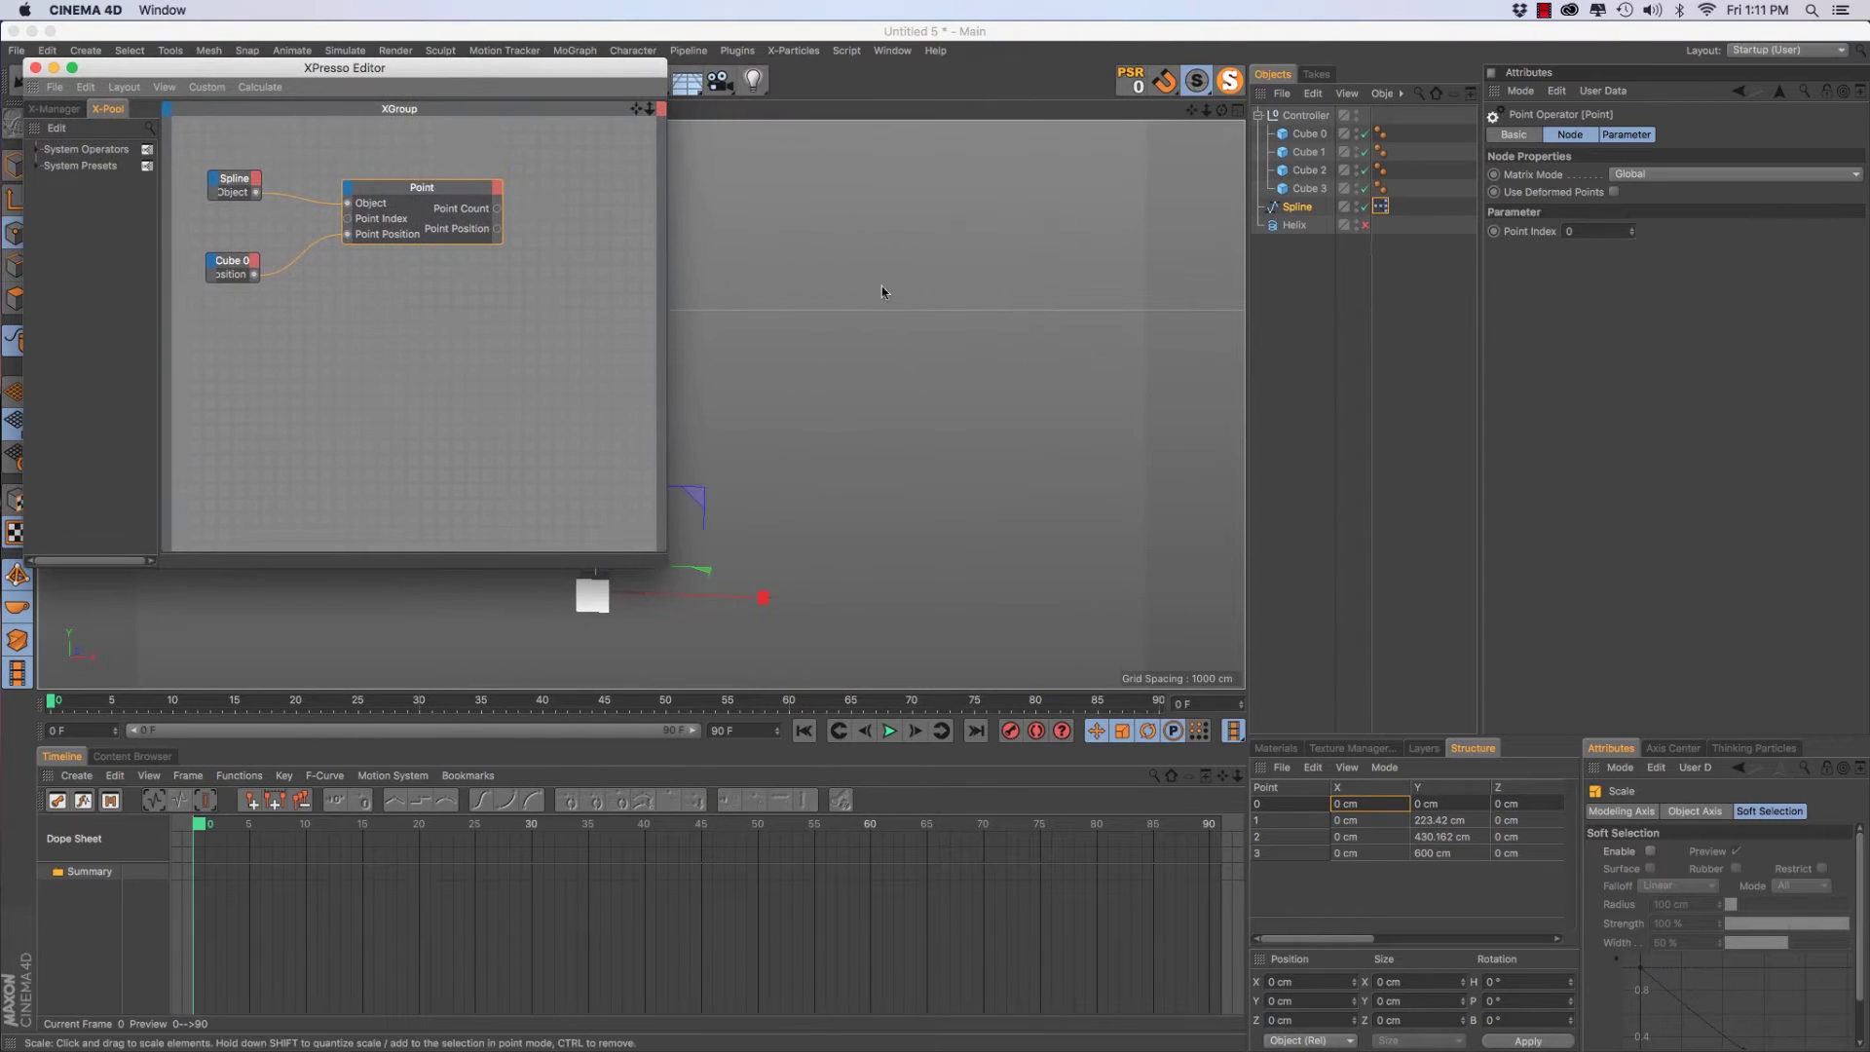
middle_click_drag(816, 343, 1211, 302, "alt")
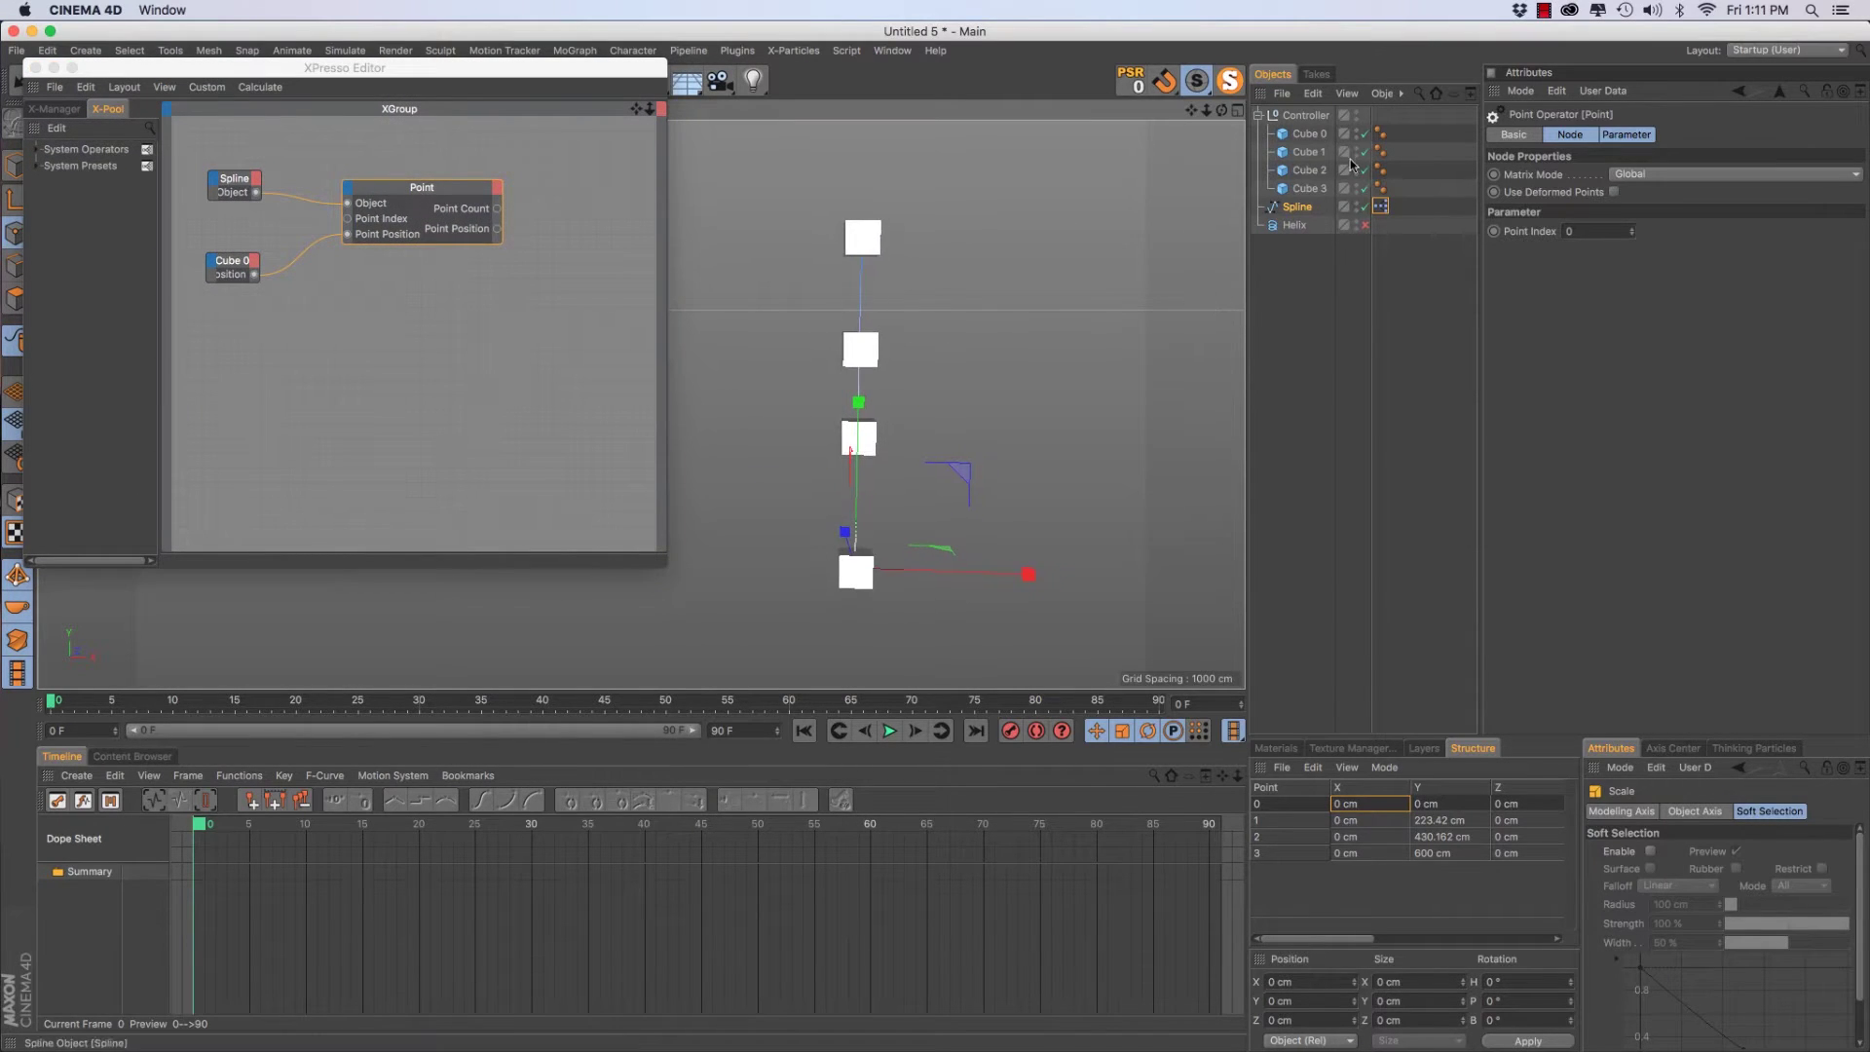
left_click(1309, 133)
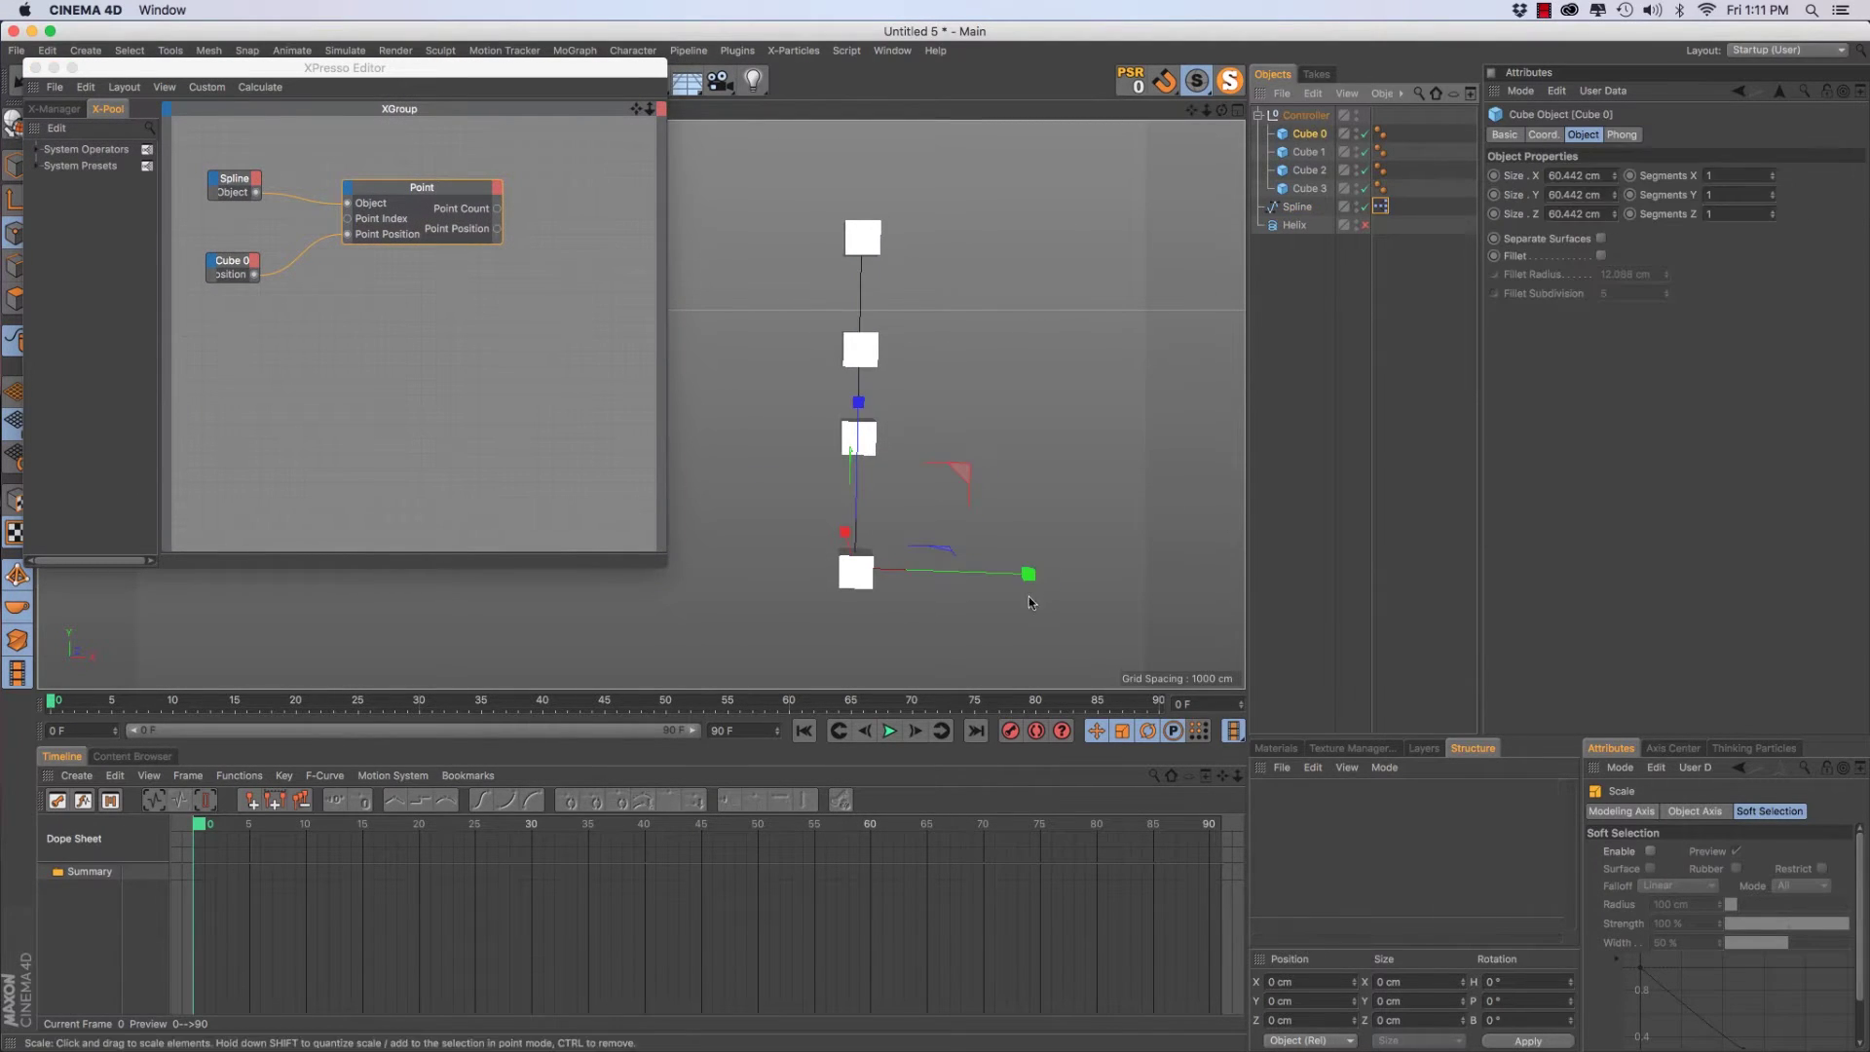
left_click_drag(162, 67, 183, 105)
key("space")
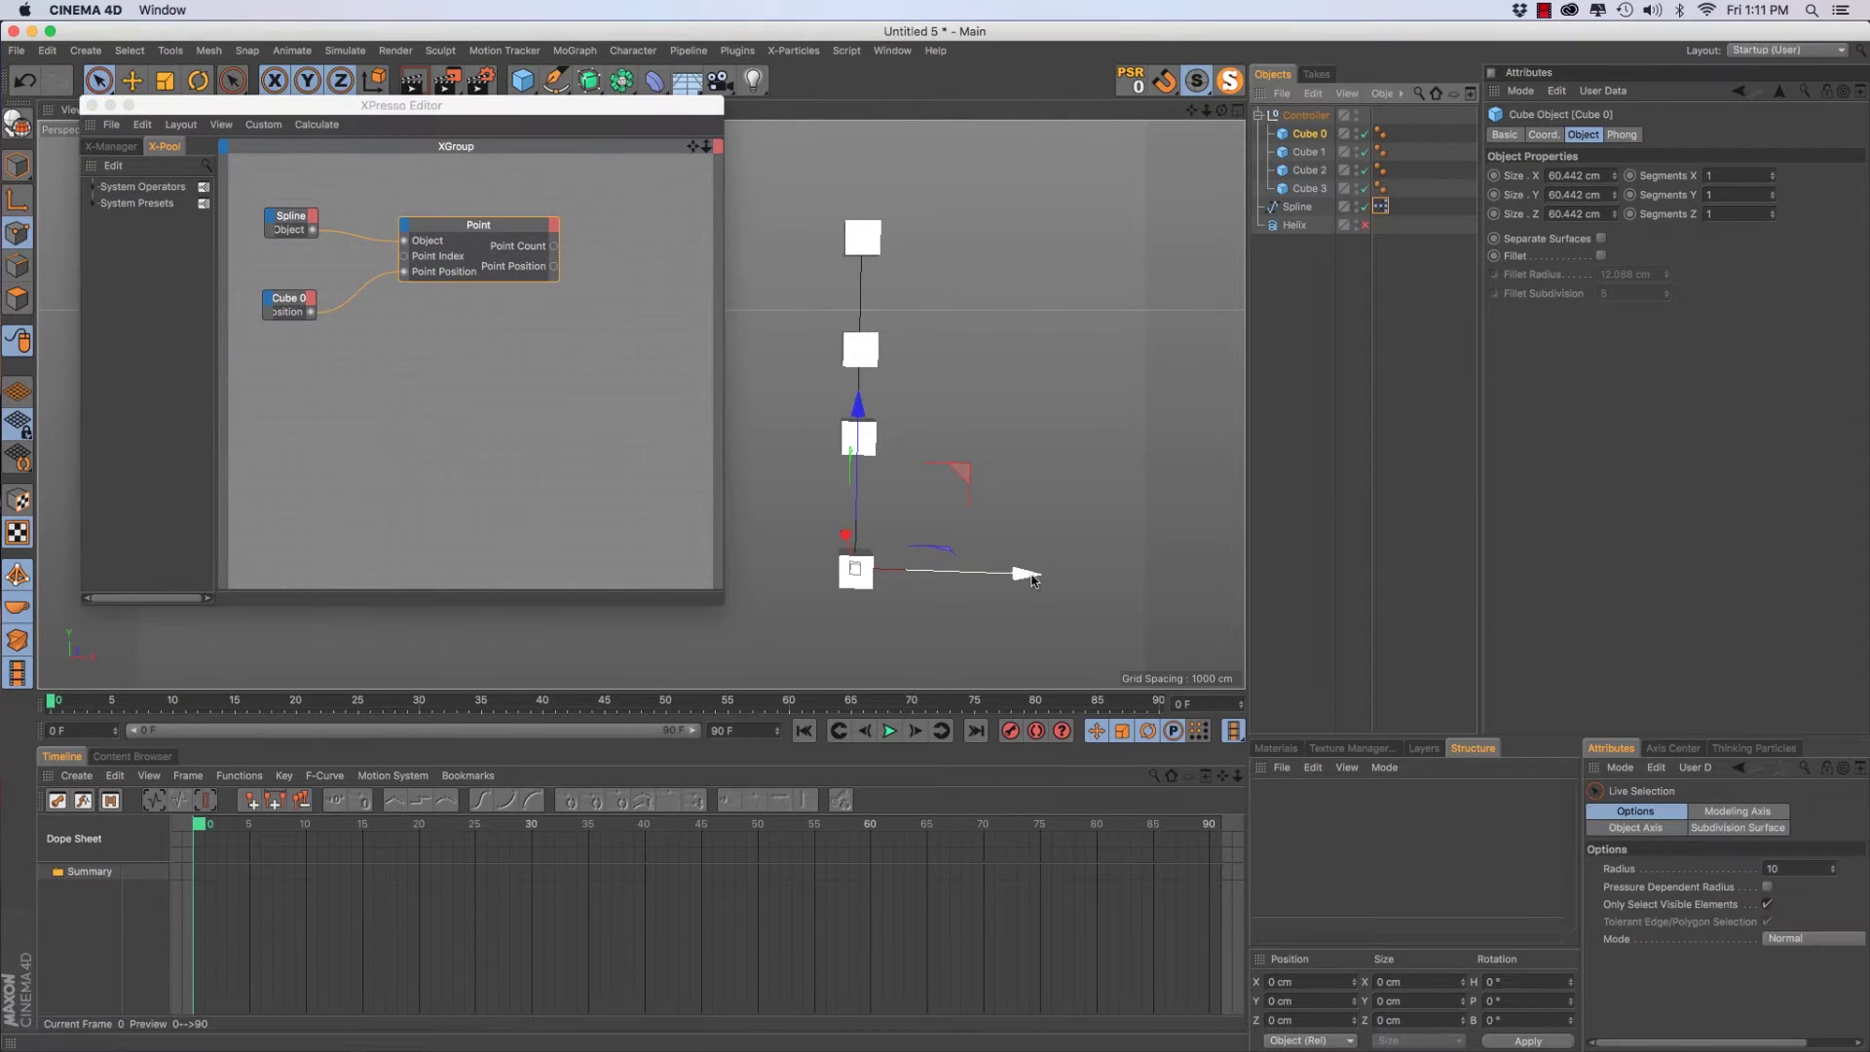
mouse_move(1025, 573)
left_mouse_down()
mouse_move(1127, 575)
mouse_move(1003, 570)
left_mouse_up()
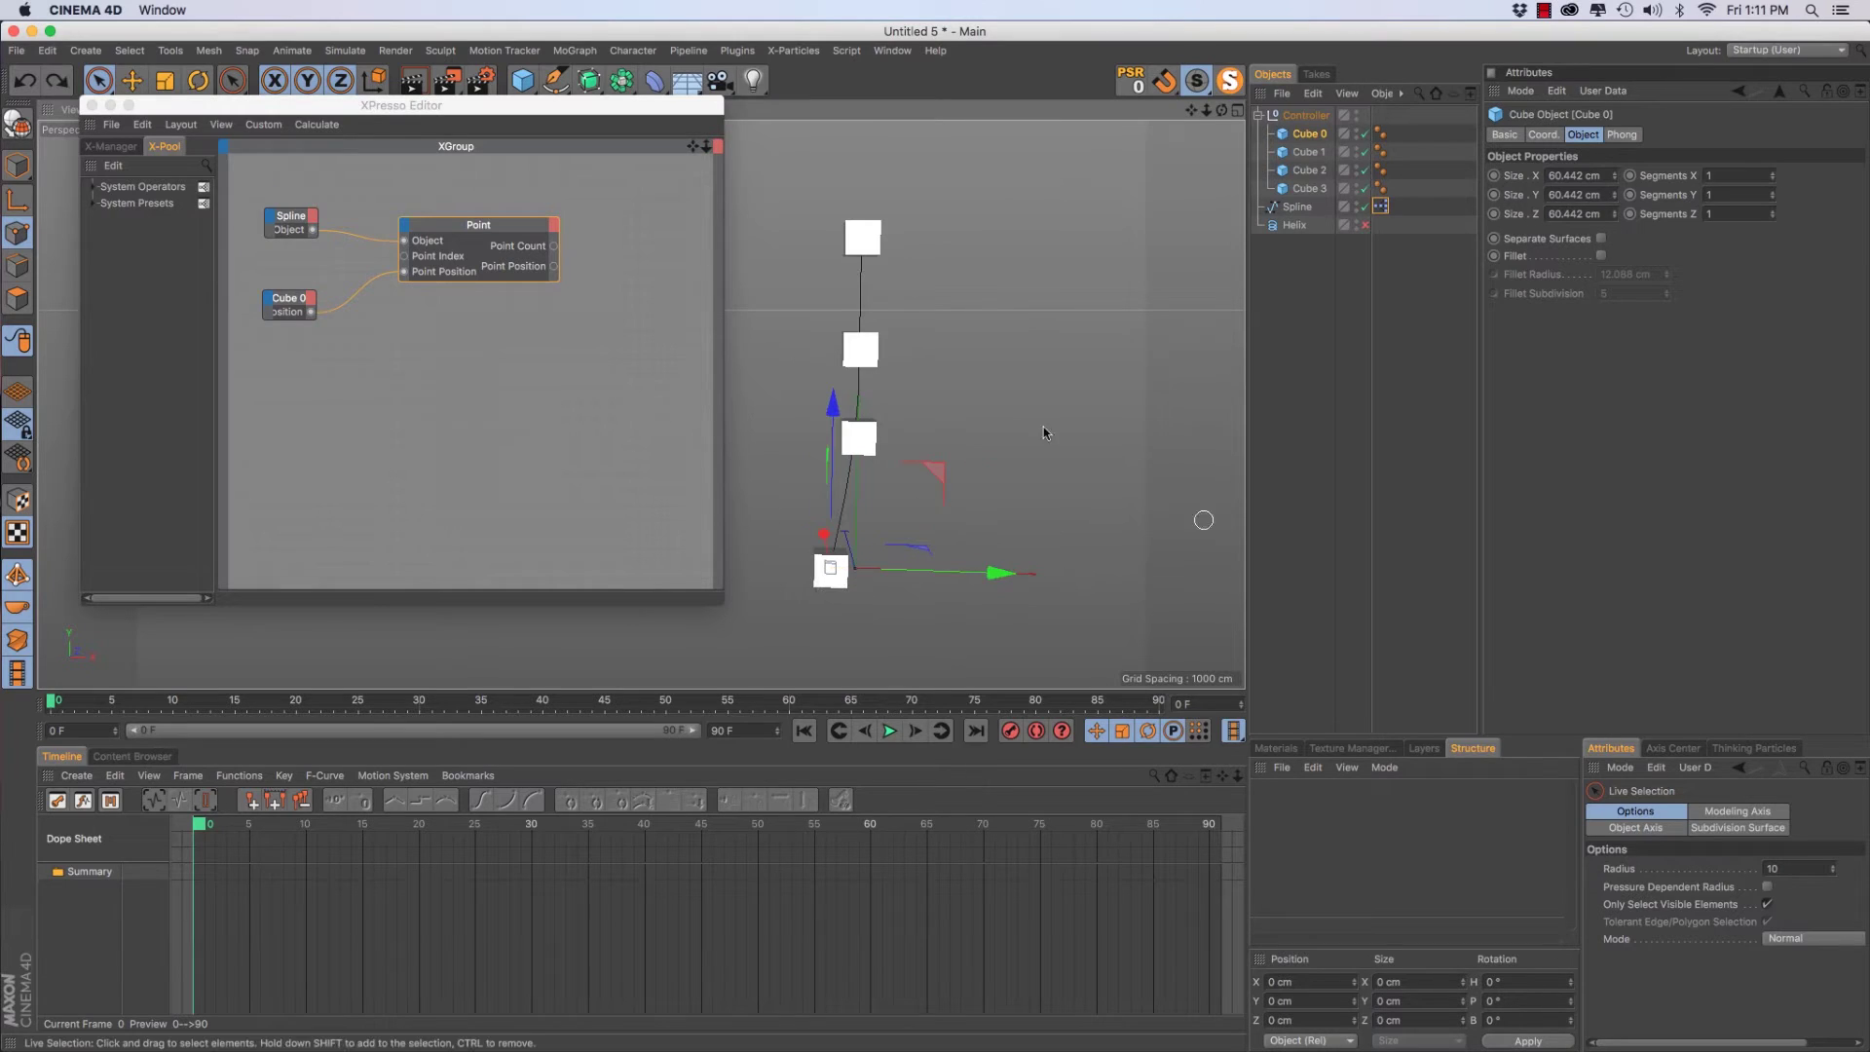
Duplicate the linked Spline, Cube 0 and Point nodes below the originals and delete the copied Cube 0 node
left_click_drag(268, 189, 628, 378)
left_click_drag(481, 250, 474, 403, "ctrl")
left_click(269, 477)
key("Delete")
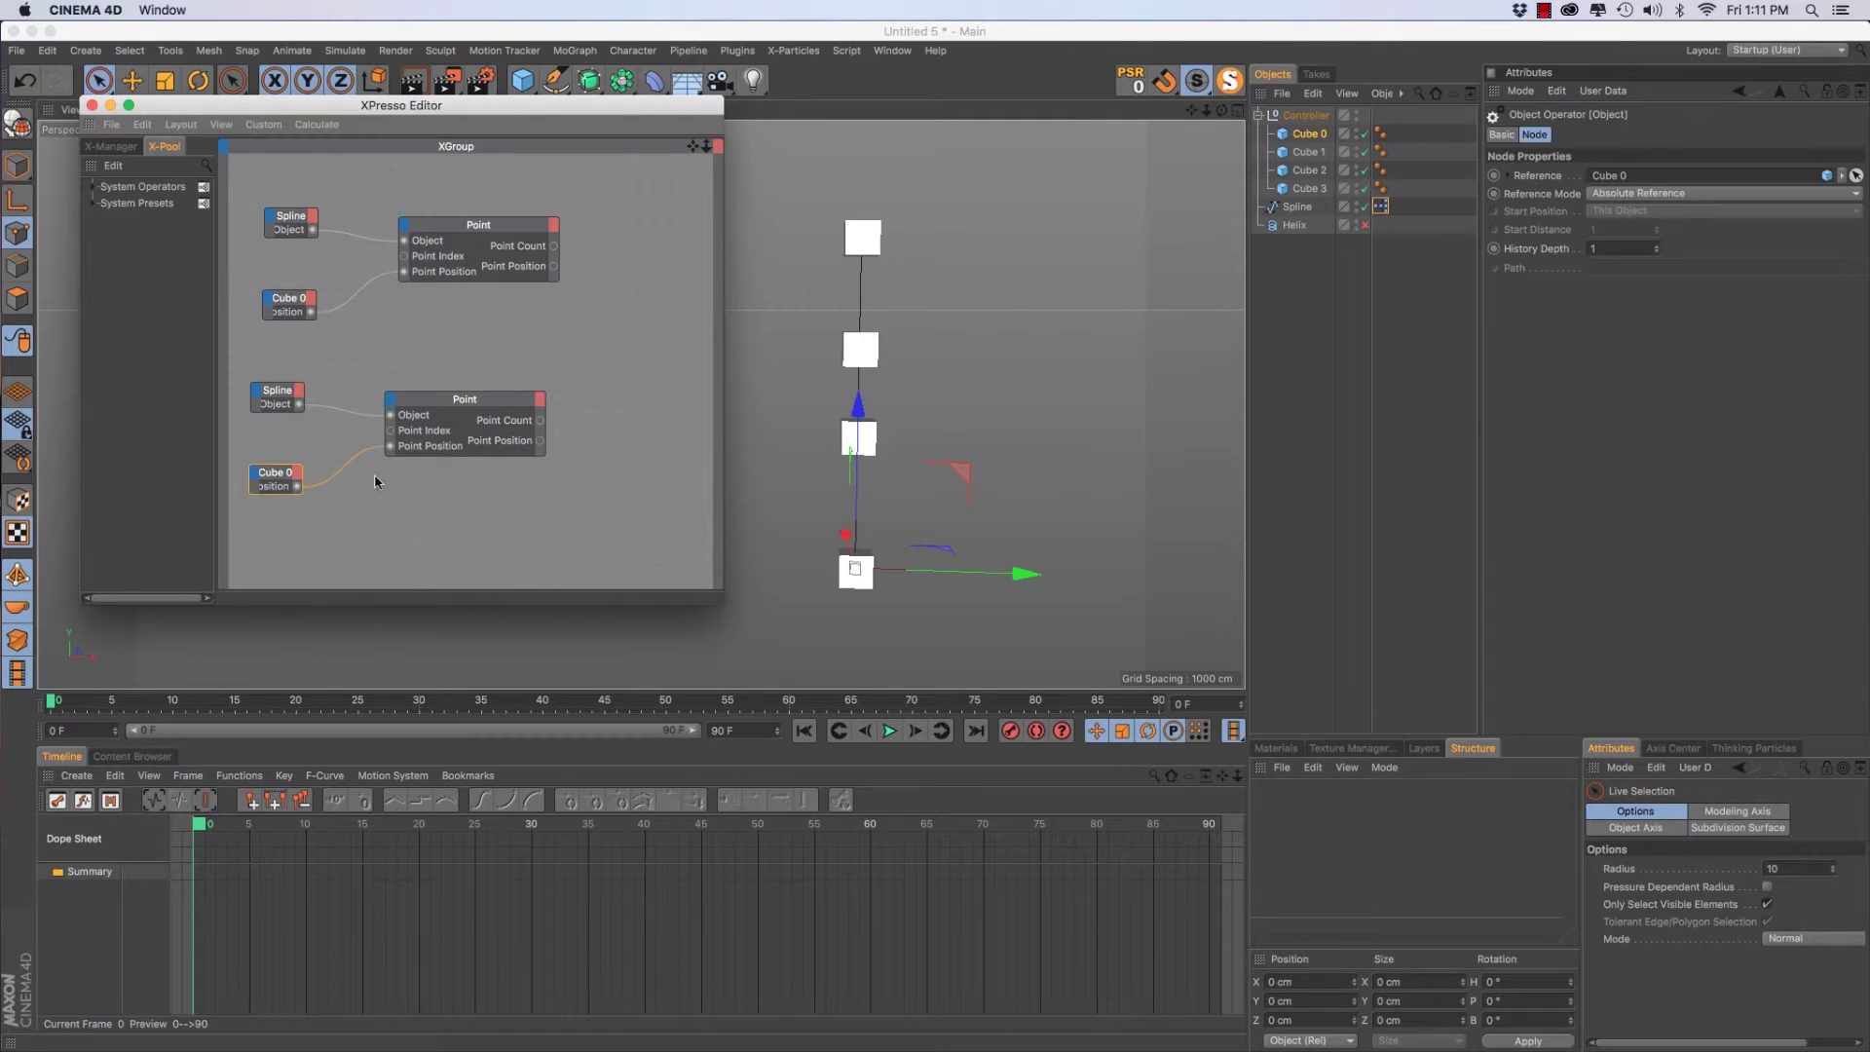
Add Cube 1 to the graph with its Global Position feeding the copied Point node's Point Position, using Point Index 1
left_click(1308, 152)
left_click_drag(244, 476, 296, 479)
mouse_move(356, 503)
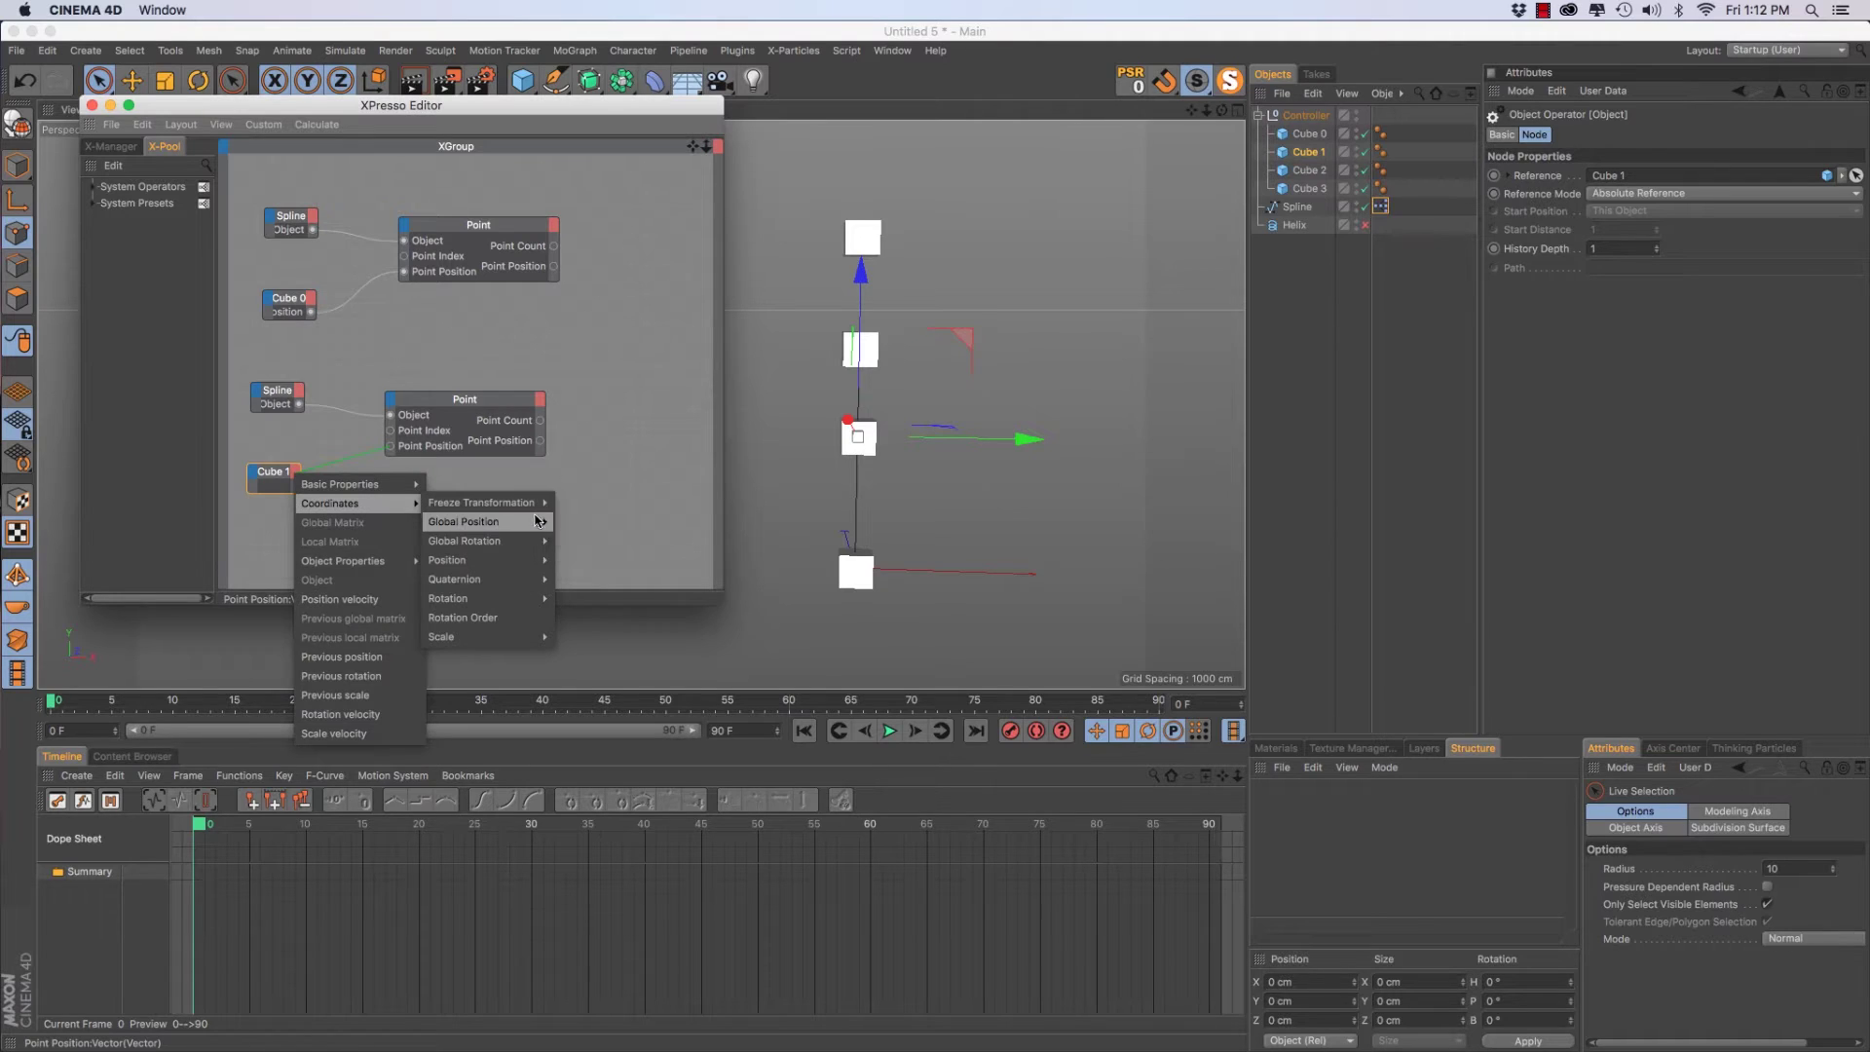
mouse_move(482, 522)
left_click(594, 521)
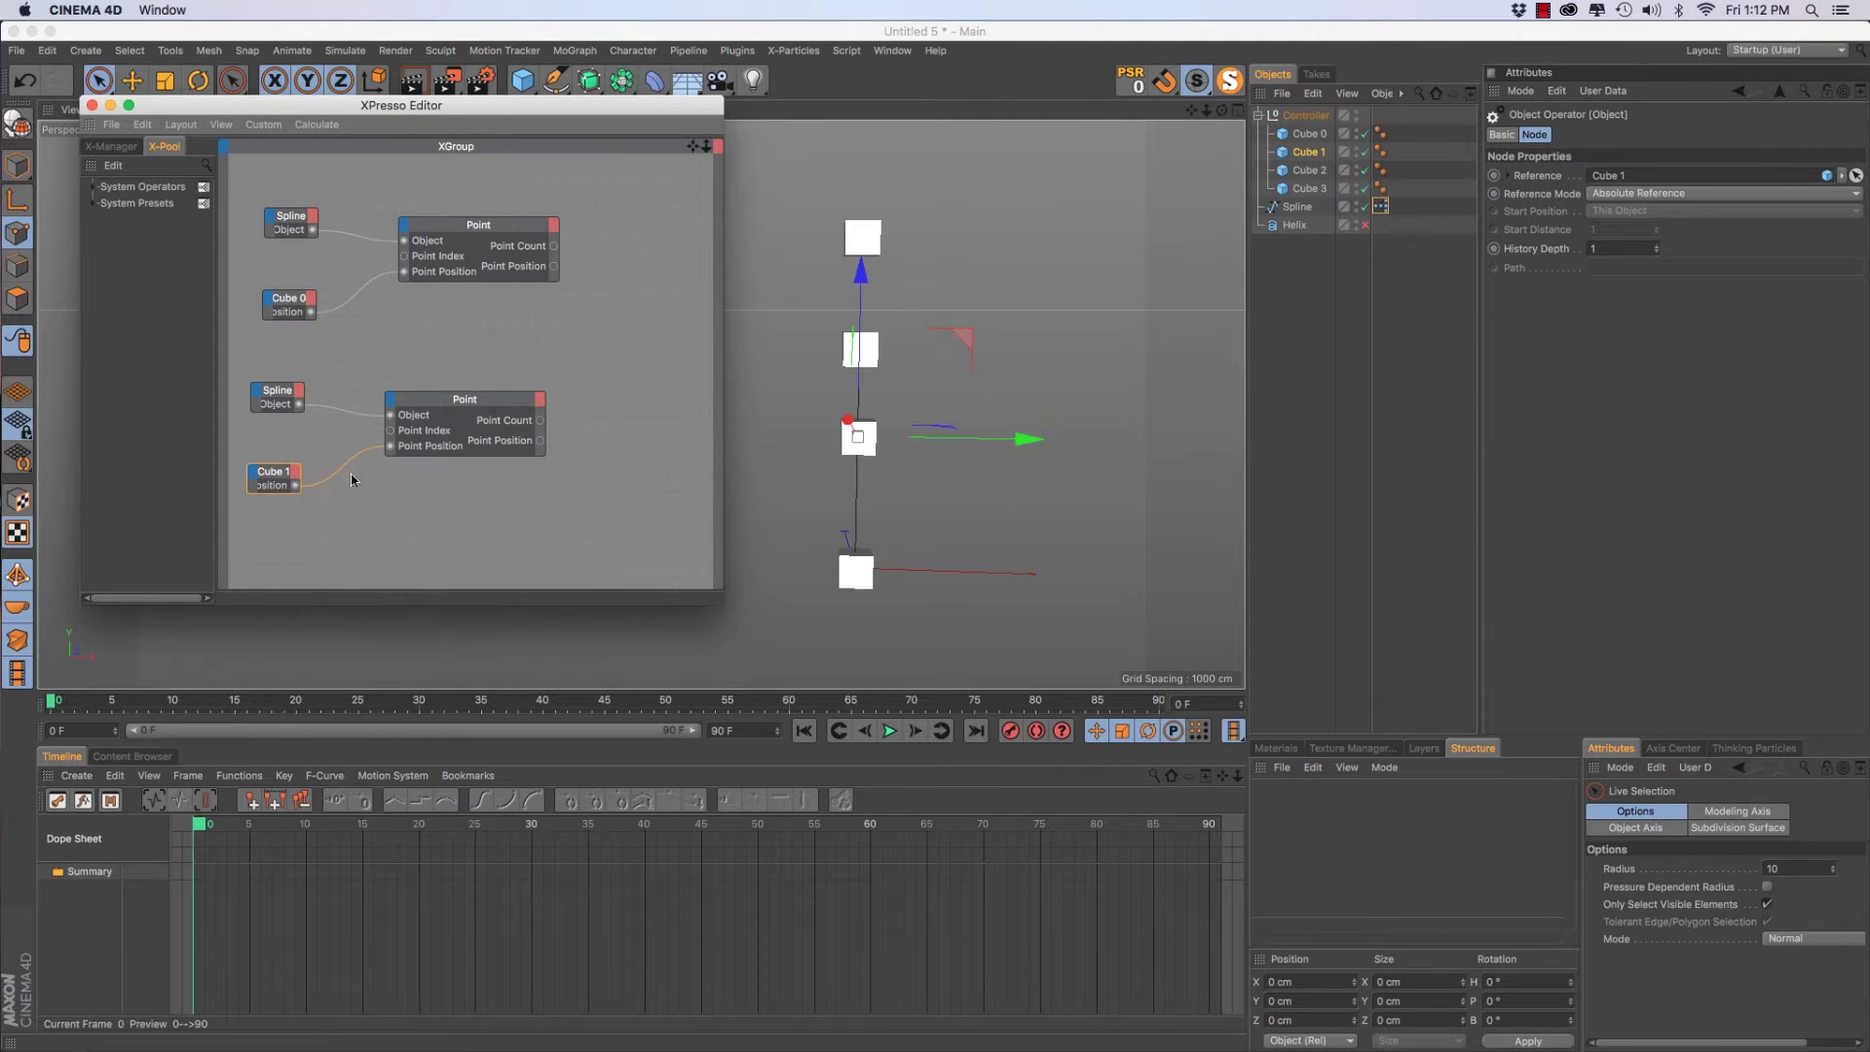
left_click(479, 420)
left_click(1577, 230)
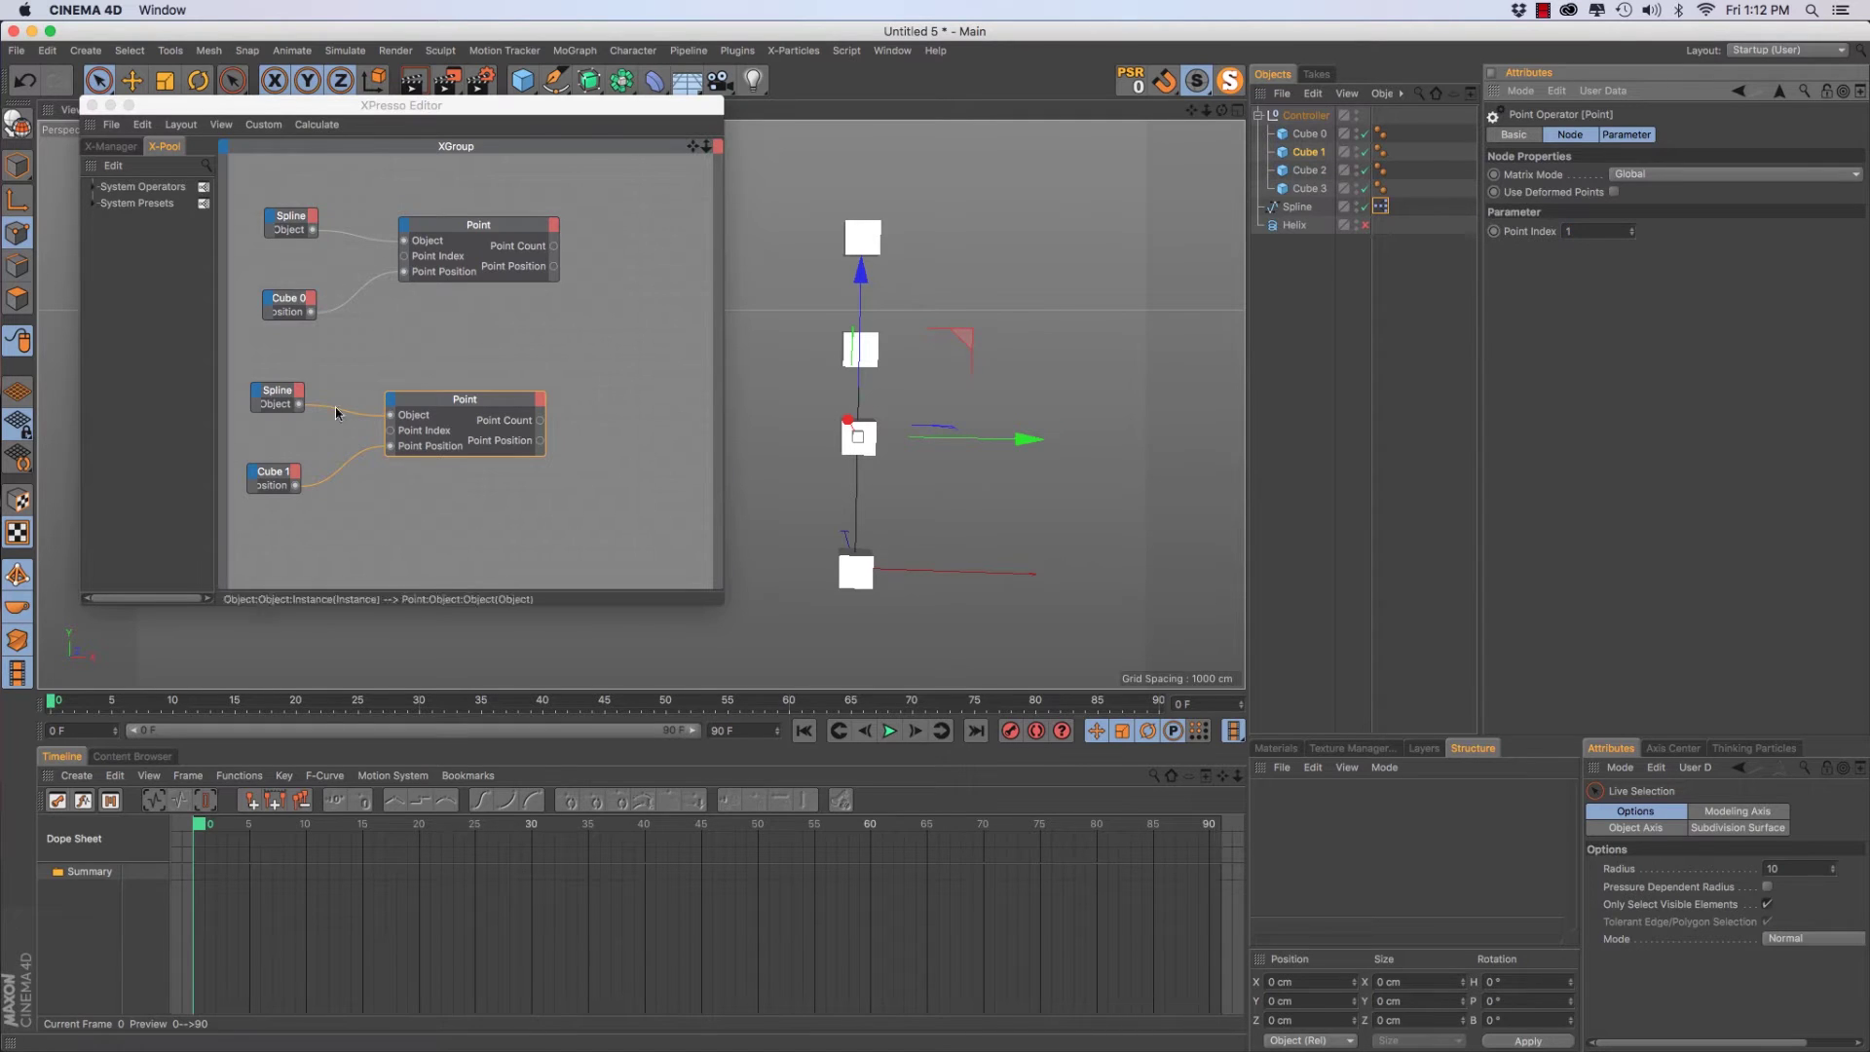
Duplicate the Spline, Cube 1 and Point node set further down the graph and delete the copied Cube 1 node
left_click(545, 354)
middle_click_drag(529, 341, 585, 288)
left_click_drag(282, 299, 658, 507)
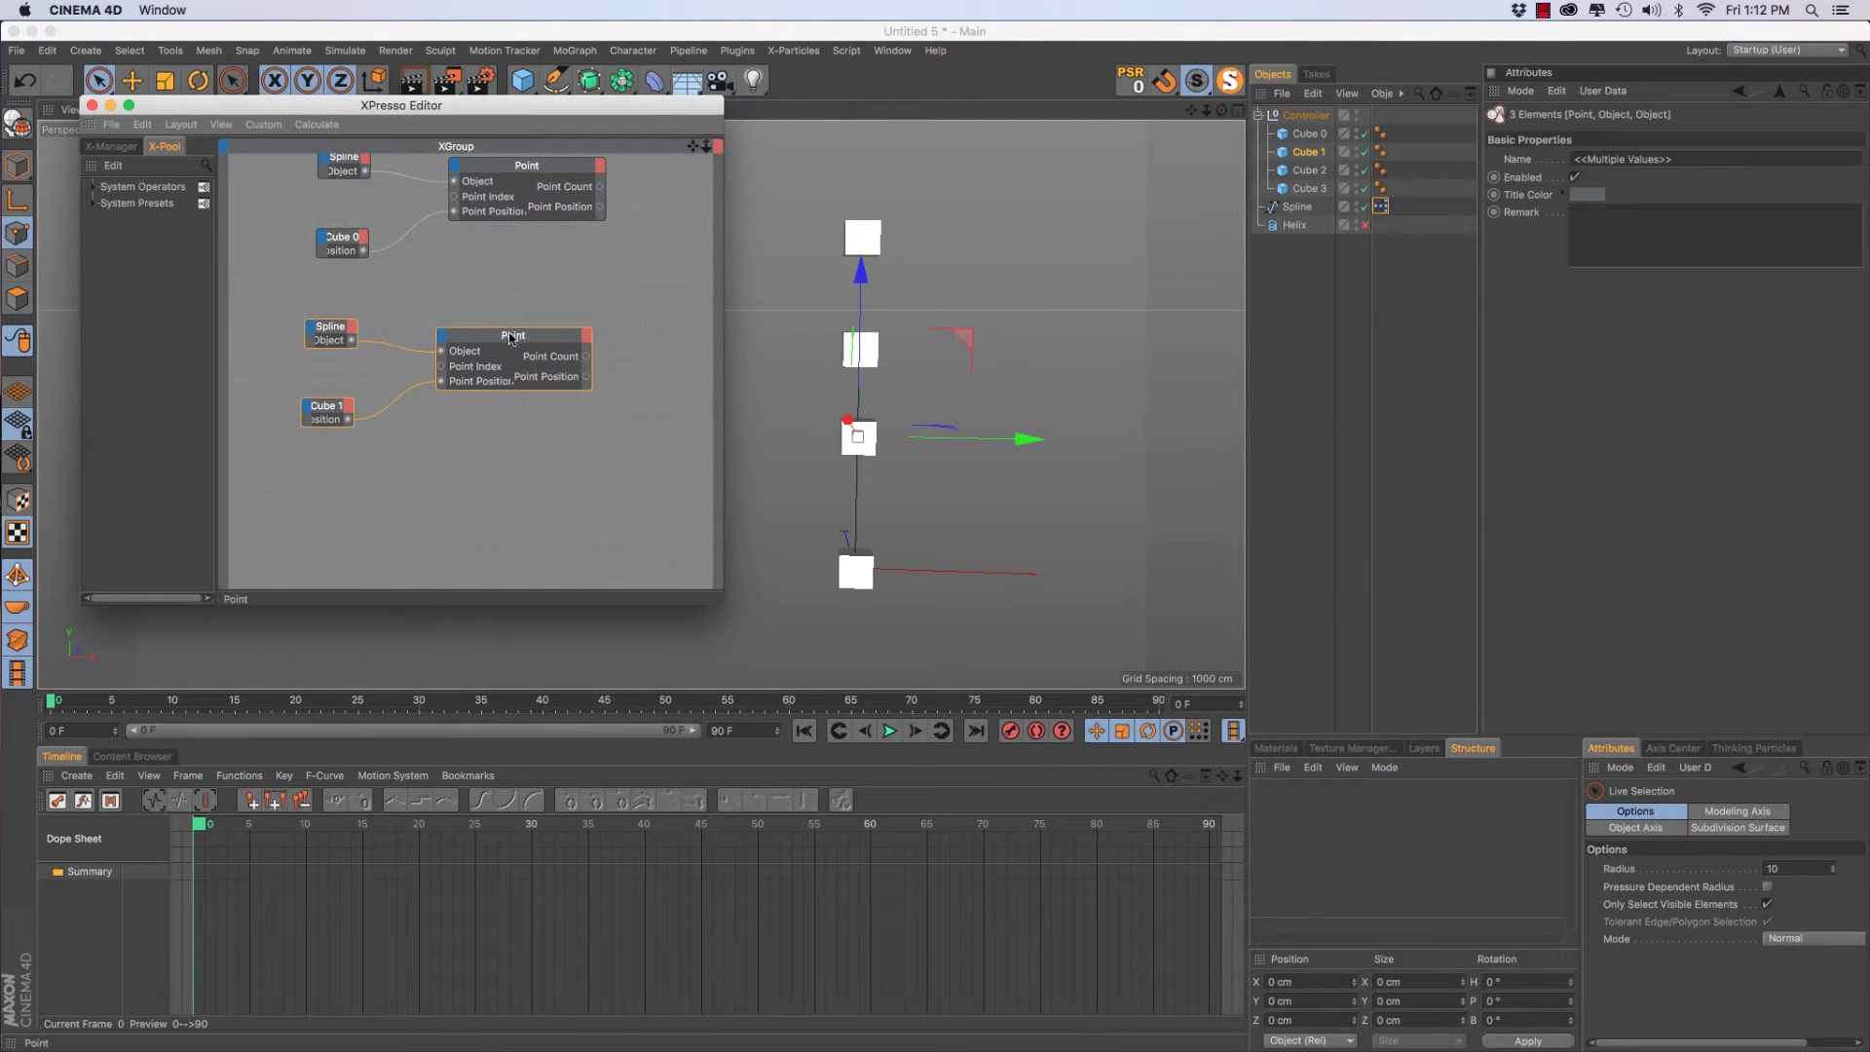
left_click_drag(500, 343, 499, 487, "ctrl")
scroll(532, 465, "down", 4)
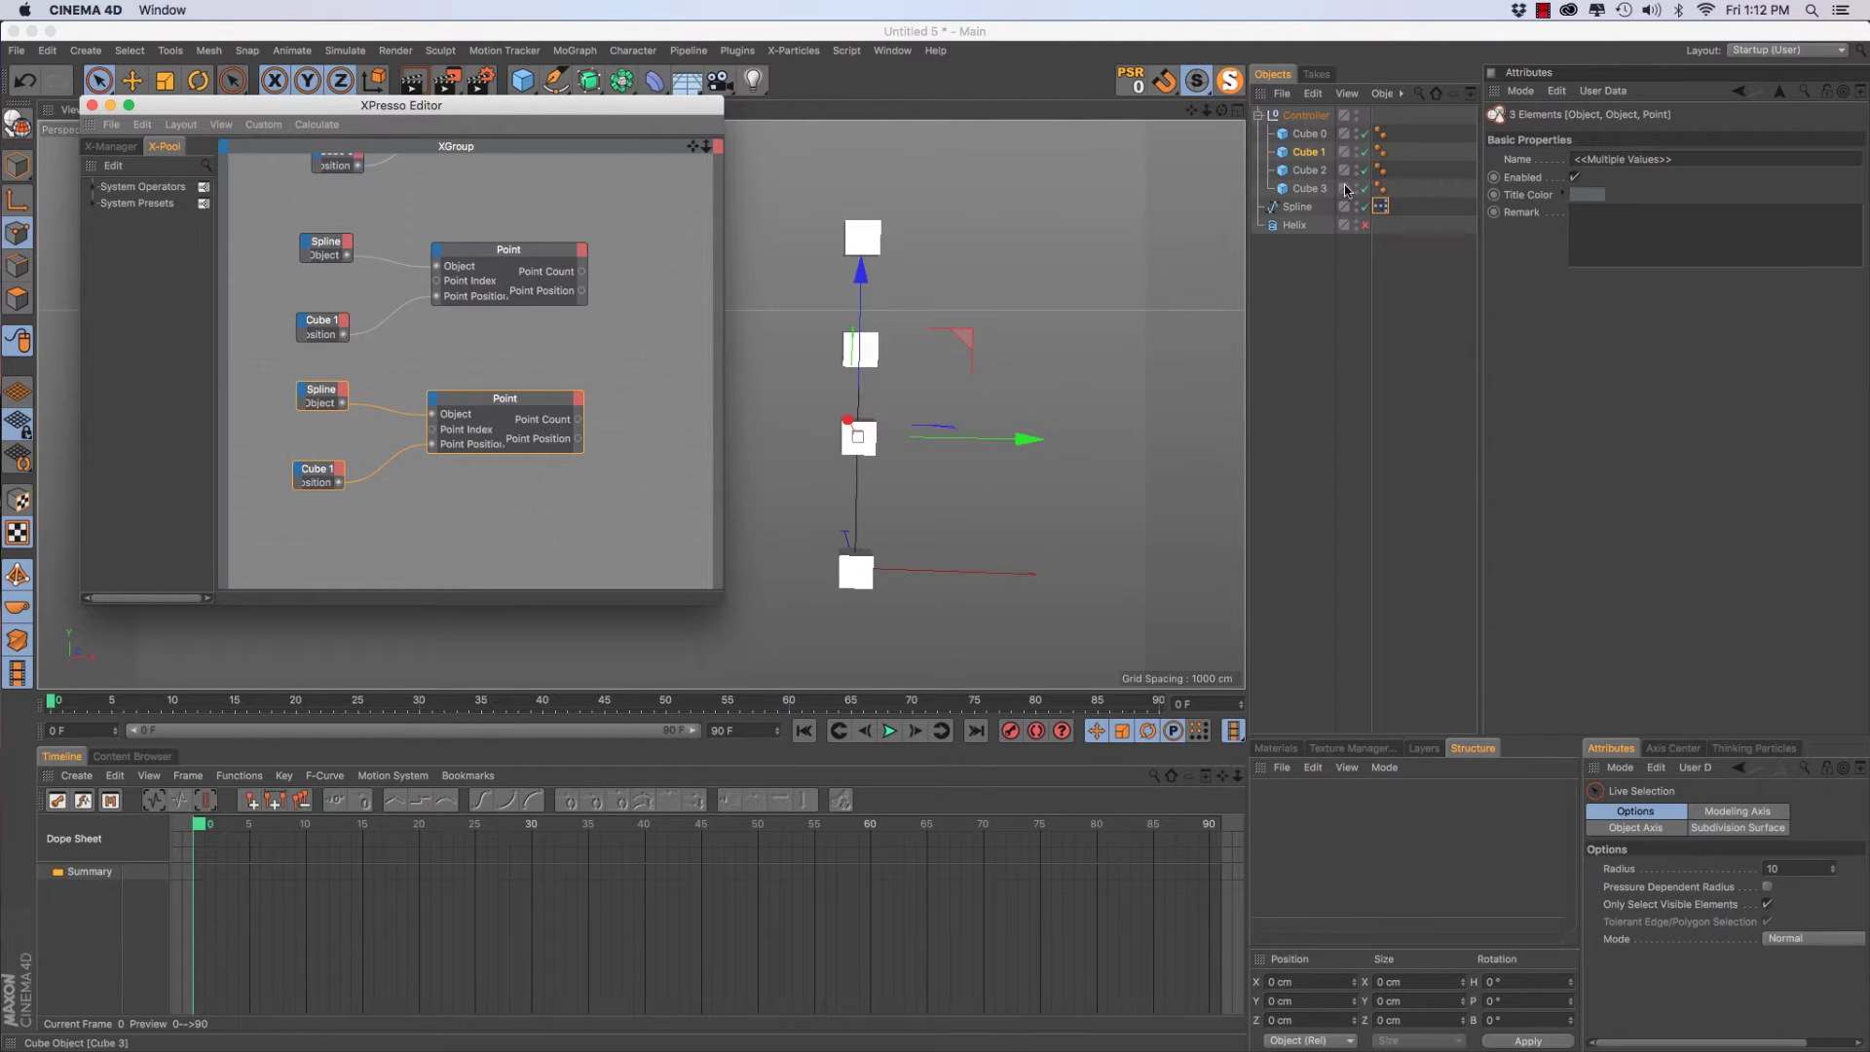
left_click(472, 534)
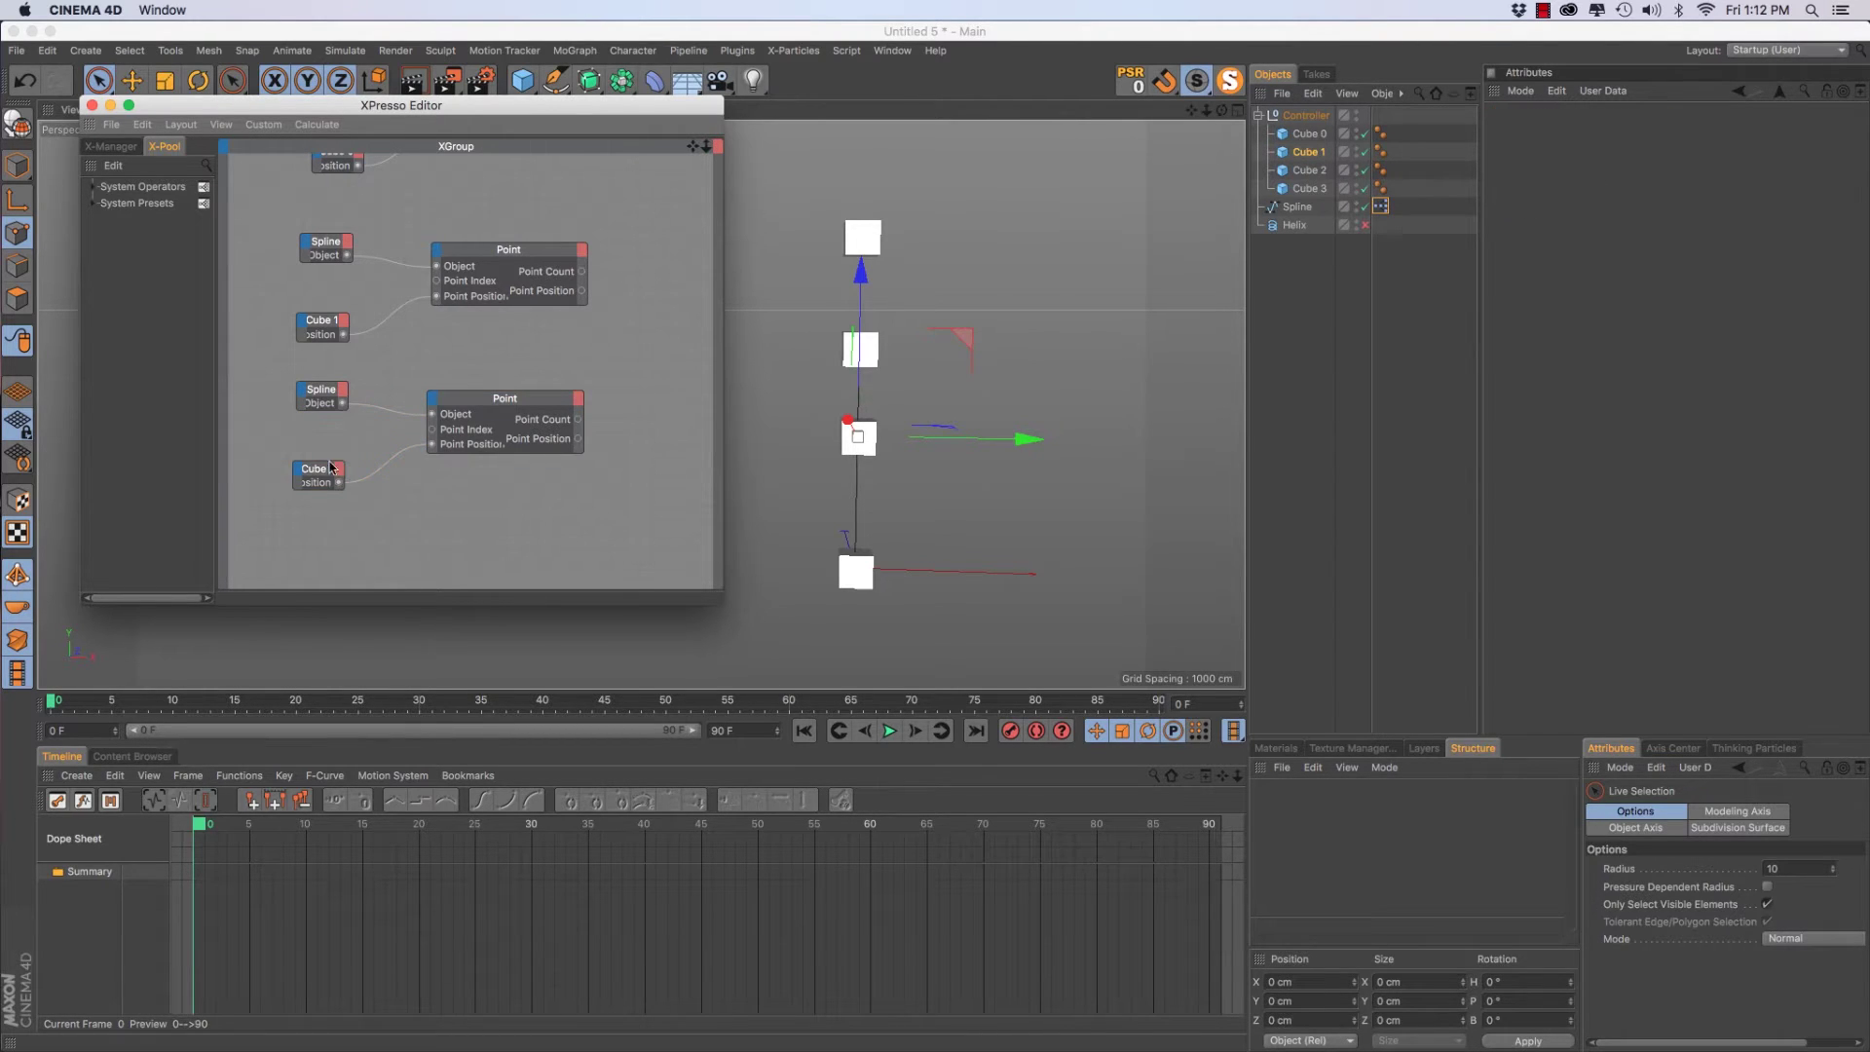
left_click(312, 474)
key("Delete")
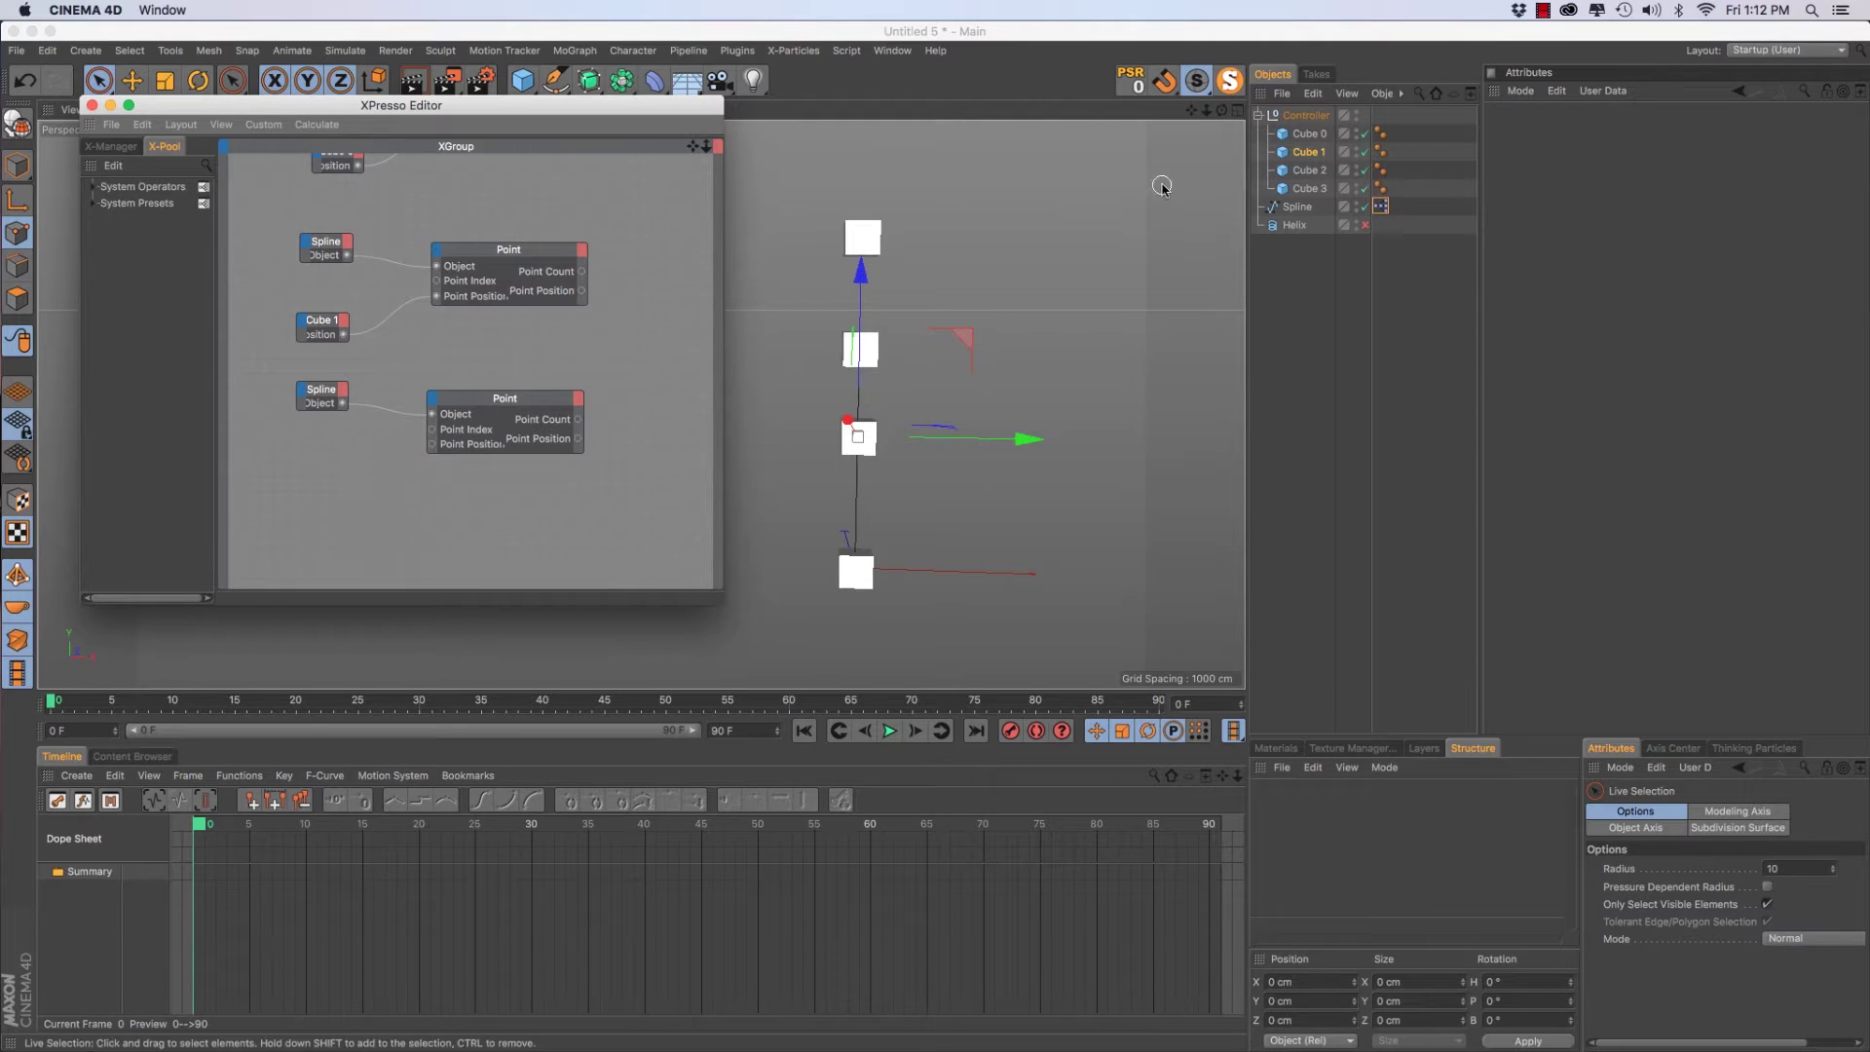
Add Cube 2 to the graph with its Global Position feeding the newest Point node's Point Position, using Point Index 2
left_click(1310, 171)
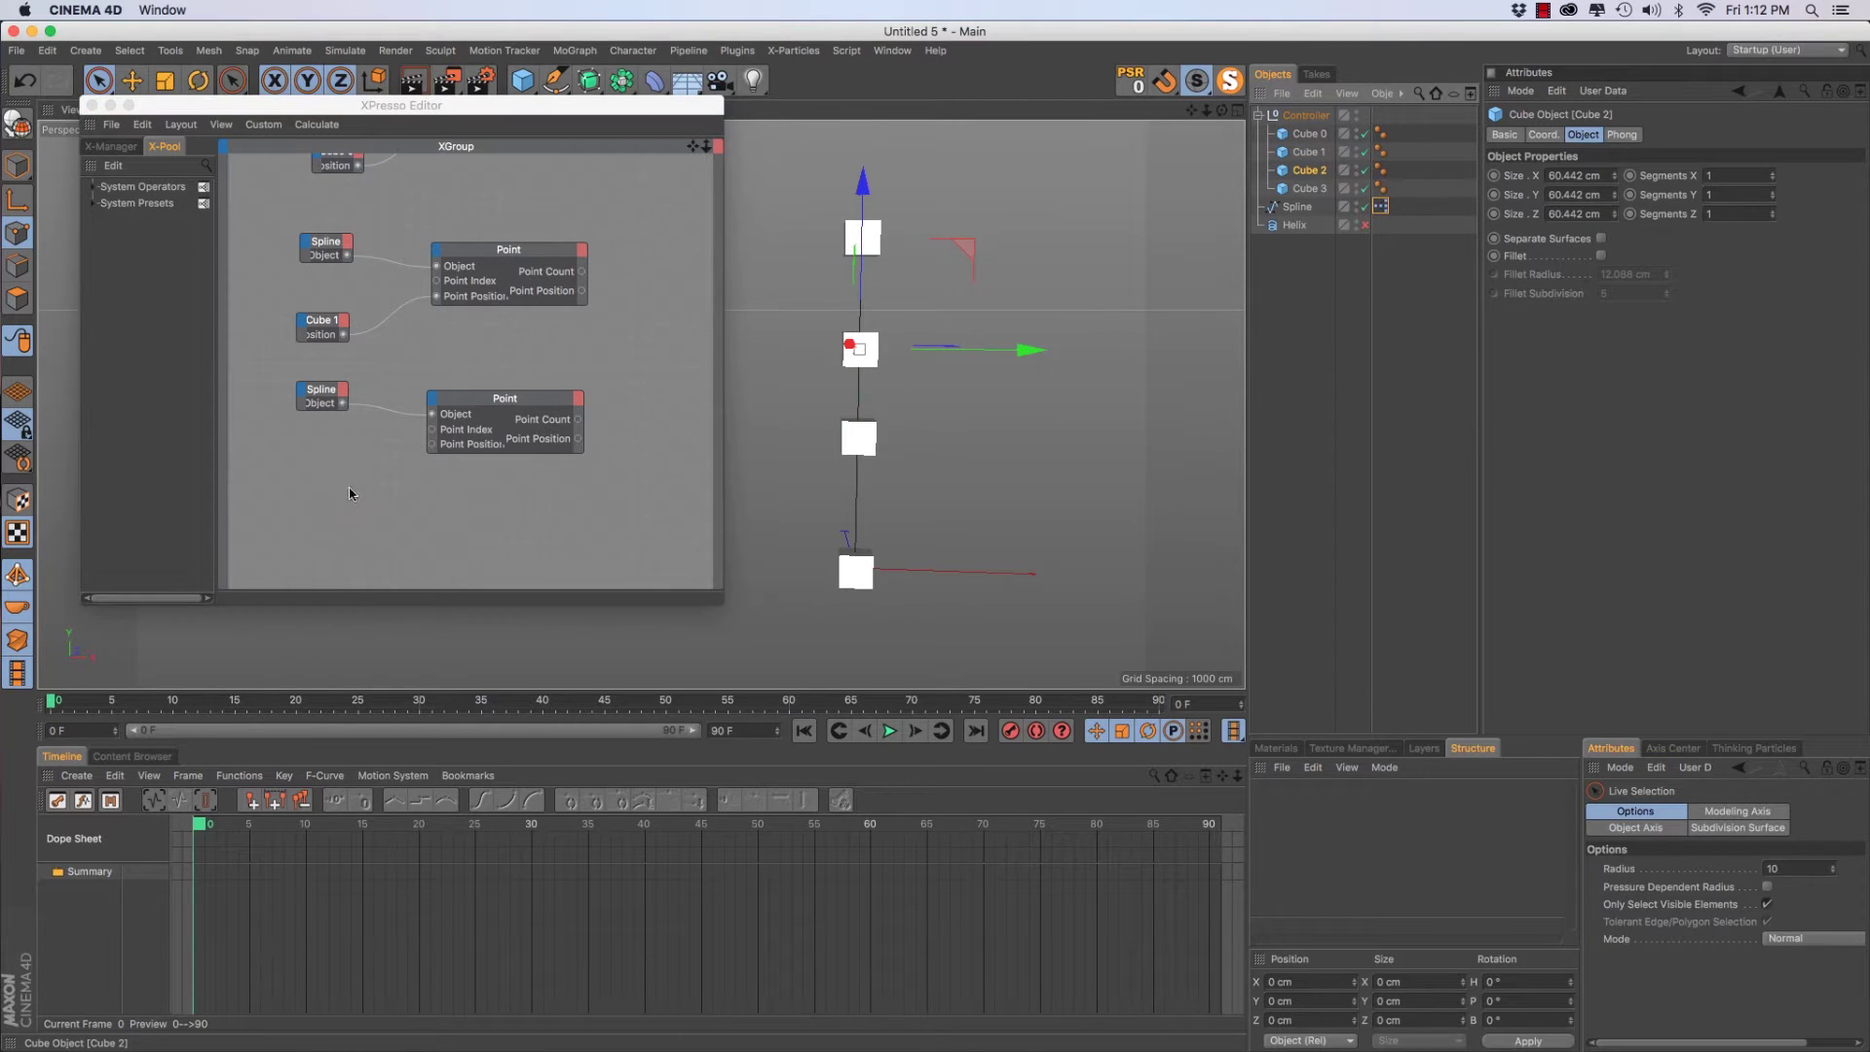
left_click_drag(350, 493, 332, 492)
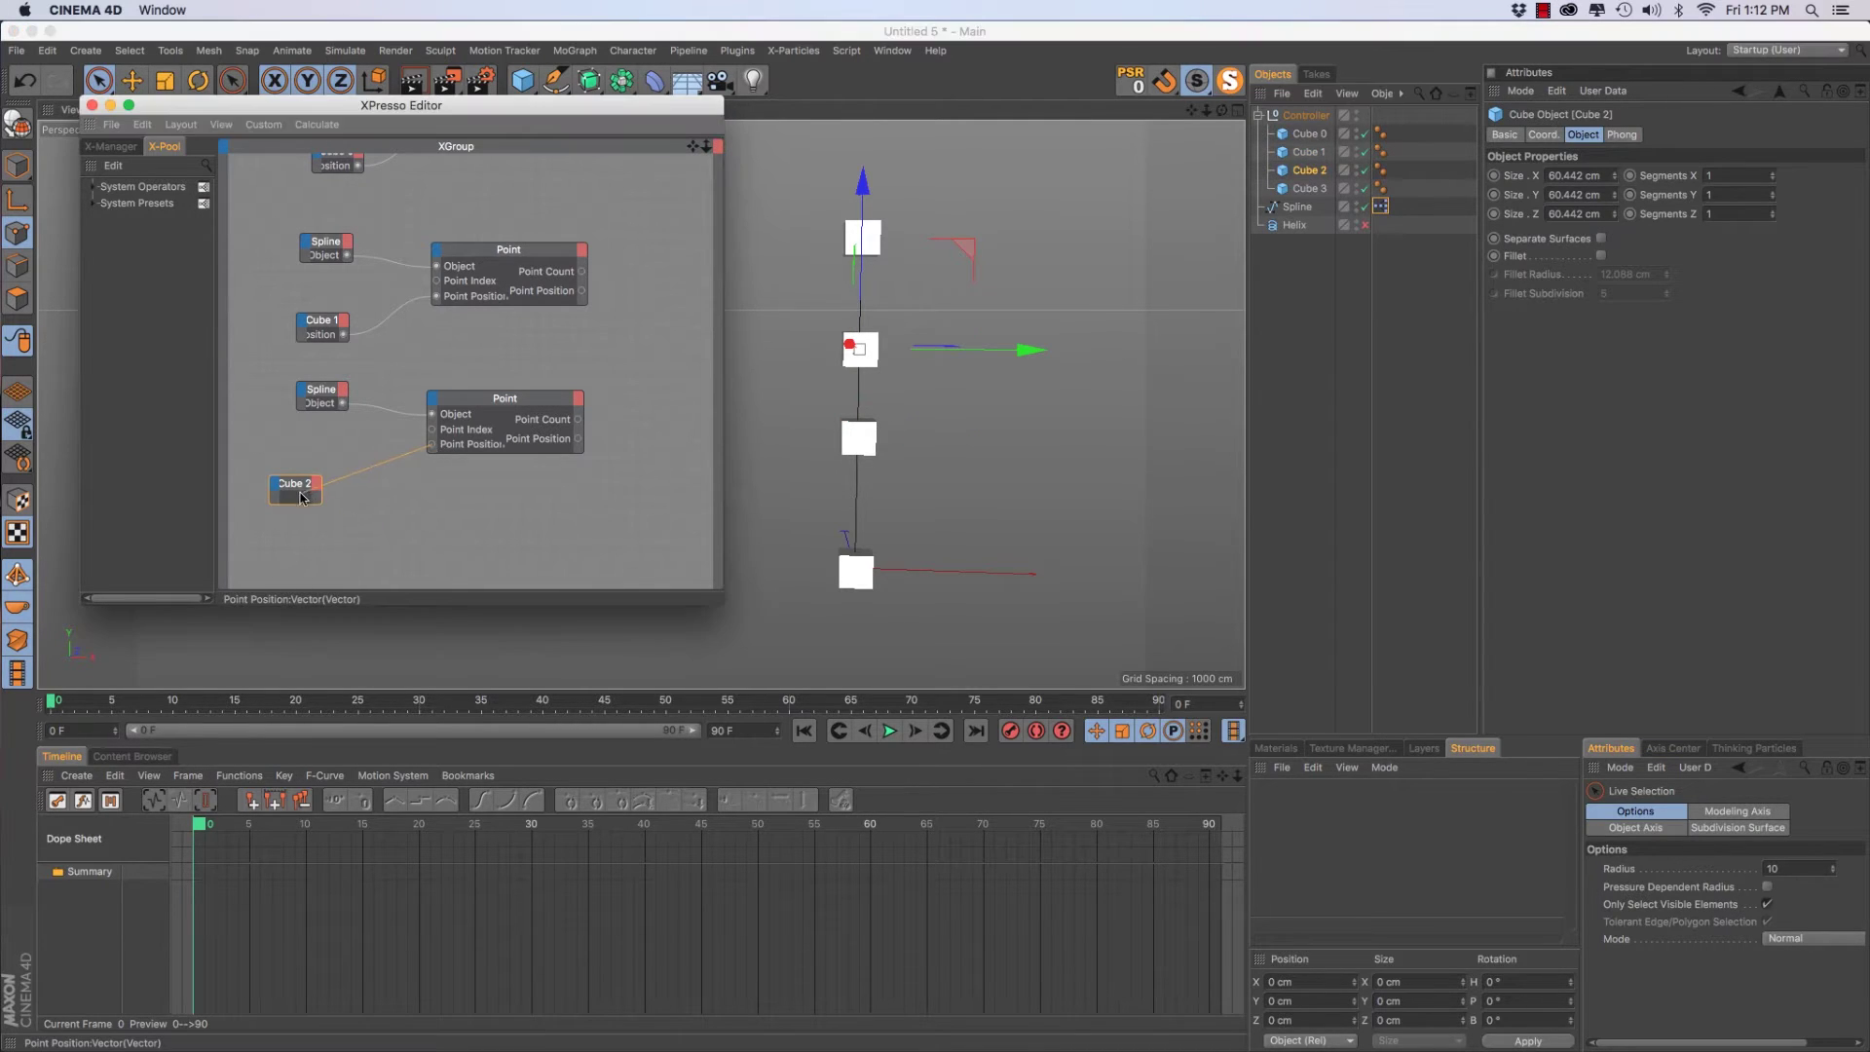
left_click(323, 487)
mouse_move(370, 512)
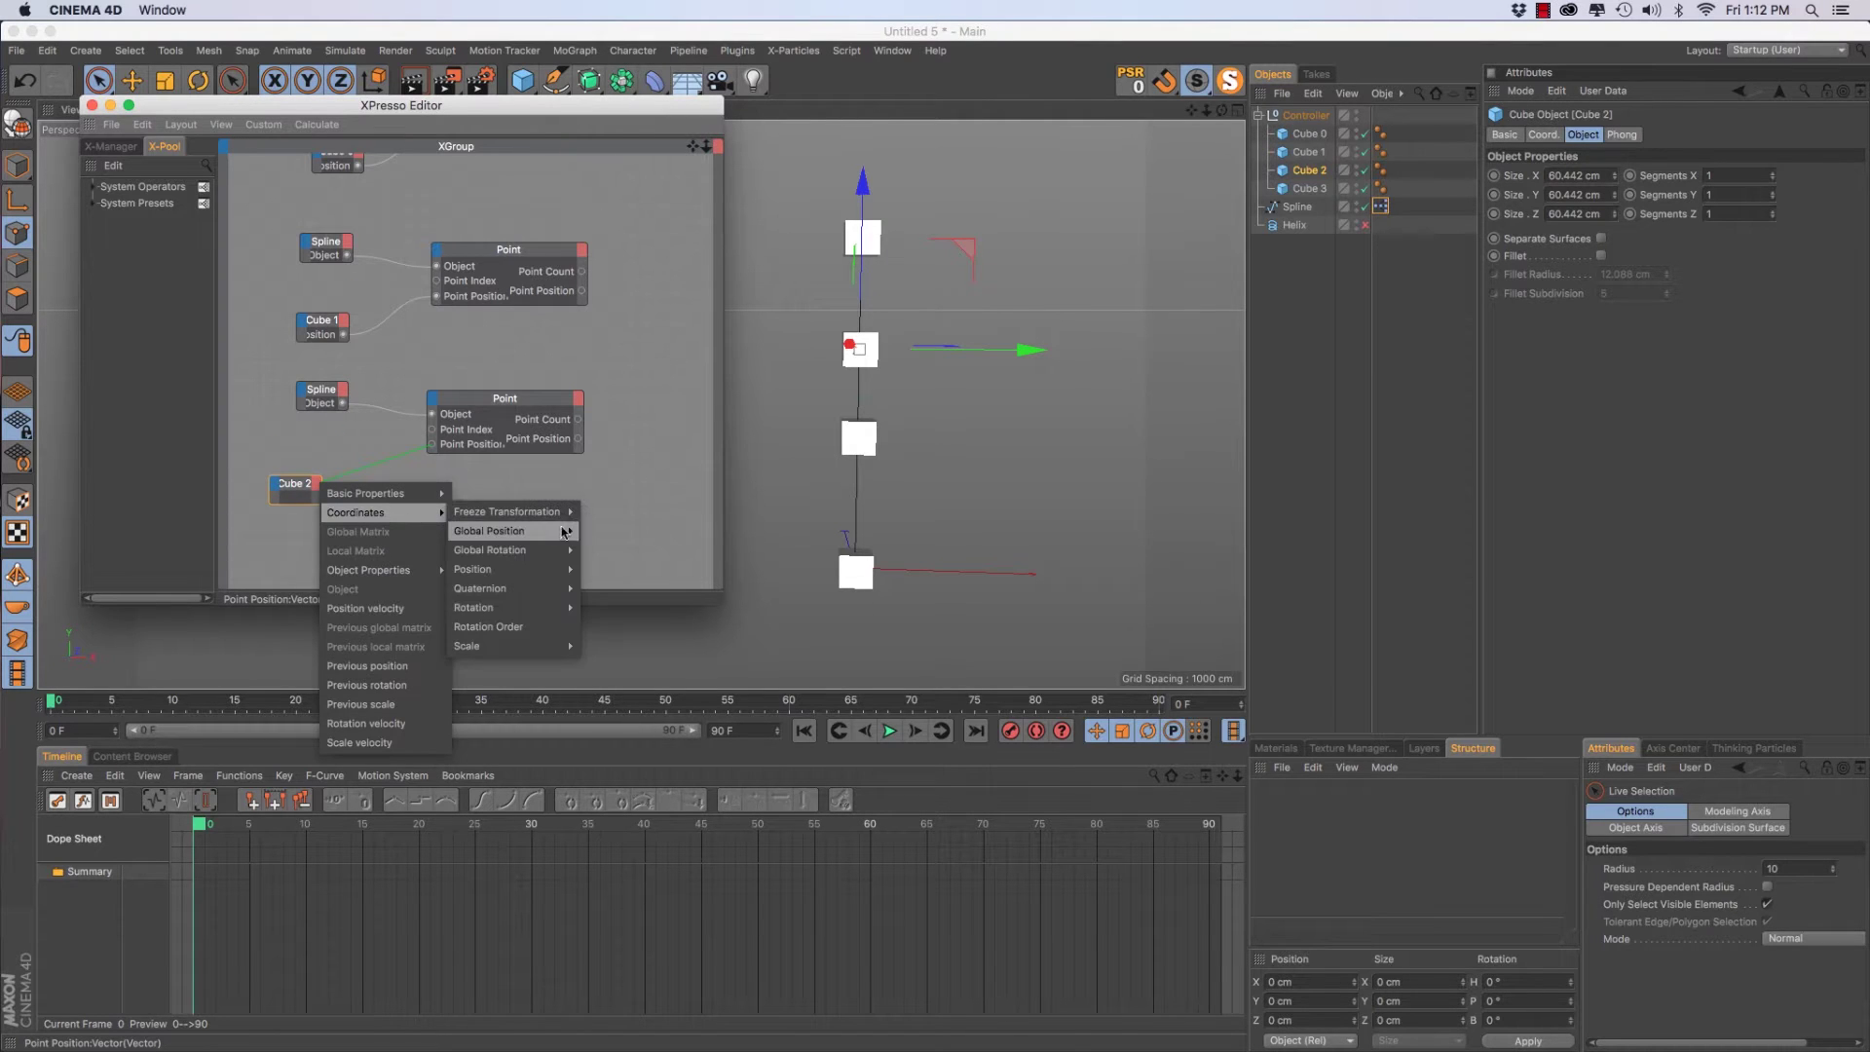
mouse_move(501, 531)
left_click(631, 529)
left_click_drag(316, 496, 431, 444)
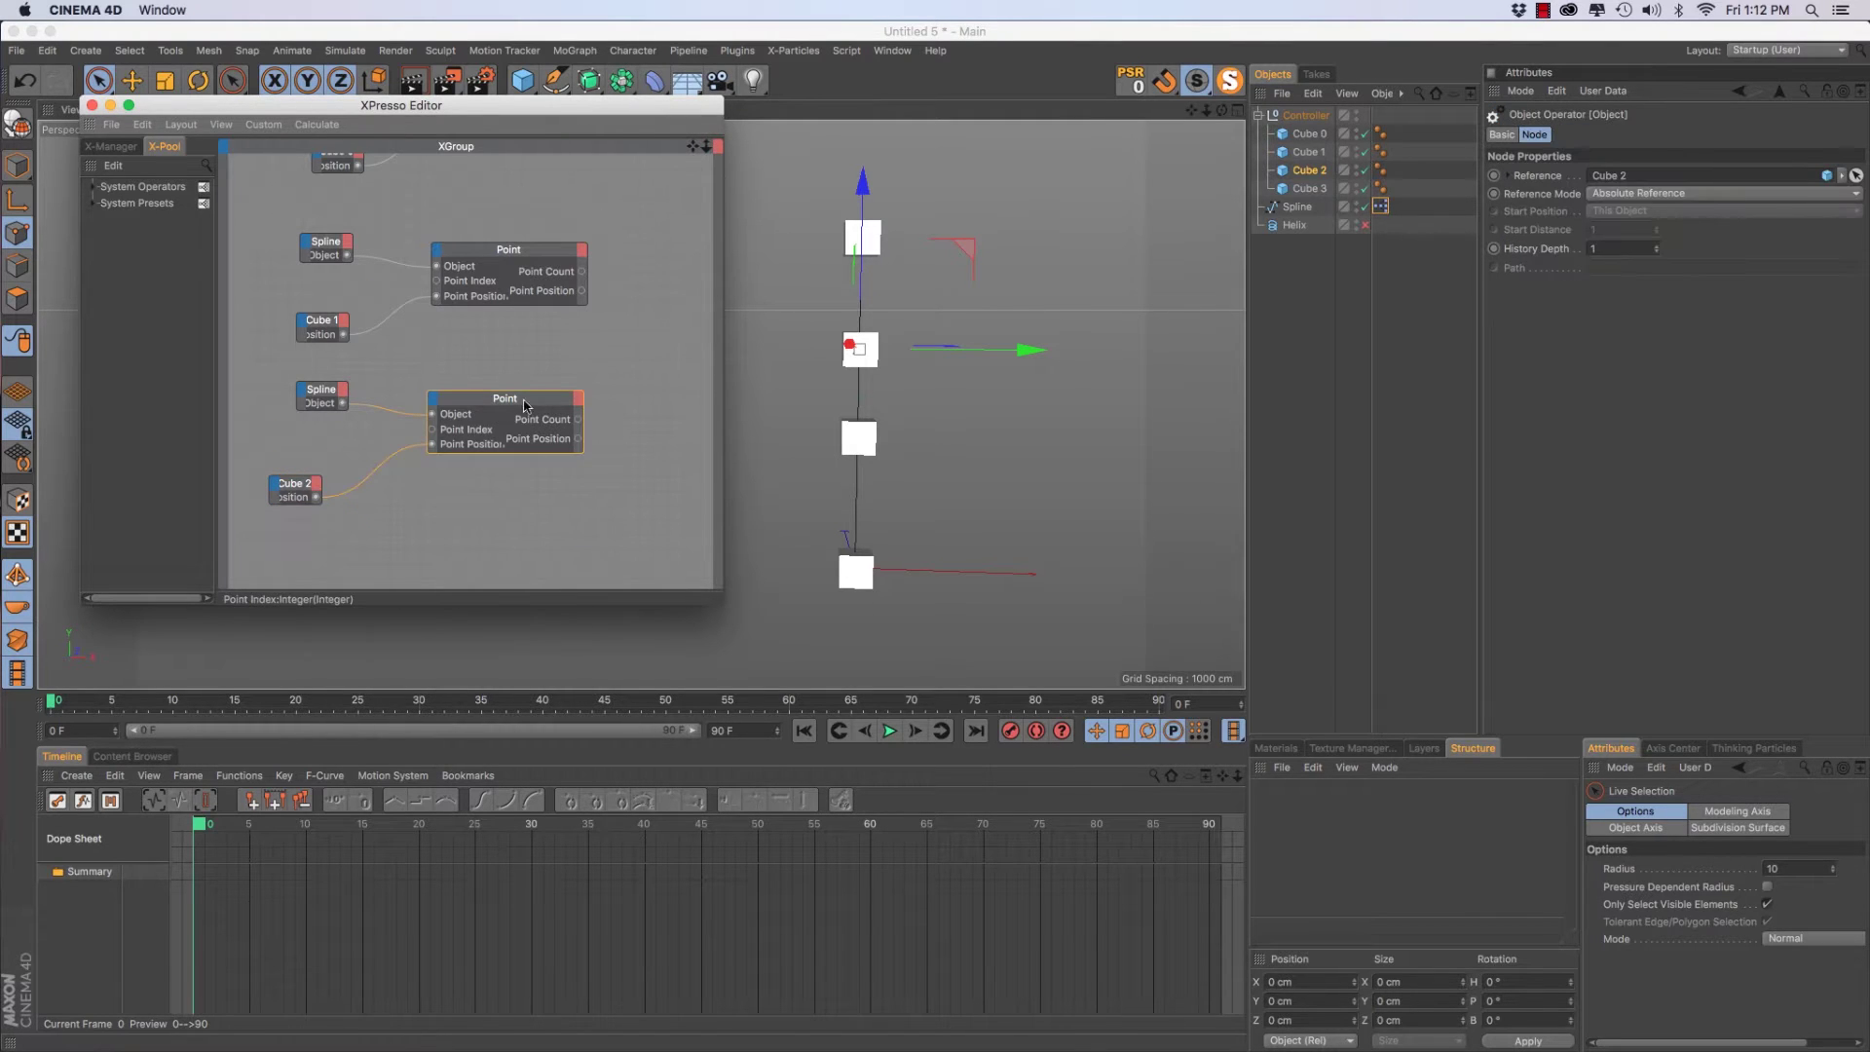
left_click(1483, 240)
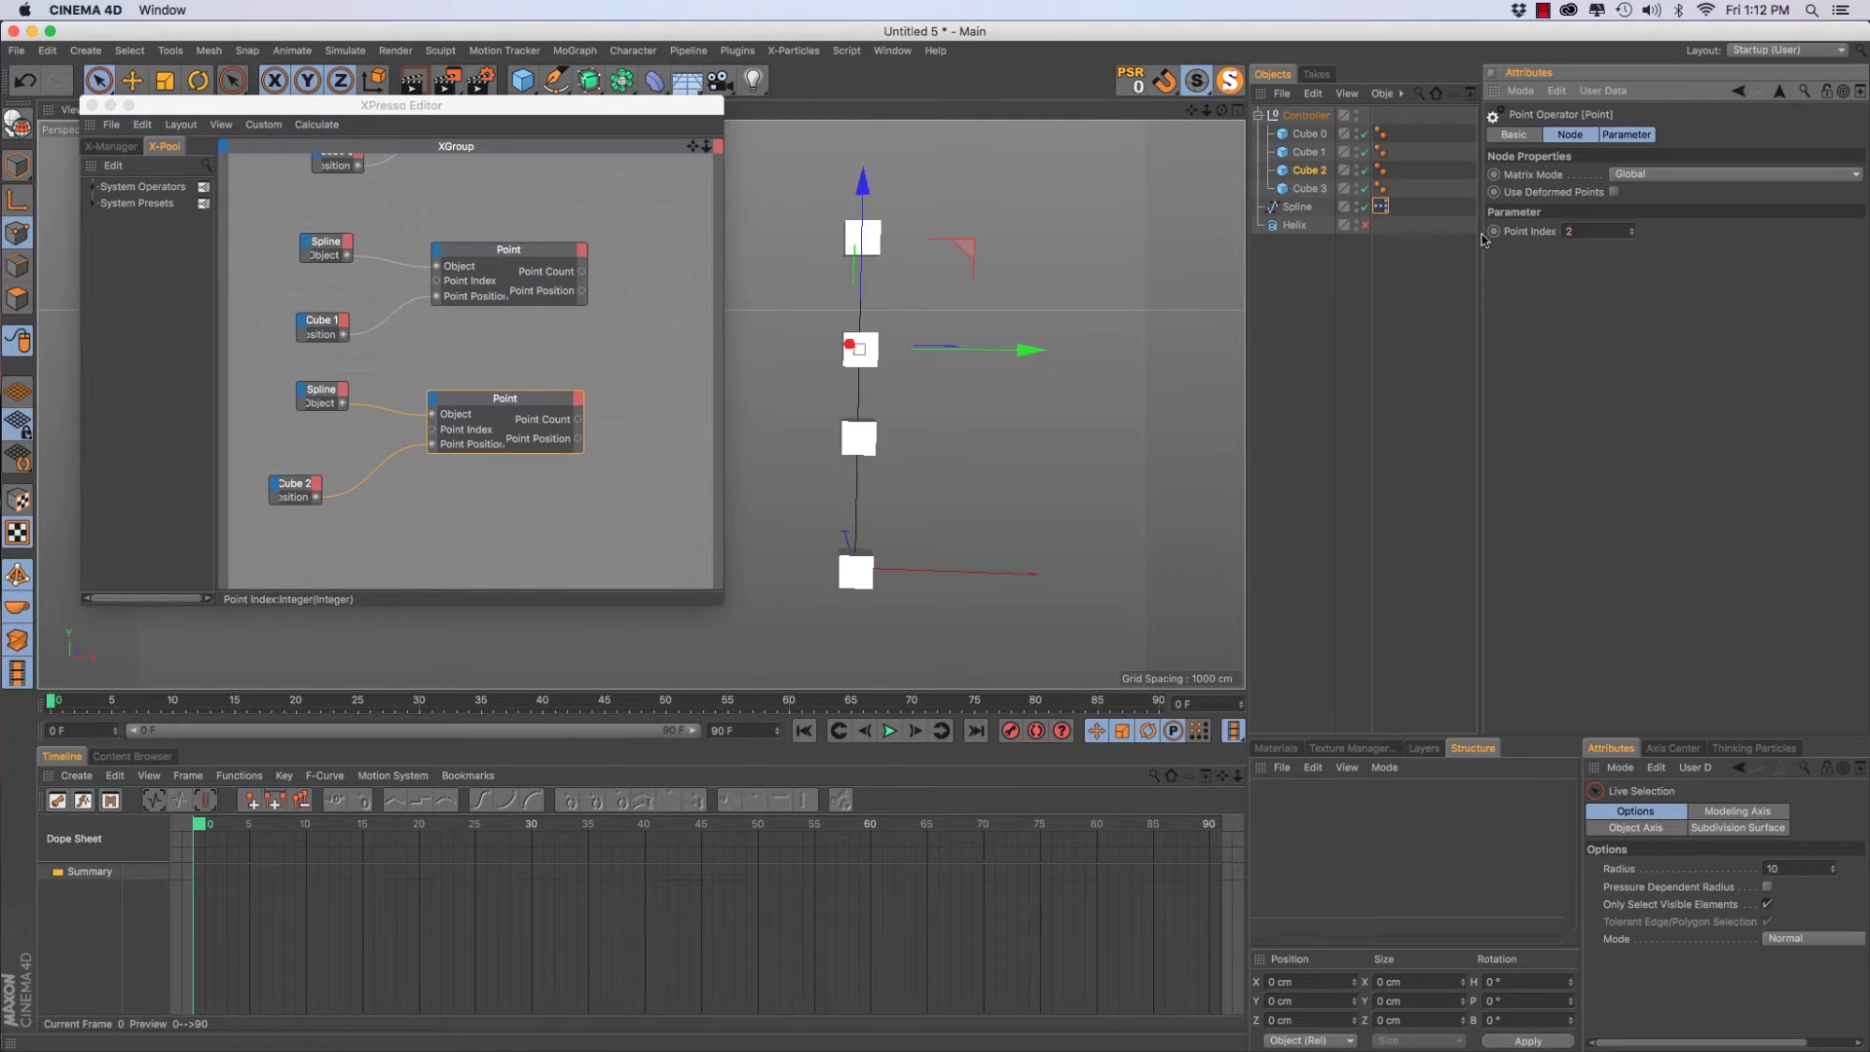
Duplicate the Spline, Cube 2 and Point node set below itself and delete the copied Cube 2 node
left_click(613, 453)
scroll(266, 384, "down", 5)
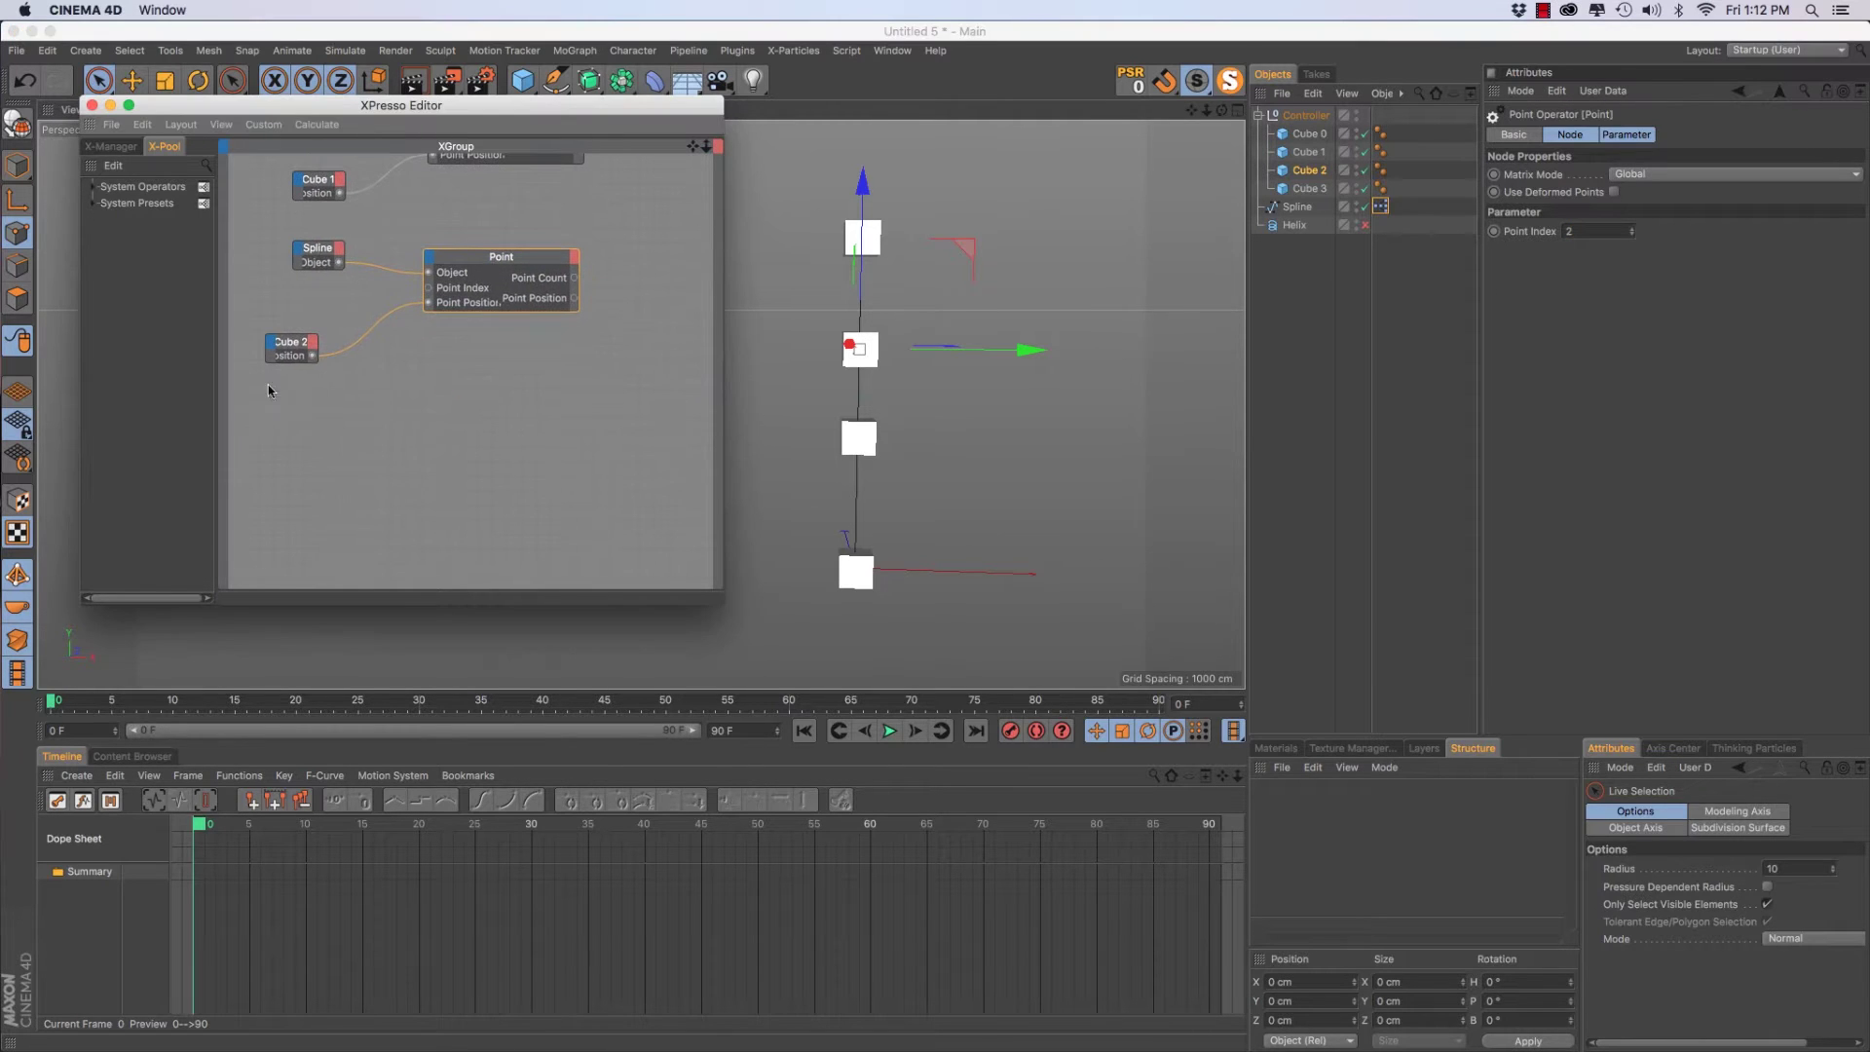
left_click_drag(252, 243, 584, 404)
left_click_drag(507, 277, 481, 471, "ctrl")
left_click(493, 413)
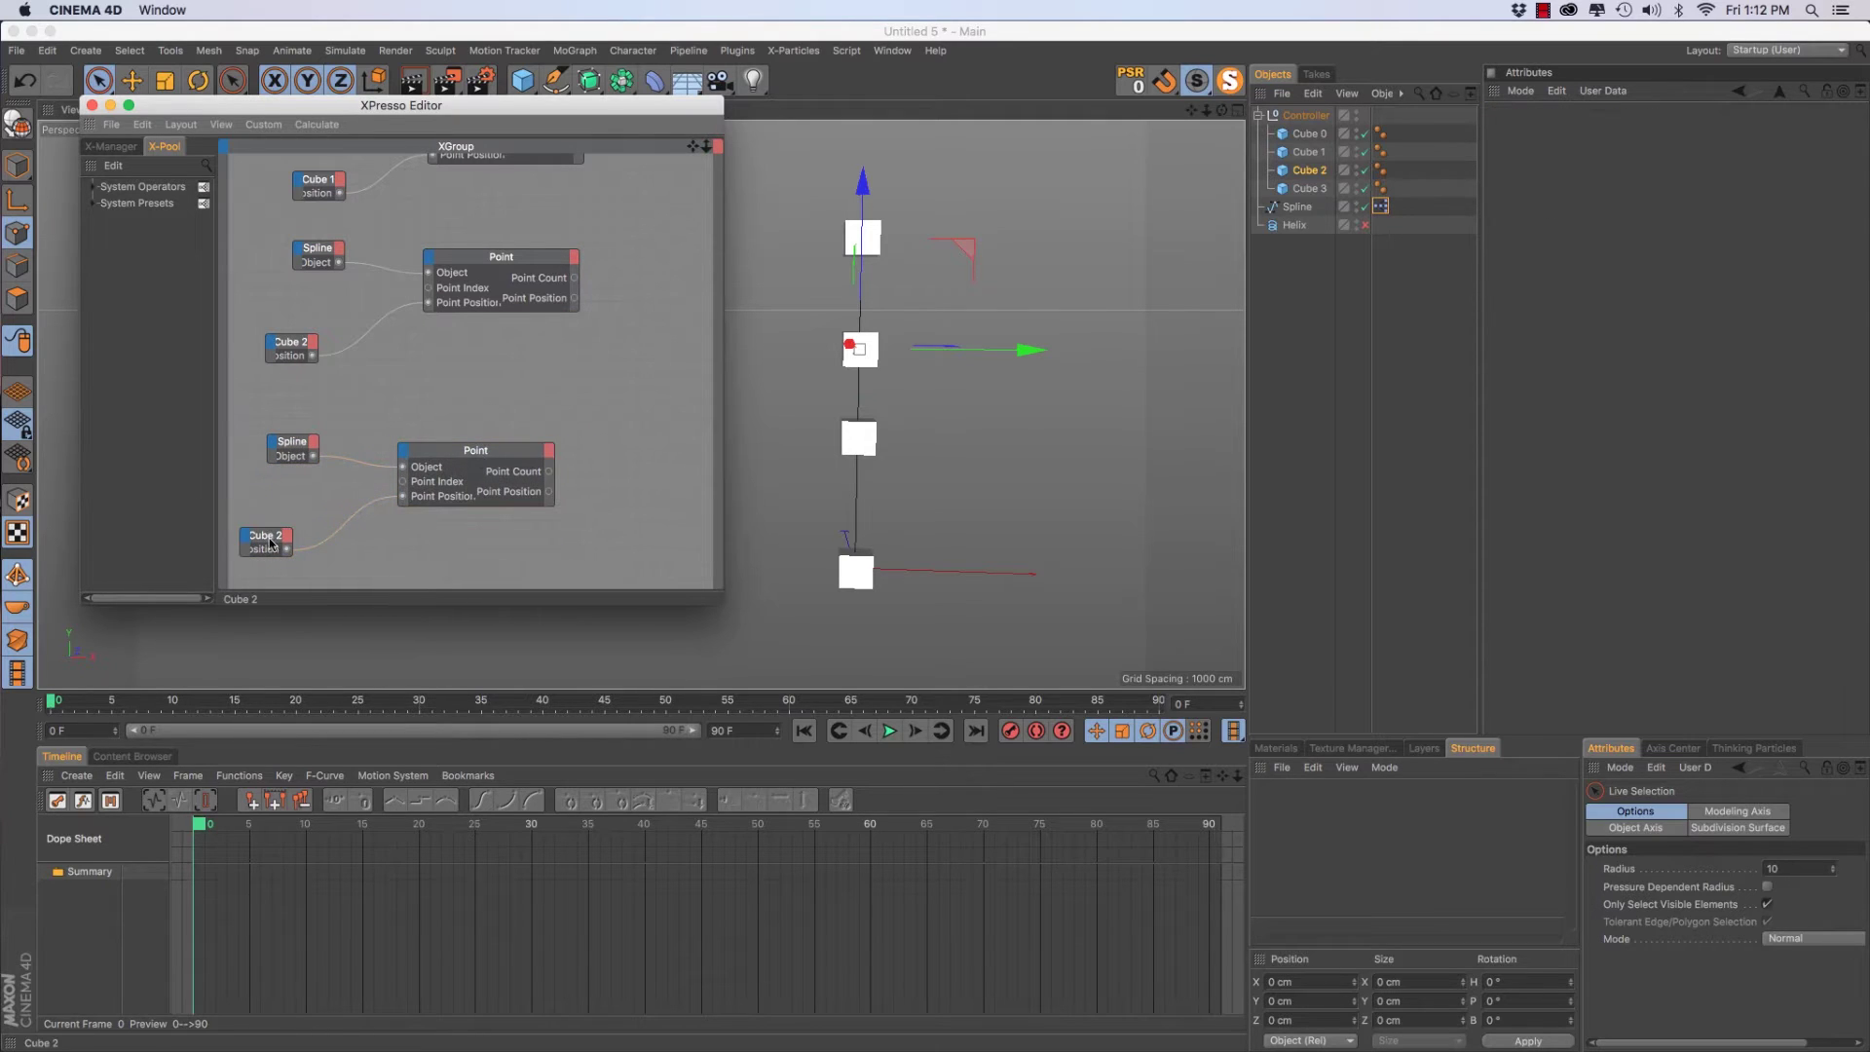
left_click(278, 542)
key("Delete")
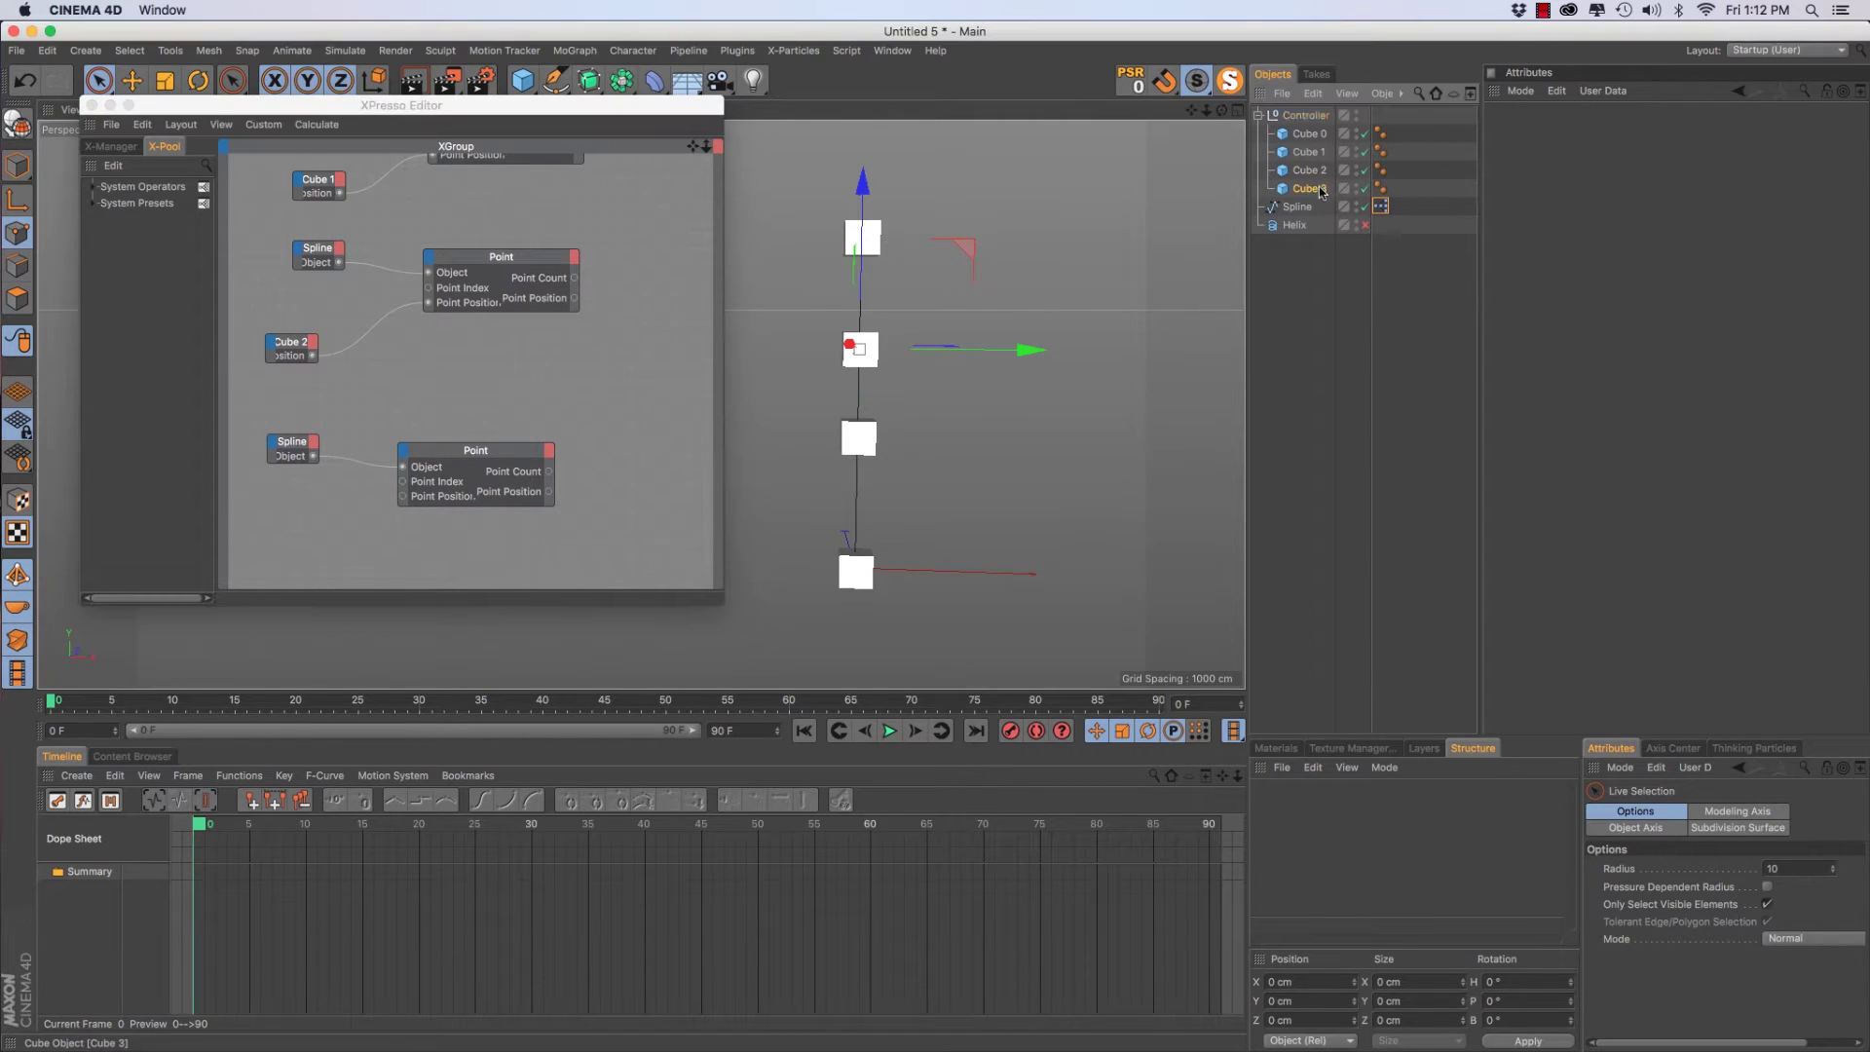
Add Cube 3 as a node below the lowest Spline node and restore the adjacent Point node's Point Position input
left_click_drag(1307, 188, 1282, 205)
left_click_drag(292, 545, 298, 542)
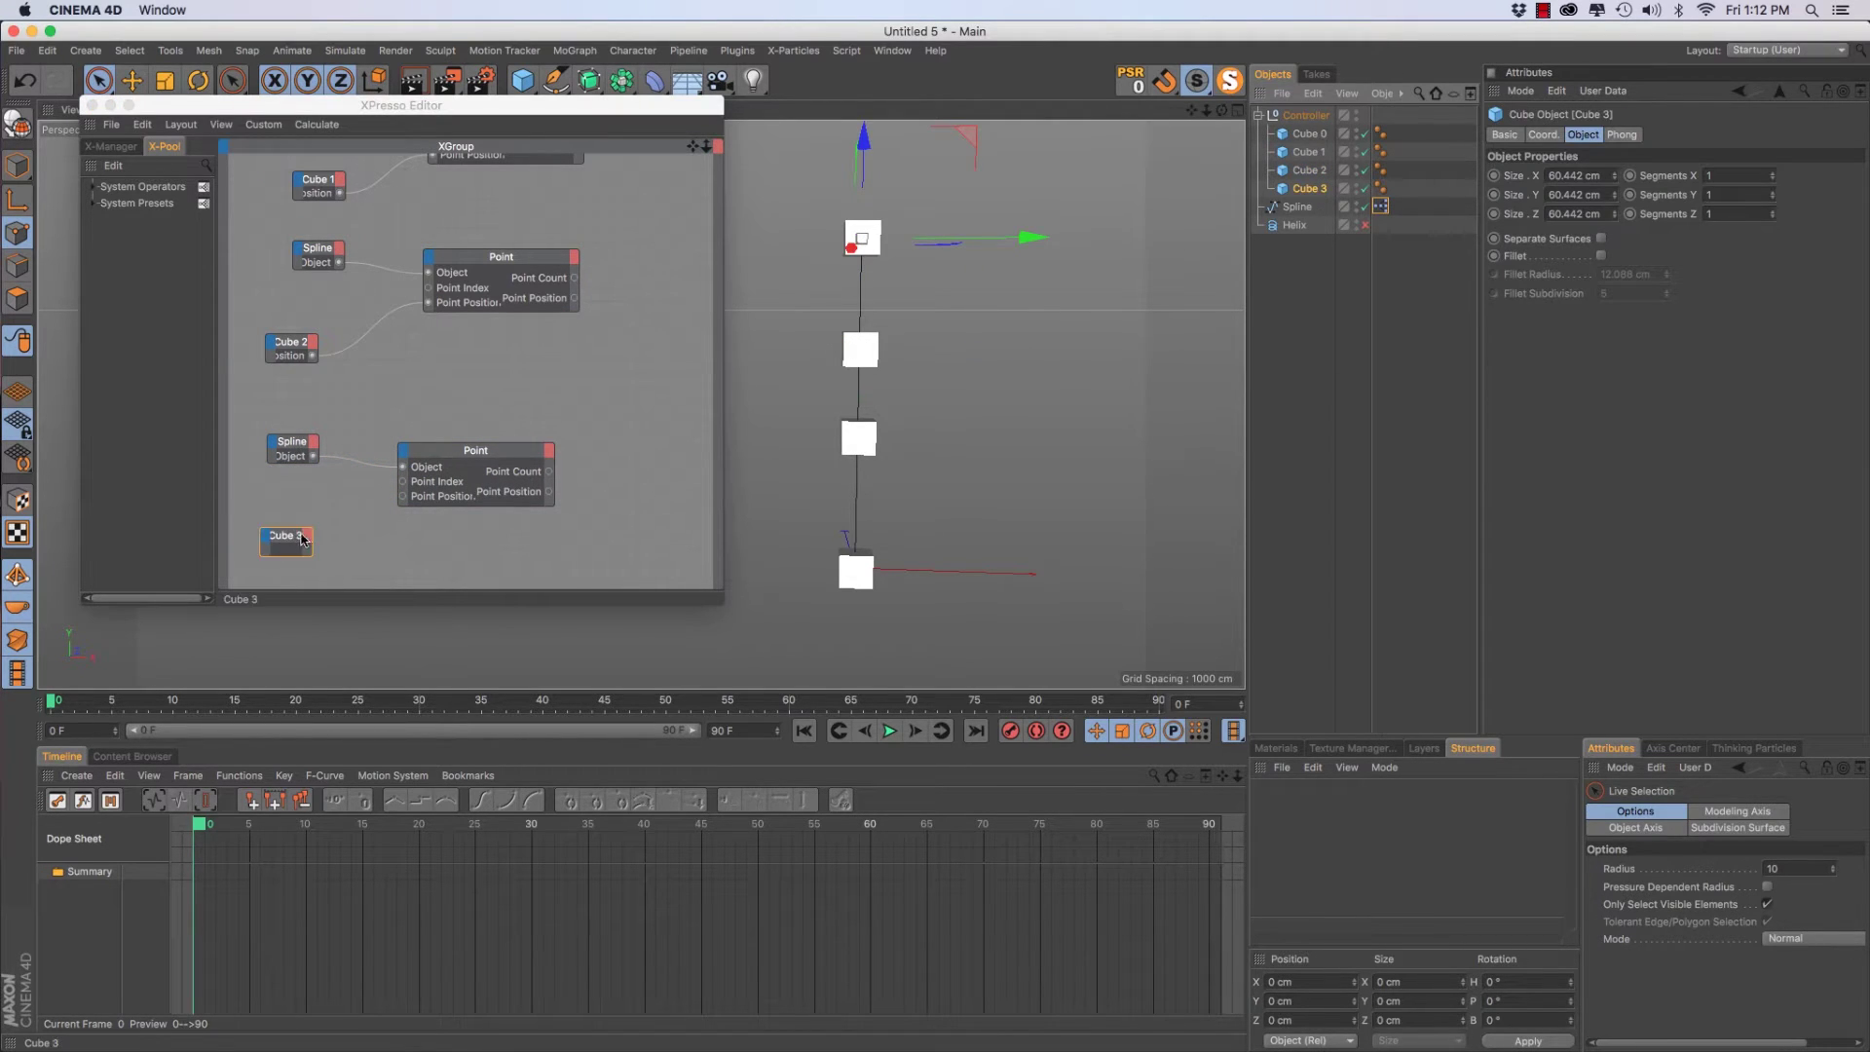
left_click(400, 504)
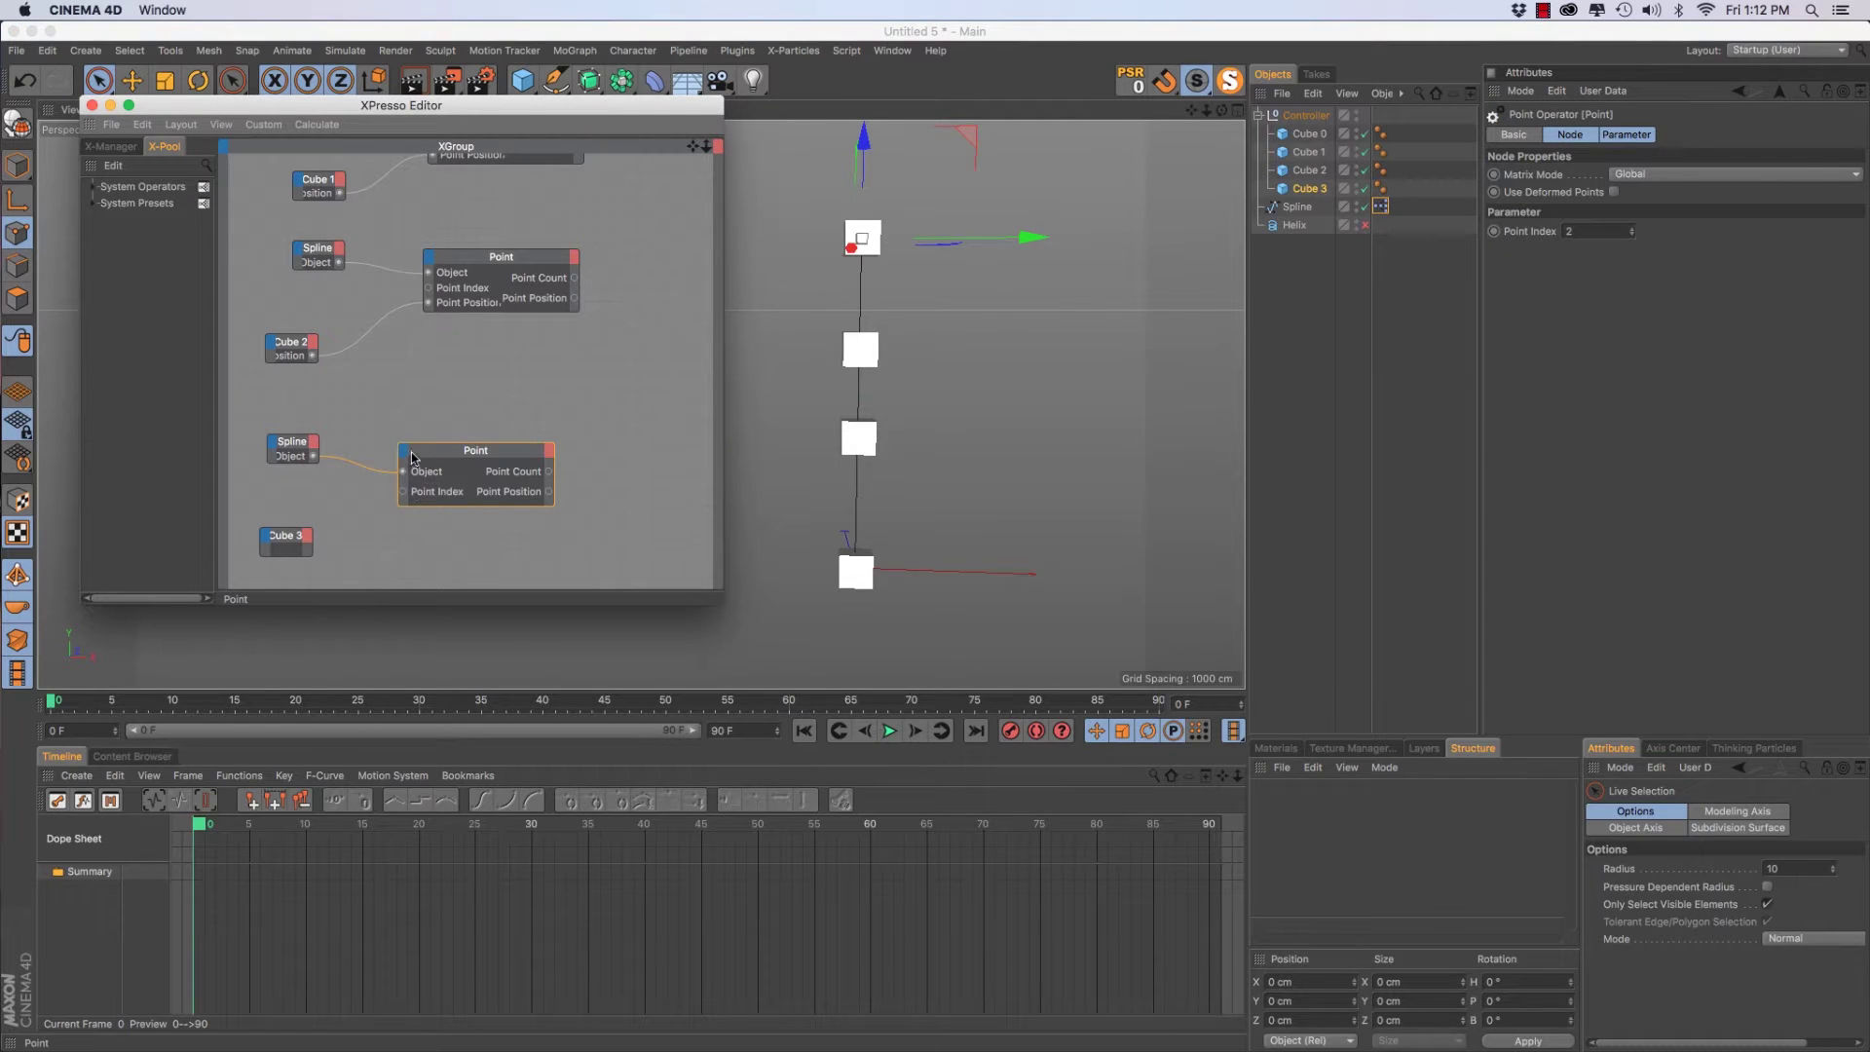
left_click(405, 451)
left_click(427, 498)
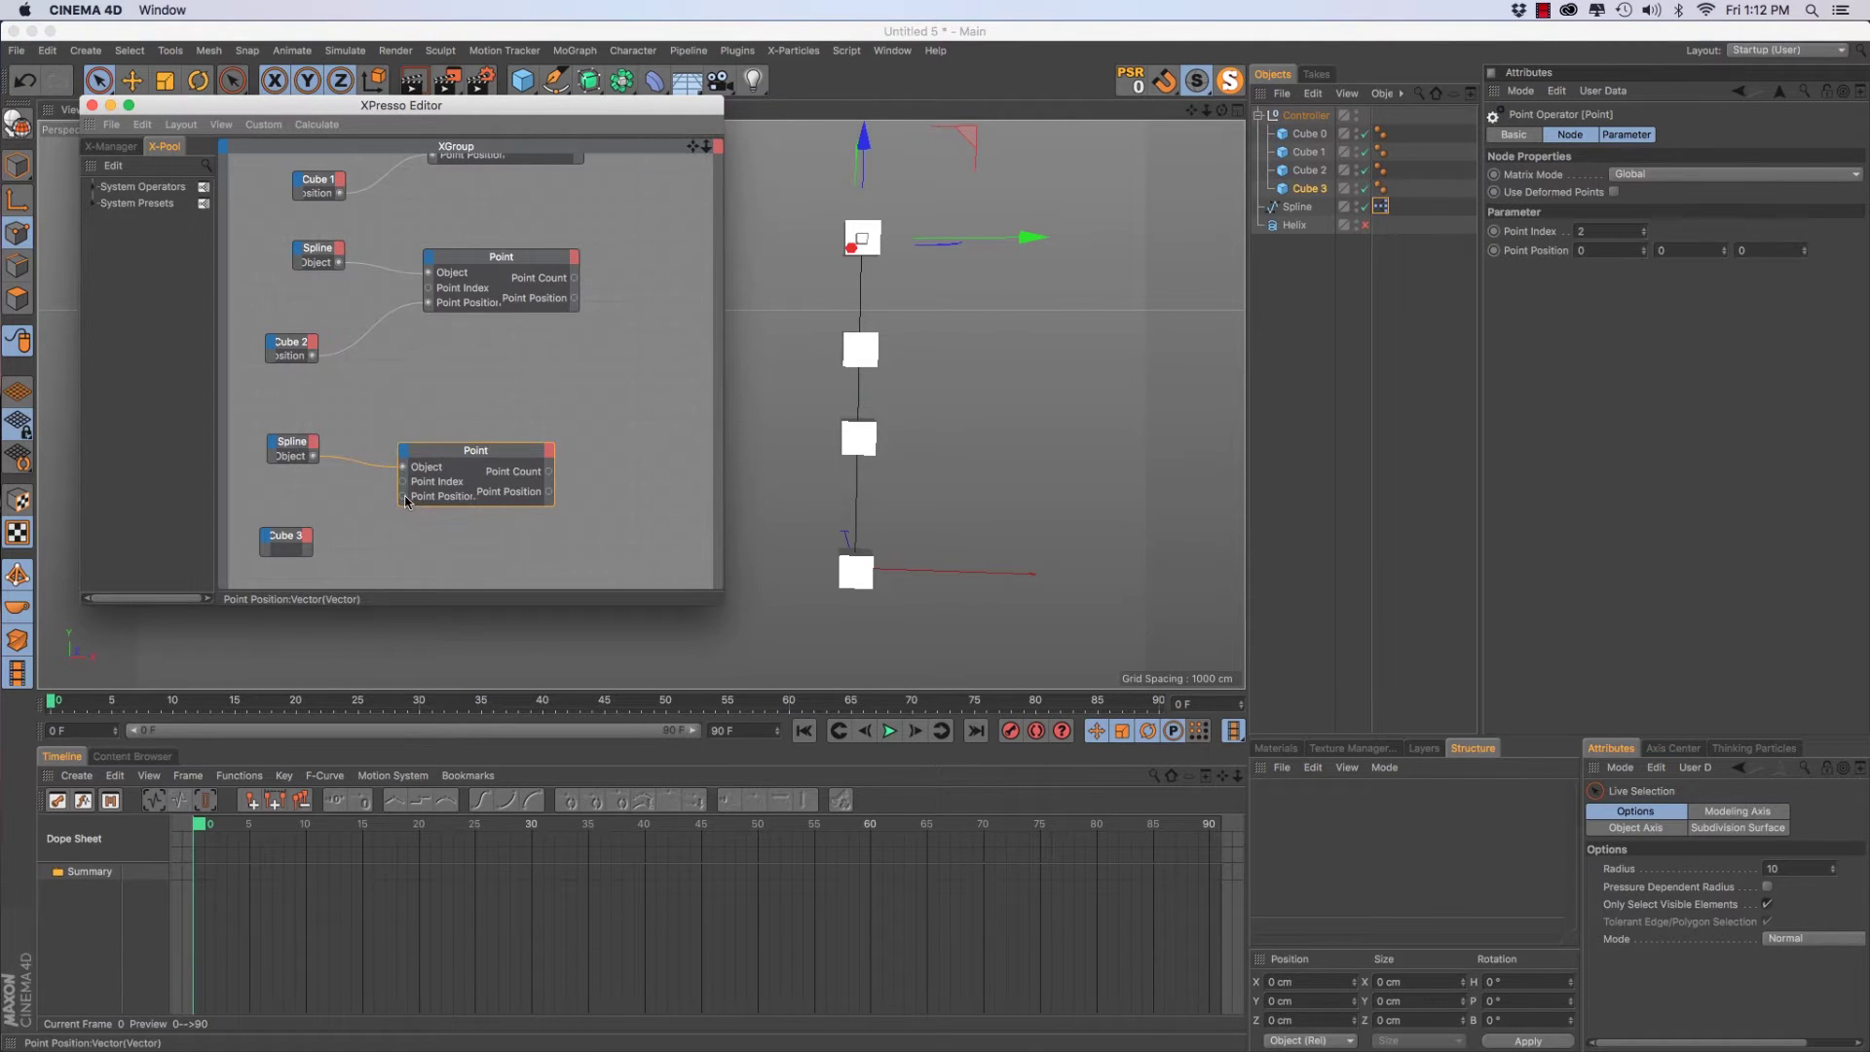
Link Cube 3's Global Position to the lowest Point node's Point Position, set its Point Index to 3, and close the XPresso Editor
left_click(309, 539)
mouse_move(370, 565)
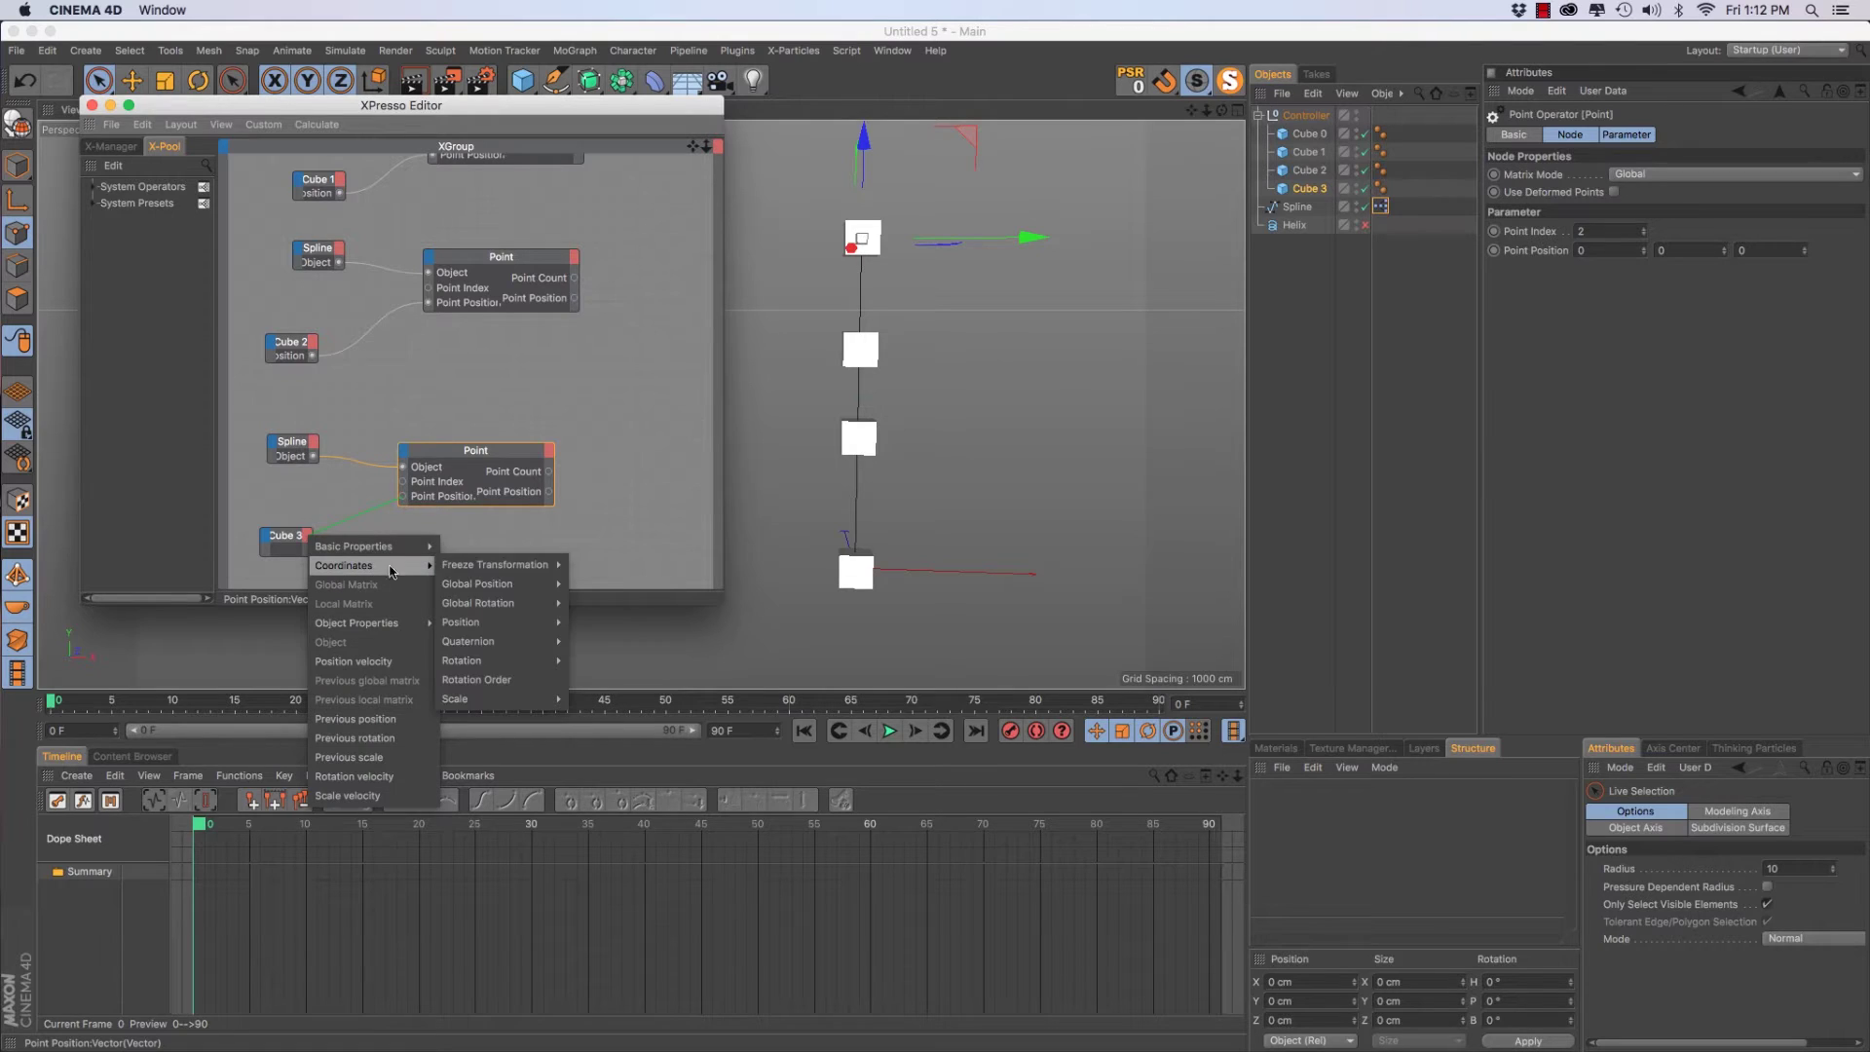
mouse_move(501, 583)
left_click(606, 582)
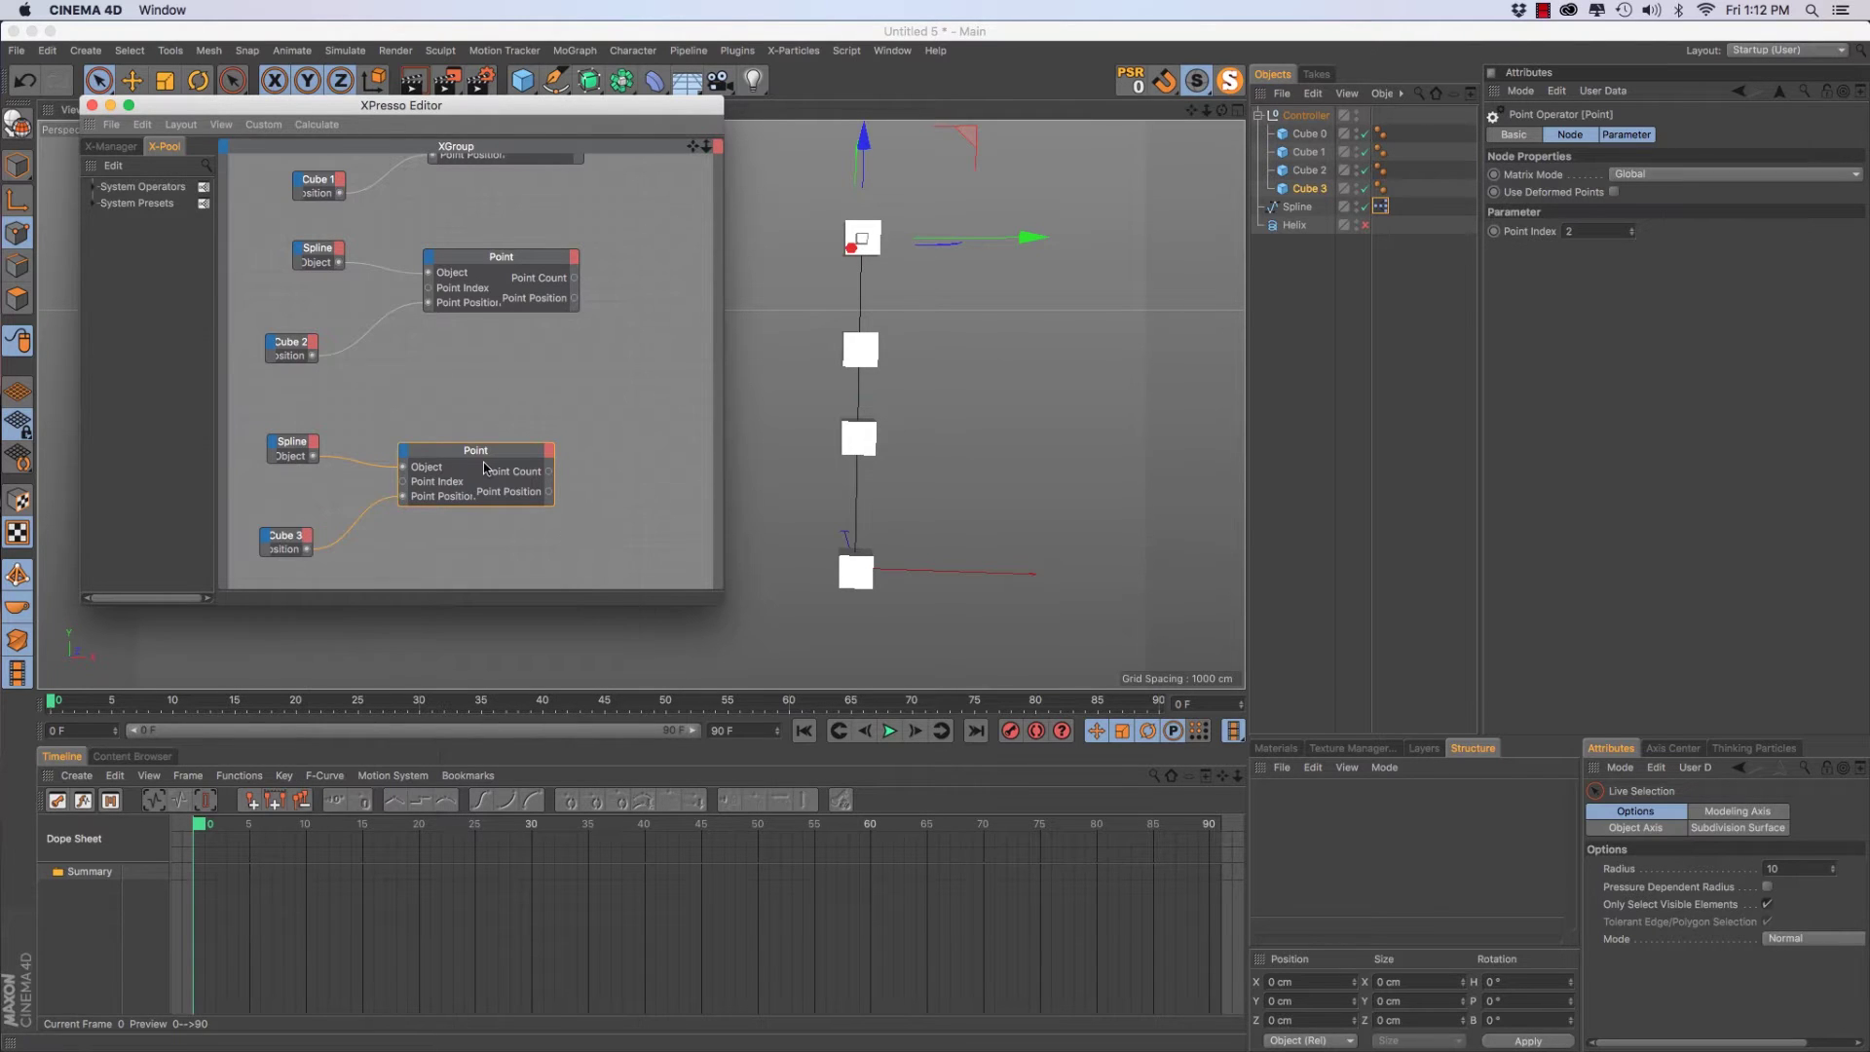
left_click(1596, 238)
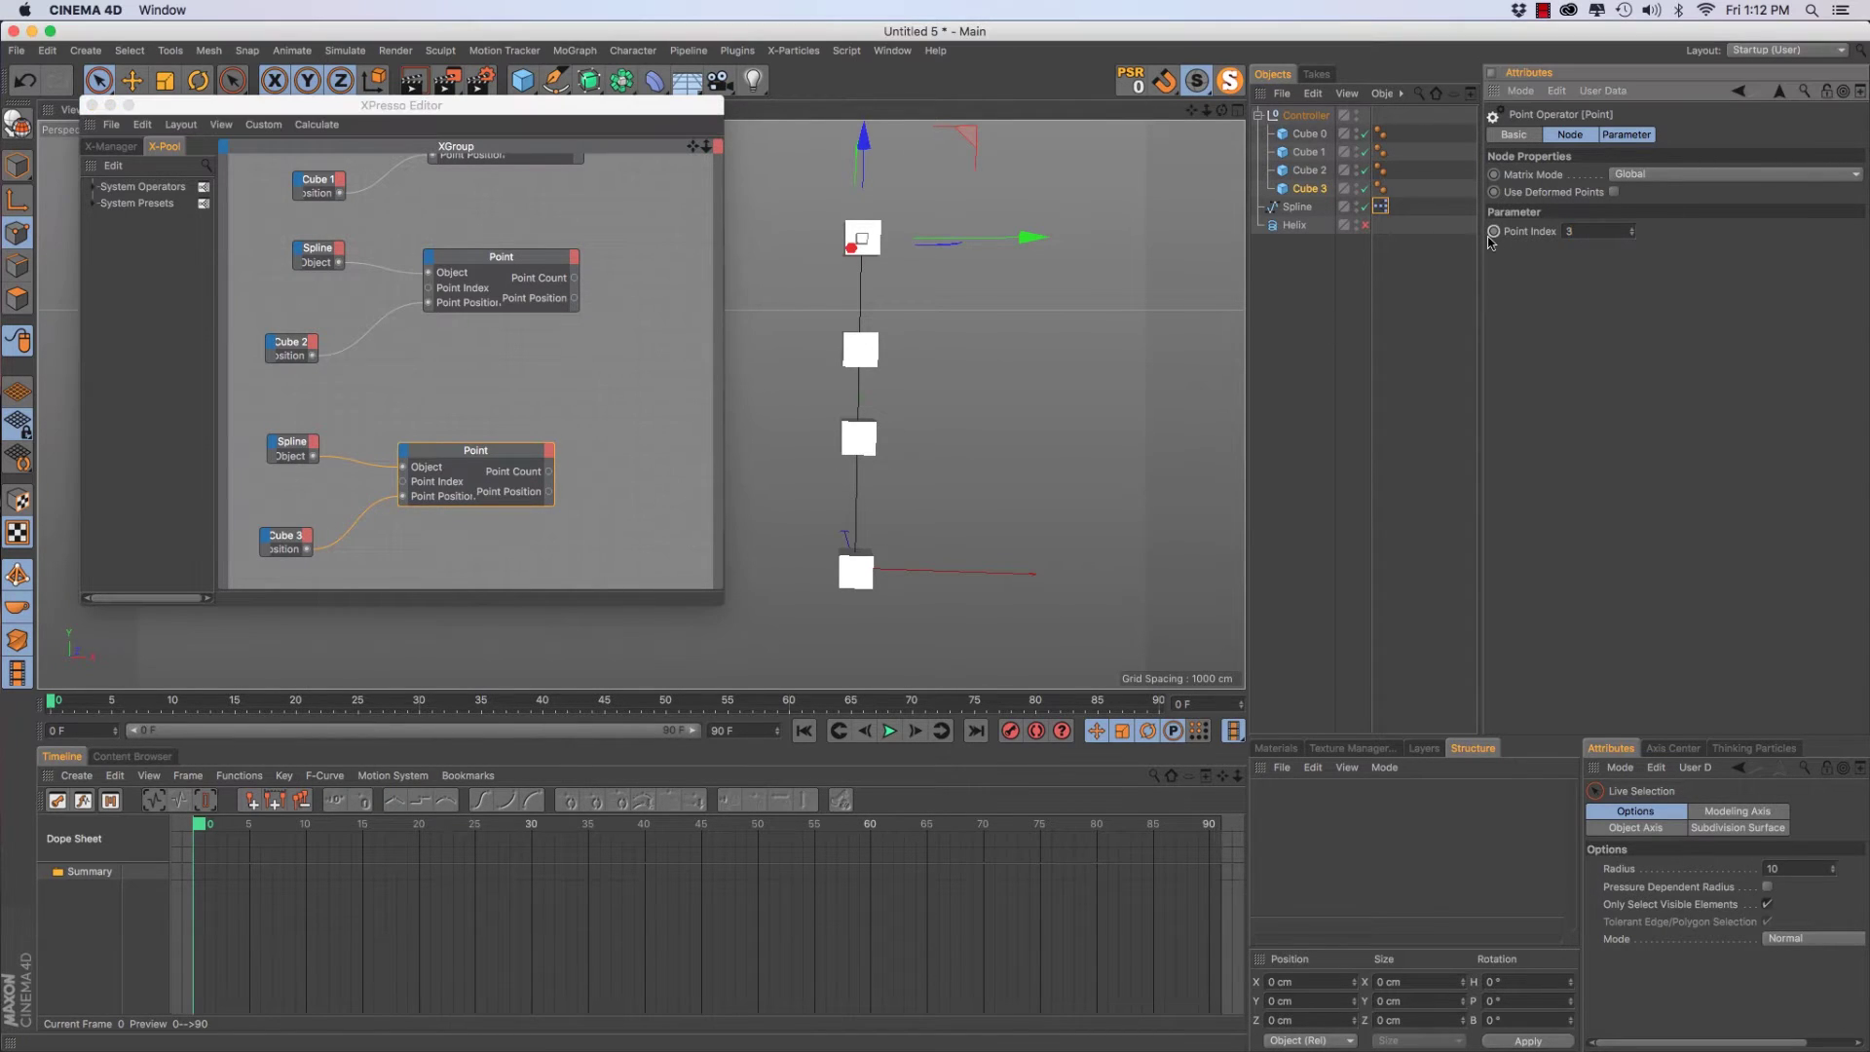
left_click(91, 104)
Try moving Cube 3, Cube 2 and Cube 1 sideways one at a time to test the spline's response, undoing each move
left_click(1307, 133)
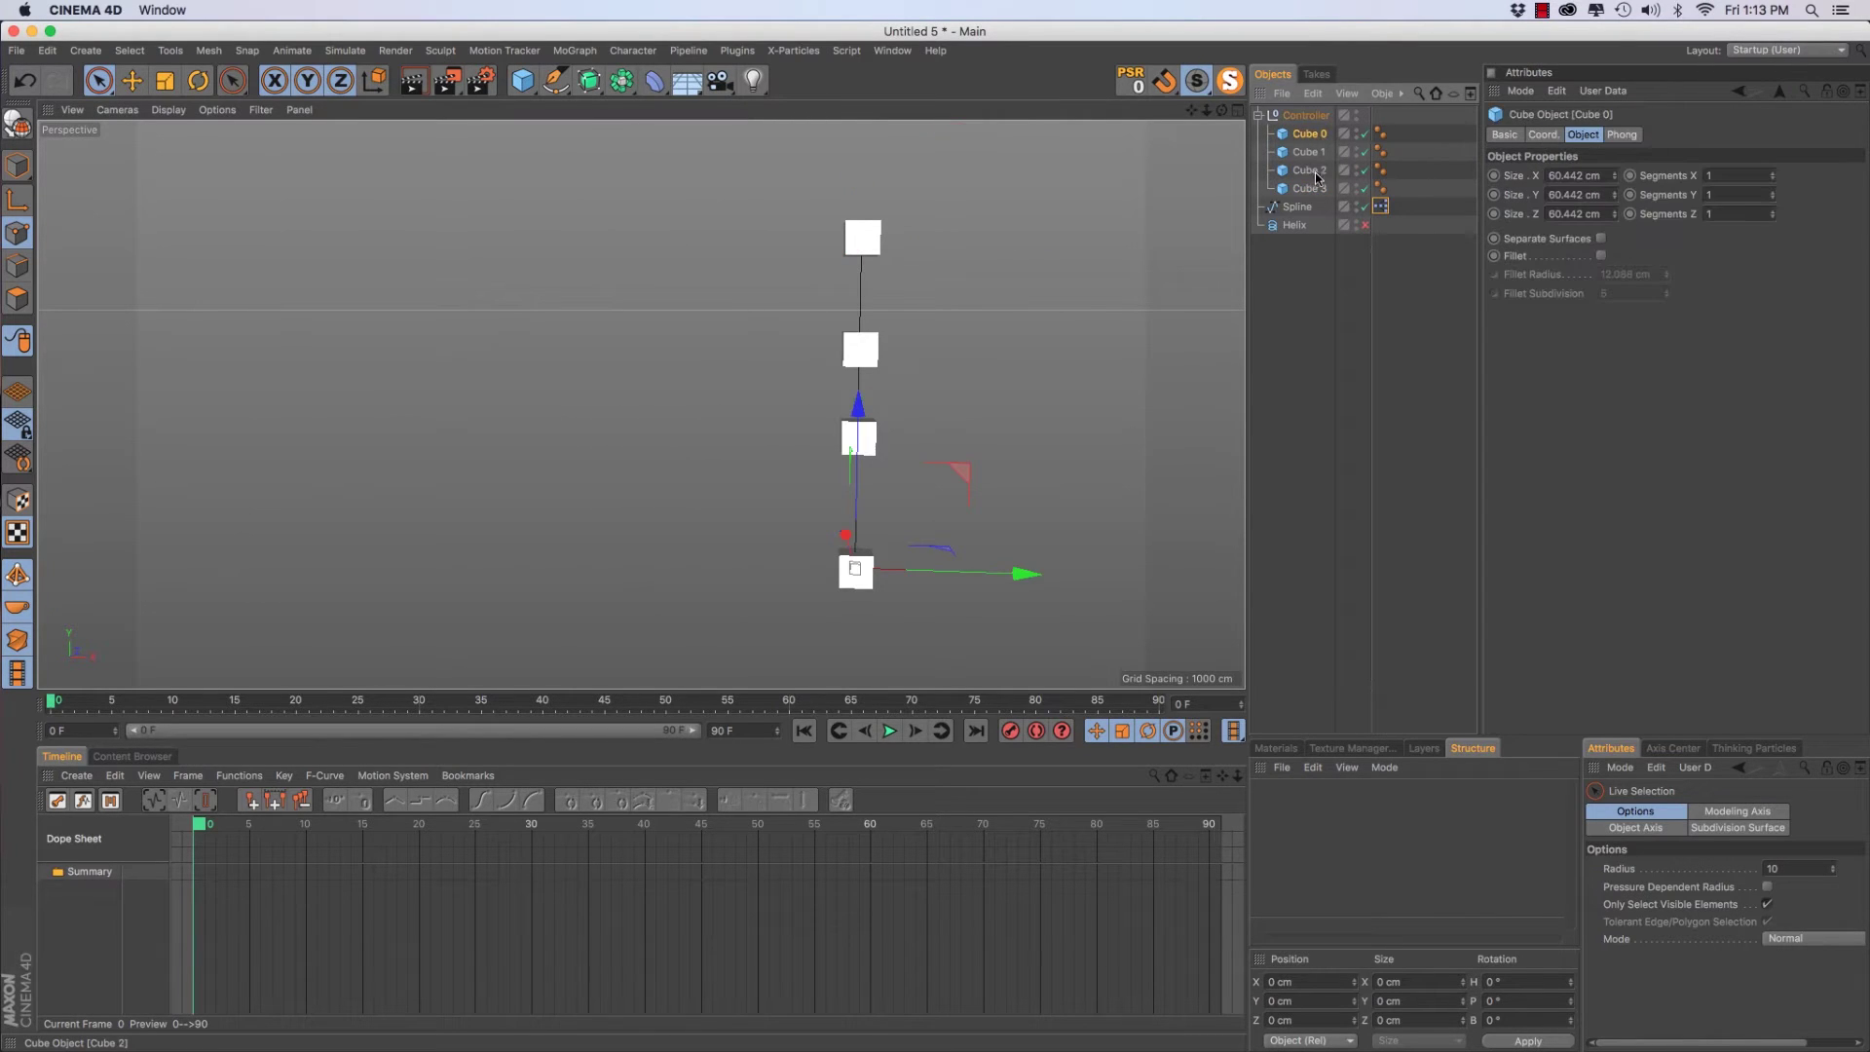
left_click(1308, 188)
left_click_drag(1022, 239, 870, 239)
key("super+z")
left_click(1309, 169)
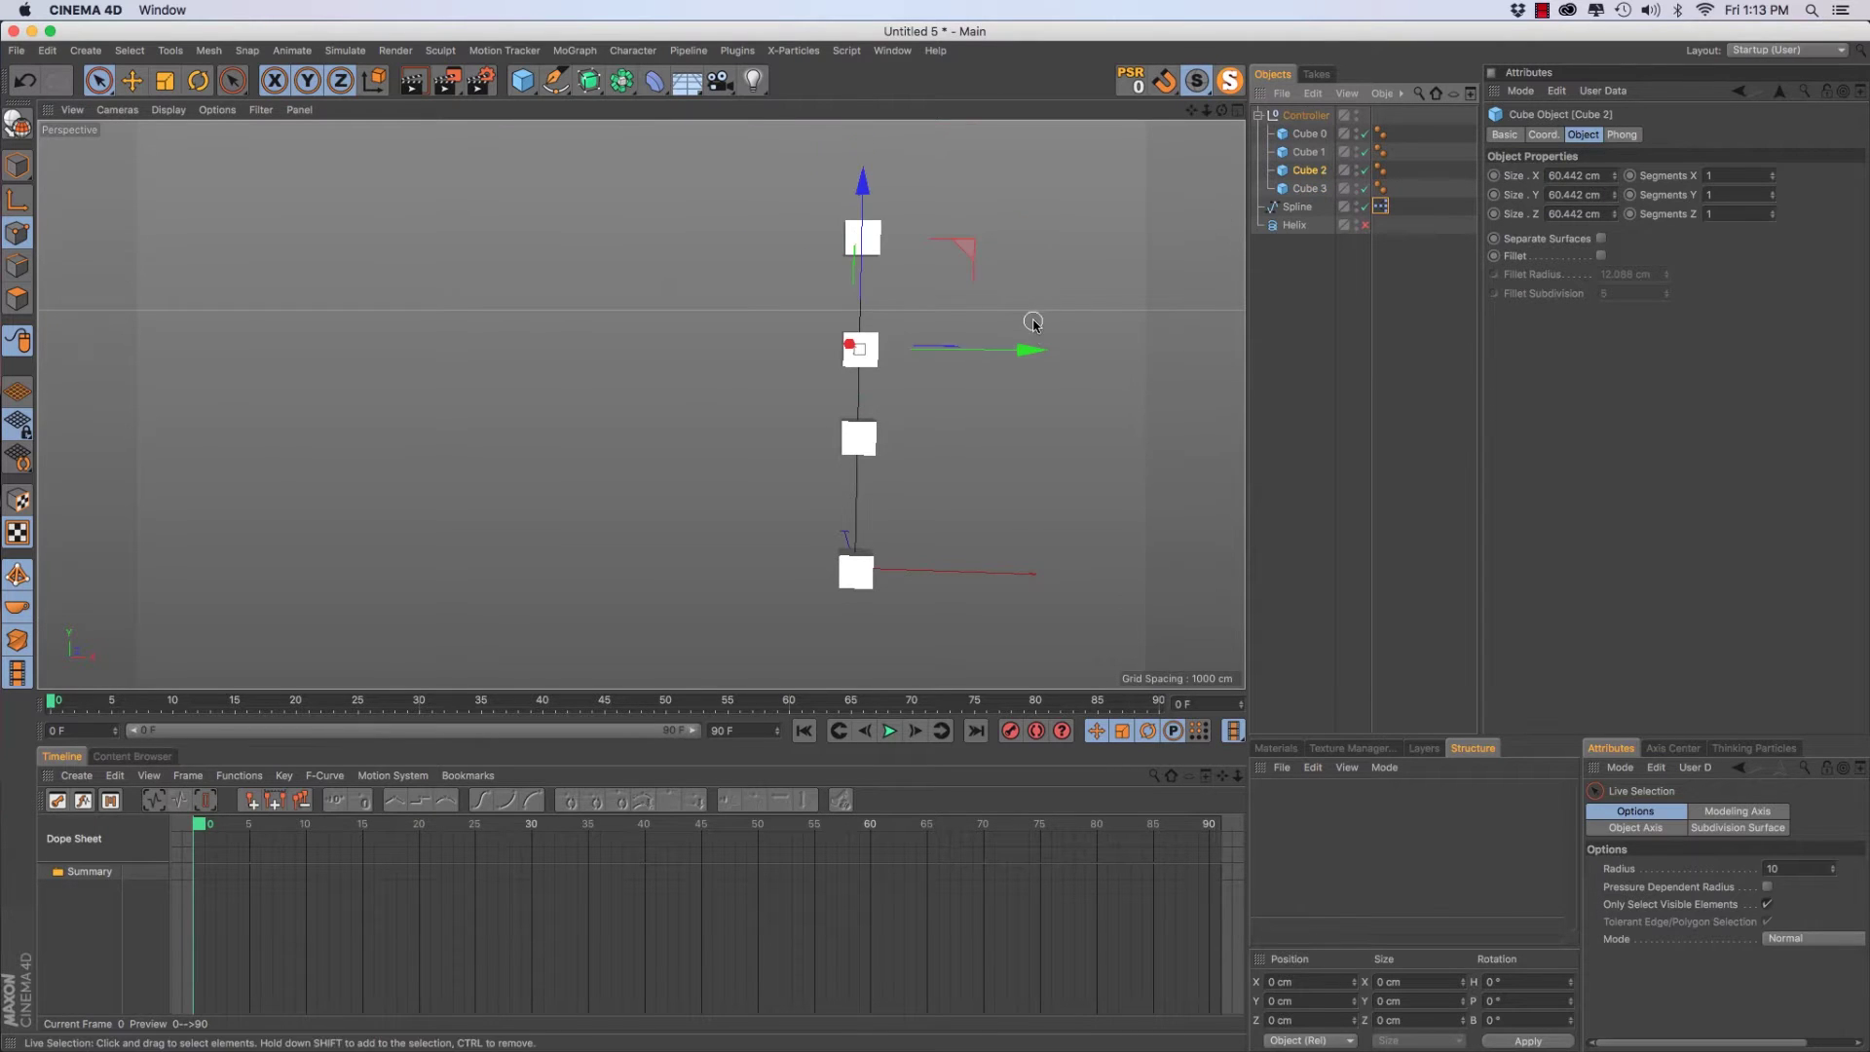
left_click_drag(1030, 349, 920, 350)
key("super+z")
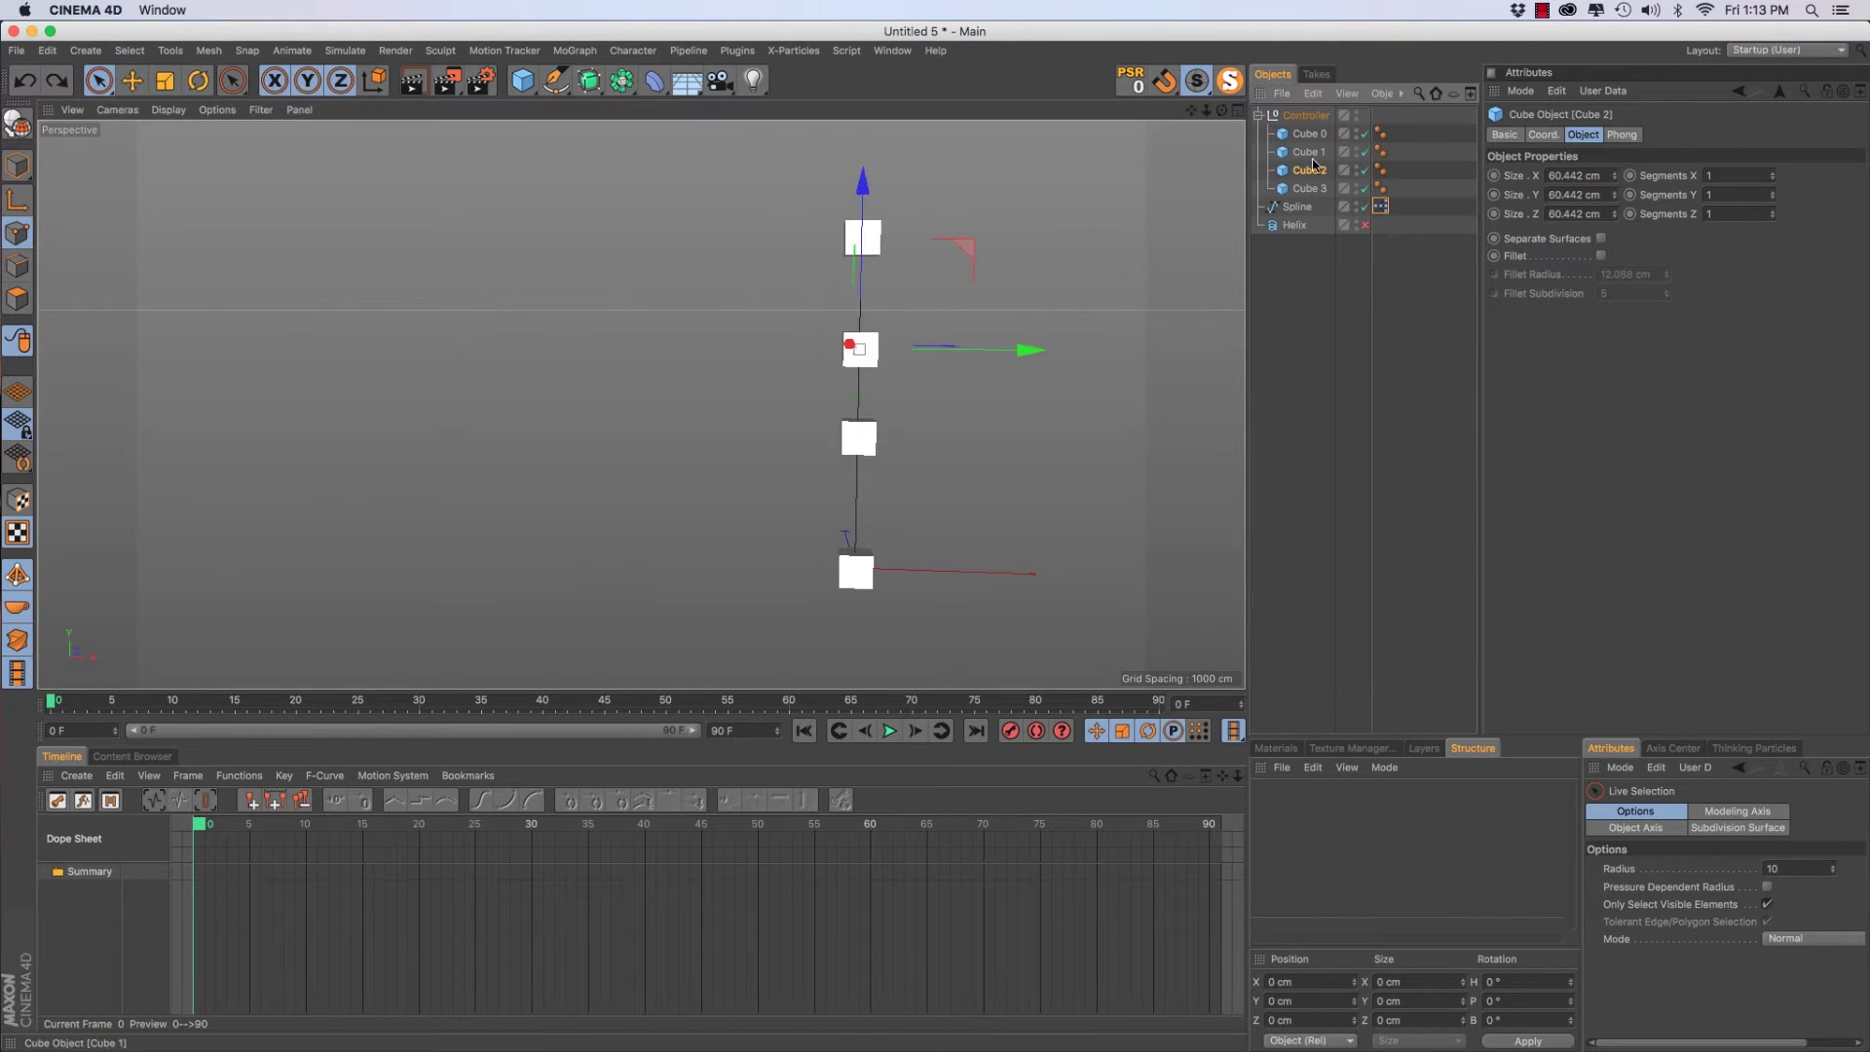
left_click(1308, 151)
left_click_drag(1023, 438, 1094, 409)
key("super+z")
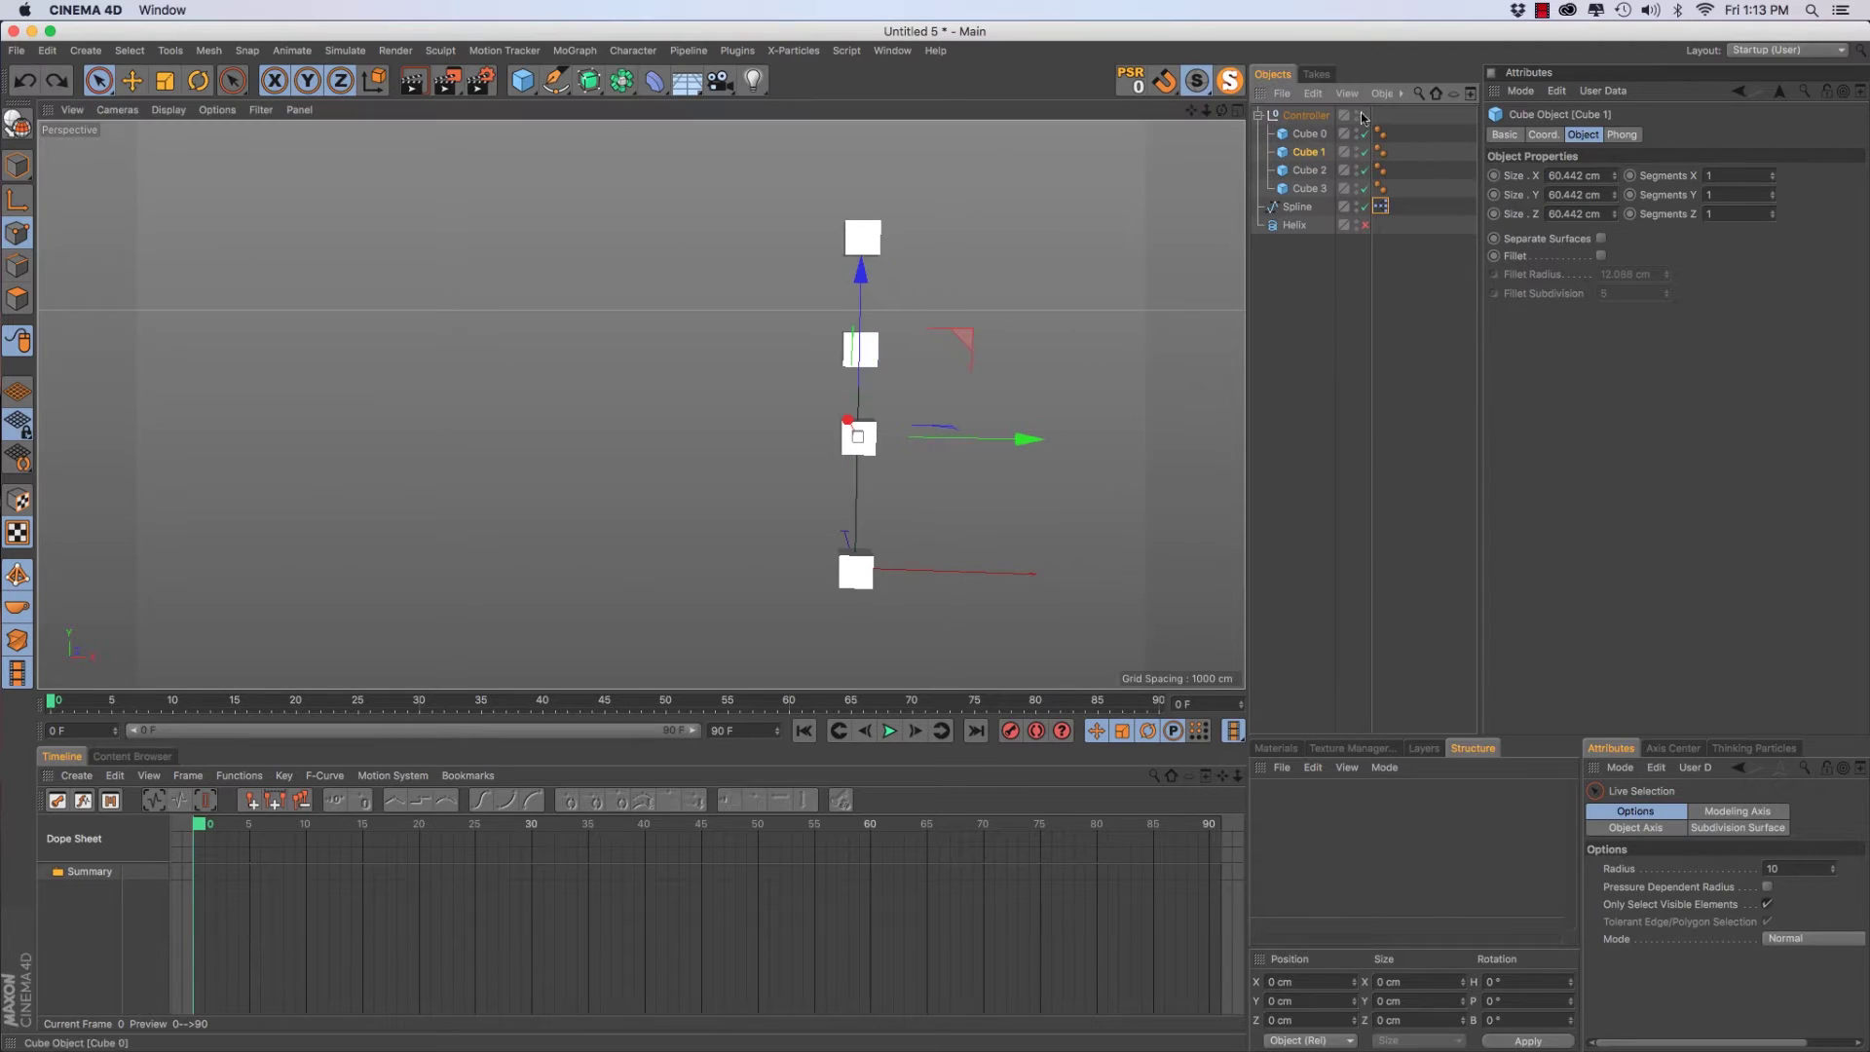
Group Cube 0 with Cube 1 and Cube 2 with Cube 3 into two separate nulls under Controller, and expand the groups
left_click(1312, 134)
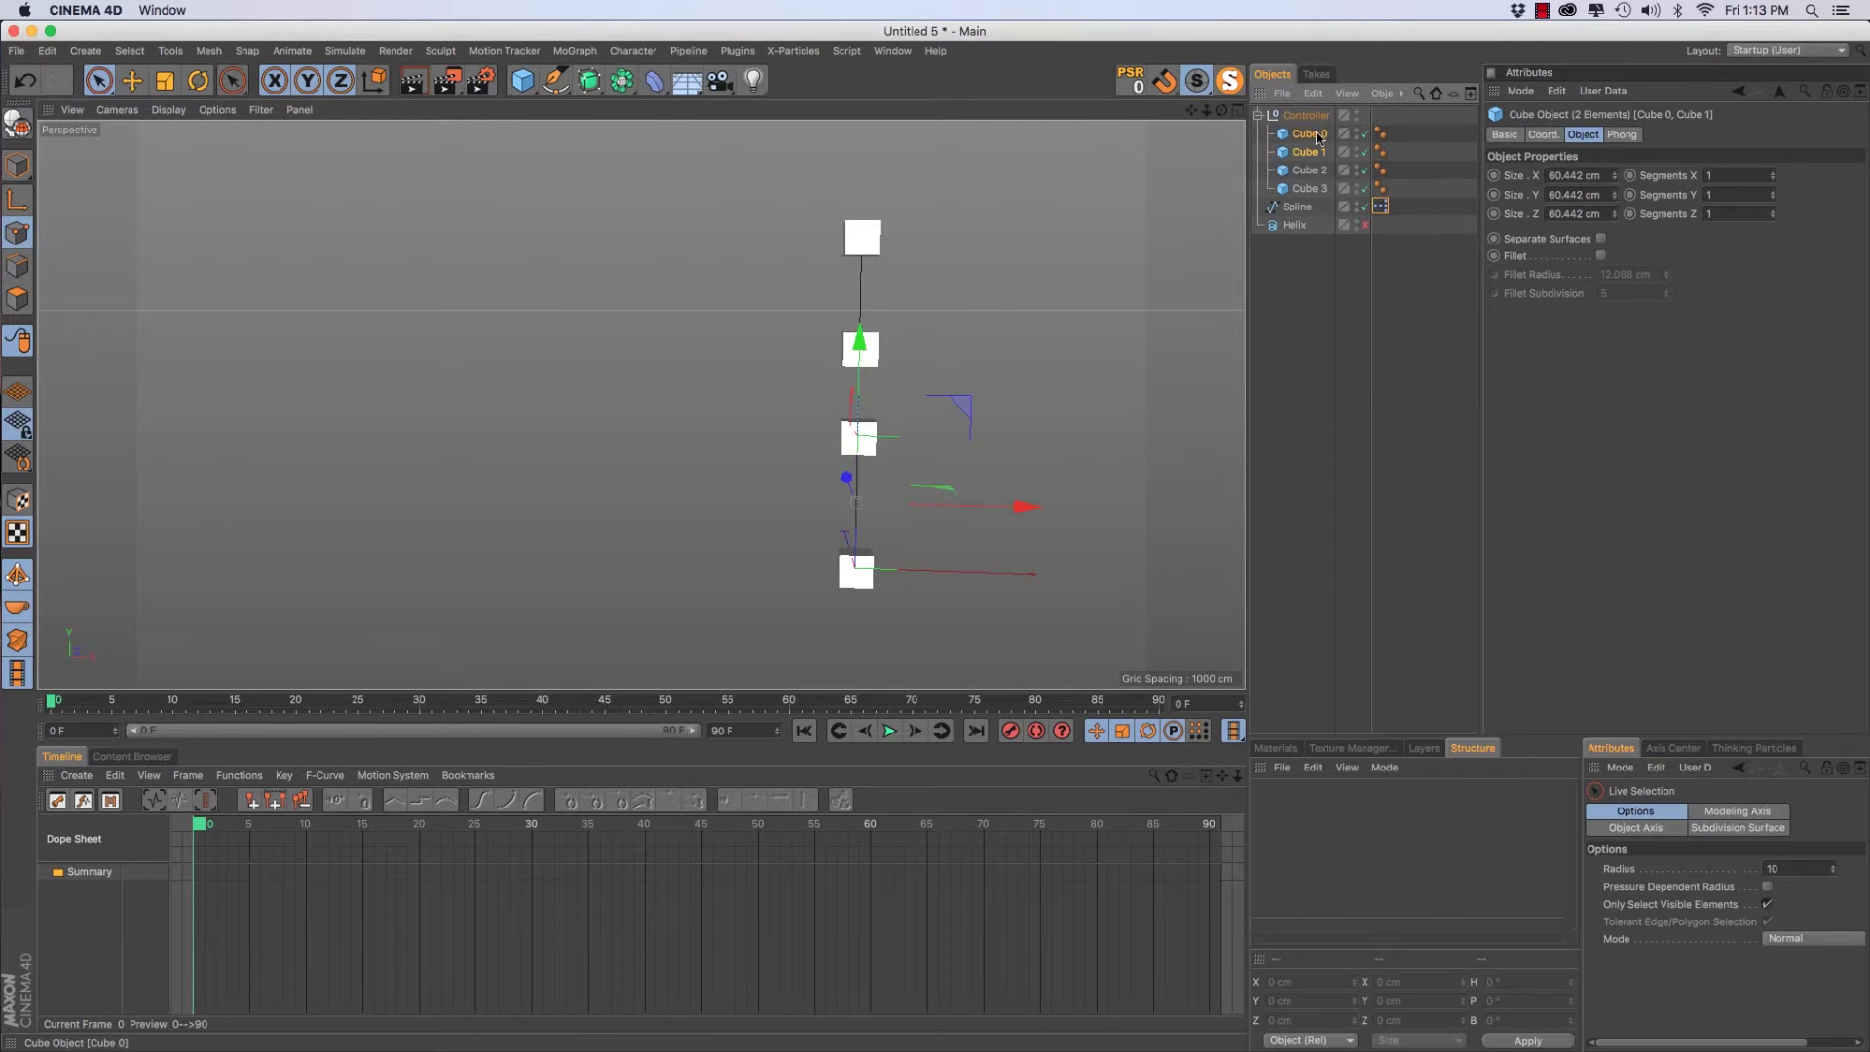
left_click(1314, 153, "shift")
key("alt+g")
left_click(1317, 152)
left_click(1311, 172, "shift")
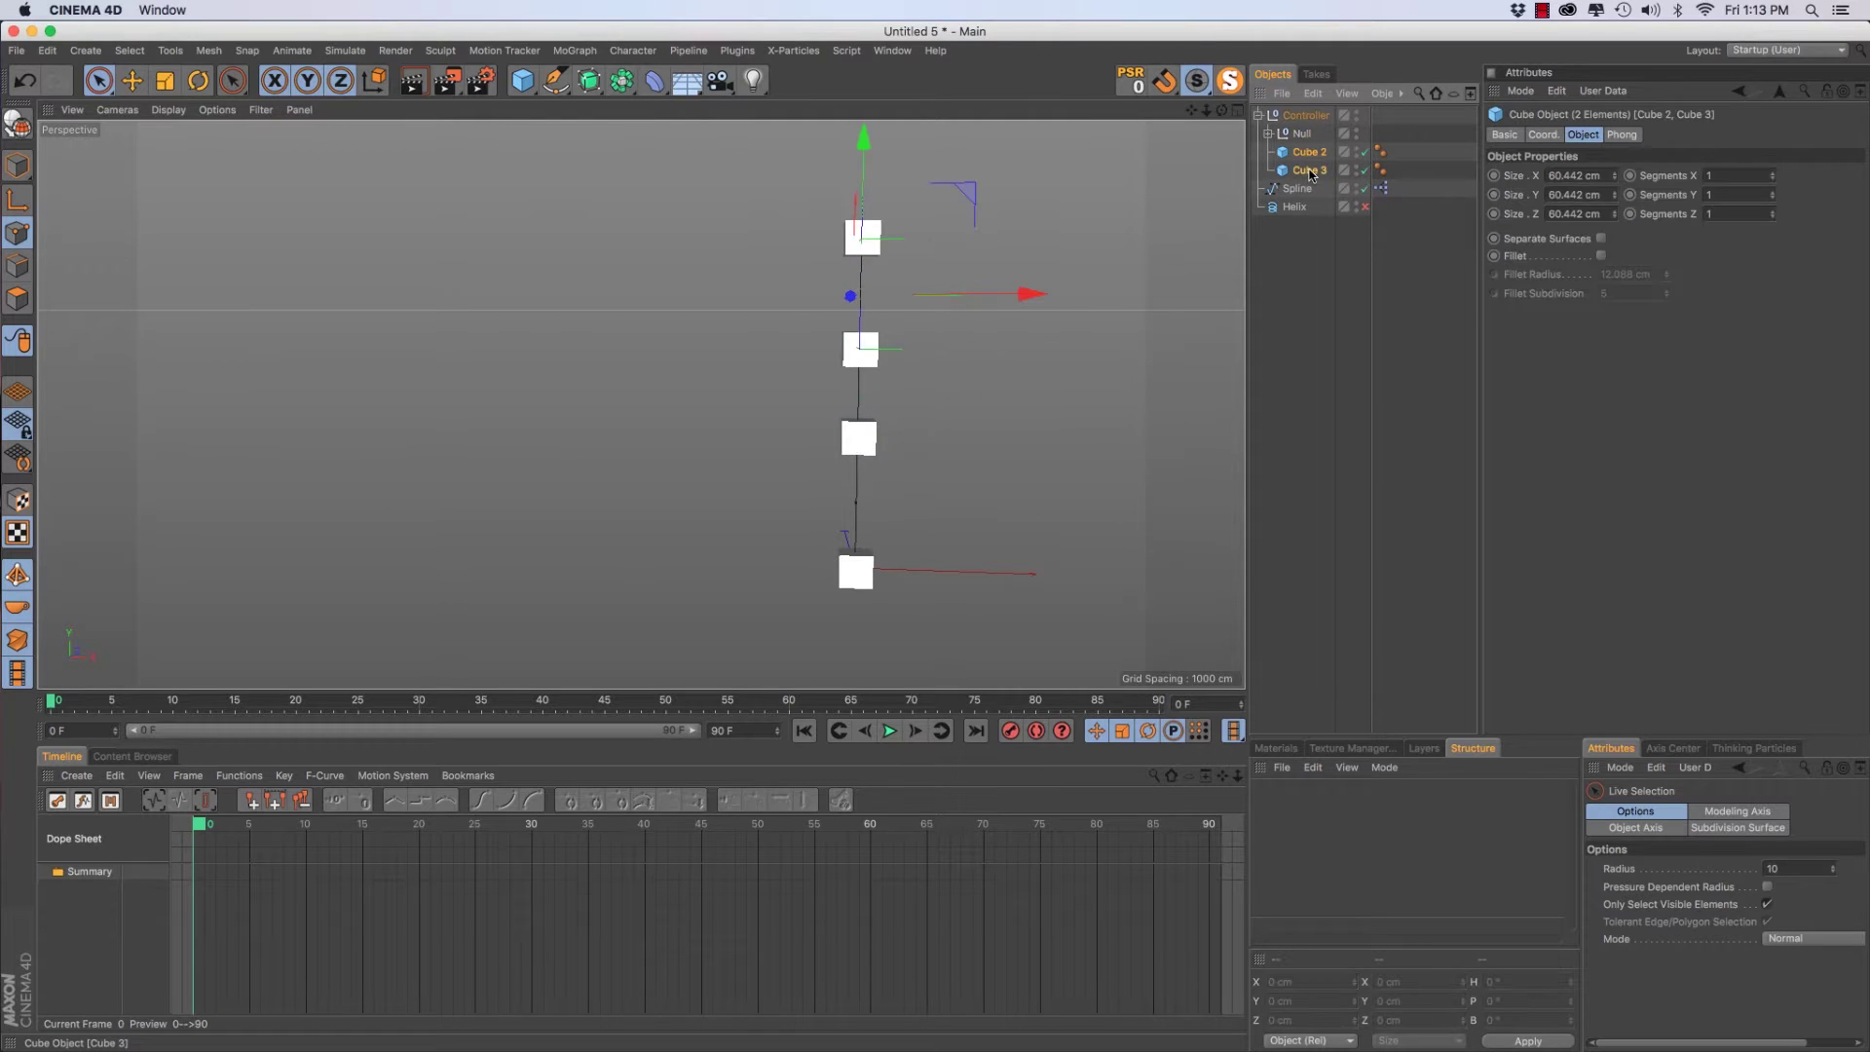
key("alt+g")
left_click(1269, 134)
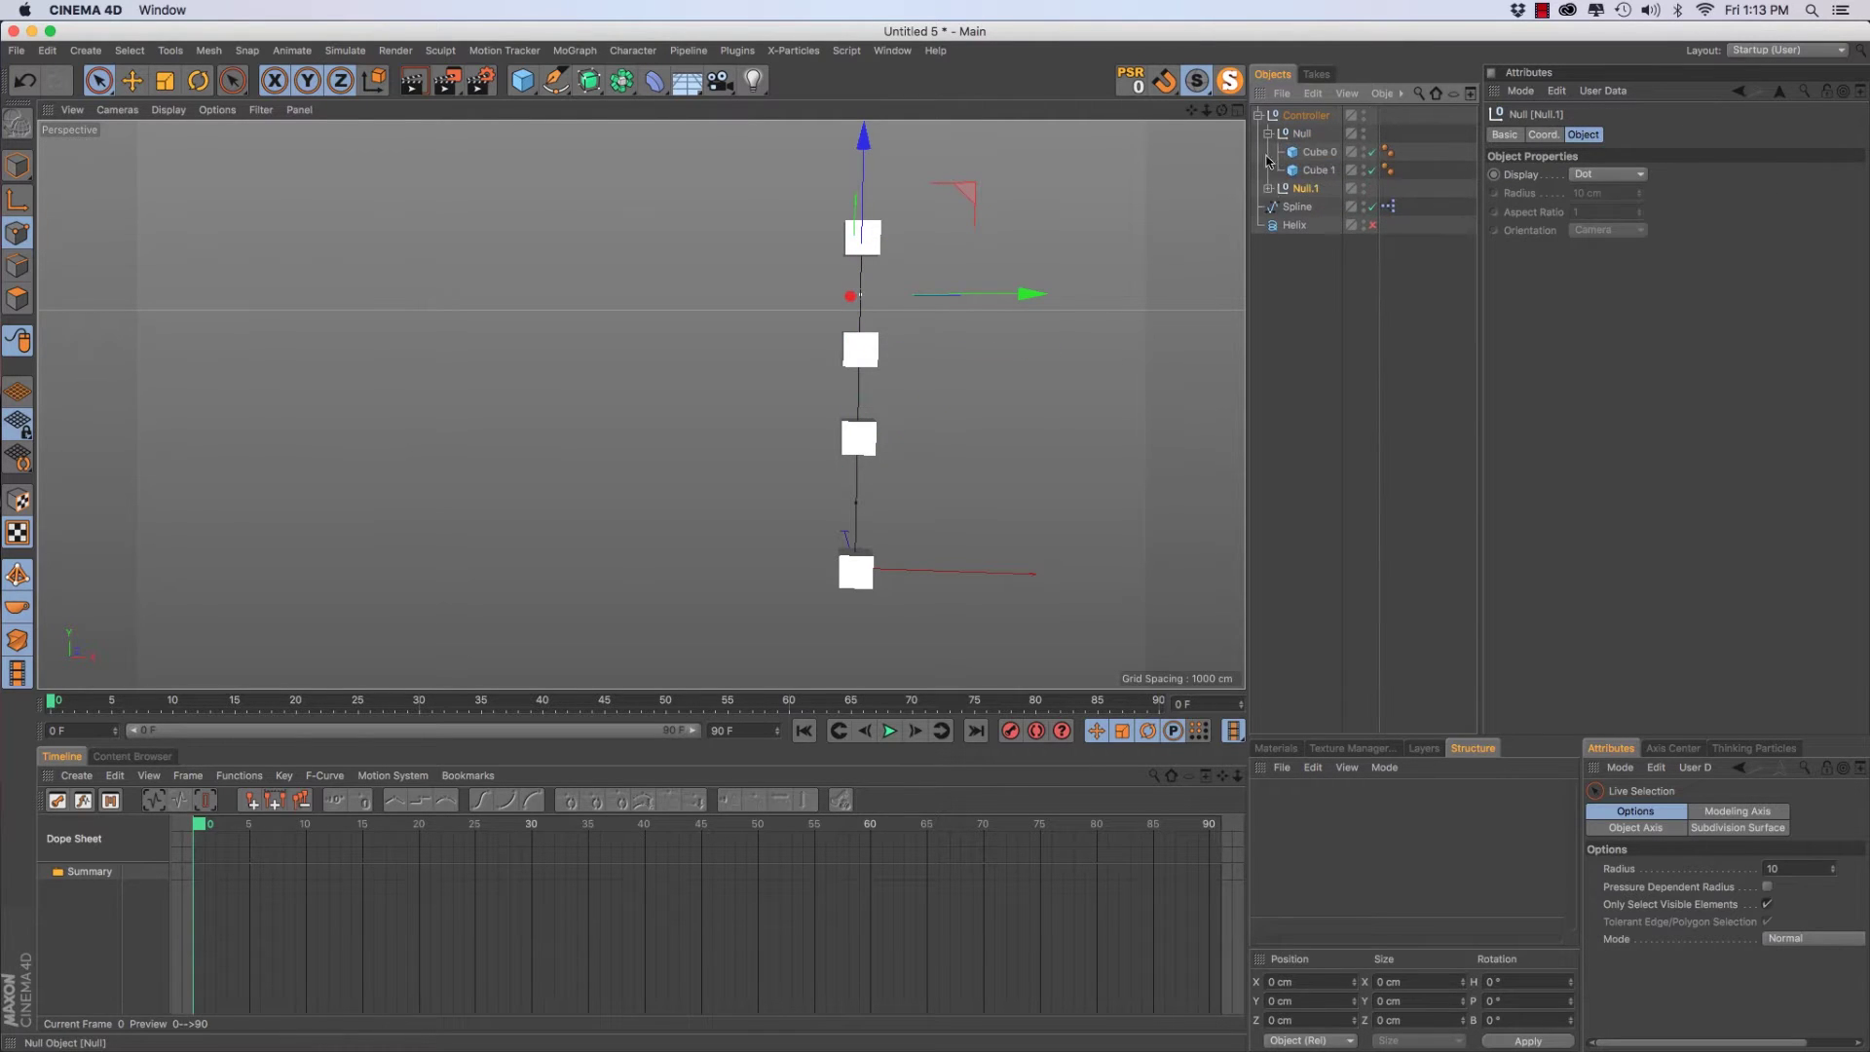
left_click(1268, 189)
Rename the null holding Cube 0 and Cube 1 as top, and the null holding Cube 2 and Cube 3 as bottom
double_click(1302, 135)
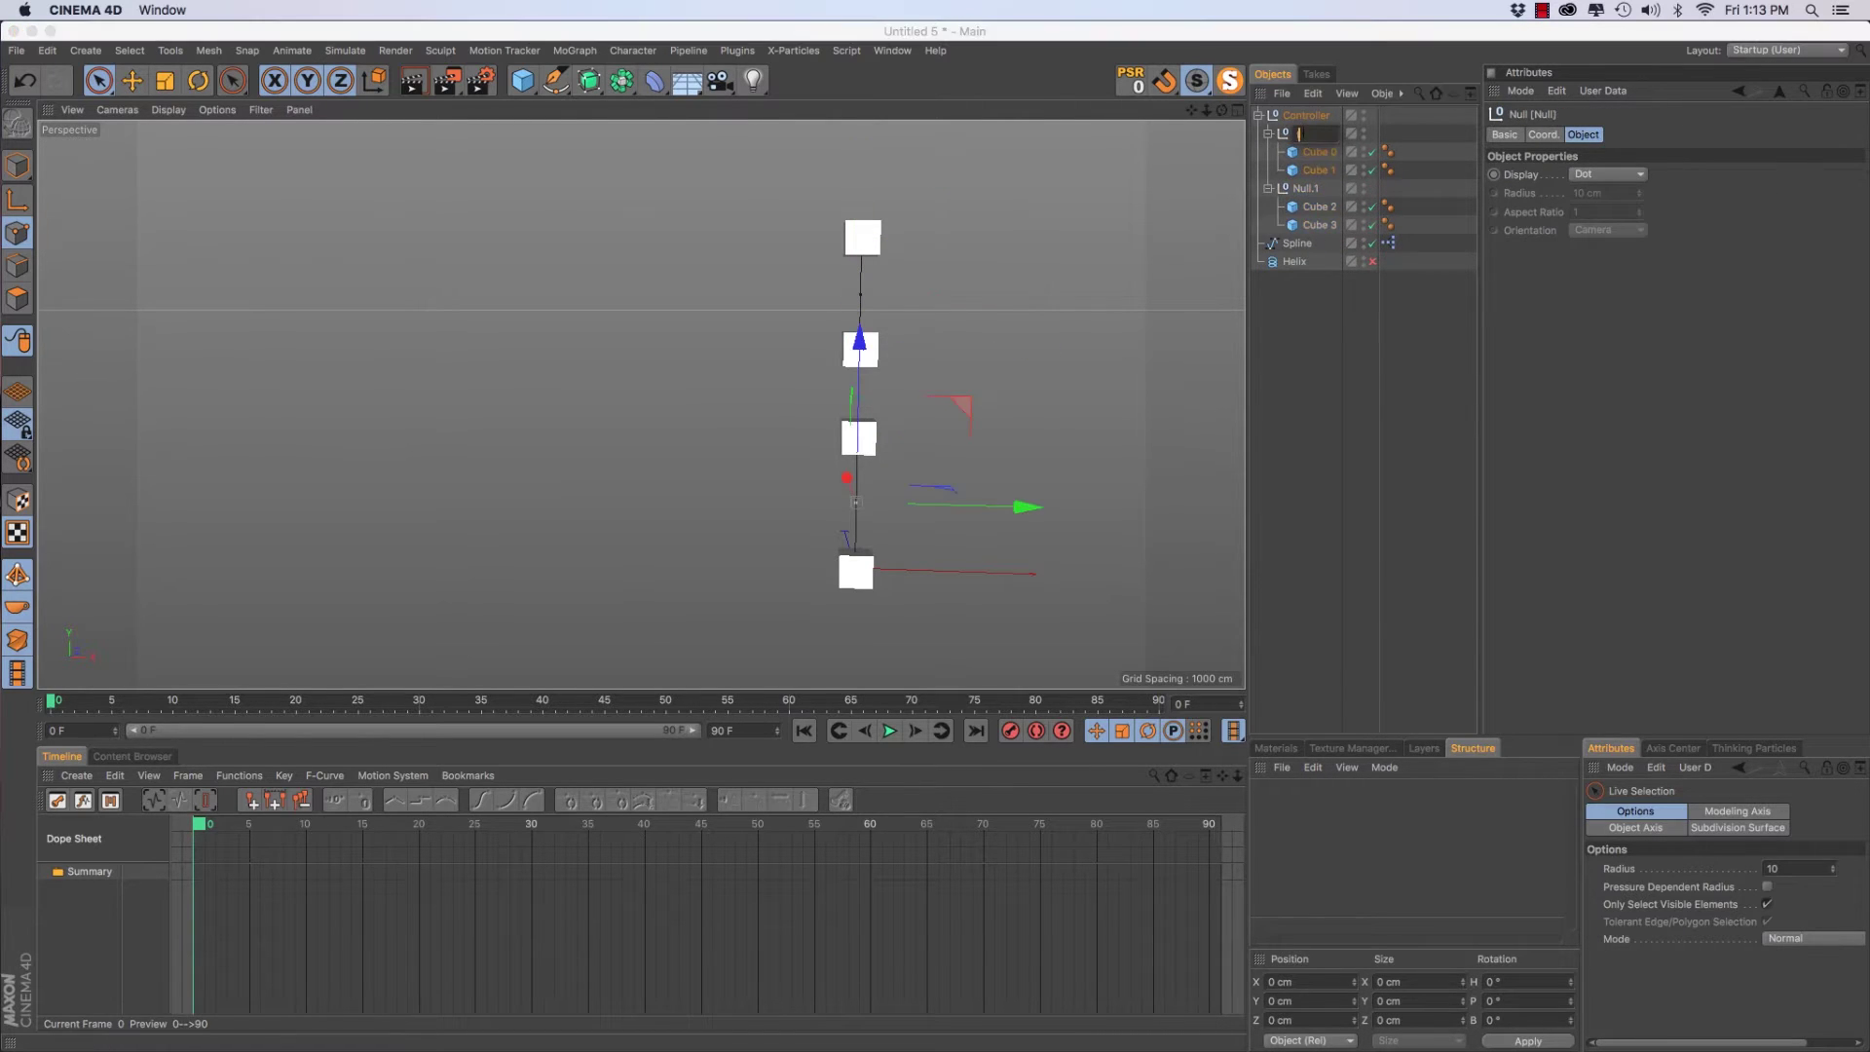
type("top")
double_click(1307, 189)
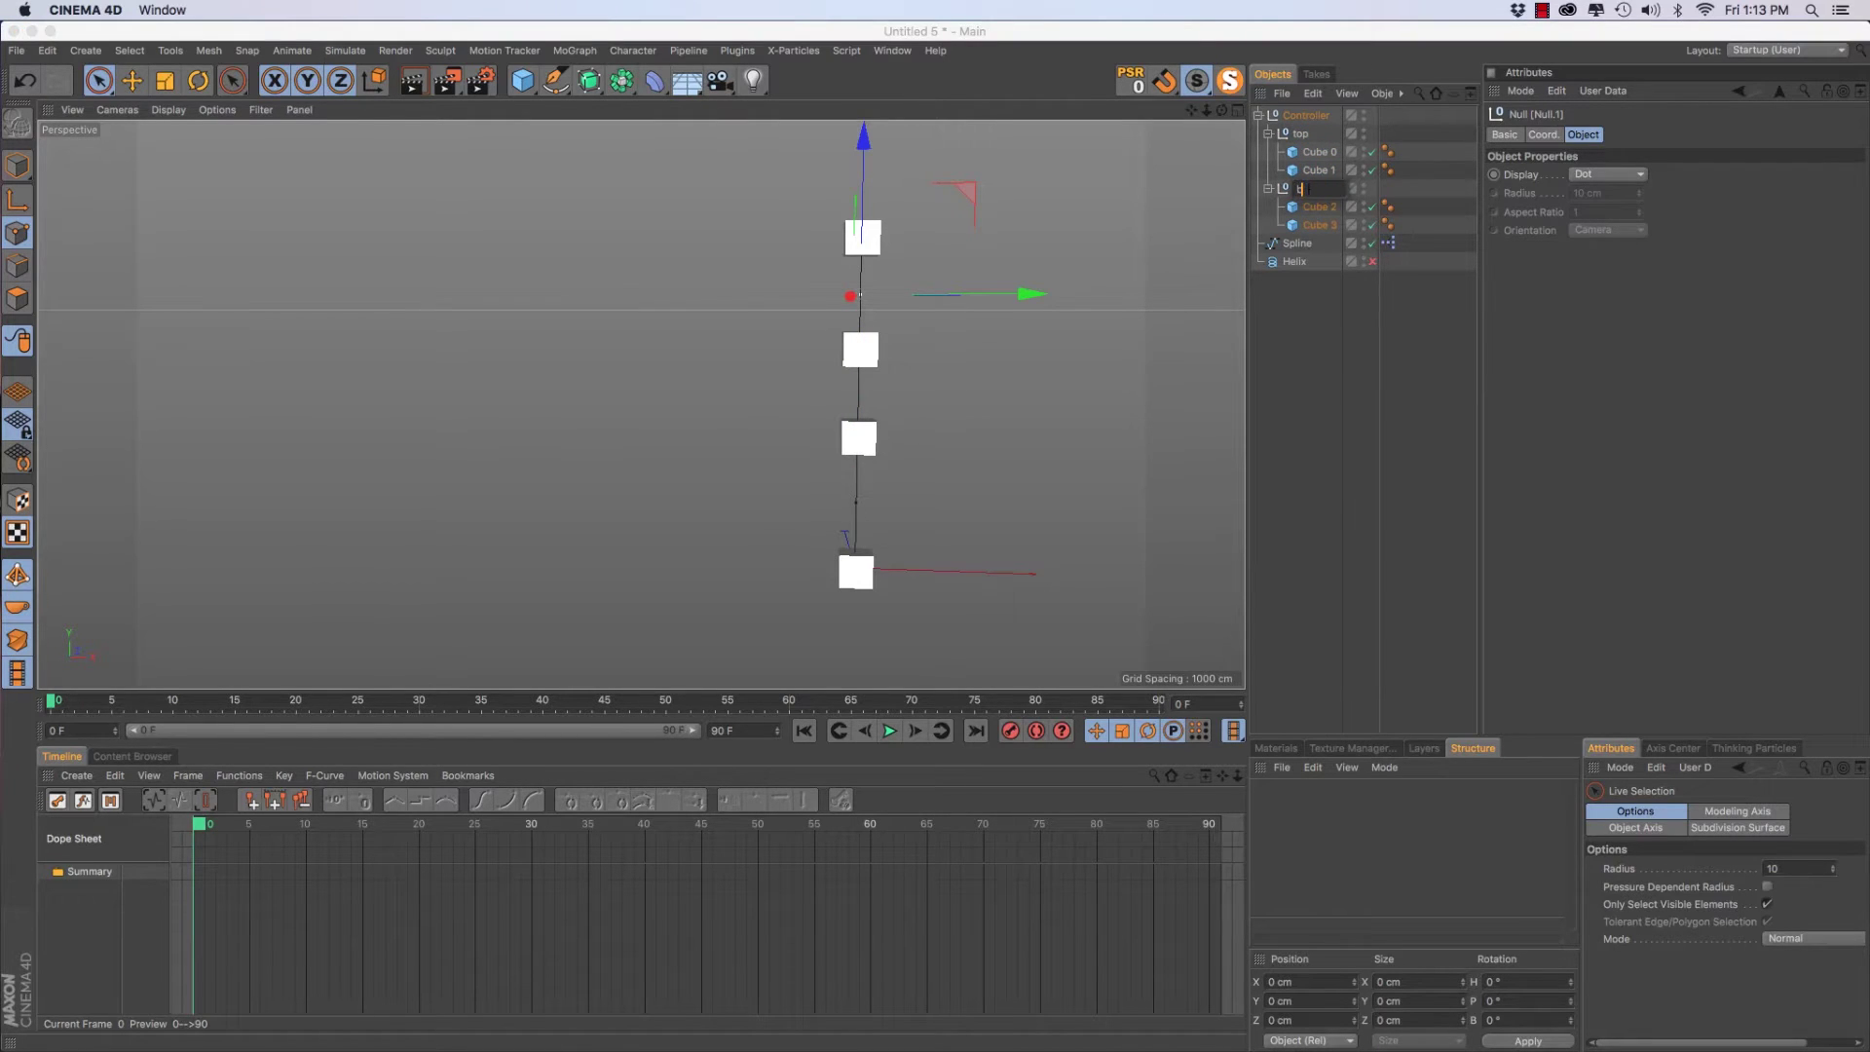
type("bottom")
key("Return")
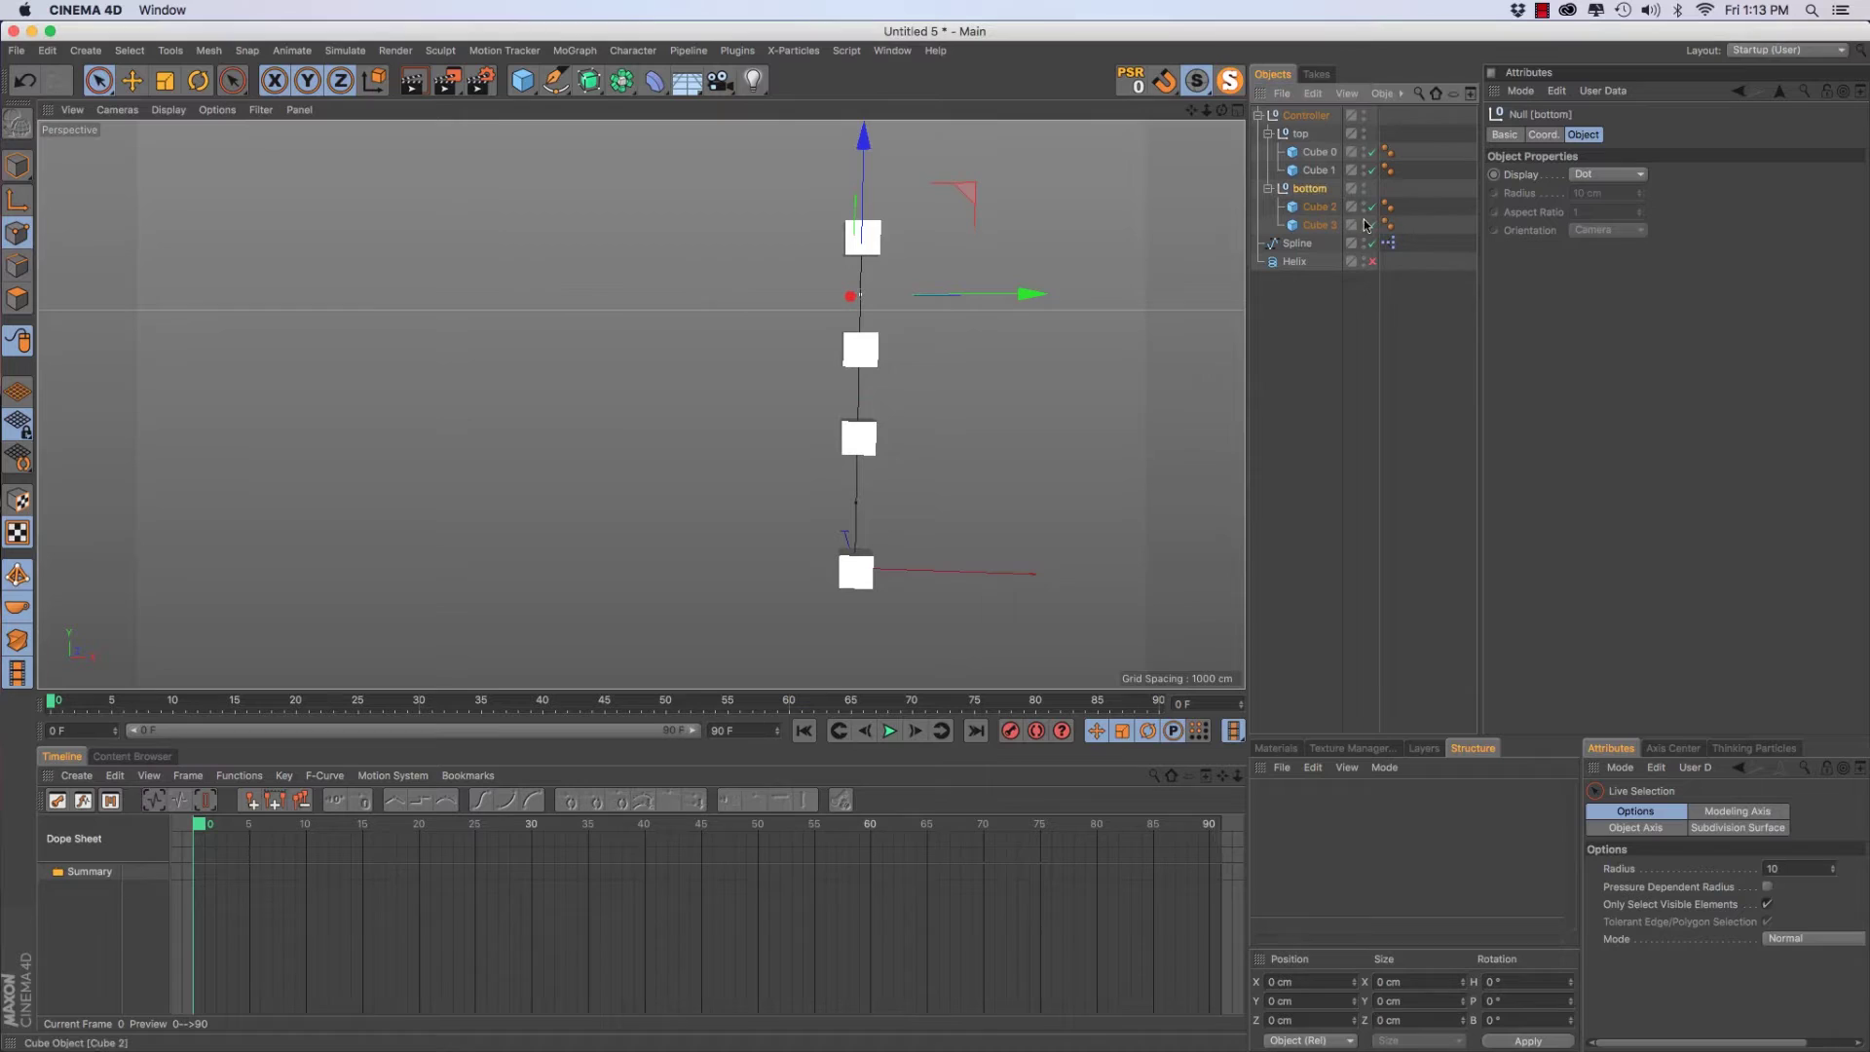
Swap the groups' contents so Cube 3 and Cube 2 sit under top, and Cube 1 and Cube 0 under bottom
left_click(1302, 135)
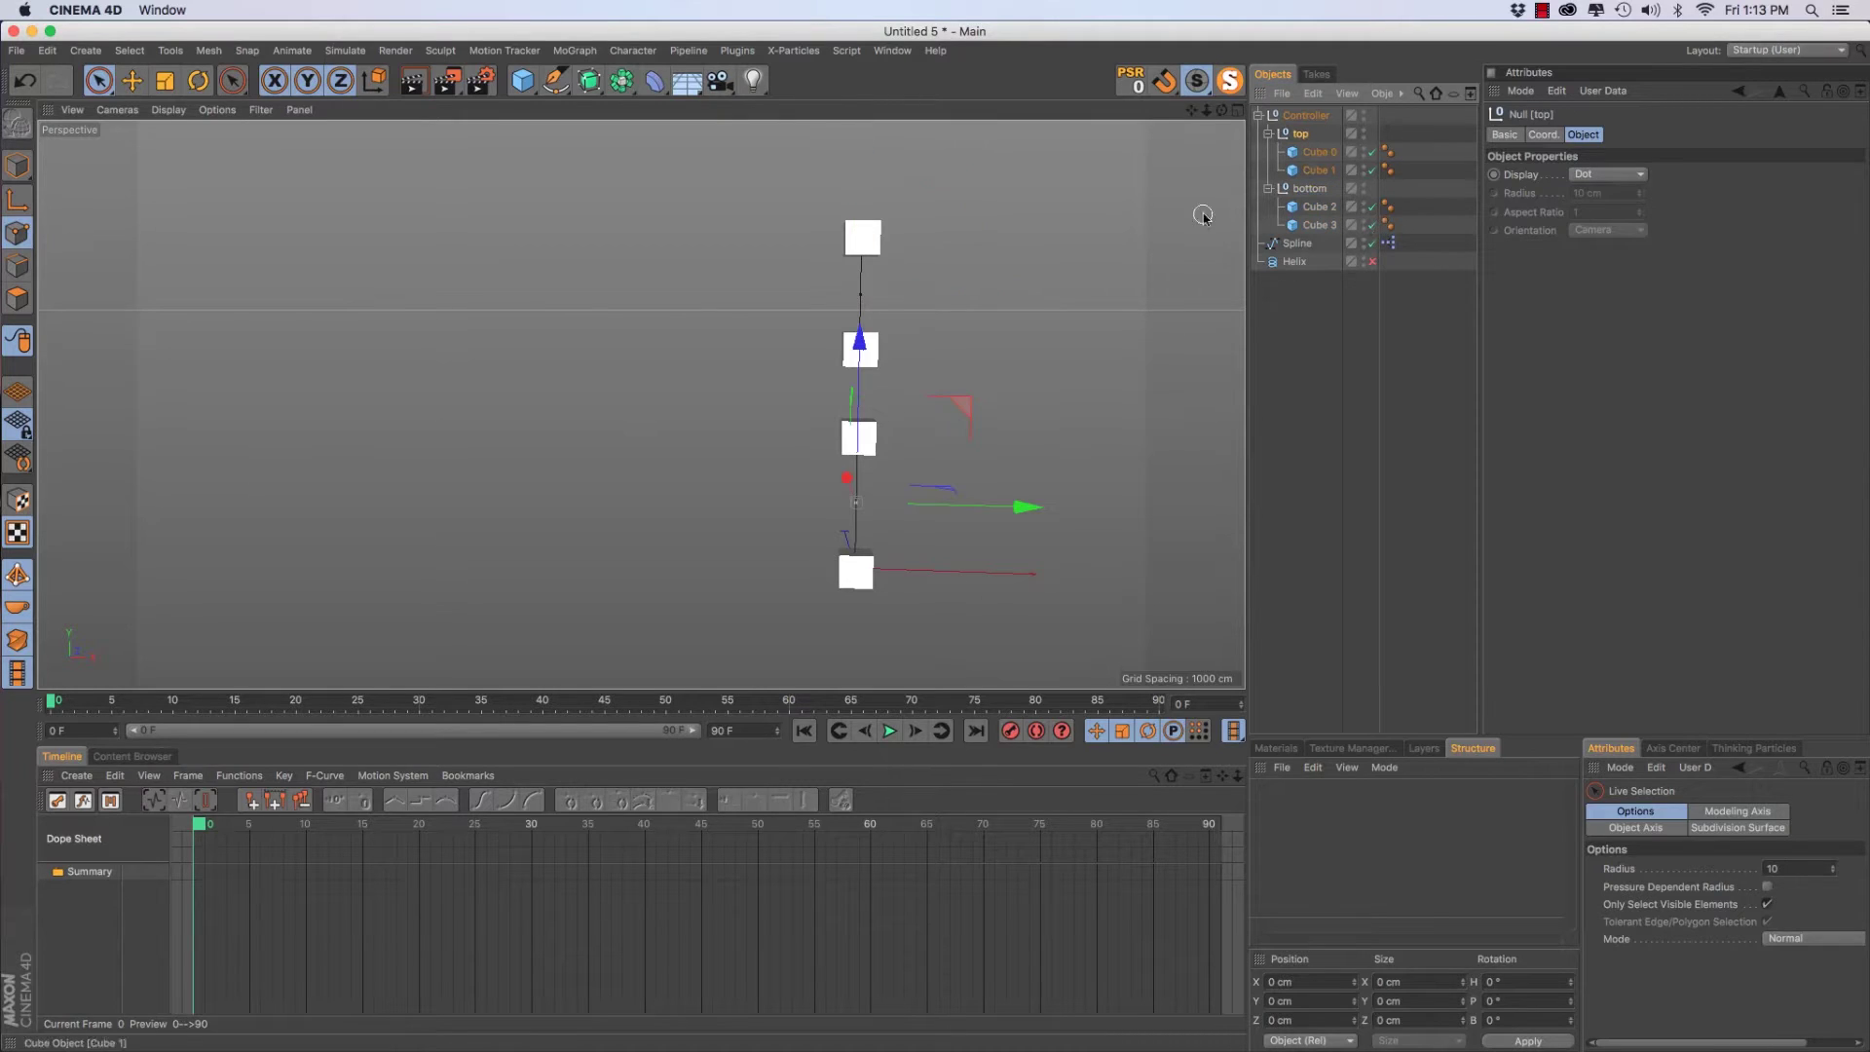
left_click(1320, 206)
left_click(1326, 226, "shift")
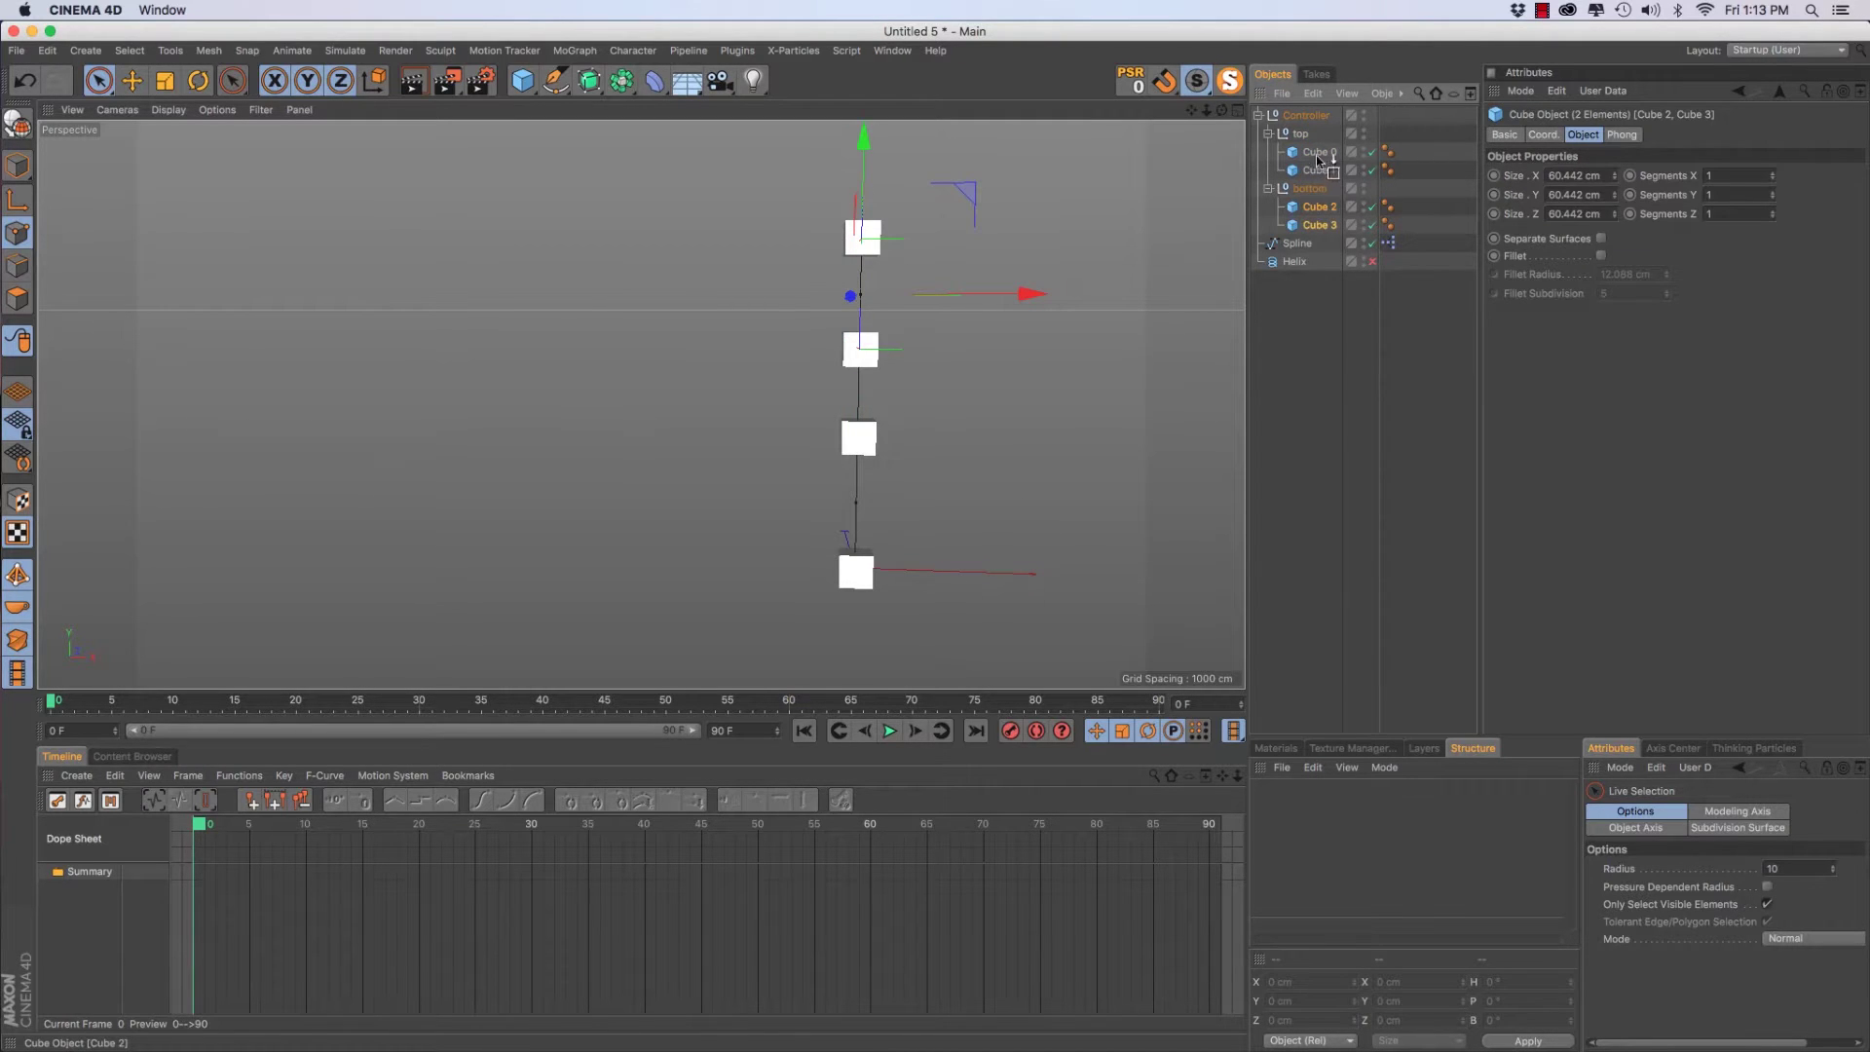
mouse_move(1318, 160)
left_mouse_down()
mouse_move(1326, 225)
mouse_move(1320, 146)
left_mouse_up()
left_click(1321, 190)
left_click(1327, 207, "shift")
left_click(1322, 230)
left_click(1320, 171)
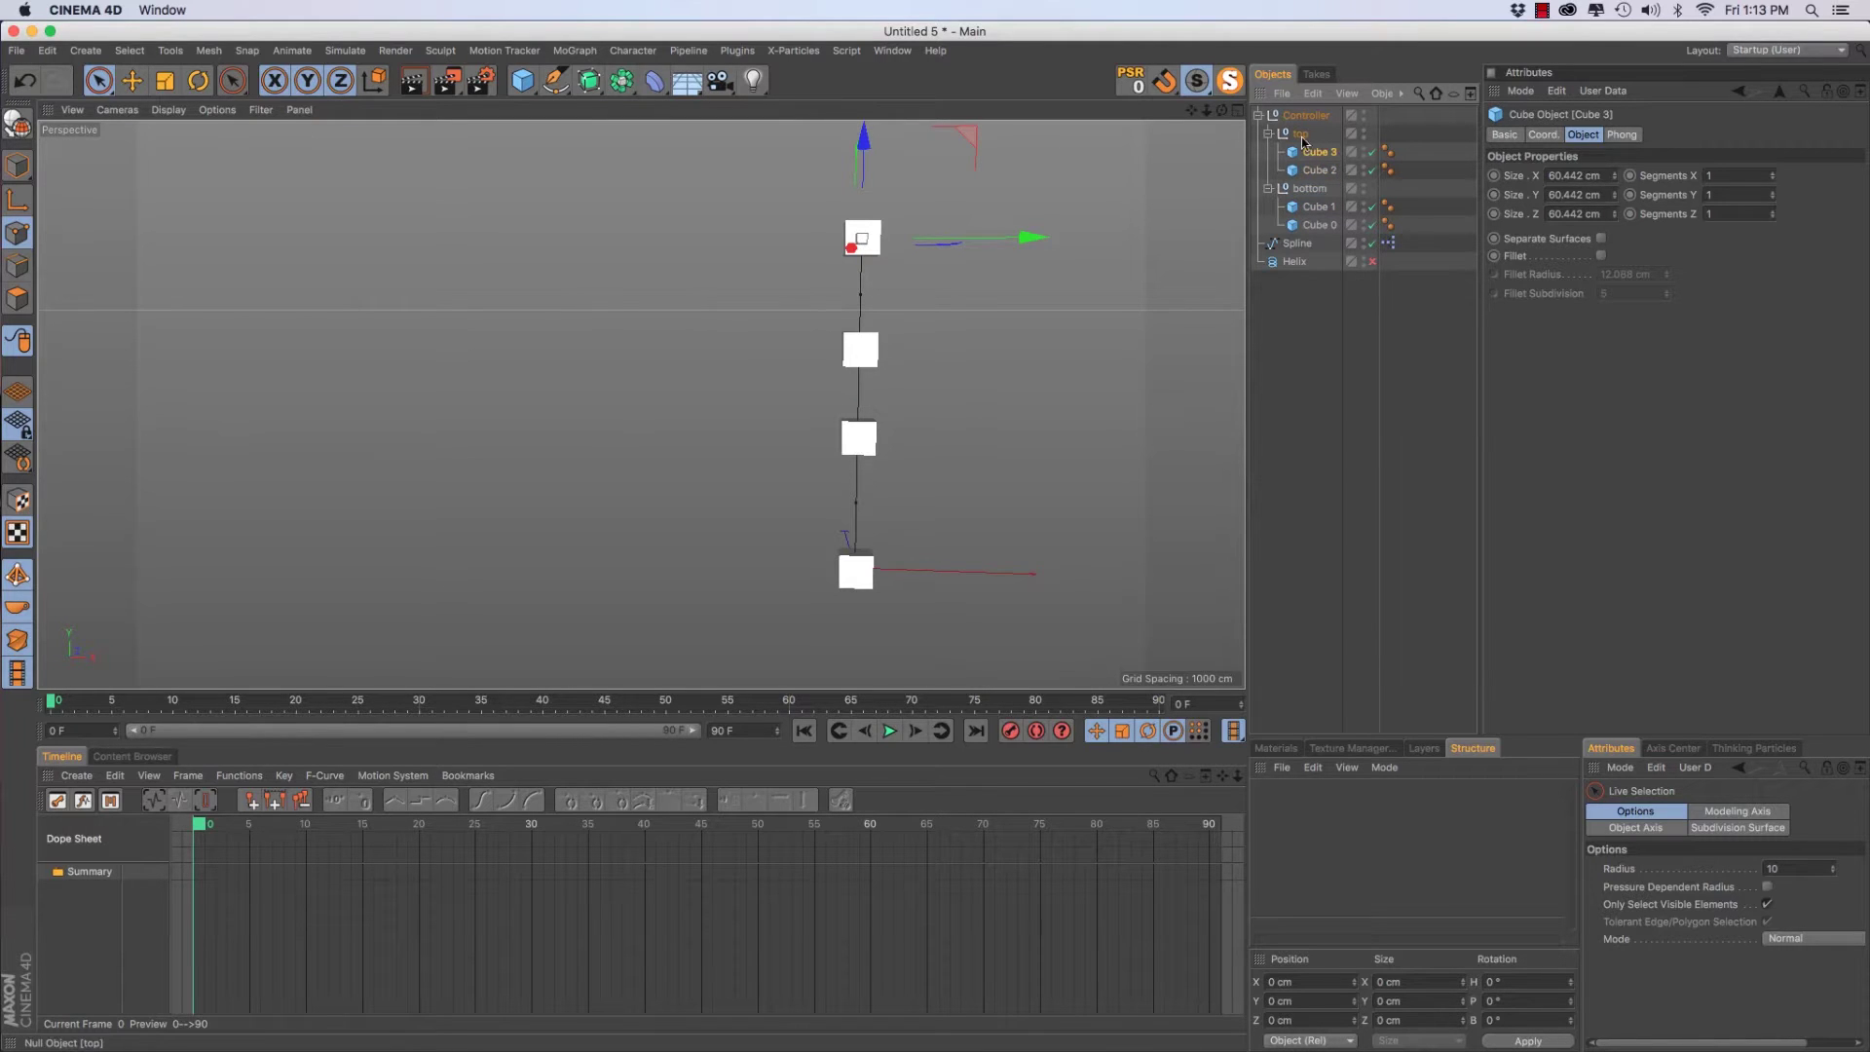
Move all four cubes out of the top and bottom nulls directly under Controller, and delete both empty nulls
left_click(1301, 134)
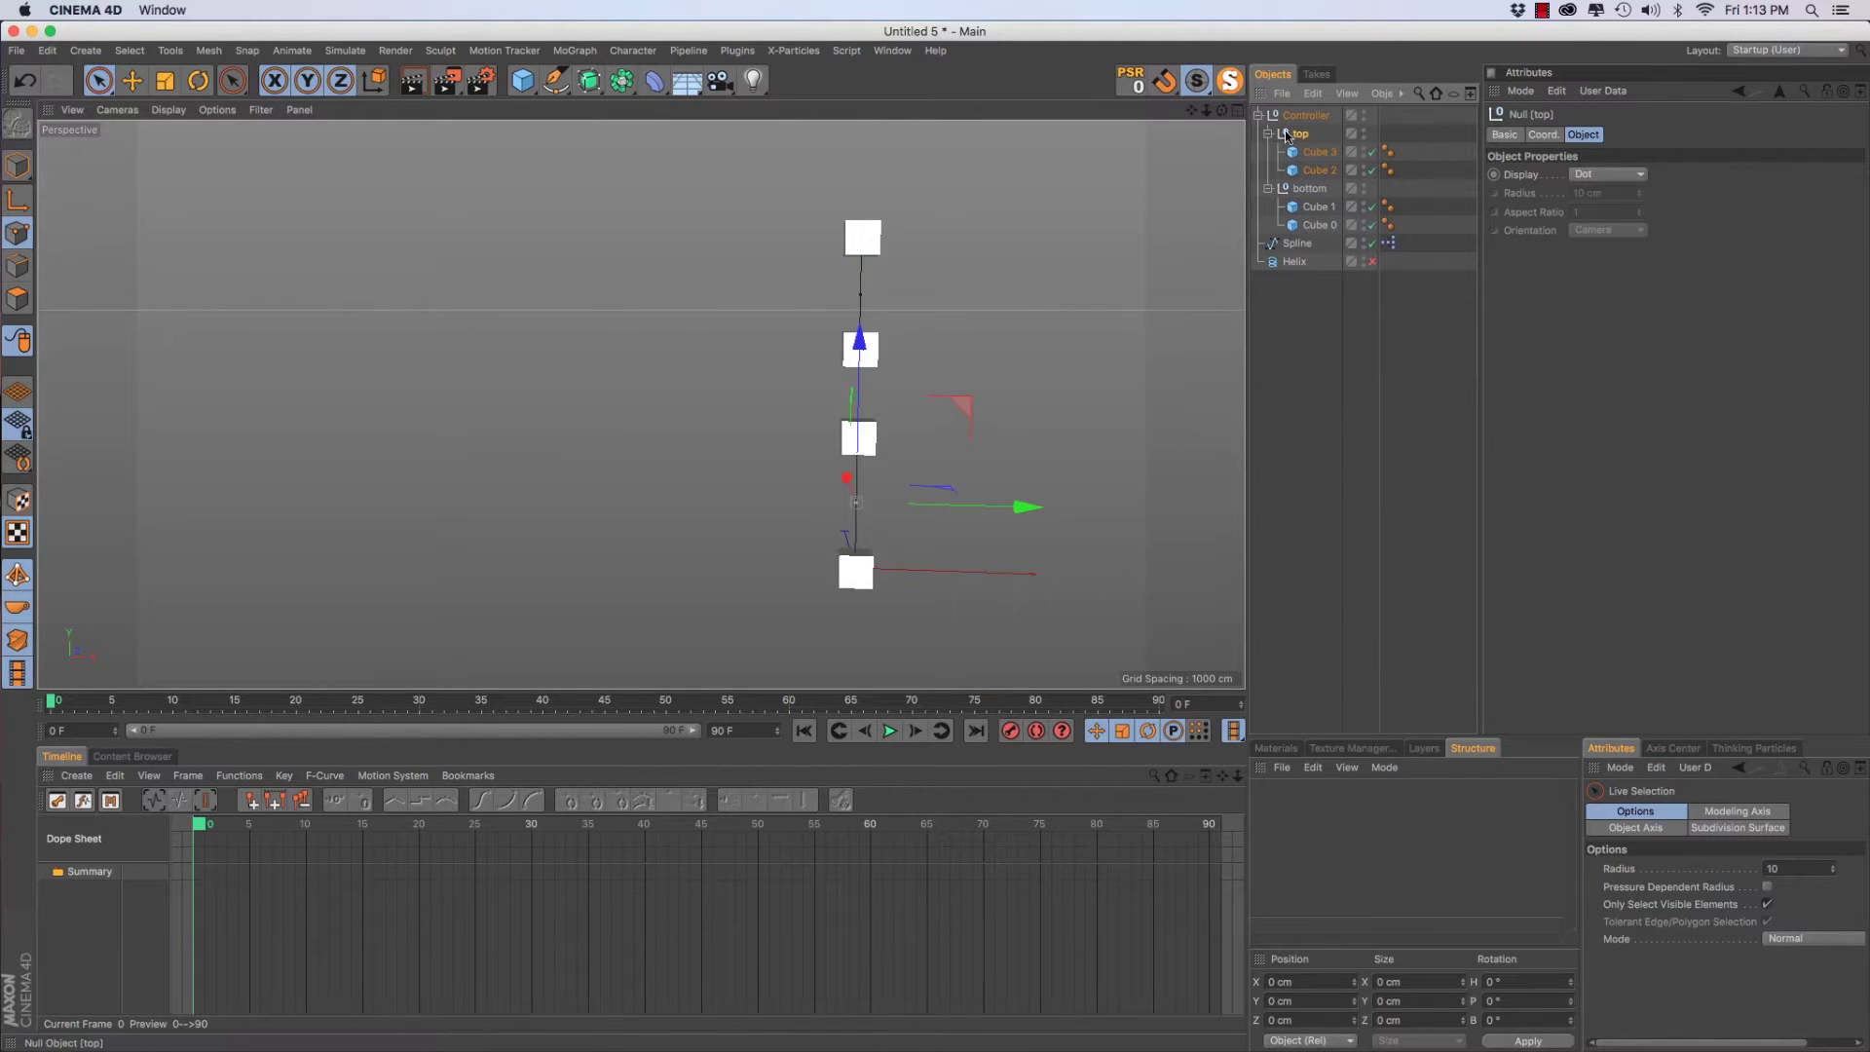
left_click(1311, 188)
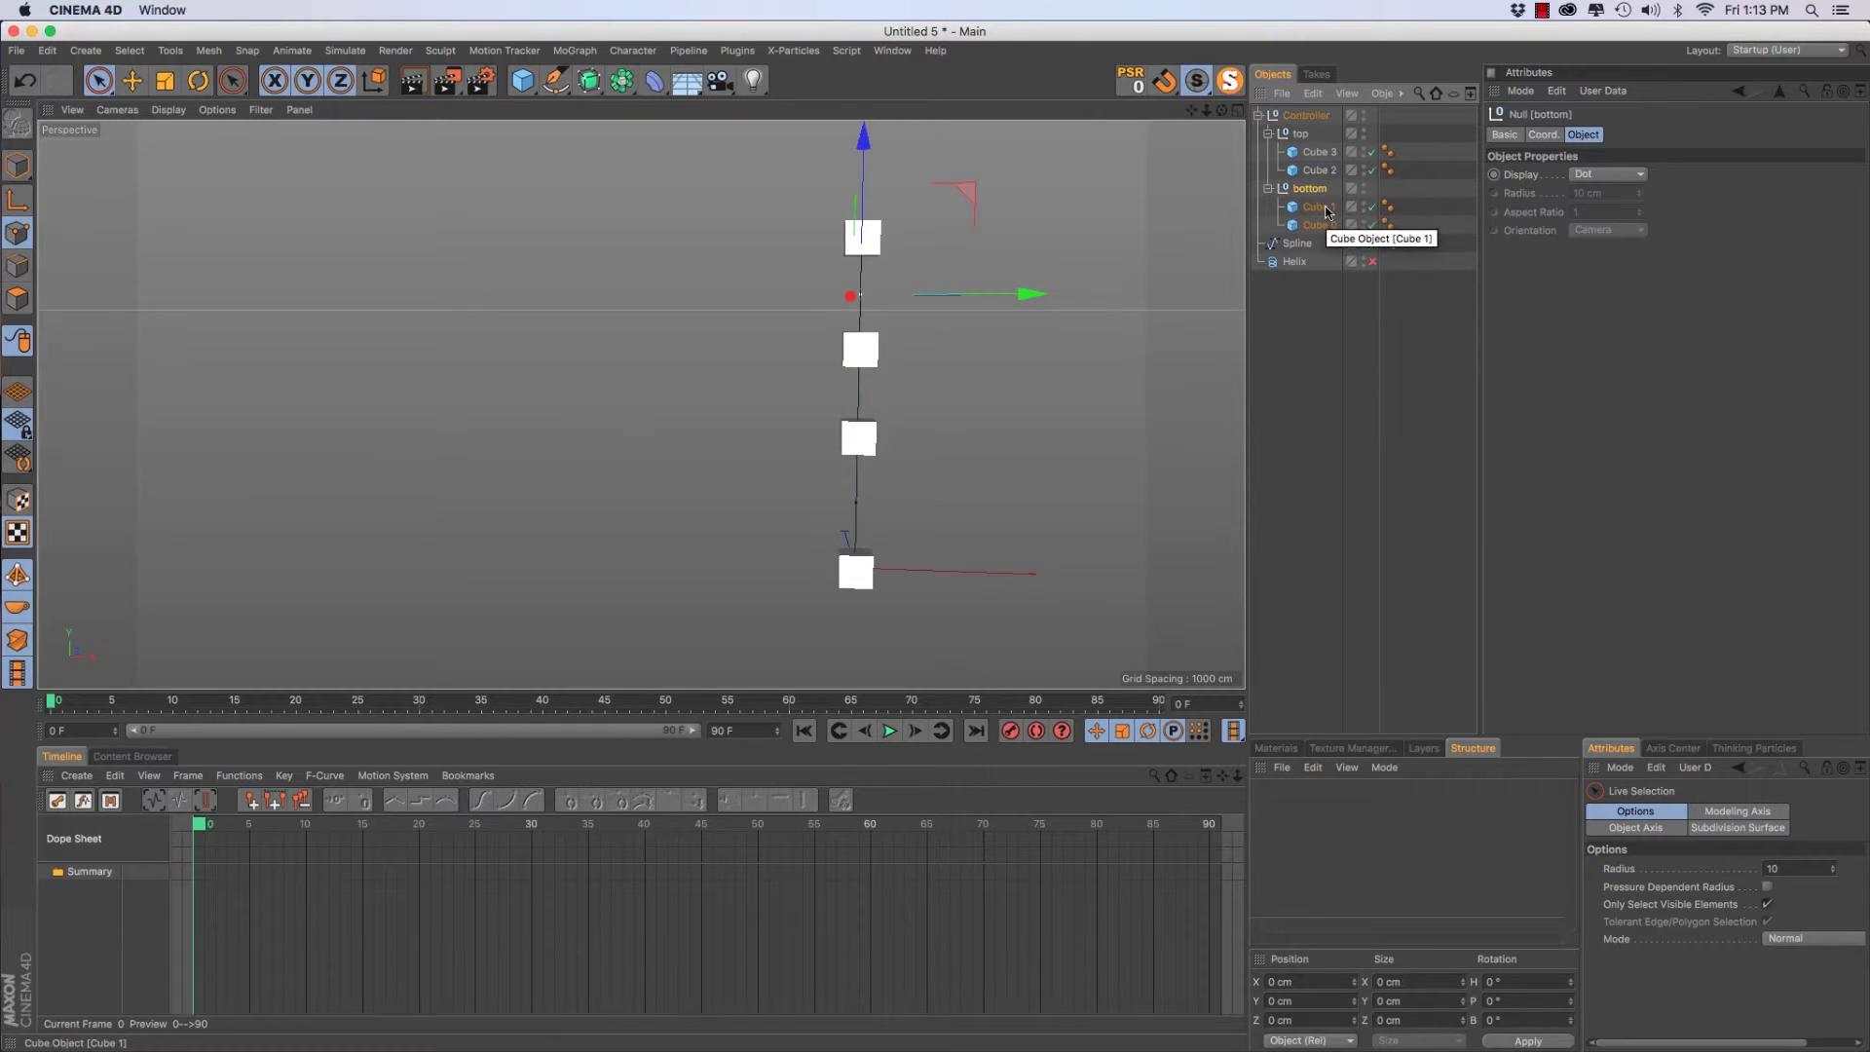
left_click(1306, 134)
left_click(1324, 153)
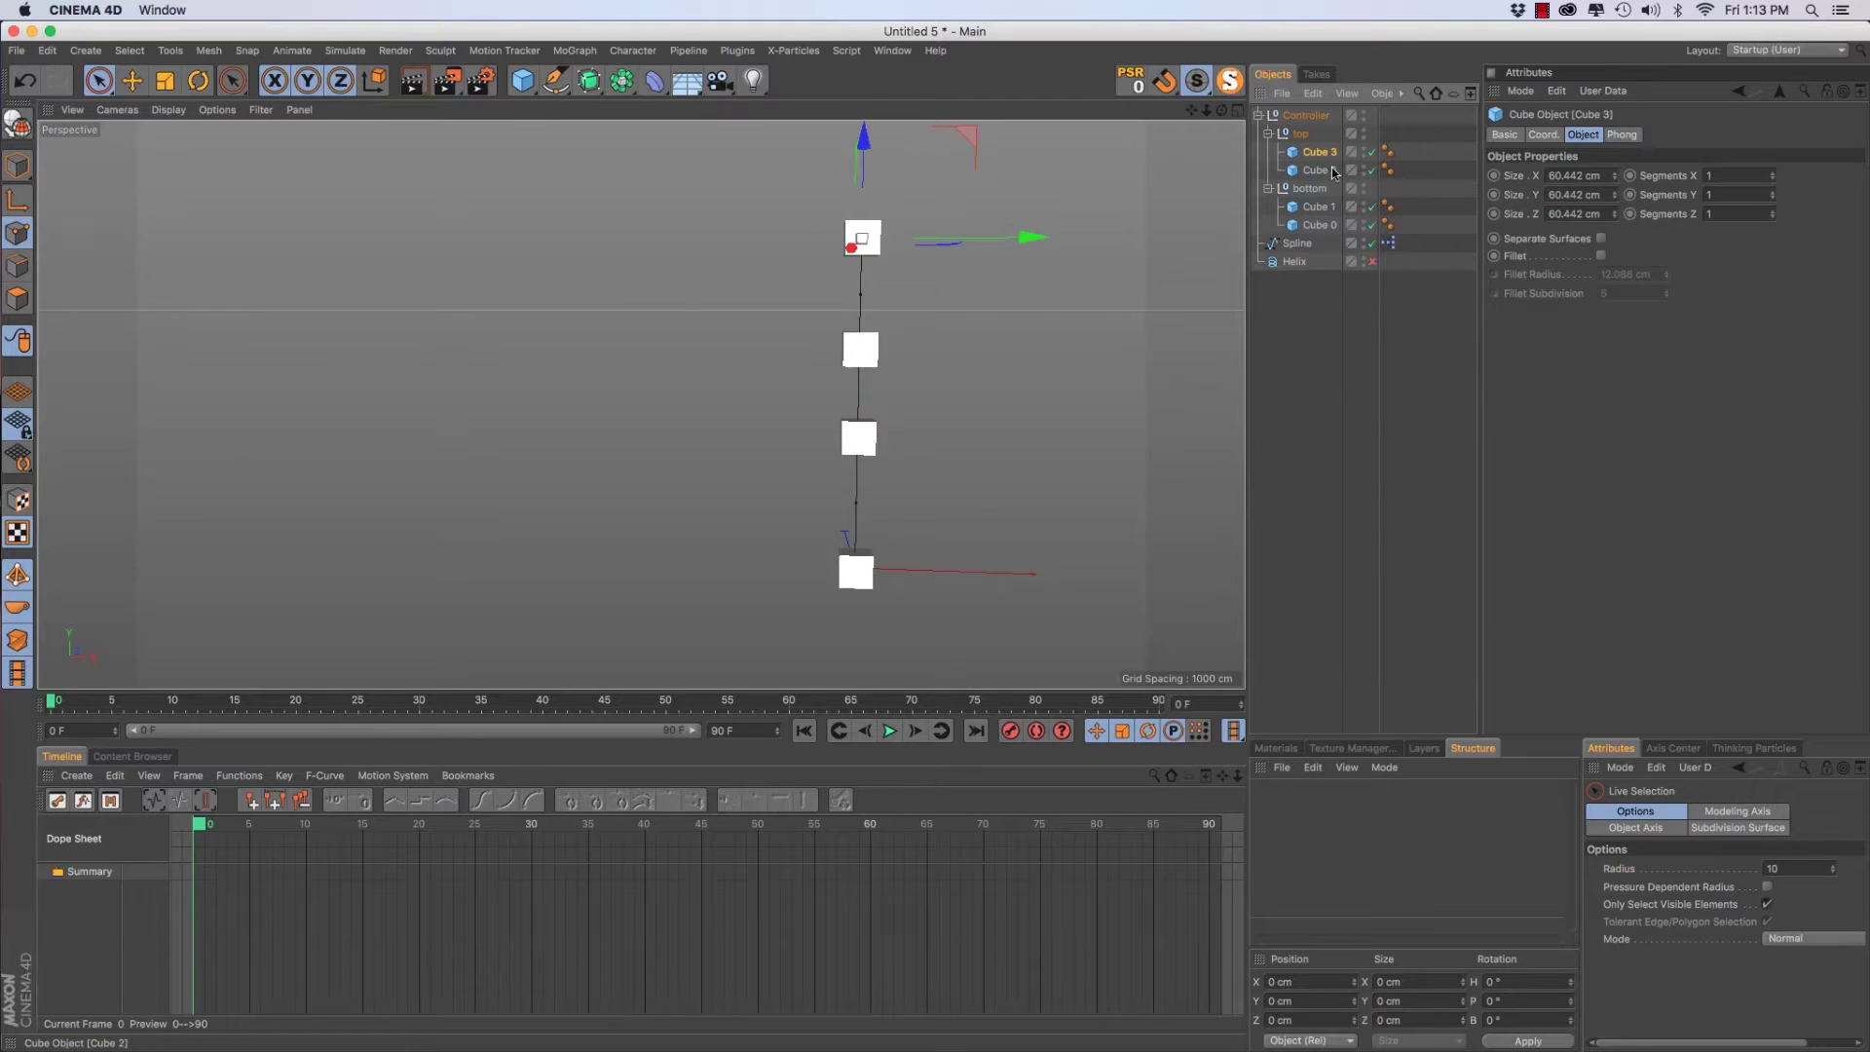
left_click(1329, 170)
left_click(1304, 134)
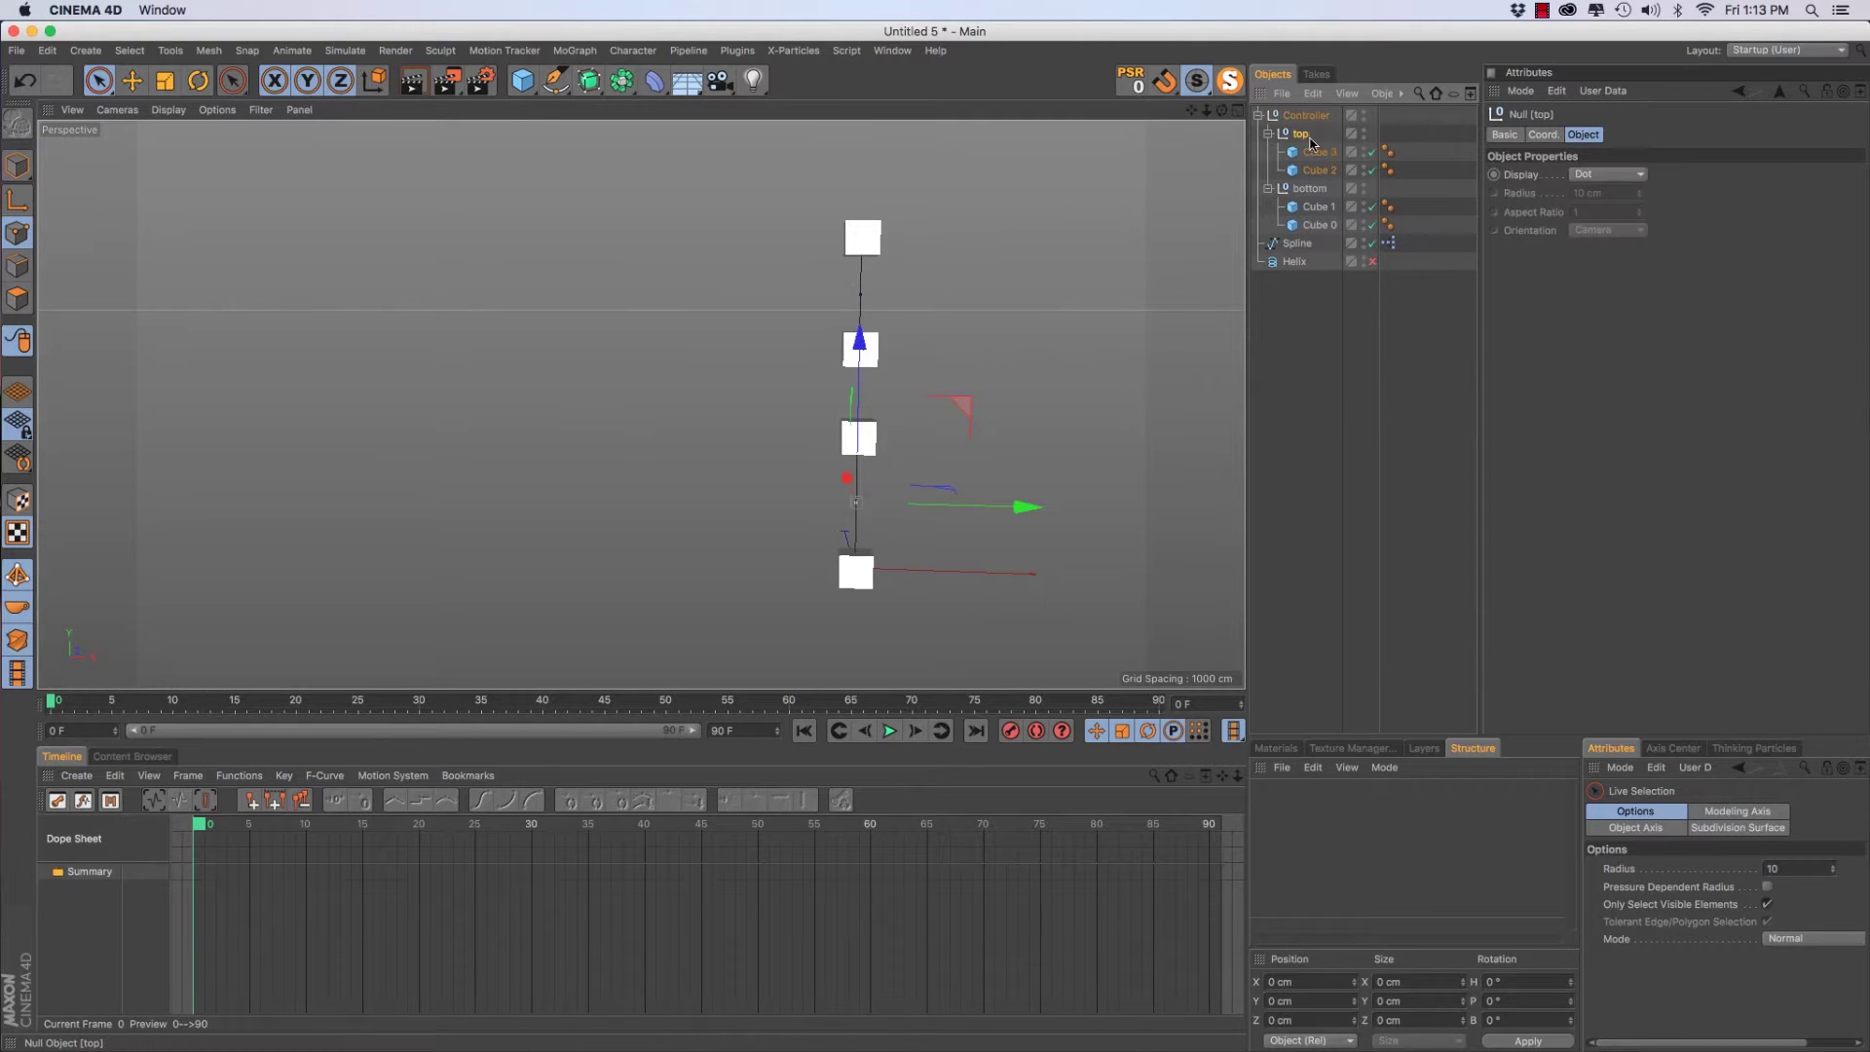
left_click(1319, 154)
left_click(1324, 170, "shift")
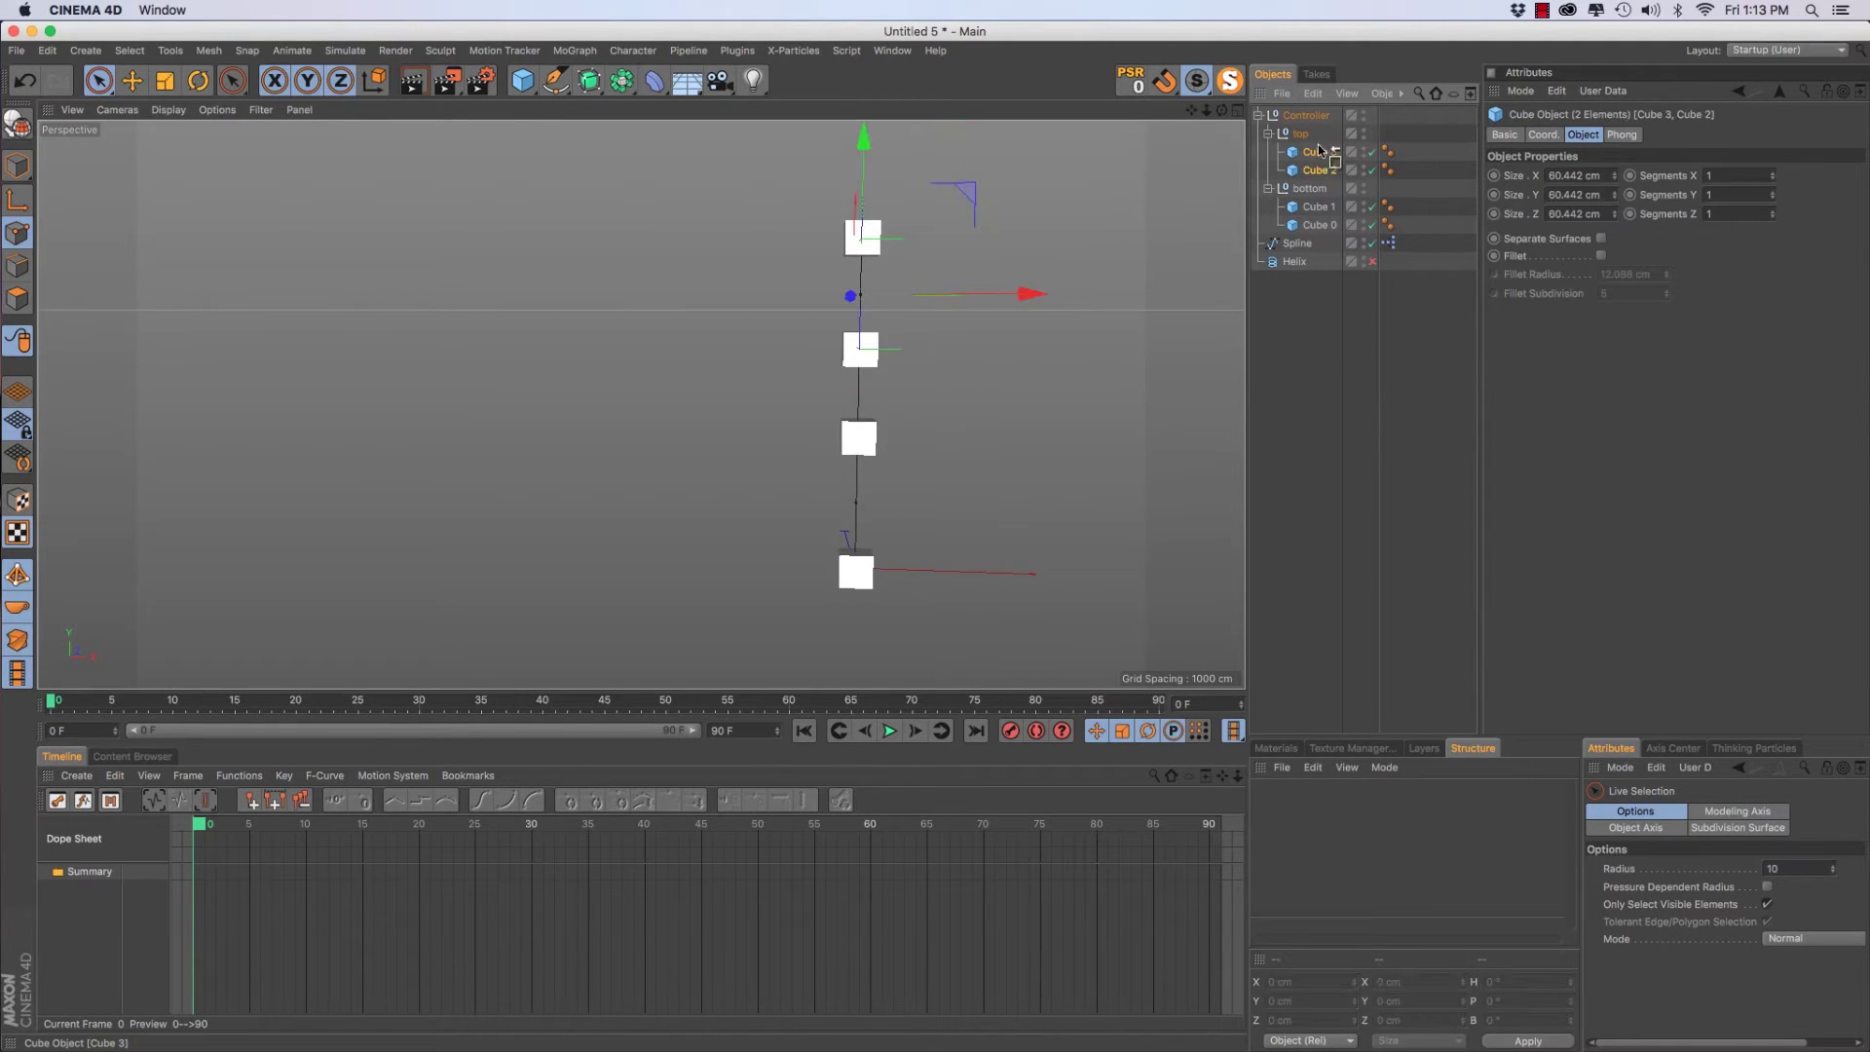
left_click_drag(1308, 128, 1312, 169)
left_click(1320, 207)
left_click(1319, 224, "shift")
left_click(1303, 207)
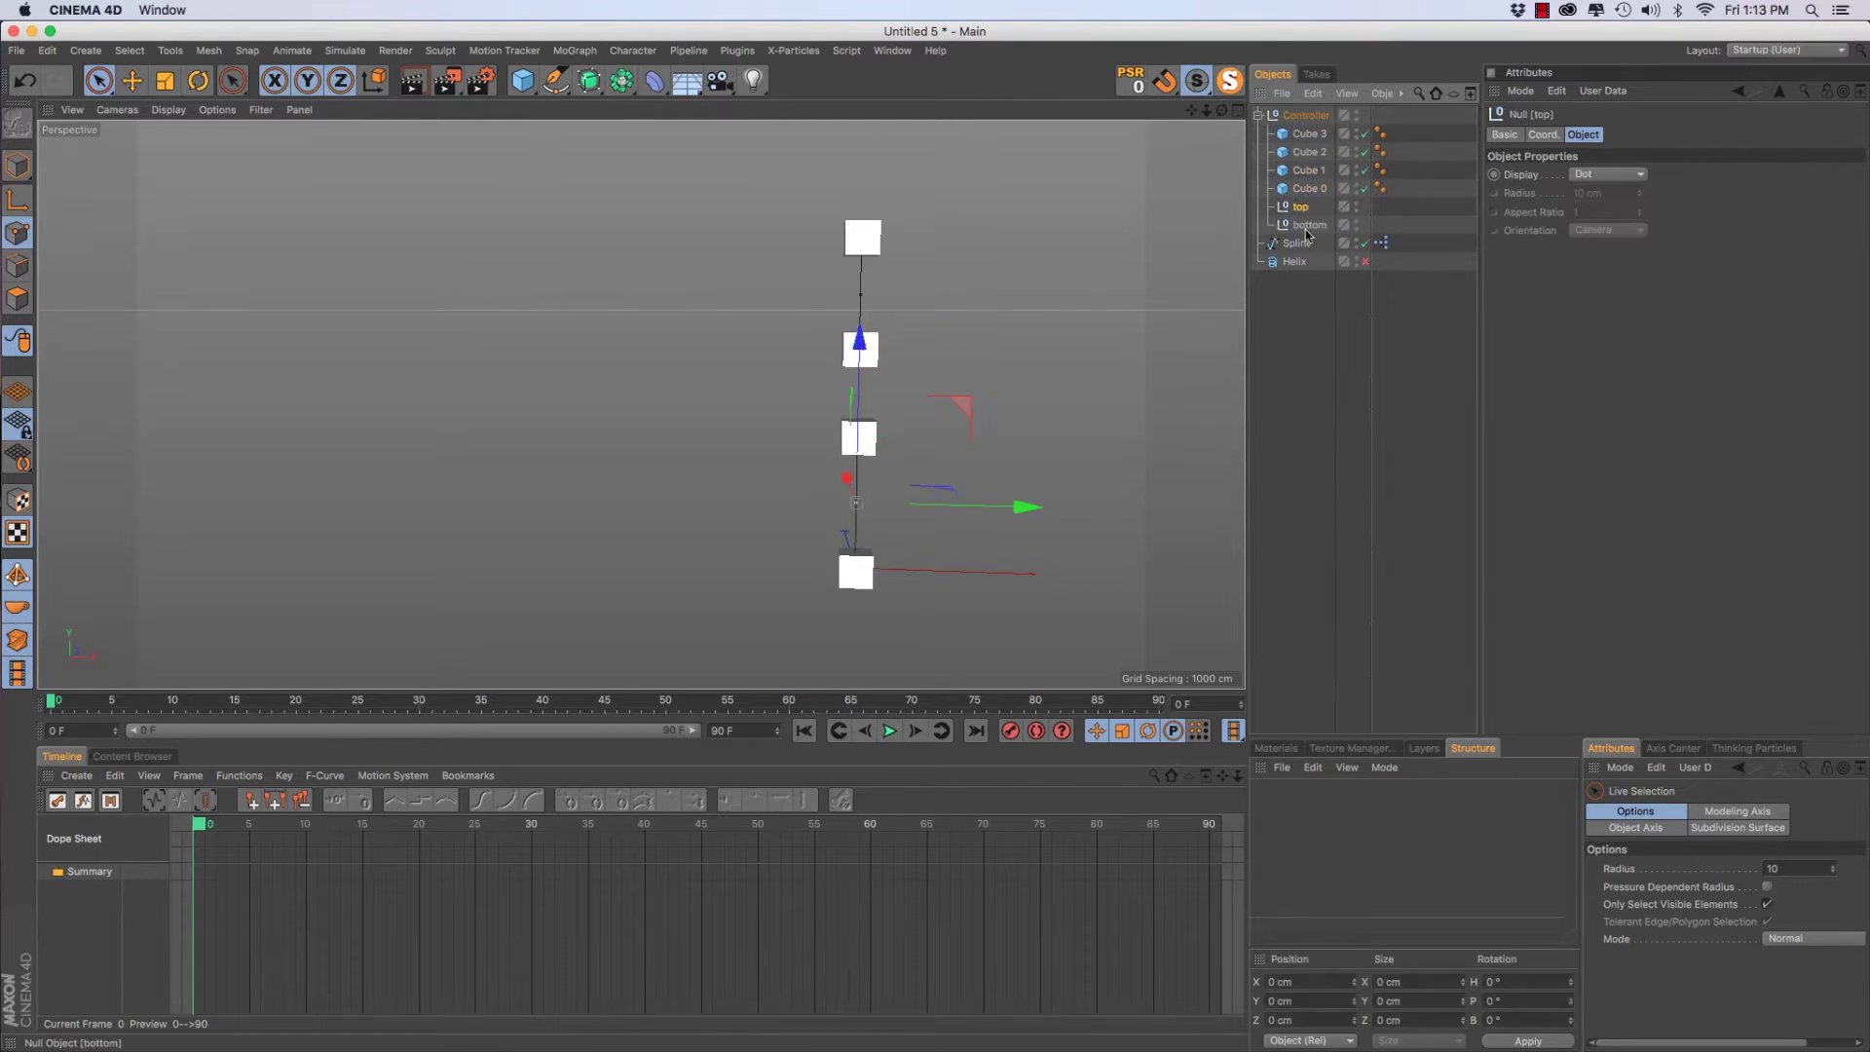
left_click(1309, 224, "shift")
Group Cube 3 with Cube 2, and Cube 1 with Cube 0, into two separate nulls under Controller
left_click(1303, 139)
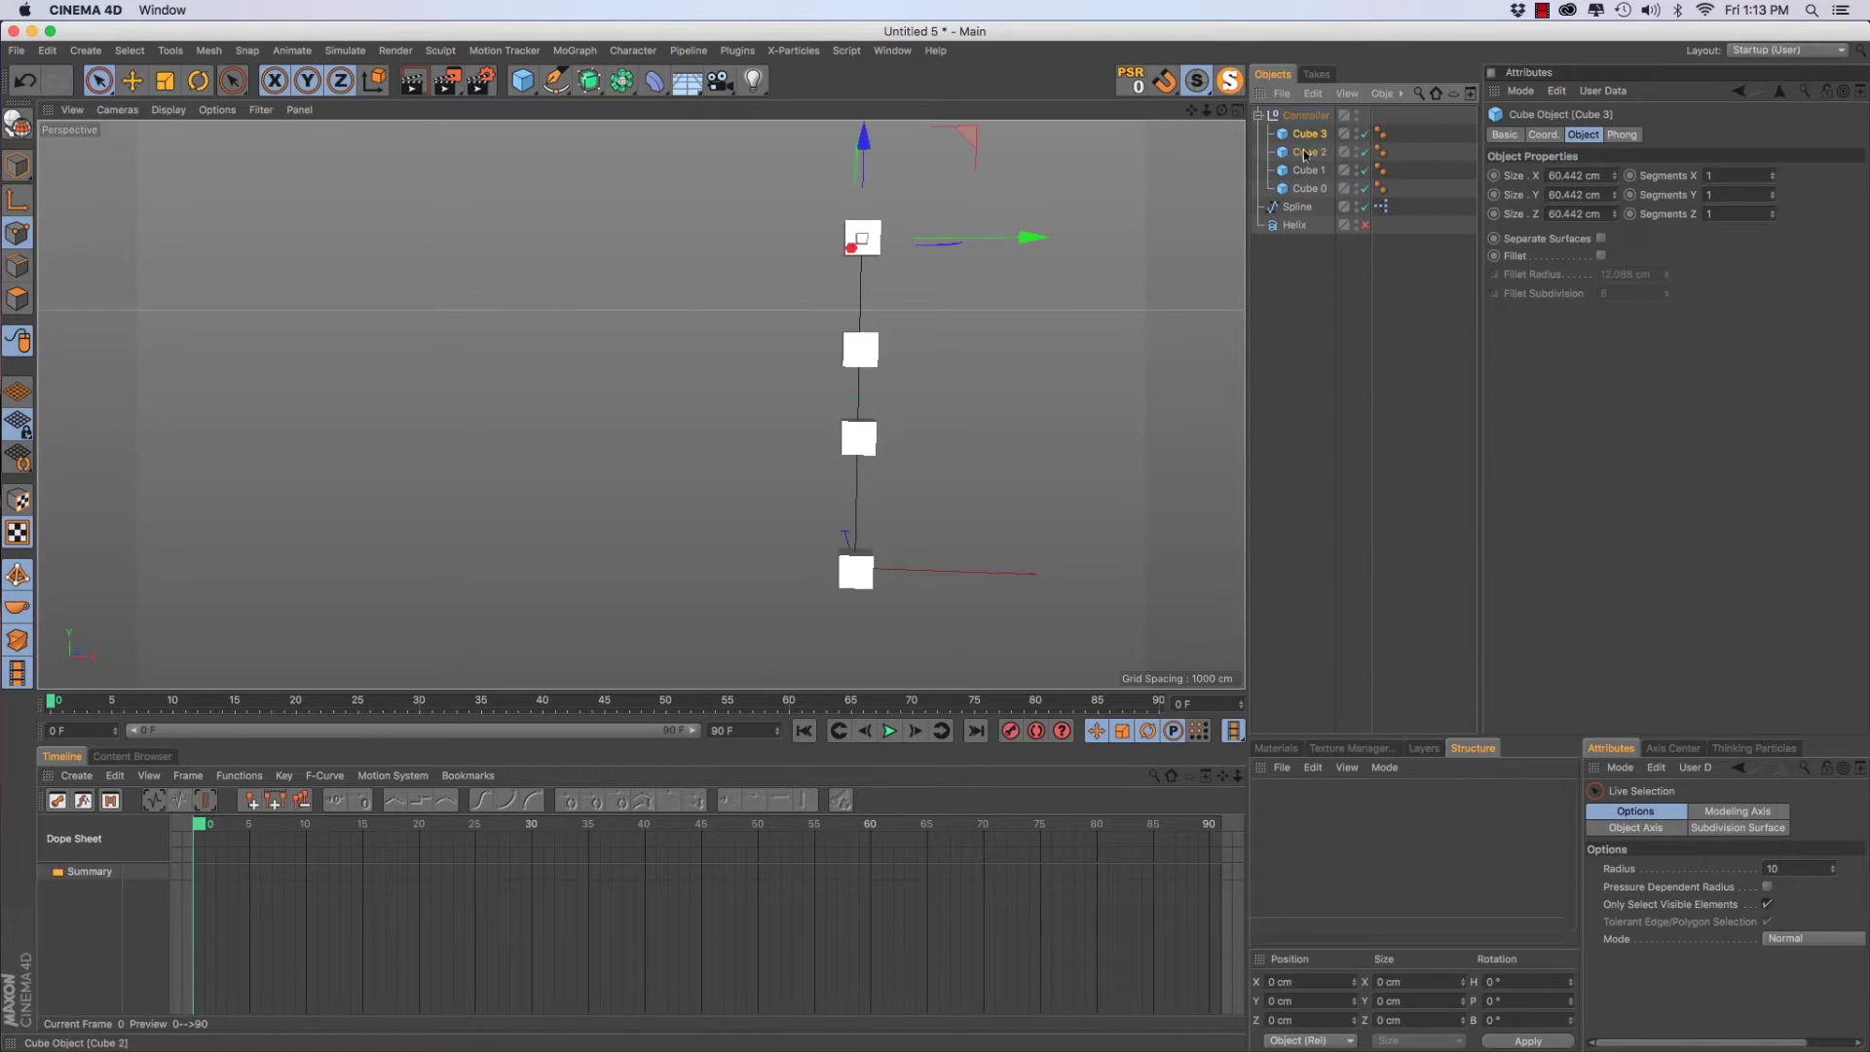
left_click(1305, 155, "shift")
key("alt+g")
left_click(1305, 153)
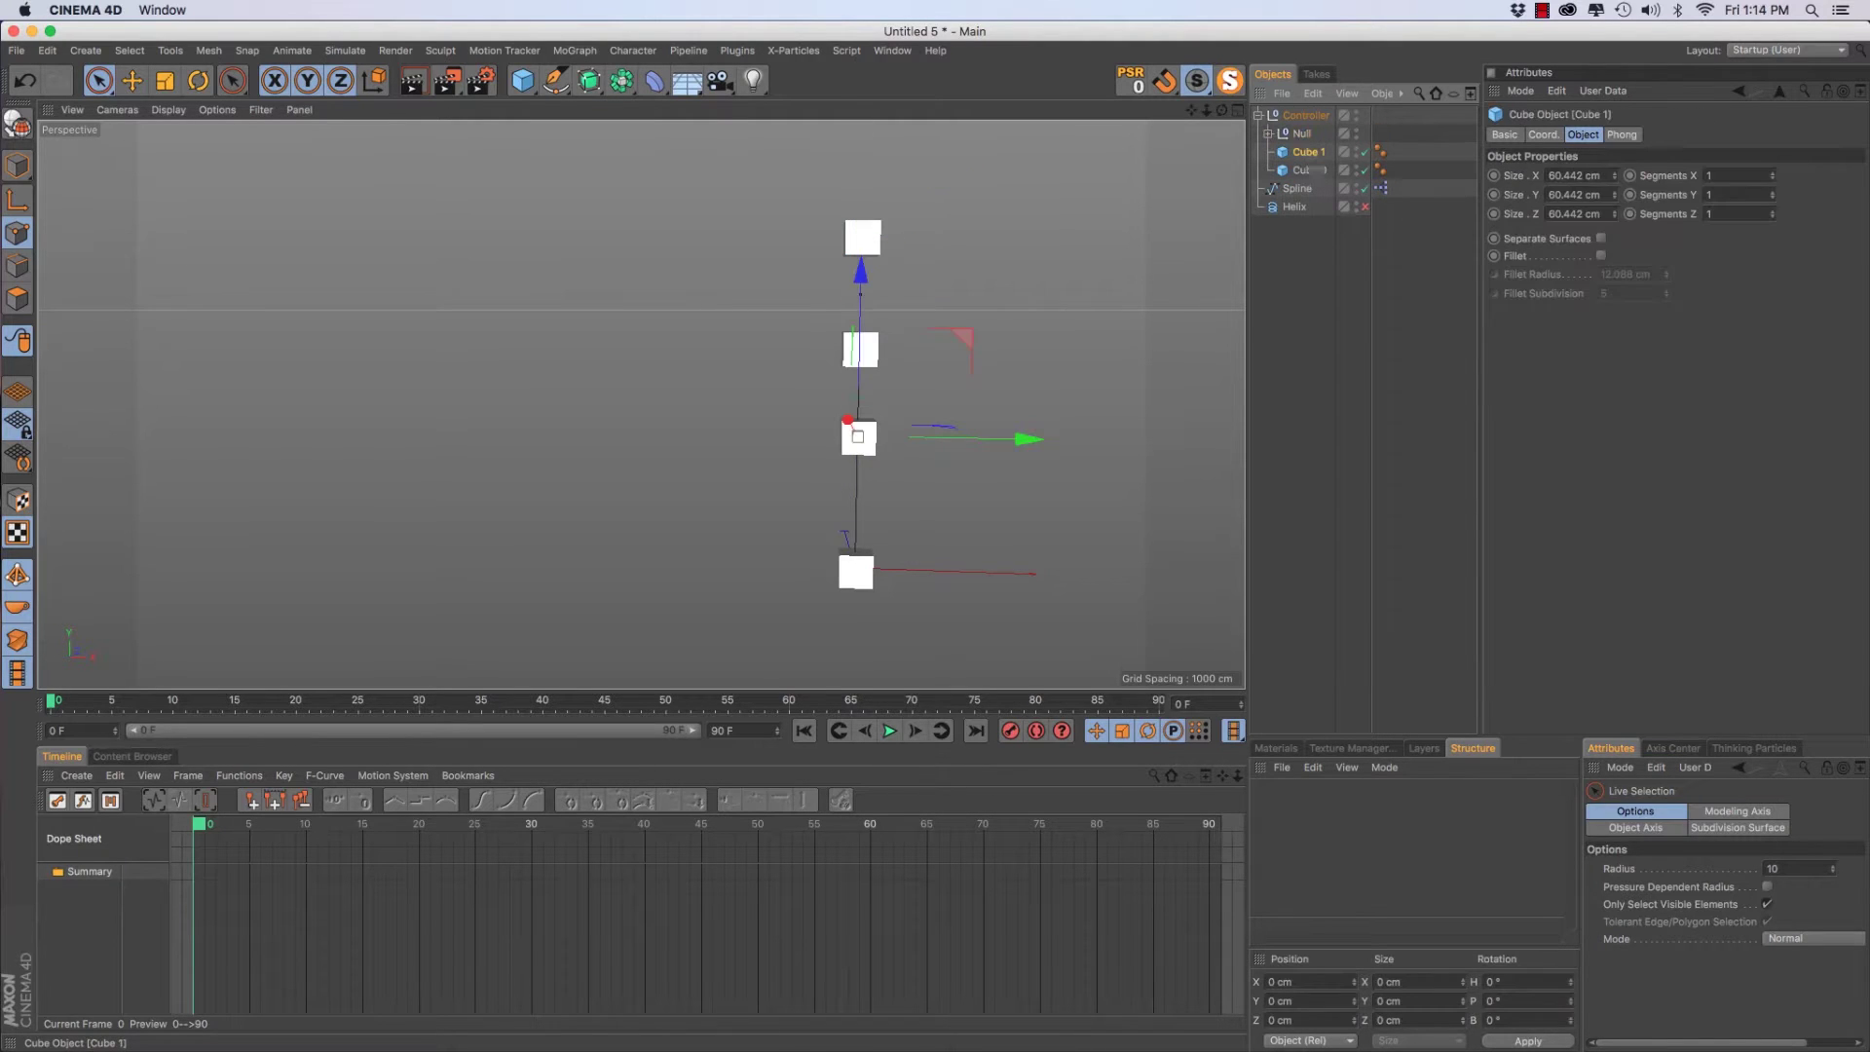
key("alt+g")
Rename the null holding Cube 3 and Cube 2 as top, and the null holding Cube 1 and Cube 0 as bottom
double_click(1305, 134)
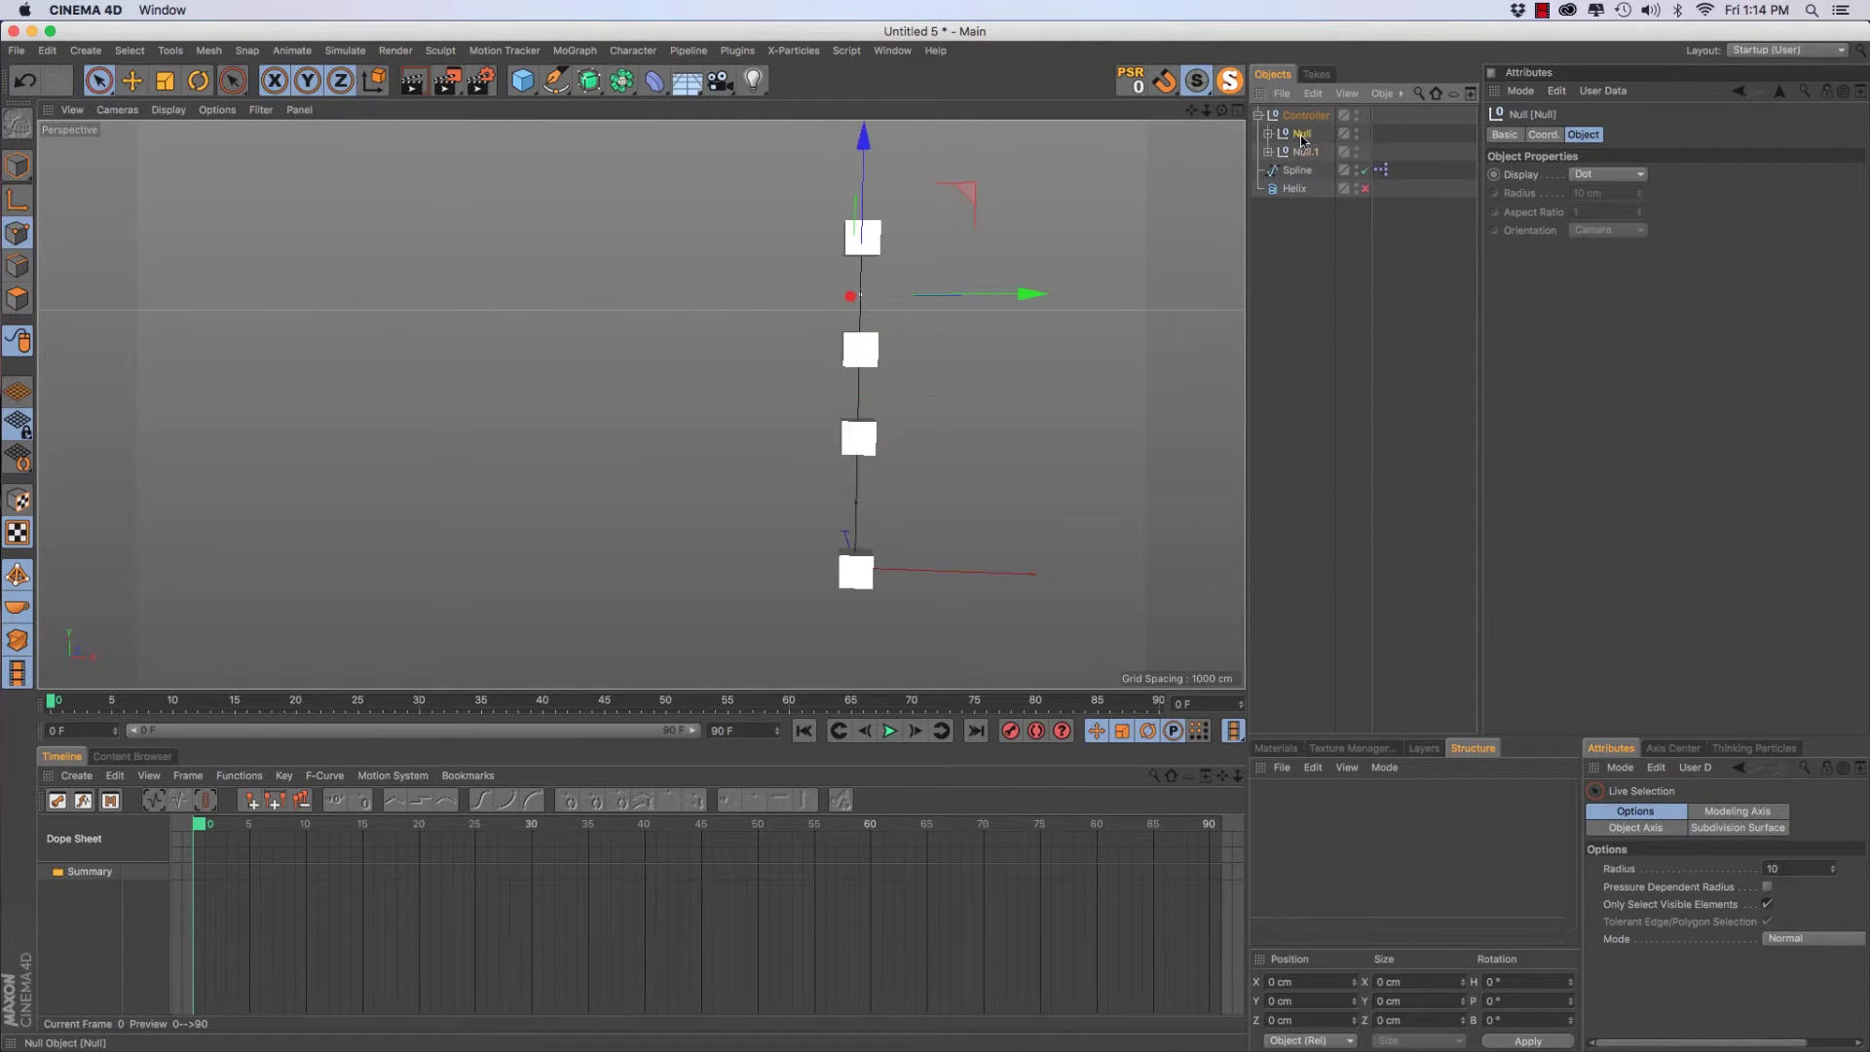
type("top")
key("Return")
double_click(1301, 153)
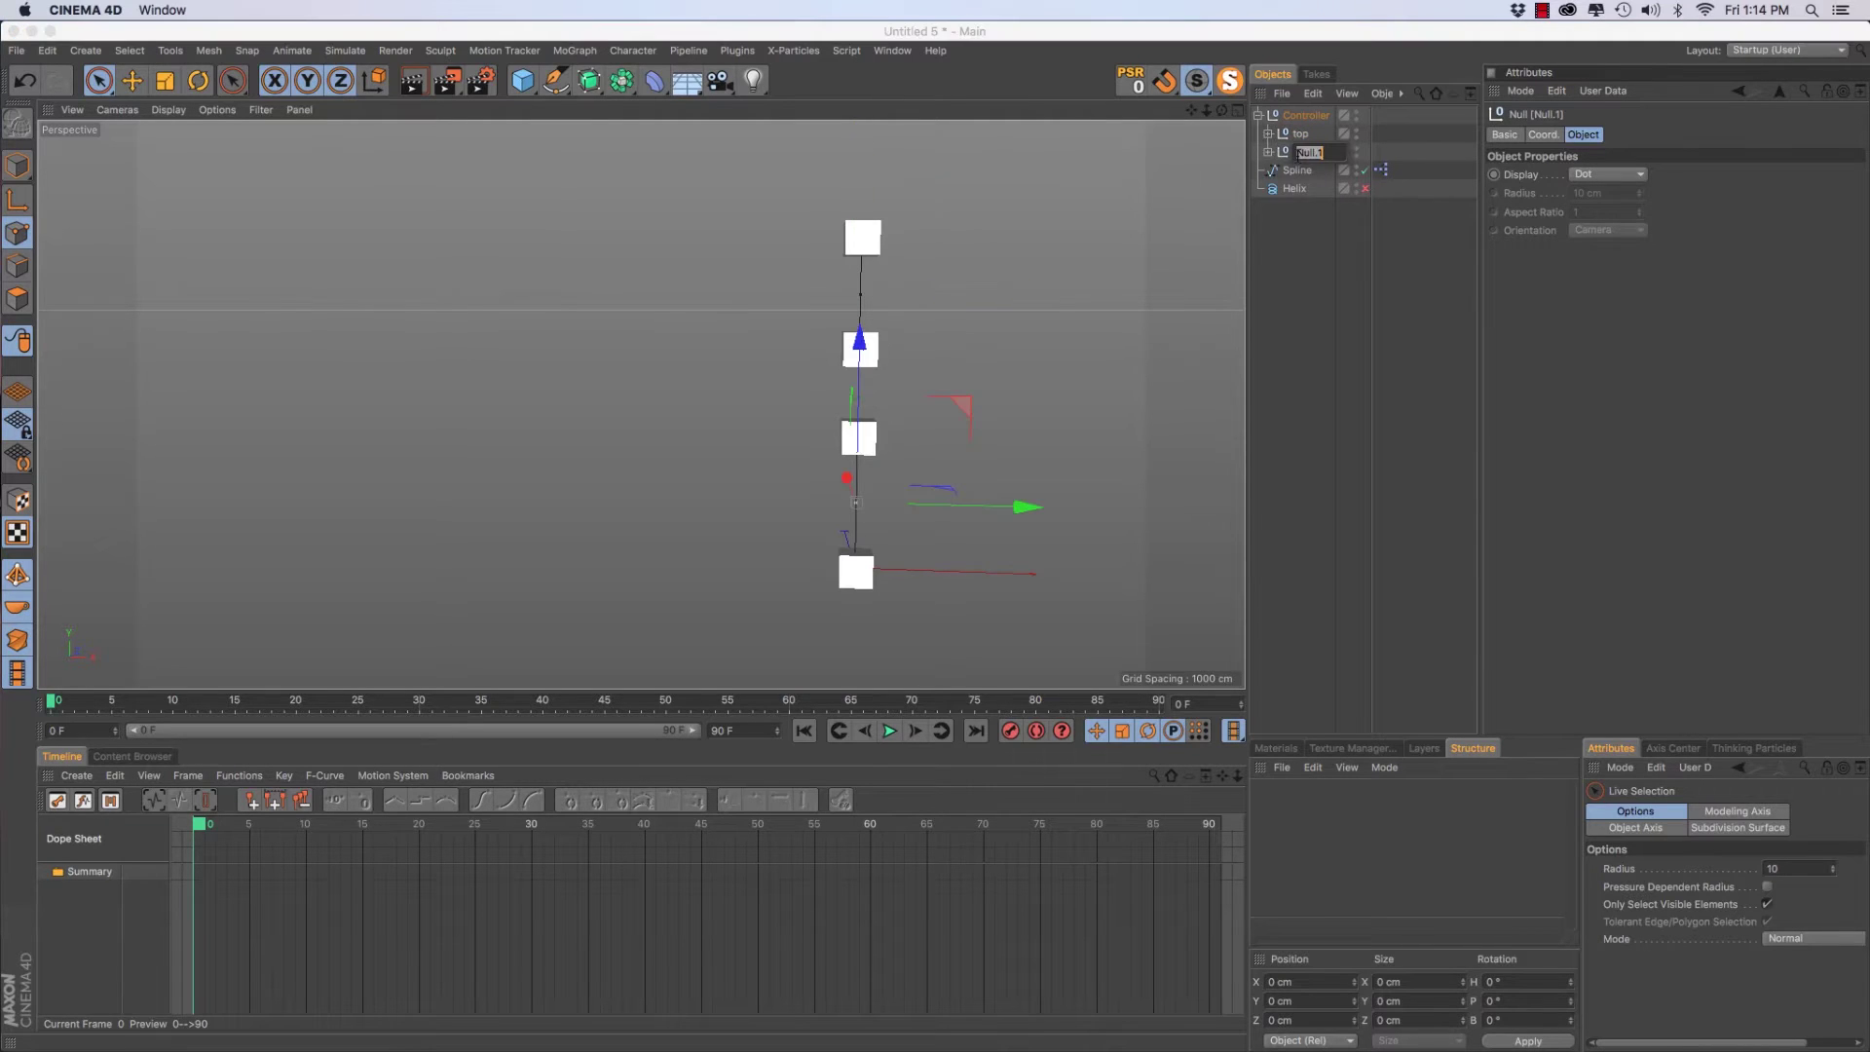
type("bottom")
key("Return")
Try moving the top and bottom nulls sideways to test how each pair bends the spline, undoing each move
left_click(1300, 134)
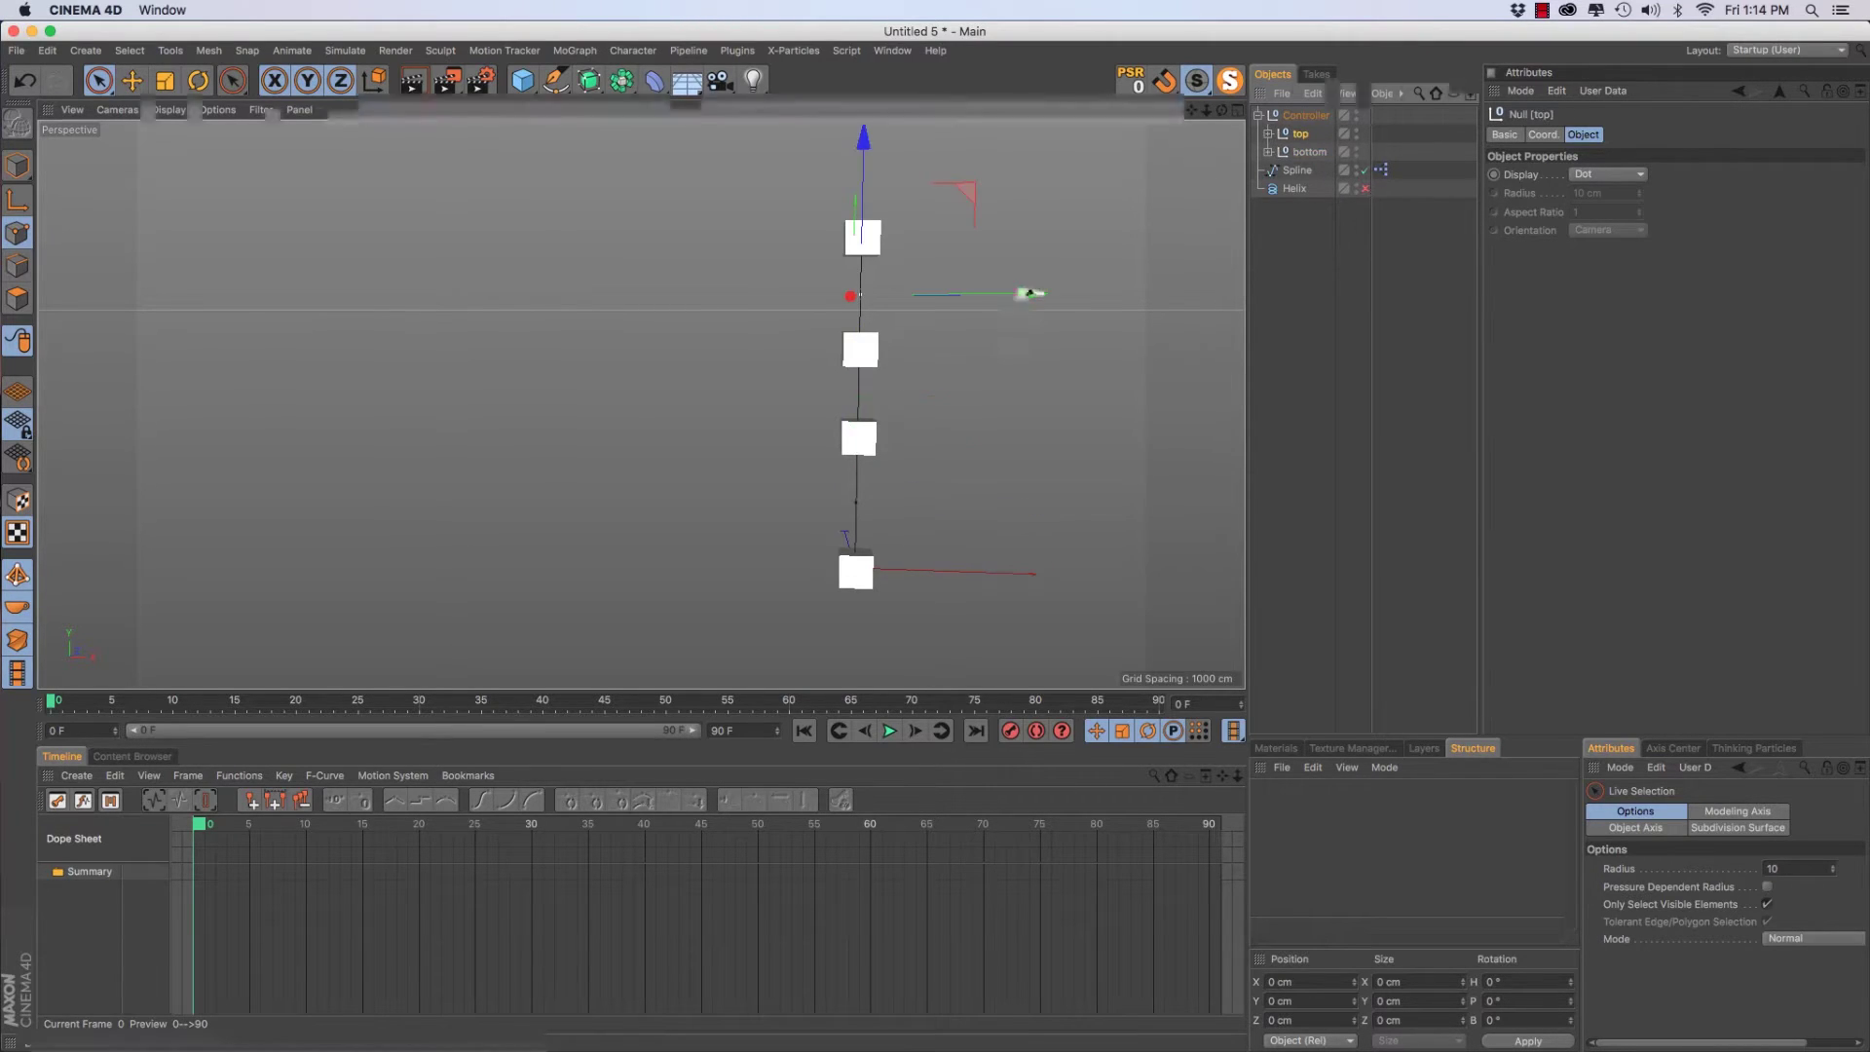
left_click_drag(1027, 293, 1118, 273)
key("super+z")
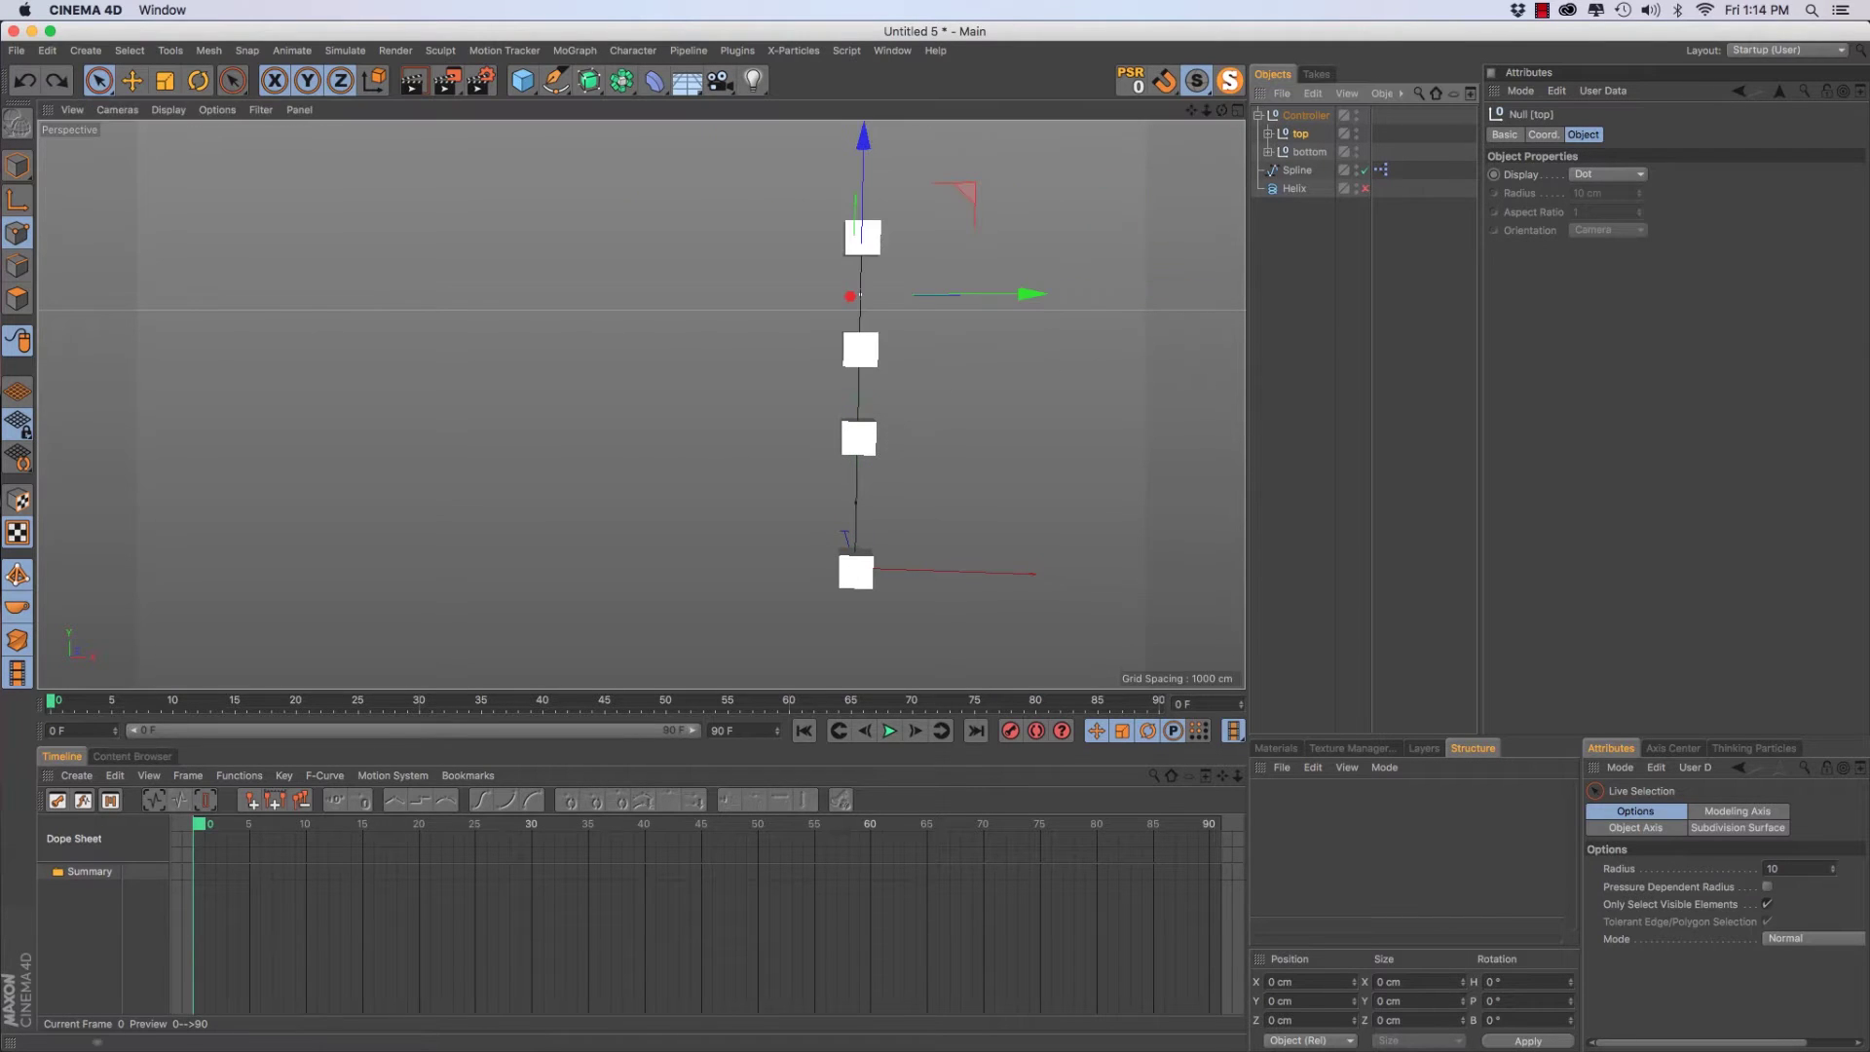
left_click(1309, 152)
left_click_drag(1014, 499, 637, 477)
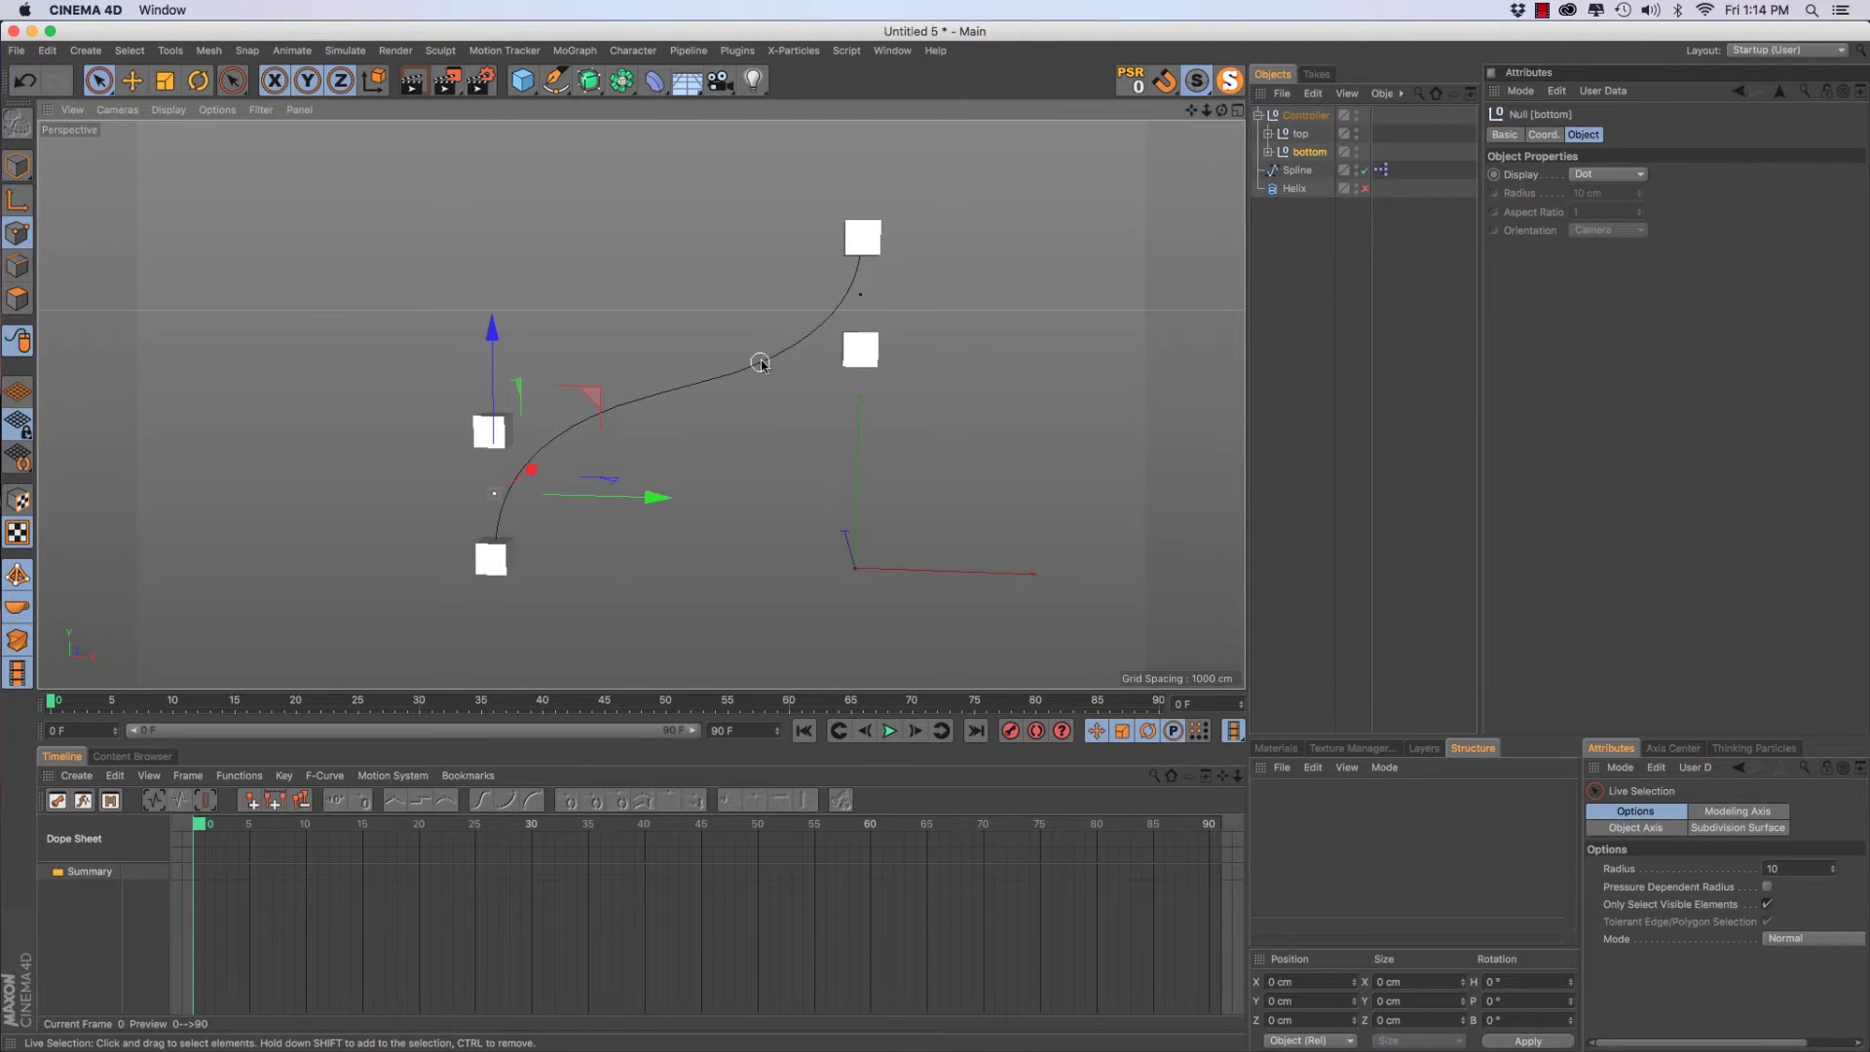
key("super+z")
Try moving only Cube 0 inside the bottom group sideways, undo the move, and collapse the group
left_click(1268, 152)
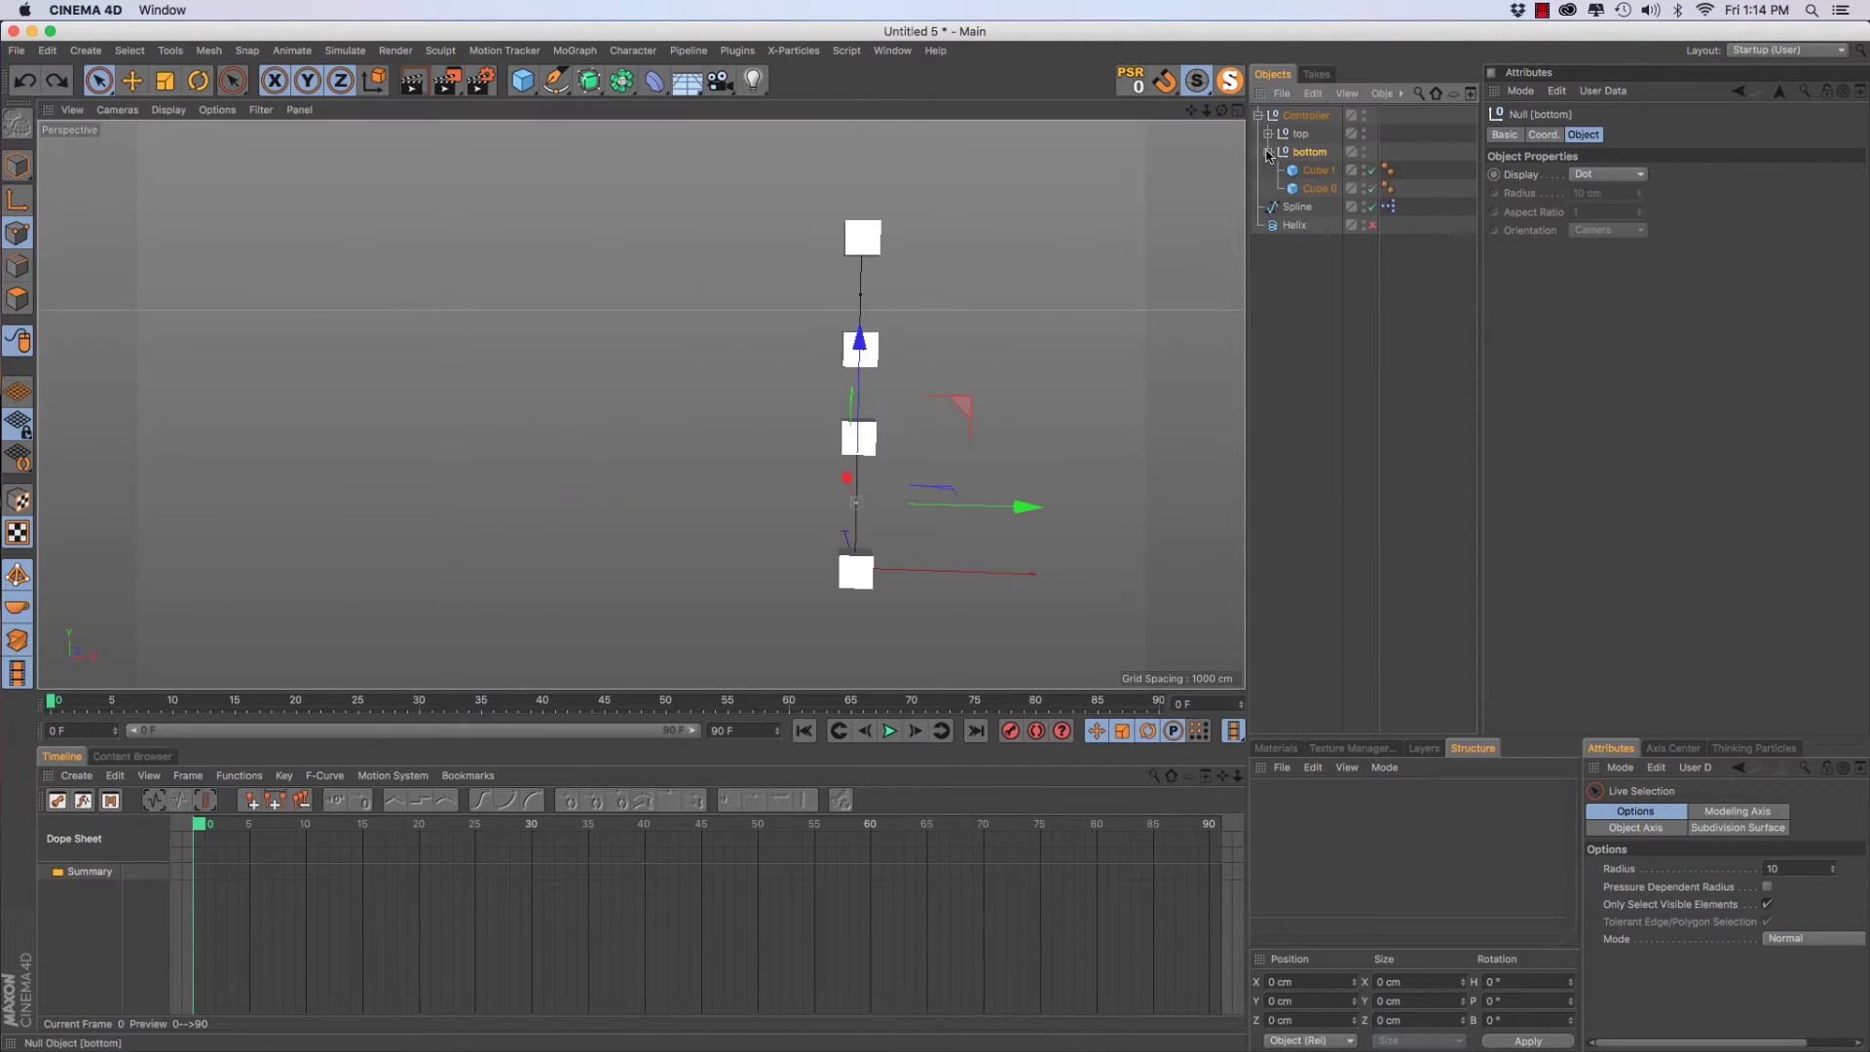
left_click(1317, 188)
left_click_drag(1029, 576, 712, 553)
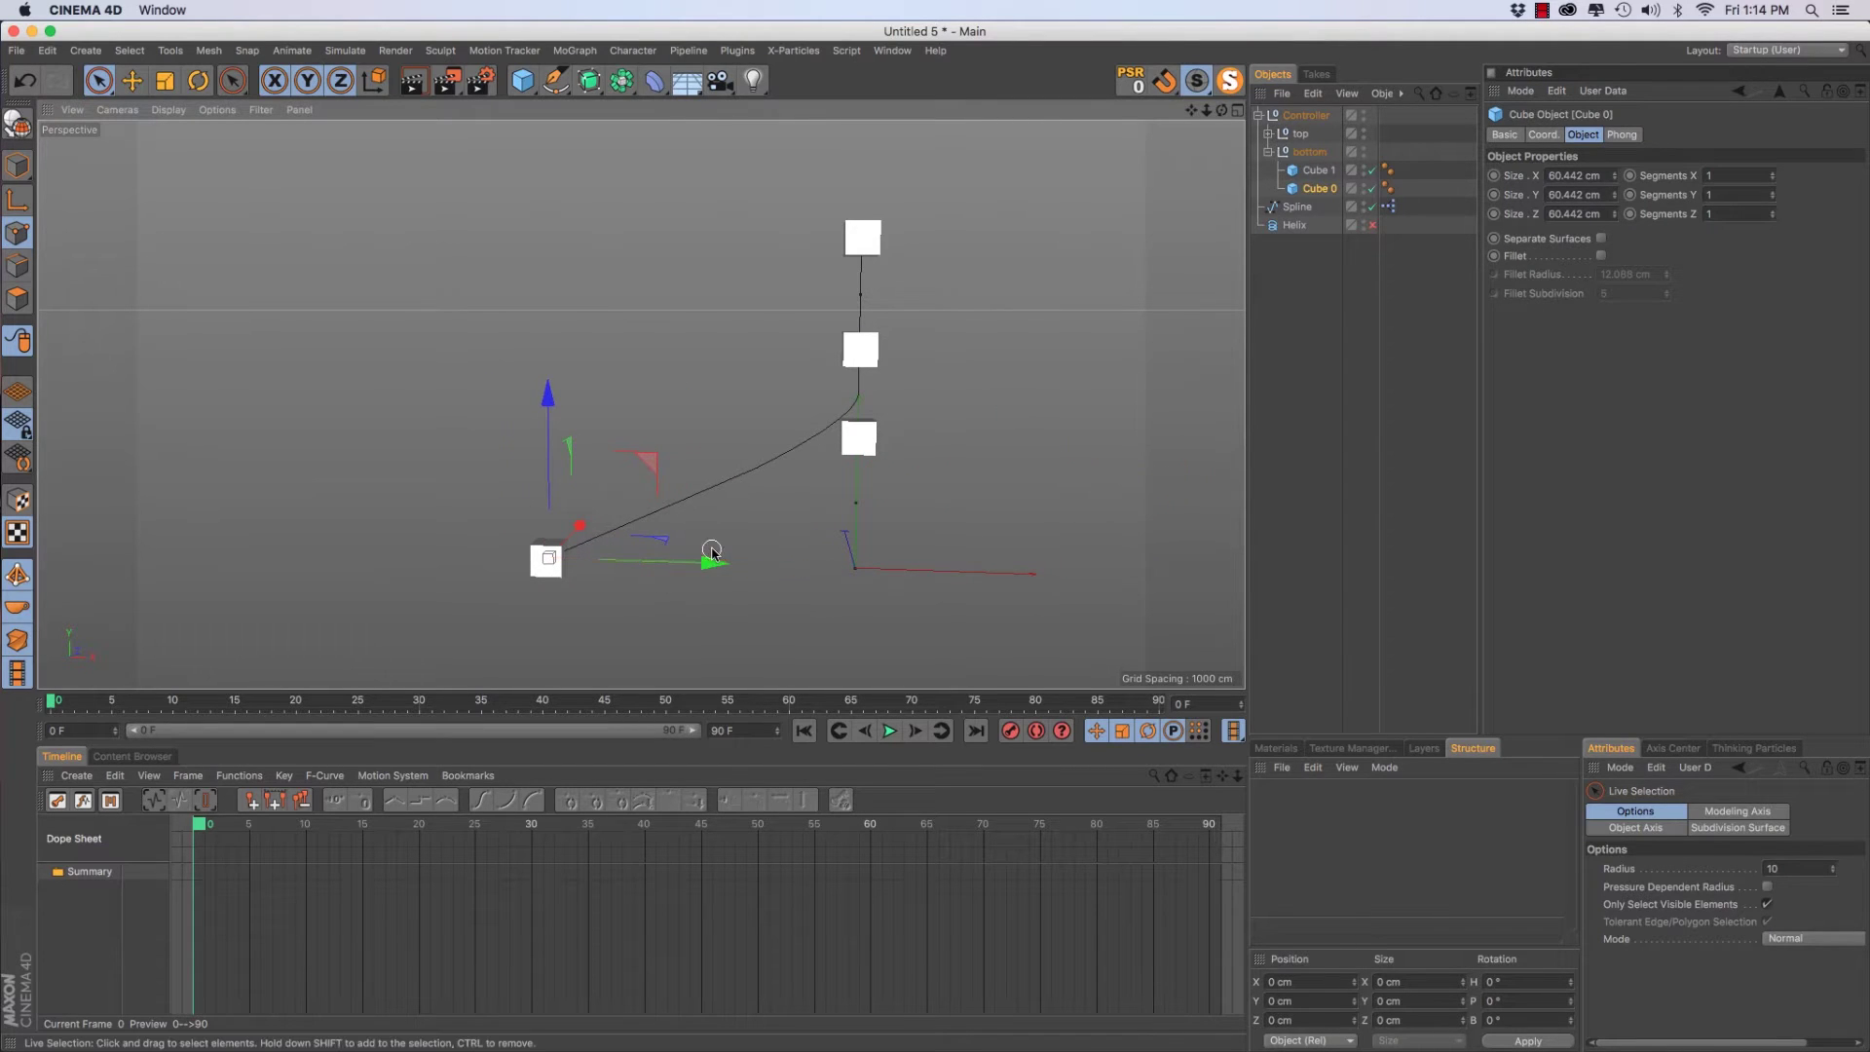
key("super+z")
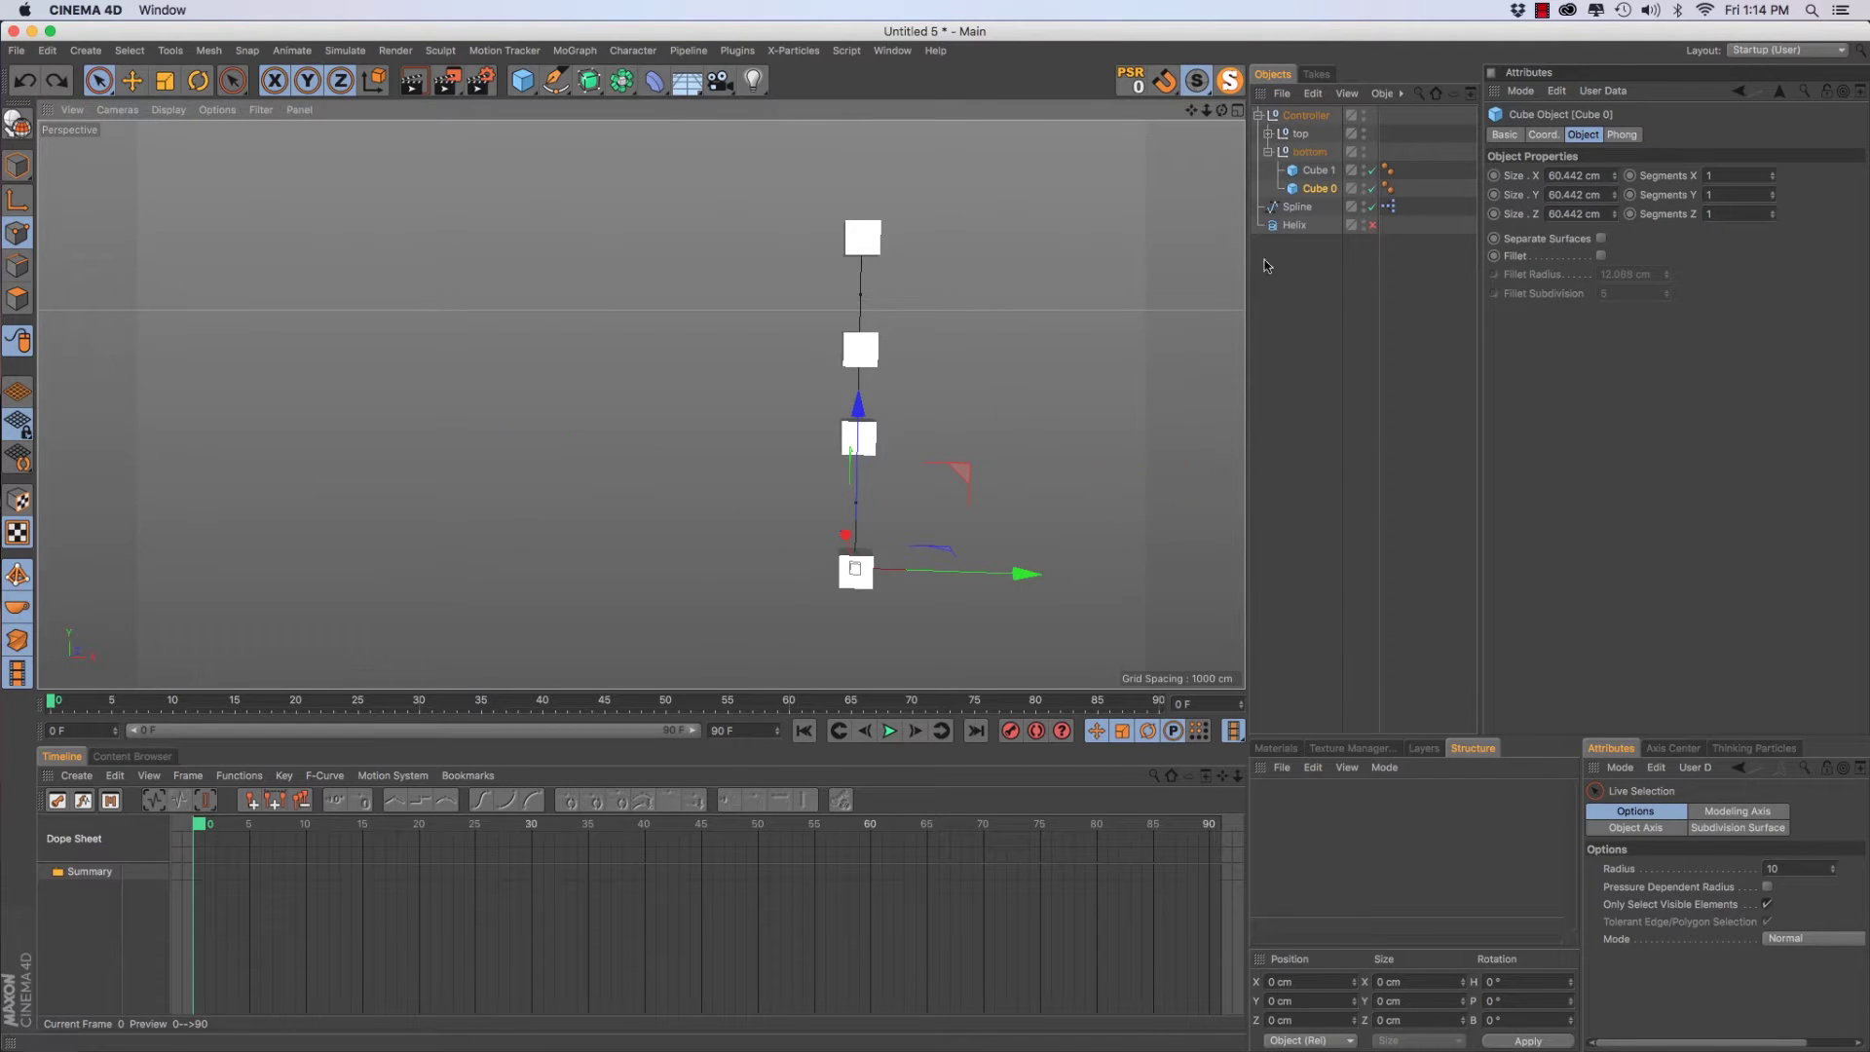
left_click(1269, 152)
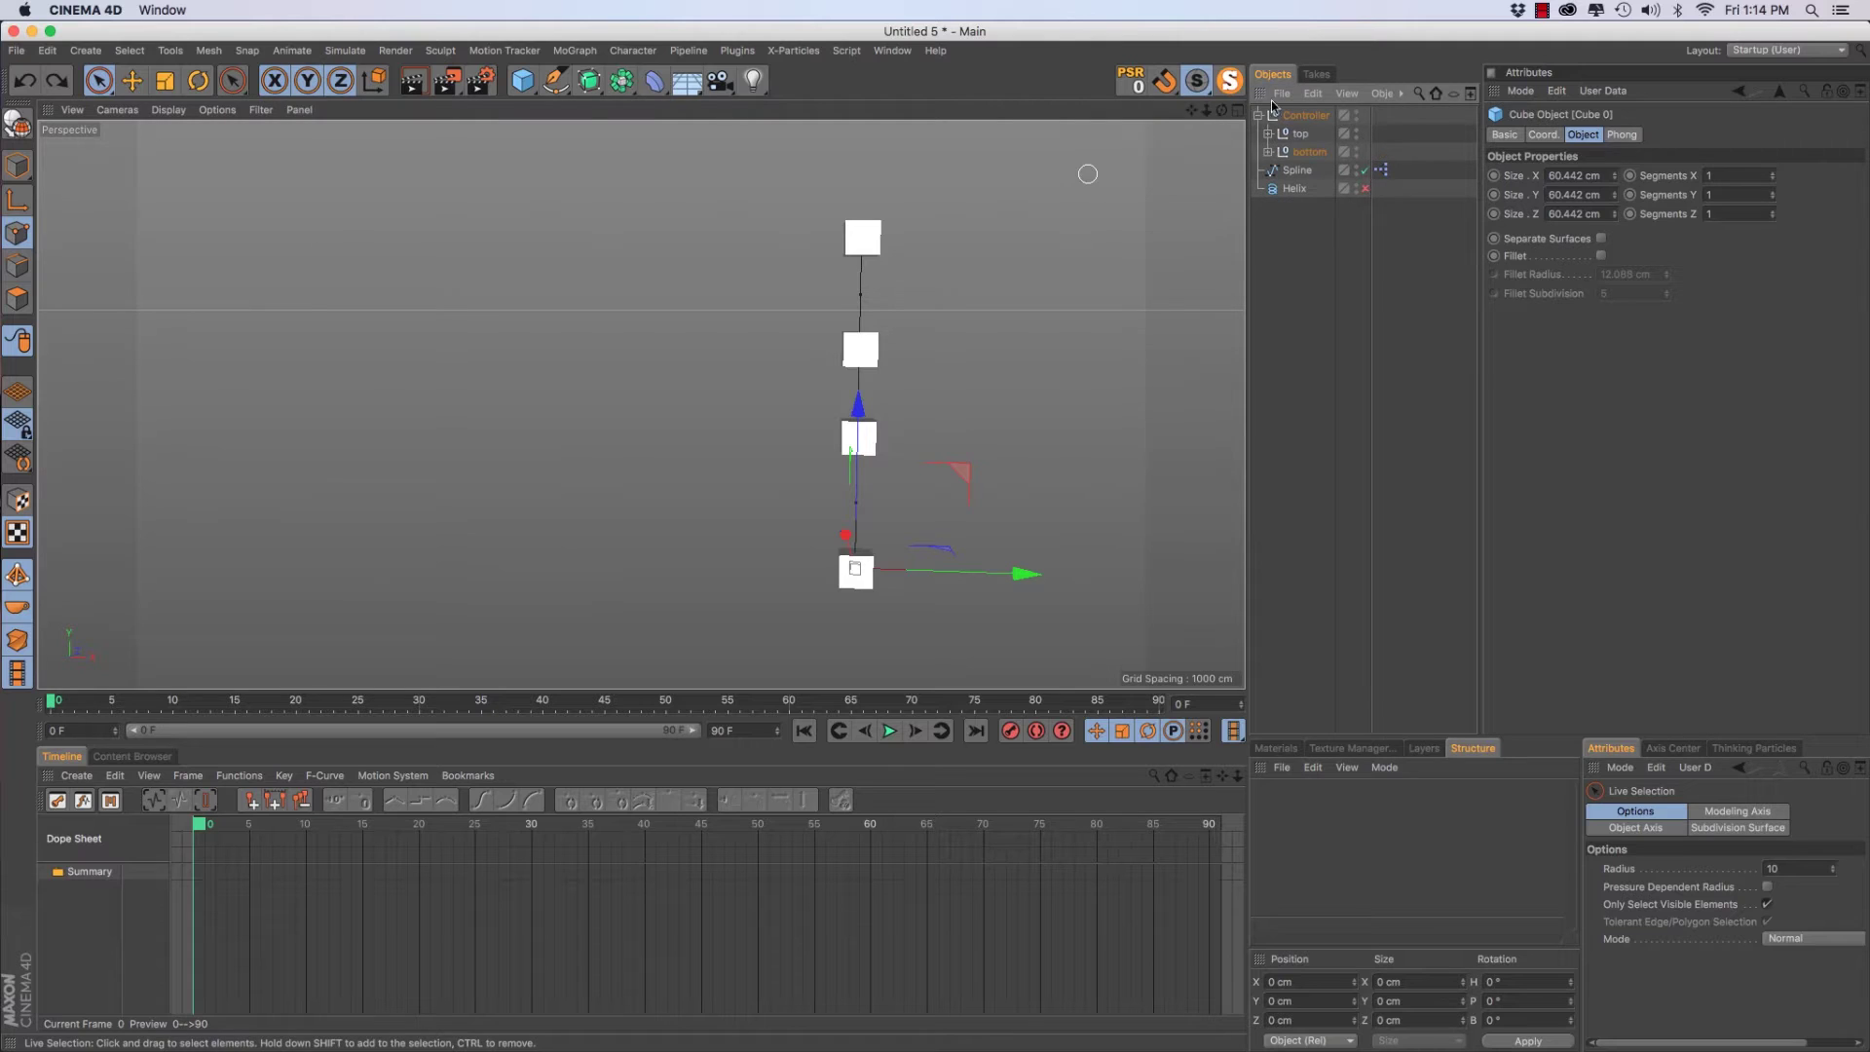
Enable the Helix and add a Spline Wrap deformer as its child
left_click(1364, 189)
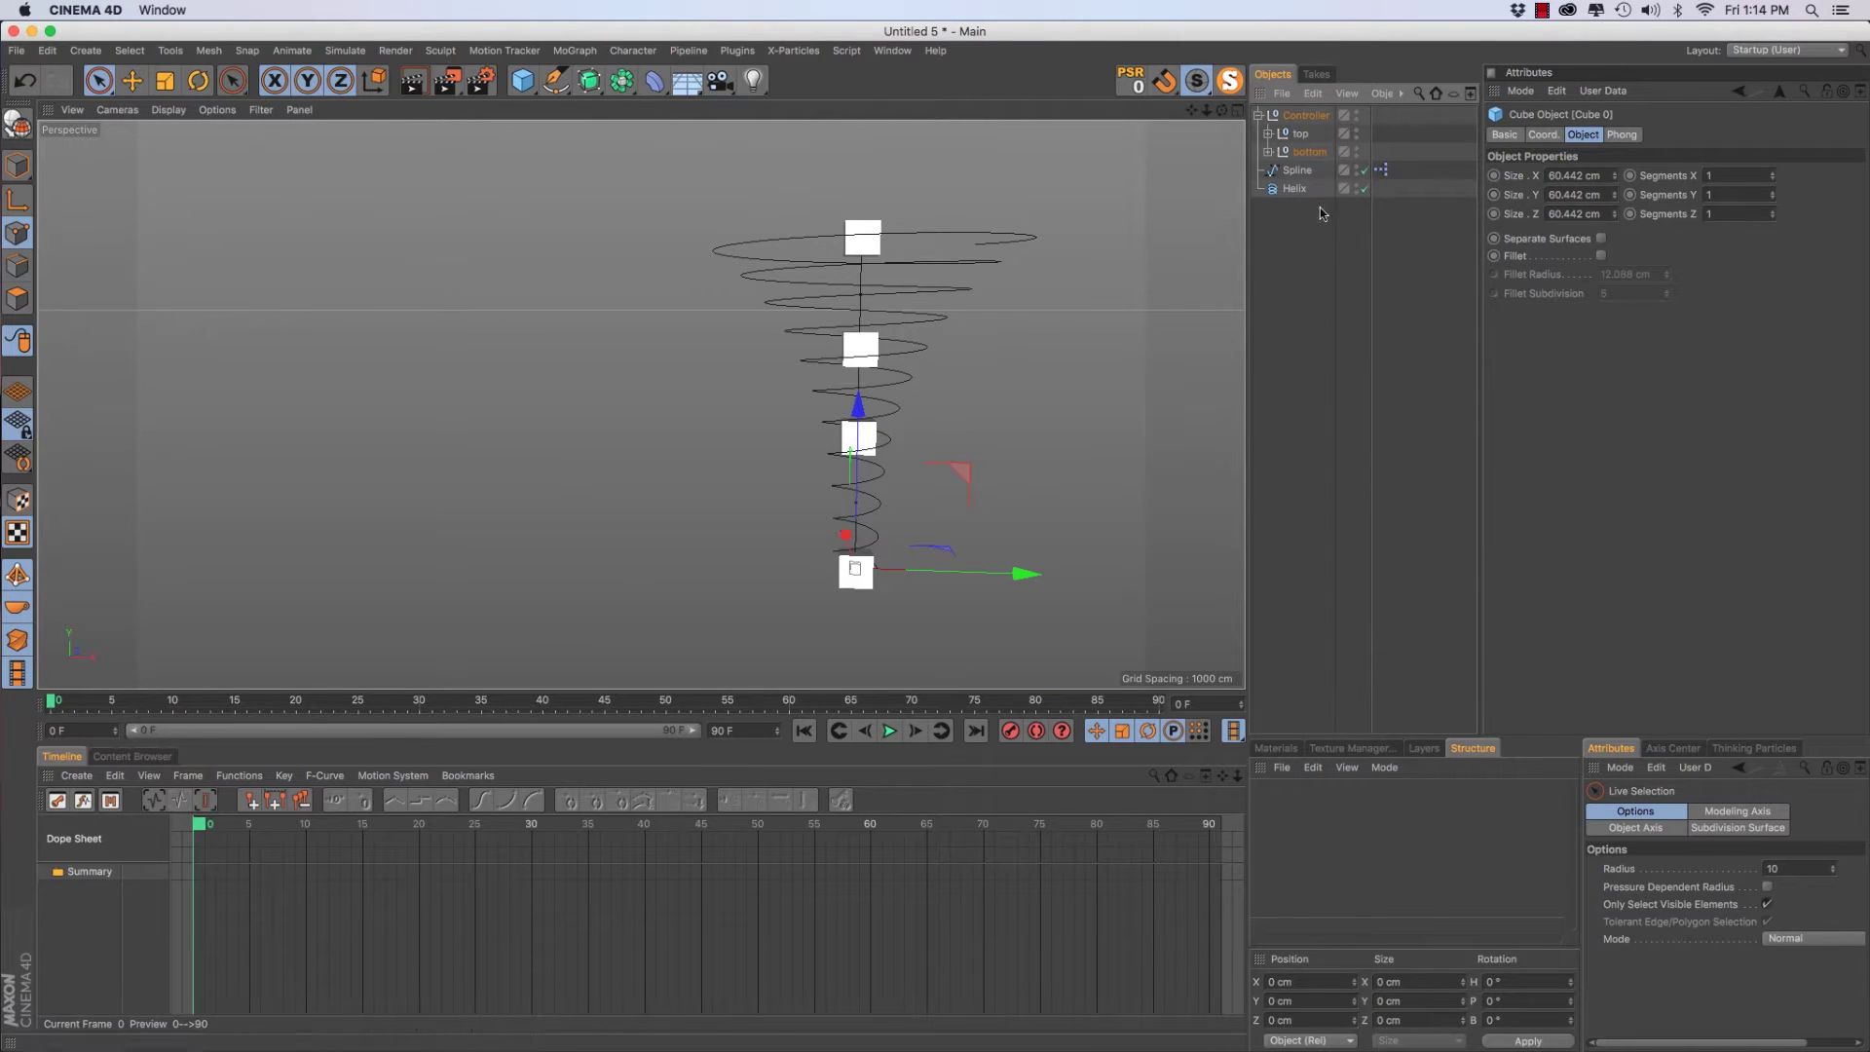
left_click(1294, 188)
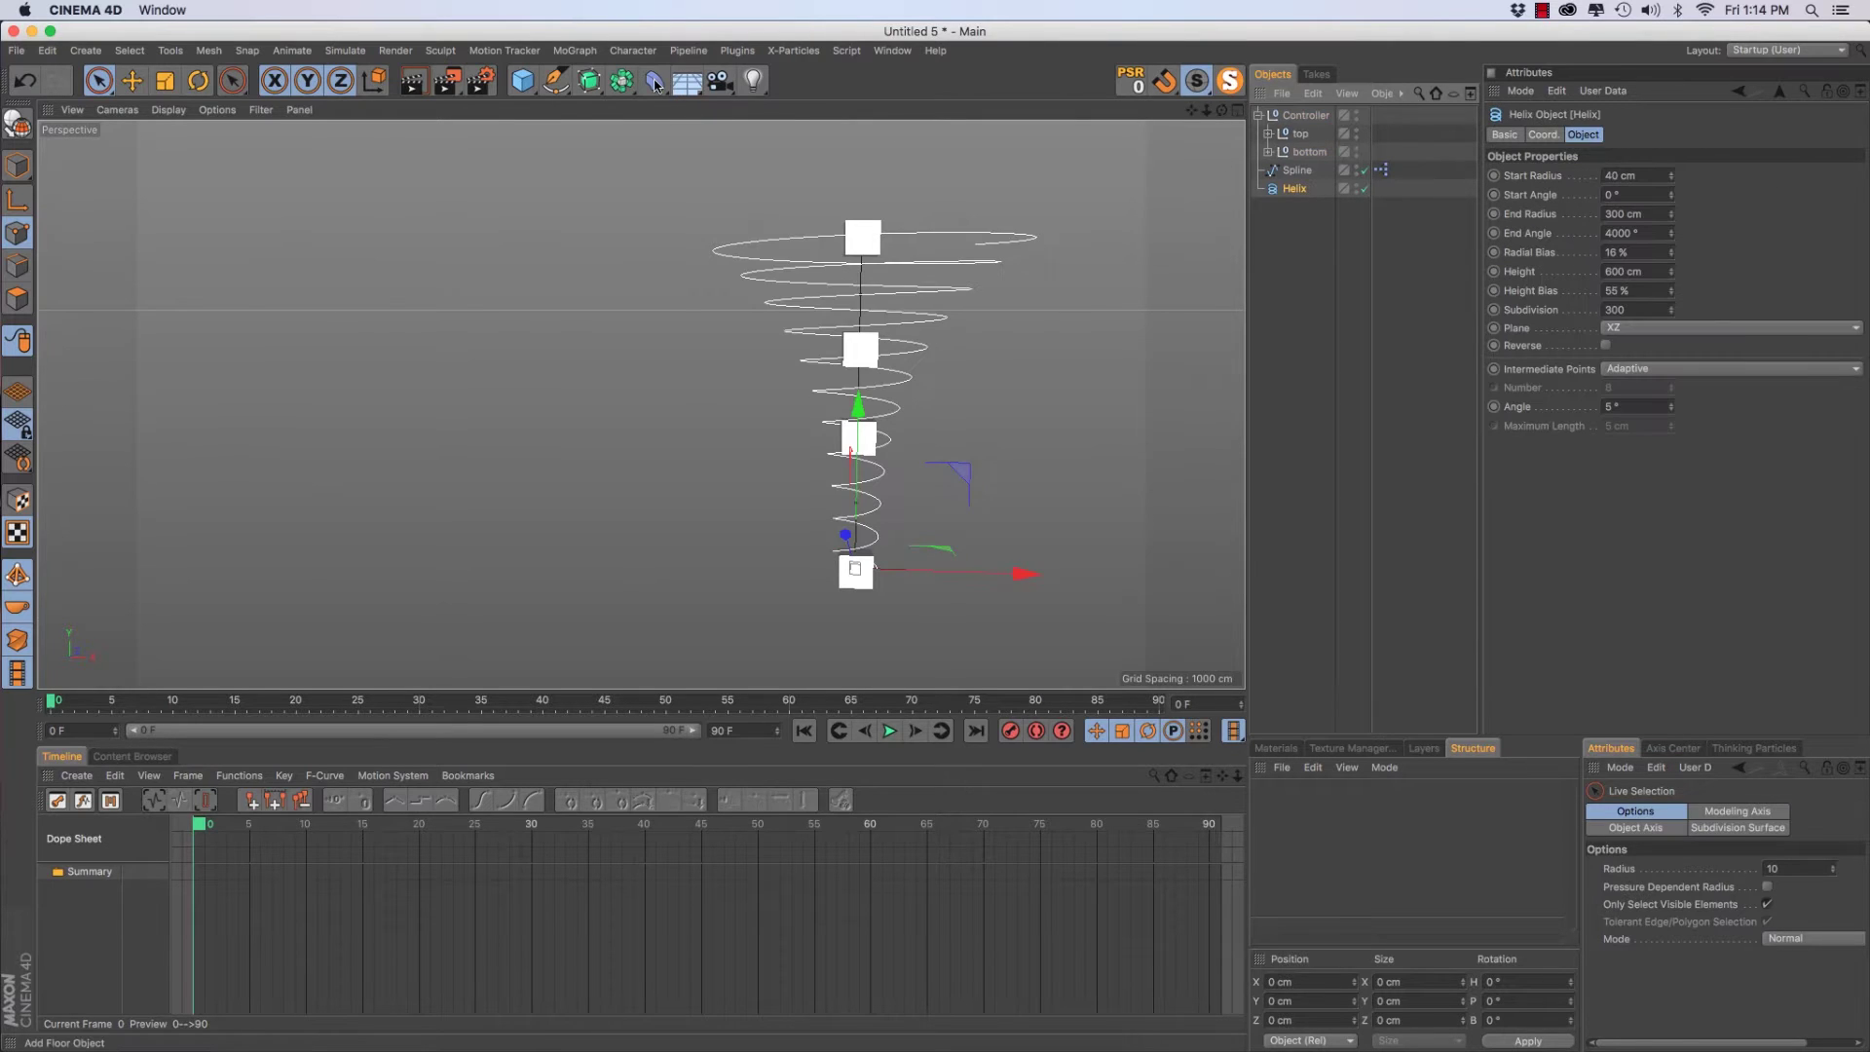
left_click(656, 85)
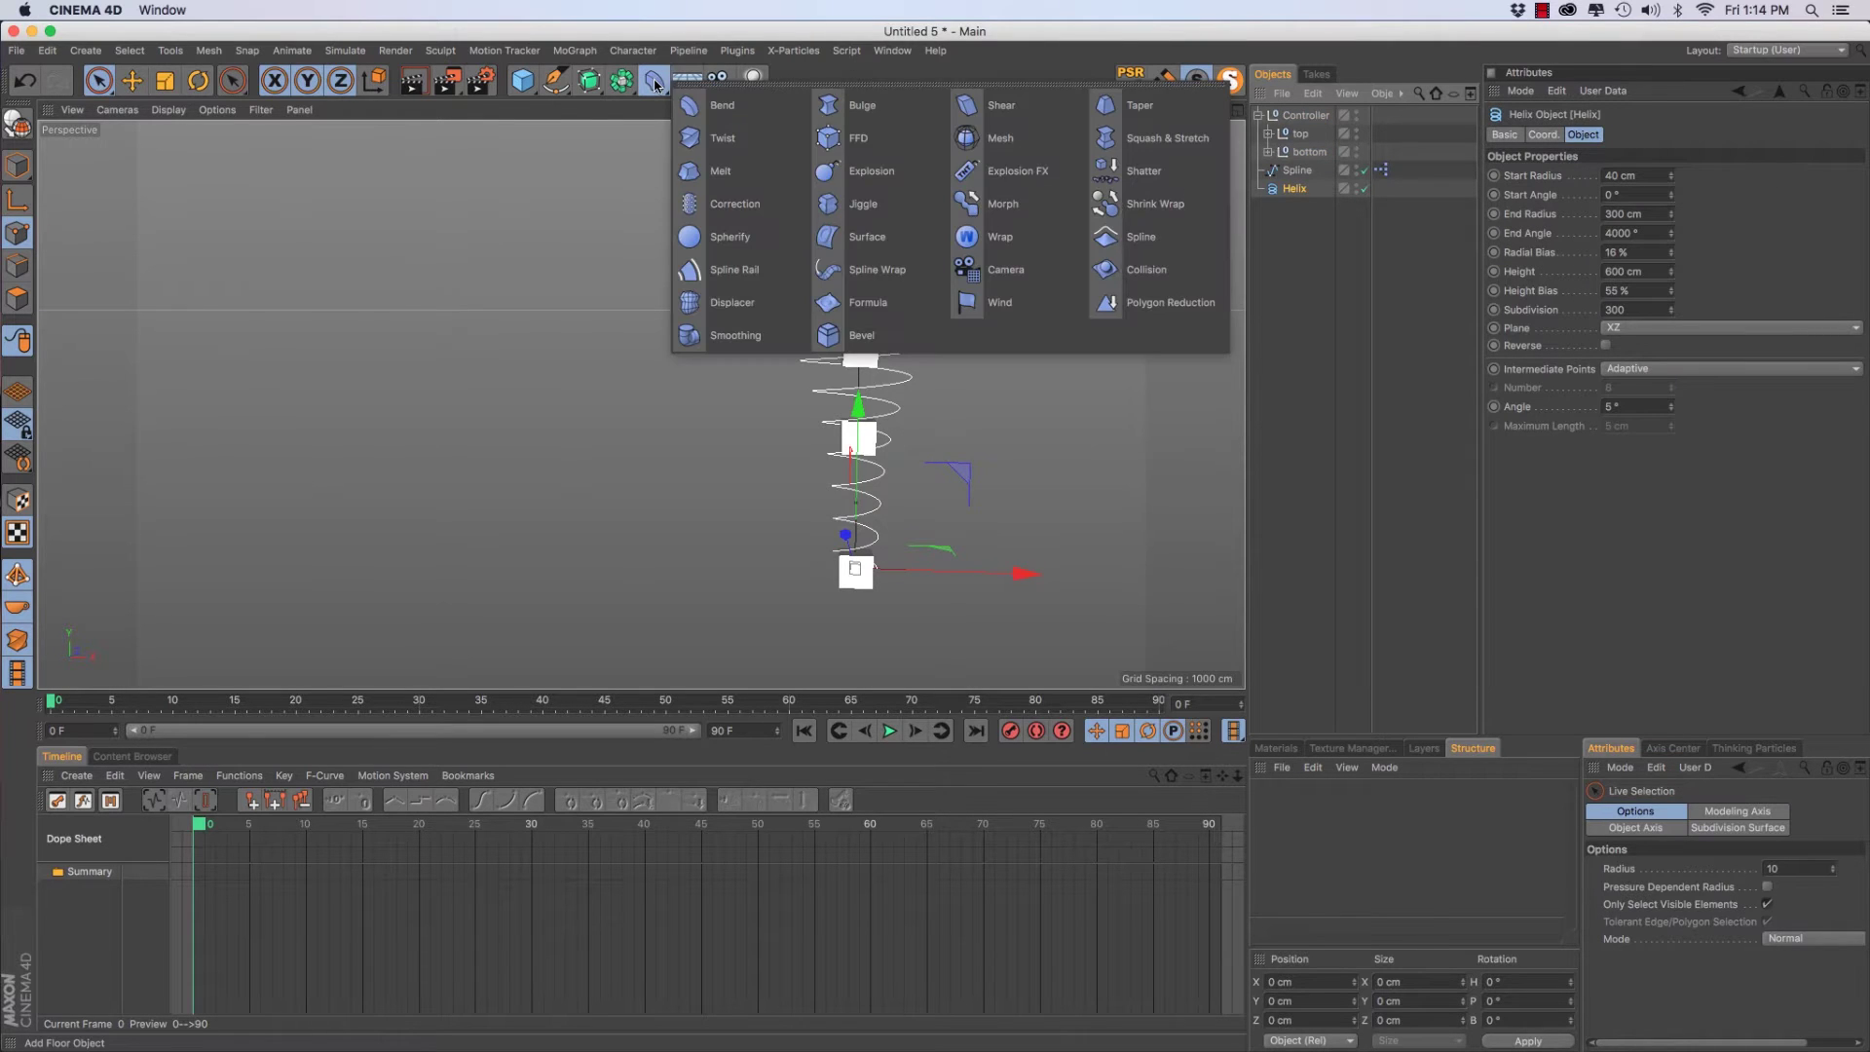
left_click(867, 285)
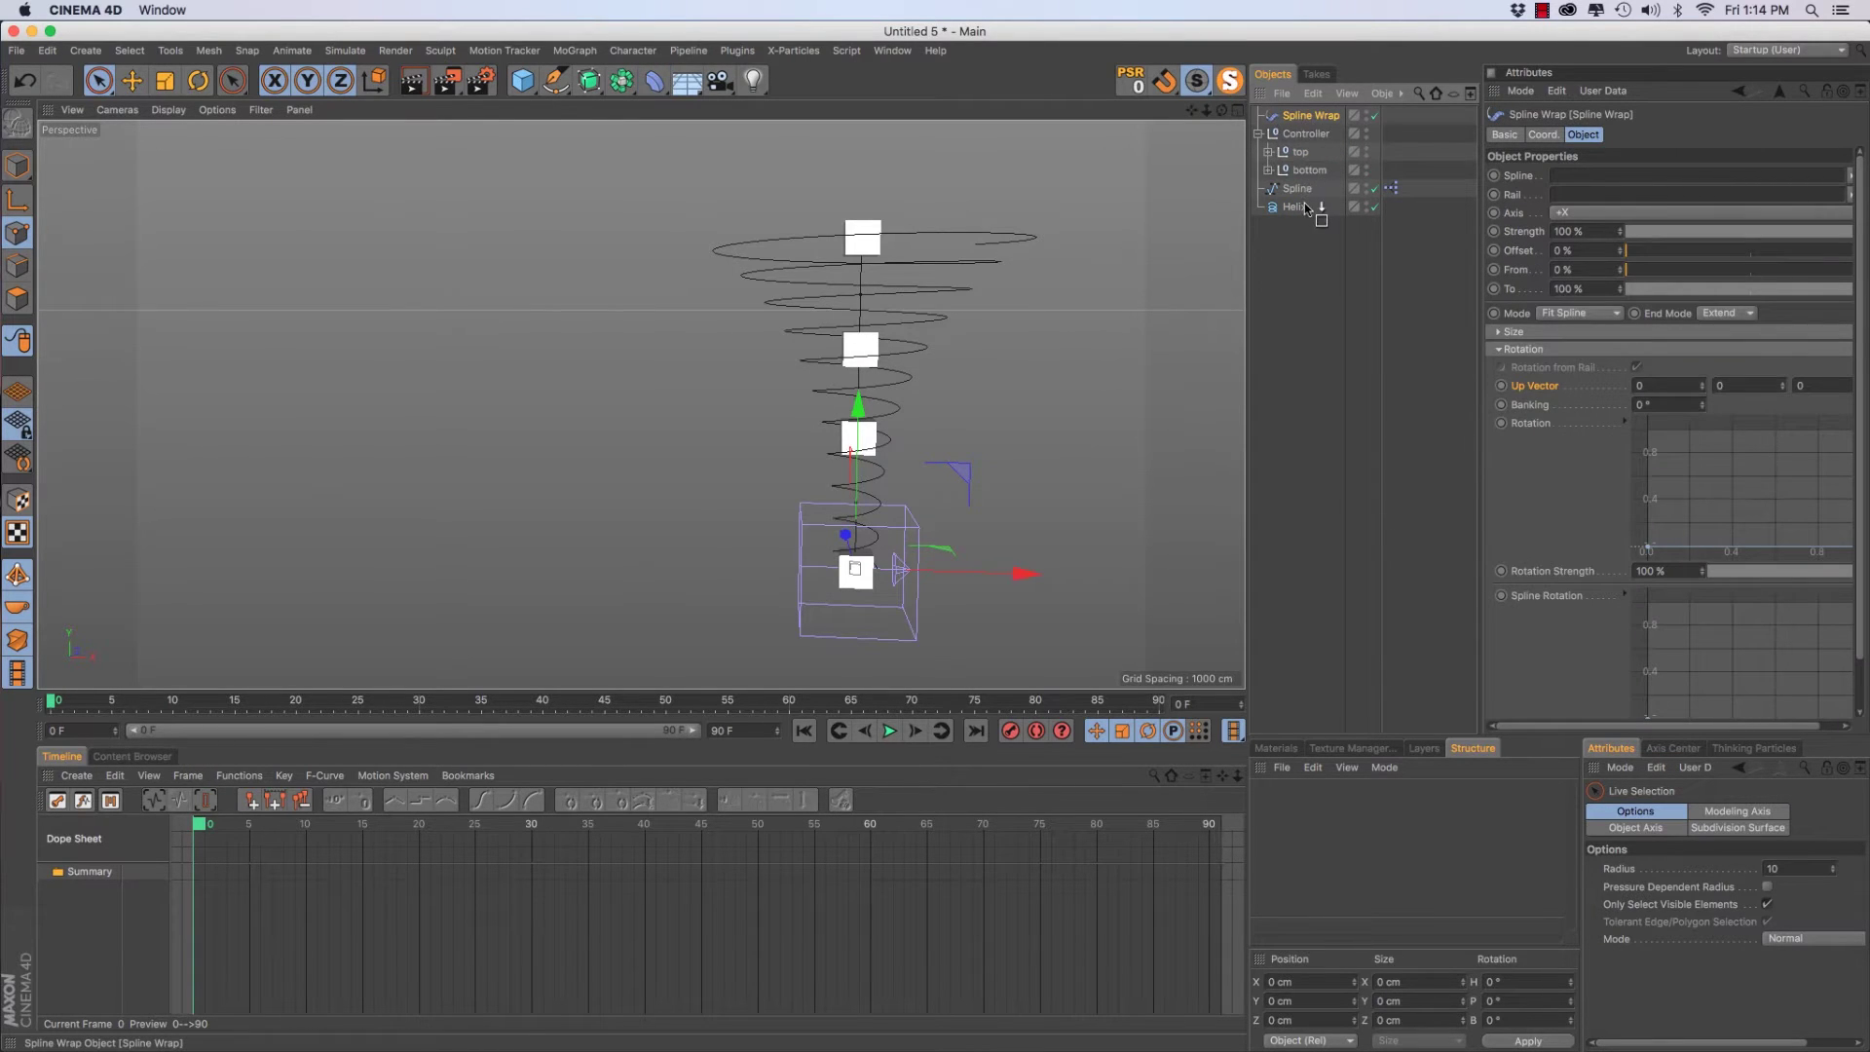
left_click_drag(1306, 207, 1305, 207)
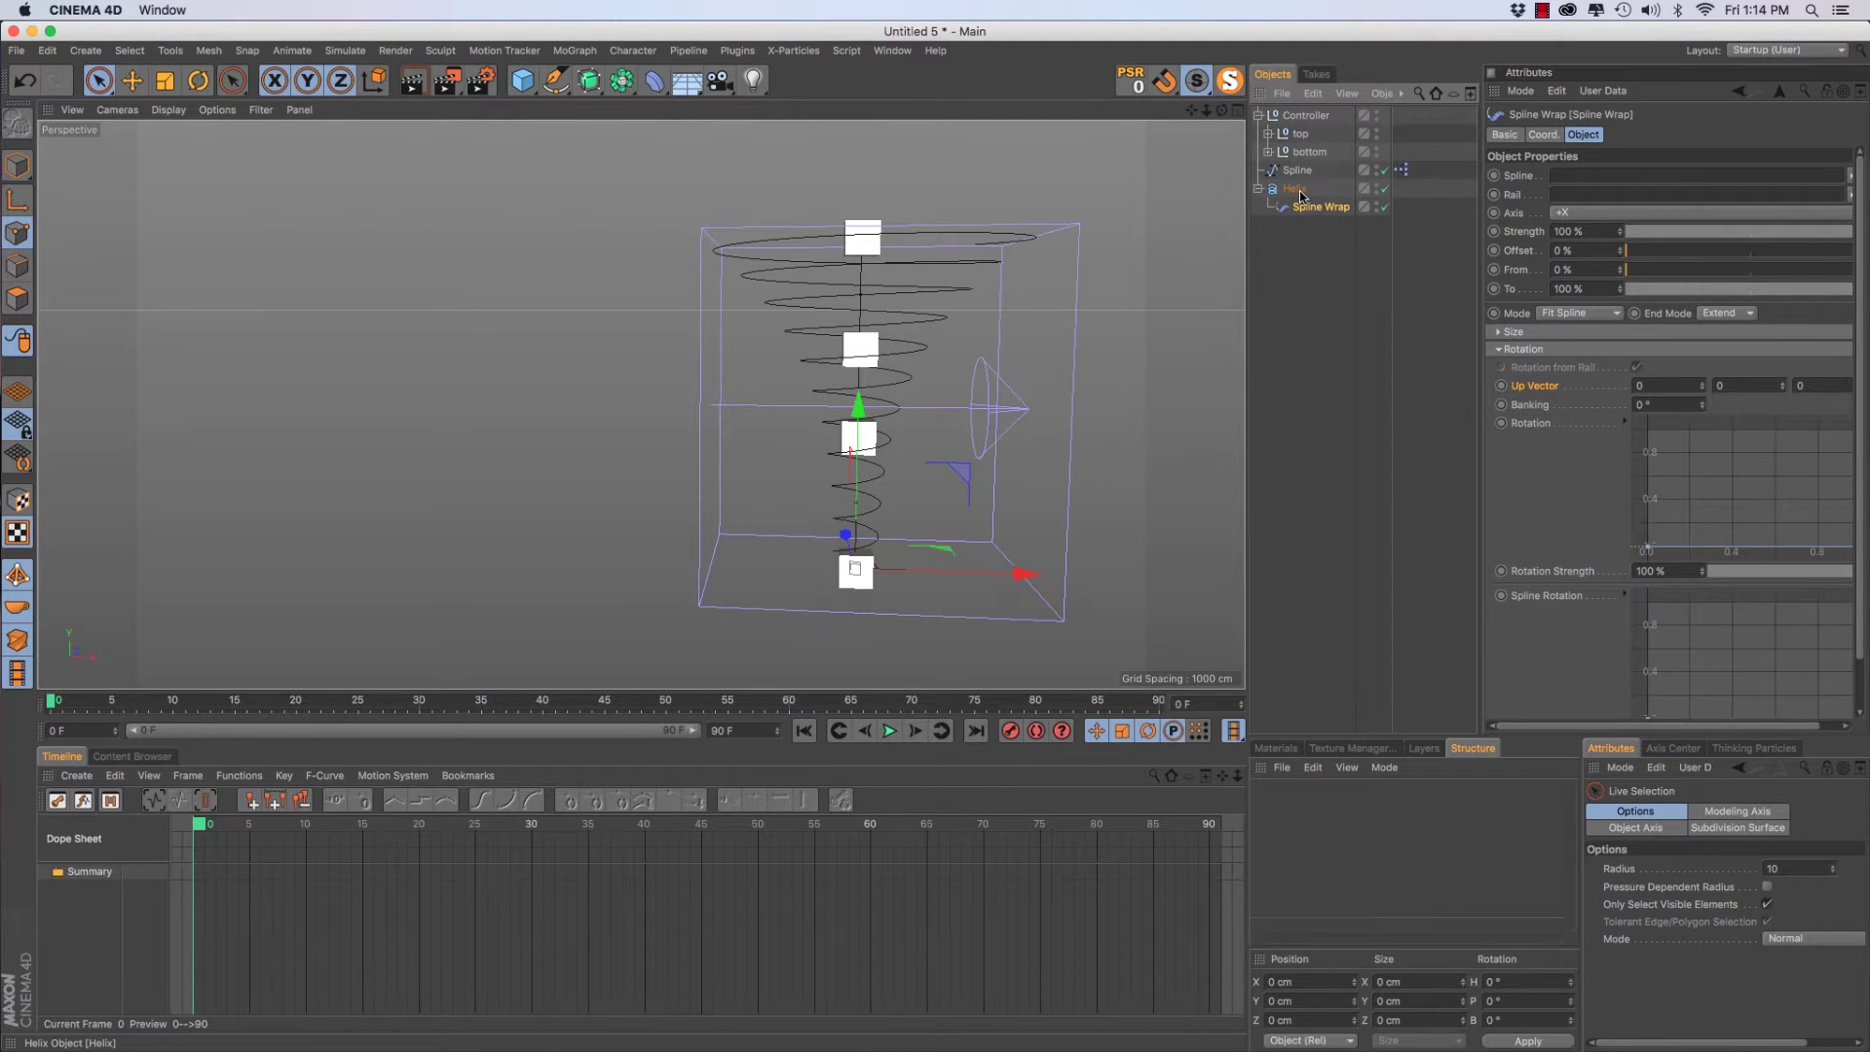
Assign the Spline object as the Spline Wrap's spline and set its axis to +Y
left_click_drag(1296, 179, 1346, 185)
left_click_drag(1677, 182, 1655, 180)
left_click(1608, 212)
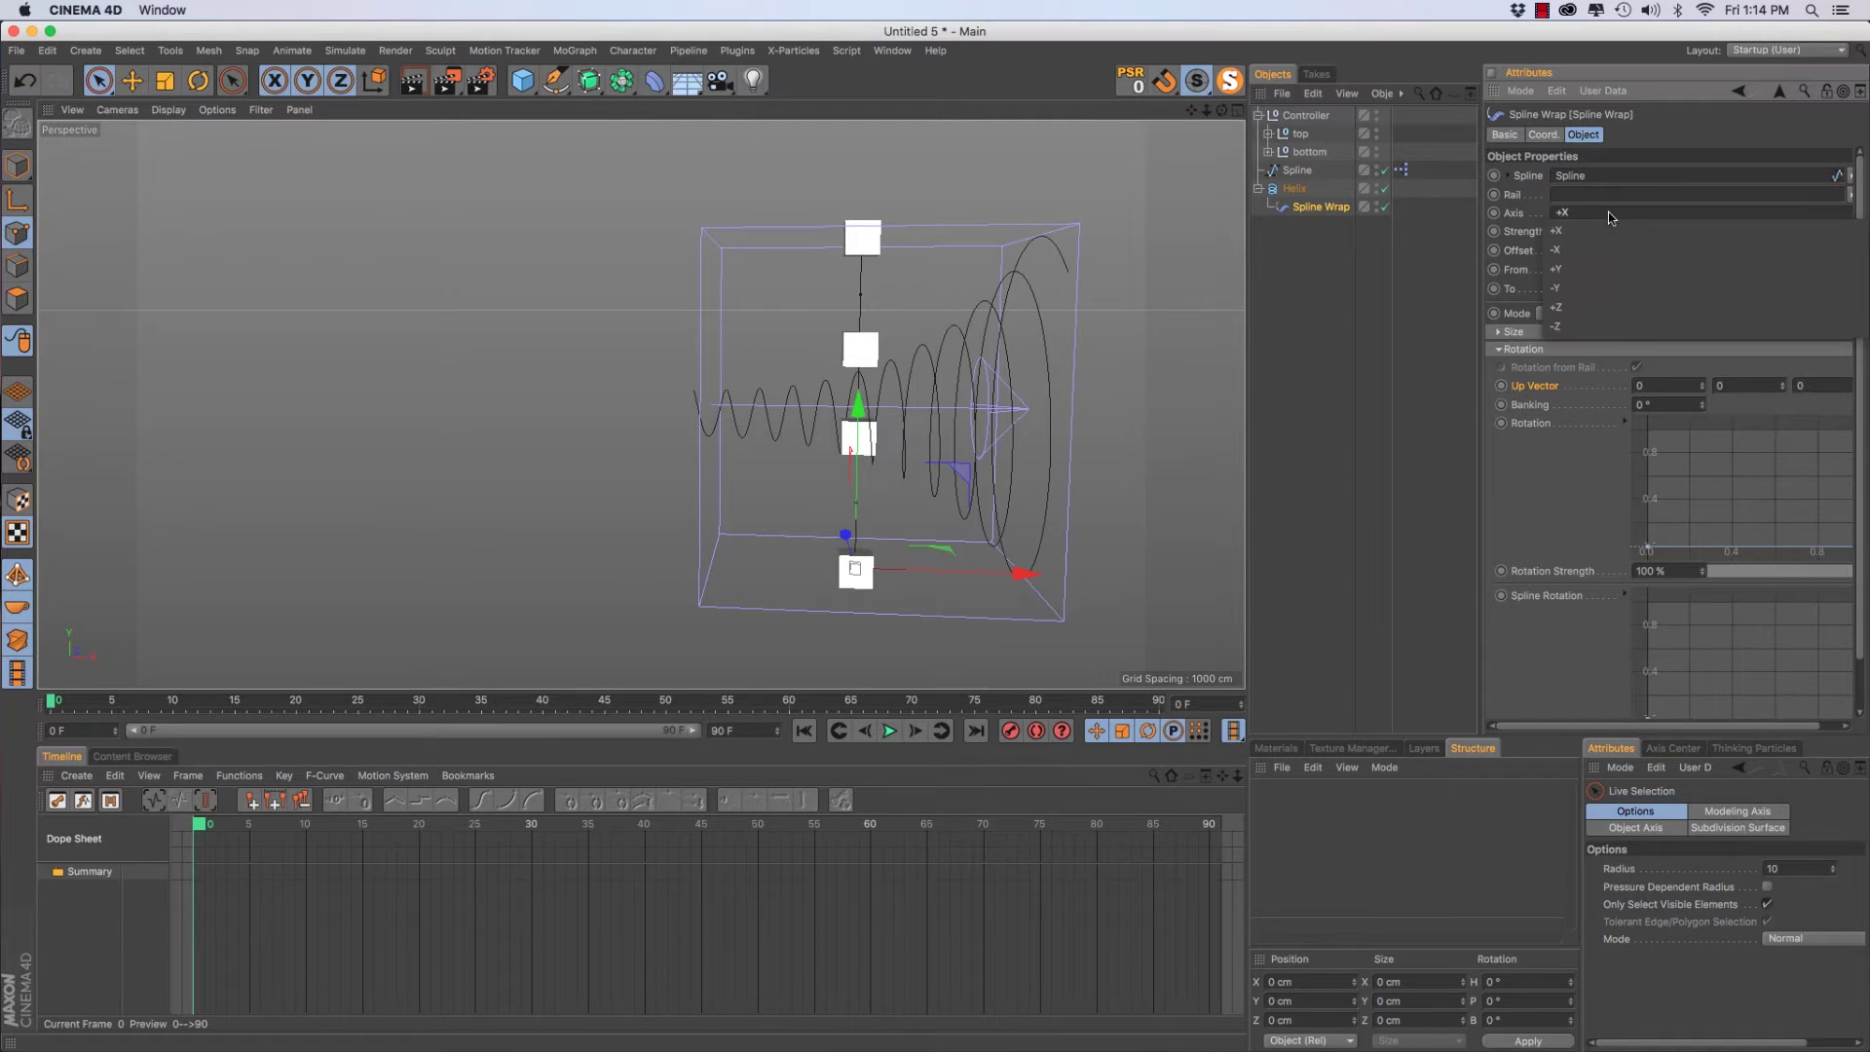
left_click(1583, 261)
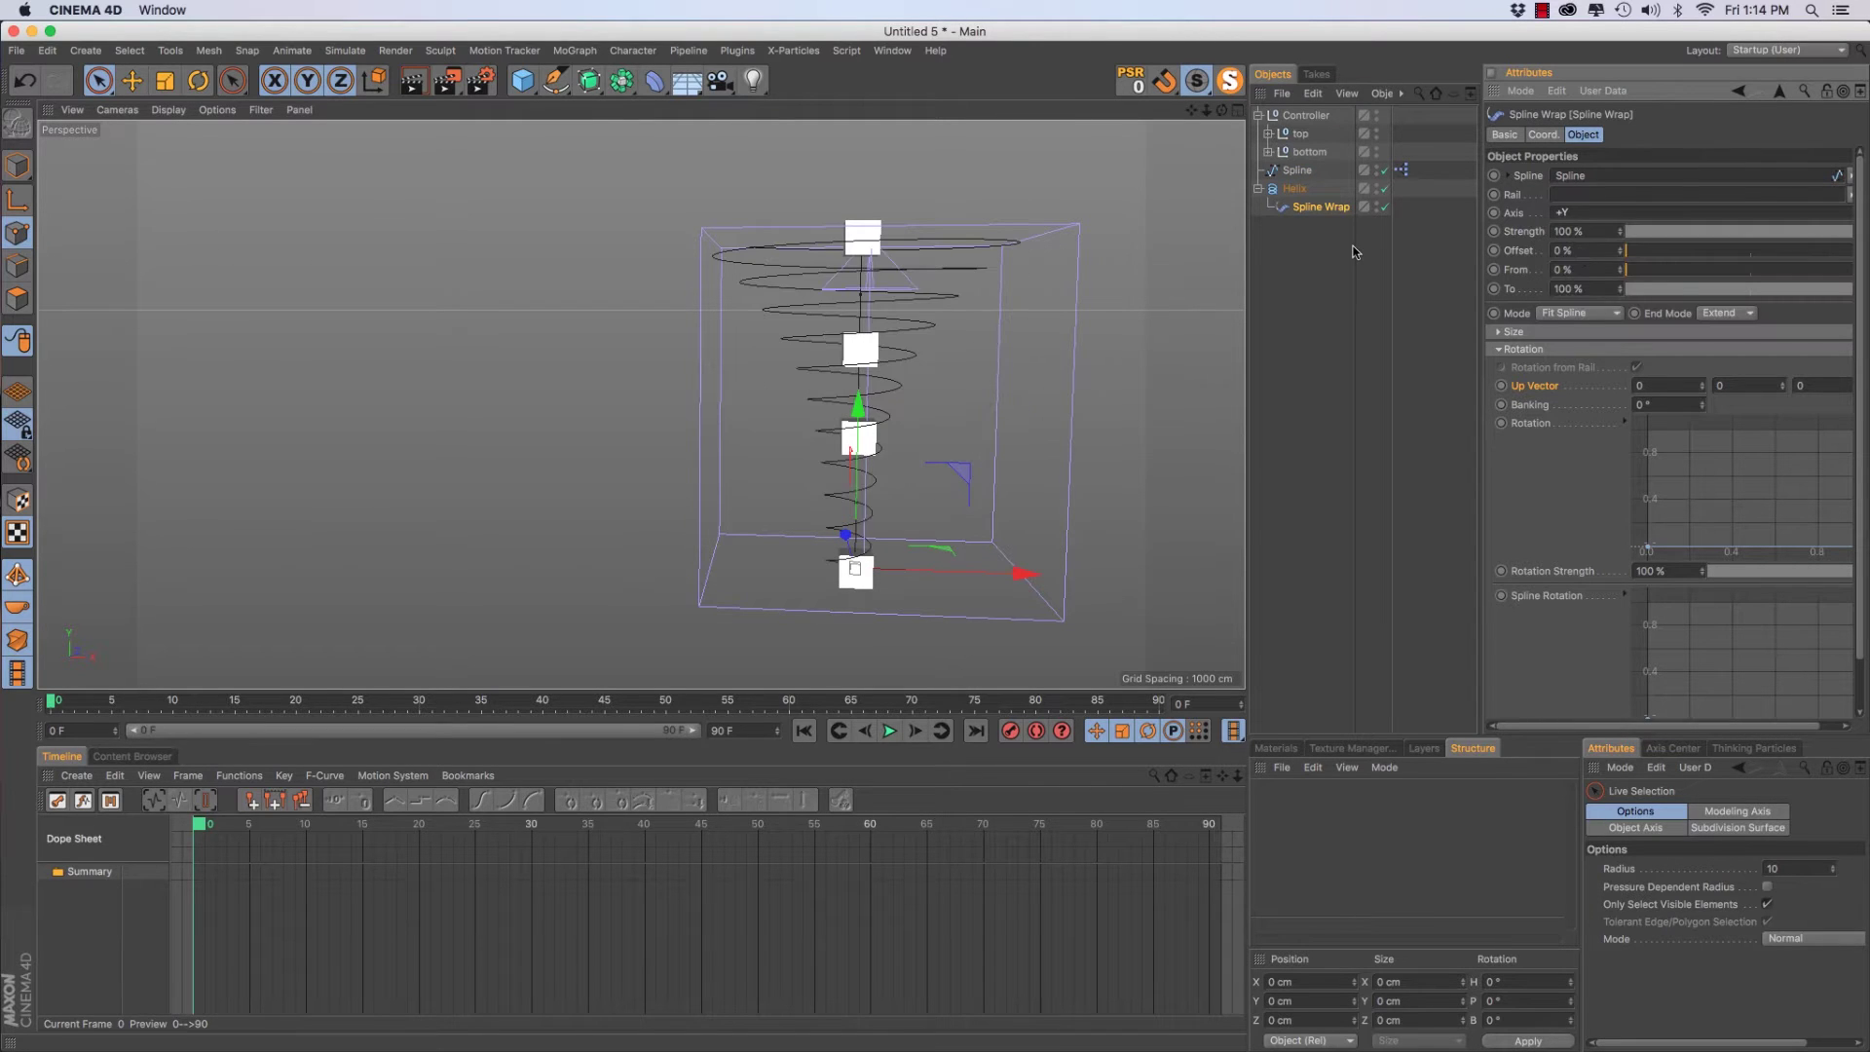
Try moving the top null sideways to test how the wrapped helix bends with the spline
left_click(1300, 134)
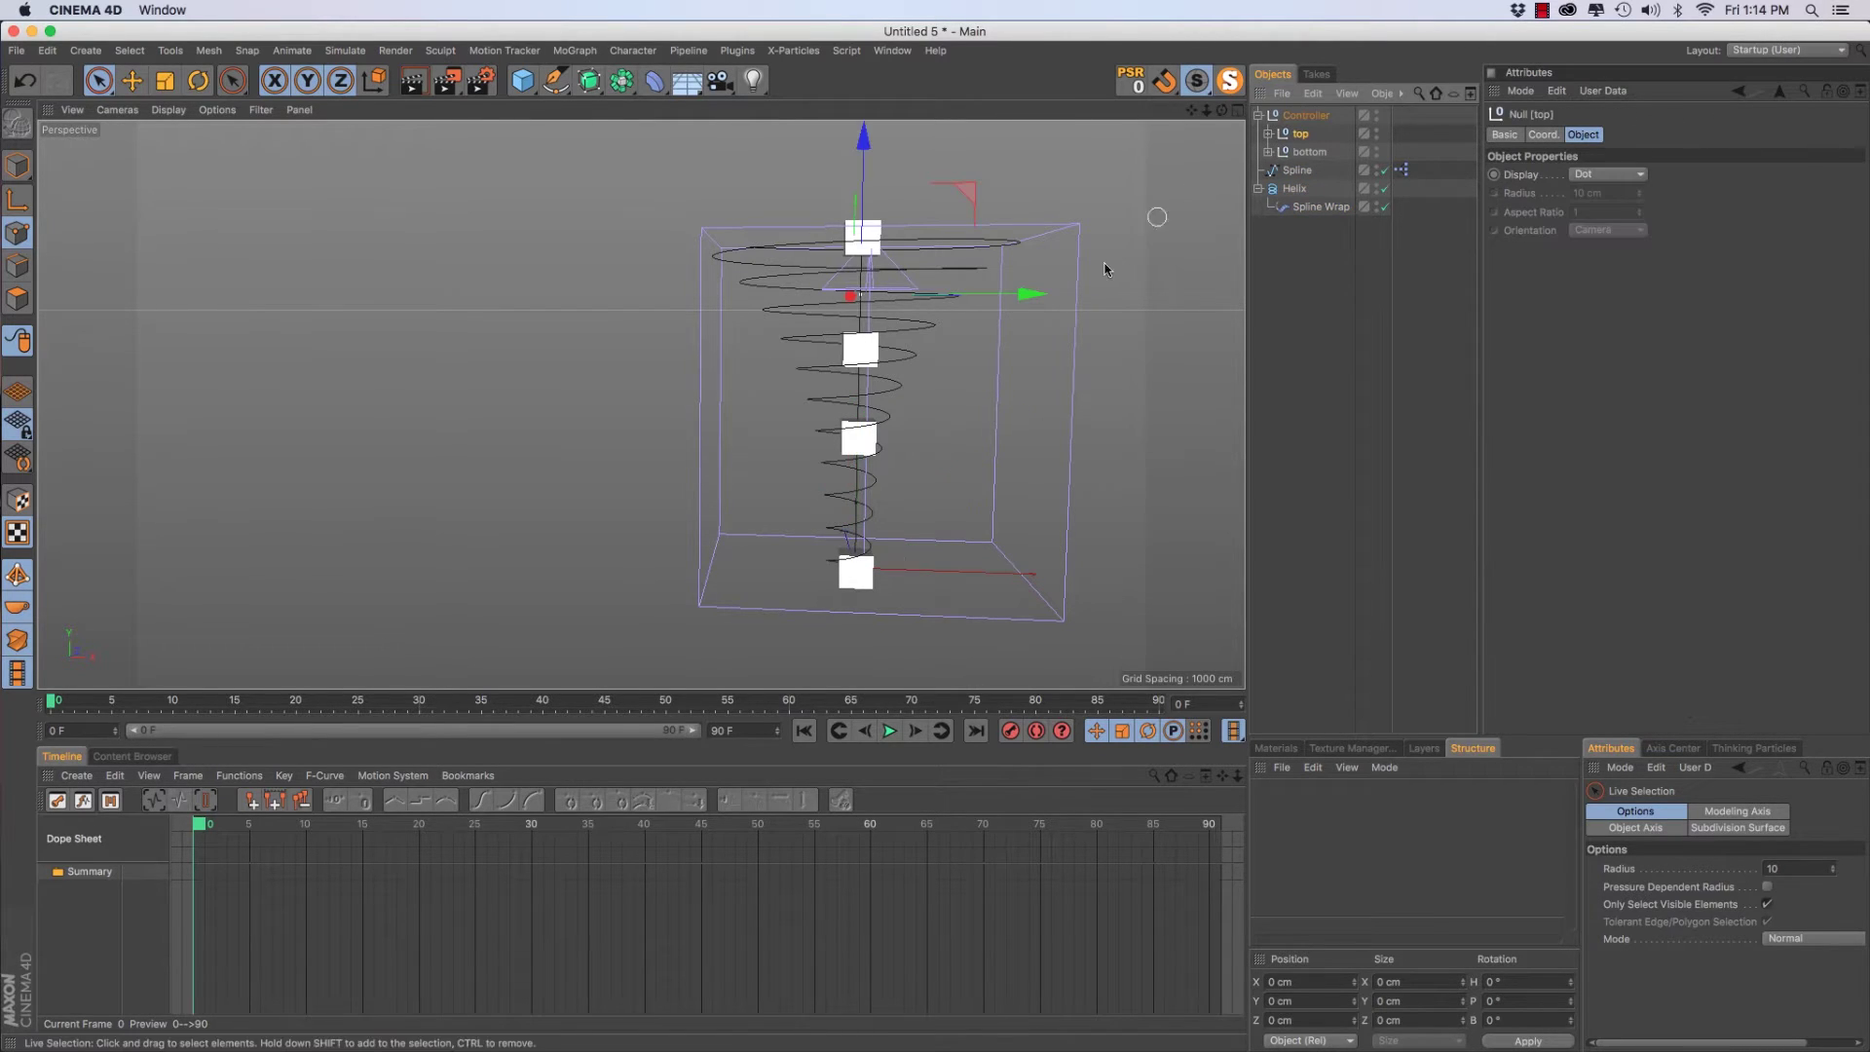
left_click_drag(1018, 297, 874, 293)
mouse_move(1035, 263)
left_mouse_down()
mouse_move(947, 265)
mouse_move(1080, 270)
mouse_move(846, 261)
mouse_move(1012, 263)
left_mouse_up()
Set the first Up Vector value of the Spline Wrap to 2 and move the top null back in line above the bottom cubes
left_click(1336, 206)
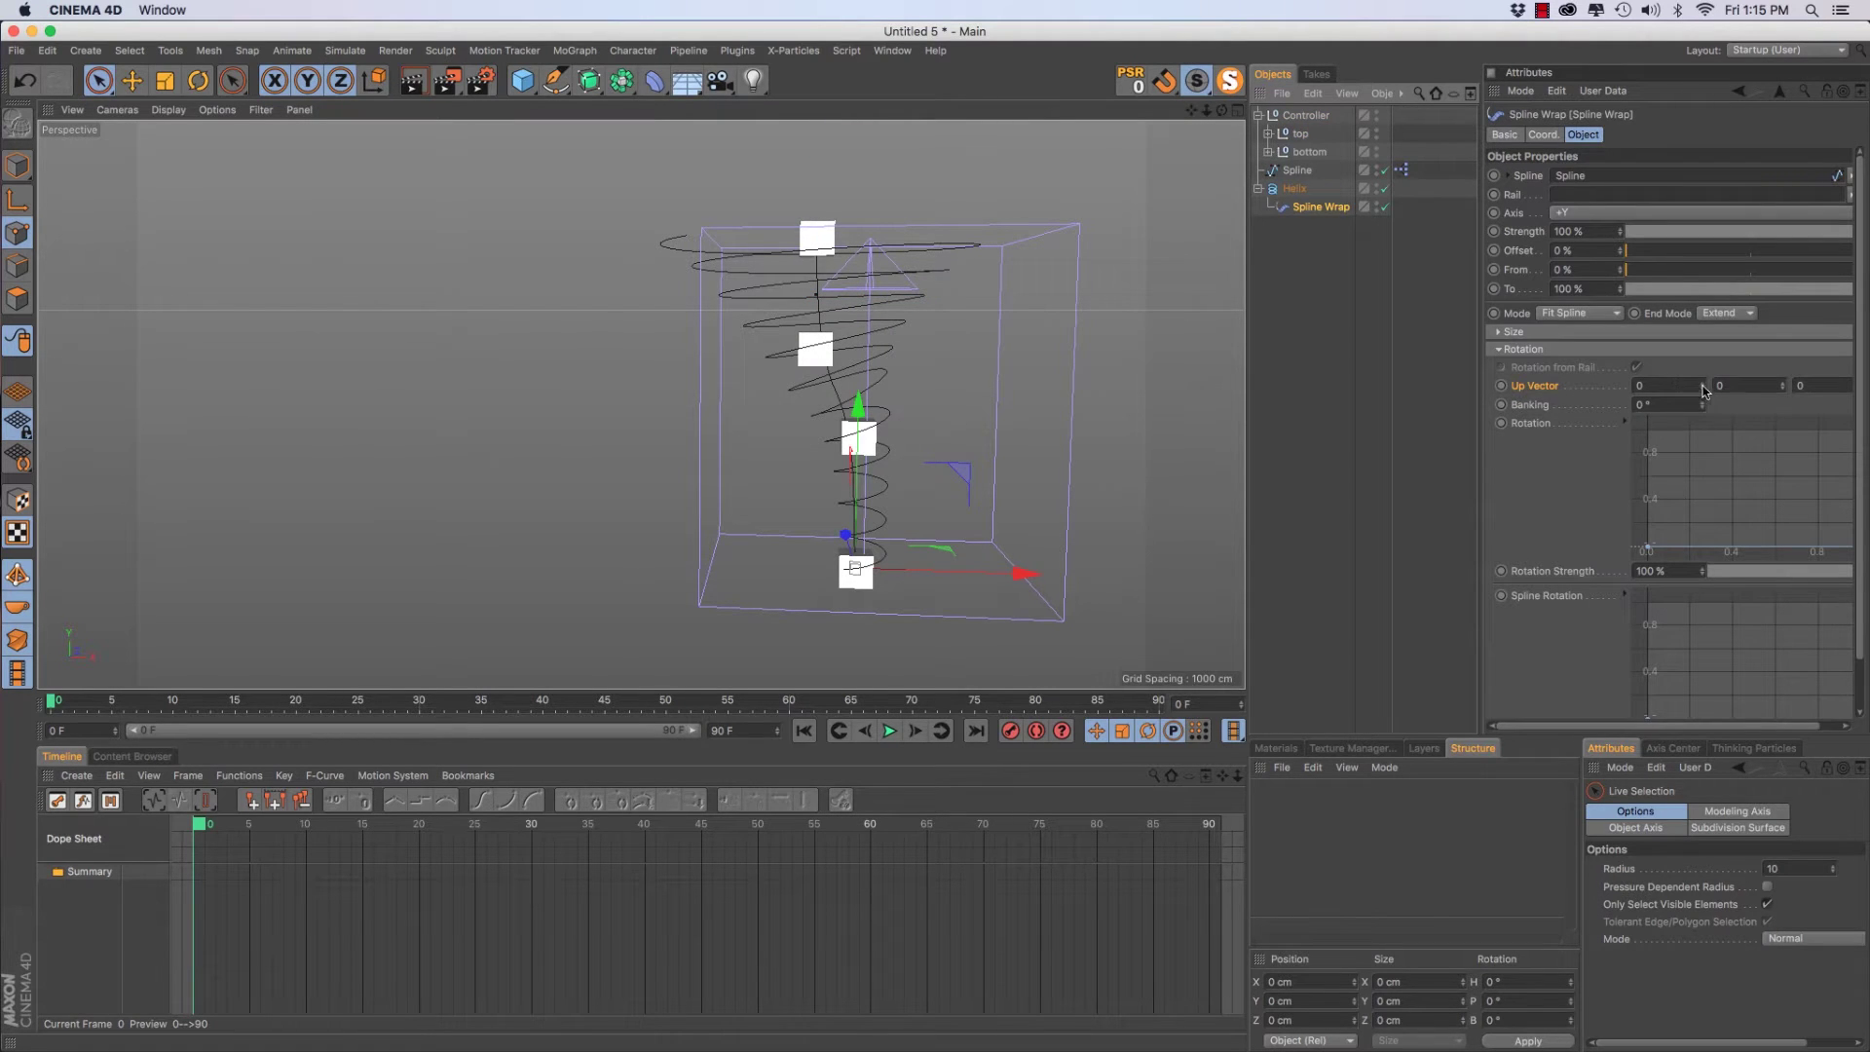
double_click(1702, 386)
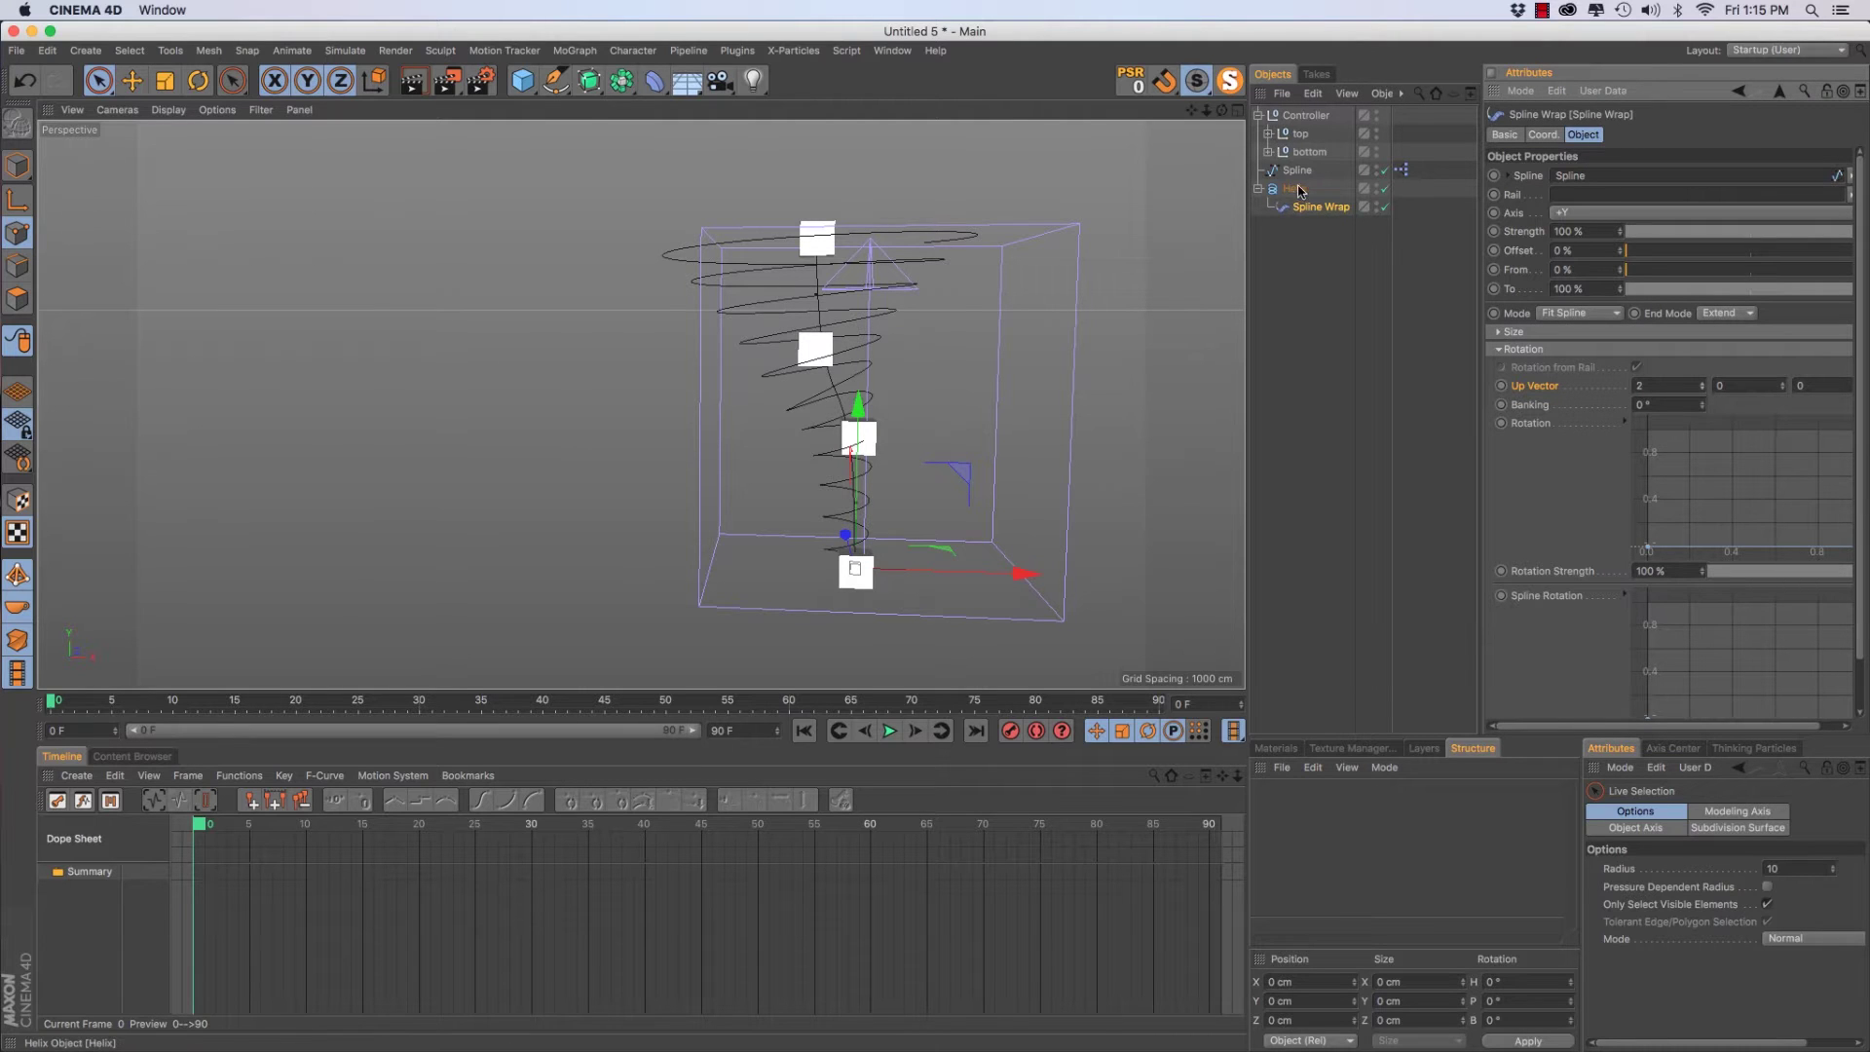
left_click(1305, 135)
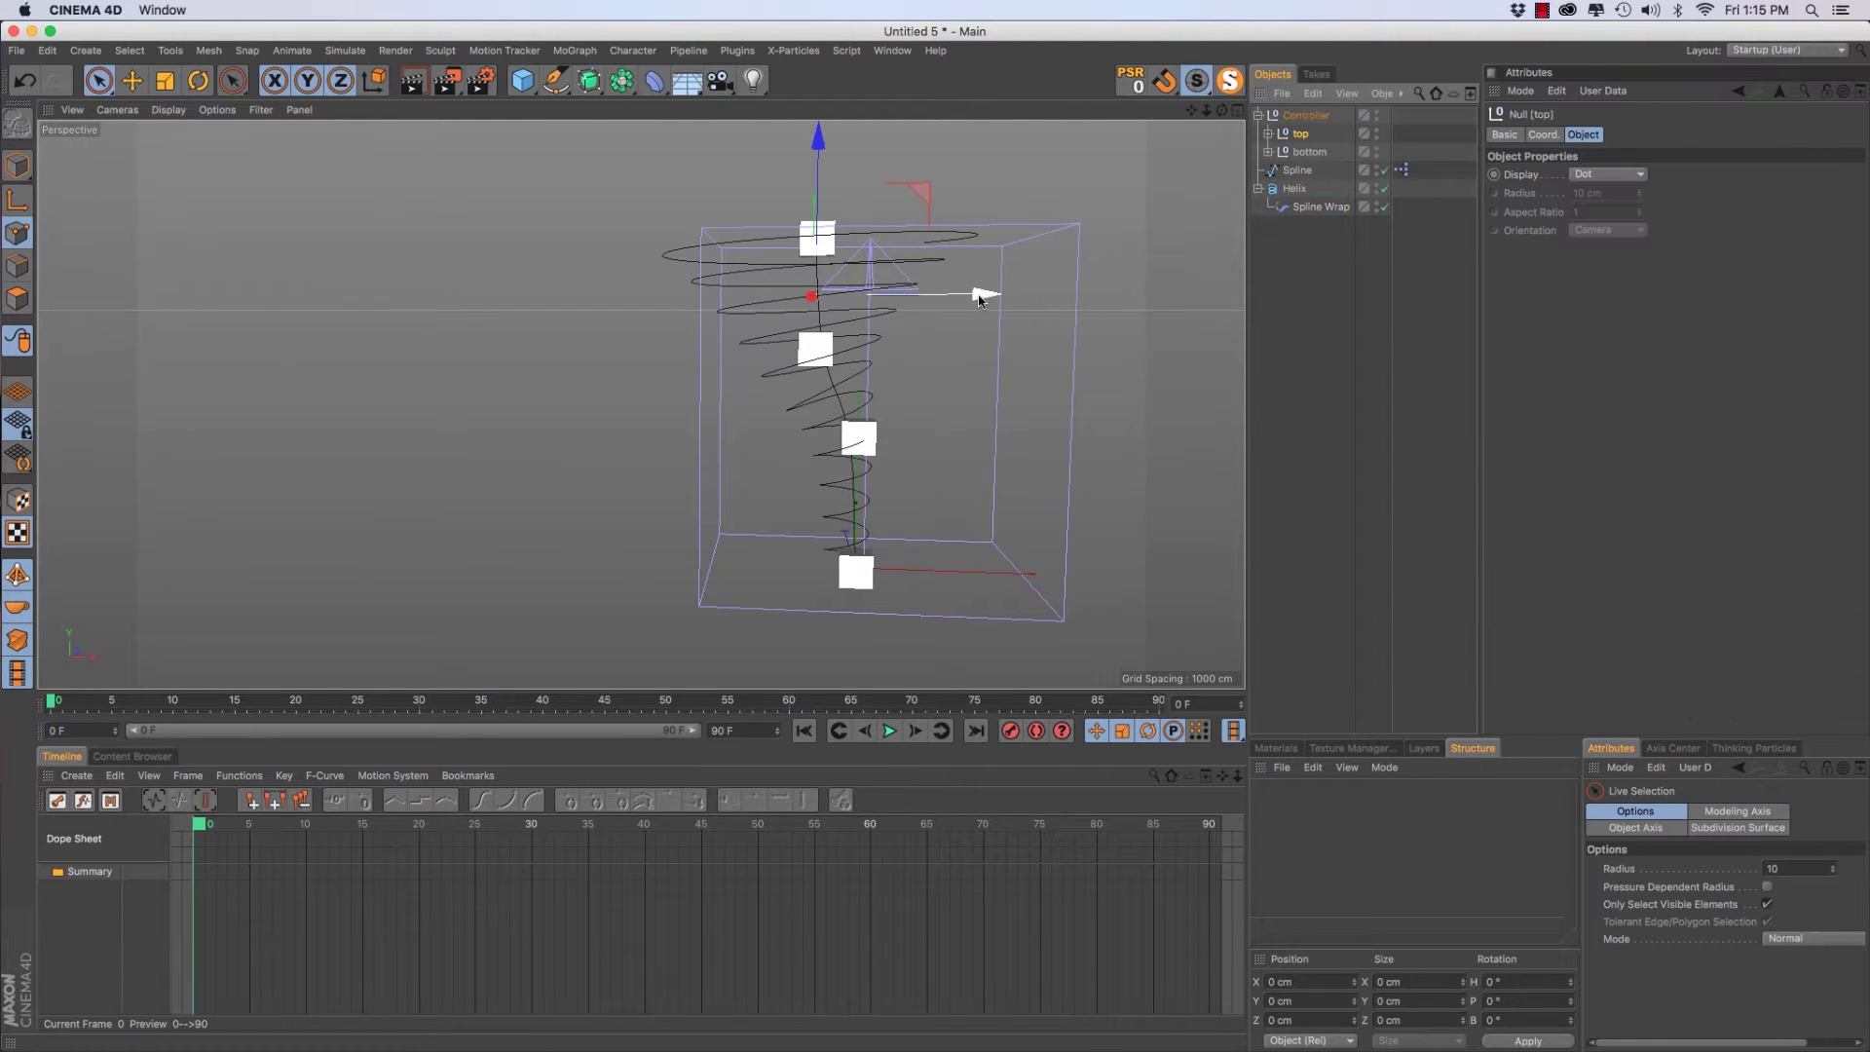
mouse_move(984, 293)
left_mouse_down()
mouse_move(585, 298)
mouse_move(1227, 294)
mouse_move(789, 296)
mouse_move(1228, 256)
mouse_move(818, 290)
mouse_move(1202, 287)
mouse_move(780, 280)
mouse_move(1128, 278)
mouse_move(862, 279)
mouse_move(1011, 280)
left_mouse_up()
key("super+z")
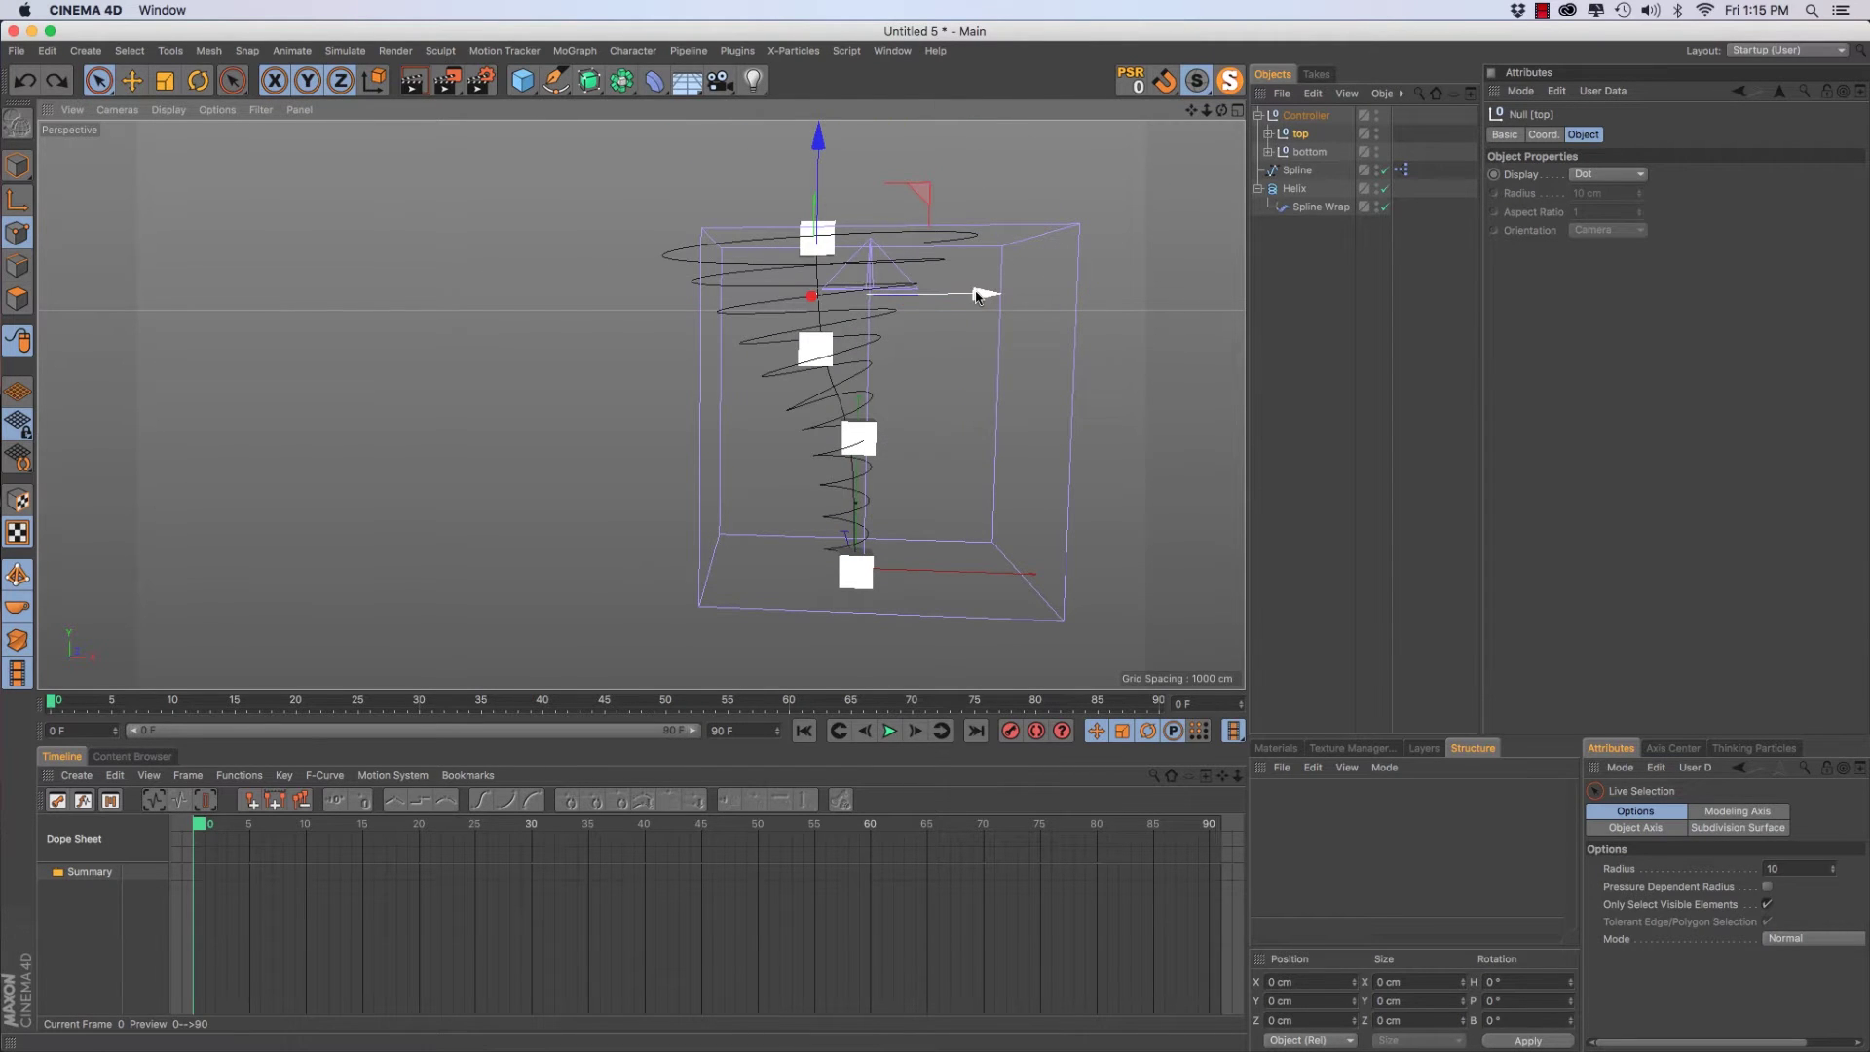
left_click_drag(976, 296, 1019, 295)
Examine the wrapped helix and the bottom null's position from several angles
scroll(915, 340, "down", 5)
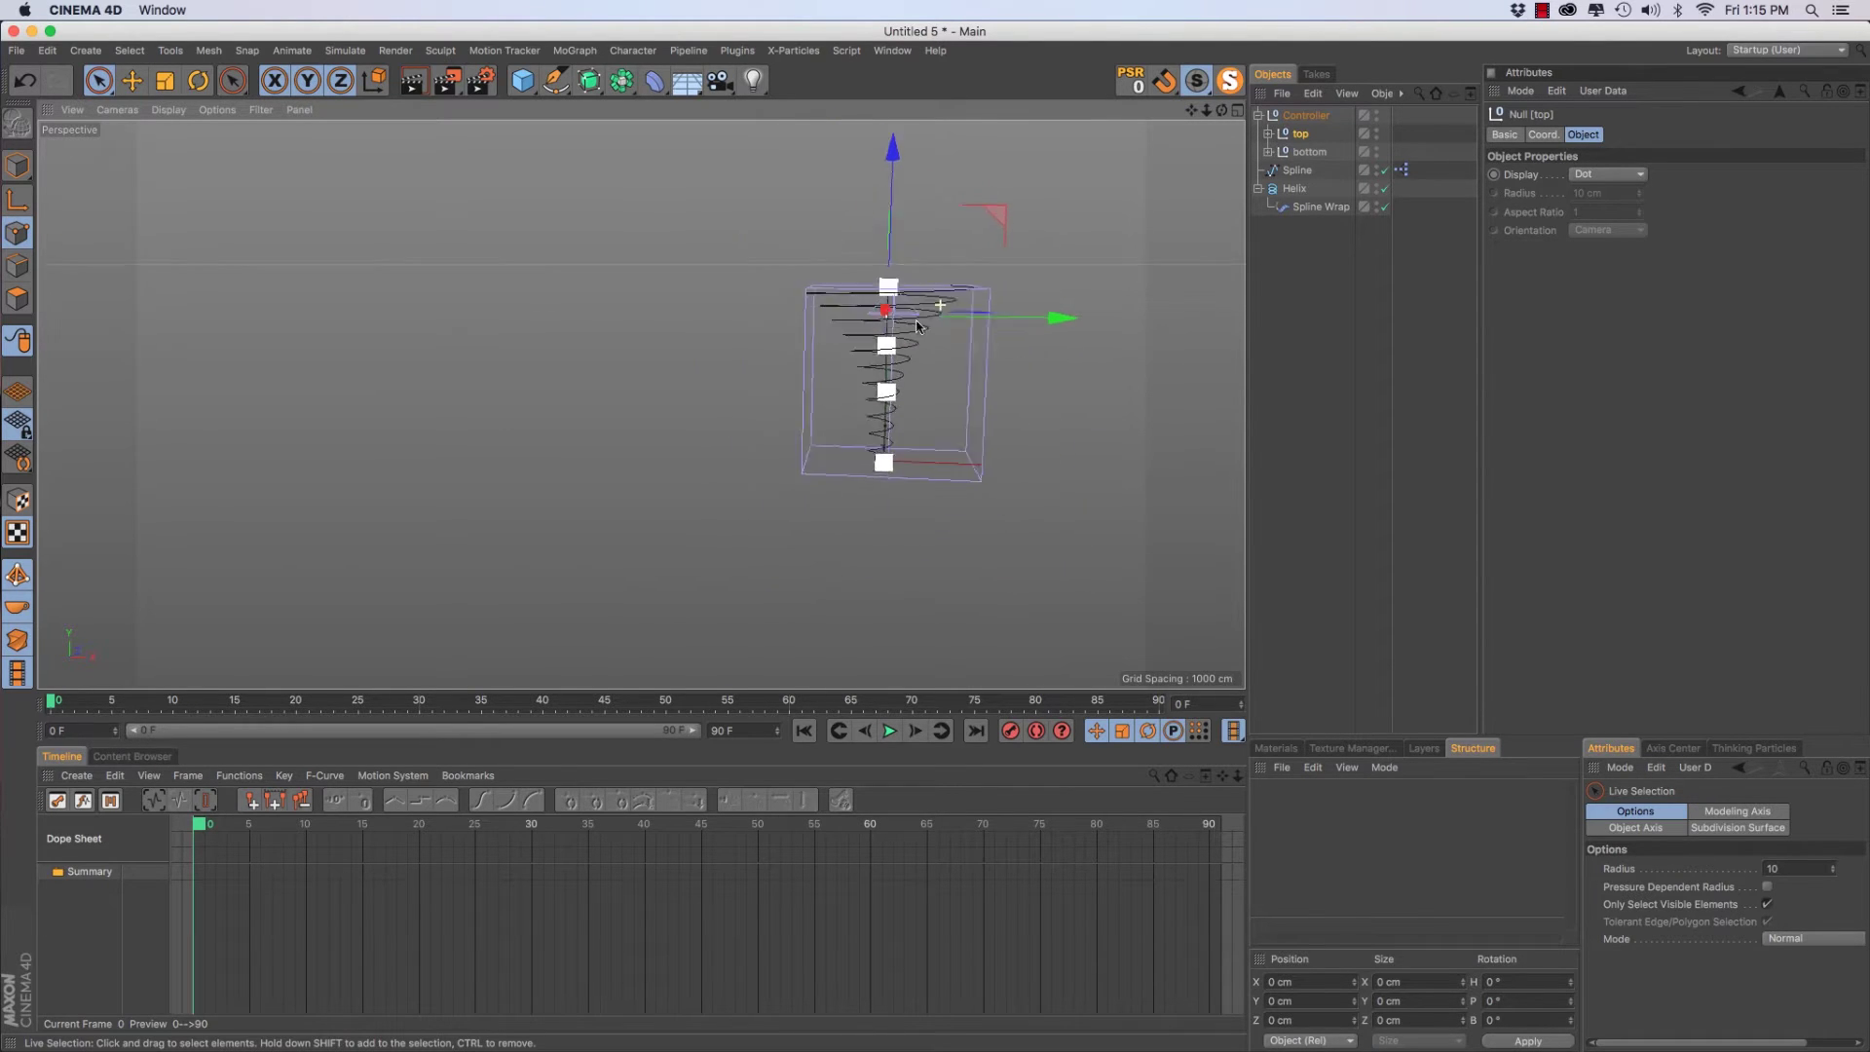
left_click_drag(916, 327, 940, 292, "alt")
left_click(1308, 152)
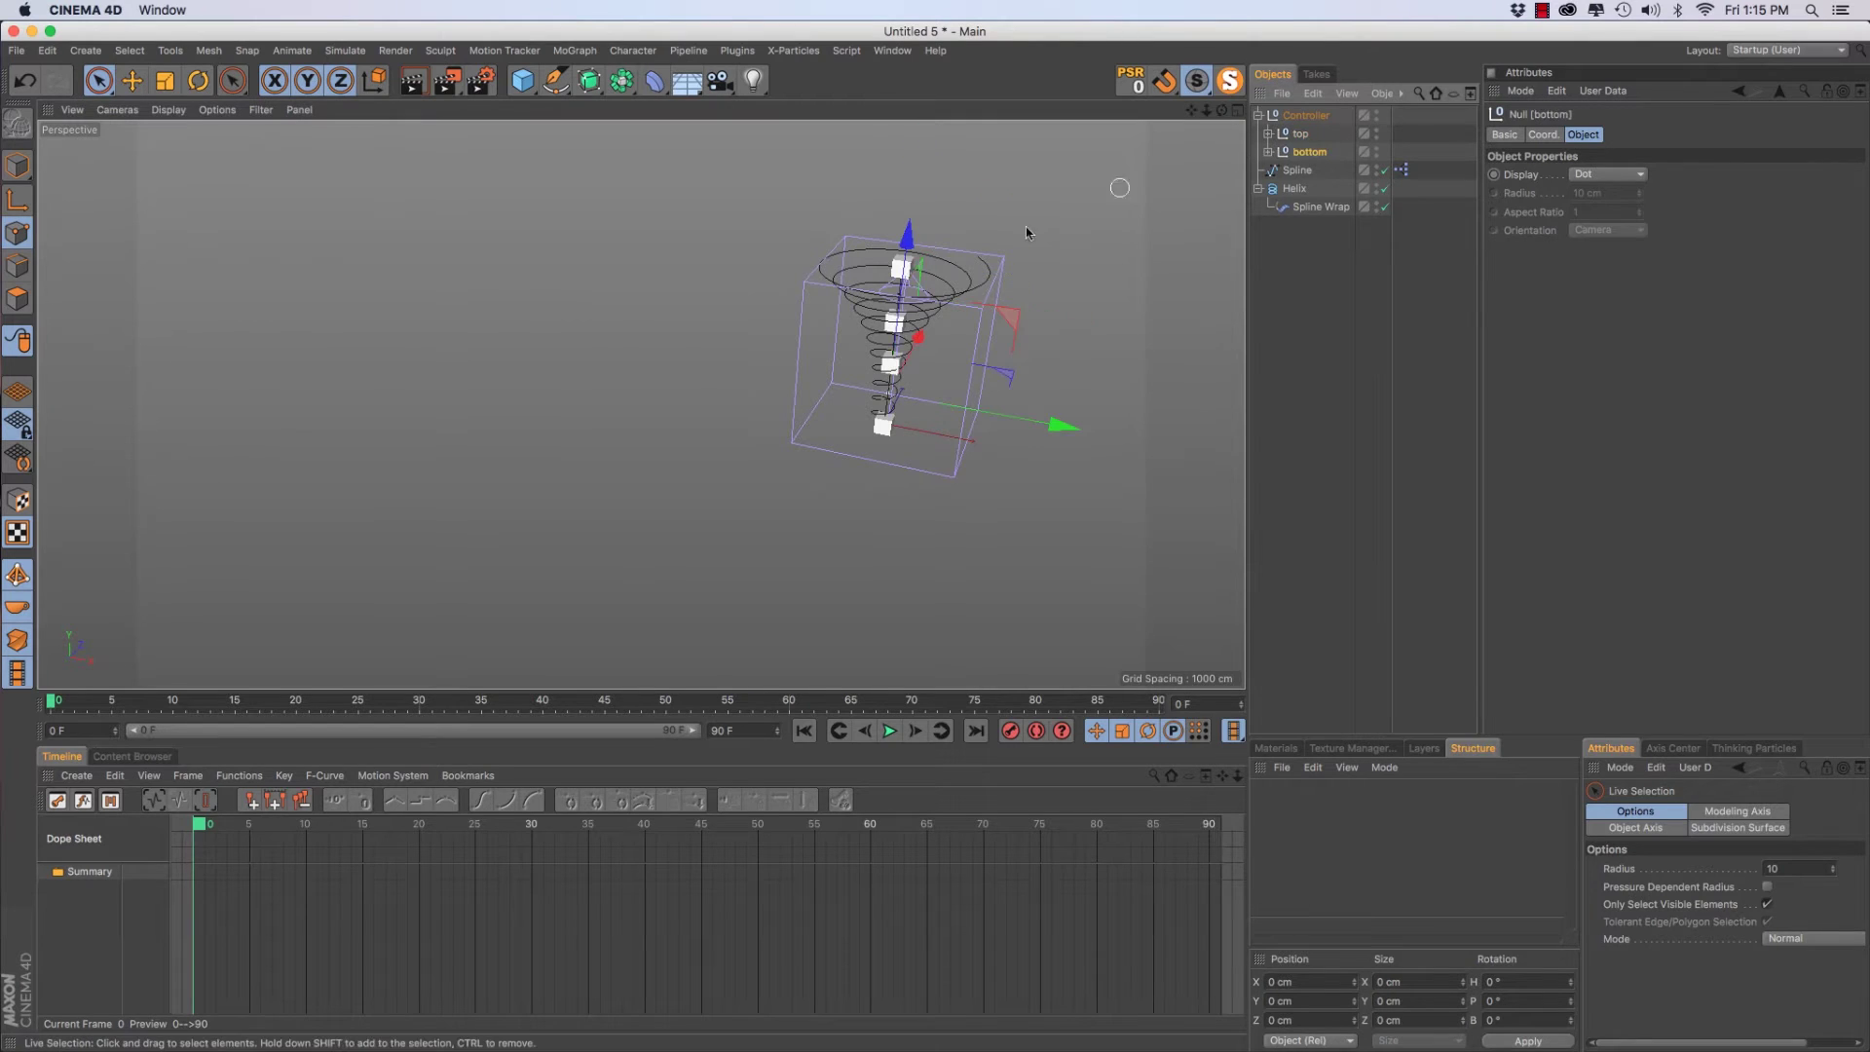
middle_click_drag(864, 336, 759, 438, "alt")
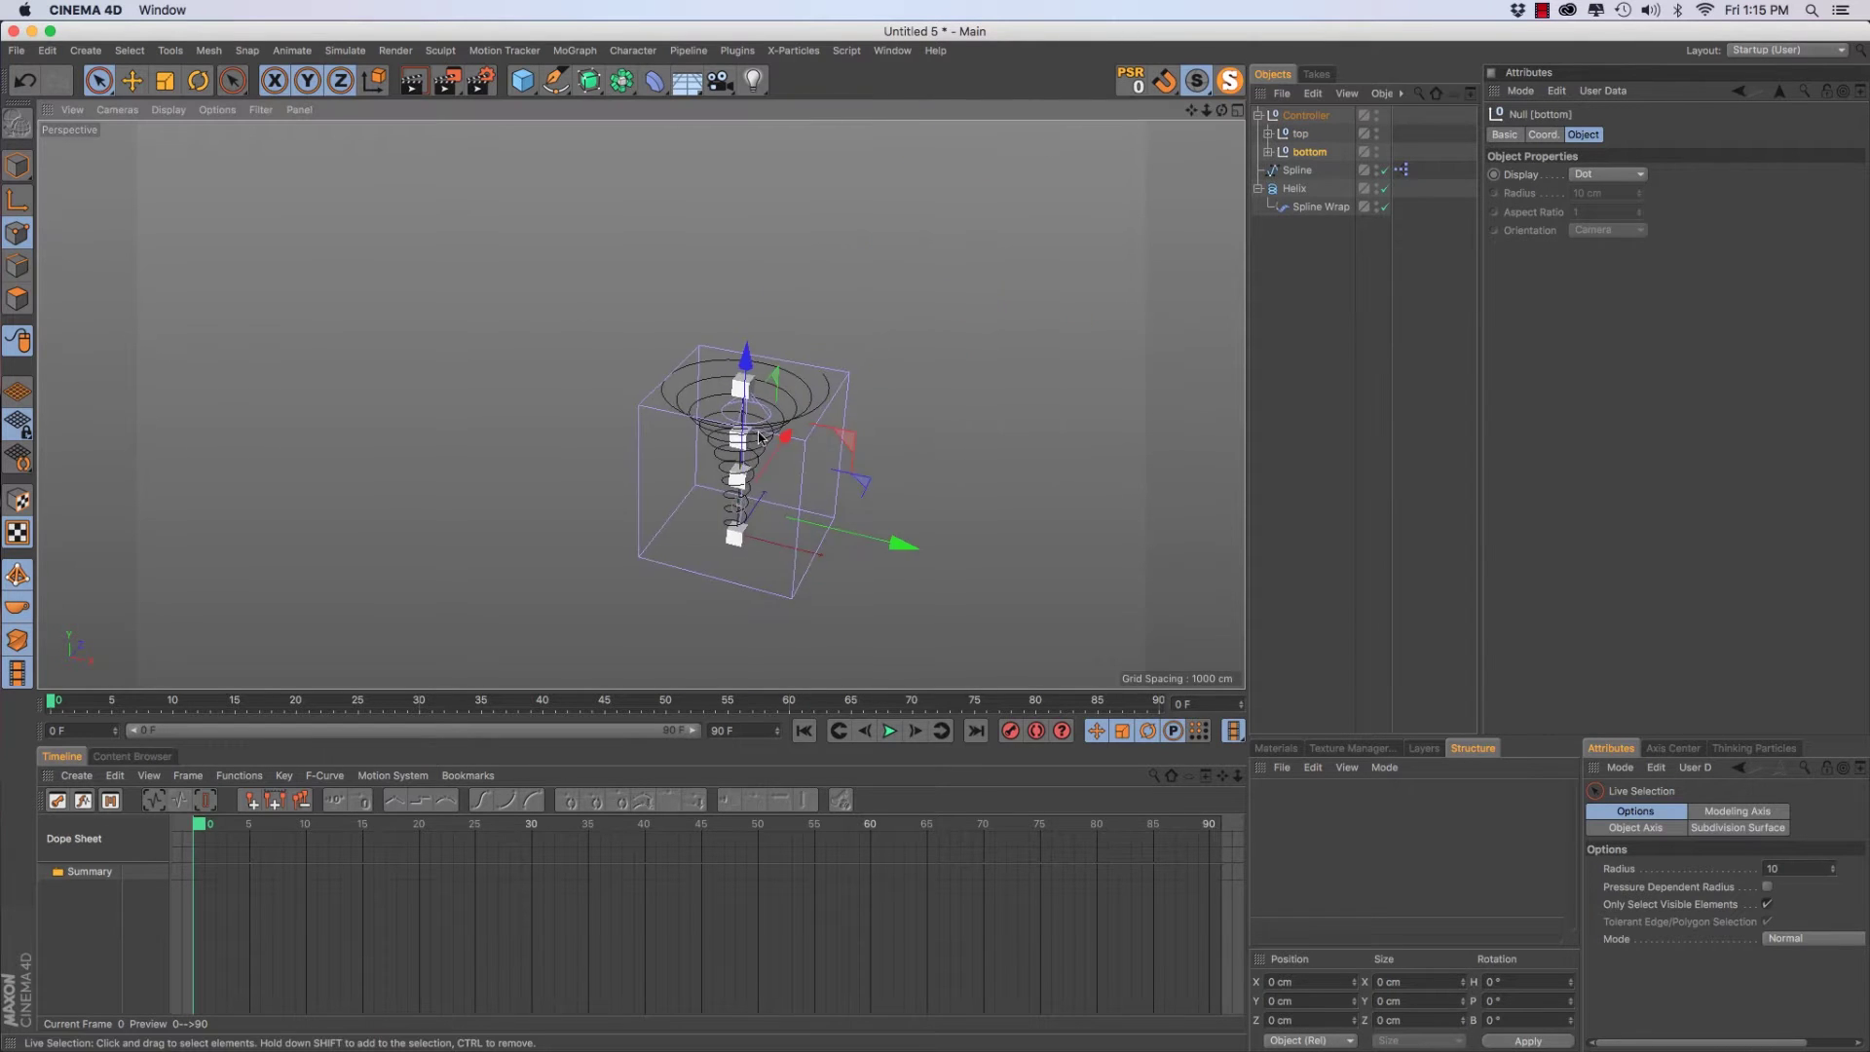
left_click_drag(760, 439, 781, 398, "alt")
scroll(781, 396, "up", 2)
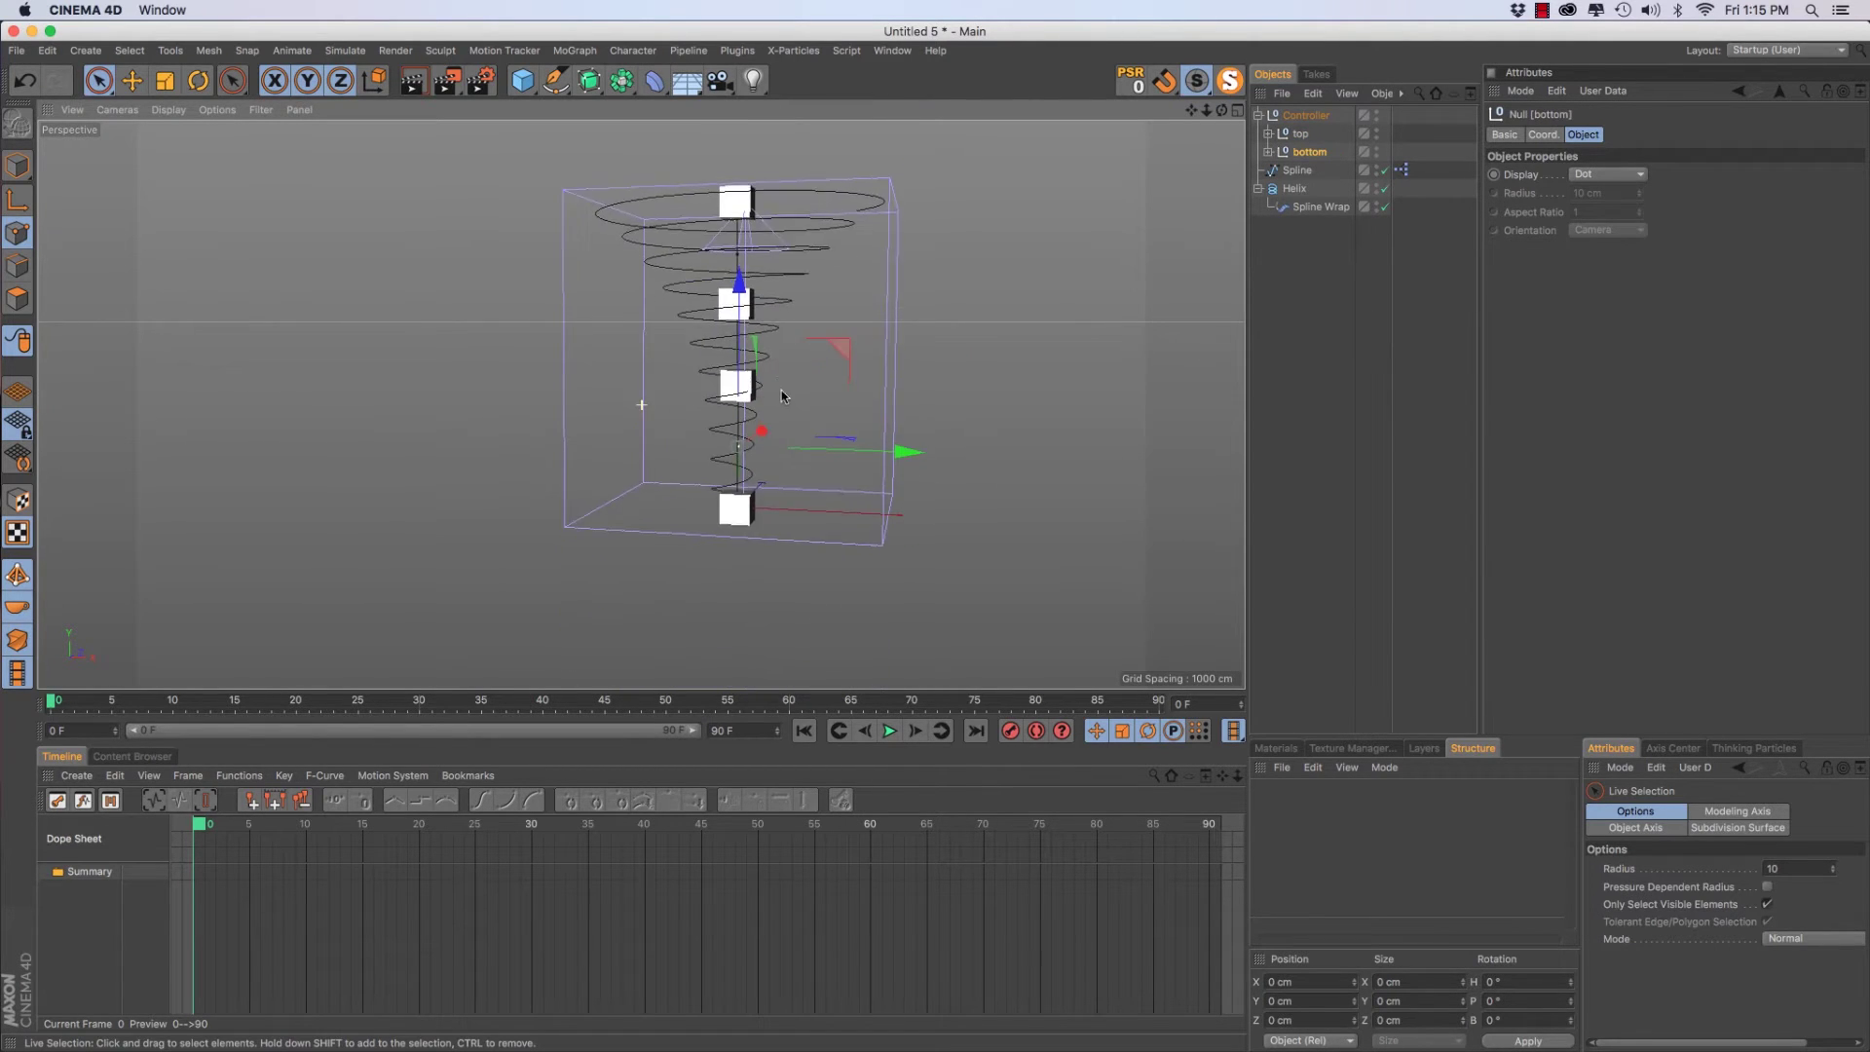
middle_click_drag(780, 397, 833, 414, "alt")
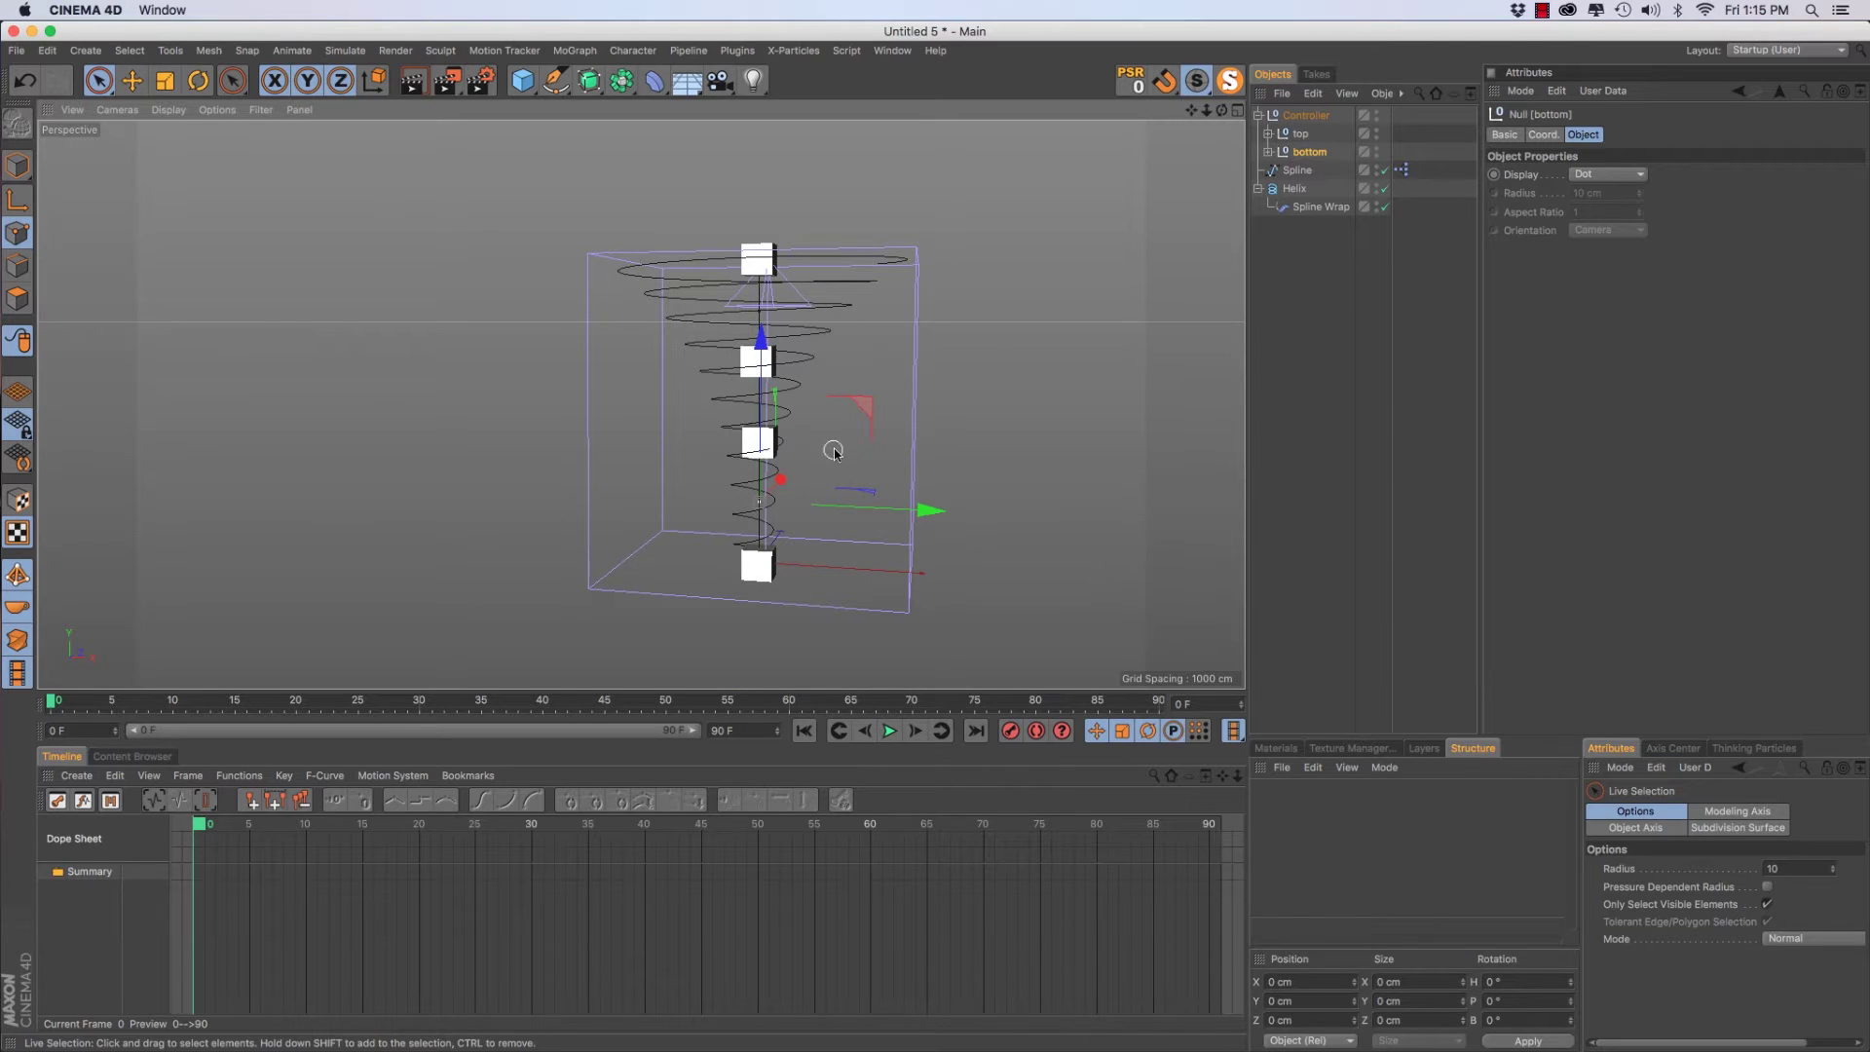
left_click_drag(833, 450, 860, 446, "alt")
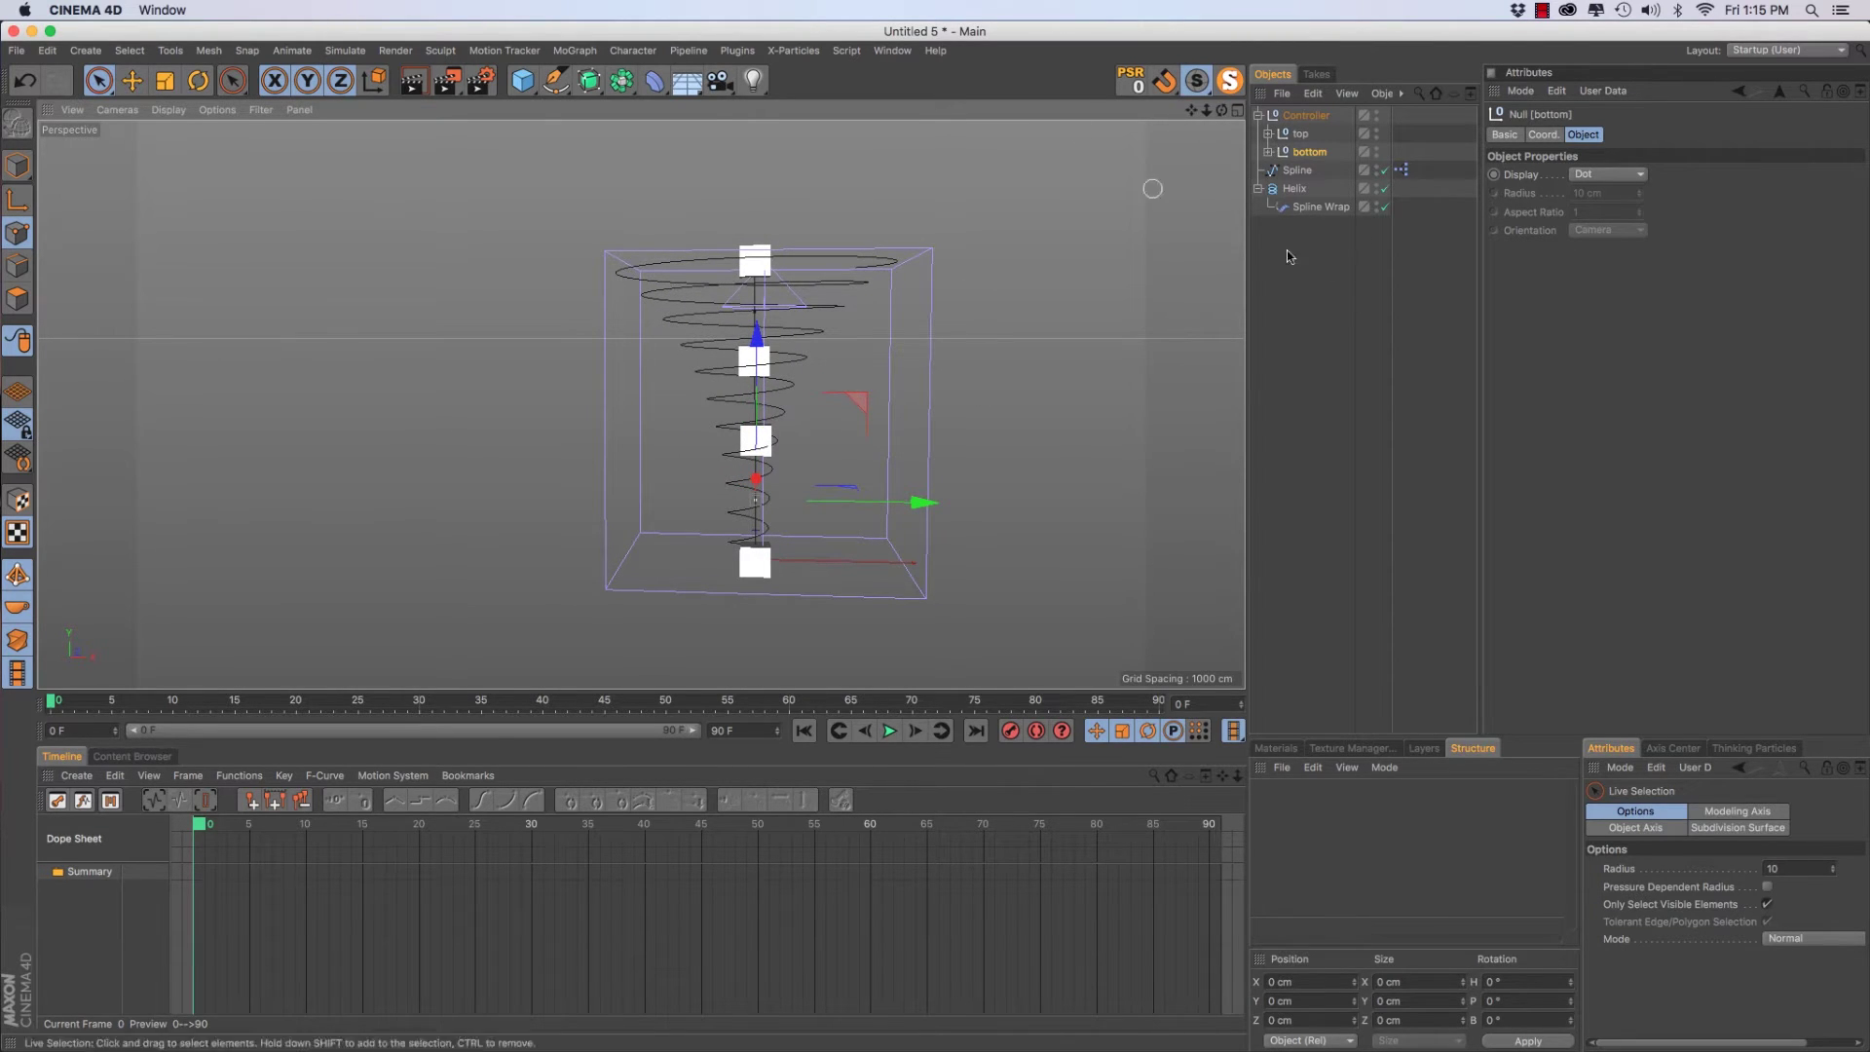
Add an X-Particles system to the scene and create an emitter in its Emitters folder
left_click(1316, 338)
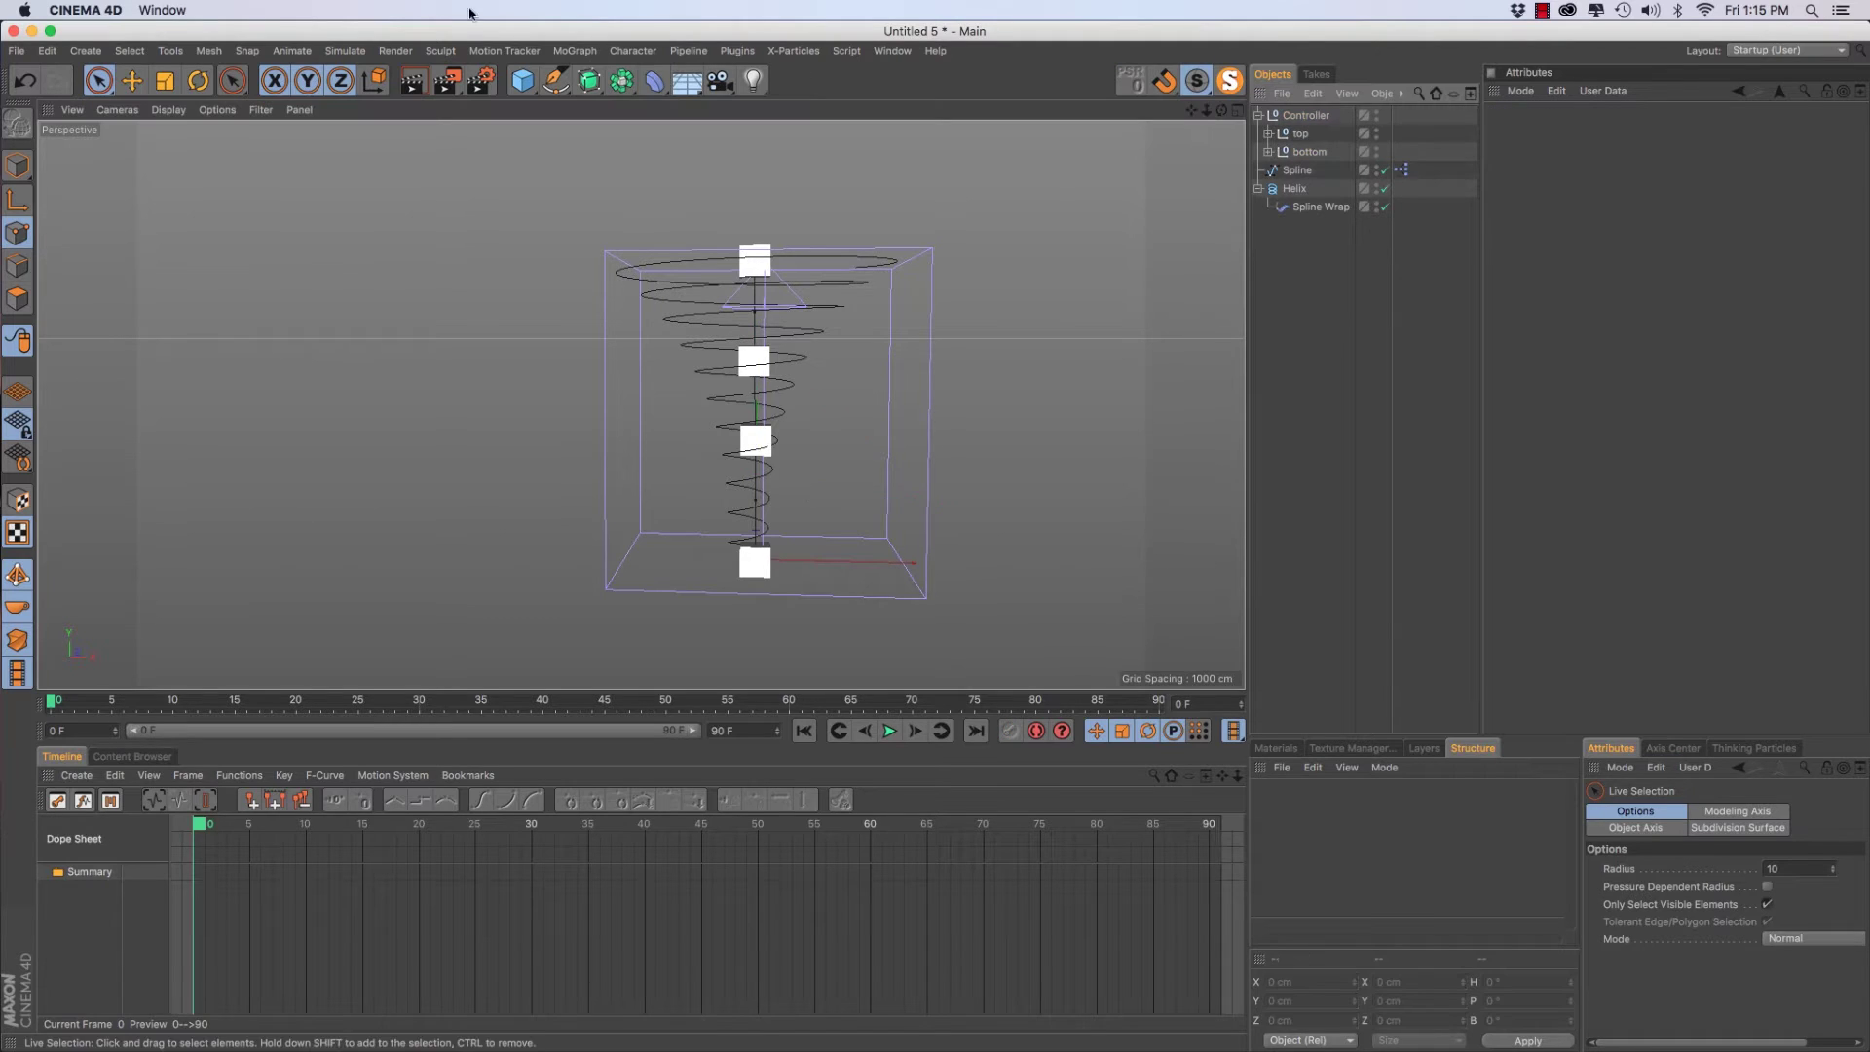
left_click(793, 51)
left_click(837, 198)
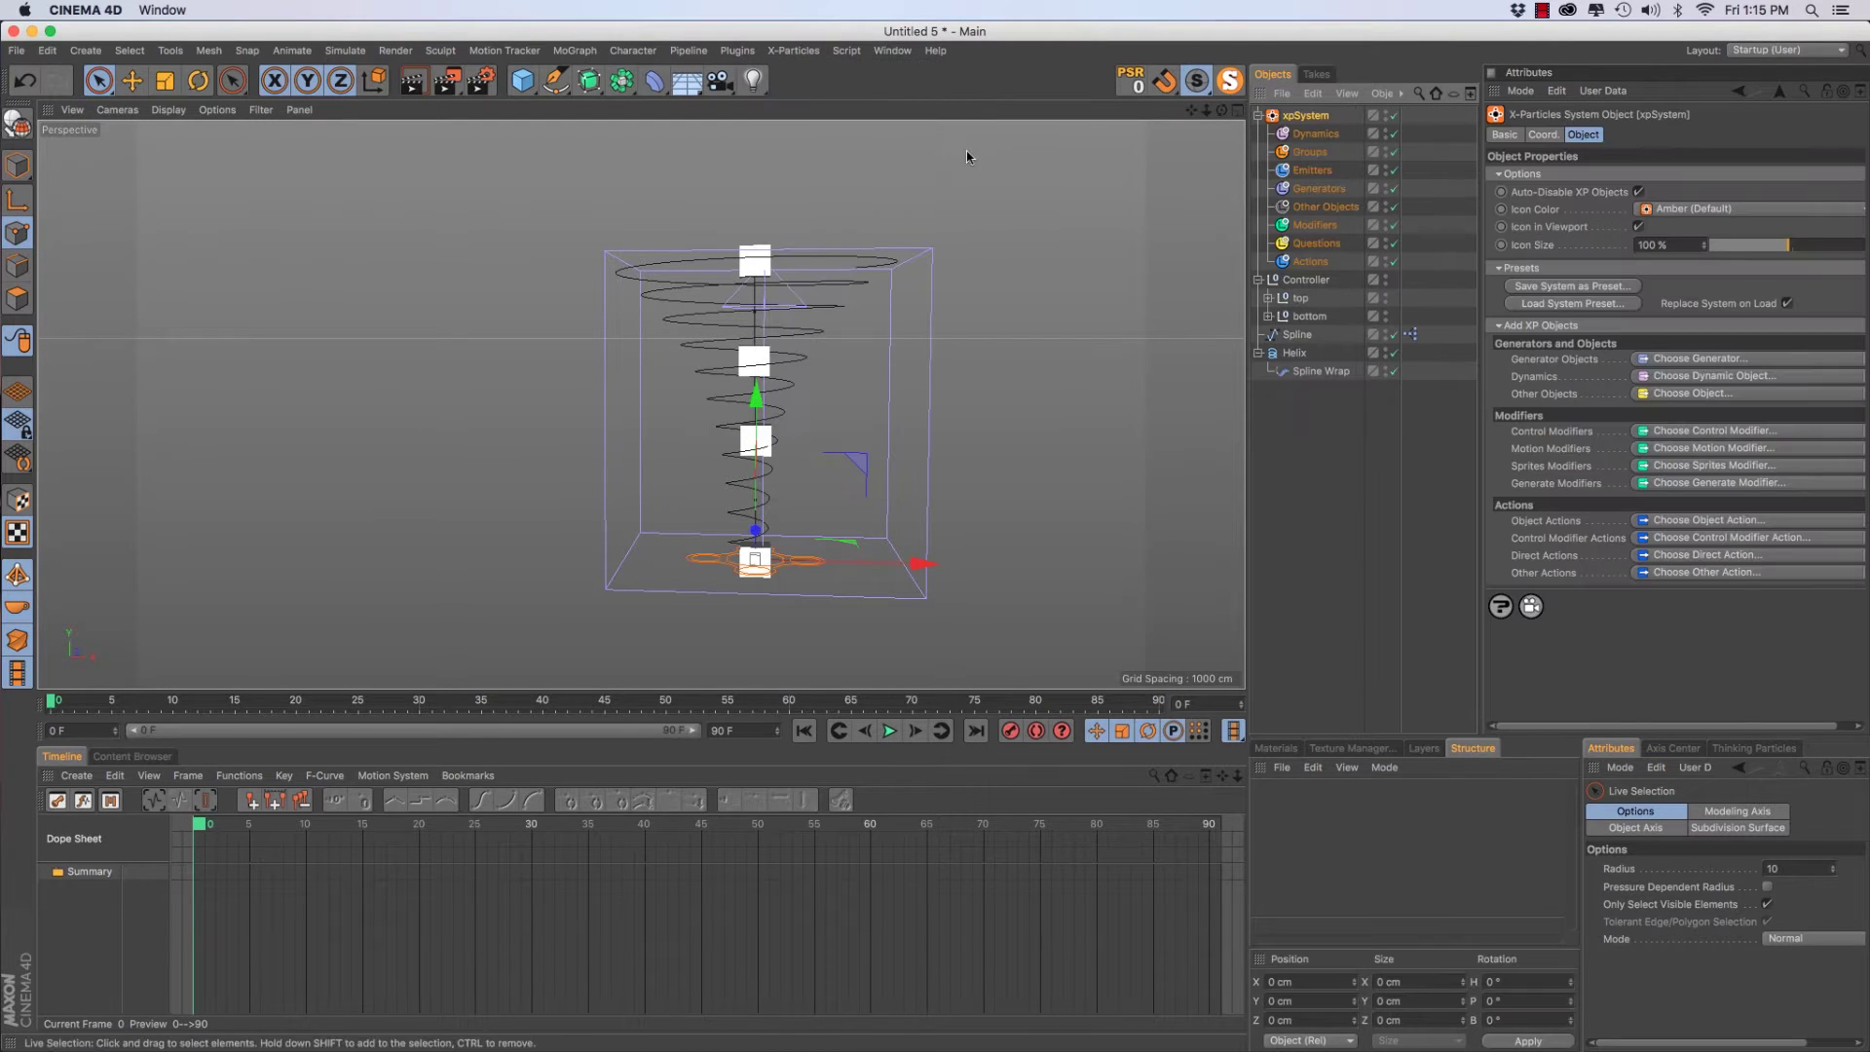
left_click(1312, 169)
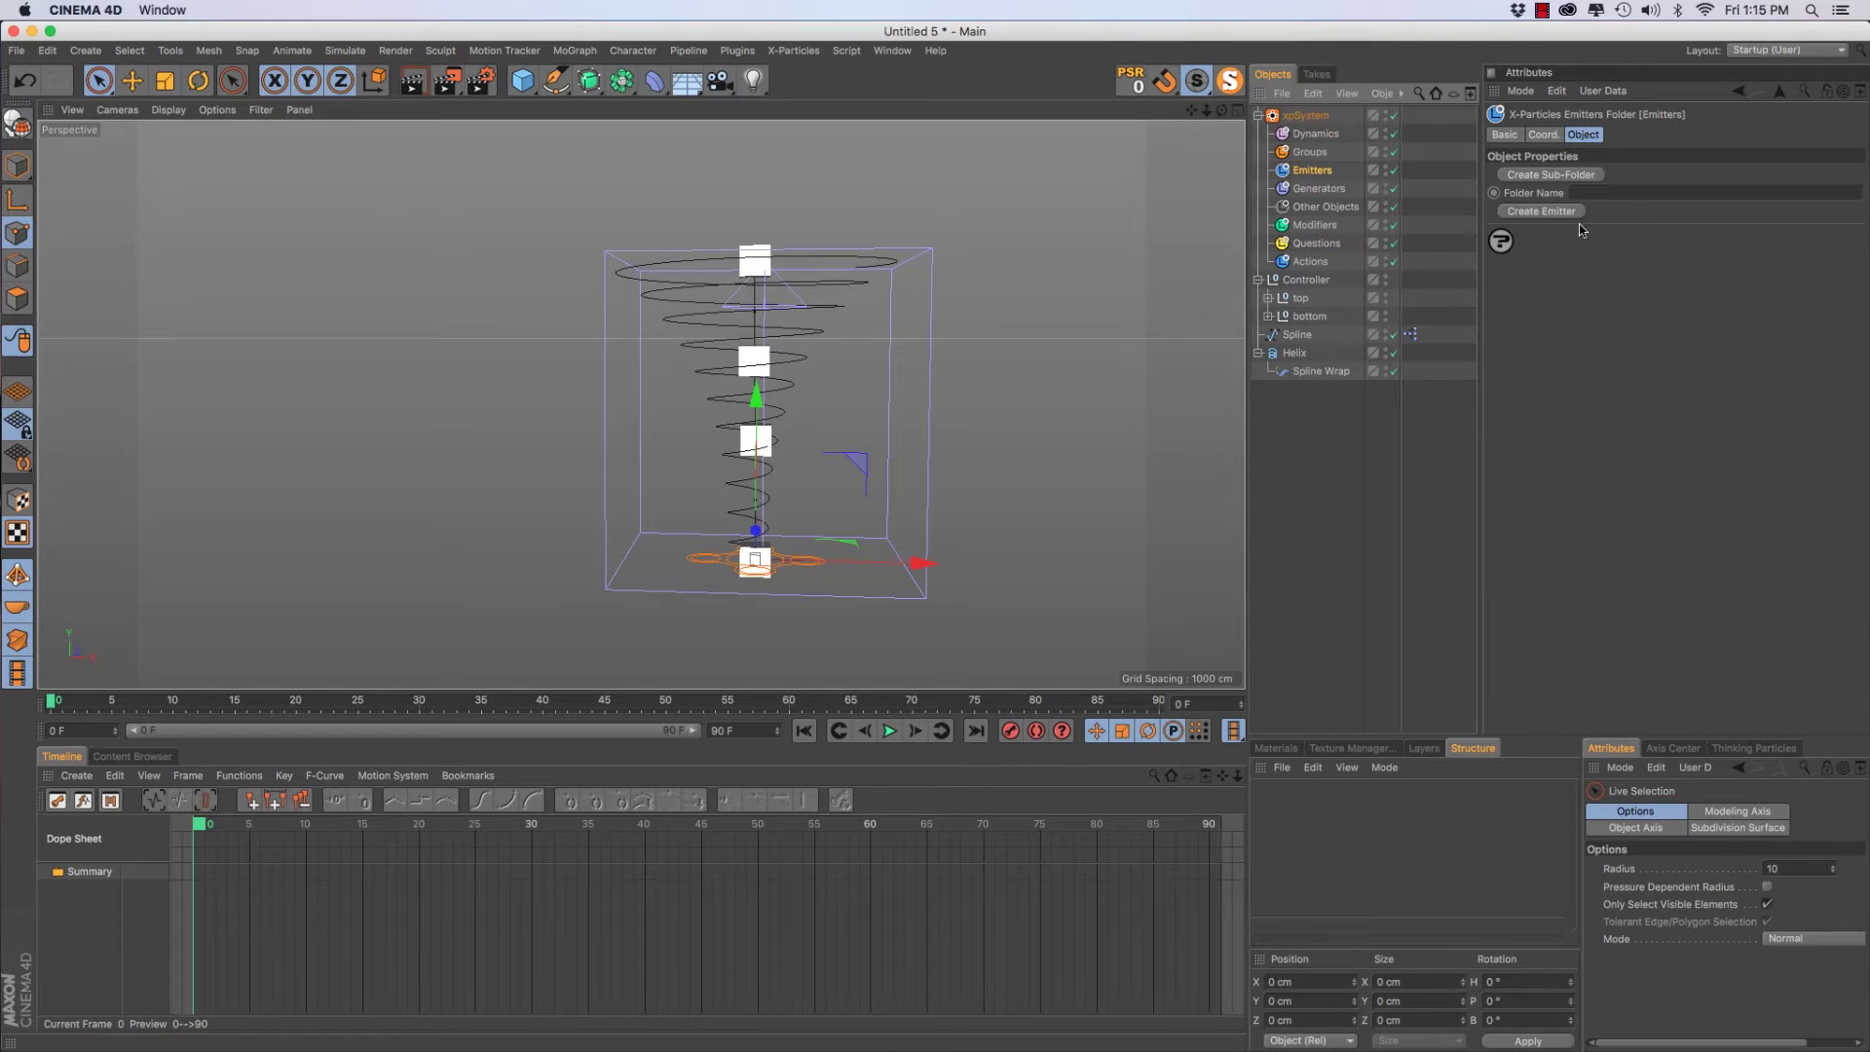
left_click(1556, 214)
left_click(1561, 213)
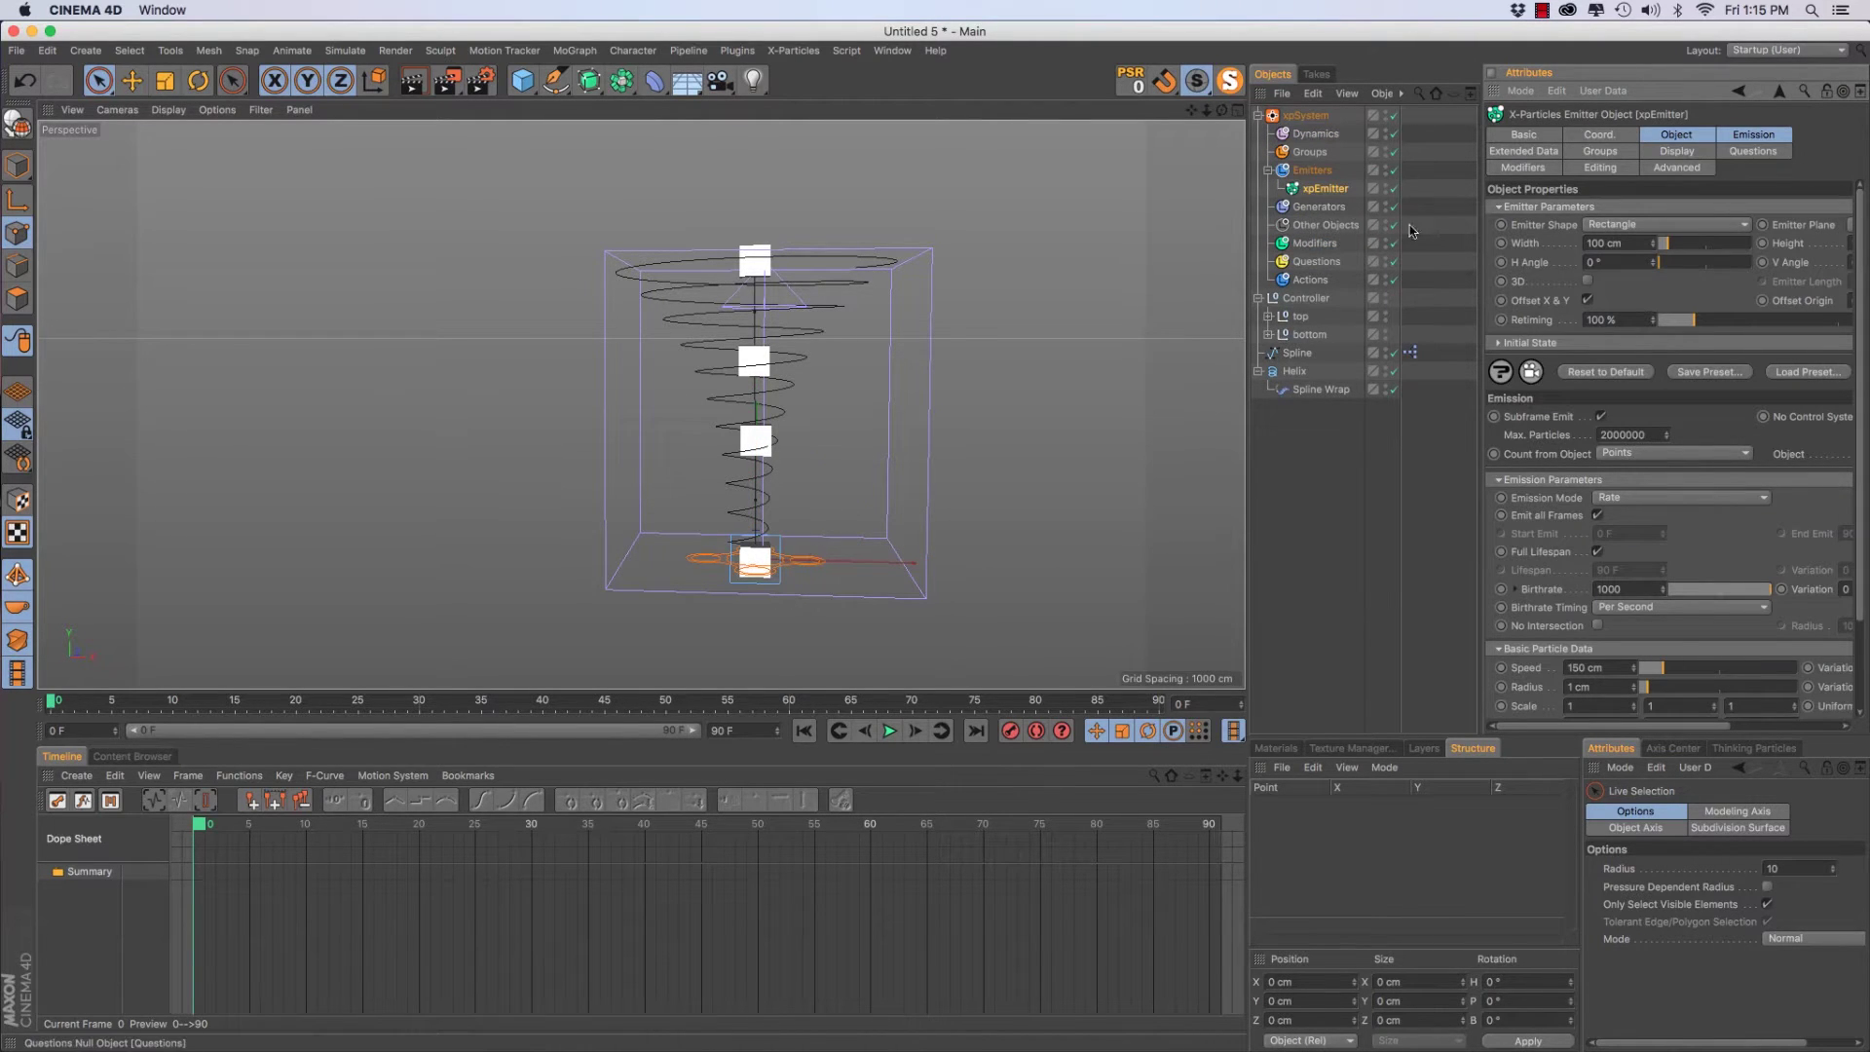
Expand the top and bottom groups and disable all four controller cubes
left_click(1268, 316)
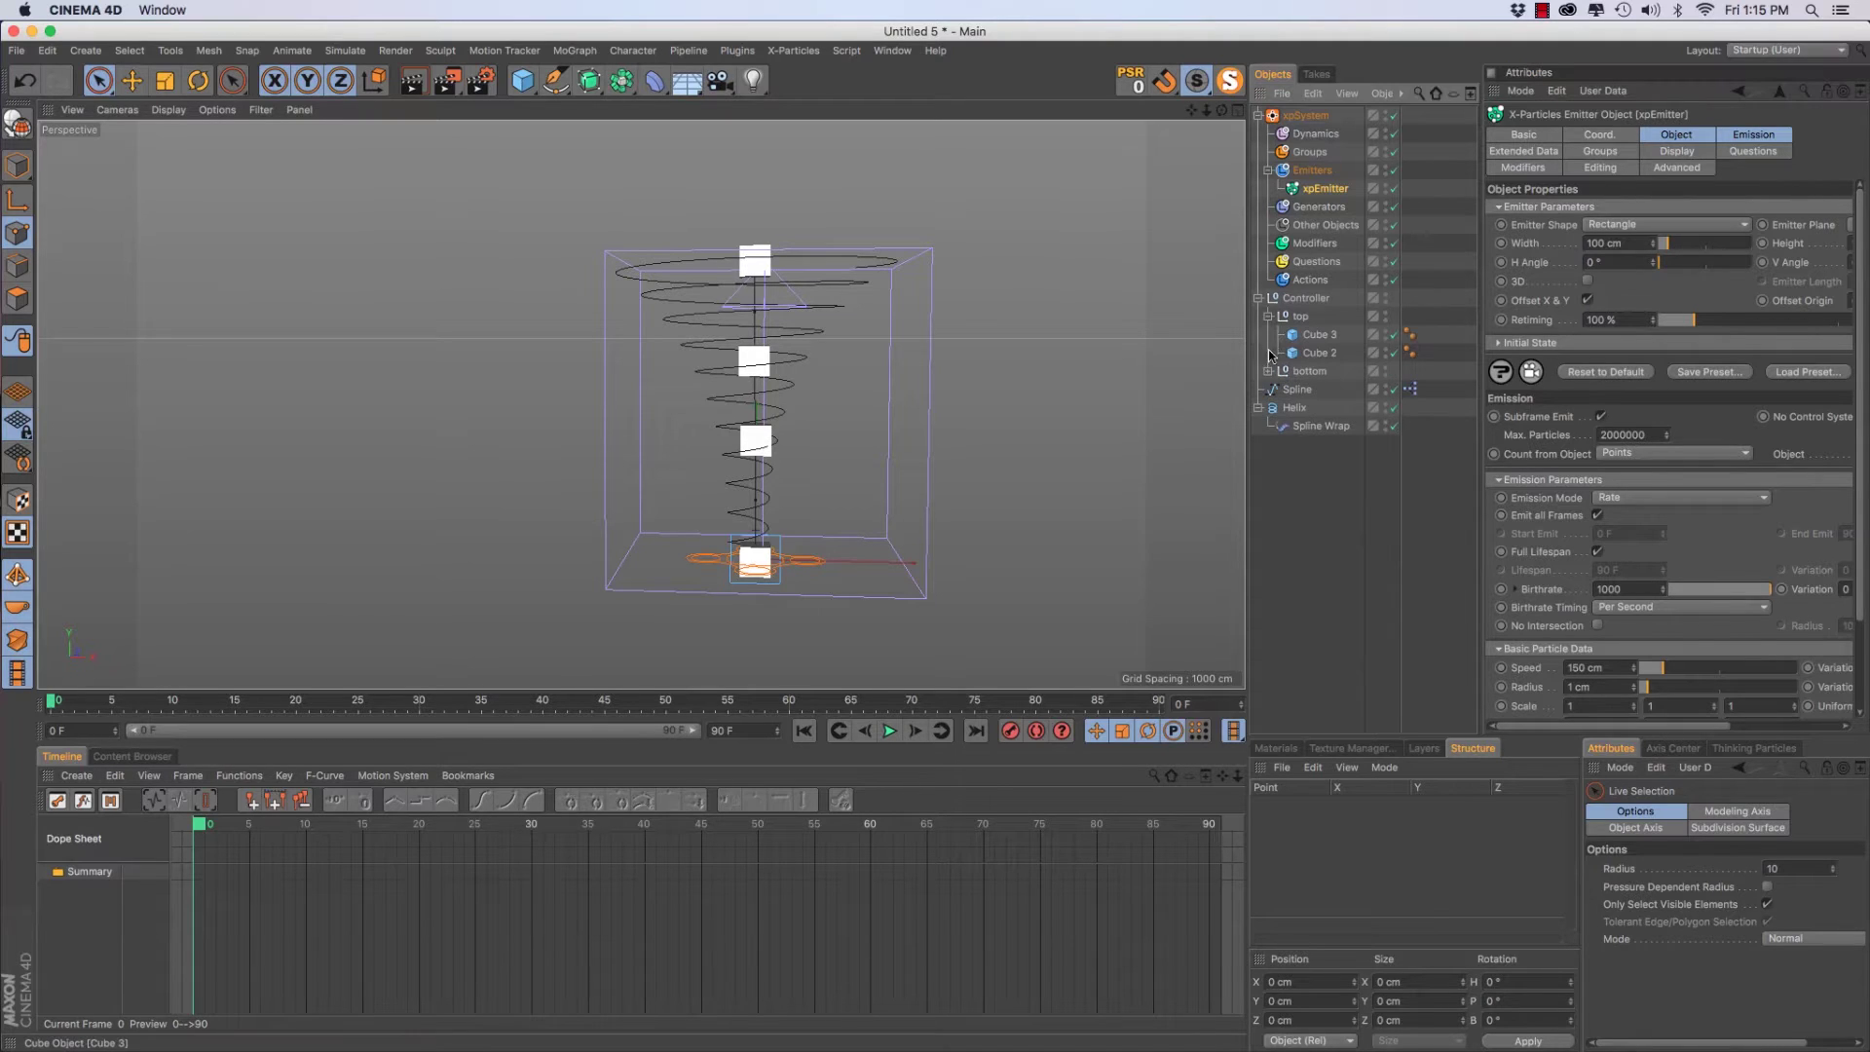
left_click(1268, 371)
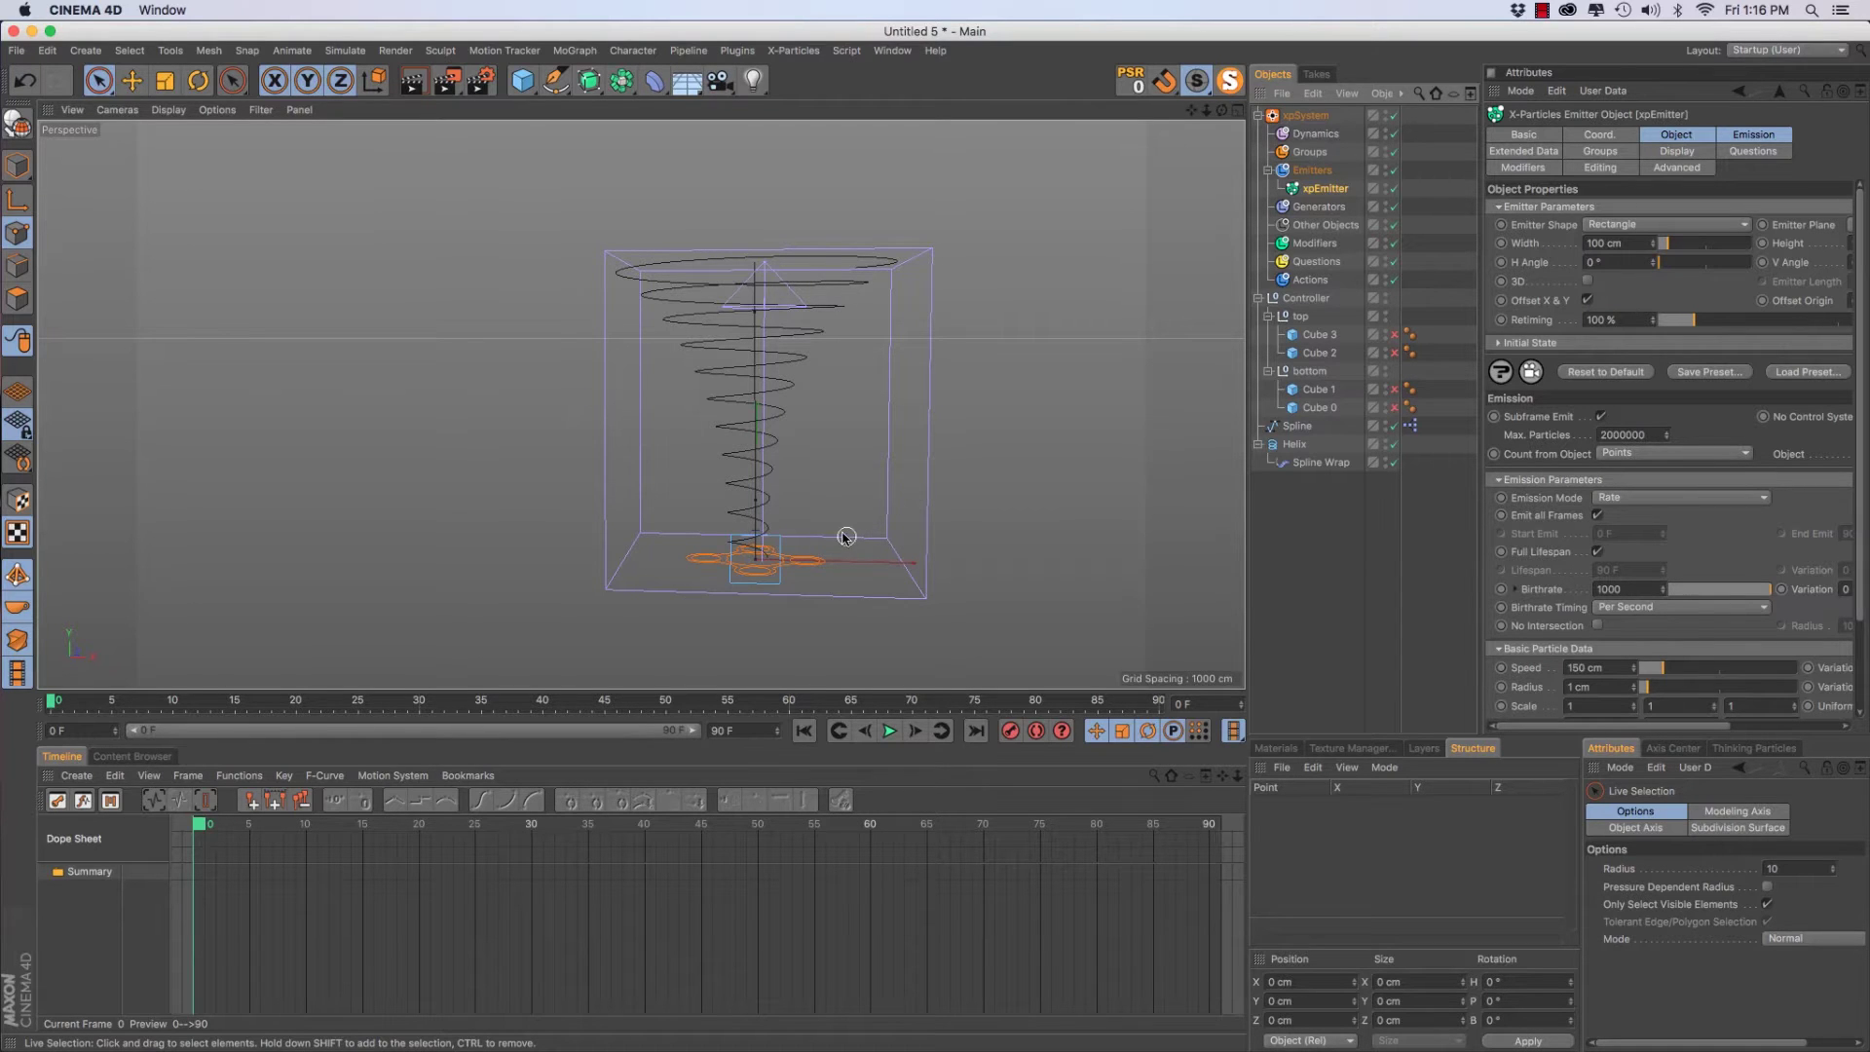
Set the emitter's shape to Circle with a disc radius of 20 cm and play the emission
scroll(743, 572, "up", 5)
left_click_drag(847, 417, 623, 507, "alt")
left_click(1642, 226)
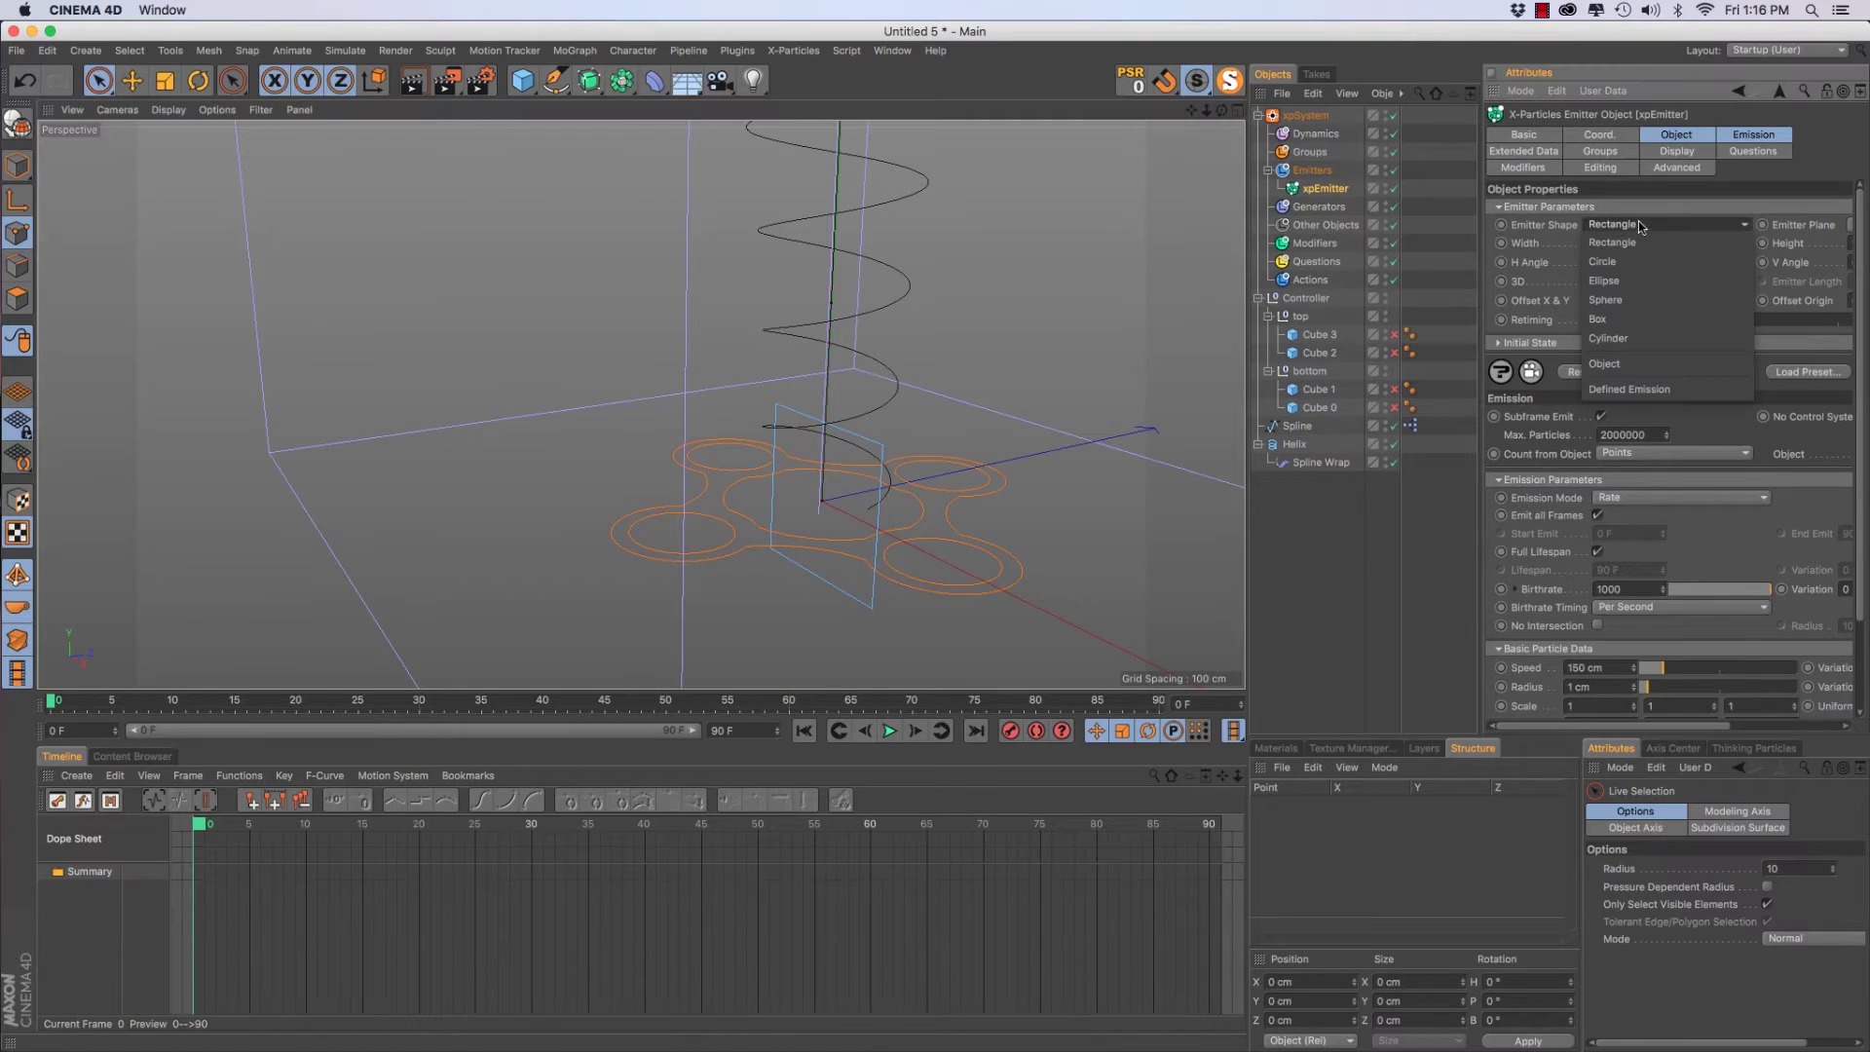
left_click(1640, 265)
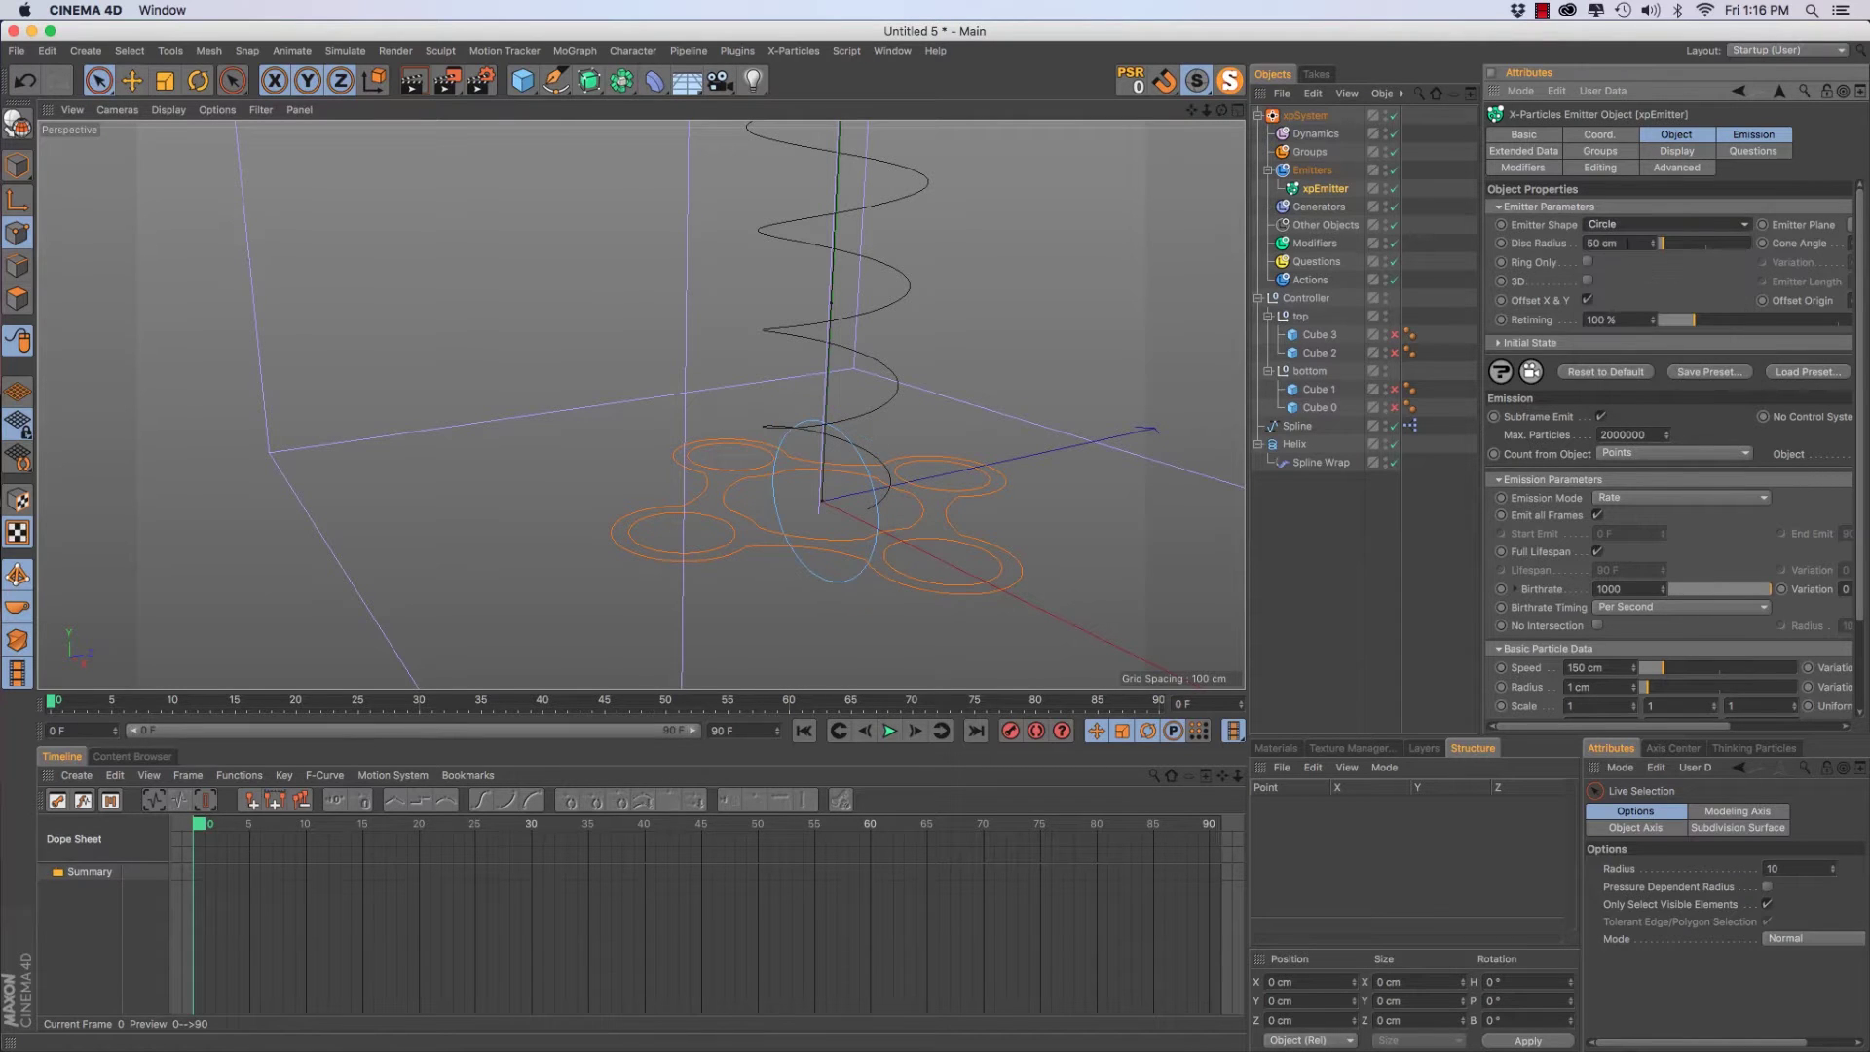
left_click(1623, 242)
type("2")
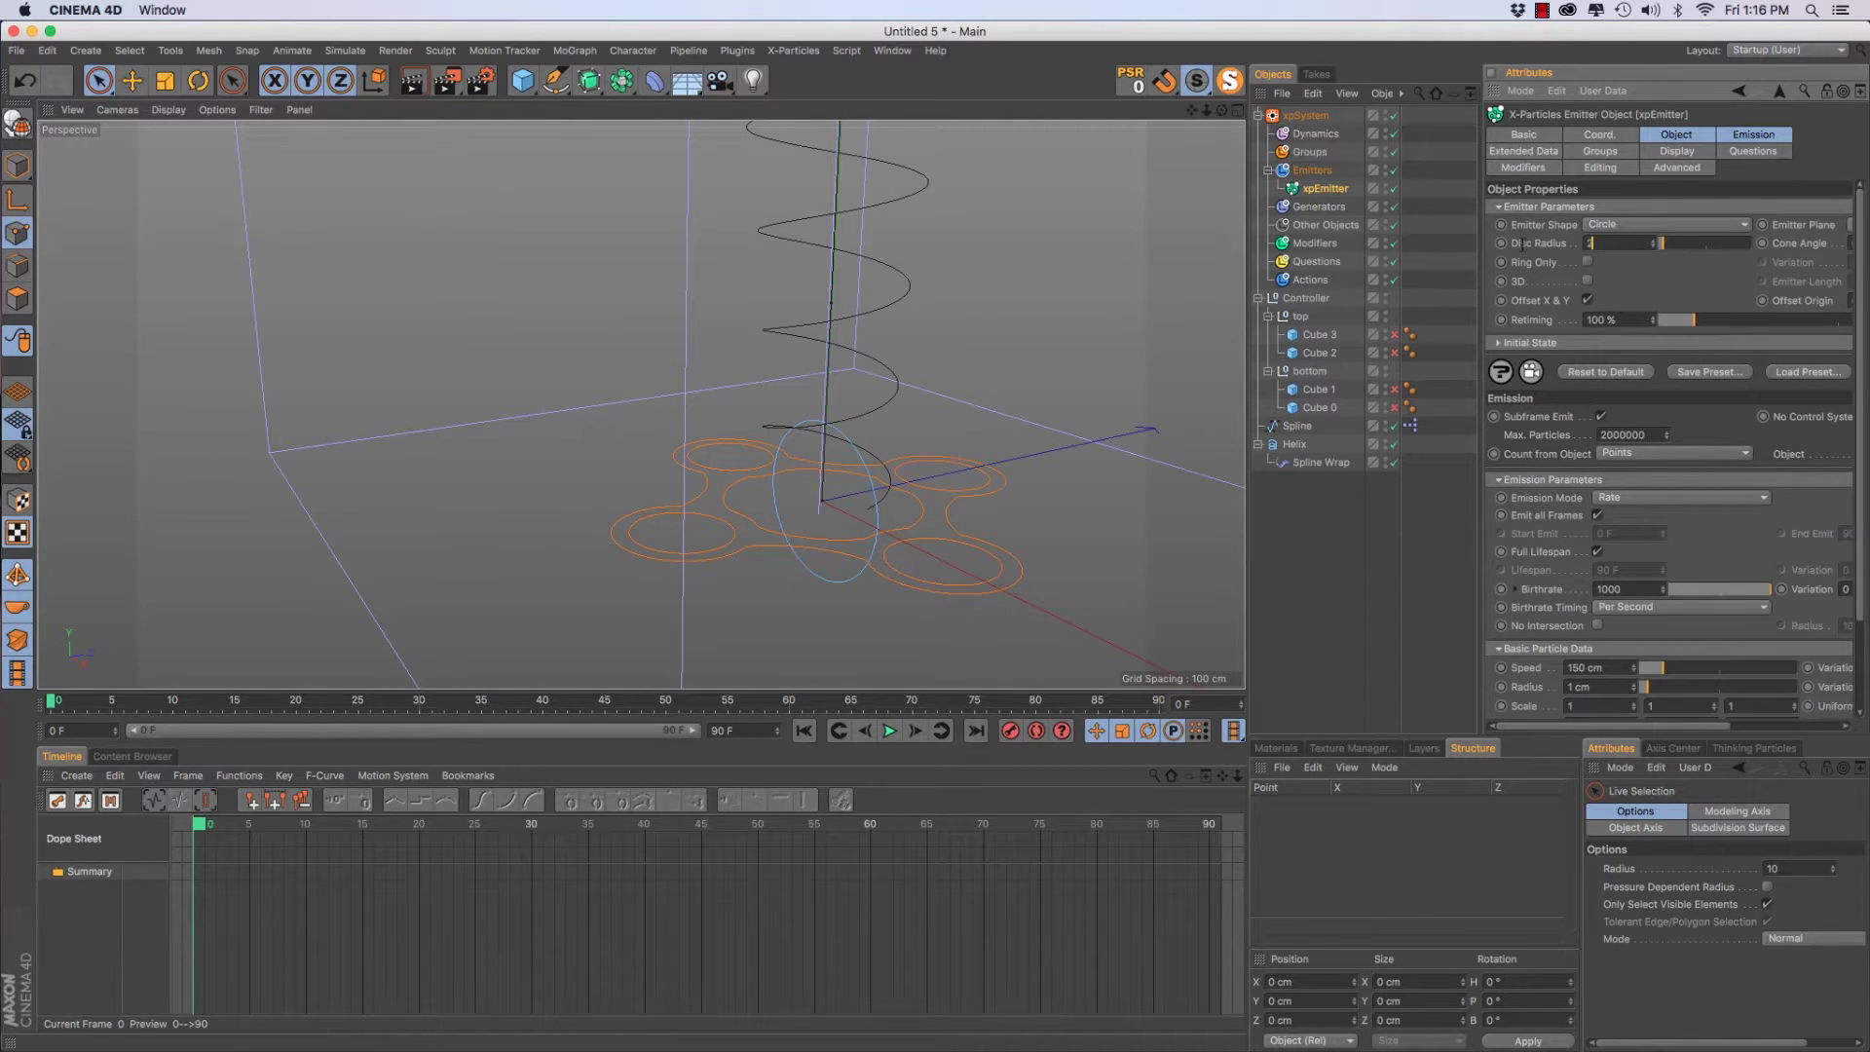
type("0")
key("Return")
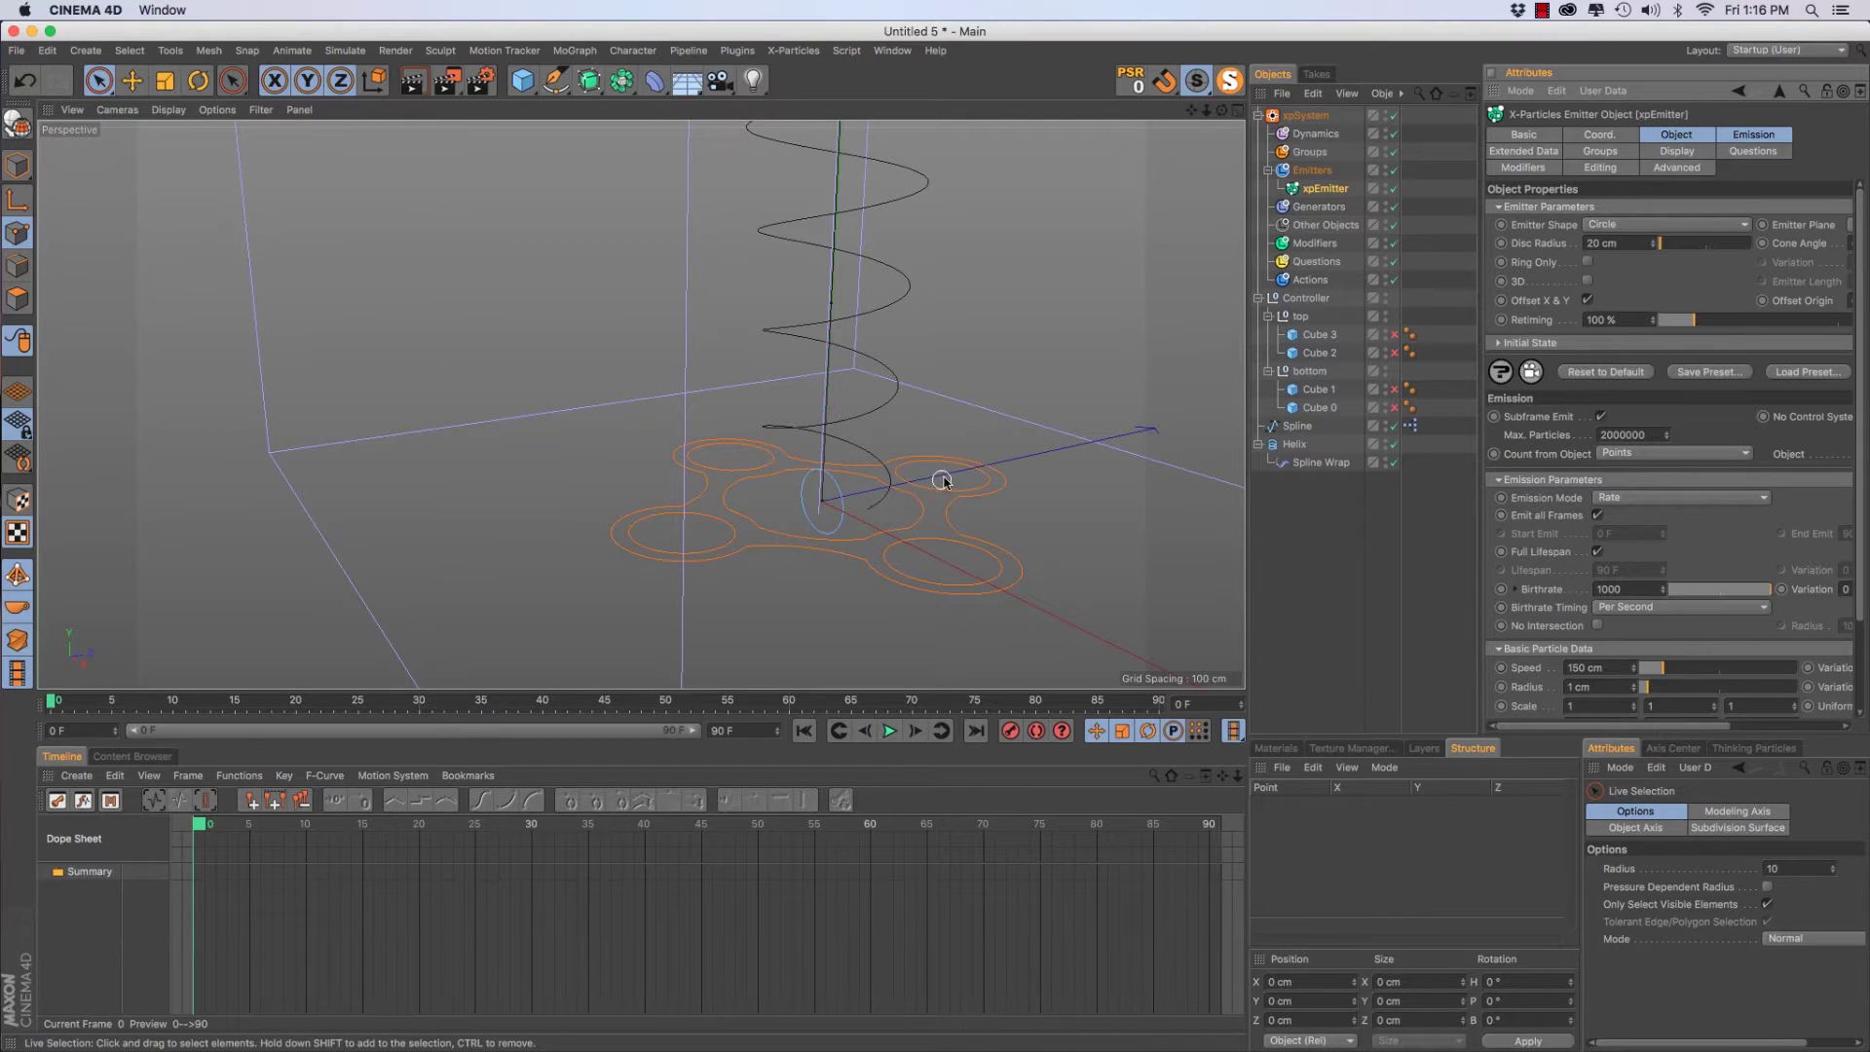
key("F8")
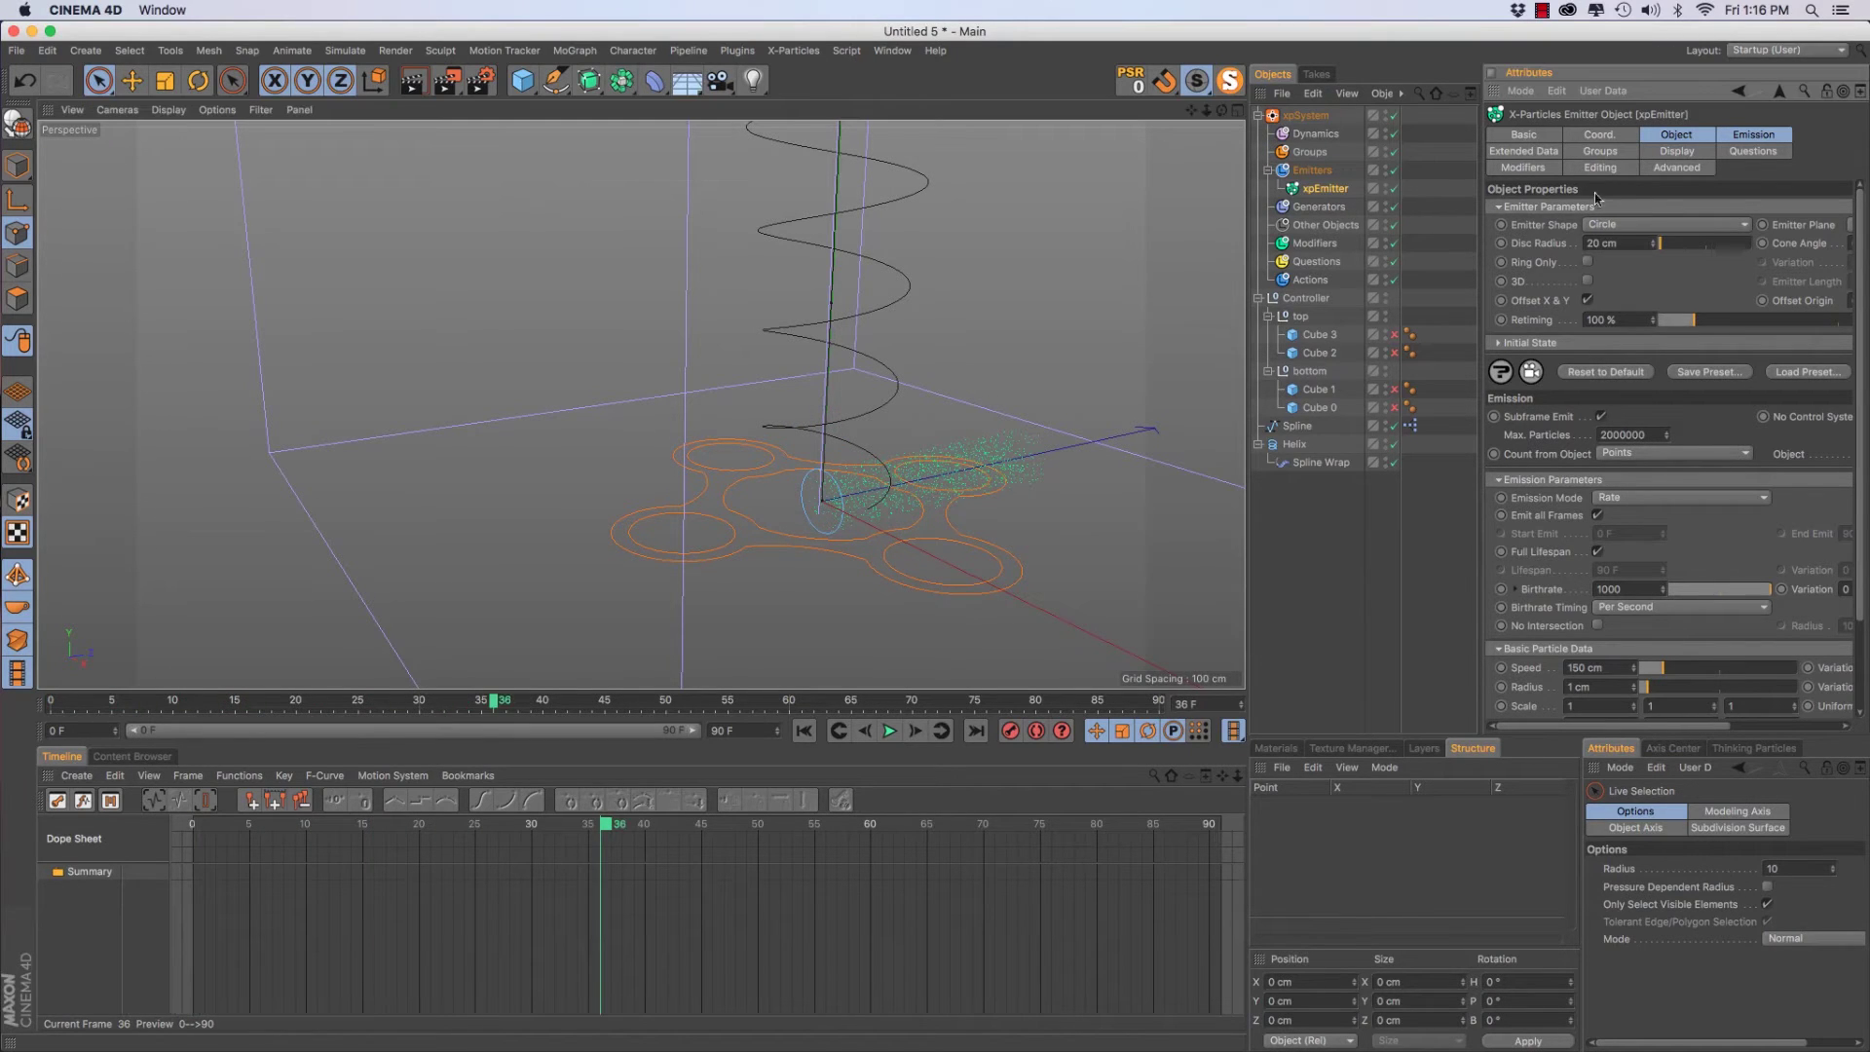
Set the emitter's birthrate to 400, preview the emission, and return to frame 0
left_click(1751, 134)
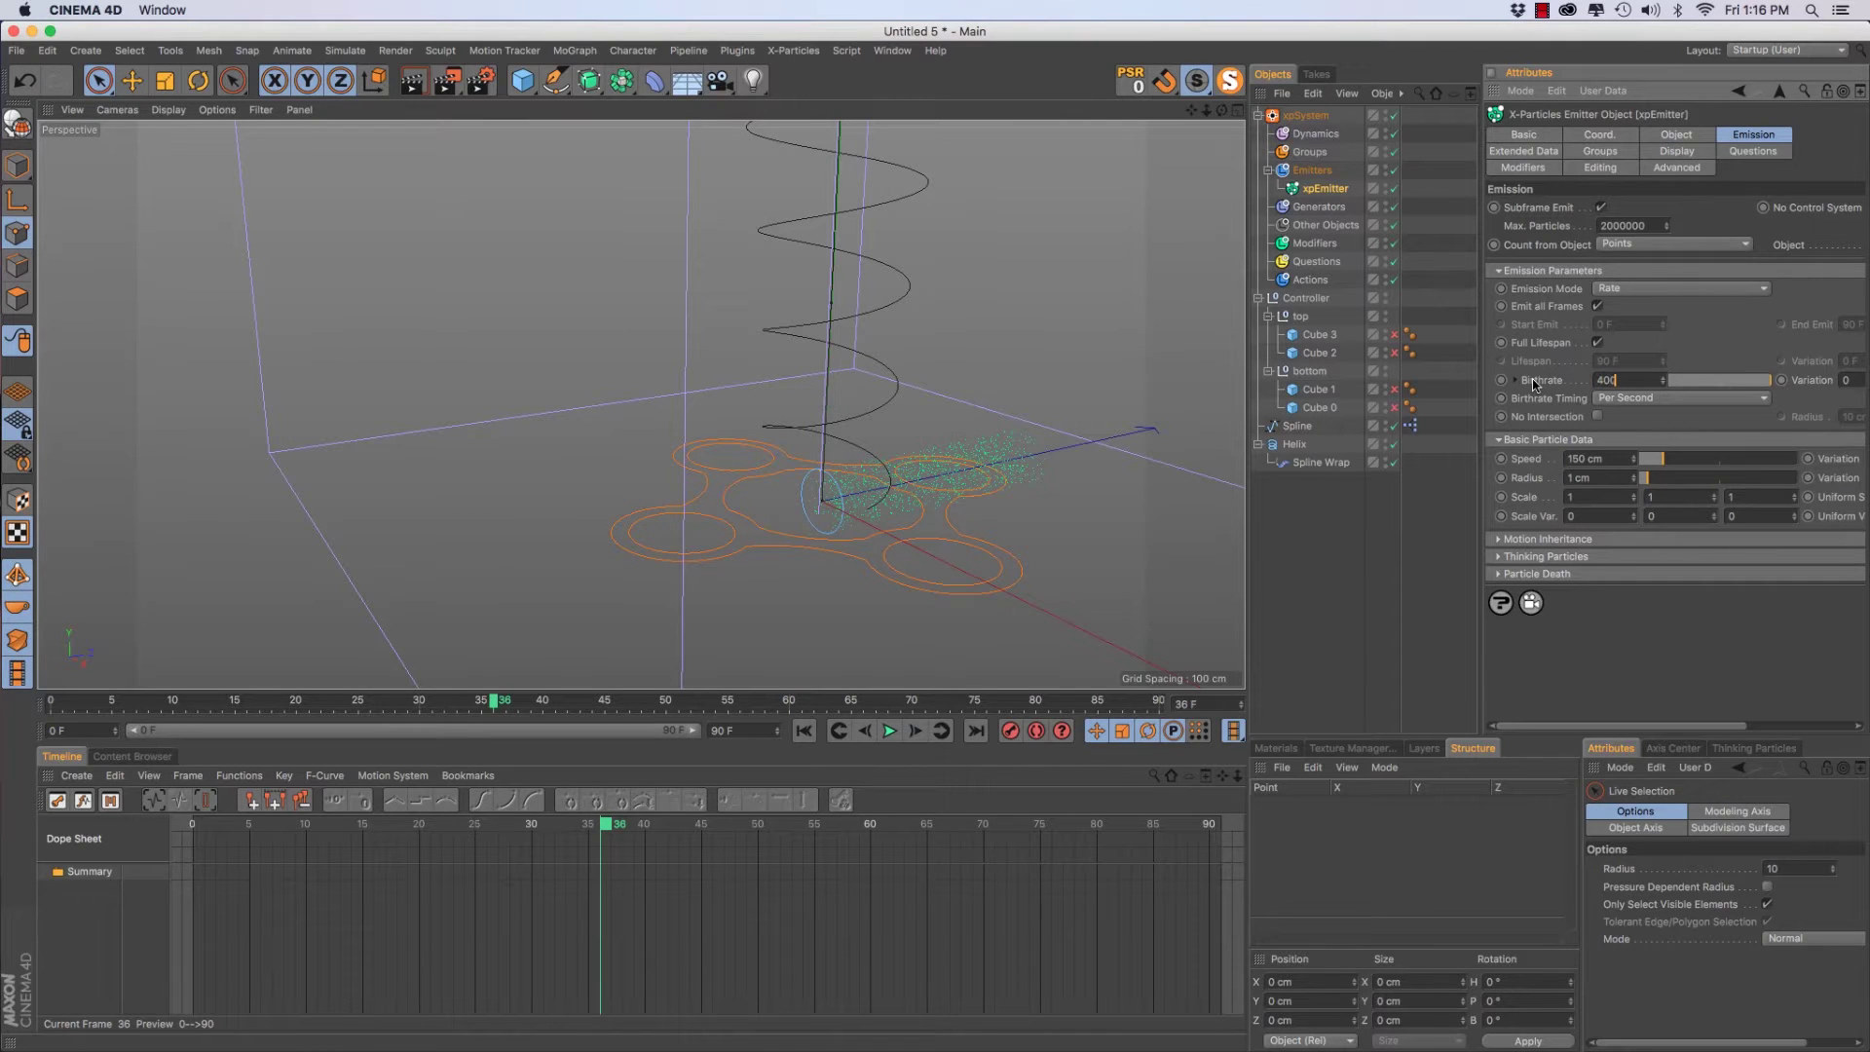
key("Return")
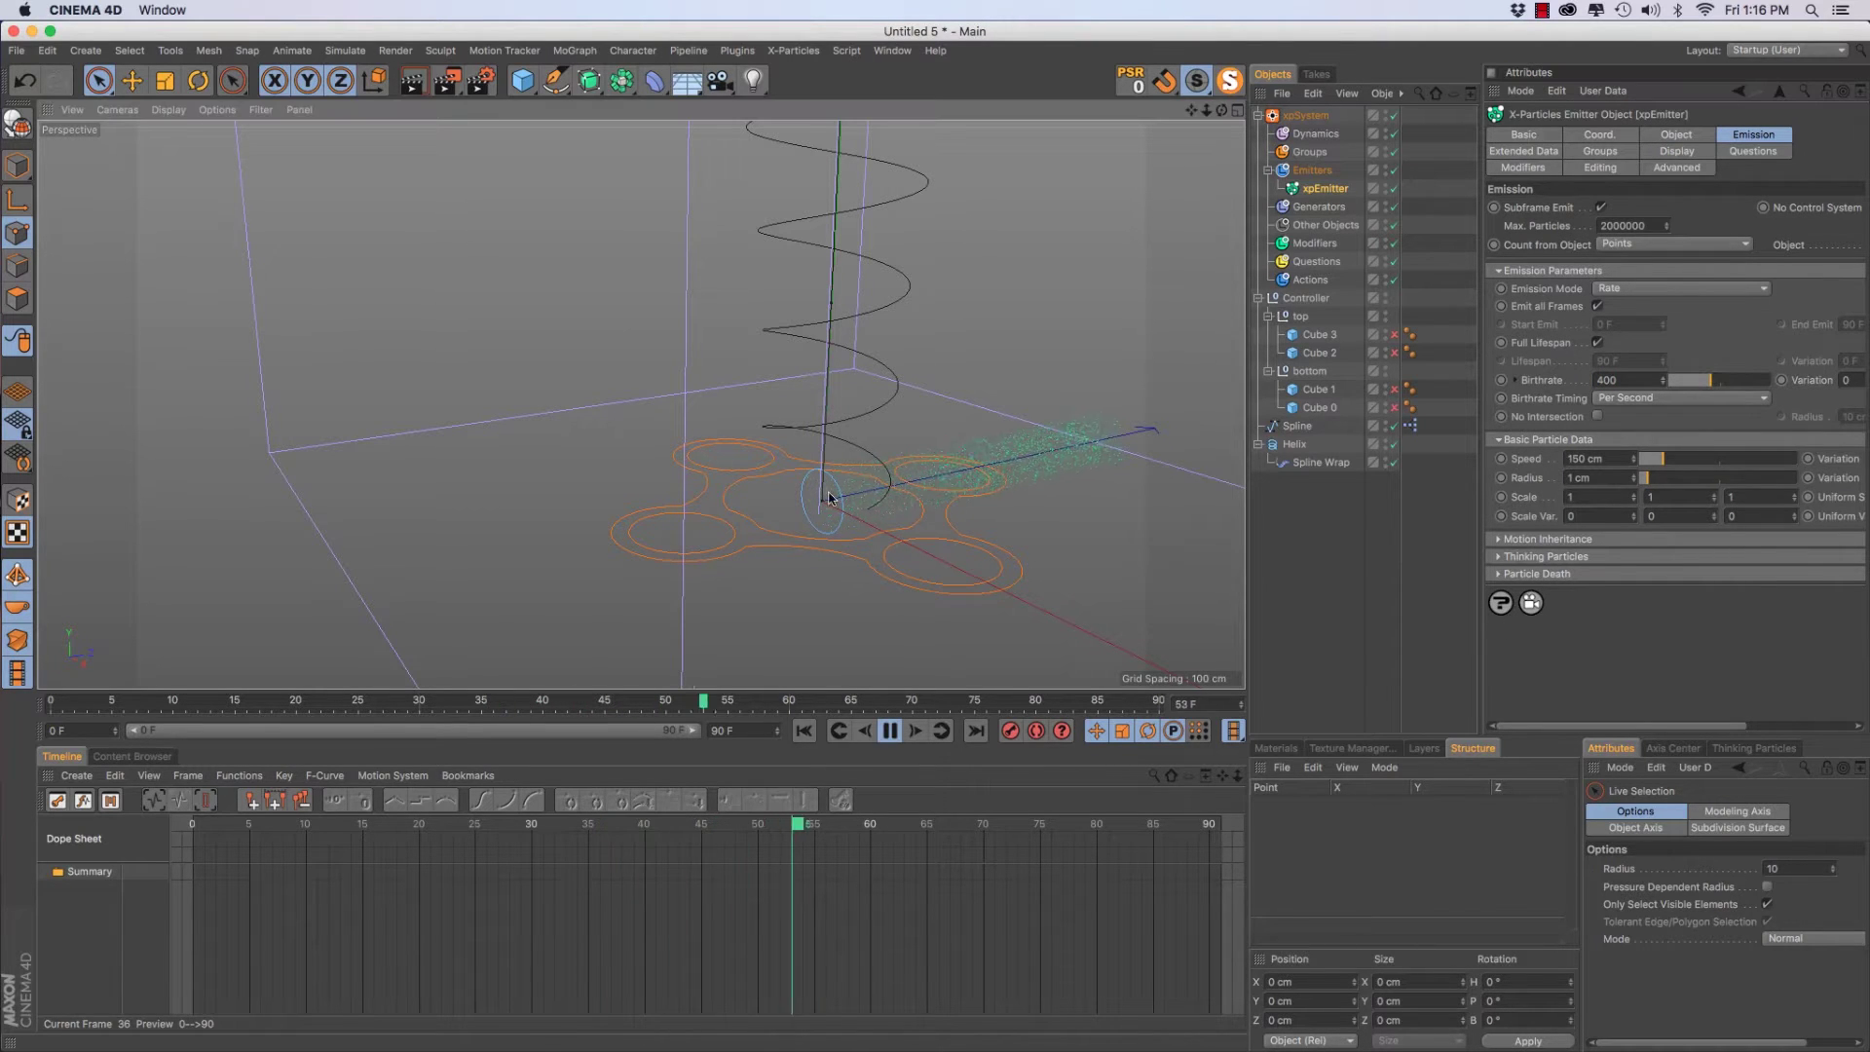
left_click_drag(64, 701, 50, 701)
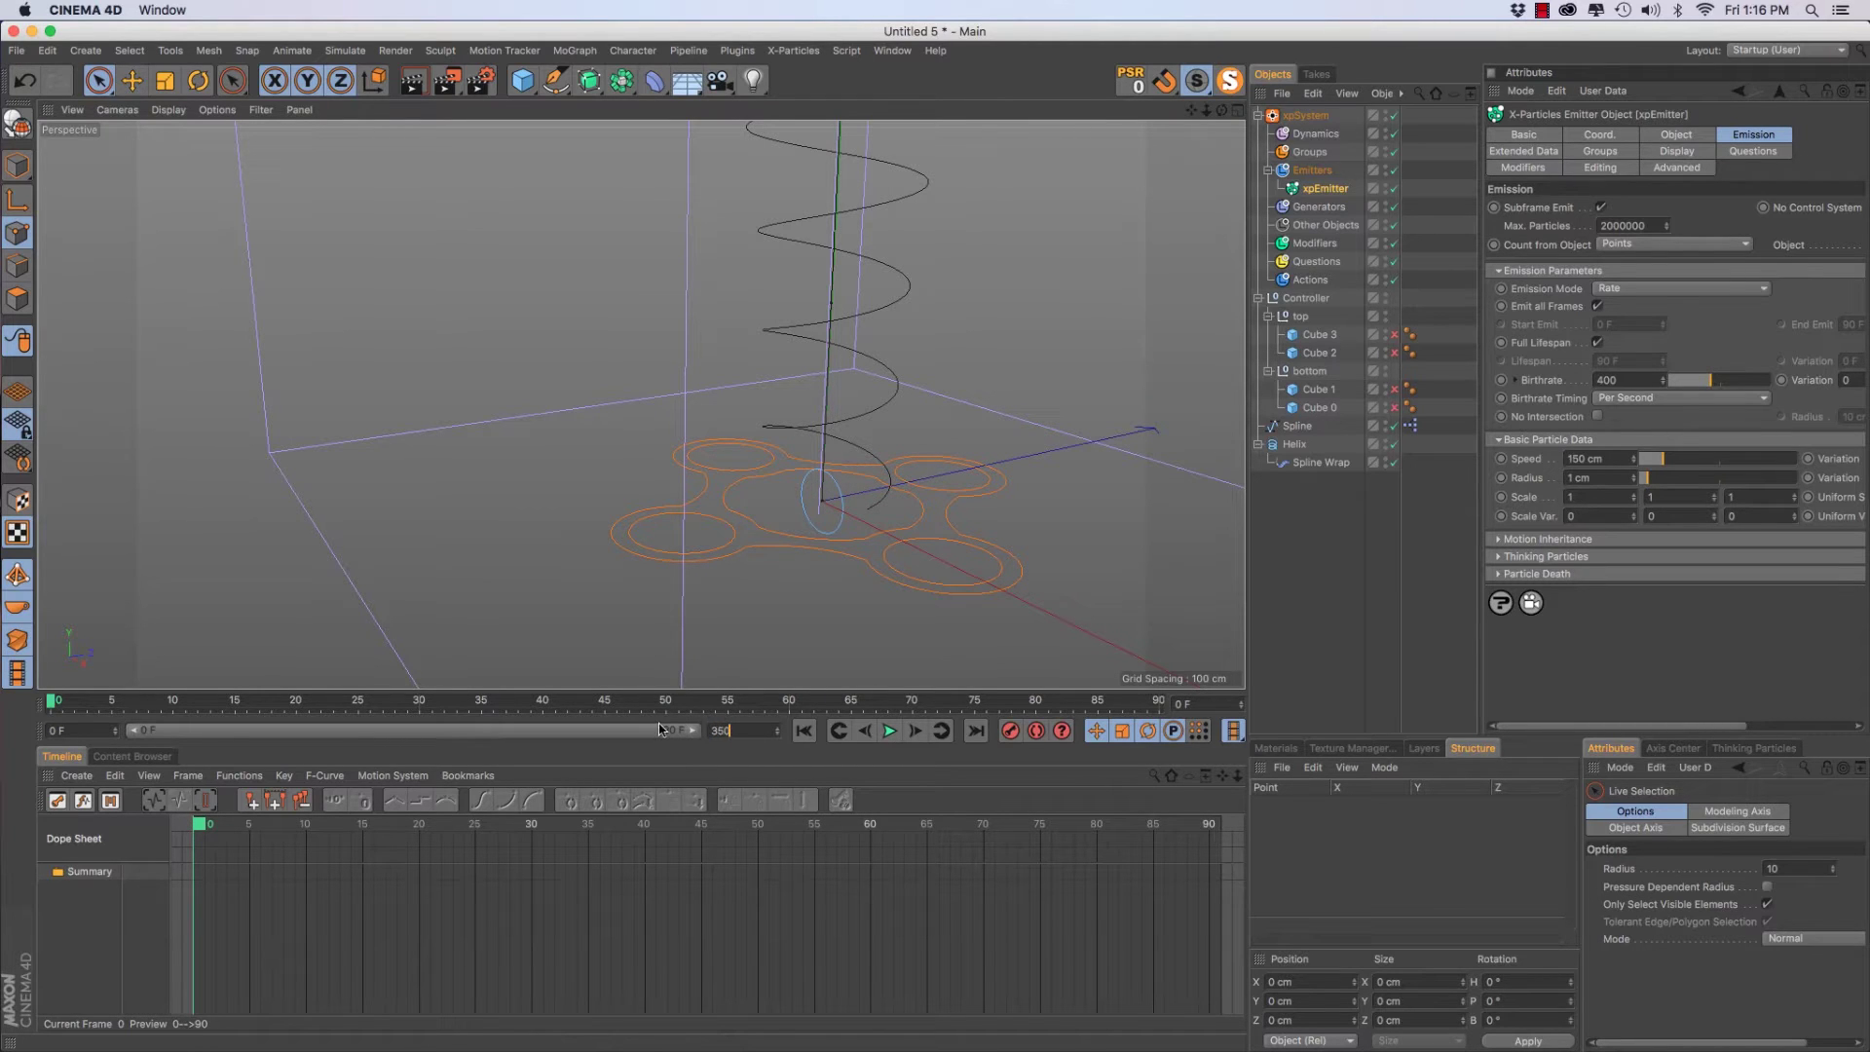
Extend the timeline to 350 frames and play the start of the emission
key("Return")
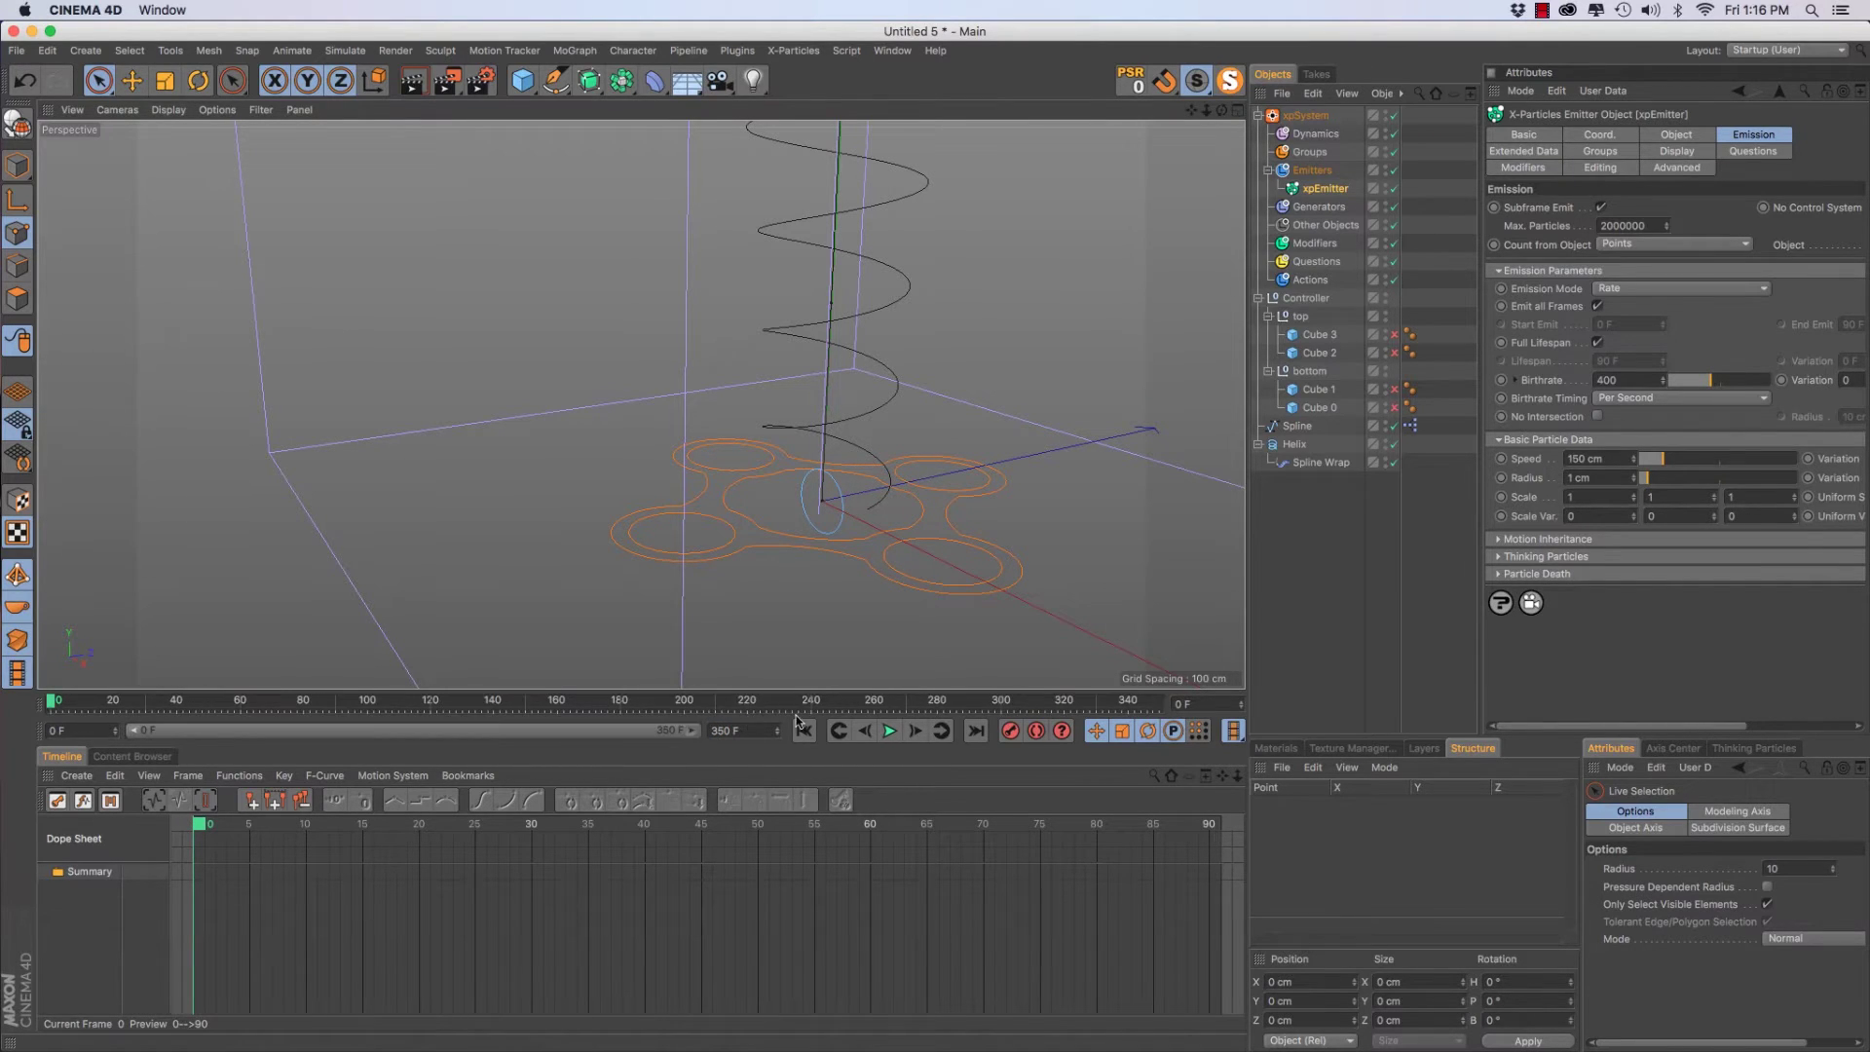
key("F8")
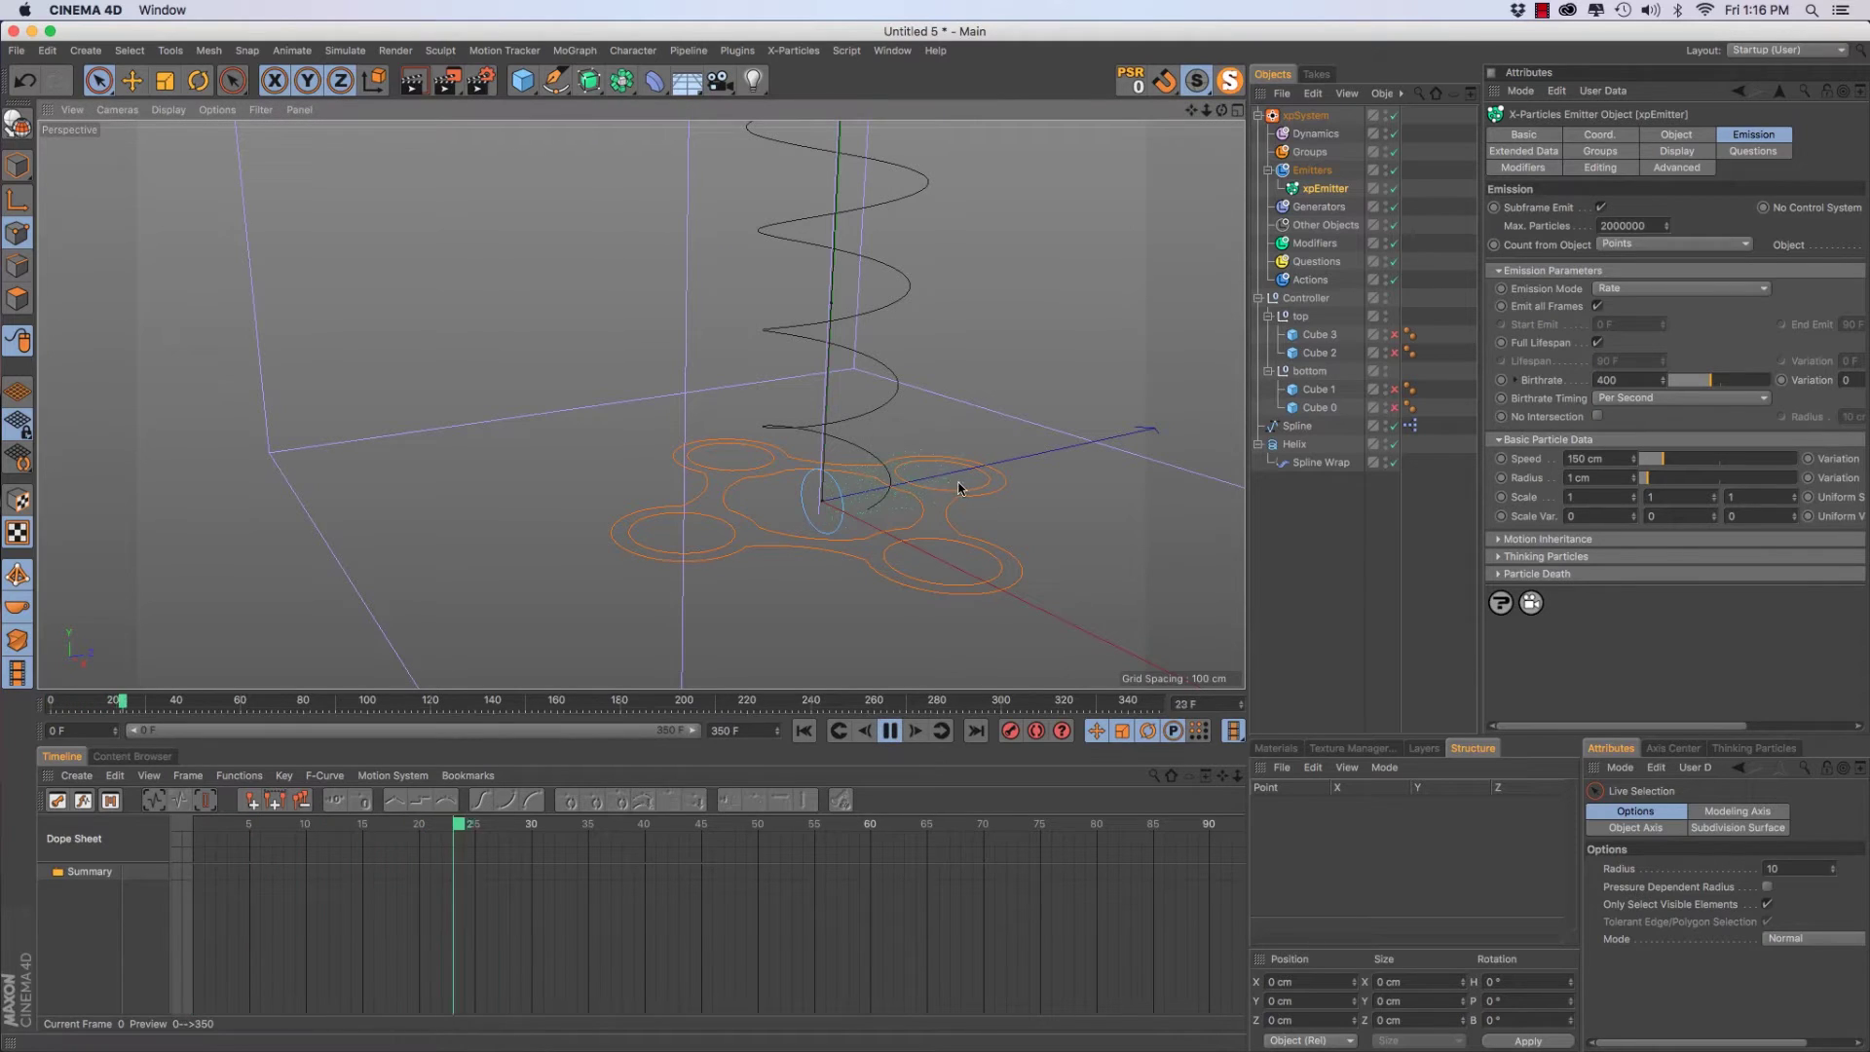
key("F8")
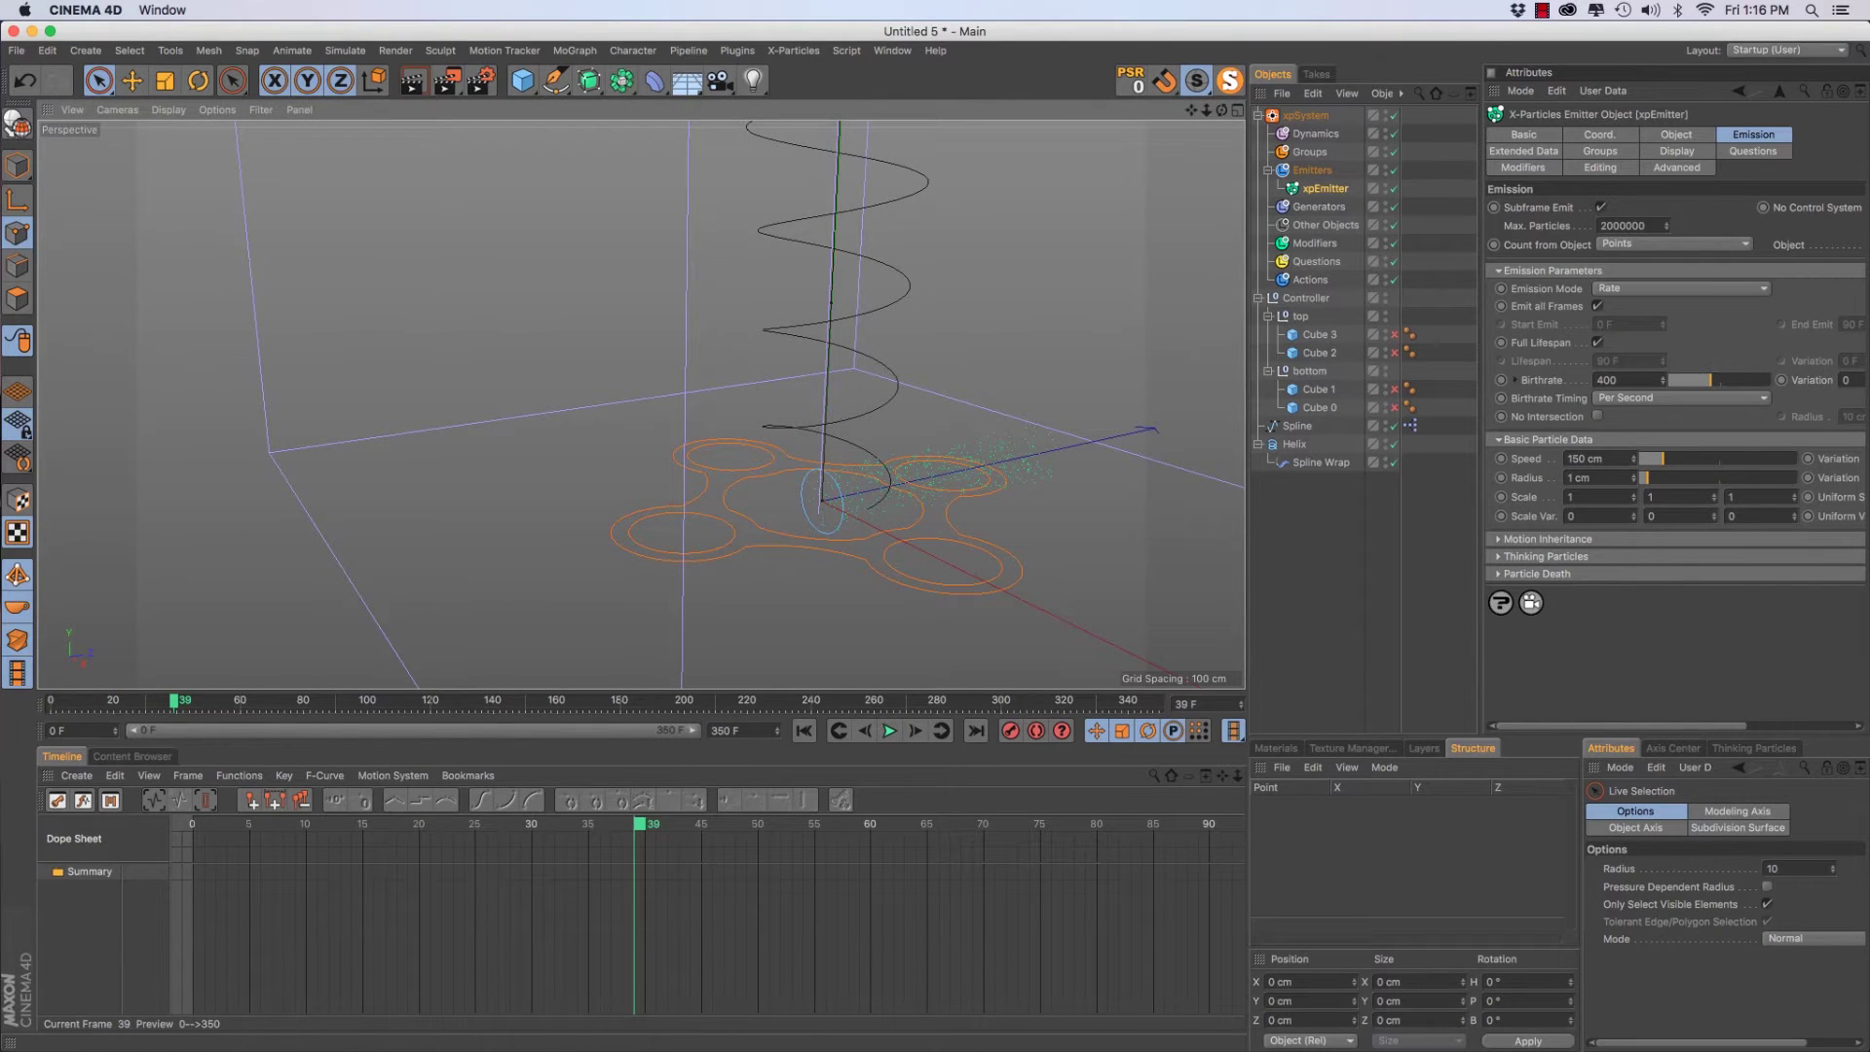
left_click(1441, 30)
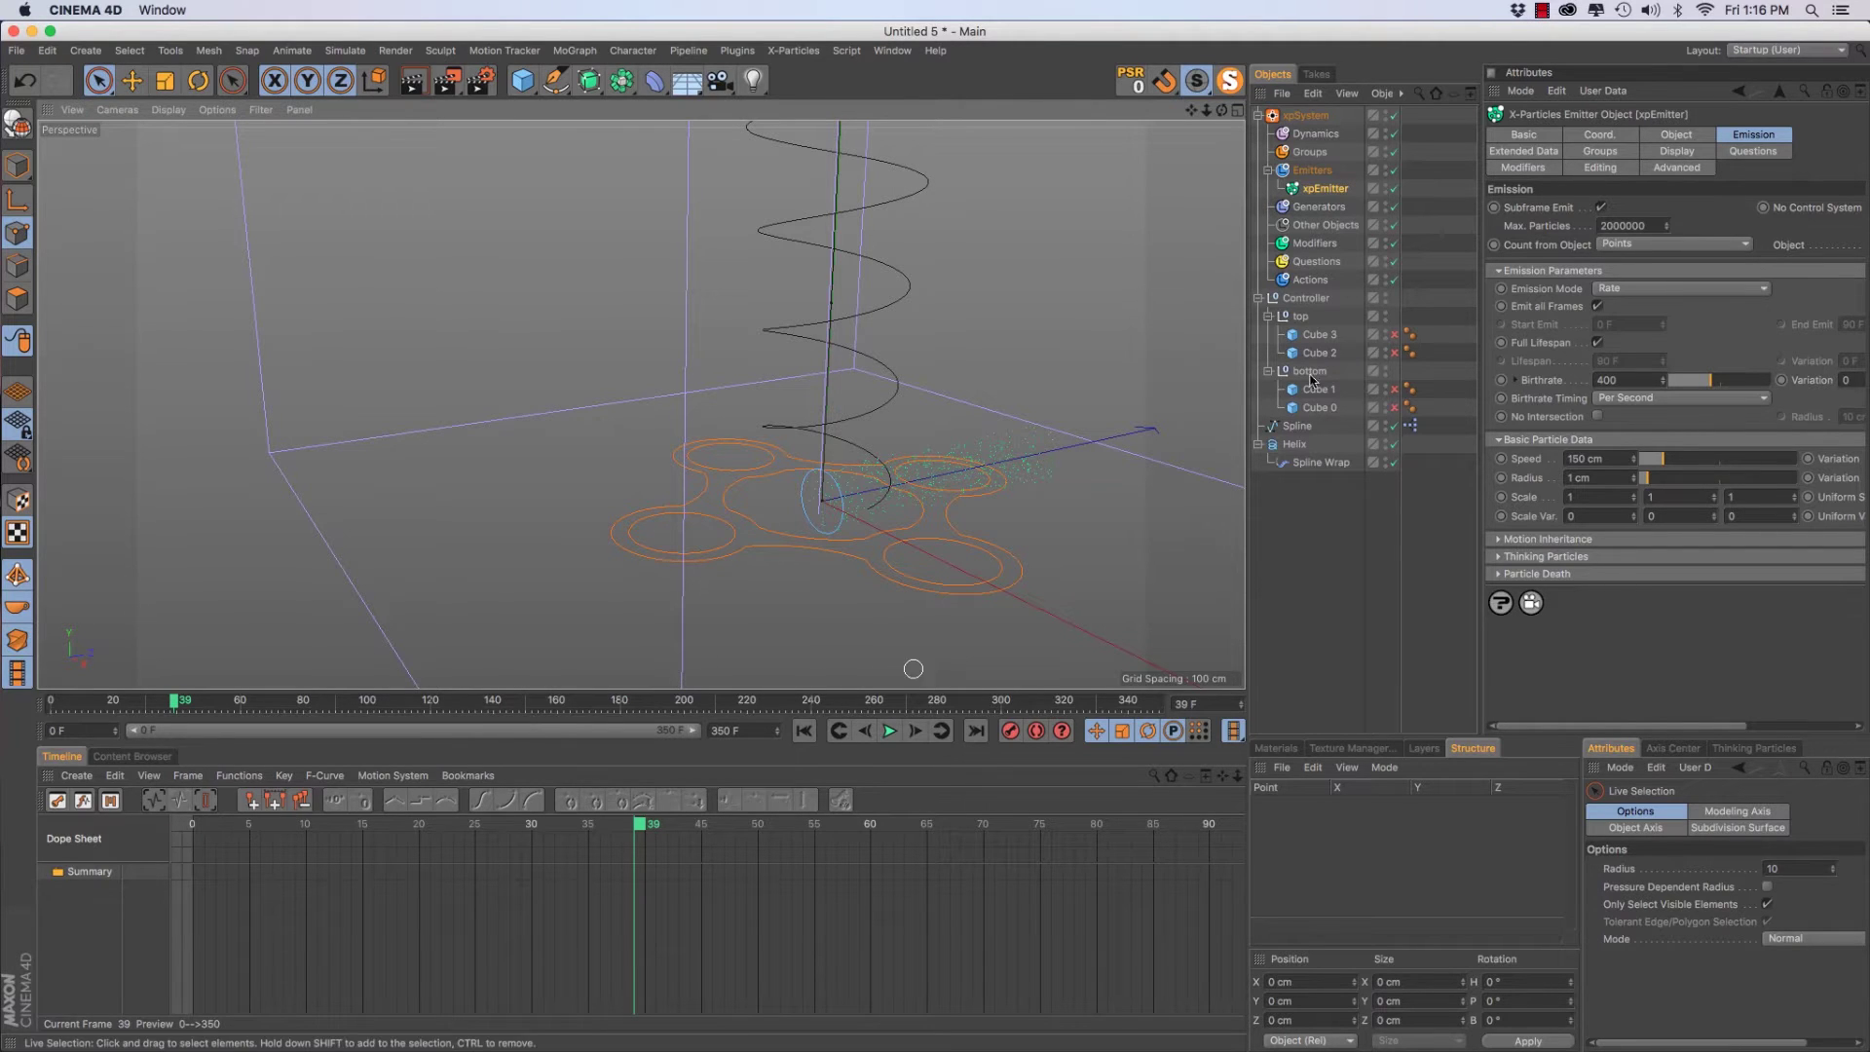
left_click(1542, 11)
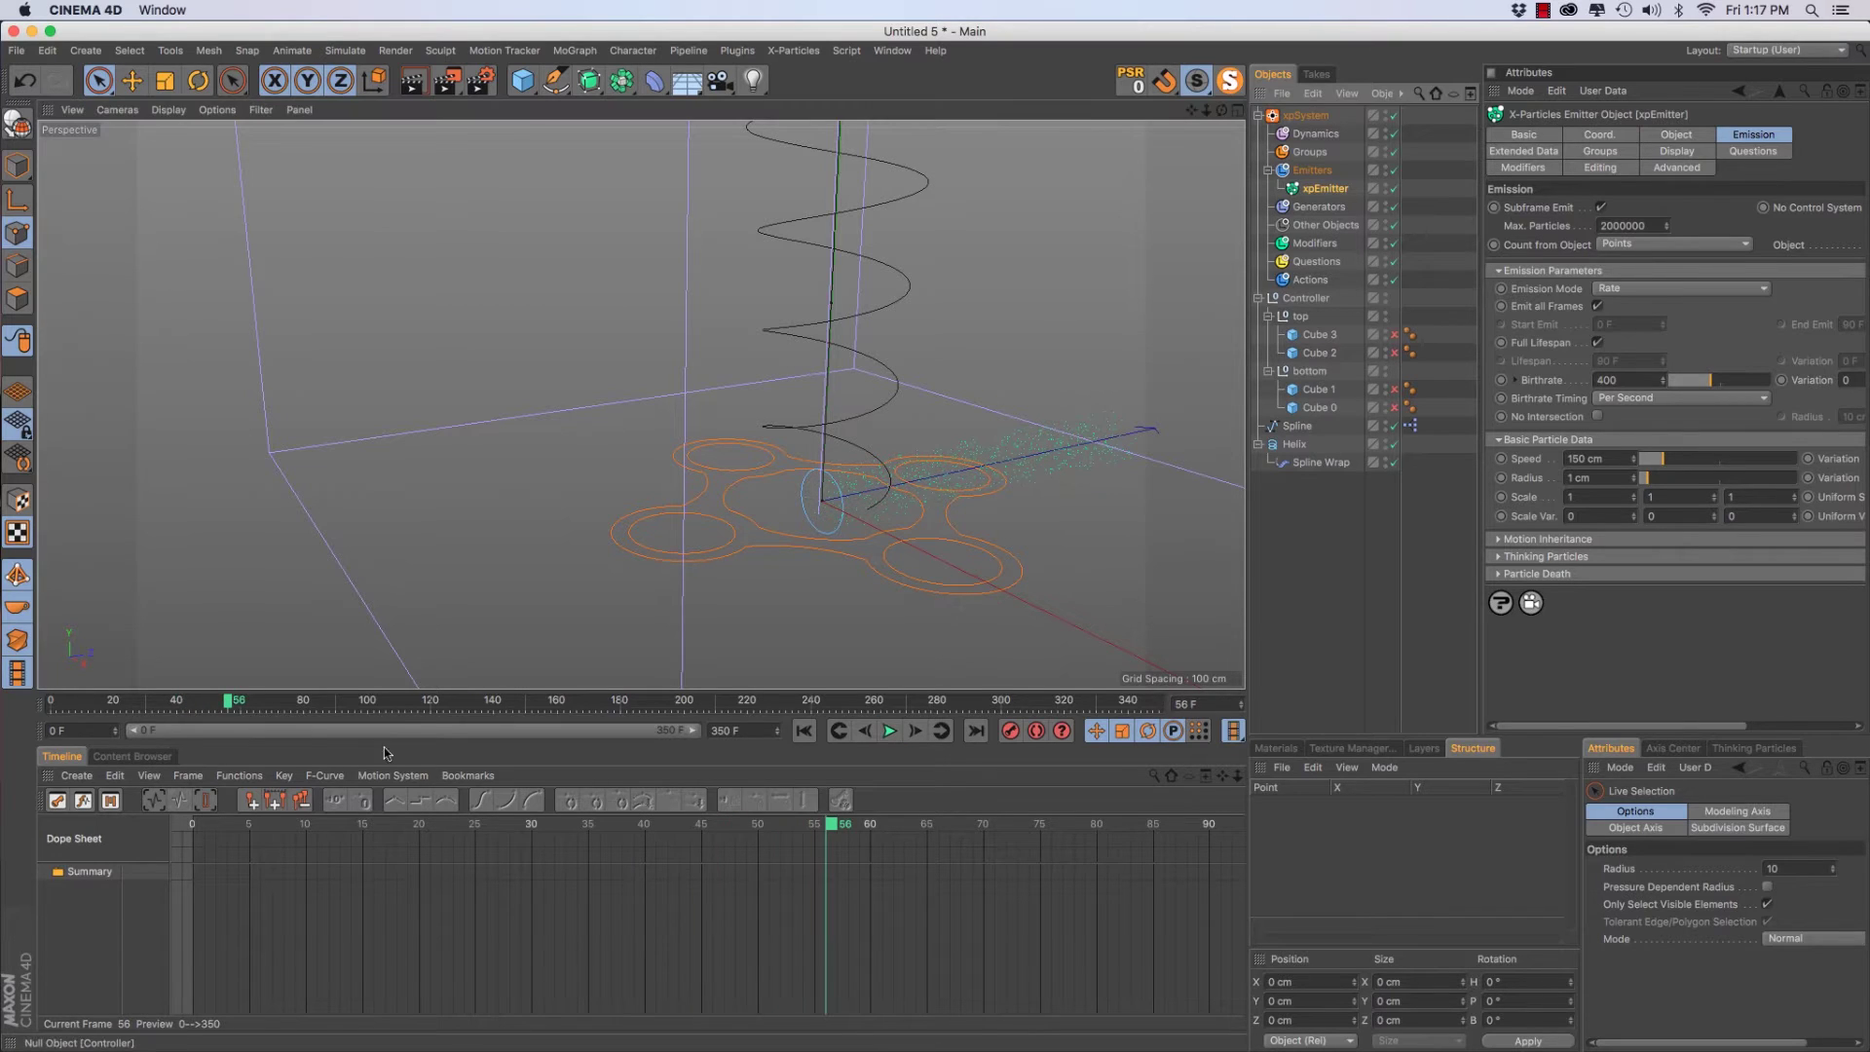
Return to frame 0, add an X-Particles Follow Spline modifier, and assign the Helix as its spline
left_click_drag(230, 703, 51, 703)
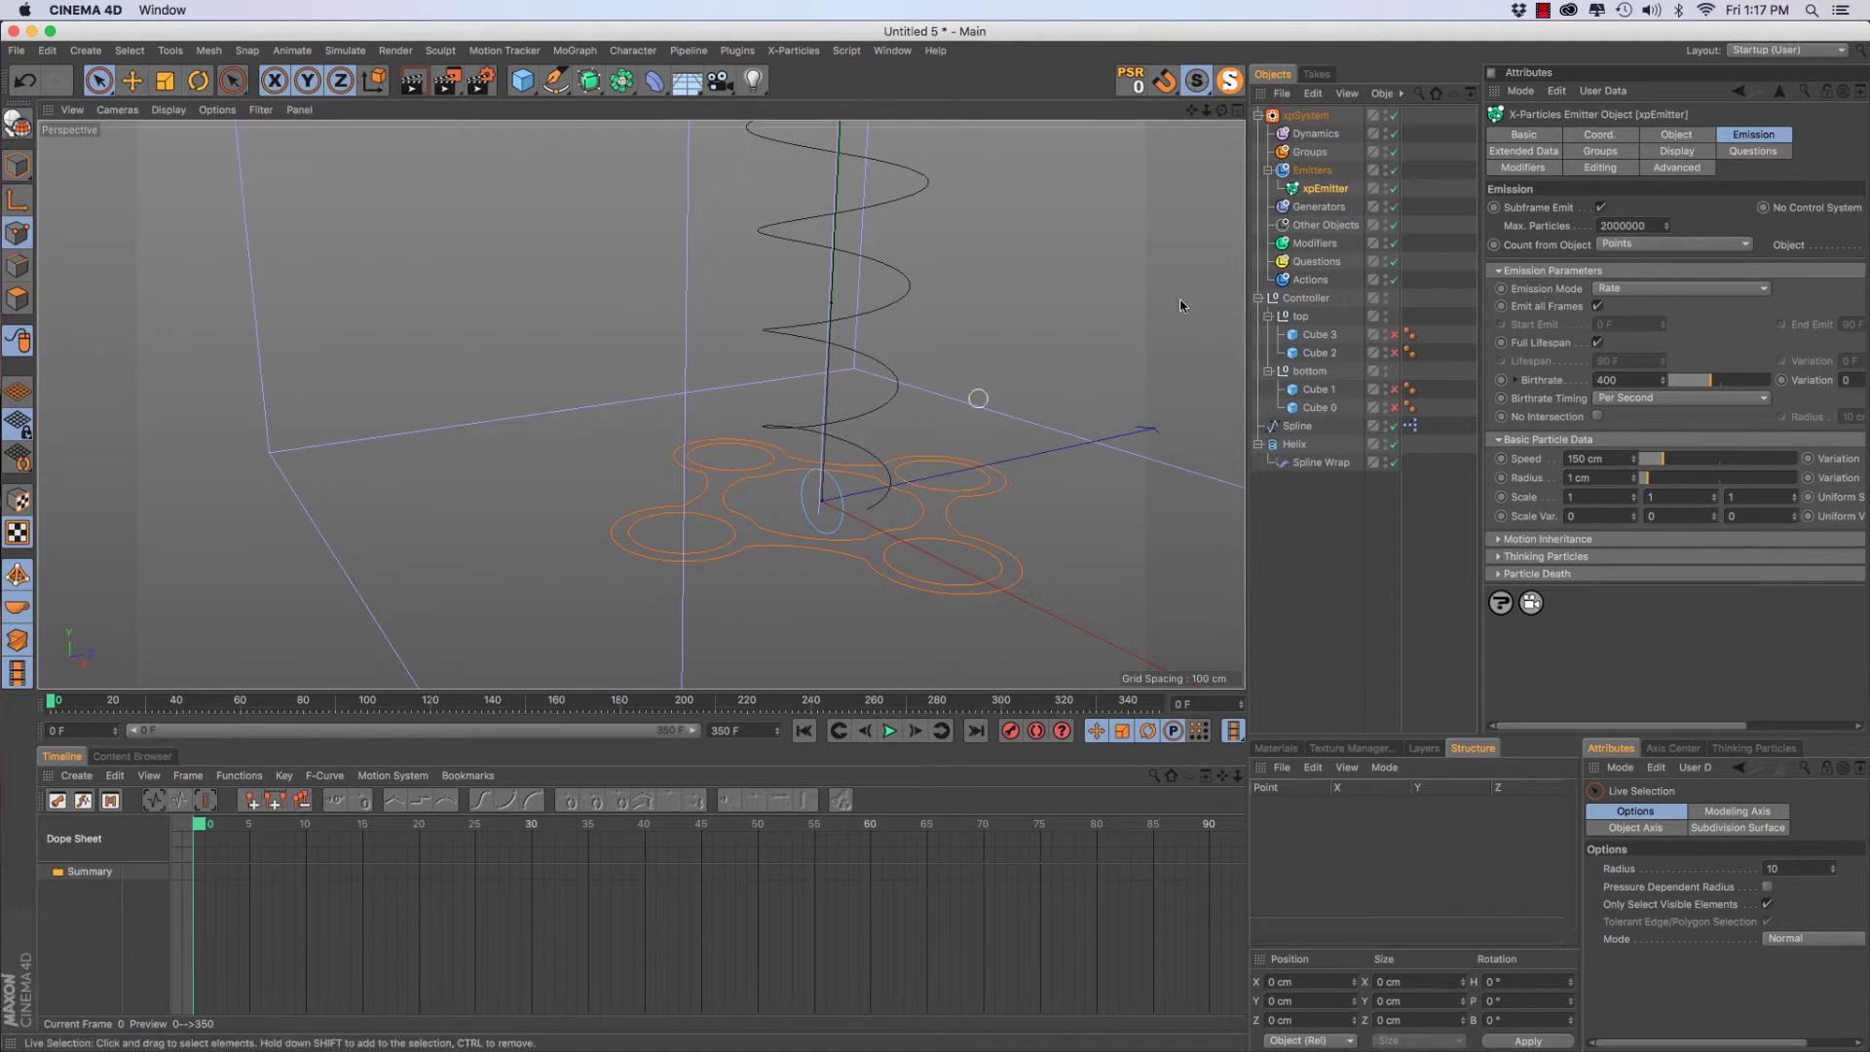
left_click(1330, 243)
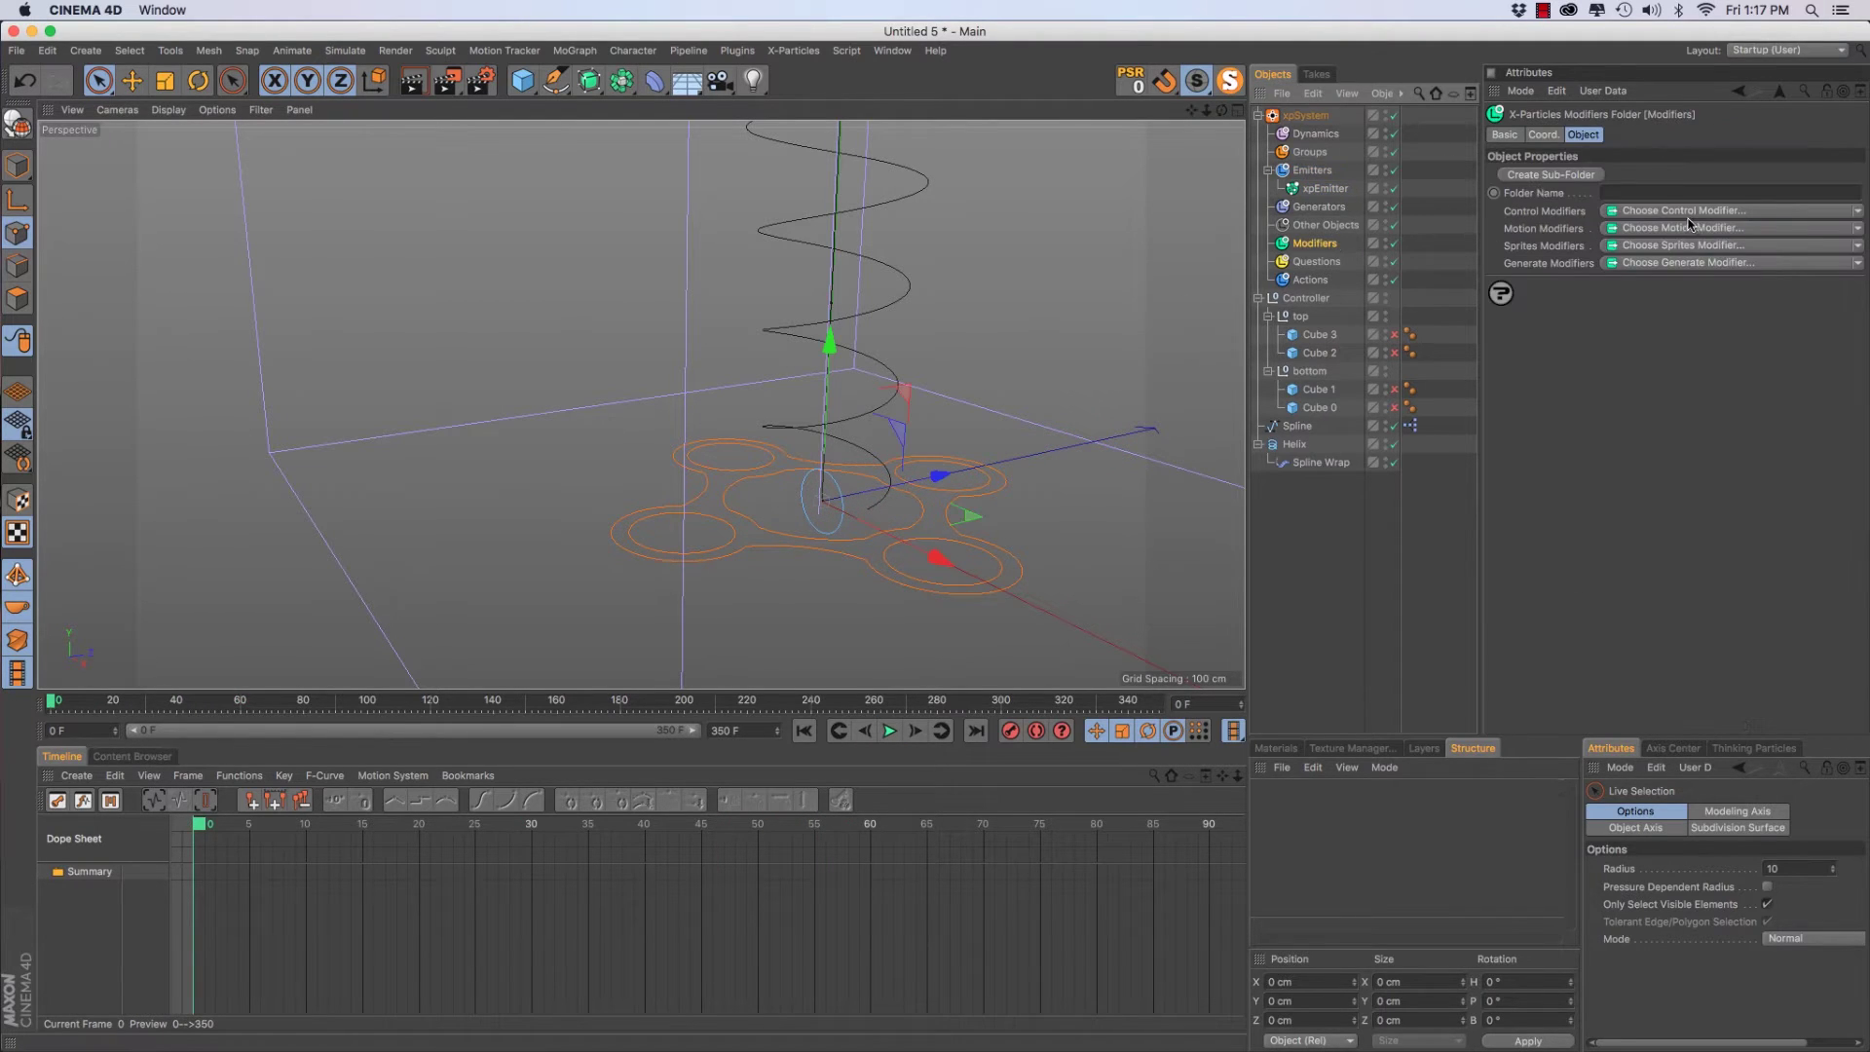
left_click(1667, 251)
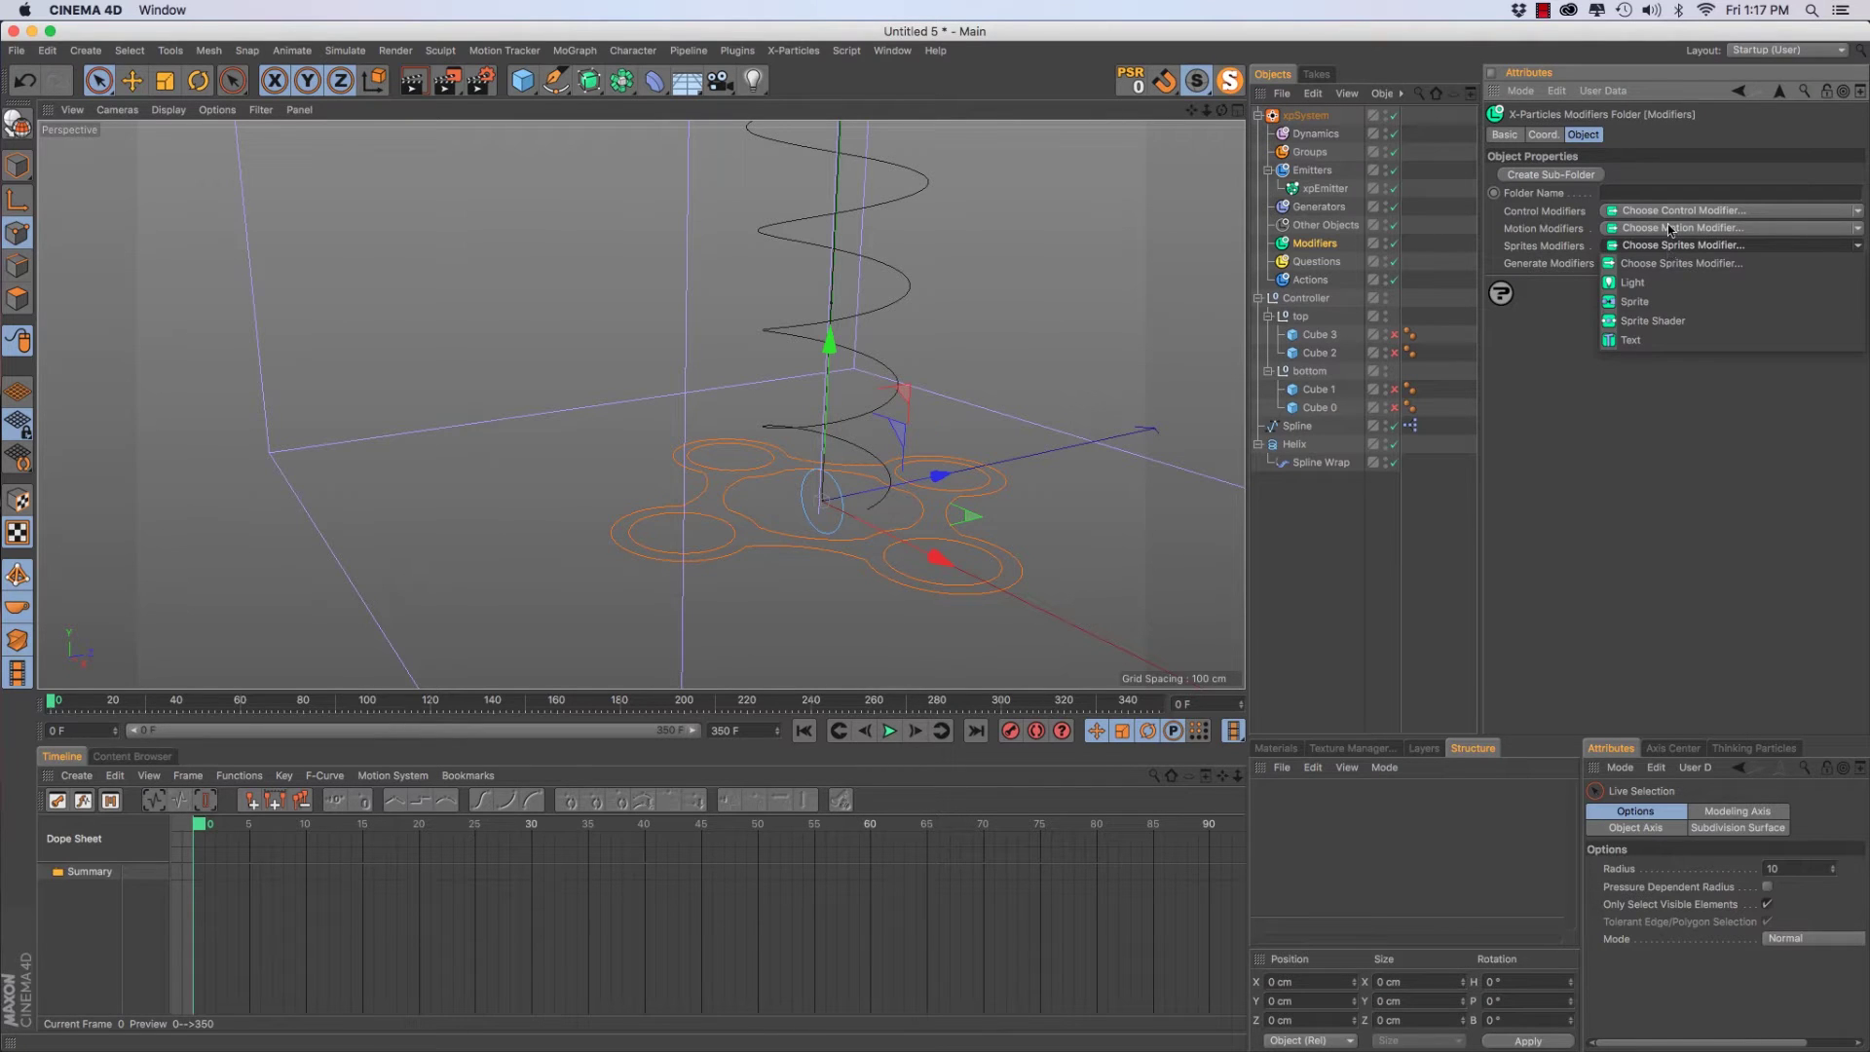
left_click(1669, 230)
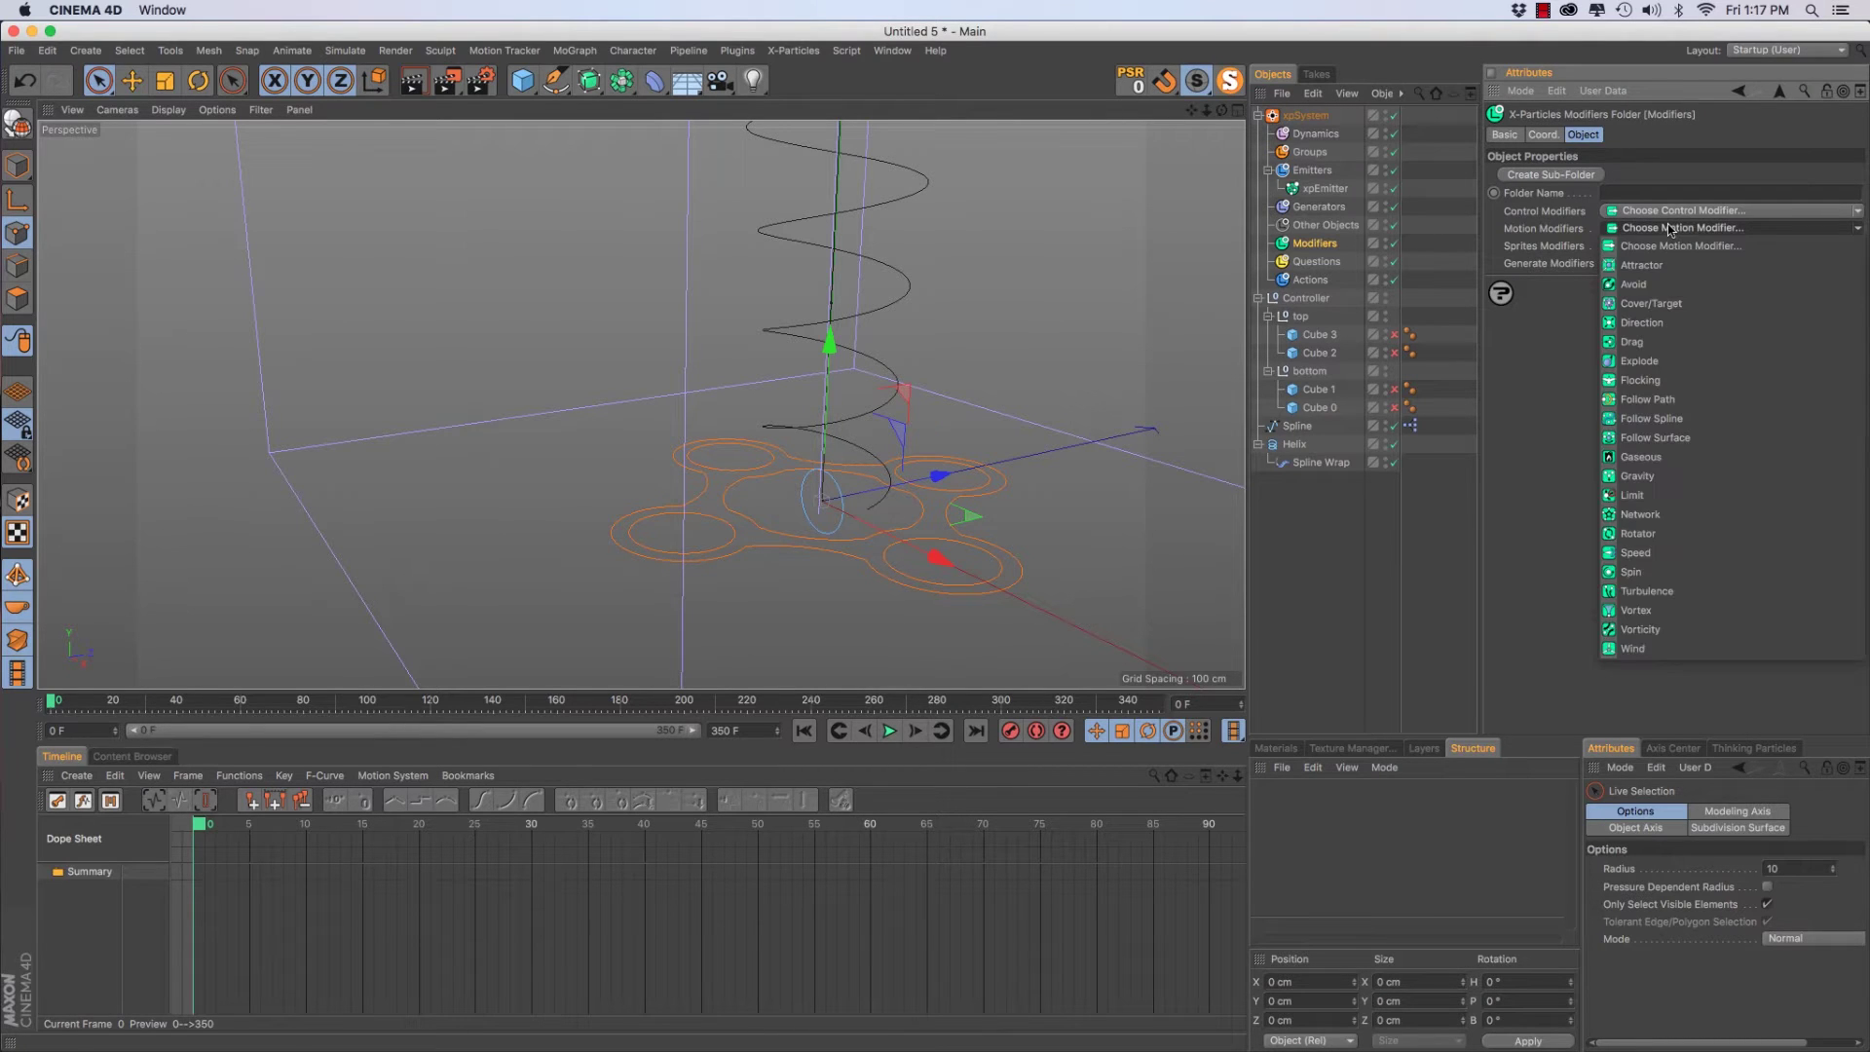
left_click(1709, 417)
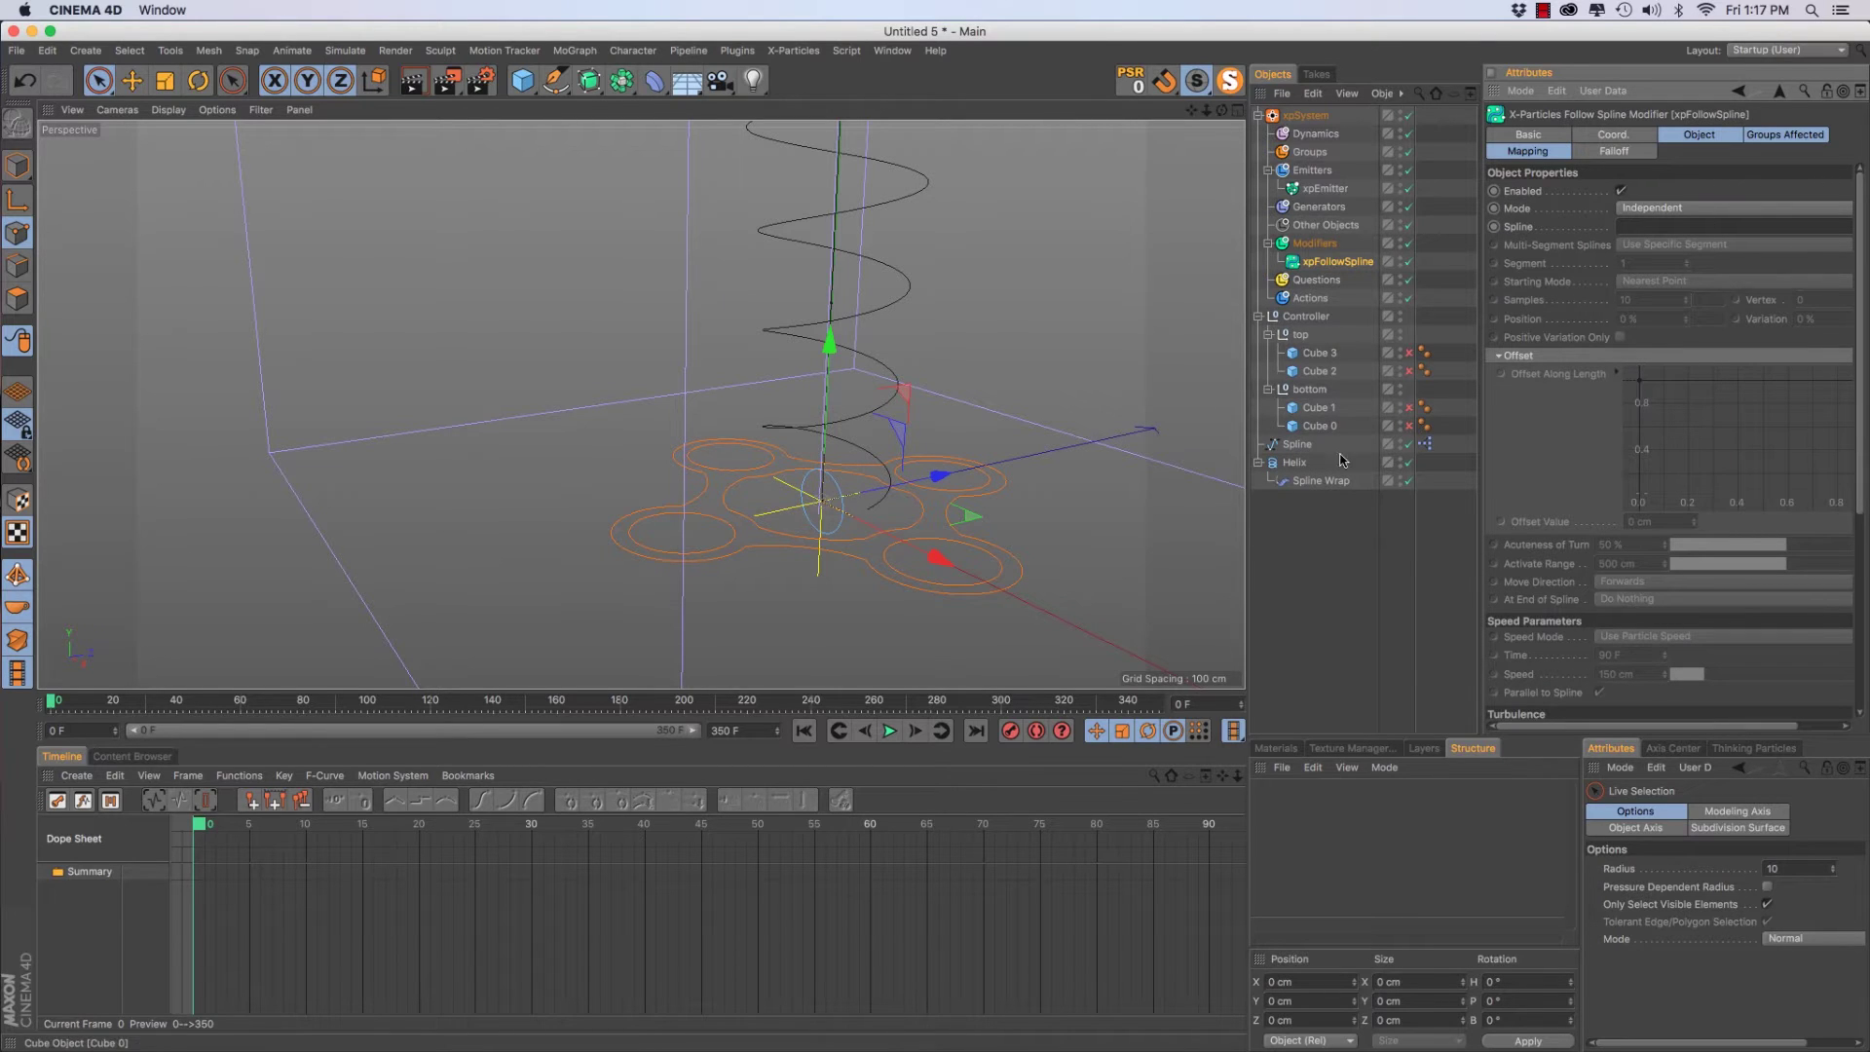
left_click_drag(1293, 463, 1633, 237)
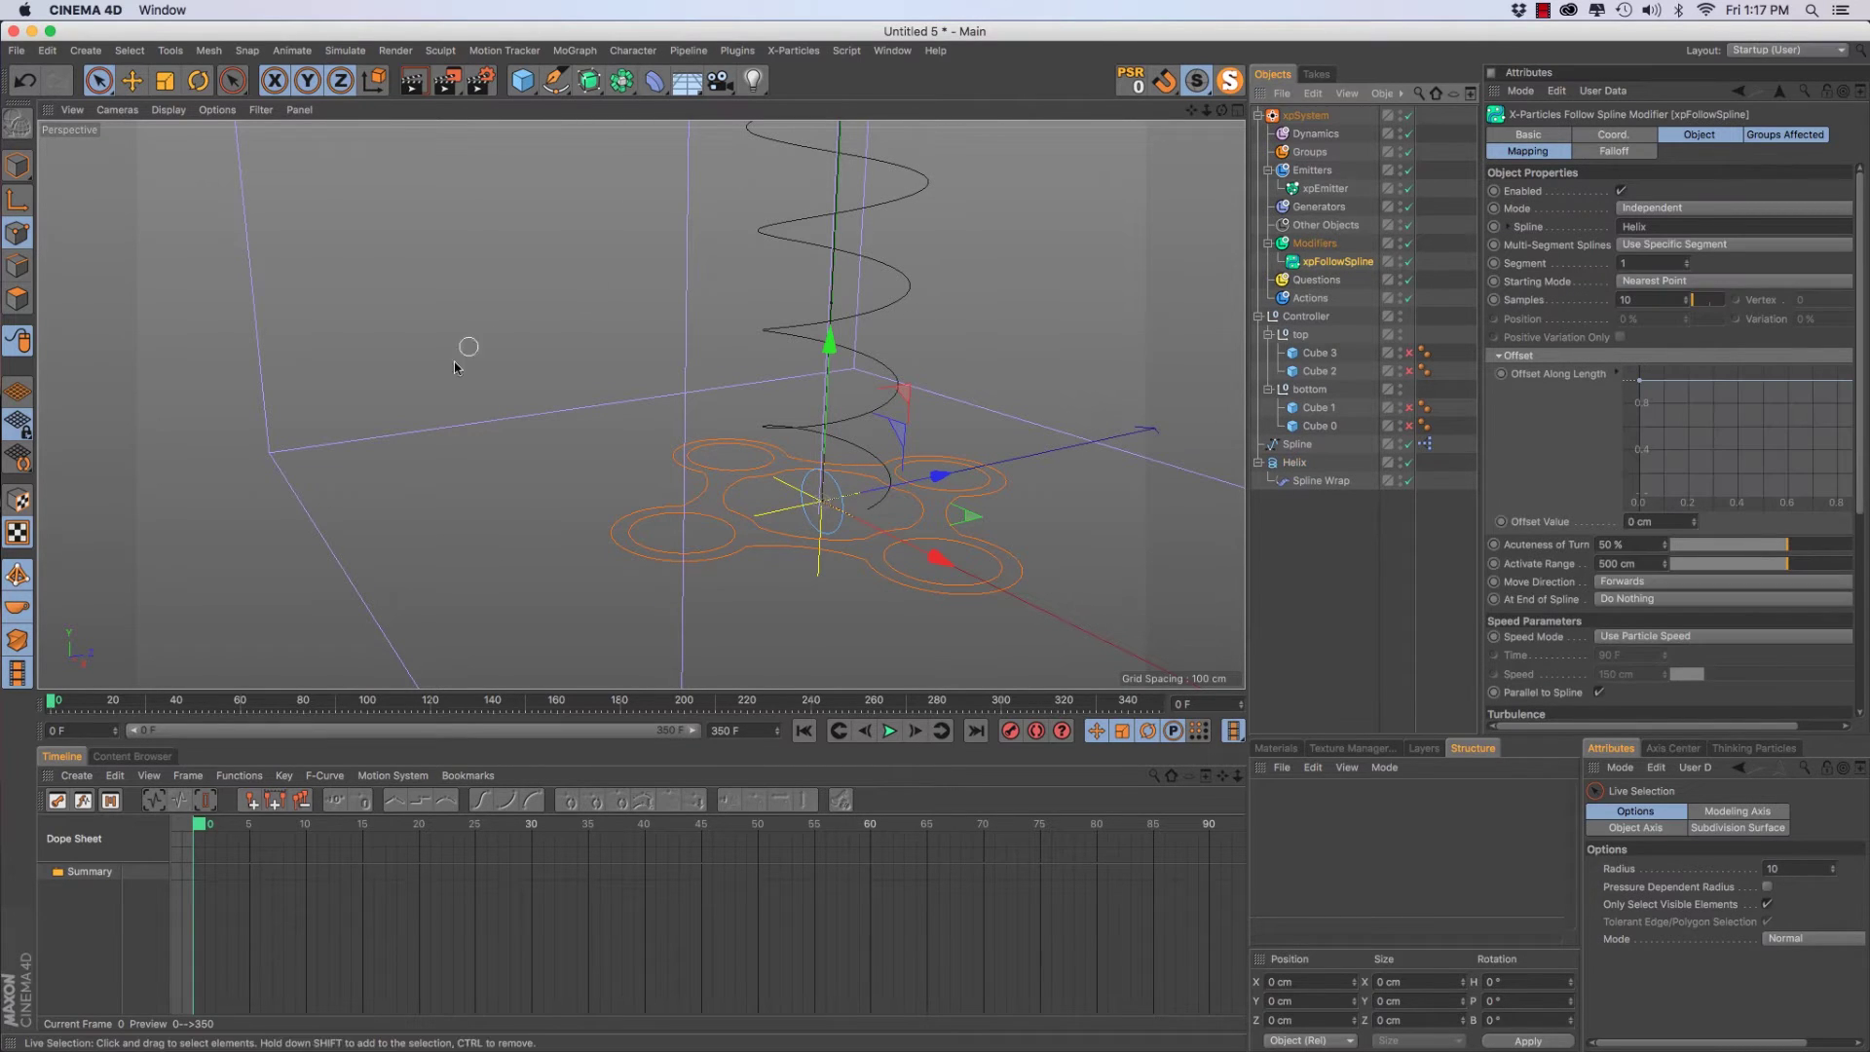
Play the emission, set the Follow Spline starting mode to Specific Vertex, and inspect the particles at the helix base
key("F8")
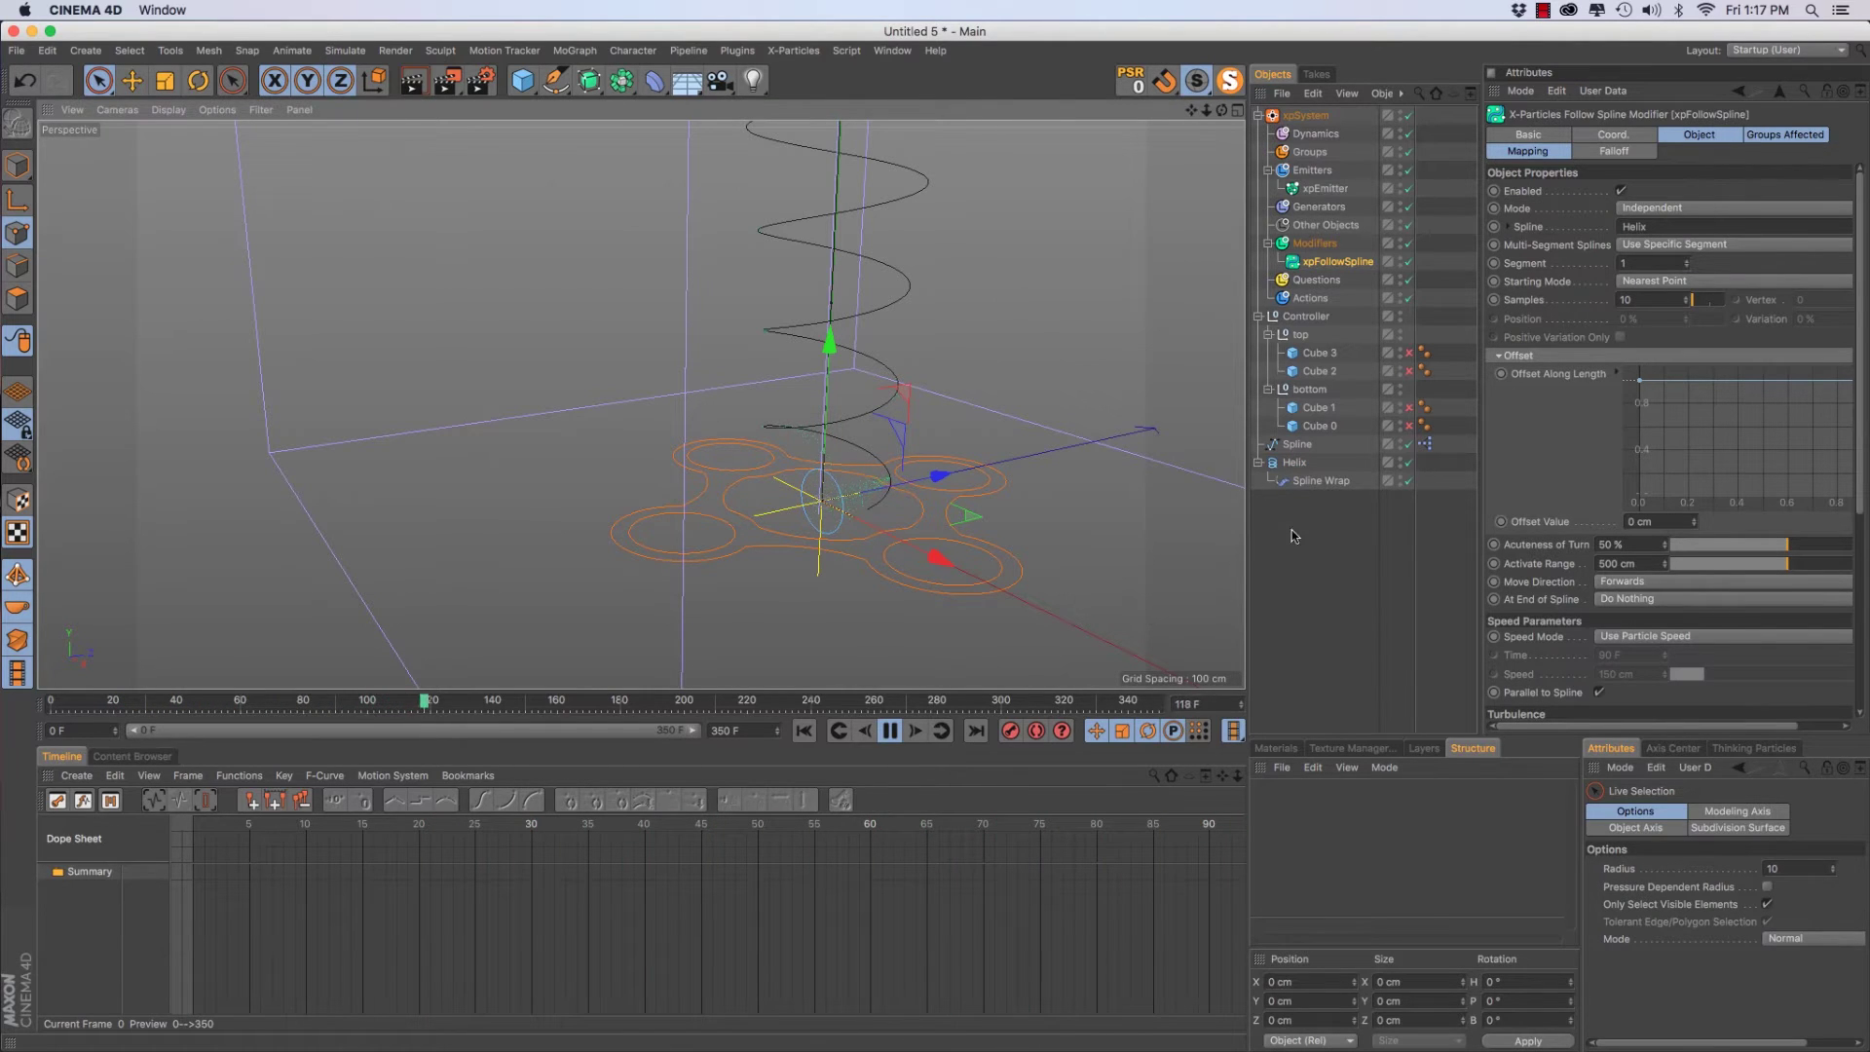
left_click(1684, 282)
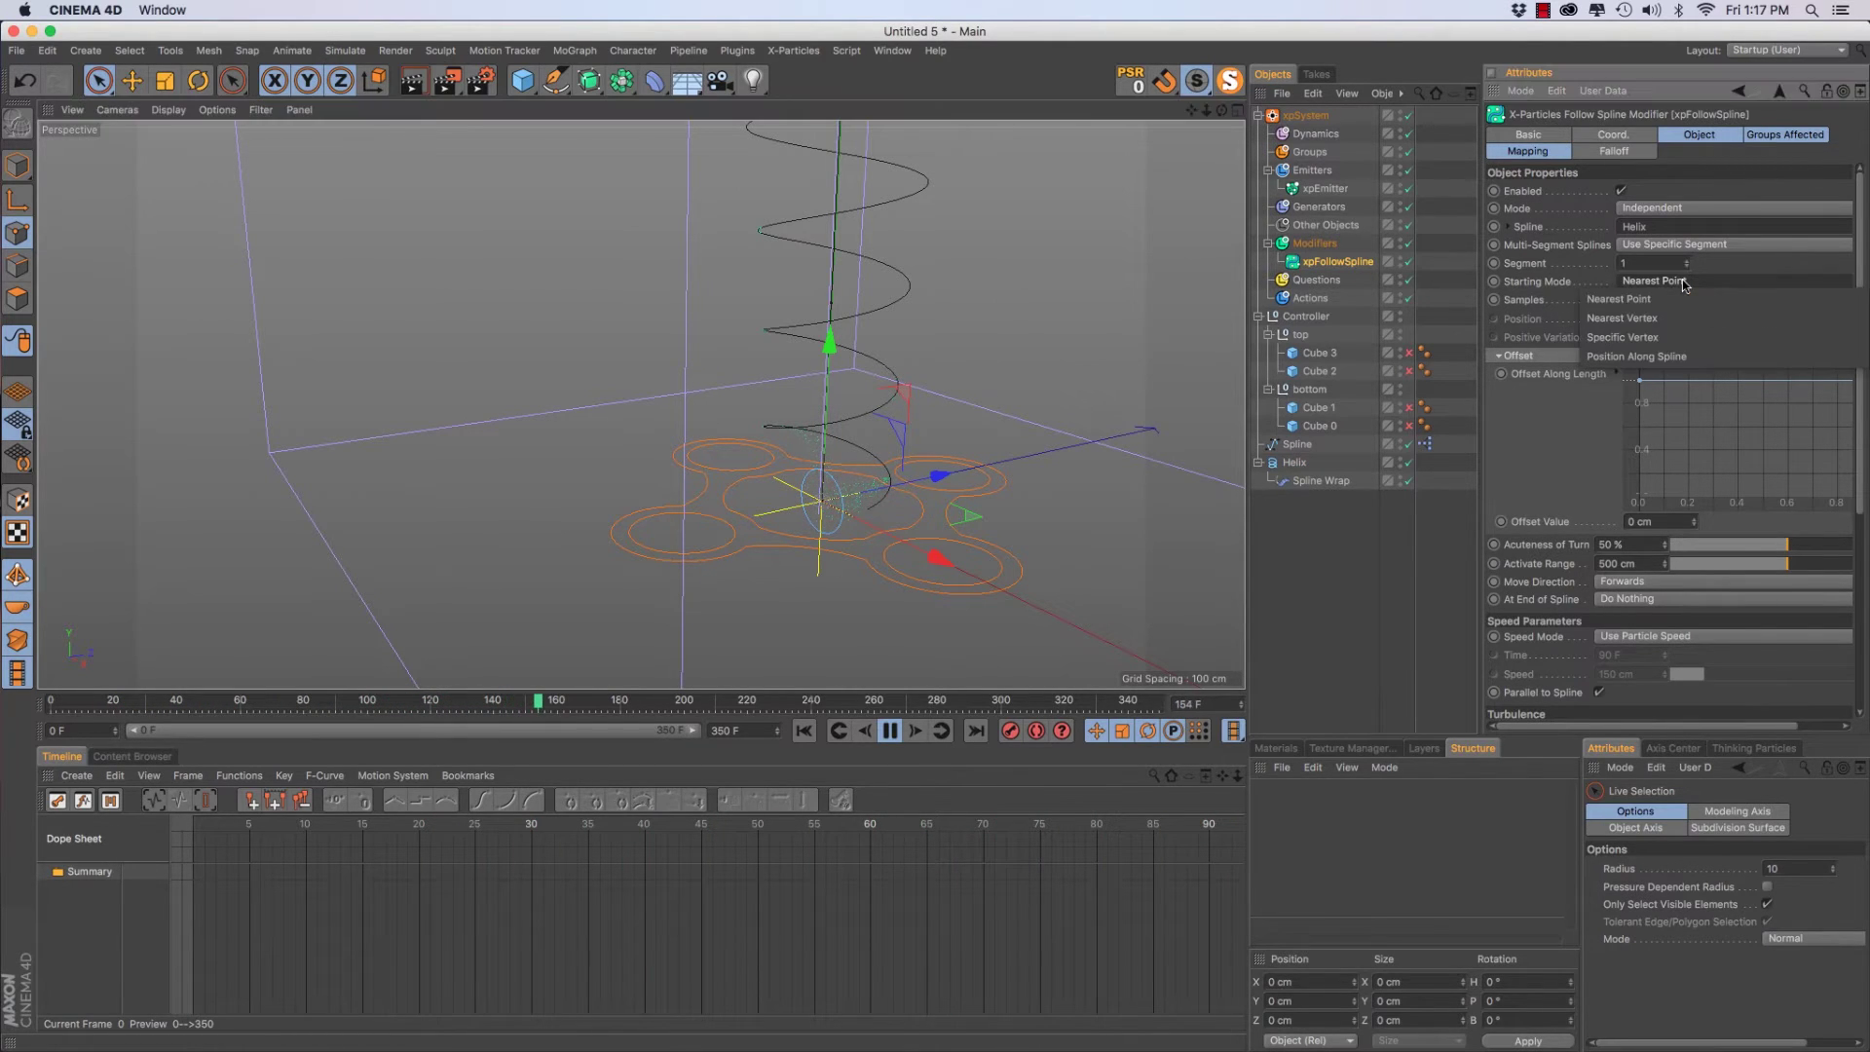
left_click(1656, 338)
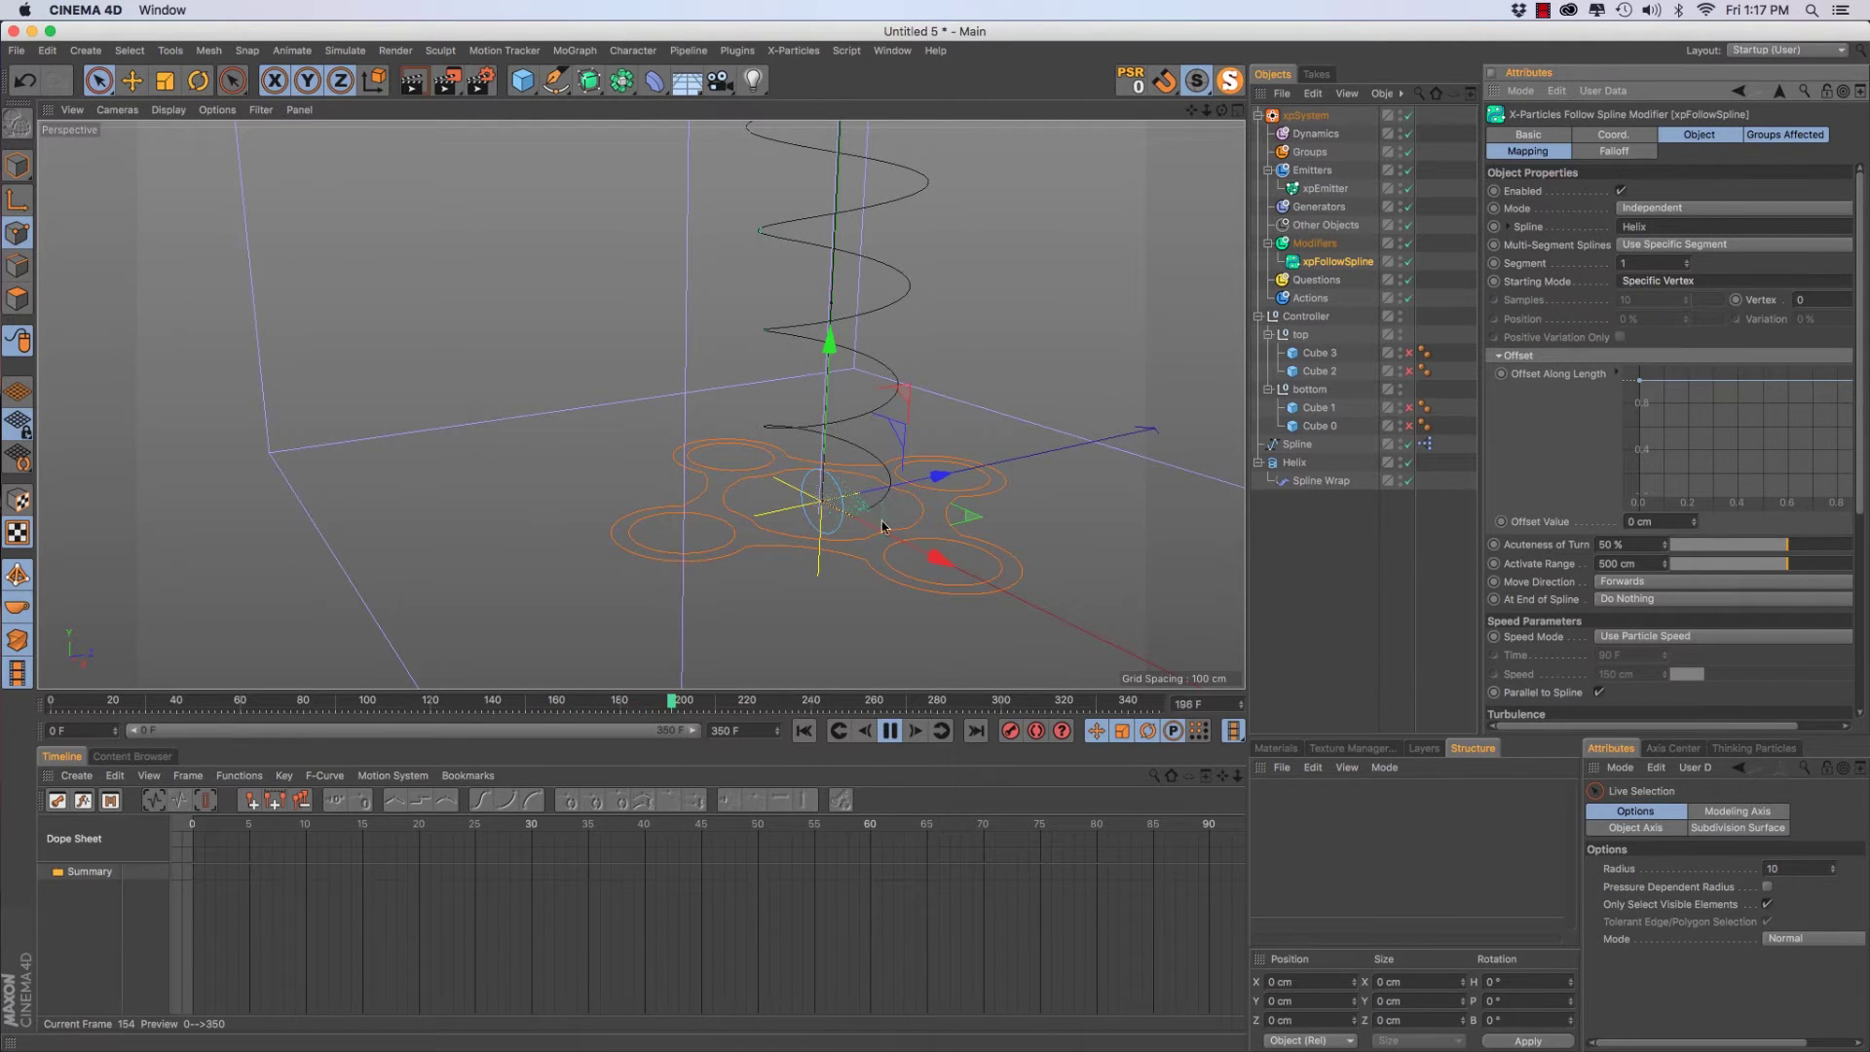
right_click_drag(849, 533, 954, 532, "alt")
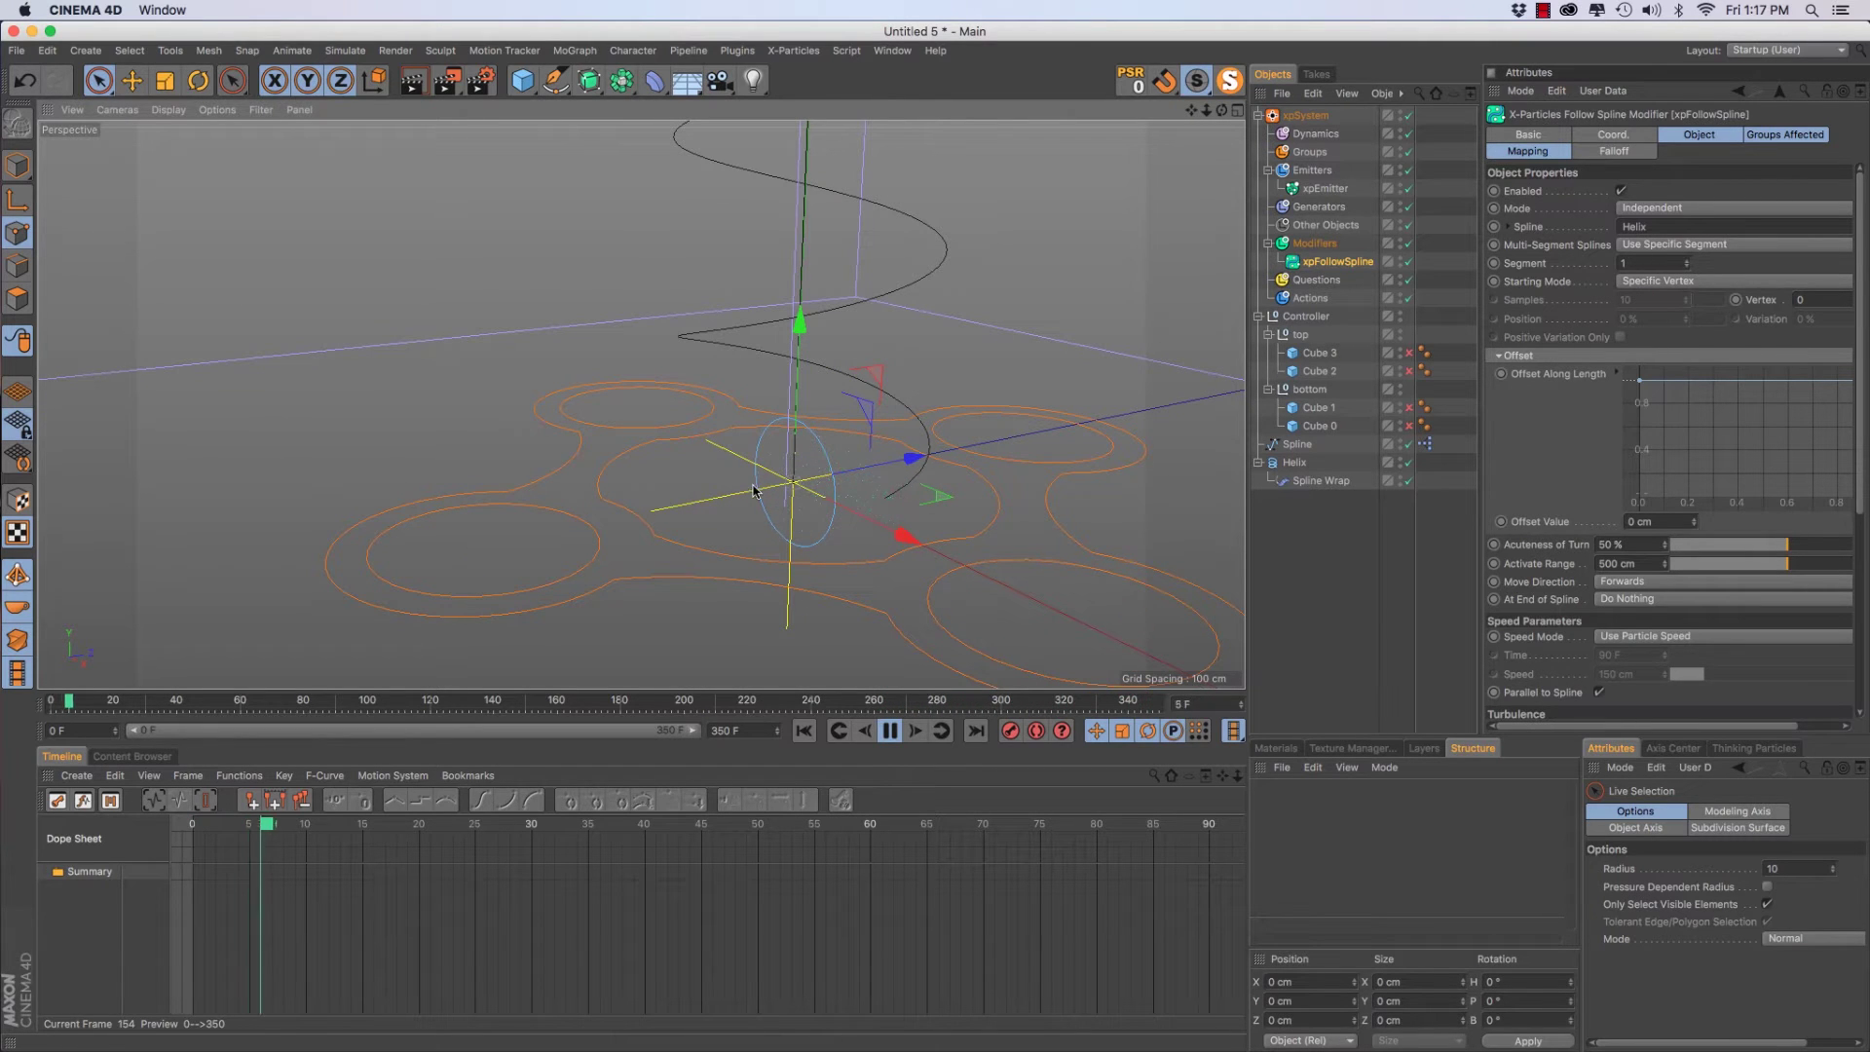
left_click_drag(769, 503, 931, 334, "alt")
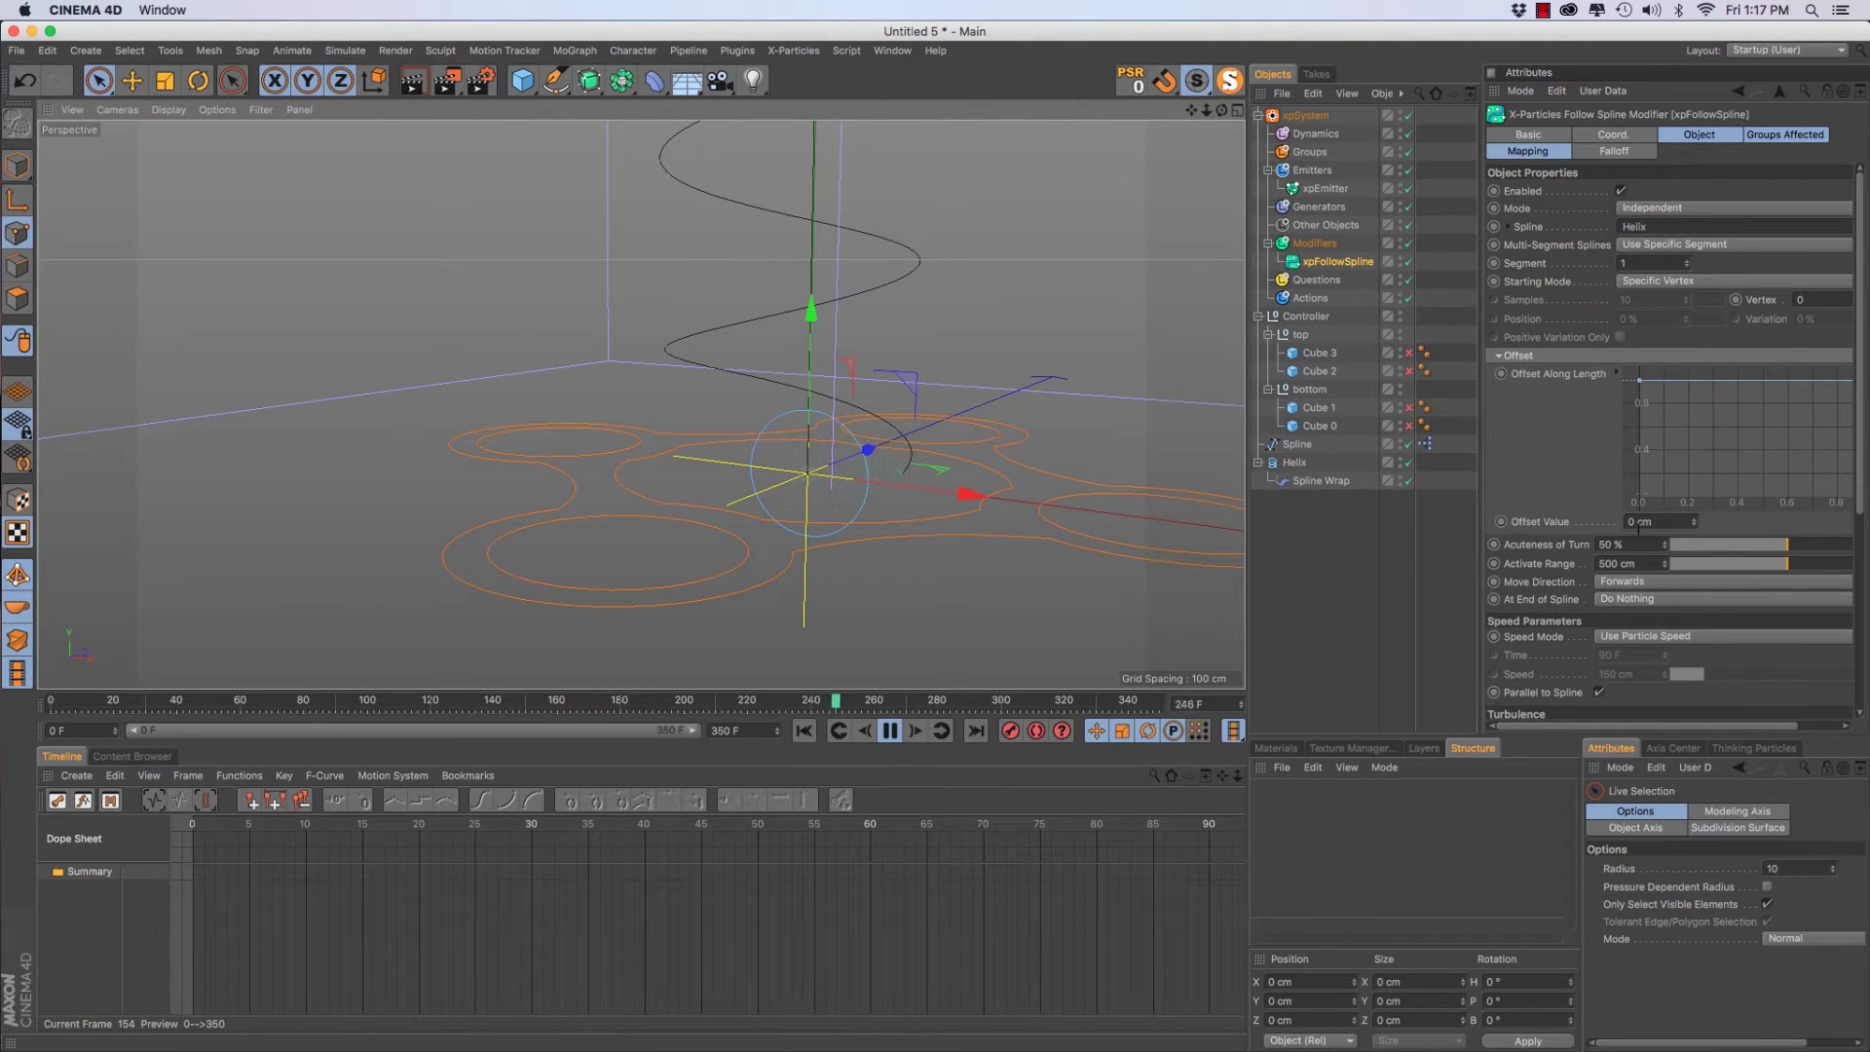
Try a Follow Spline offset value of 50 cm, settle on 25 cm, and preview the particles along the helix
double_click(1659, 523)
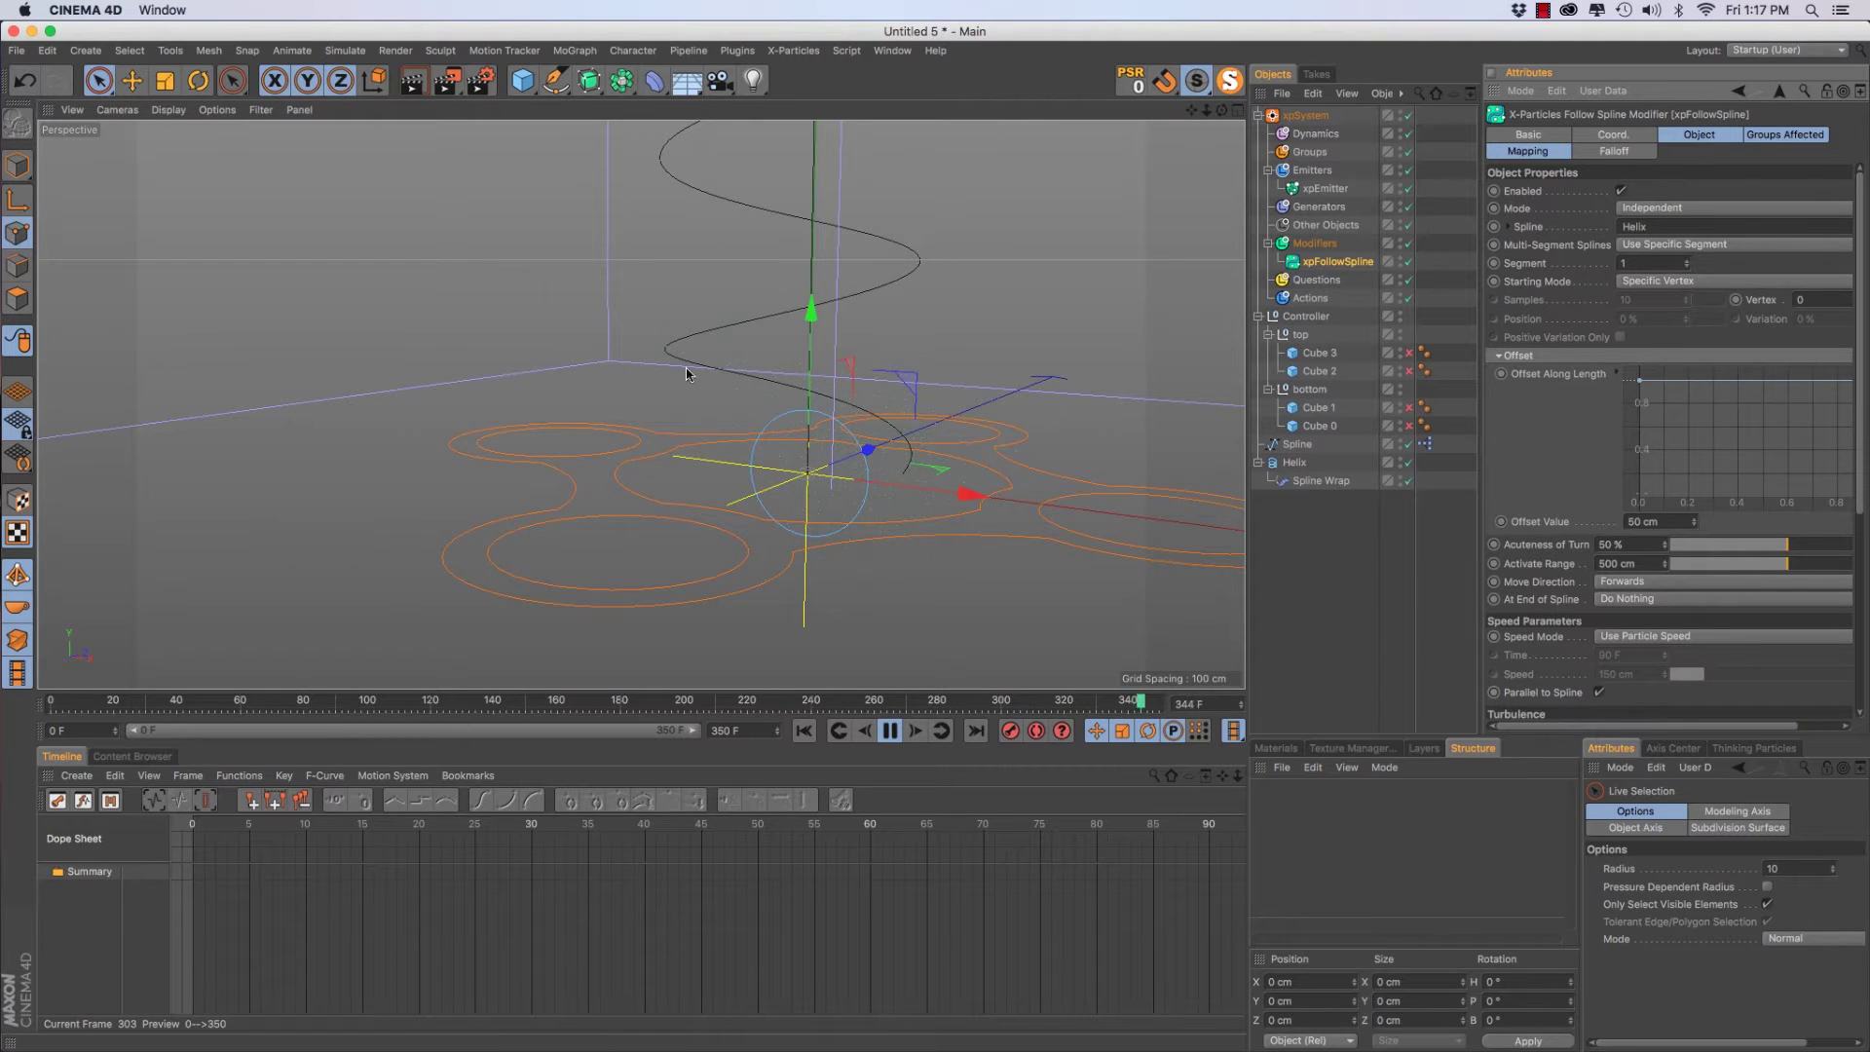
left_click_drag(687, 374, 758, 397, "alt")
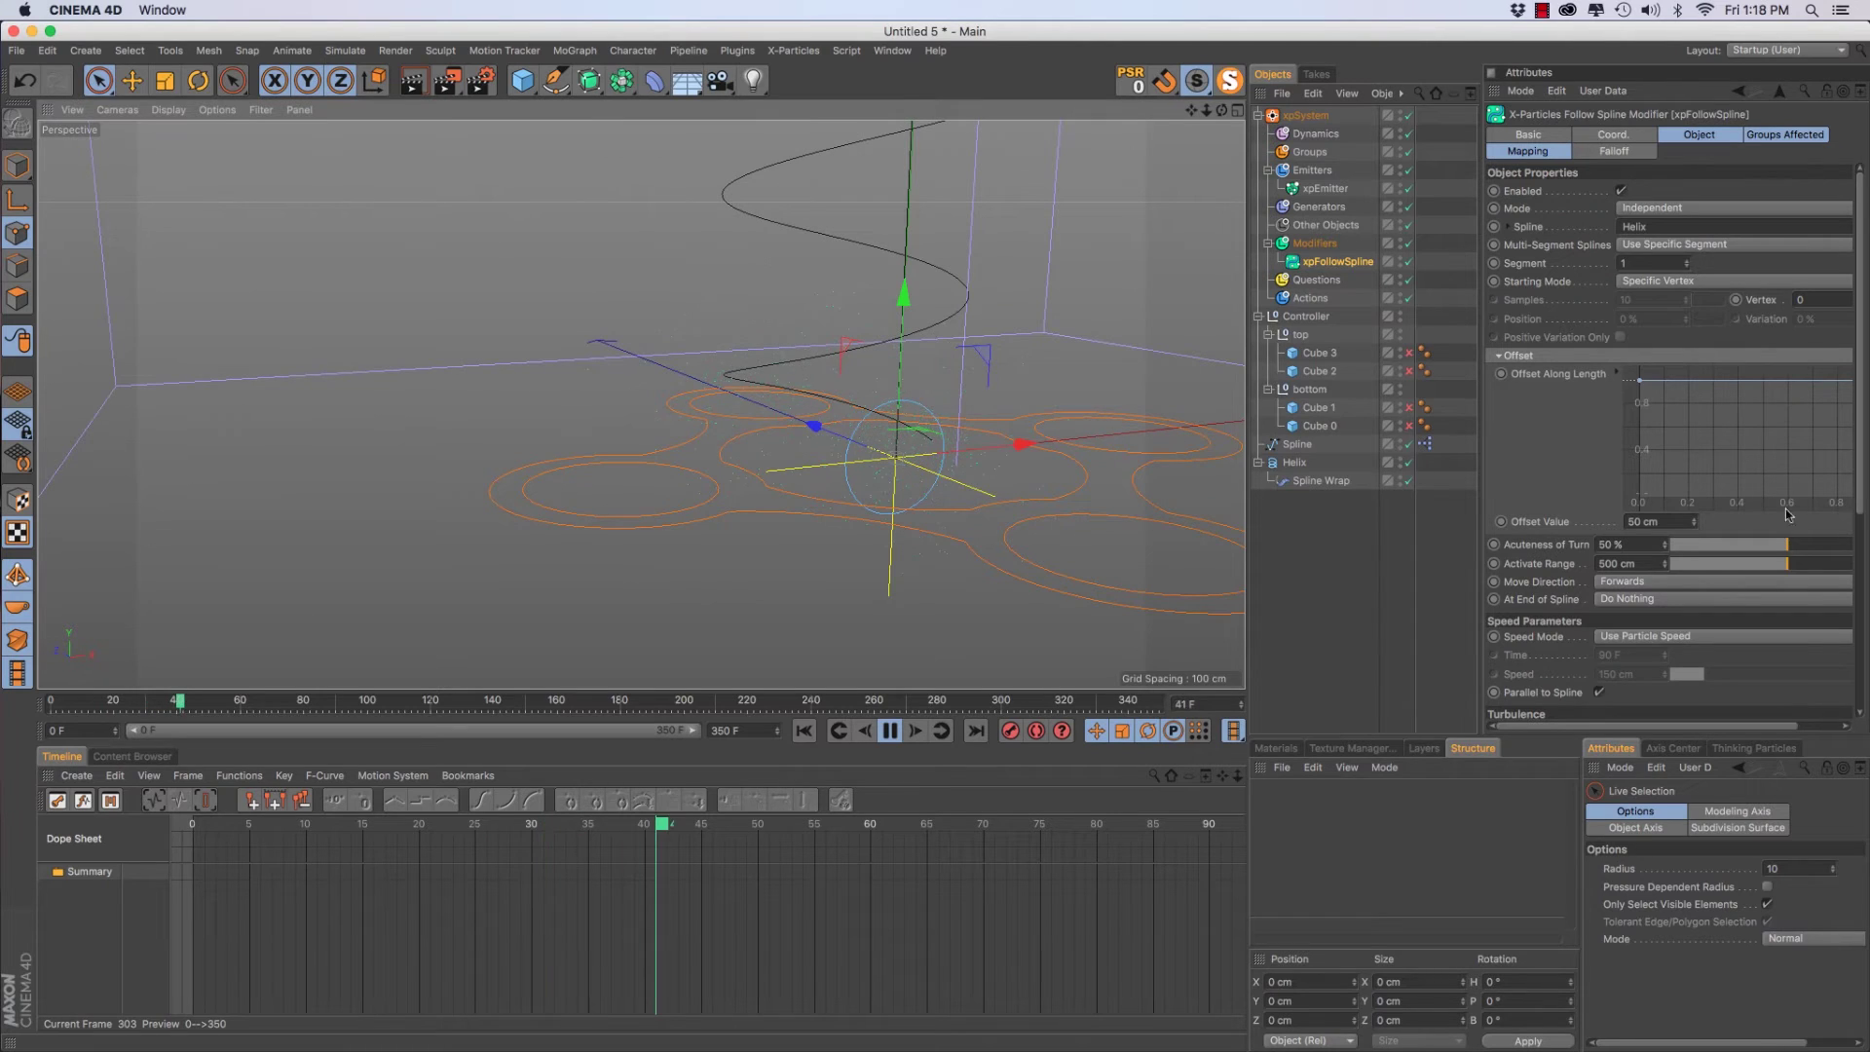
double_click(1658, 522)
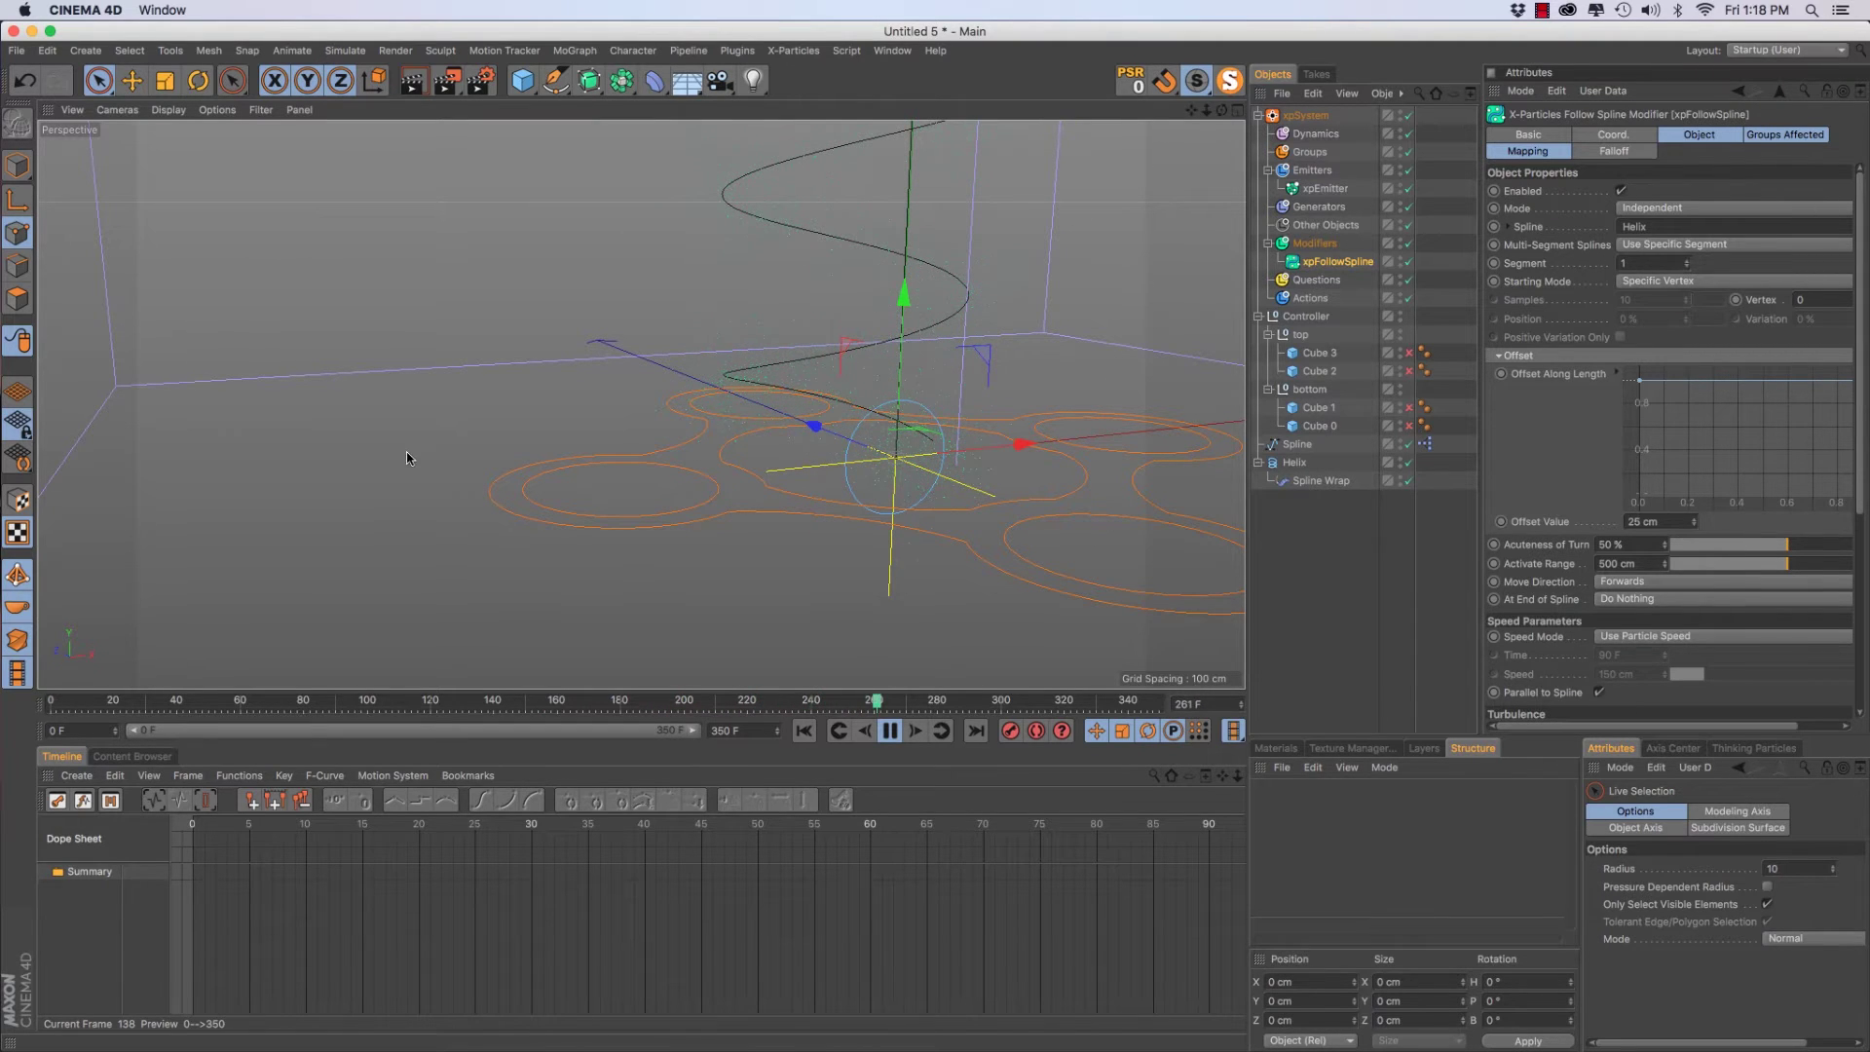
right_click_drag(820, 290, 721, 452, "alt")
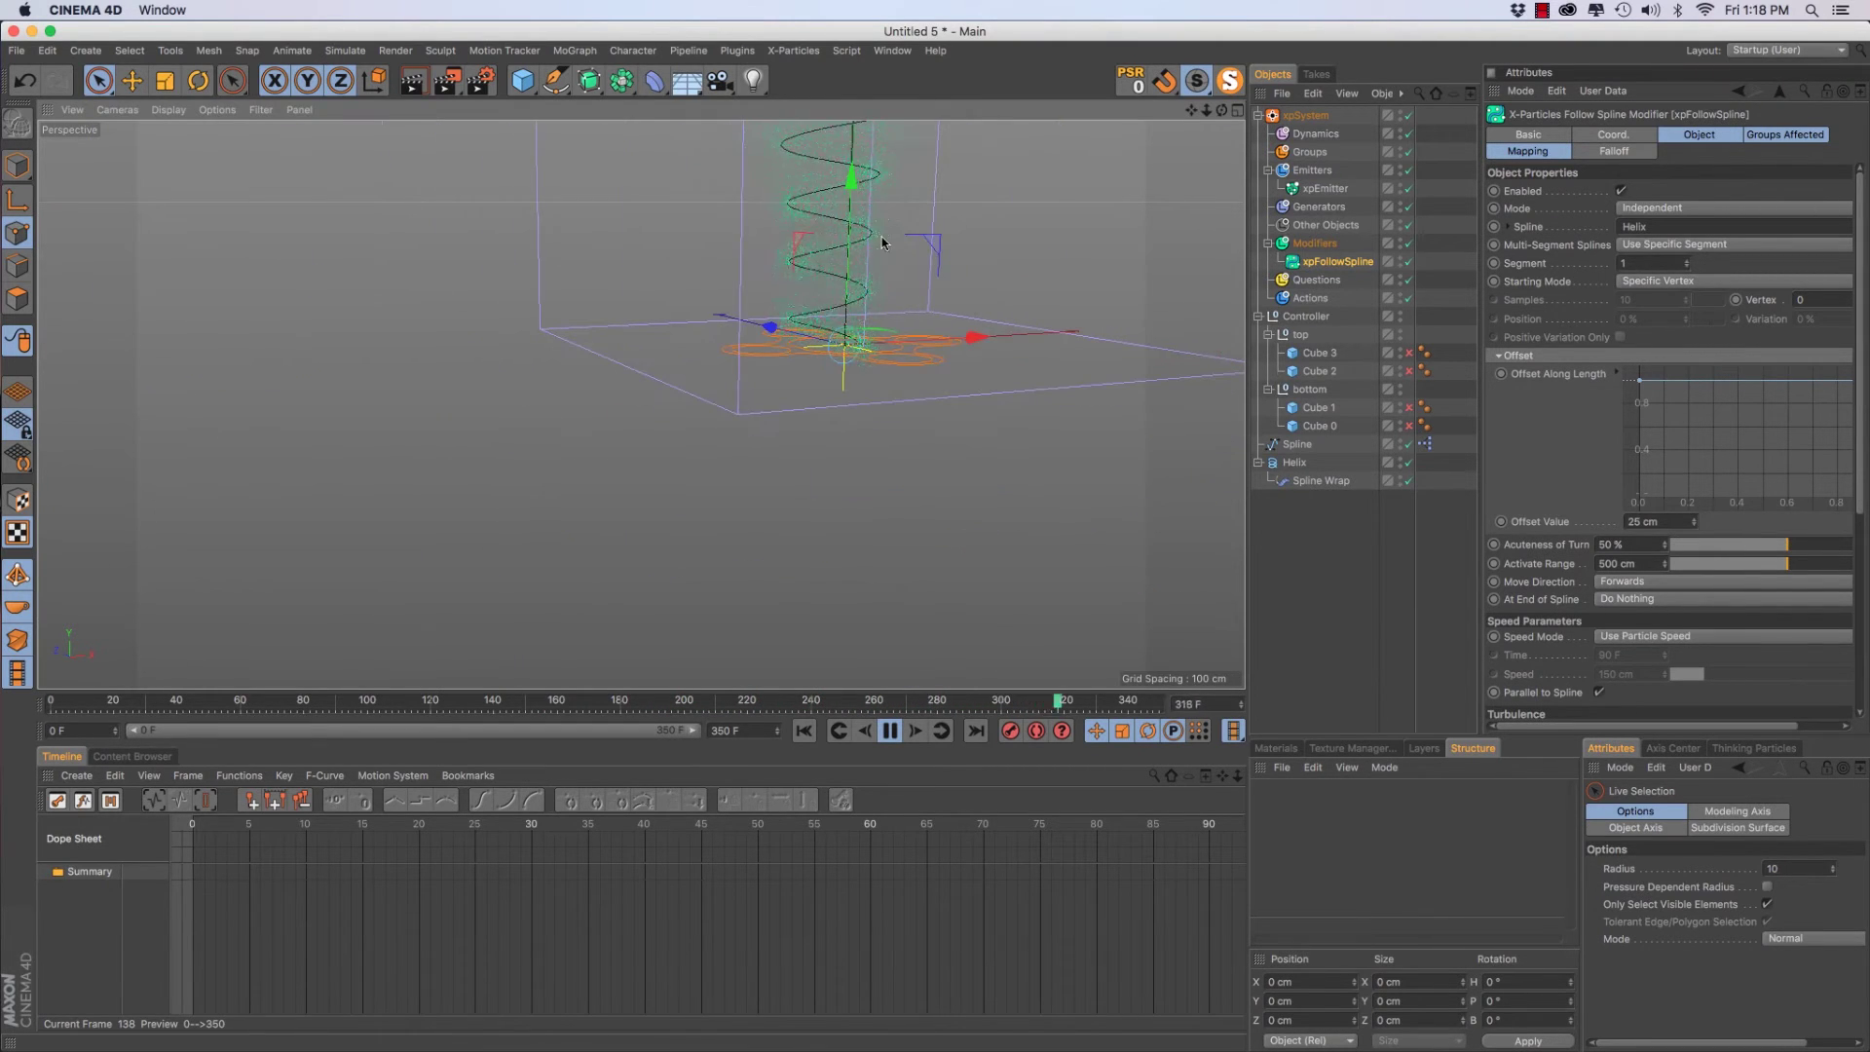
right_click_drag(882, 242, 745, 434, "alt")
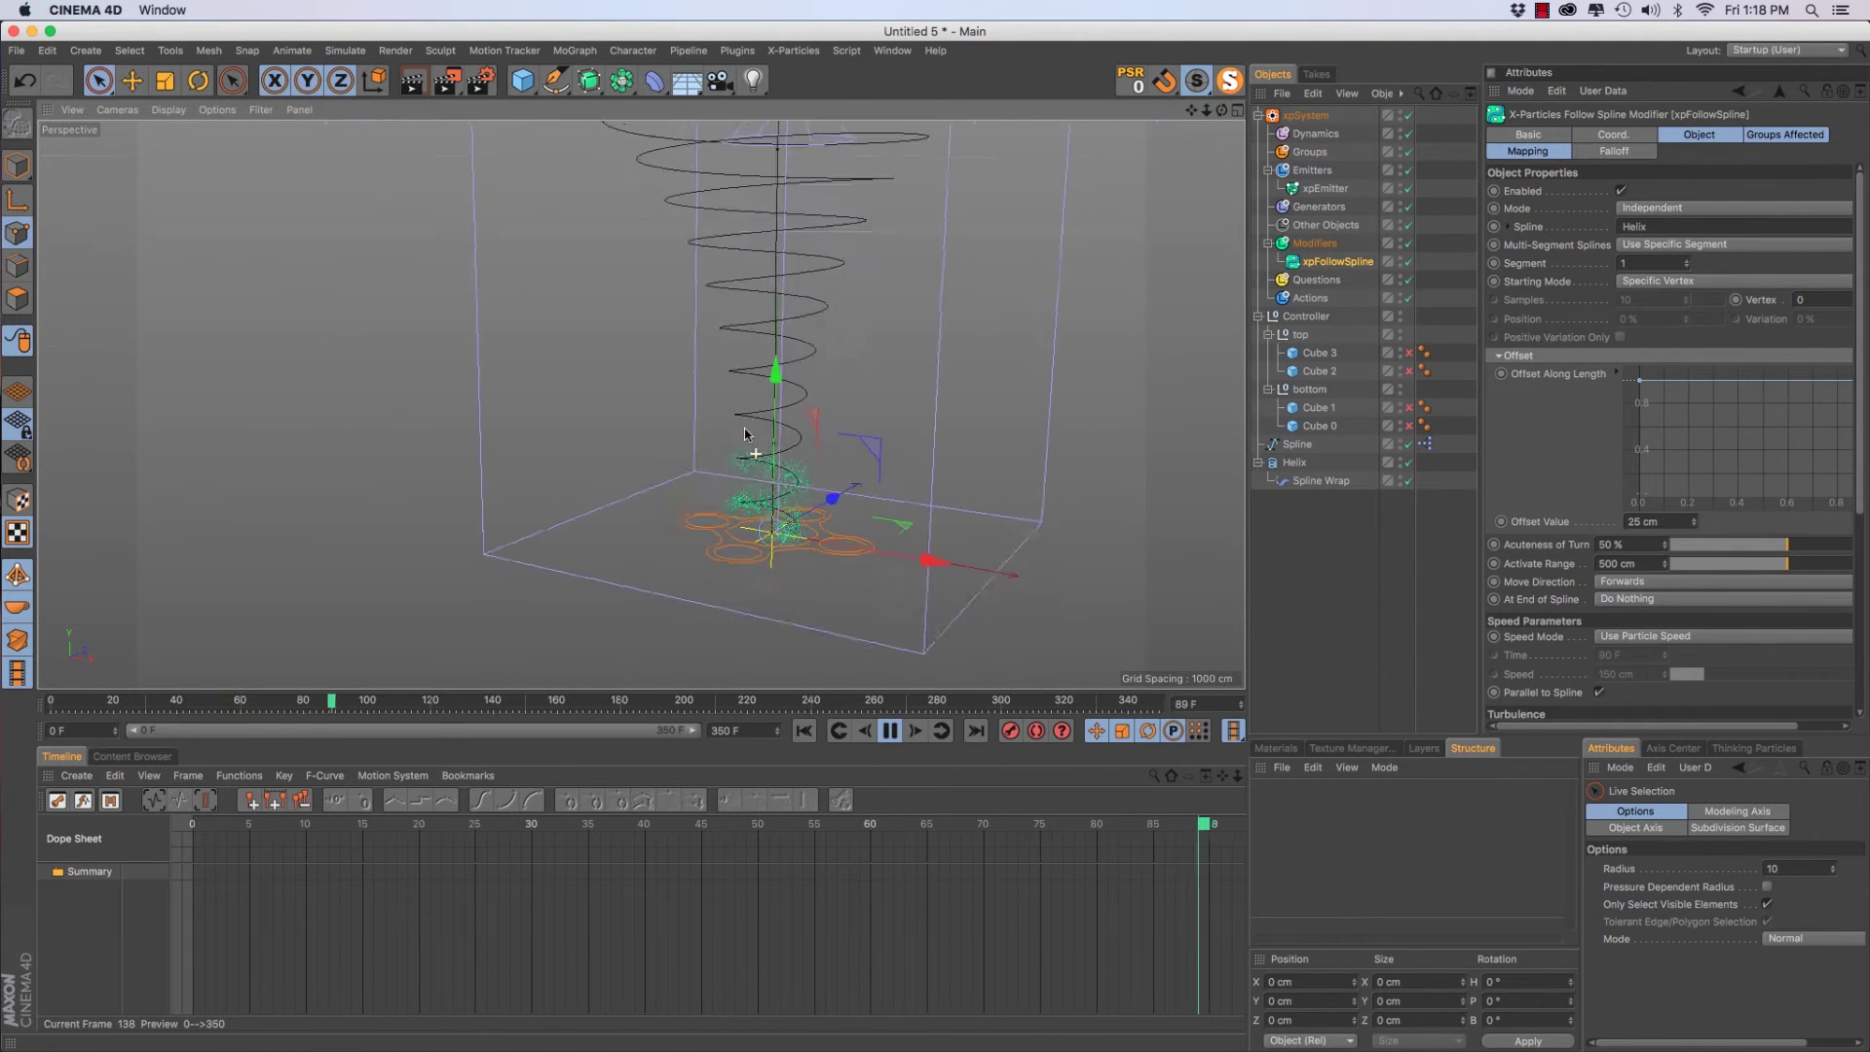
left_click_drag(745, 433, 751, 395, "alt")
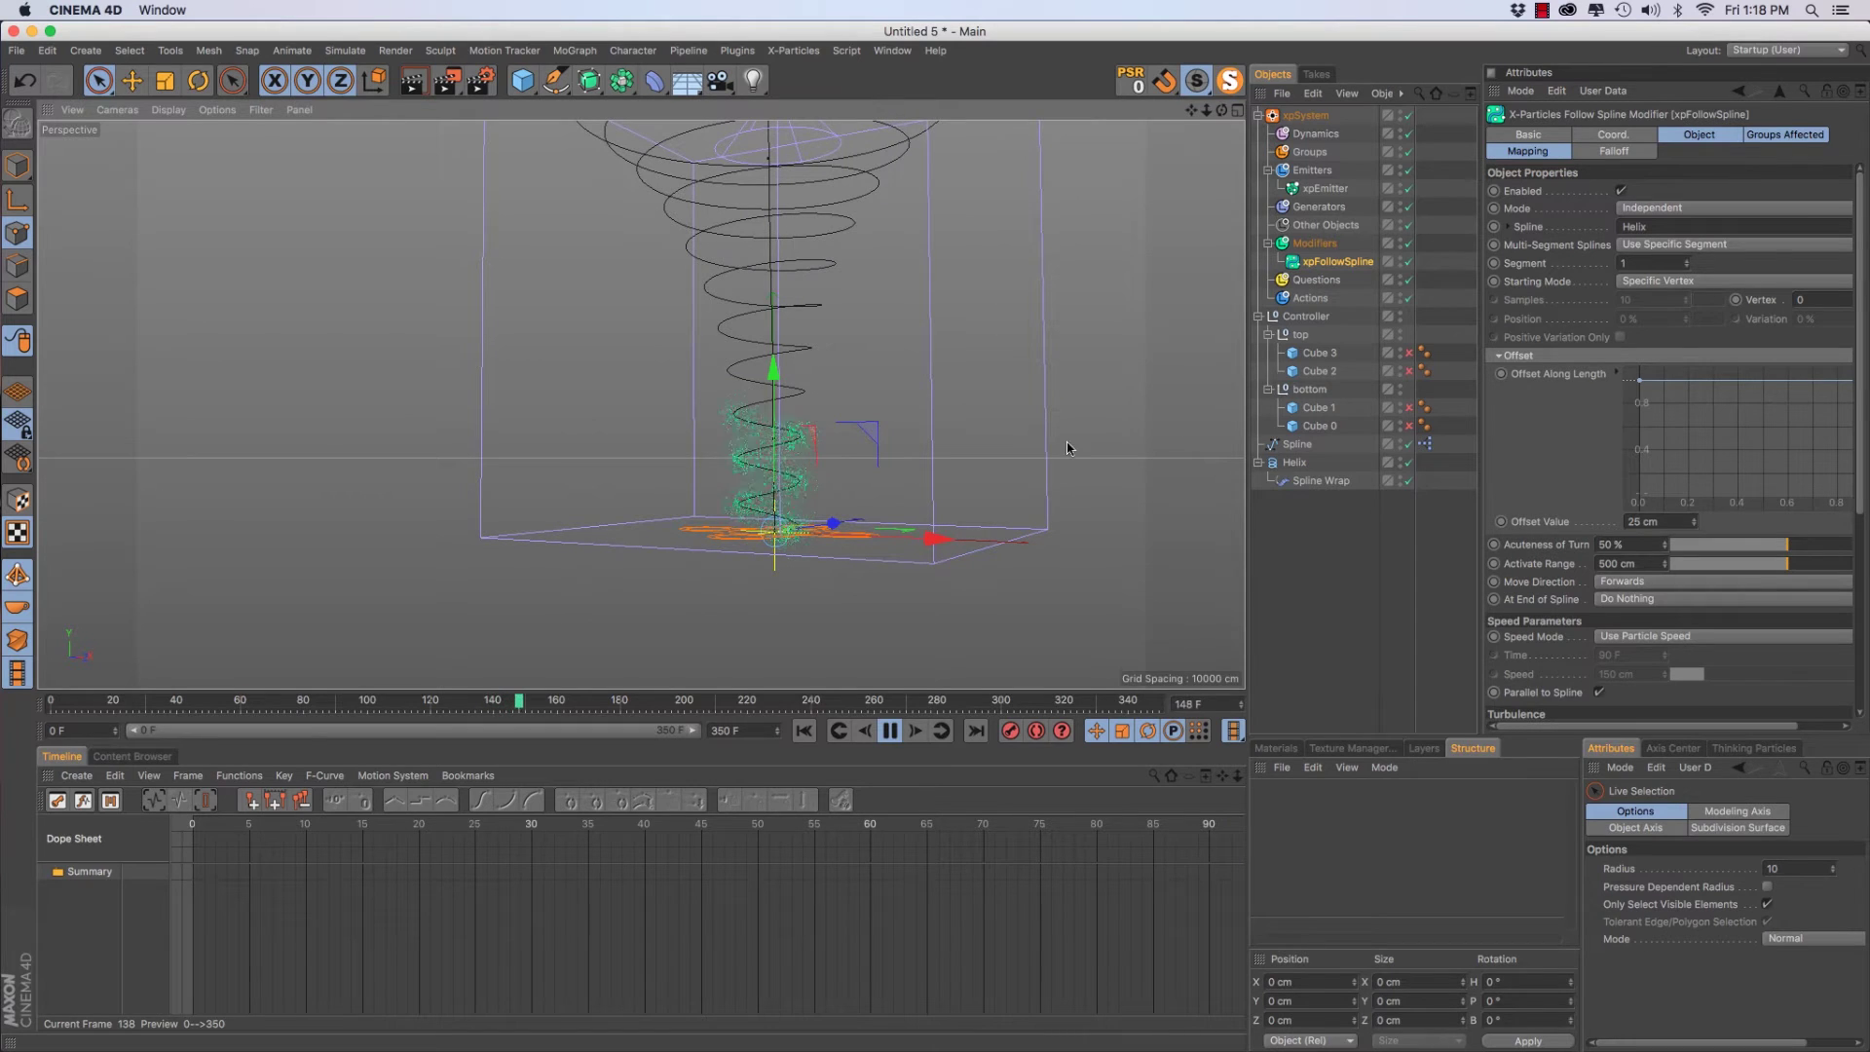
left_click_drag(848, 458, 803, 431, "alt")
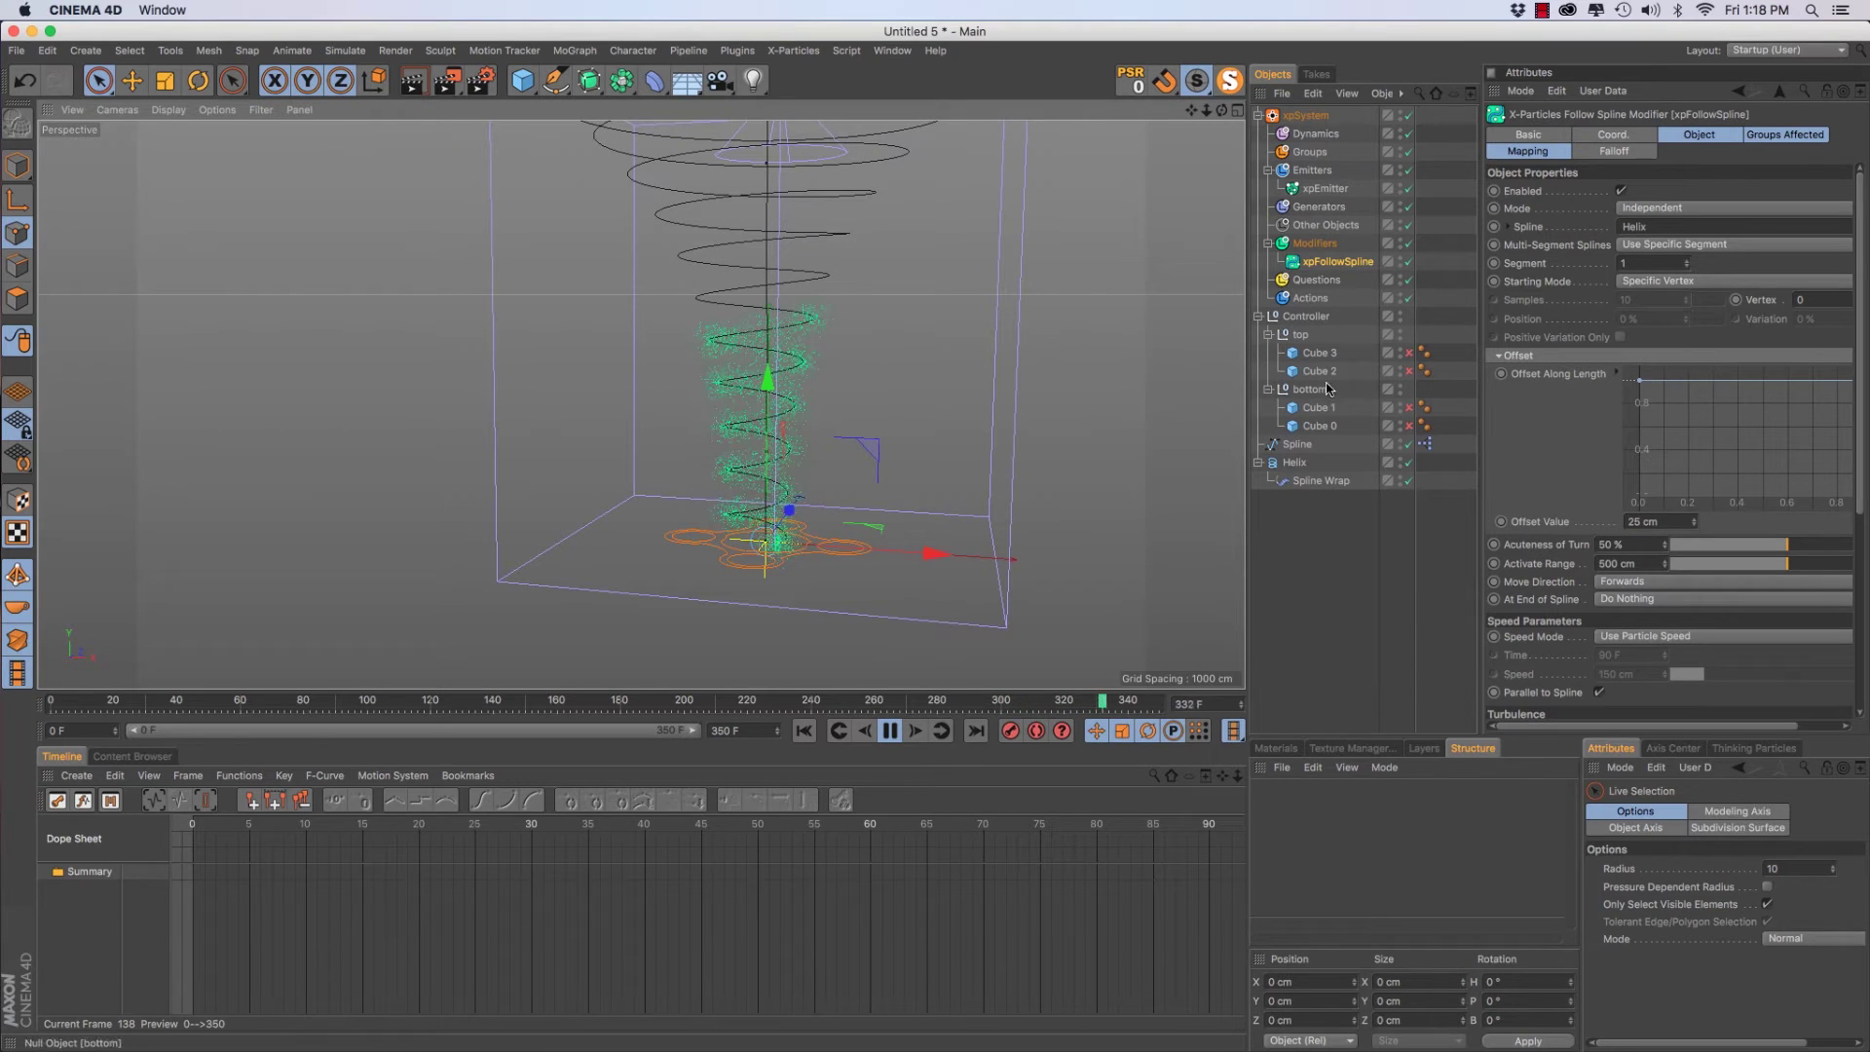
Move the top controller null sideways to bend the helix while the particles play
left_click(1302, 338)
scroll(849, 275, "down", 3)
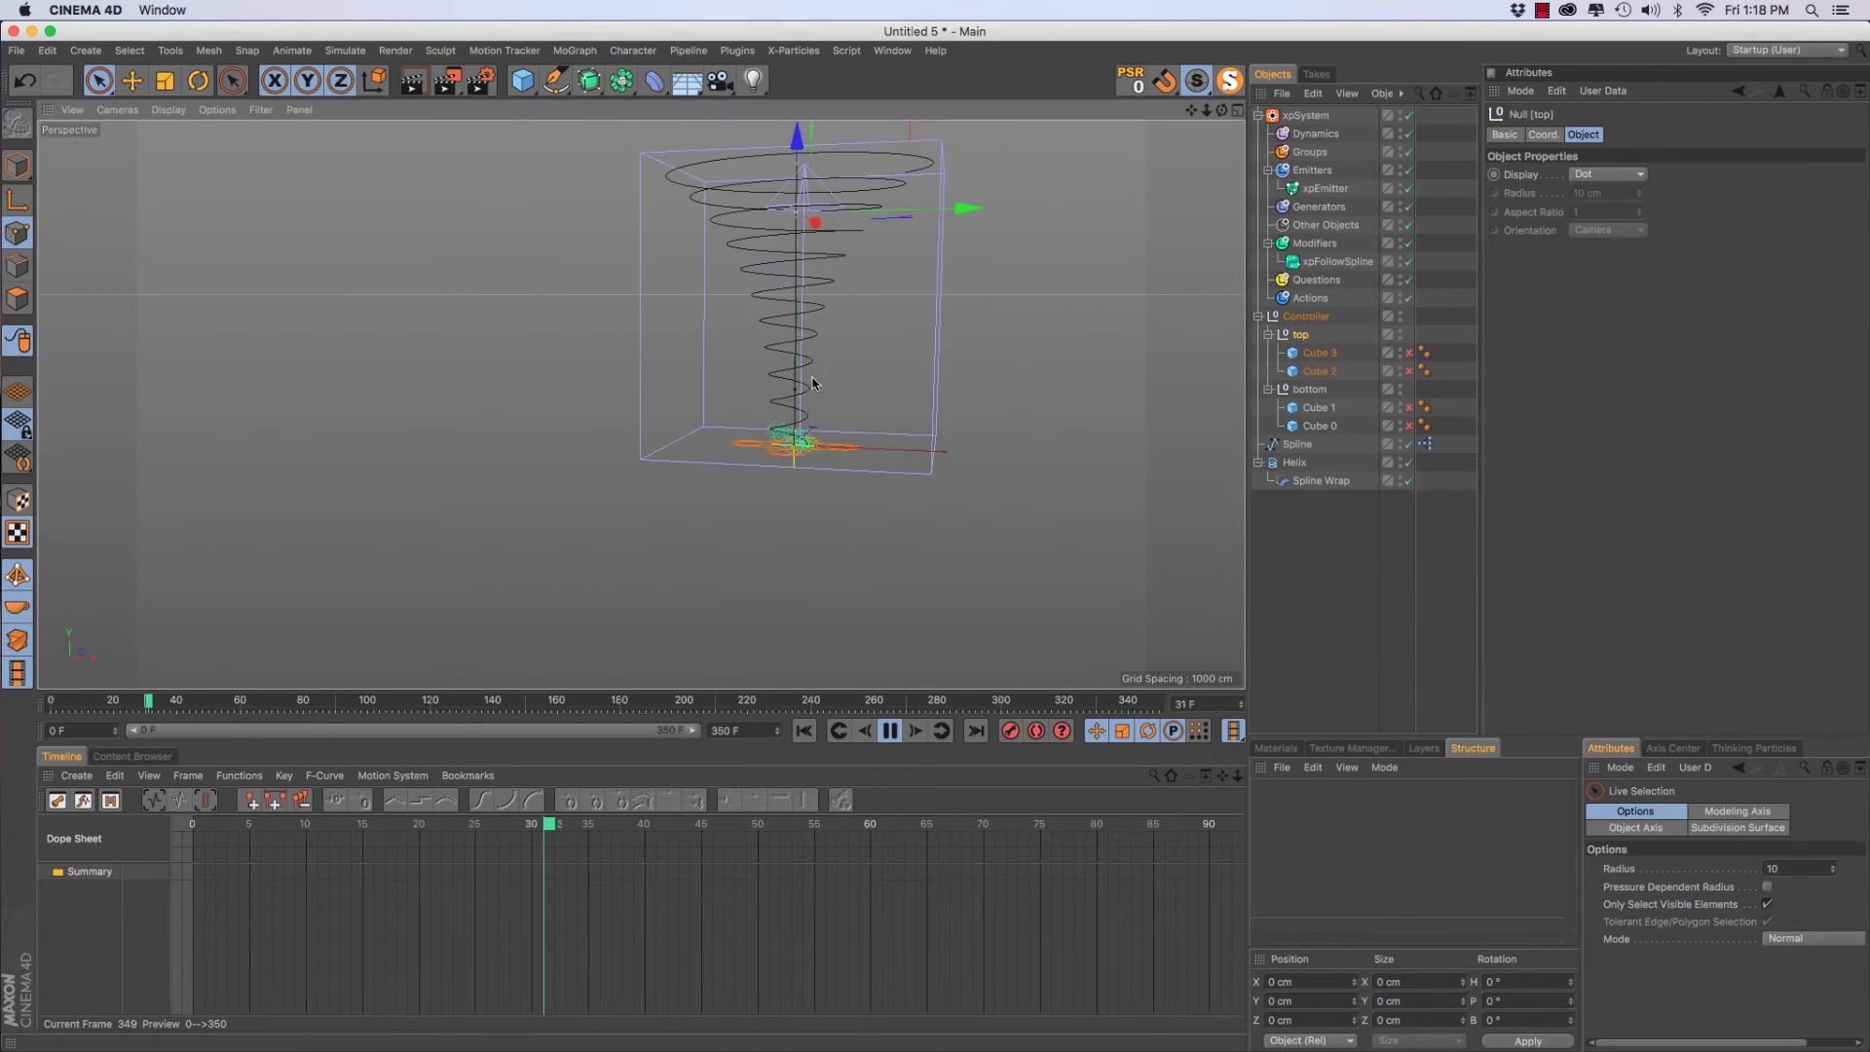
left_click_drag(849, 274, 863, 472, "alt")
left_click_drag(977, 255, 711, 313)
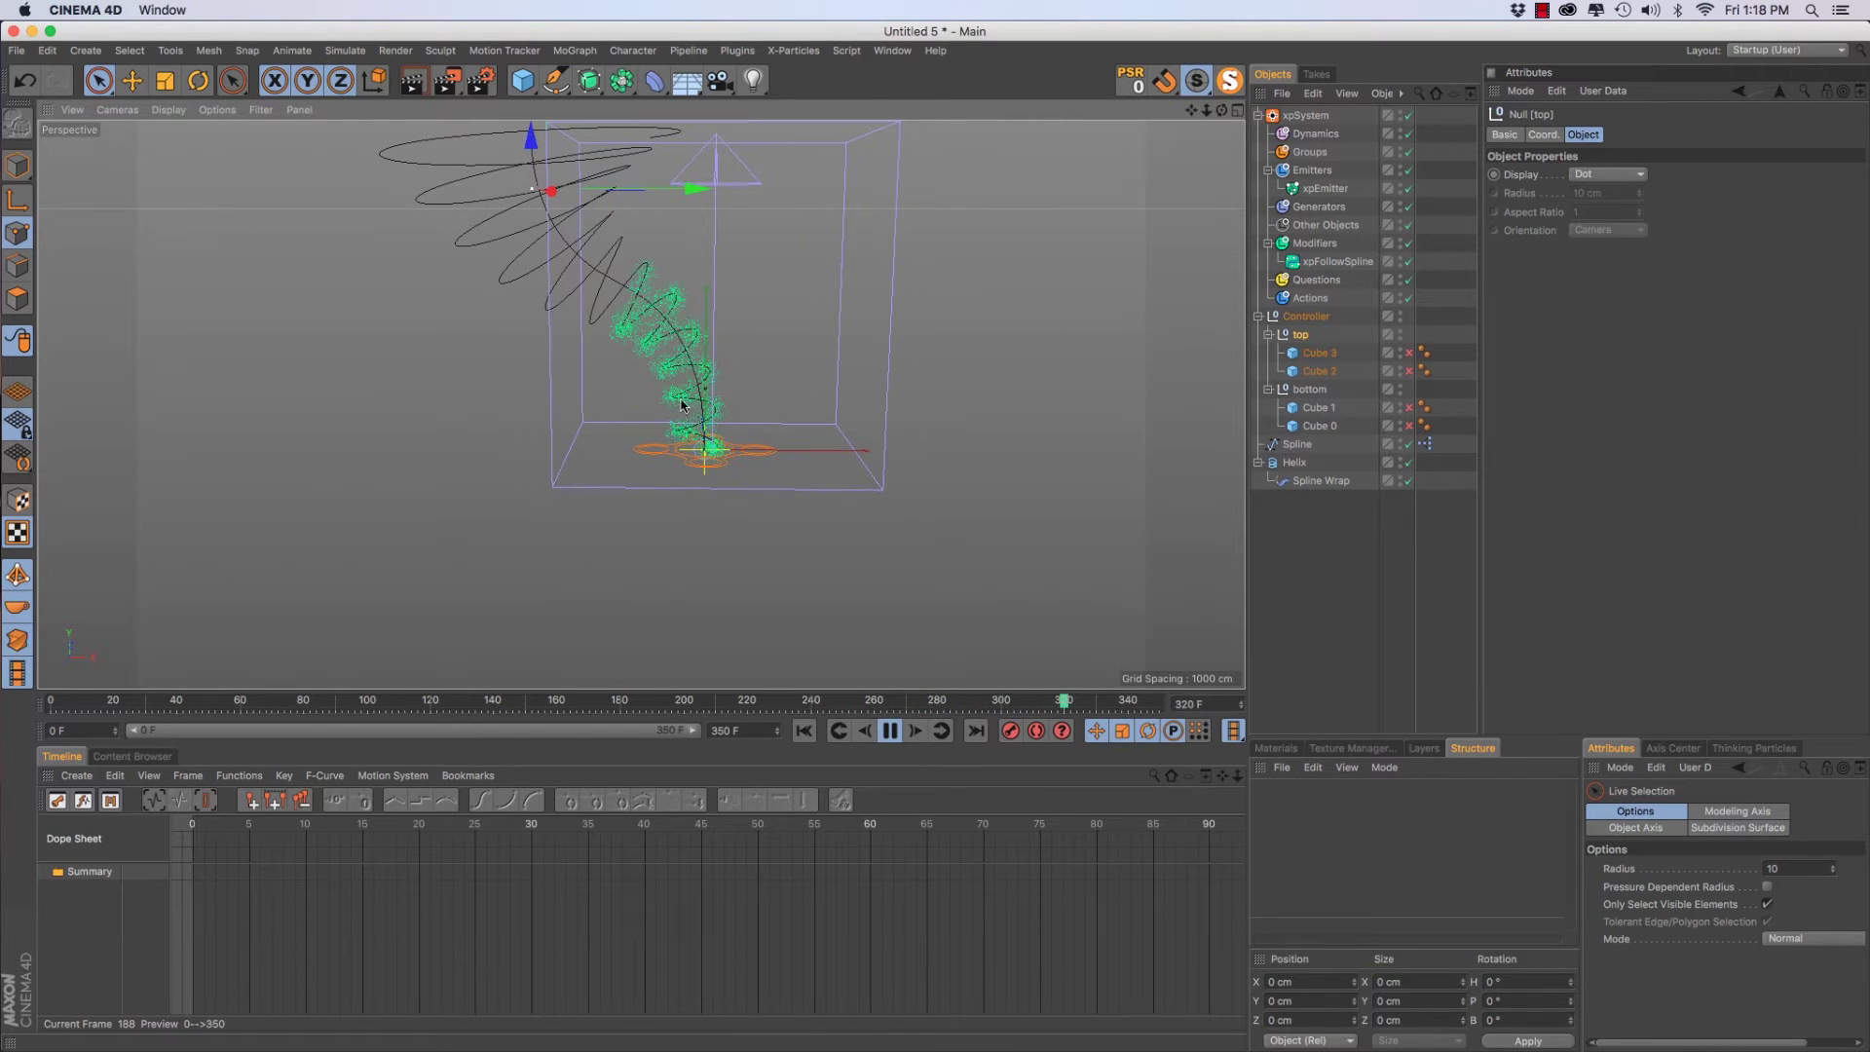
scroll(724, 447, "up", 5)
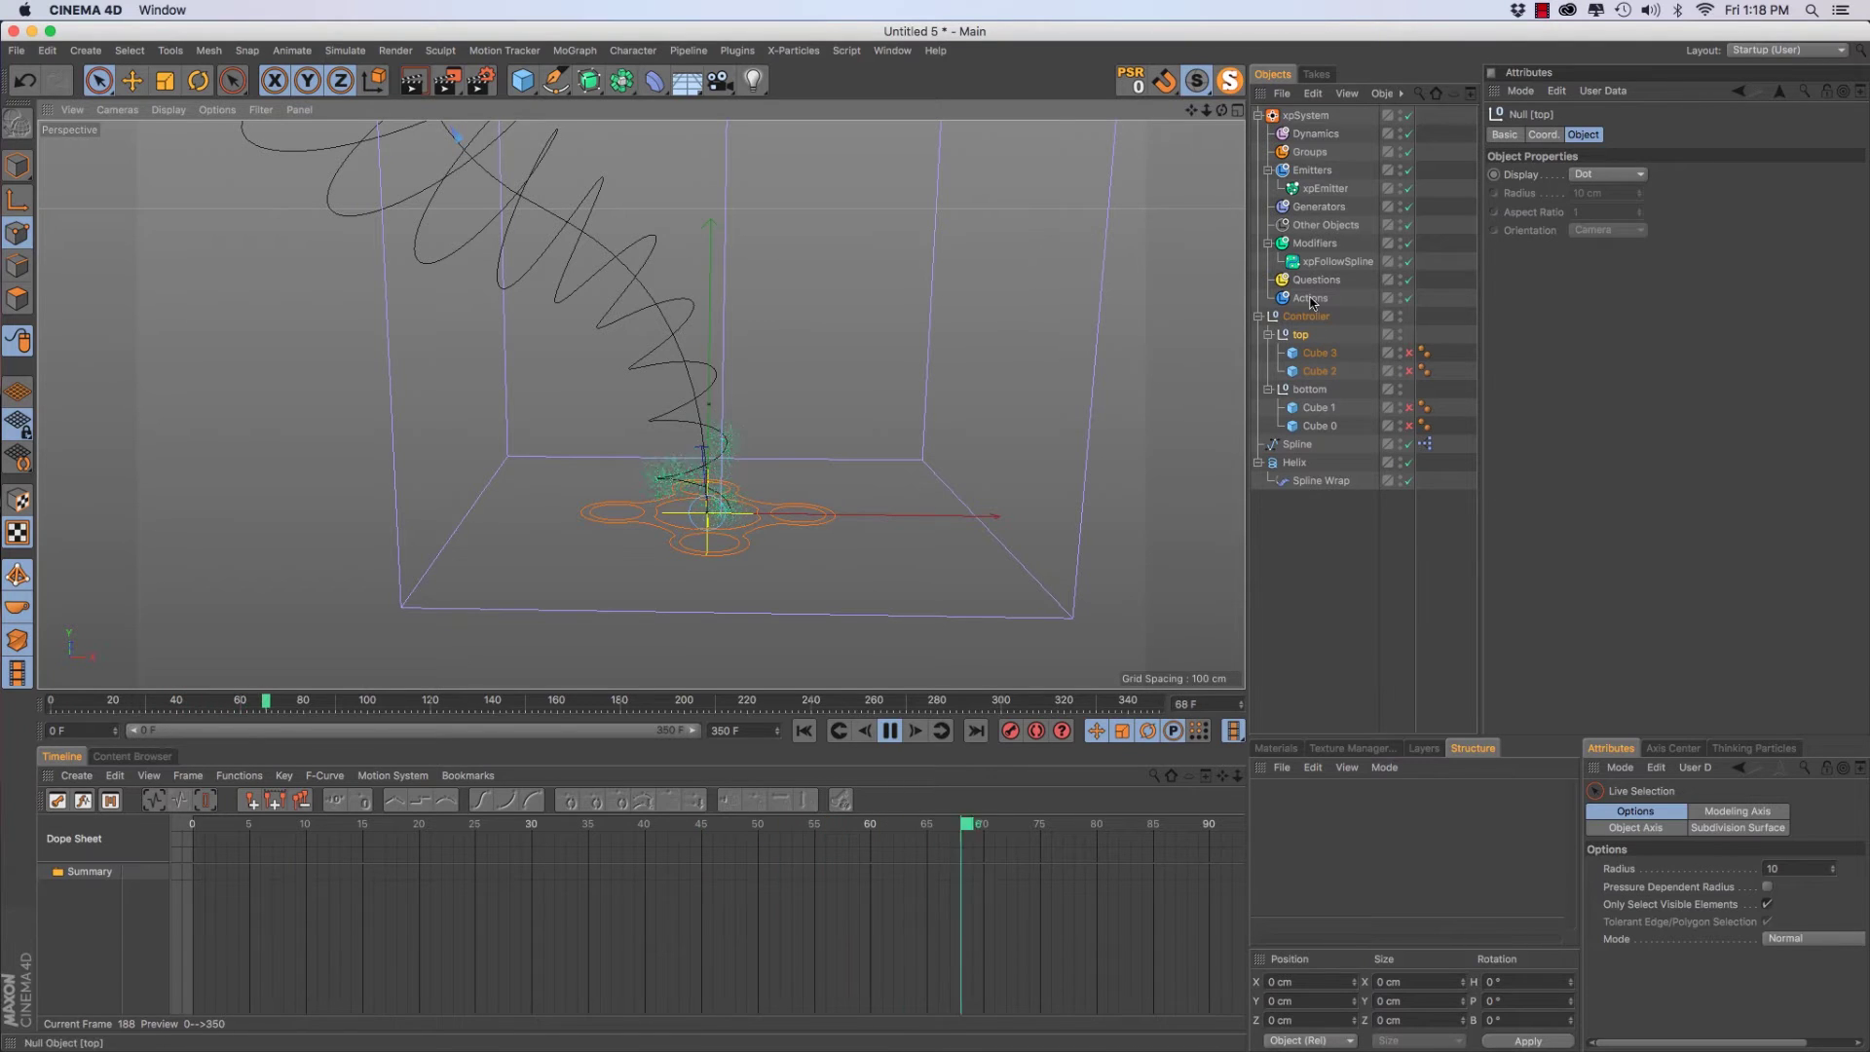
Set the Follow Spline modifier's turbulence mode to Affect Both
left_click(1337, 261)
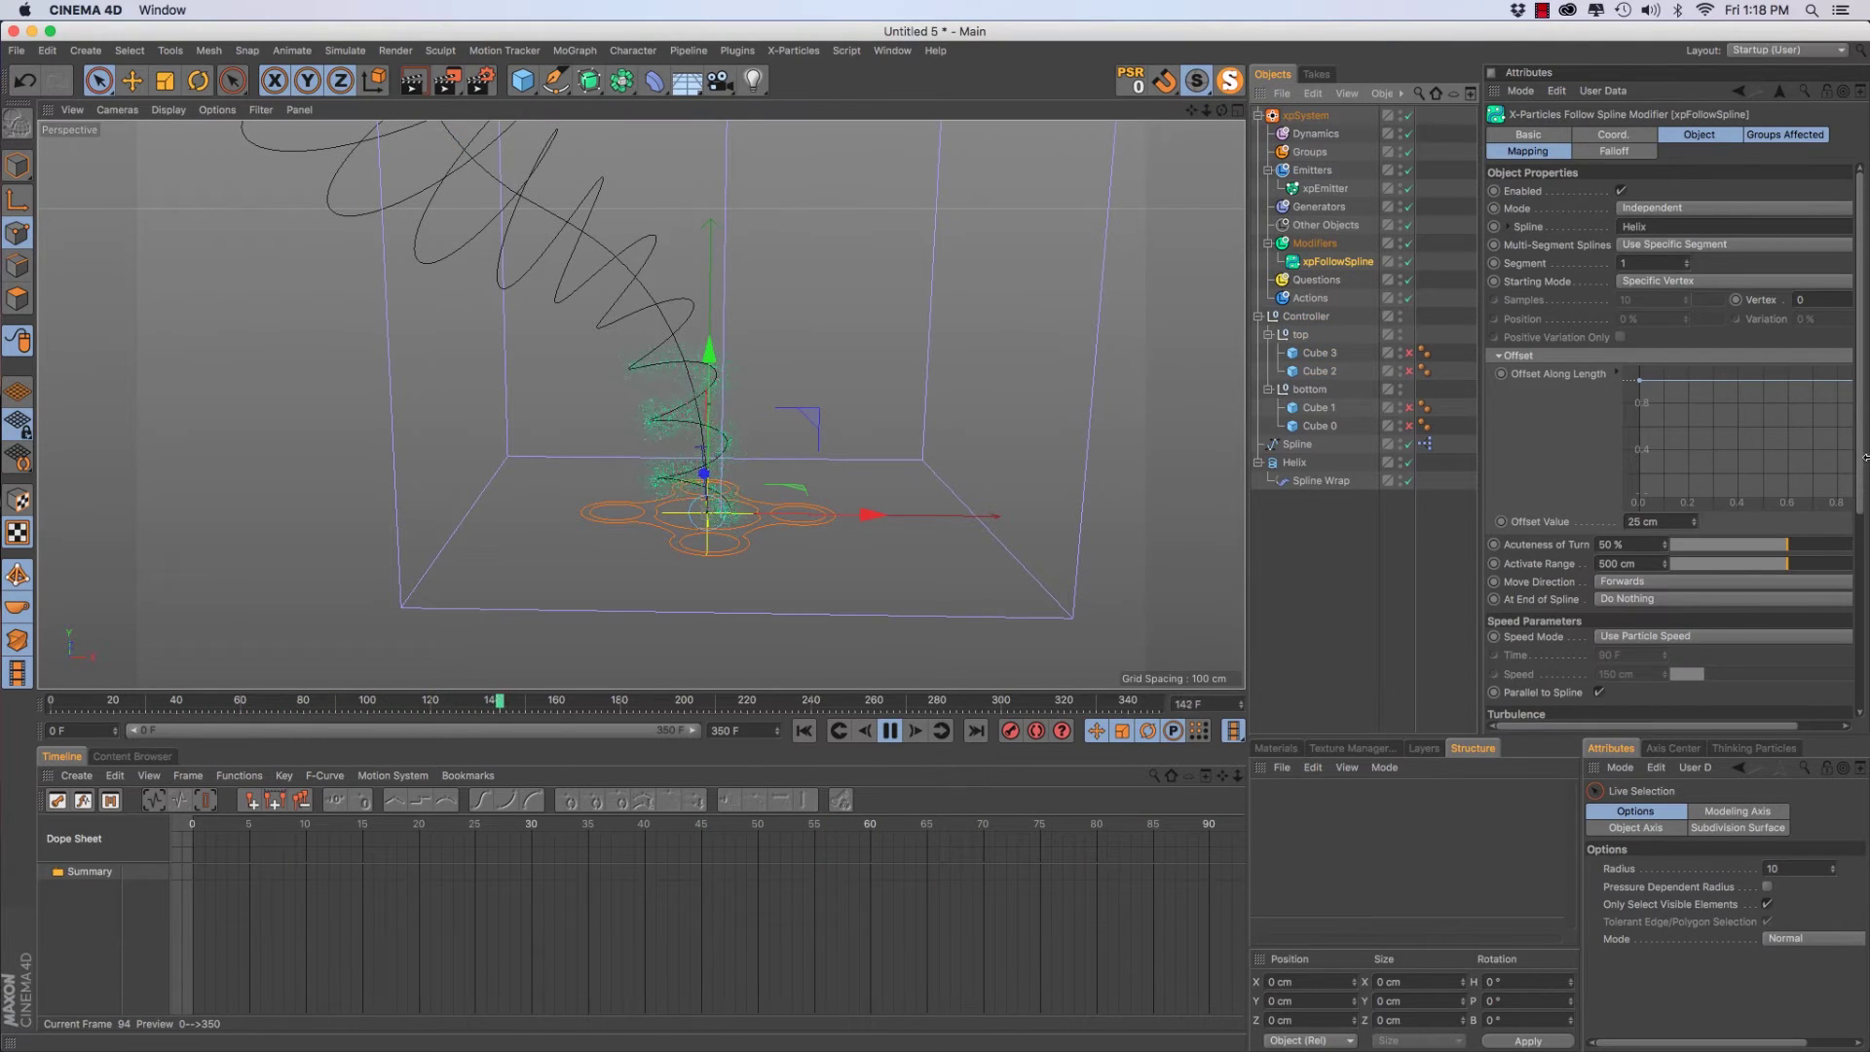
scroll(1755, 492, "down", 5)
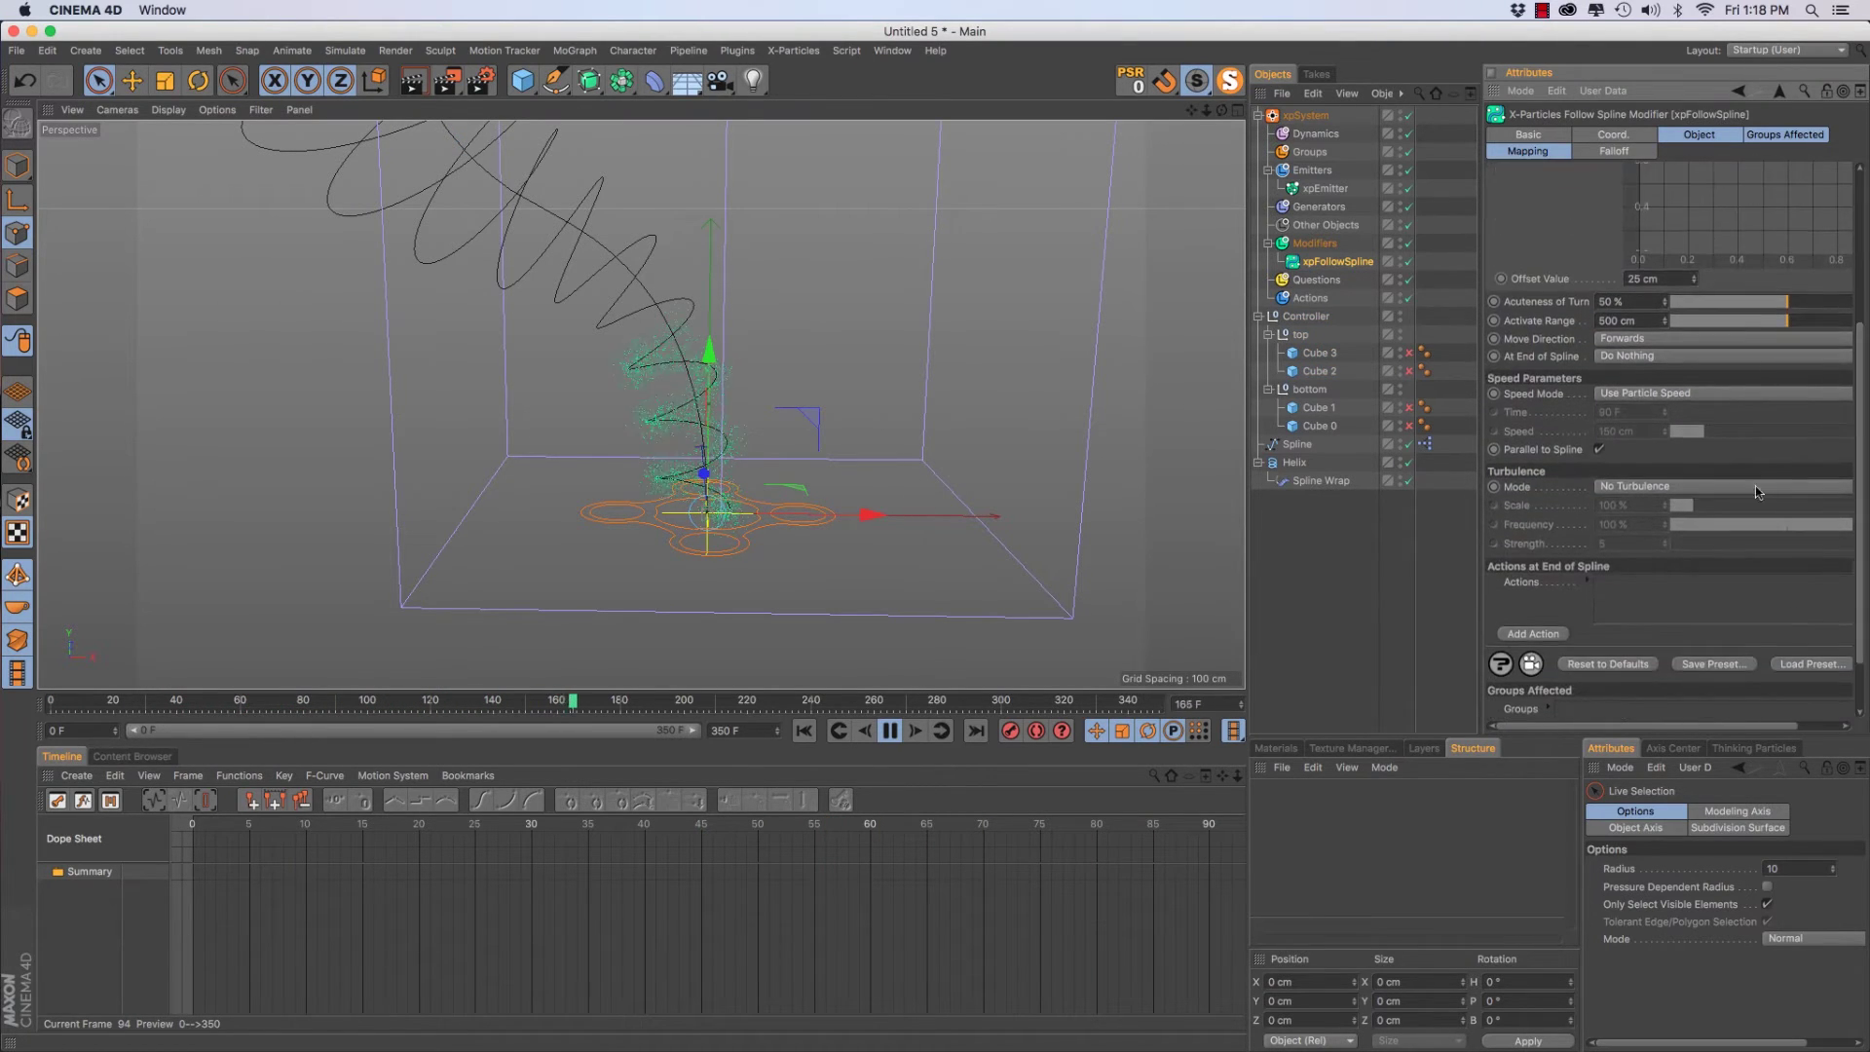
left_click(1667, 485)
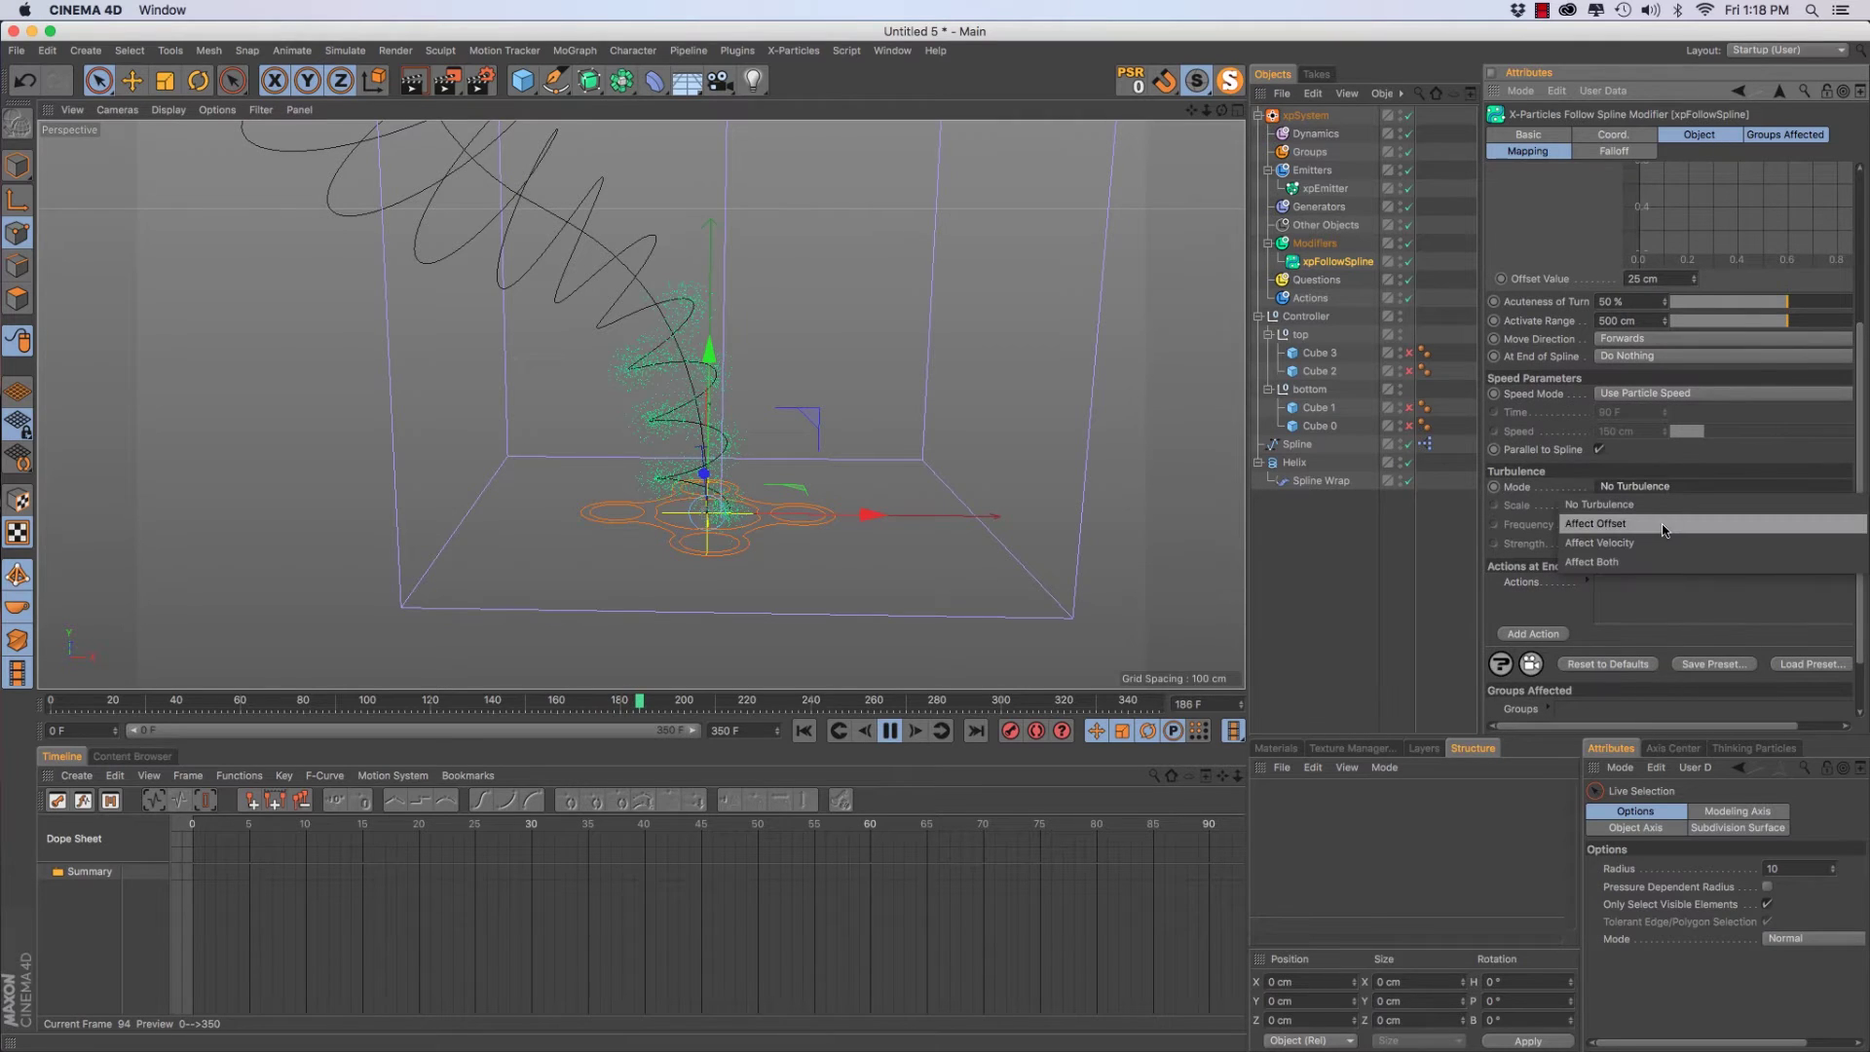
left_click(1610, 563)
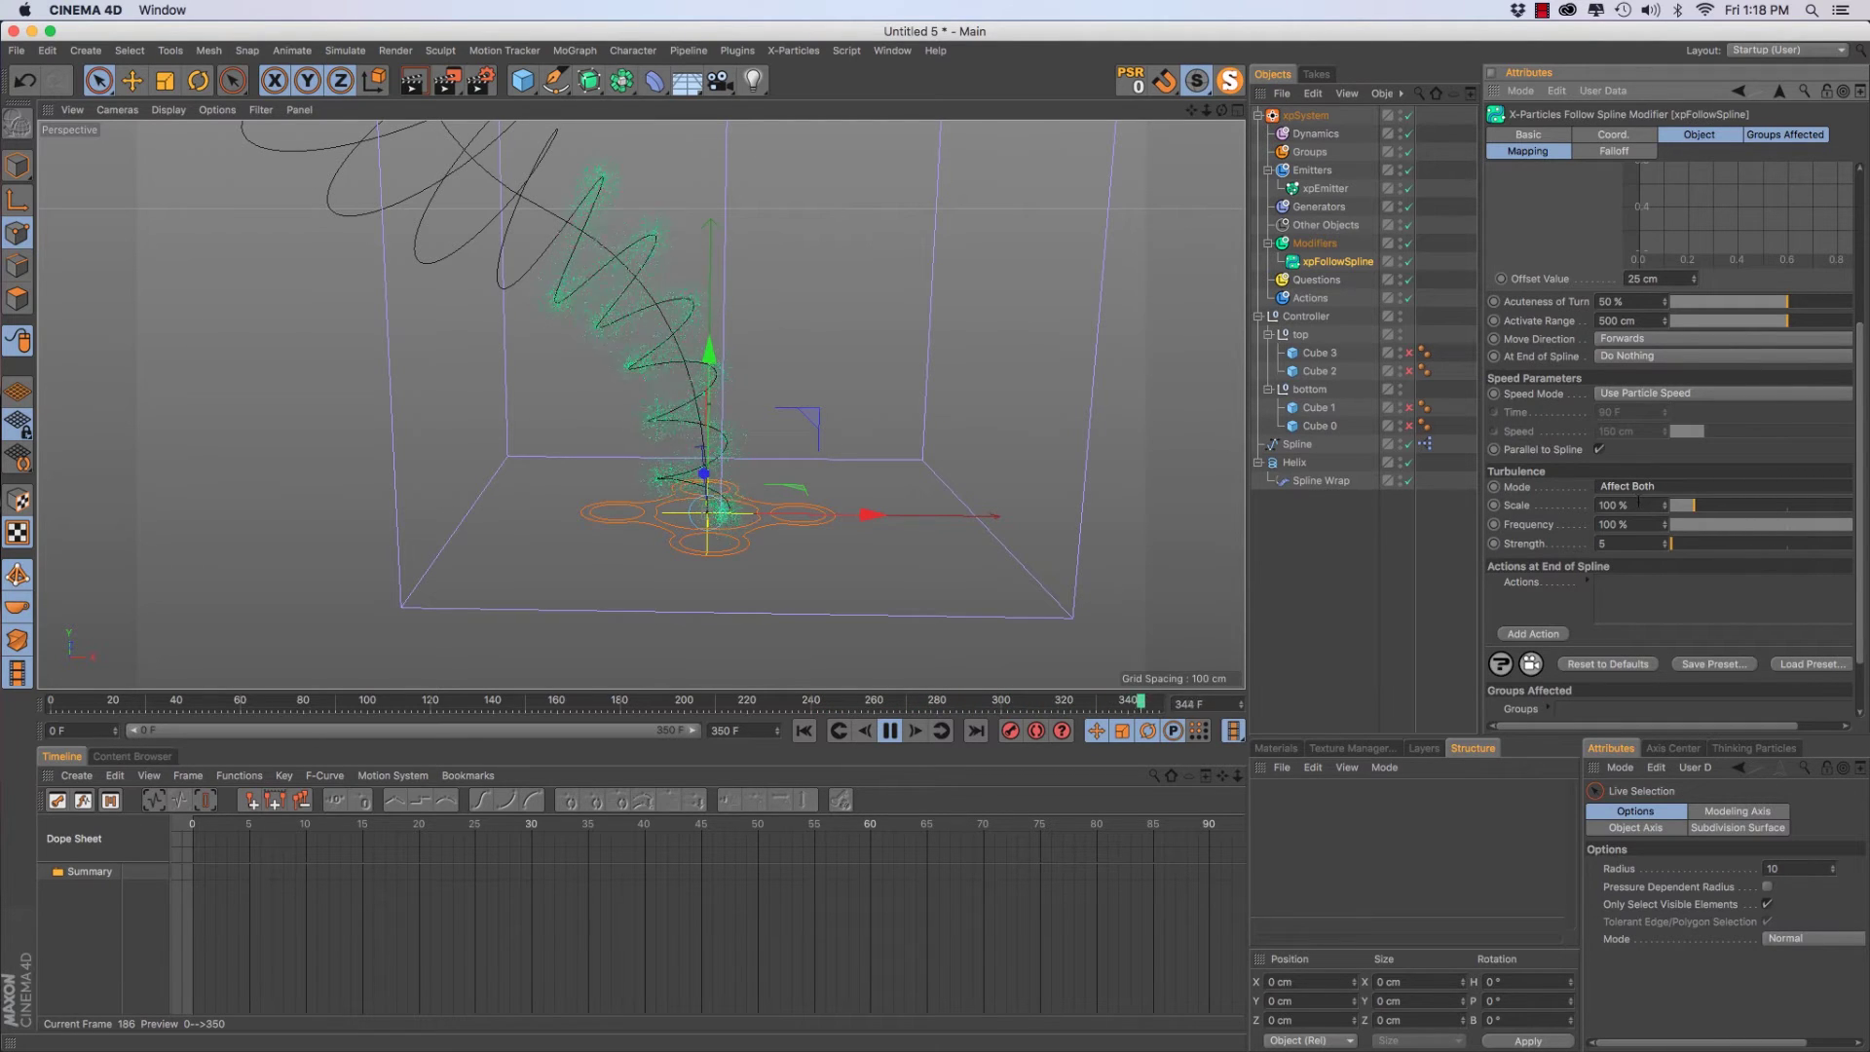
Set the turbulence scale to 150% and strength to 60, and preview the particle flow around the bent helix
left_click_drag(1638, 504, 1562, 504)
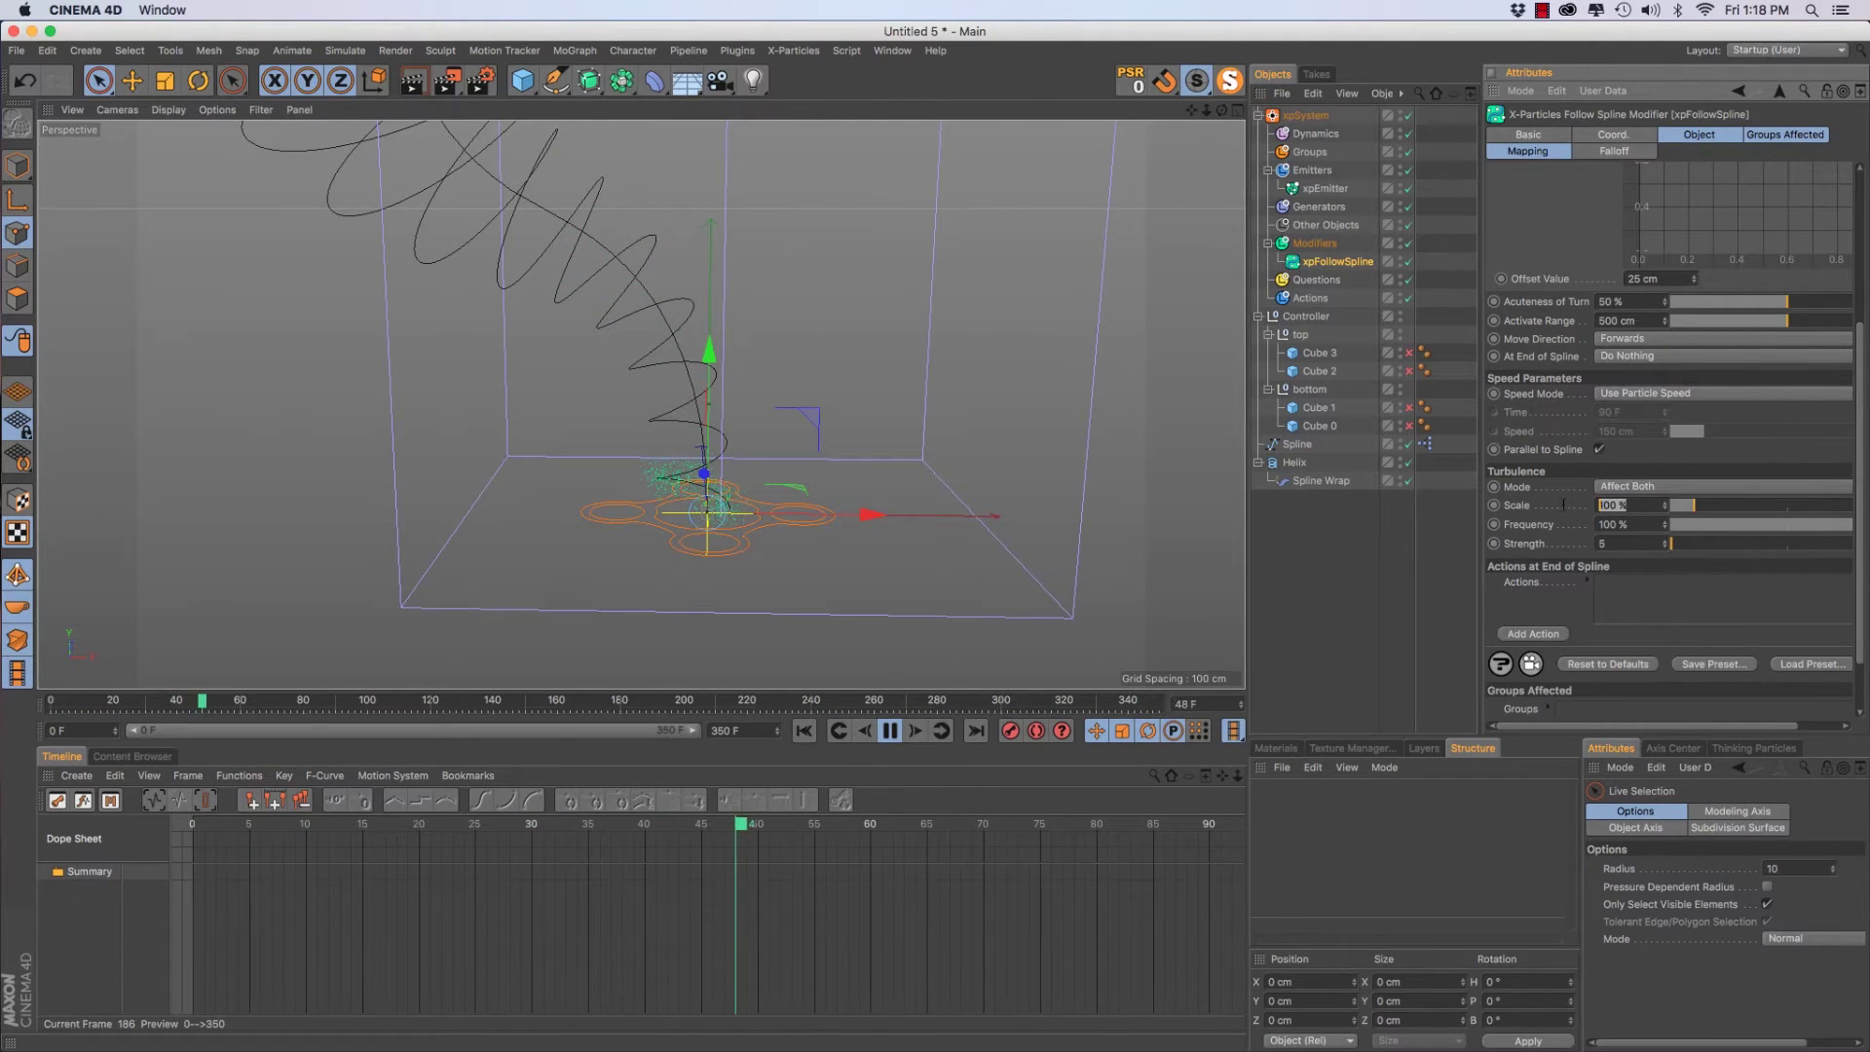
type("150")
key("Return")
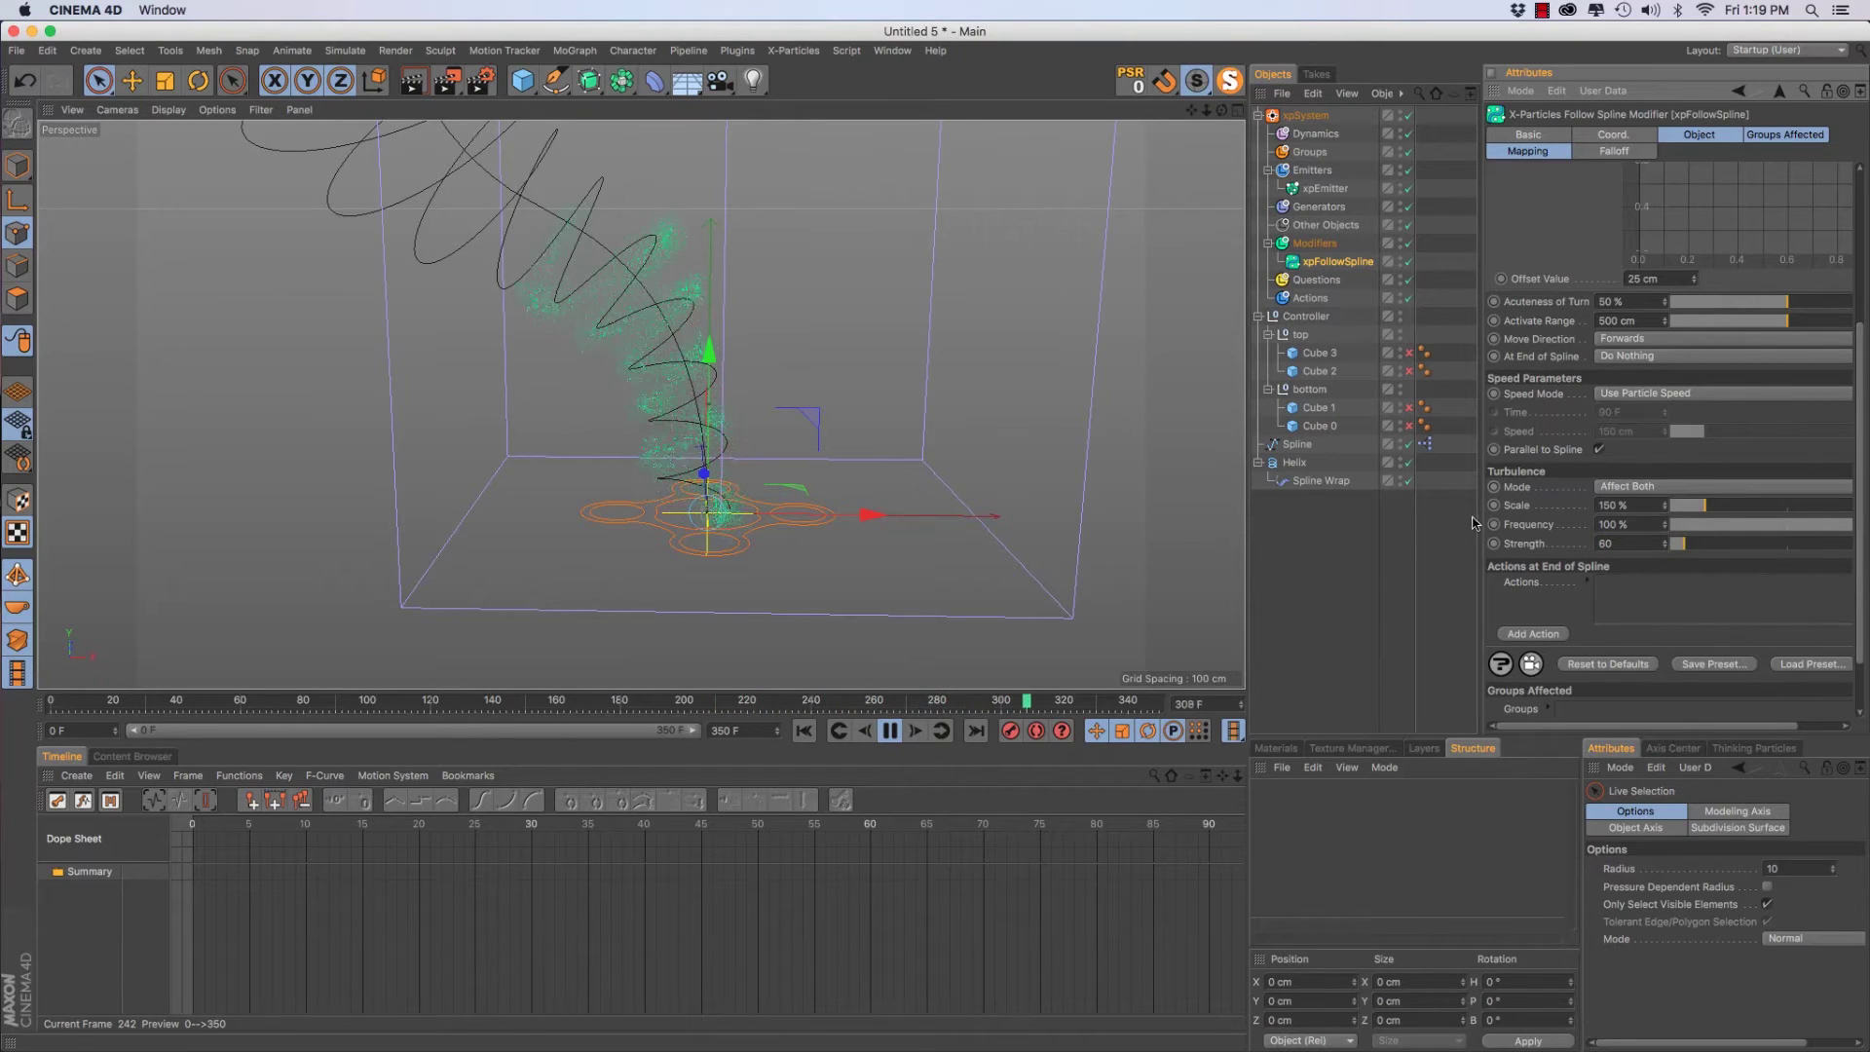
type("150")
key("Return")
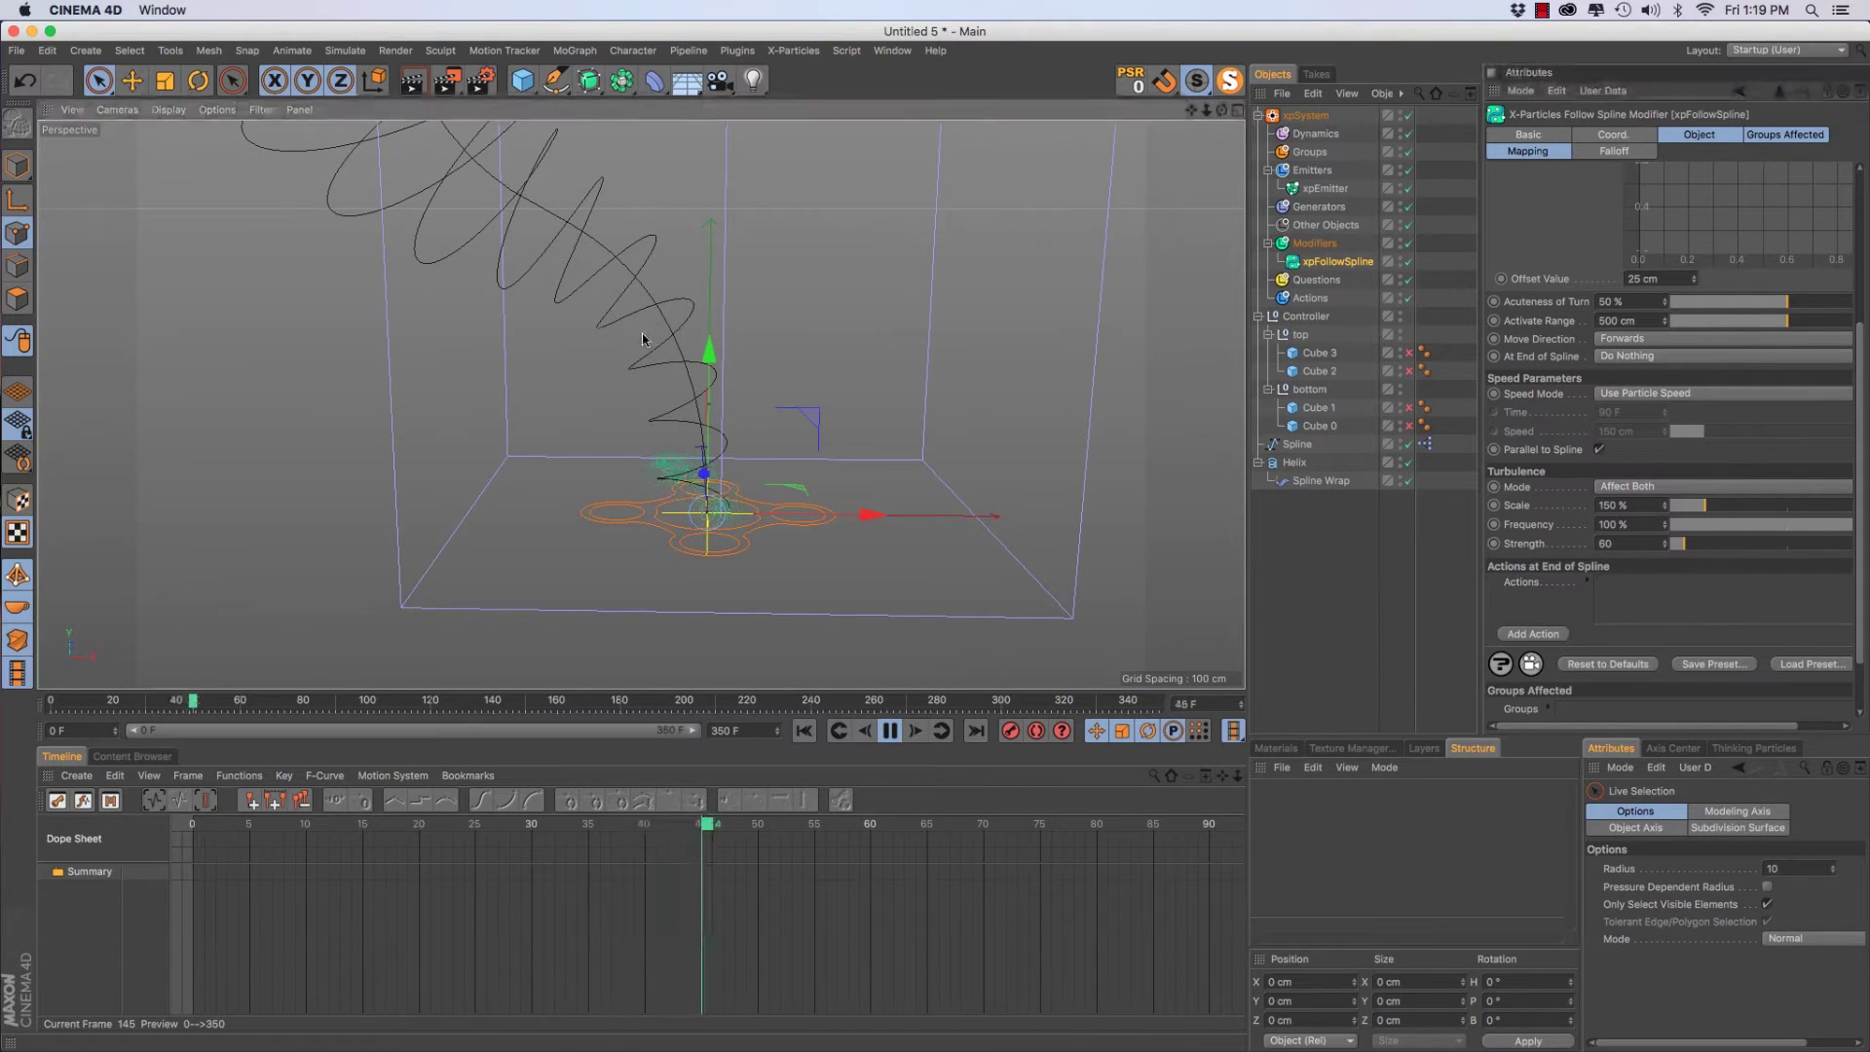
left_click_drag(744, 373, 640, 406, "alt")
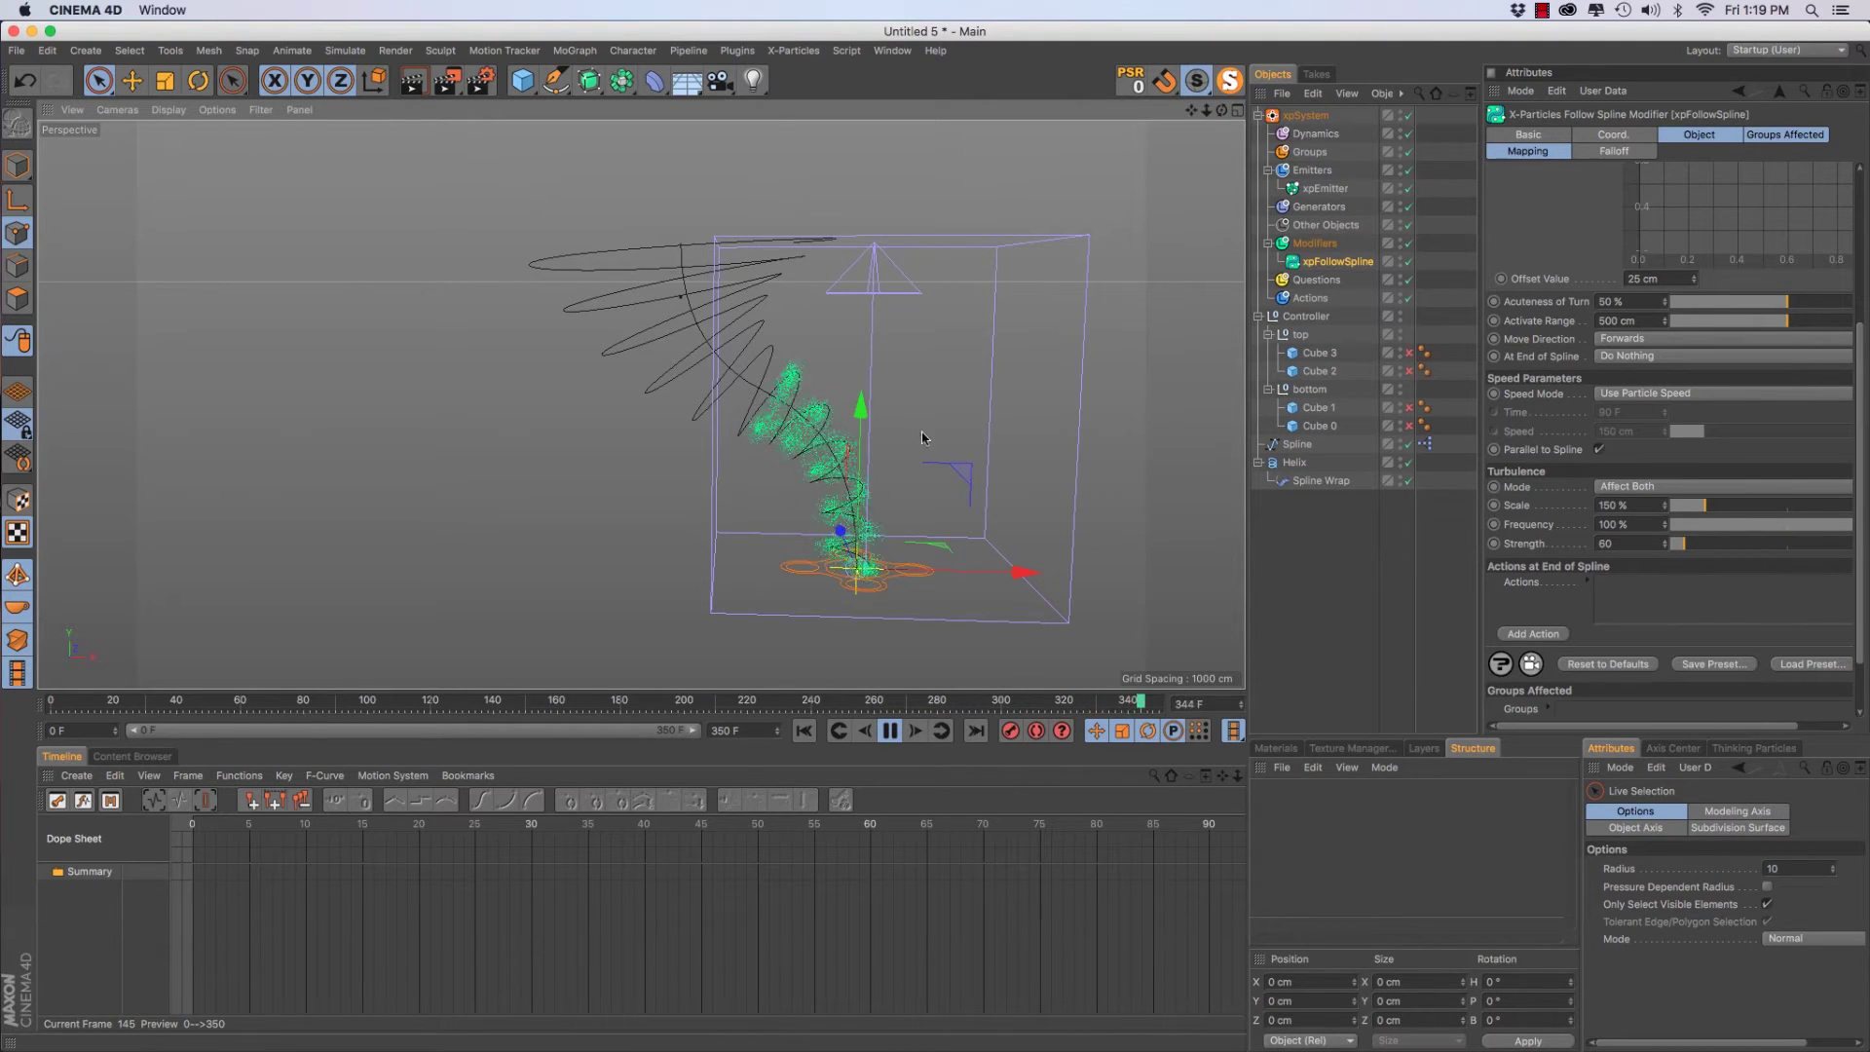
left_click_drag(921, 430, 784, 378, "alt")
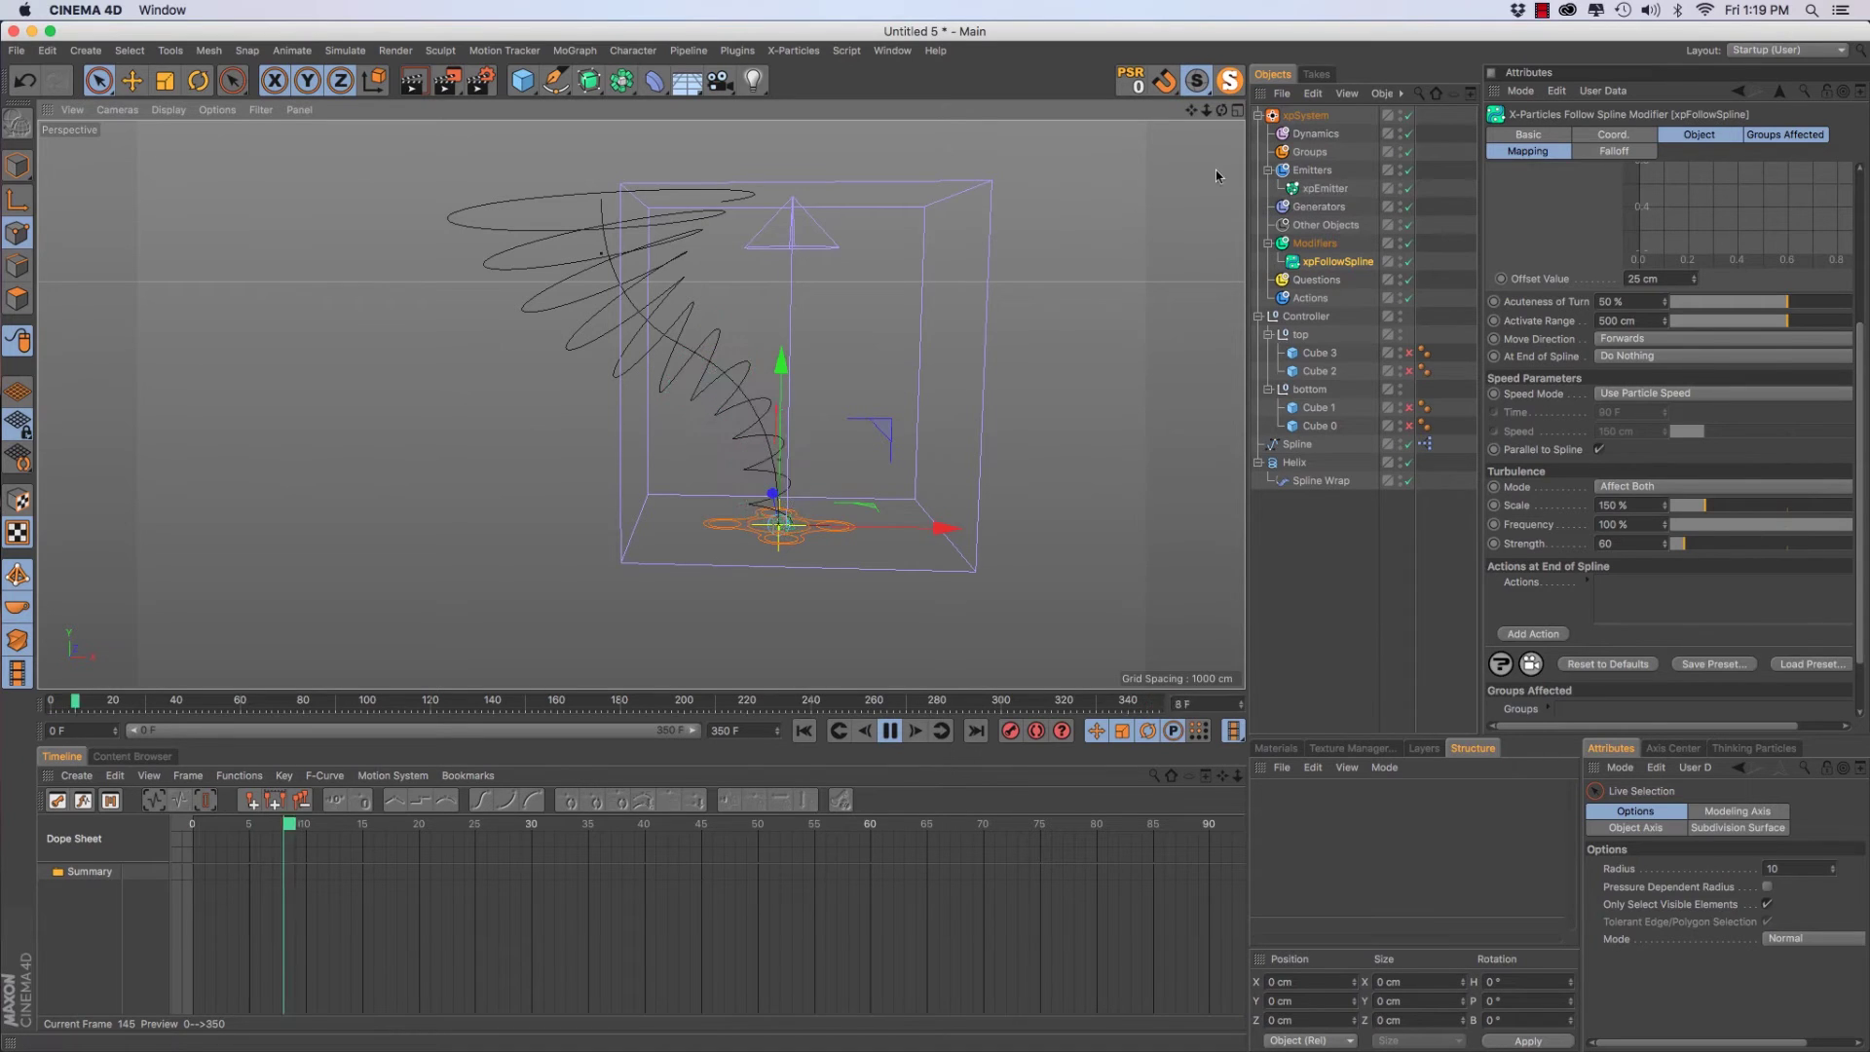
Stop playback and set the emitter's particle speed to 350 cm
key("F8")
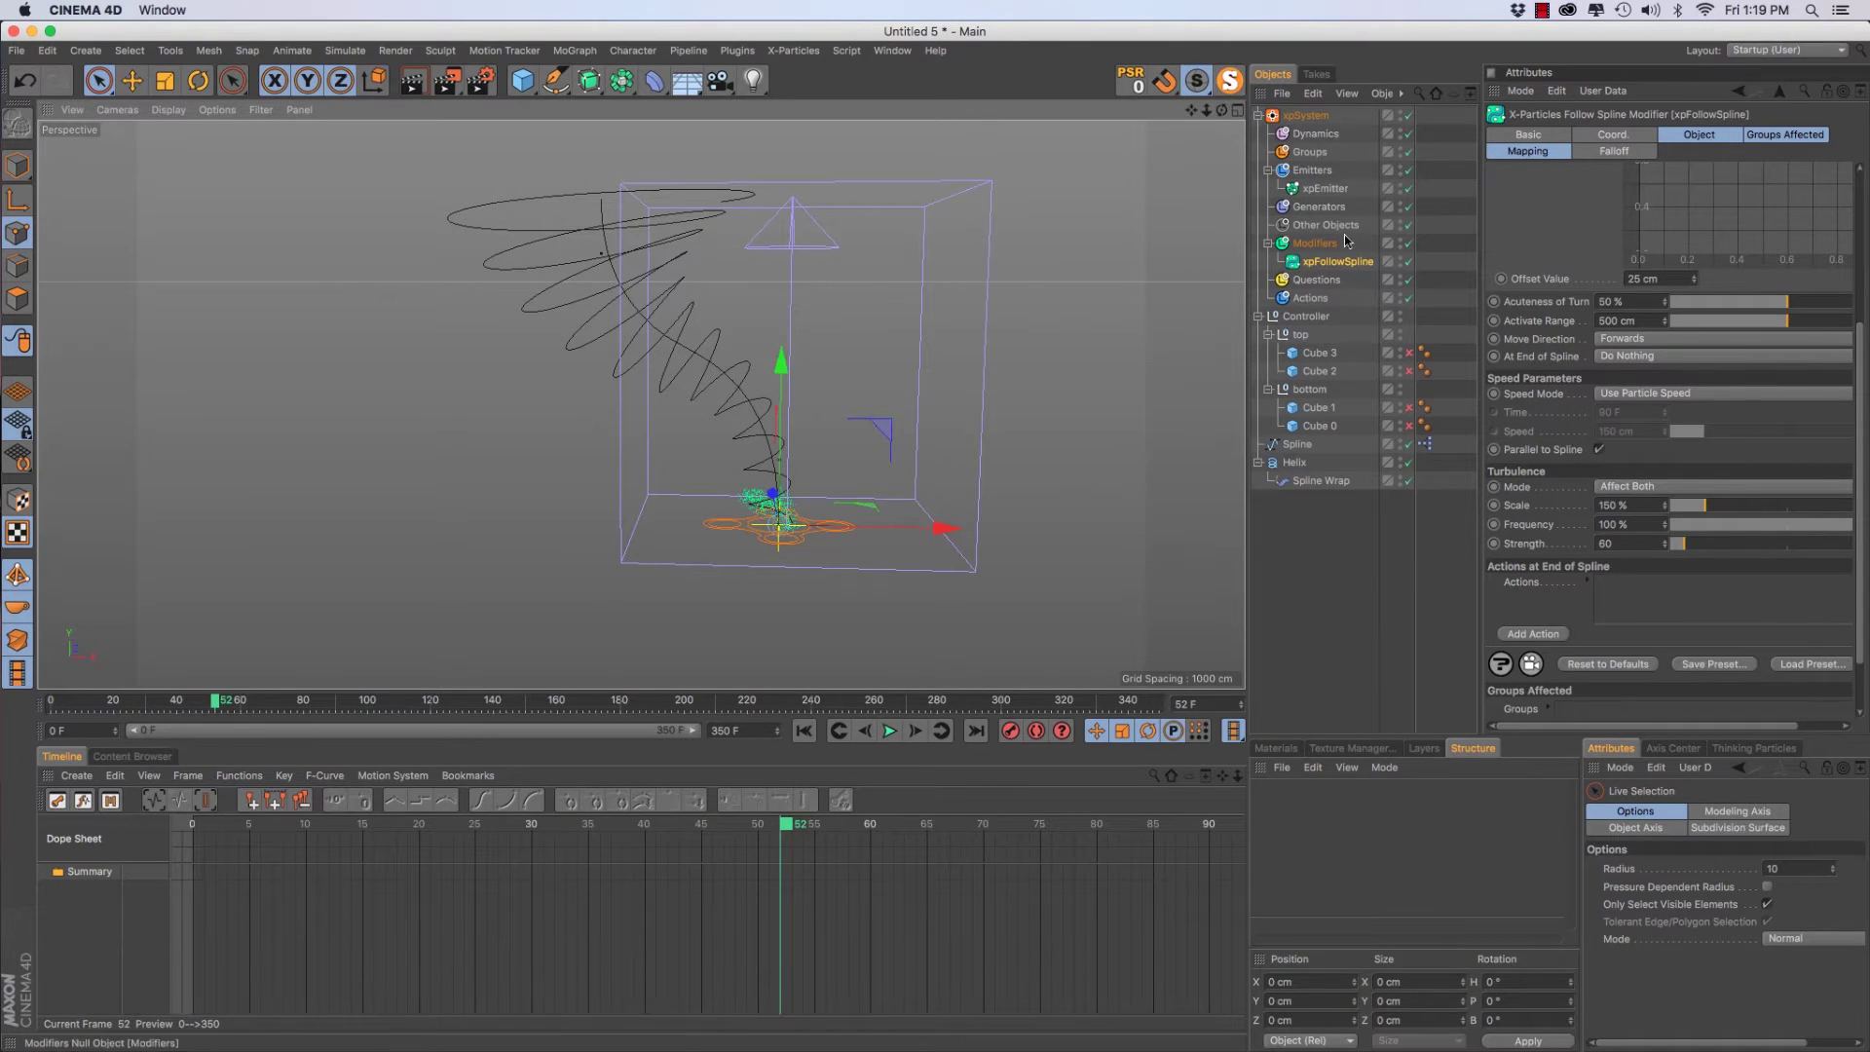
left_click(1324, 188)
left_click(1615, 459)
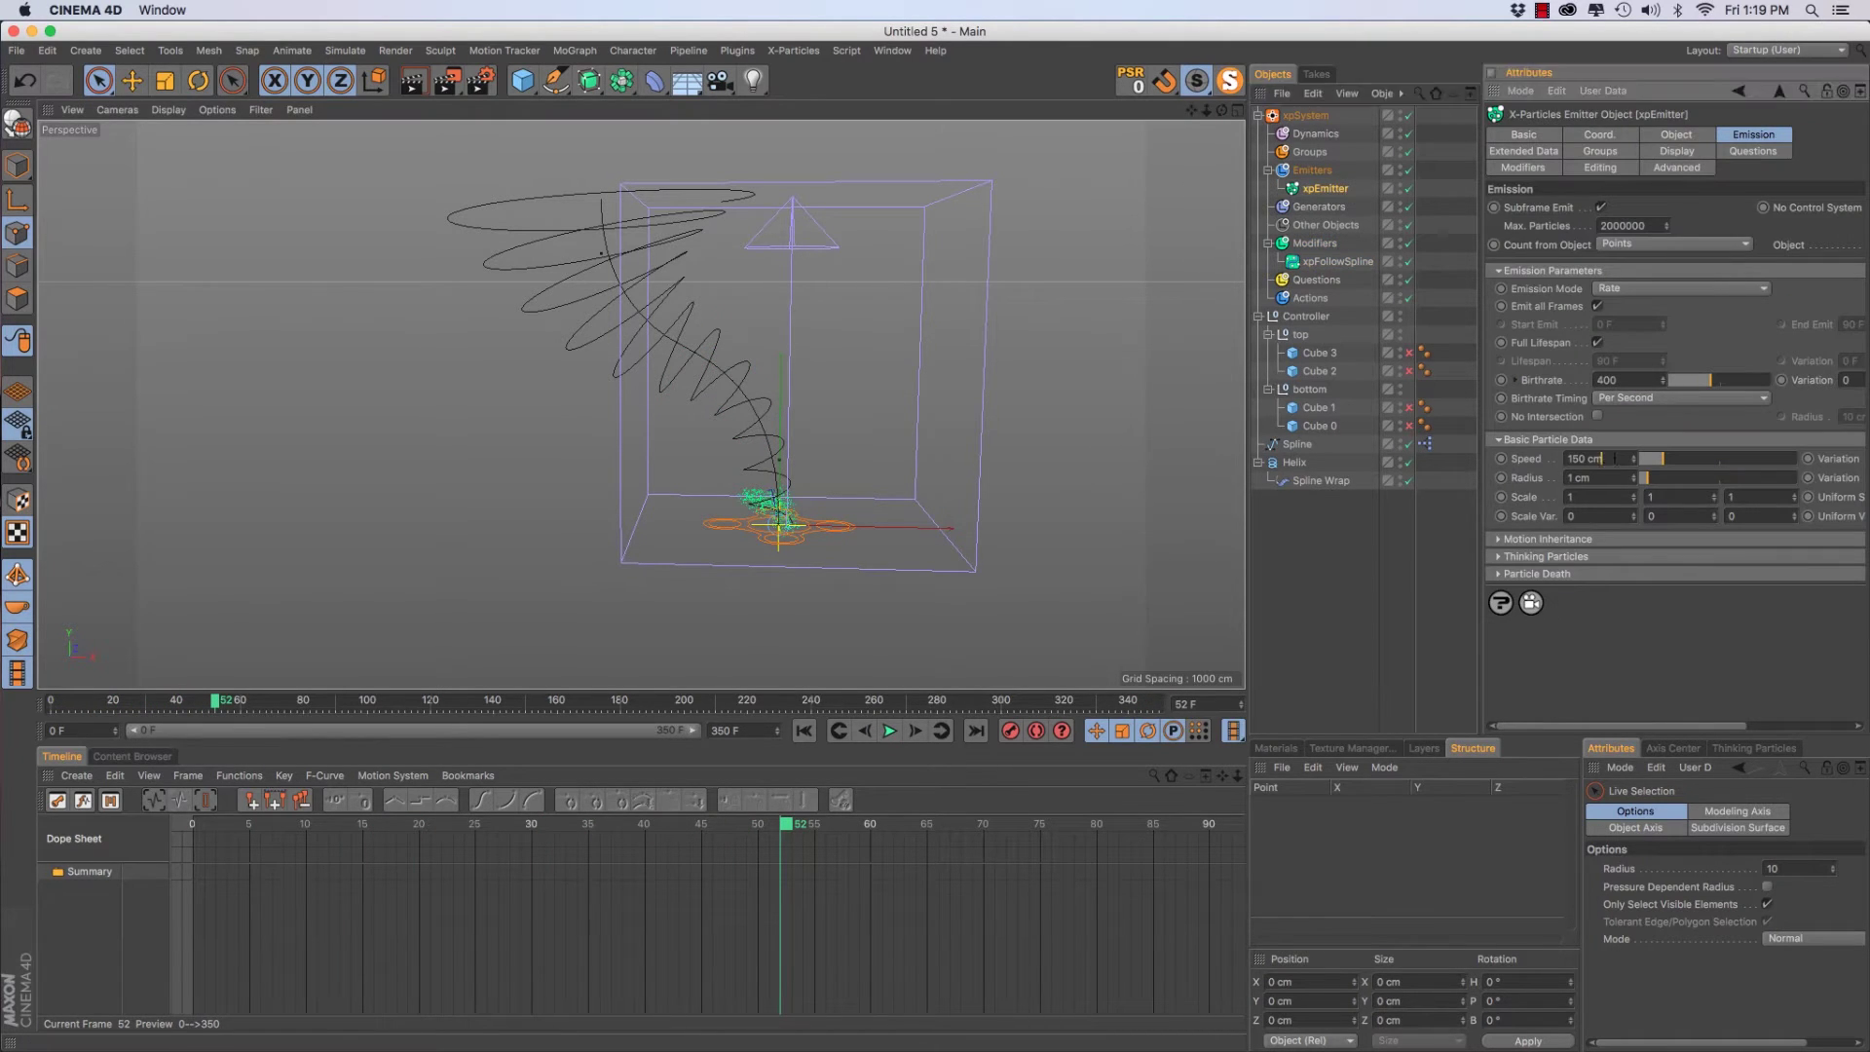
type("350")
key("Return")
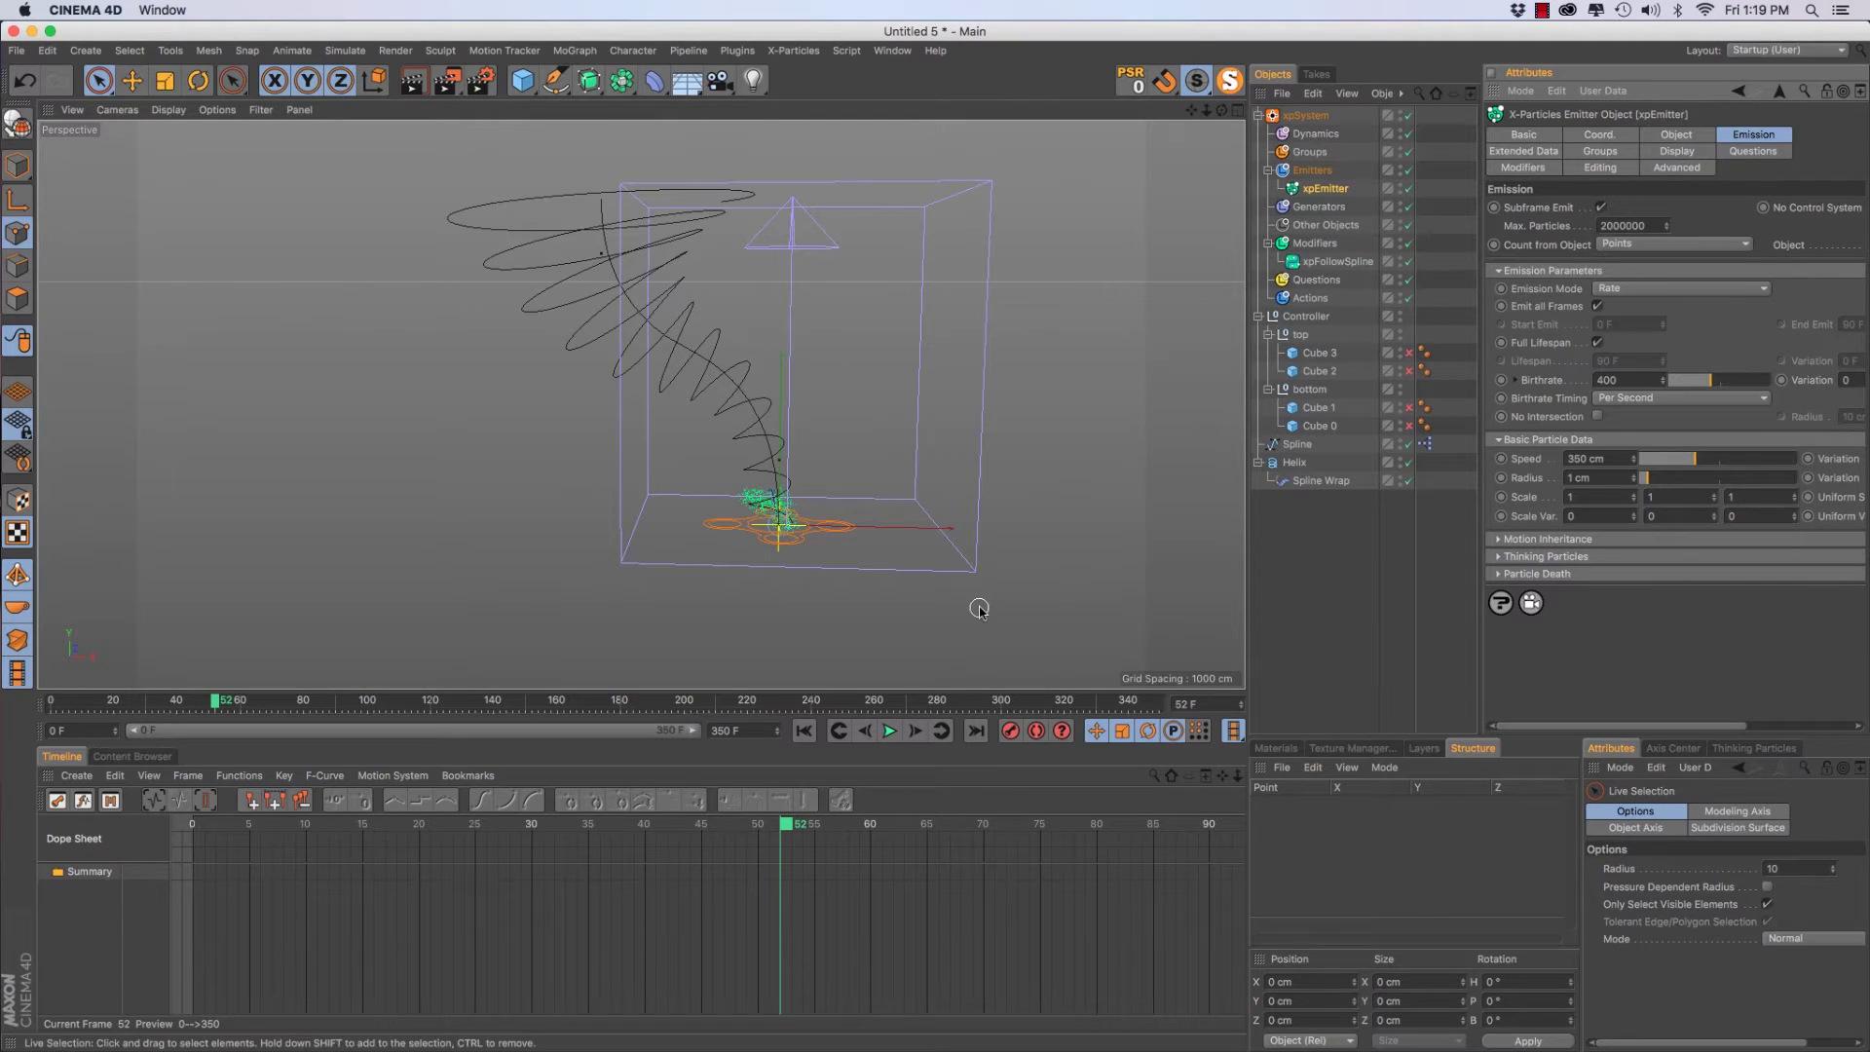
Extend the project's end frame to 600 and play the particle animation along the bent helix
left_click(725, 730)
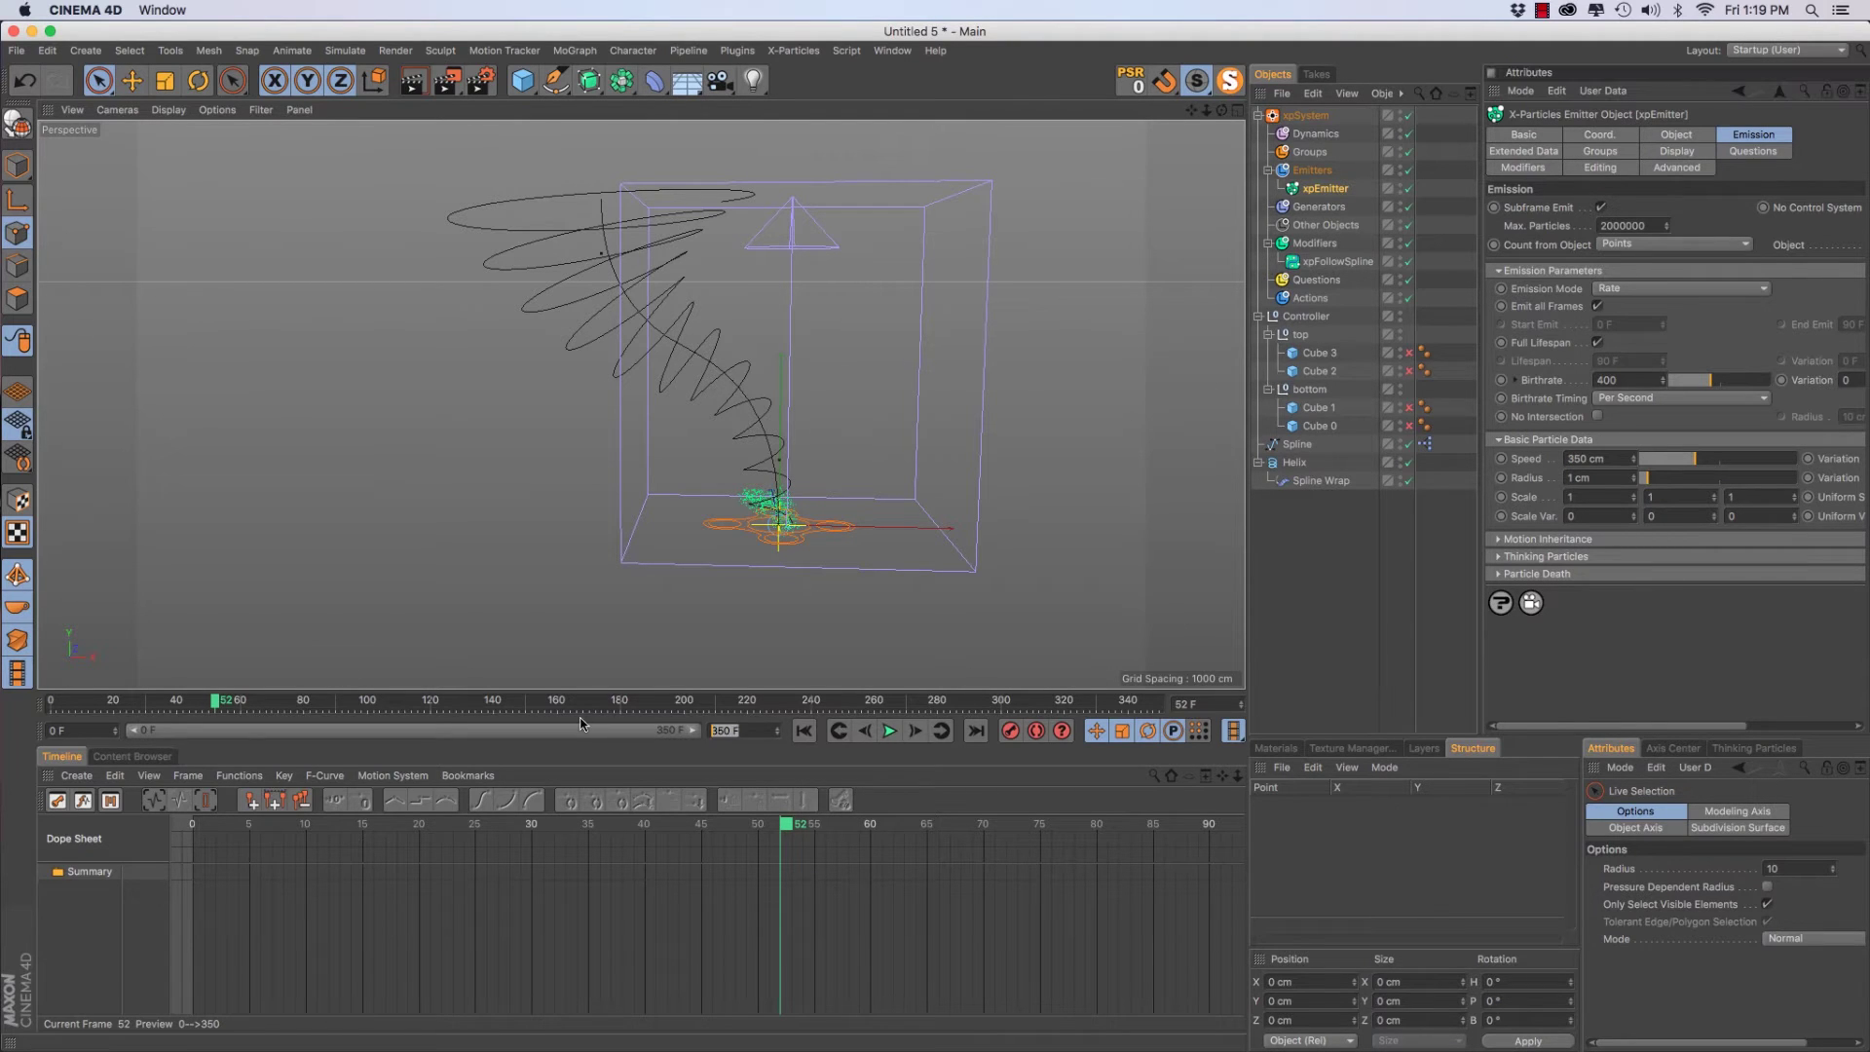
type("60")
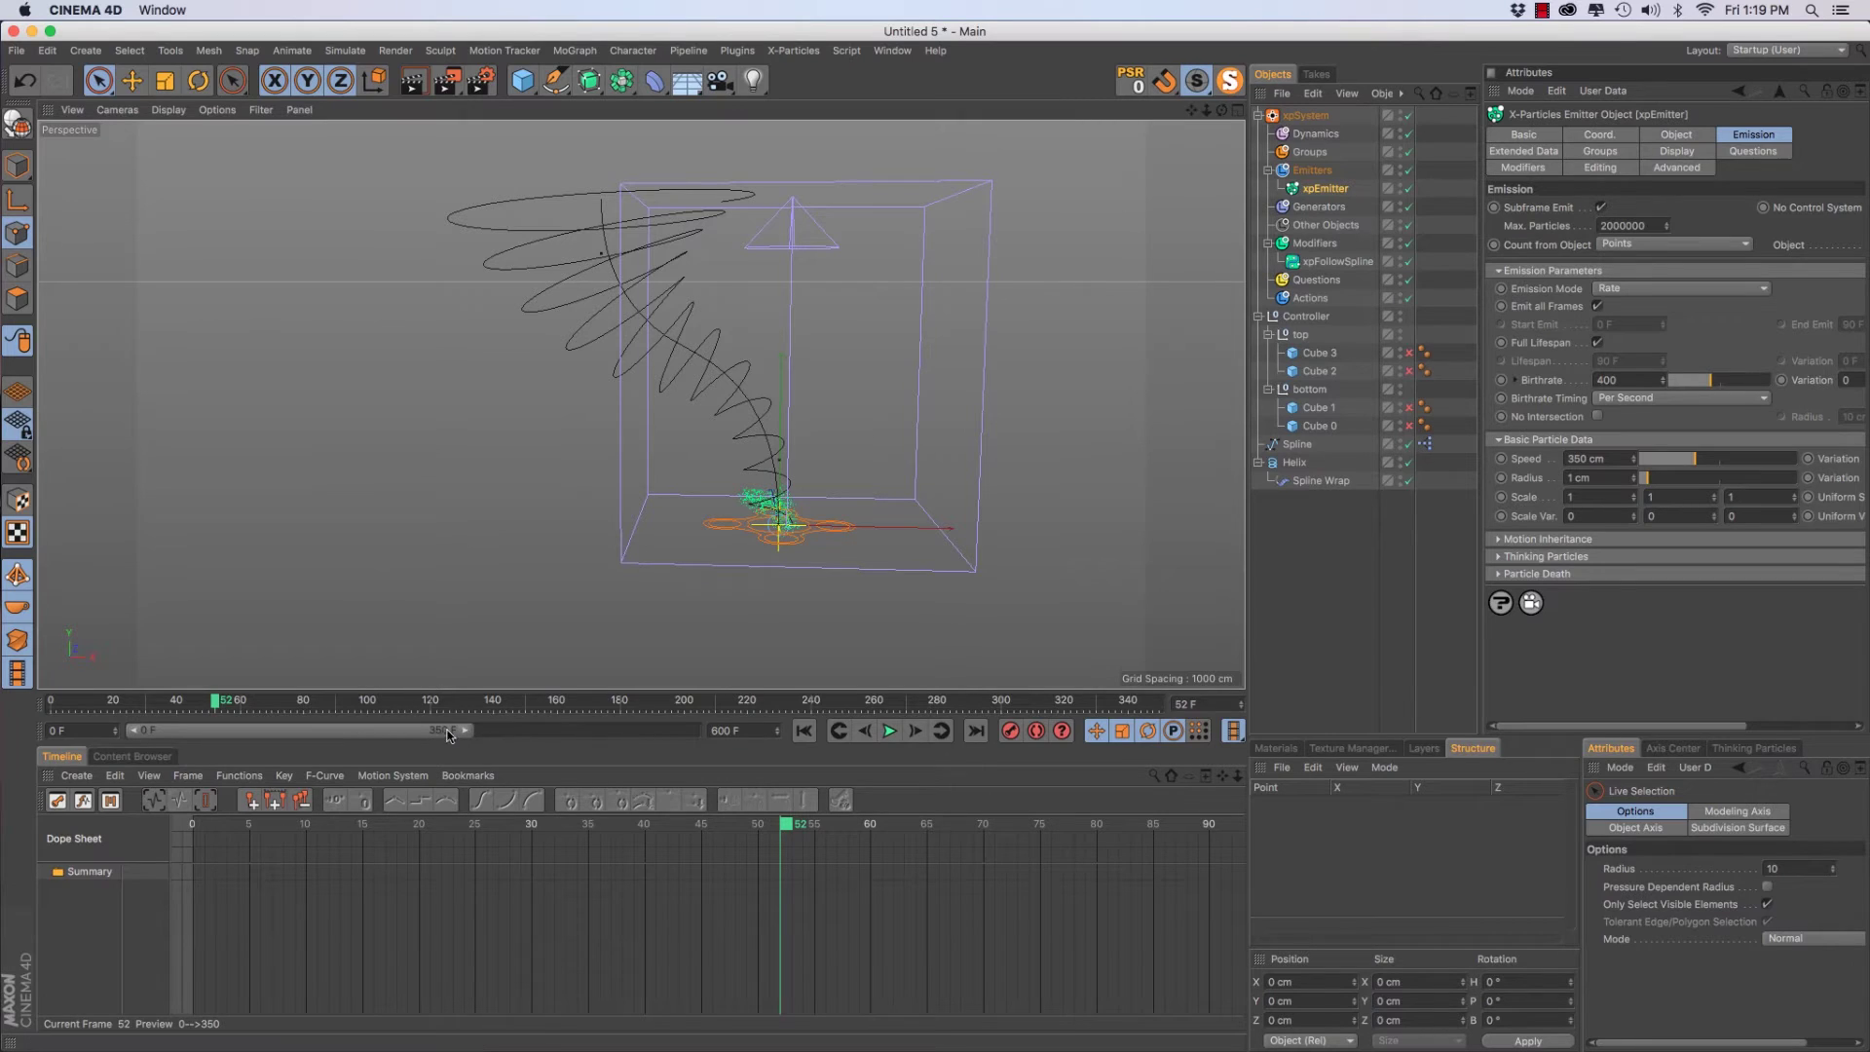
type("0")
key("Return")
left_click(889, 731)
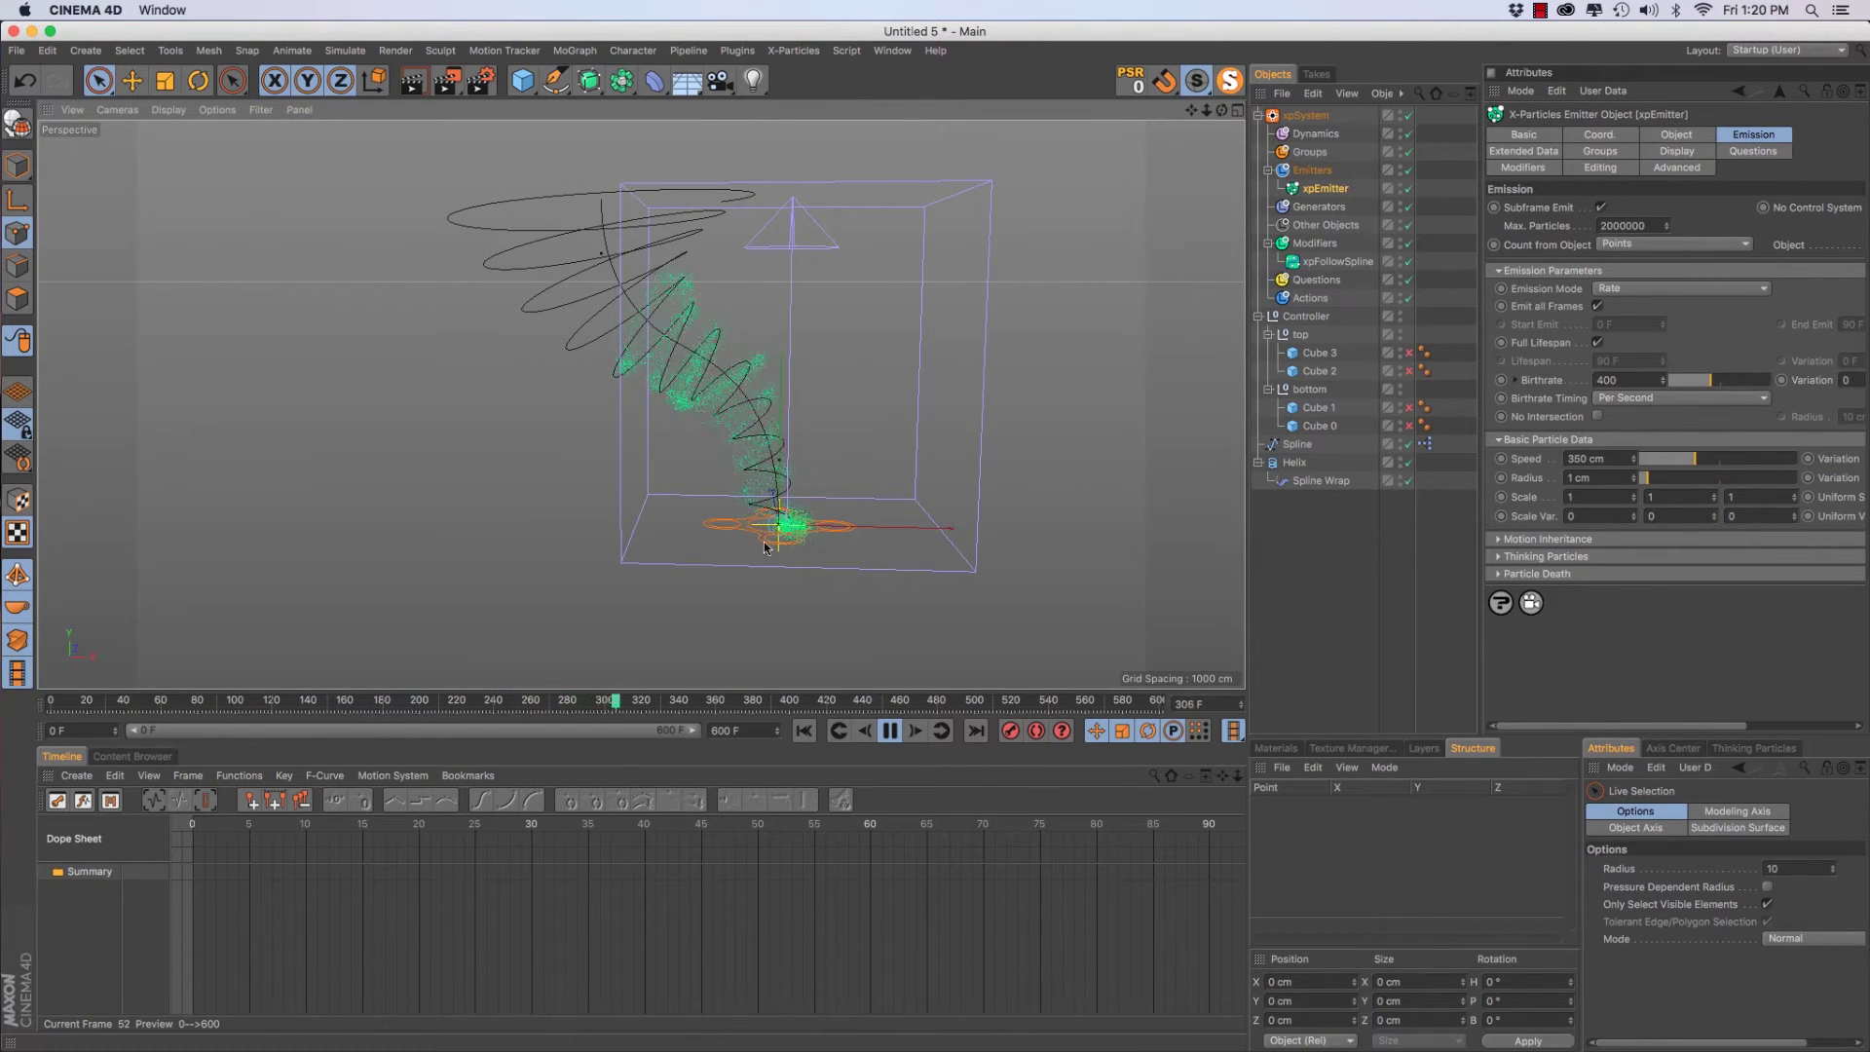
key("F8")
Set the helix's start radius to 200 cm and replay the particles from the beginning to check its widened base
right_click_drag(776, 523, 1001, 329, "alt")
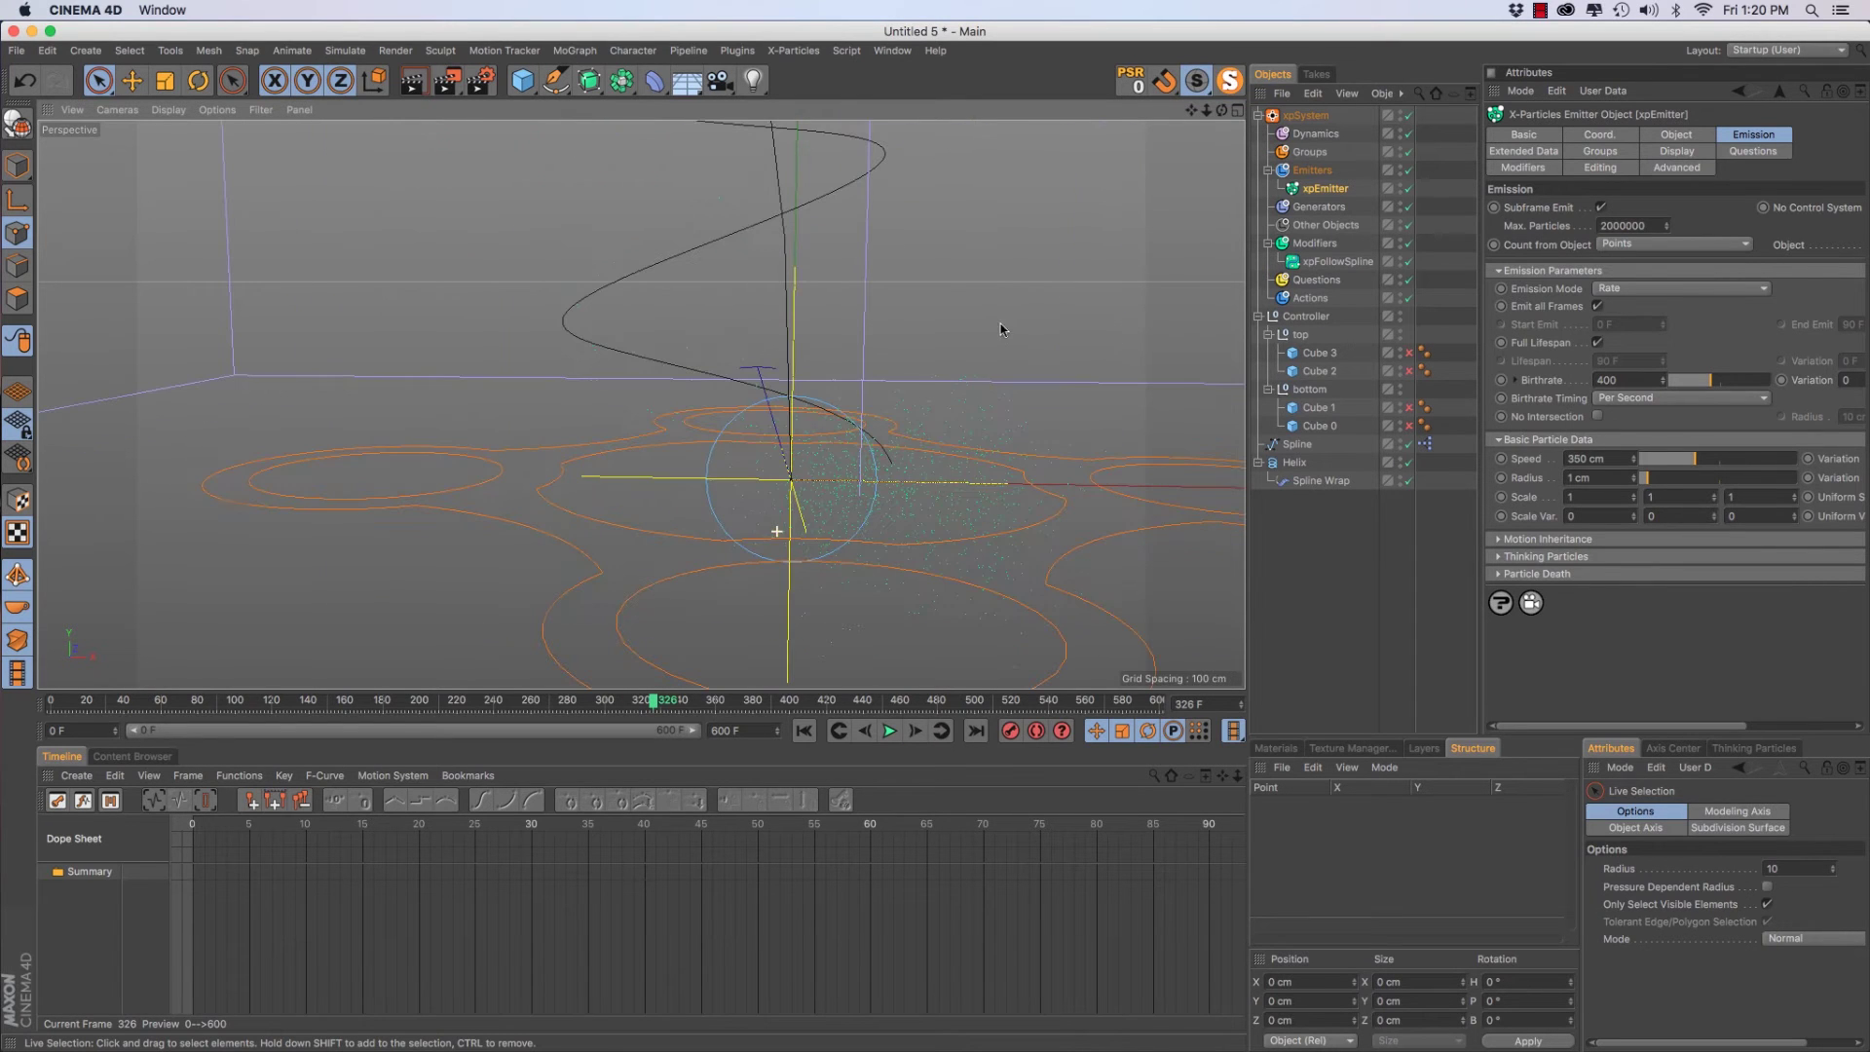
left_click_drag(901, 513, 779, 504, "alt")
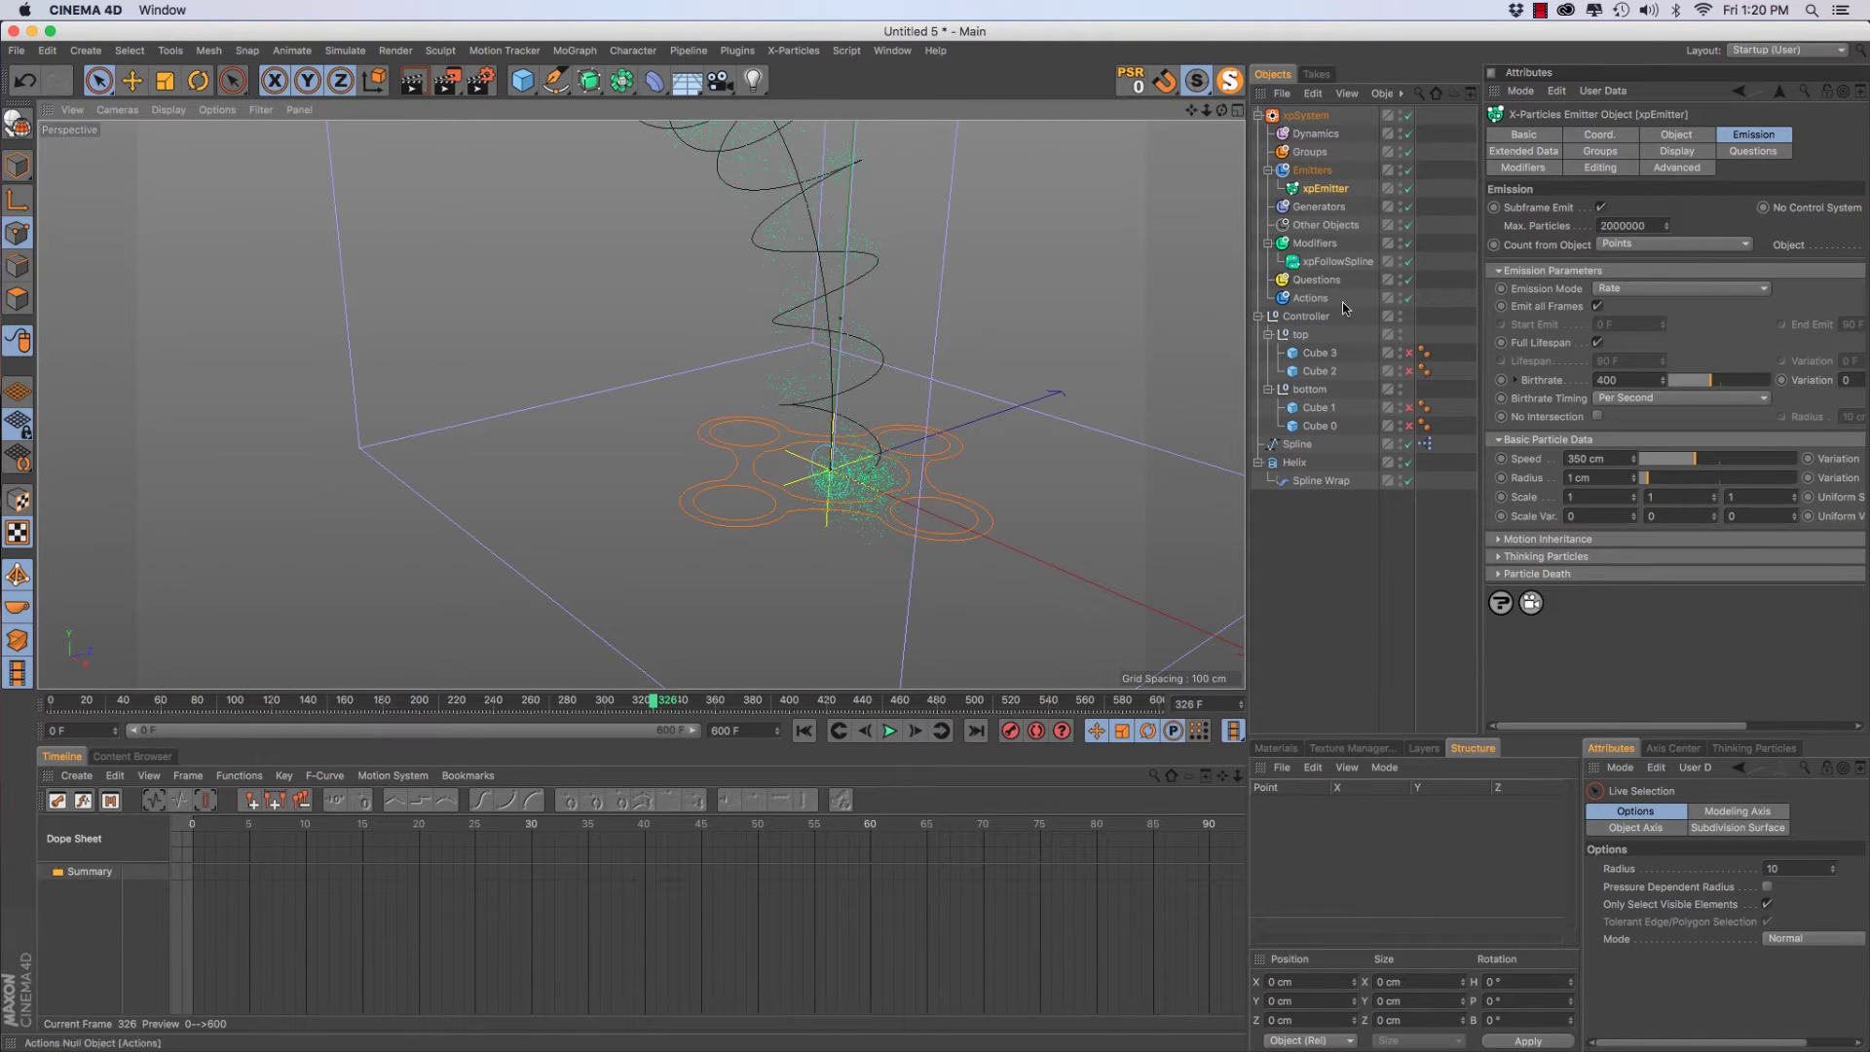
left_click(1305, 463)
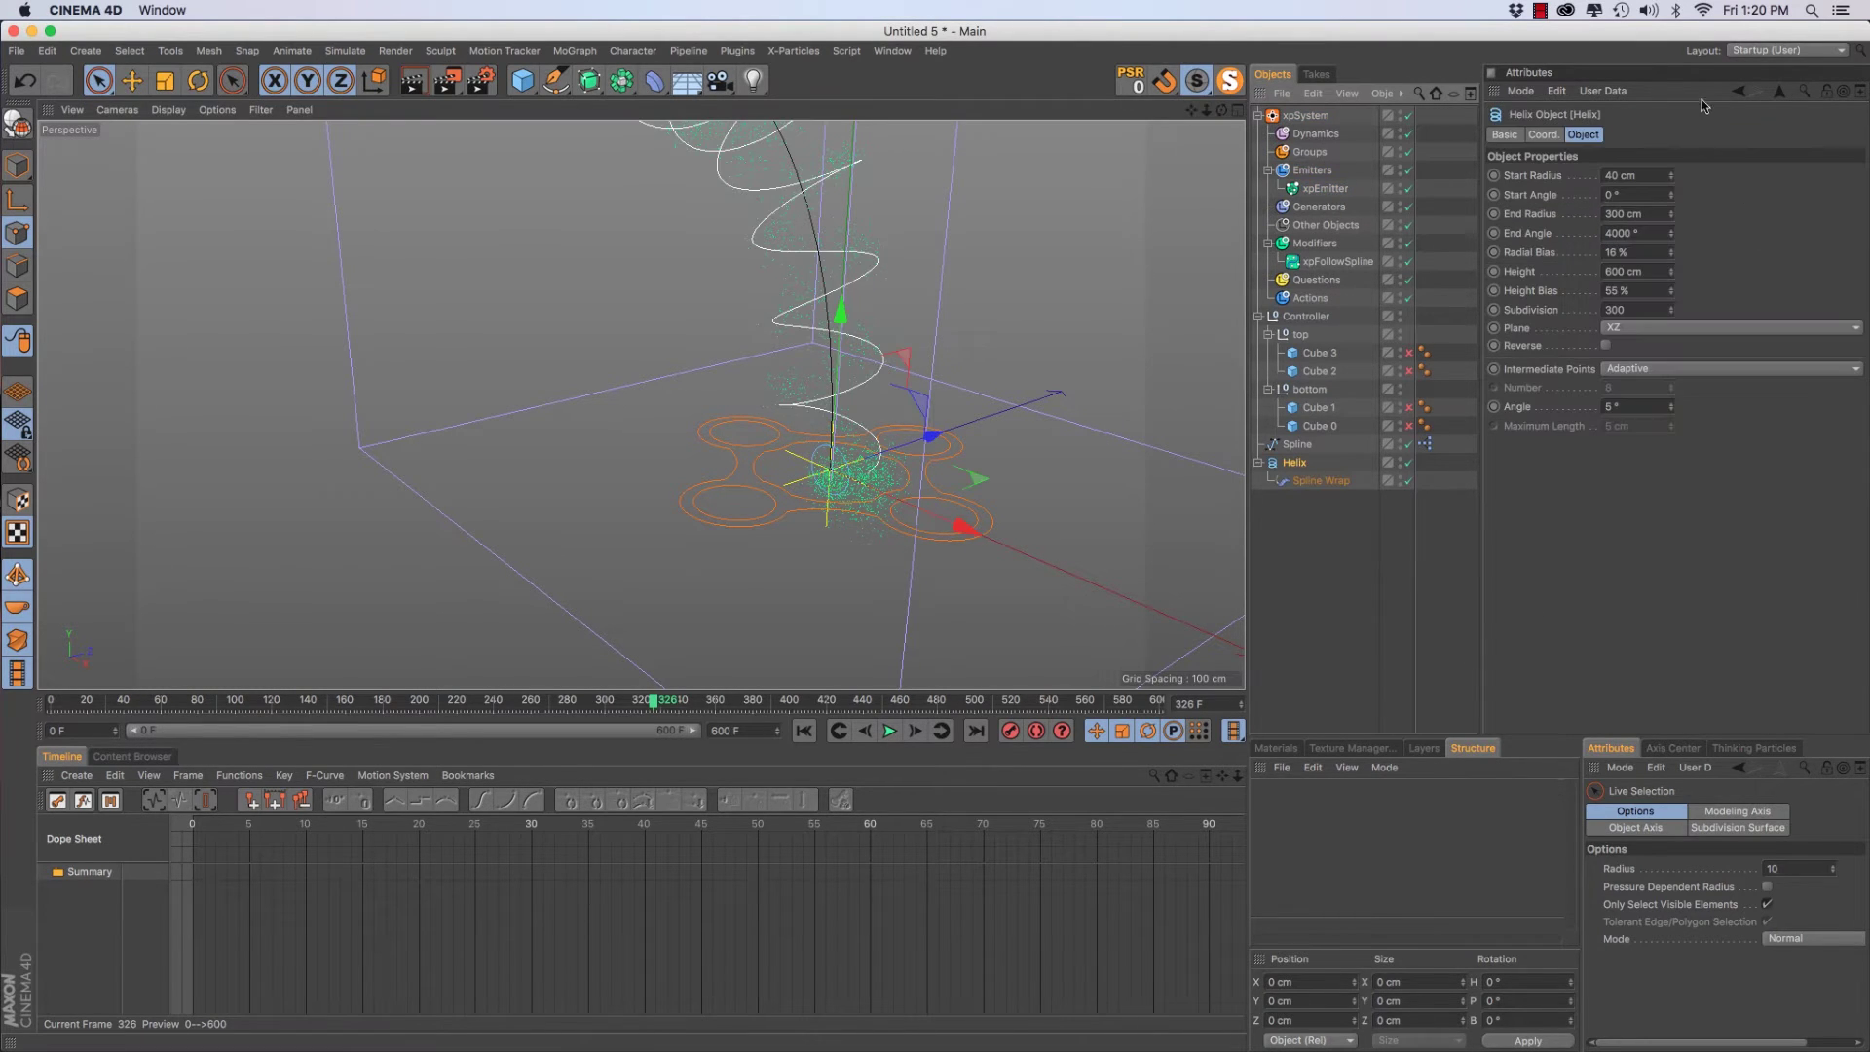
left_click(1646, 174)
type("200")
key("Return")
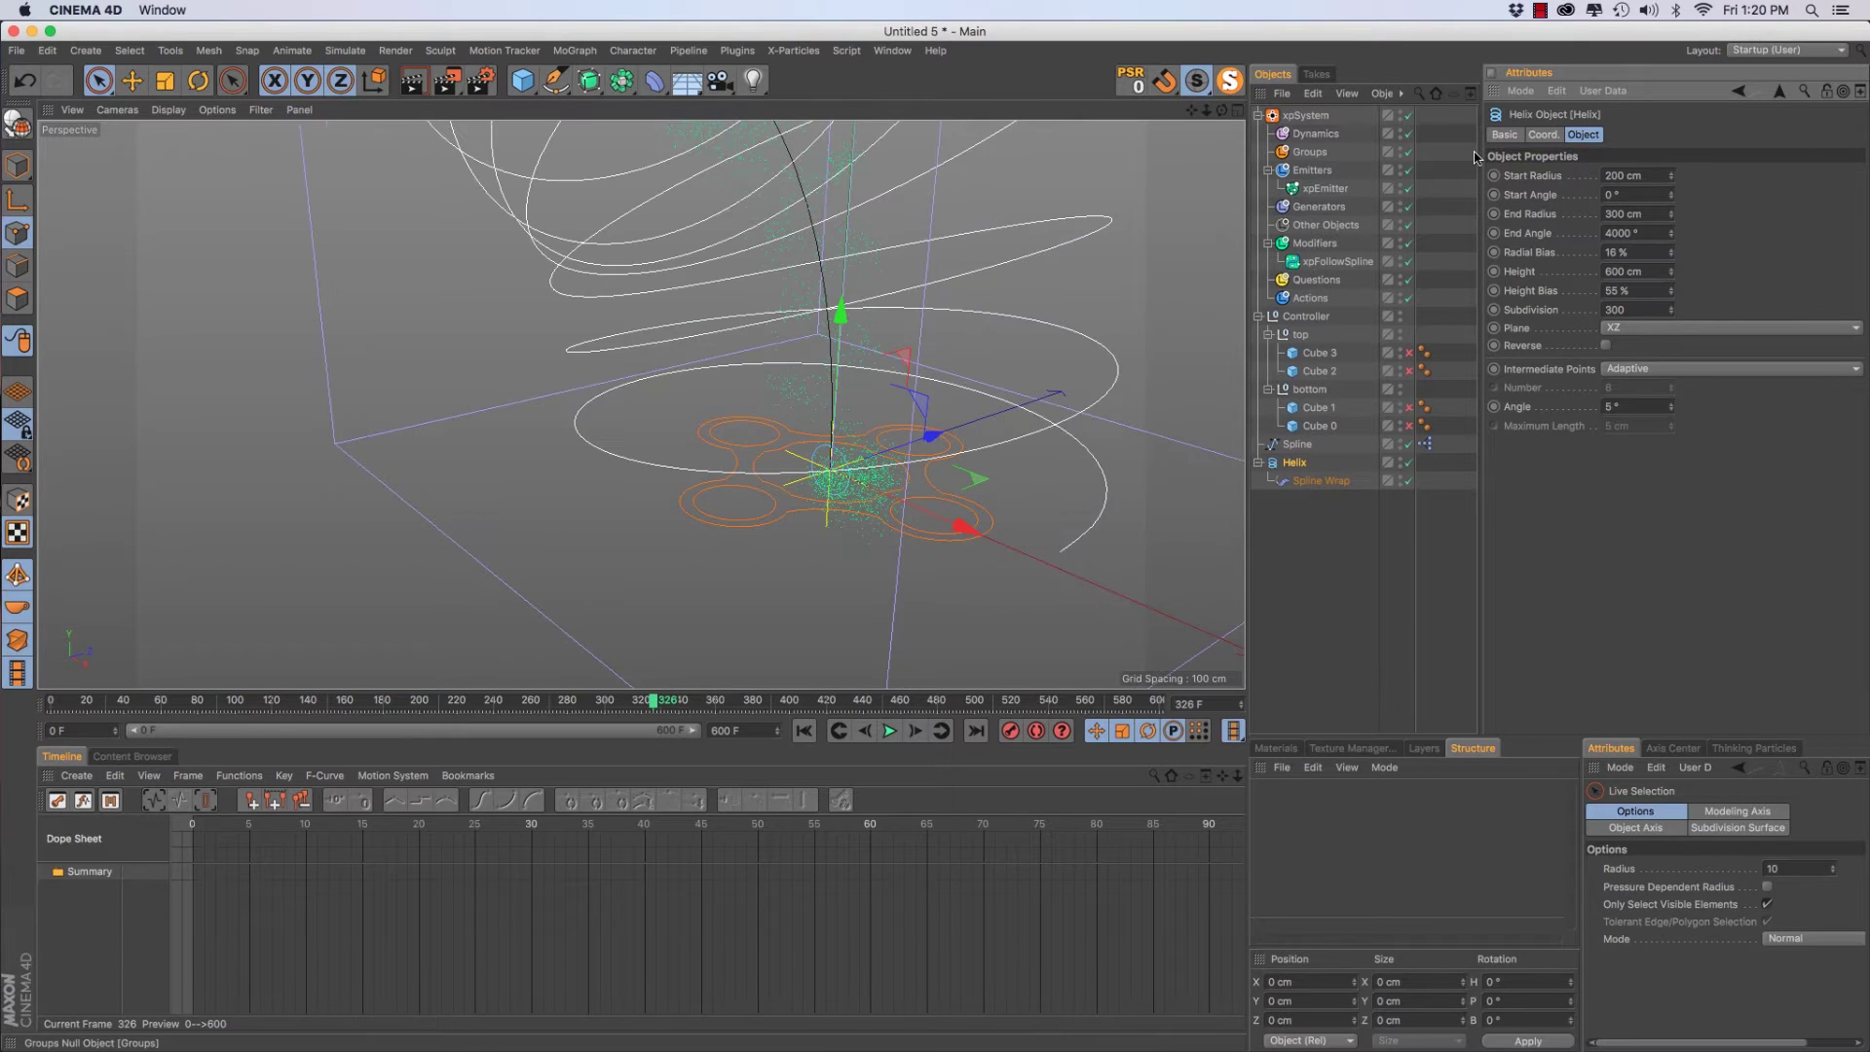
key("F8")
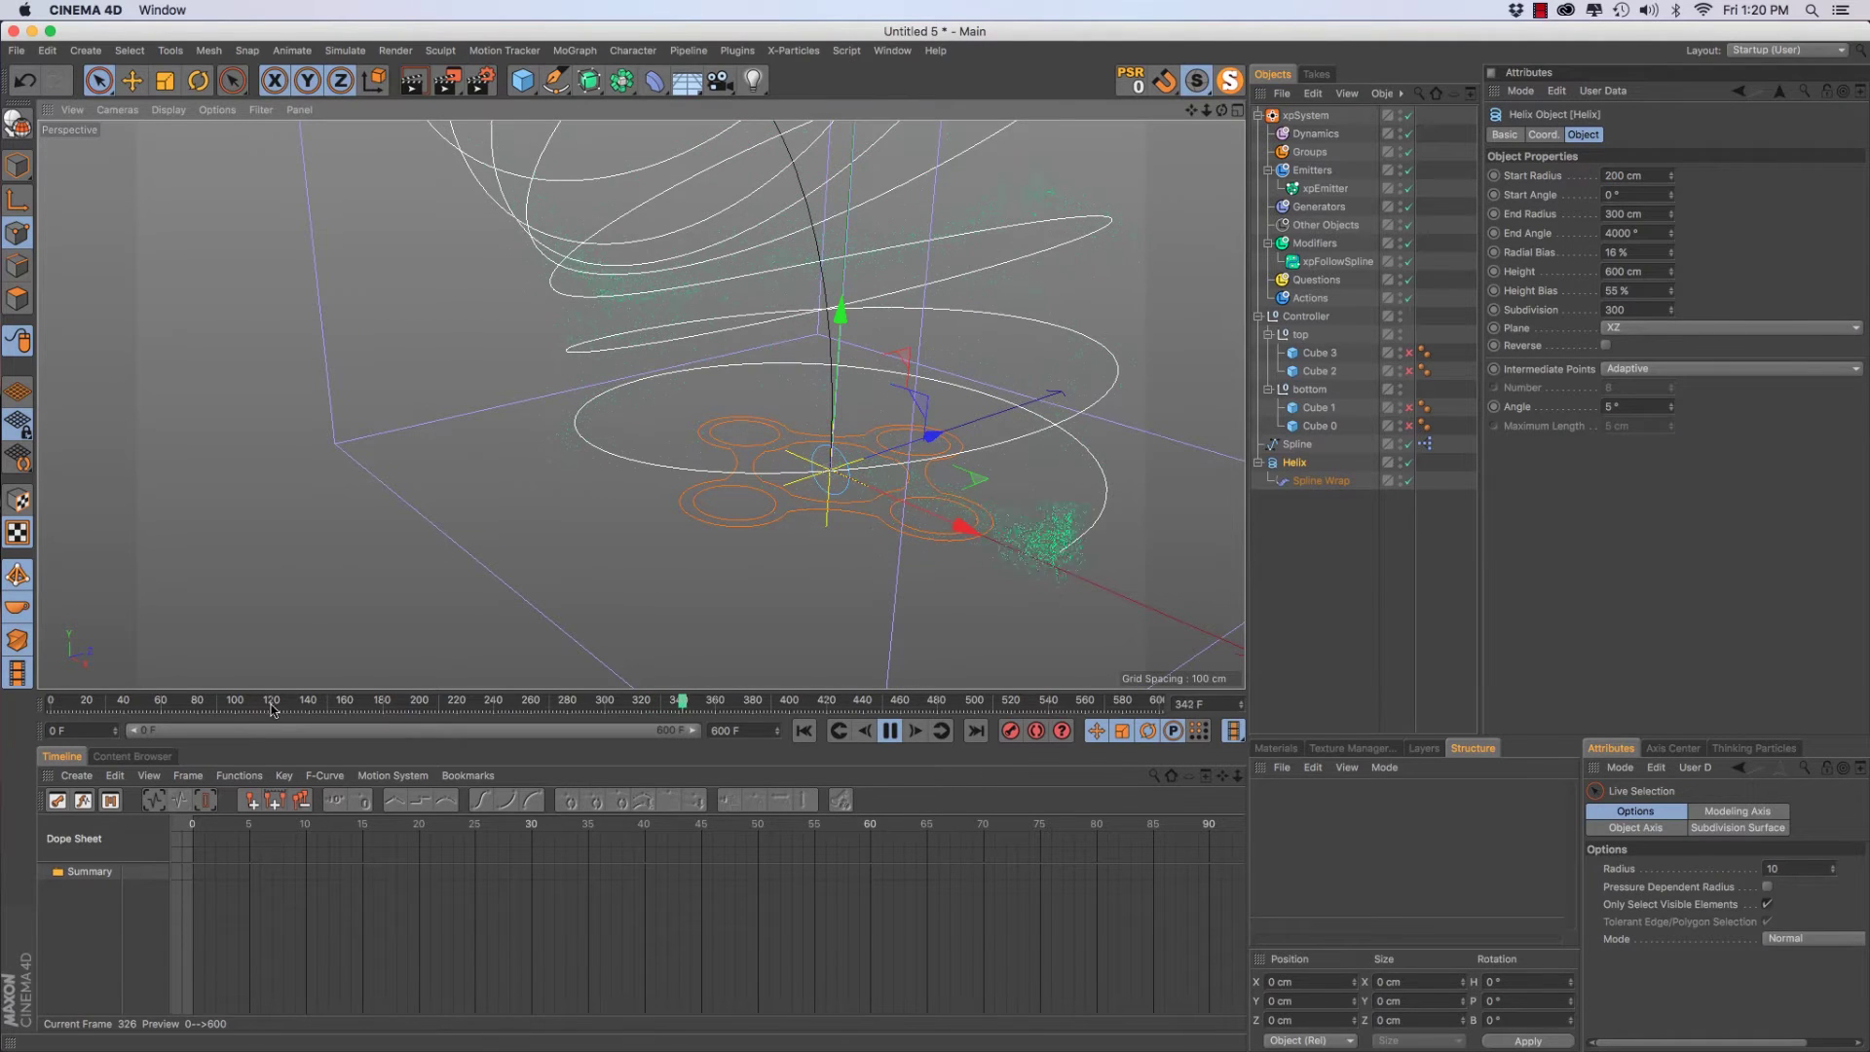
left_click(45, 702)
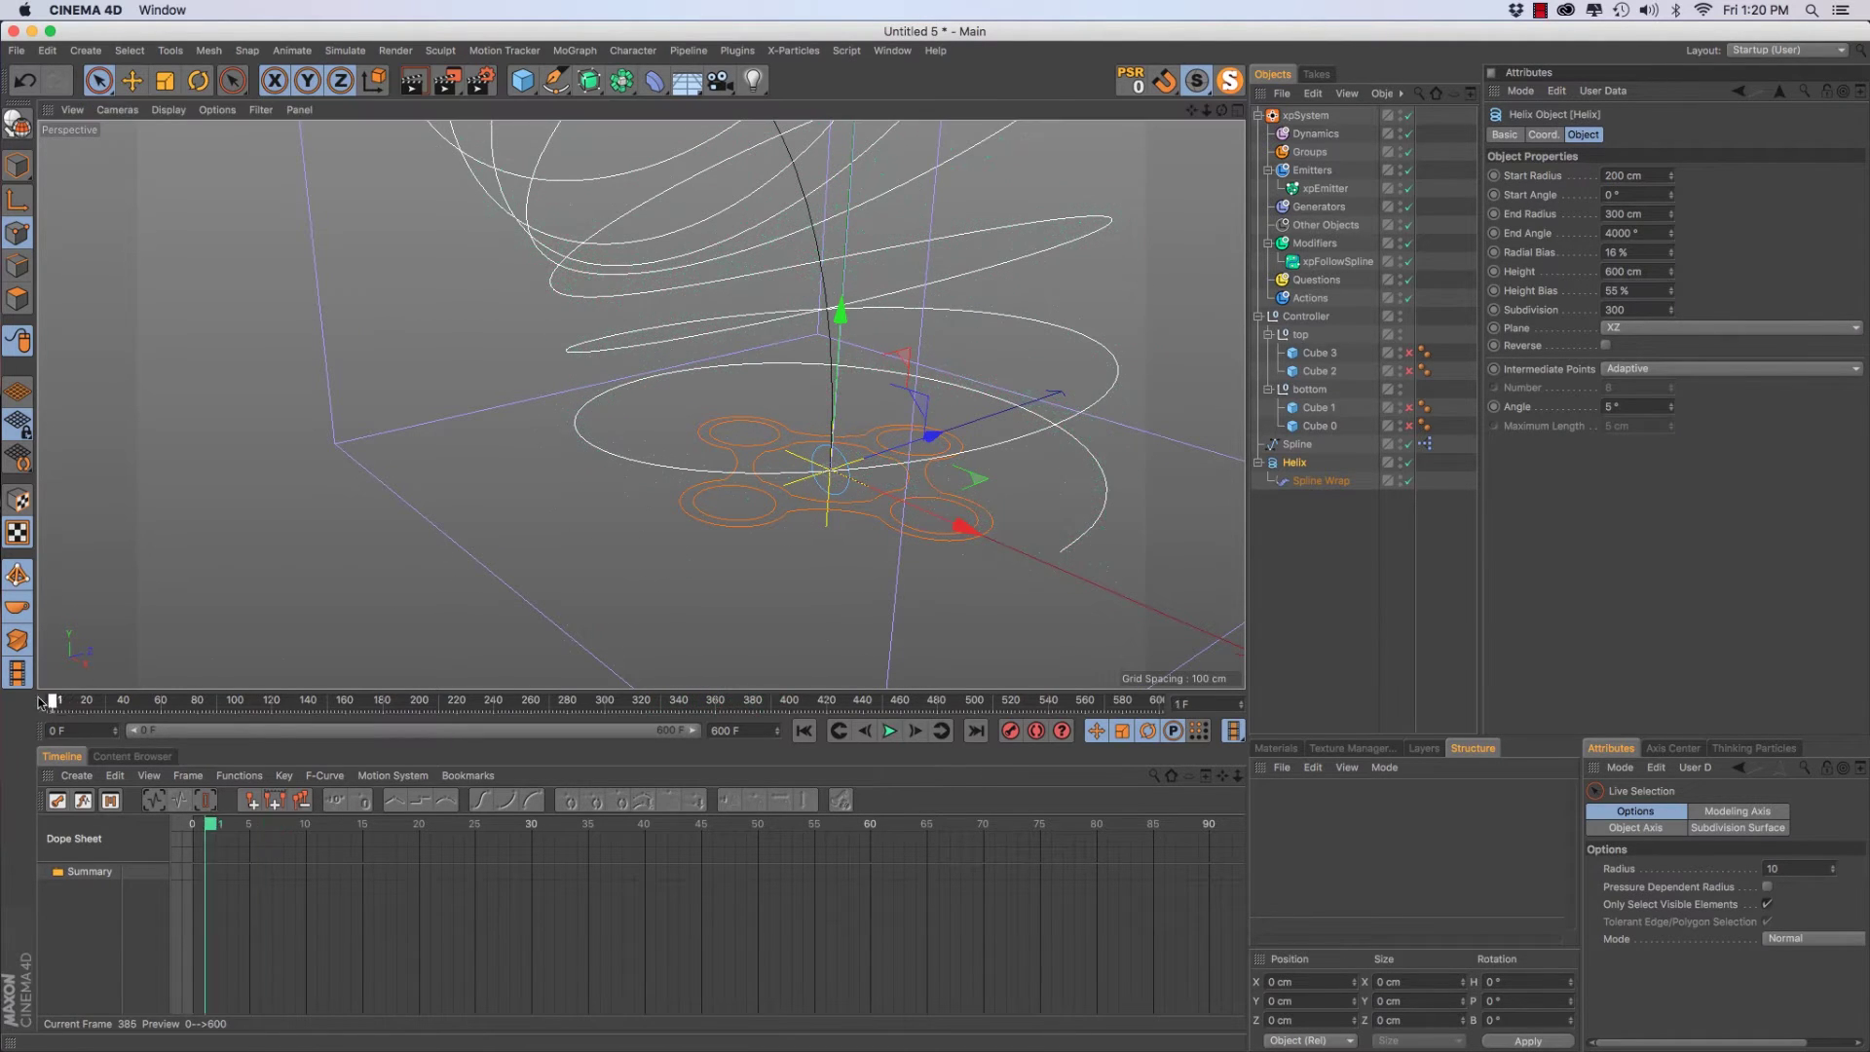
left_click_drag(948, 493, 1042, 532, "alt")
right_click_drag(941, 498, 982, 485, "alt")
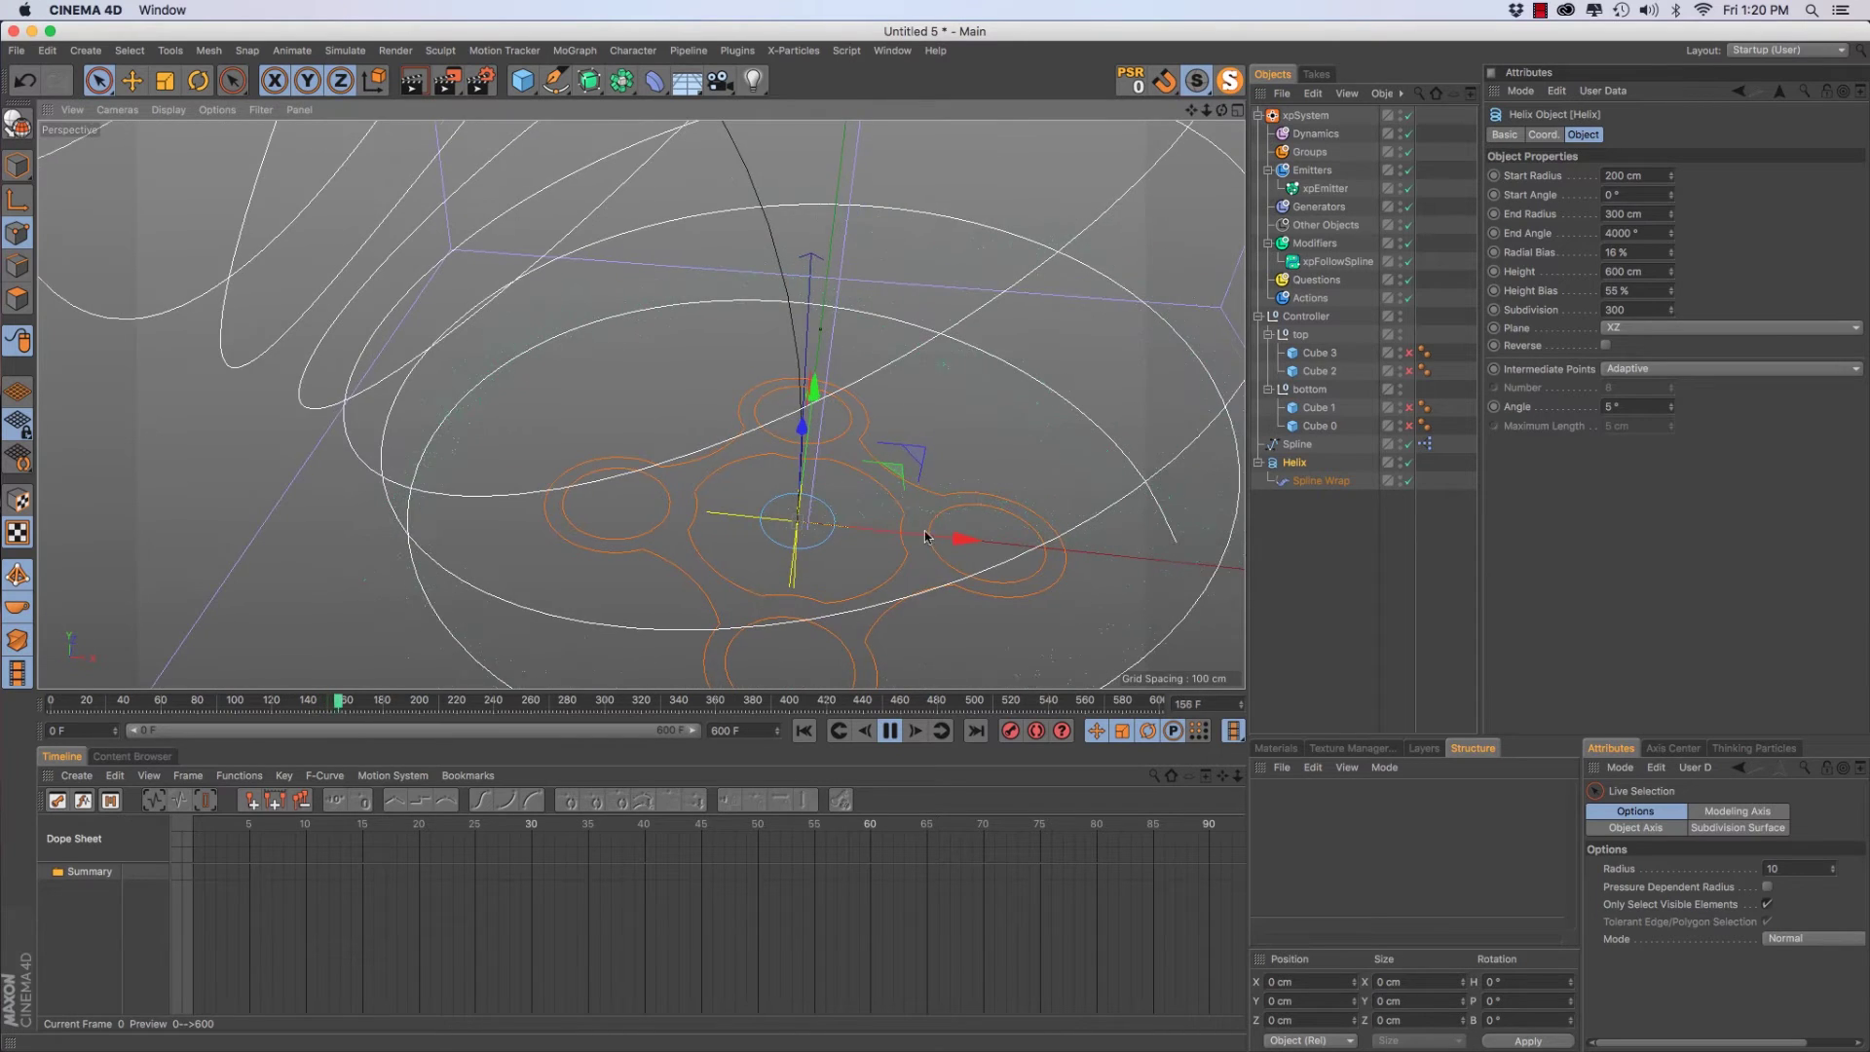
left_click_drag(914, 526, 965, 553, "alt")
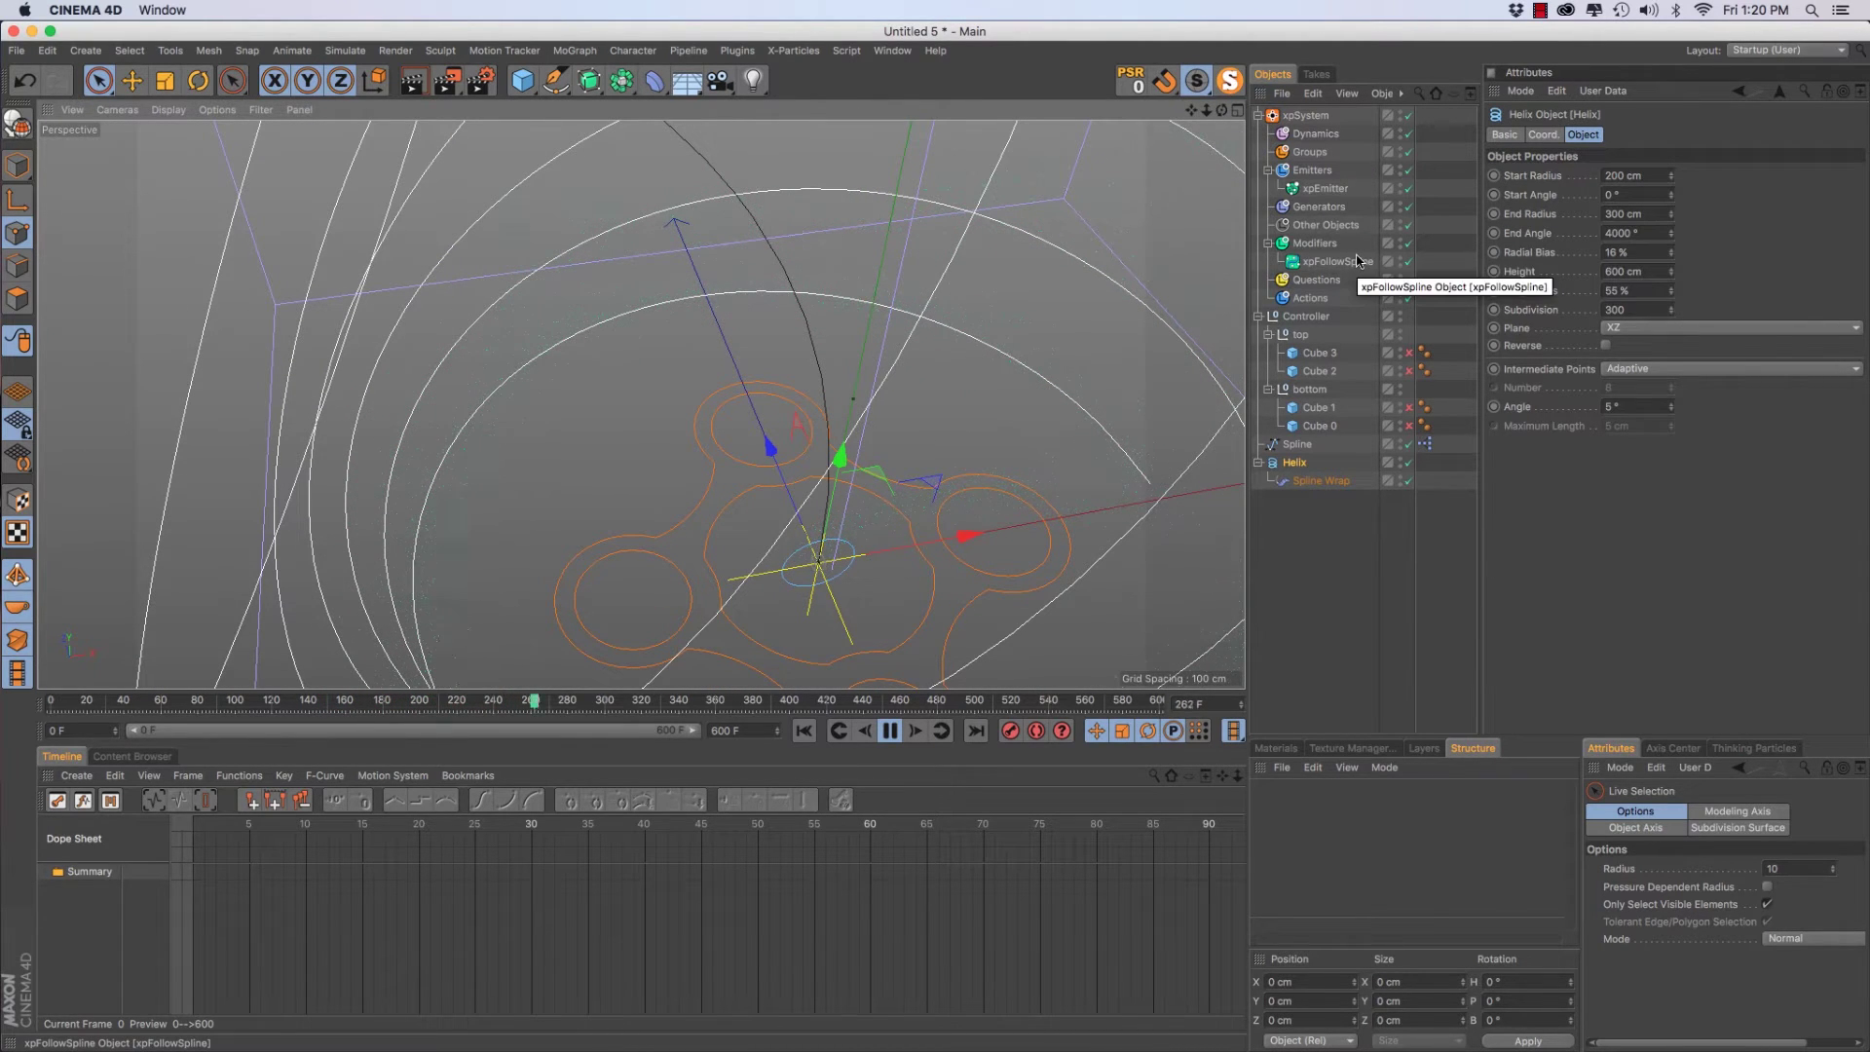
Stop playback, return to frame 0 and rotate the xpEmitter object to a heading of -90°
left_click(1324, 188)
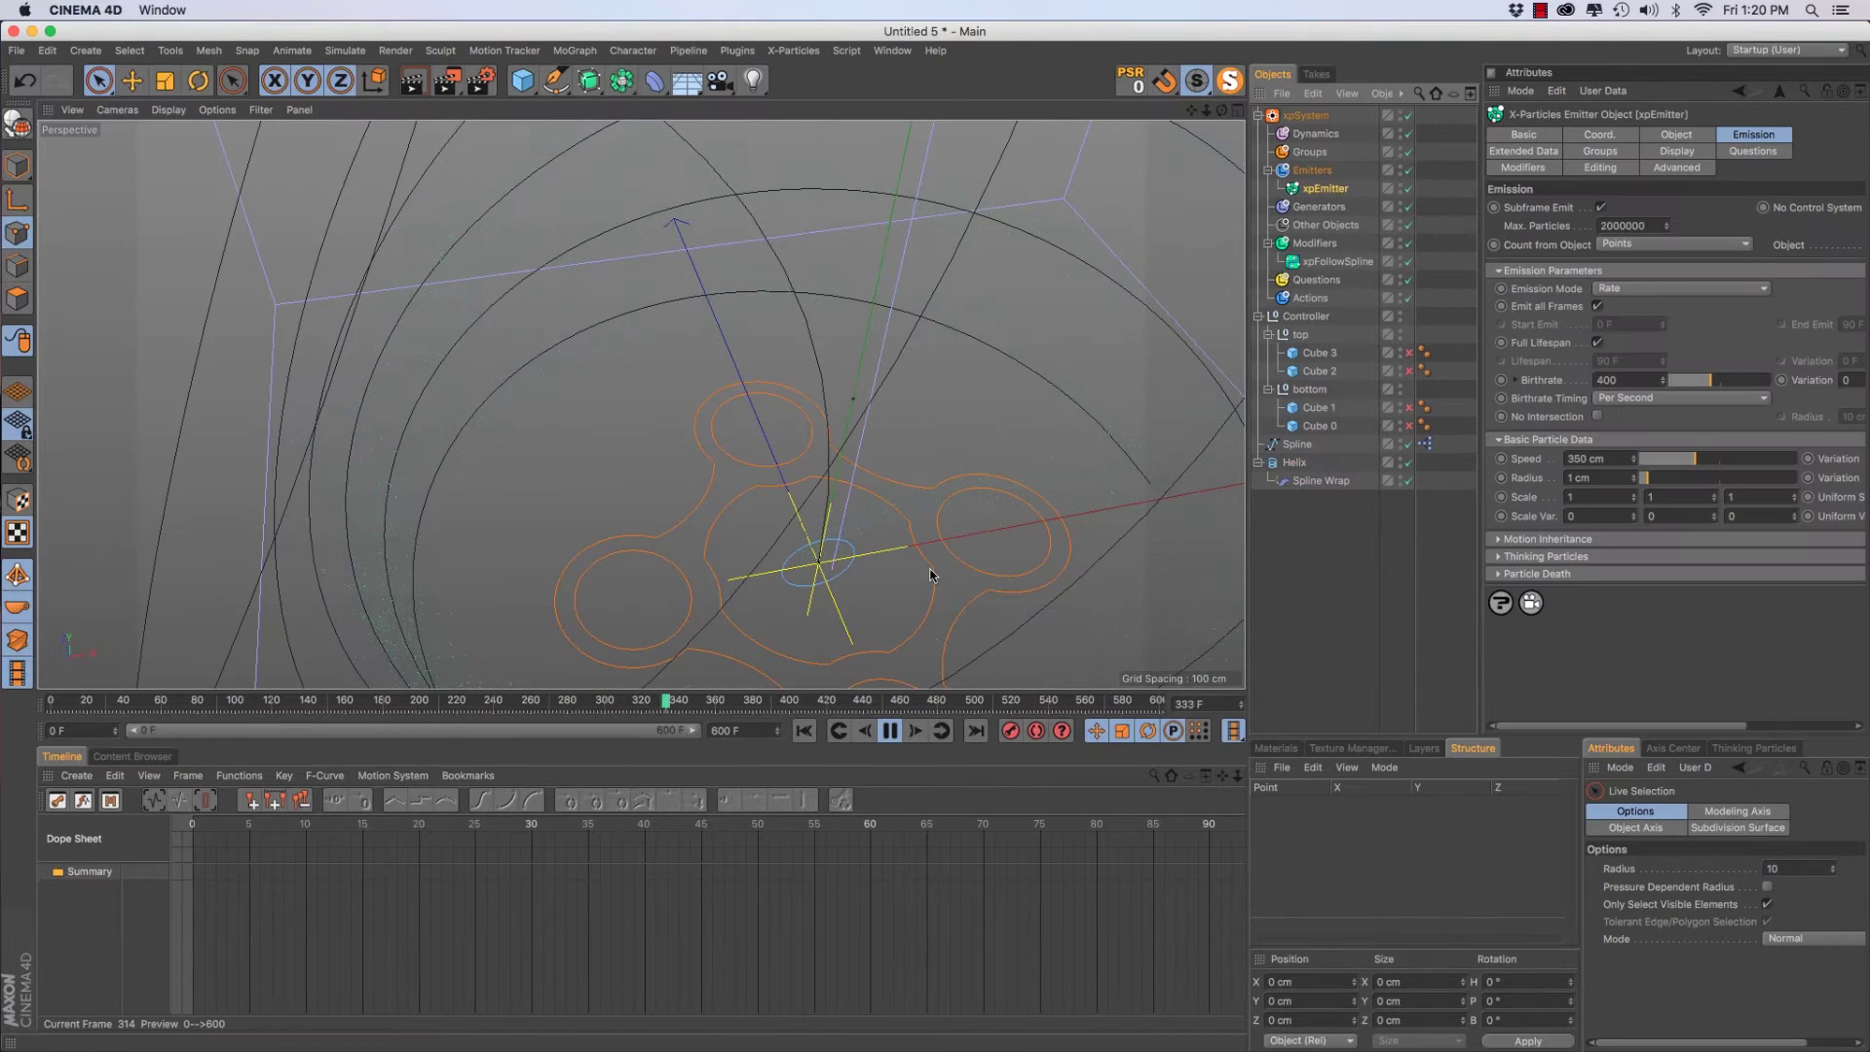
key("r")
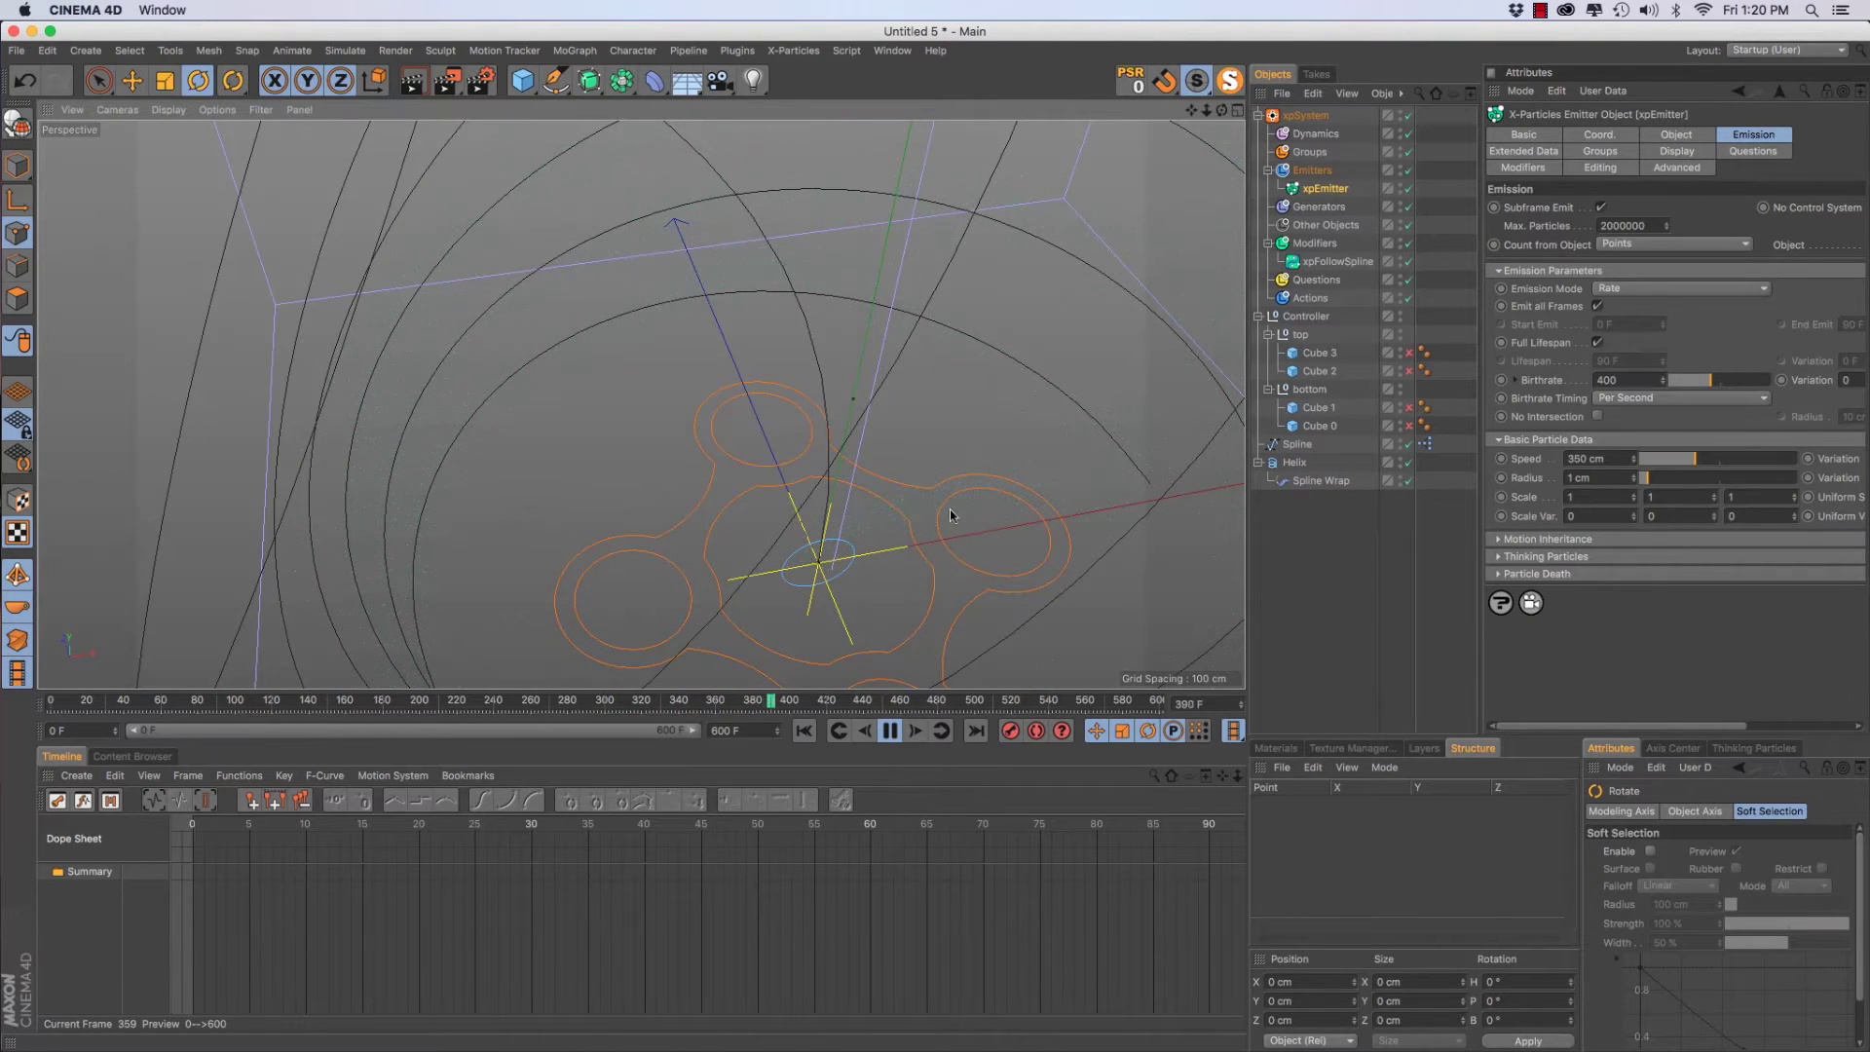
key("F8")
left_click(61, 703)
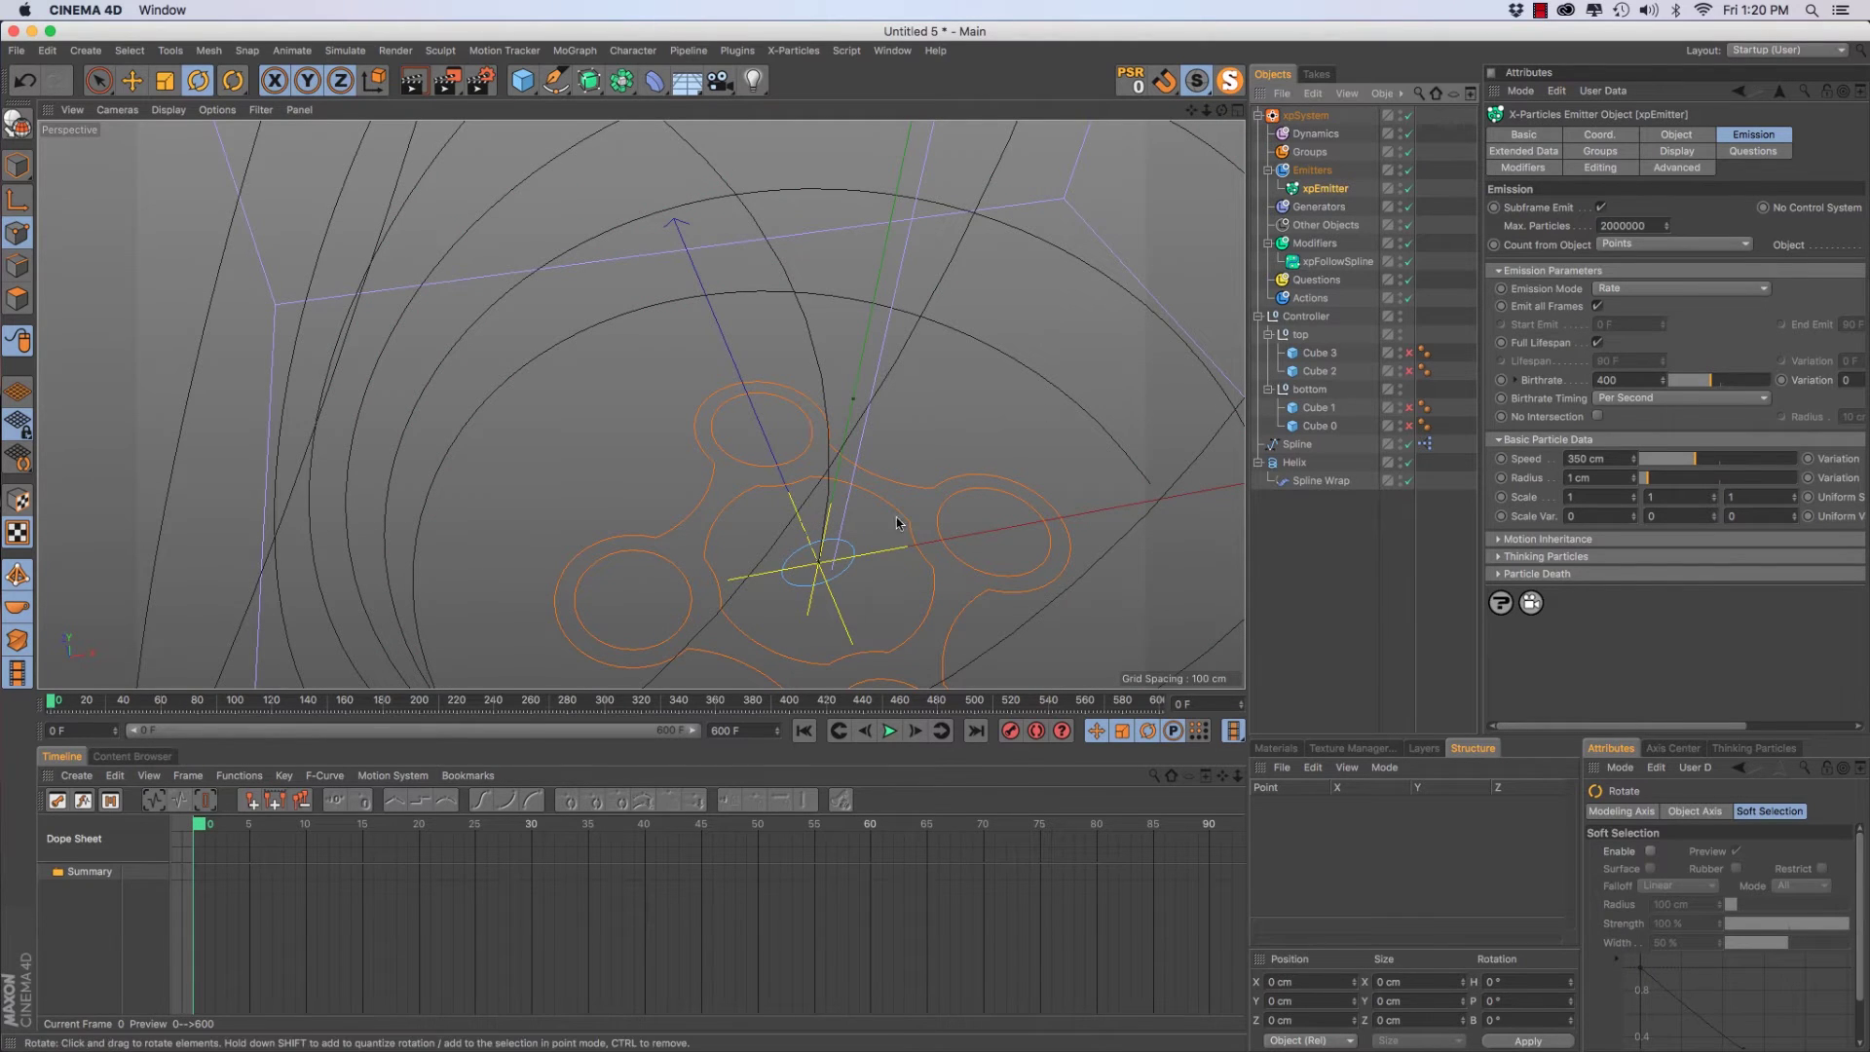
left_click(99, 81)
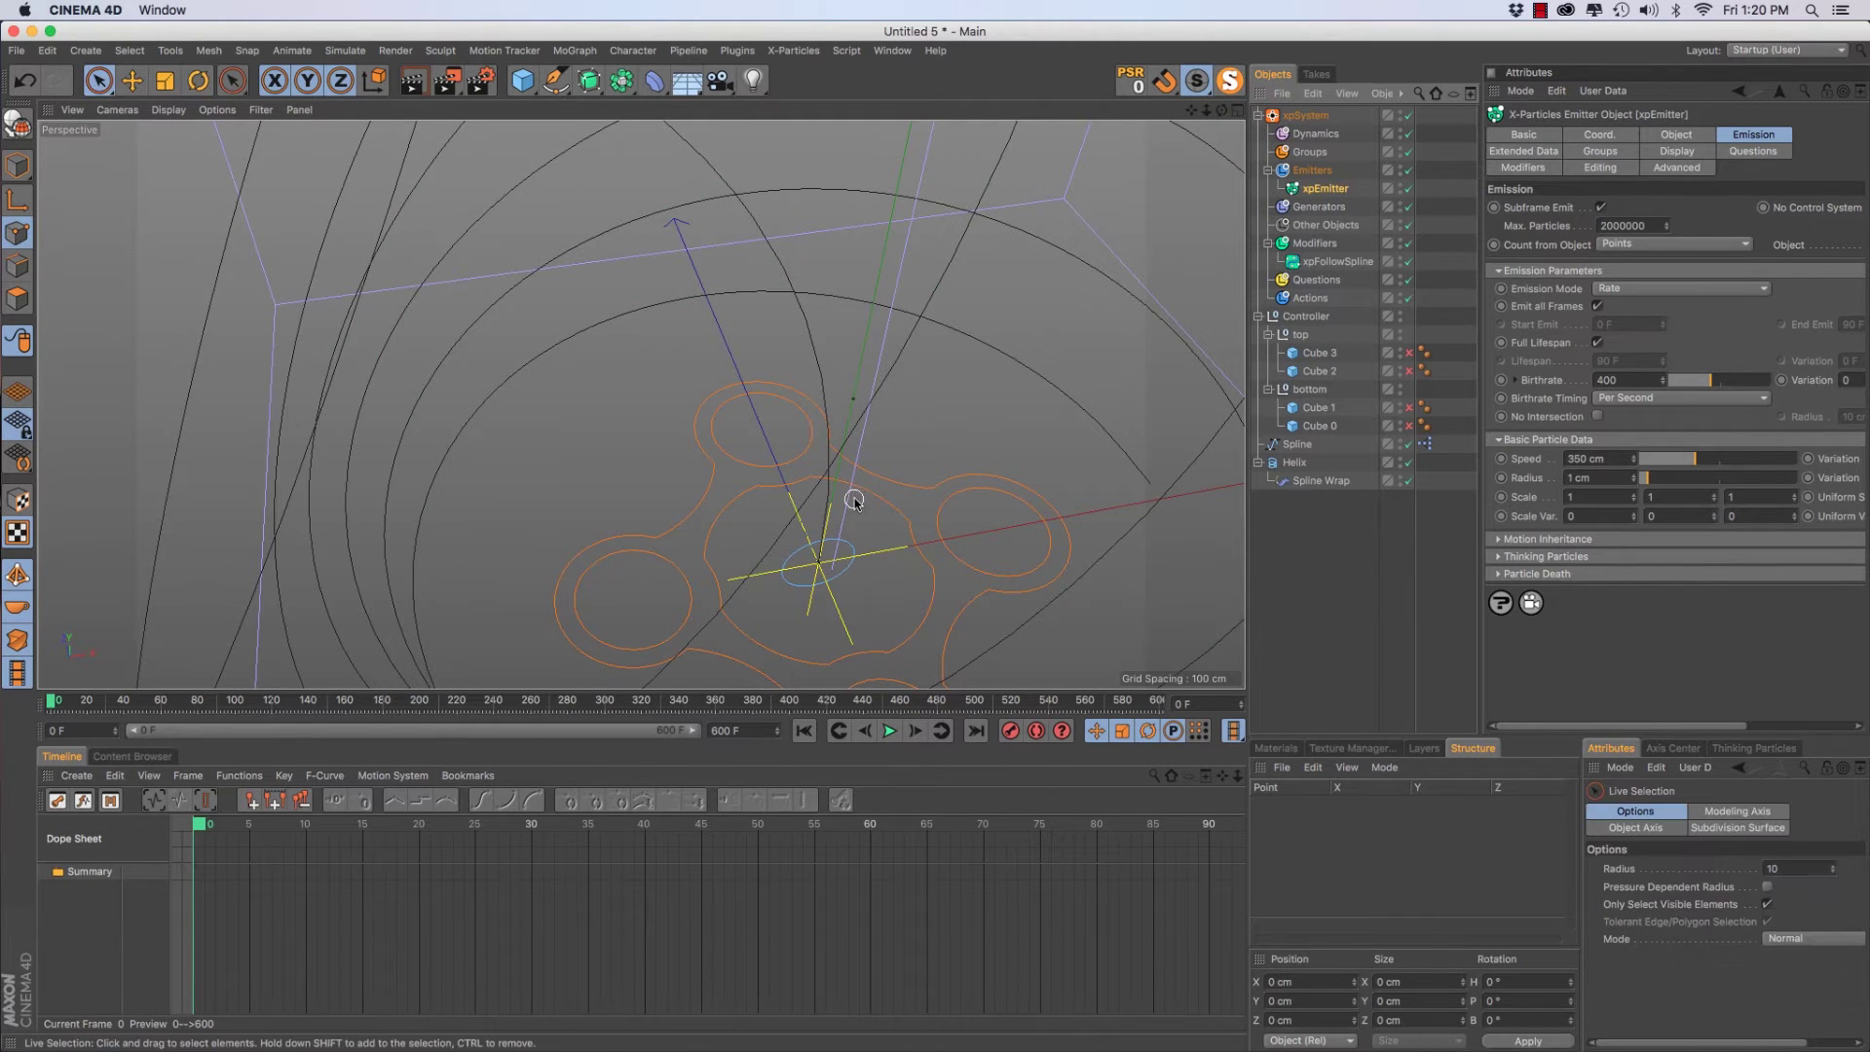
key("r")
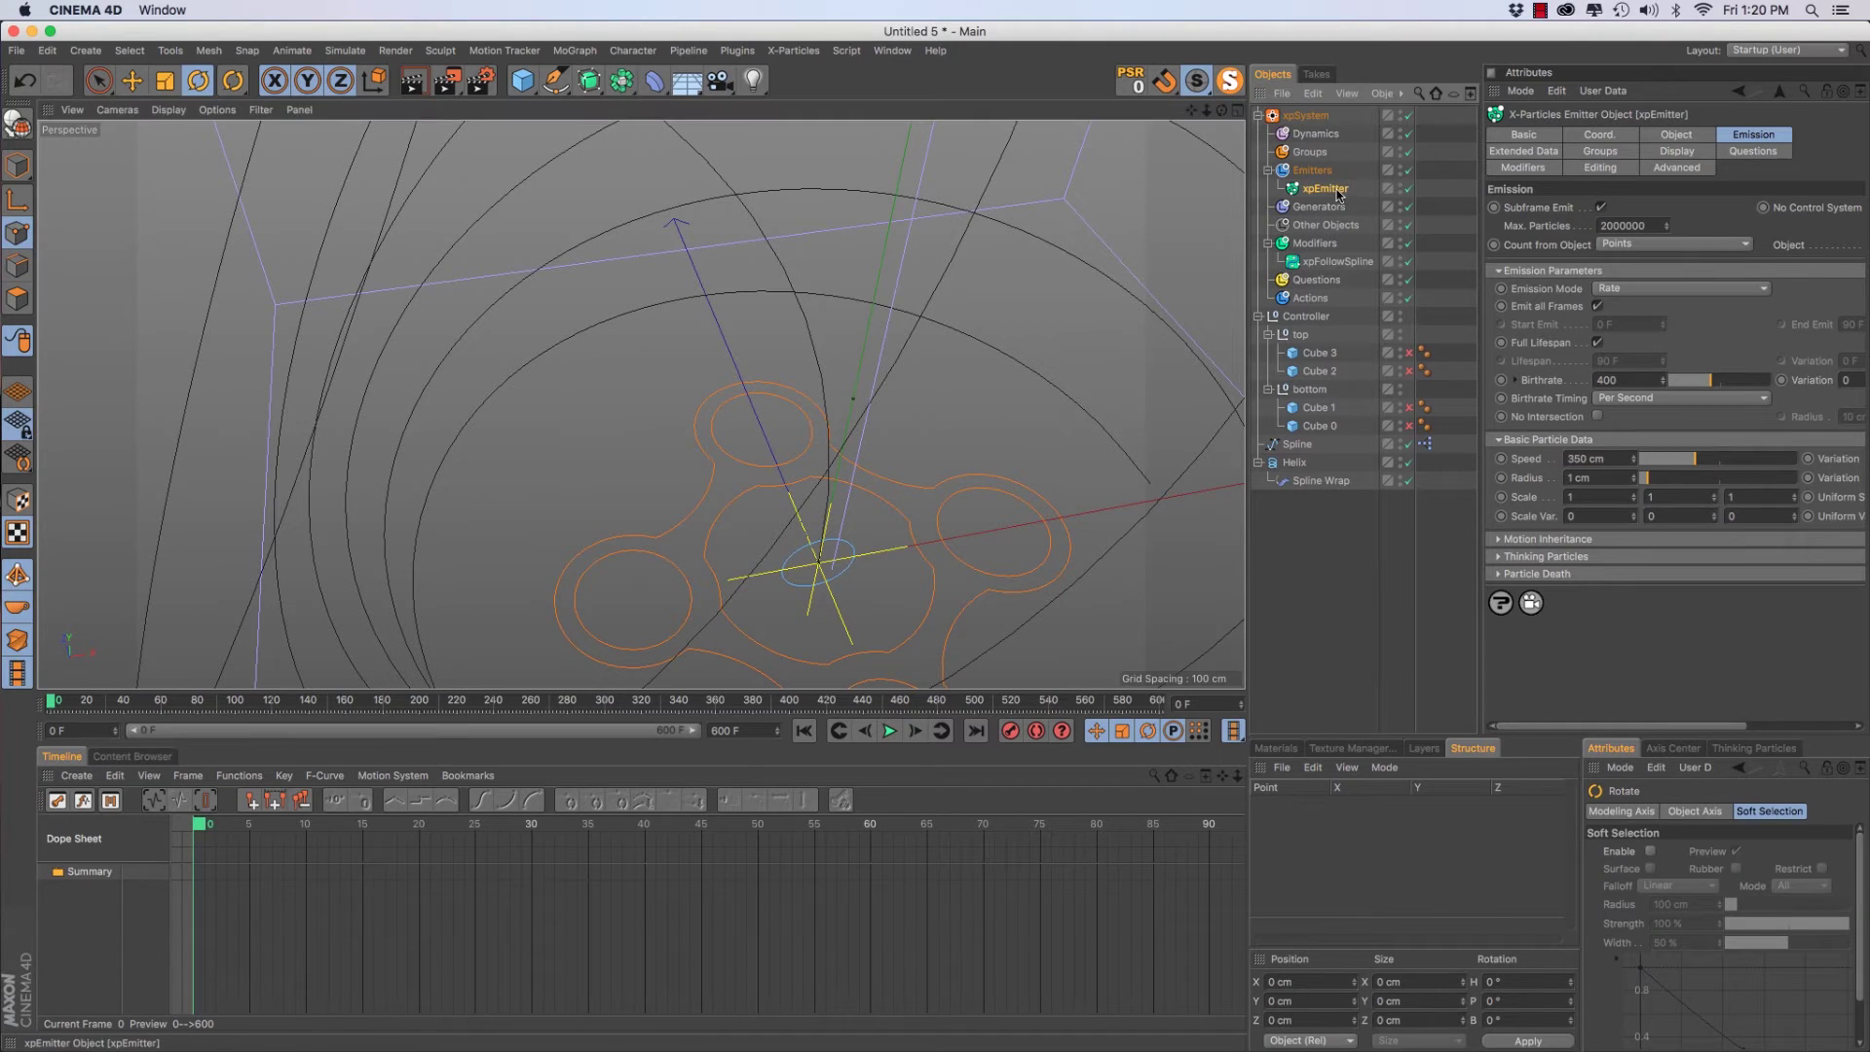
left_click(18, 166)
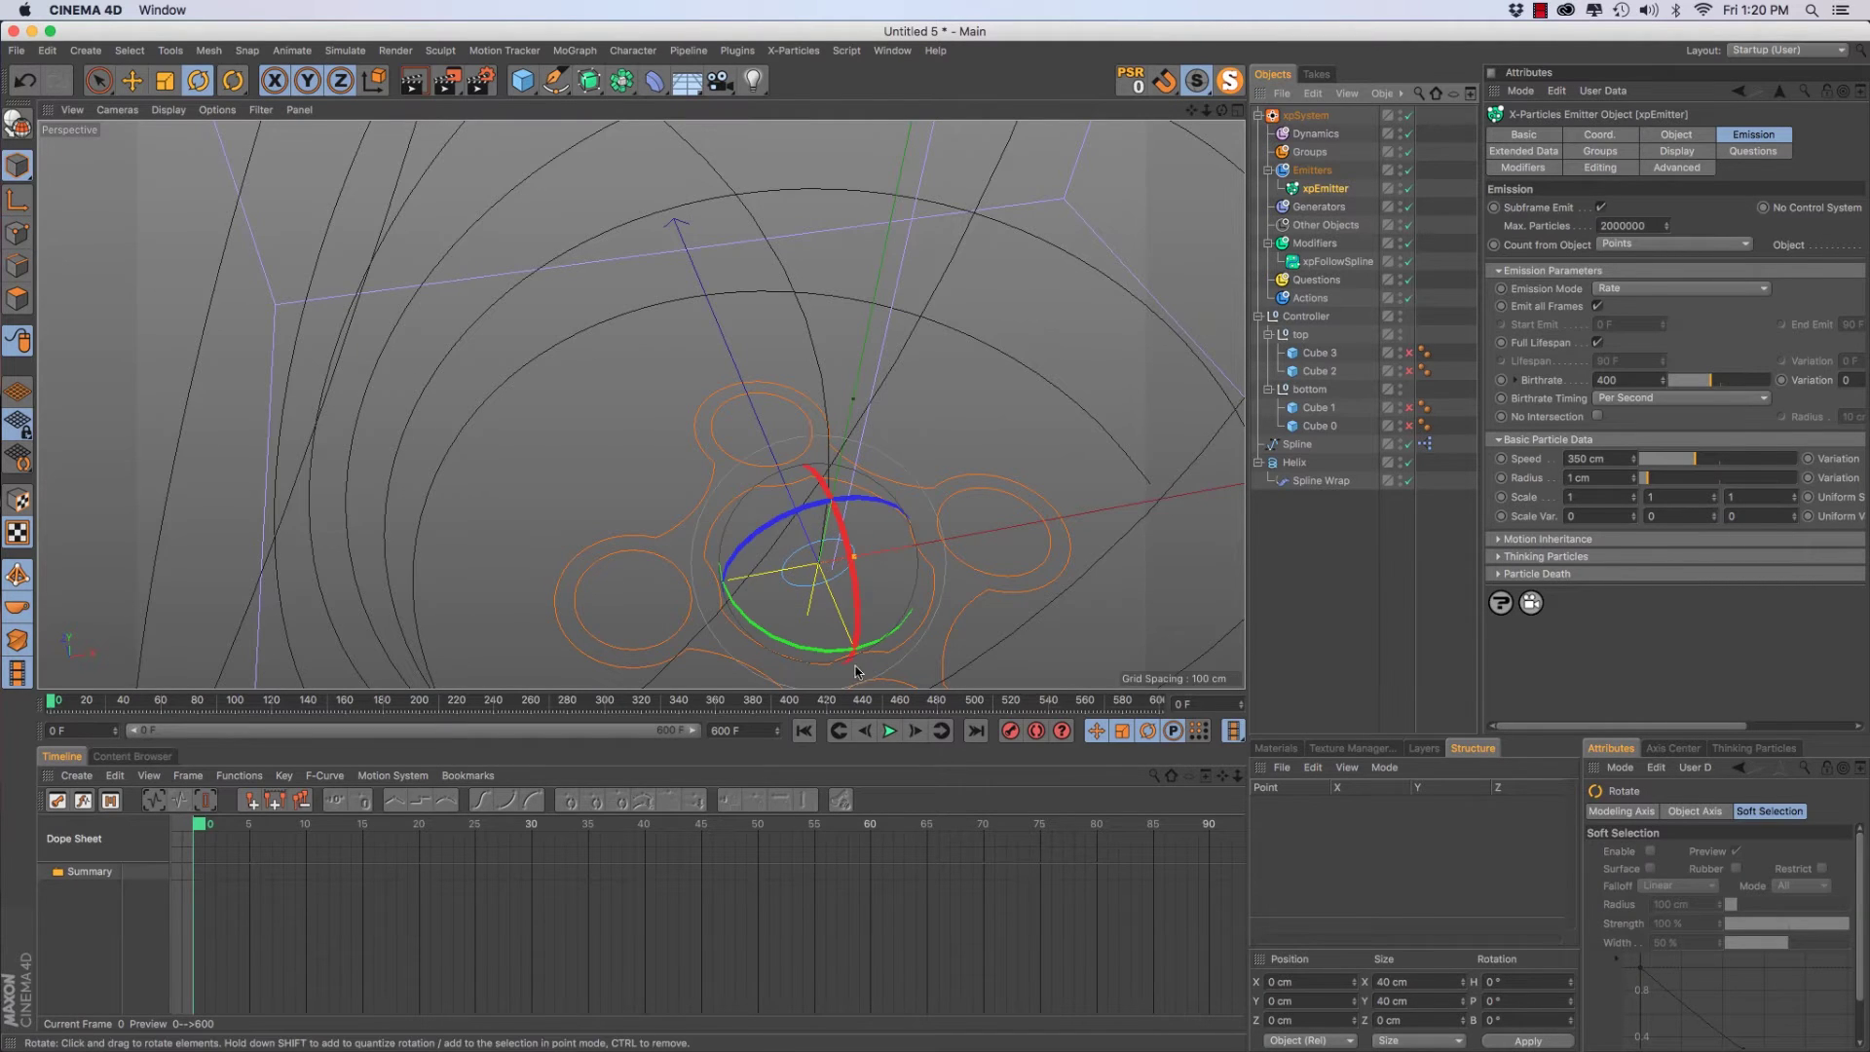
left_click_drag(814, 652, 654, 552)
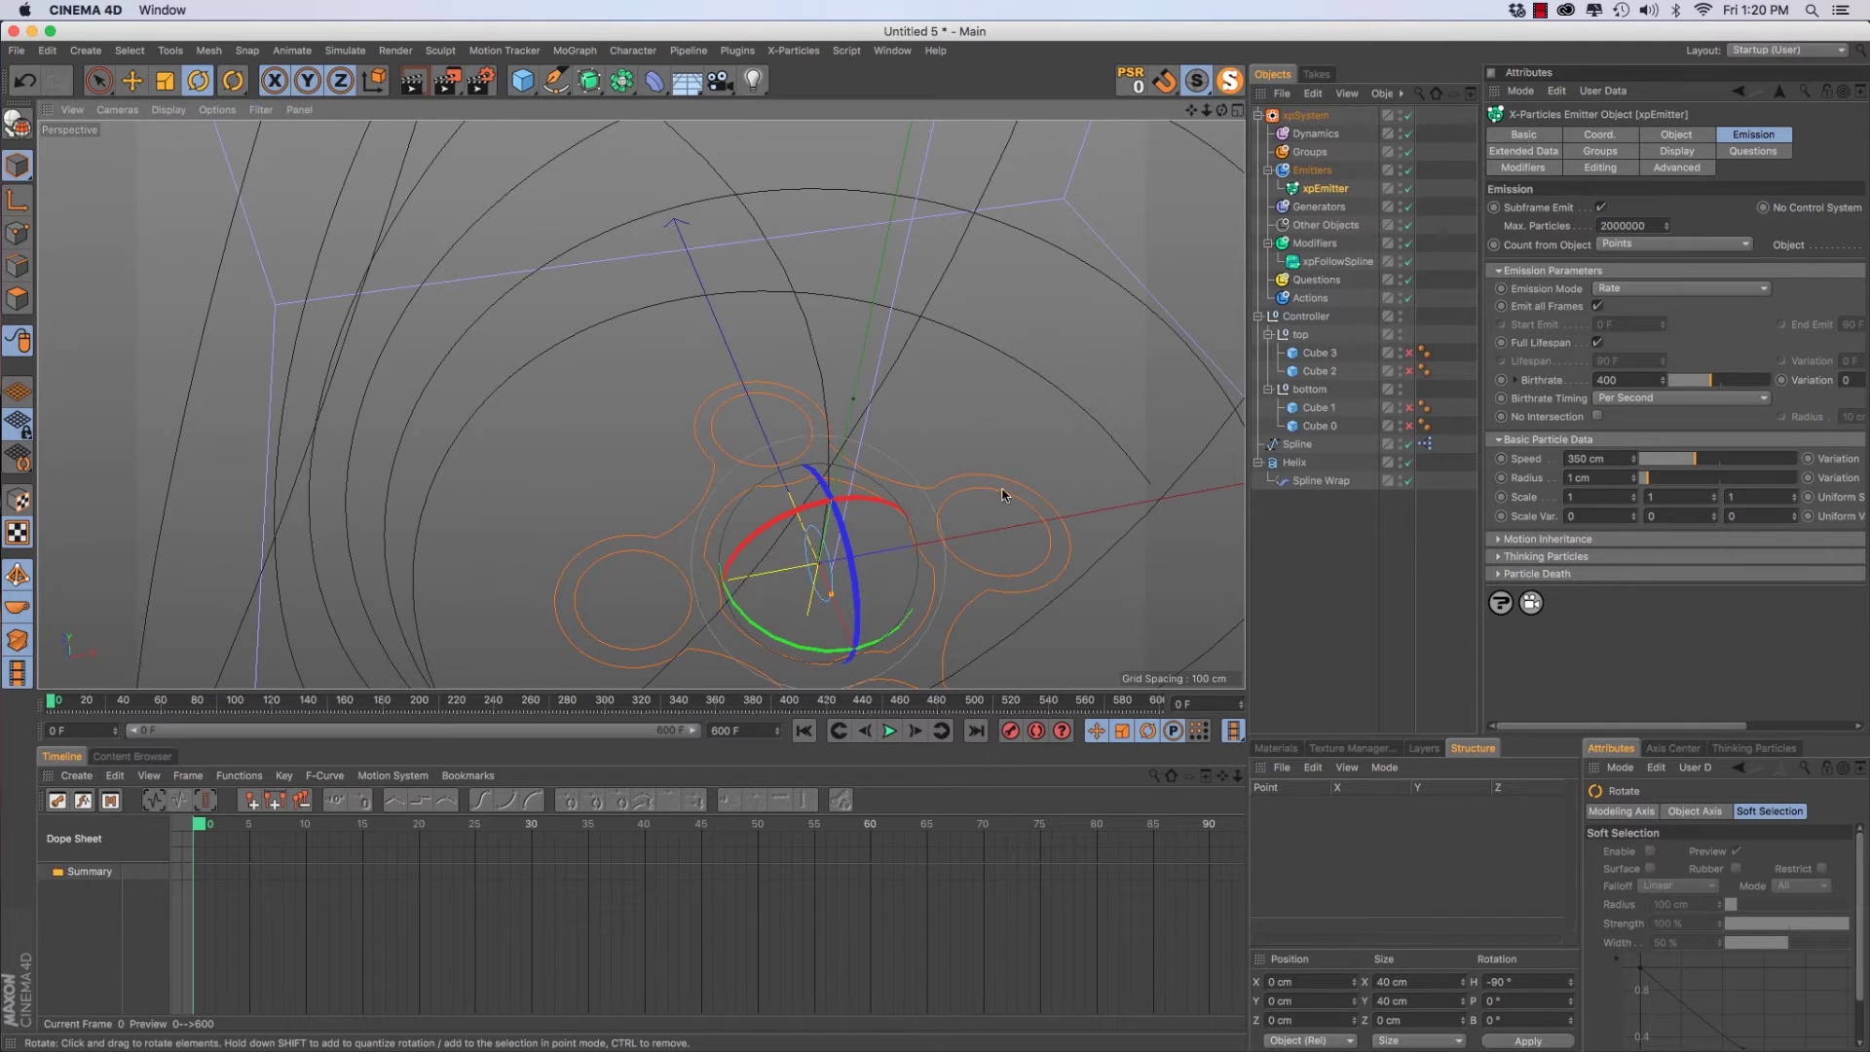
Play the animation and examine how particles travel from the rotated emitter to the lower coils of the helix
key("F8")
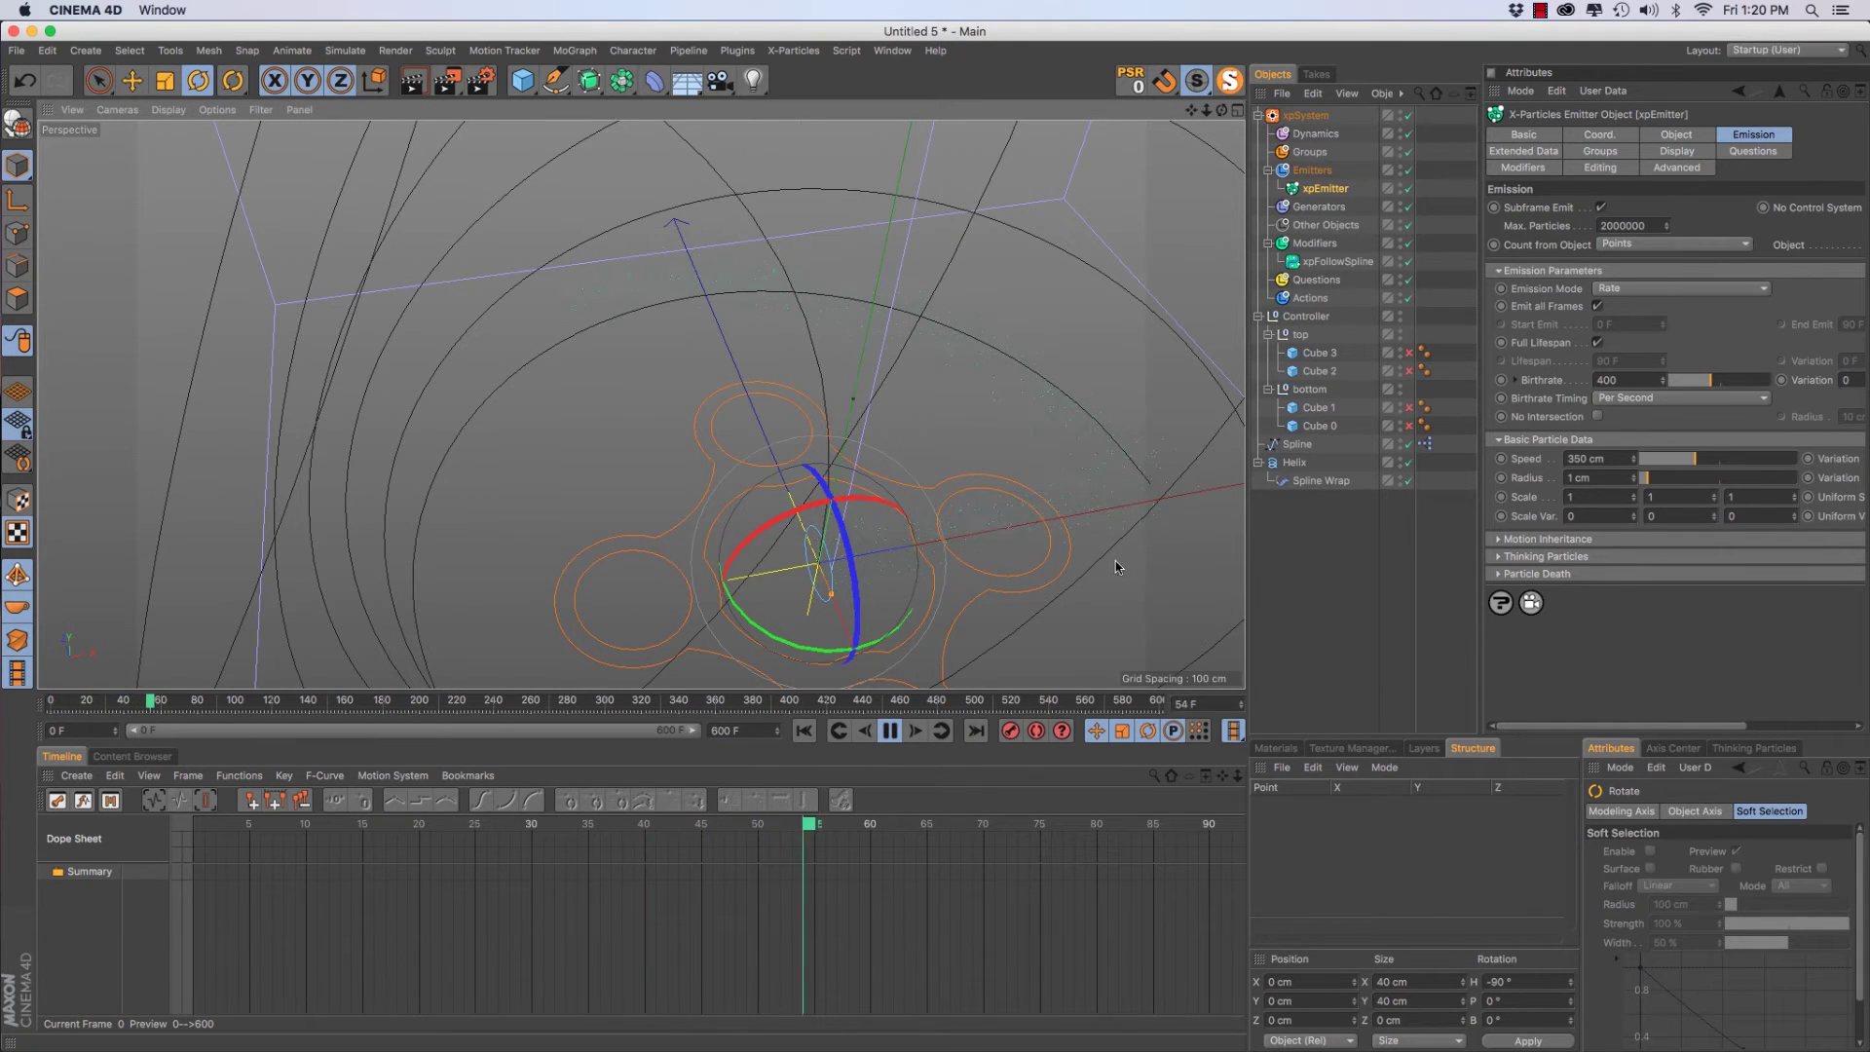
mouse_move(1120, 521)
left_mouse_down("alt")
mouse_move(1018, 502)
mouse_move(1032, 470)
left_mouse_up("alt")
left_click_drag(905, 517, 1008, 581, "alt")
middle_click_drag(1006, 575, 737, 478, "alt")
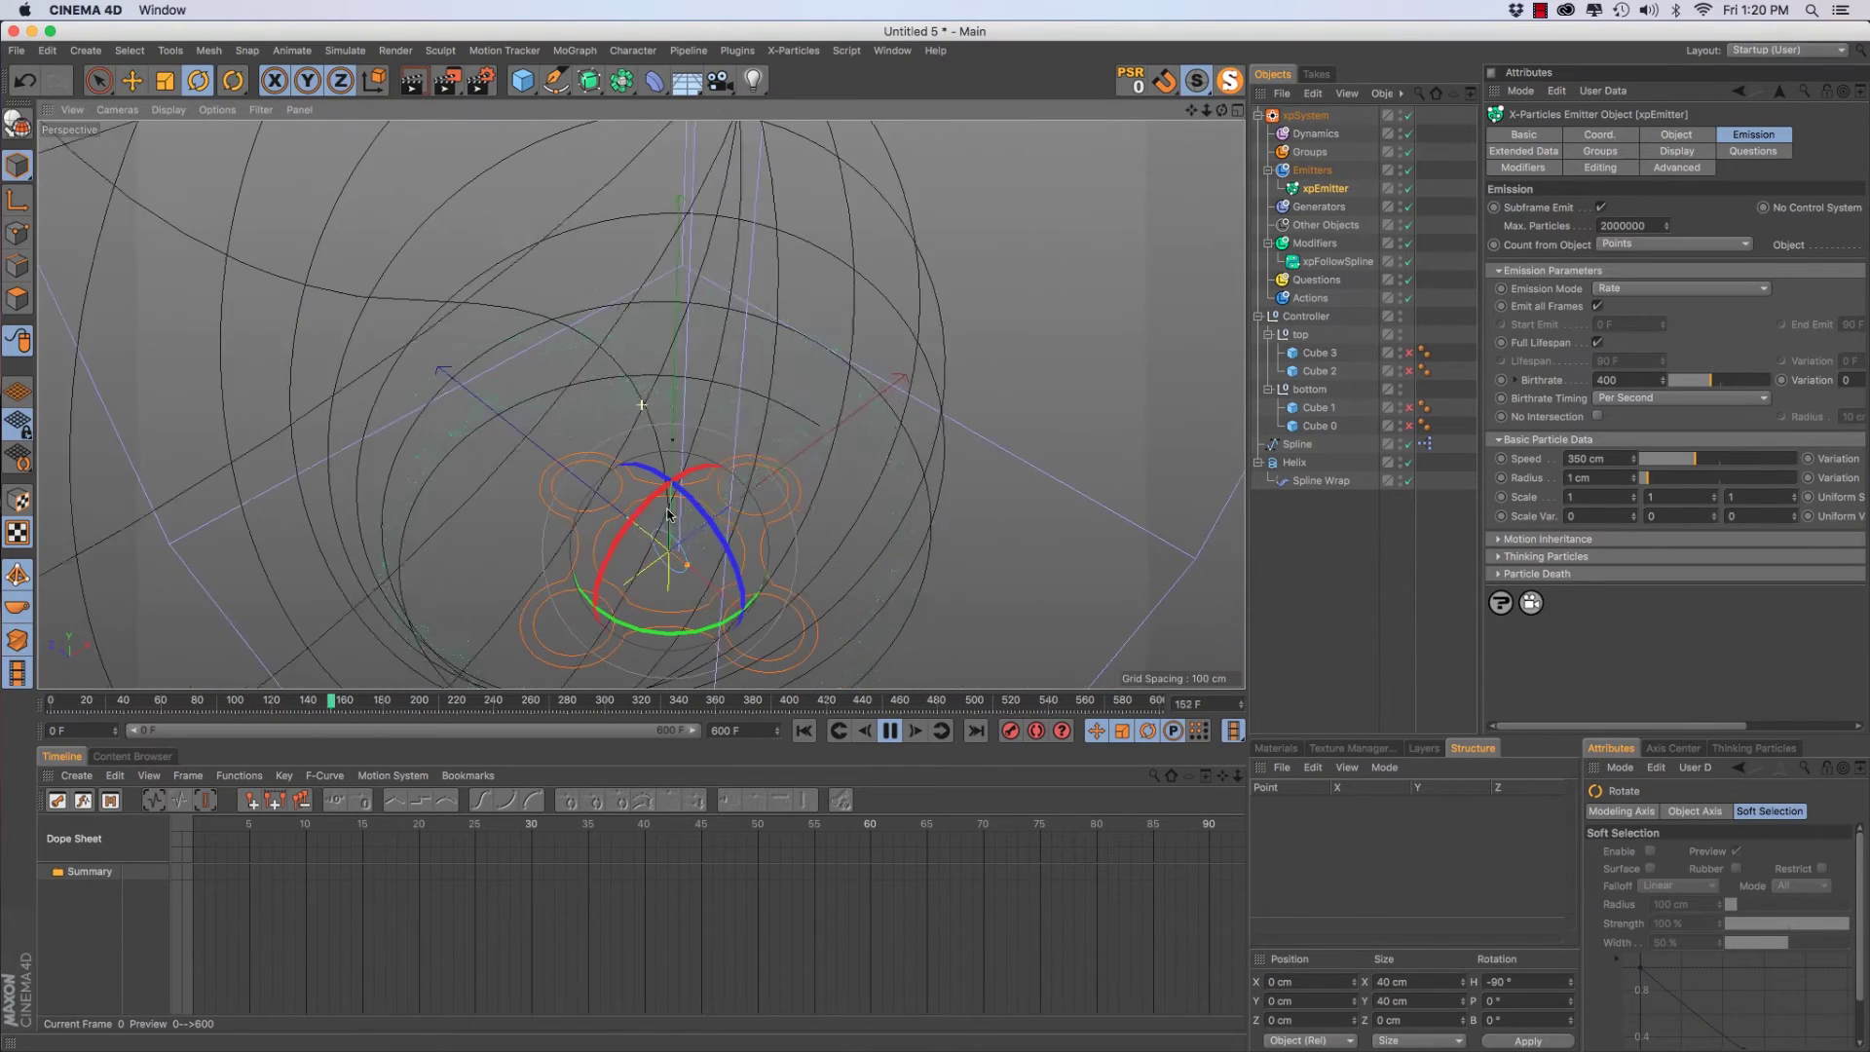
scroll(792, 477, "up", 5)
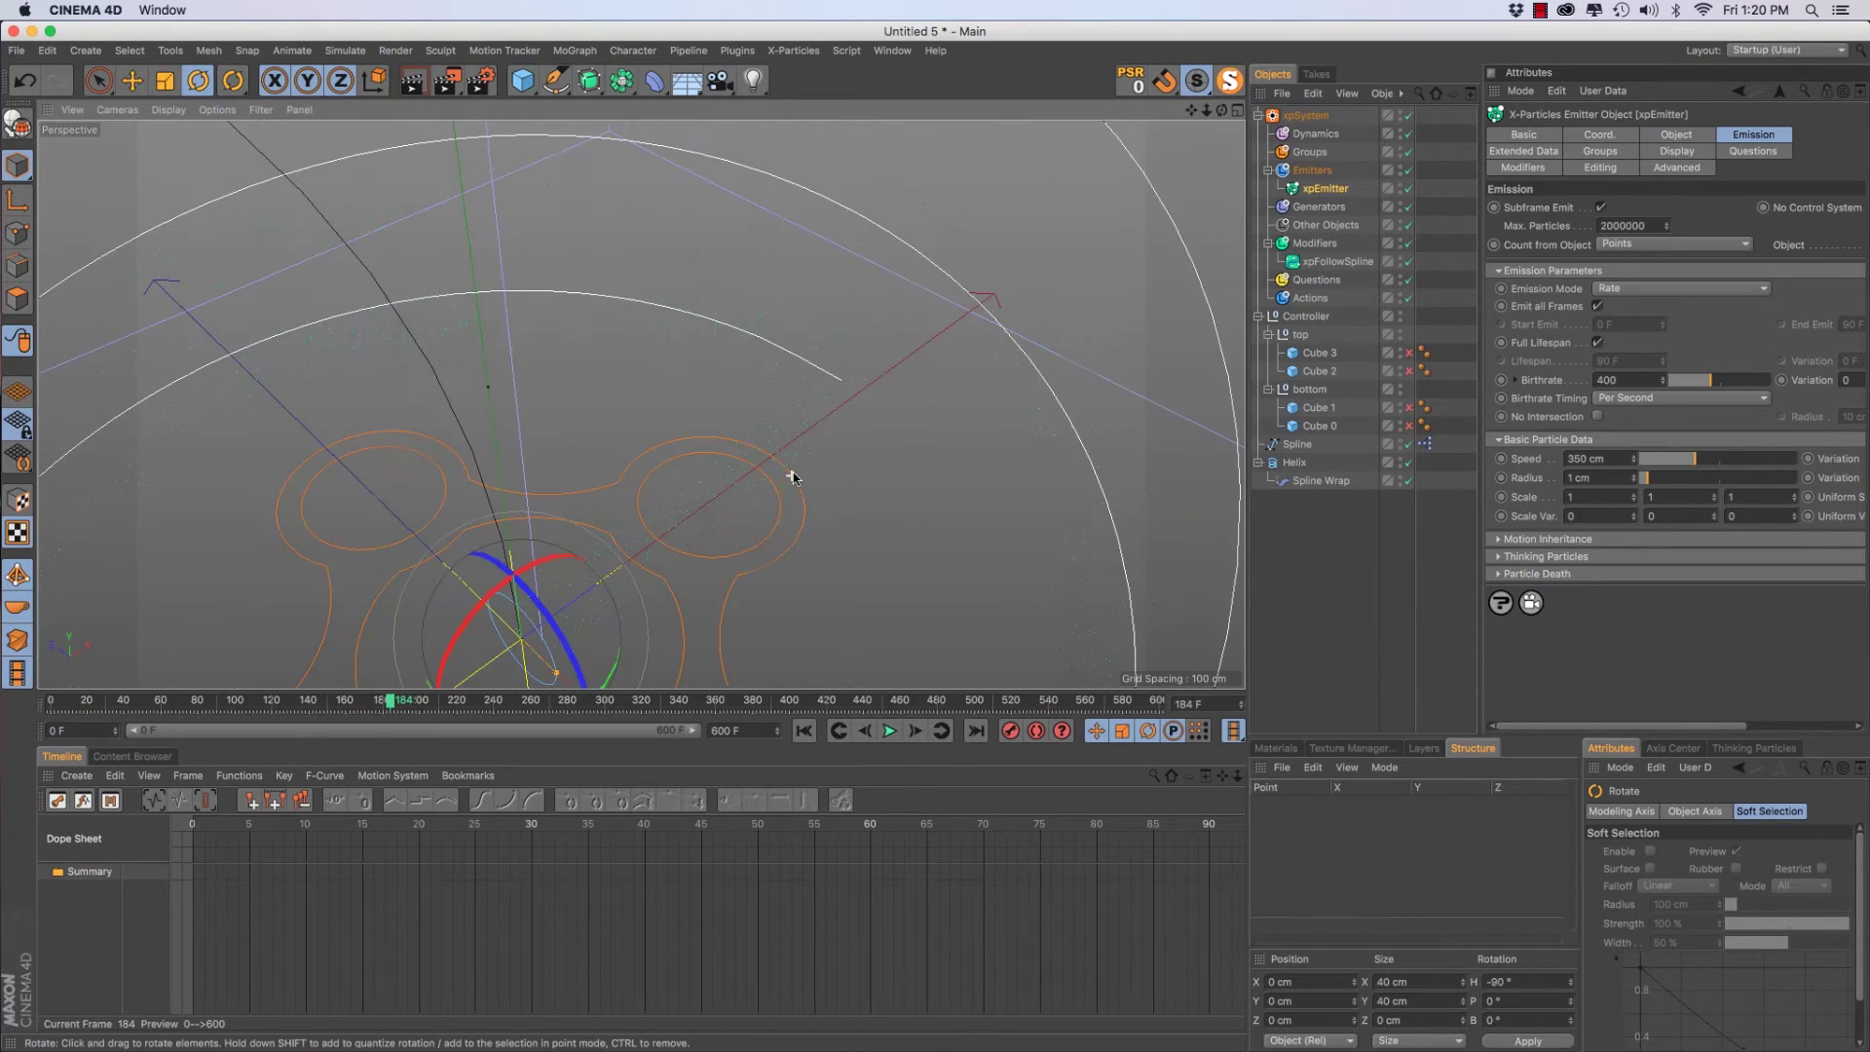
left_click_drag(800, 471, 830, 454, "alt")
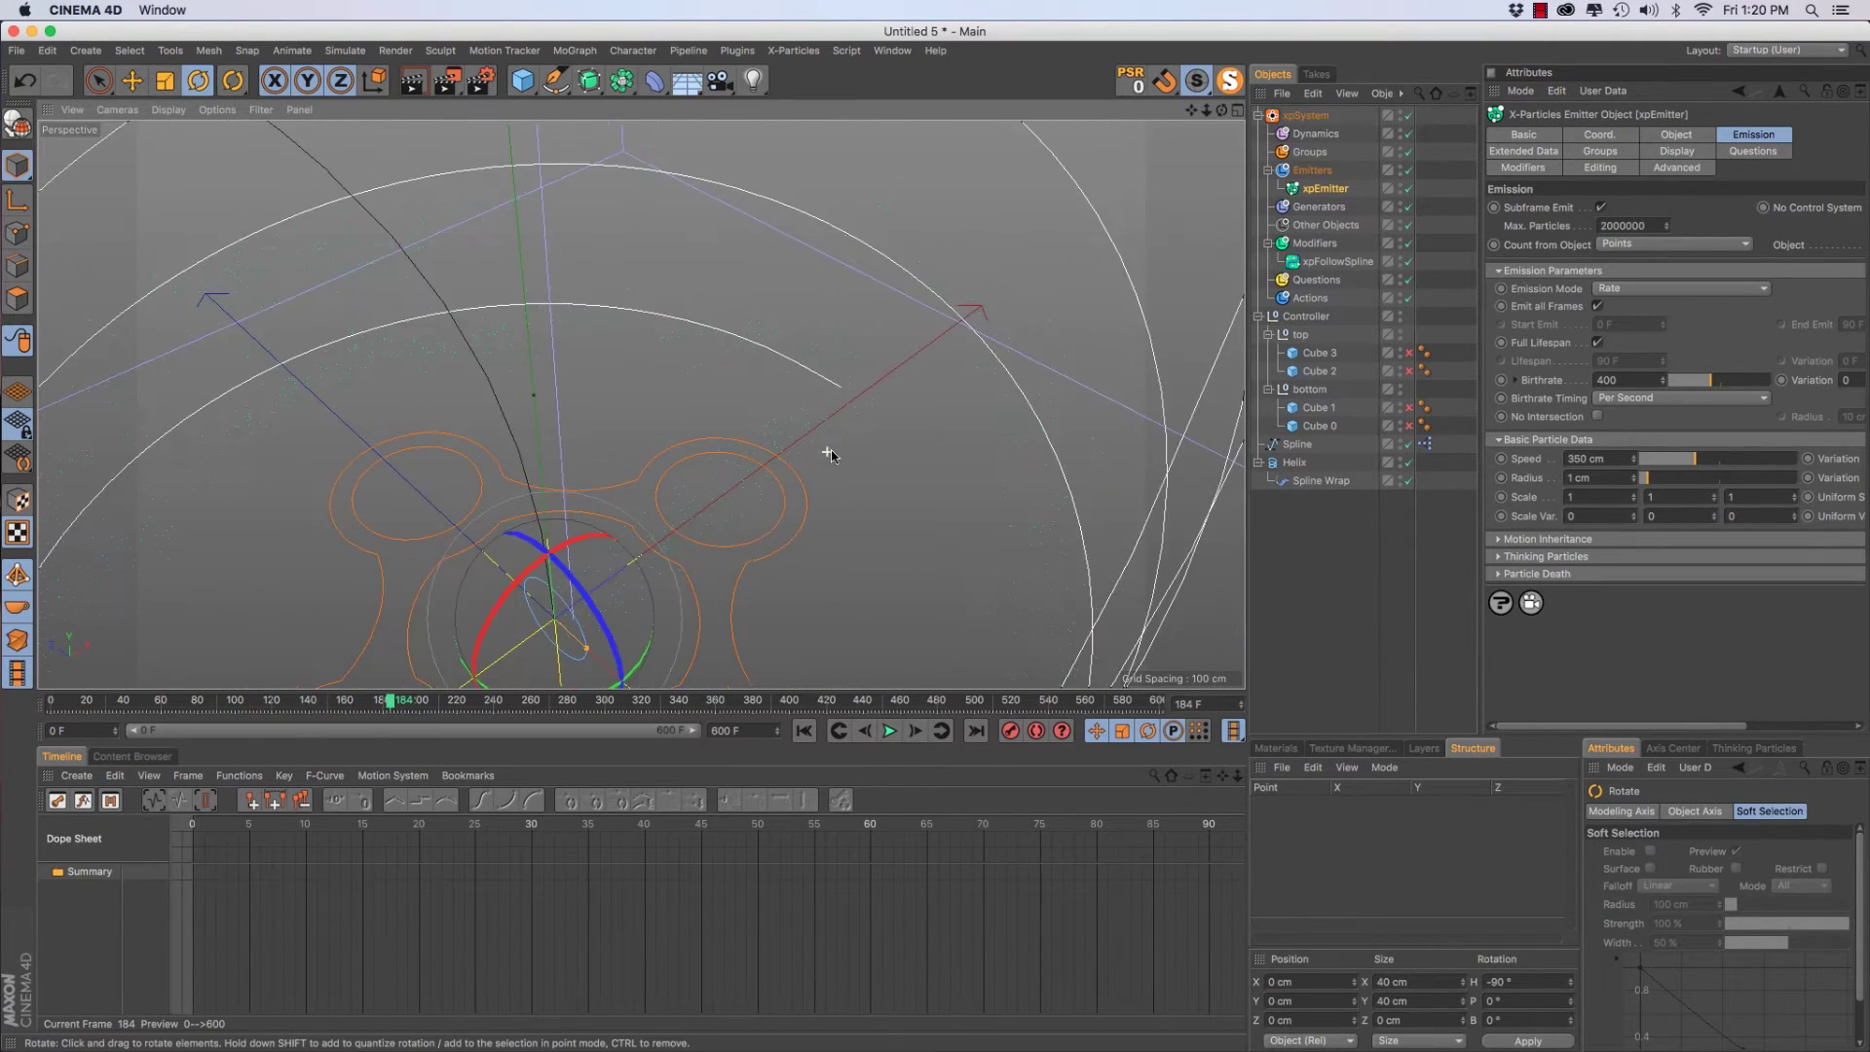
right_click(1322, 188)
left_click(1307, 189)
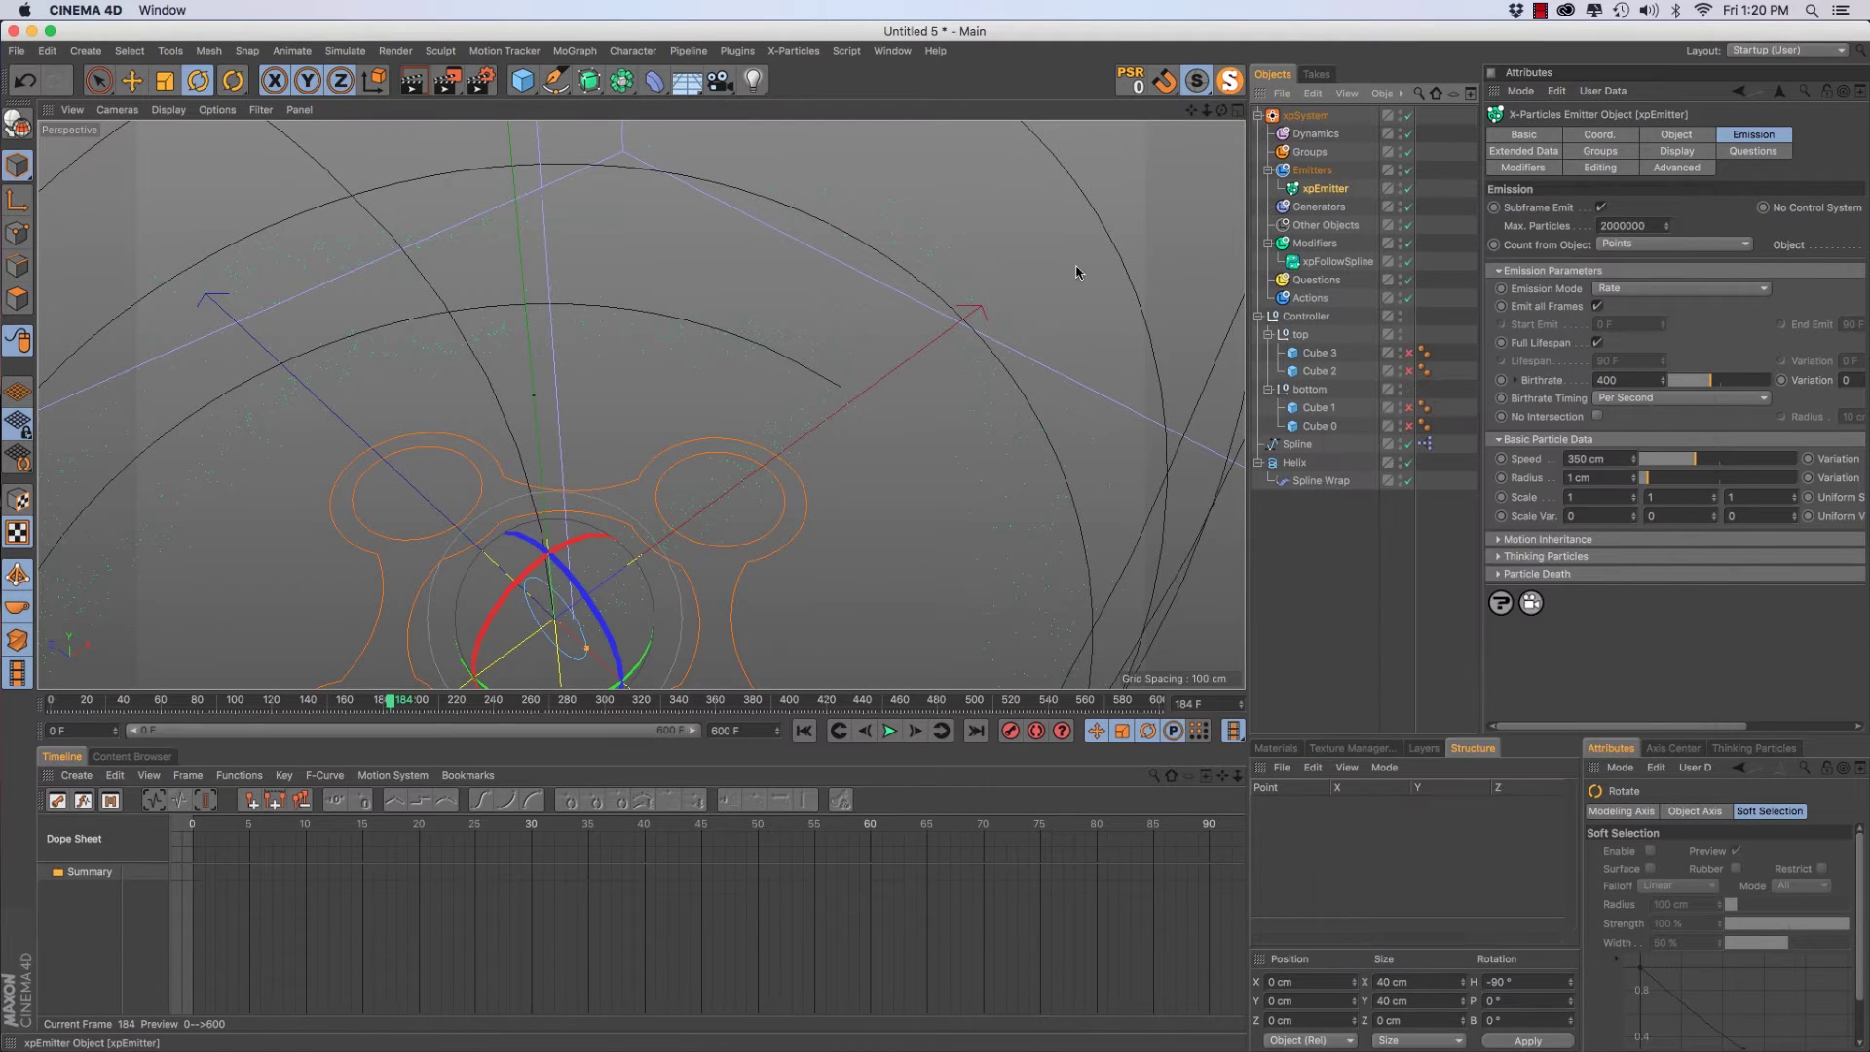
left_click_drag(765, 449, 568, 335, "alt")
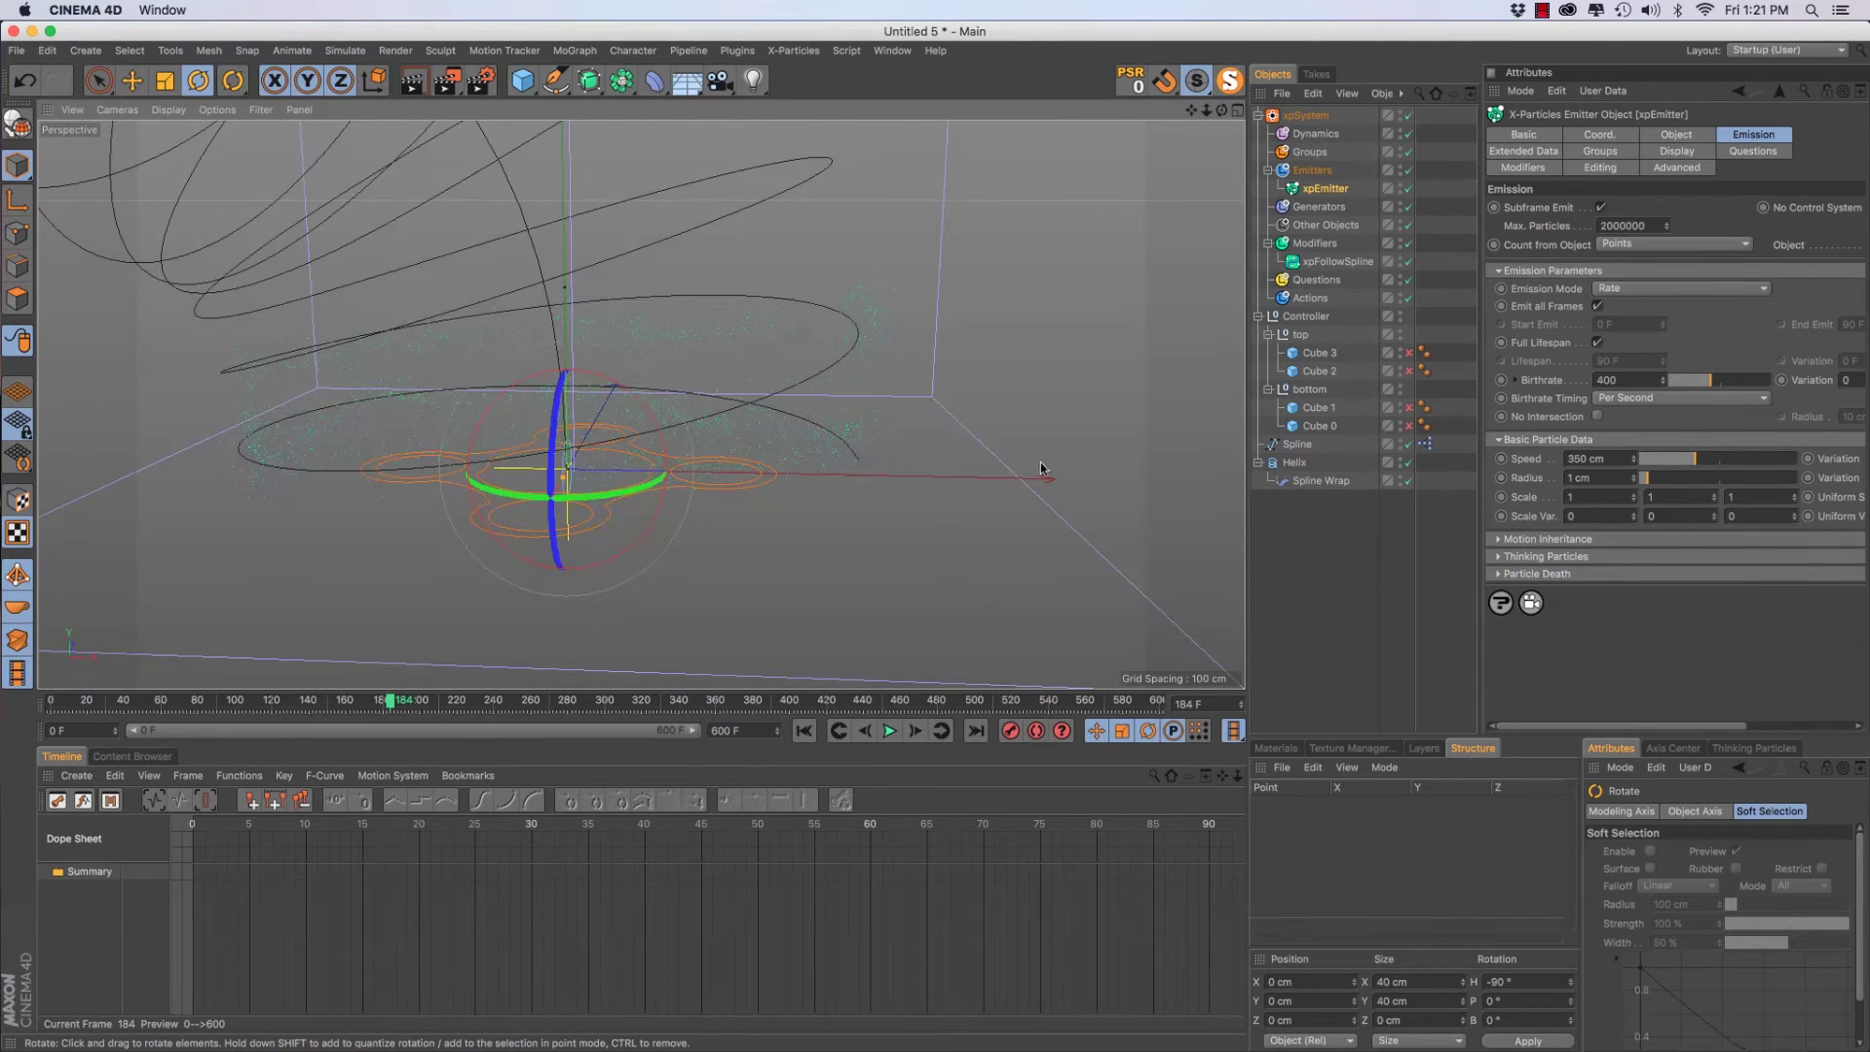
Select the helix and examine its lower starting end relative to the emitter
left_click(1293, 462)
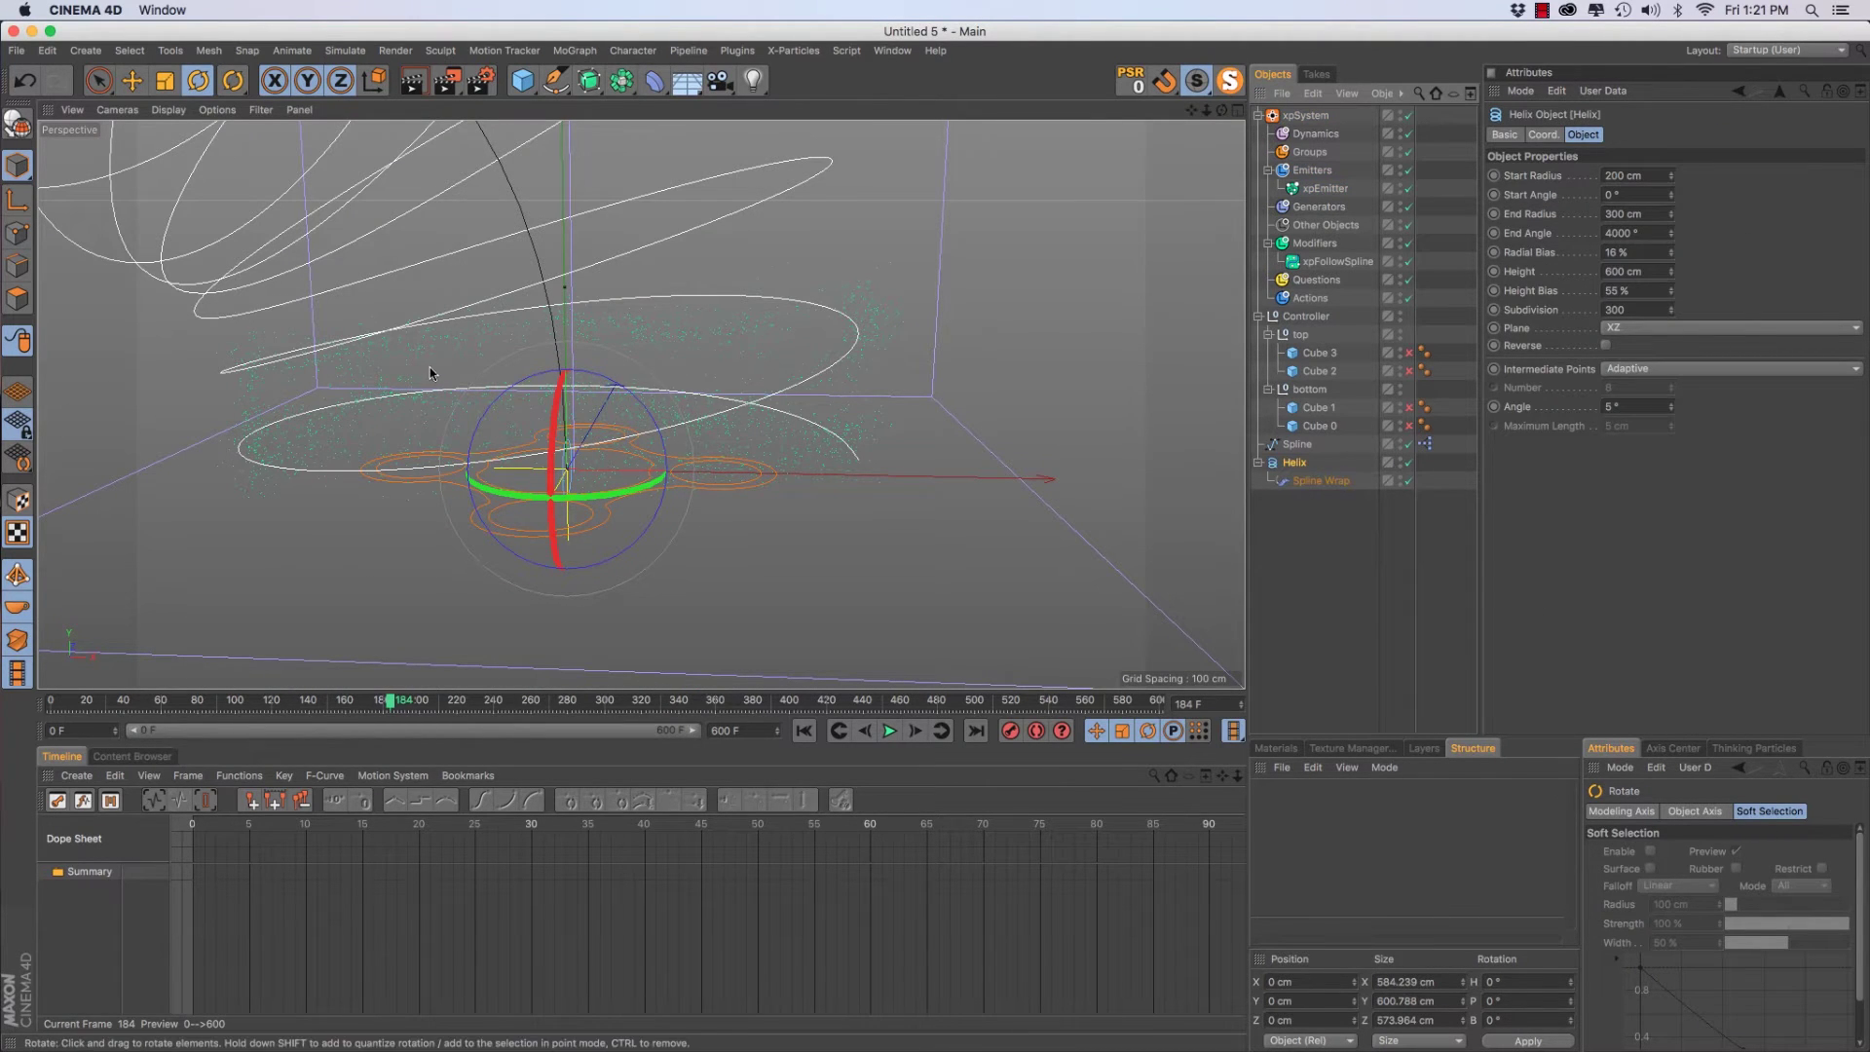
right_click_drag(720, 366, 707, 465, "alt")
middle_click_drag(706, 464, 618, 324, "alt")
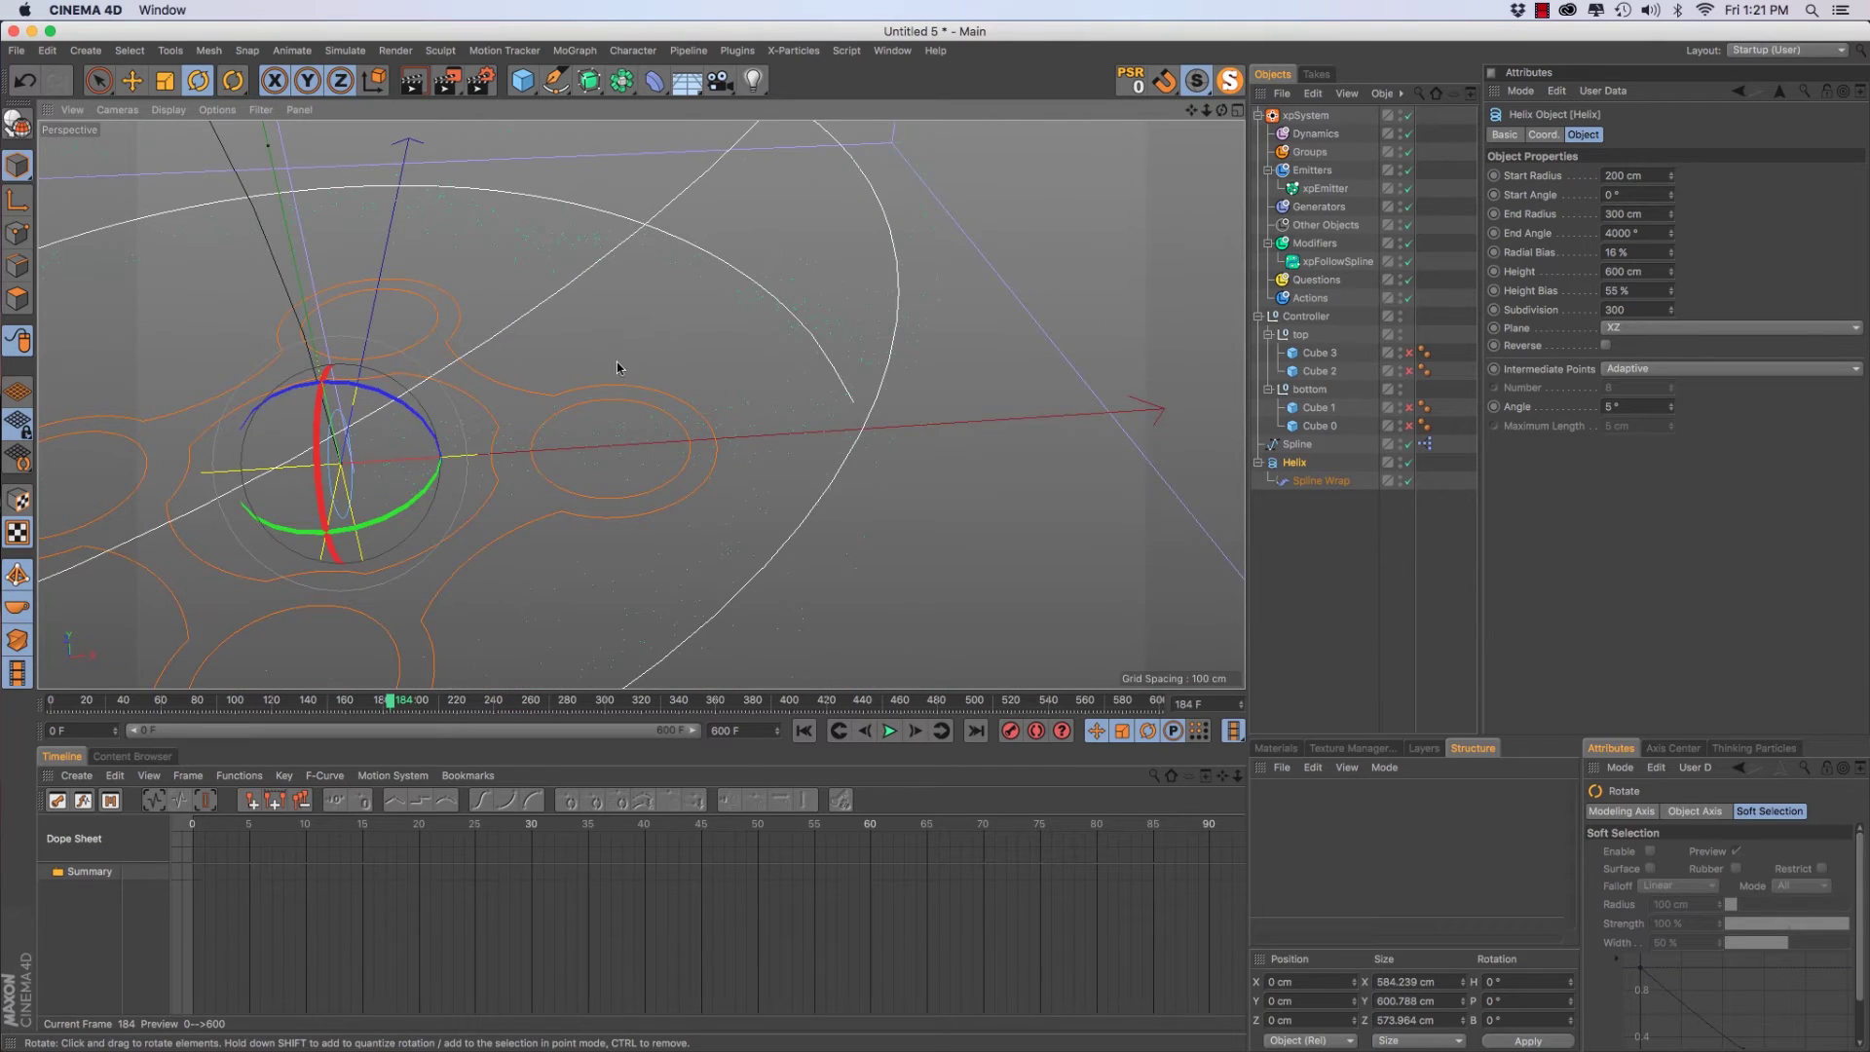
left_click_drag(639, 404, 718, 368, "alt")
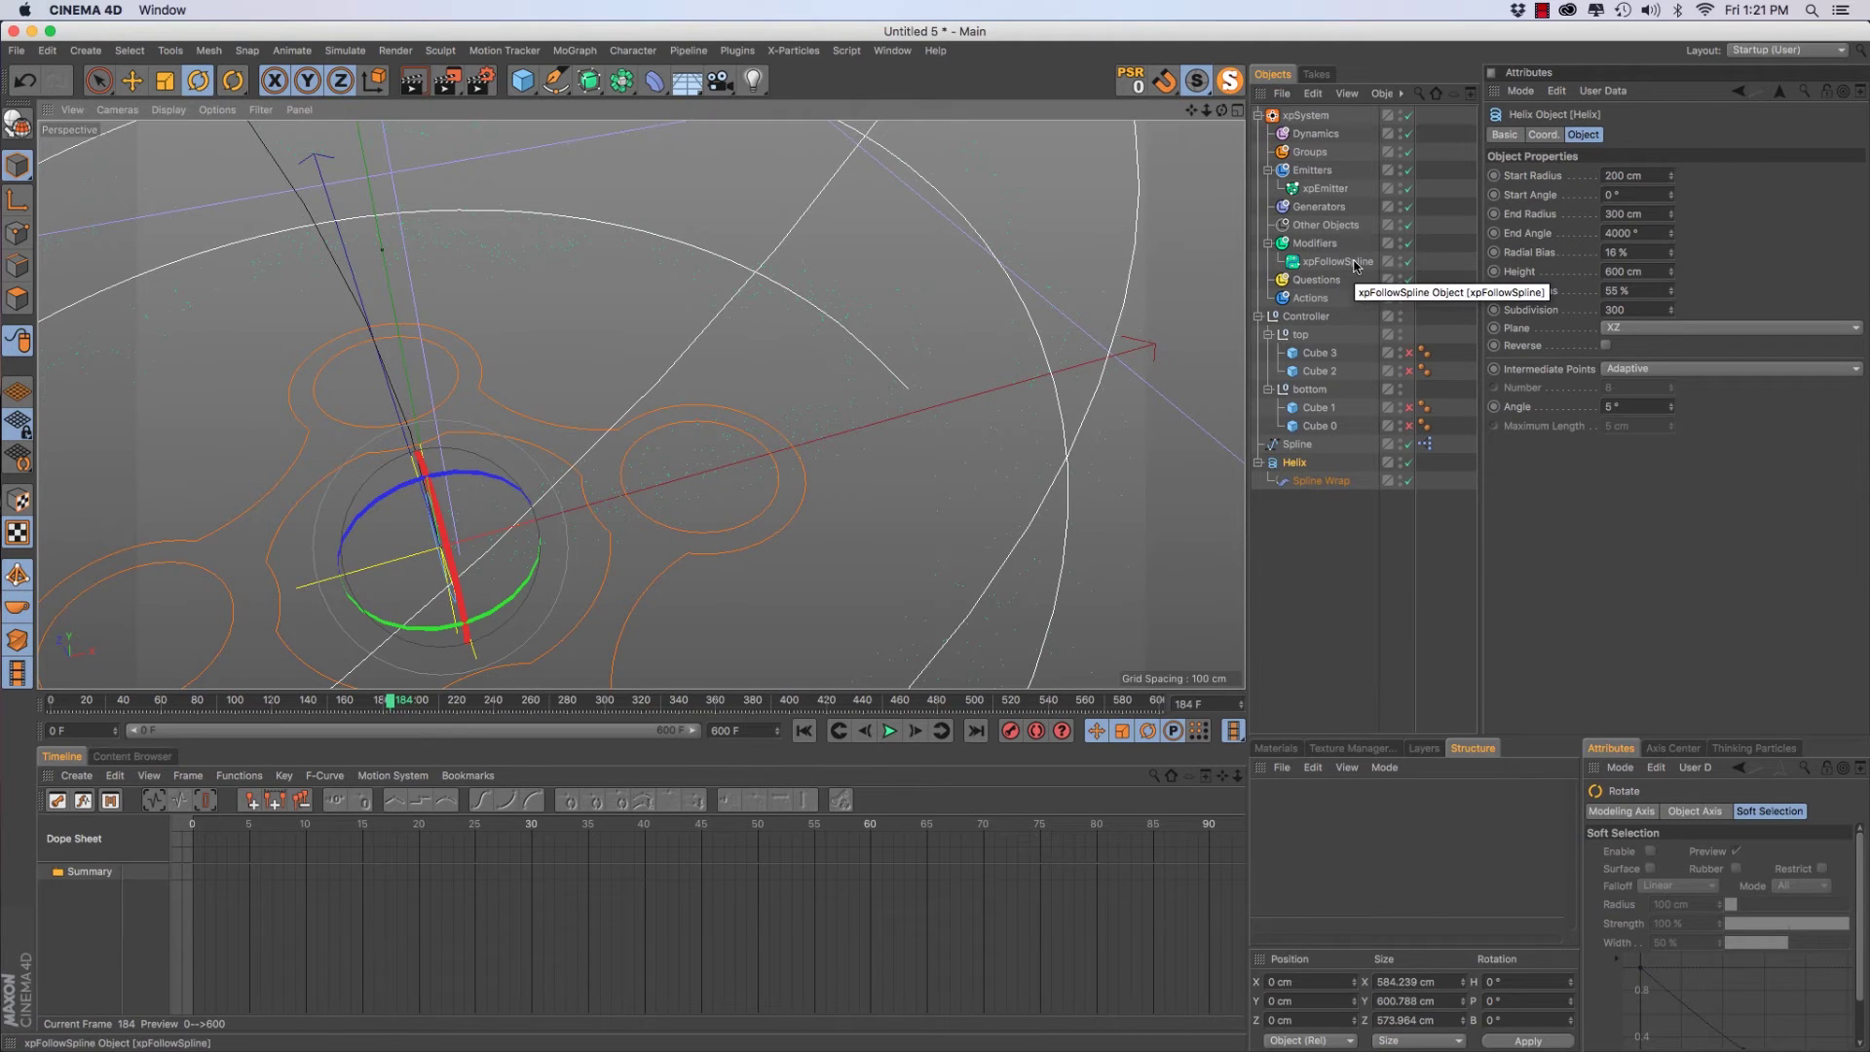
Add a Trails generator linked to xpEmitter, with Full Scene Trail off and a trail length of 16 F
left_click(1338, 210)
left_click(1628, 211)
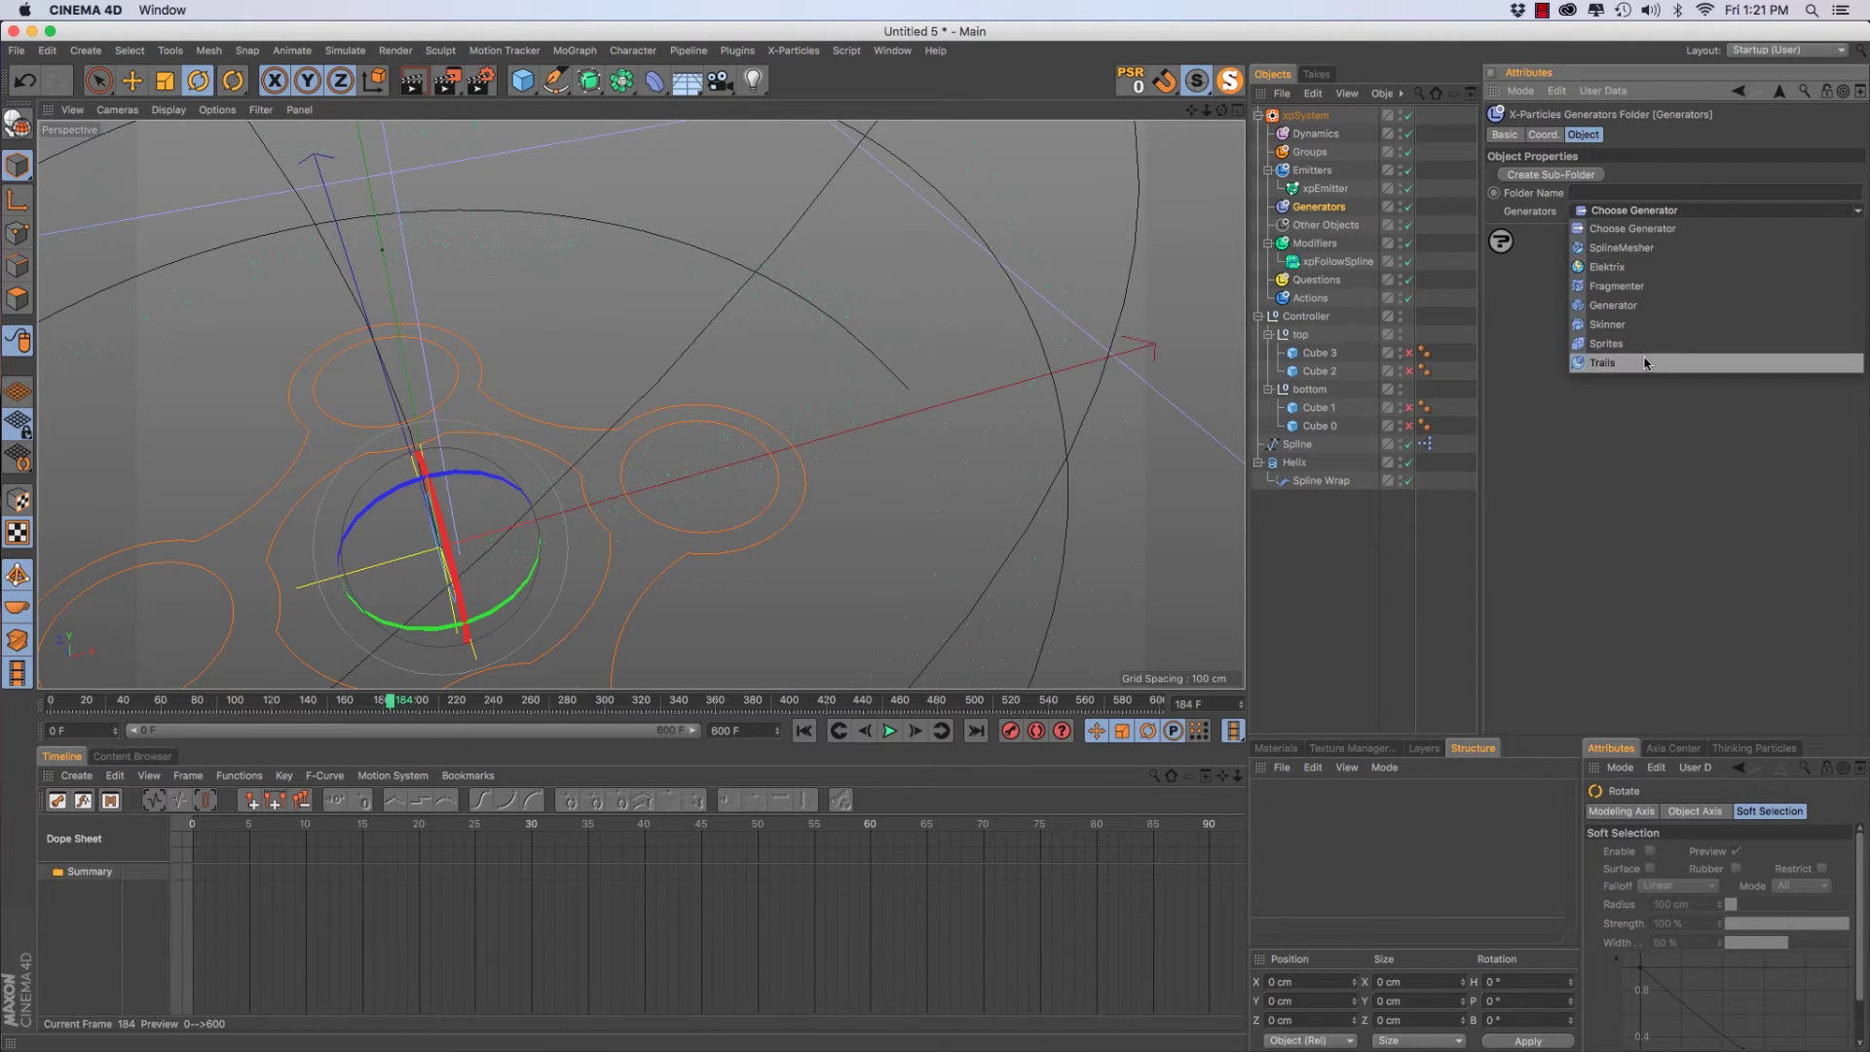
left_click(1643, 363)
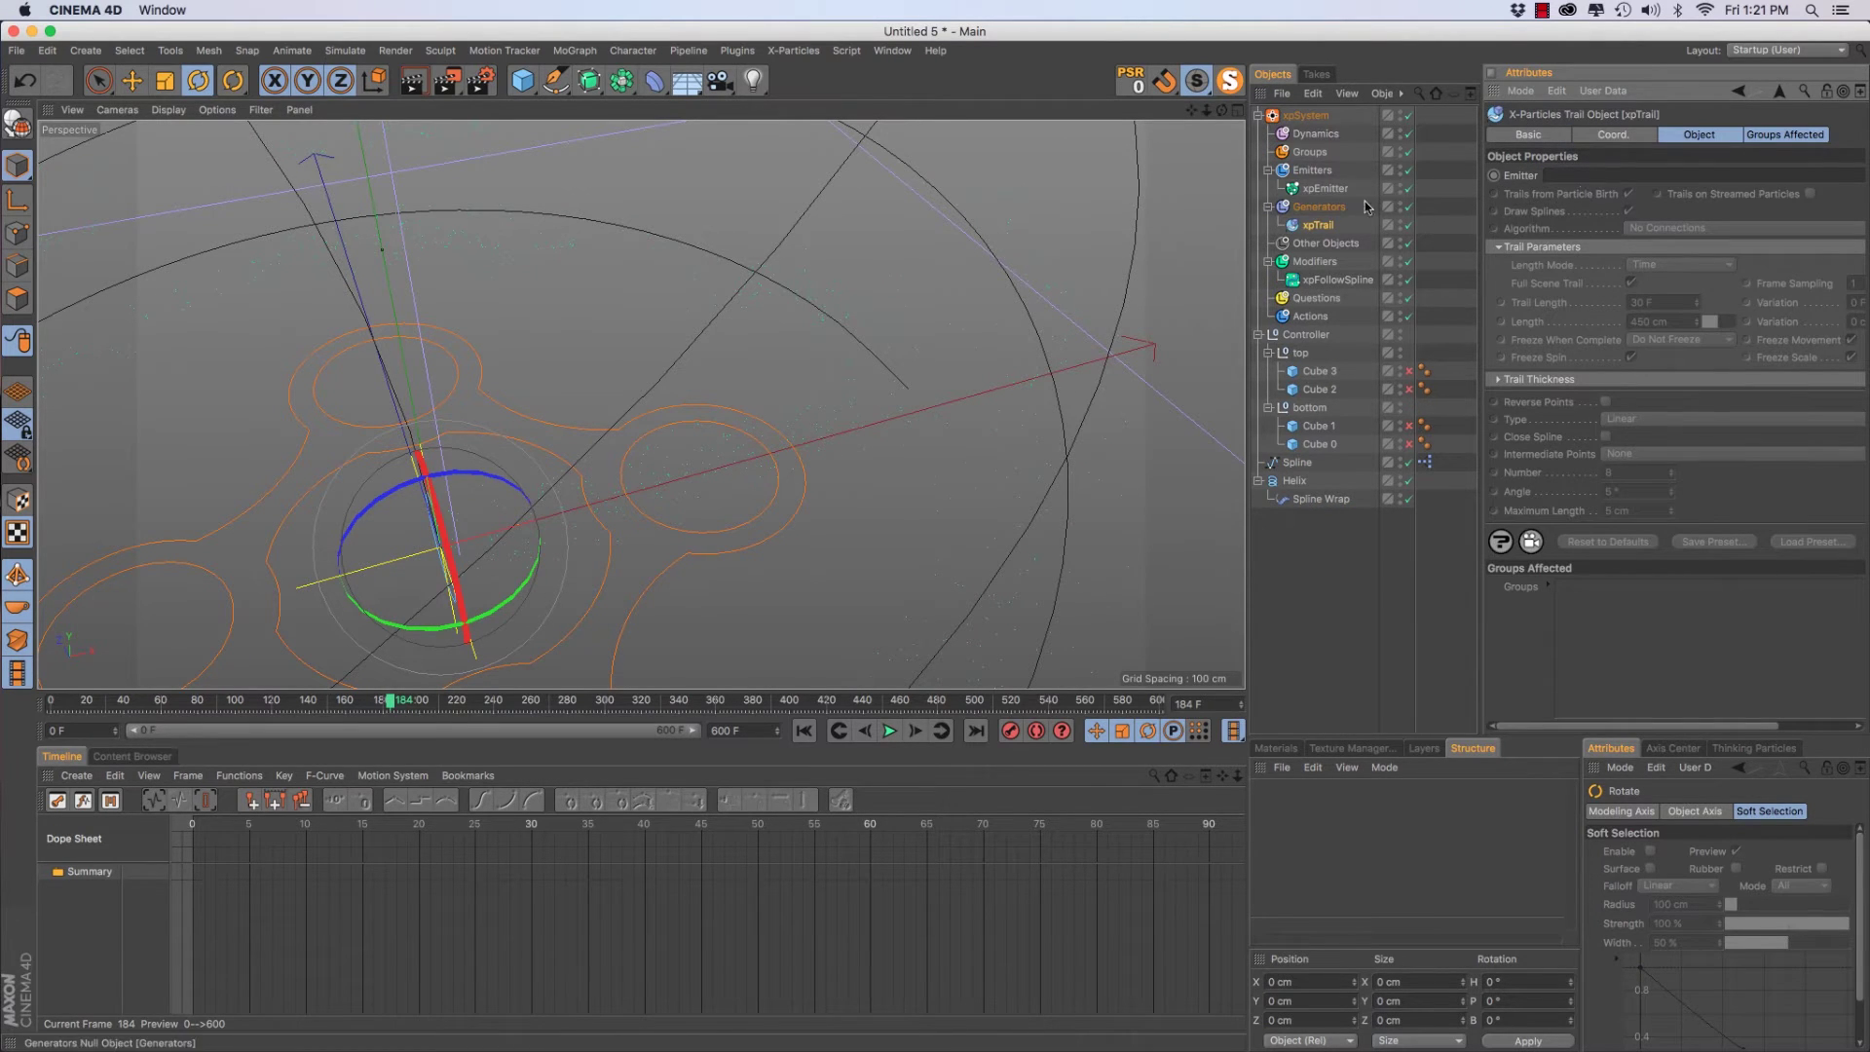
left_click(1631, 283)
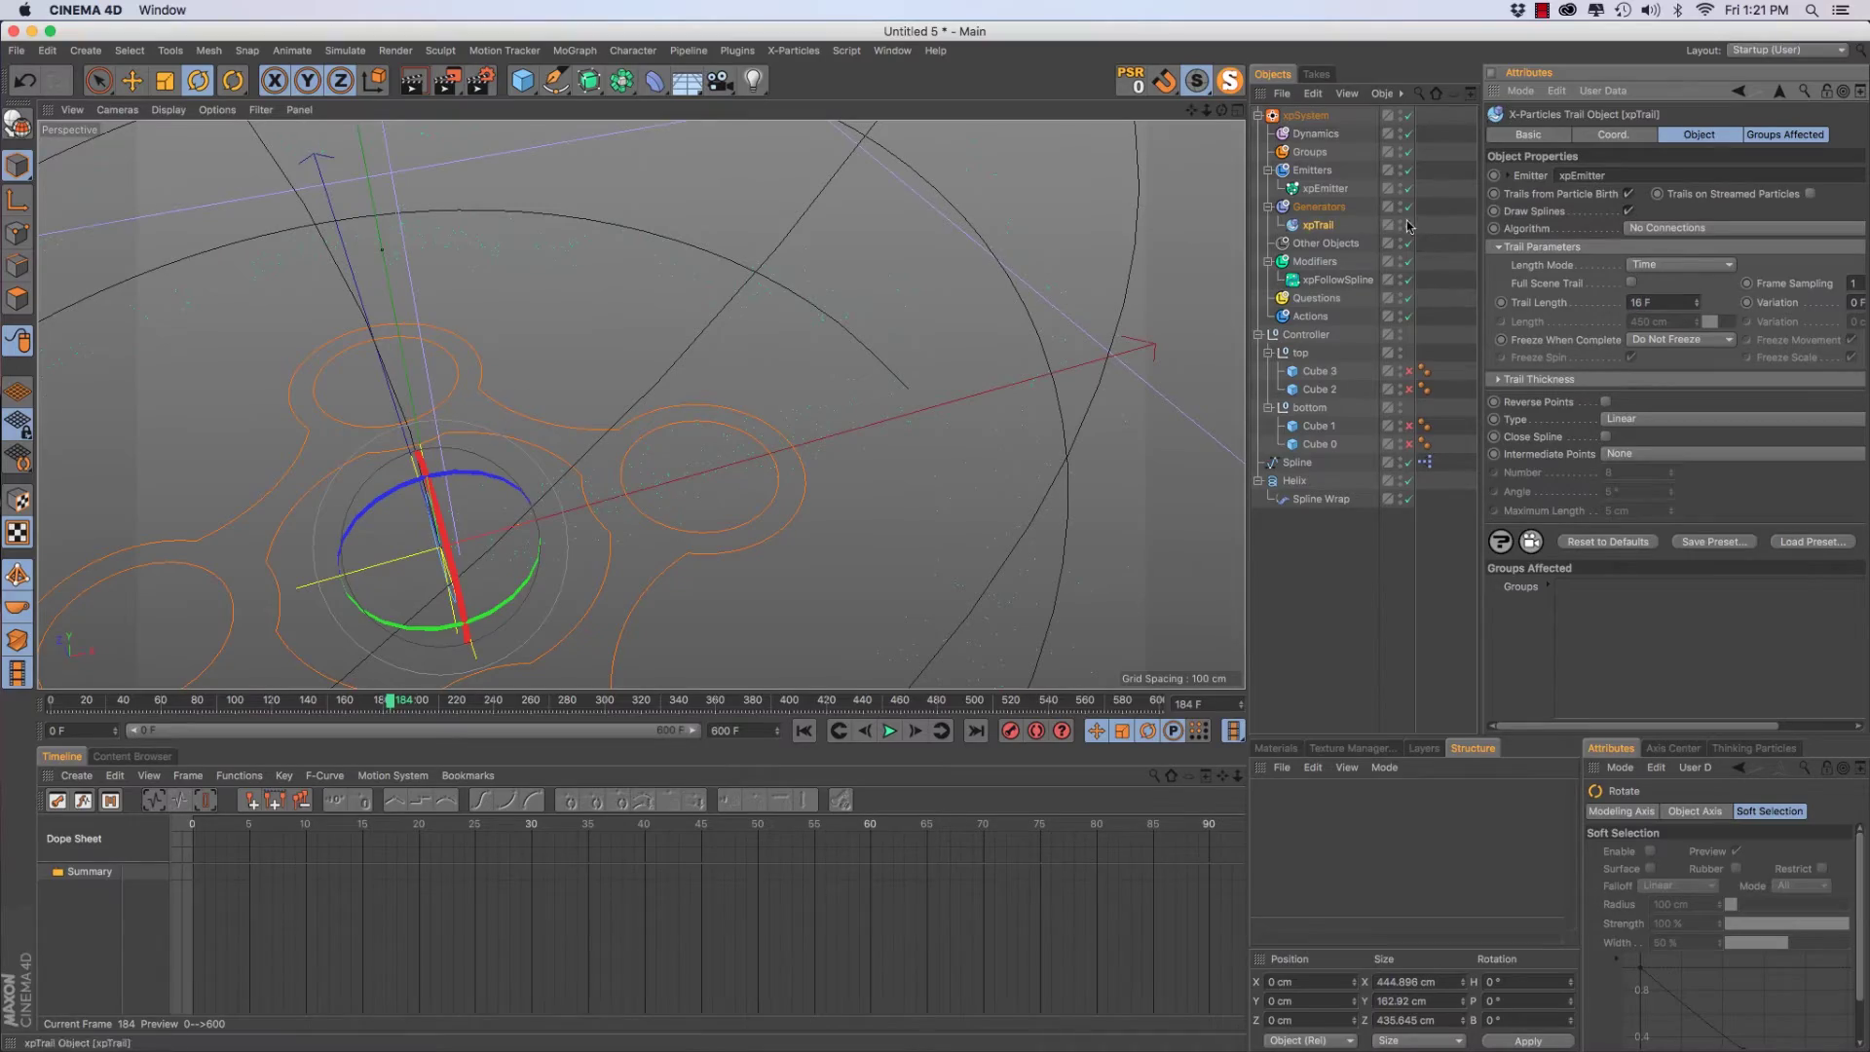
Play the animation from frame 0 and examine the trails that follow the spline
key("F8")
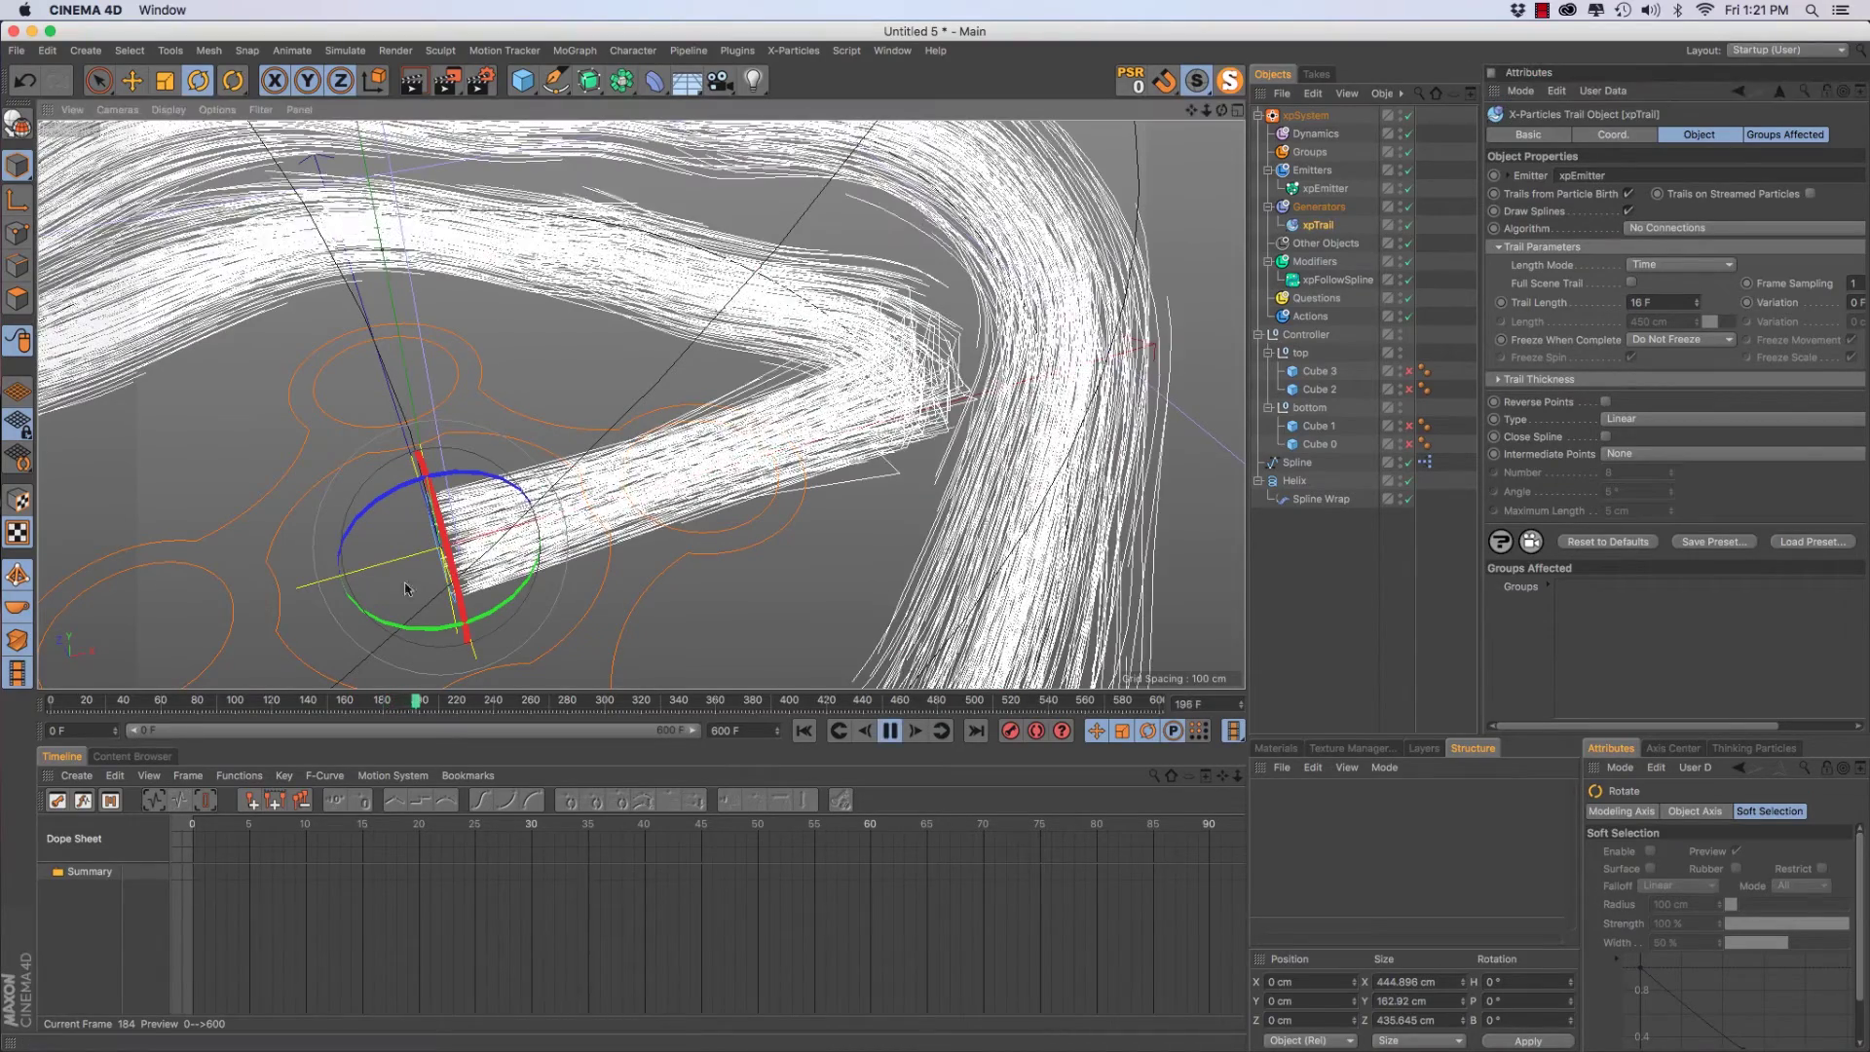
left_click_drag(70, 703, 29, 701)
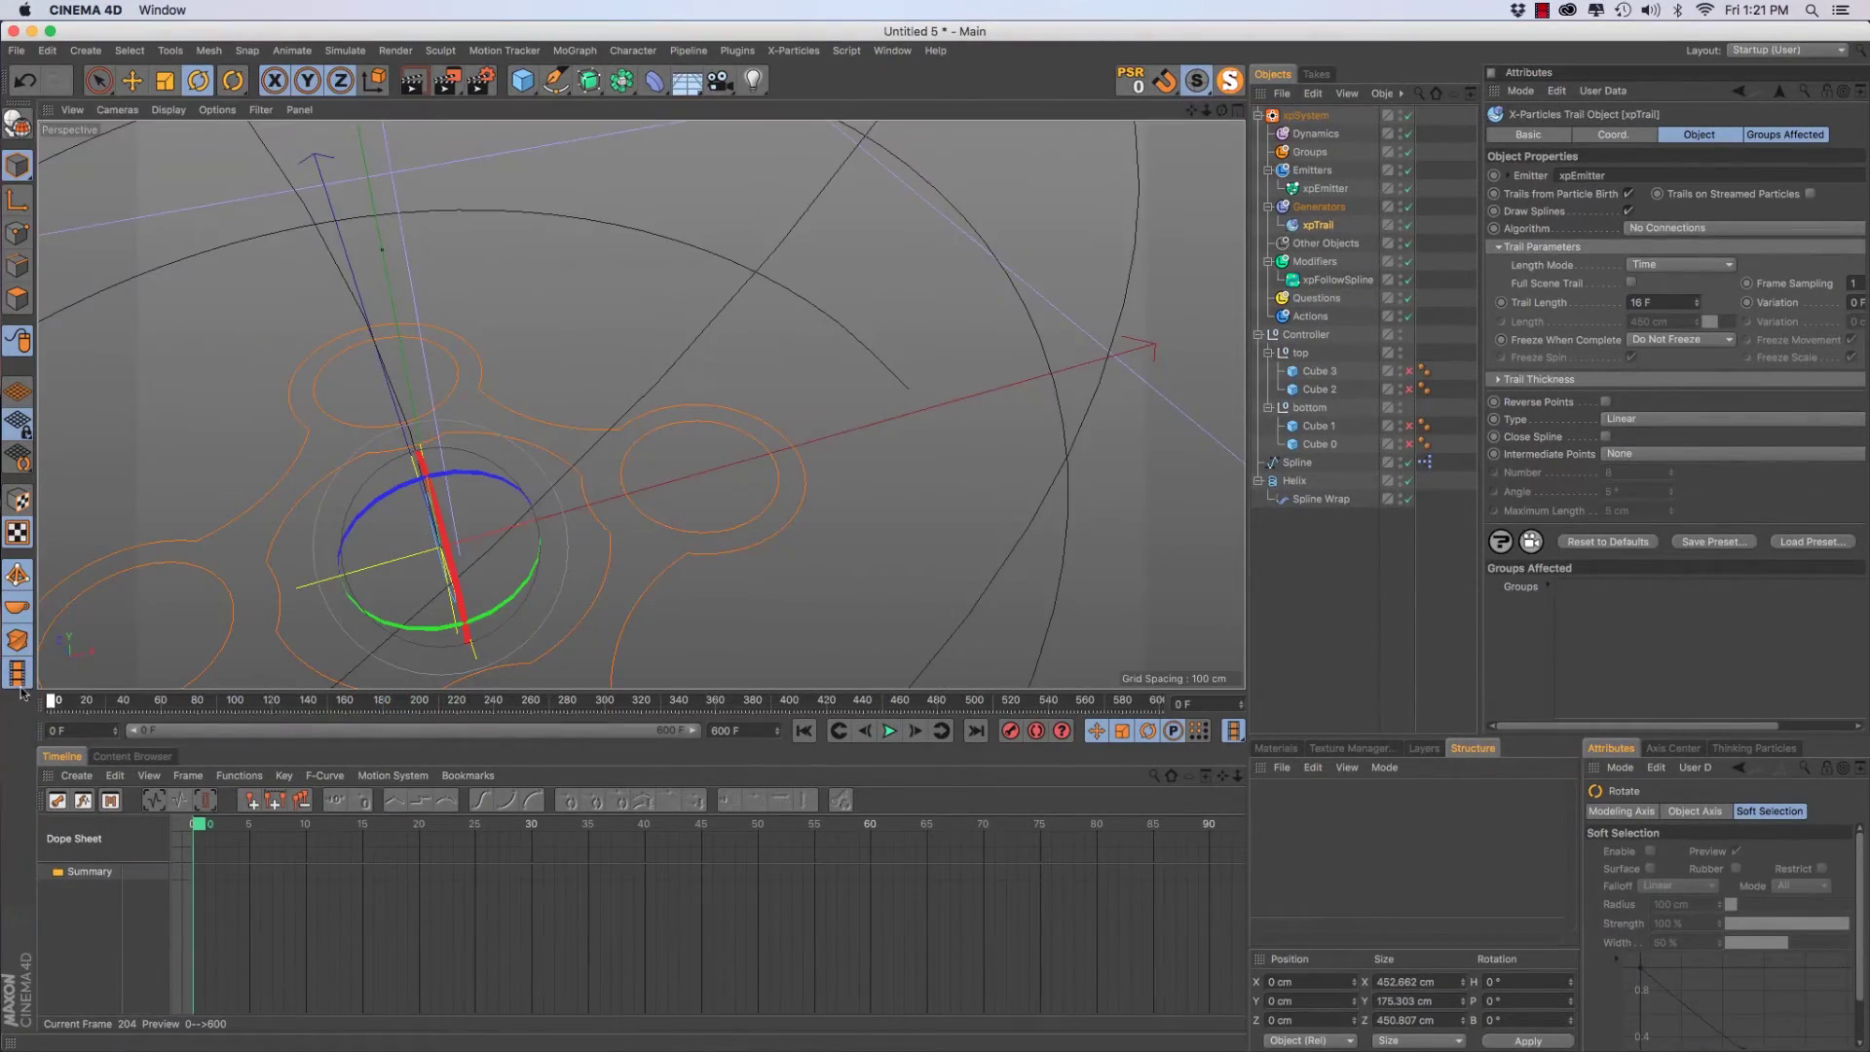
key("F8")
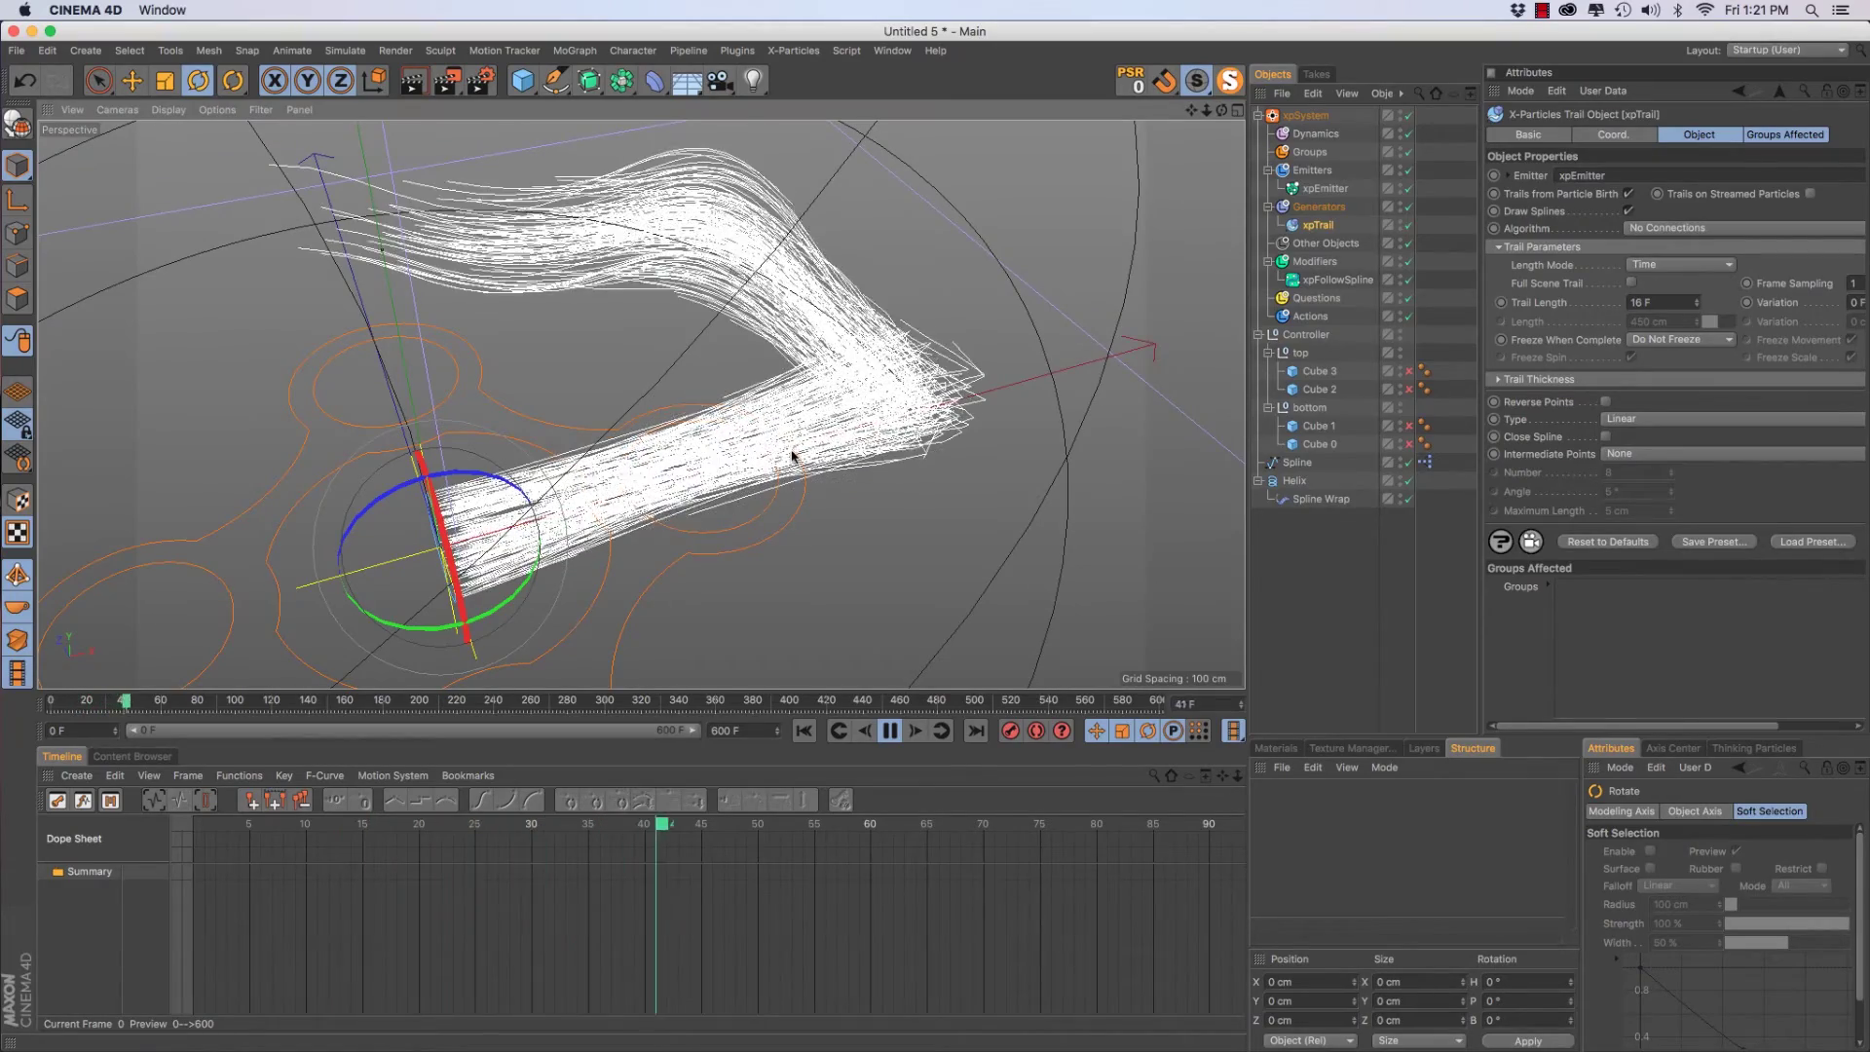
key("F8")
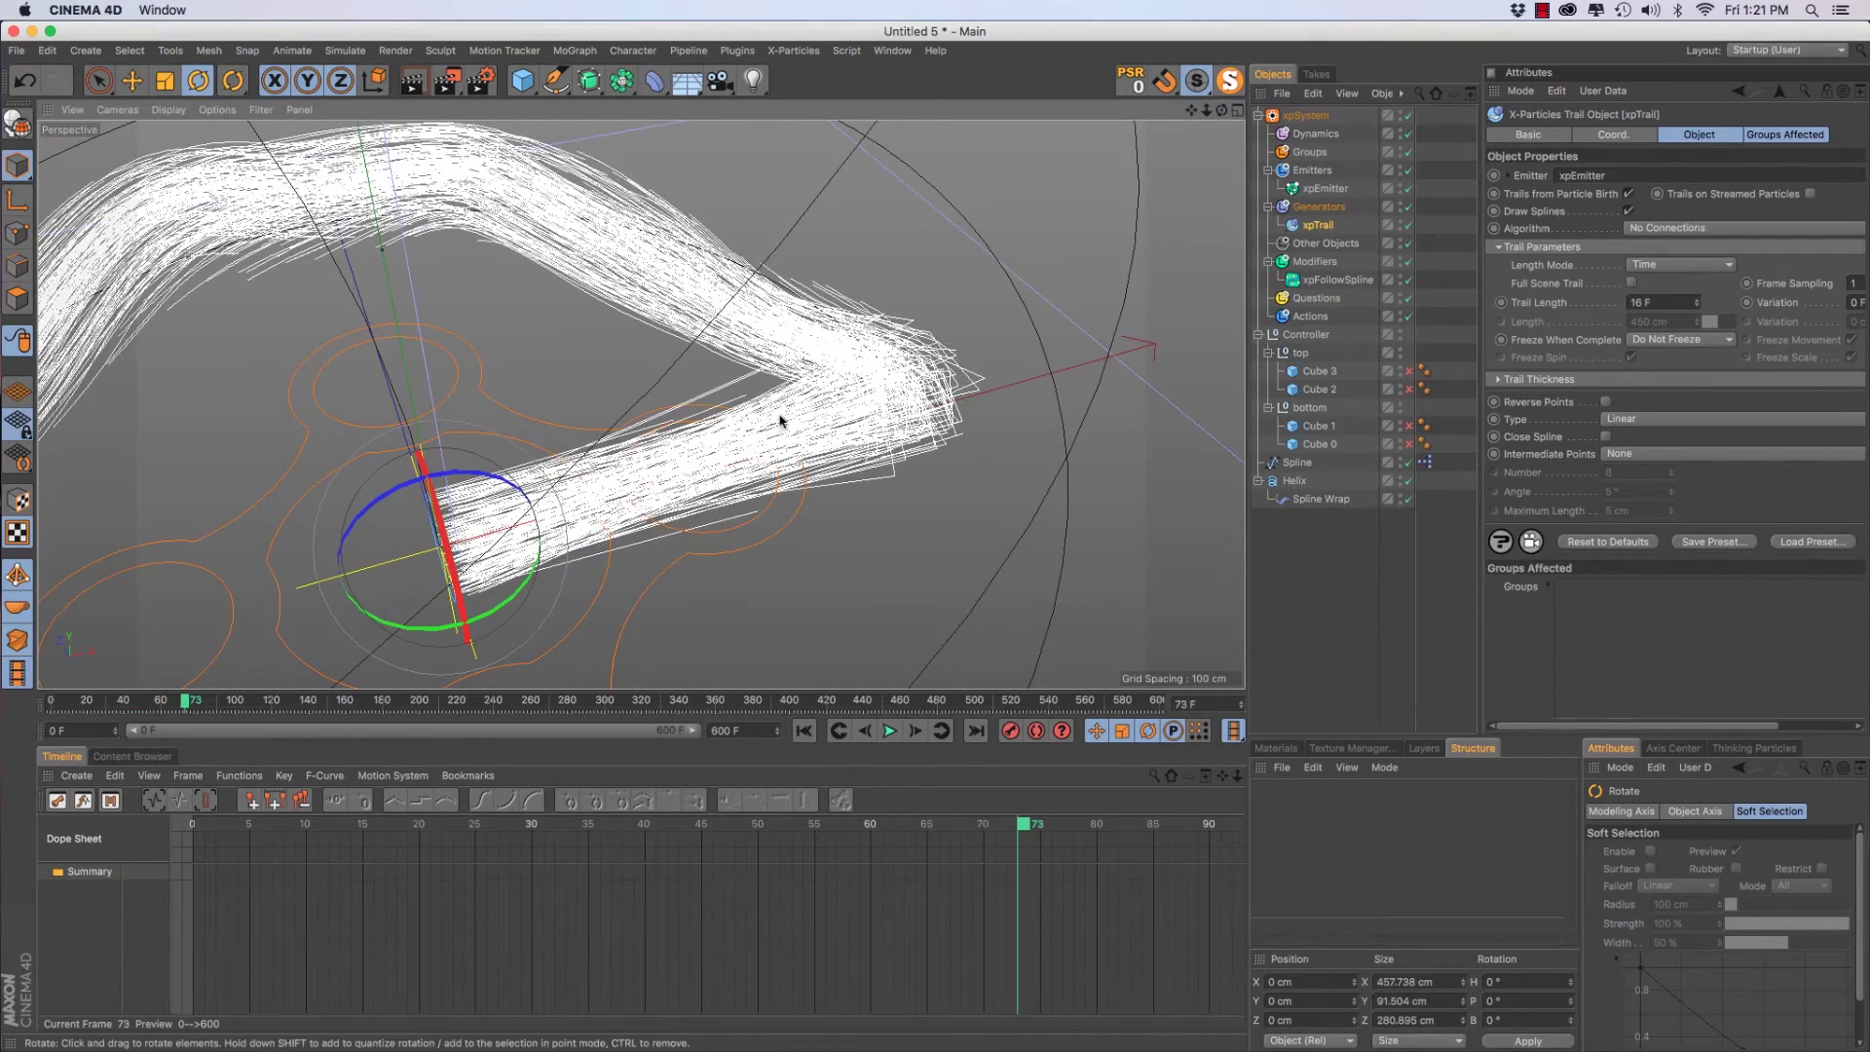
left_click_drag(694, 433, 779, 428, "alt")
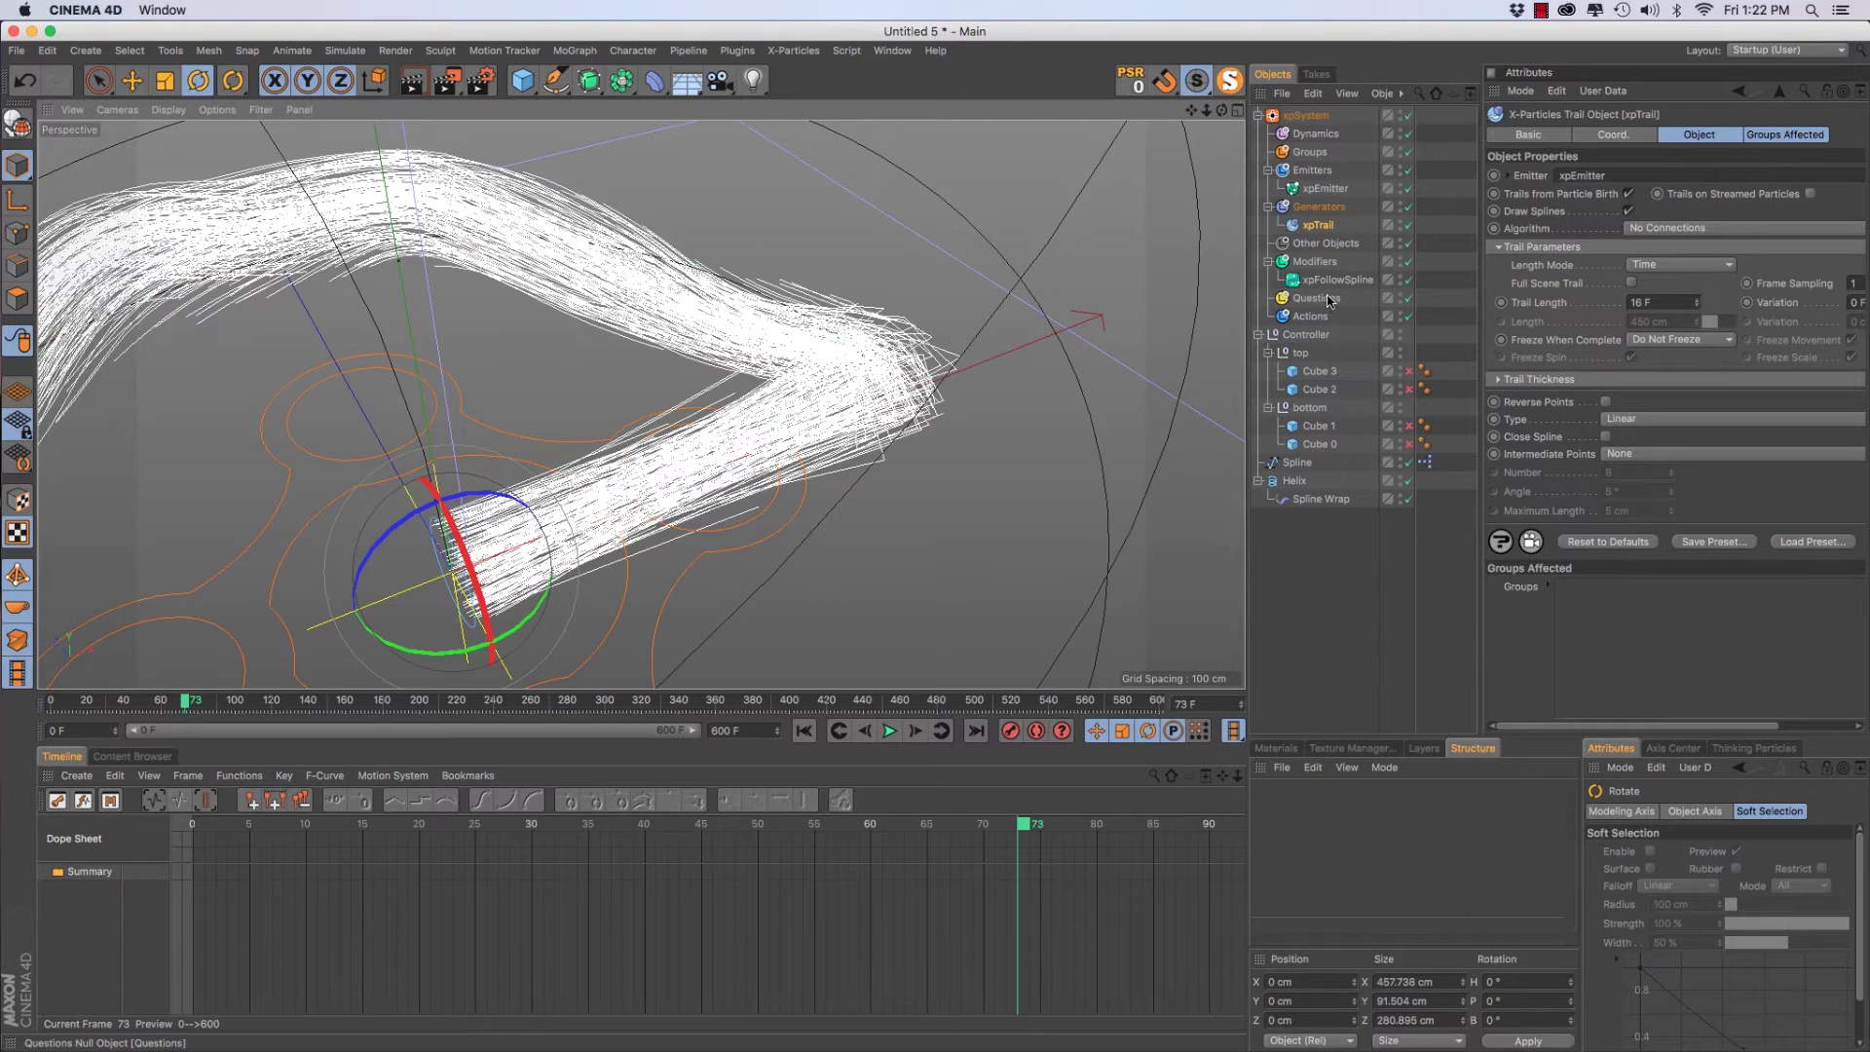
Add a Particle Age question to xpEmitter for ages greater than 0 F, with xpFollowSpline as the modifier to activate
left_click(1327, 189)
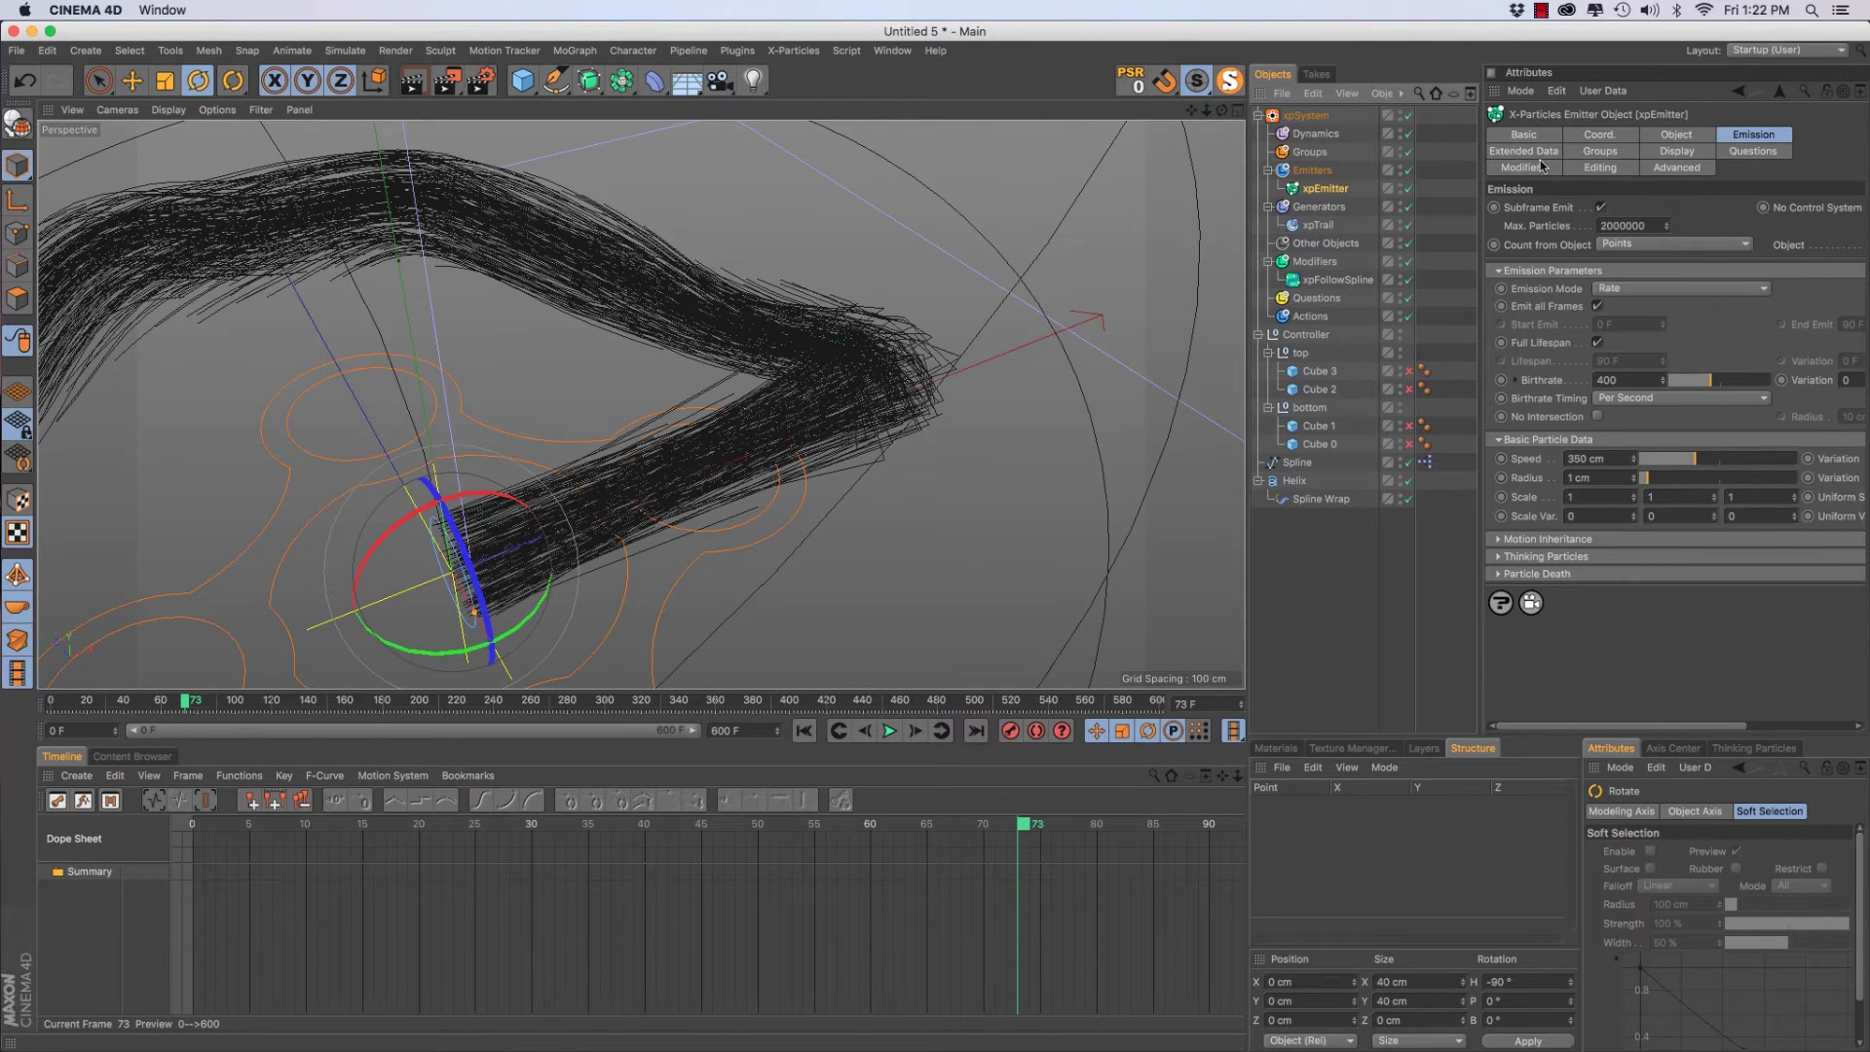
left_click(1744, 152)
left_click(1548, 209)
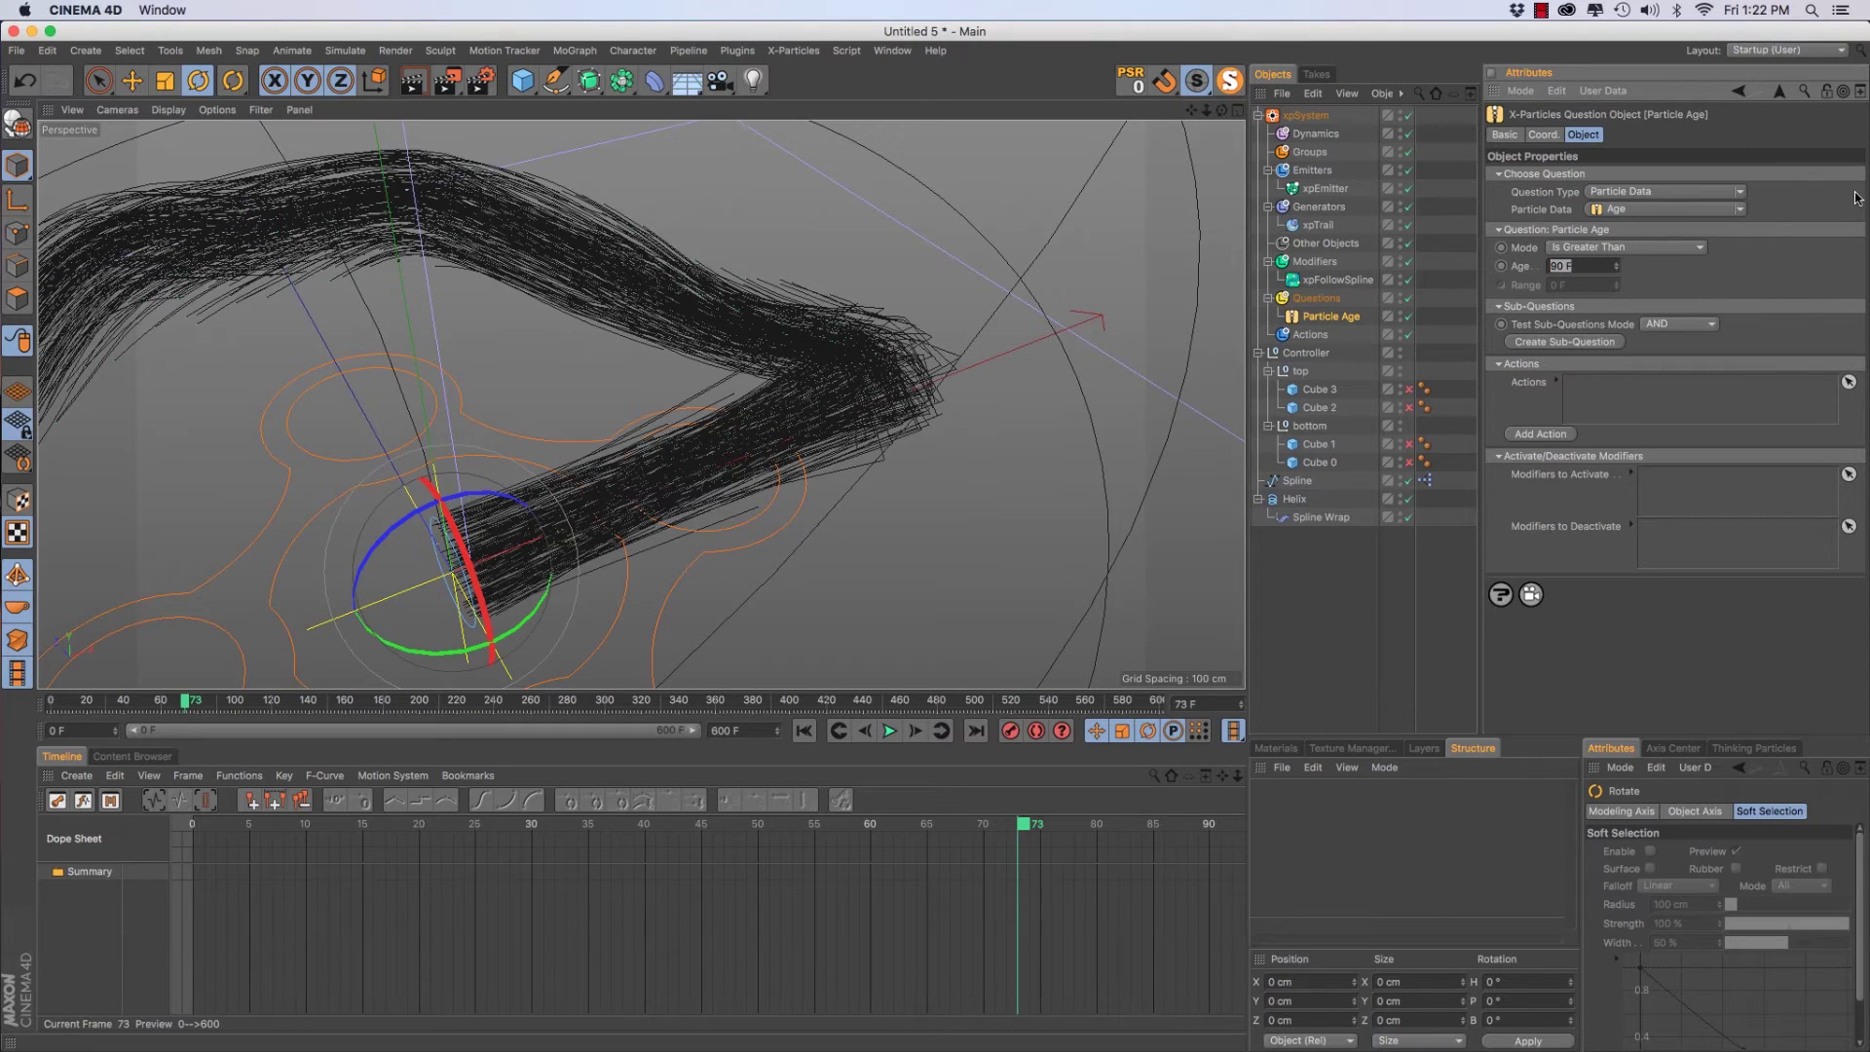
left_click(1349, 282)
left_click(1344, 298)
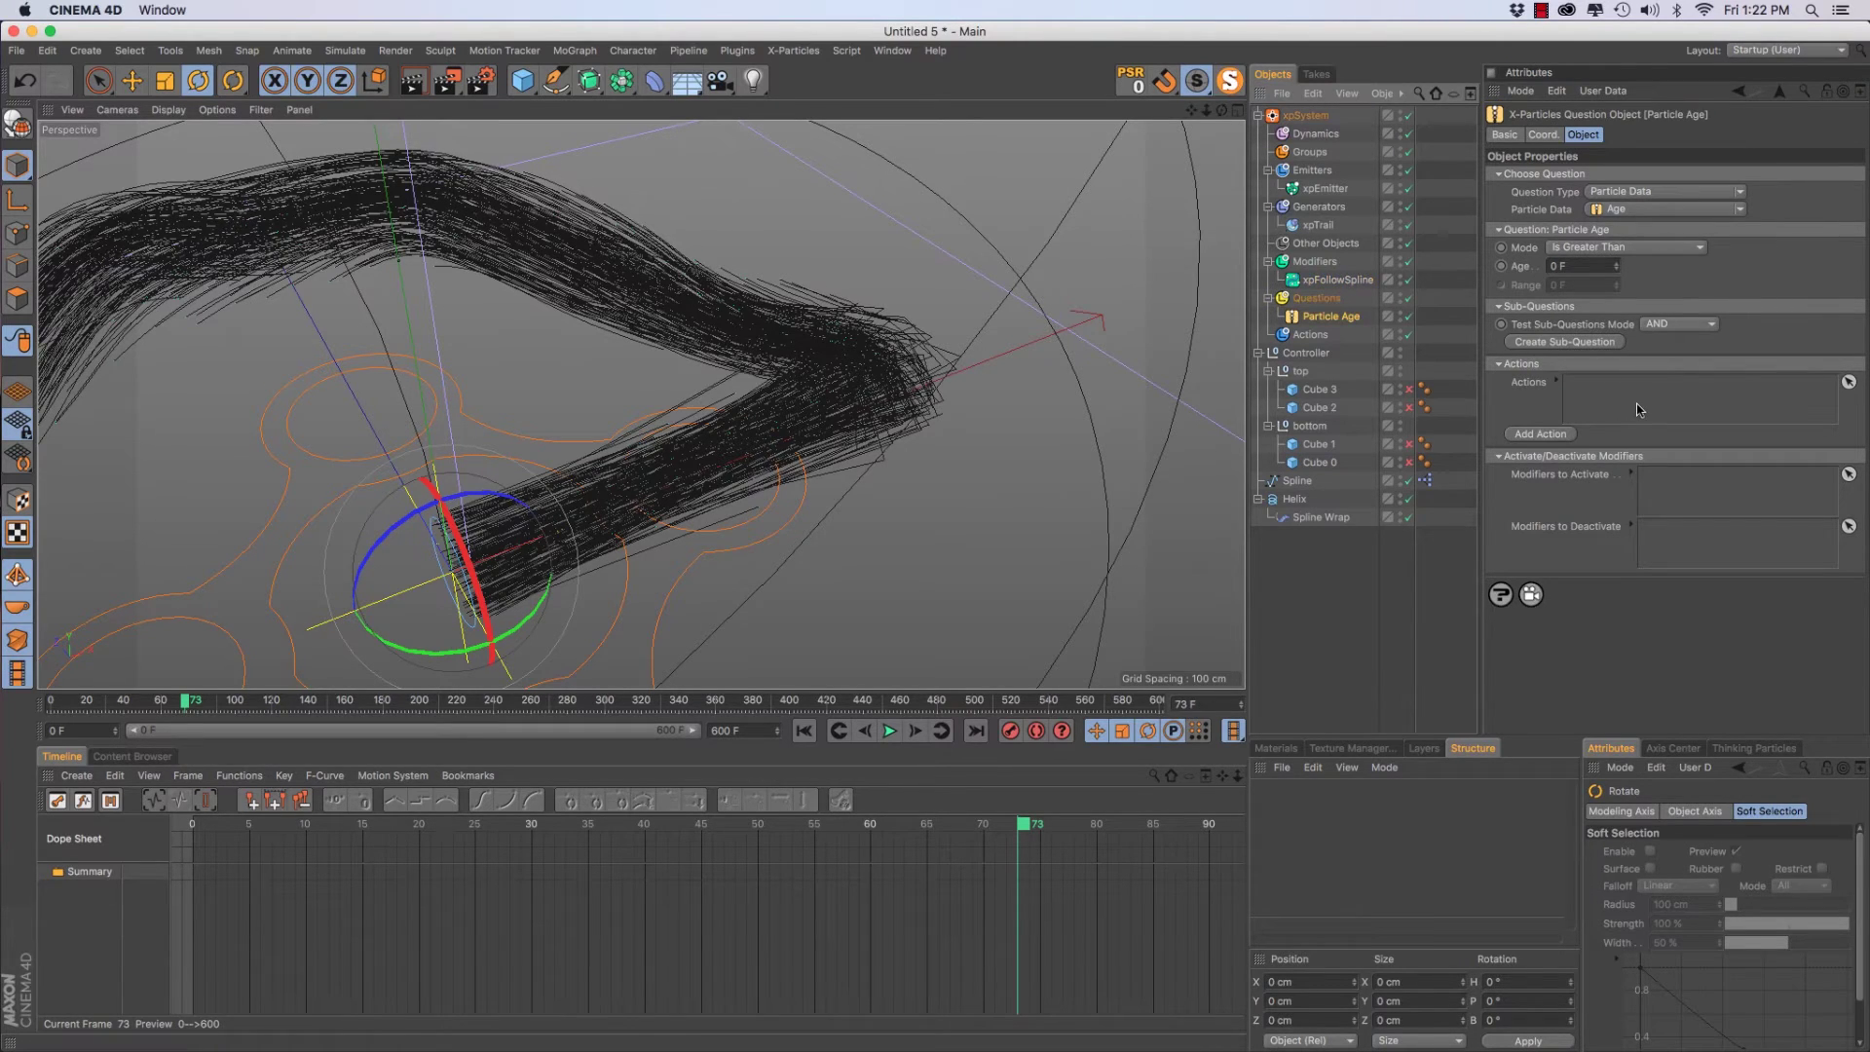
left_click_drag(1342, 280, 1698, 482)
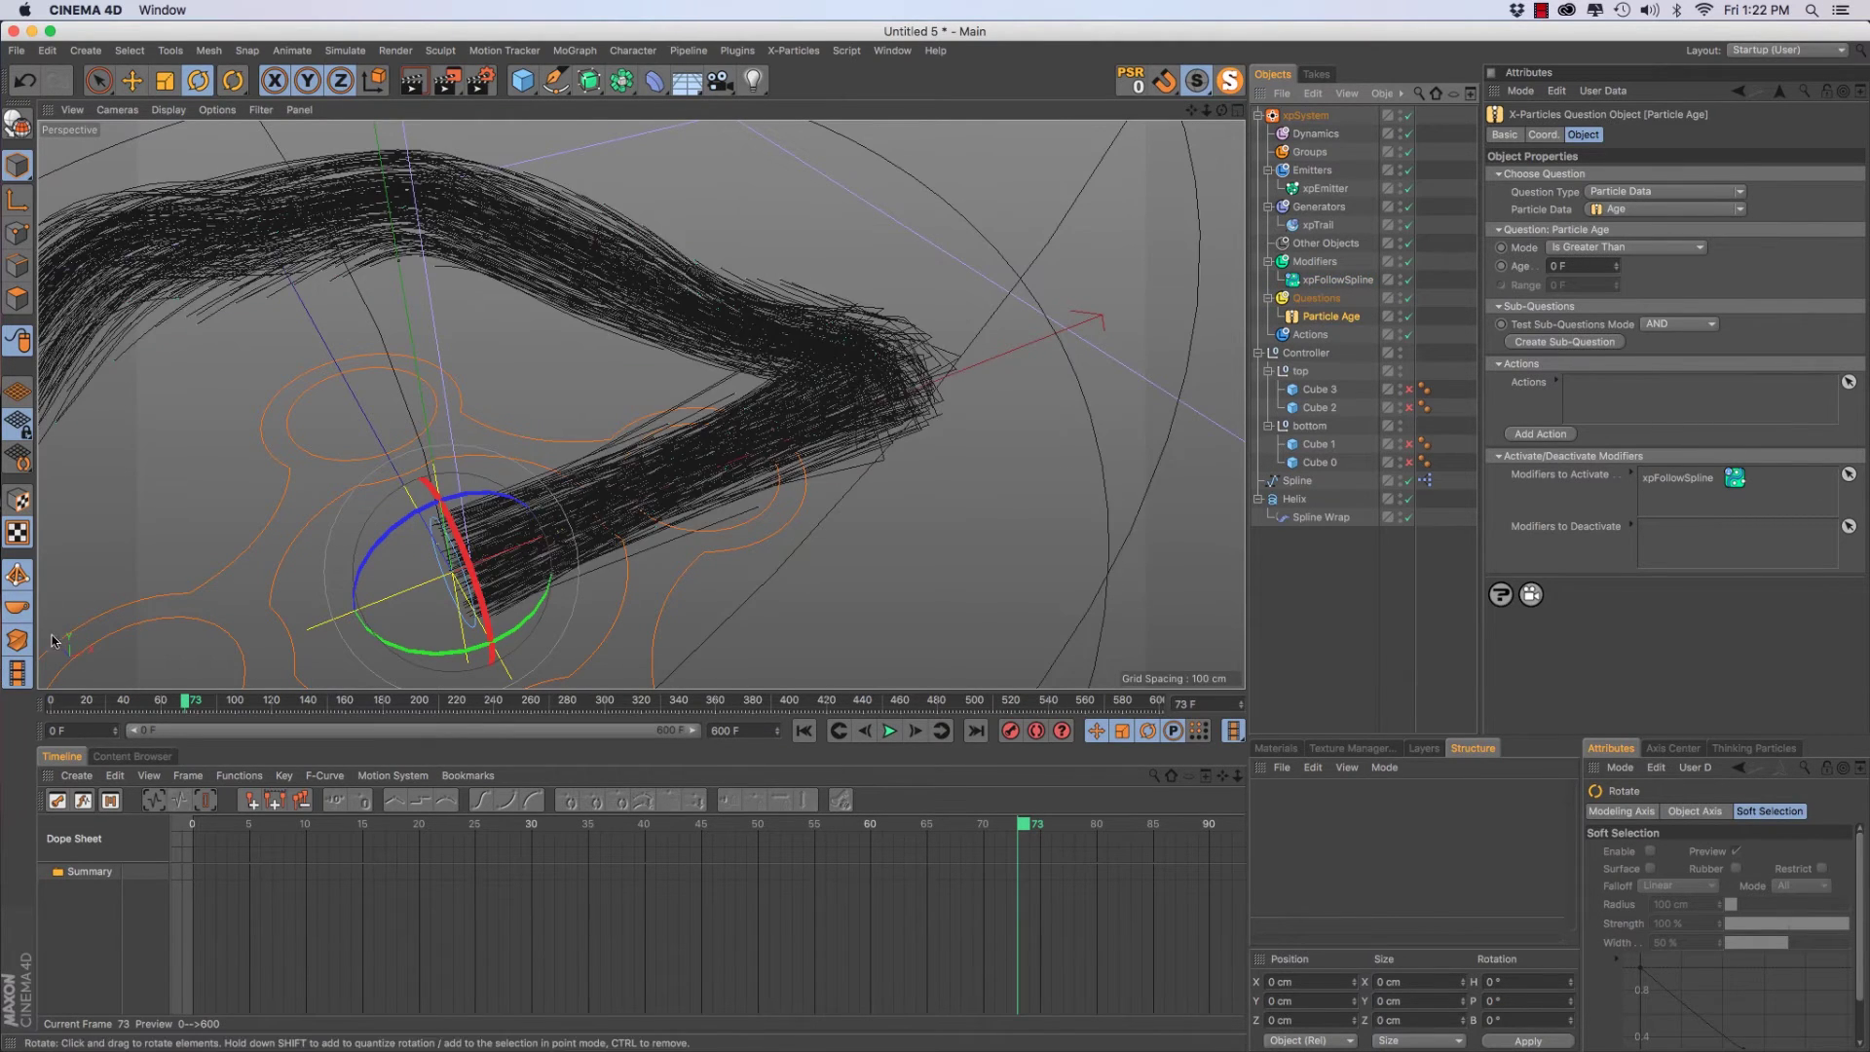
left_click(1332, 281)
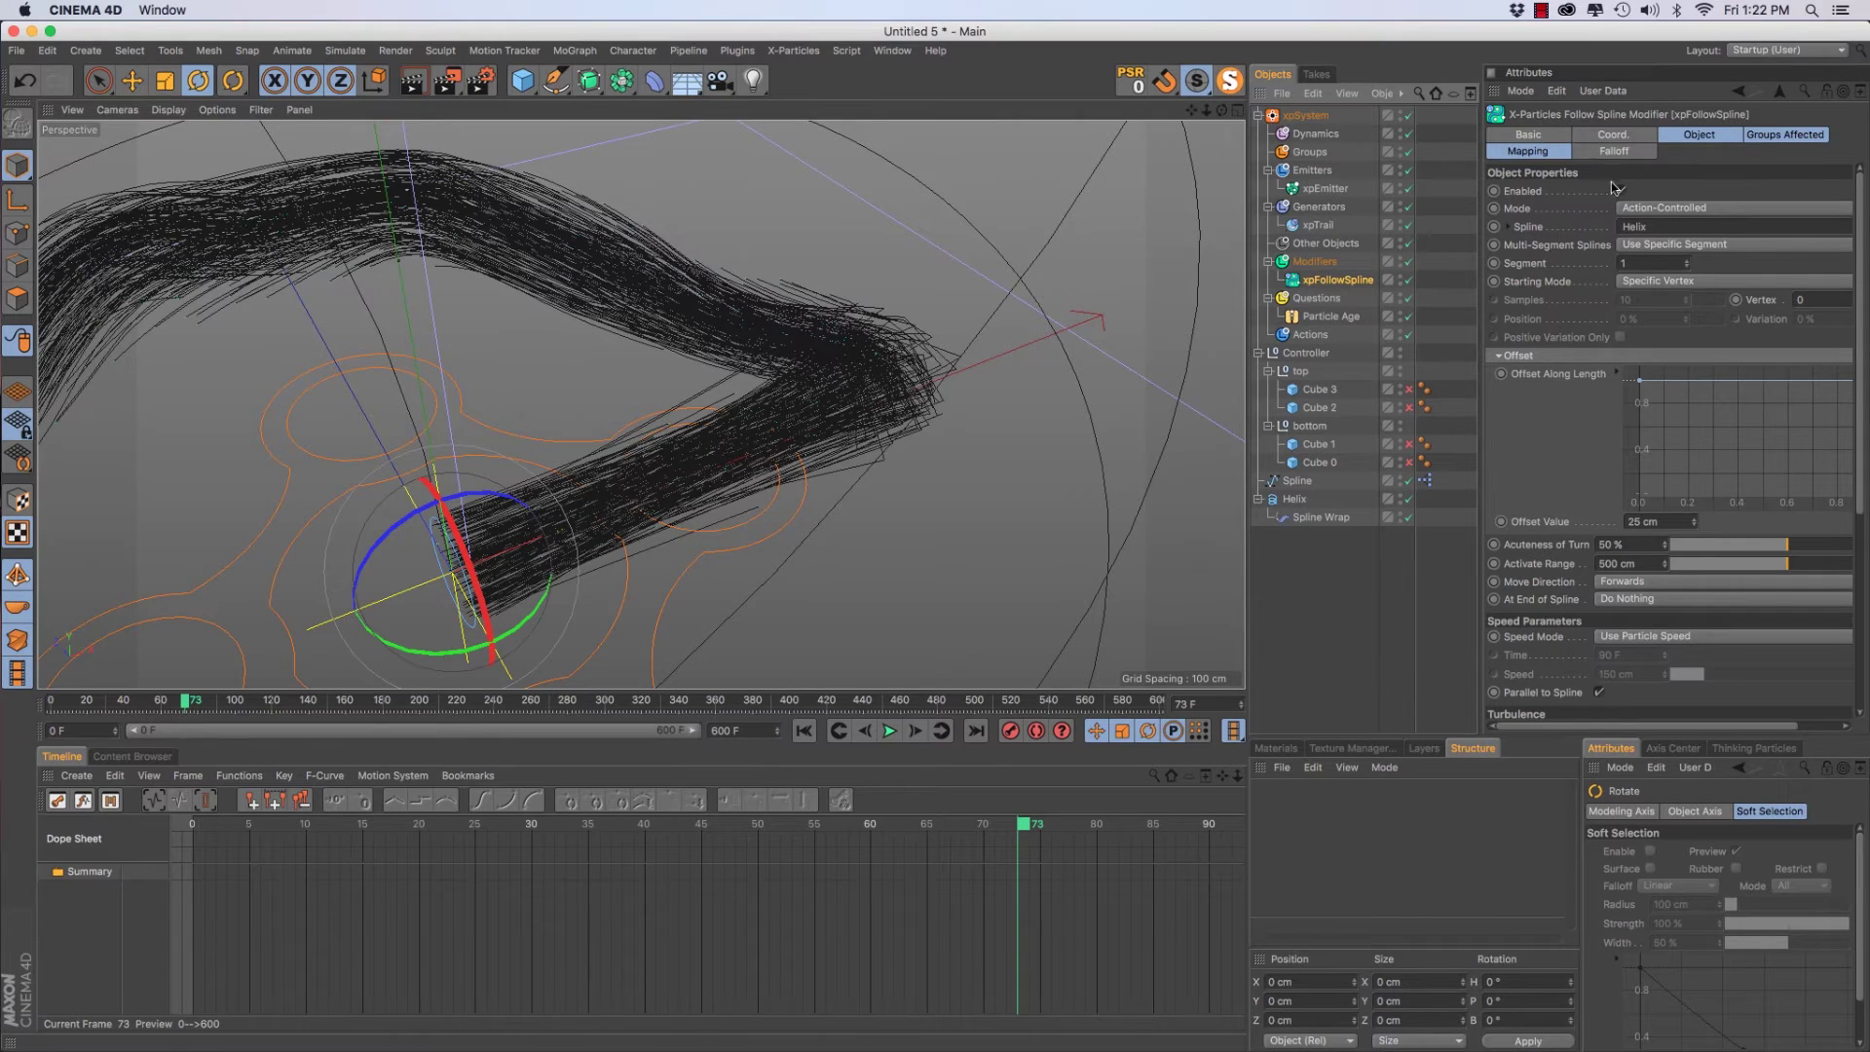
left_click(1331, 317)
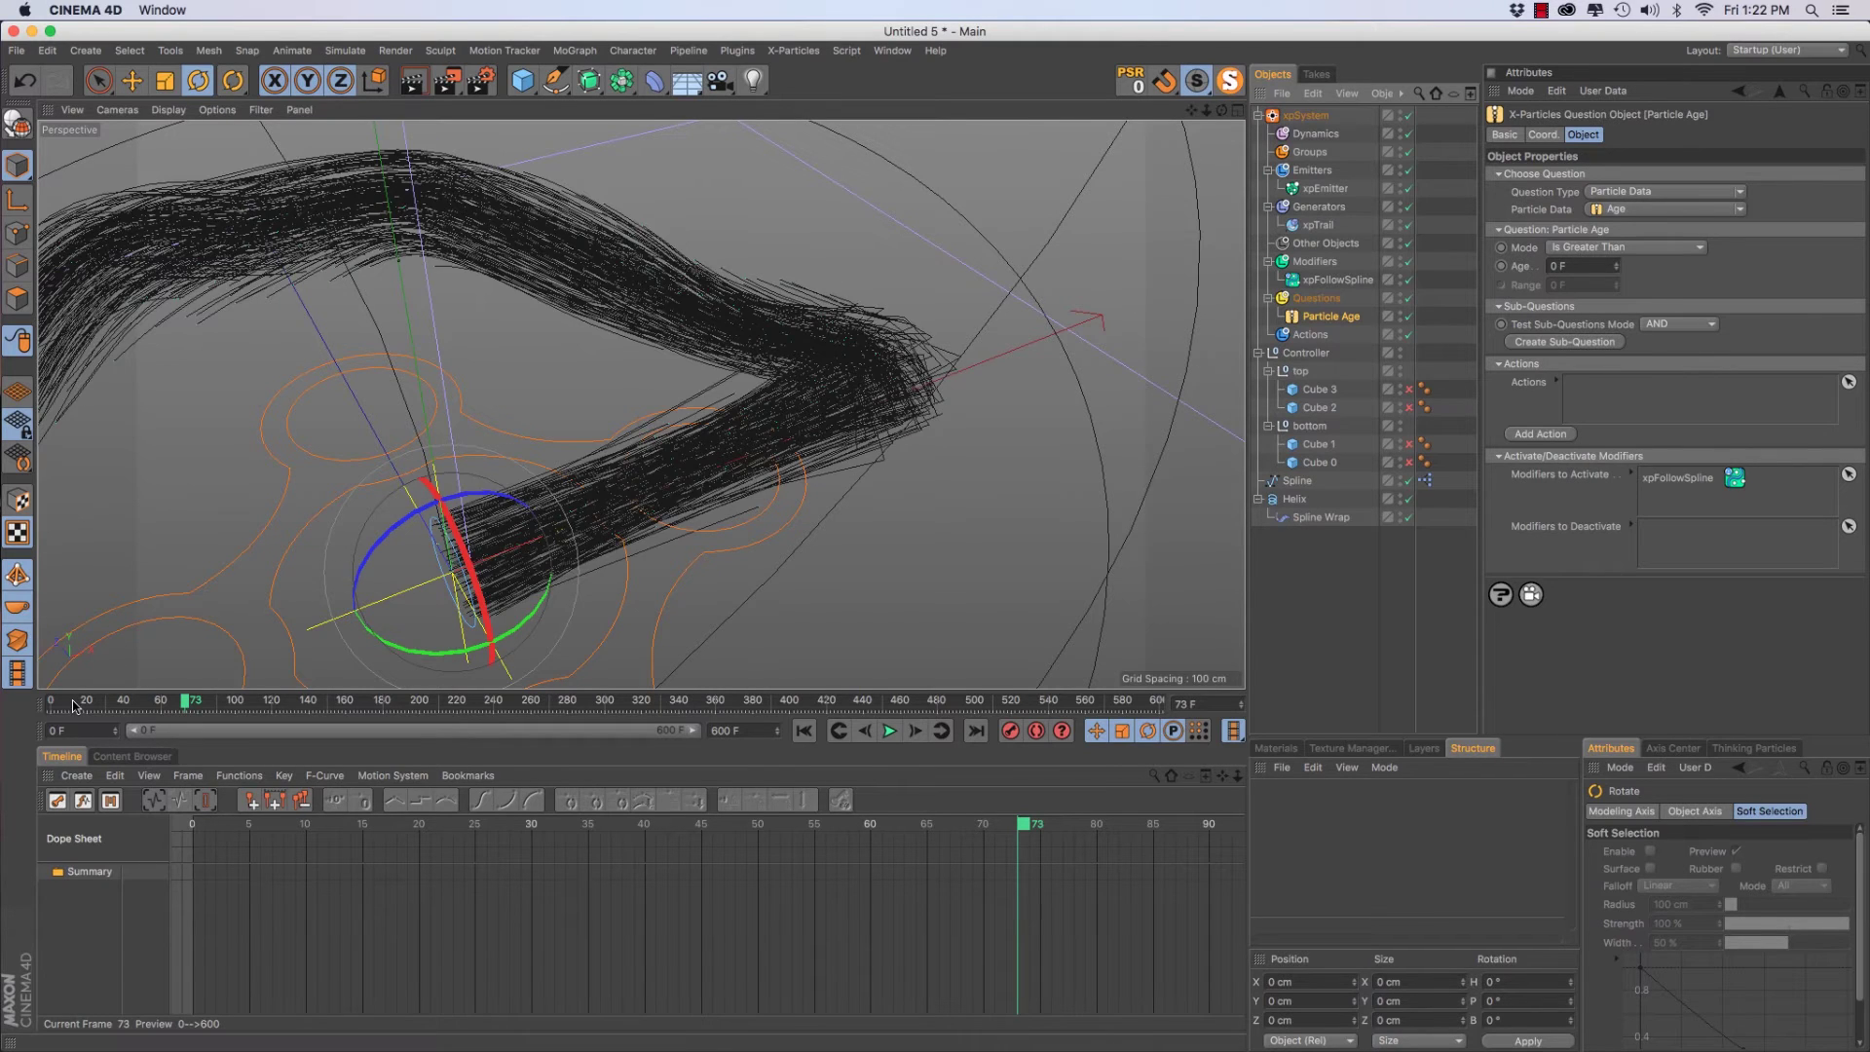
key("shift+f")
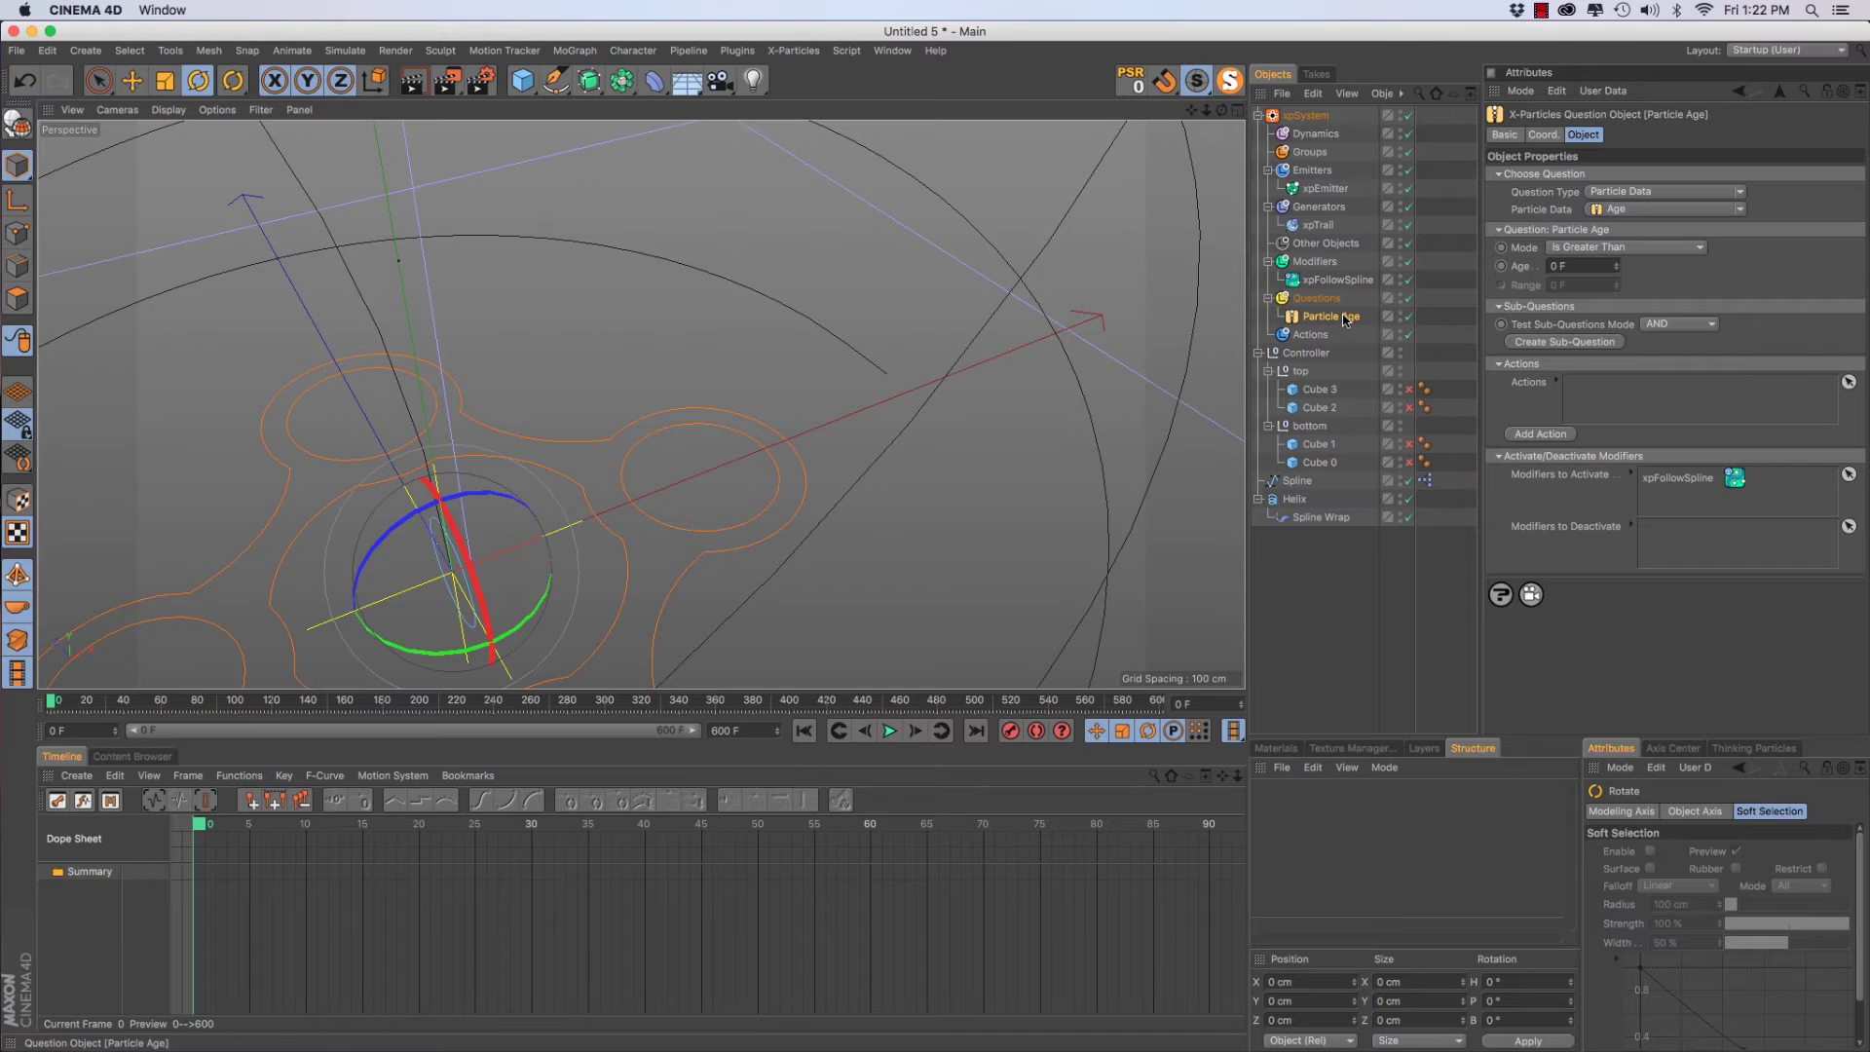
Add a second emitter question of type Particle Position, testing whether Distance Along Spline is greater than 0%
left_click(1324, 188)
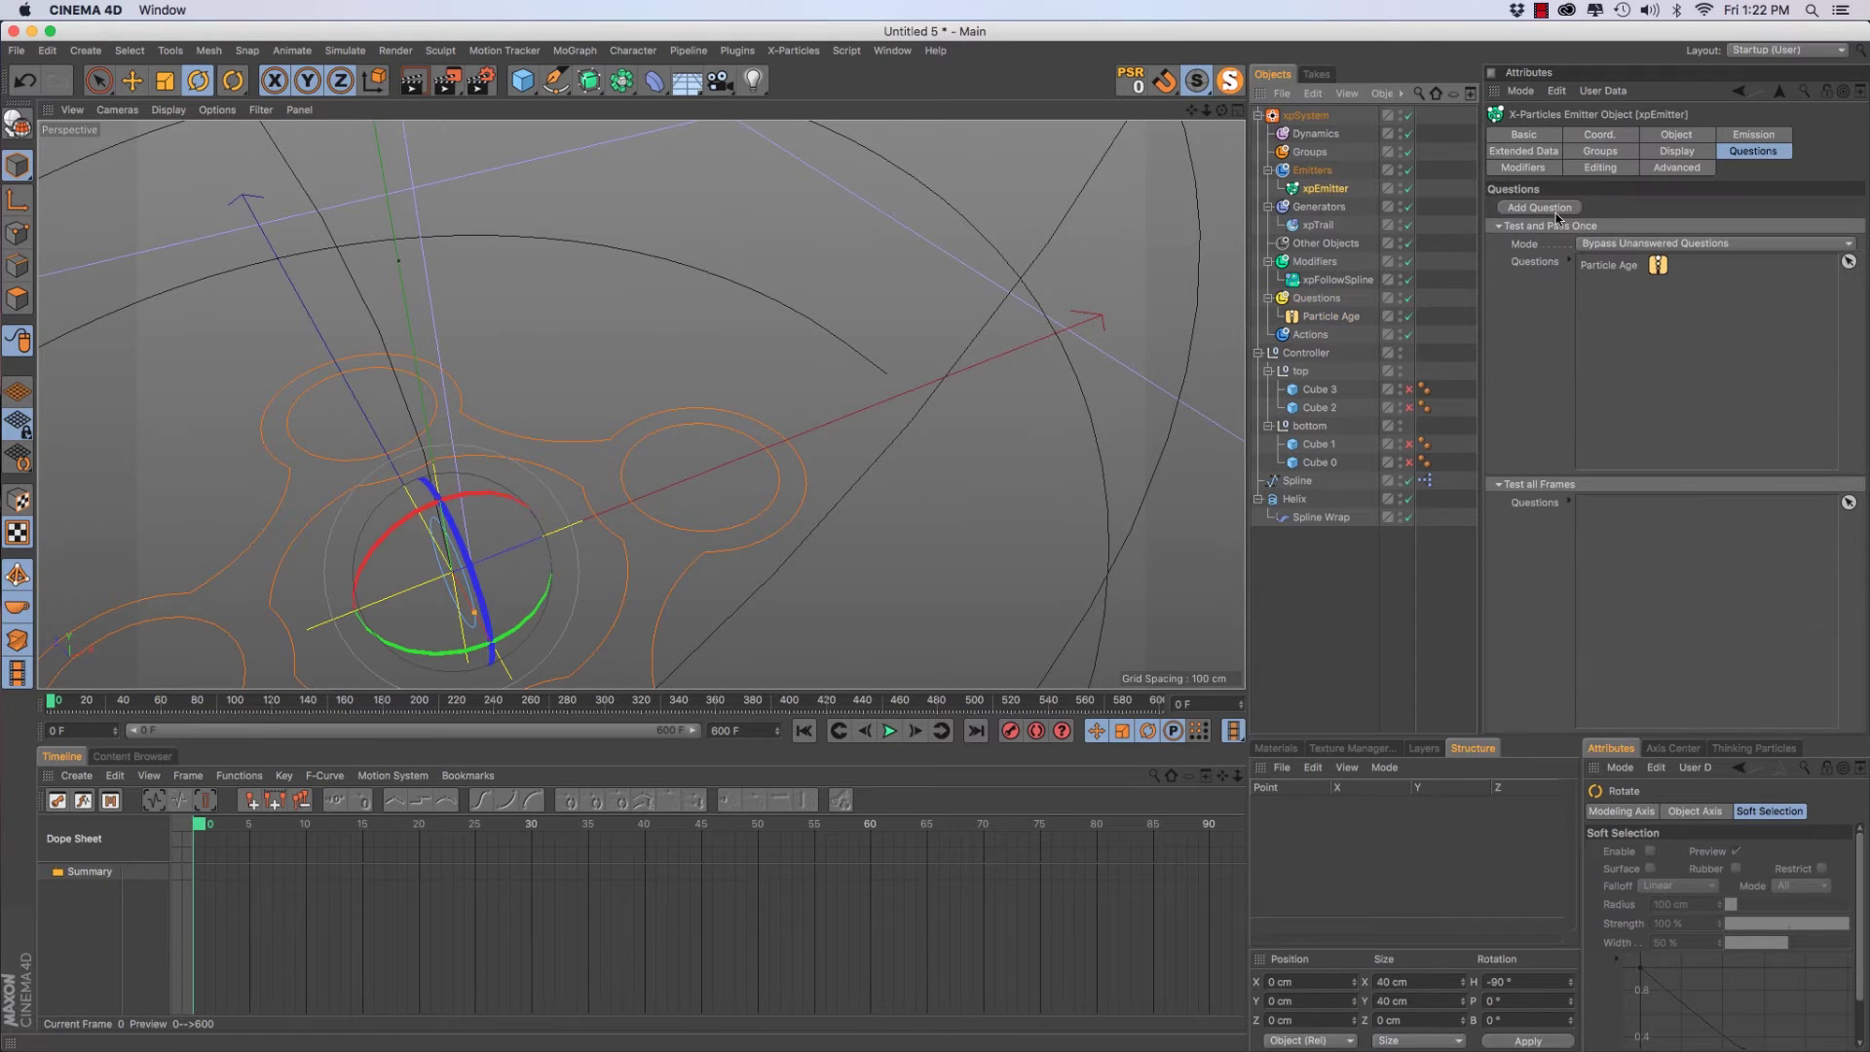
left_click(1558, 207)
left_click(1556, 206)
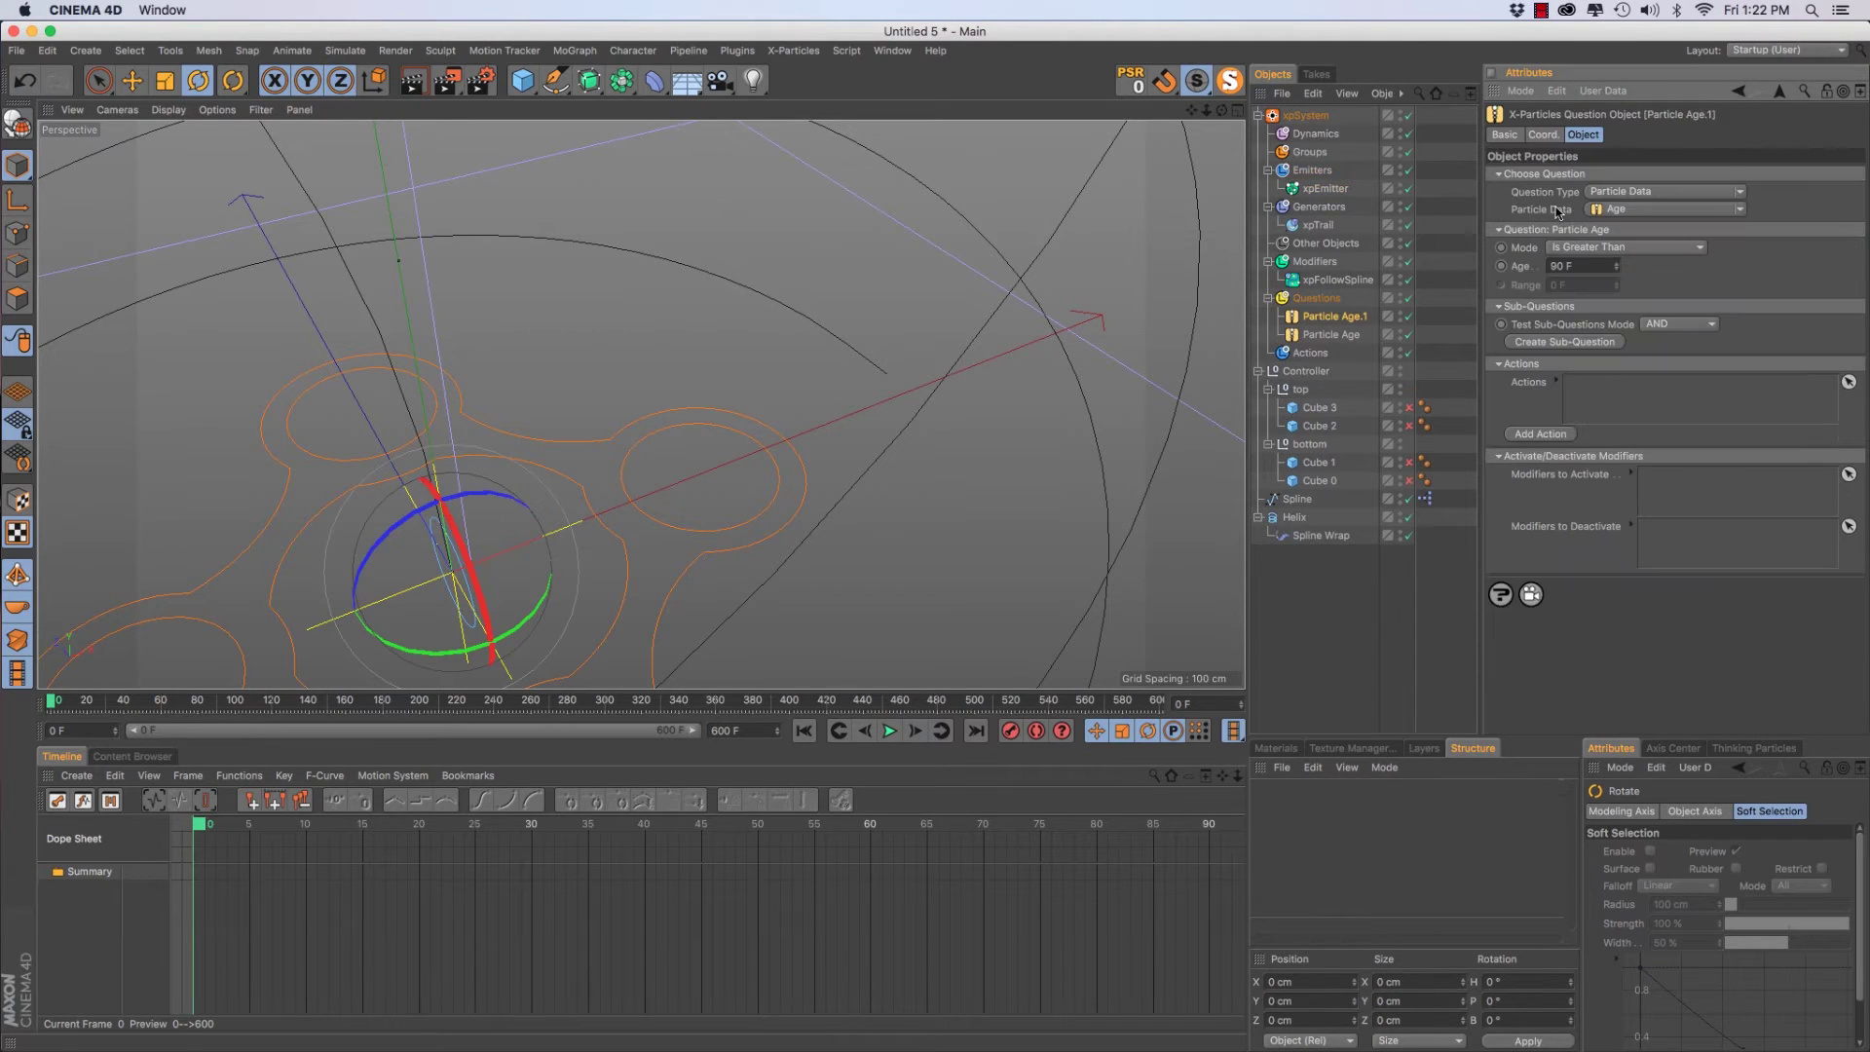
left_click(1632, 192)
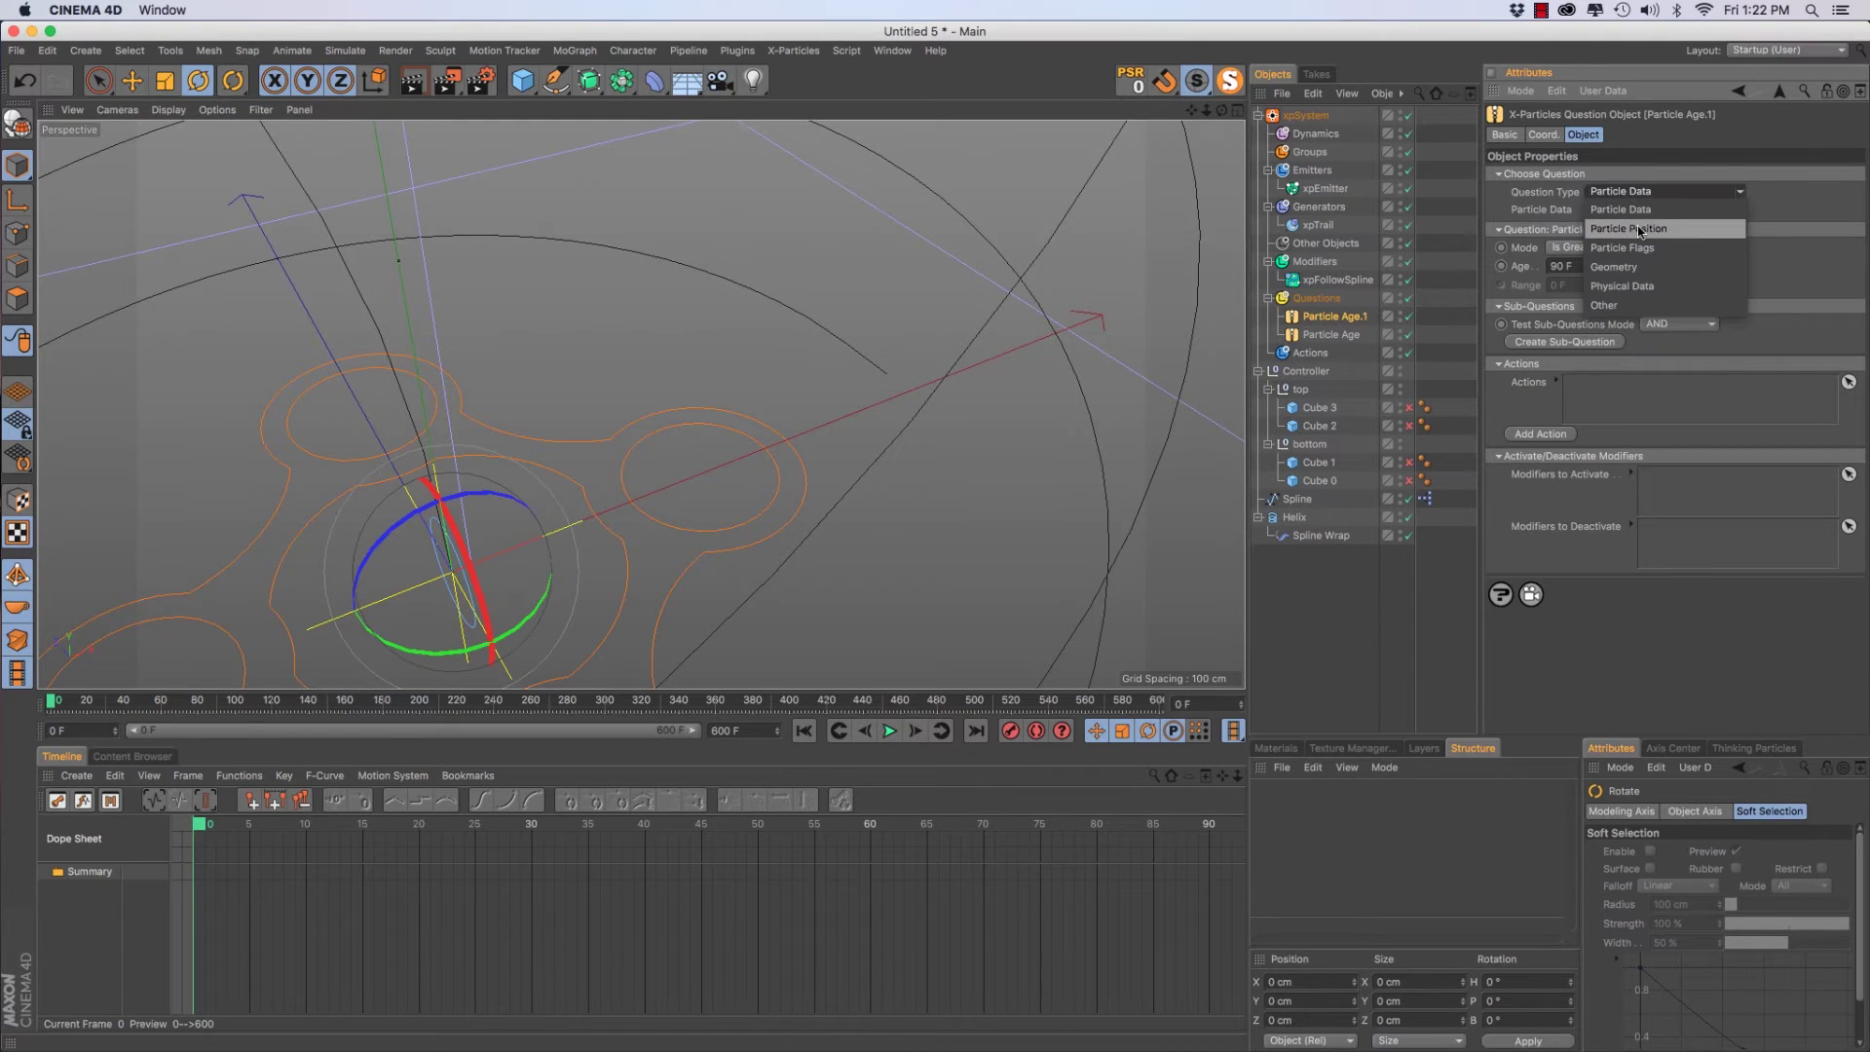
left_click(1635, 229)
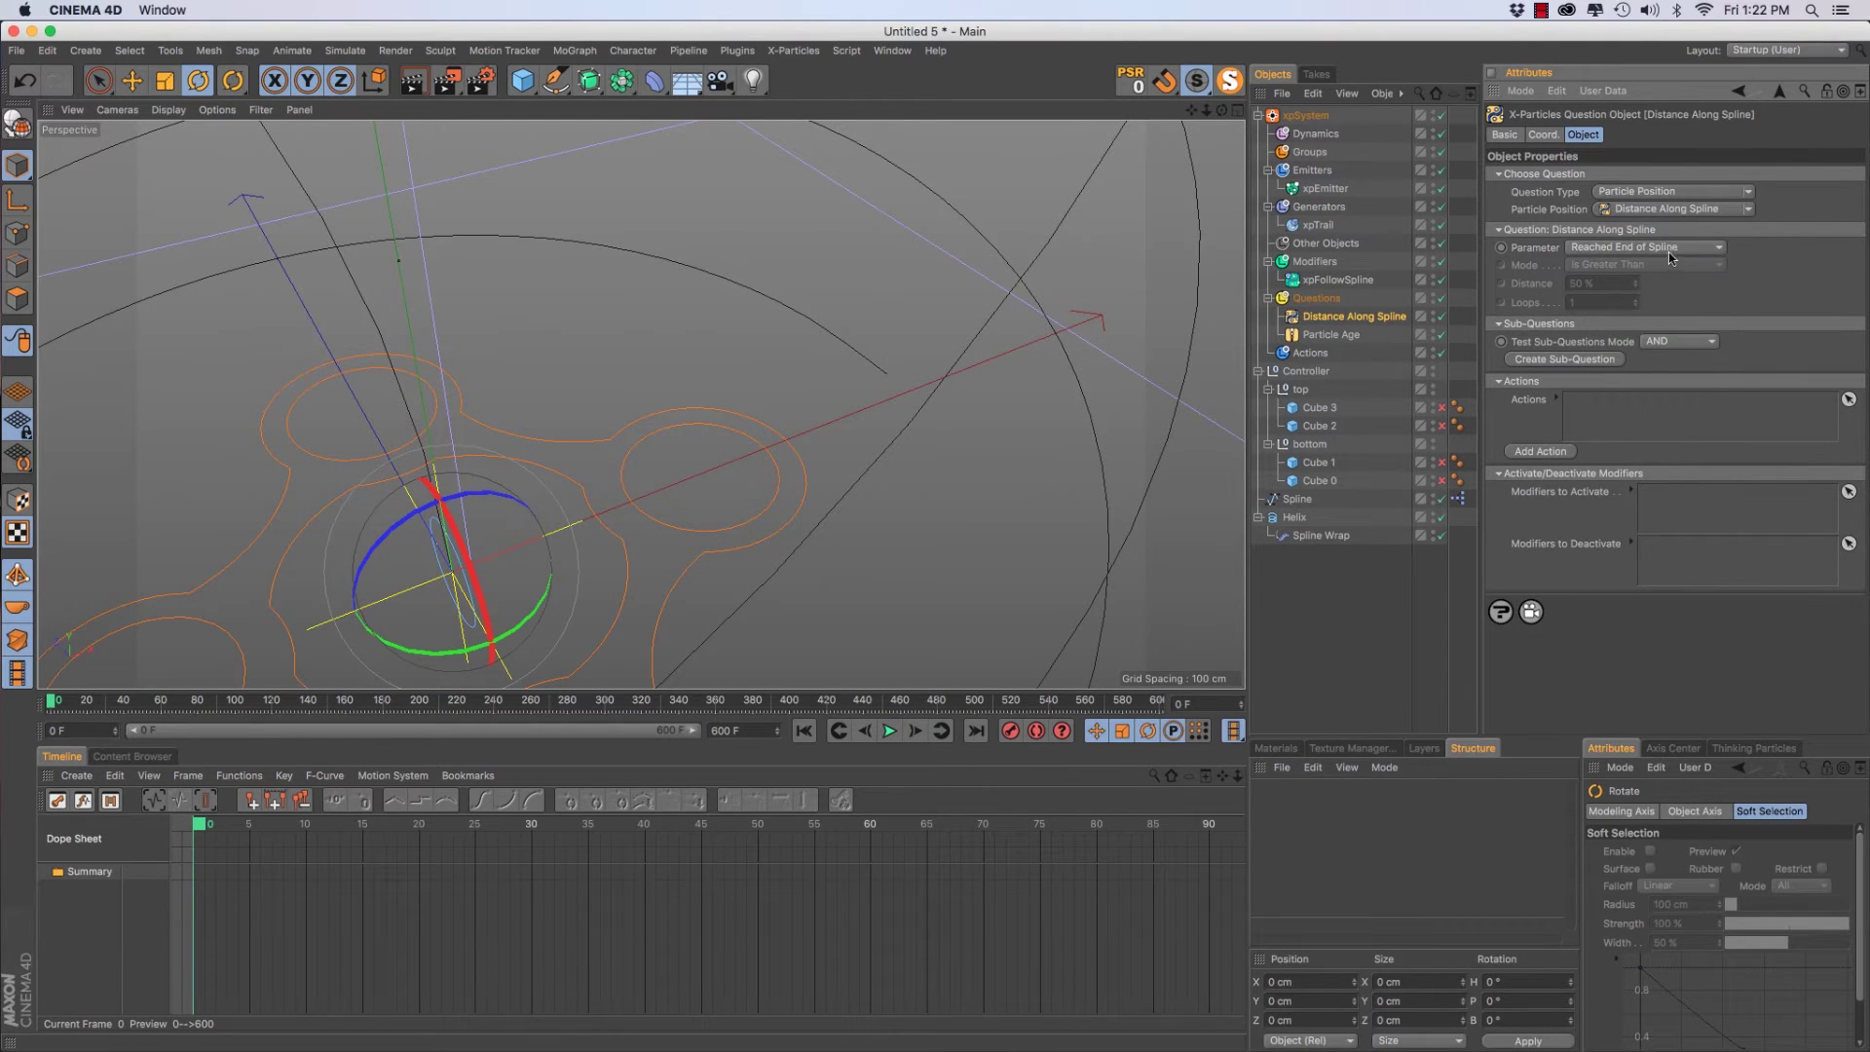
left_click(1671, 249)
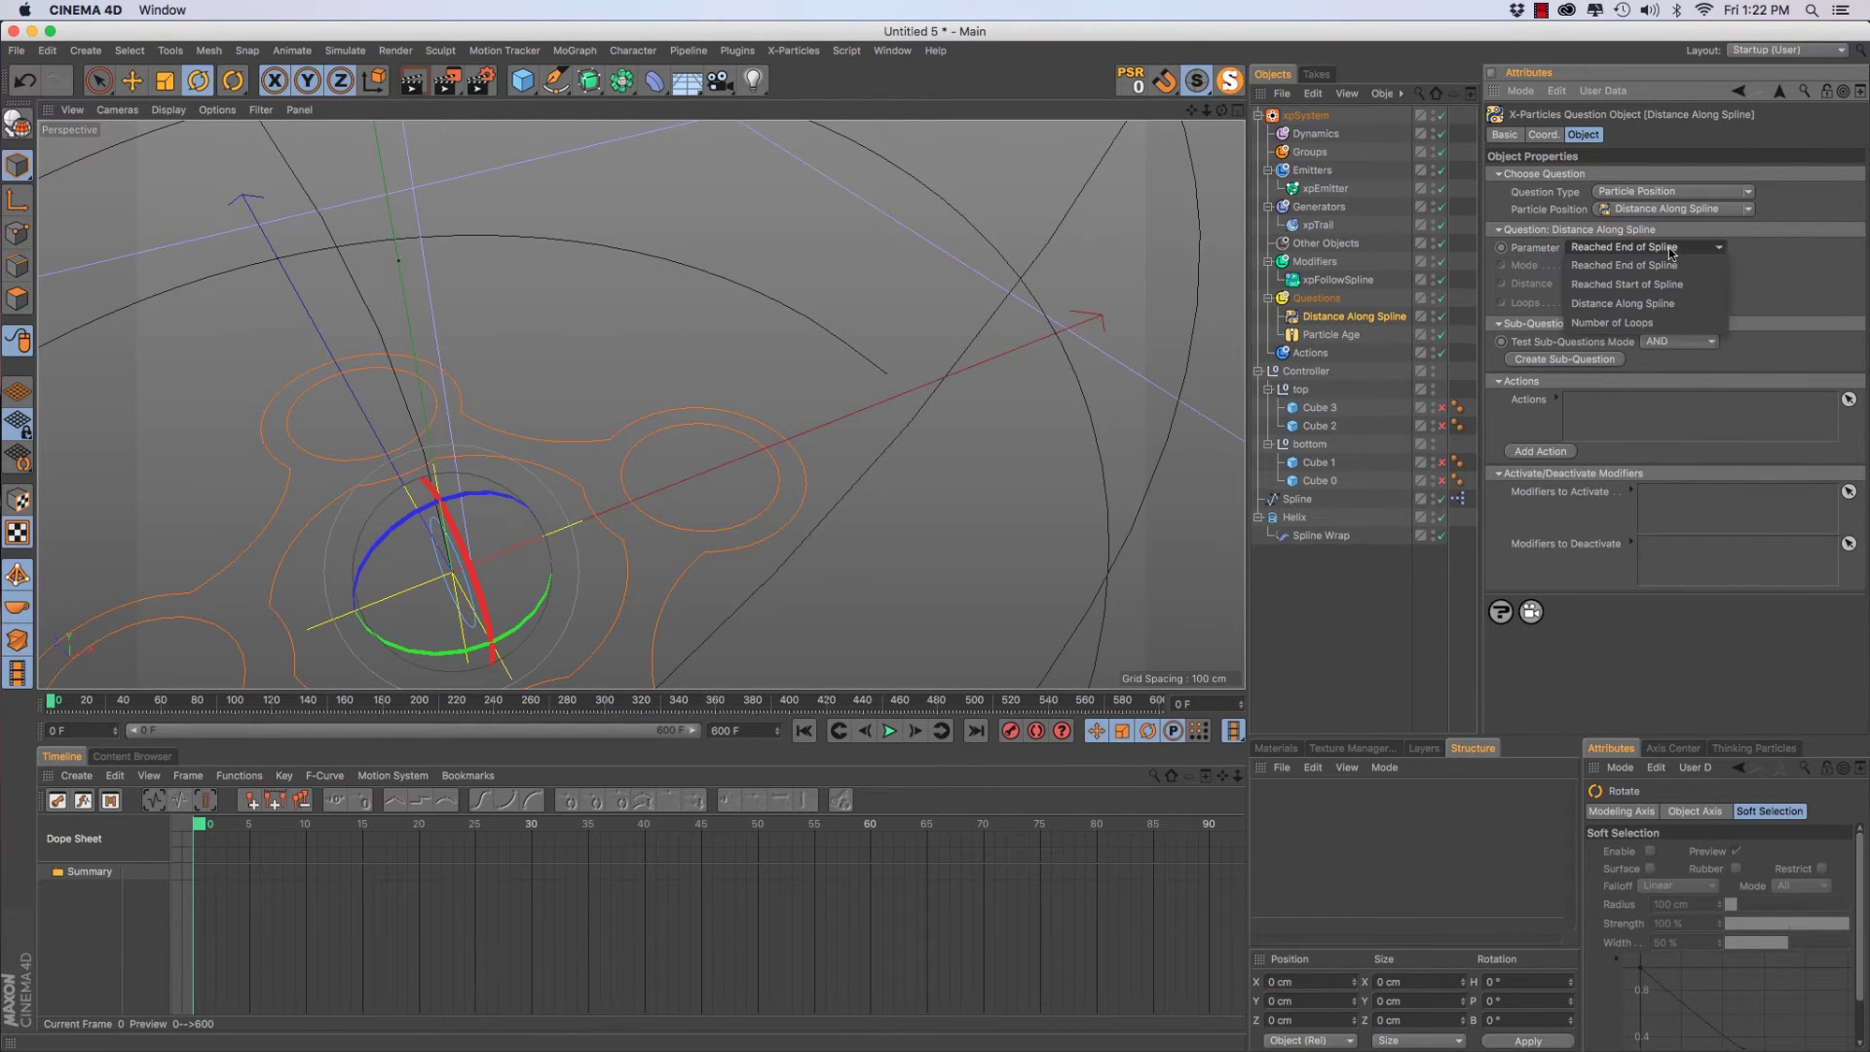
left_click(1666, 305)
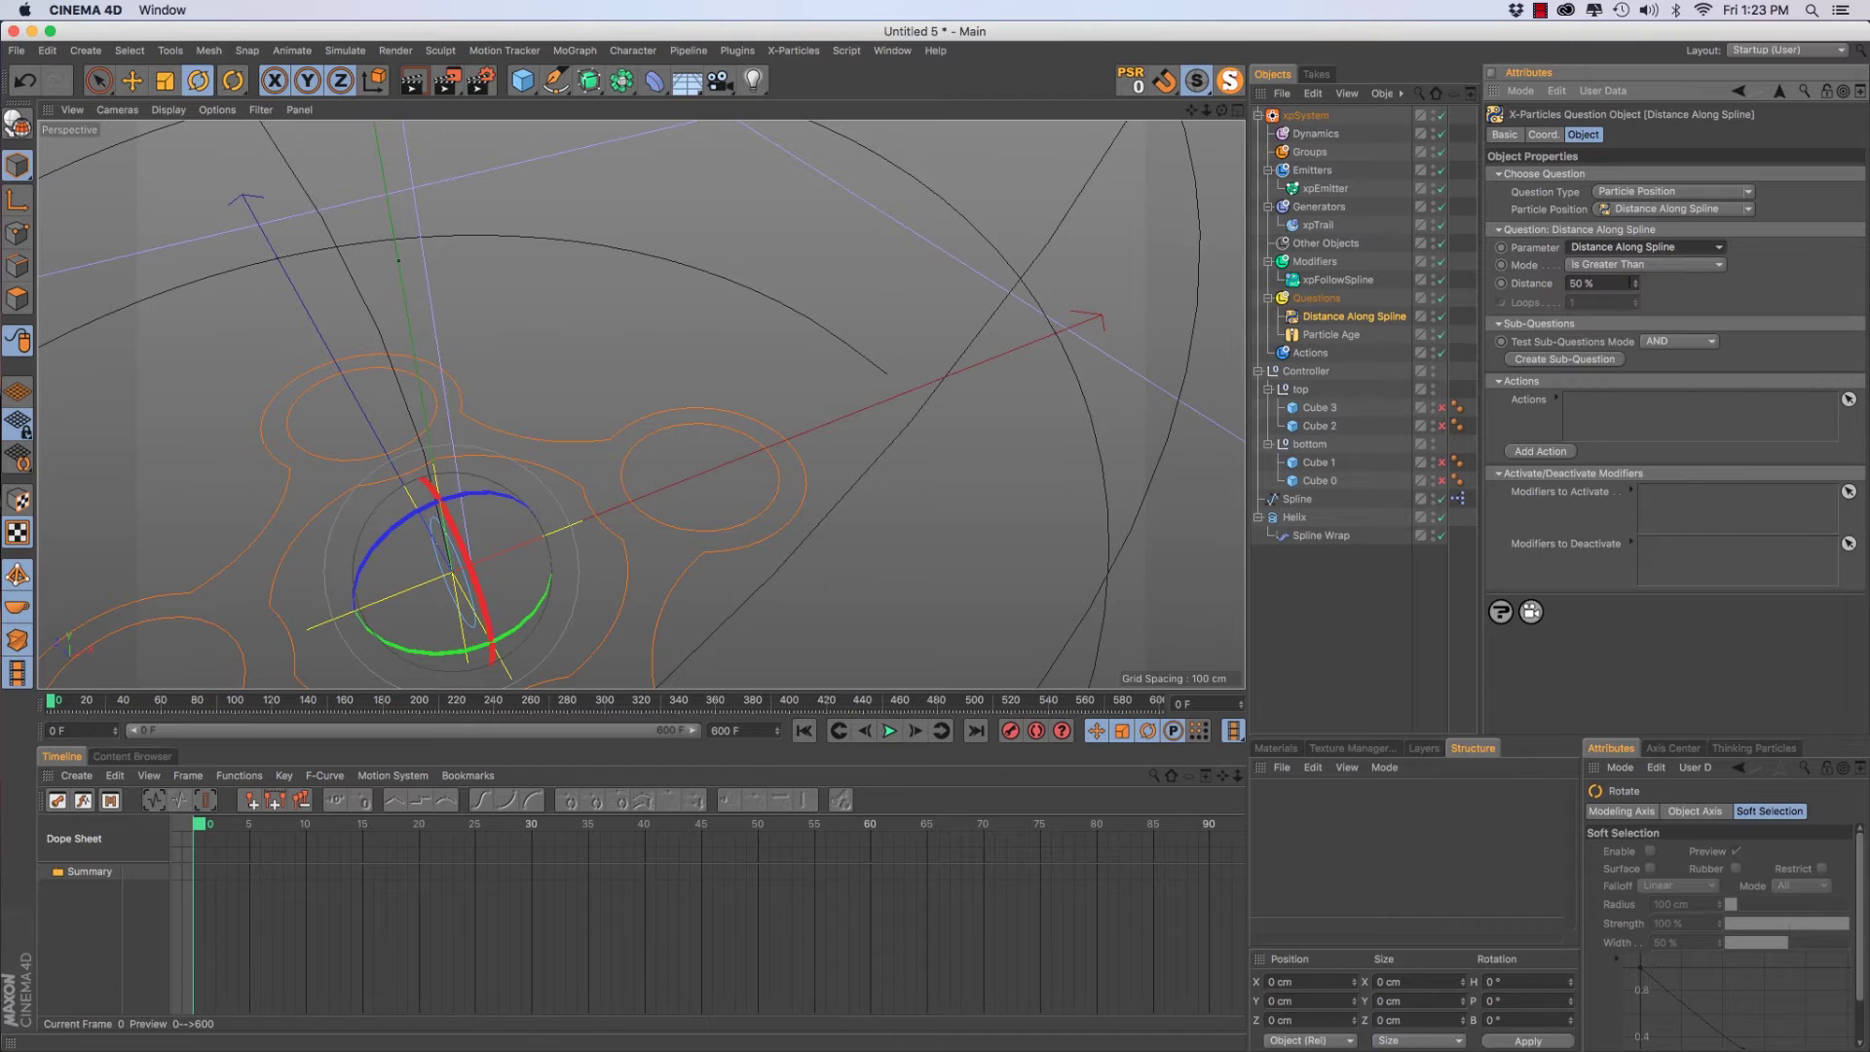
left_click(1579, 282)
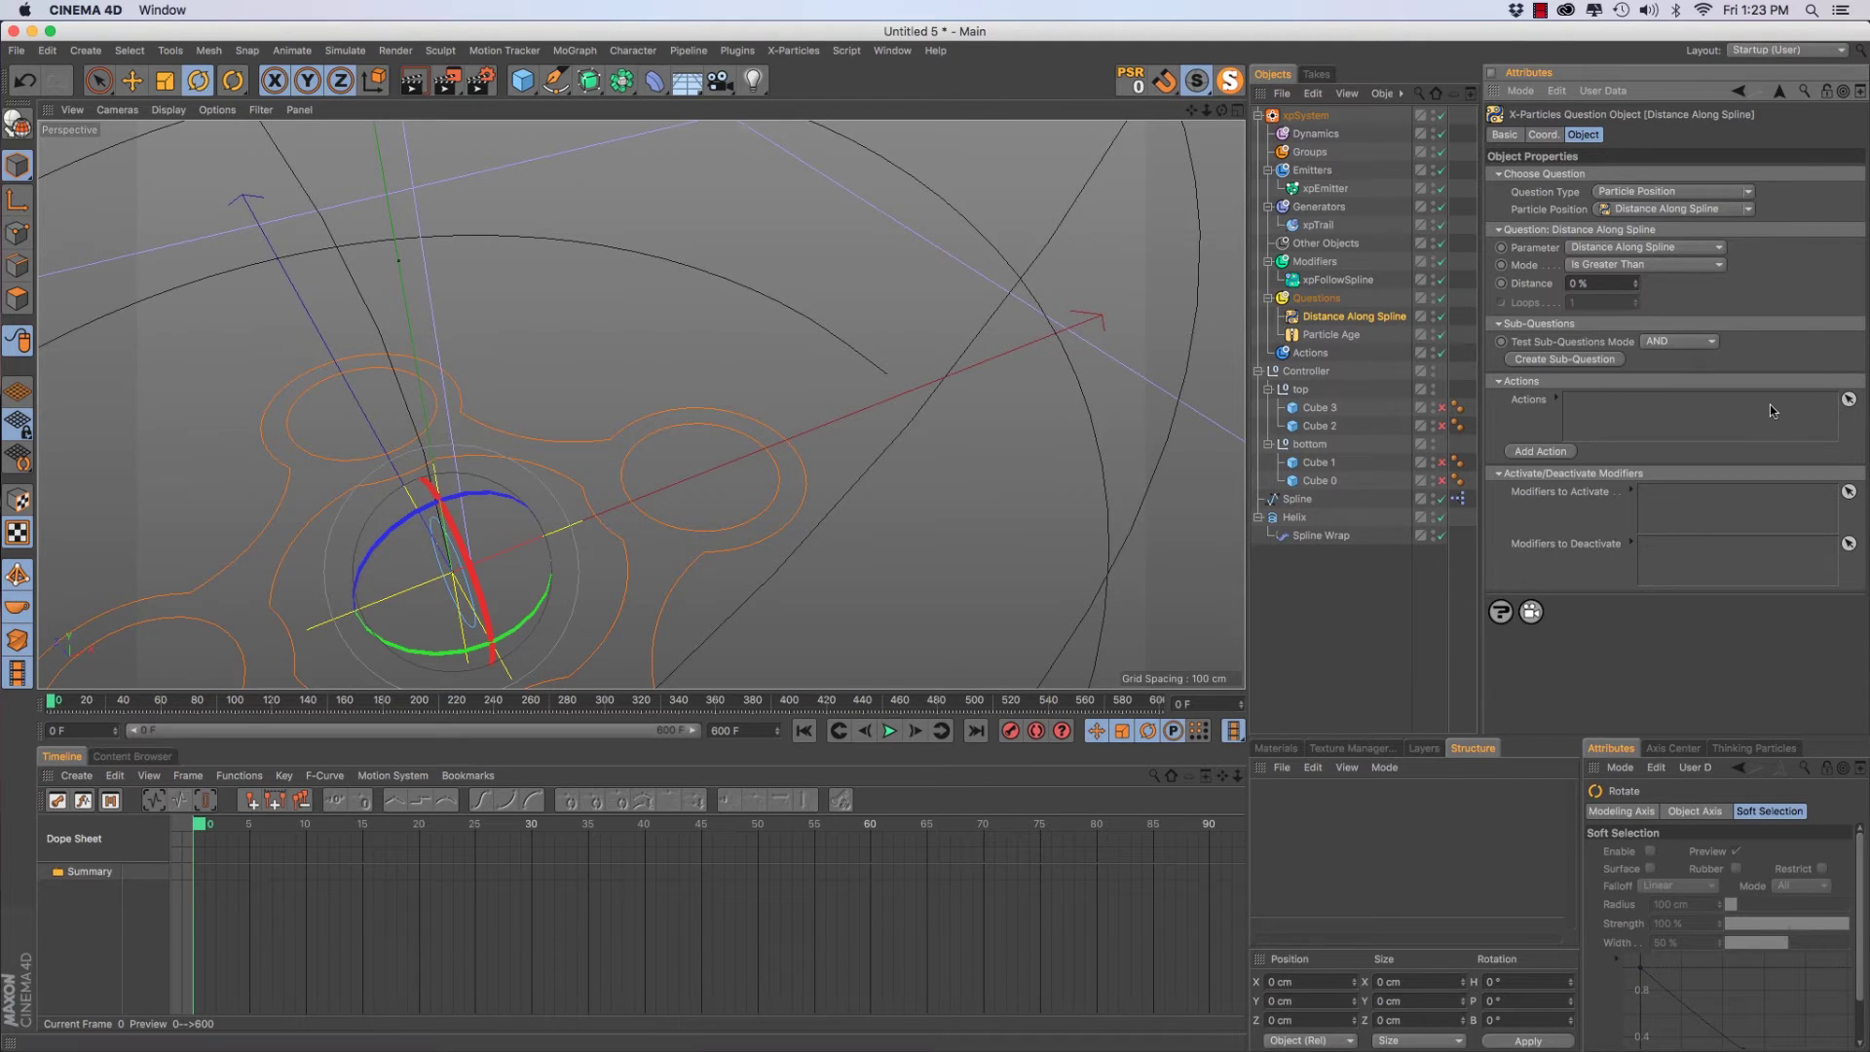
key("F8")
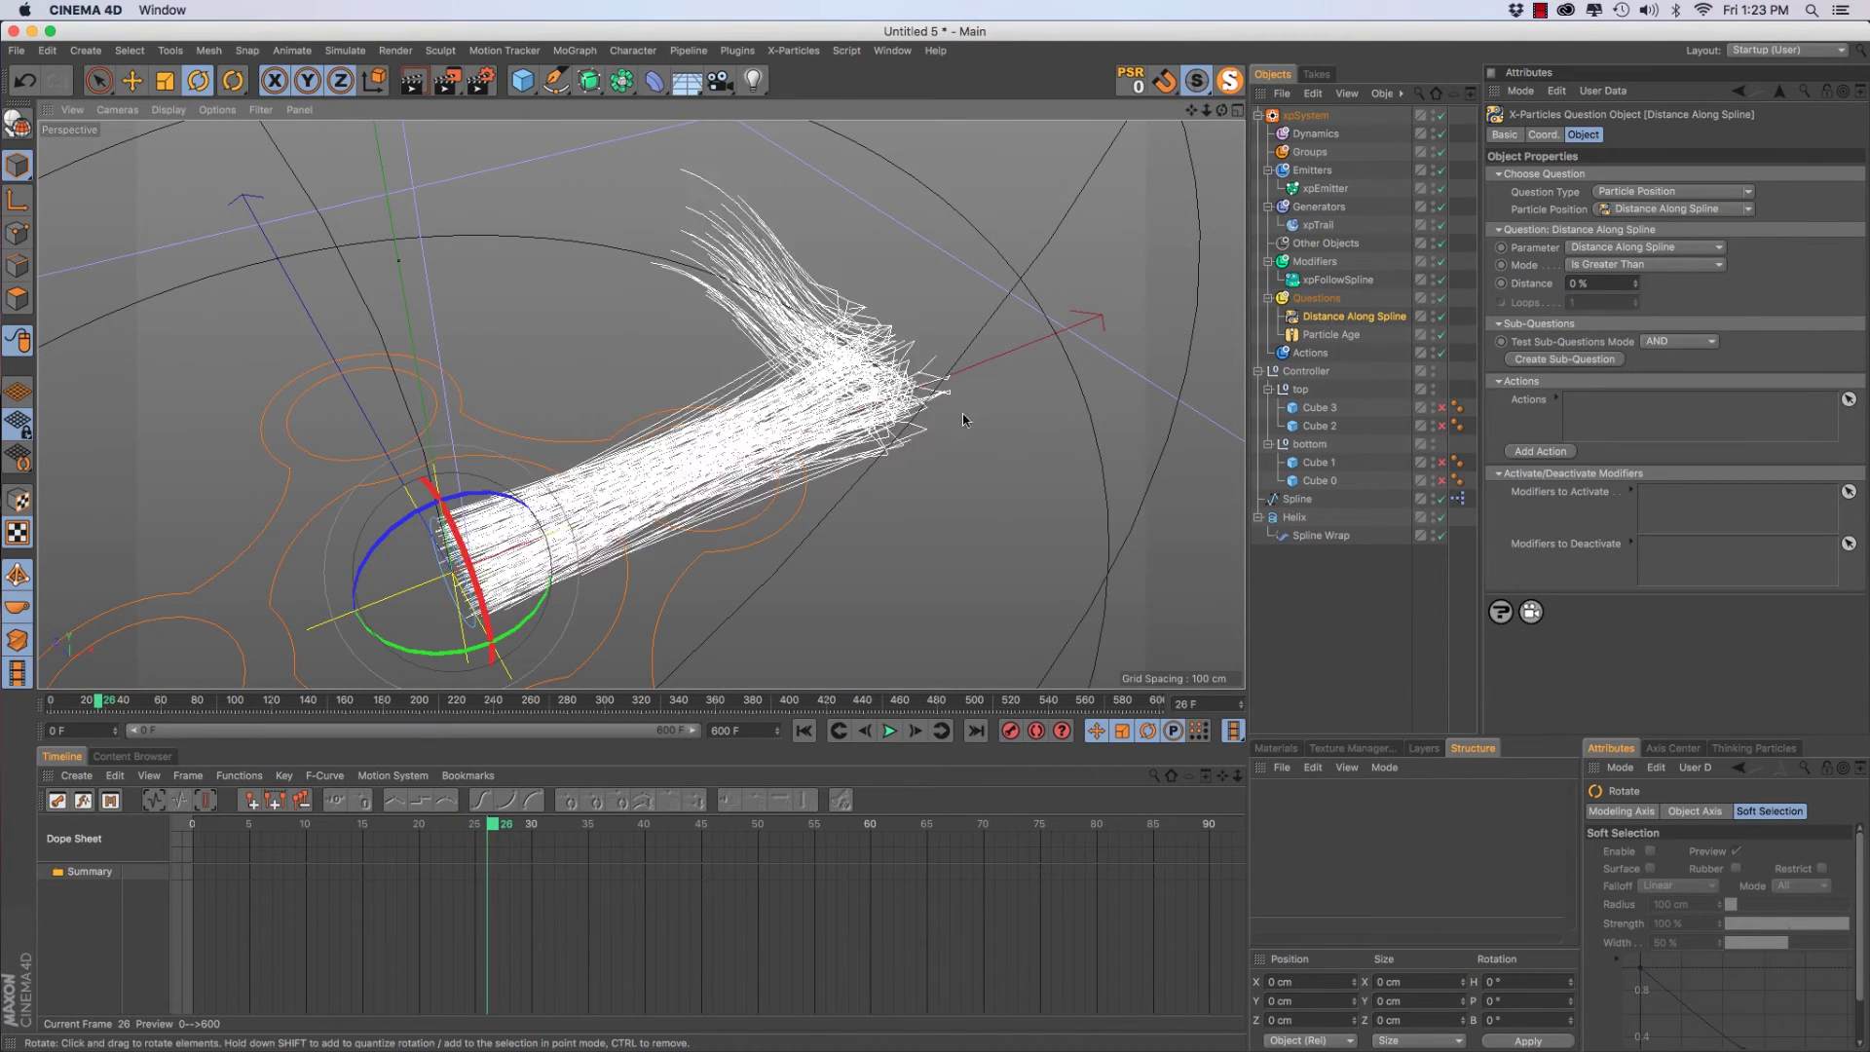
key("F8")
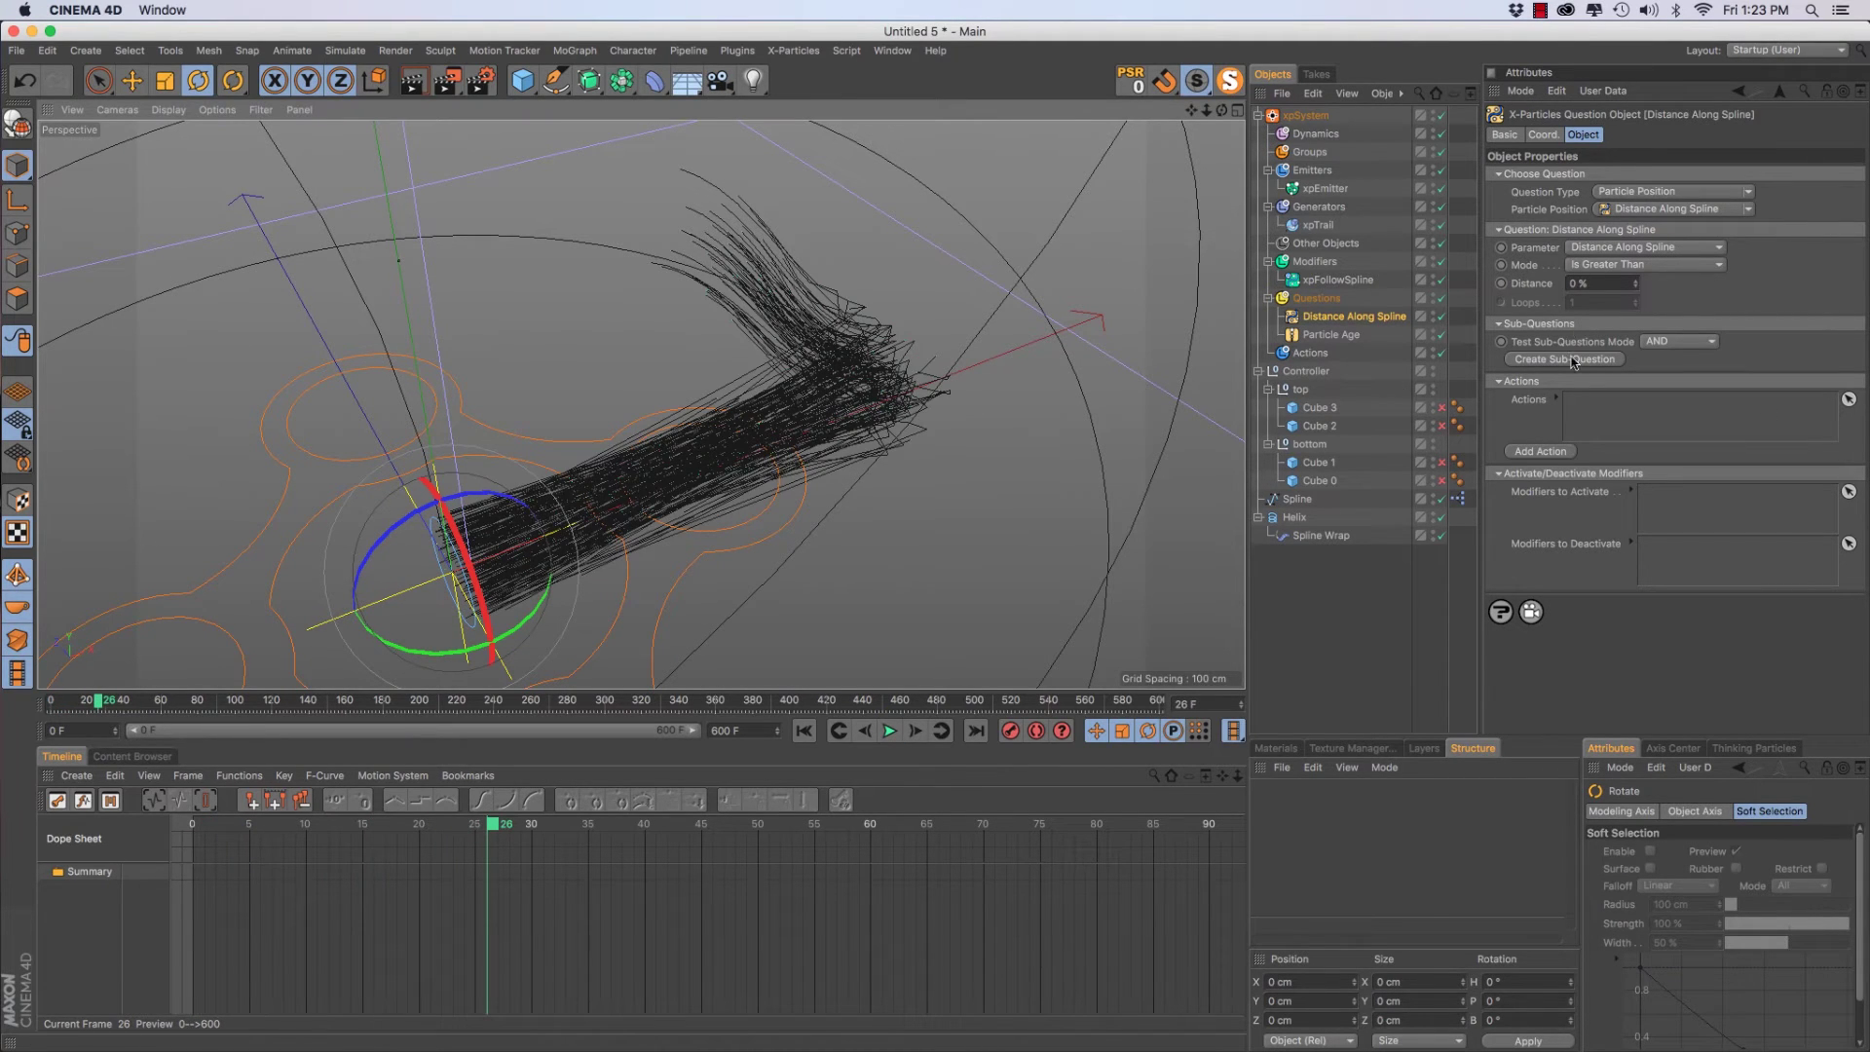
Add a Change Trails action to the Distance Along Spline question, targeting xpTrail and set to Generate Trail
left_click(1554, 451)
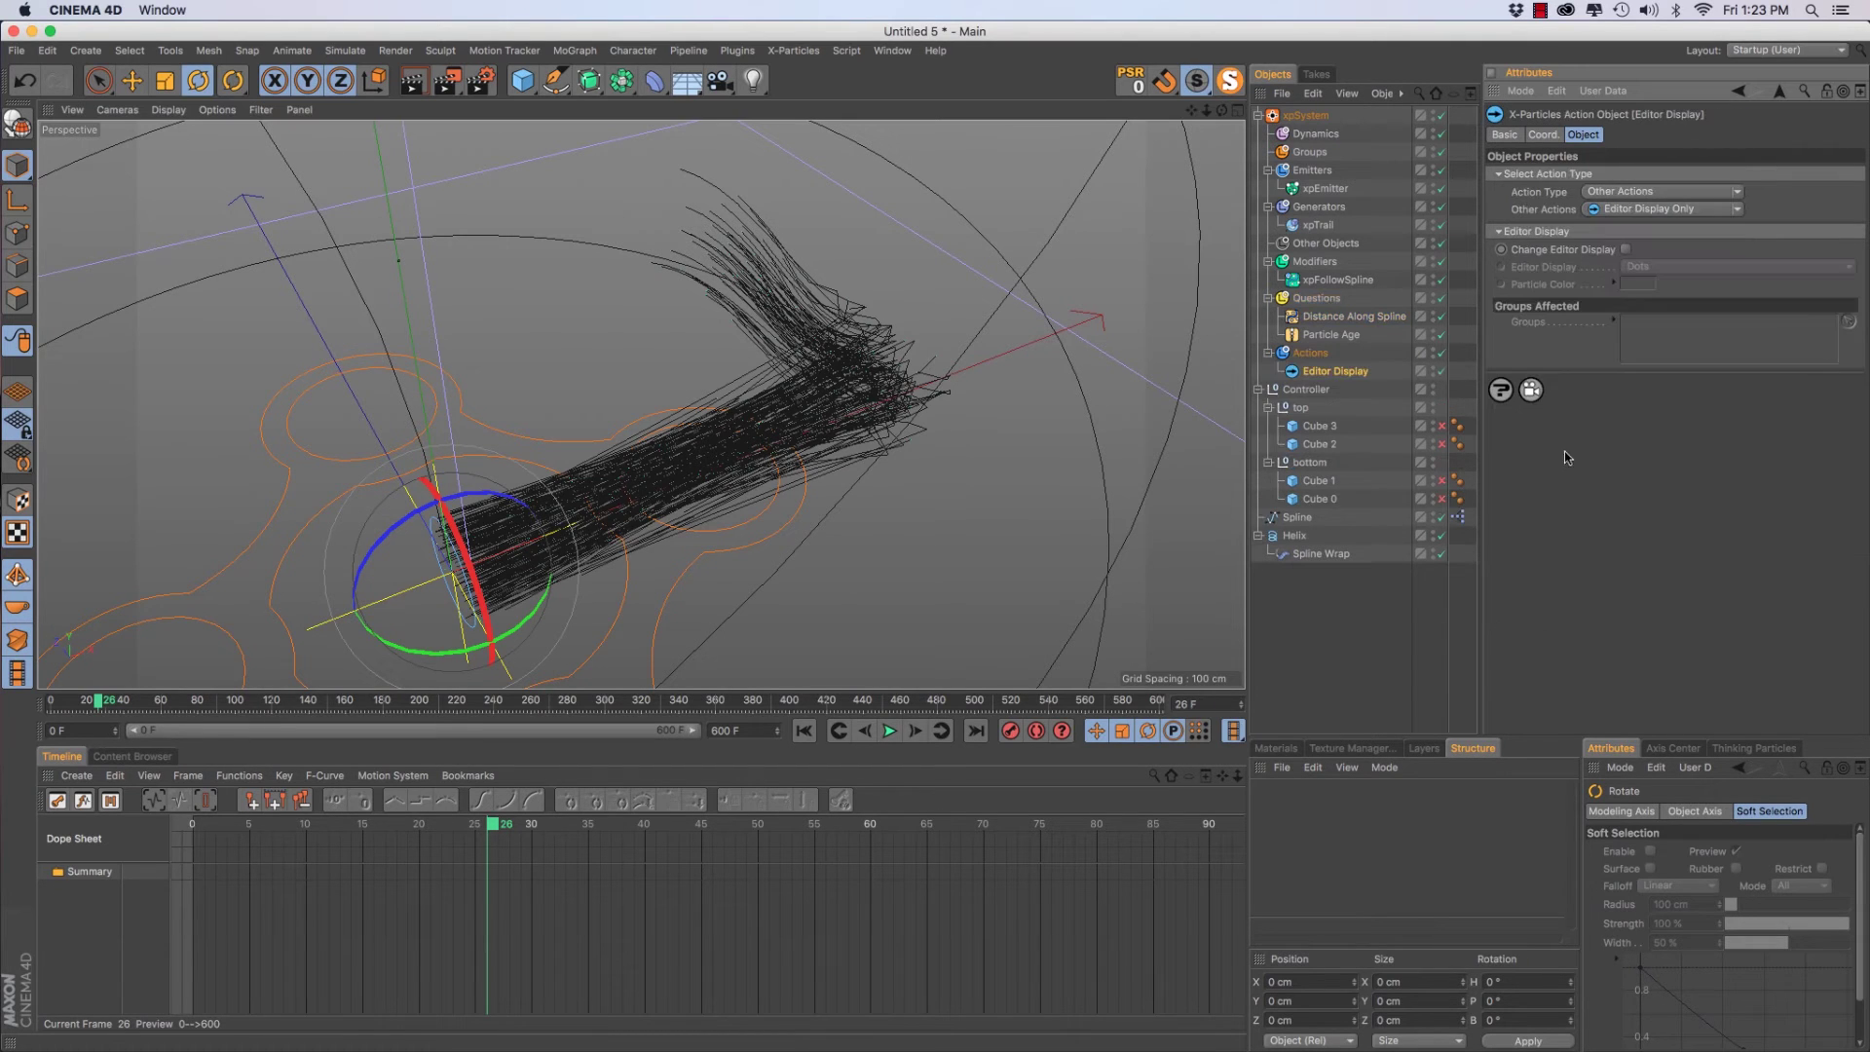
left_click(1648, 193)
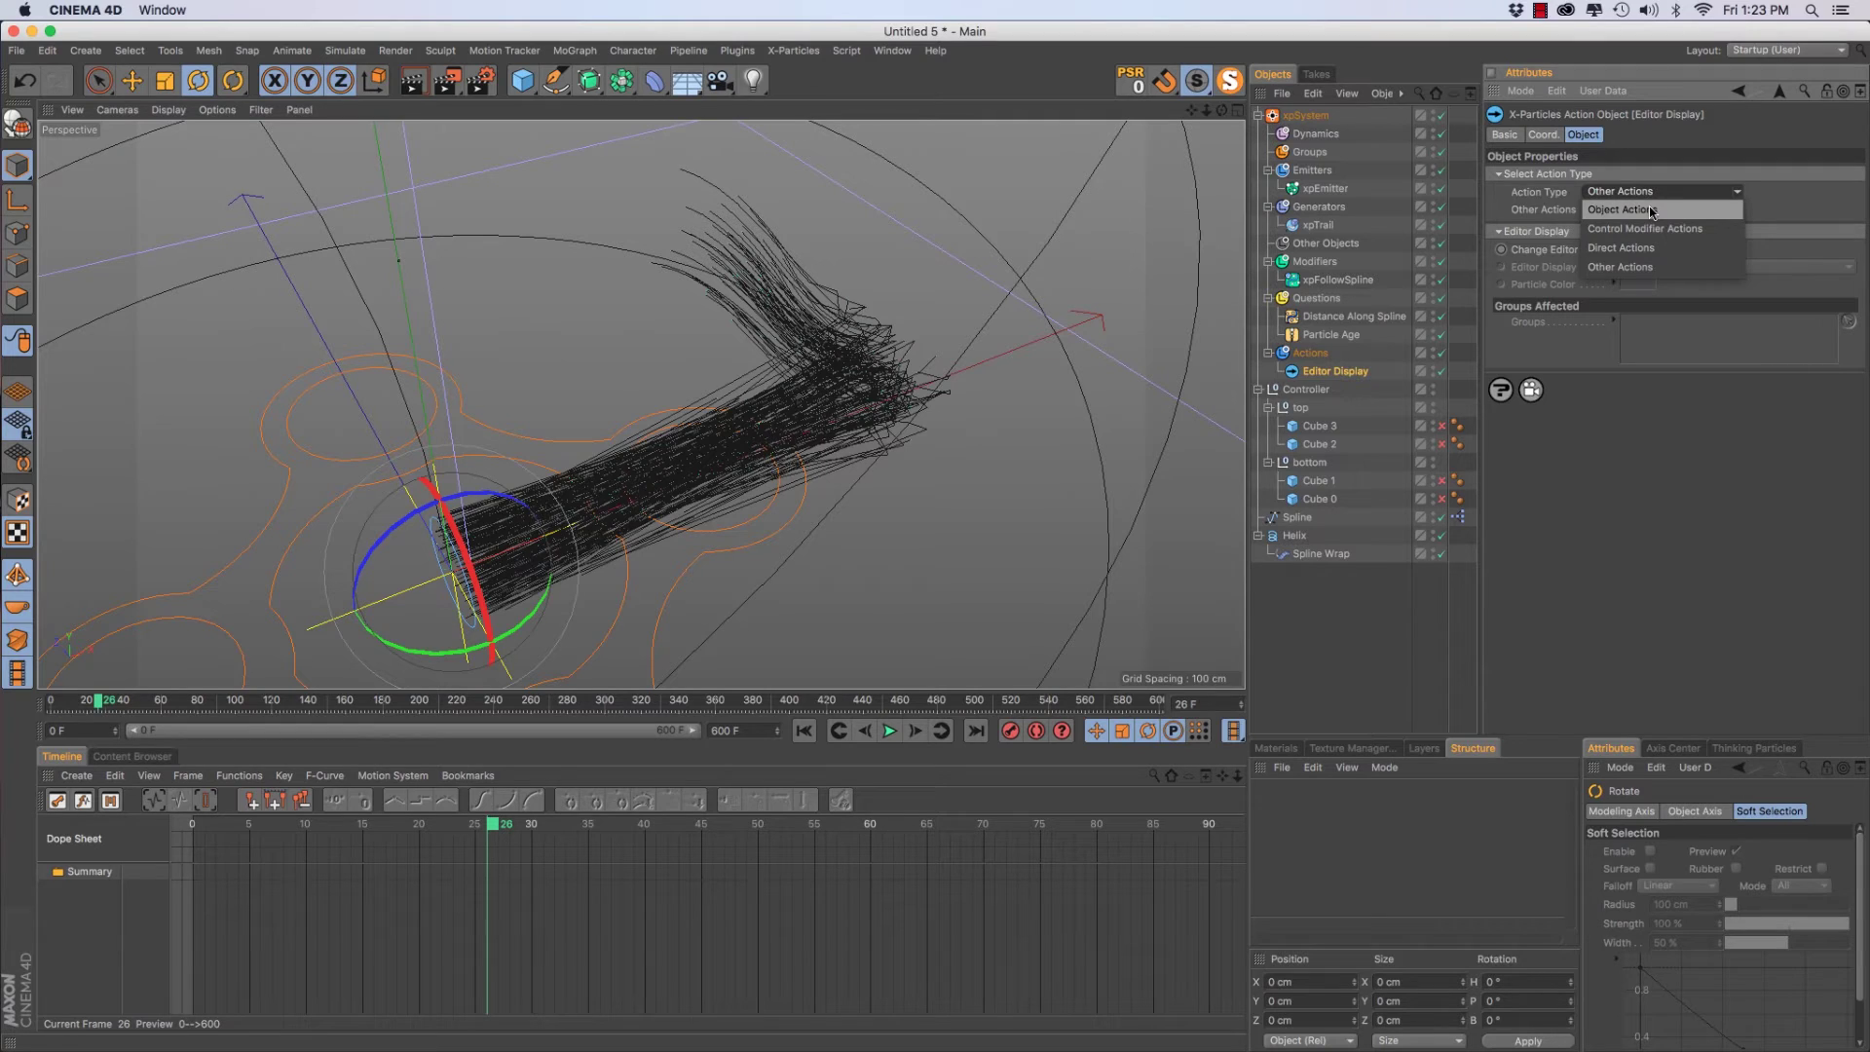
left_click(1651, 211)
left_click(1657, 211)
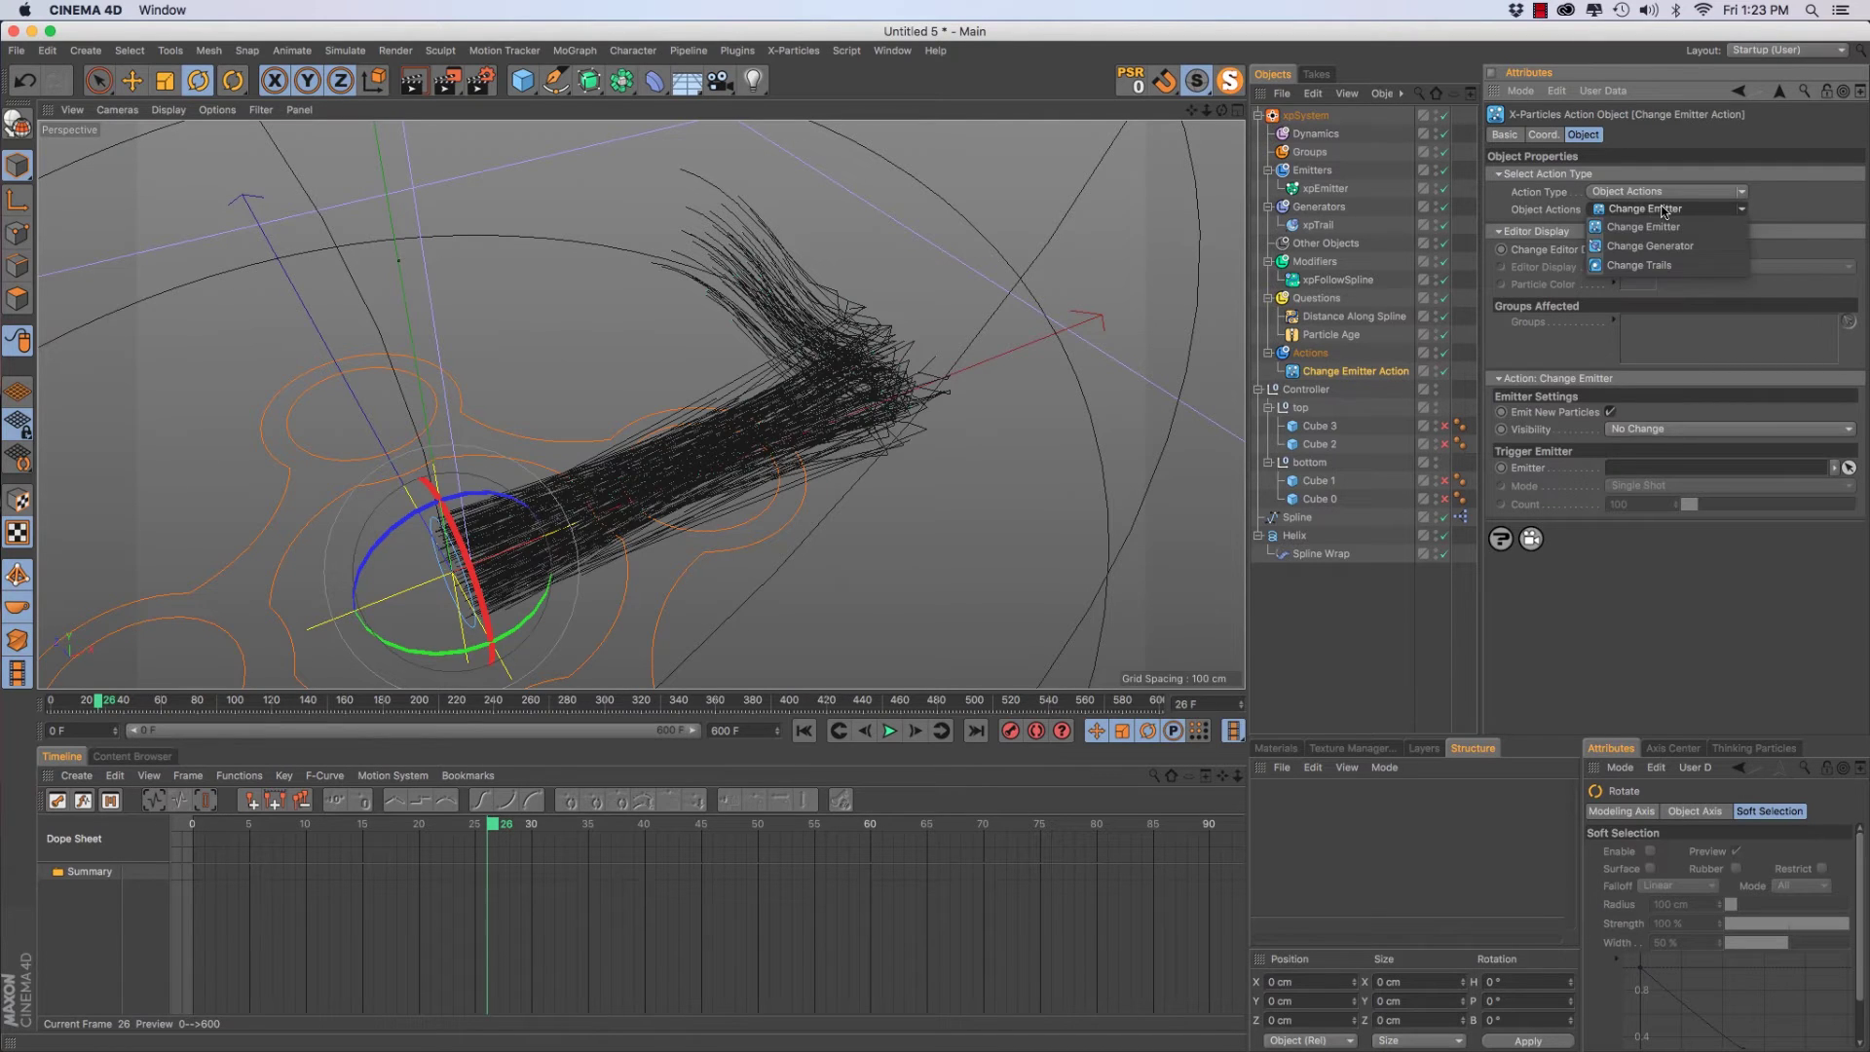
left_click(1660, 266)
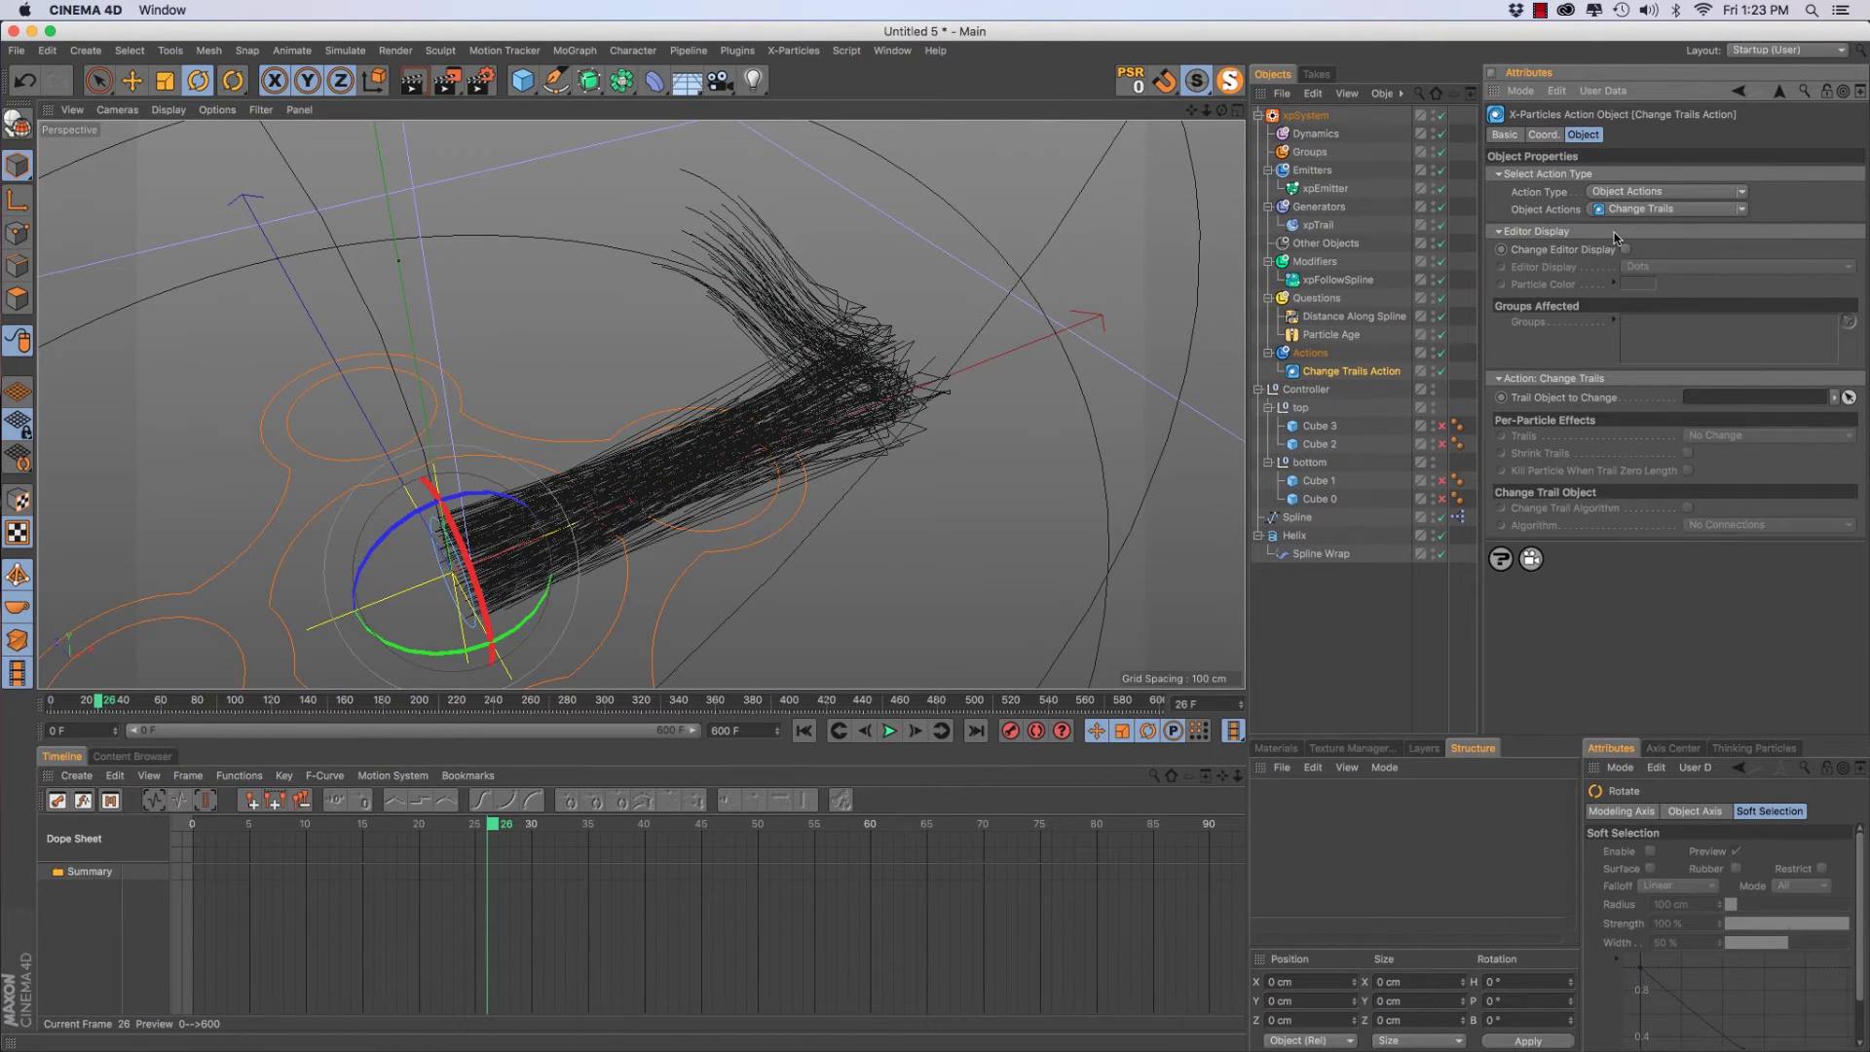
left_click_drag(1317, 224, 1719, 398)
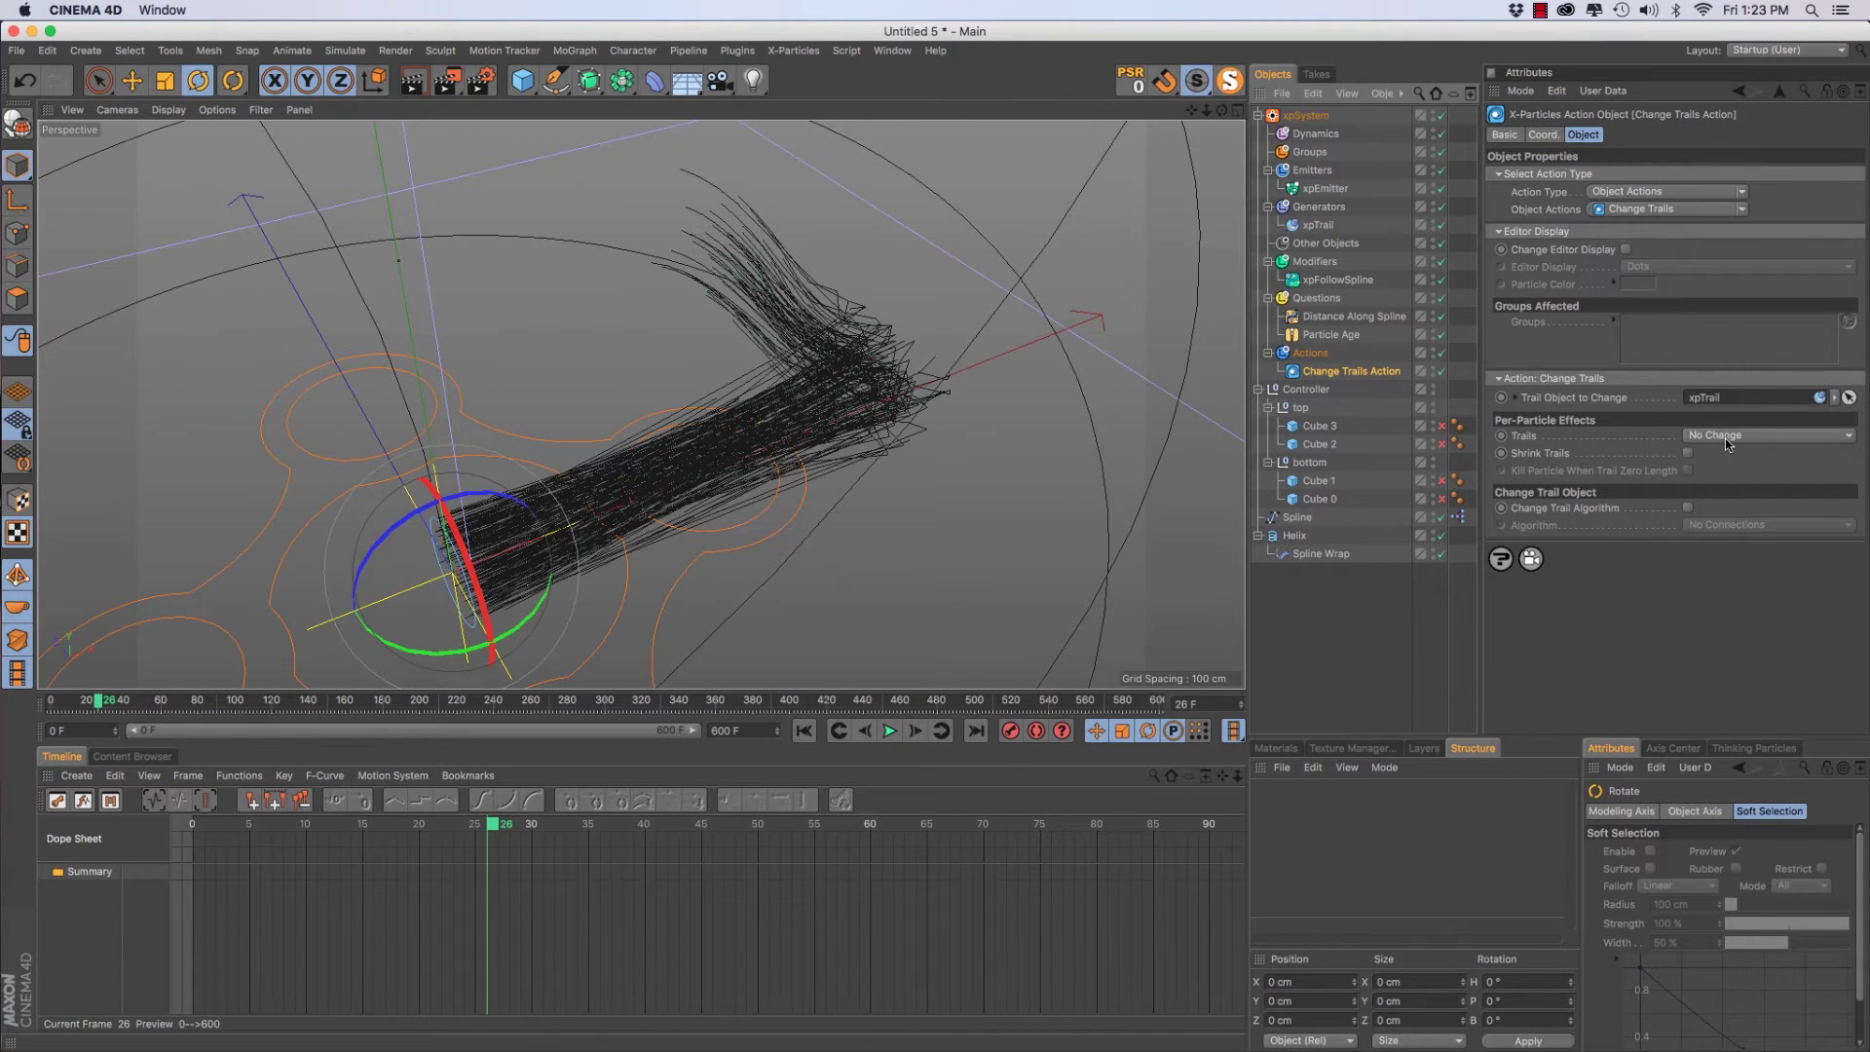
left_click(1726, 438)
left_click(1739, 472)
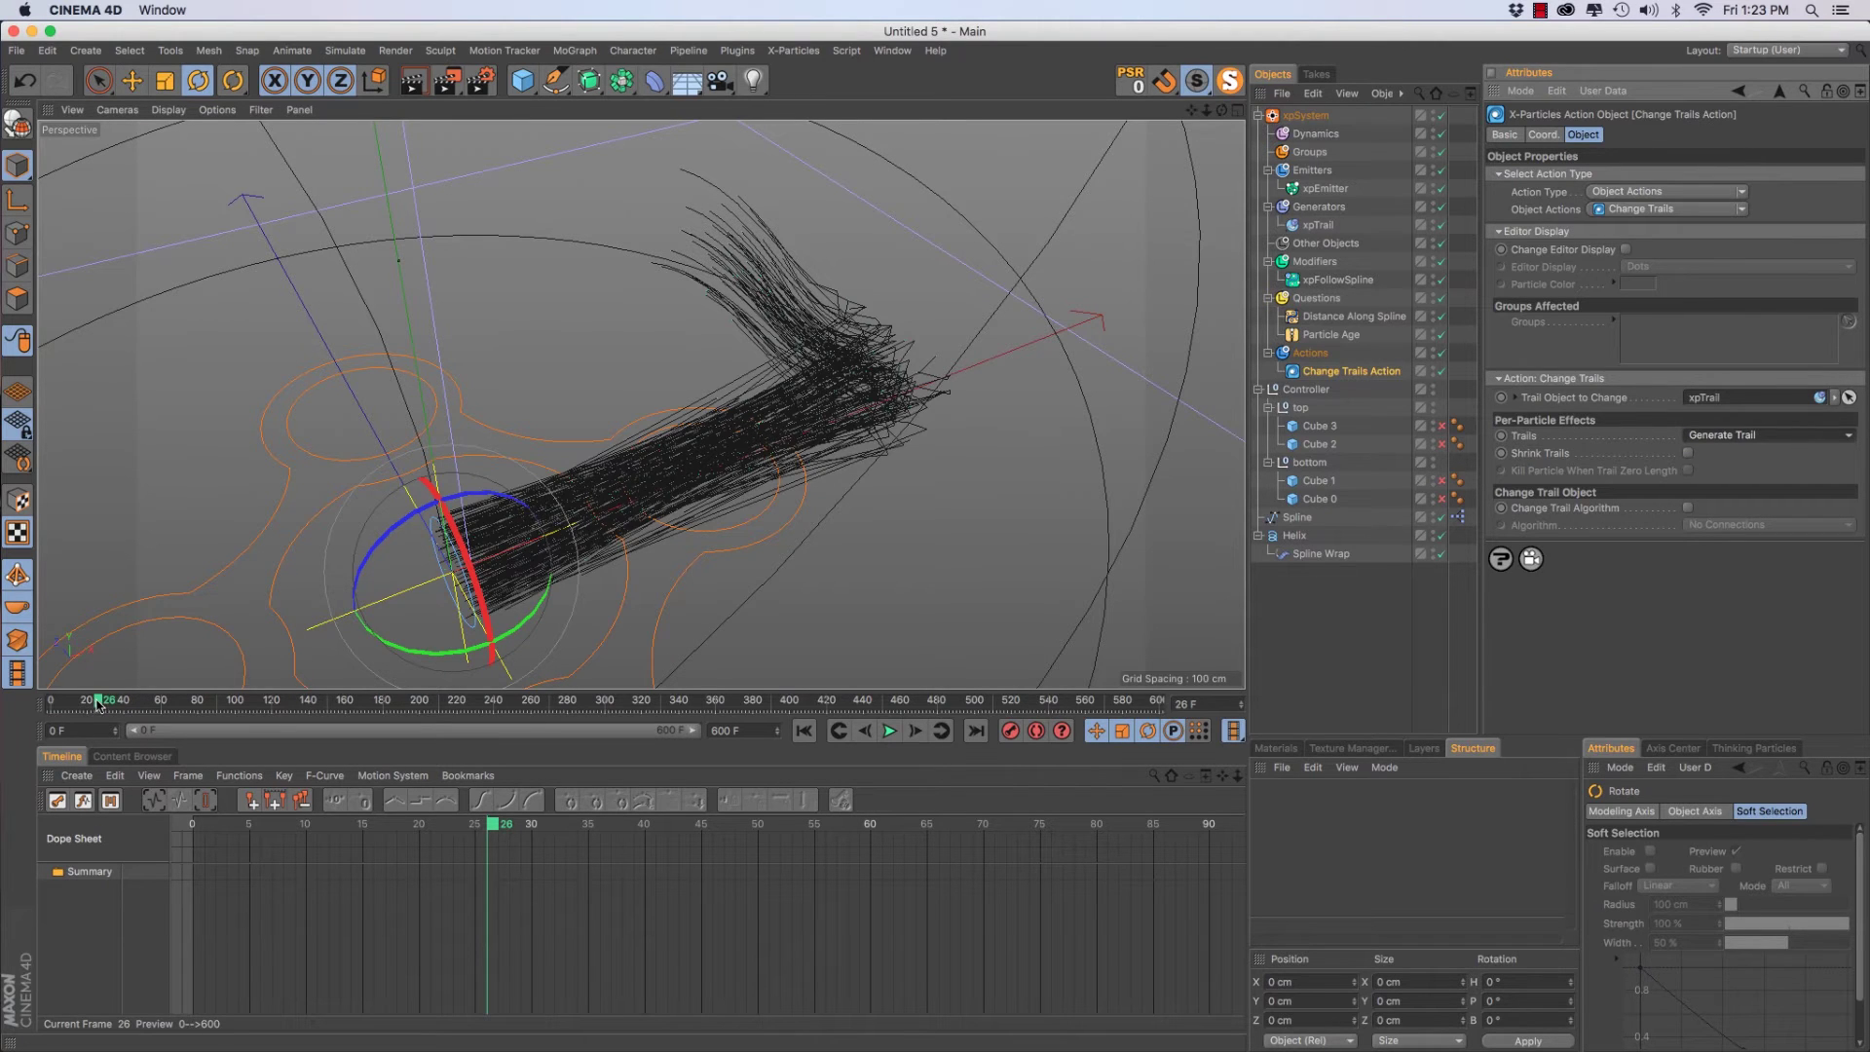
Replay the simulation from the first frame to check the effect of the Change Trails action
left_click_drag(97, 703, 21, 706)
key("F8")
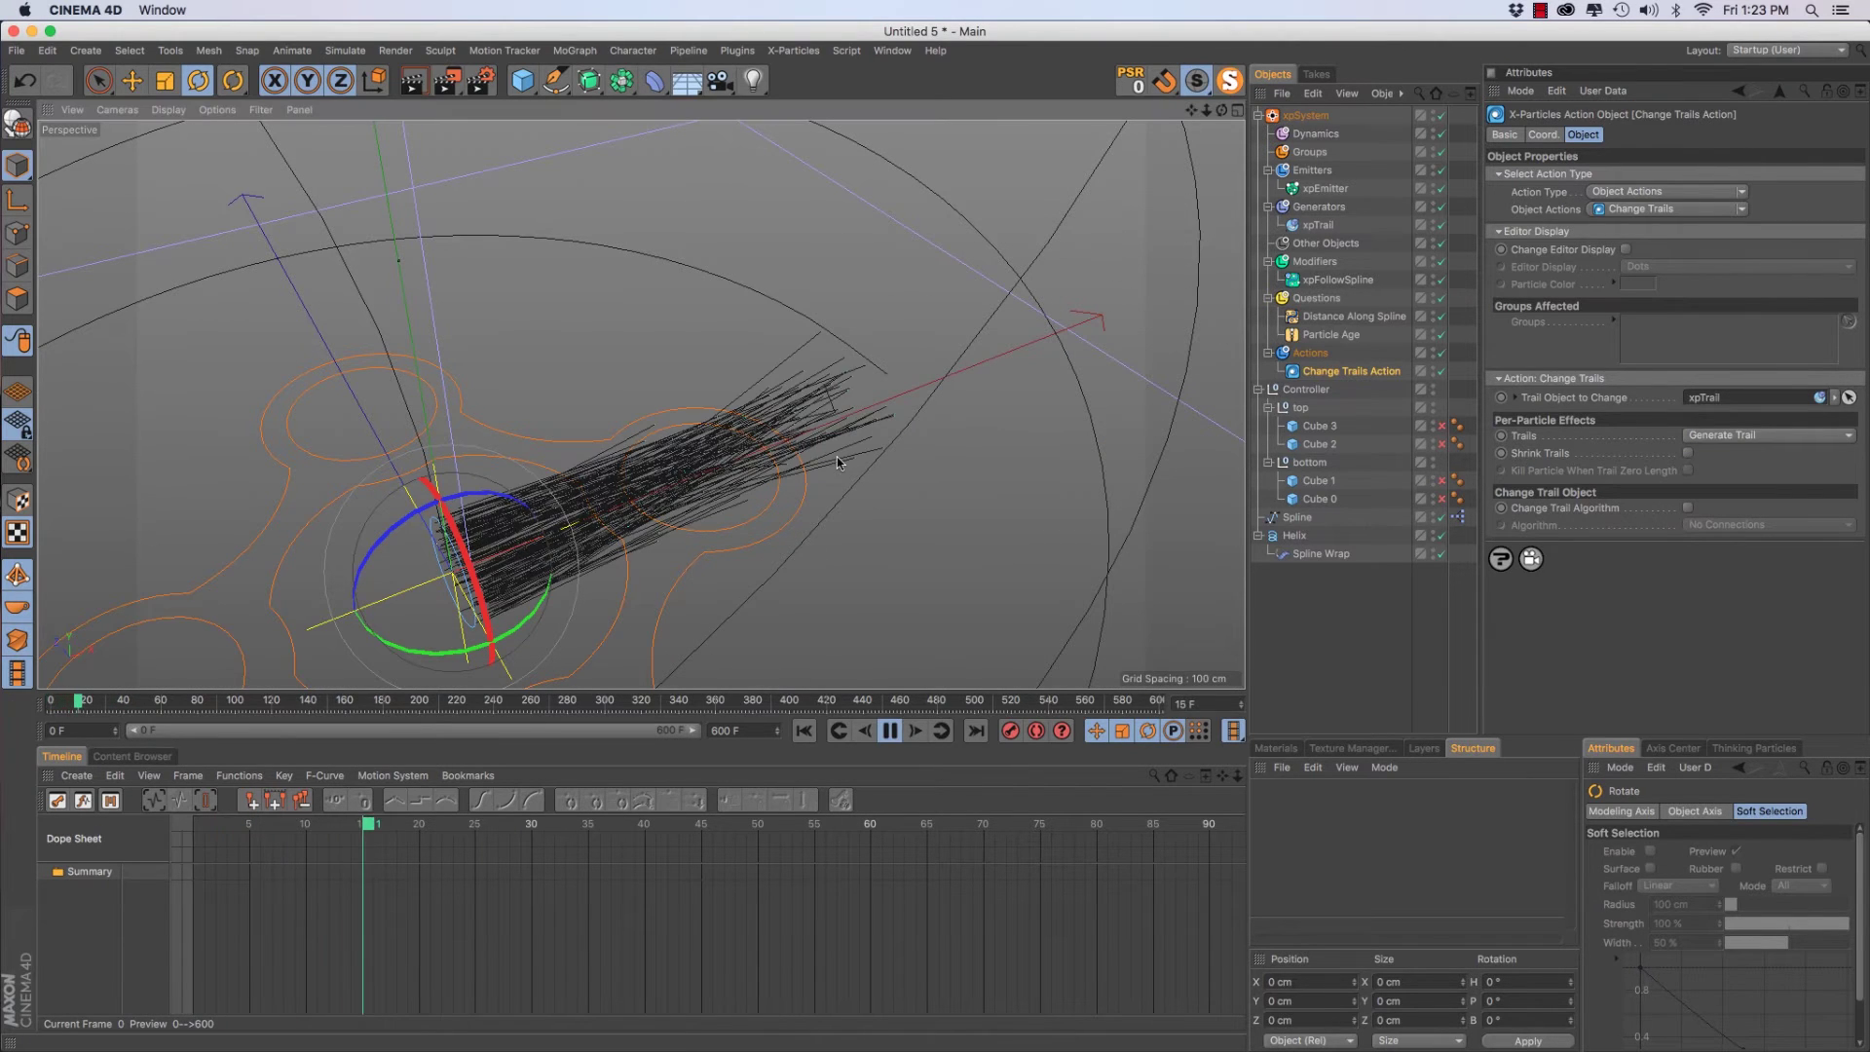
key("F8")
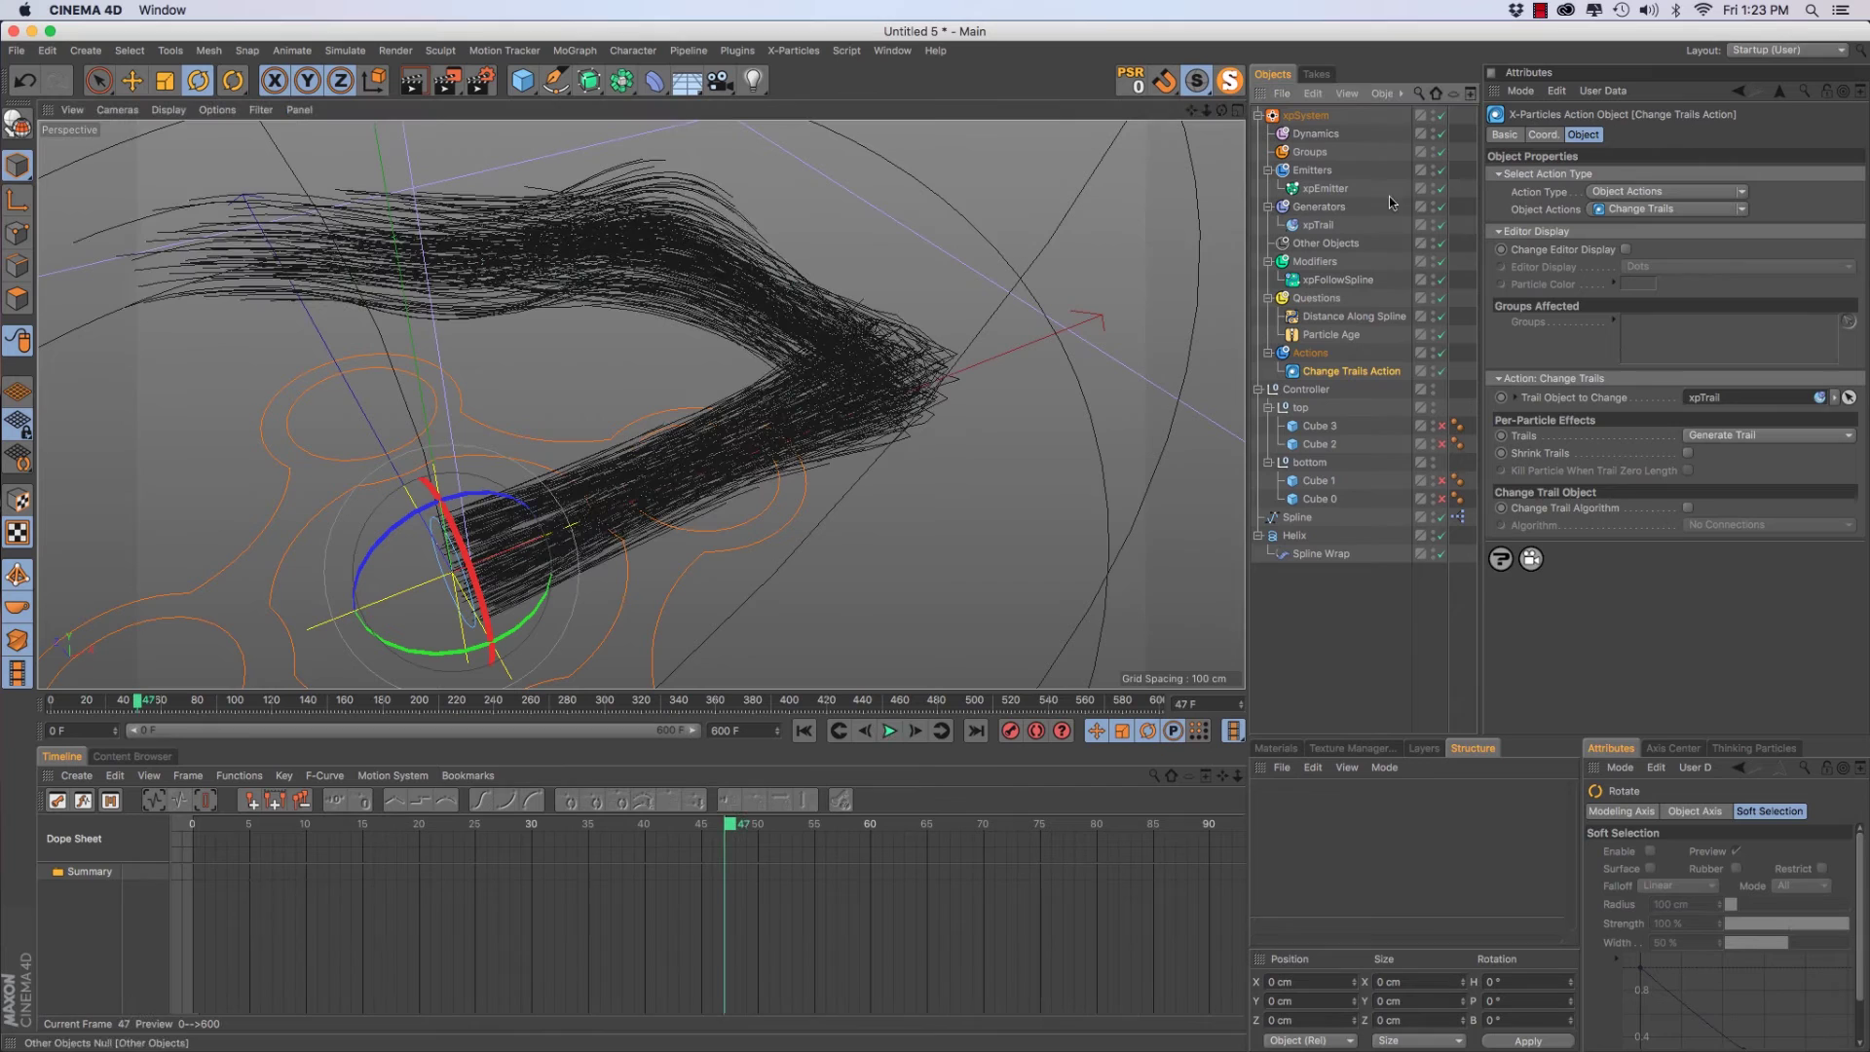
Disable Trails from Particle Birth on xpTrail and return to frame 0
left_click(1320, 227)
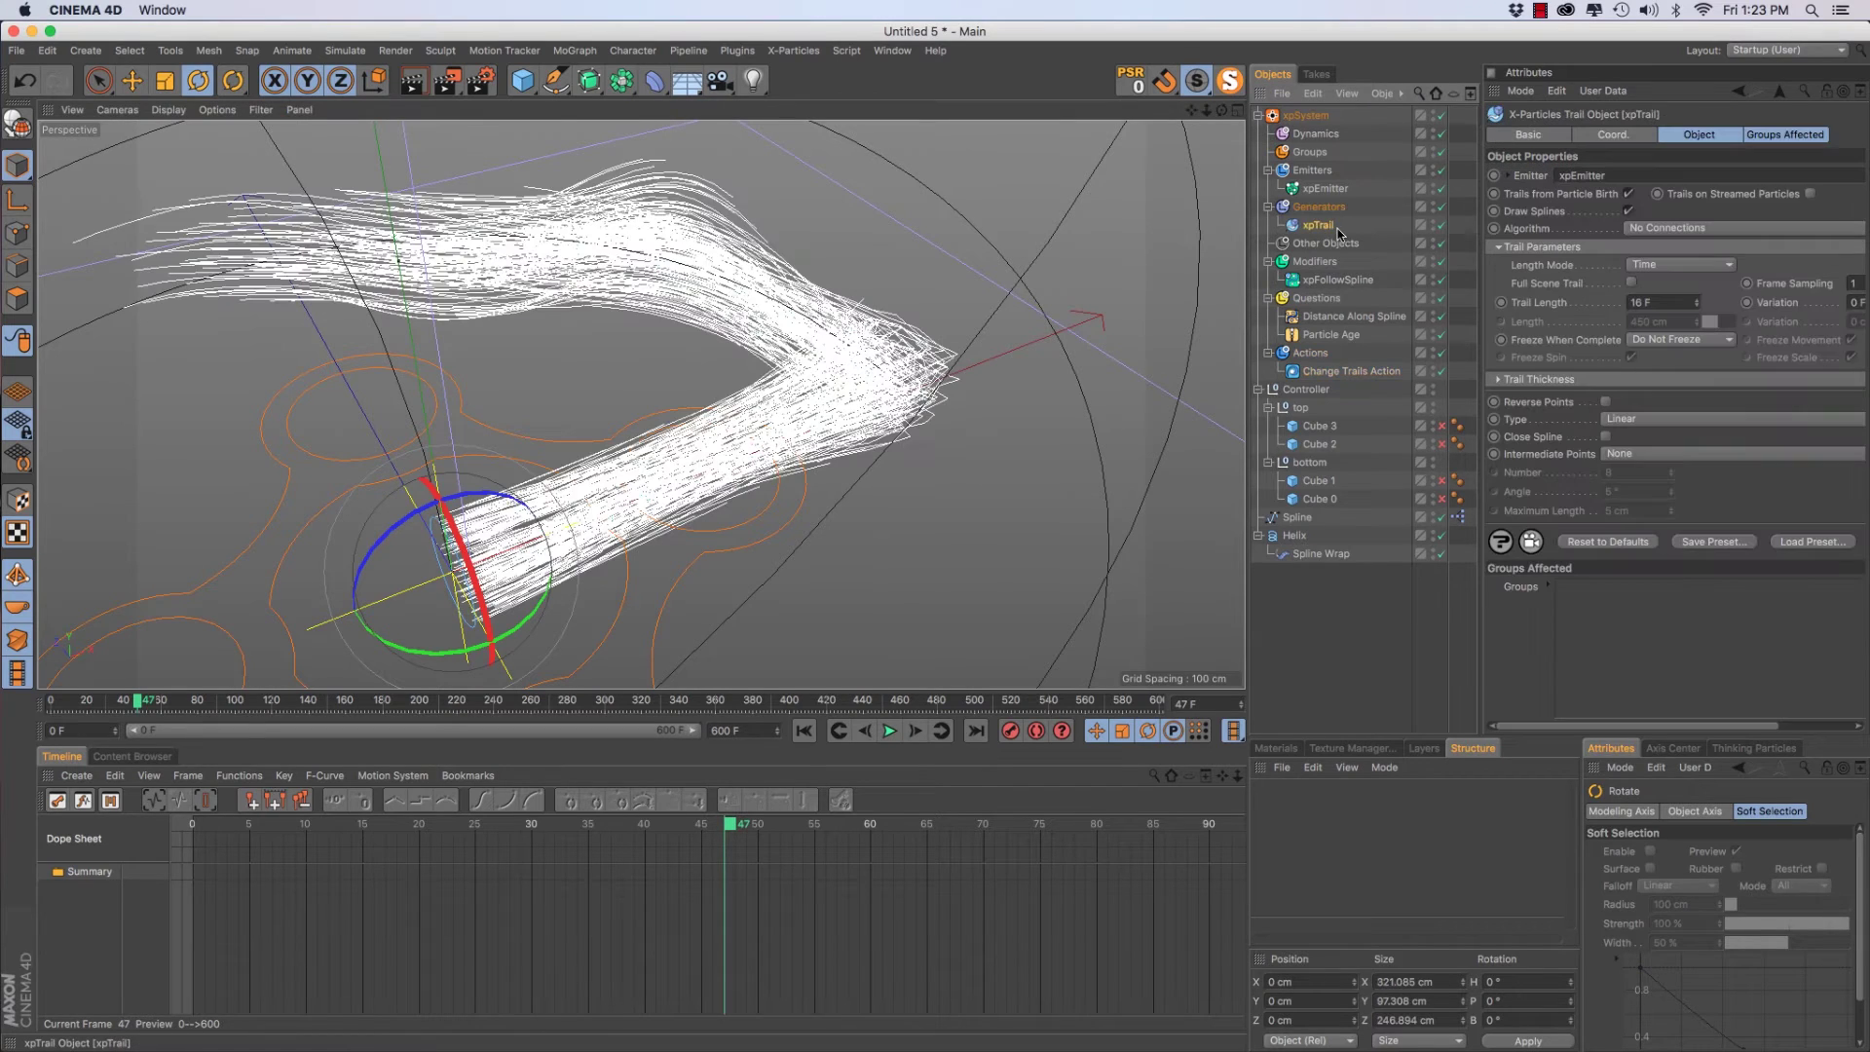
left_click(1627, 193)
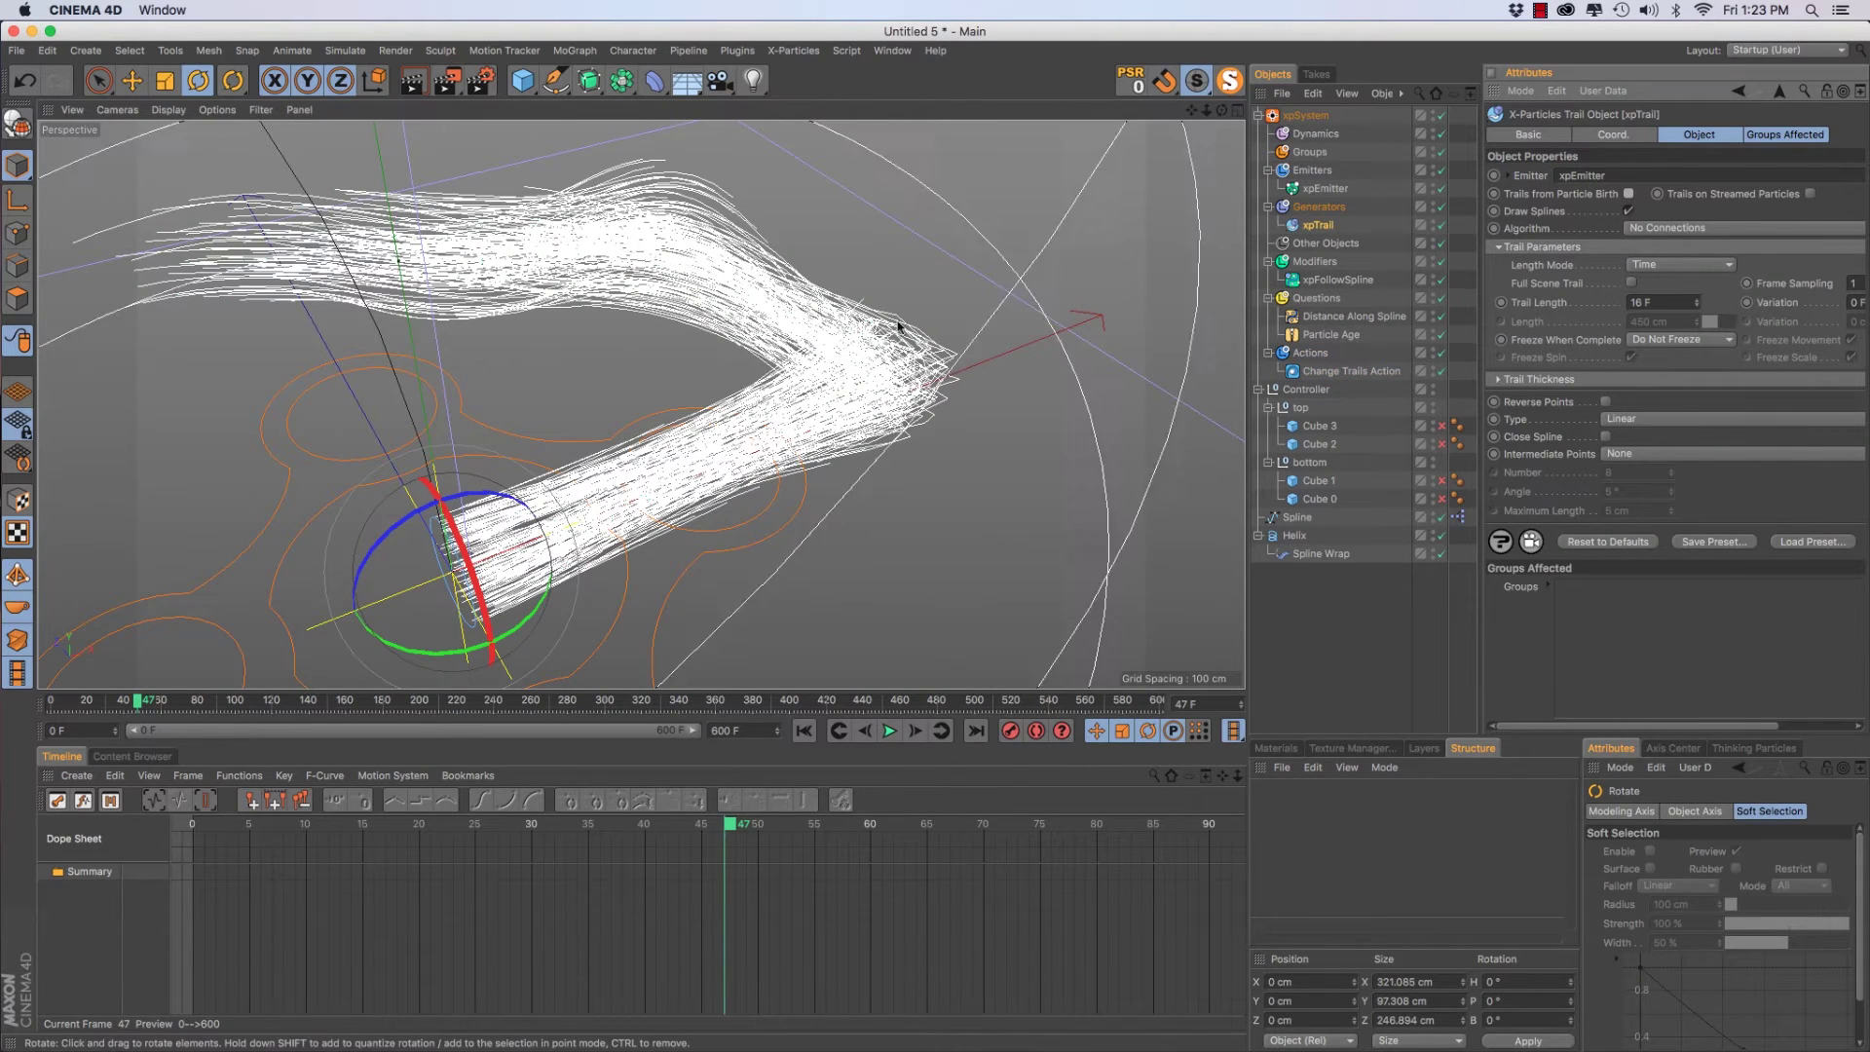
left_click_drag(76, 701, 26, 703)
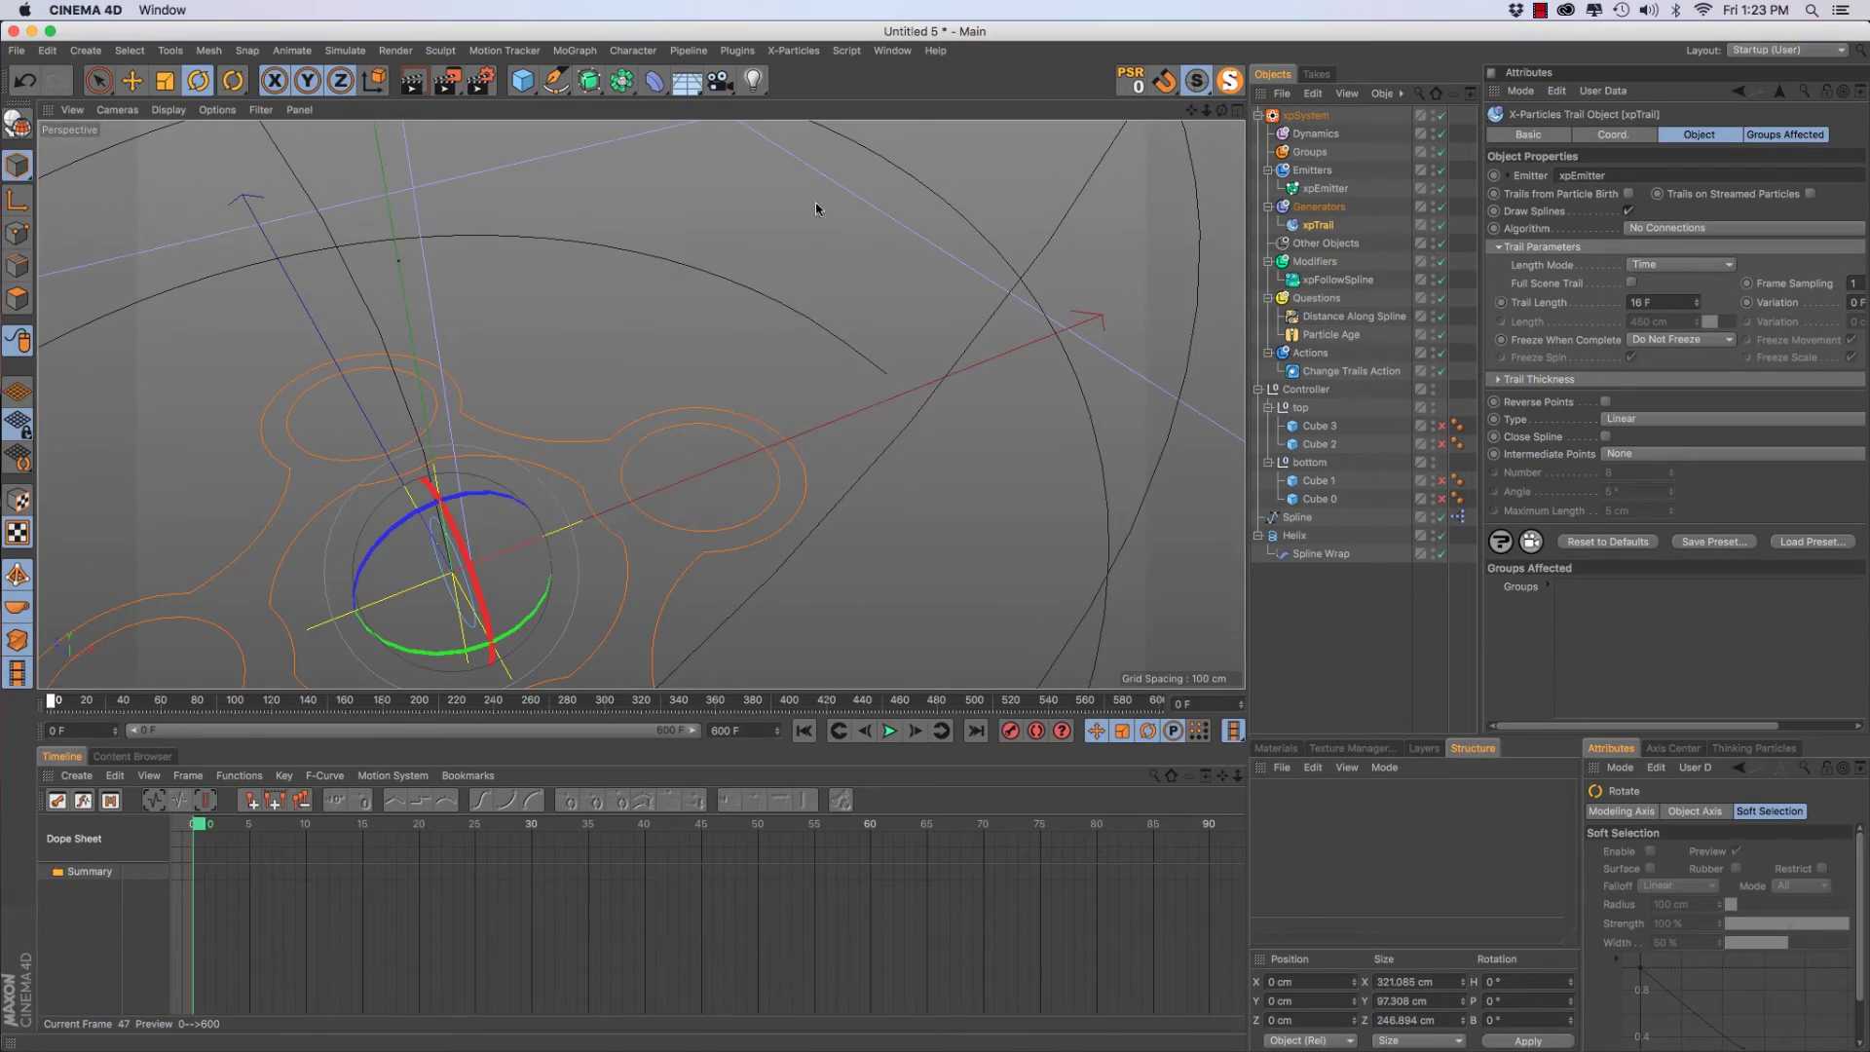
Play the simulation from frame 0 and examine the trails around the base of the helix
key("F8")
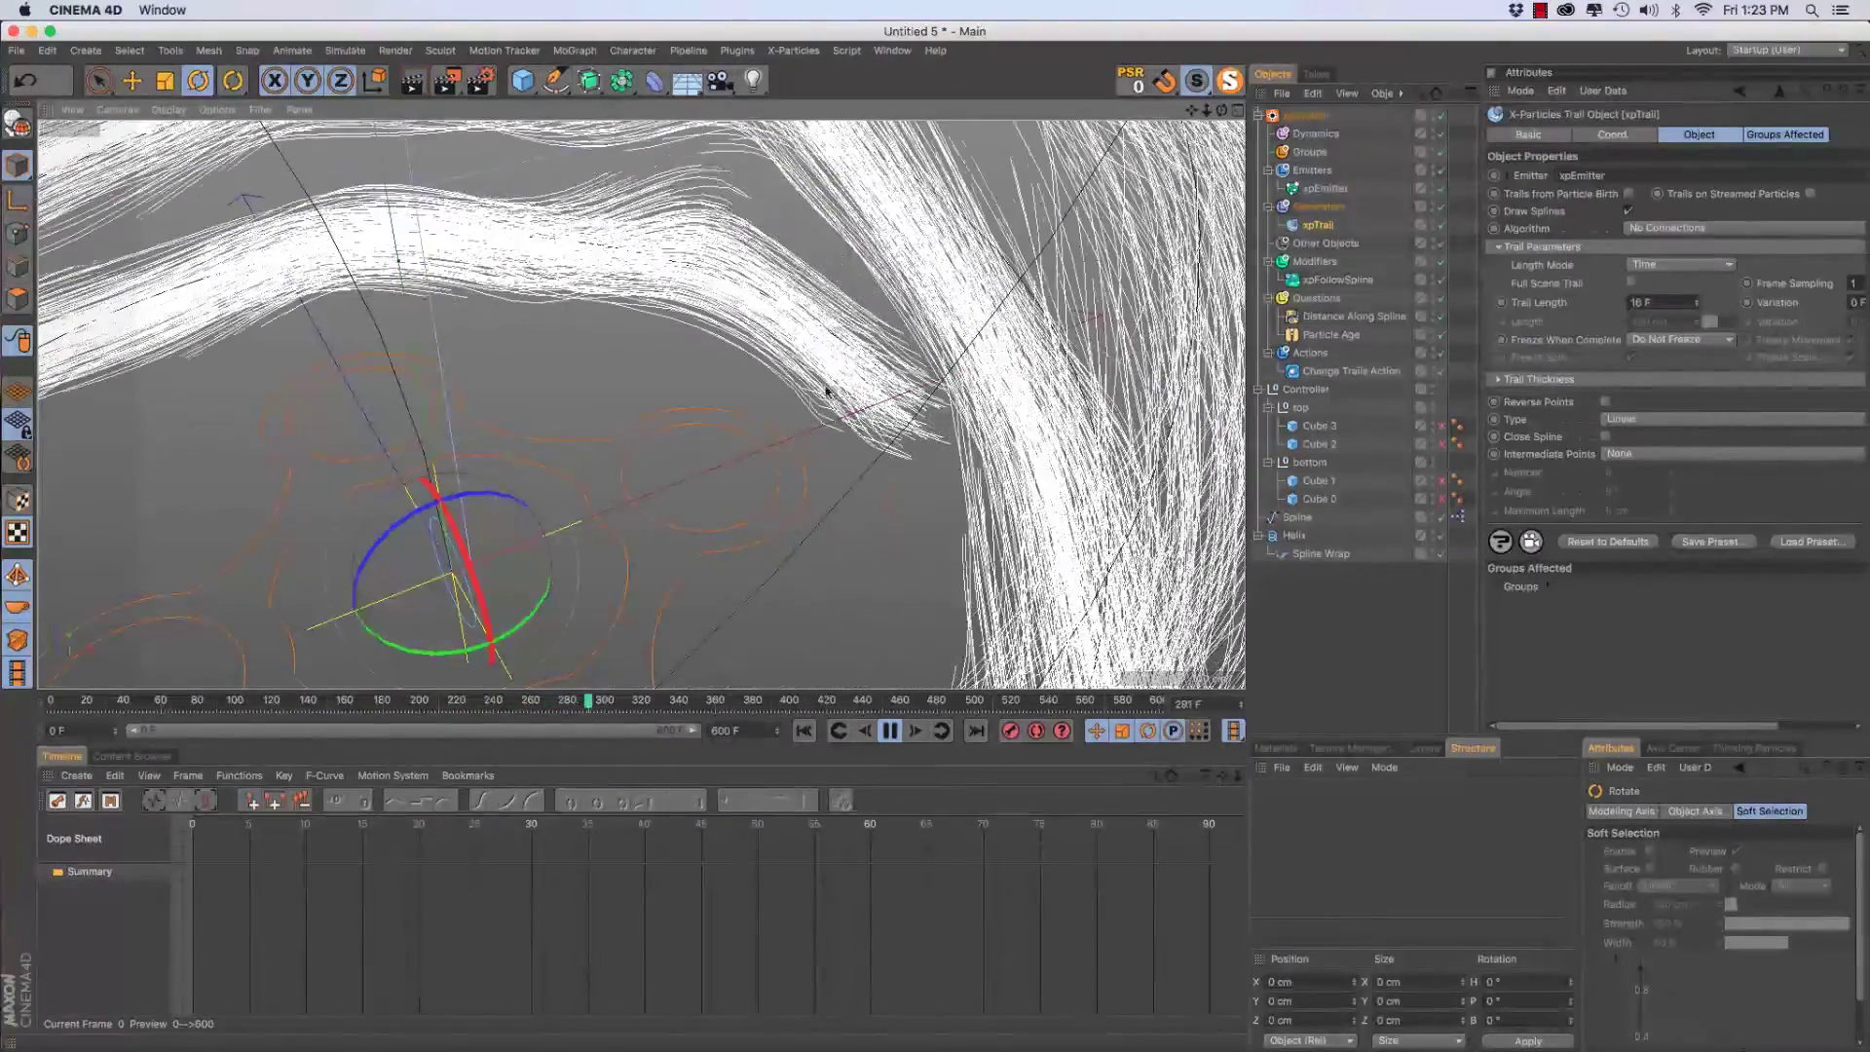
key("F8")
scroll(809, 438, "down", 4)
scroll(810, 438, "down", 8)
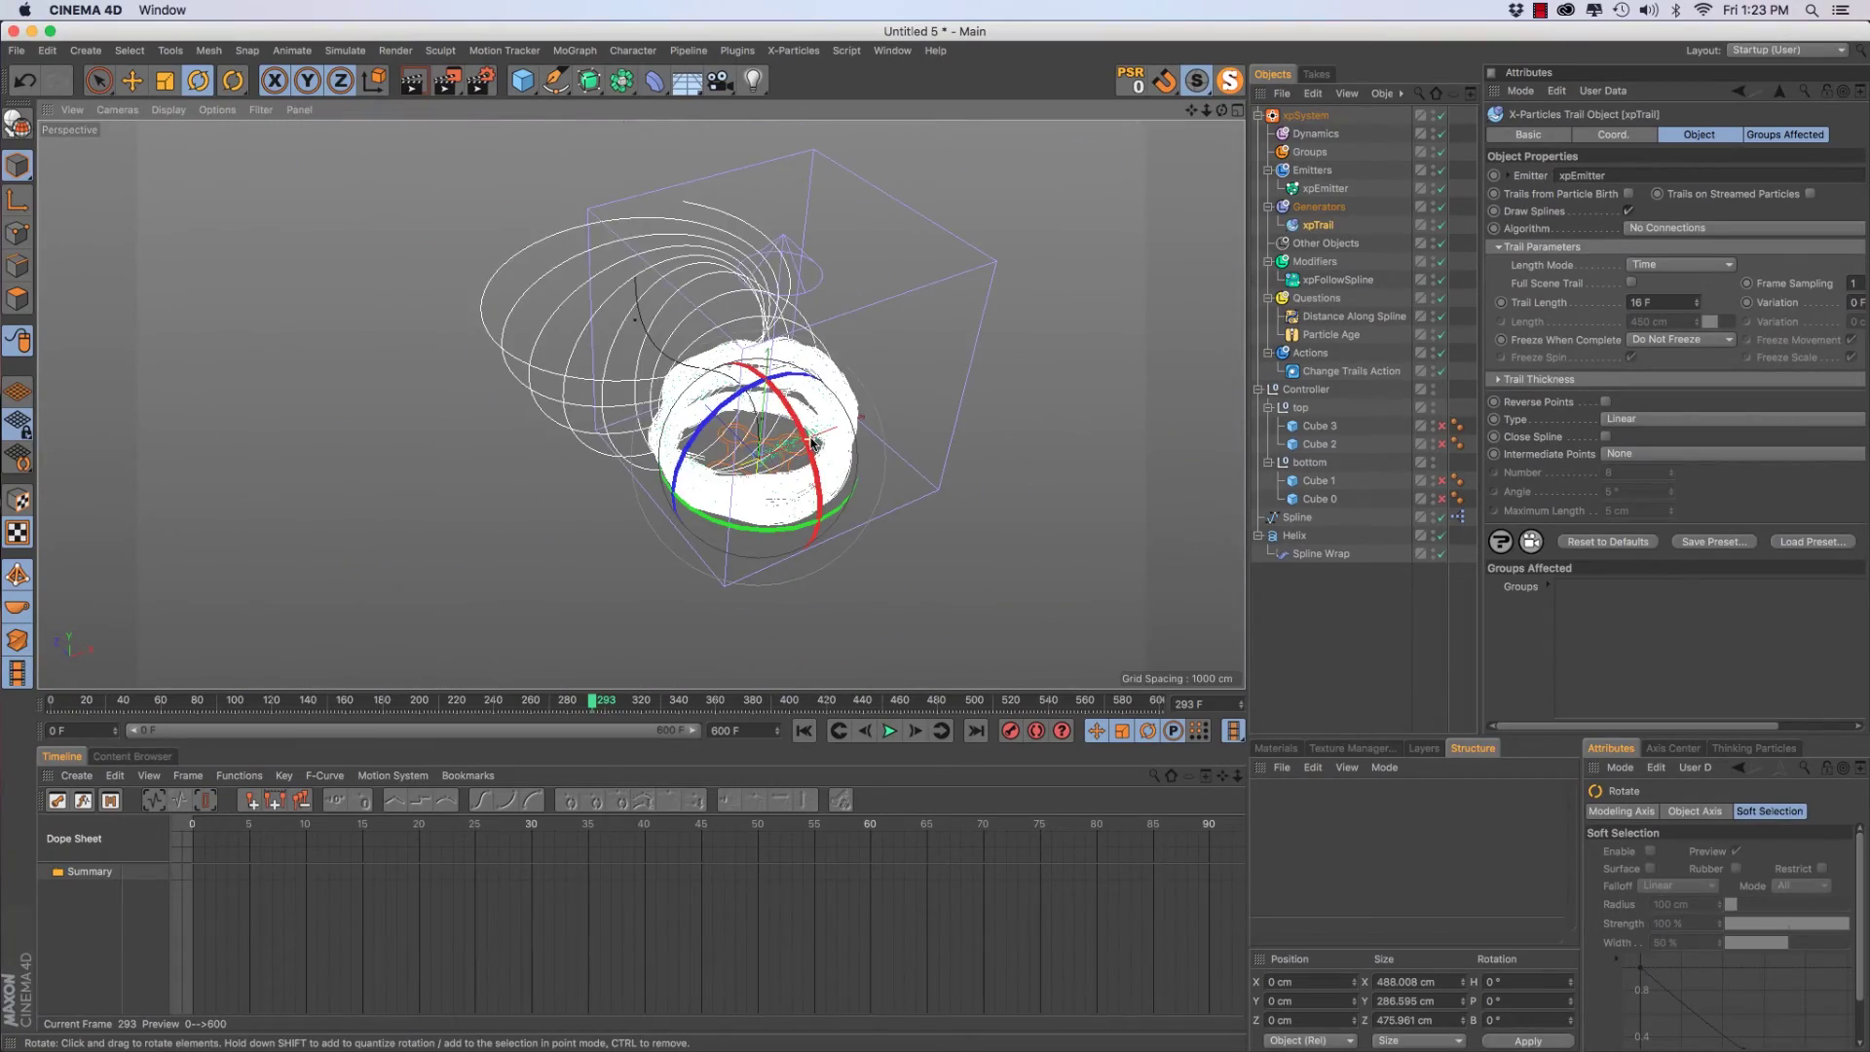
left_click_drag(855, 434, 767, 421, "alt")
right_click_drag(767, 419, 956, 417, "alt")
key("F8")
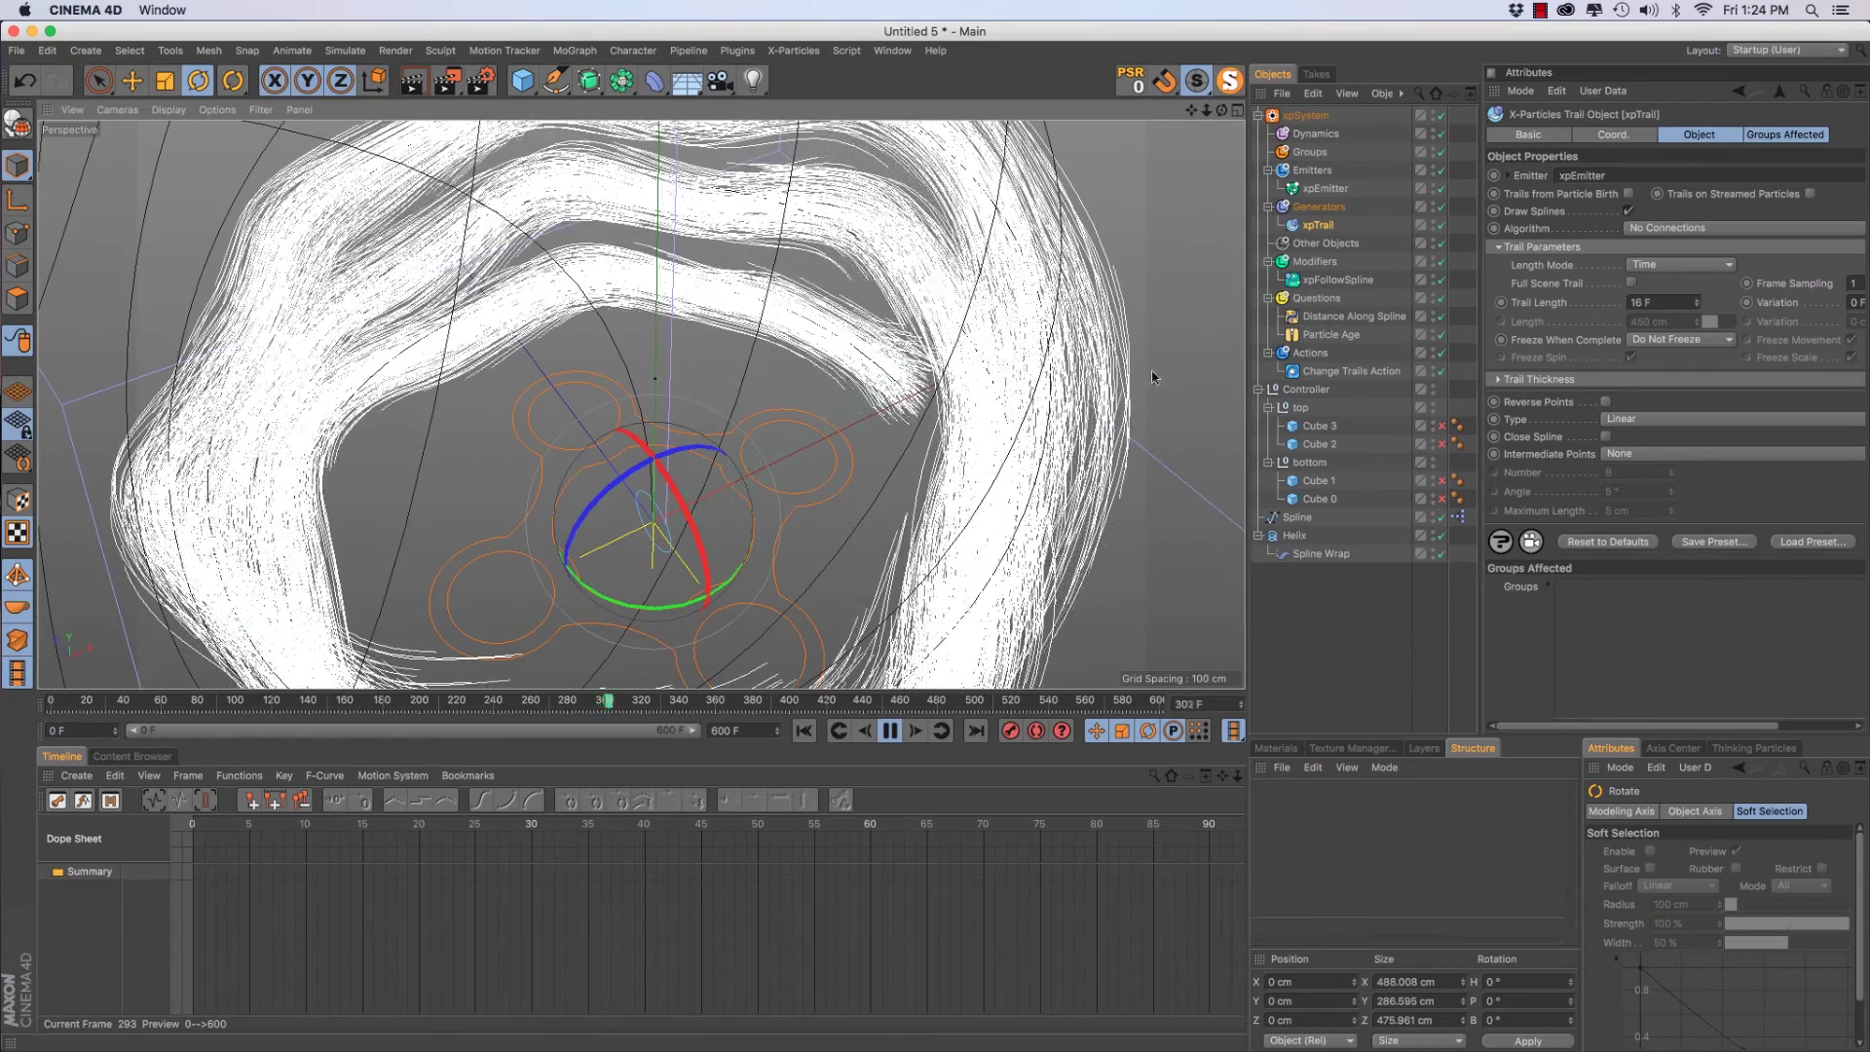
Set the Helix spline's Start Radius to 40 cm while the simulation plays
left_click(1295, 535)
left_click_drag(1671, 179, 1668, 185)
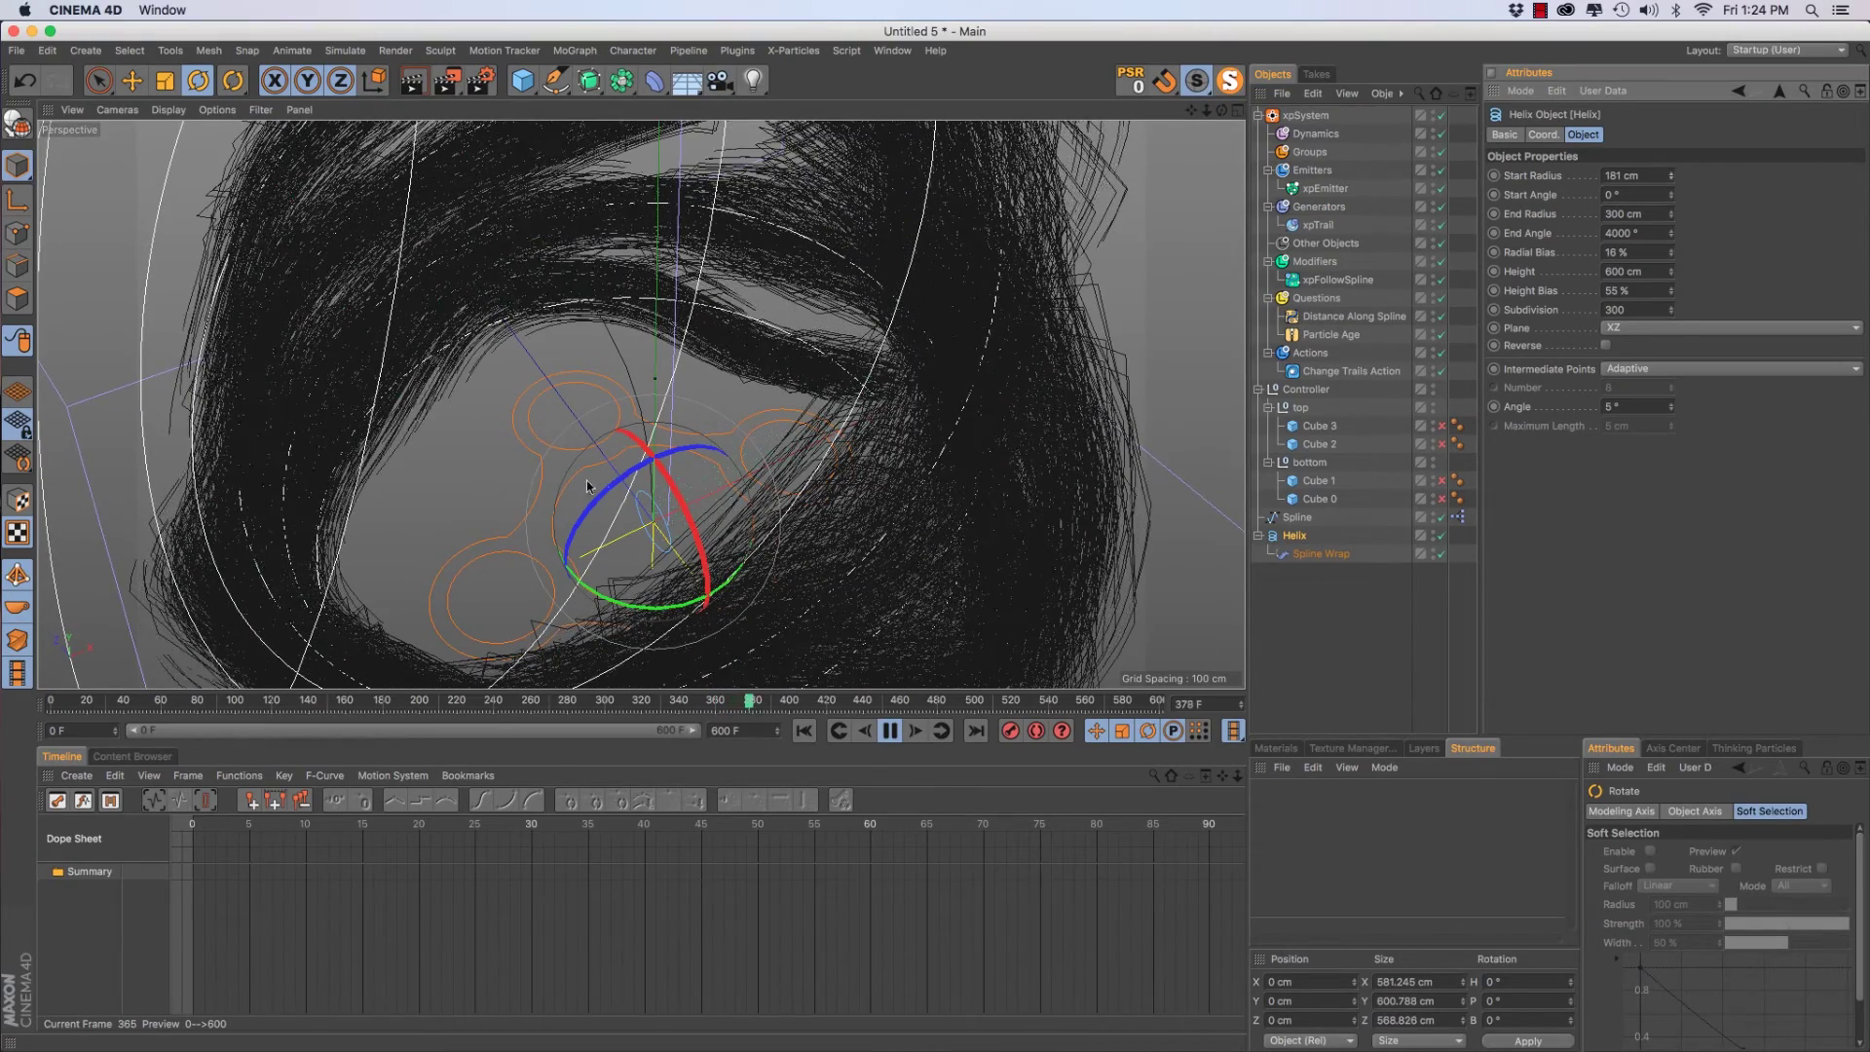
left_click_drag(719, 467, 839, 467, "alt")
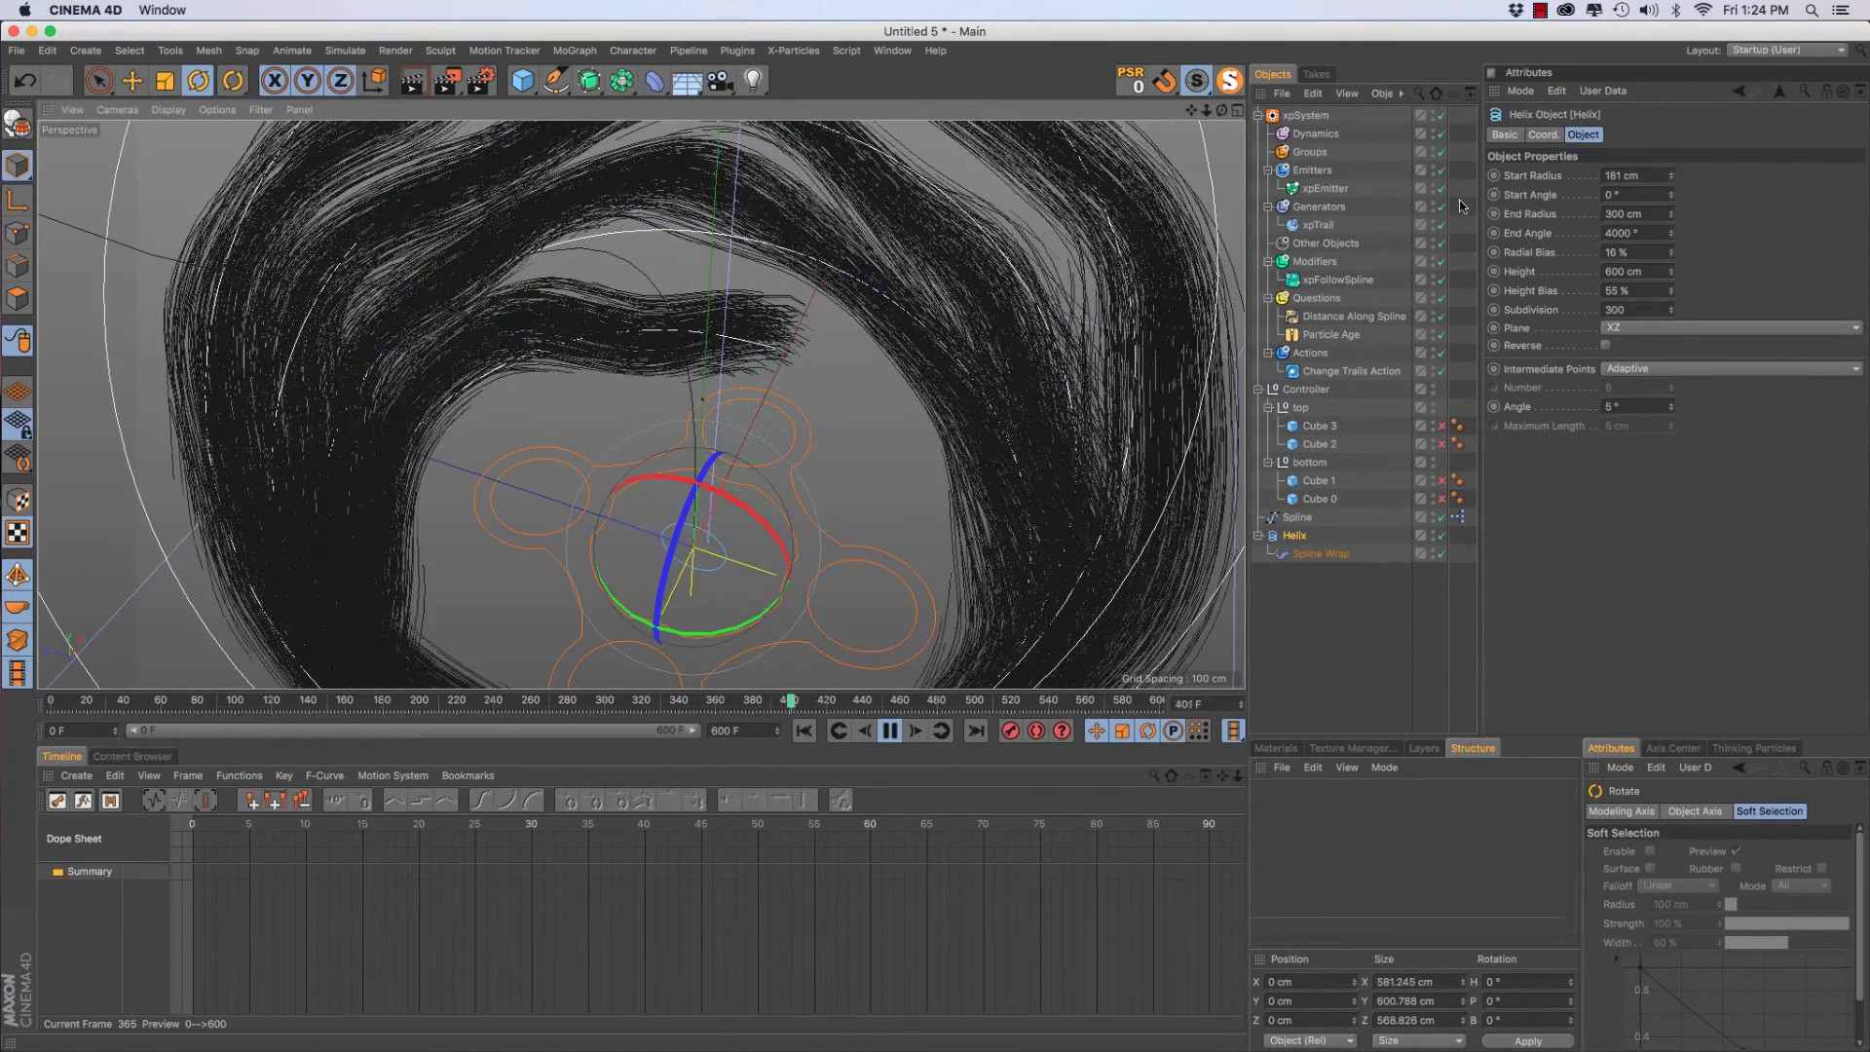
left_click_drag(1672, 176, 1671, 182)
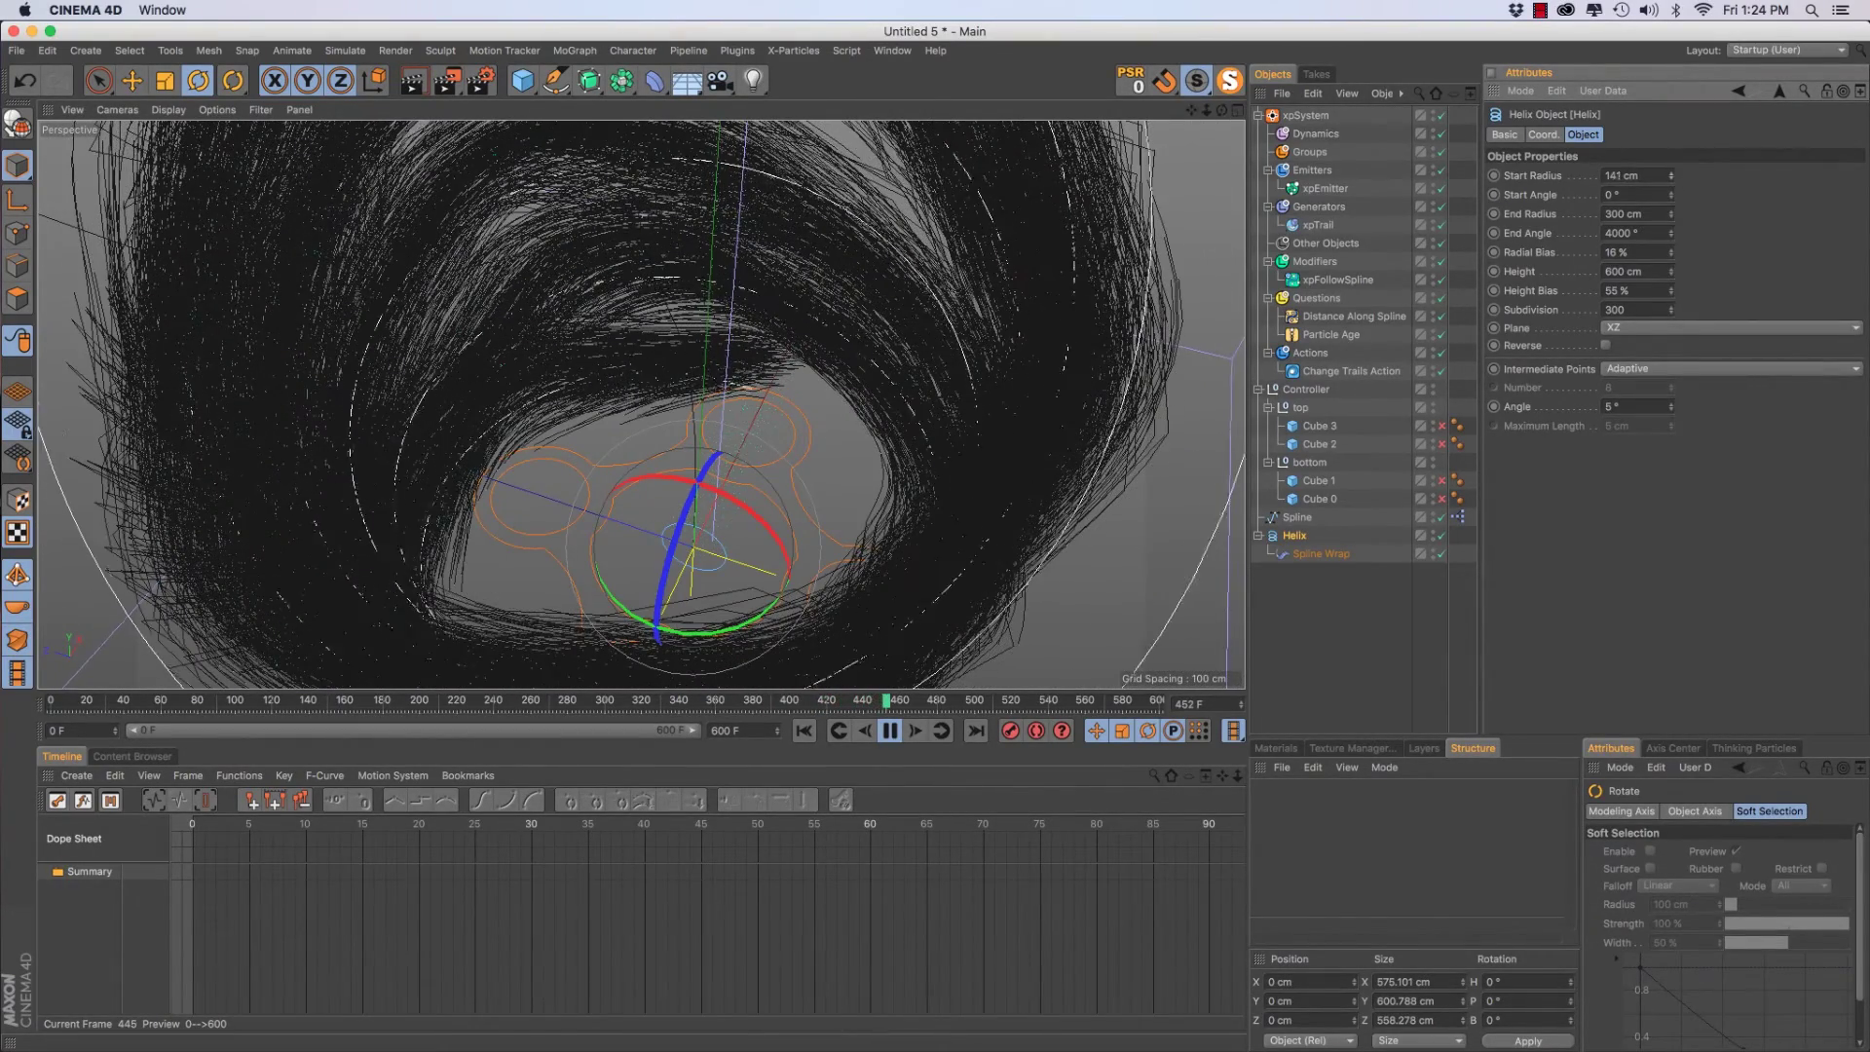
left_click_drag(1672, 178, 1671, 185)
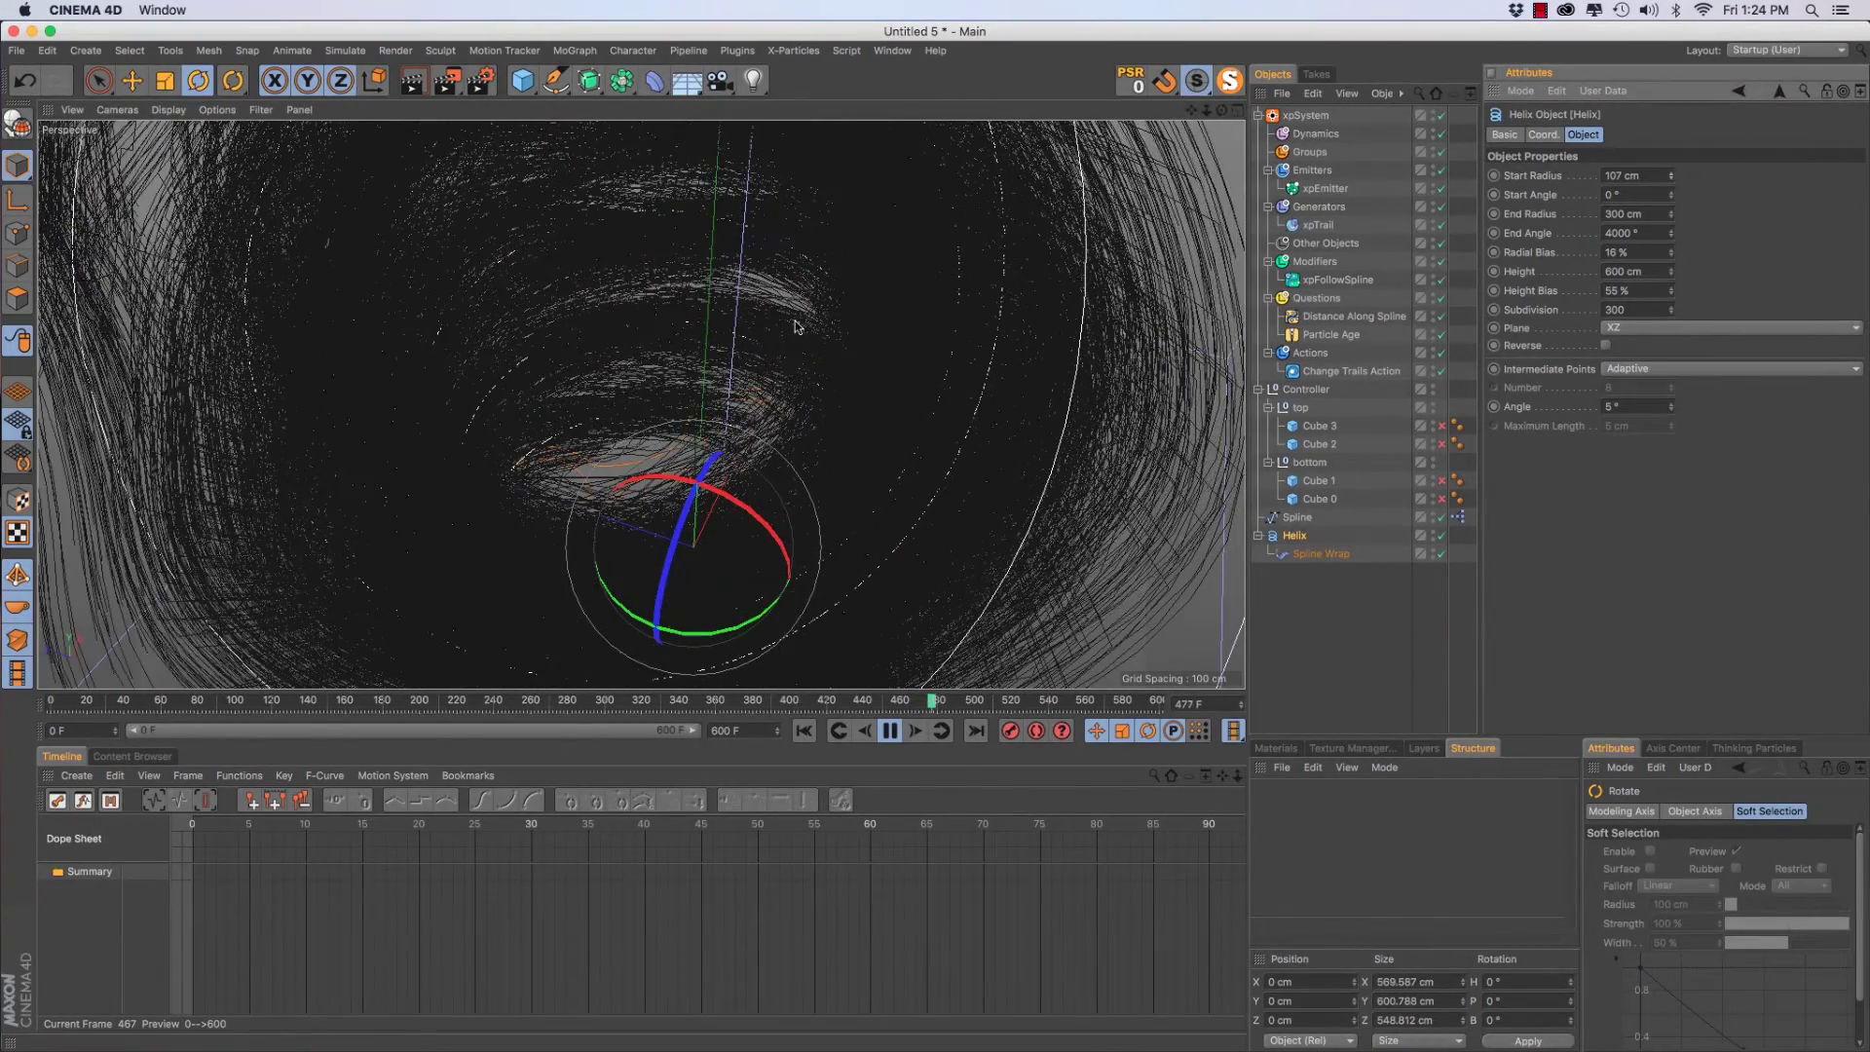
scroll(787, 321, "down", 10)
left_click_drag(888, 465, 684, 348, "alt")
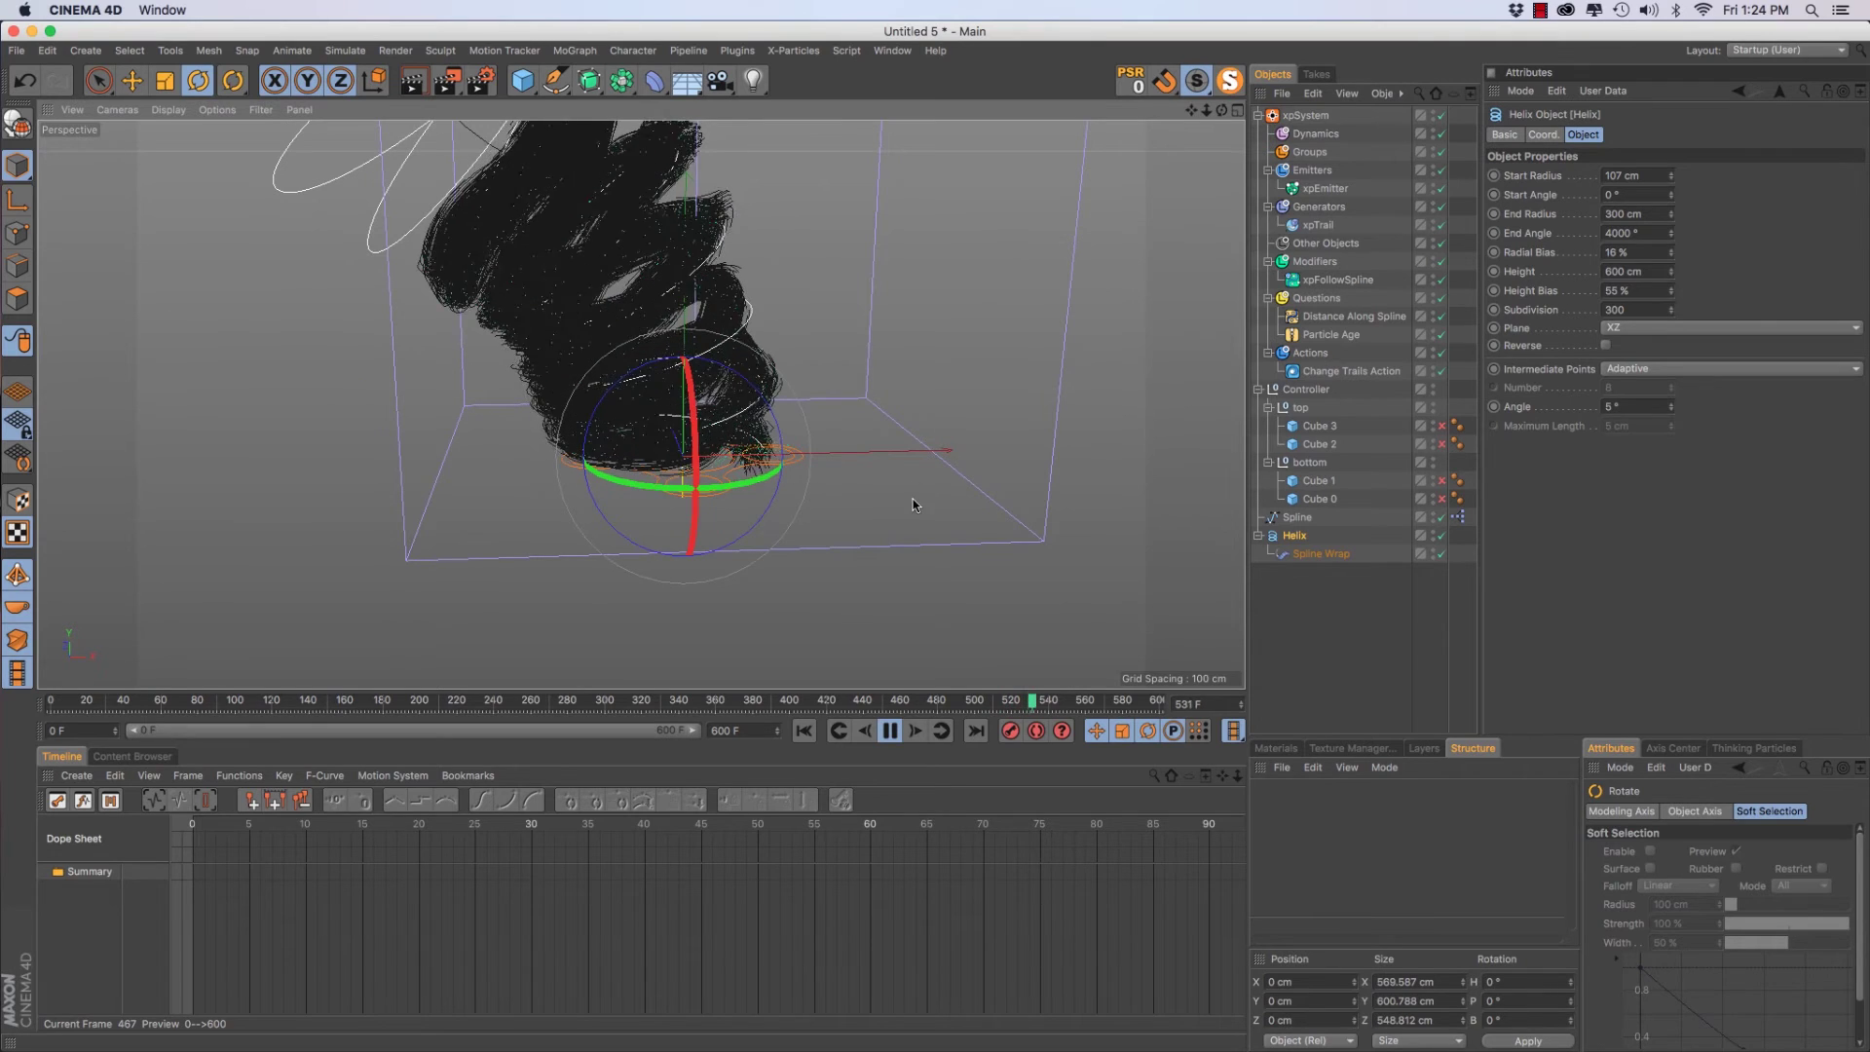
left_click_drag(1645, 177, 1577, 175)
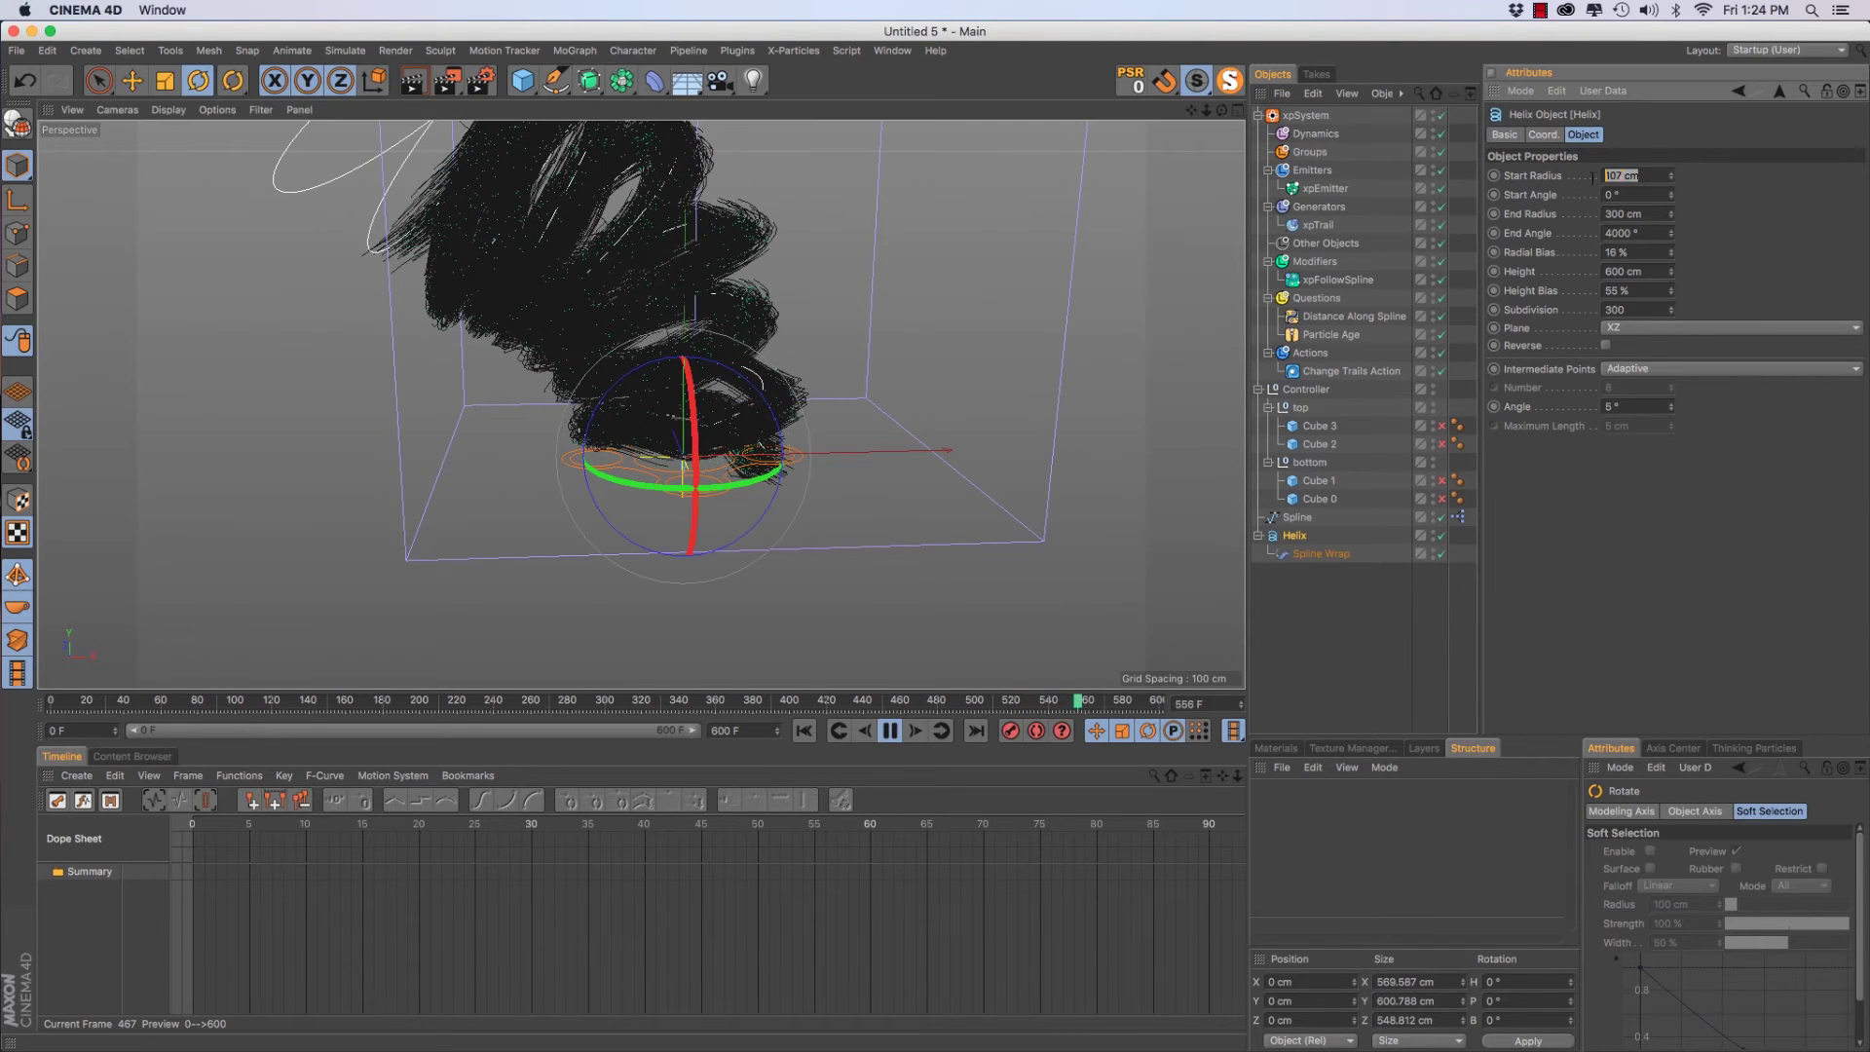
type("40")
key("Return")
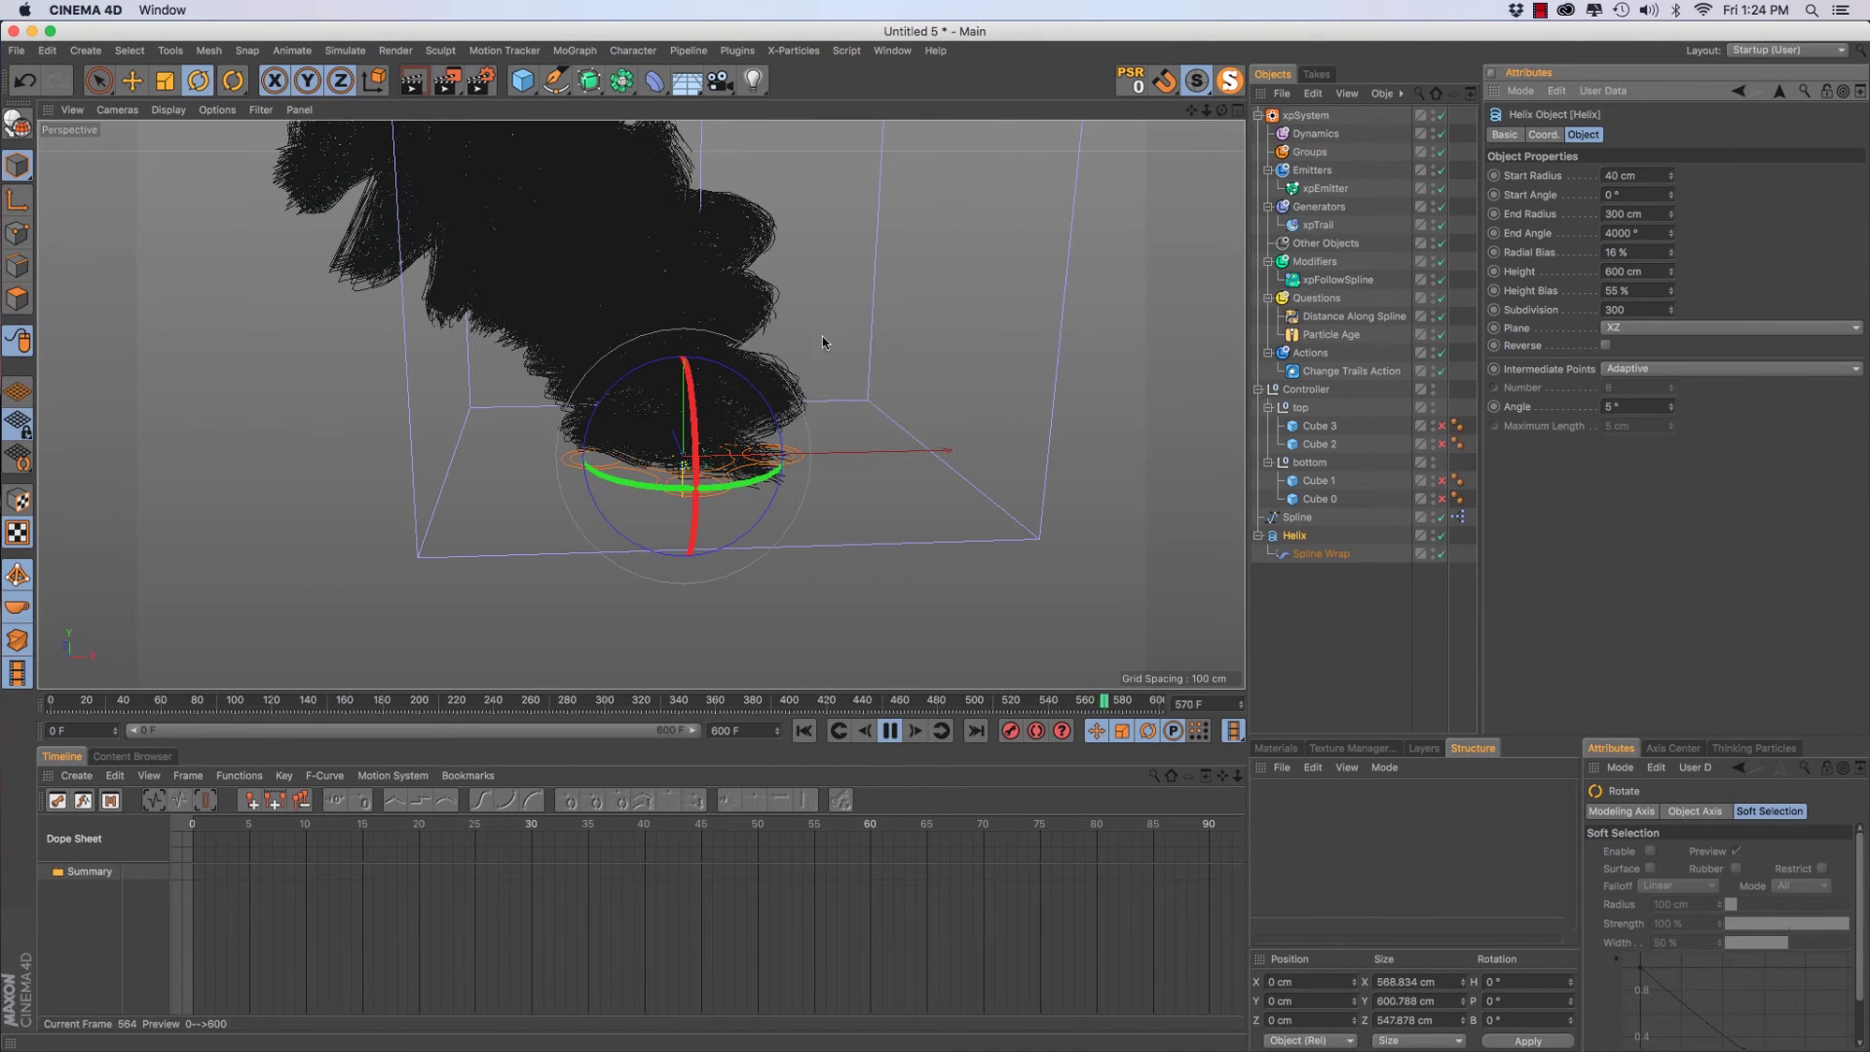
Disable the xpTrail generator so only the particles along the helix are displayed
left_click_drag(822, 341, 745, 390, "alt")
right_click_drag(745, 389, 705, 382, "alt")
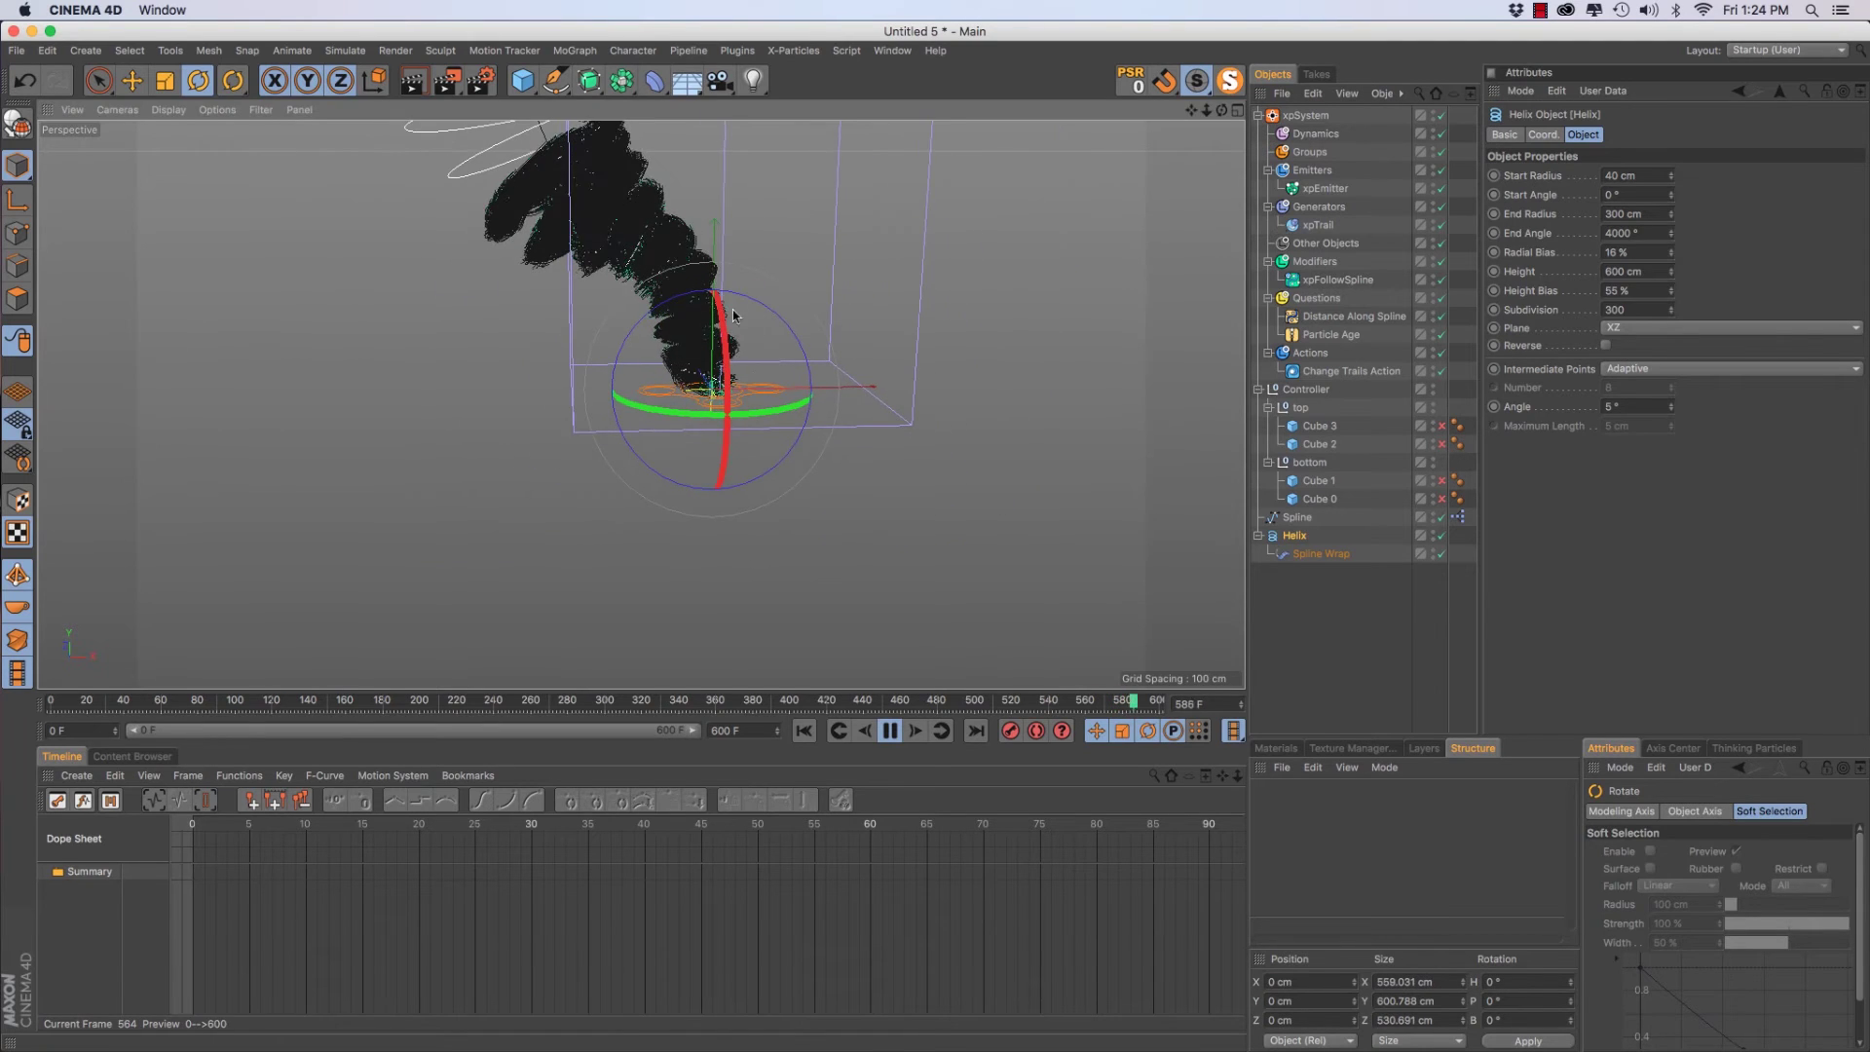
middle_click_drag(880, 469, 987, 609, "alt")
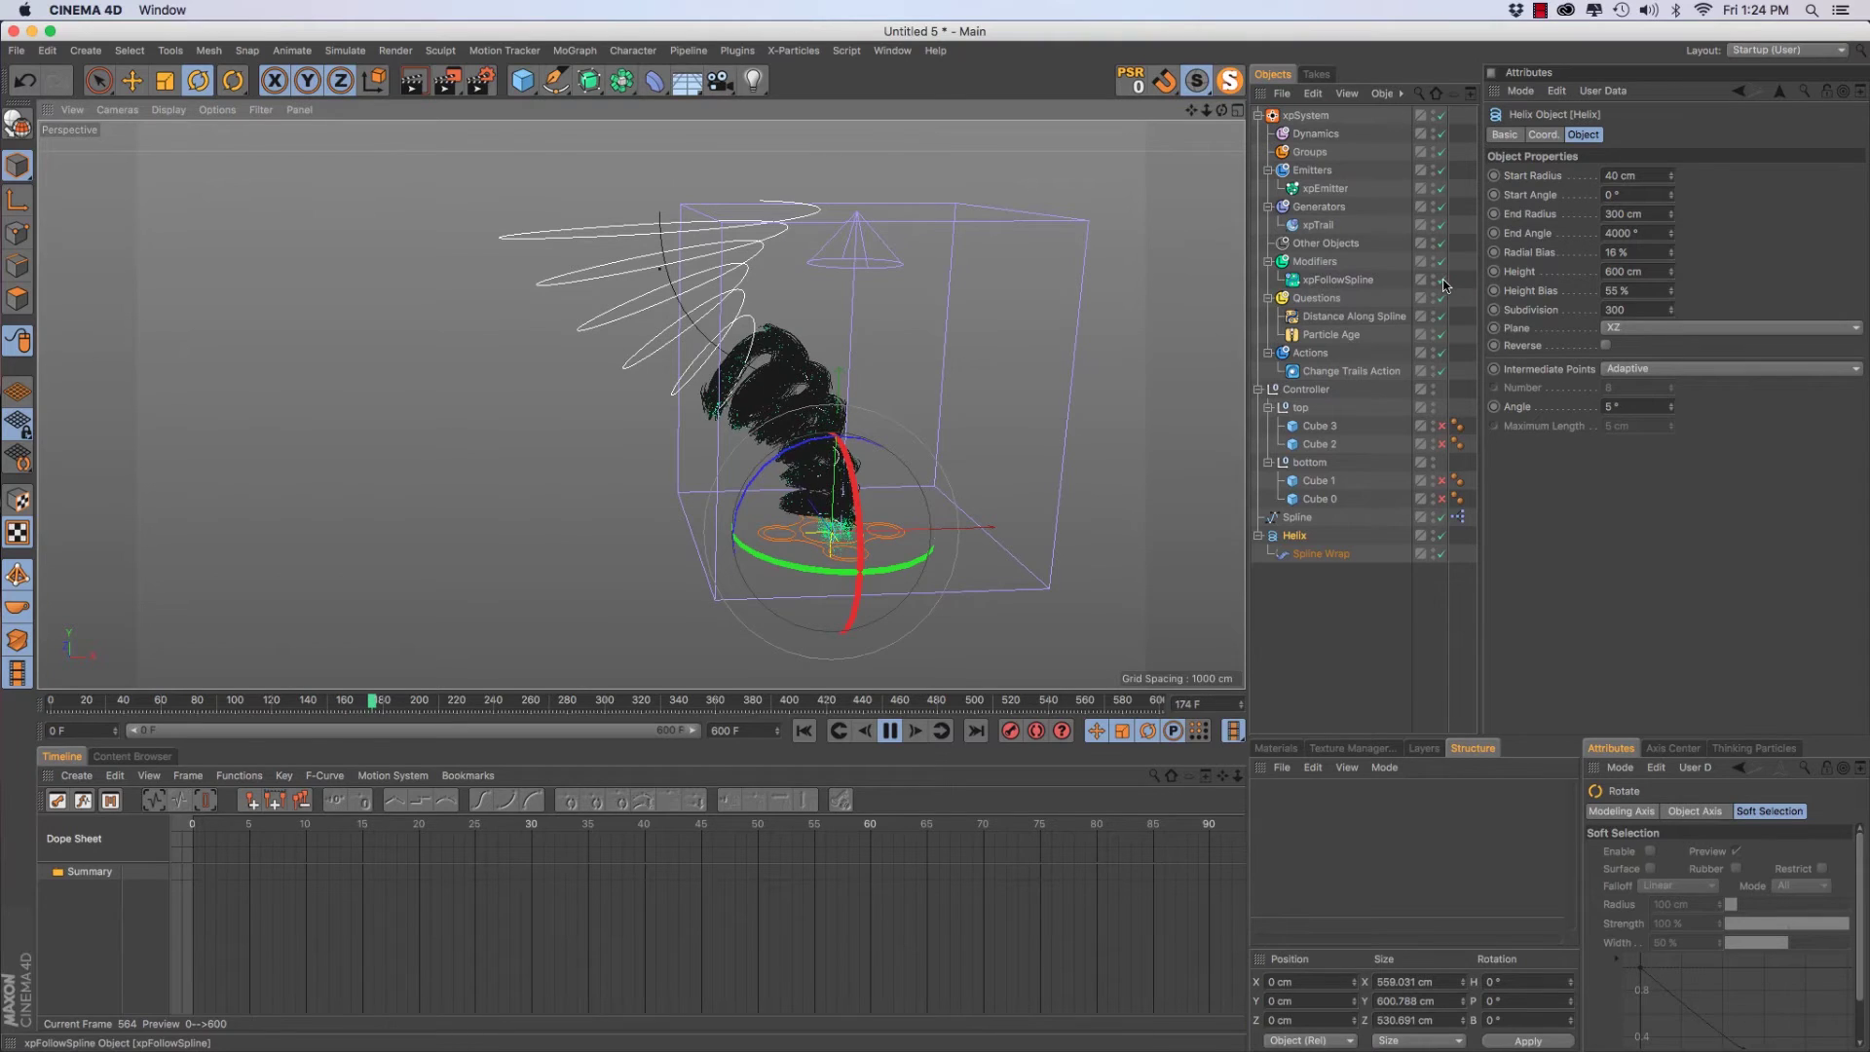
left_click(1443, 224)
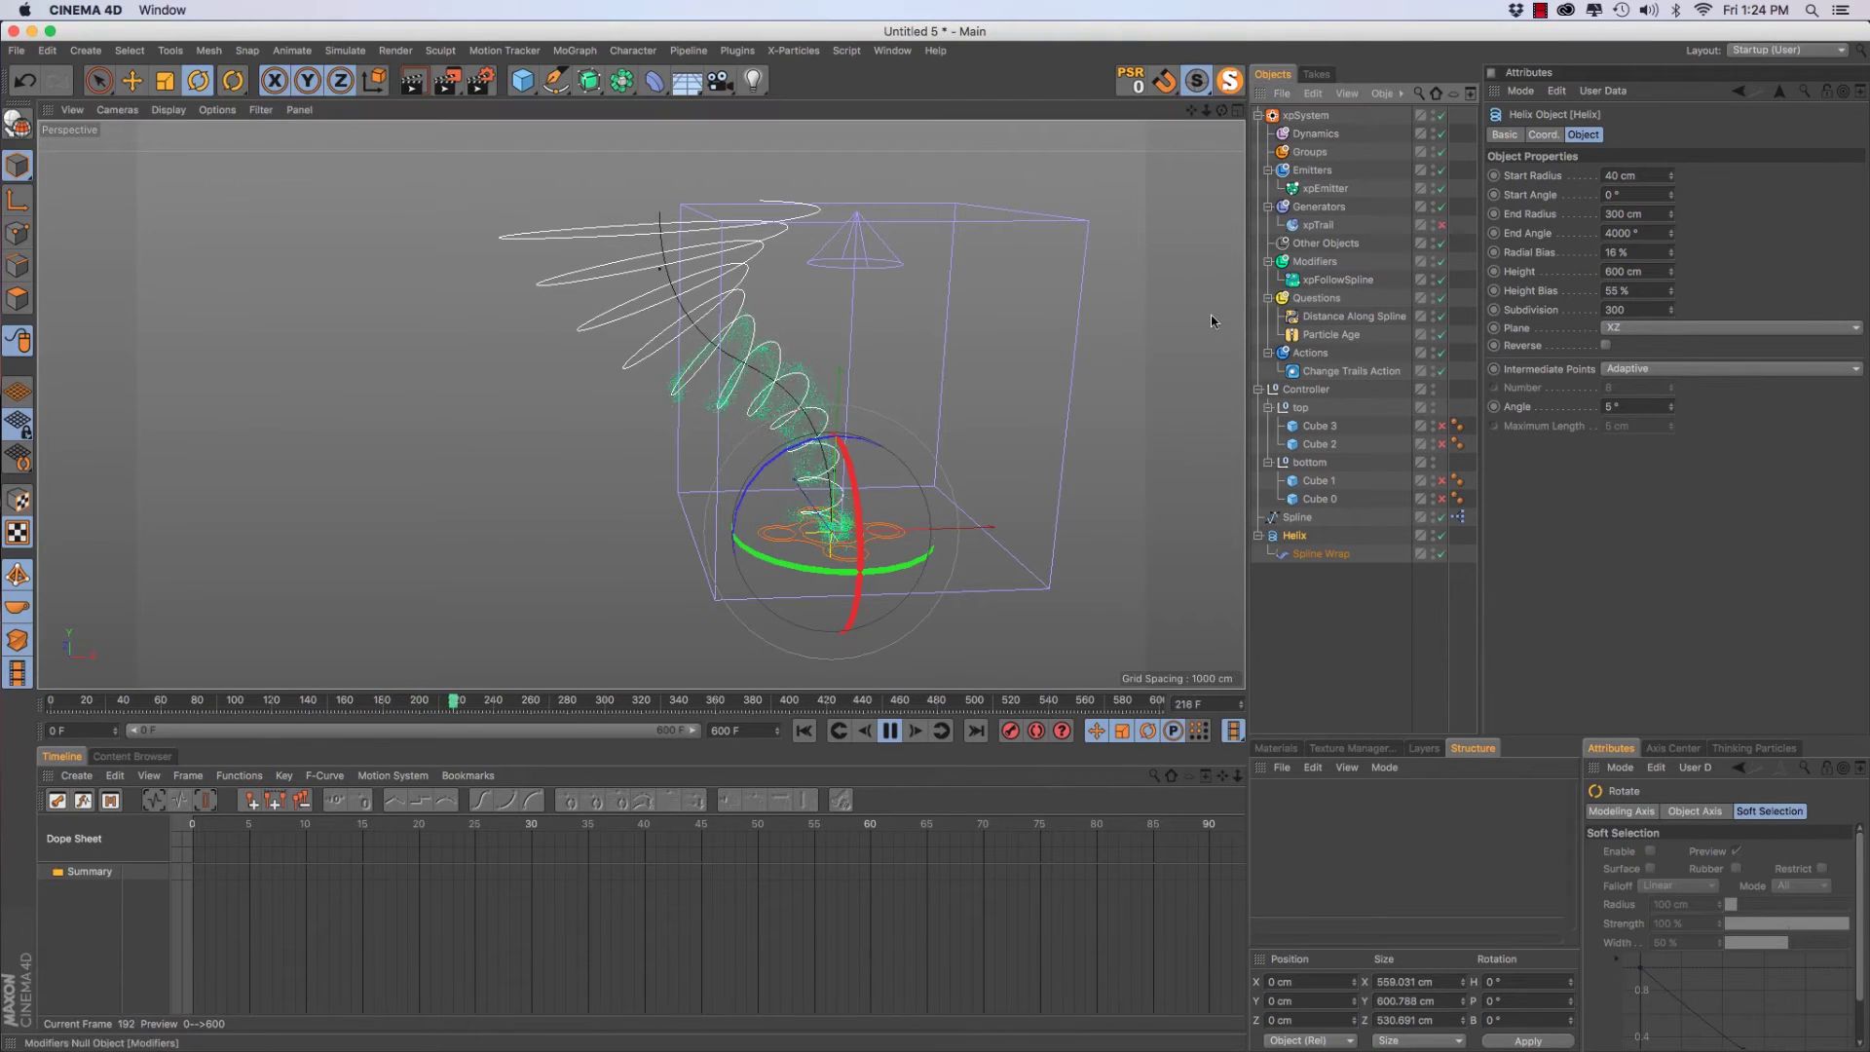
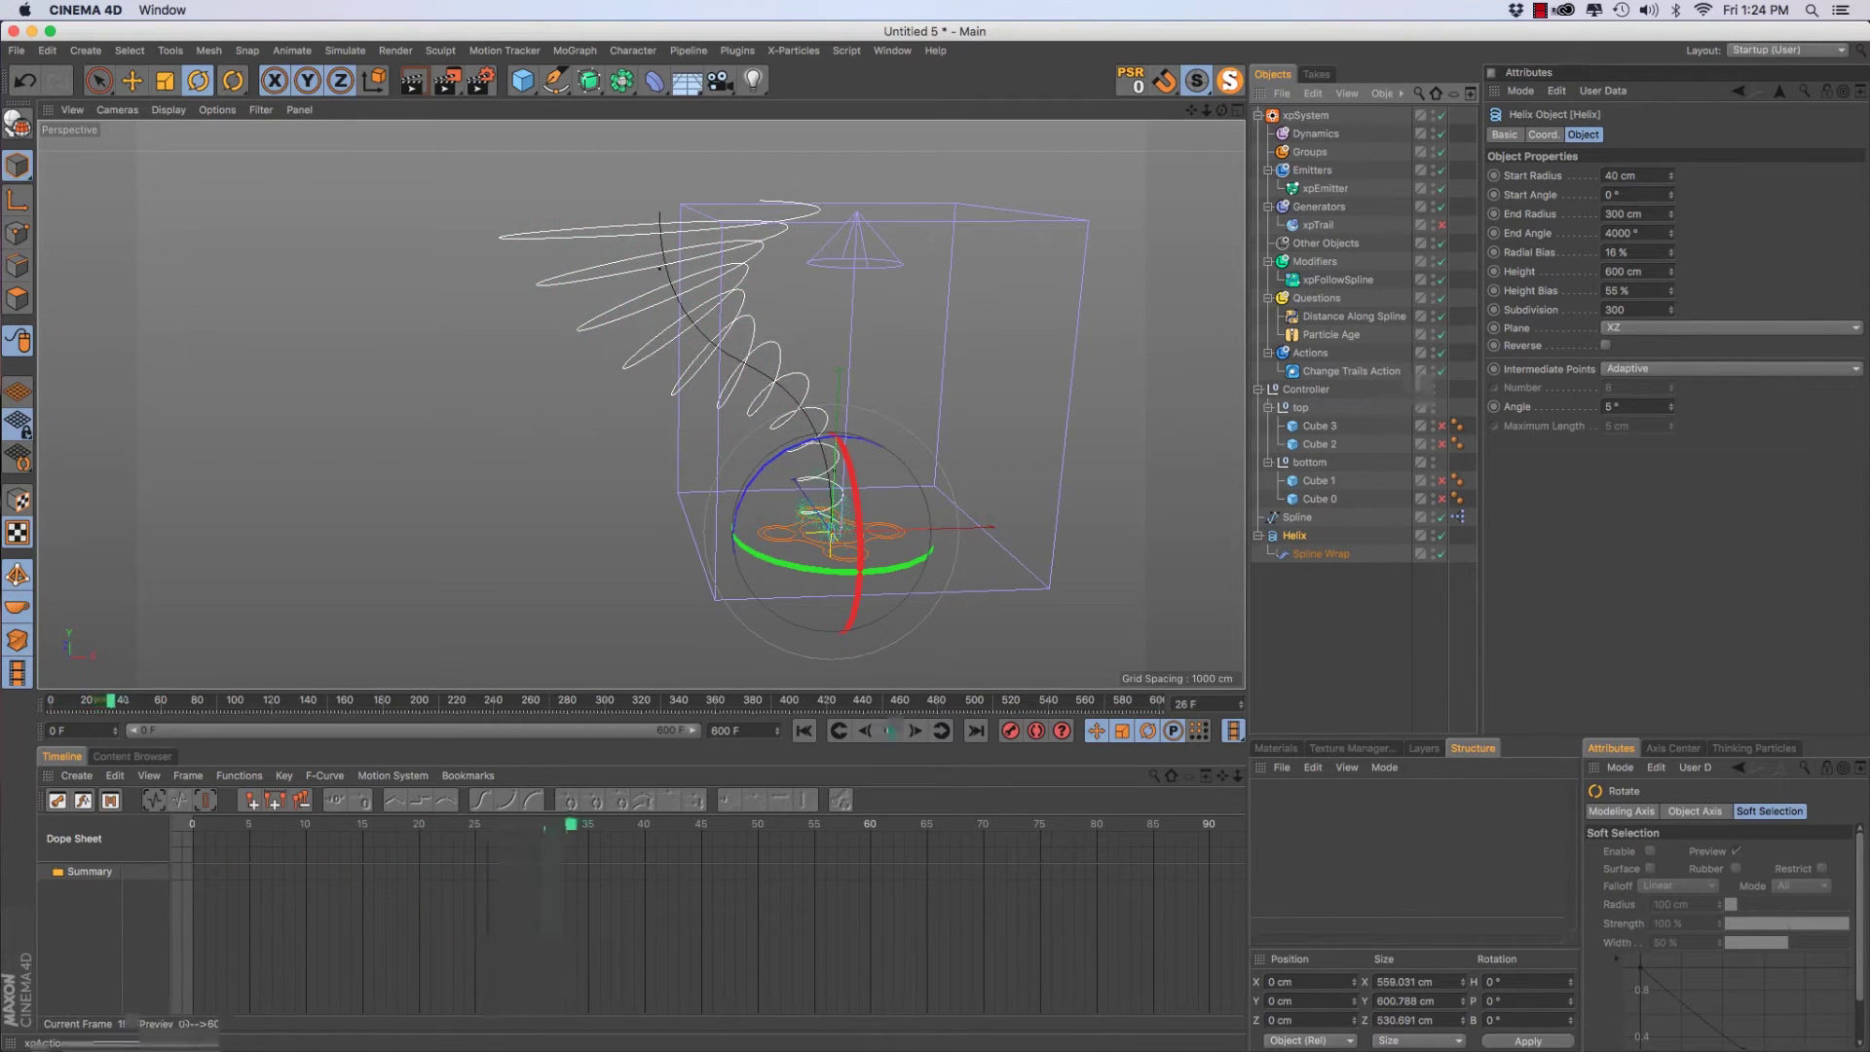
Set the emission Speed of xpEmitter to 1800 cm
left_click(1326, 189)
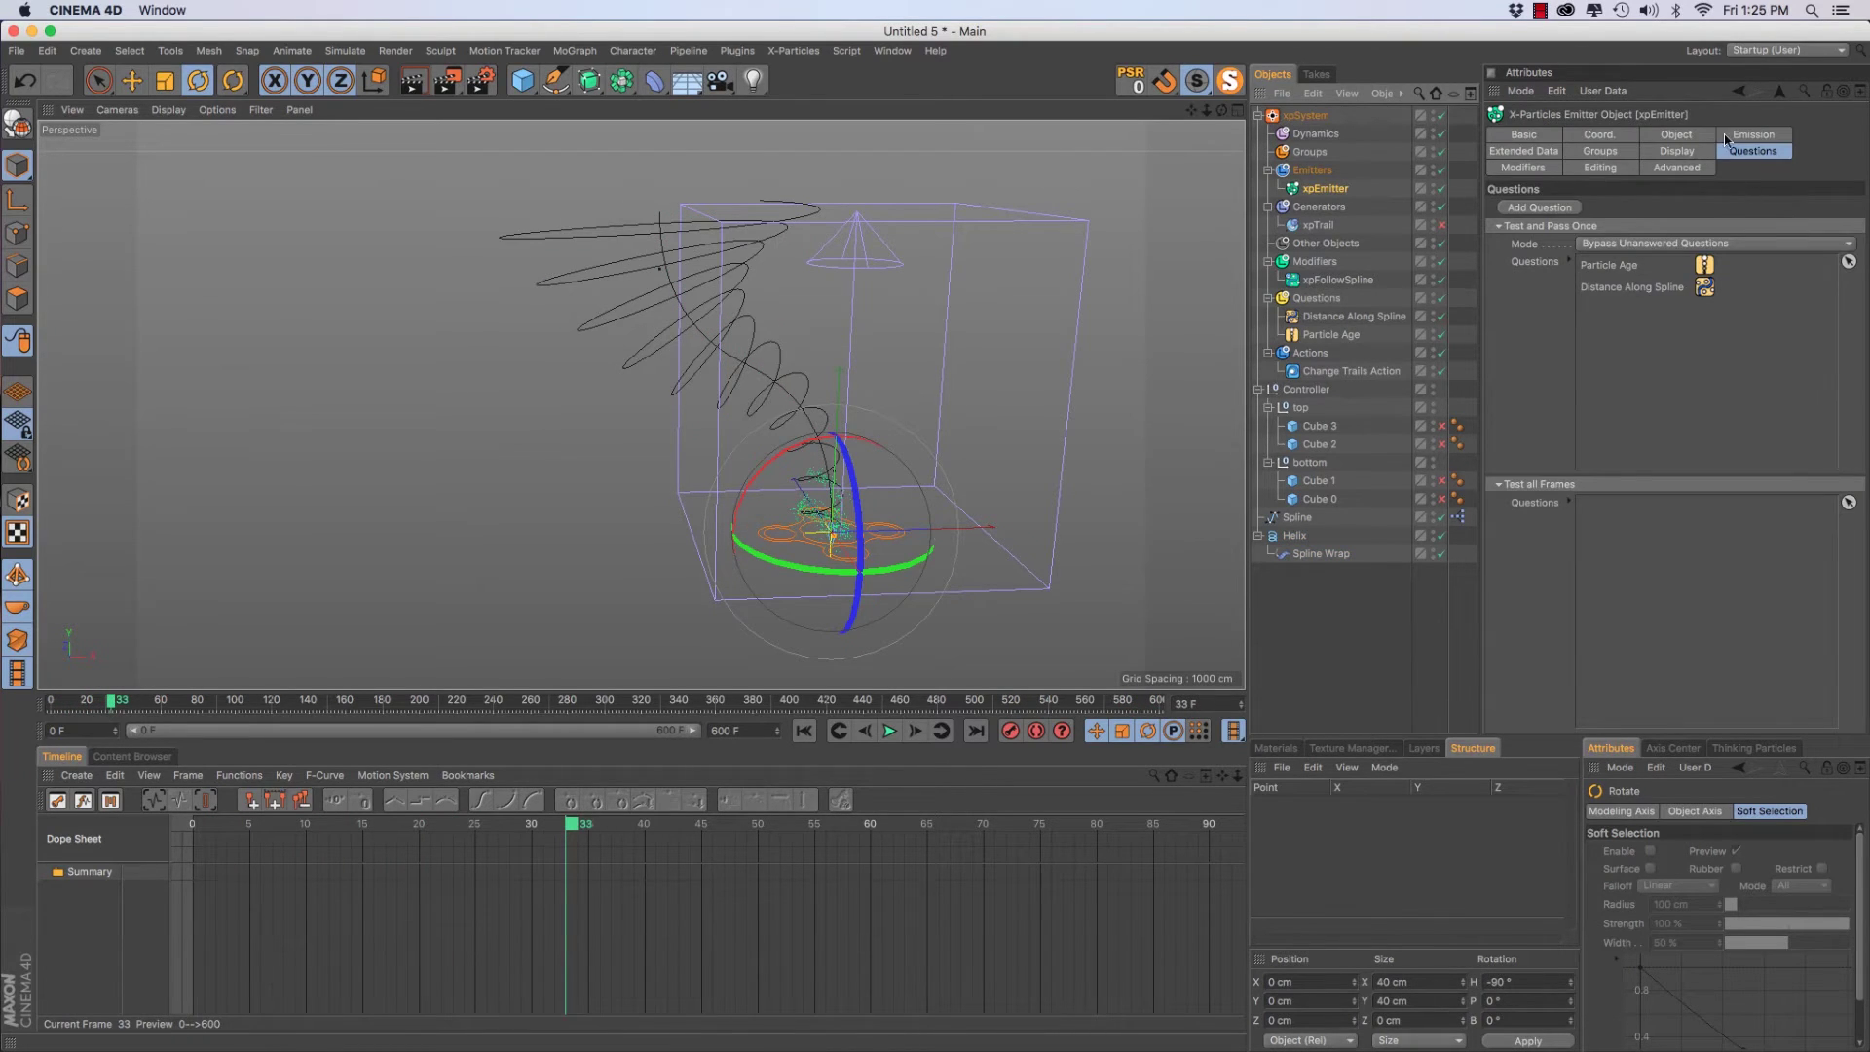
left_click(1758, 136)
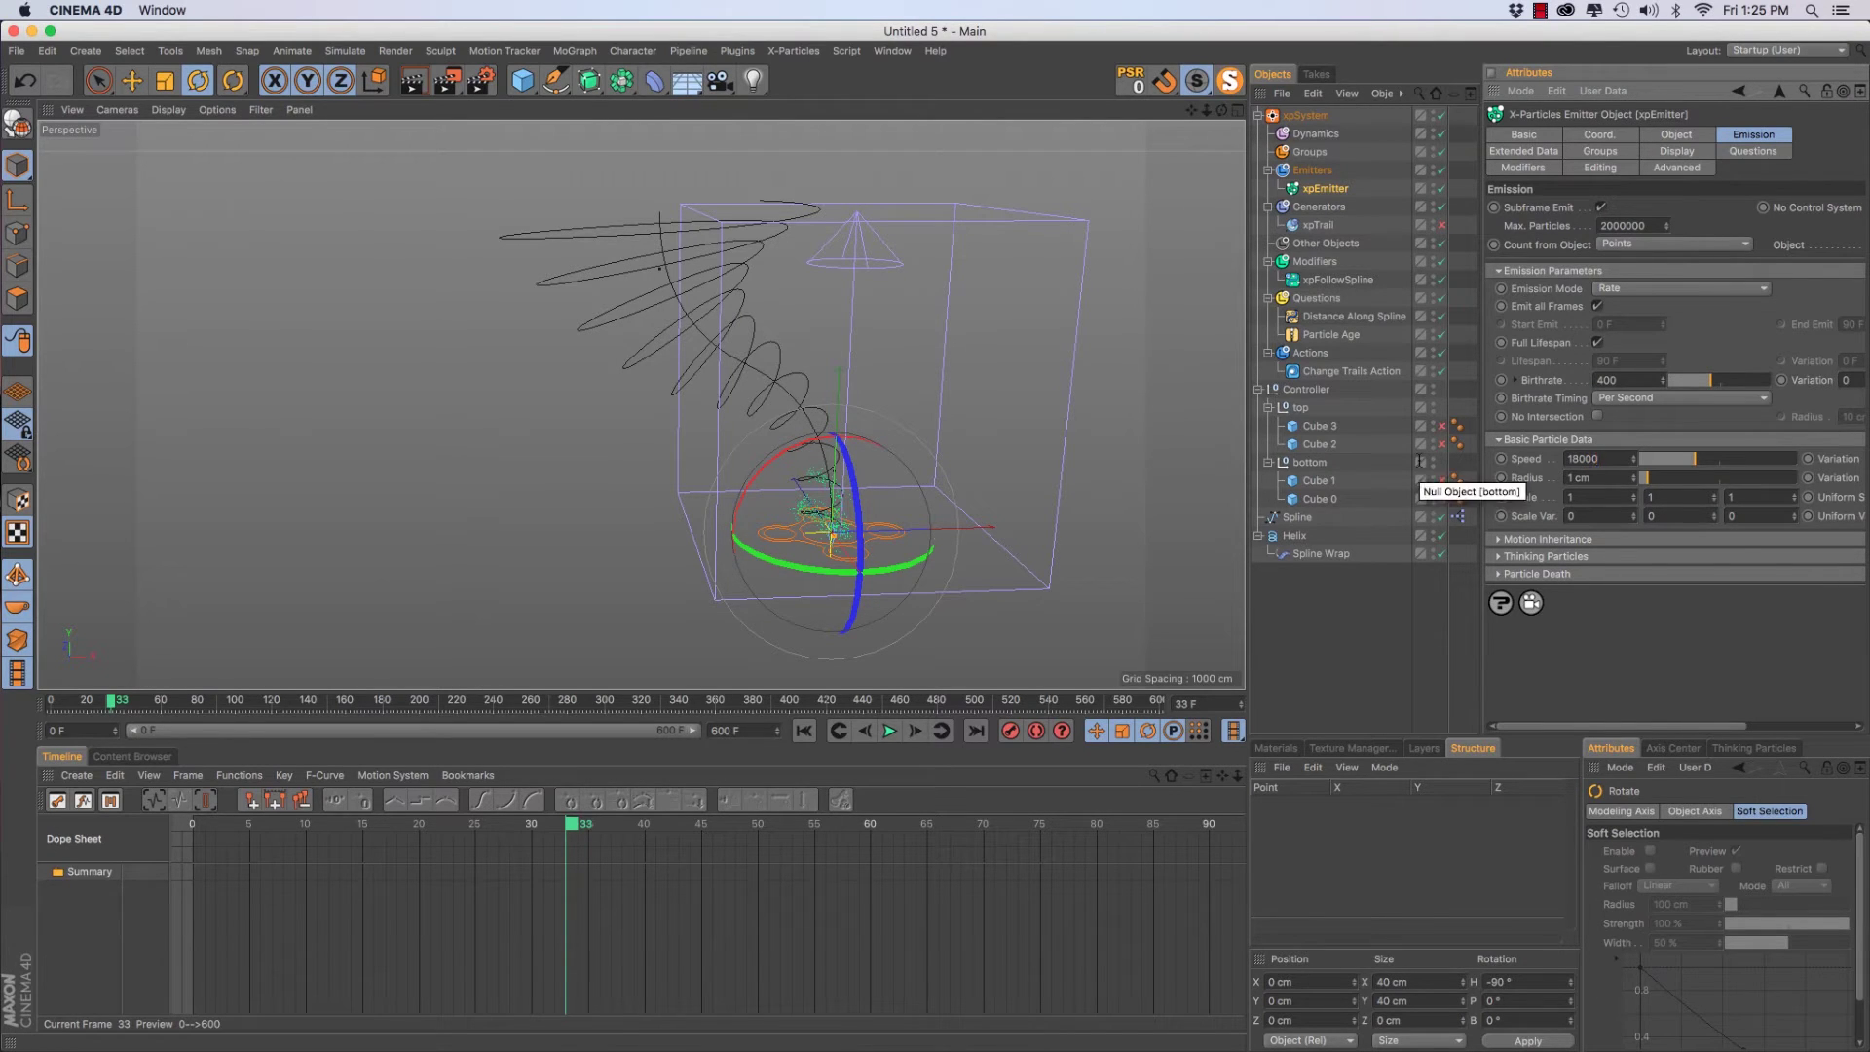
key("Return")
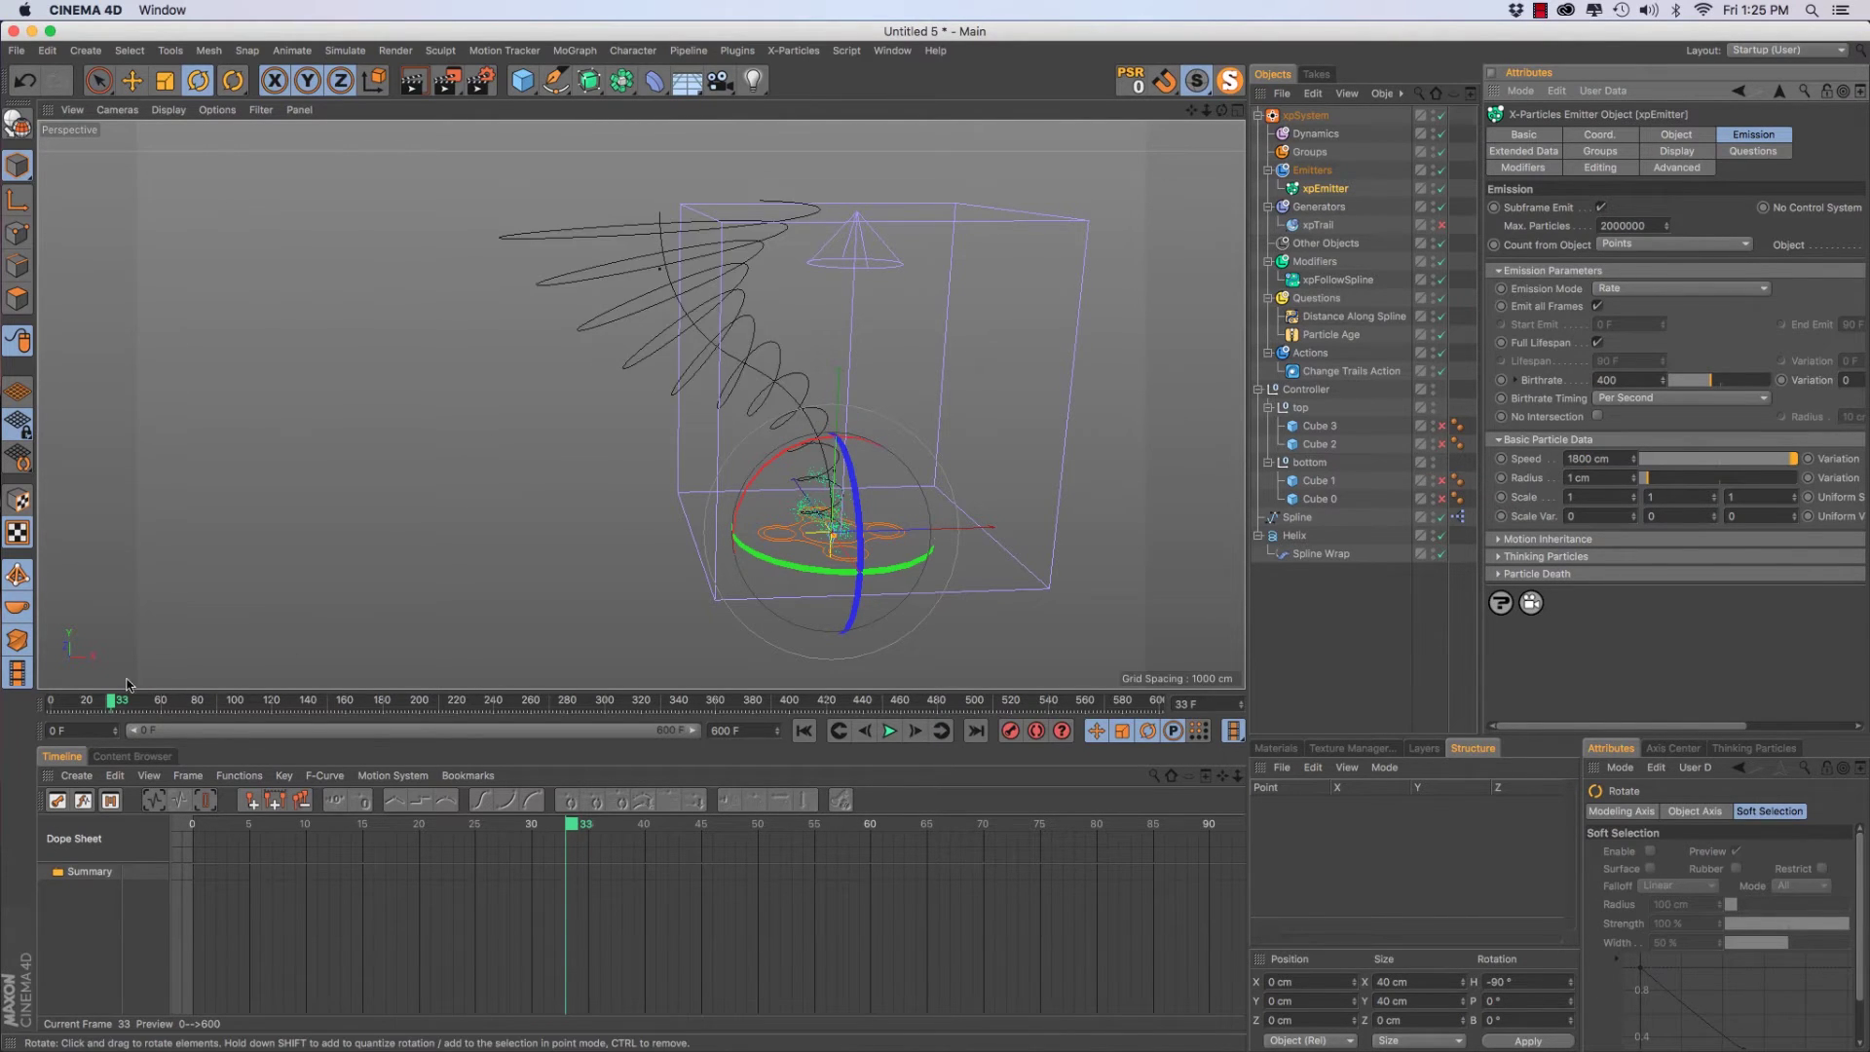
Replay the simulation from the first frame and examine how the particles behave at the upper end of the helix
key("shift+f")
key("F8")
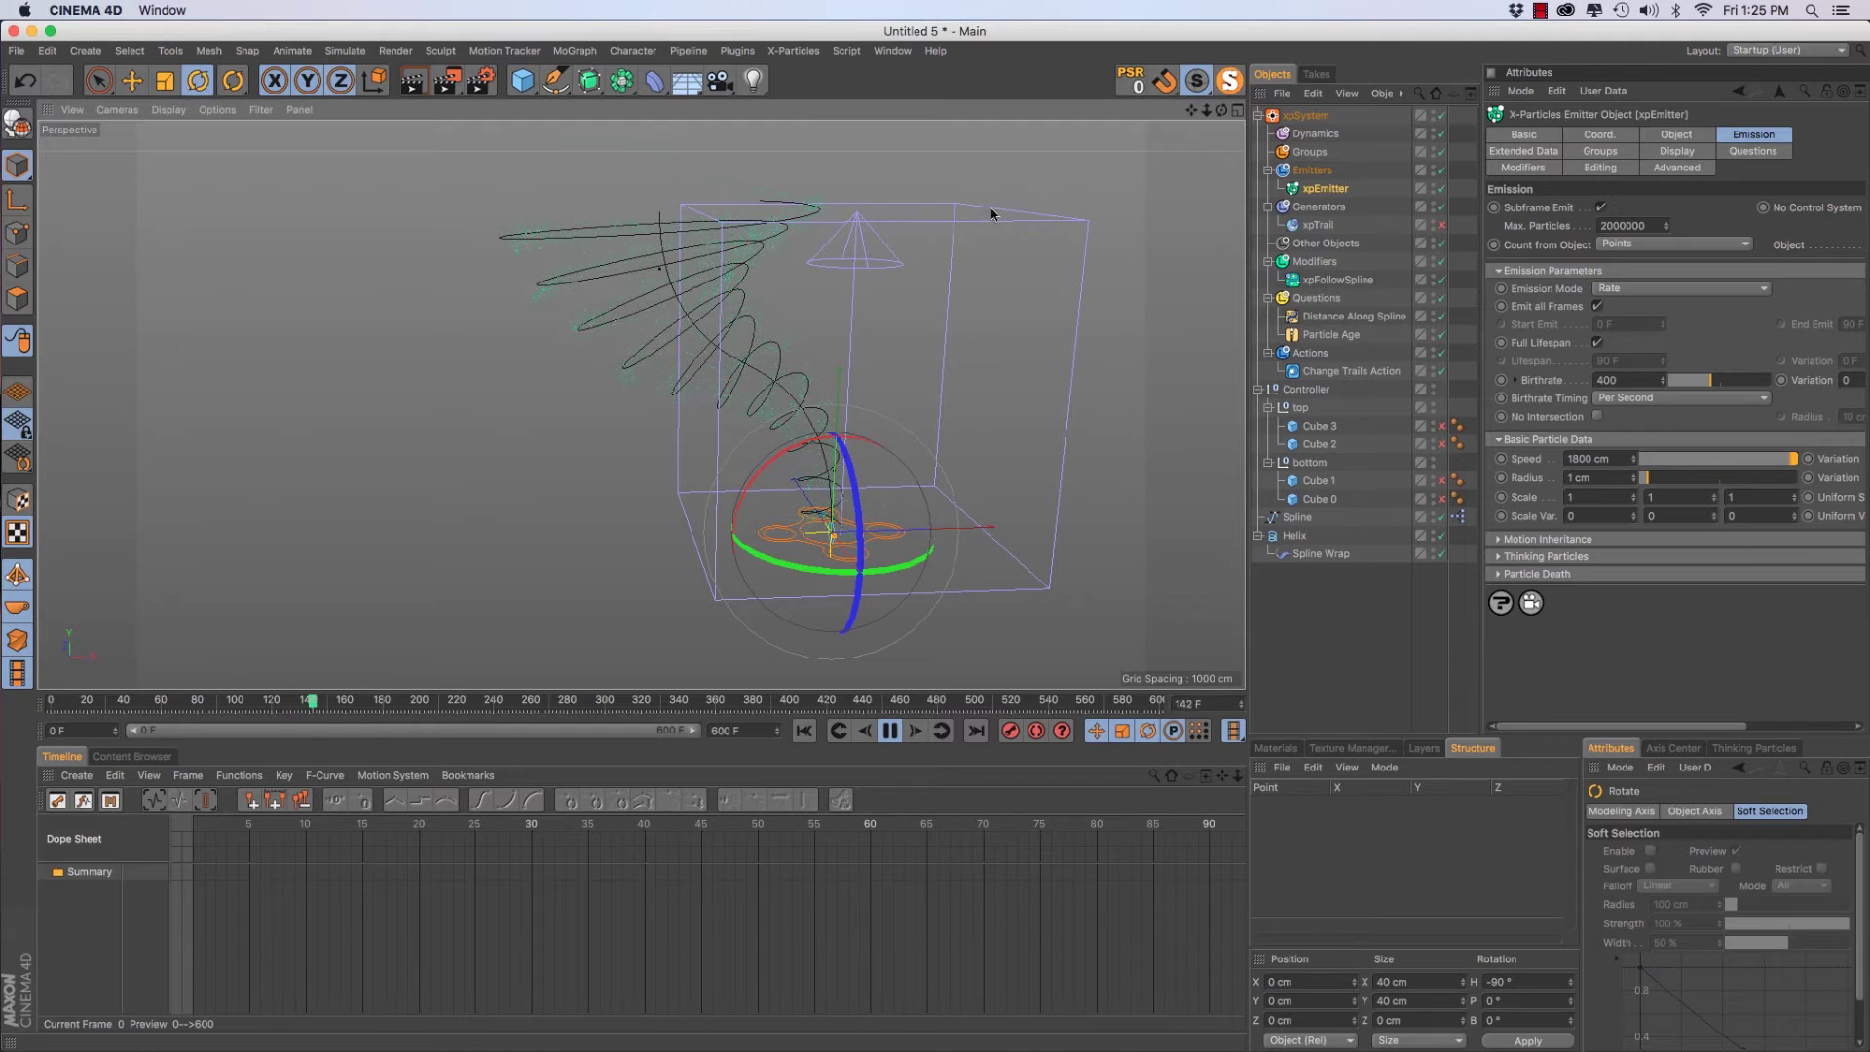
middle_click_drag(804, 300, 816, 461, "alt")
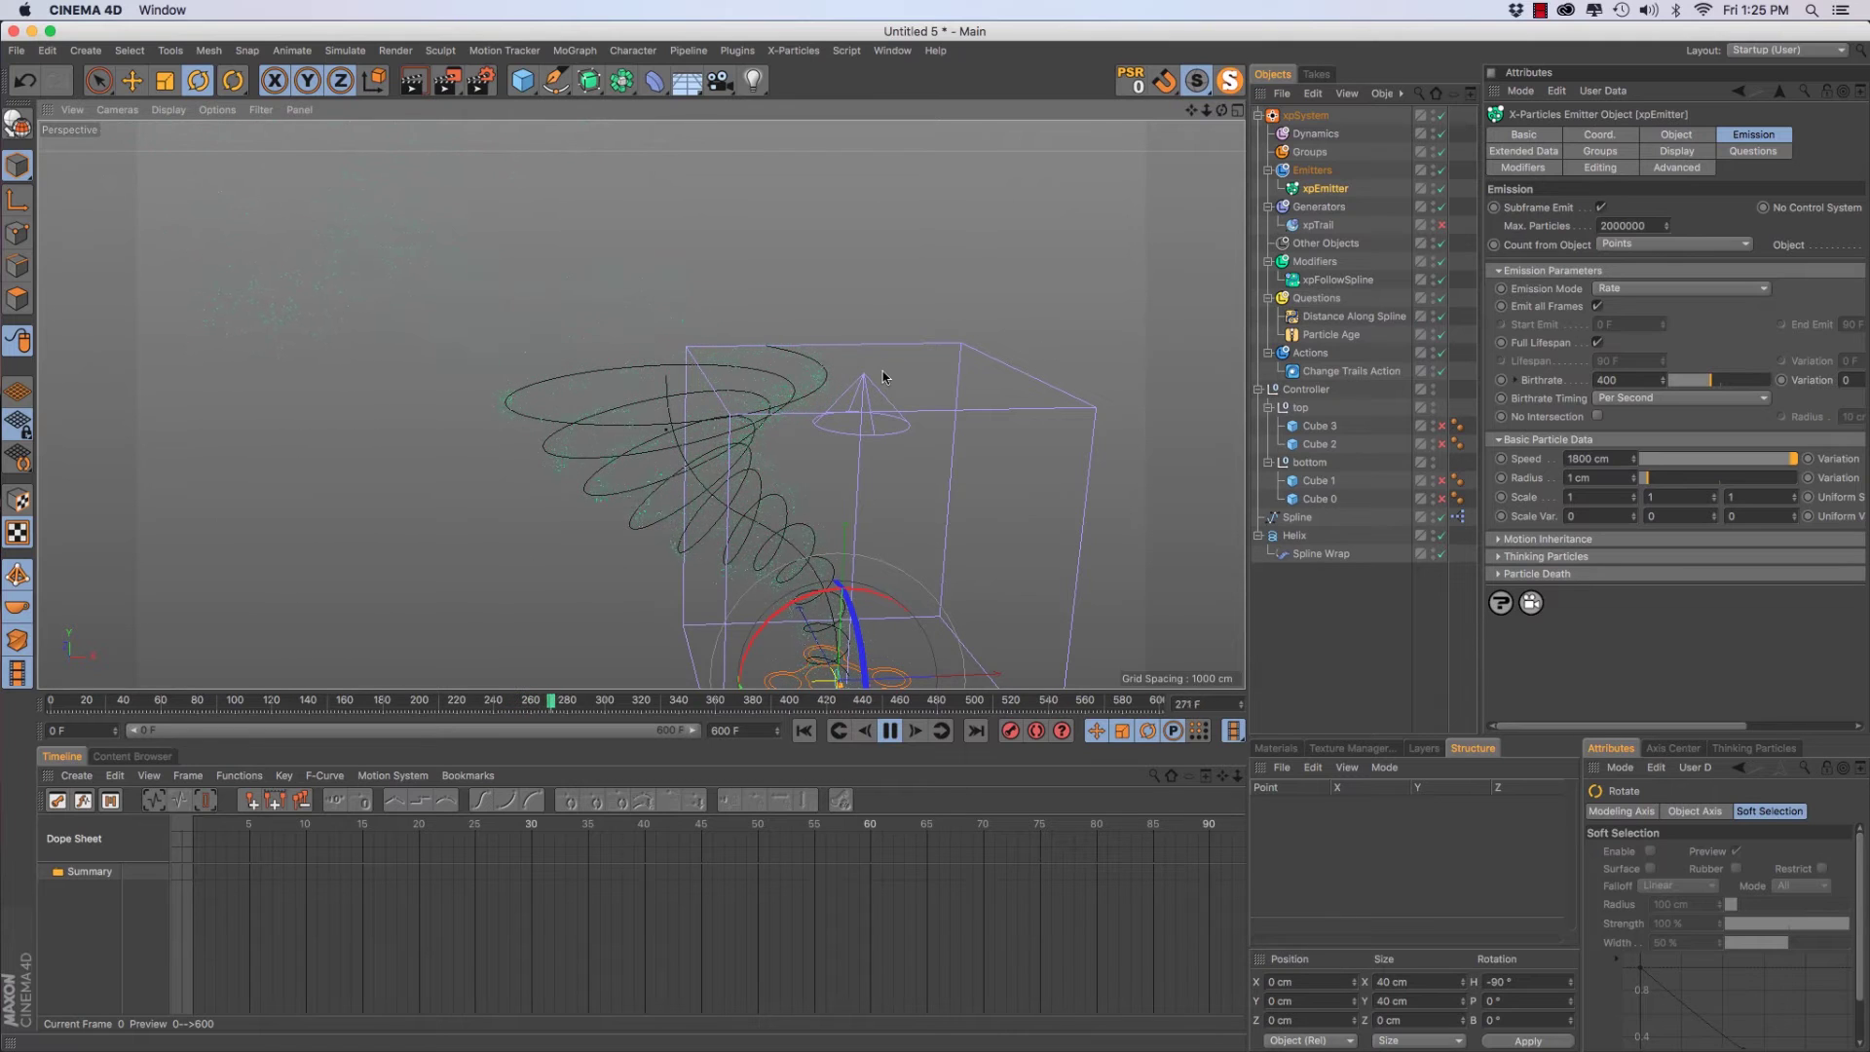
key("F8")
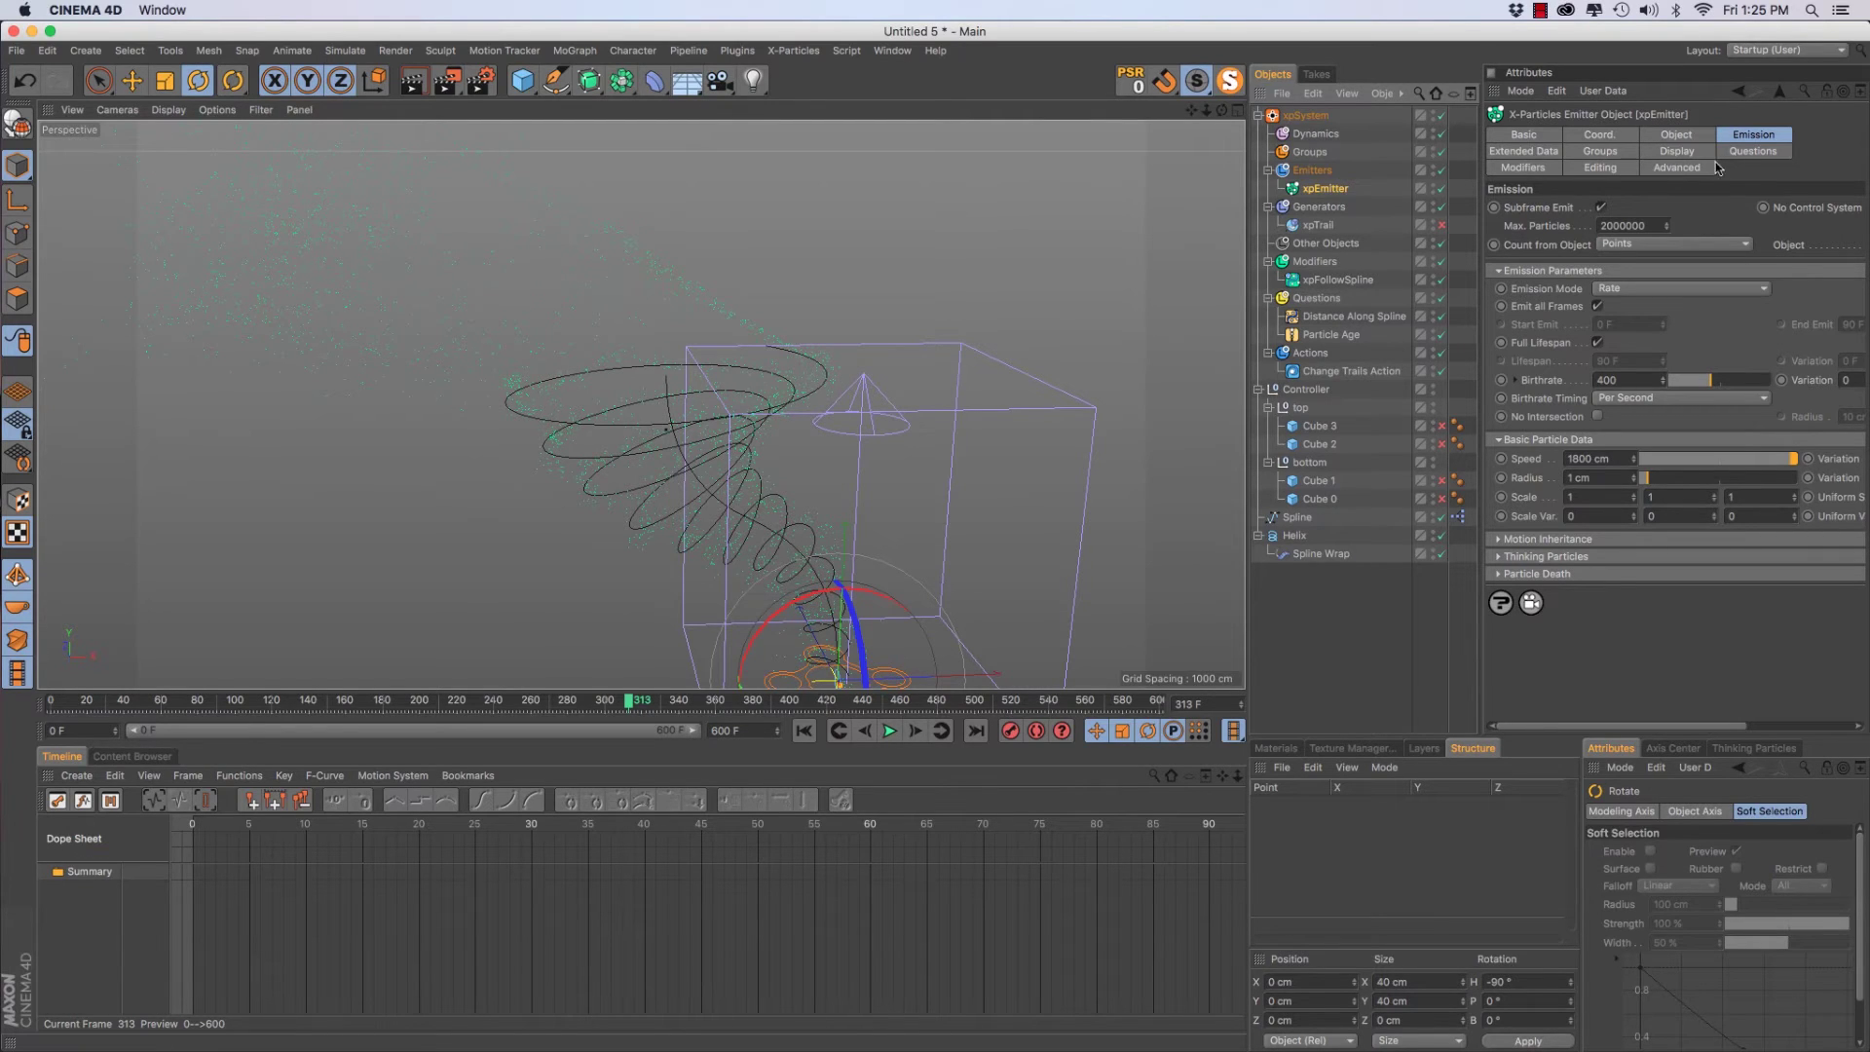
Add a third xpEmitter question of type Particle Position, using Distance Along Spline with the parameter Reached End of Spline
left_click(1752, 152)
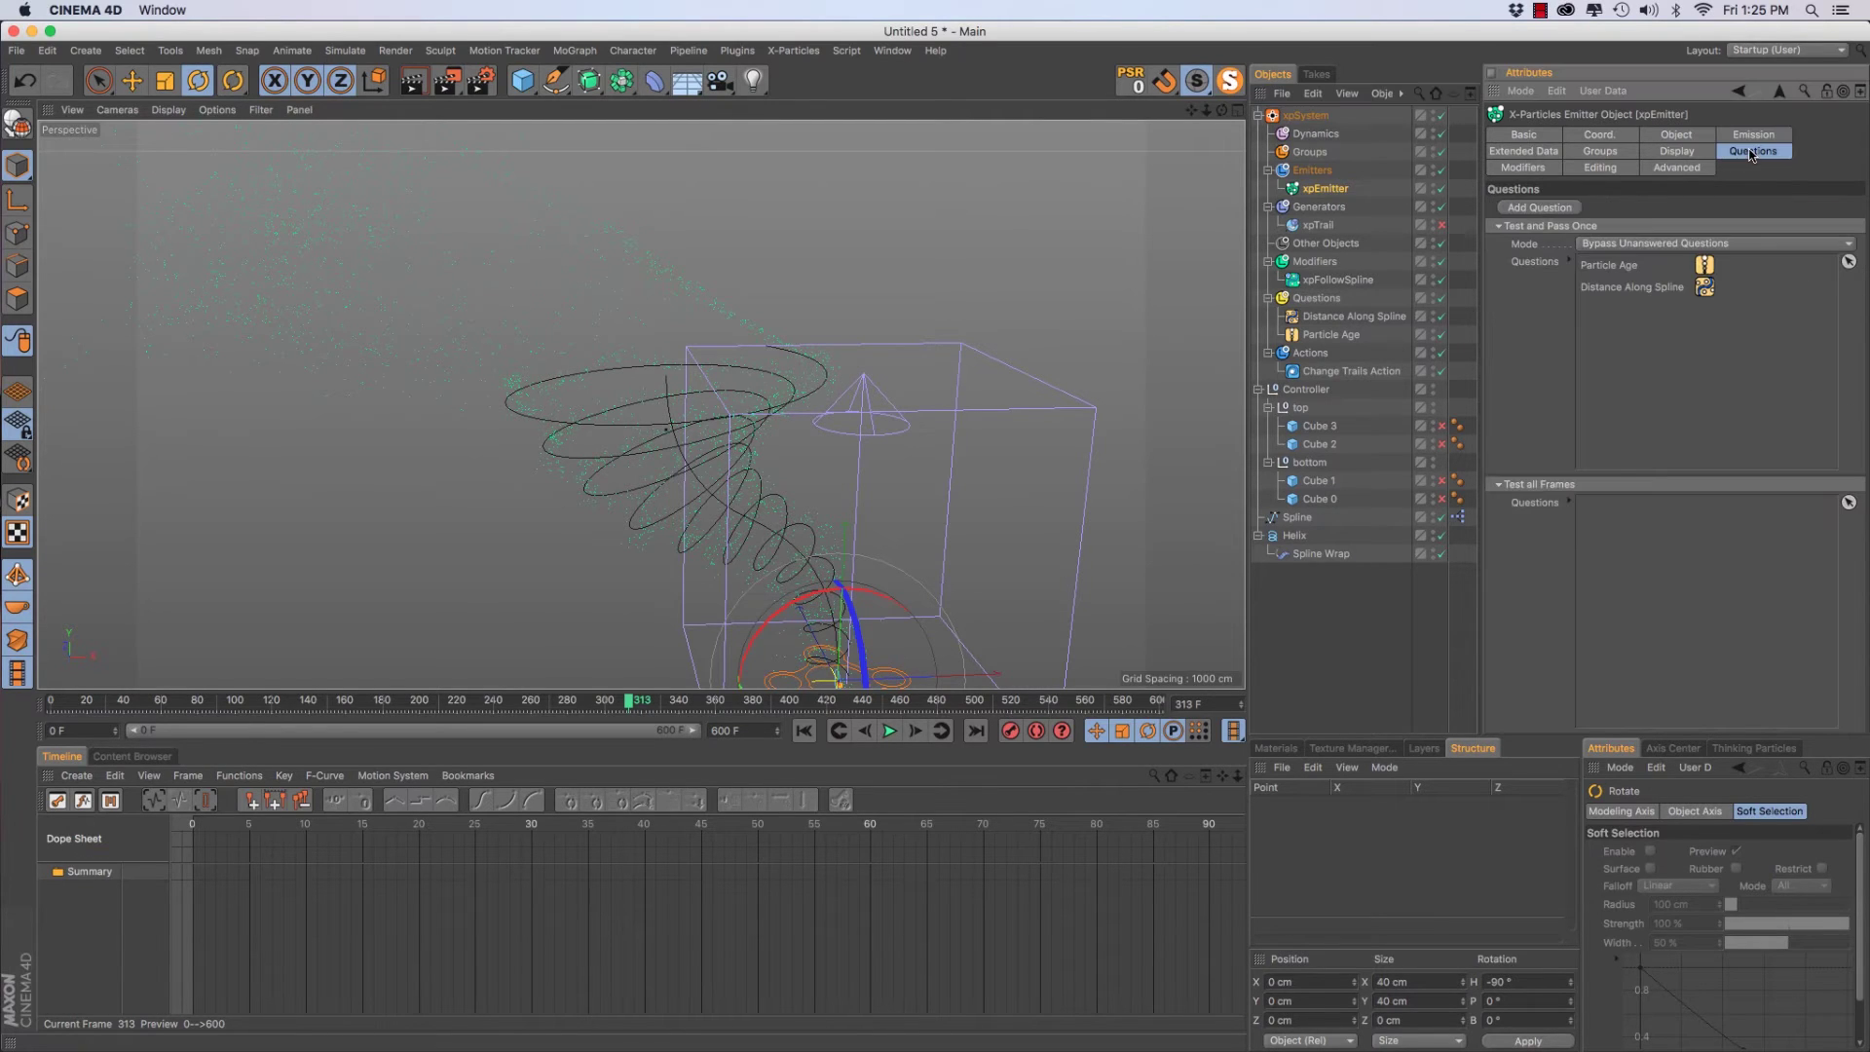
left_click(1539, 207)
left_click(1636, 191)
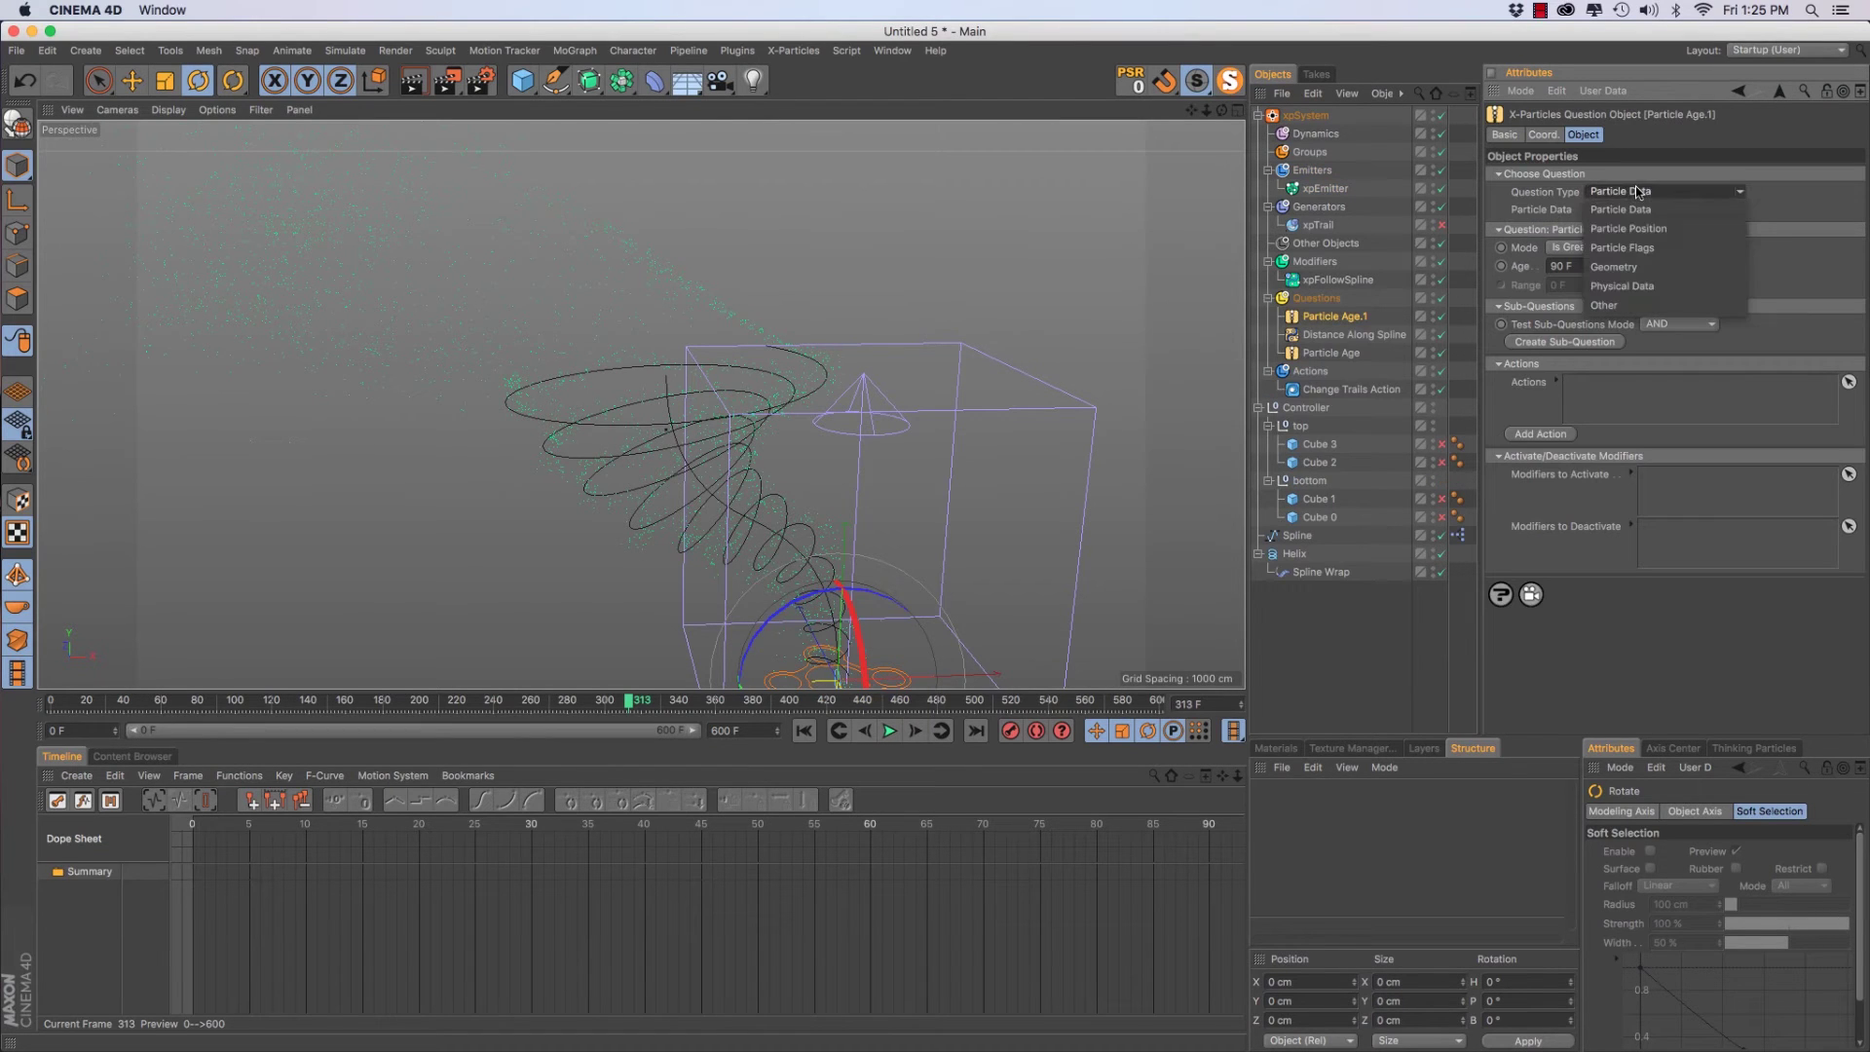
left_click(1654, 230)
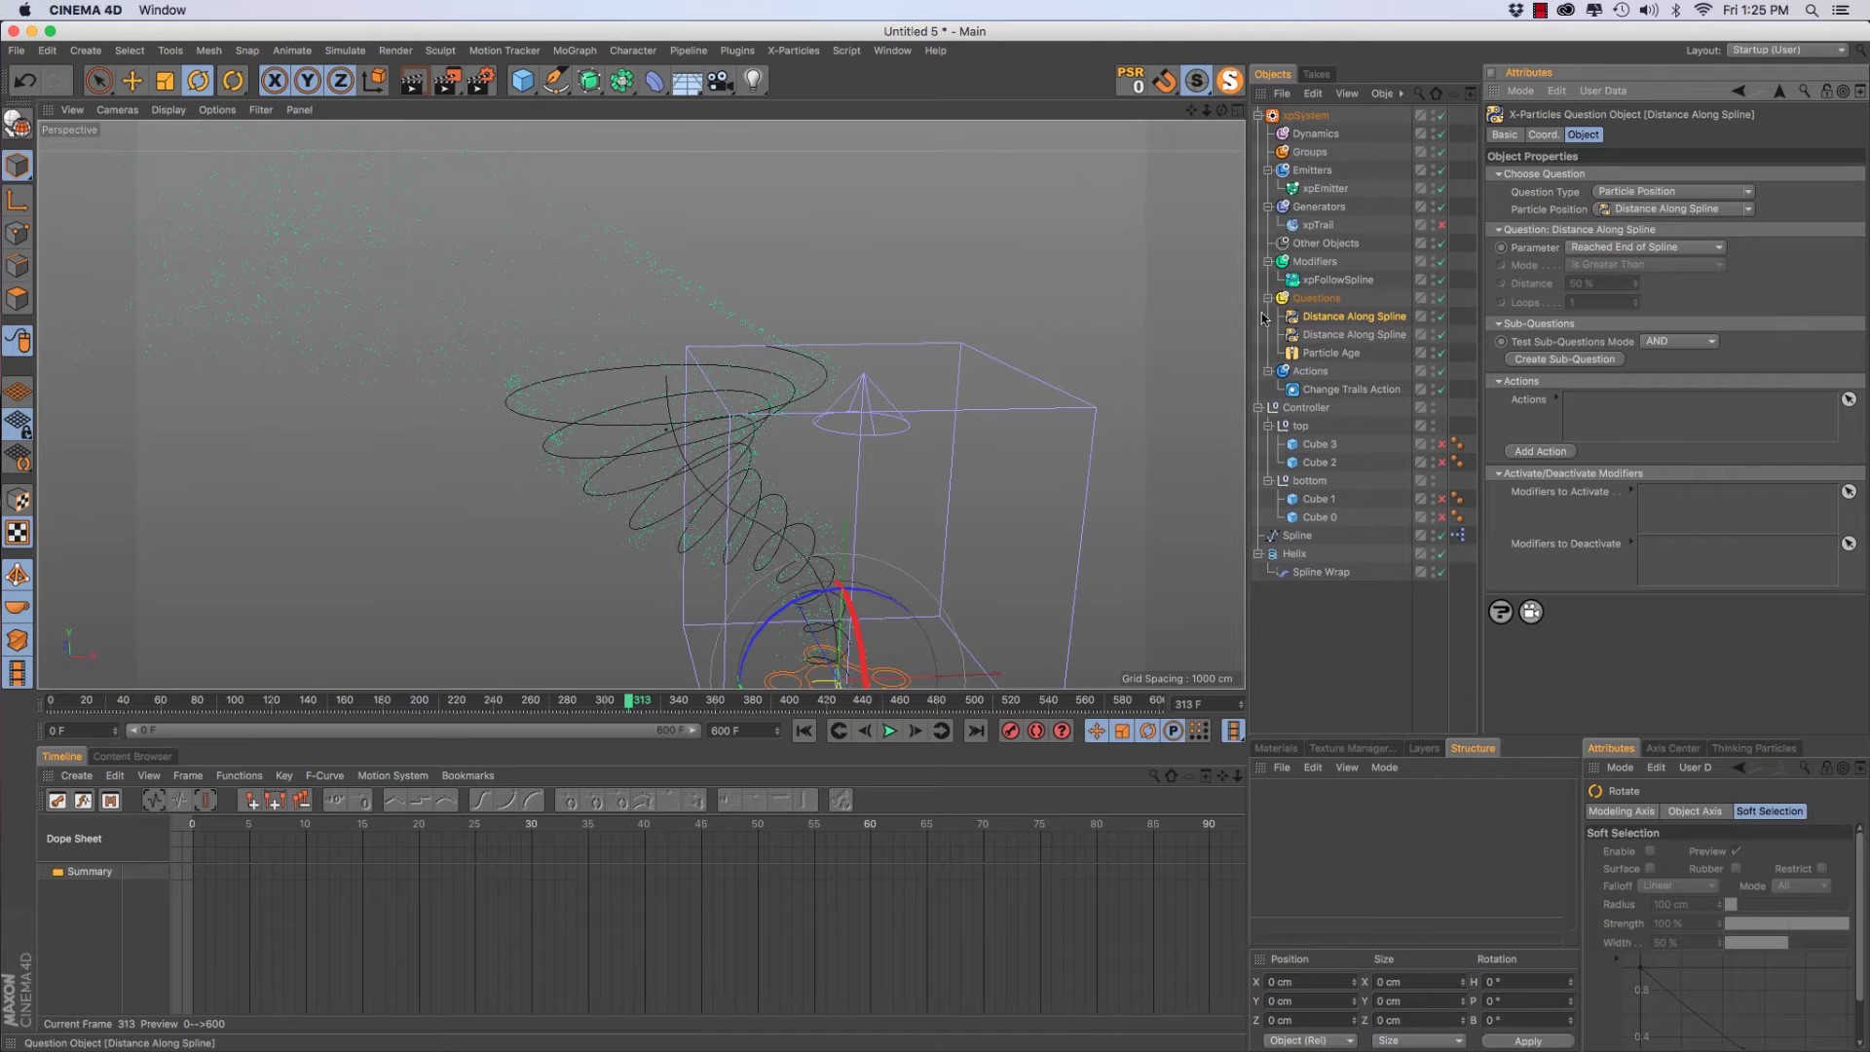
Order the questions as Particle Age, Distance Along Spline and the end-of-spline question, renaming the last one "end"
left_click_drag(1339, 323, 1330, 359)
double_click(1332, 352)
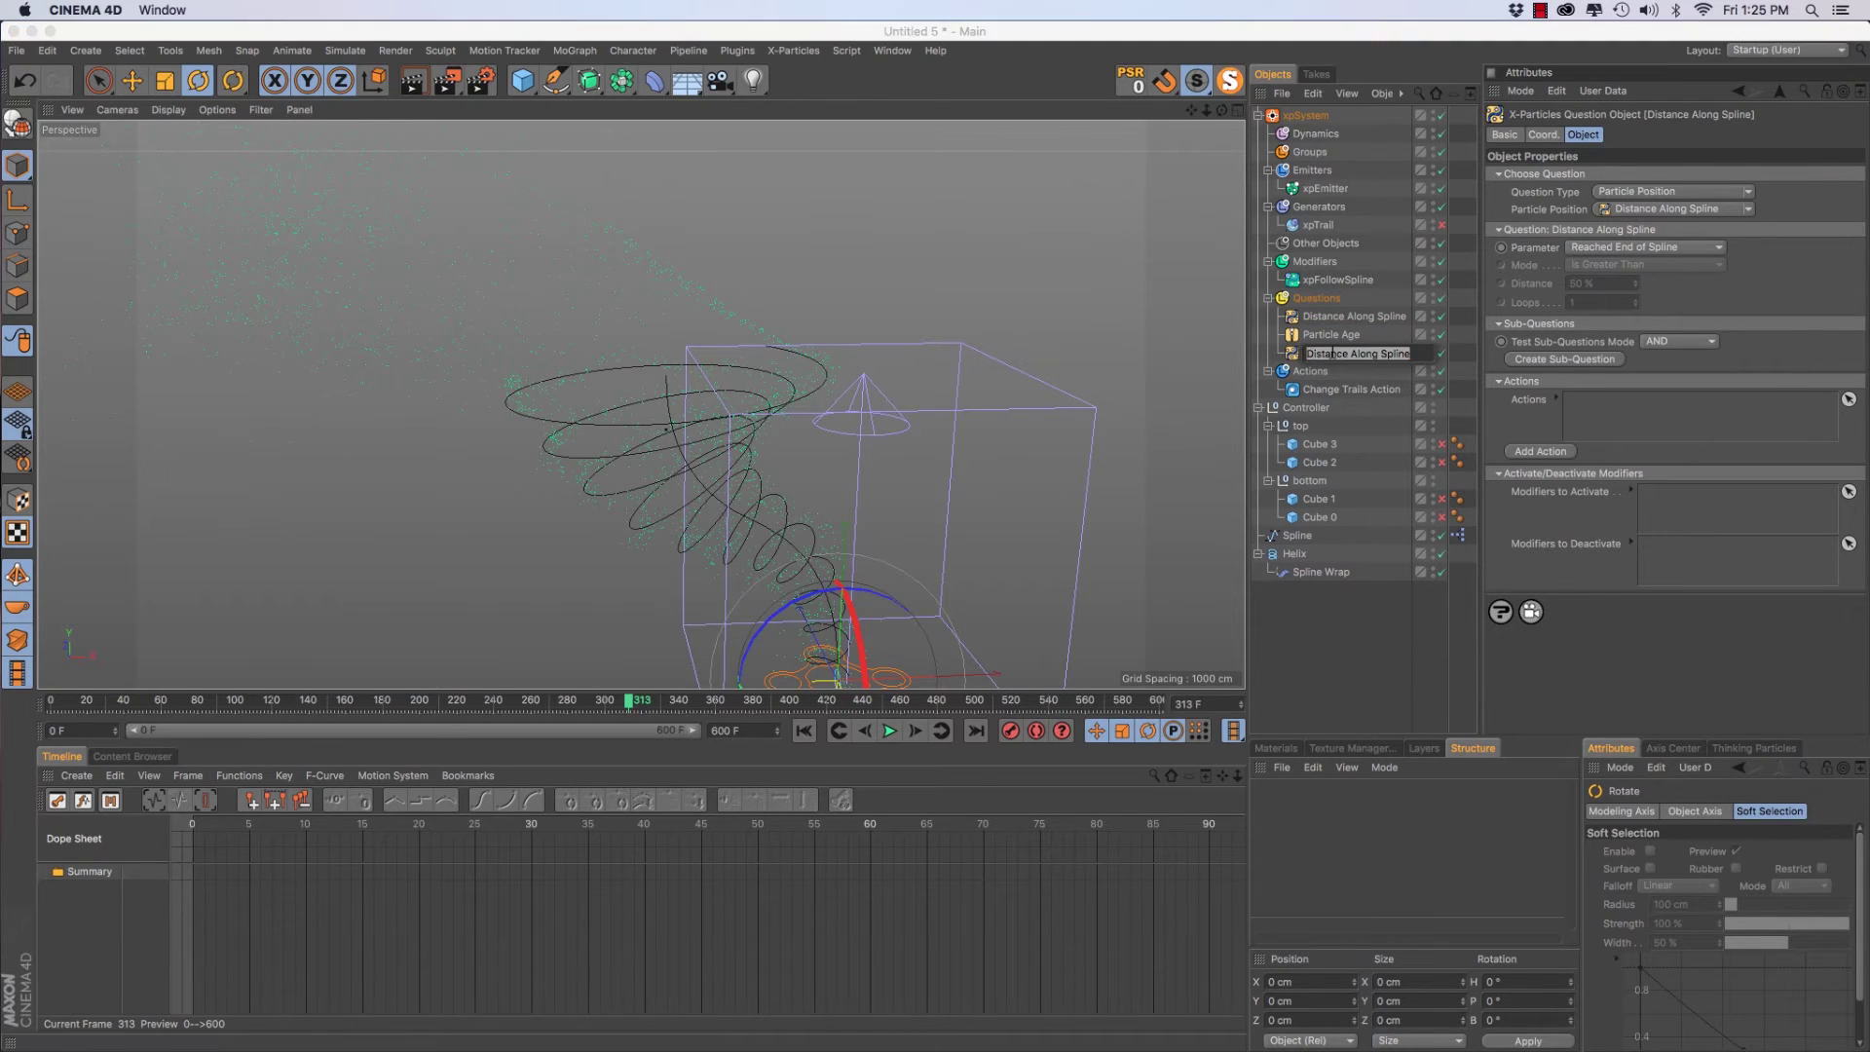
type("end")
key("Return")
left_click_drag(1342, 317, 1348, 343)
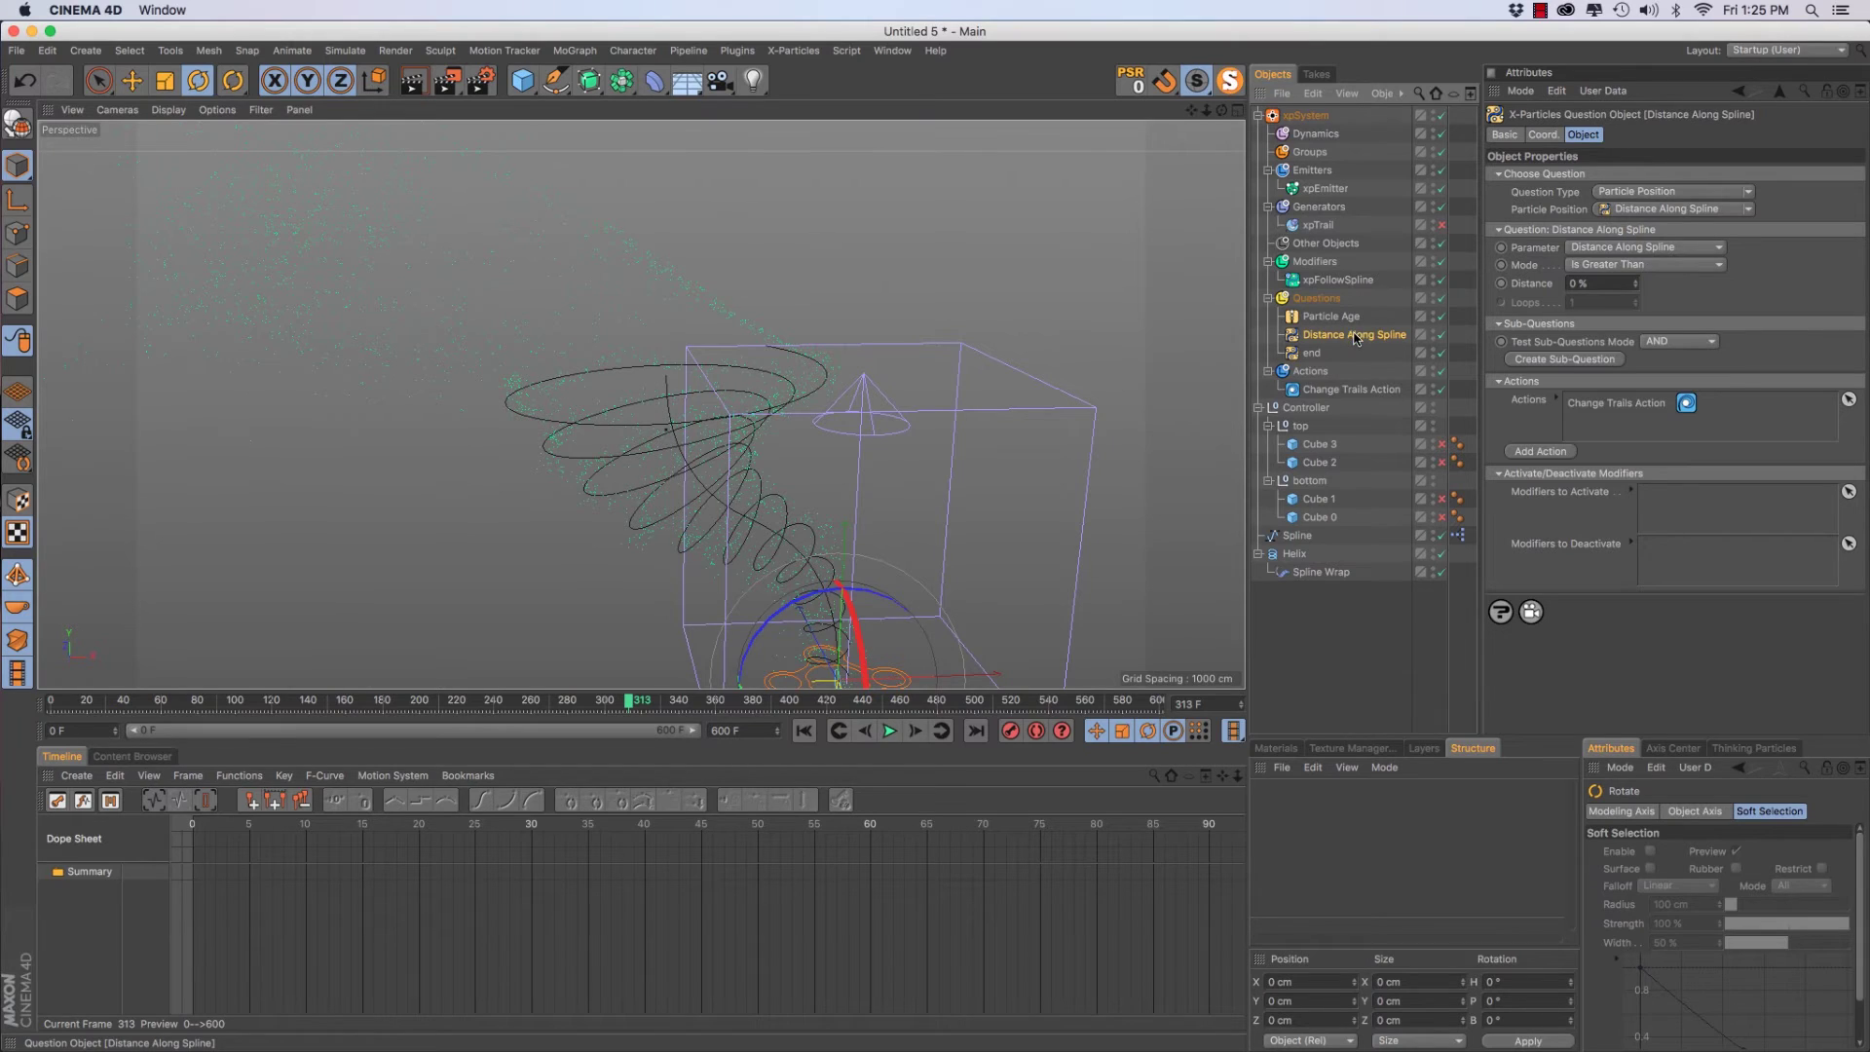
Add a Direct Actions action of type Change Life to the "end" question, with Kill Particles as its operation
left_click(1318, 355)
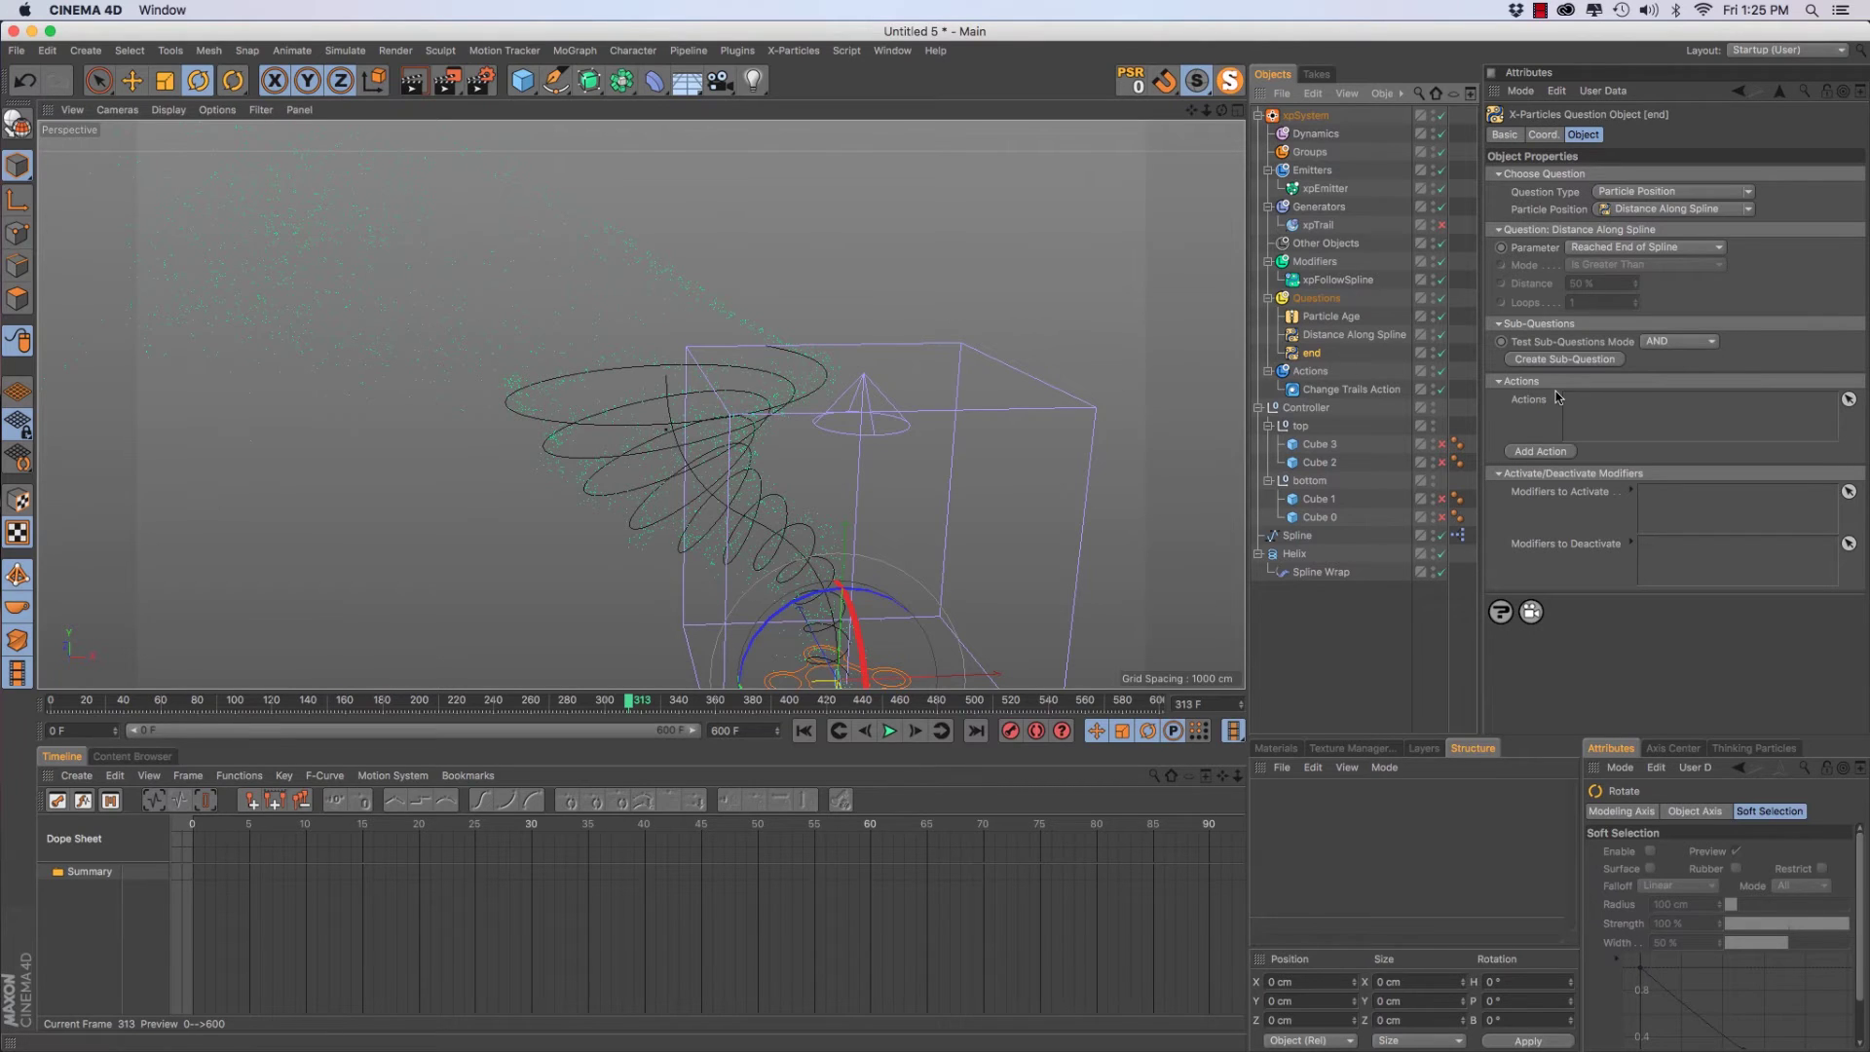
left_click(1539, 451)
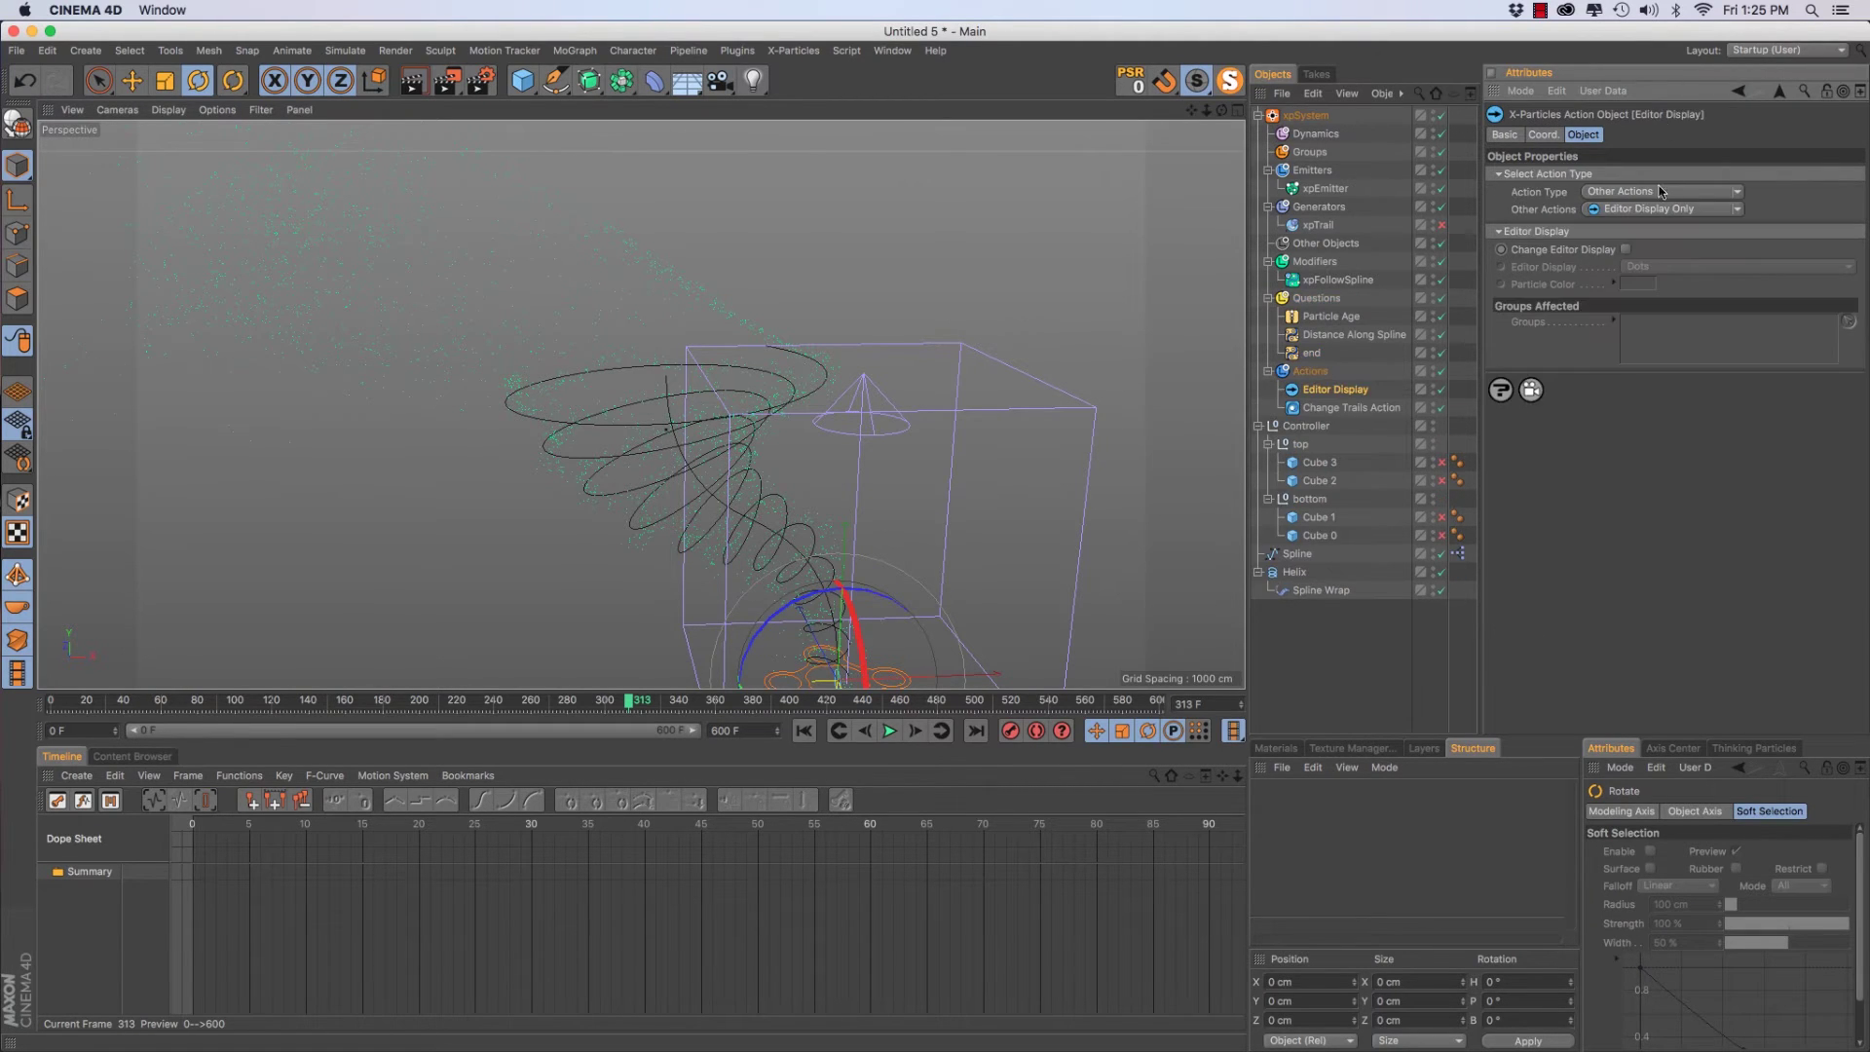
left_click(1739, 194)
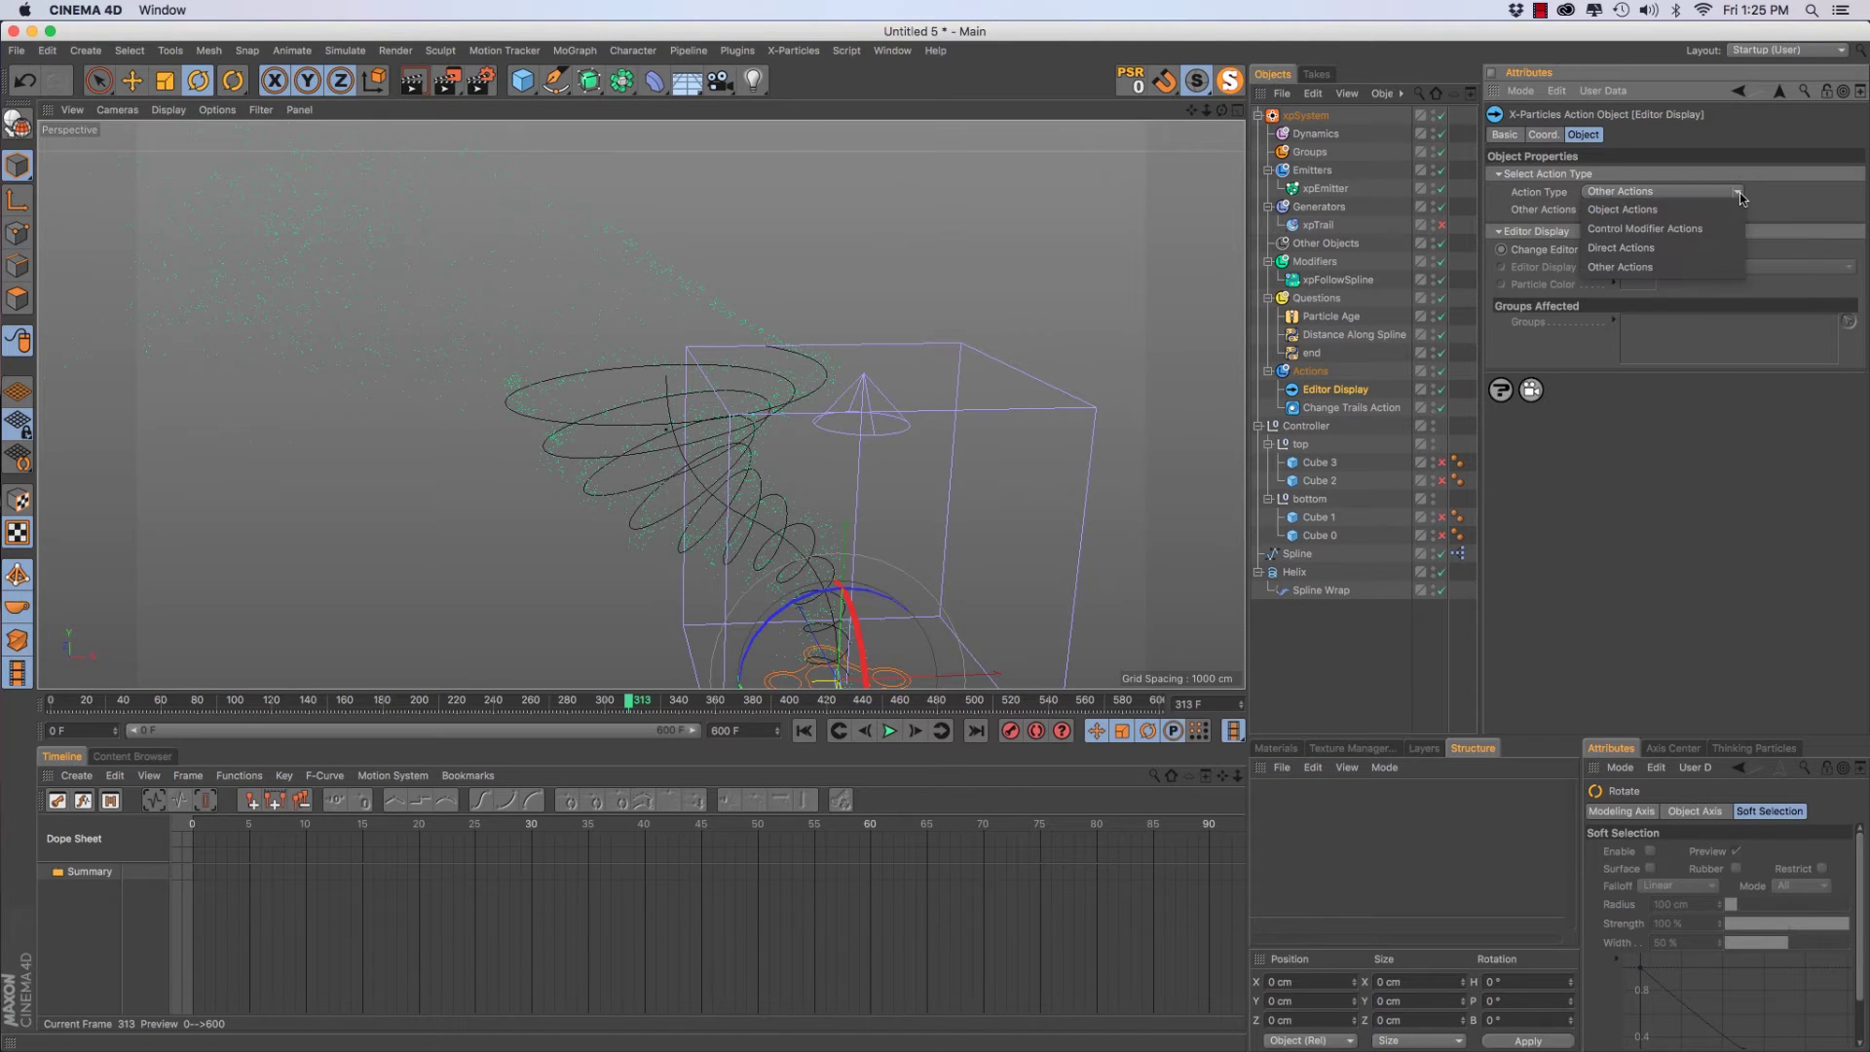
left_click(1680, 248)
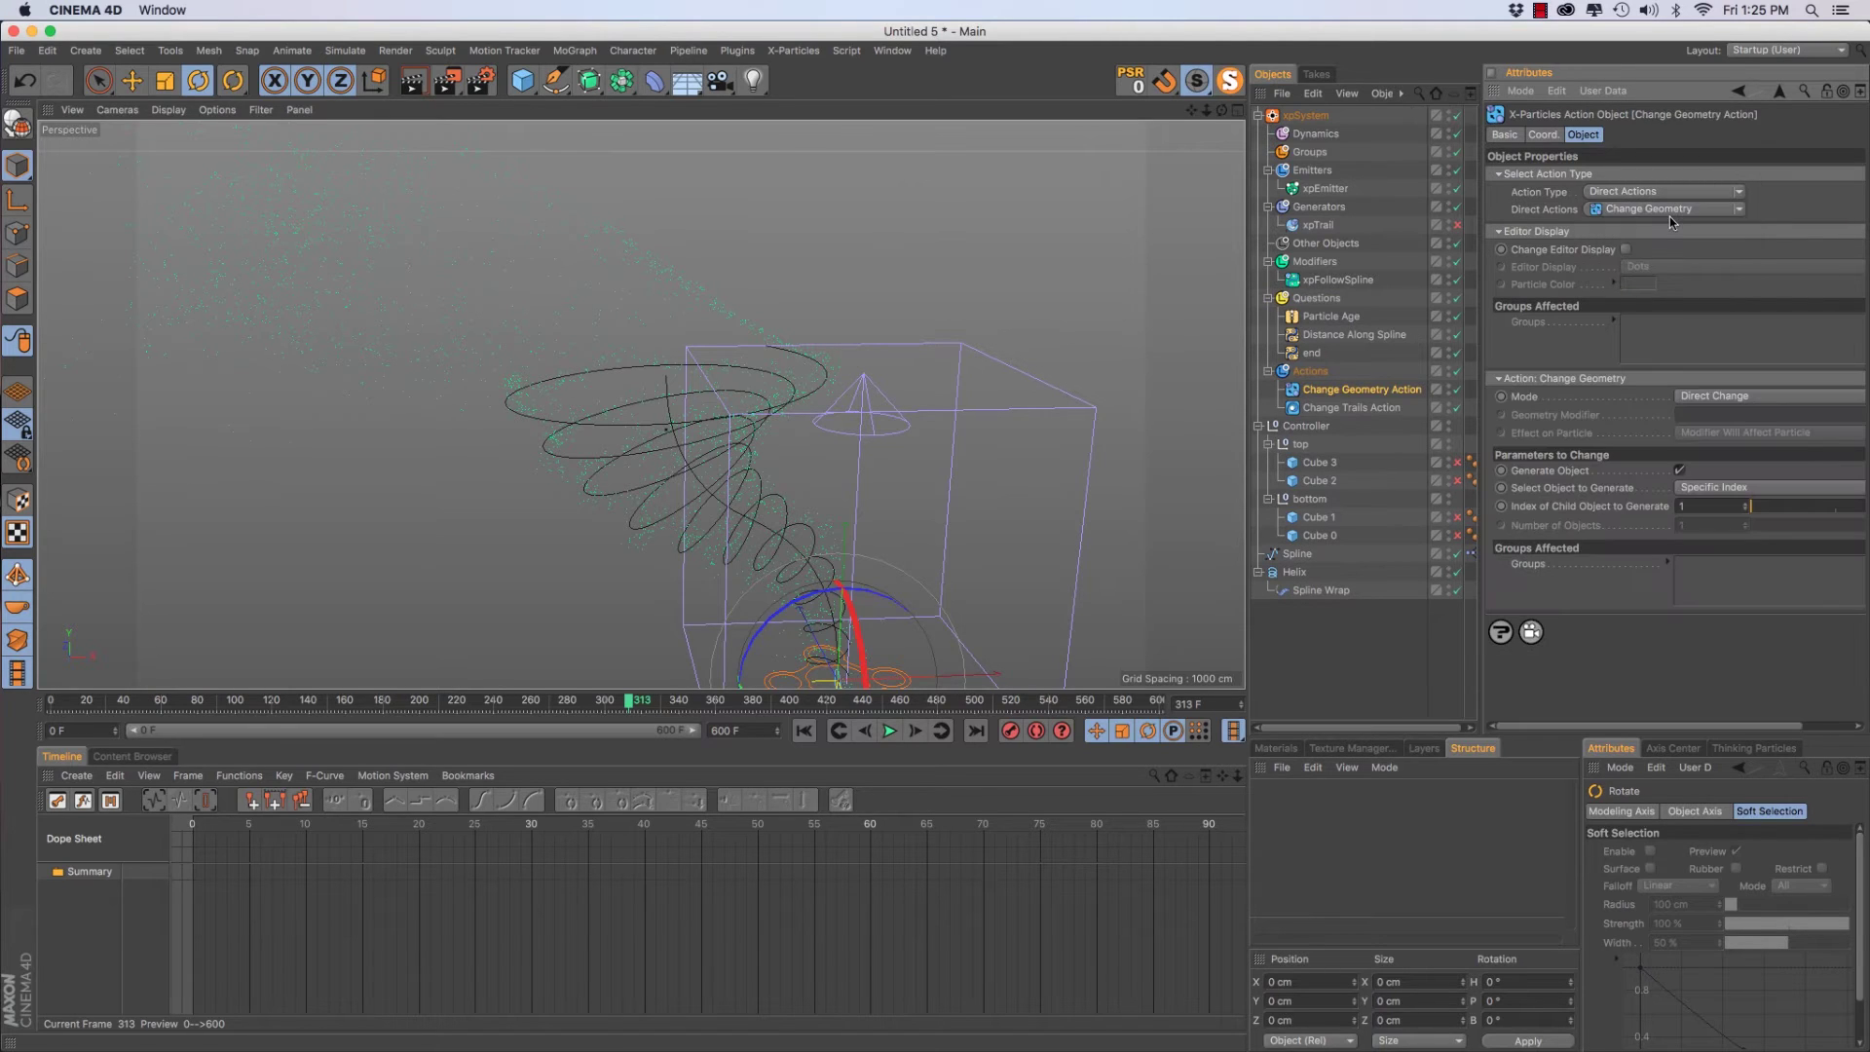
left_click(1669, 210)
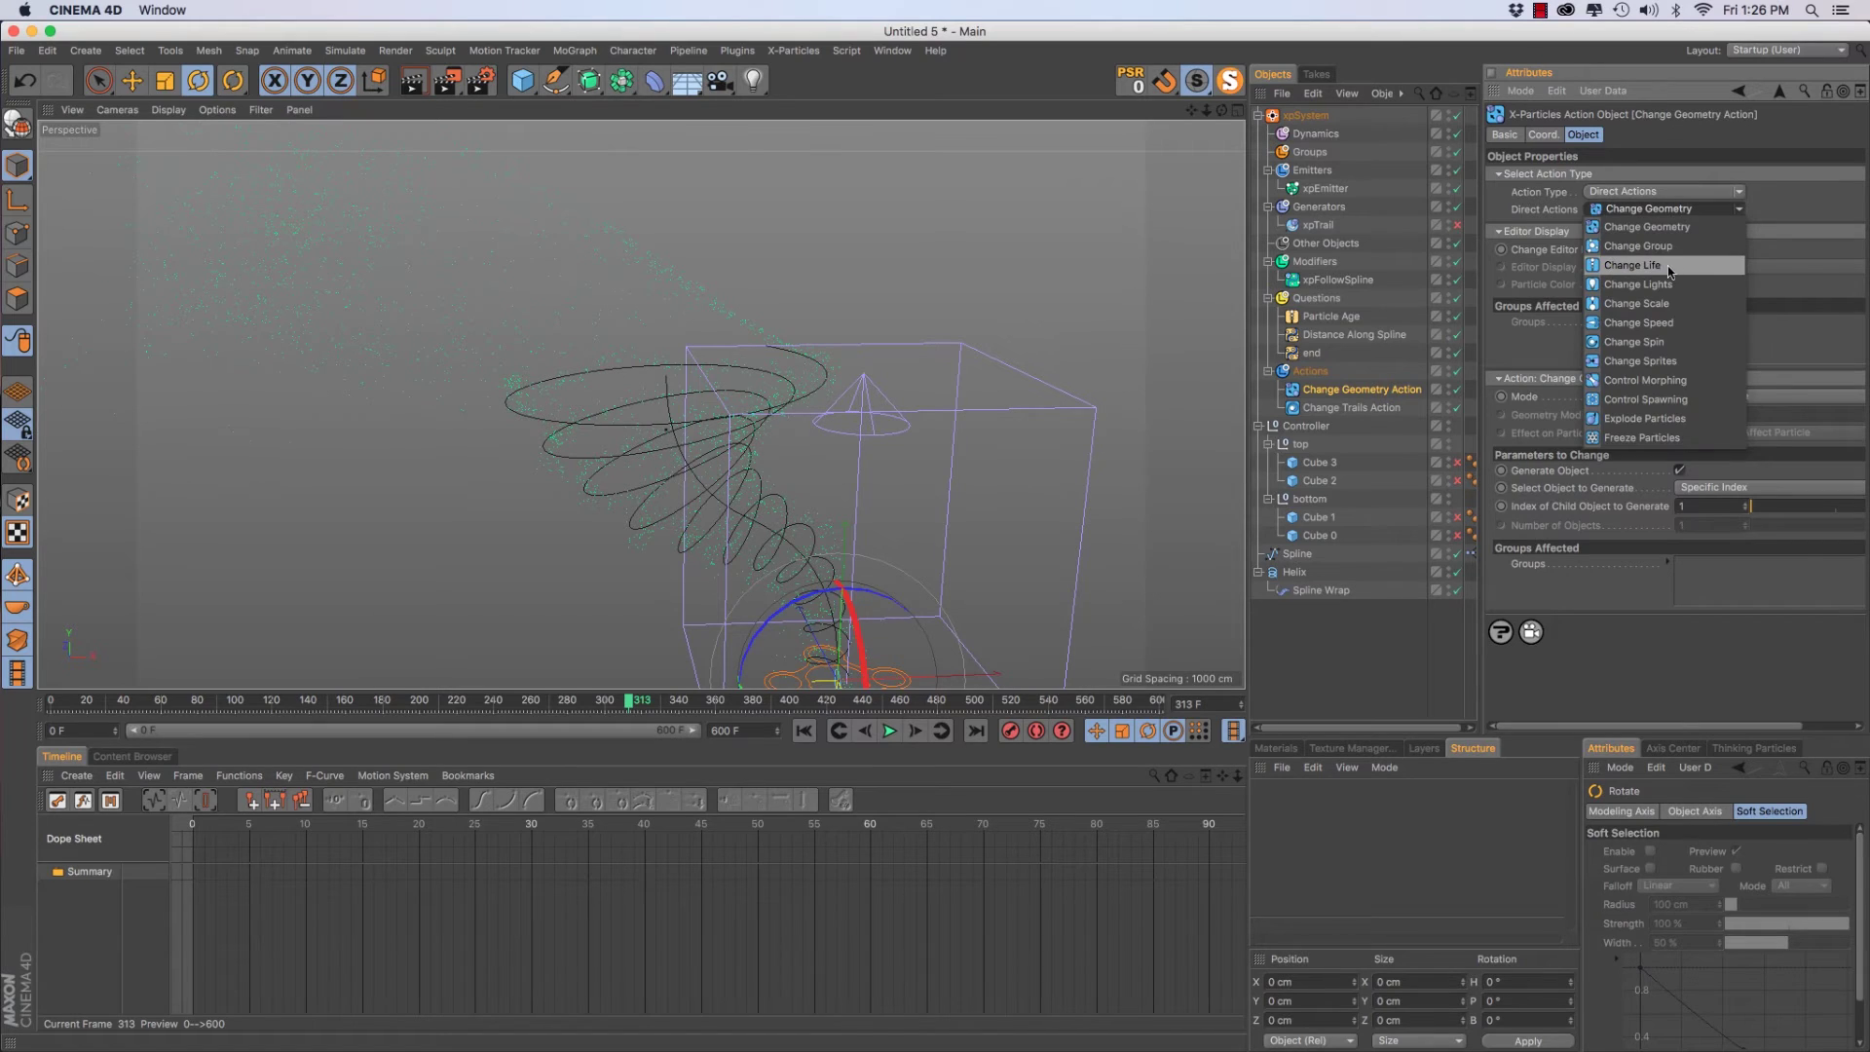
left_click(1668, 270)
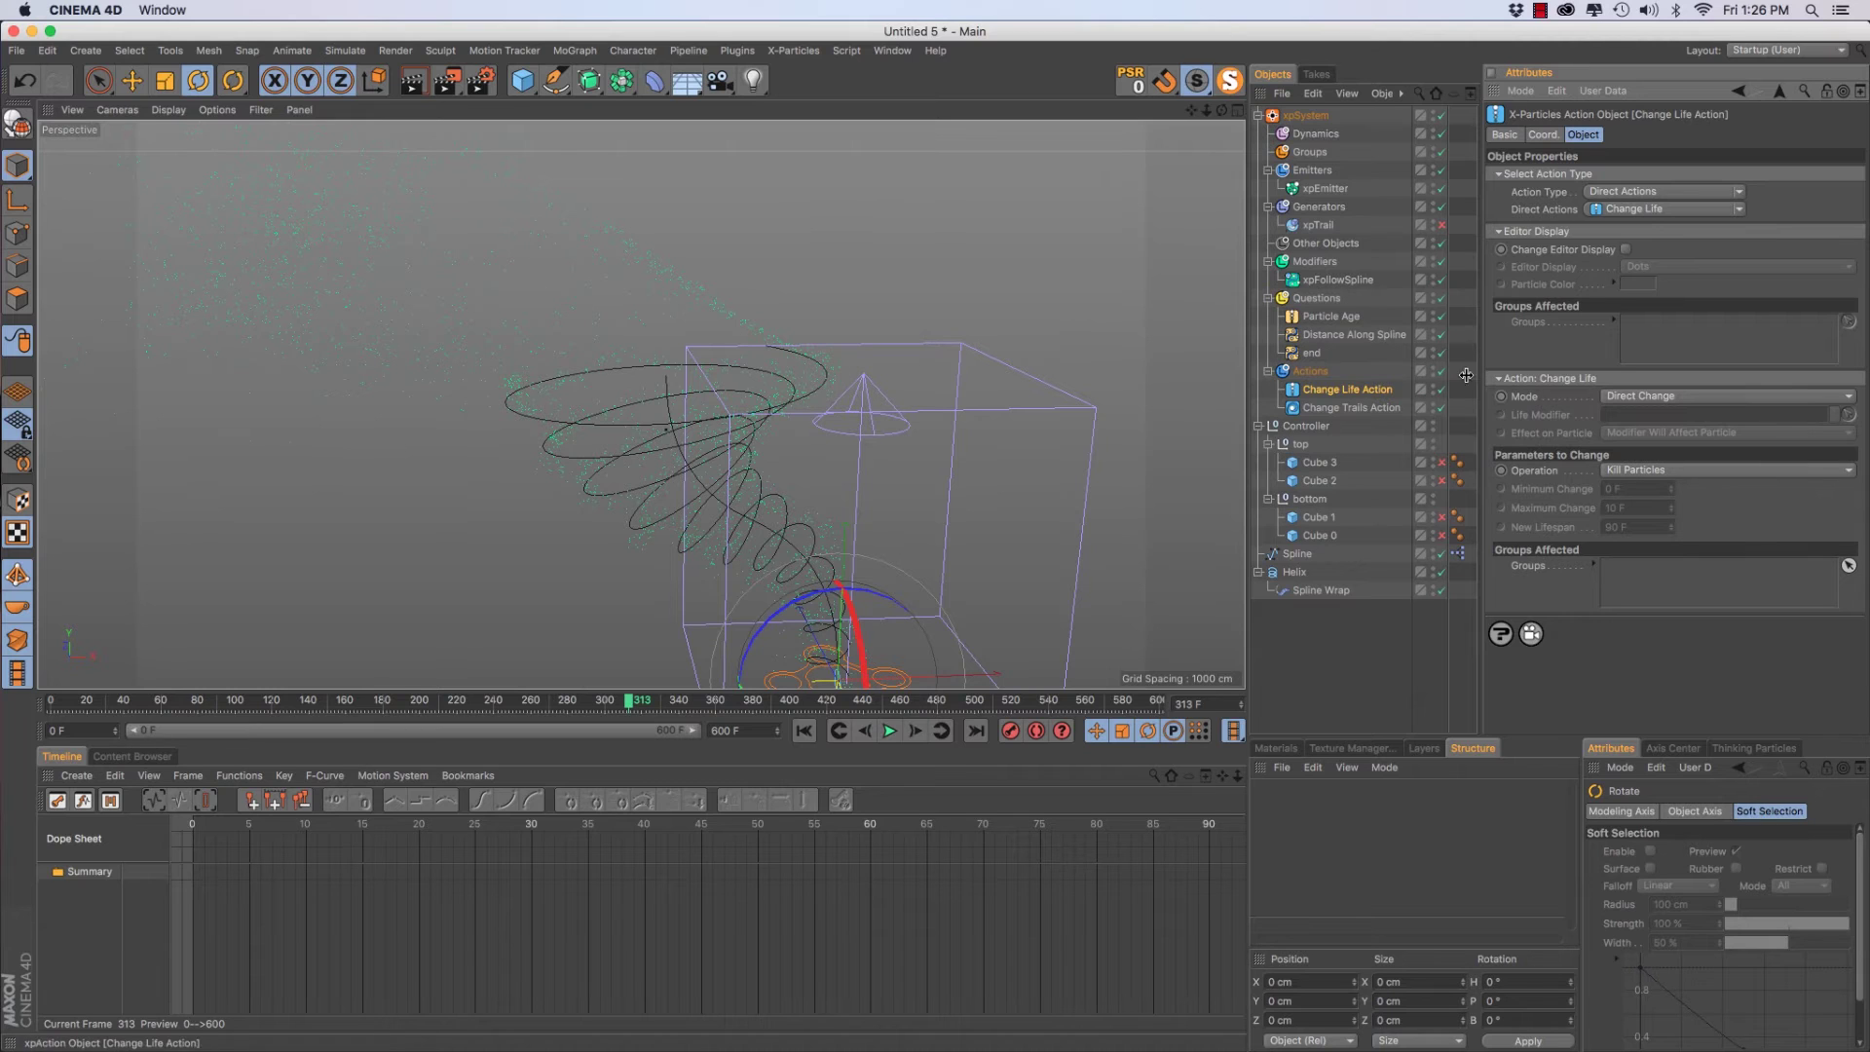
Move Change Trails Action above Change Life Action and replay the simulation from the start to check the particle killing
key("F8")
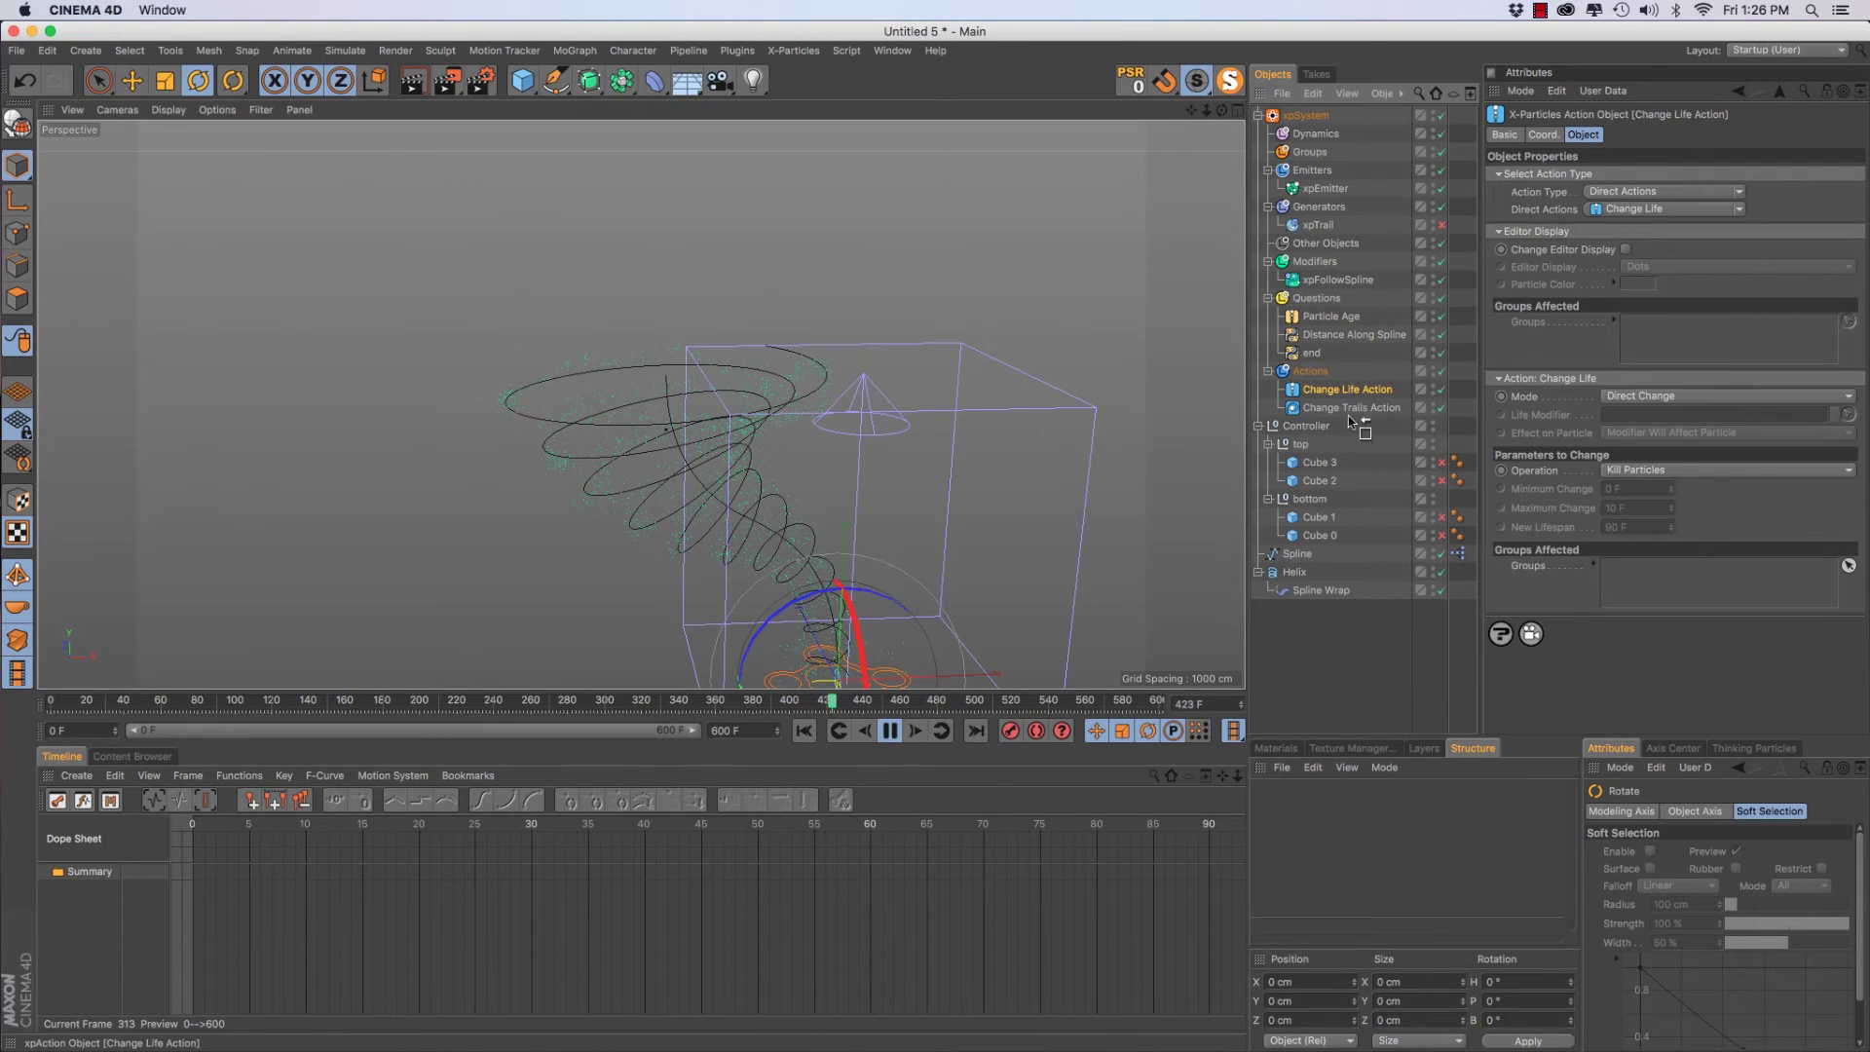
left_click_drag(1352, 424, 1328, 393)
key("F8")
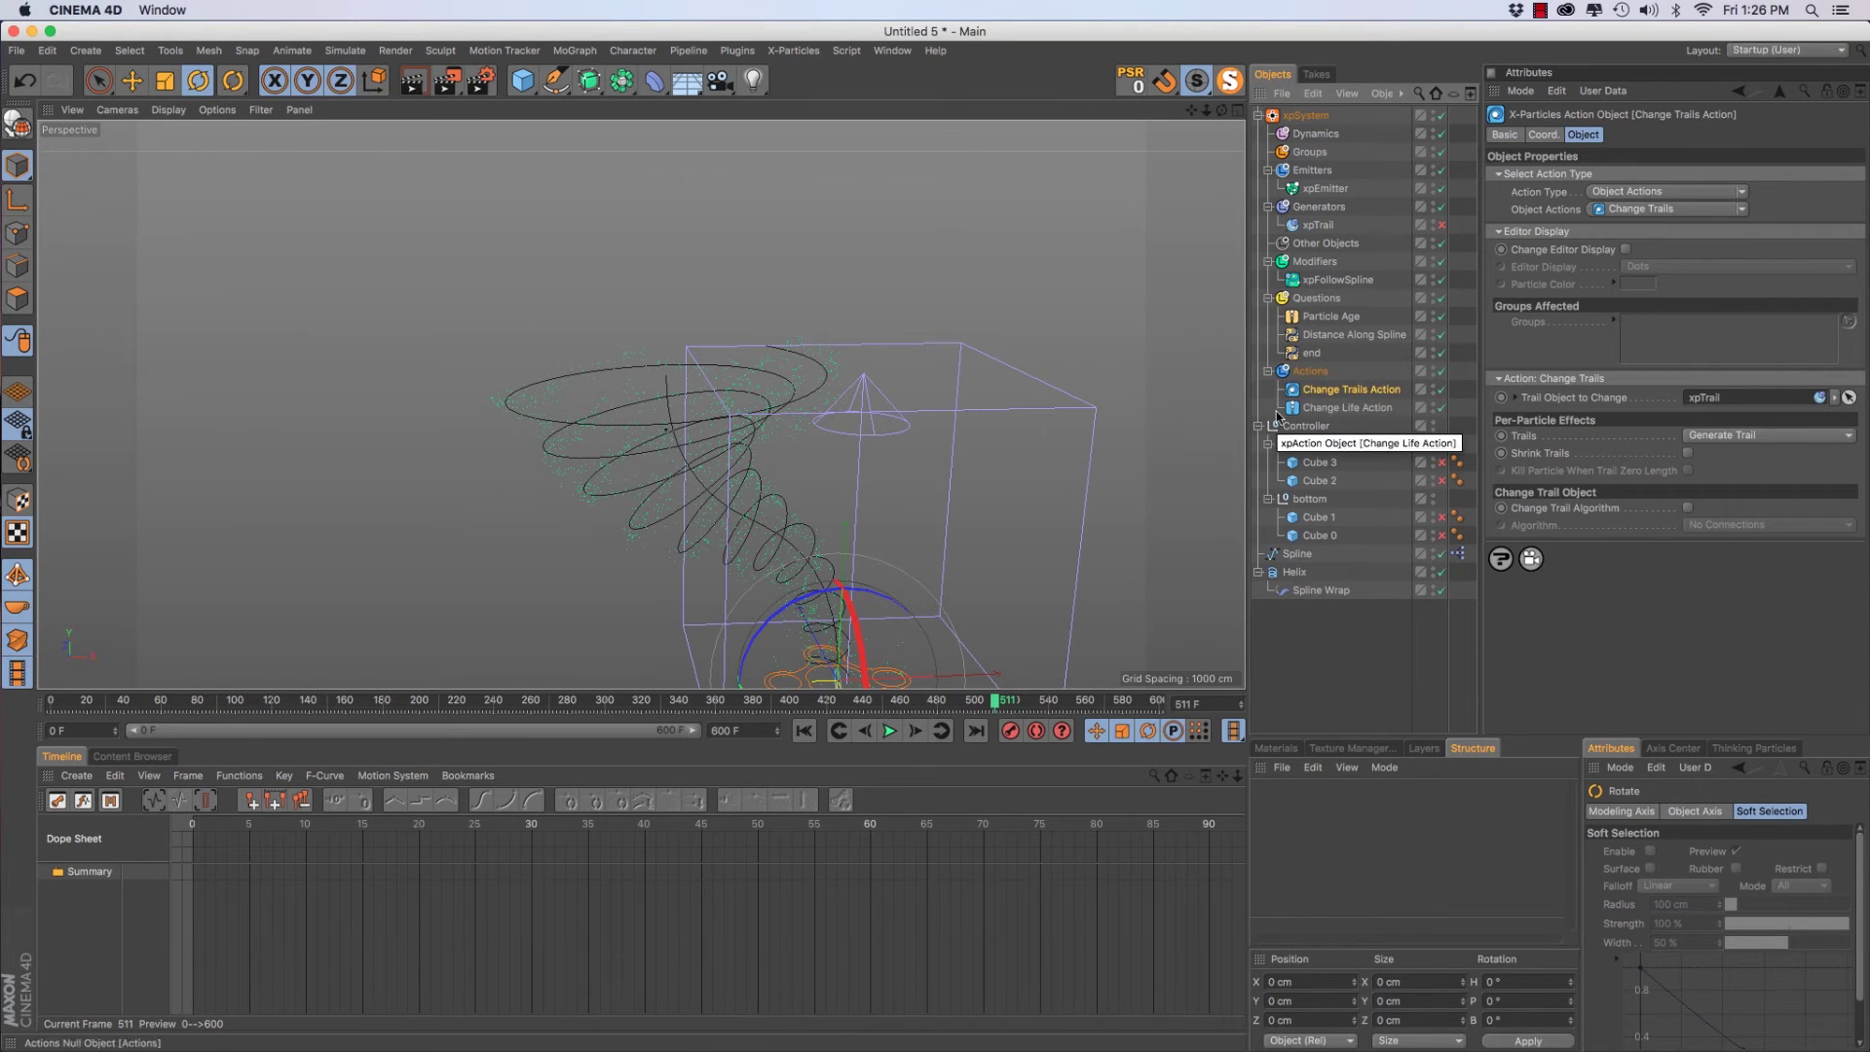
key("F8")
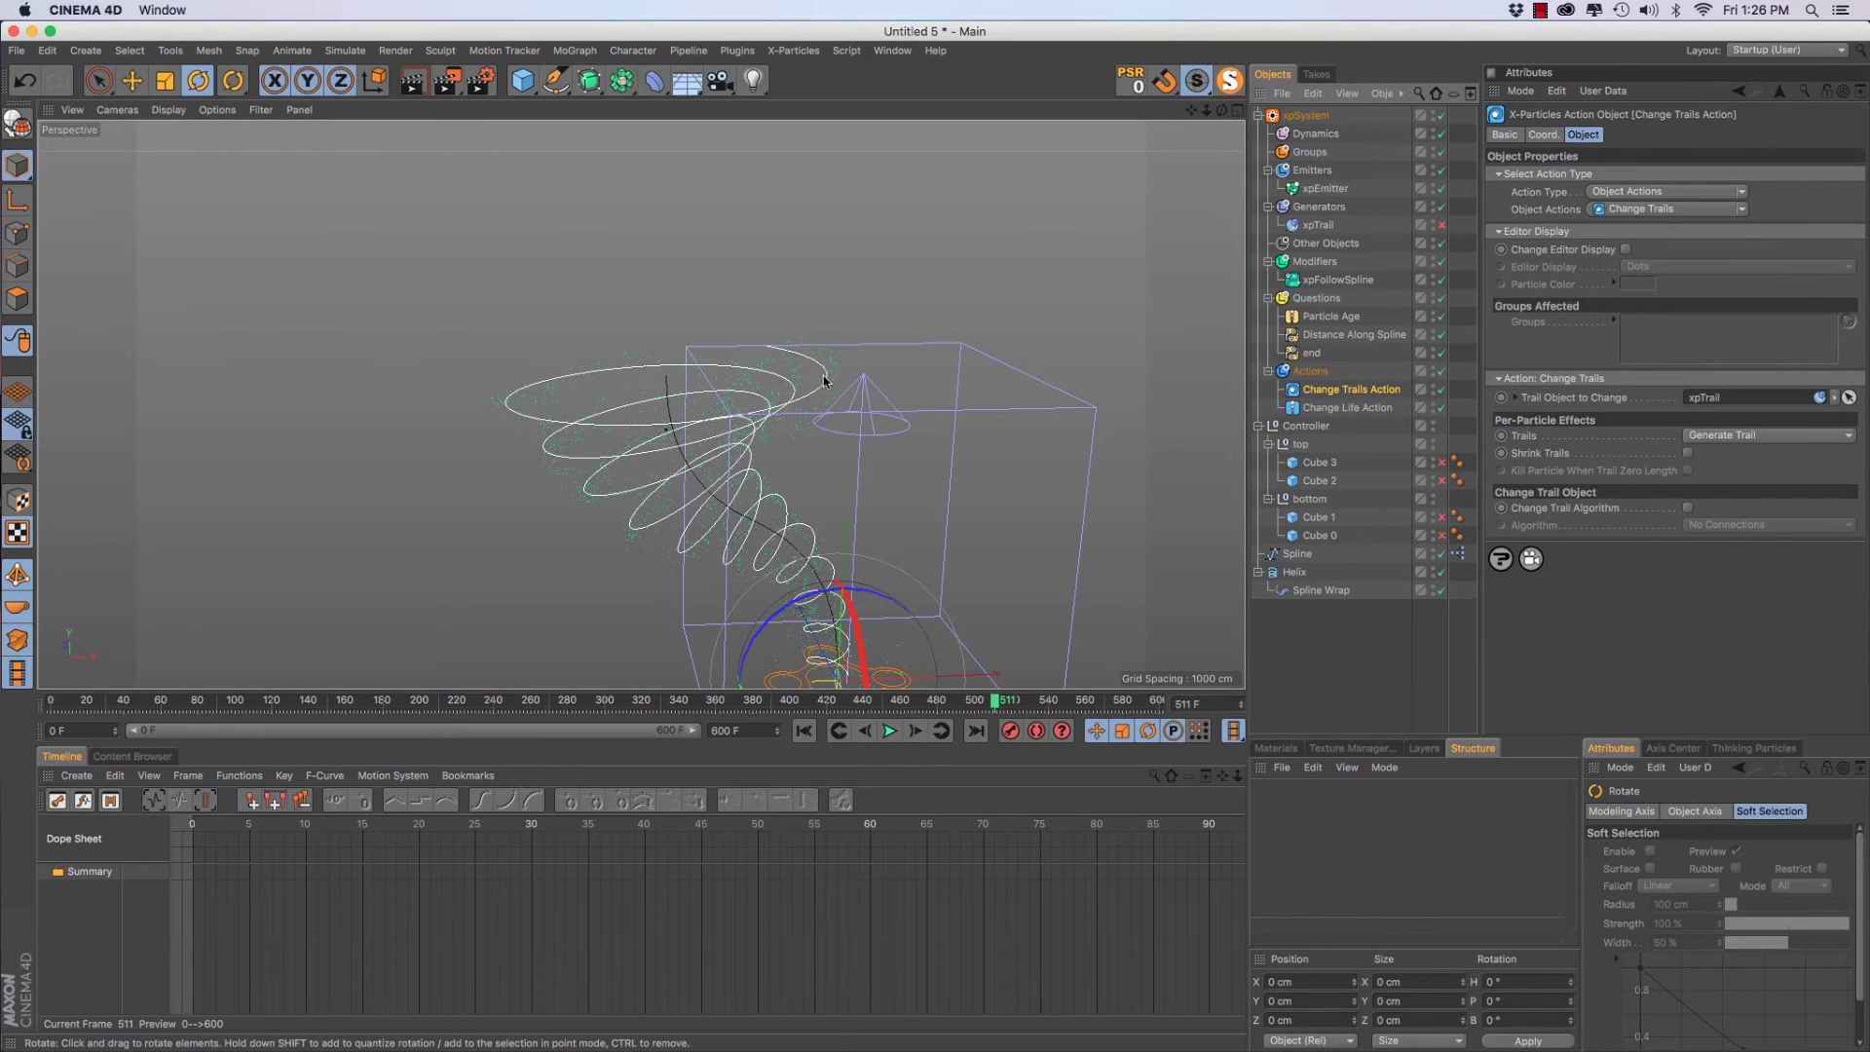
left_click_drag(797, 500, 791, 387, "alt")
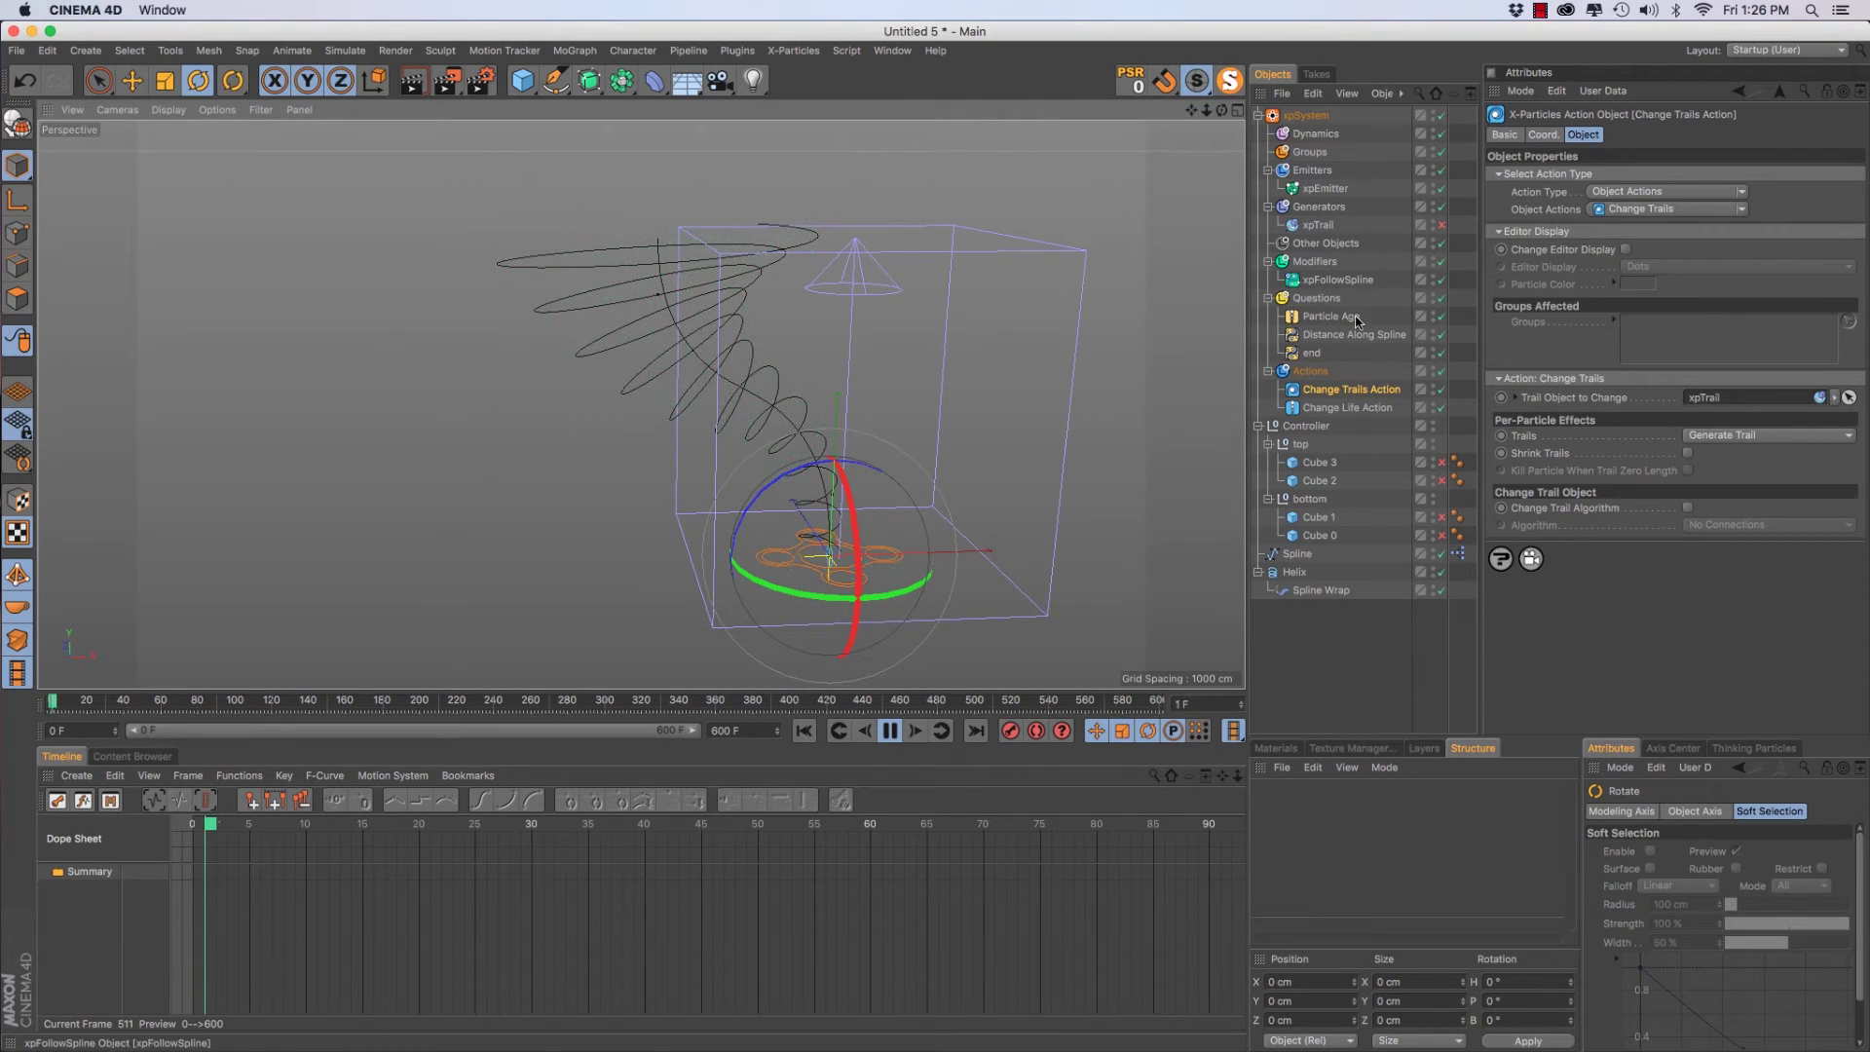
Stop the playback and set xpEmitter's emission speed to 350 cm and its birthrate to 600
key("F8")
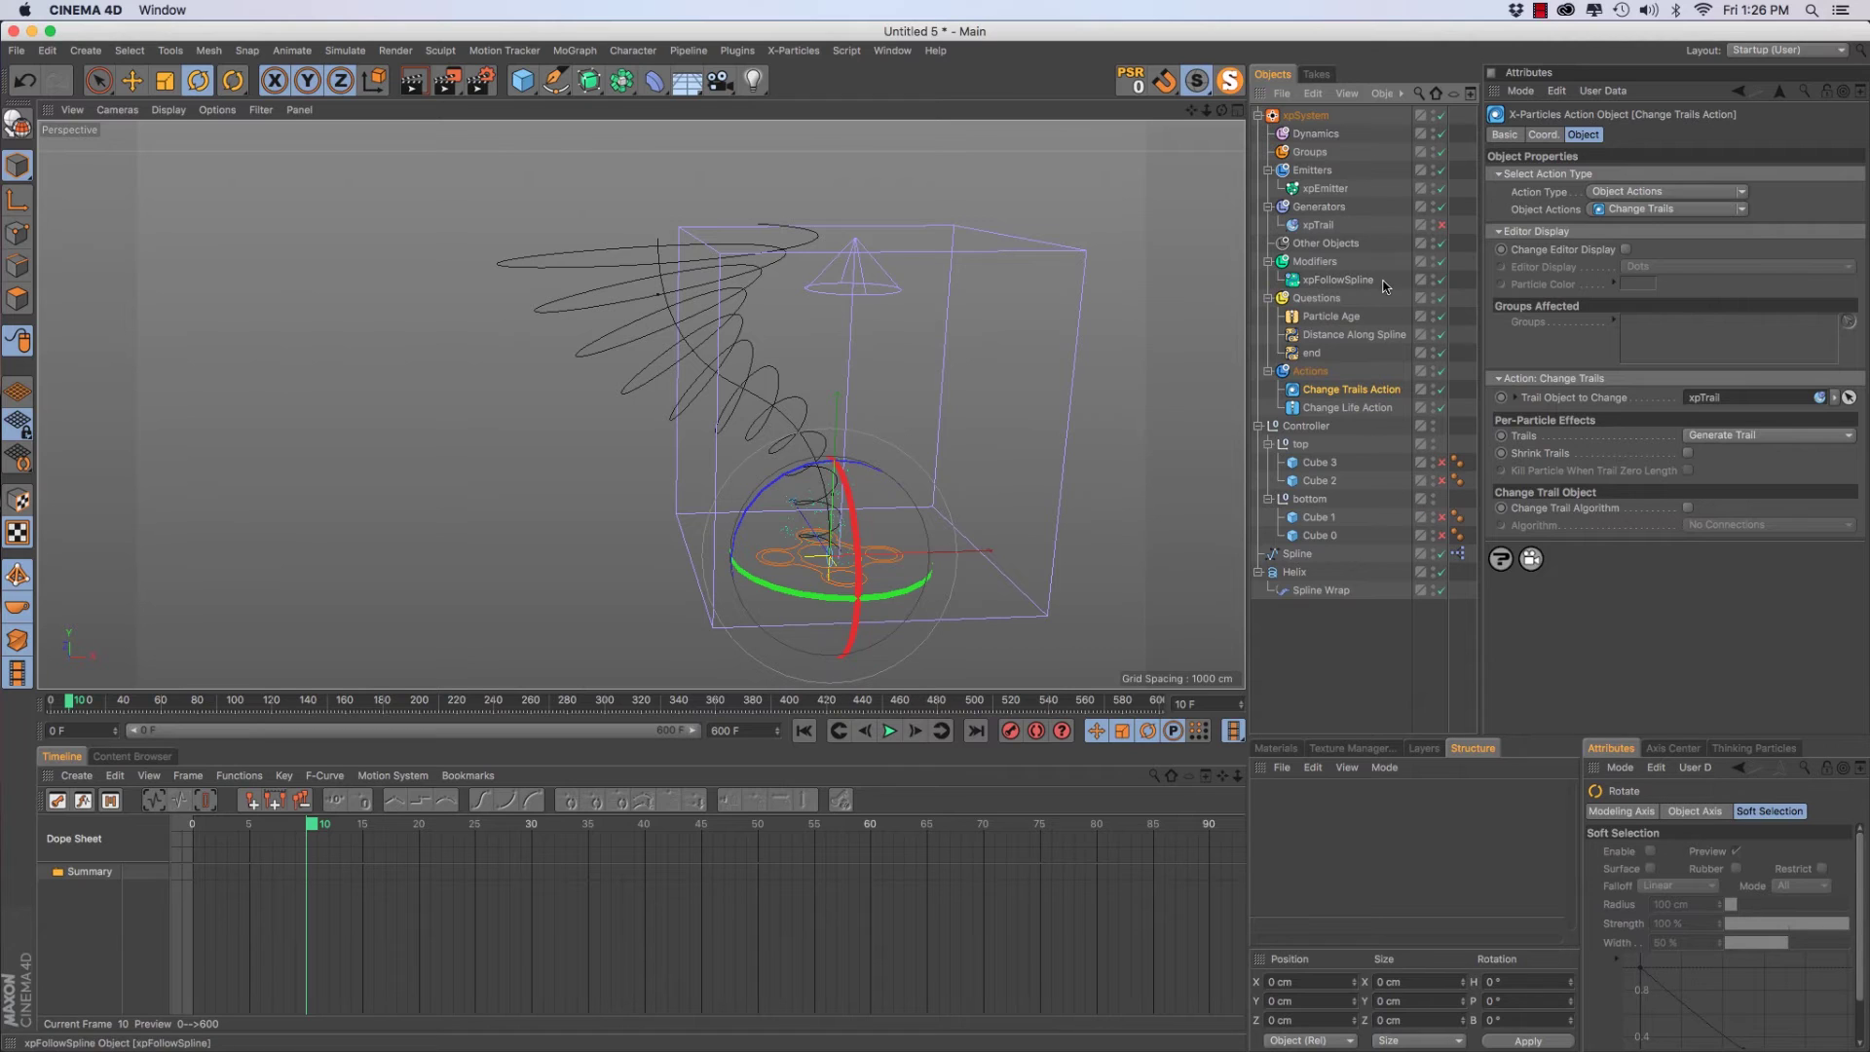
left_click(1326, 189)
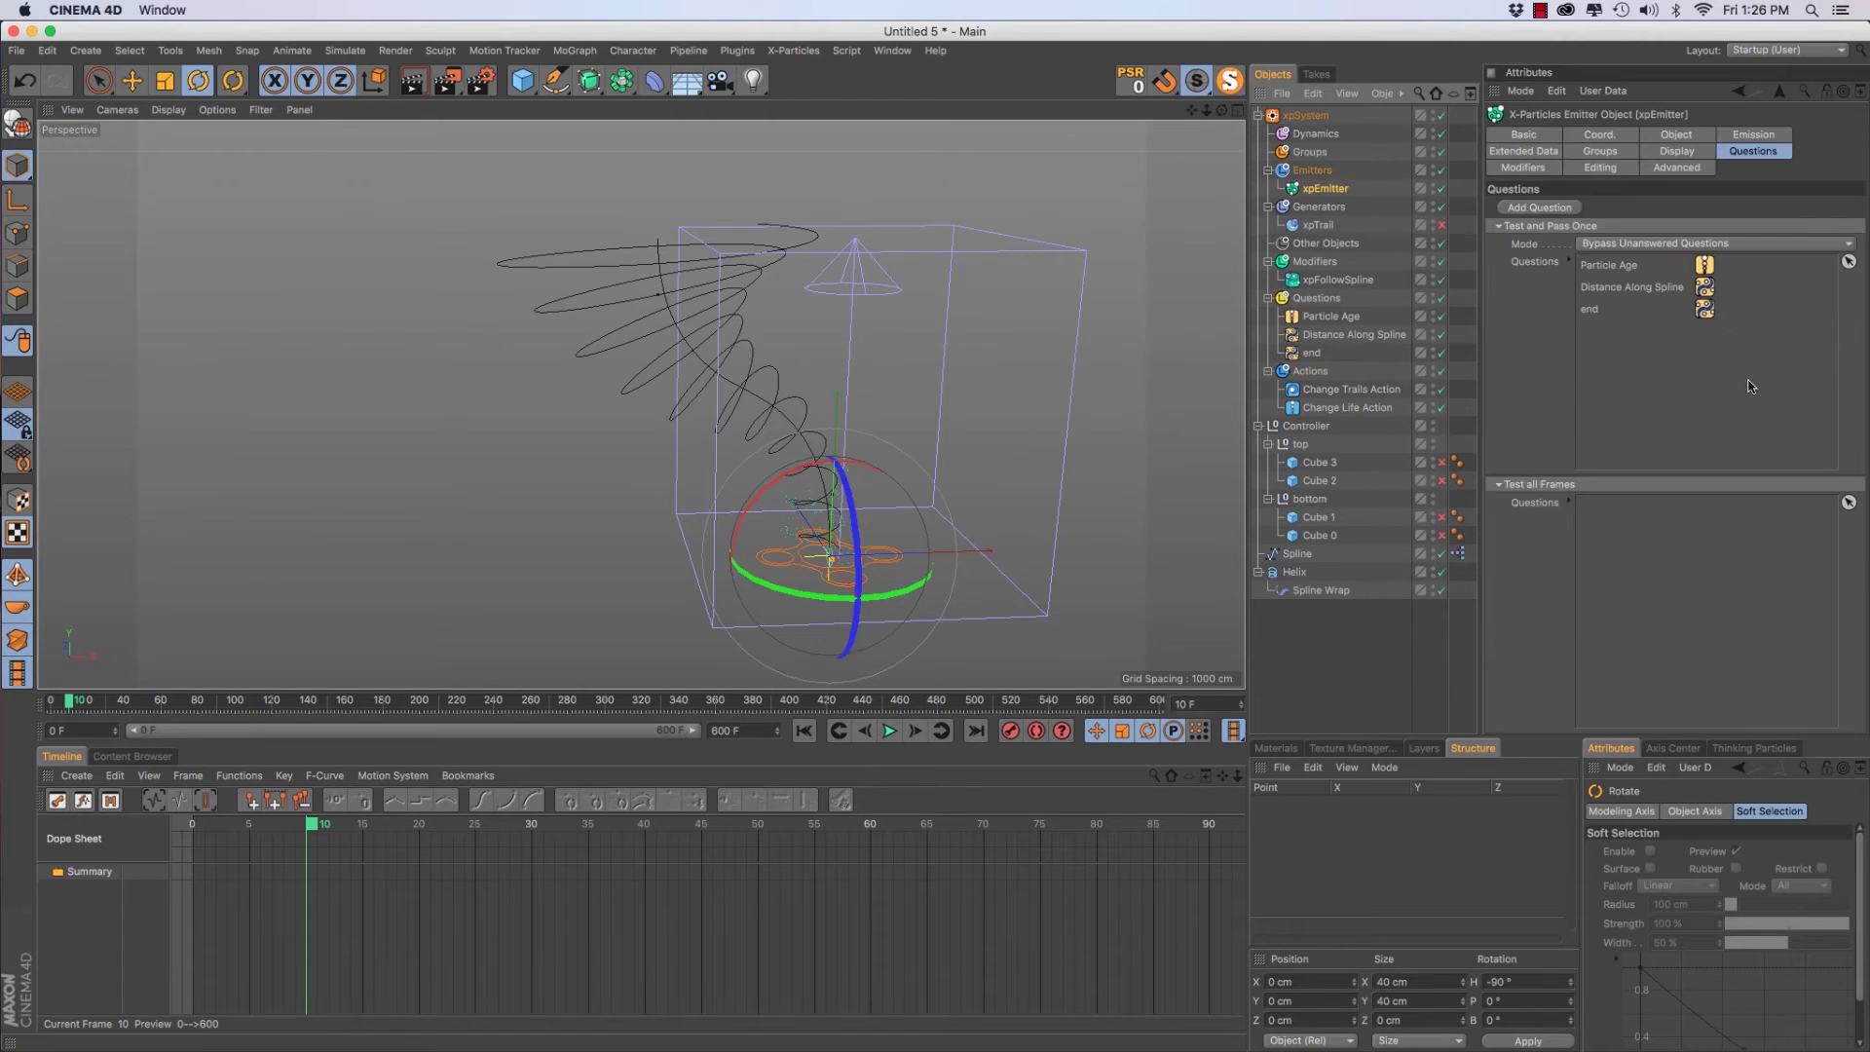
left_click(1692, 136)
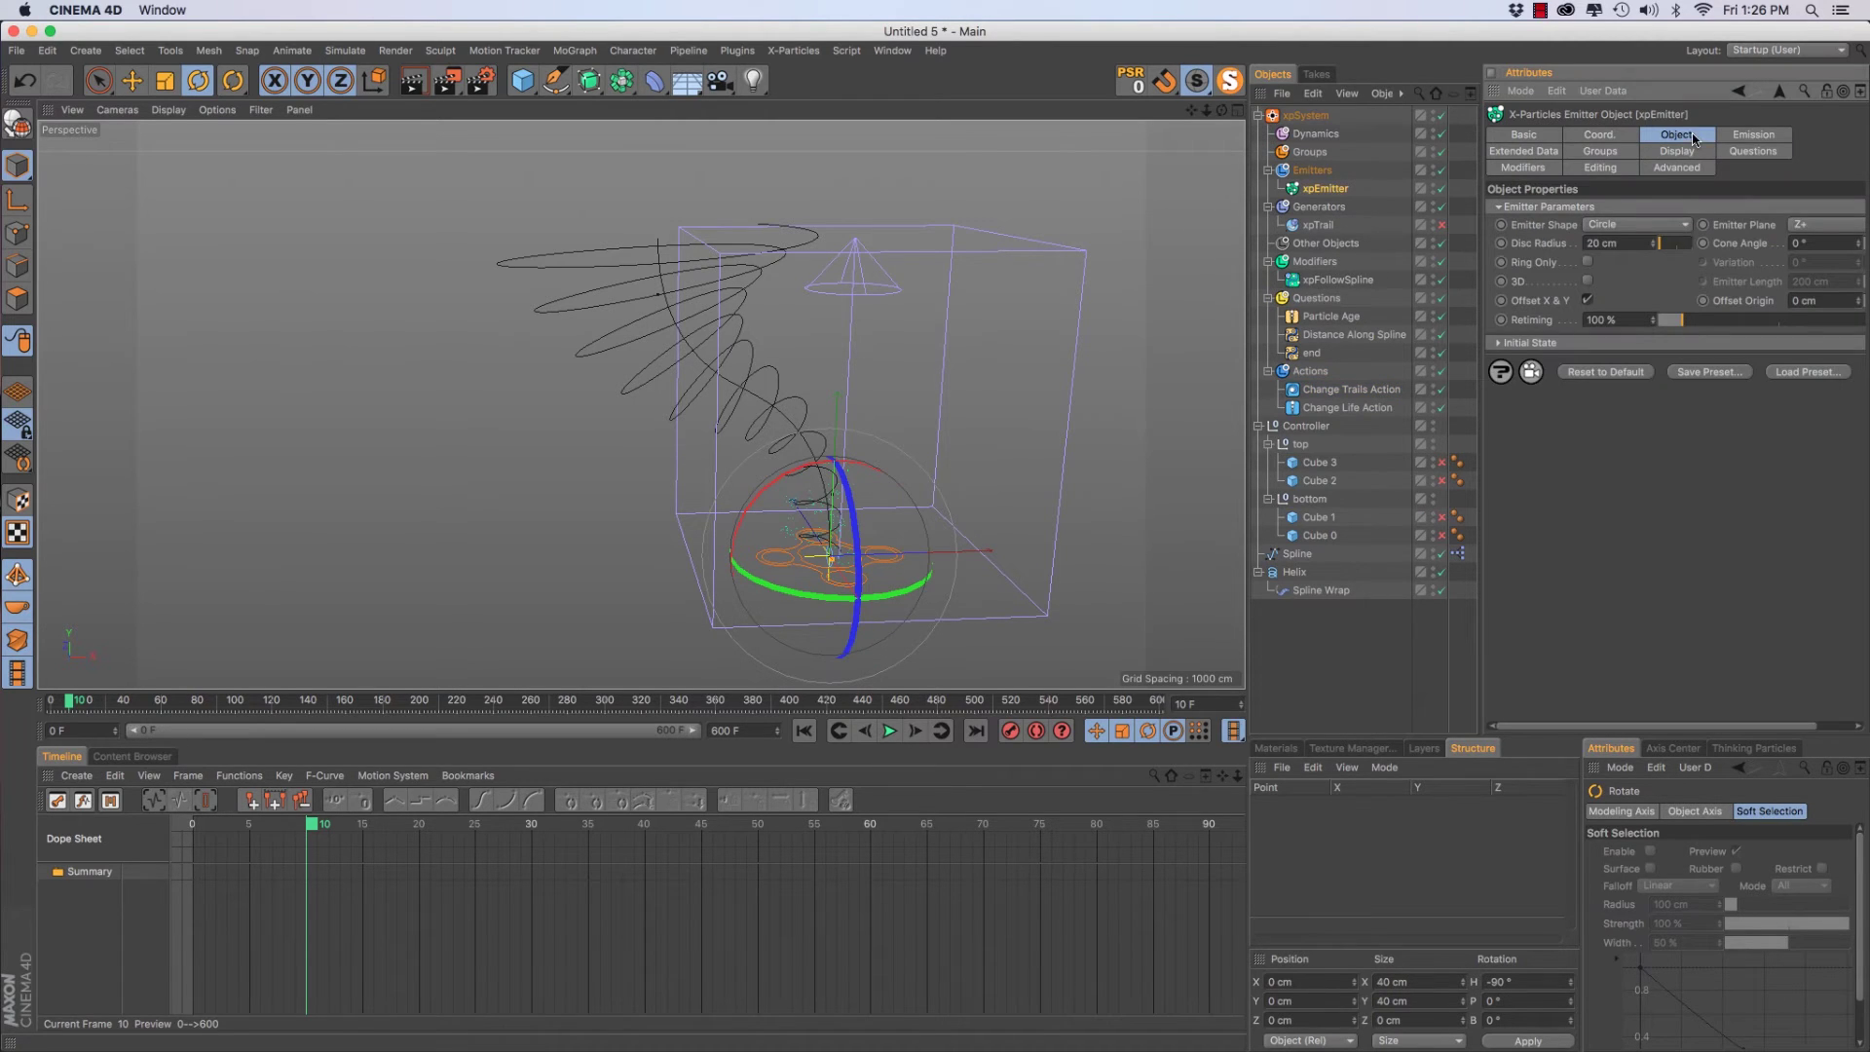
left_click(1756, 135)
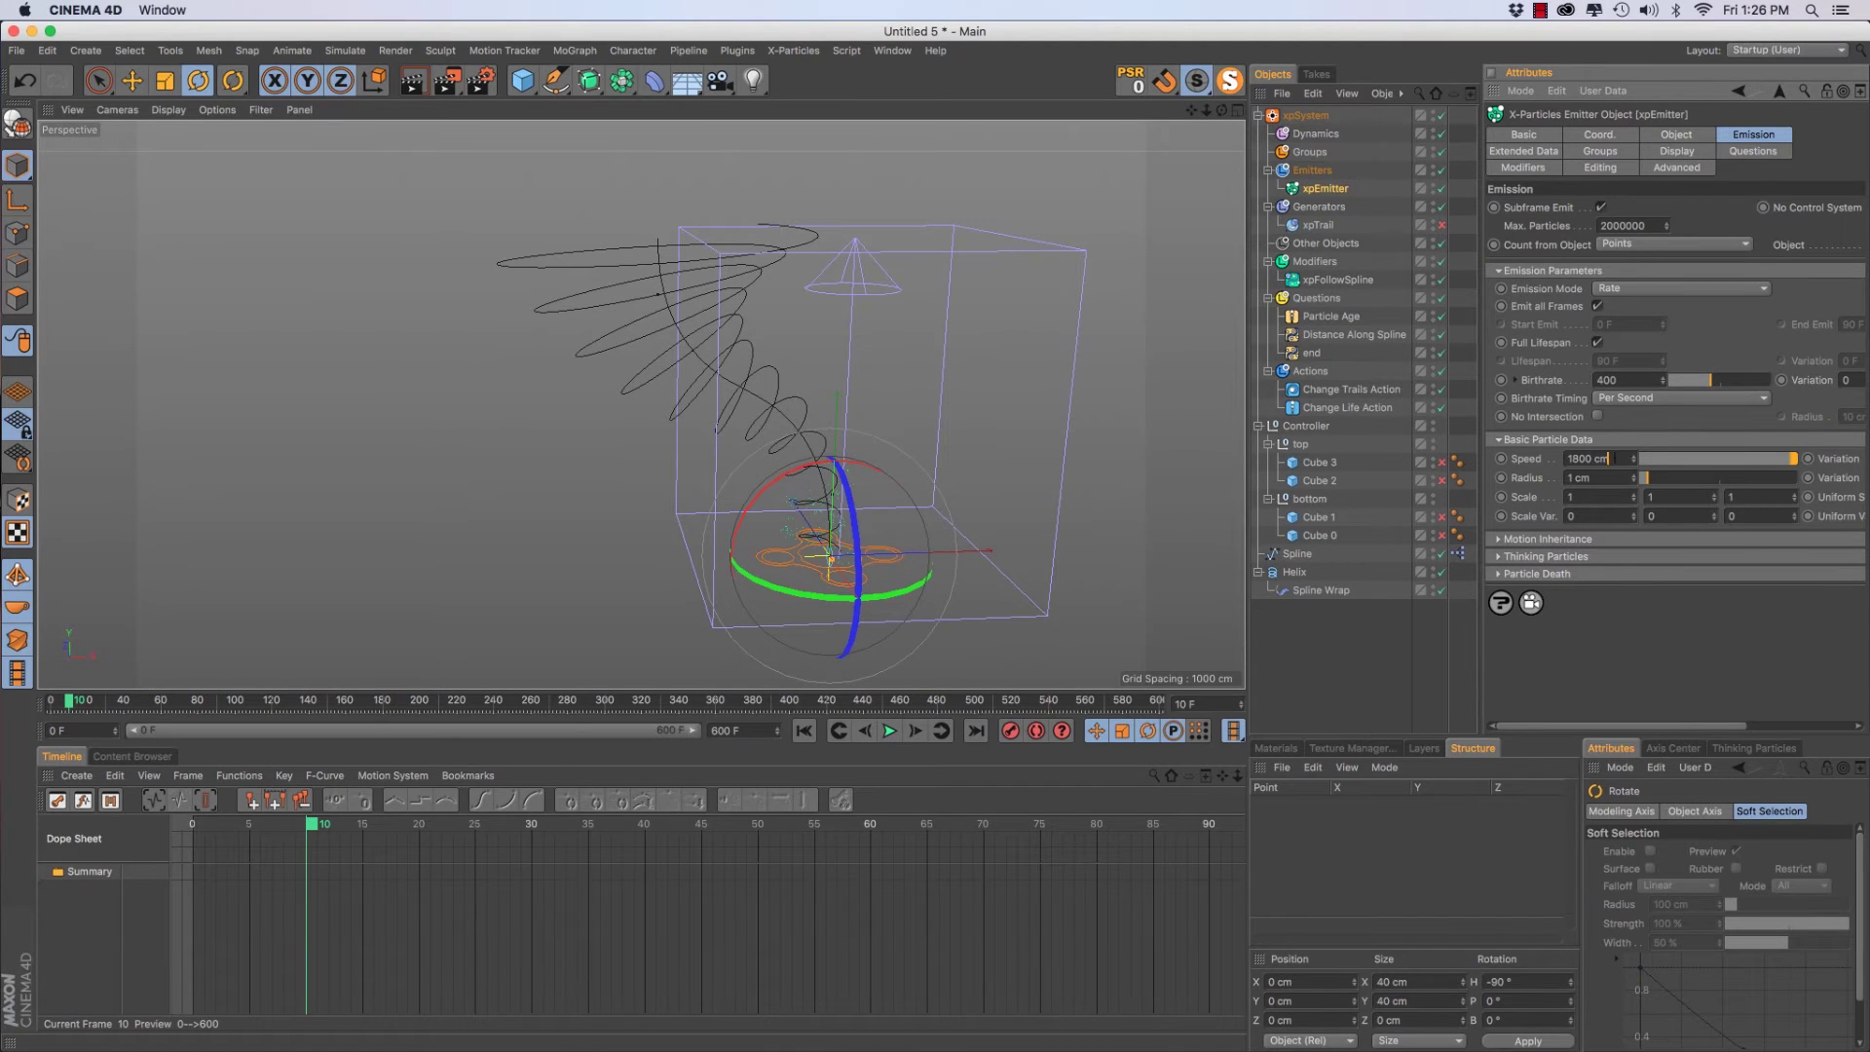
type("350")
key("Return")
type("600")
key("Return")
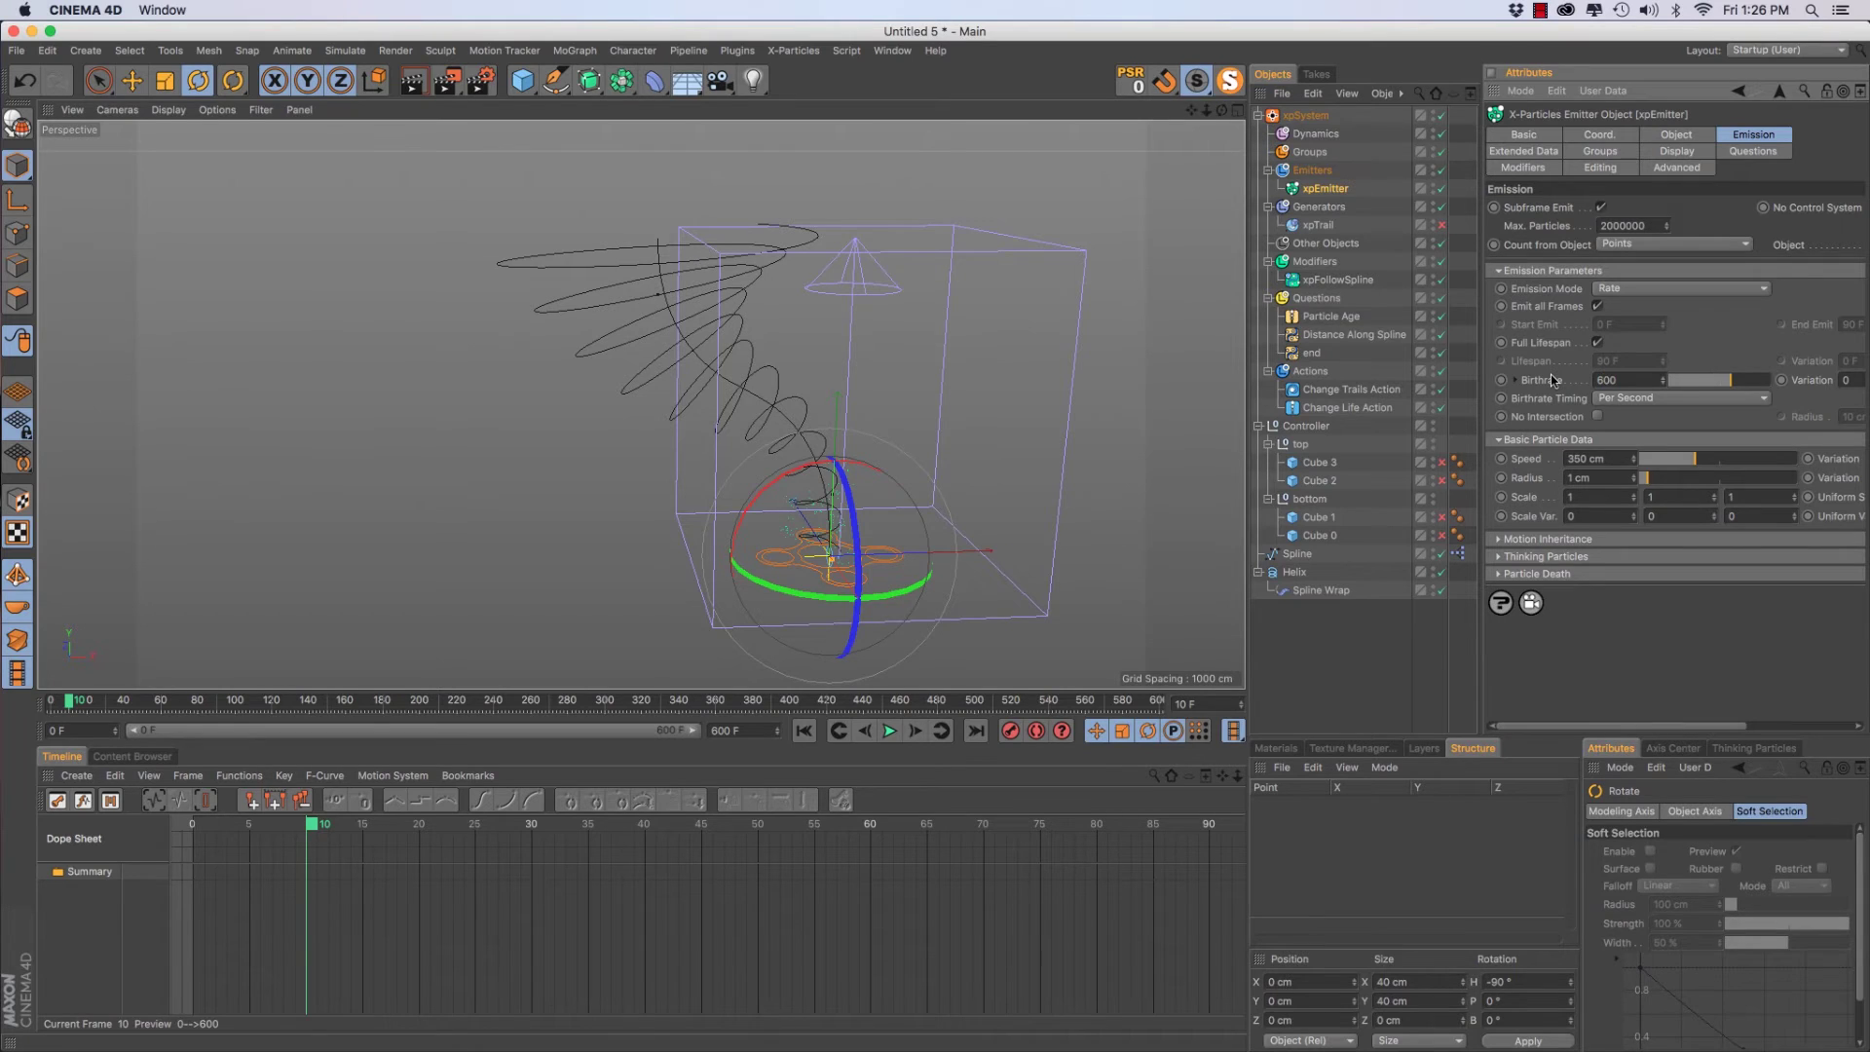
Replay the simulation from the start to check how the slower, denser particles travel along the helix
key("F8")
key("F8")
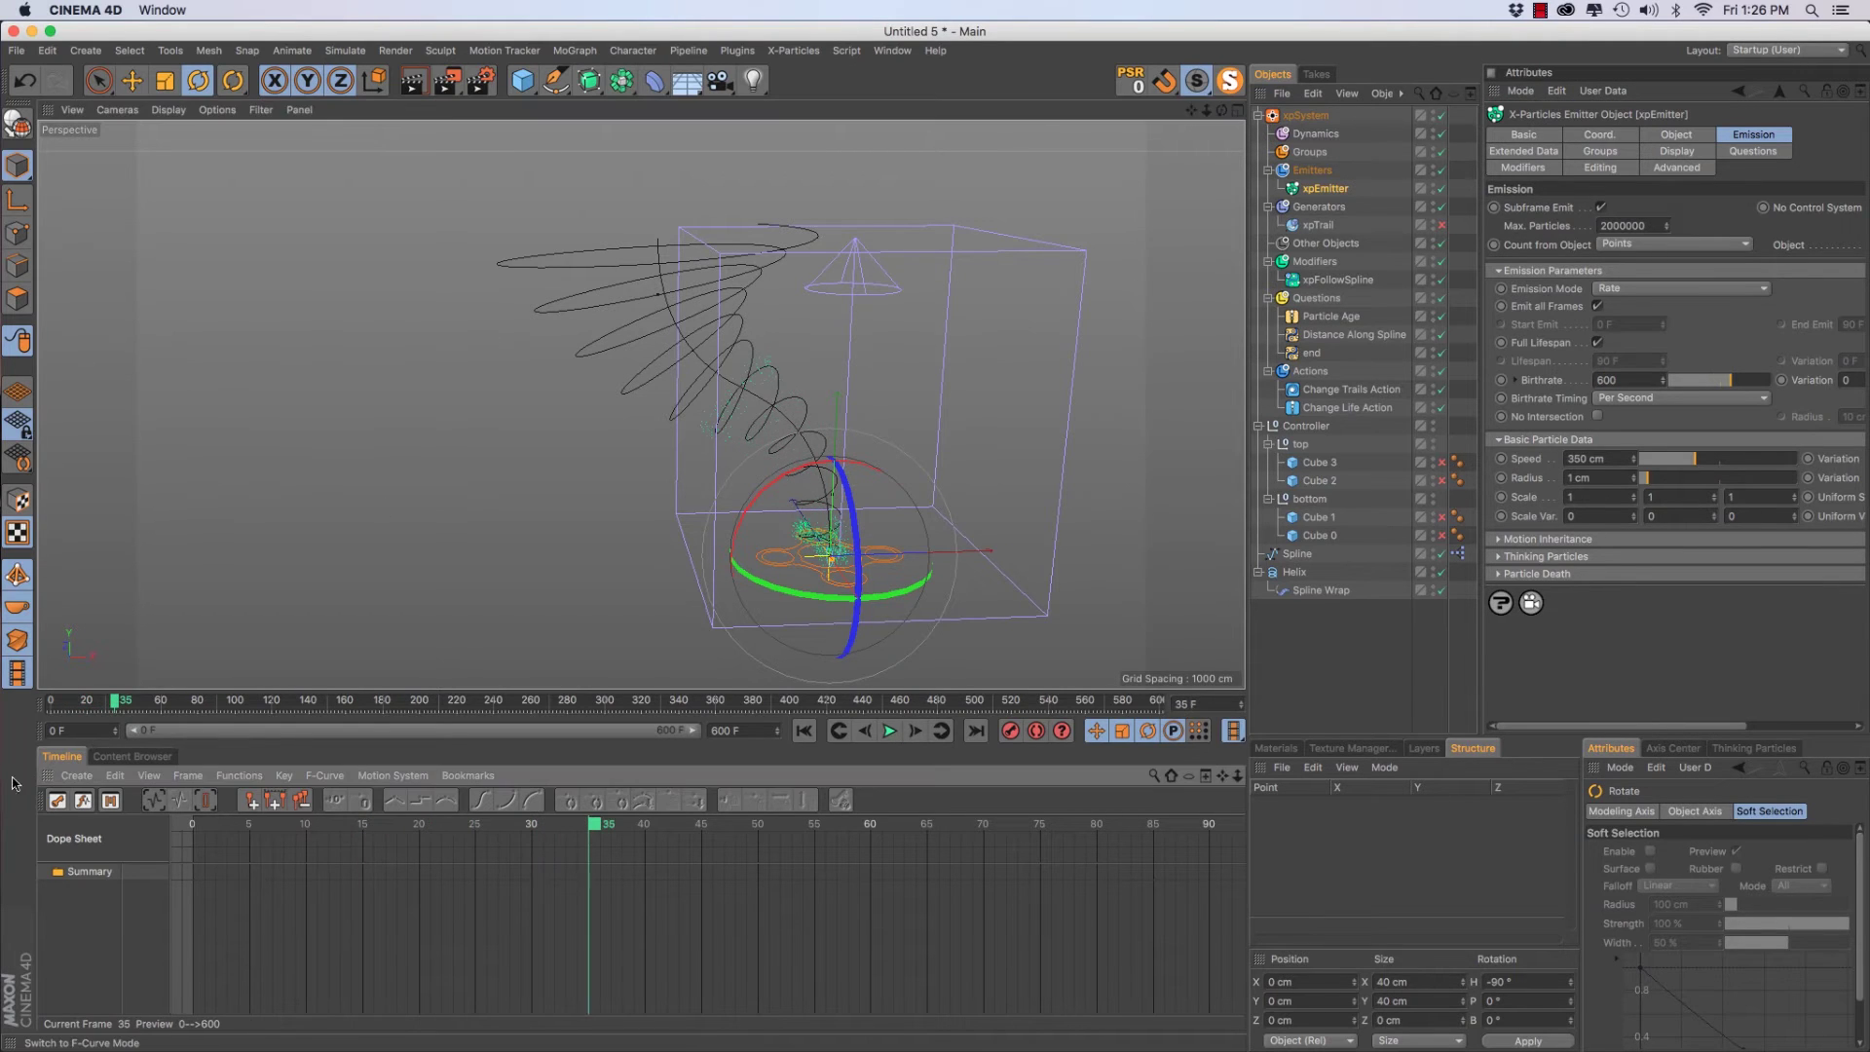
left_click(61, 701)
key("F8")
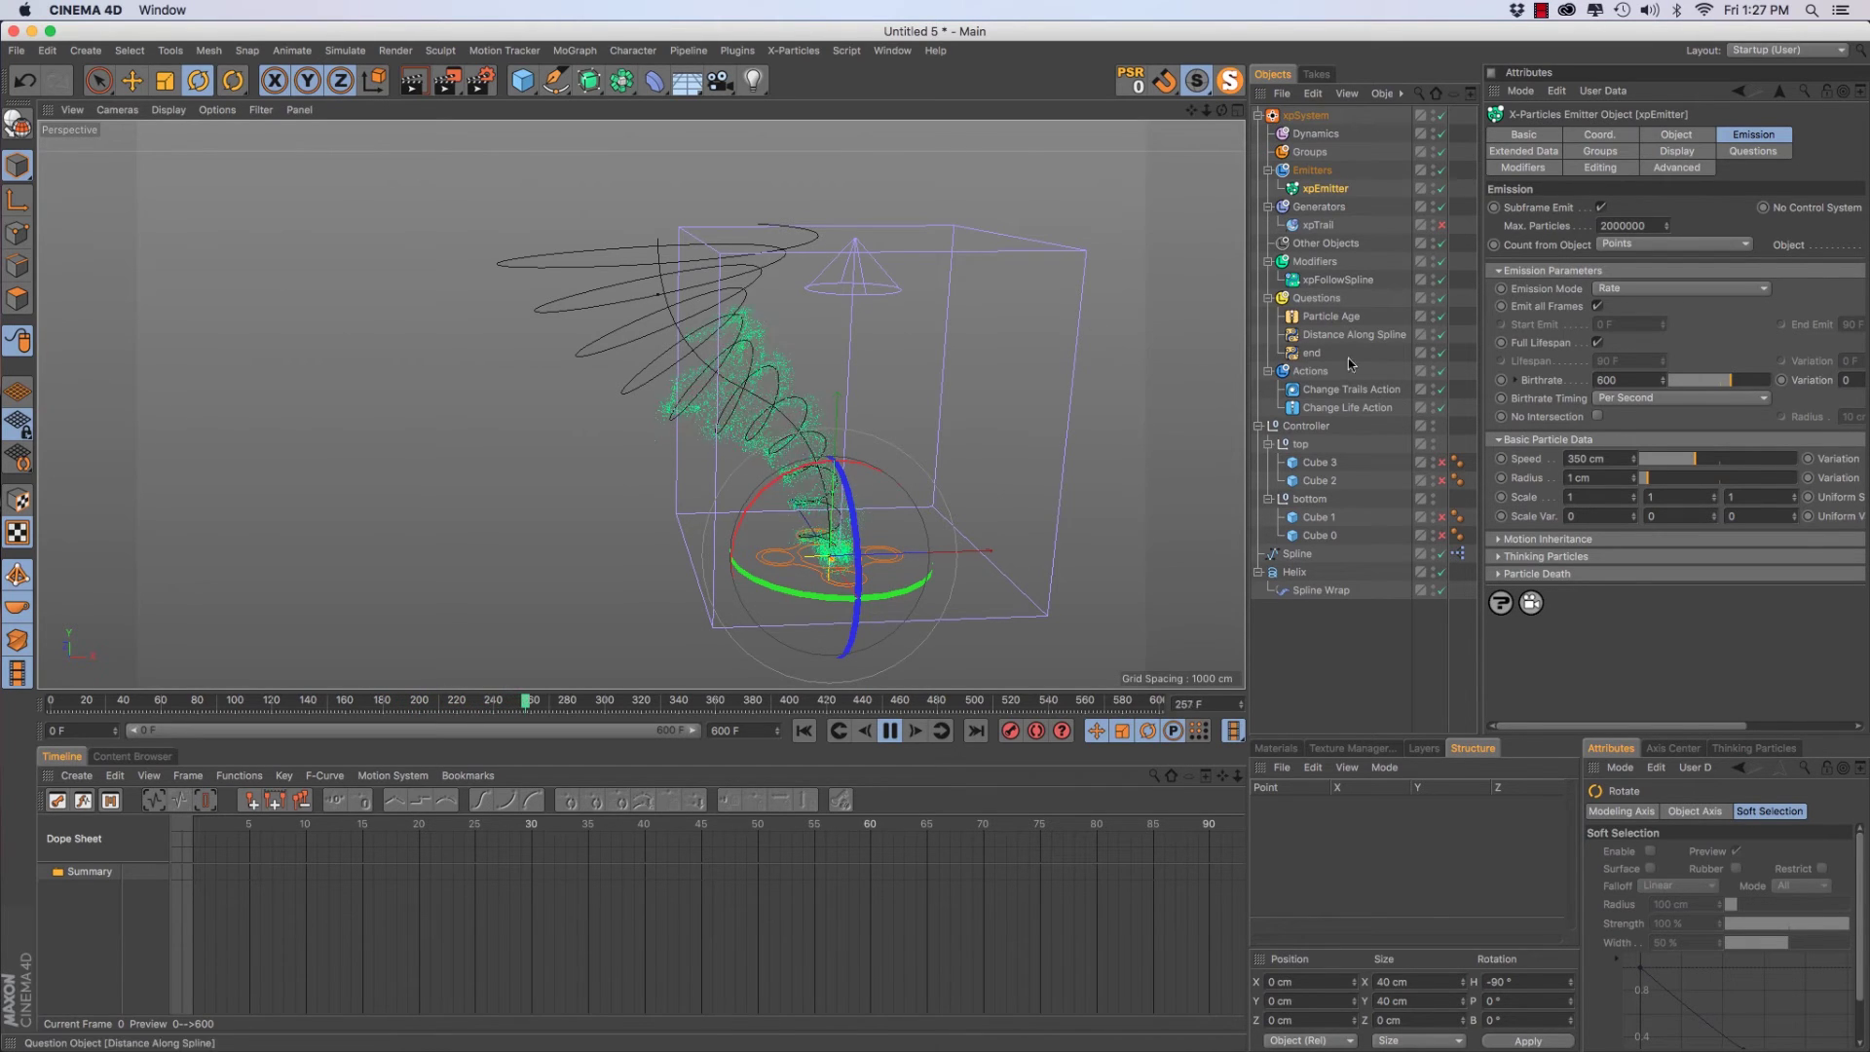
Set xpFollowSpline's Offset Value to 35 cm and replay the simulation from the start to check the particle spread
left_click(1346, 280)
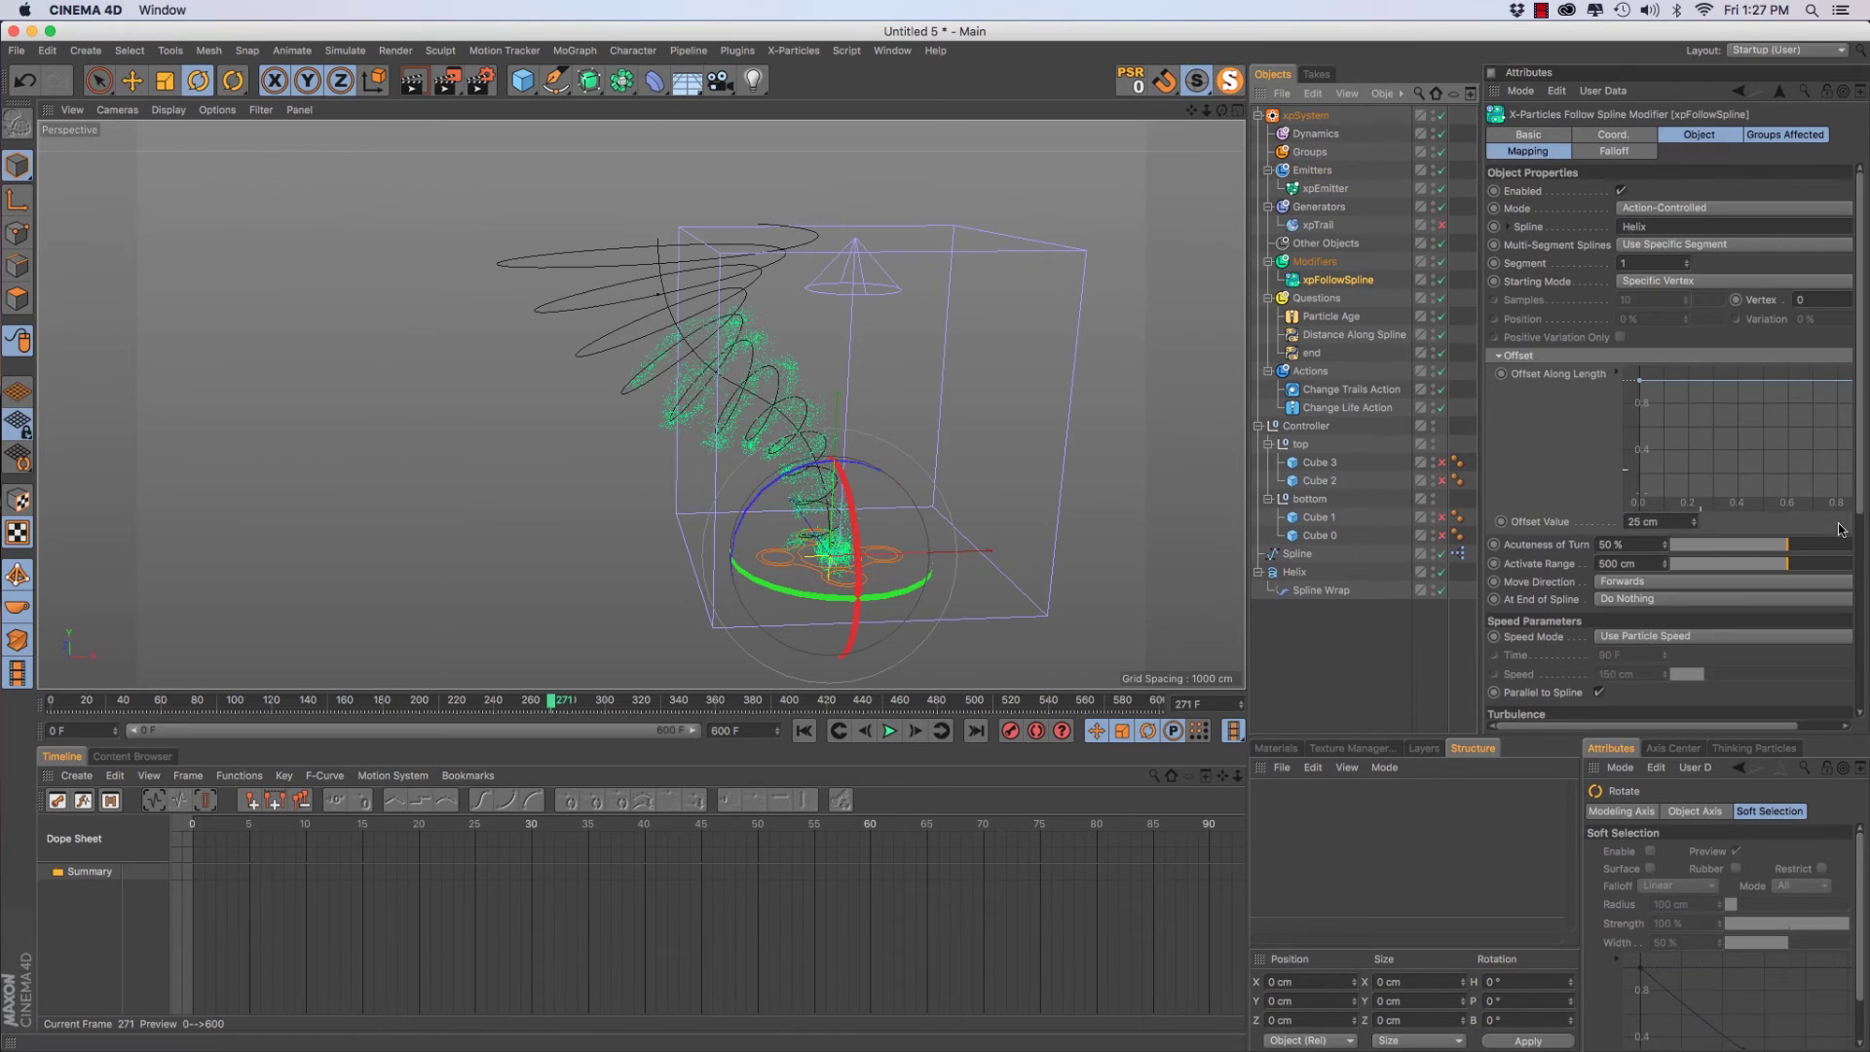
left_click(1665, 522)
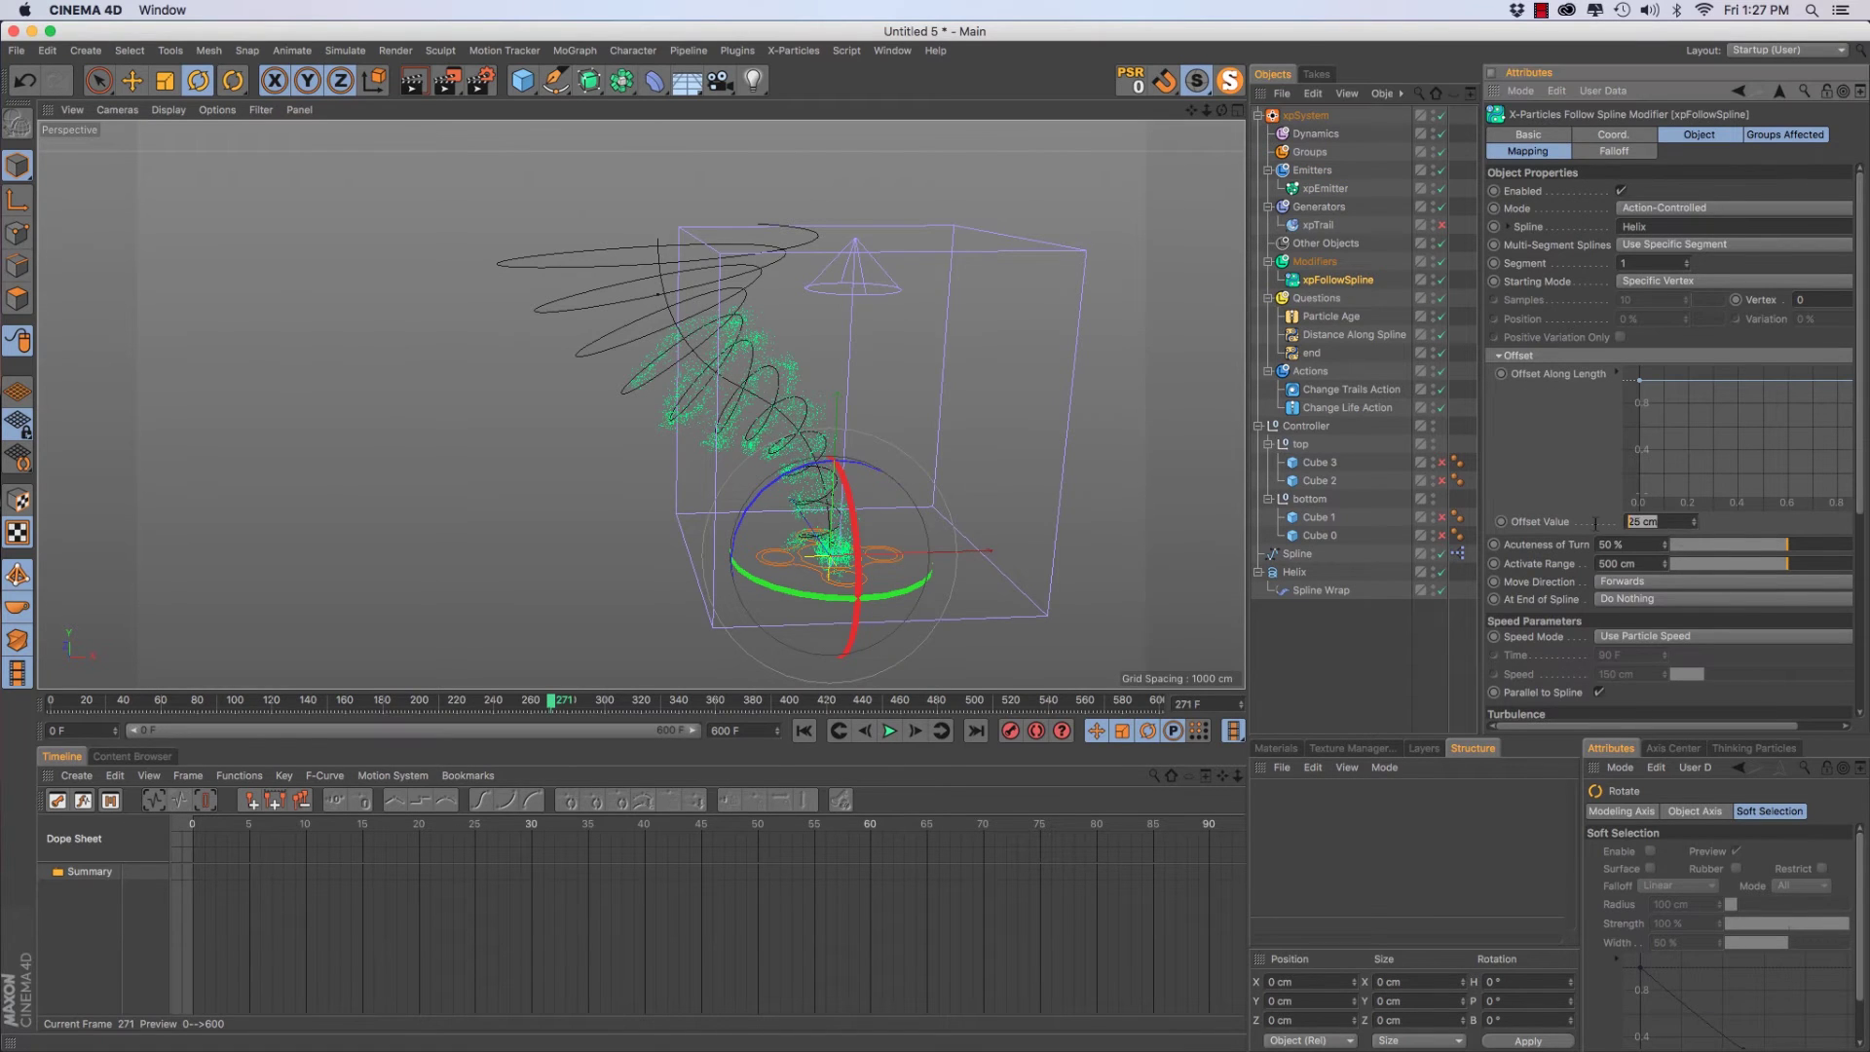
key("F8")
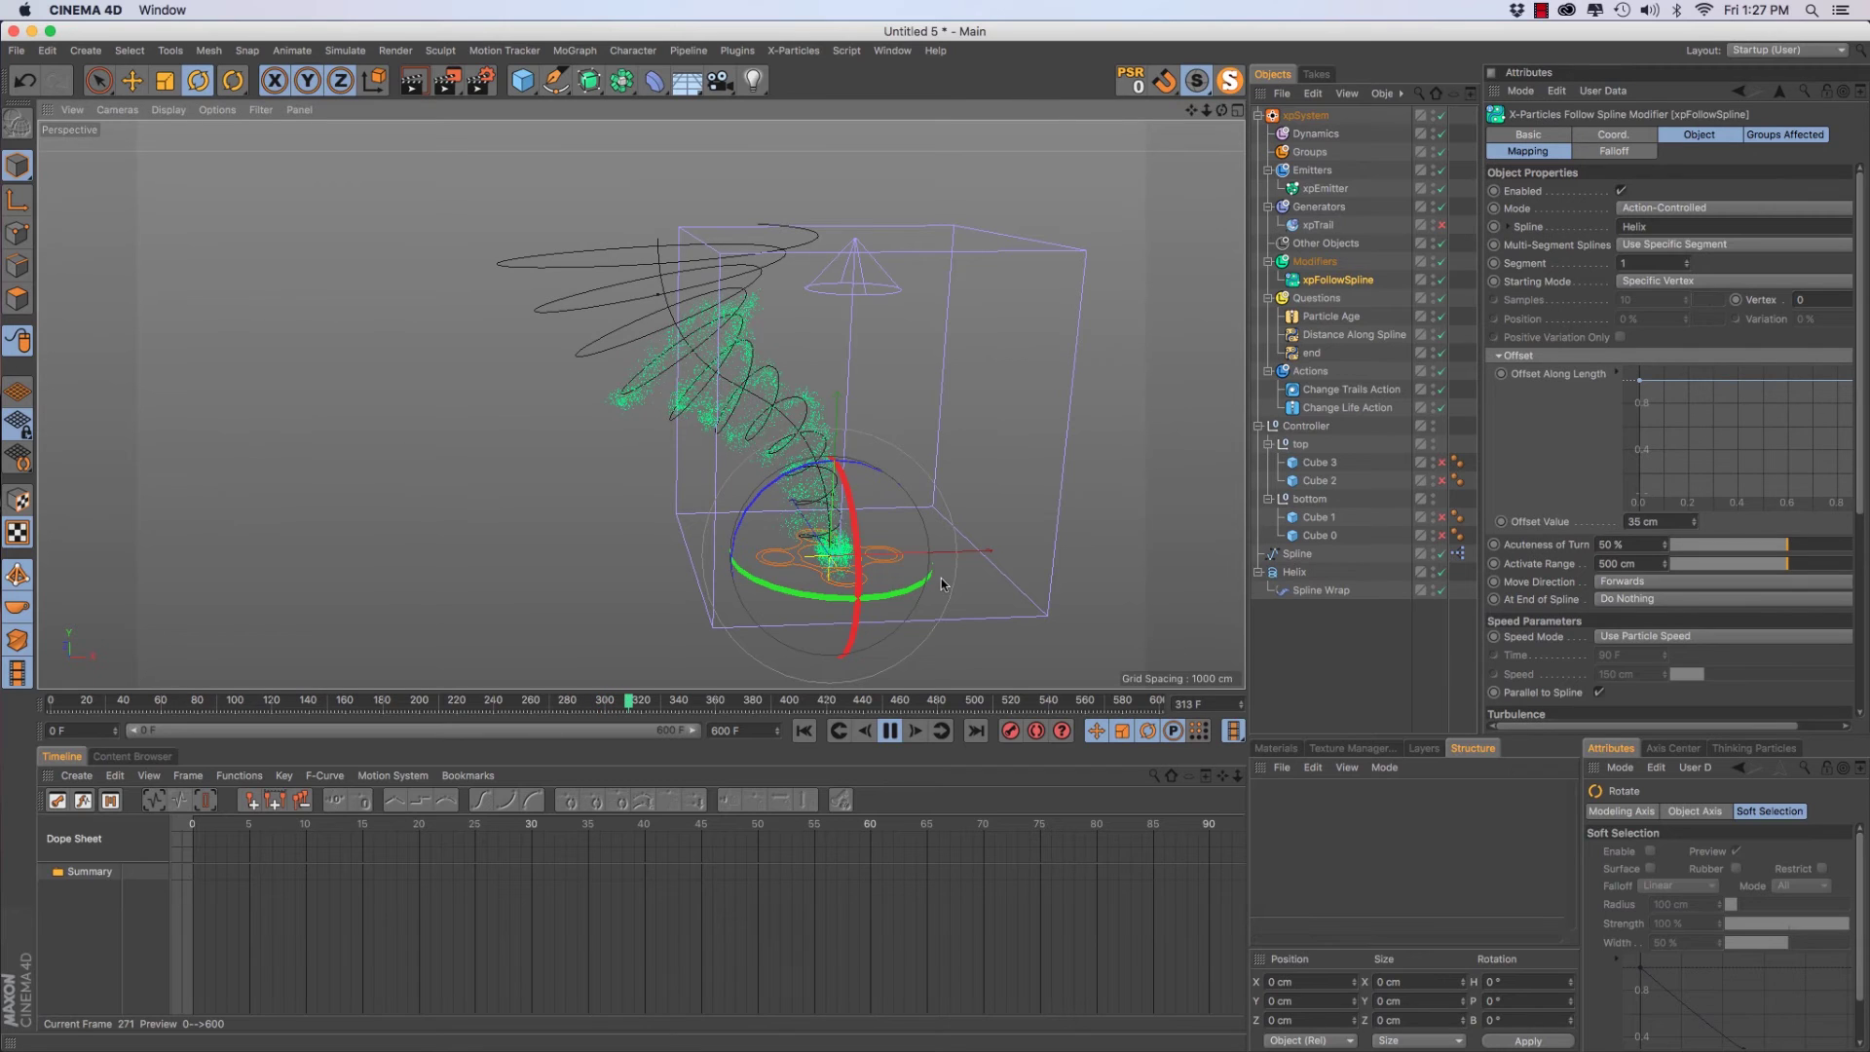
key("F8")
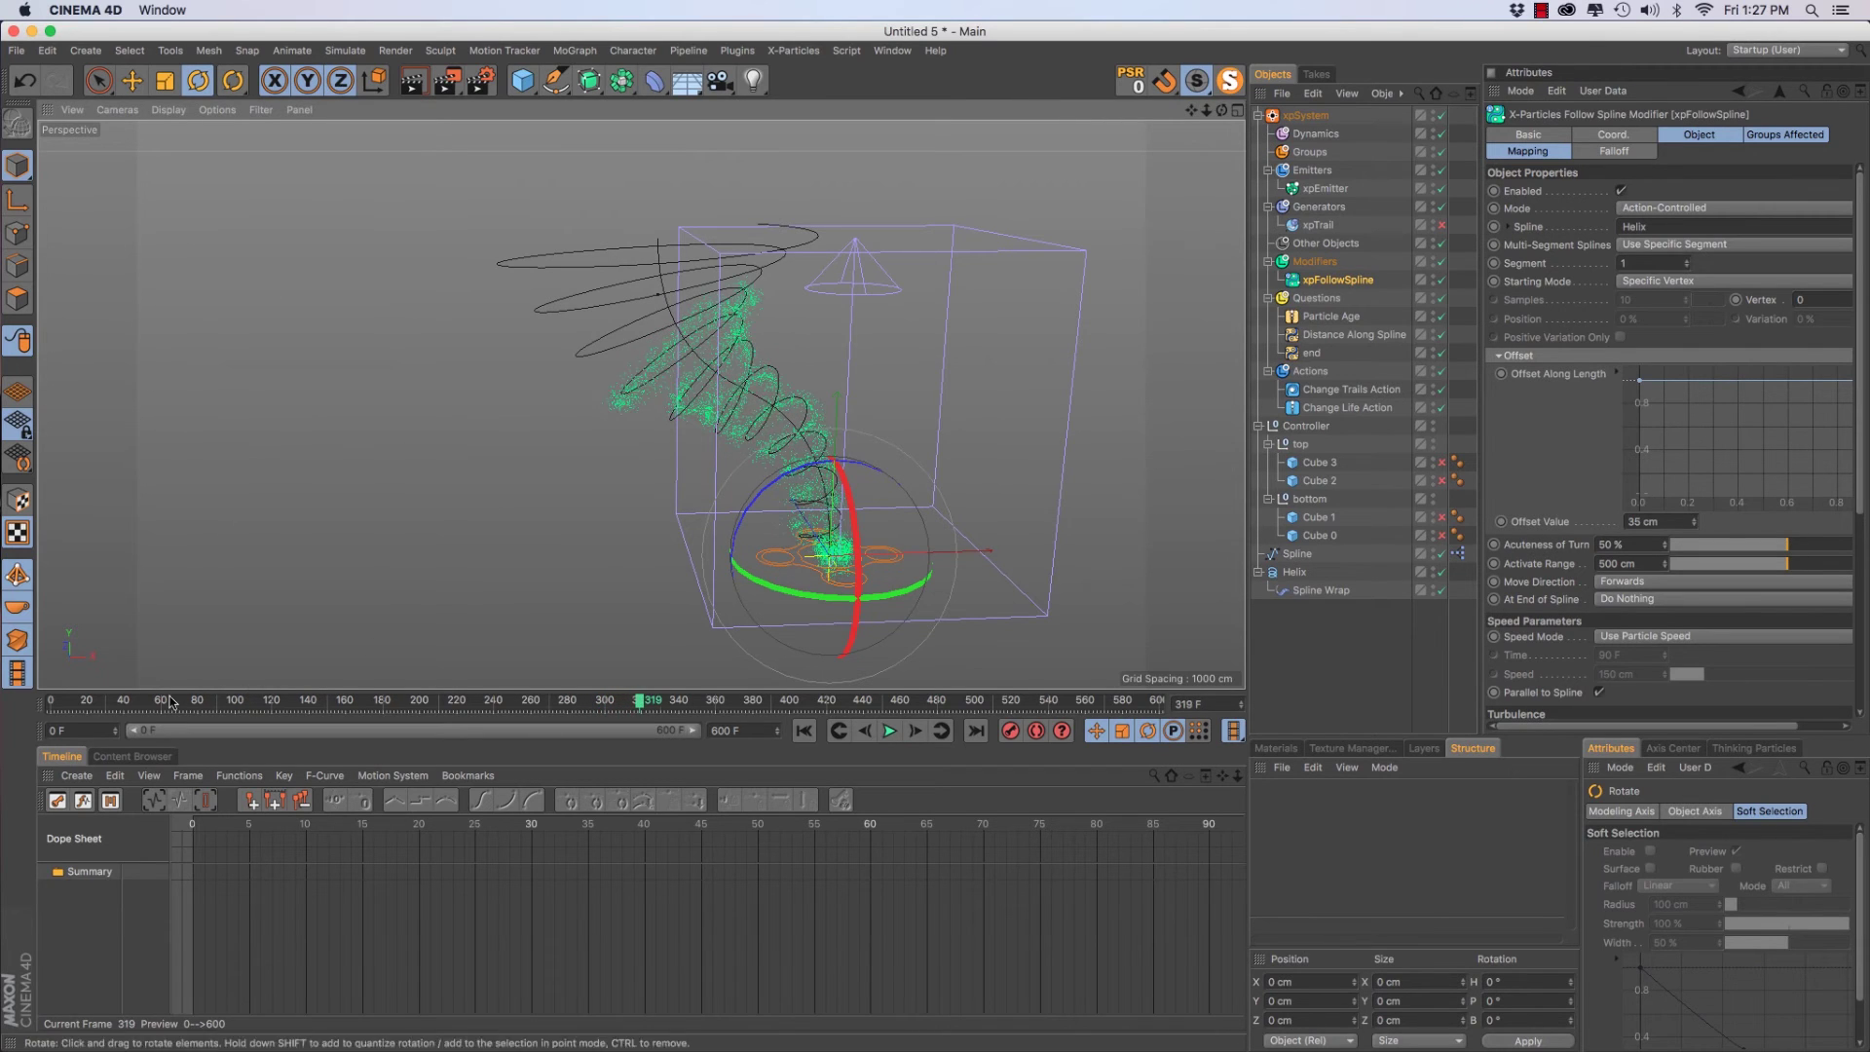
left_click(47, 700)
key("F8")
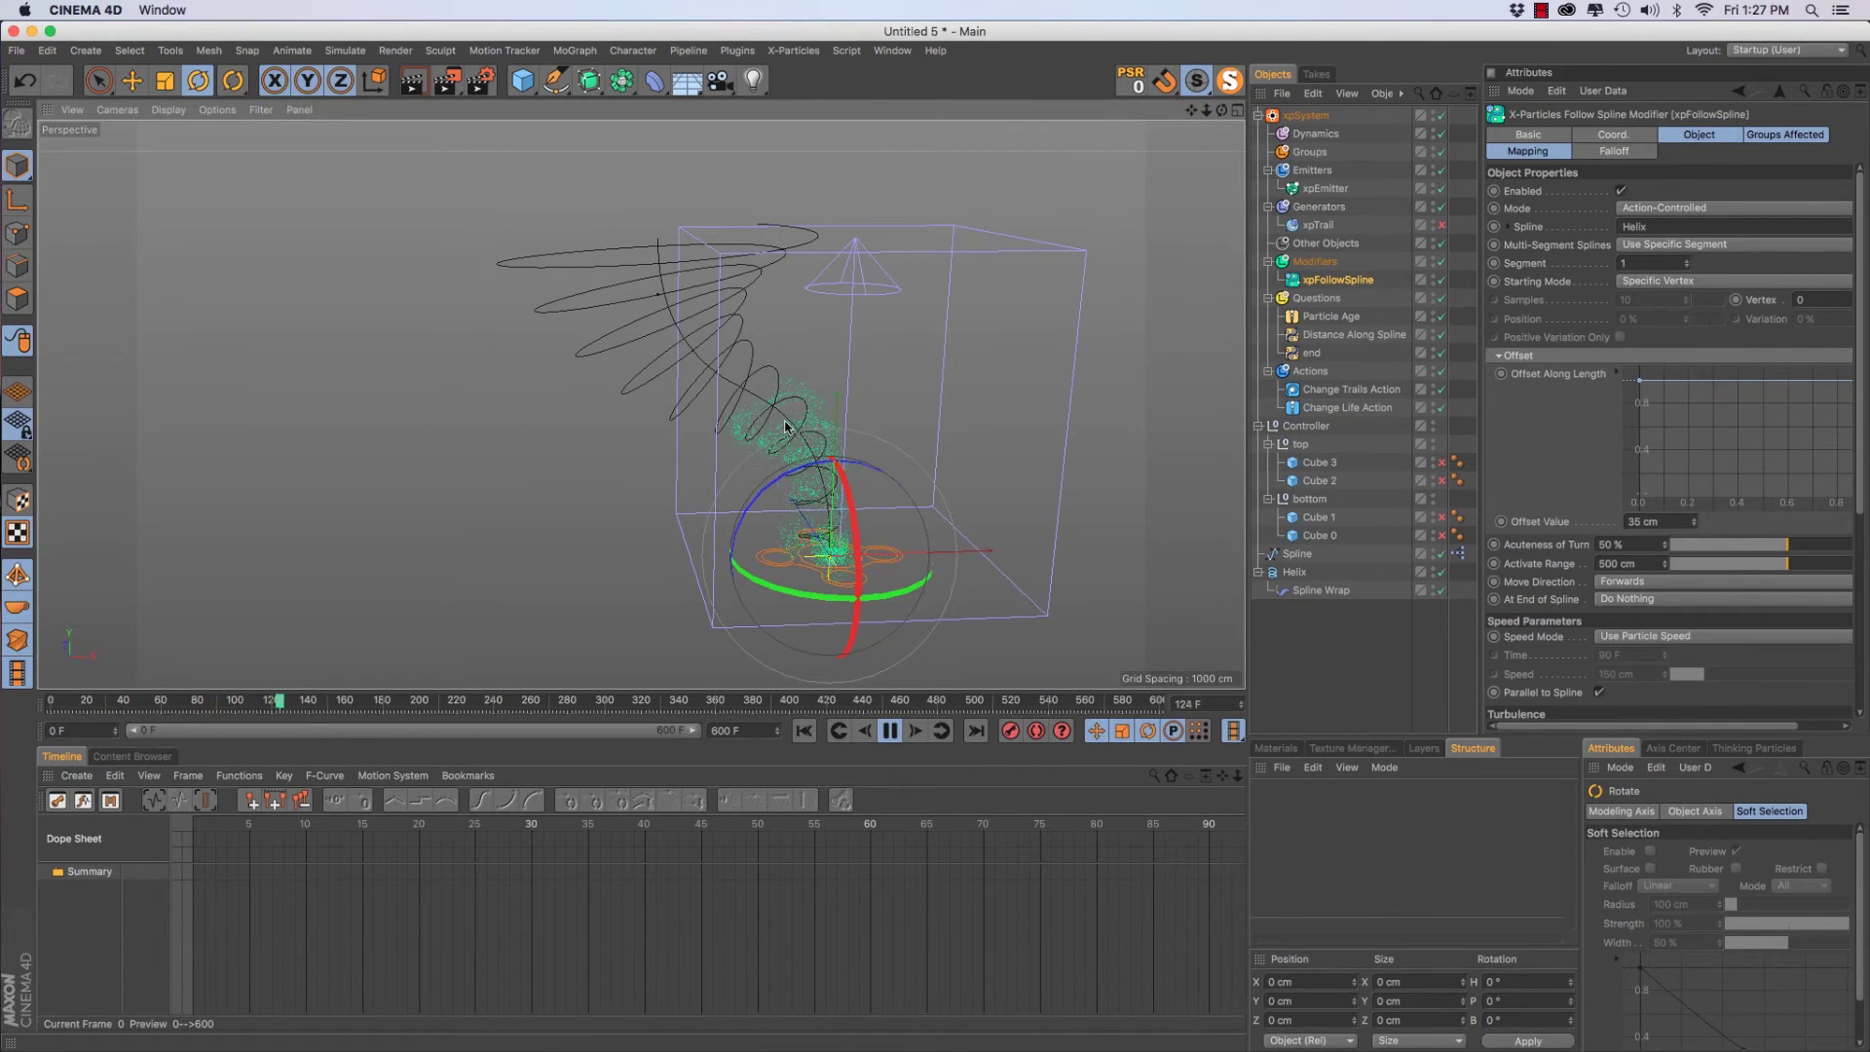
key("F8")
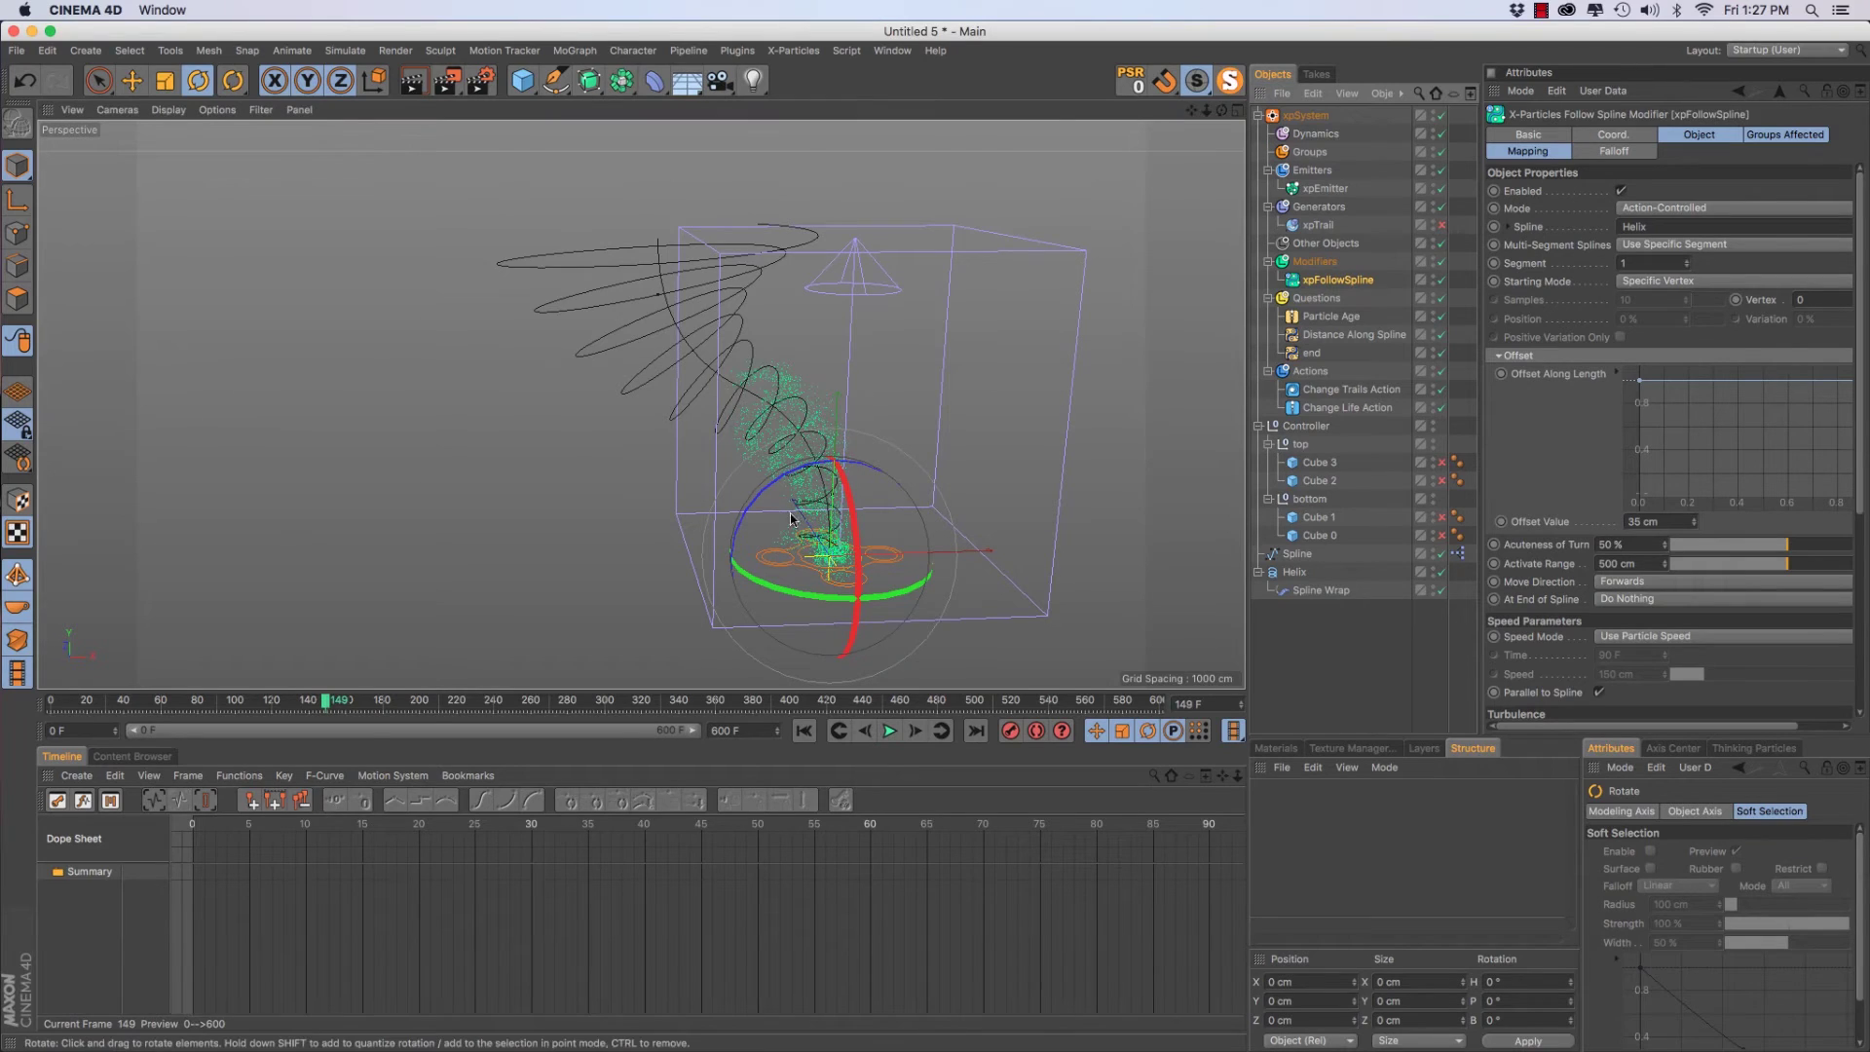
Enable xpTrail, play the simulation from frame 0 to about frame 287, and render the perspective view
left_click_drag(65, 710, 32, 702)
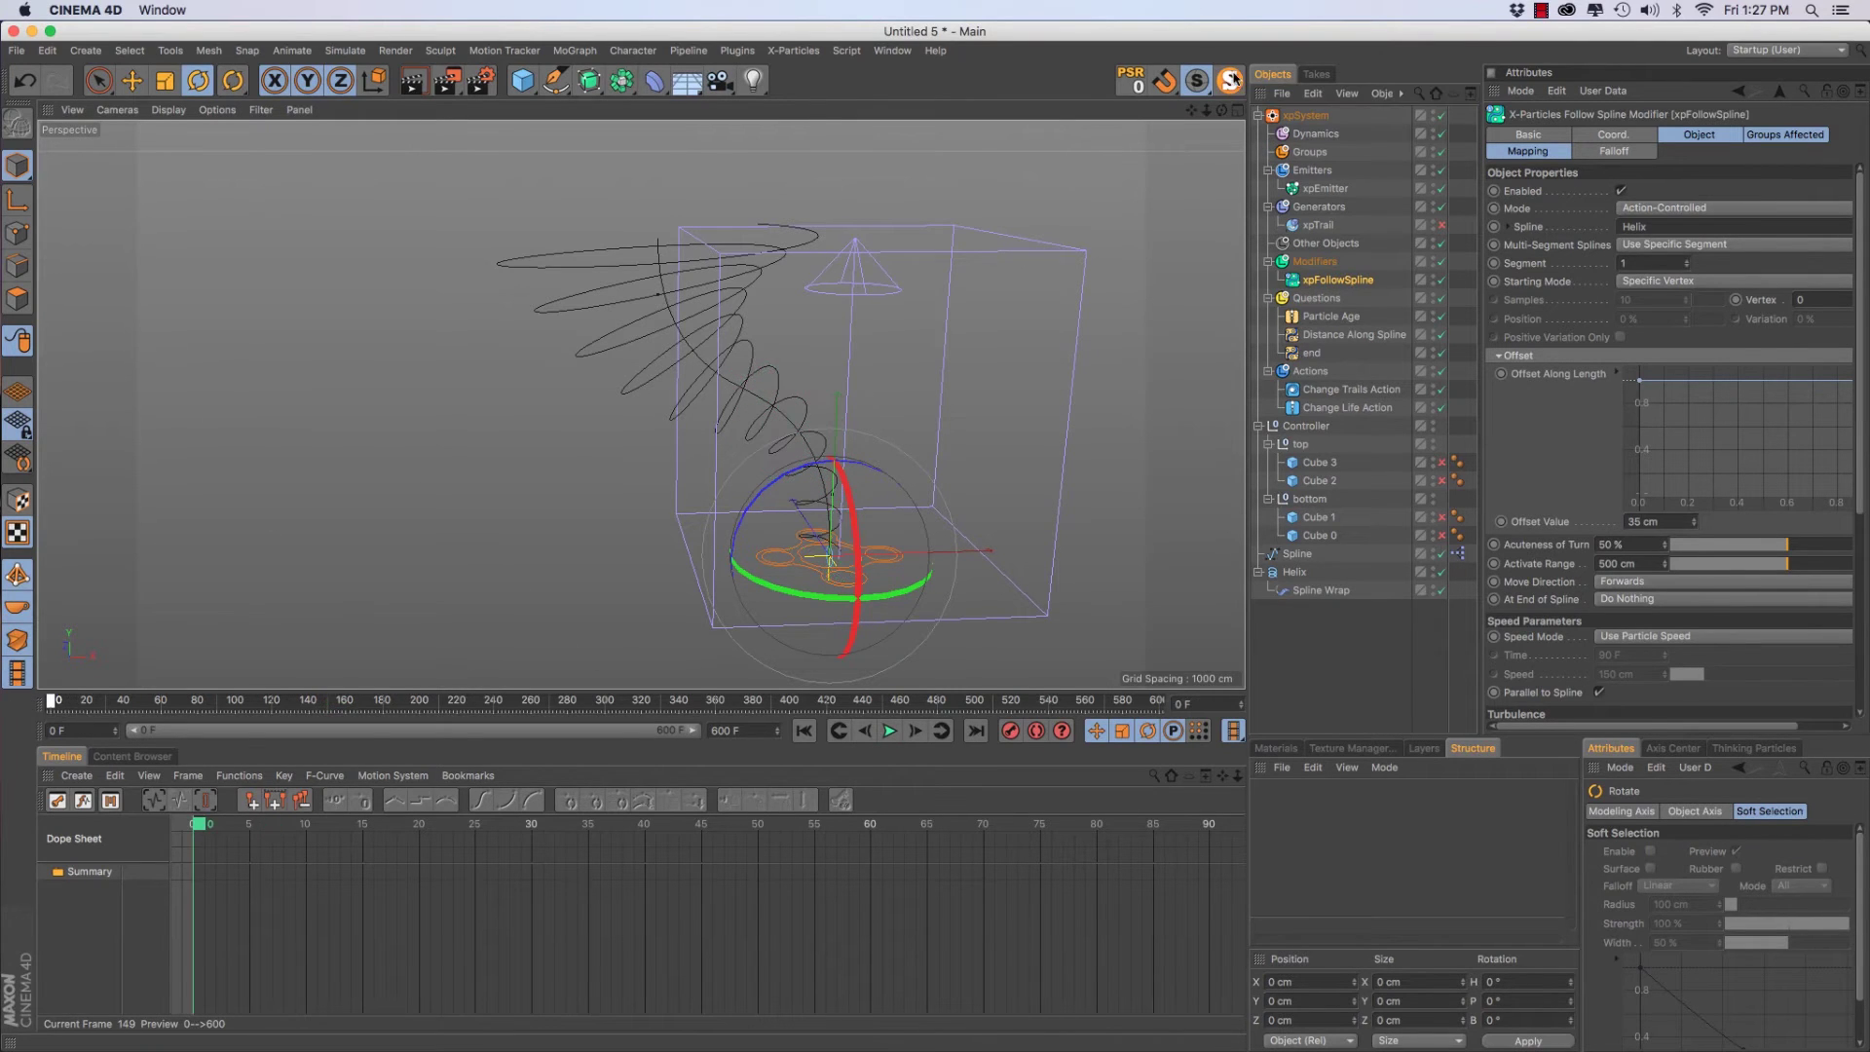
left_click(1442, 227)
key("F8")
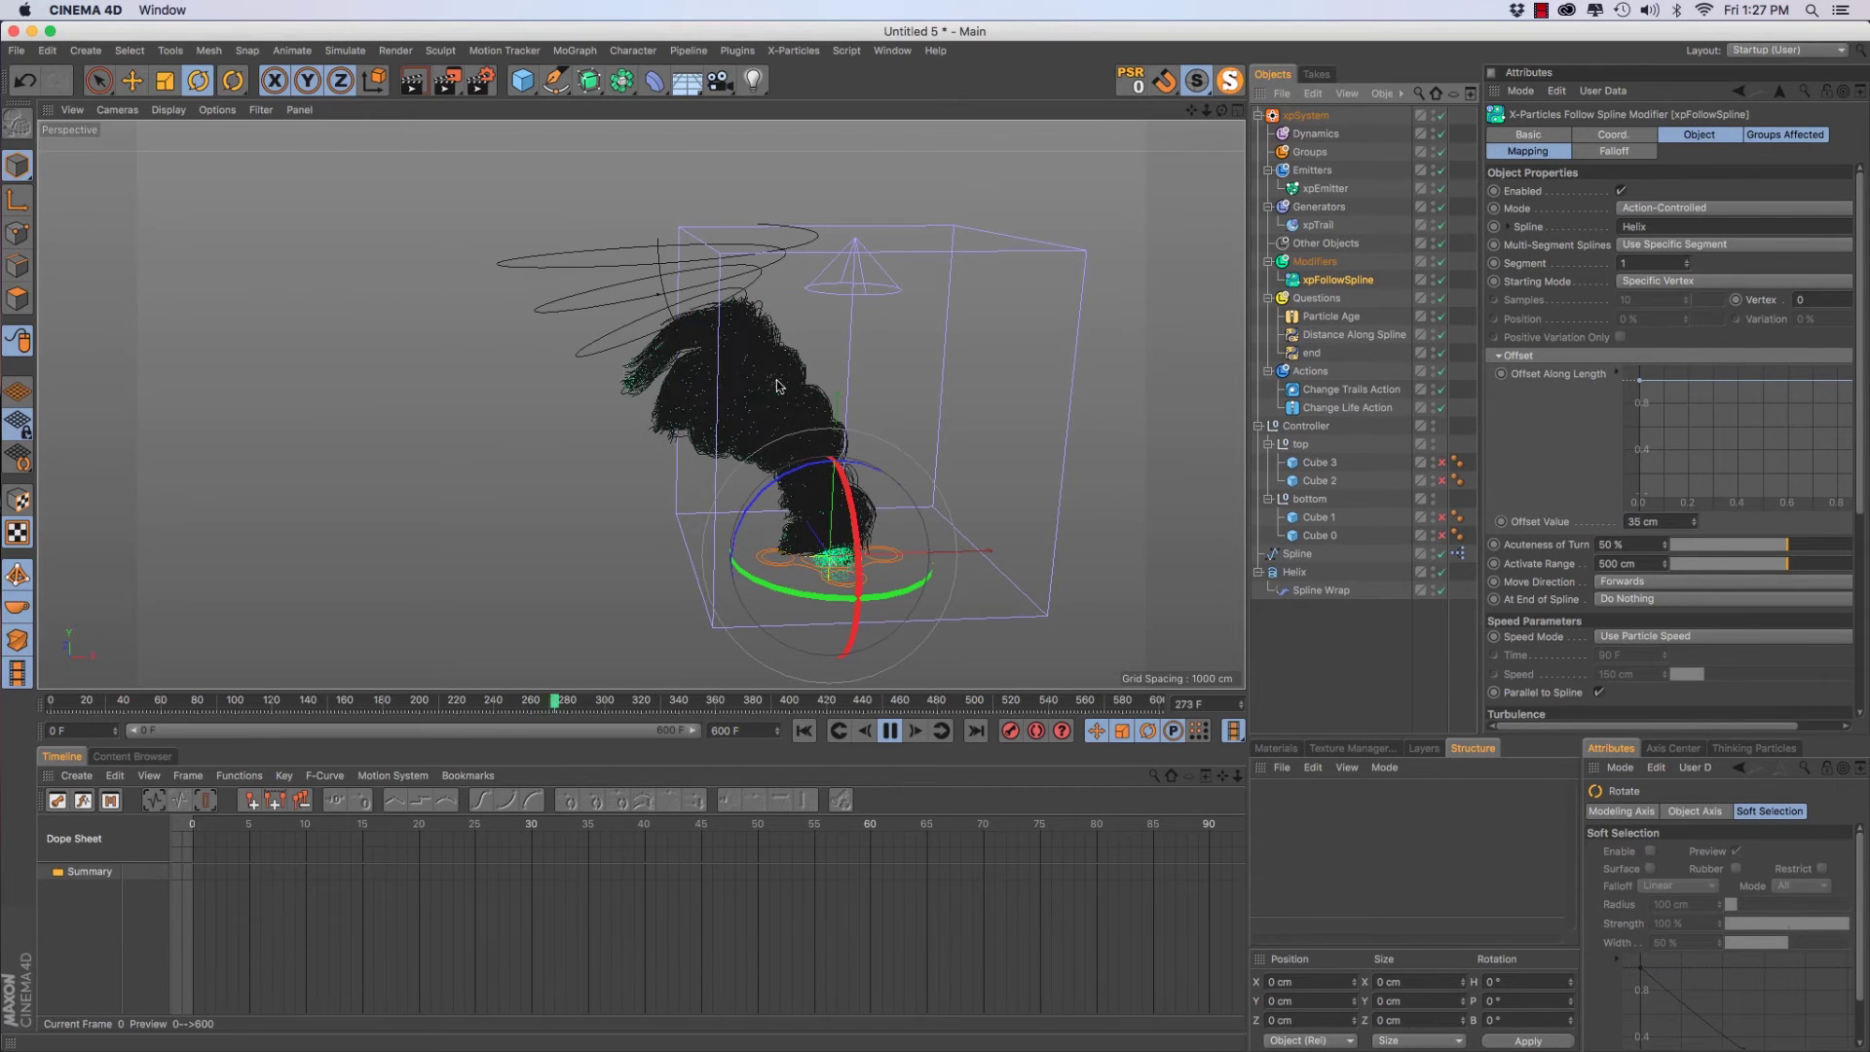
key("F8")
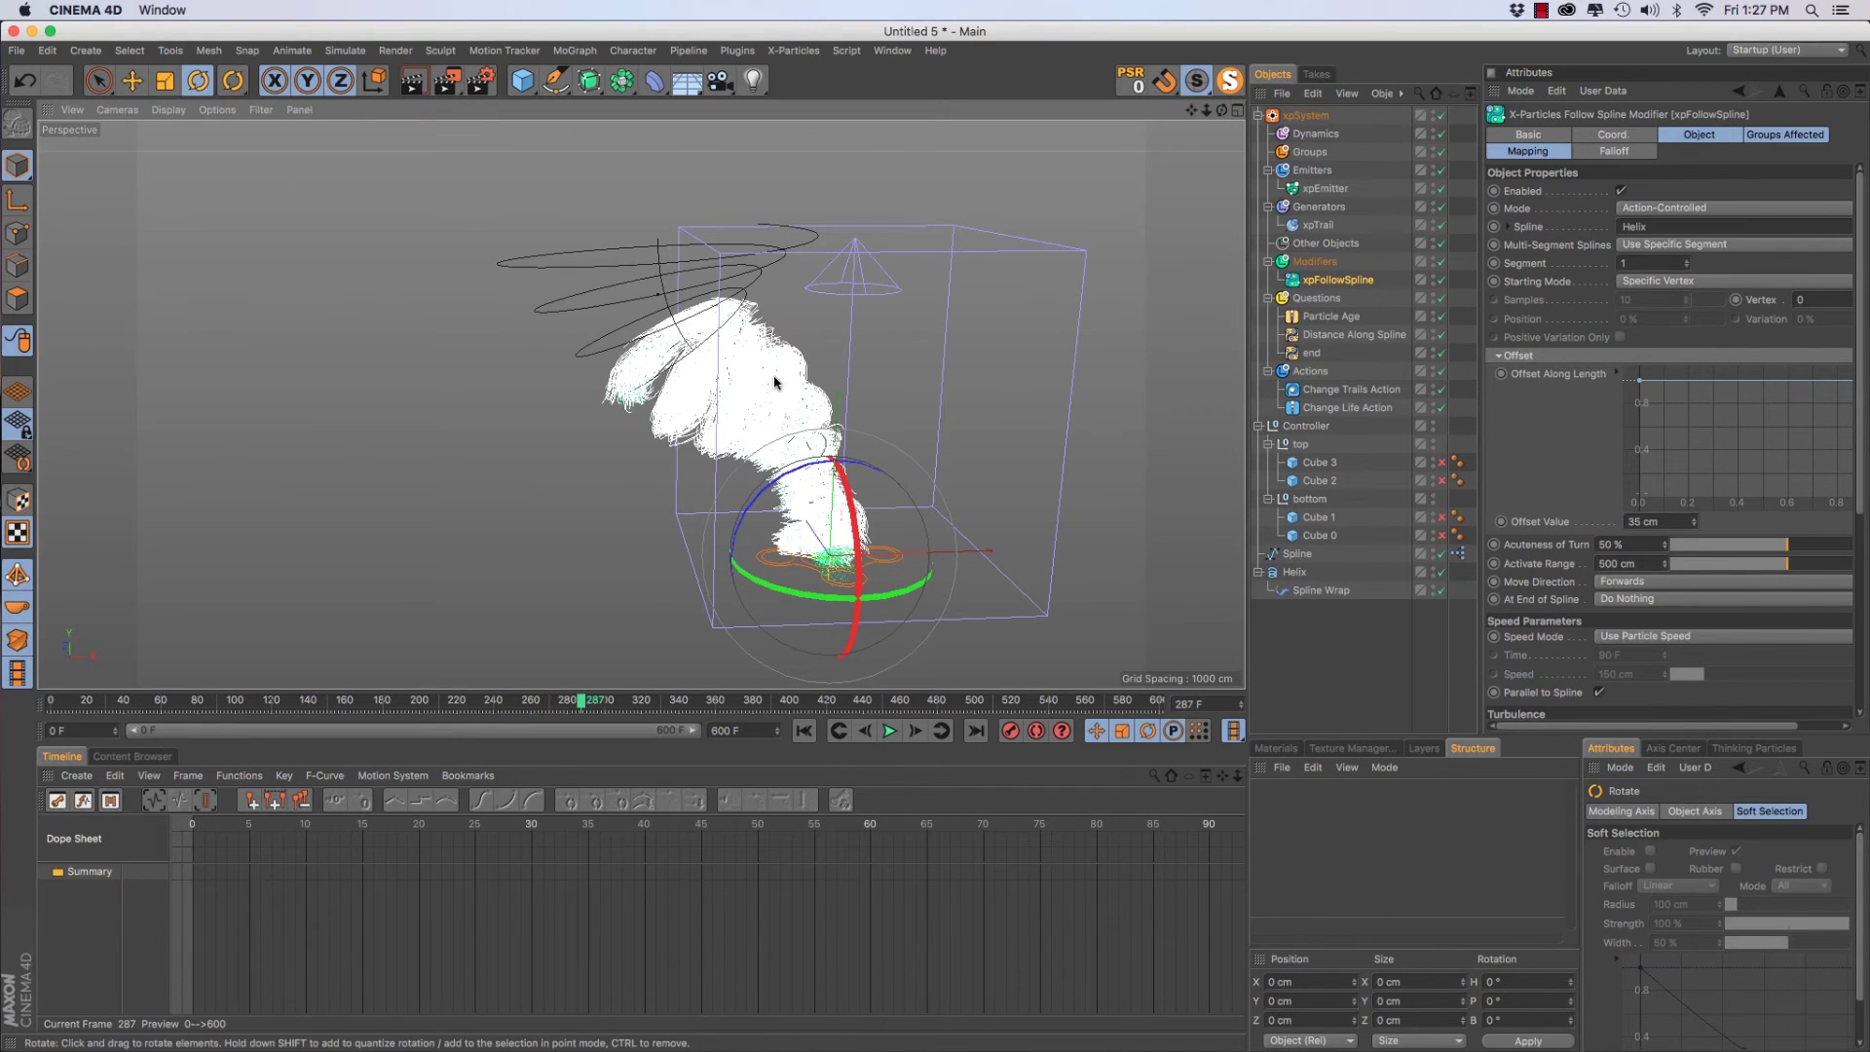
key("super+r")
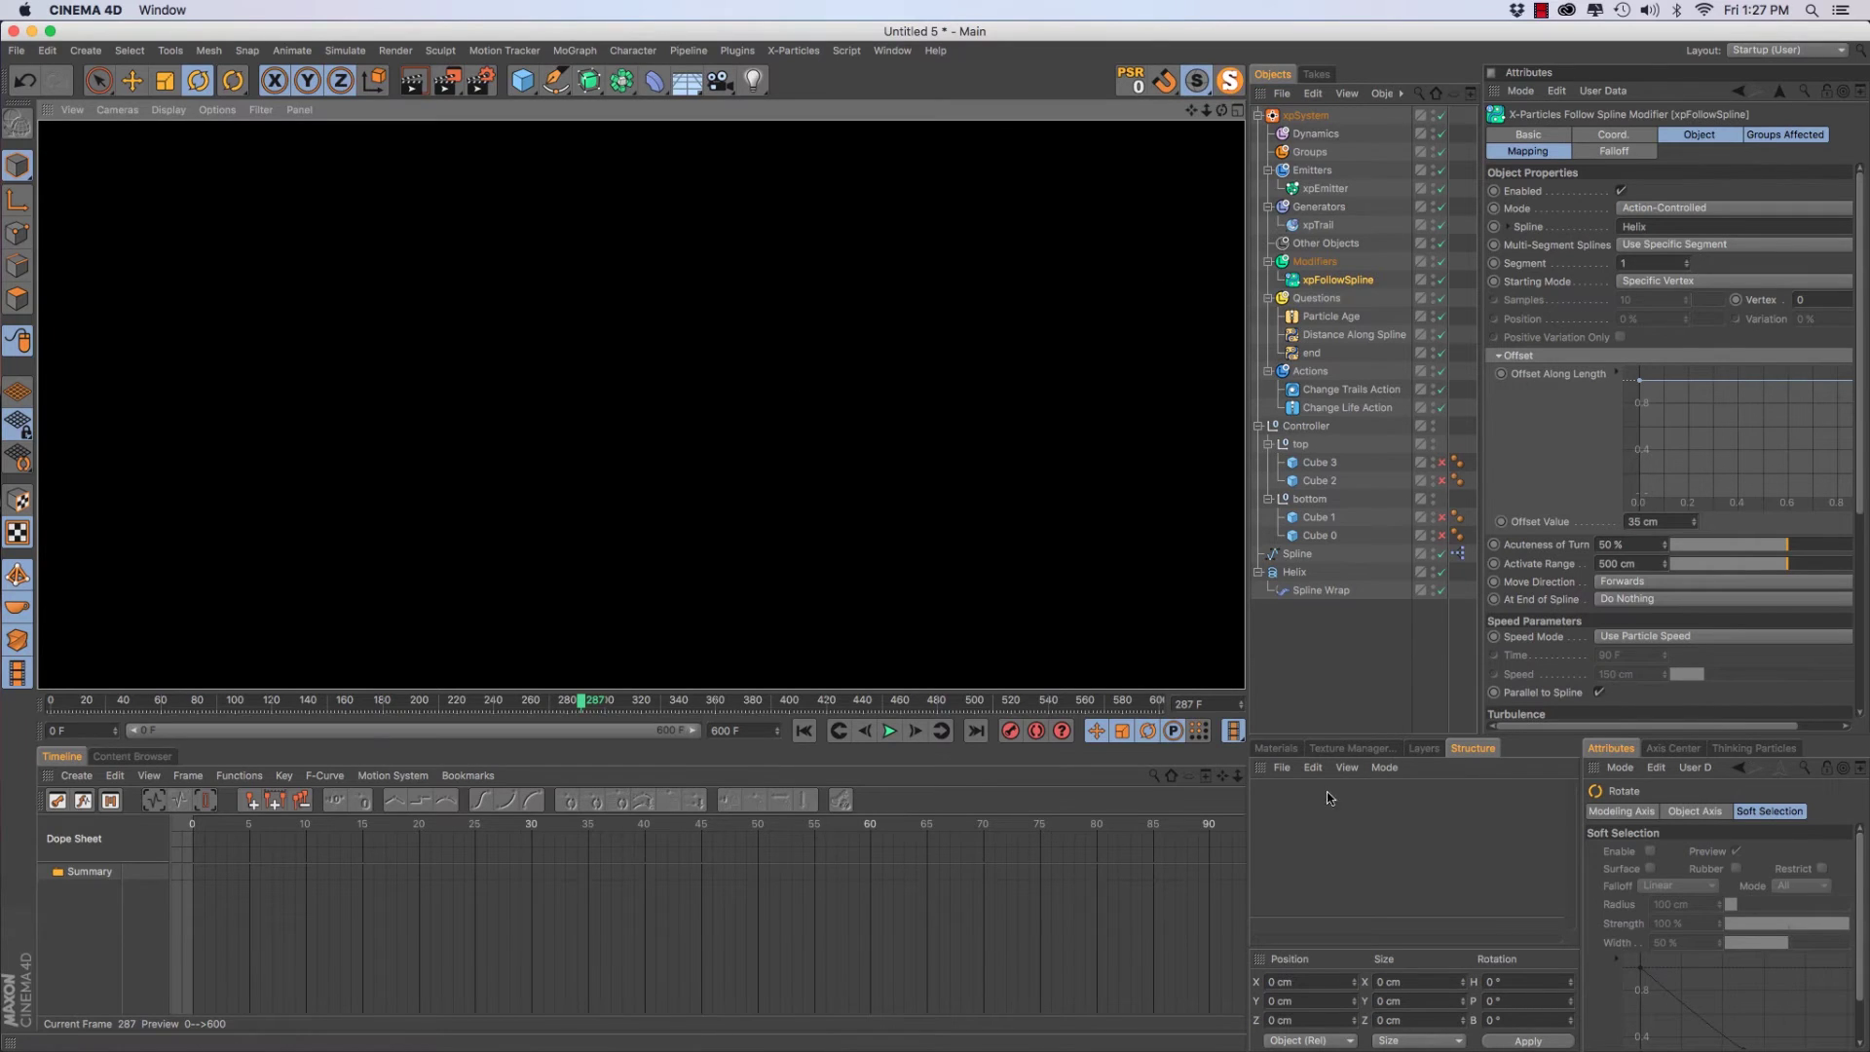
Create a Hair Material and assign it to xpTrail
left_click(1287, 771)
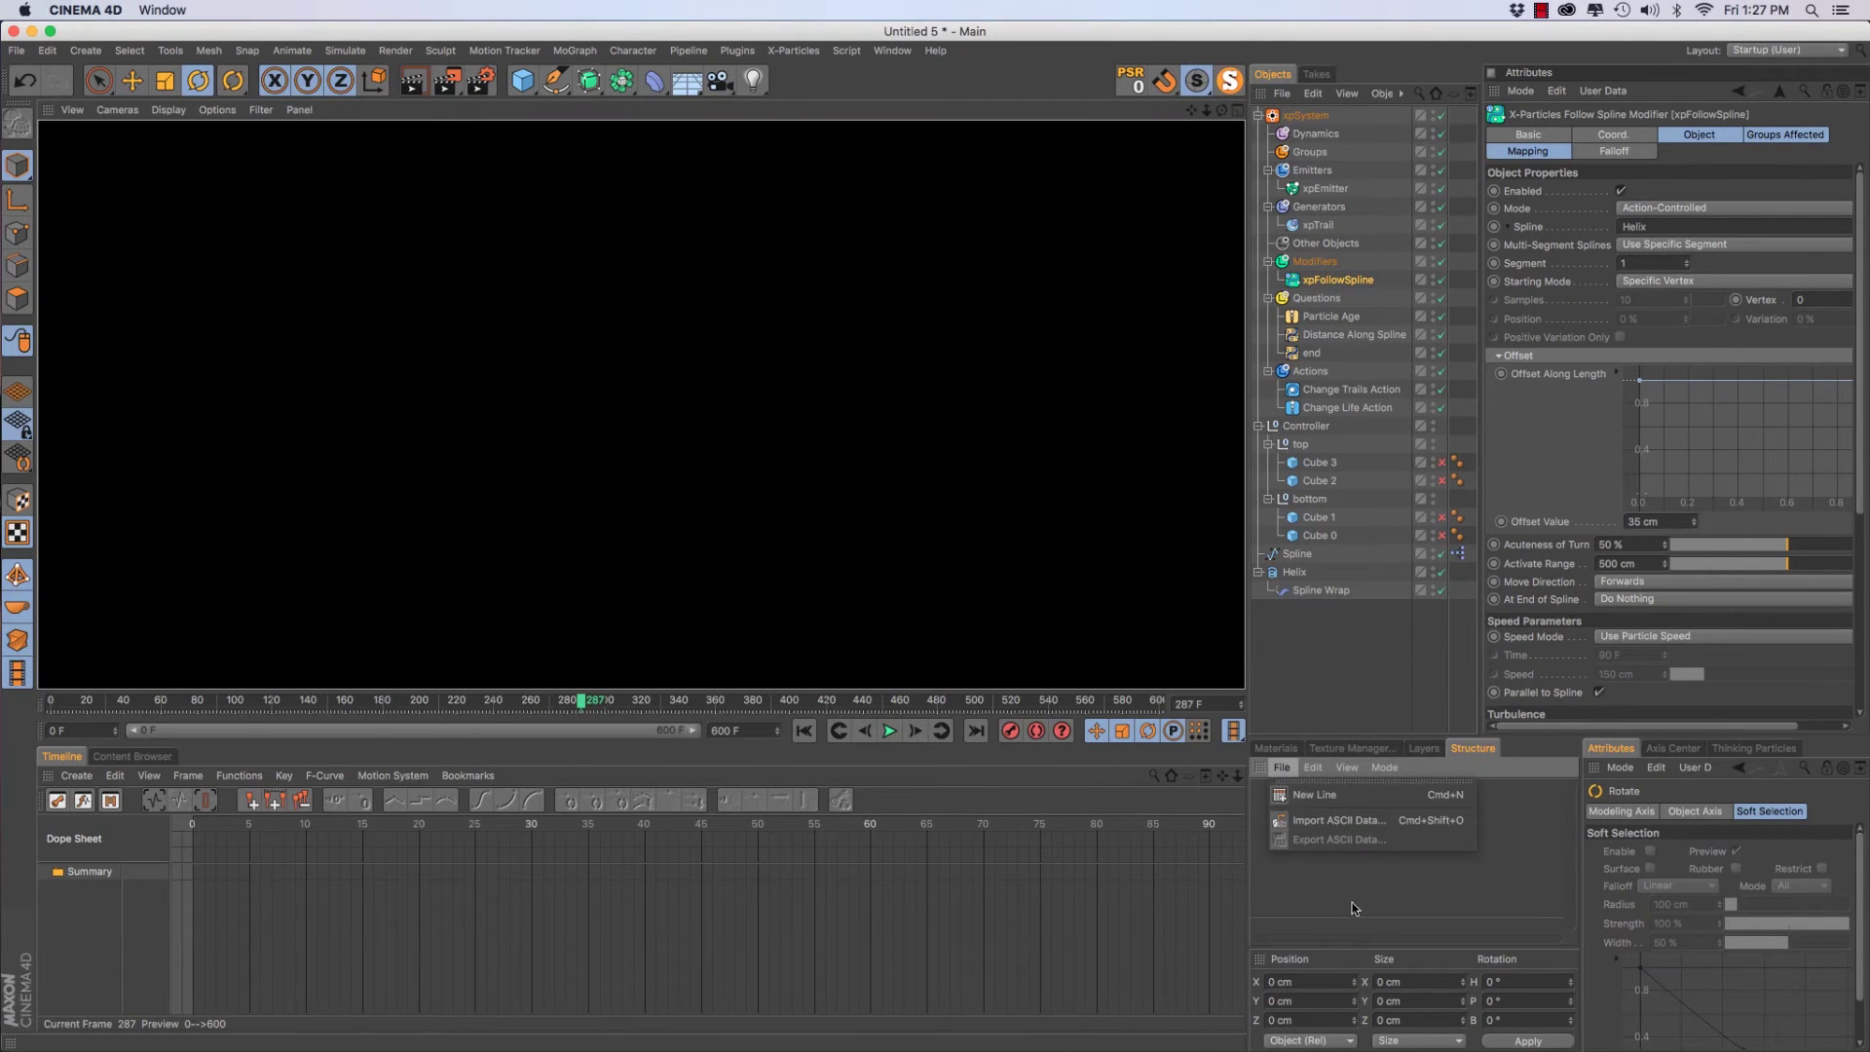
left_click(1346, 871)
left_click(1275, 748)
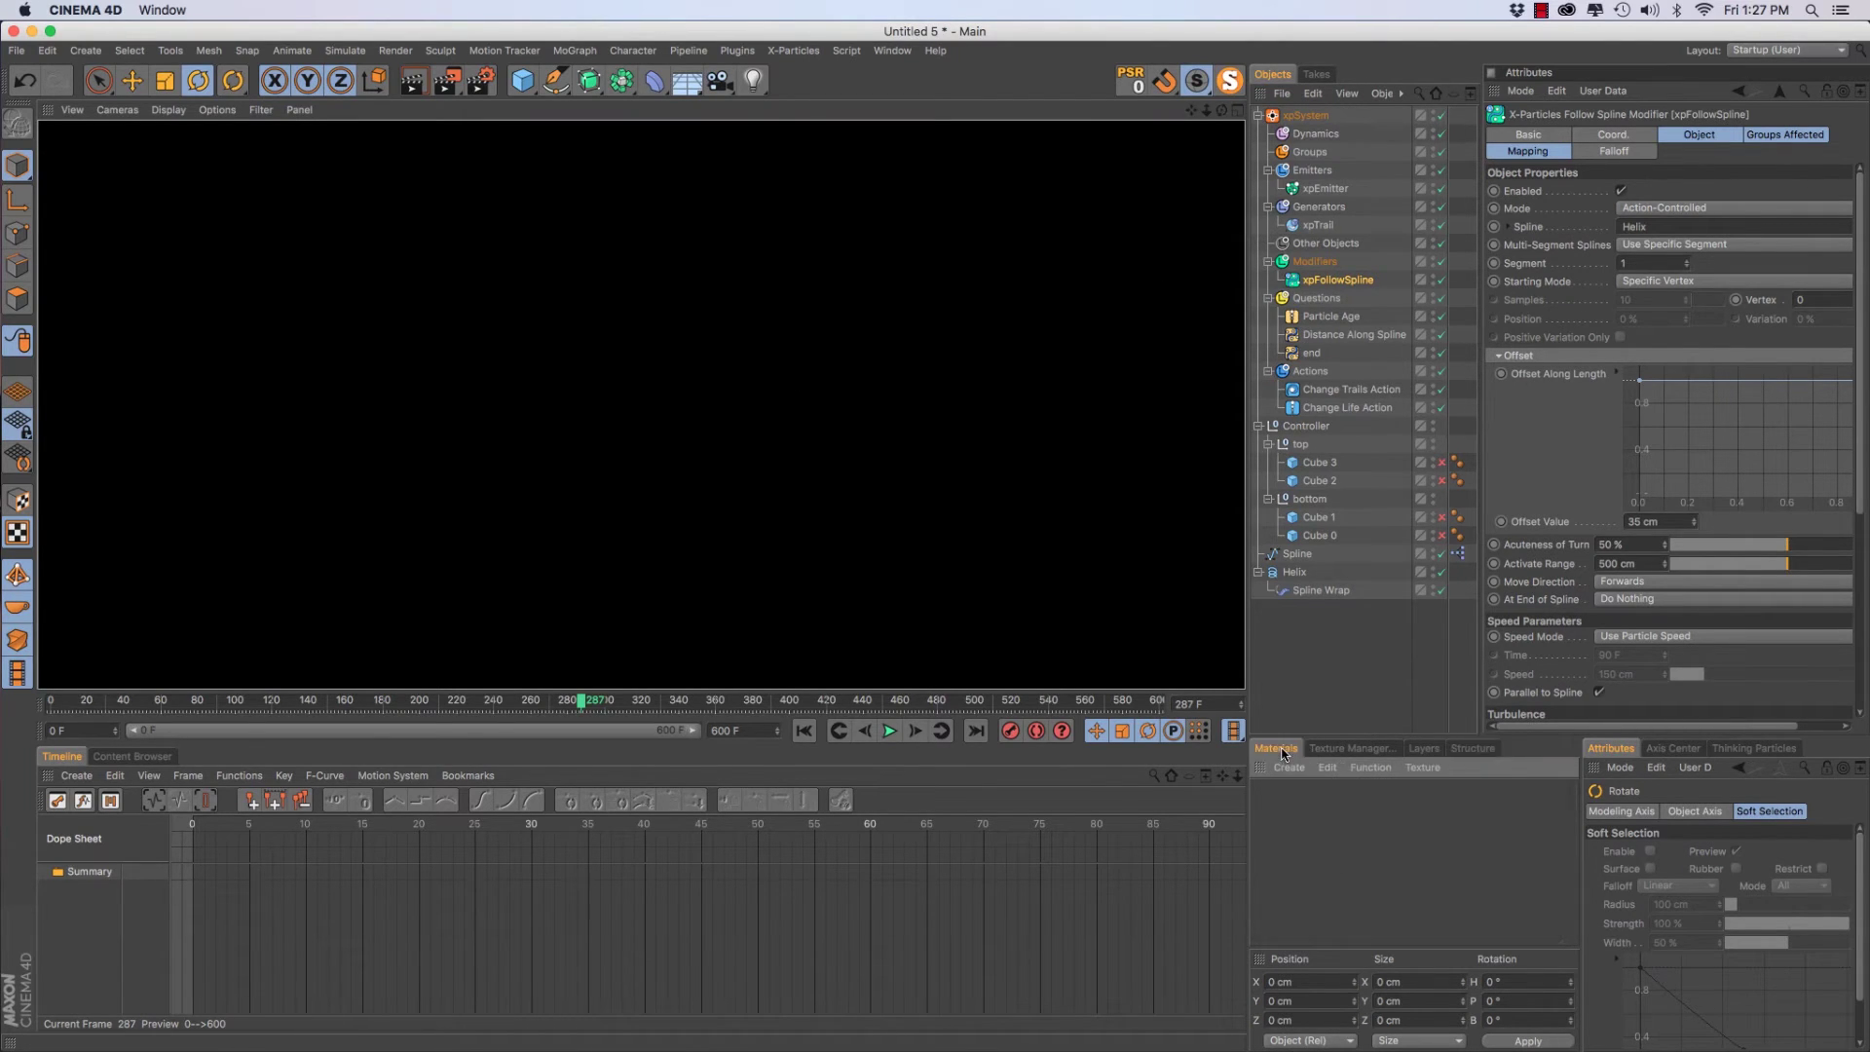
left_click(1295, 771)
mouse_move(1343, 822)
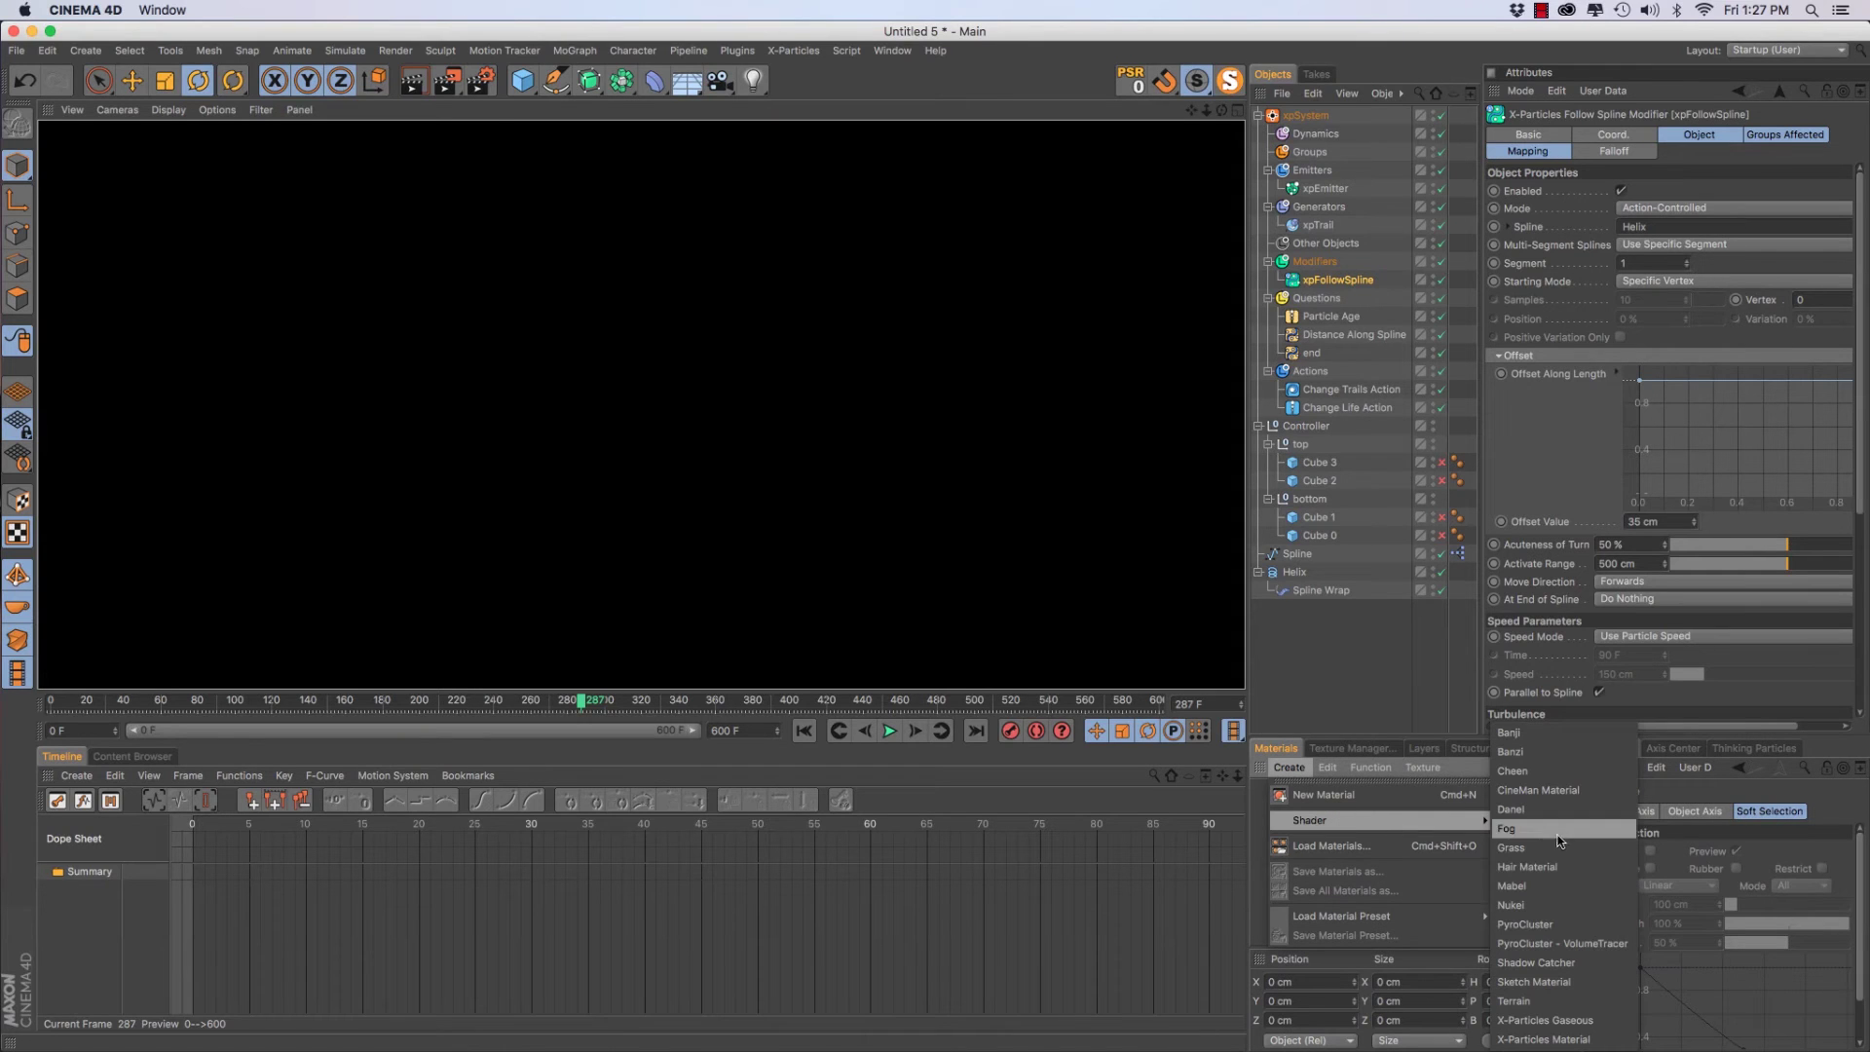
left_click(1557, 868)
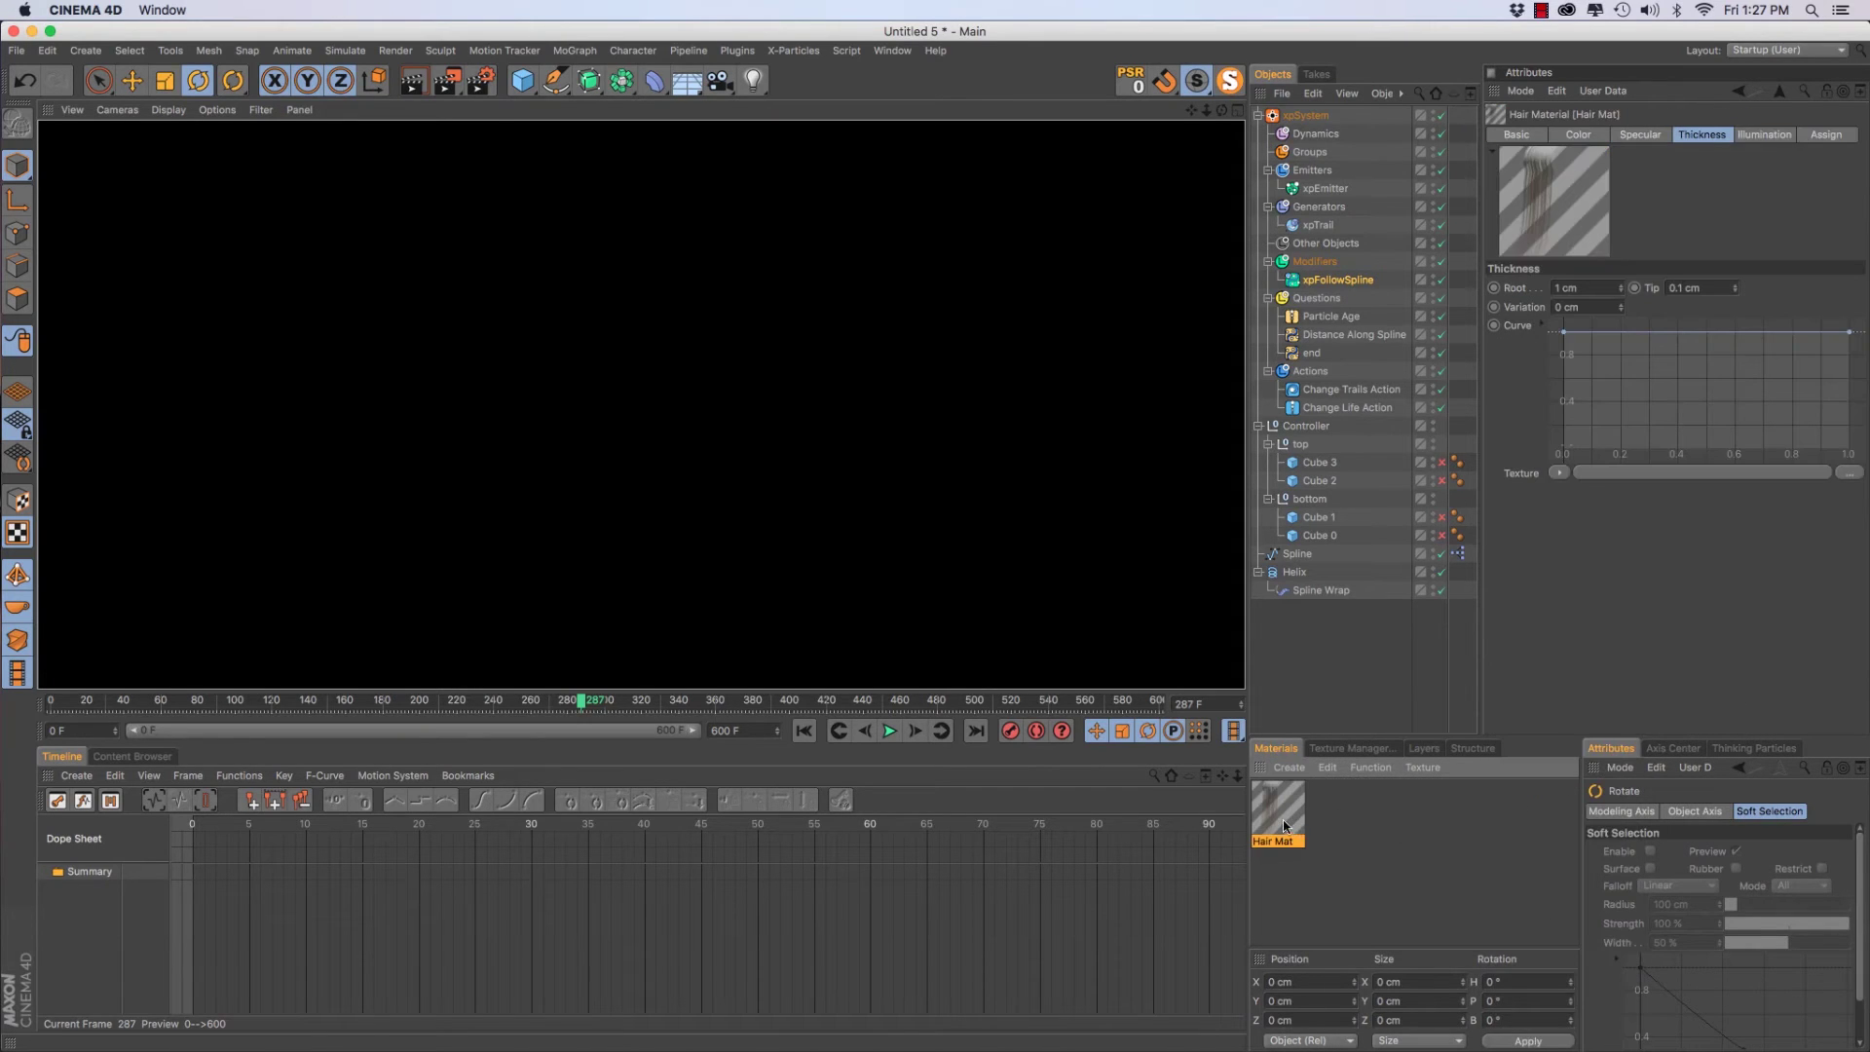
left_click_drag(1343, 220, 1343, 224)
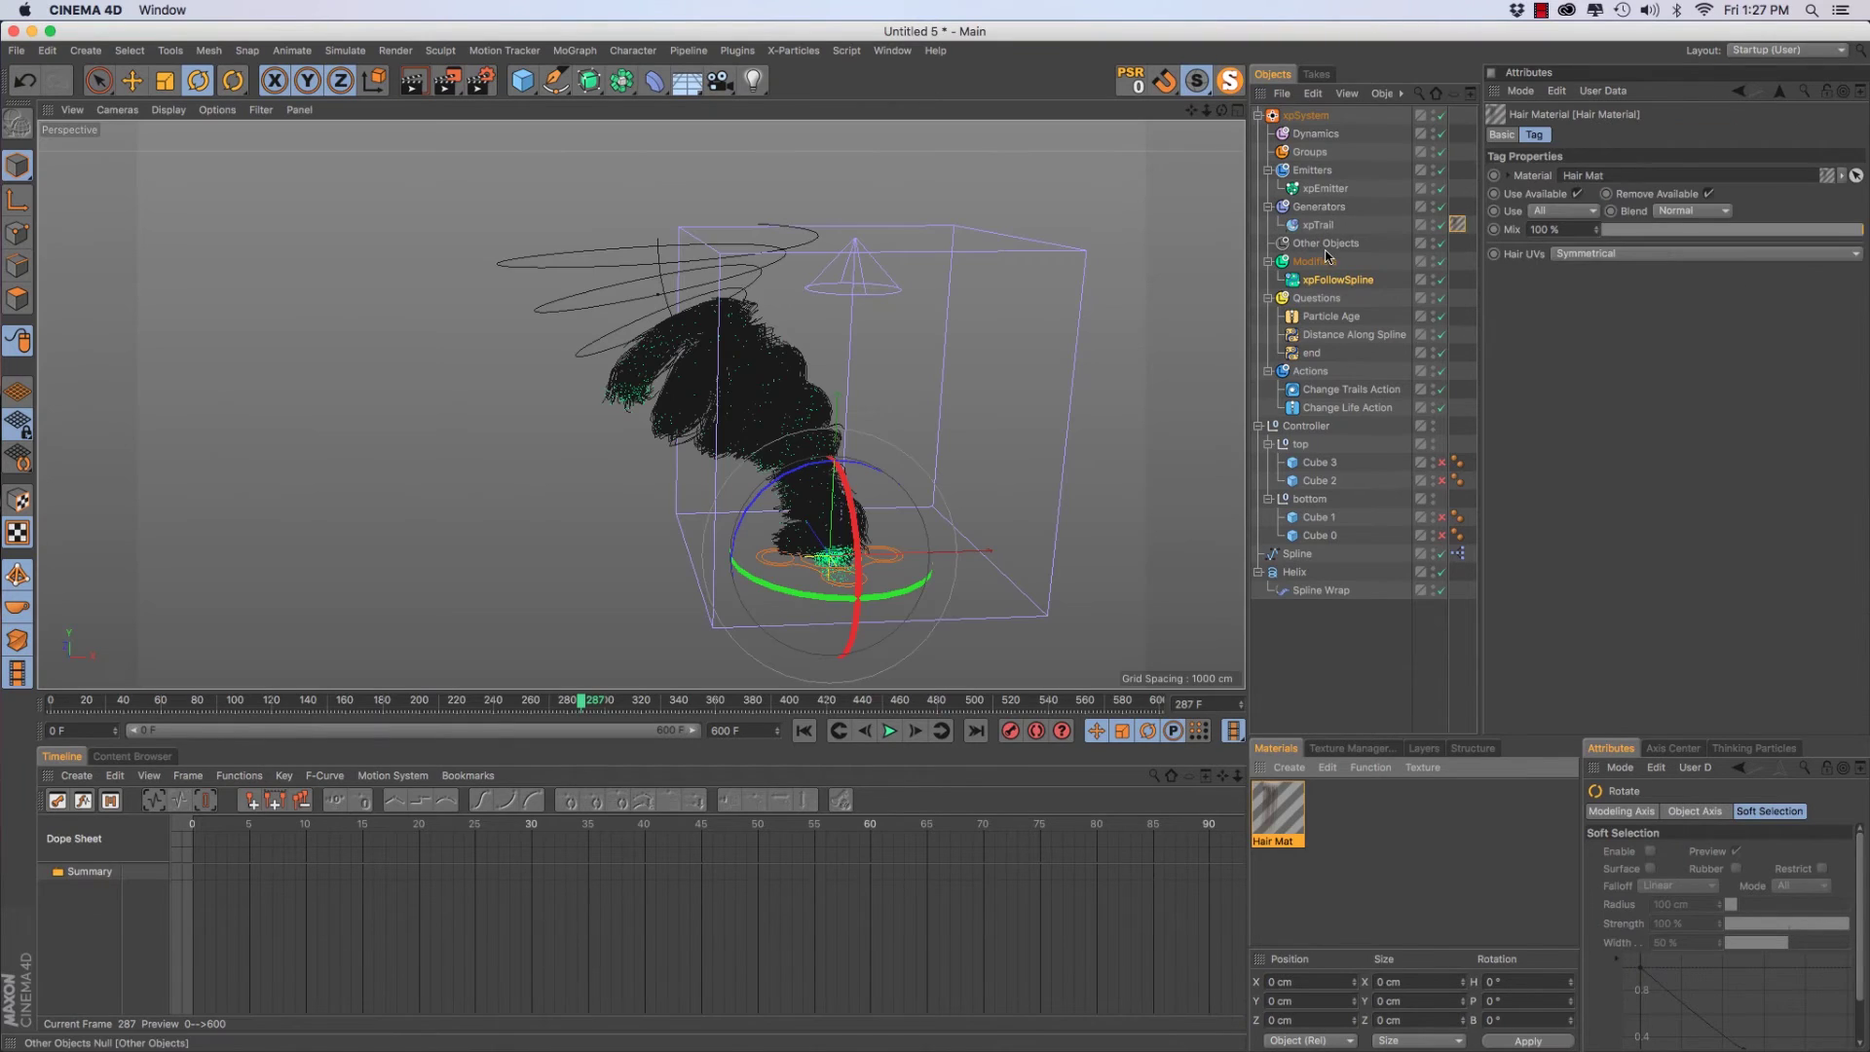
Reduce Hair Mat's color gradient to a single knot and make it pure white with saturation 0%
double_click(1271, 814)
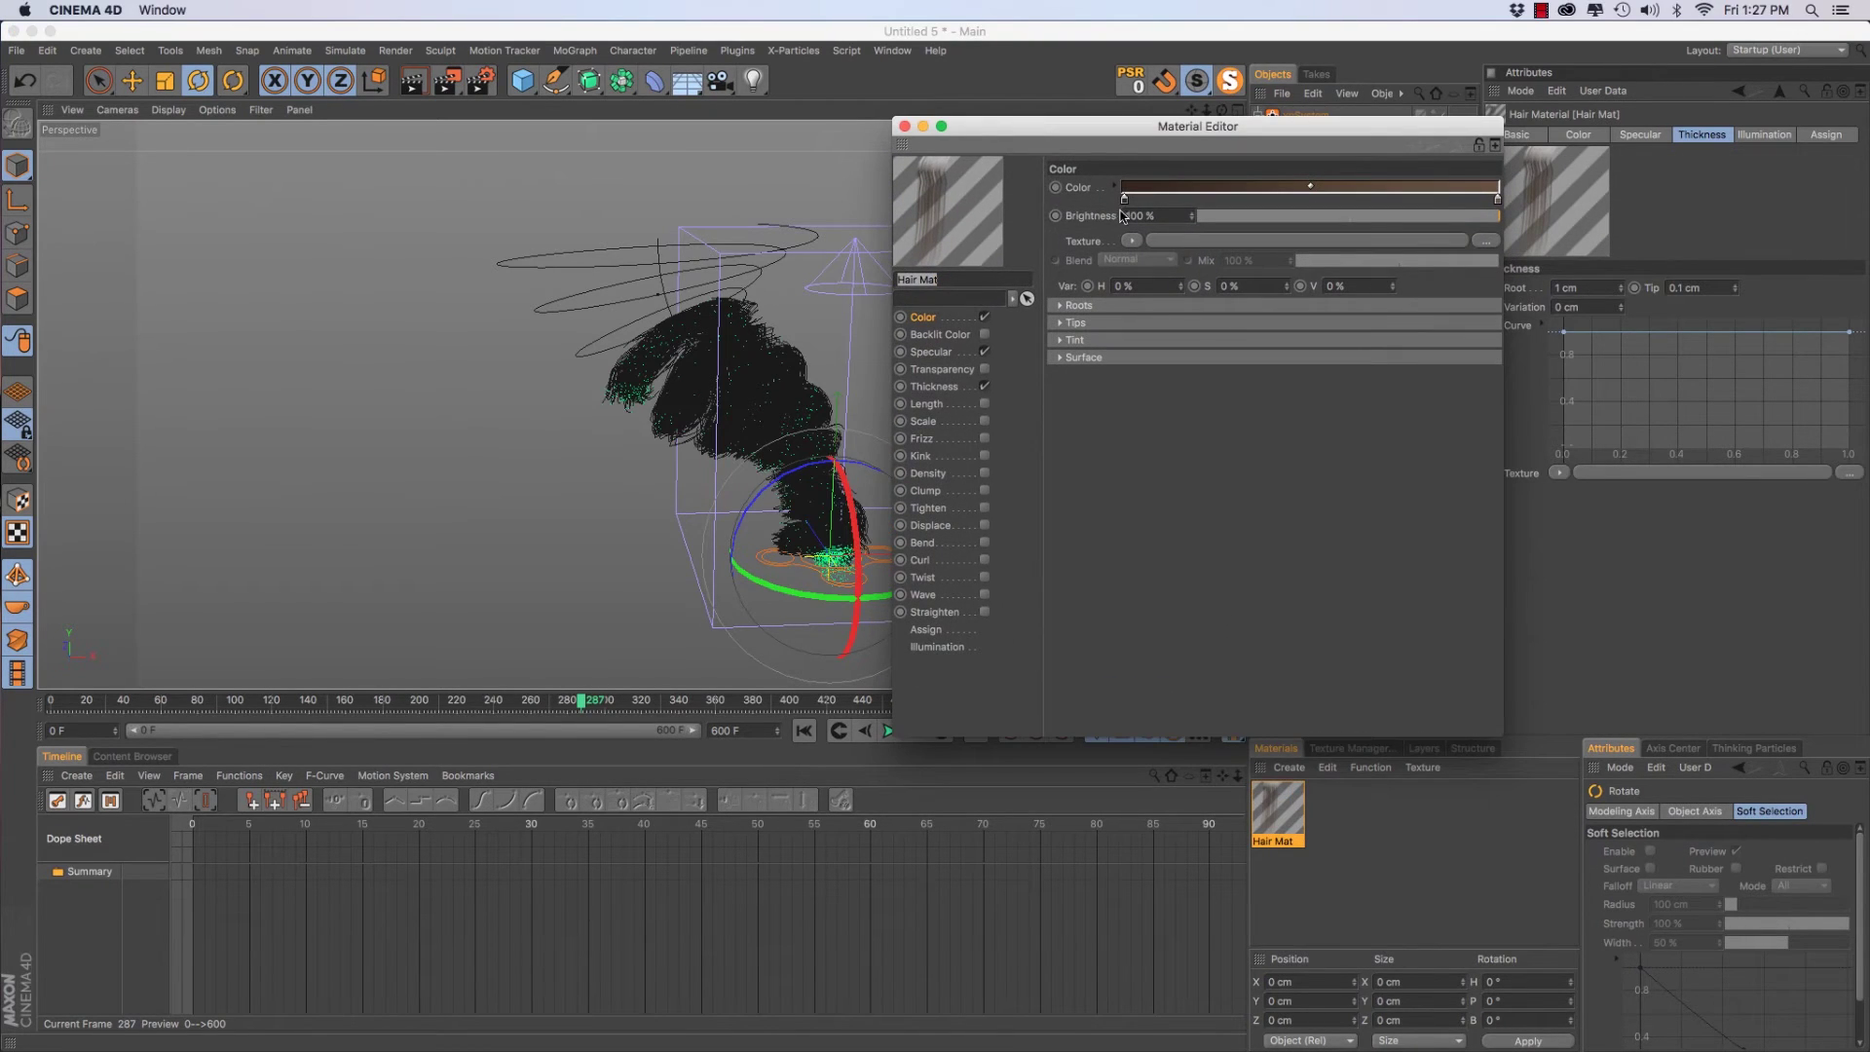
left_click_drag(1124, 200, 1095, 237)
left_click(1496, 200)
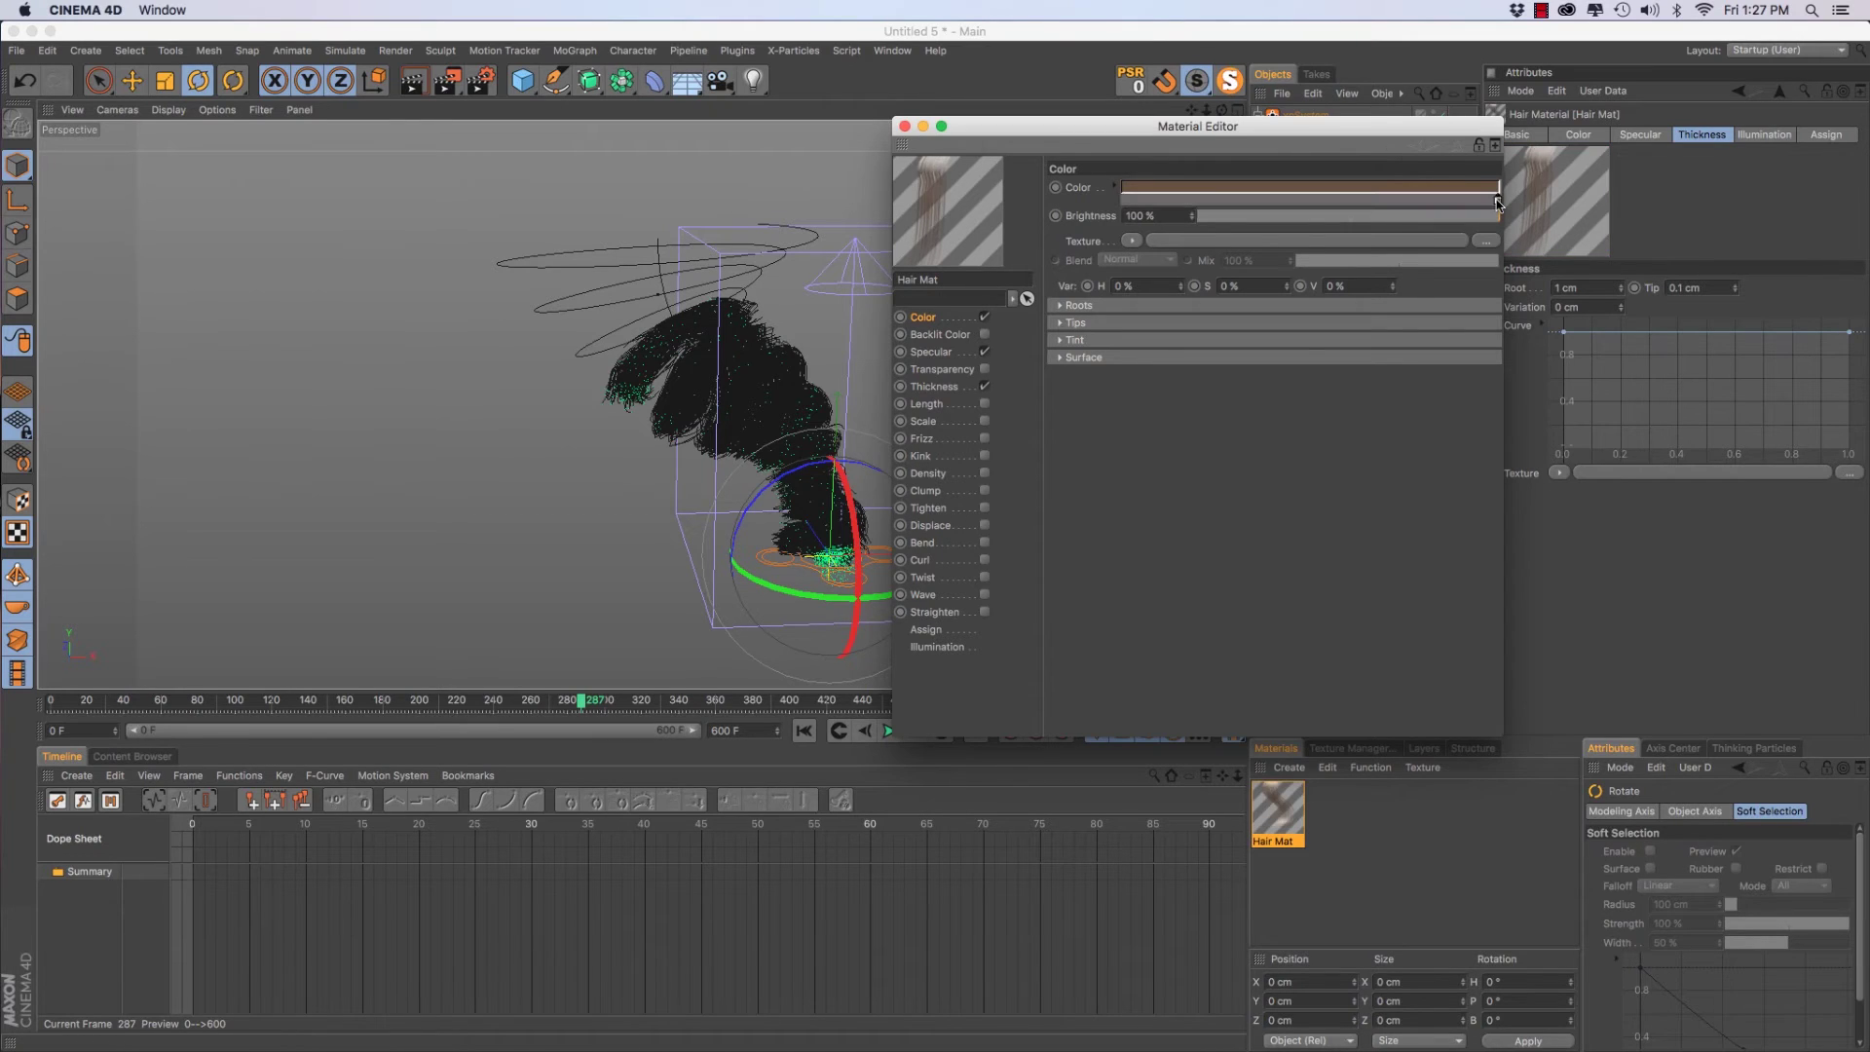
double_click(1496, 201)
left_click_drag(1464, 197, 1421, 220)
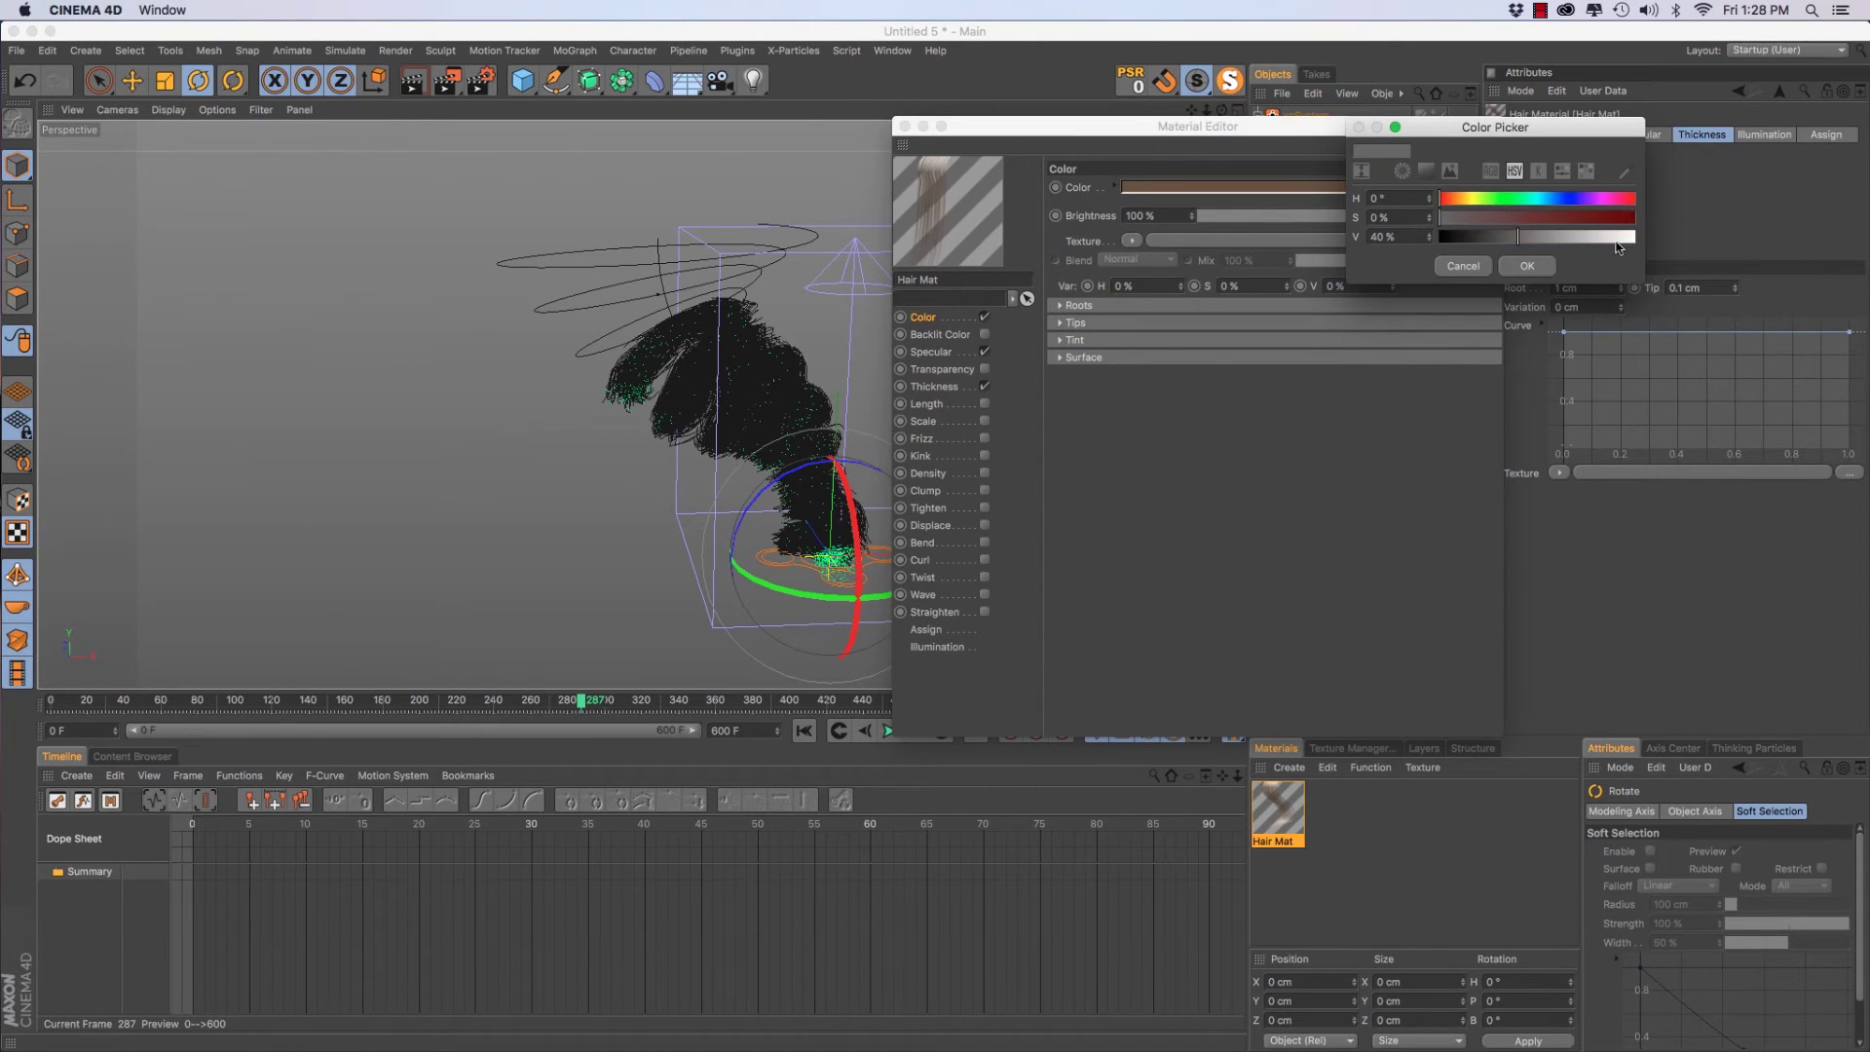
left_click_drag(1615, 242, 1640, 238)
left_click(1525, 266)
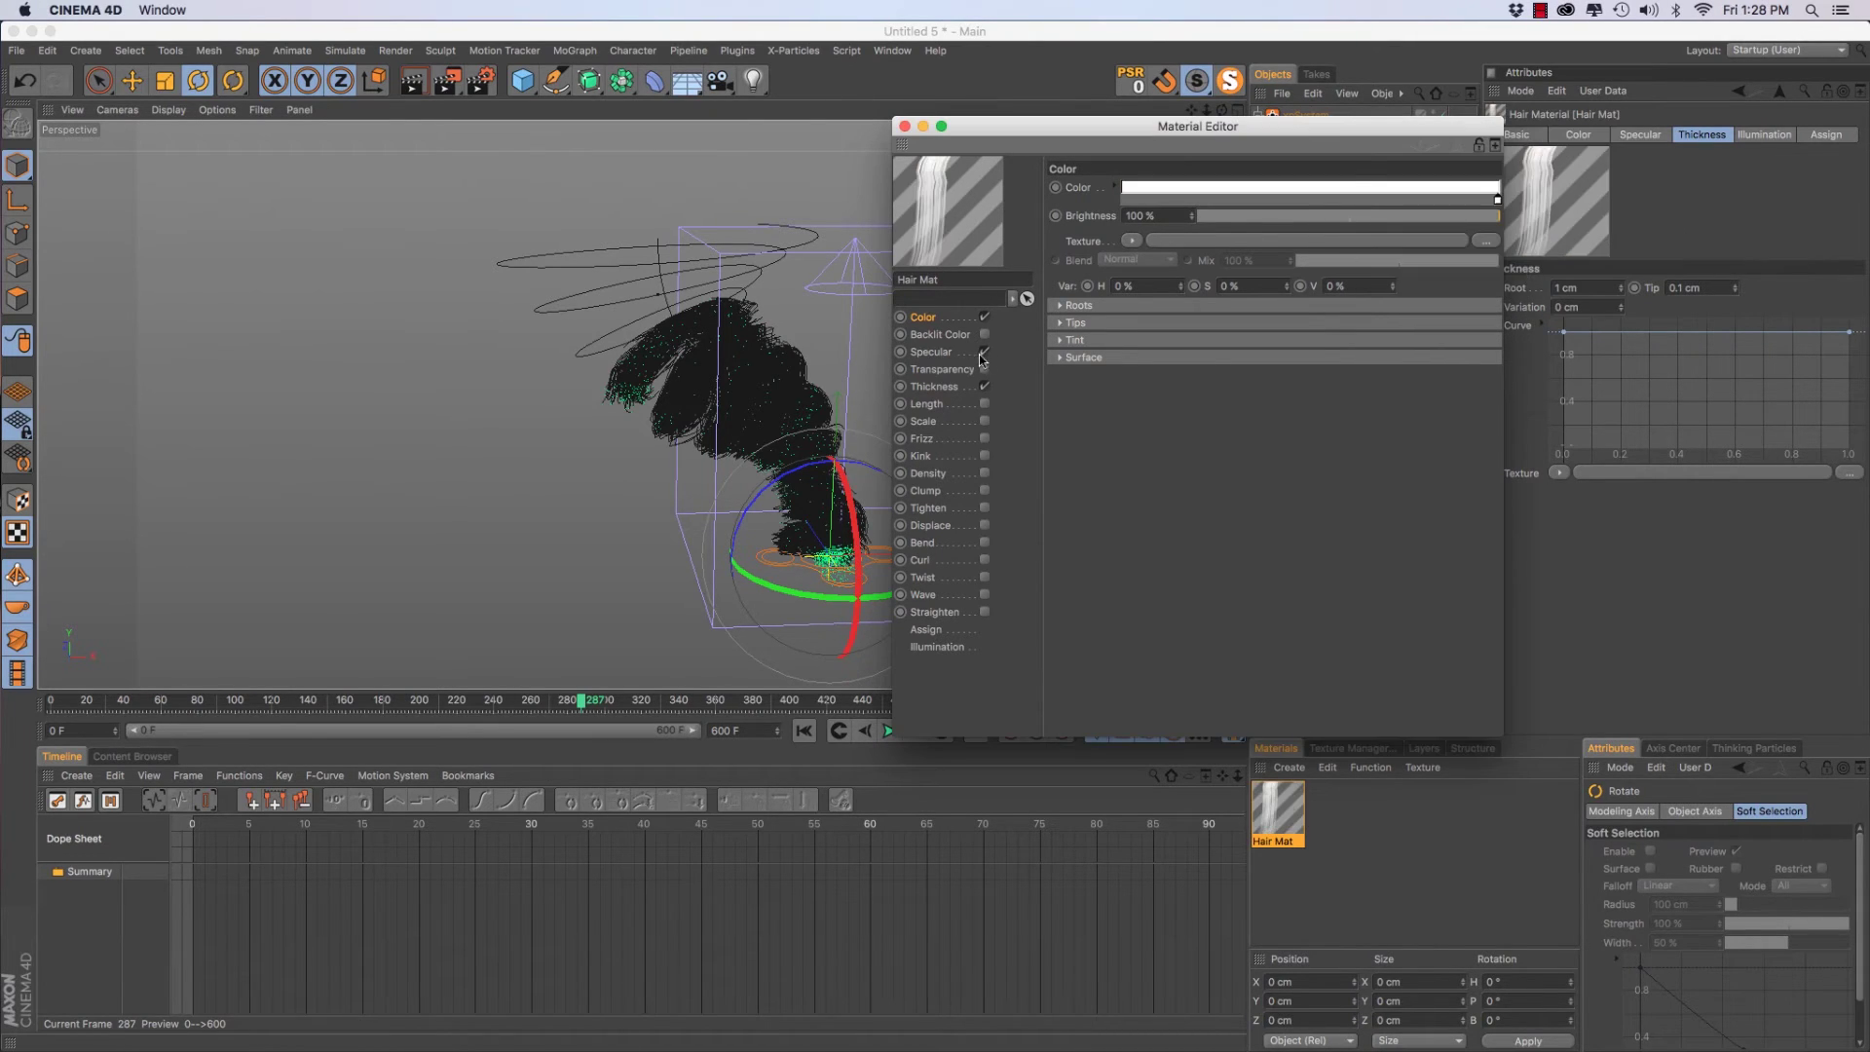
Set Hair Mat's tip thickness to 1 cm and shape the thickness curve as a bell, full at the middle and zero at both ends
left_click(933, 352)
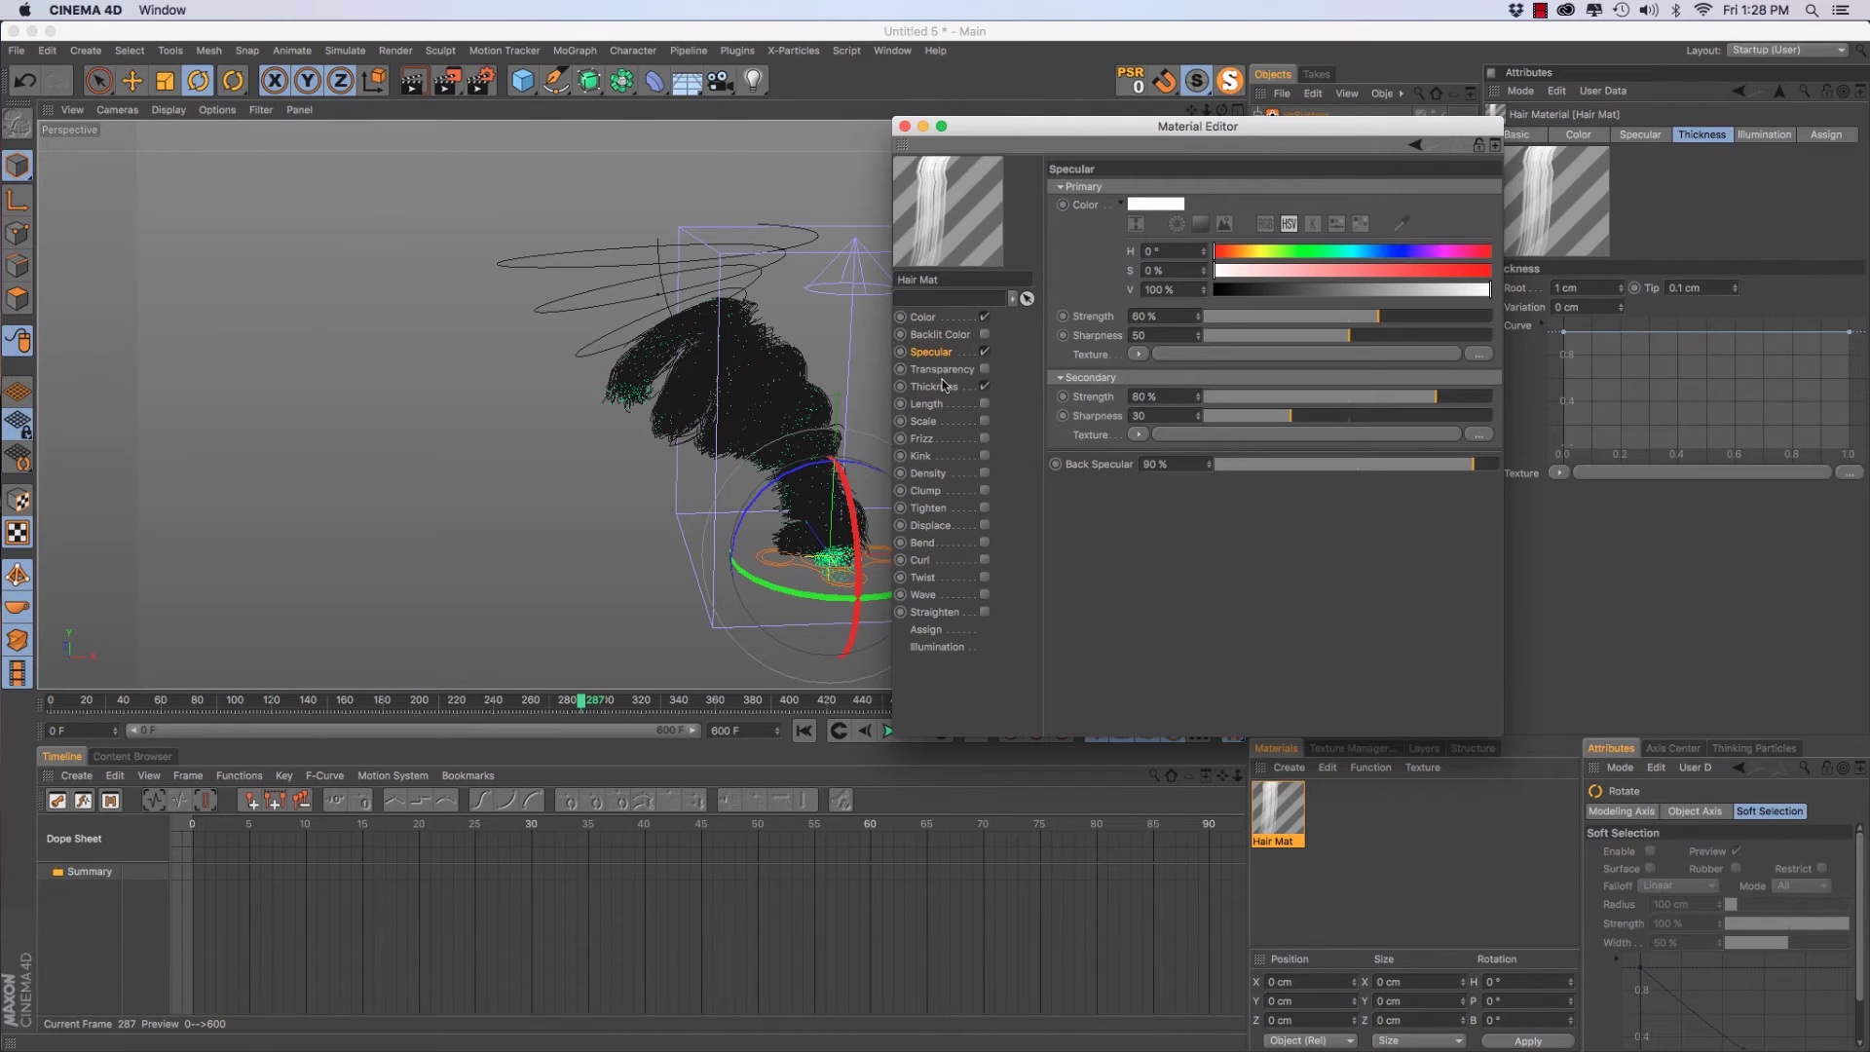
left_click(943, 387)
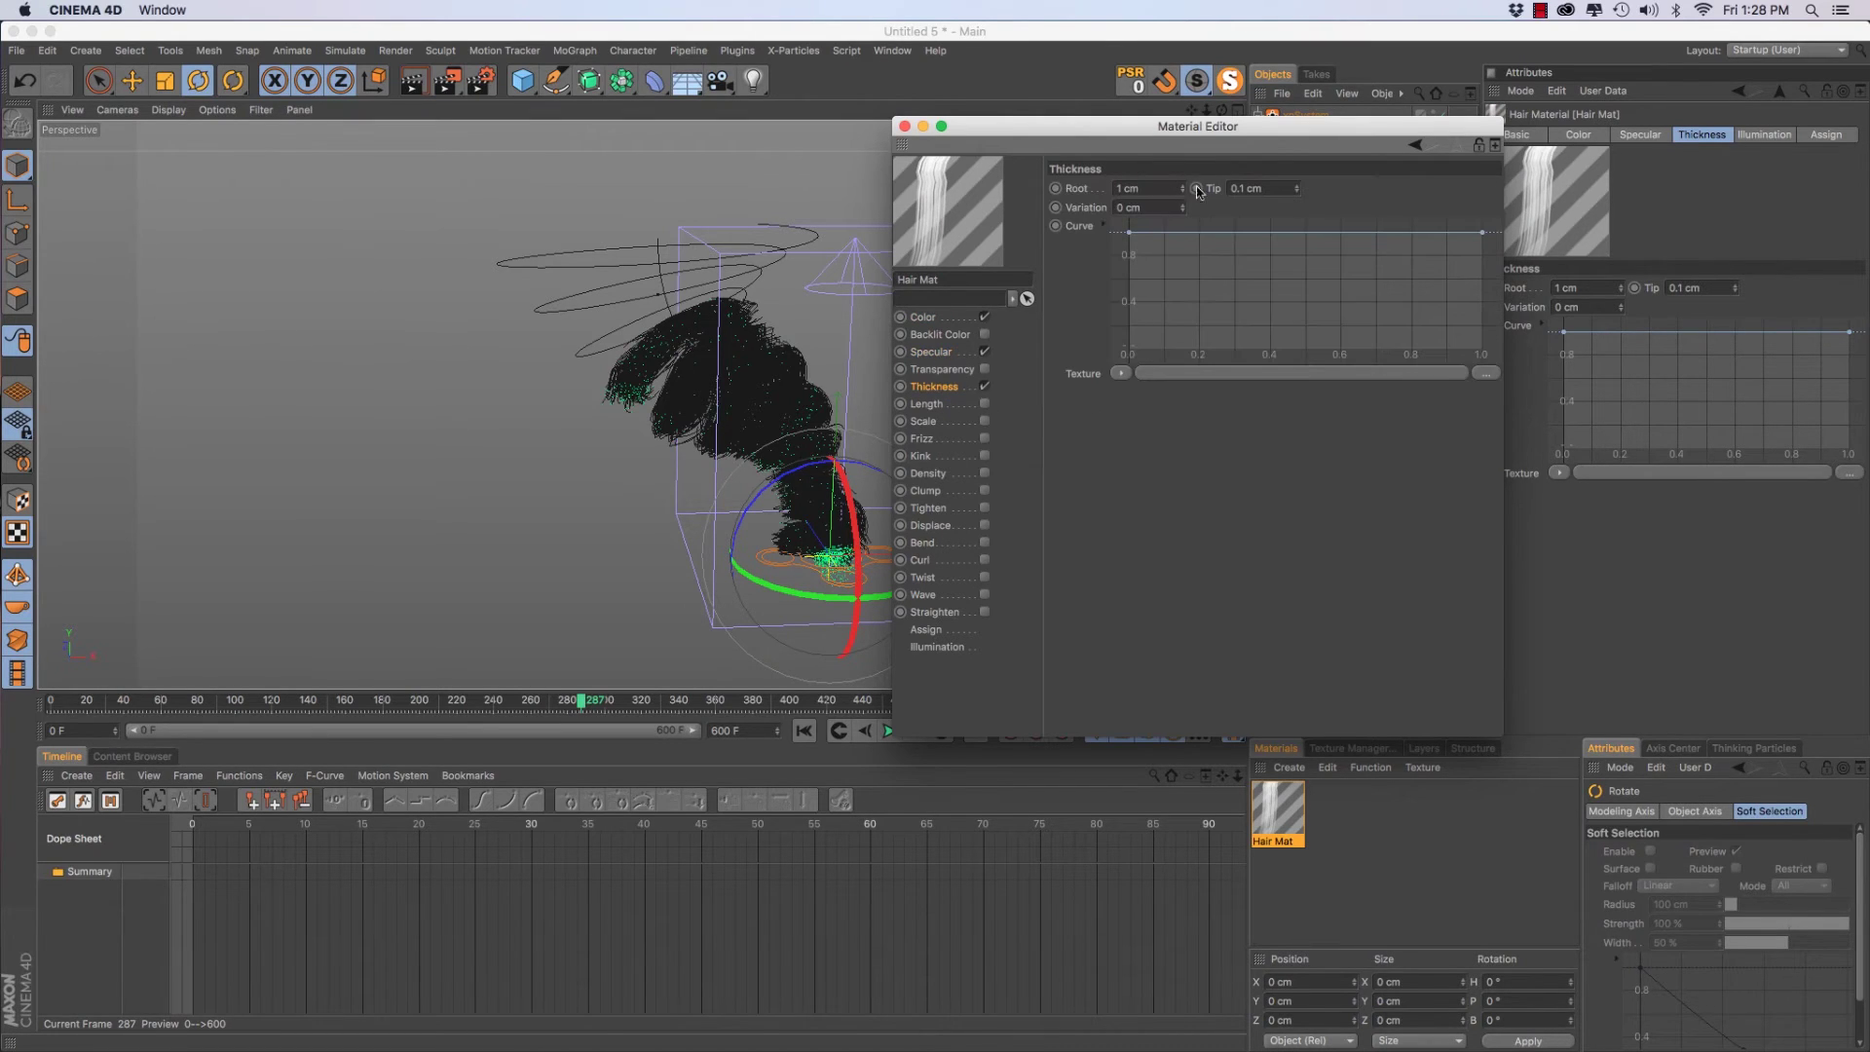
type("1")
key("Return")
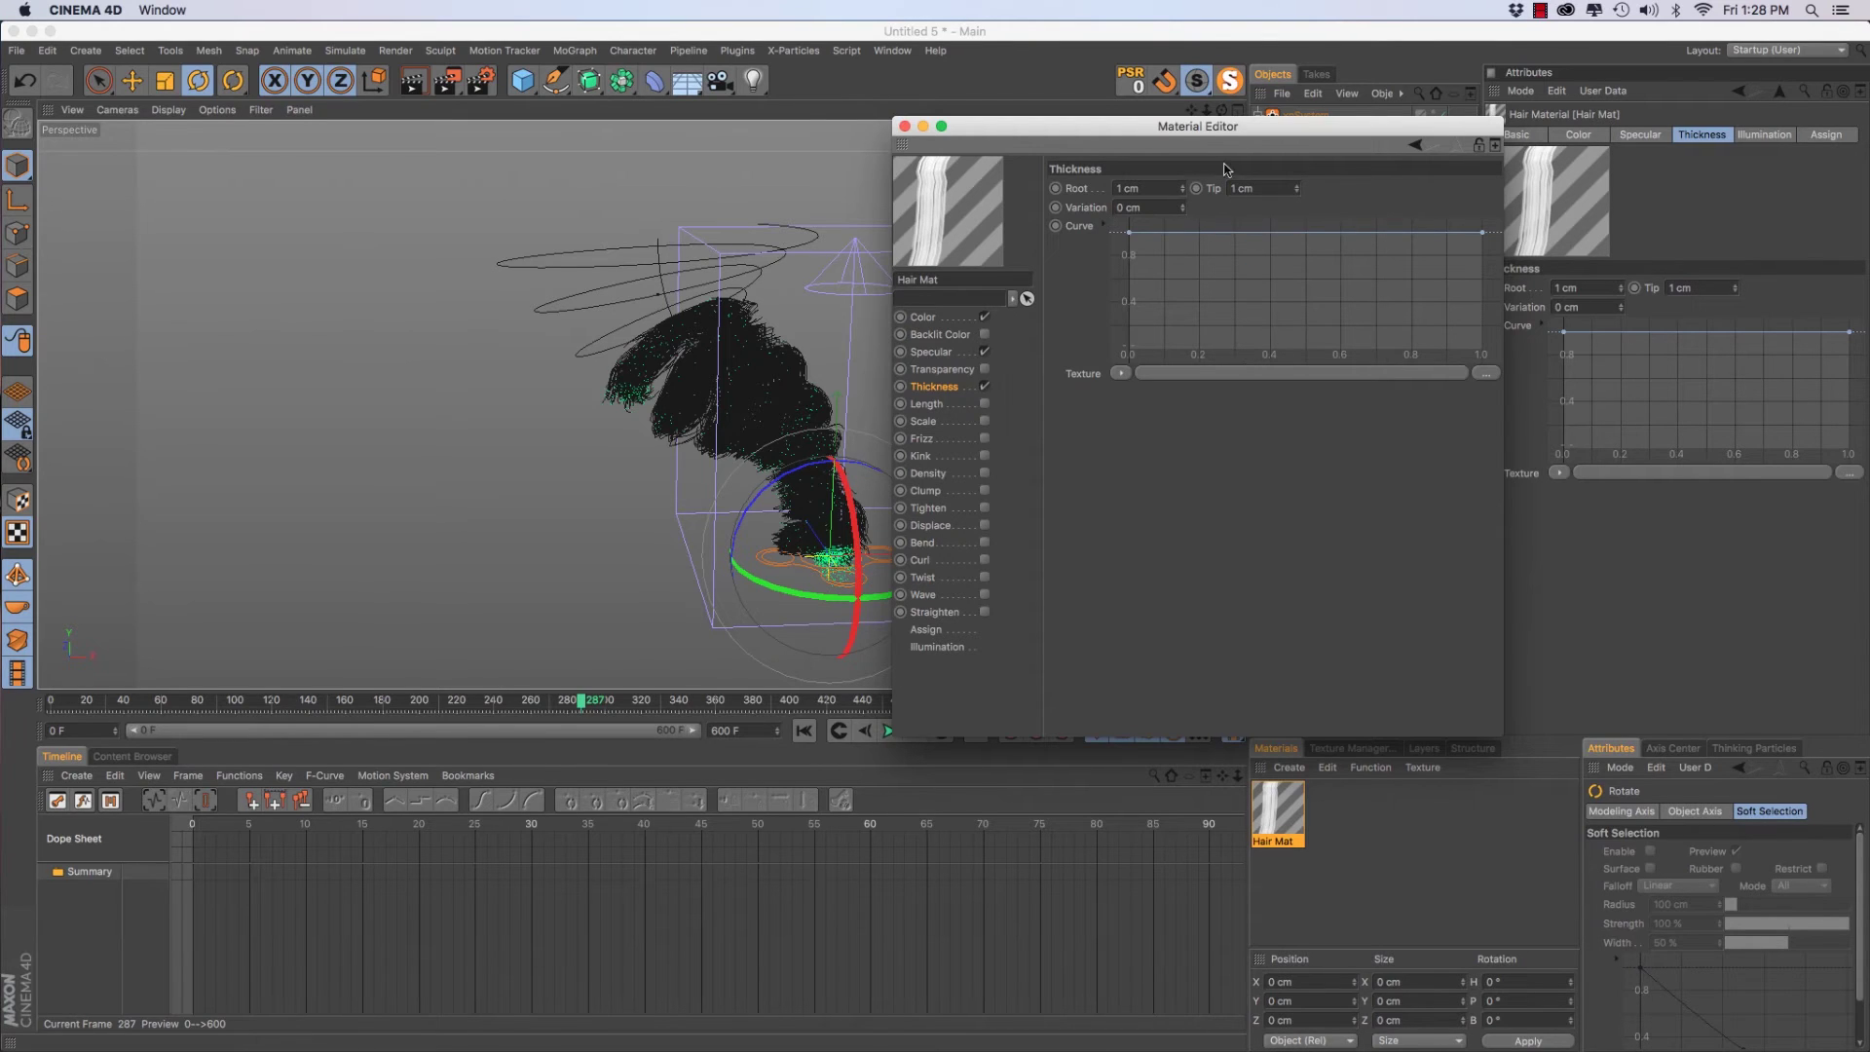
left_click(1299, 234)
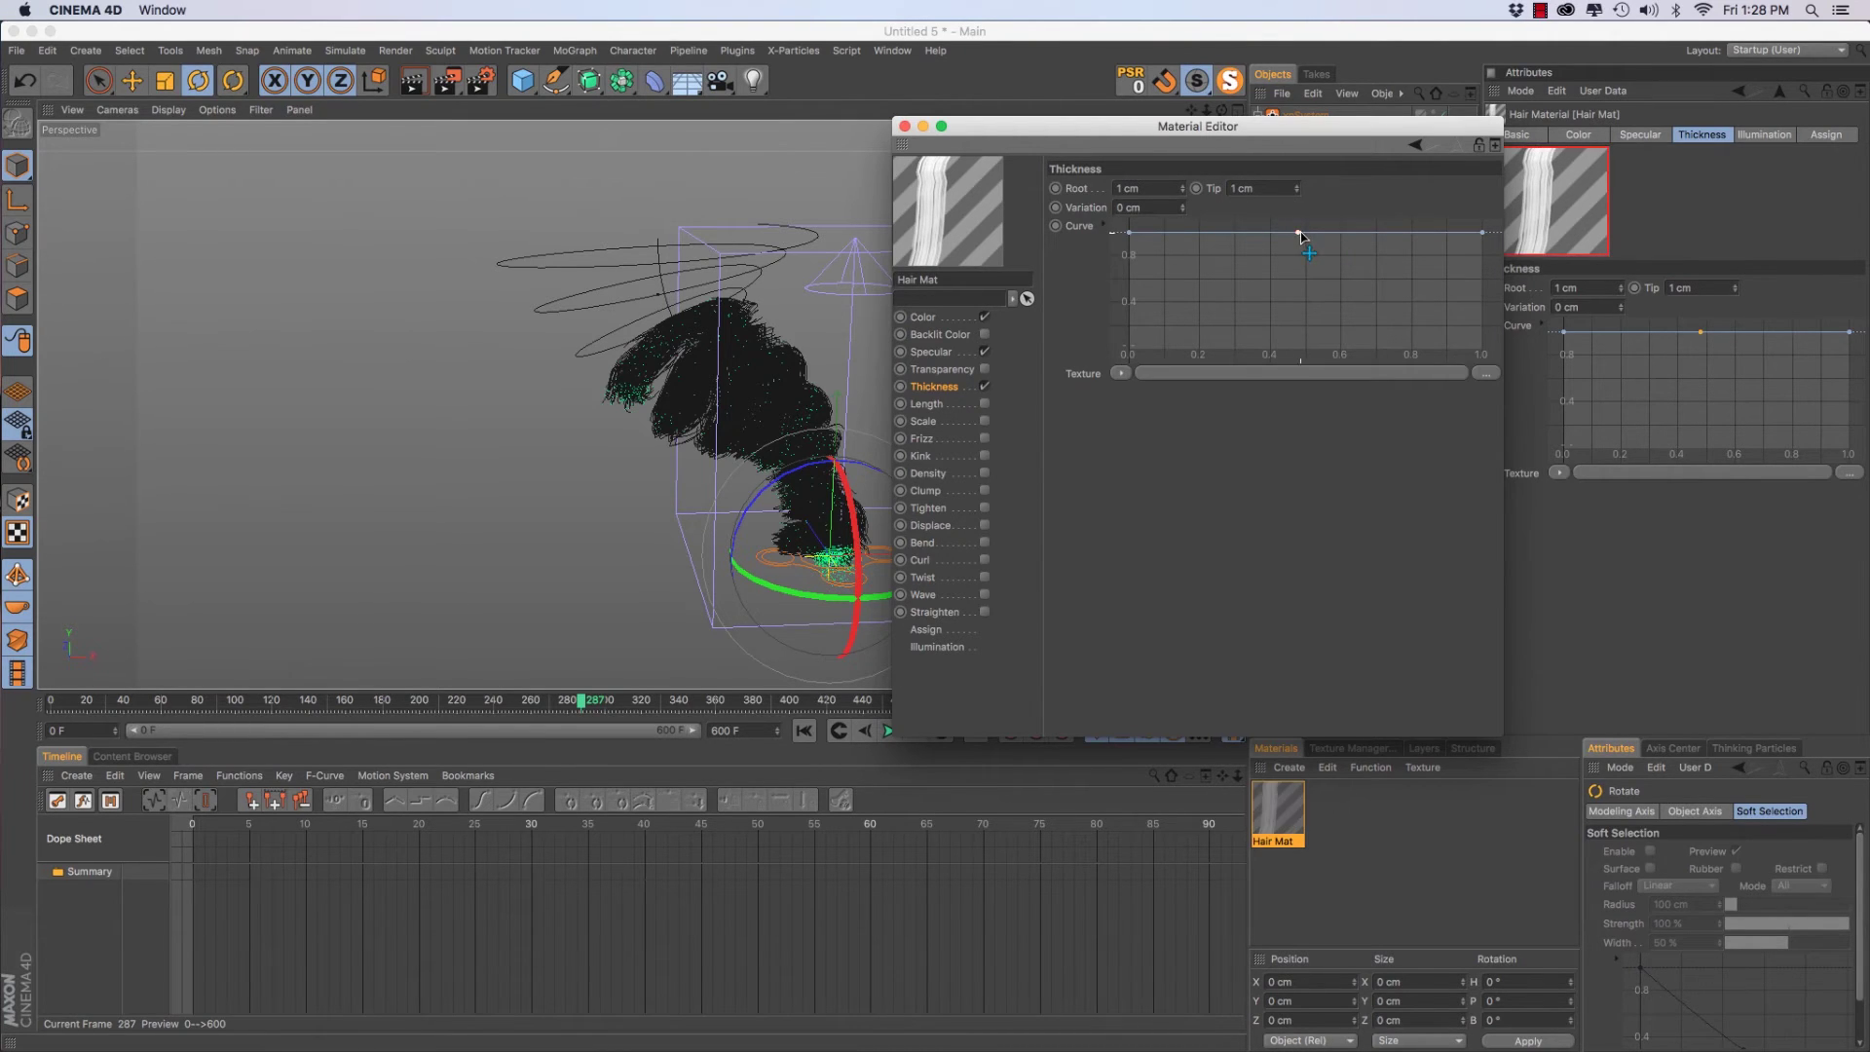
left_click_drag(1128, 236, 1128, 350)
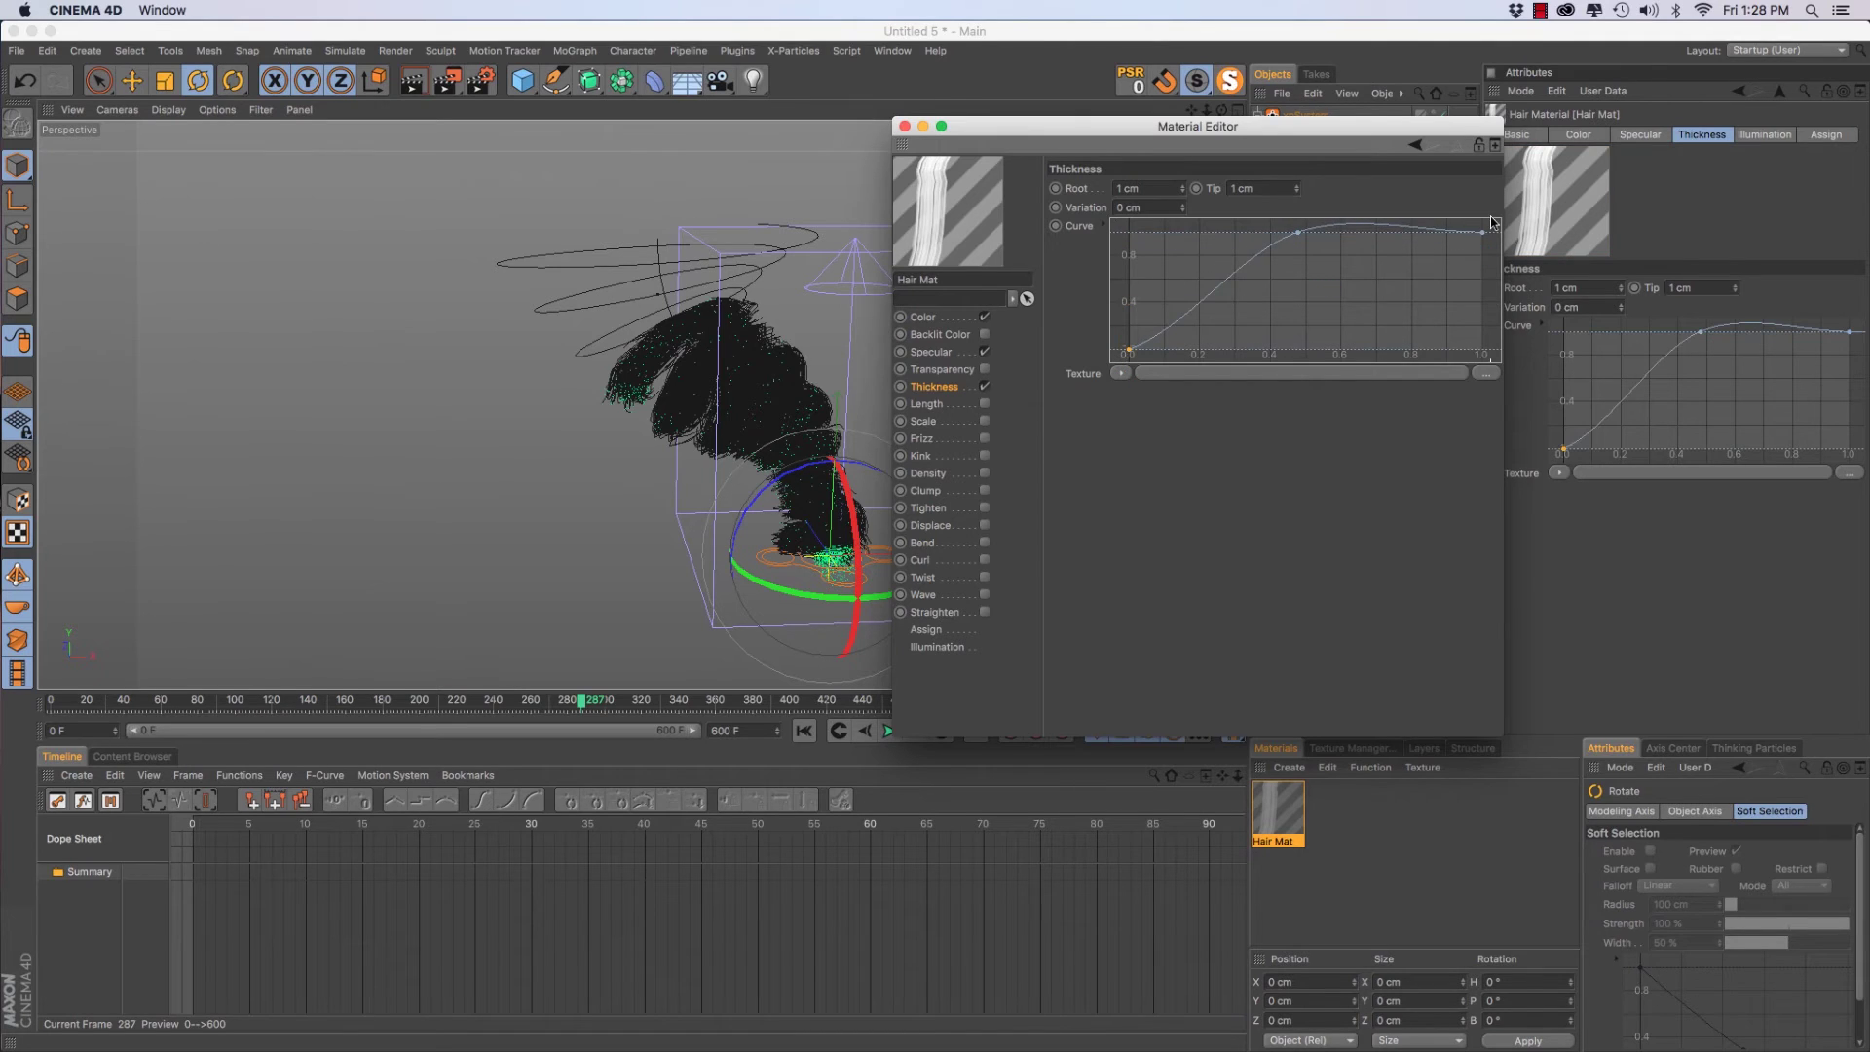
left_click_drag(1481, 232, 1482, 381)
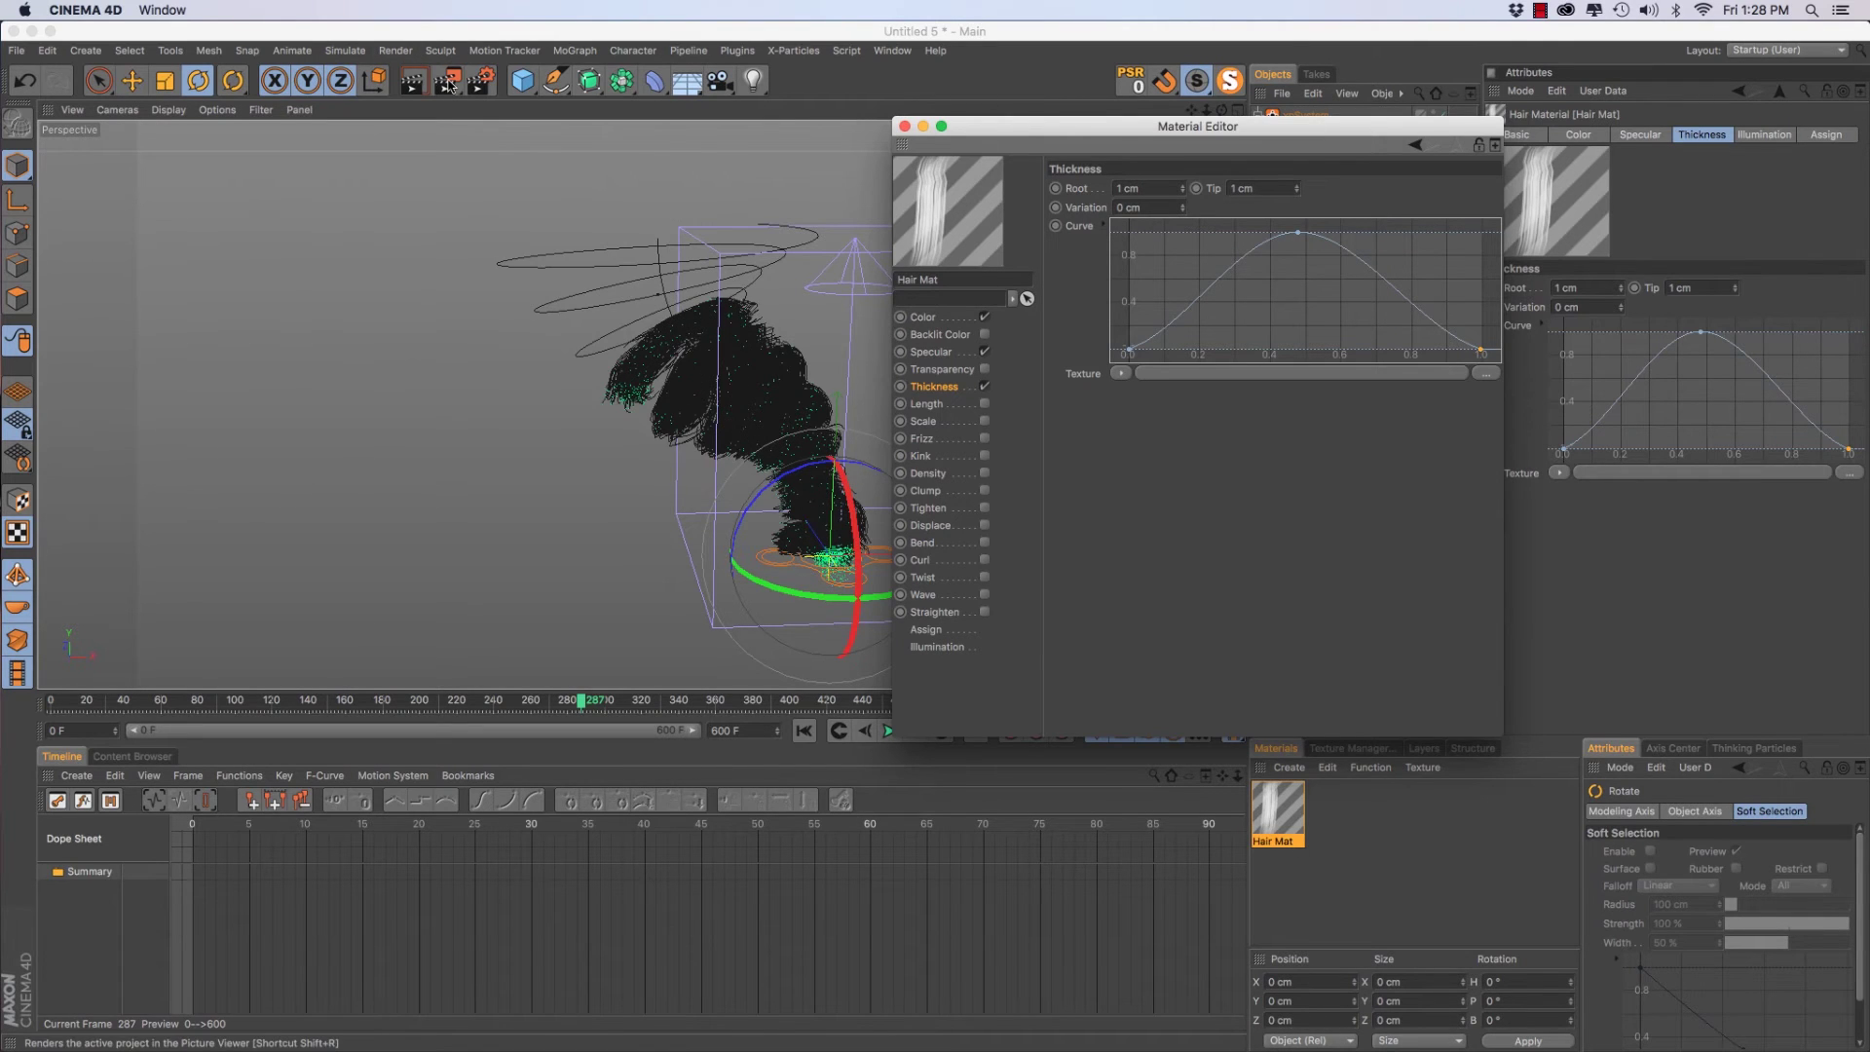
Render test regions over the trails' upper end and their base, moving the material window clear of the perspective view
left_click_drag(447, 83, 491, 109)
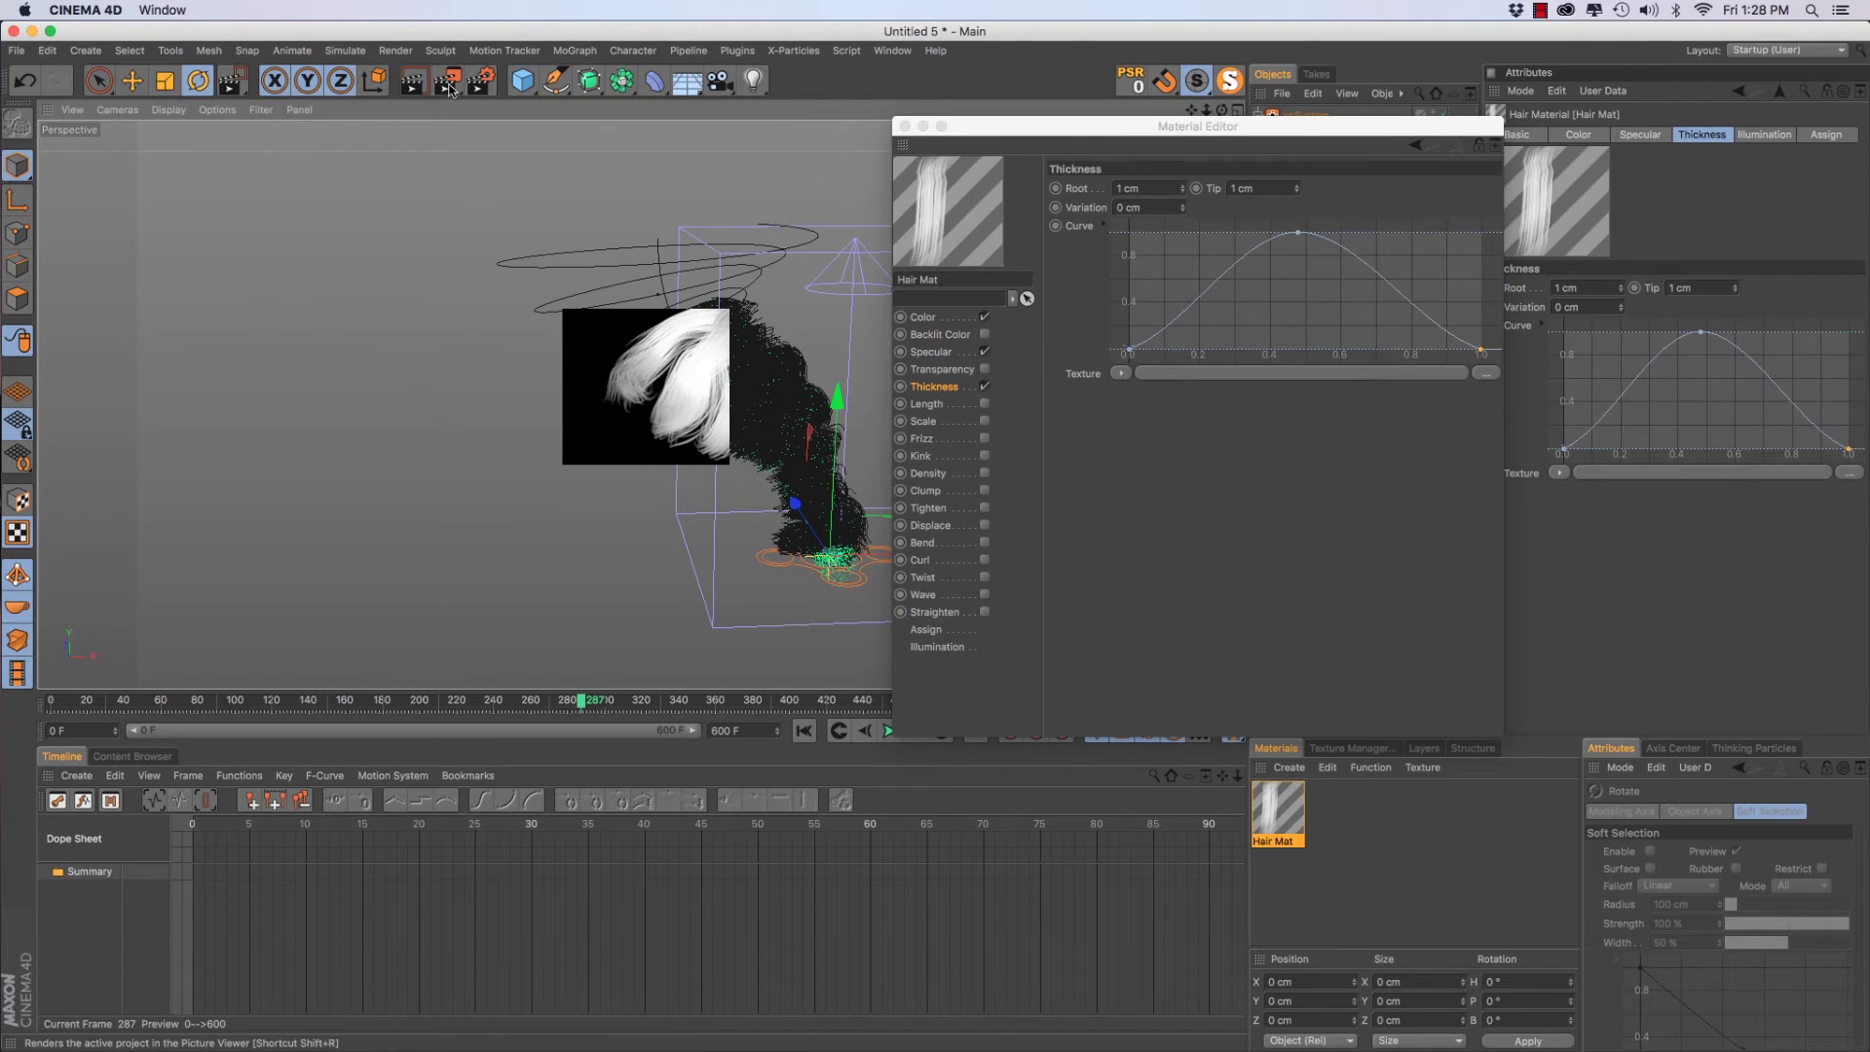
left_click_drag(449, 84, 500, 95)
left_click(539, 104)
left_click_drag(737, 522, 925, 621)
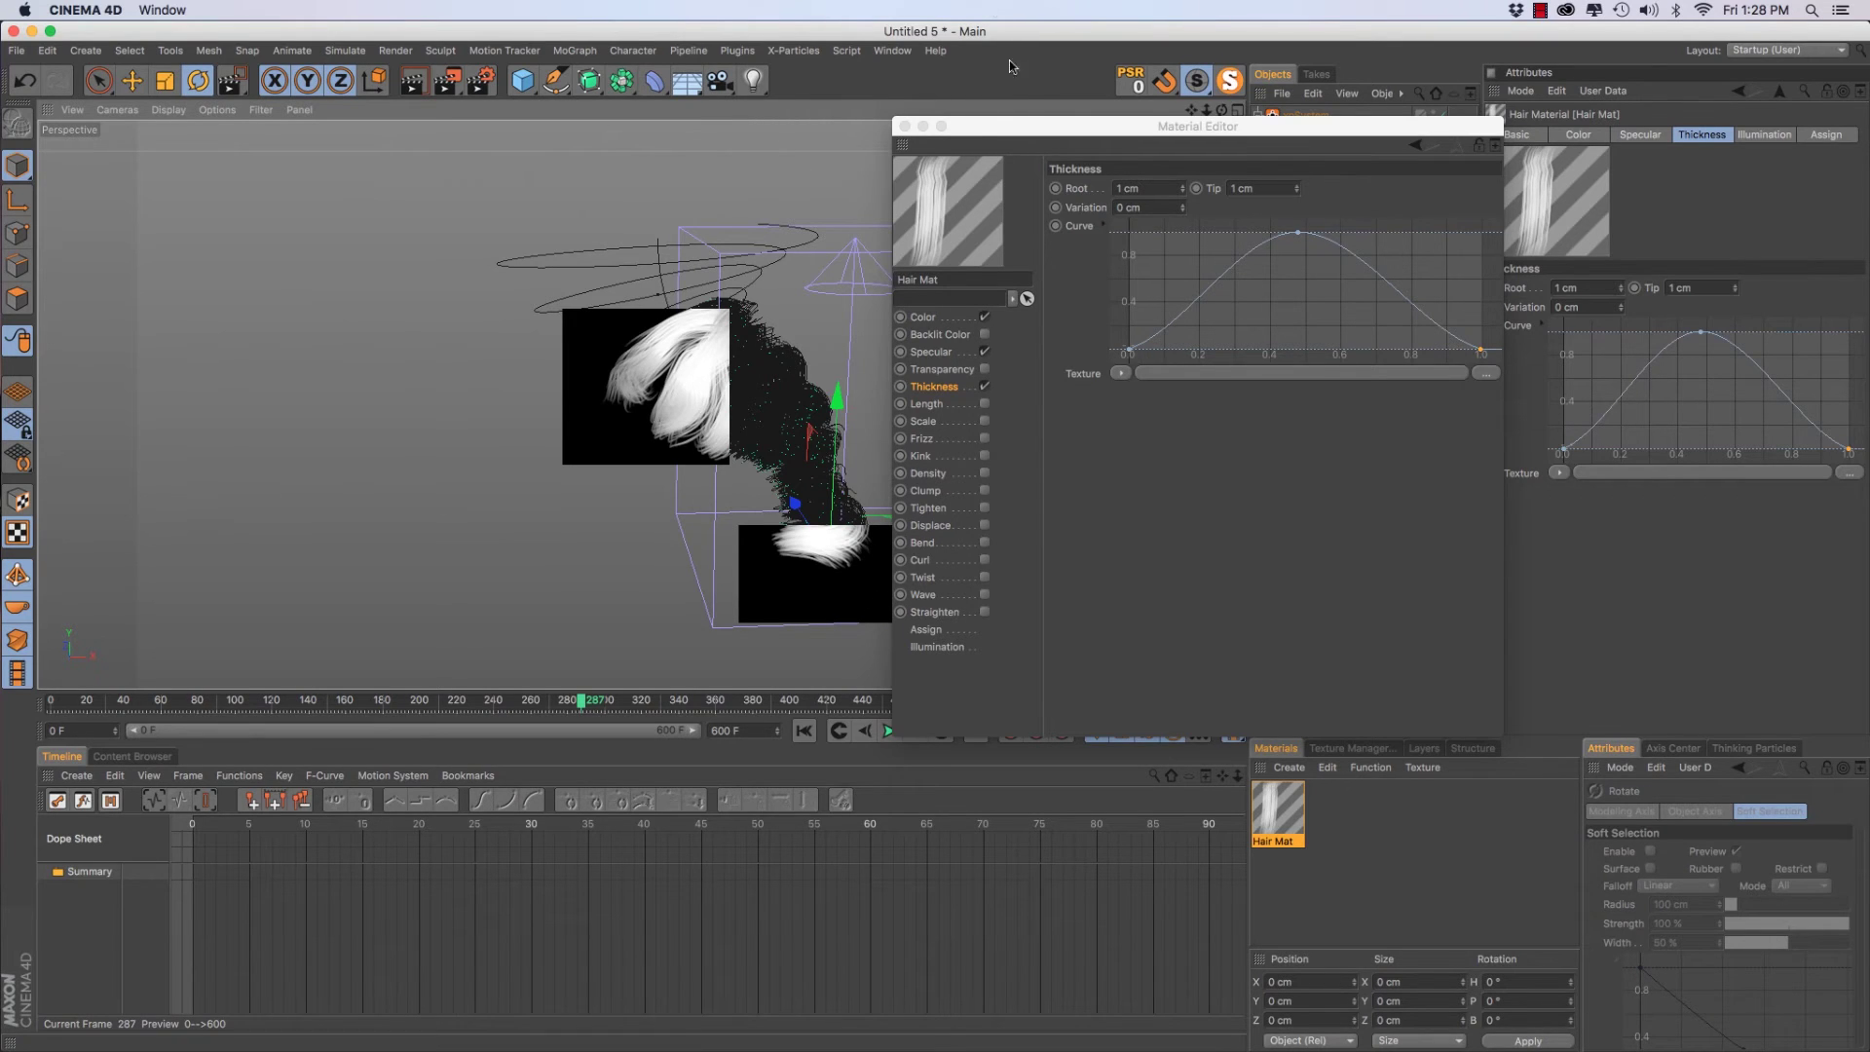
left_click_drag(971, 127, 1062, 113)
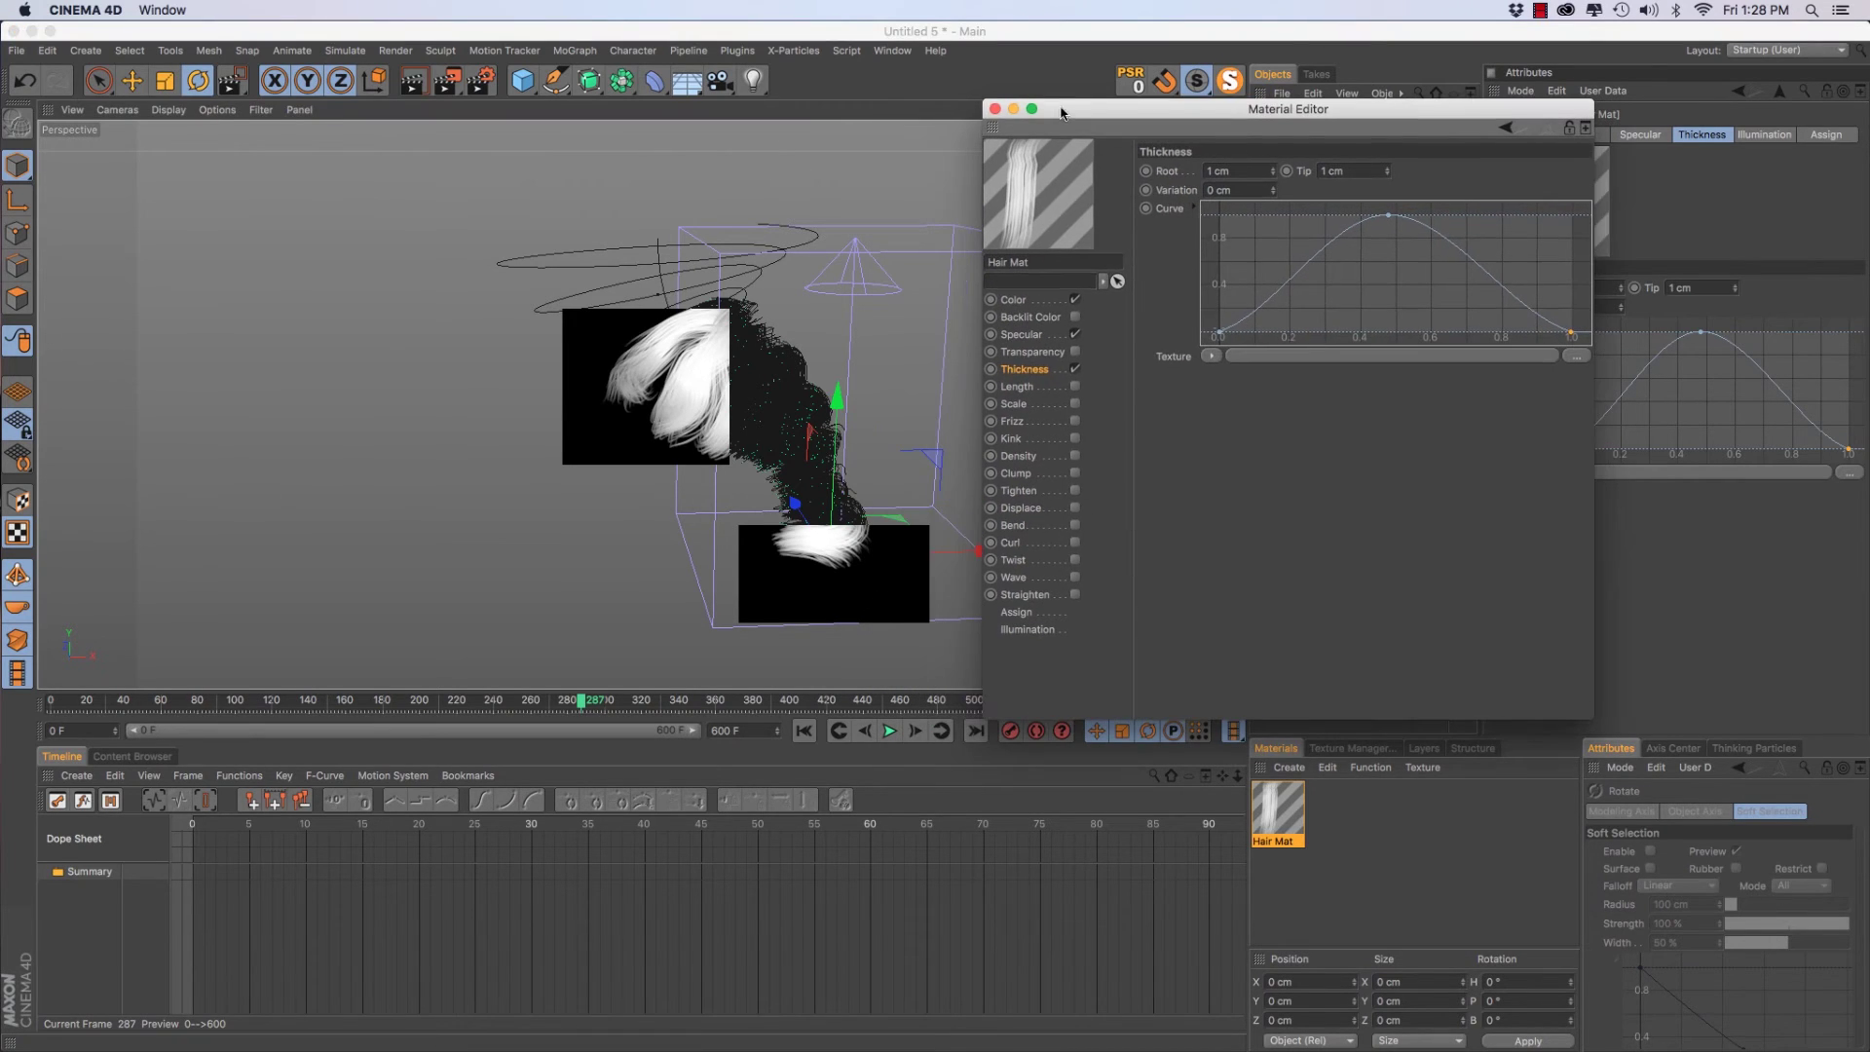
Close the Material Editor and play the simulation forward, stopping at frame 512
left_click(994, 111)
key("F8")
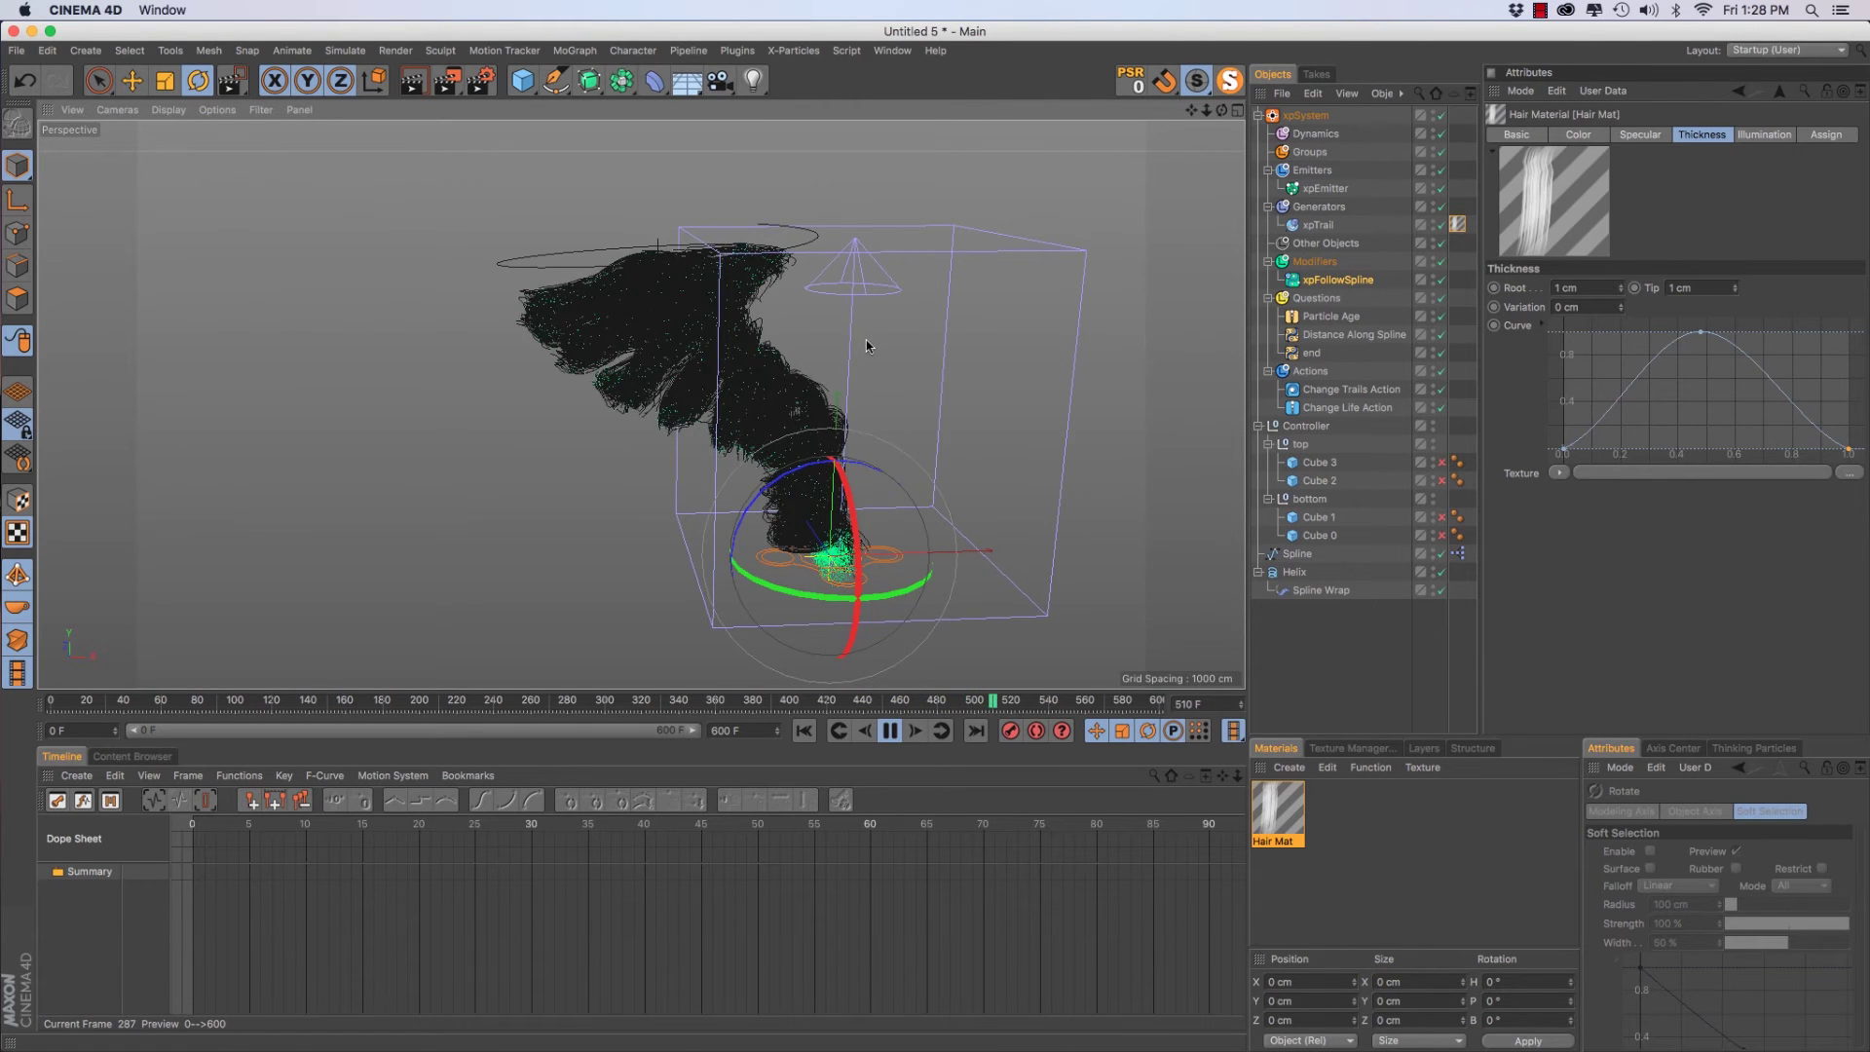
key("F8")
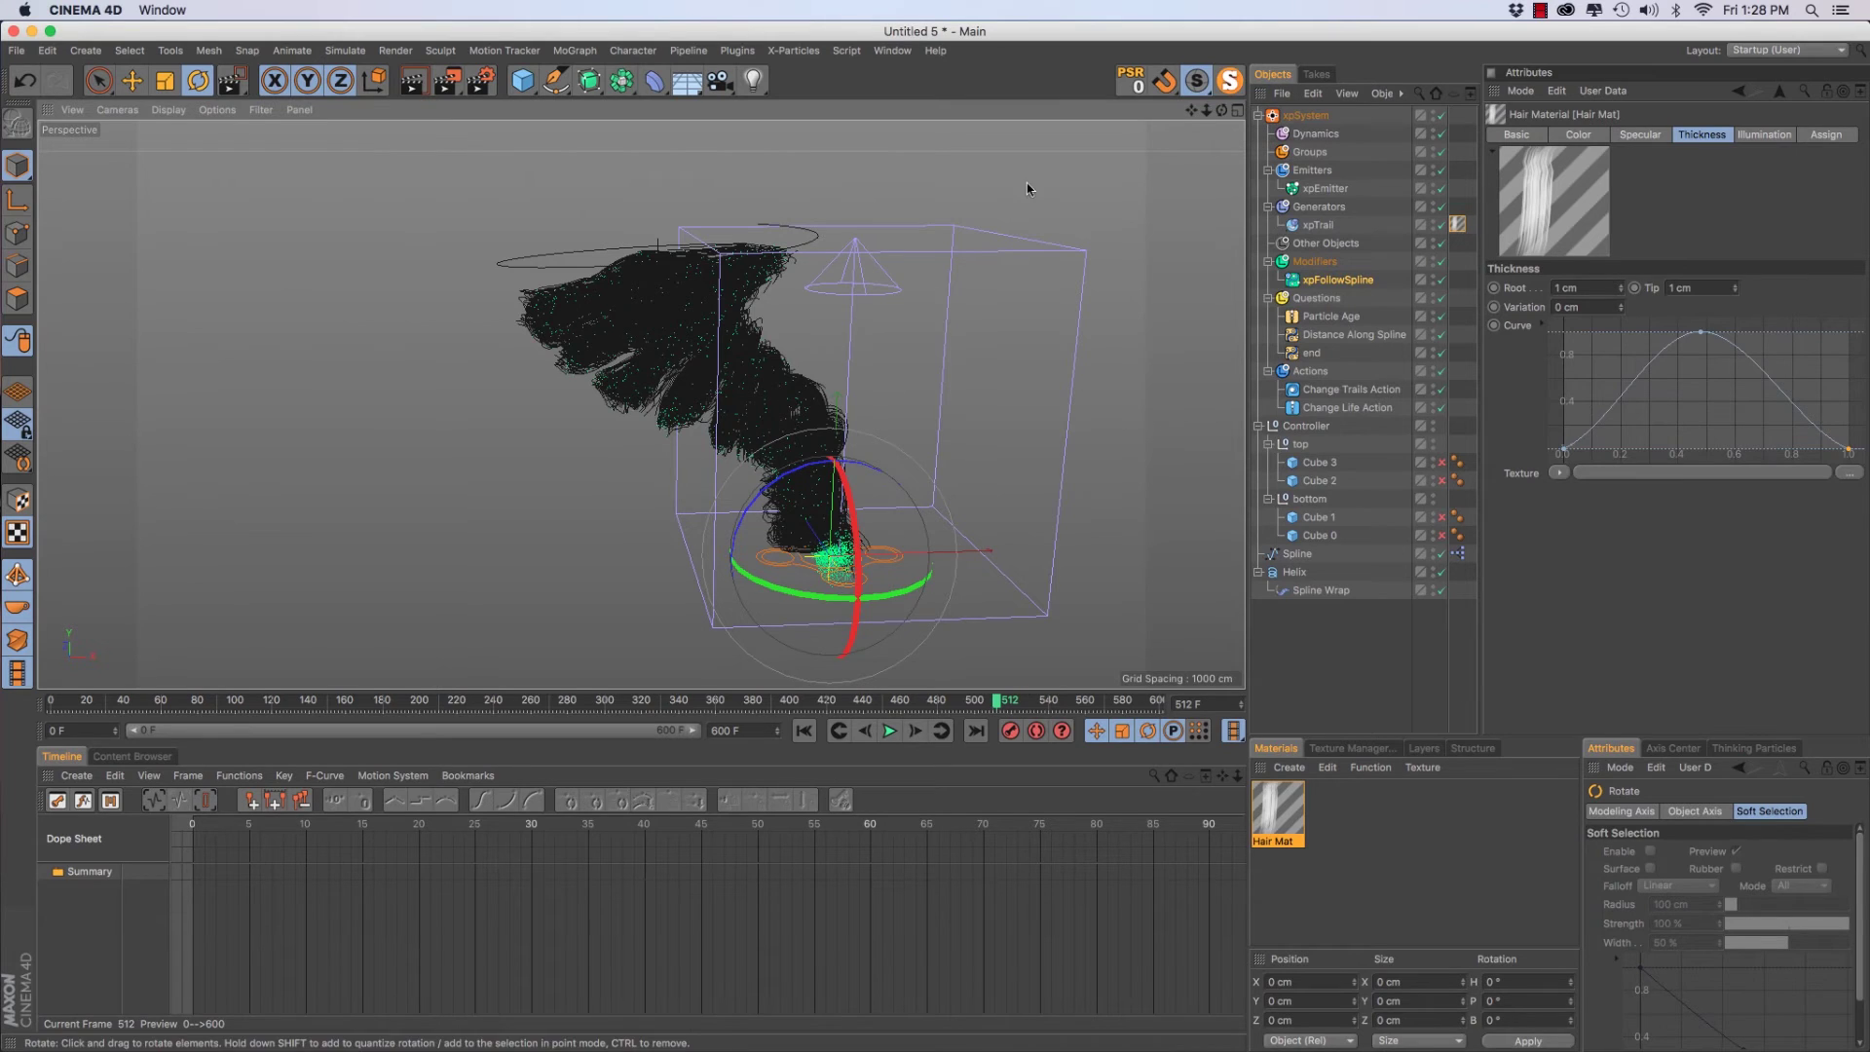
Add an omni light and move it up and out in front of the trails, to about X -925, Y 686, Z -687 cm
left_click_drag(754, 80, 794, 93)
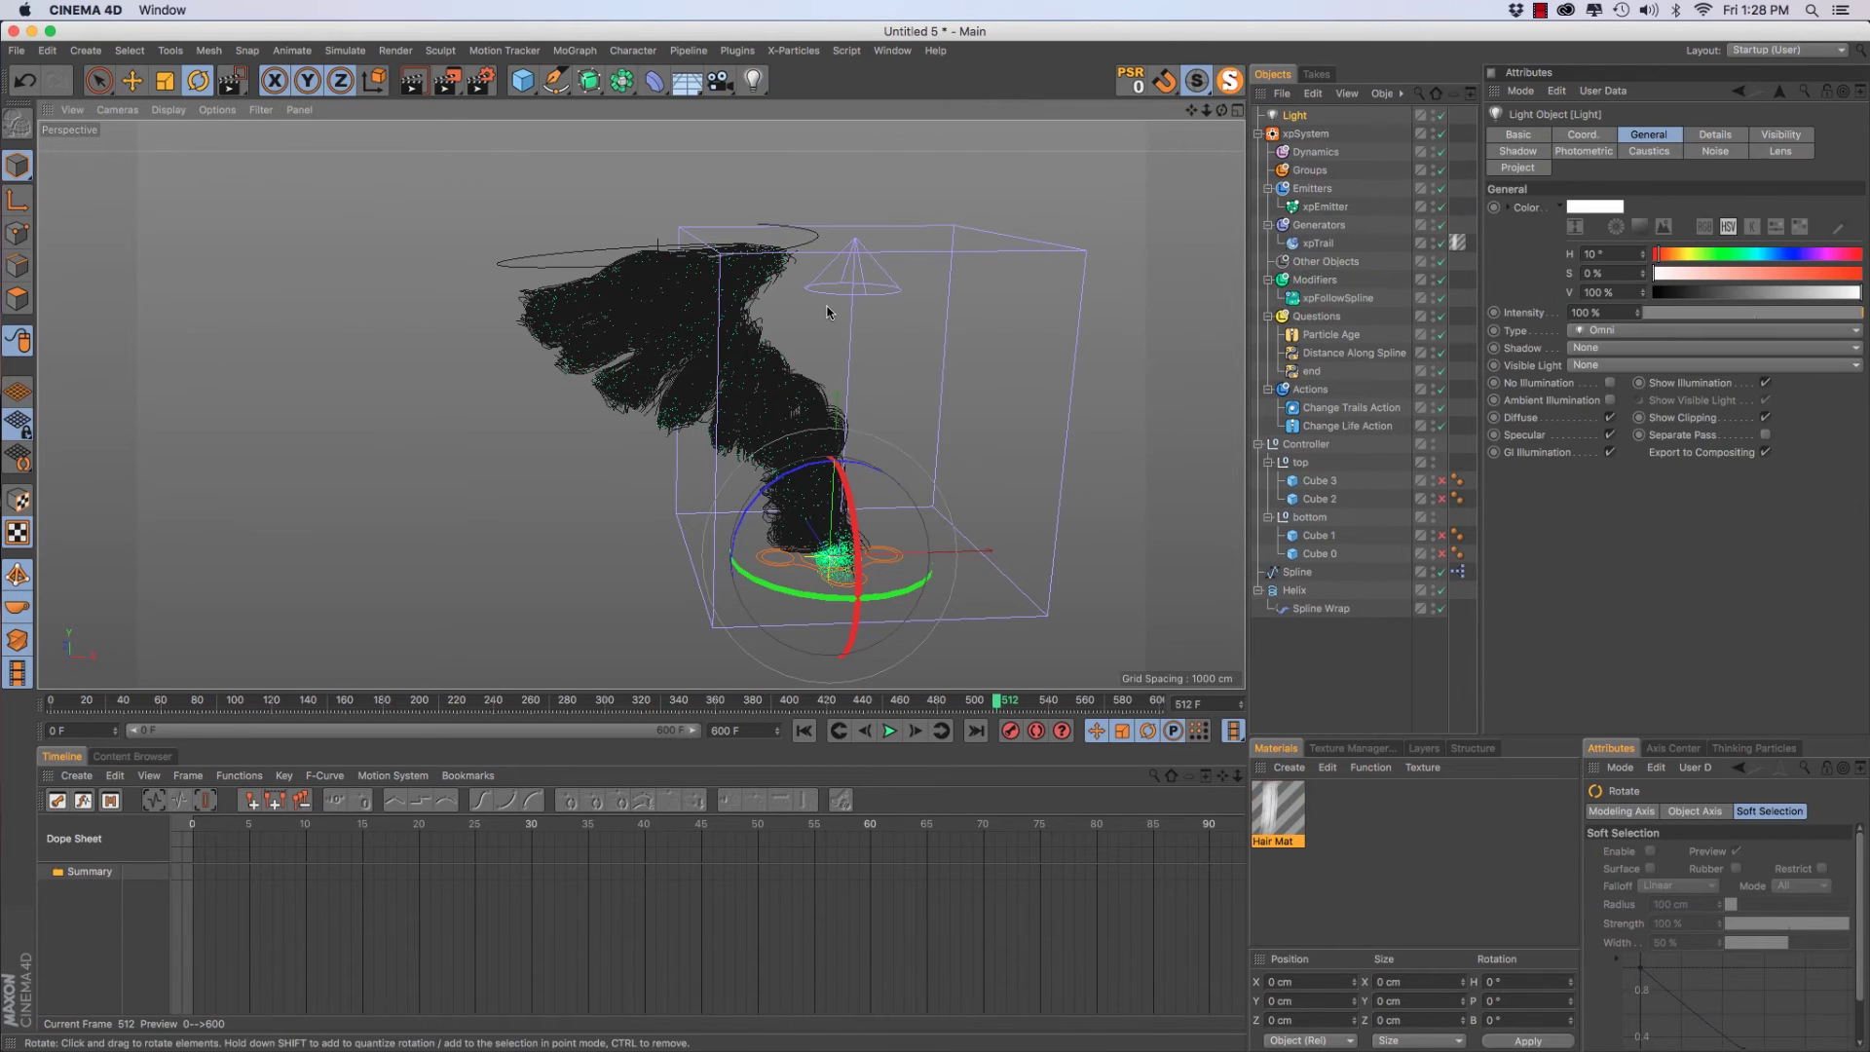
key("e")
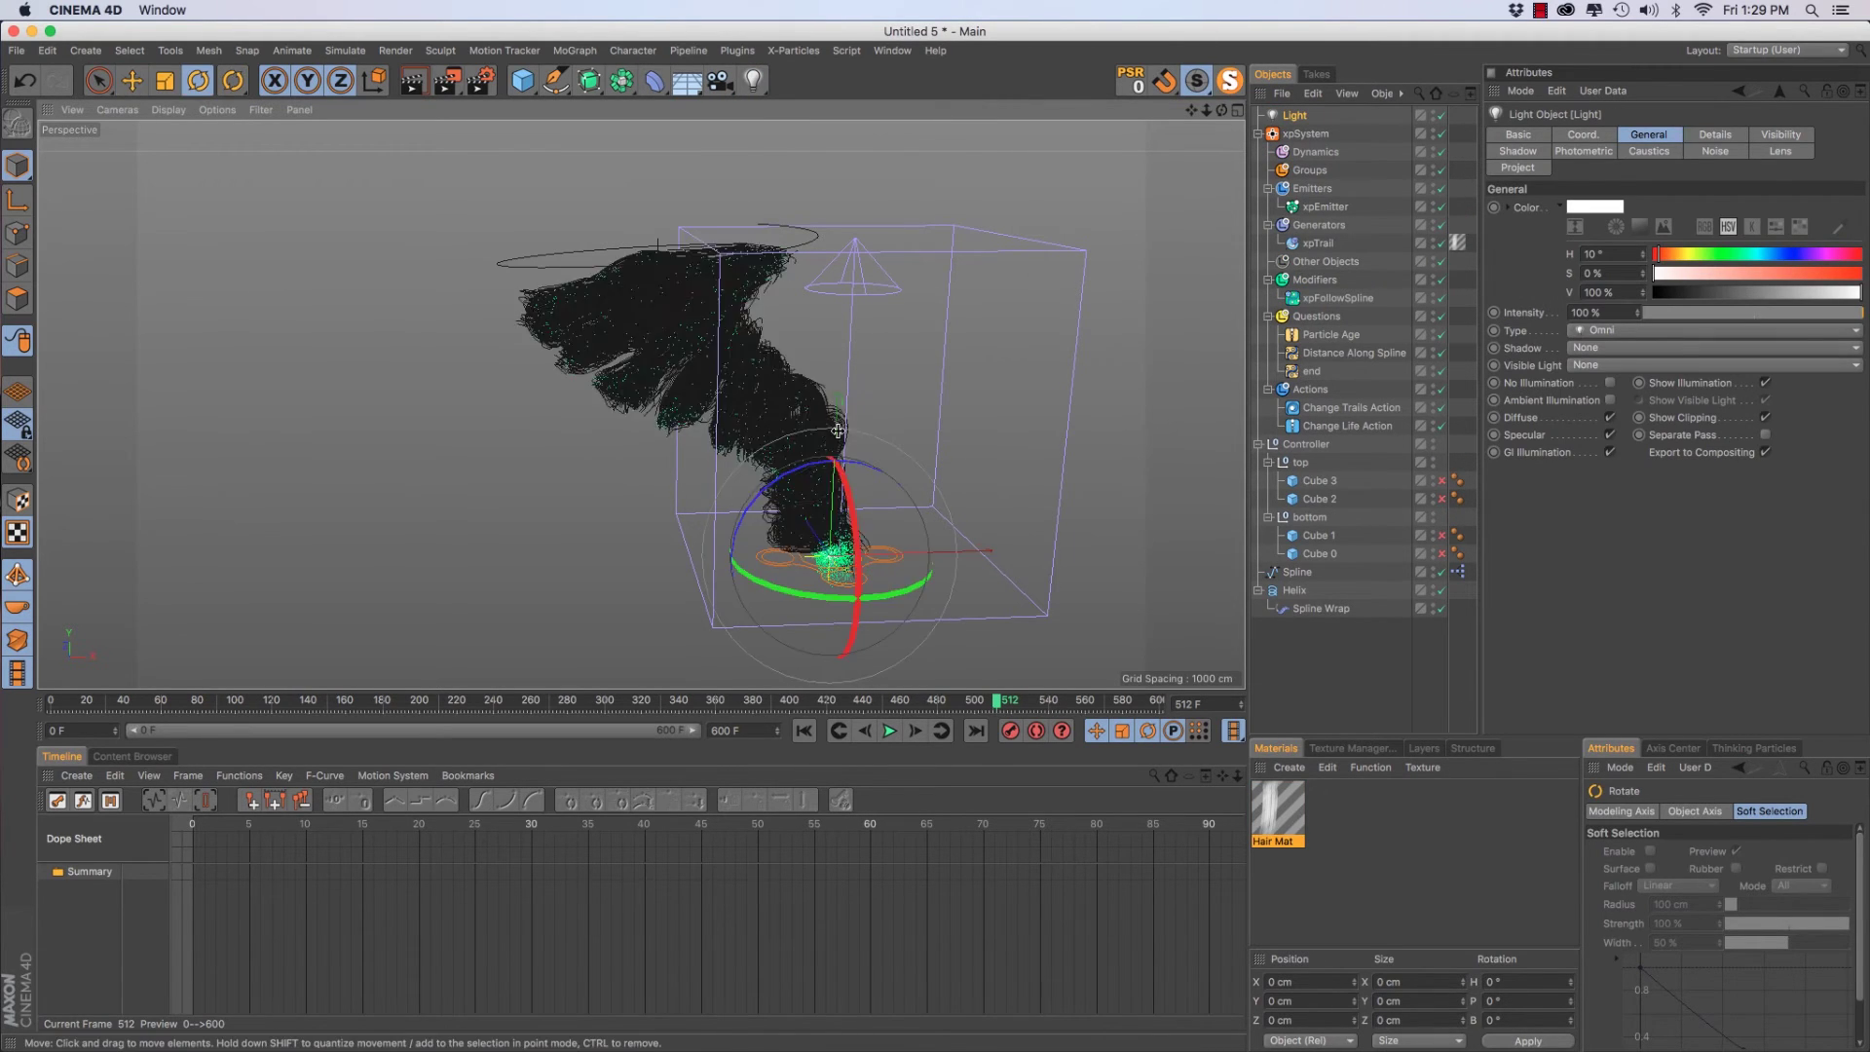
key("r")
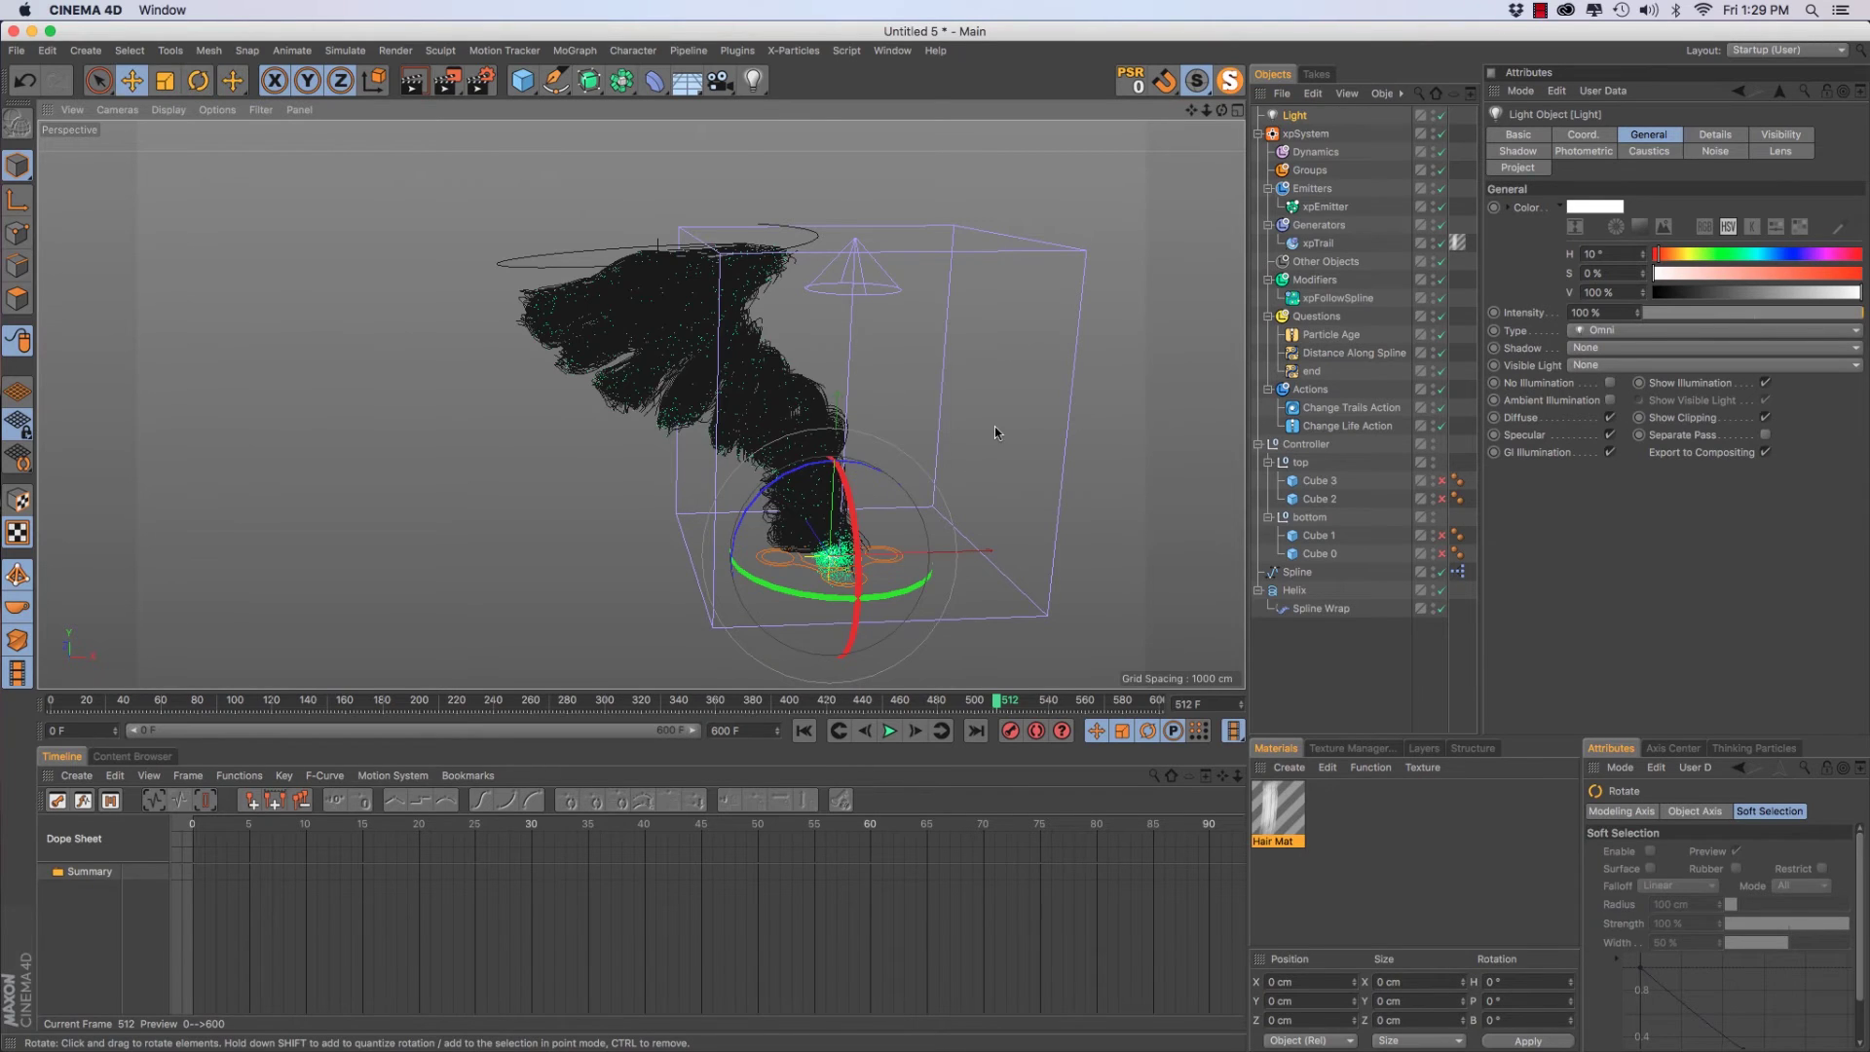
left_click_drag(995, 432, 917, 406)
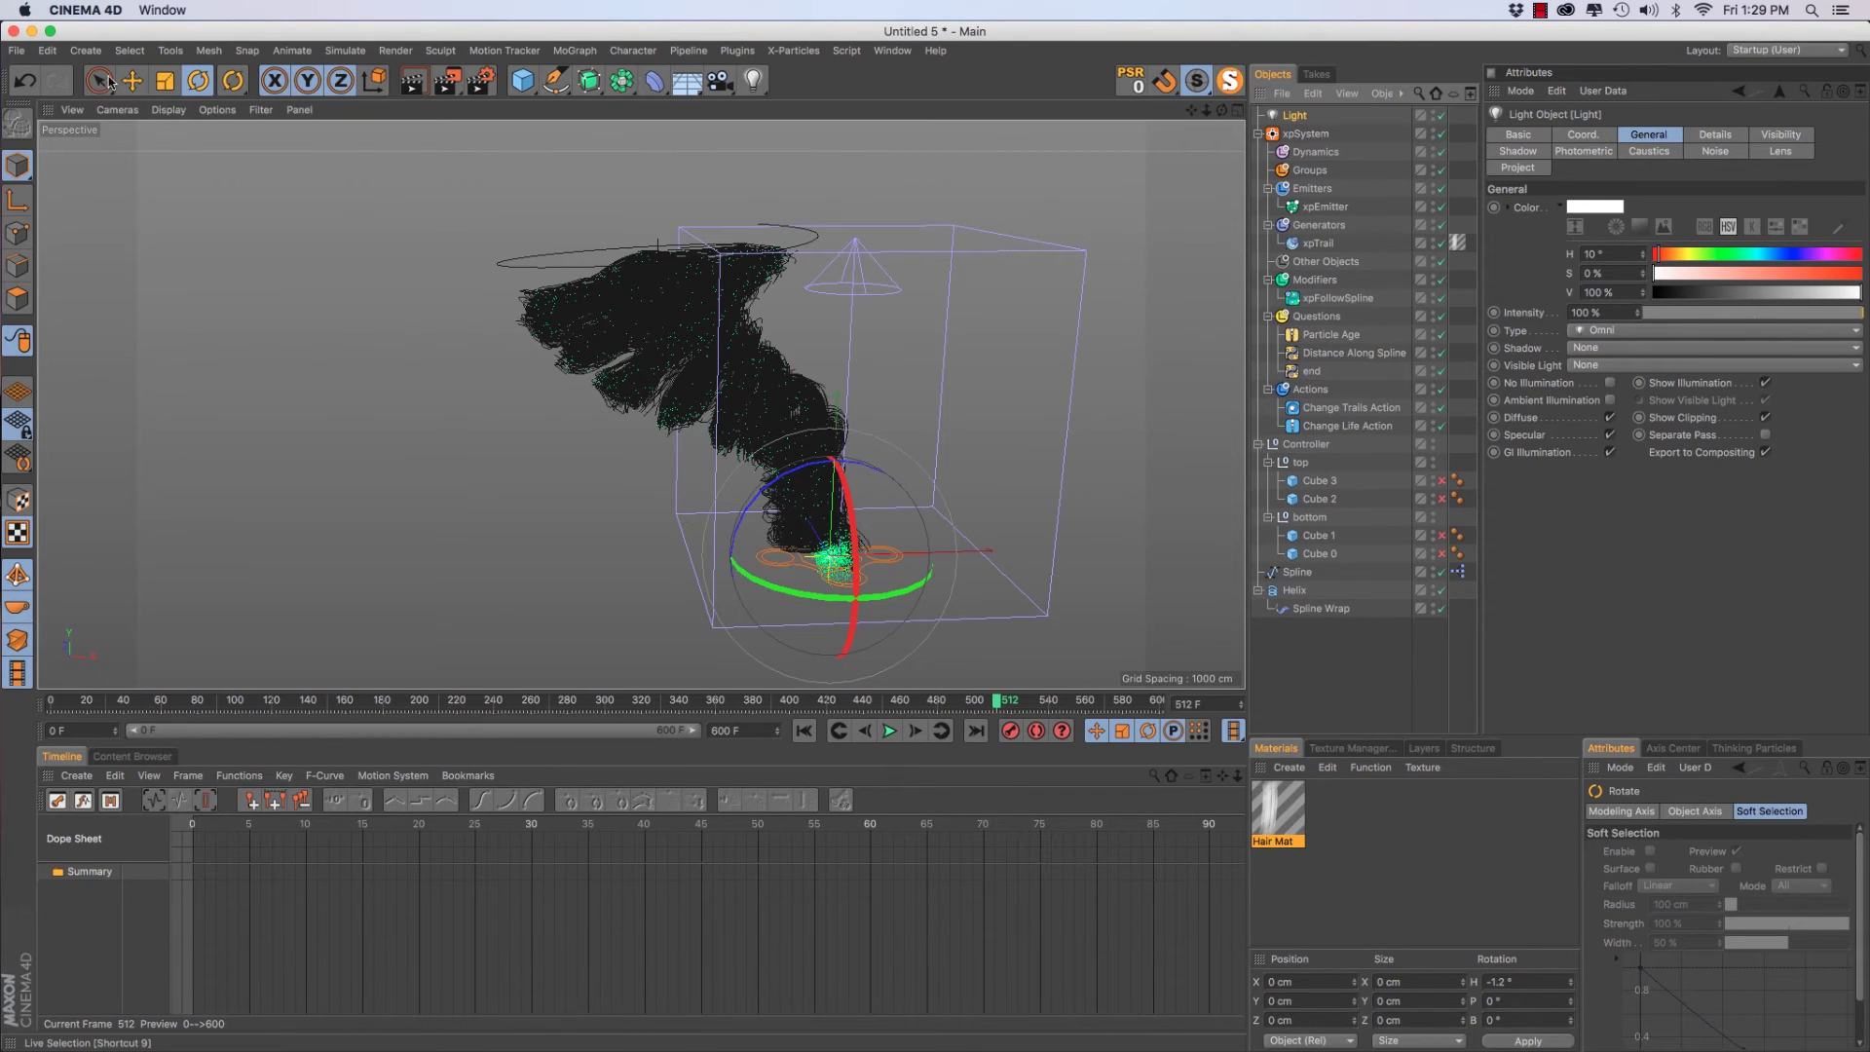
key("9")
left_click_drag(835, 458, 843, 97)
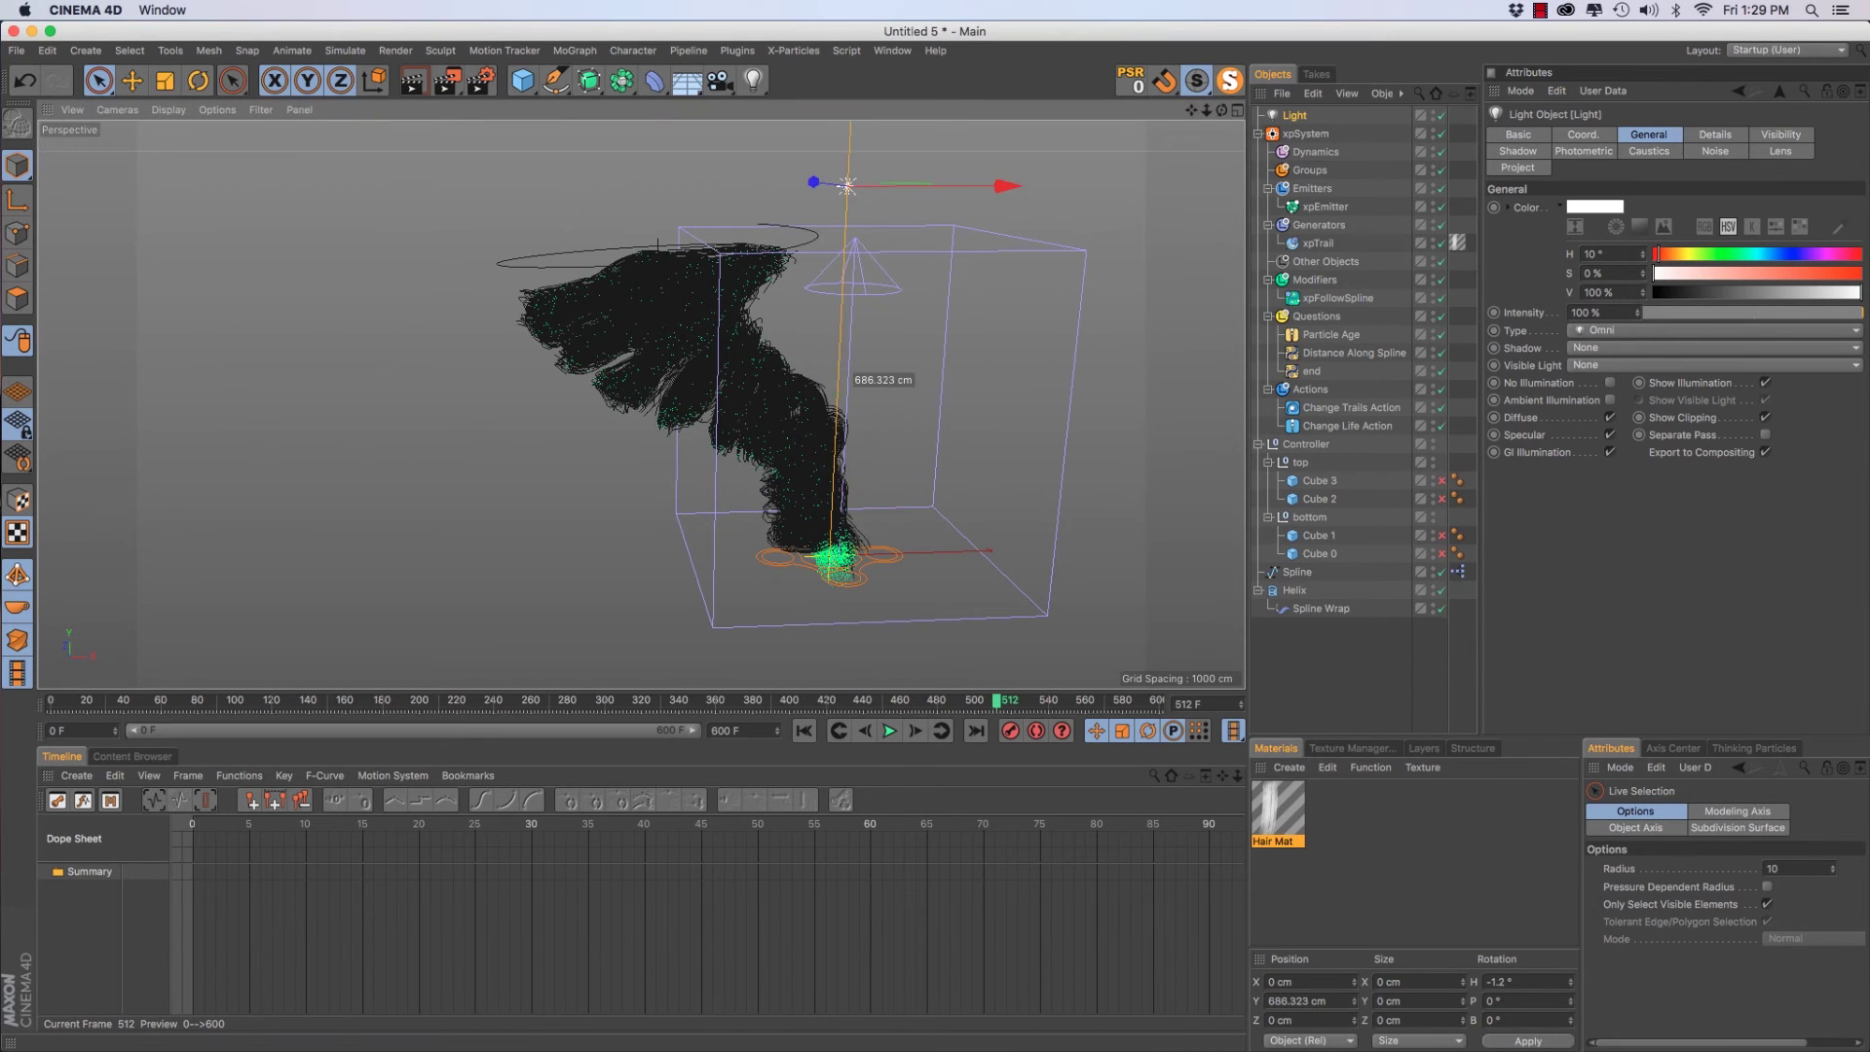
left_click_drag(1002, 185, 430, 185)
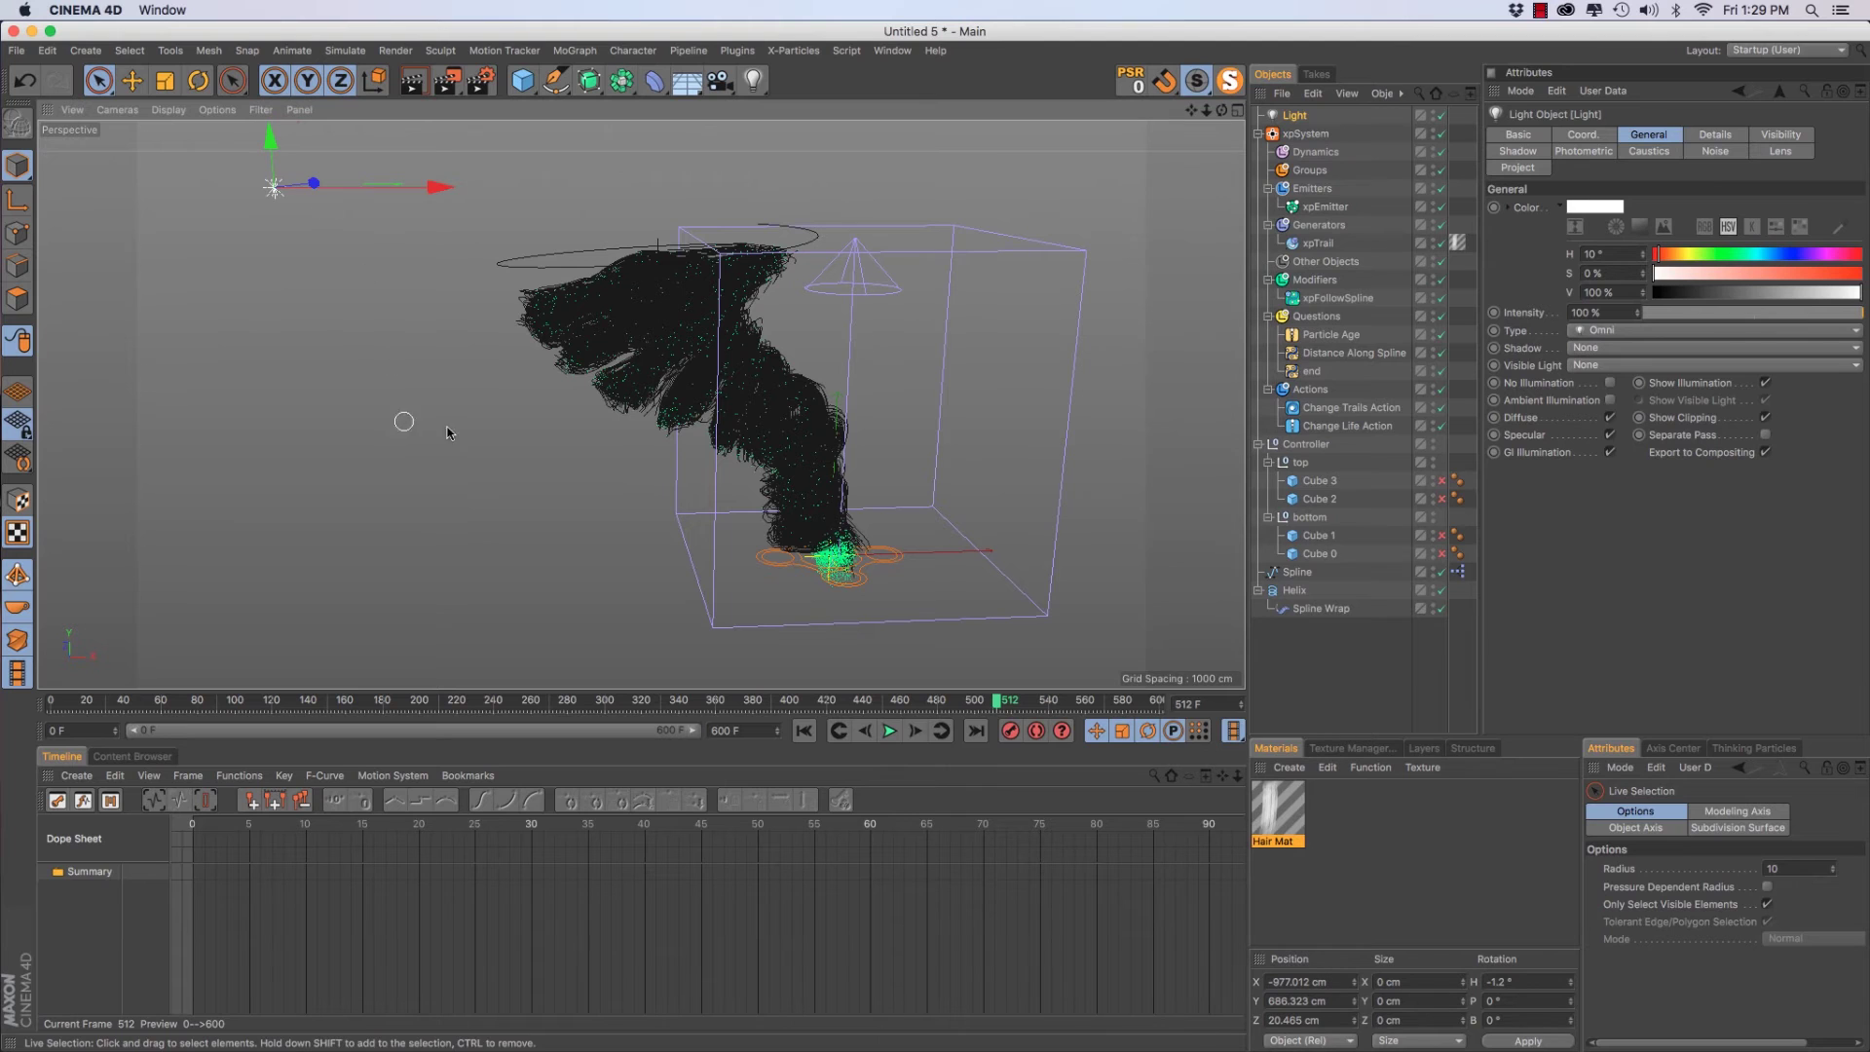
left_click_drag(497, 345, 419, 394, "alt")
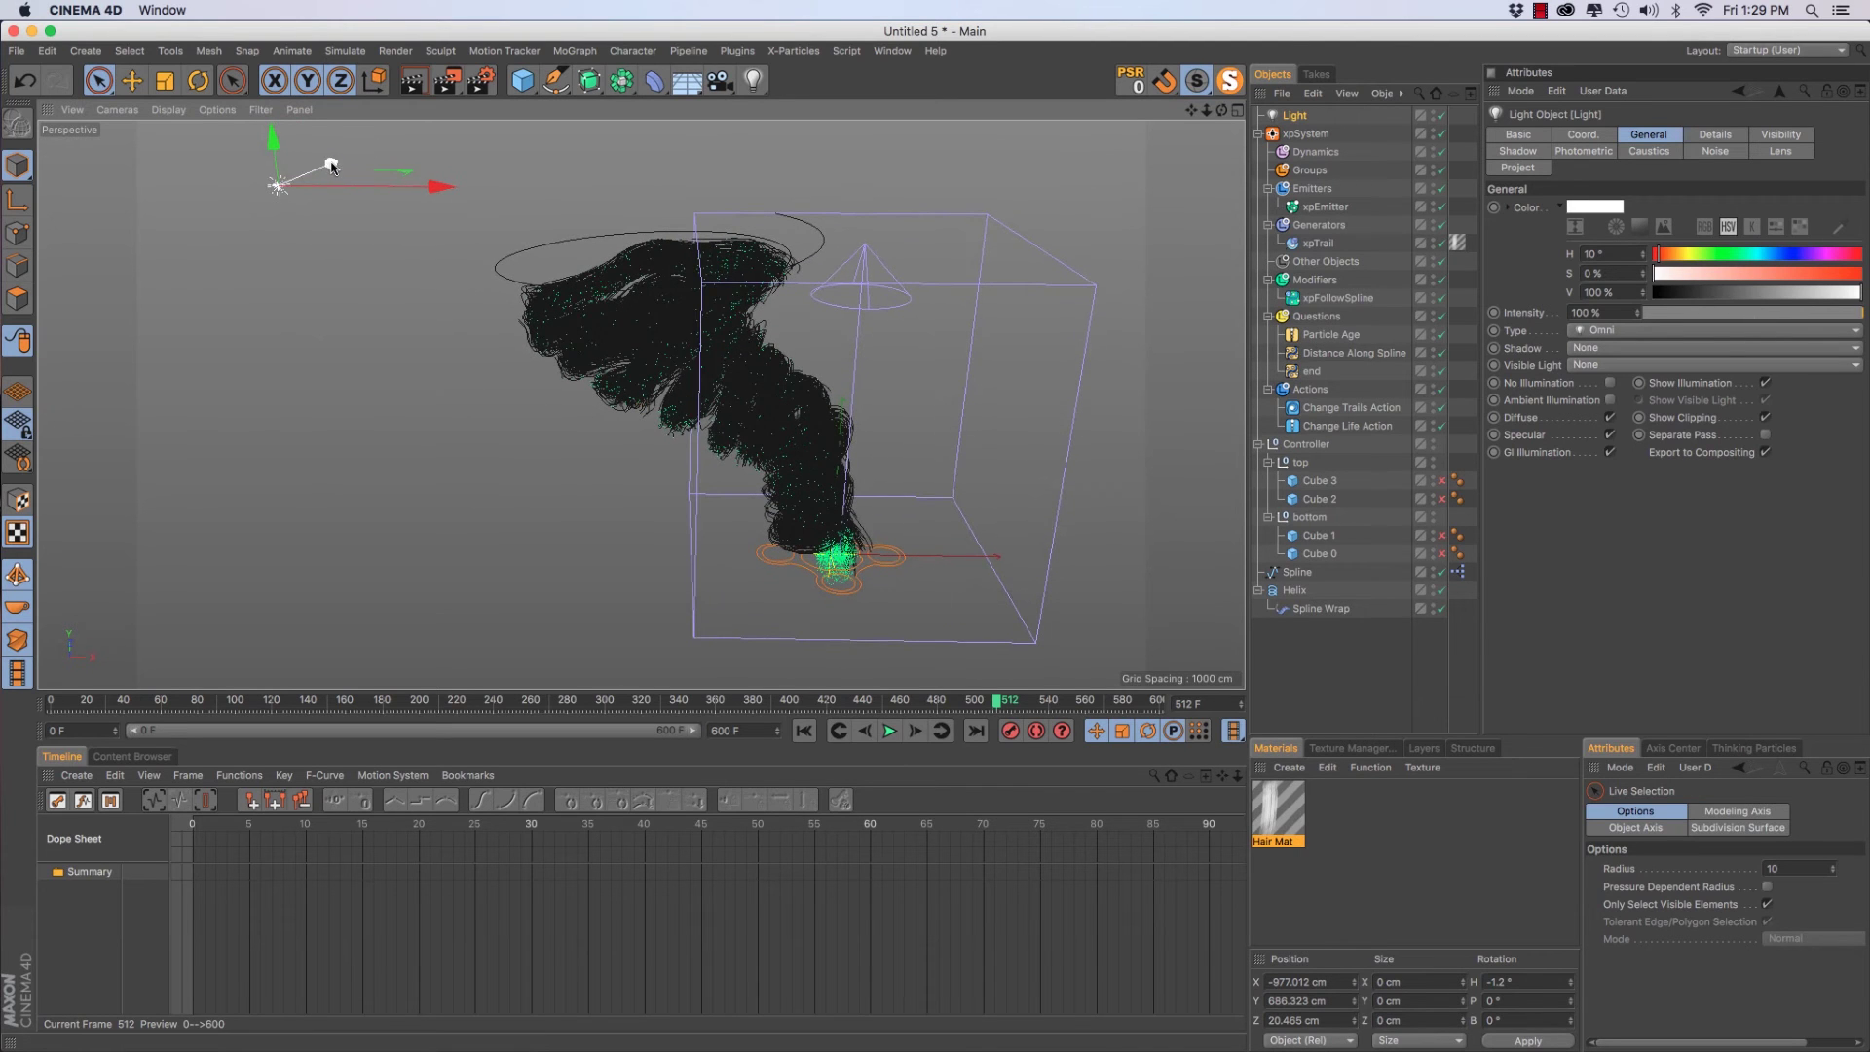
left_click_drag(333, 163, 256, 307)
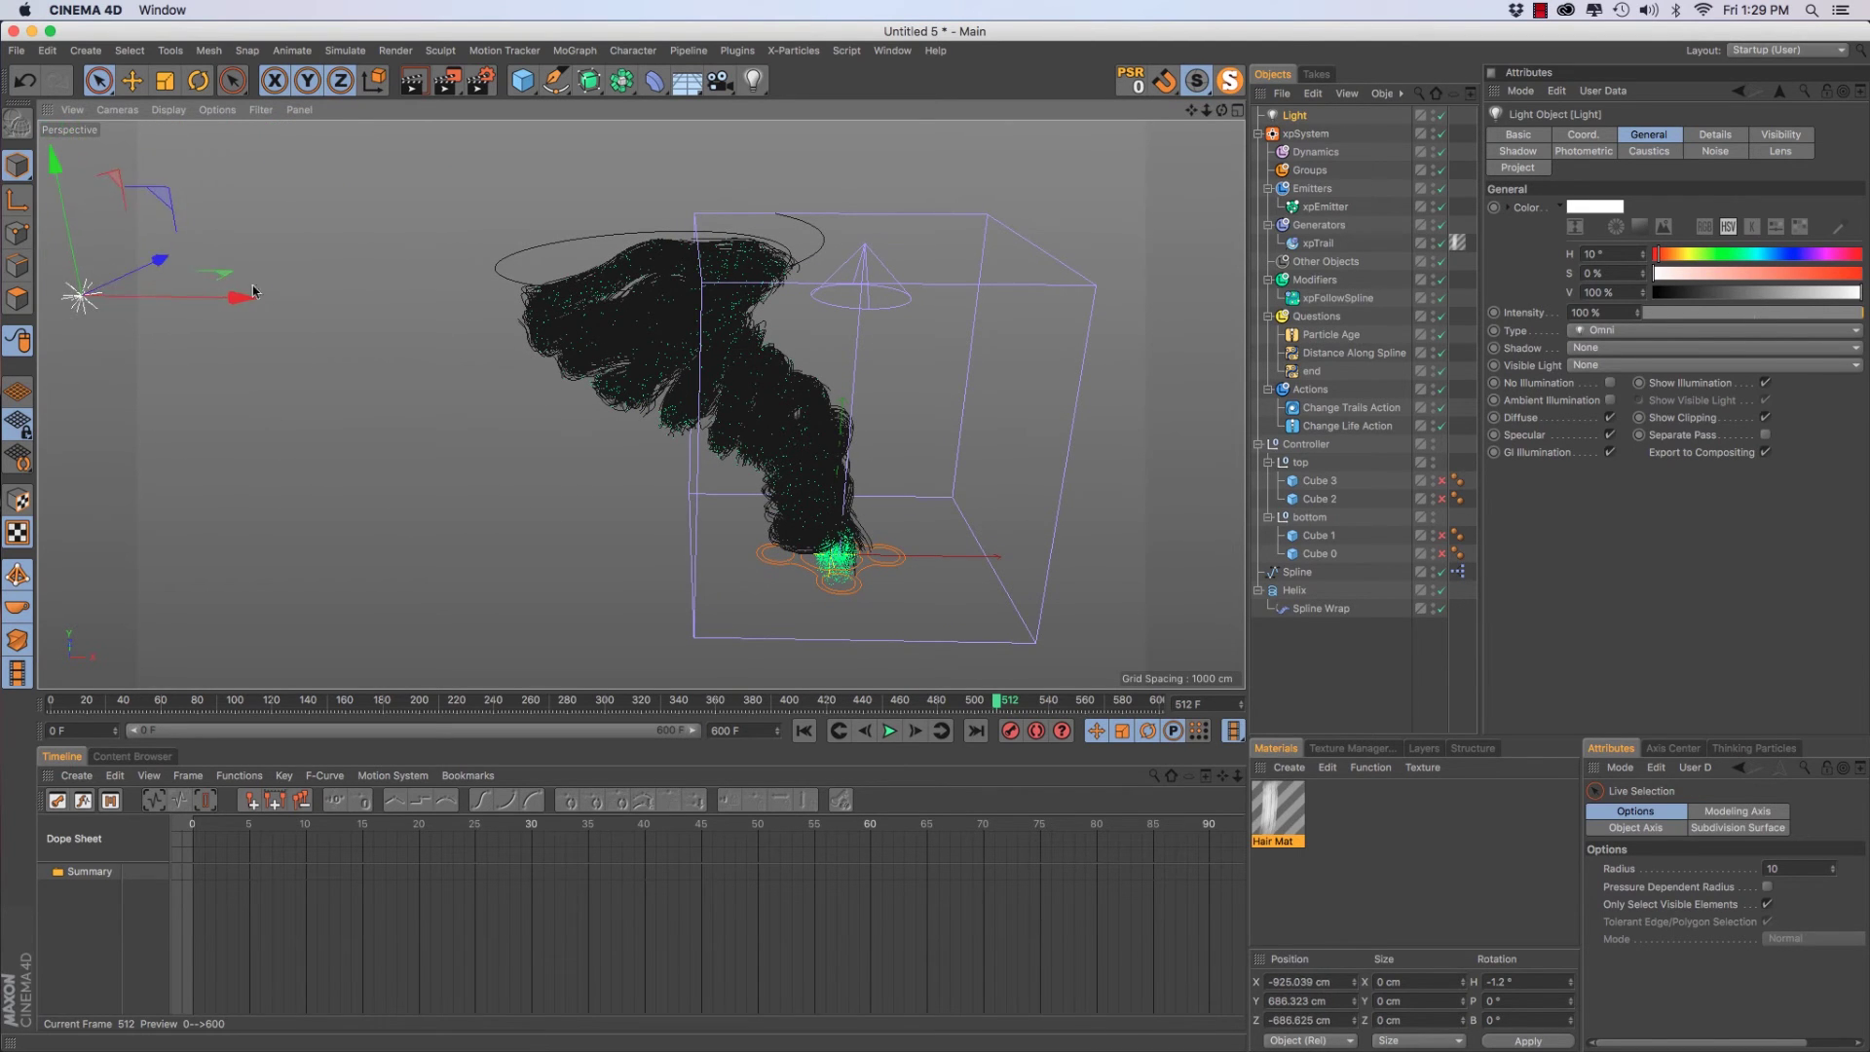
Tint the light pale blue with hue 207° and saturation 18%, and set its shadow to Shadow Maps (Soft)
left_click(1691, 273)
left_click_drag(1773, 259, 1775, 261)
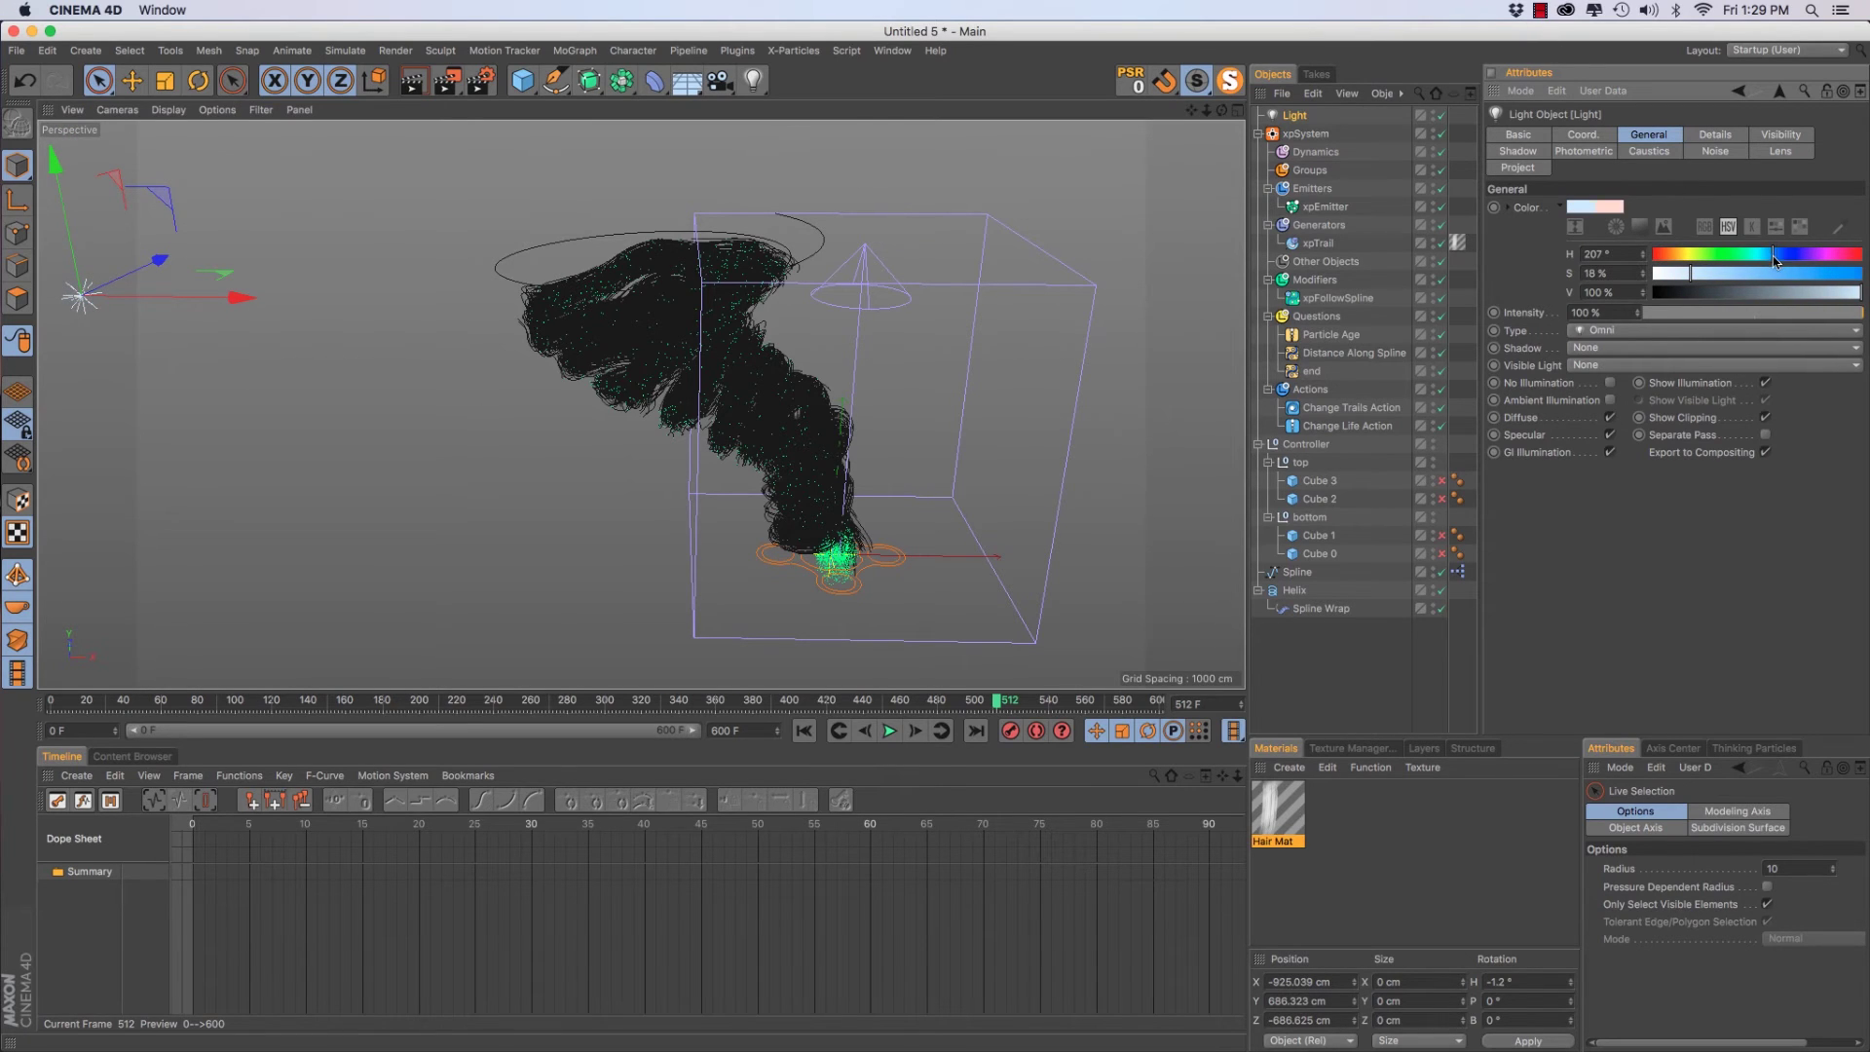
left_click(1597, 349)
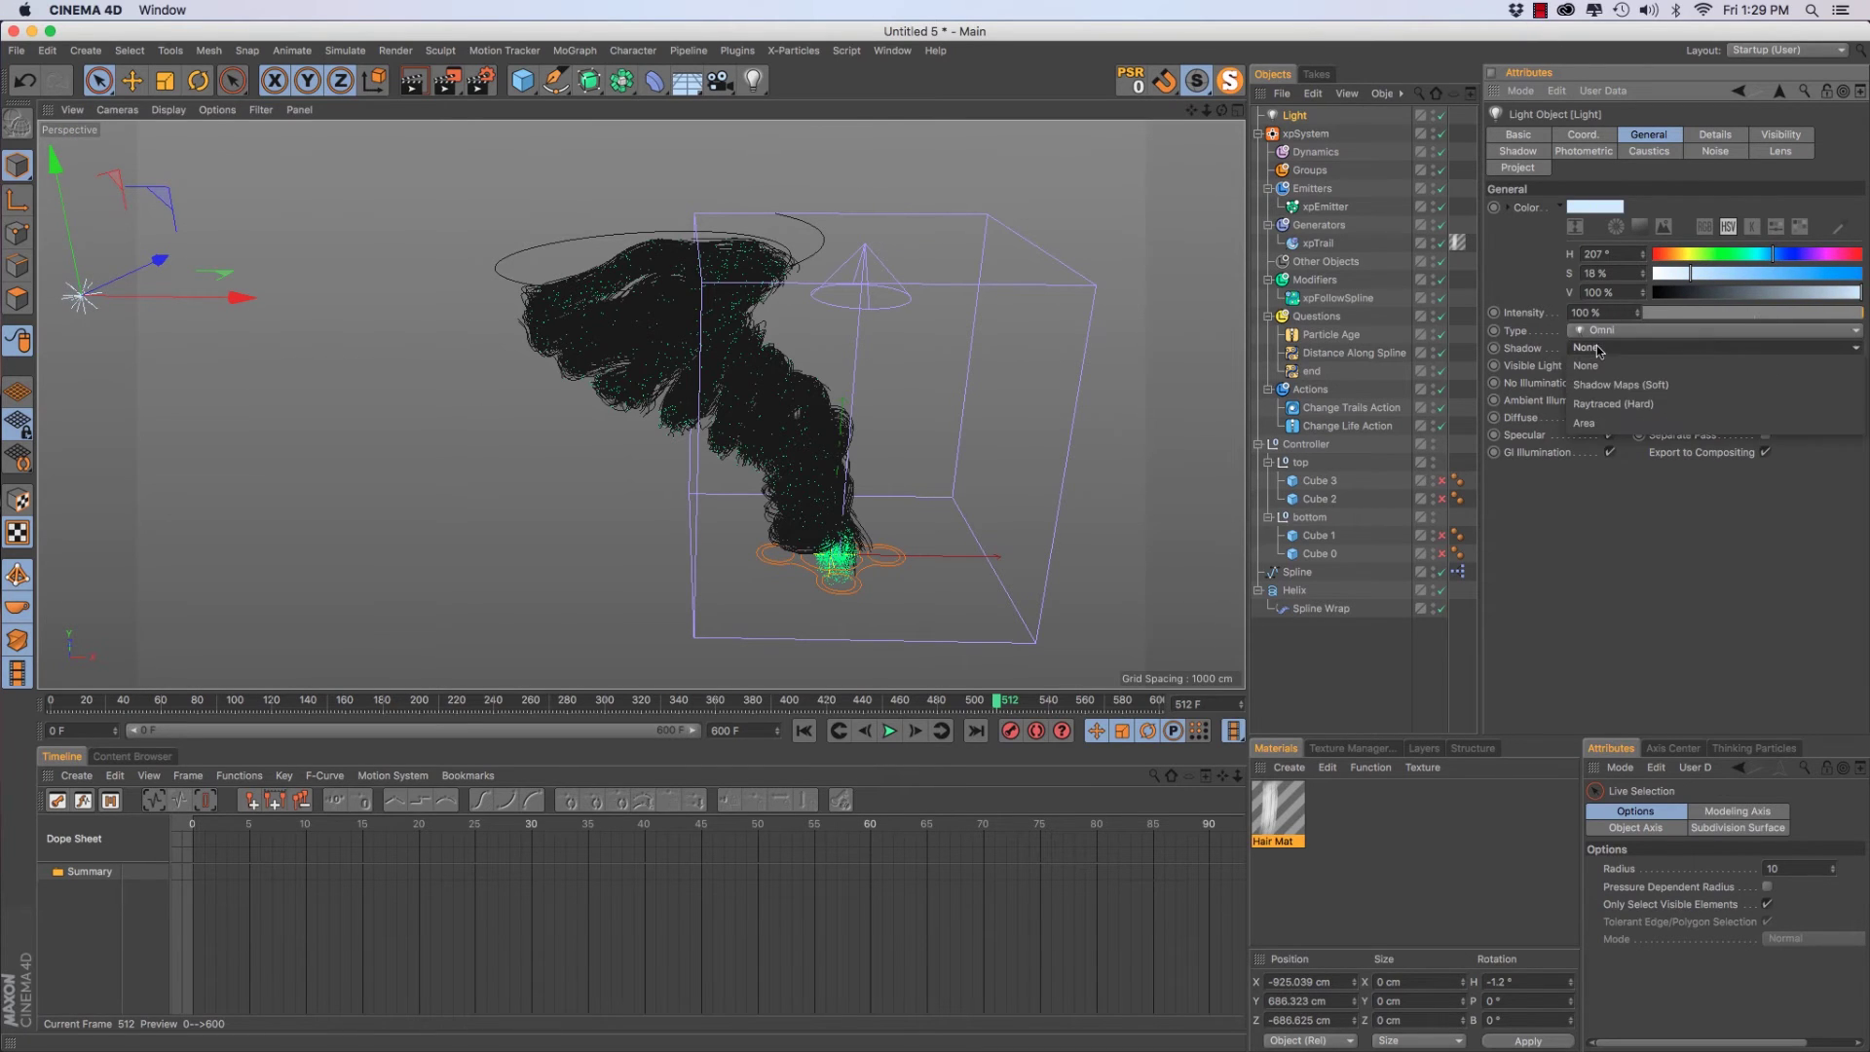
left_click(1645, 385)
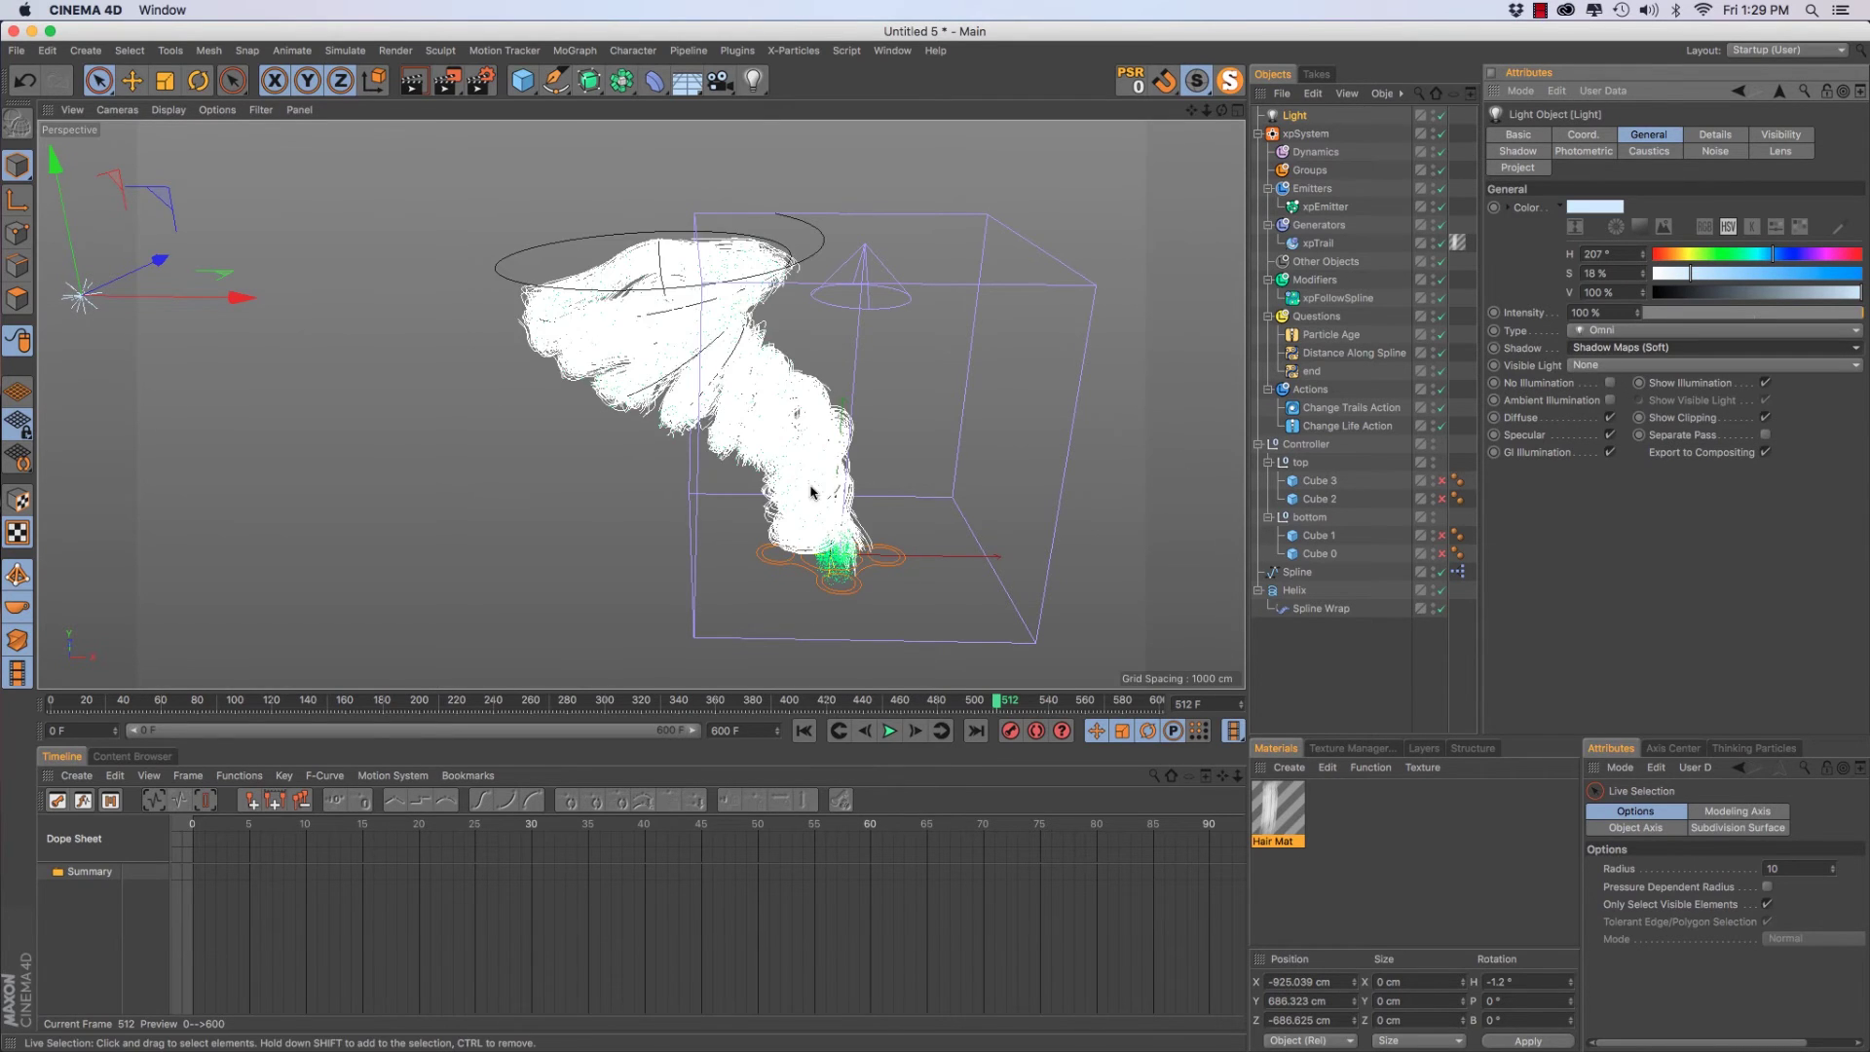
Duplicate the light and move the copy to the opposite side of the trails, at about X 507, Y 686, Z 82 cm
left_click_drag(1294, 116, 1296, 113)
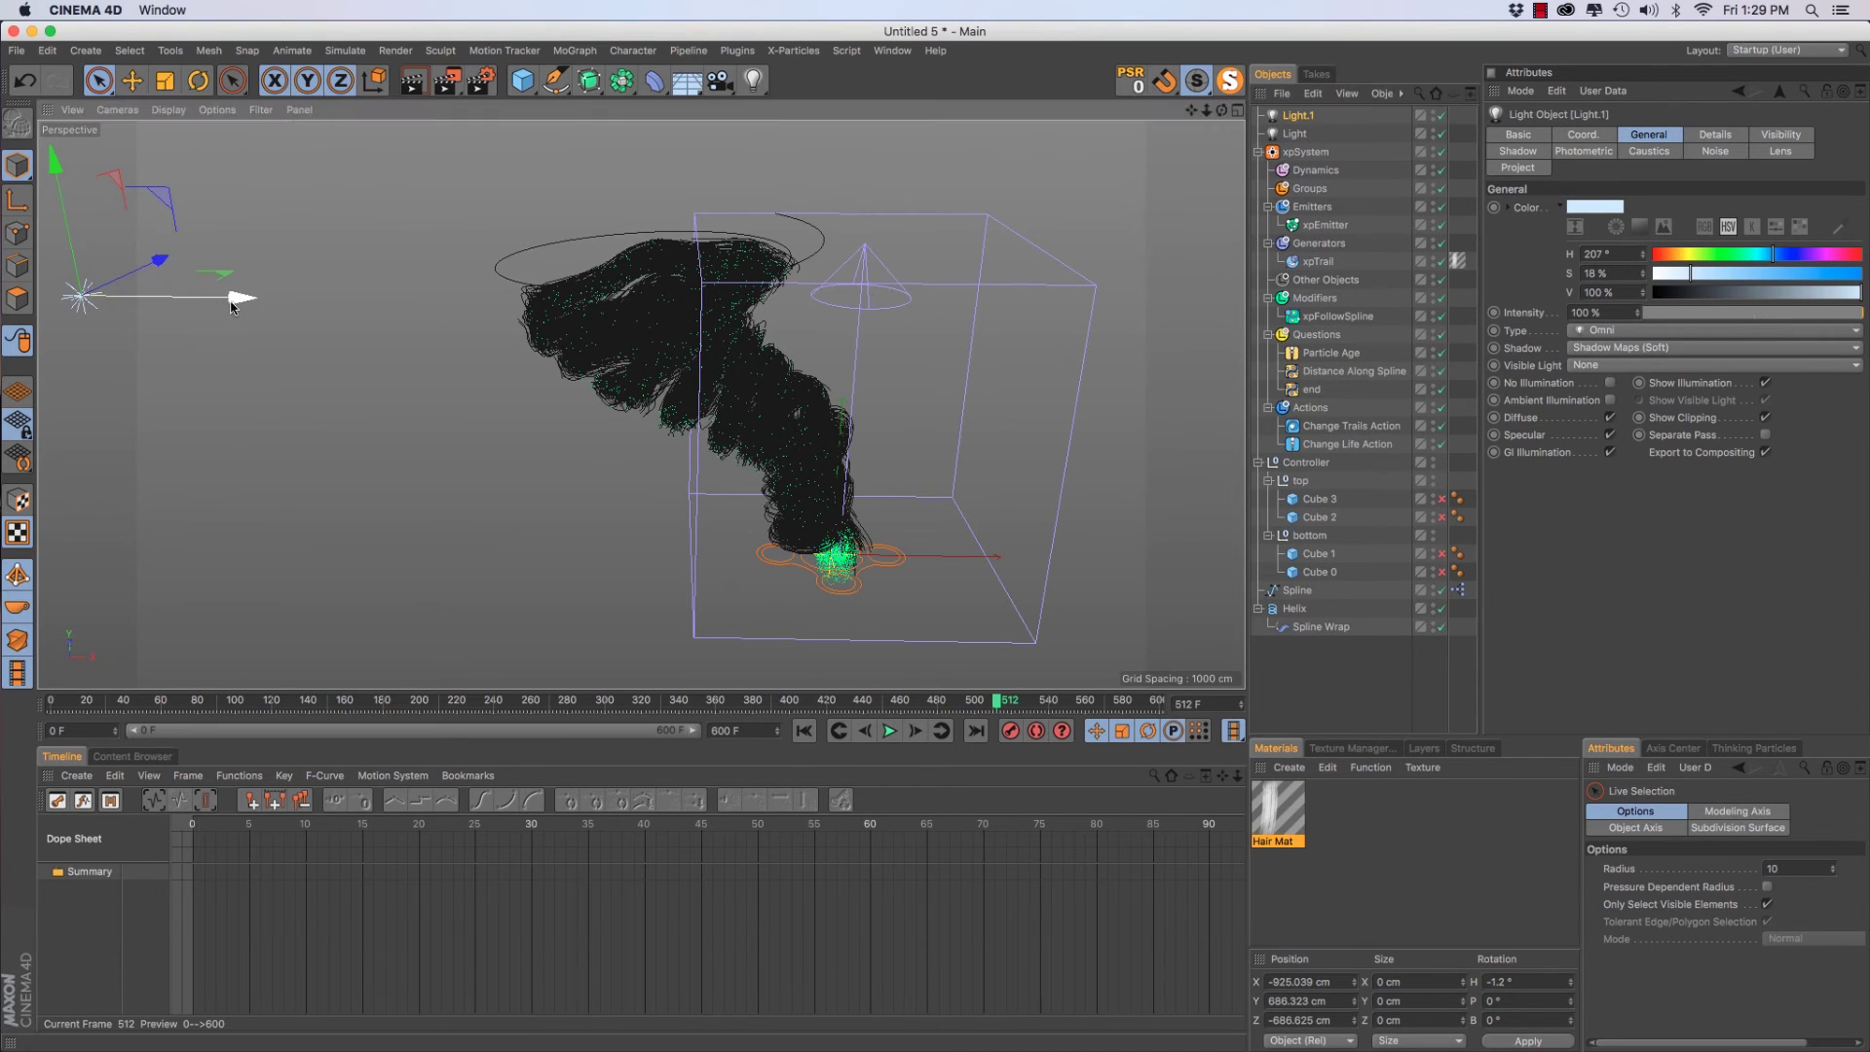
left_click_drag(239, 297, 1432, 263)
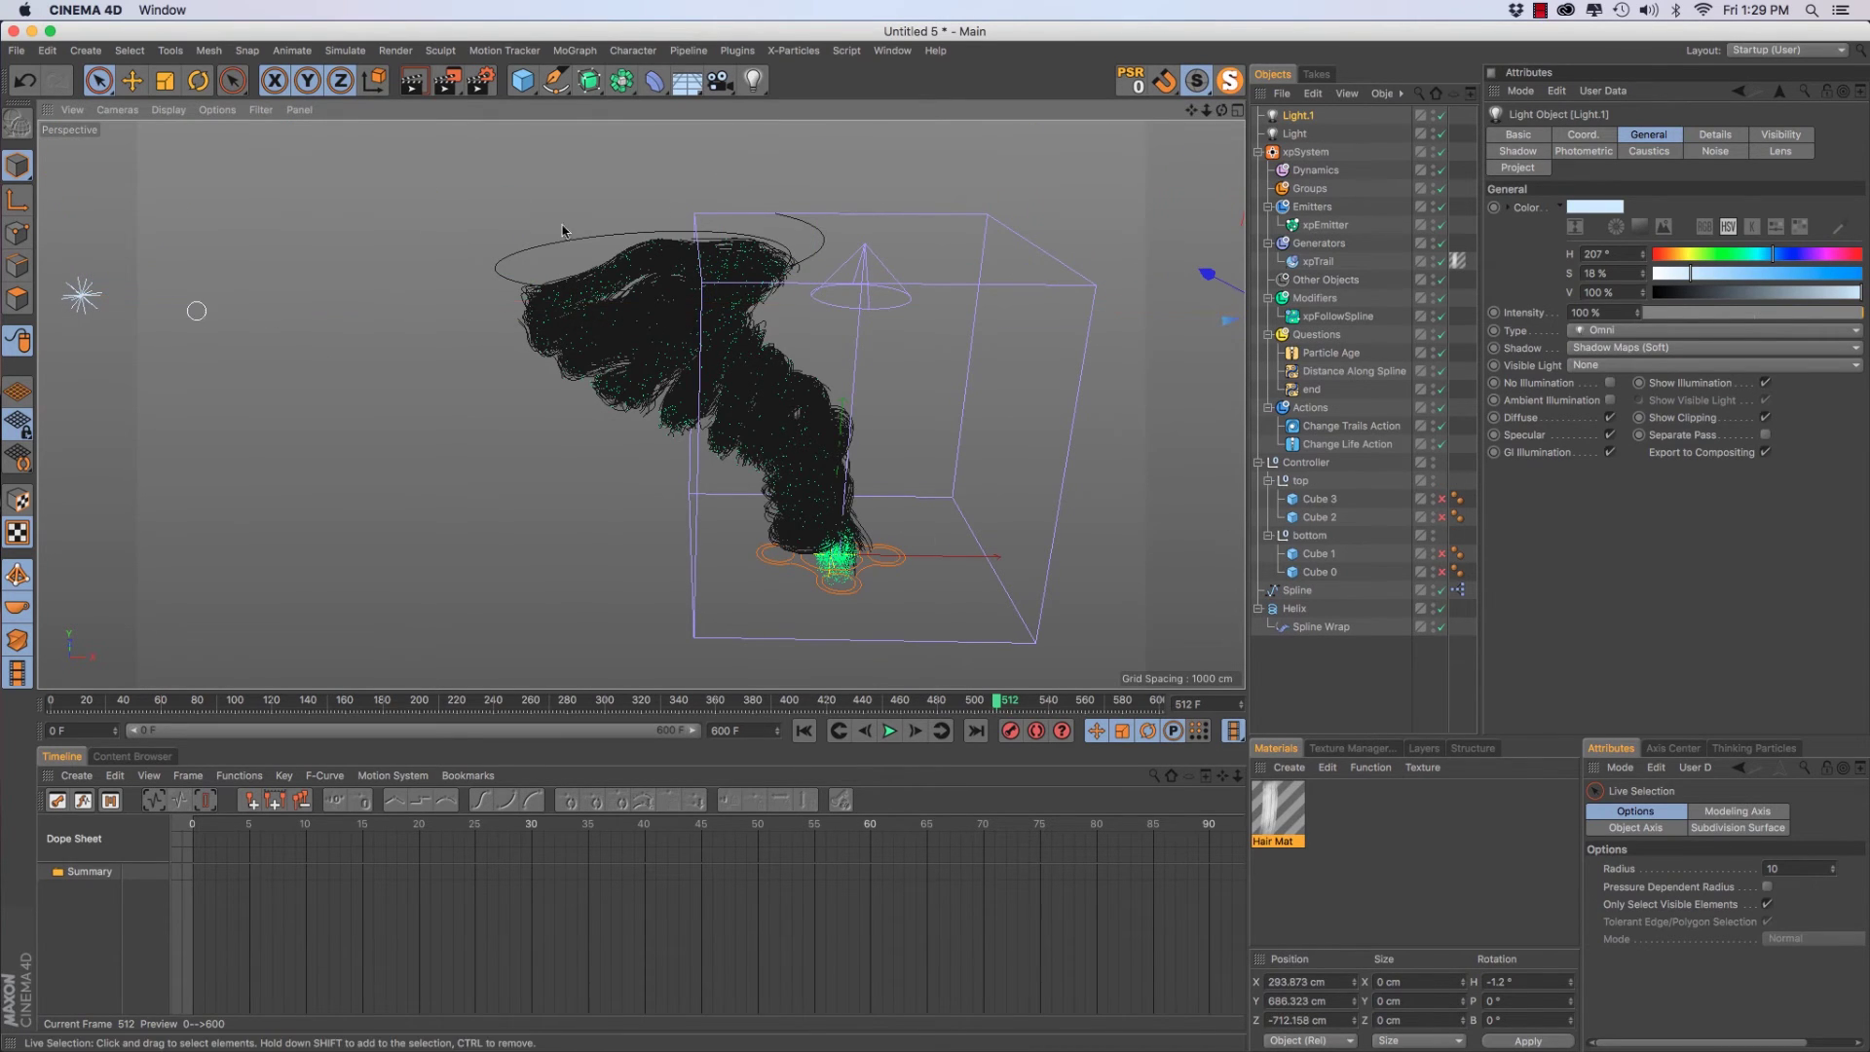
left_click_drag(1207, 275, 989, 161)
left_click_drag(1198, 185, 1388, 103)
Color the duplicated light warm orange with hue 17° and saturation 46%, and render the perspective view
mouse_move(1741, 256)
left_mouse_down()
mouse_move(1661, 261)
mouse_move(1774, 277)
mouse_move(1750, 282)
left_mouse_up()
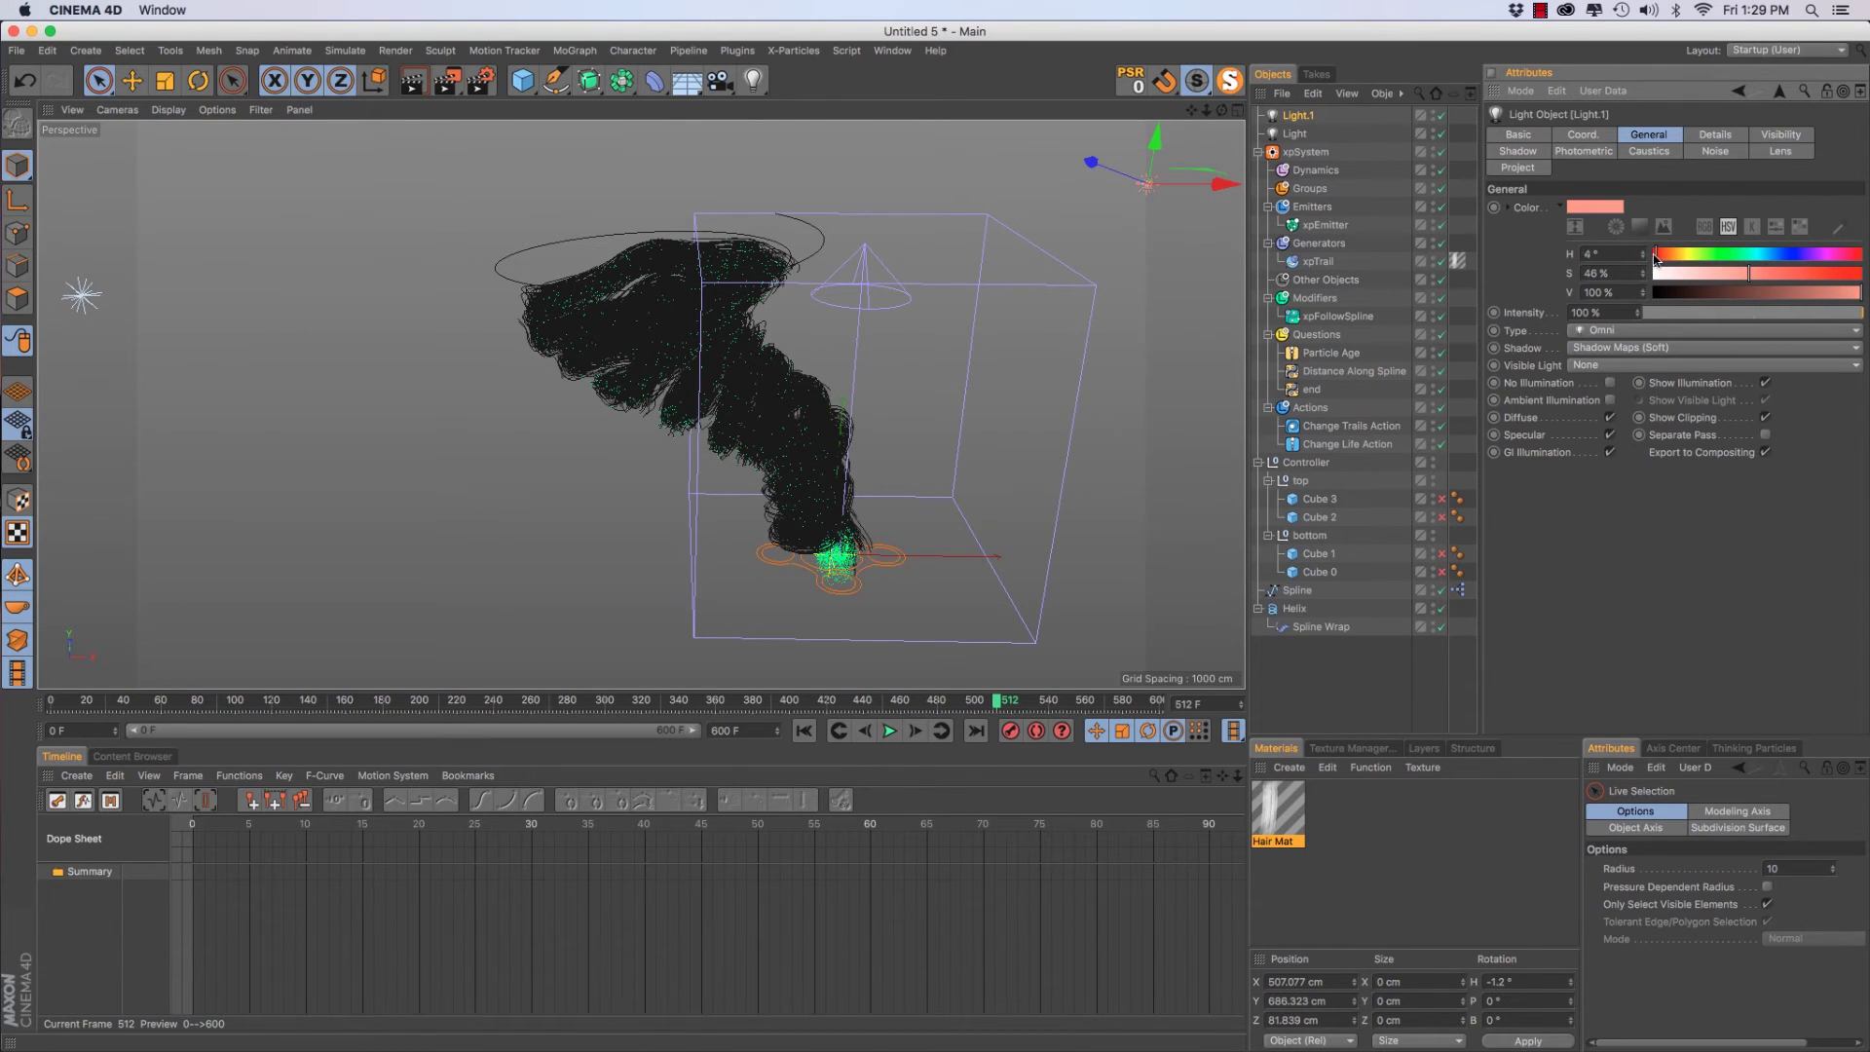
left_click_drag(1673, 256, 1665, 261)
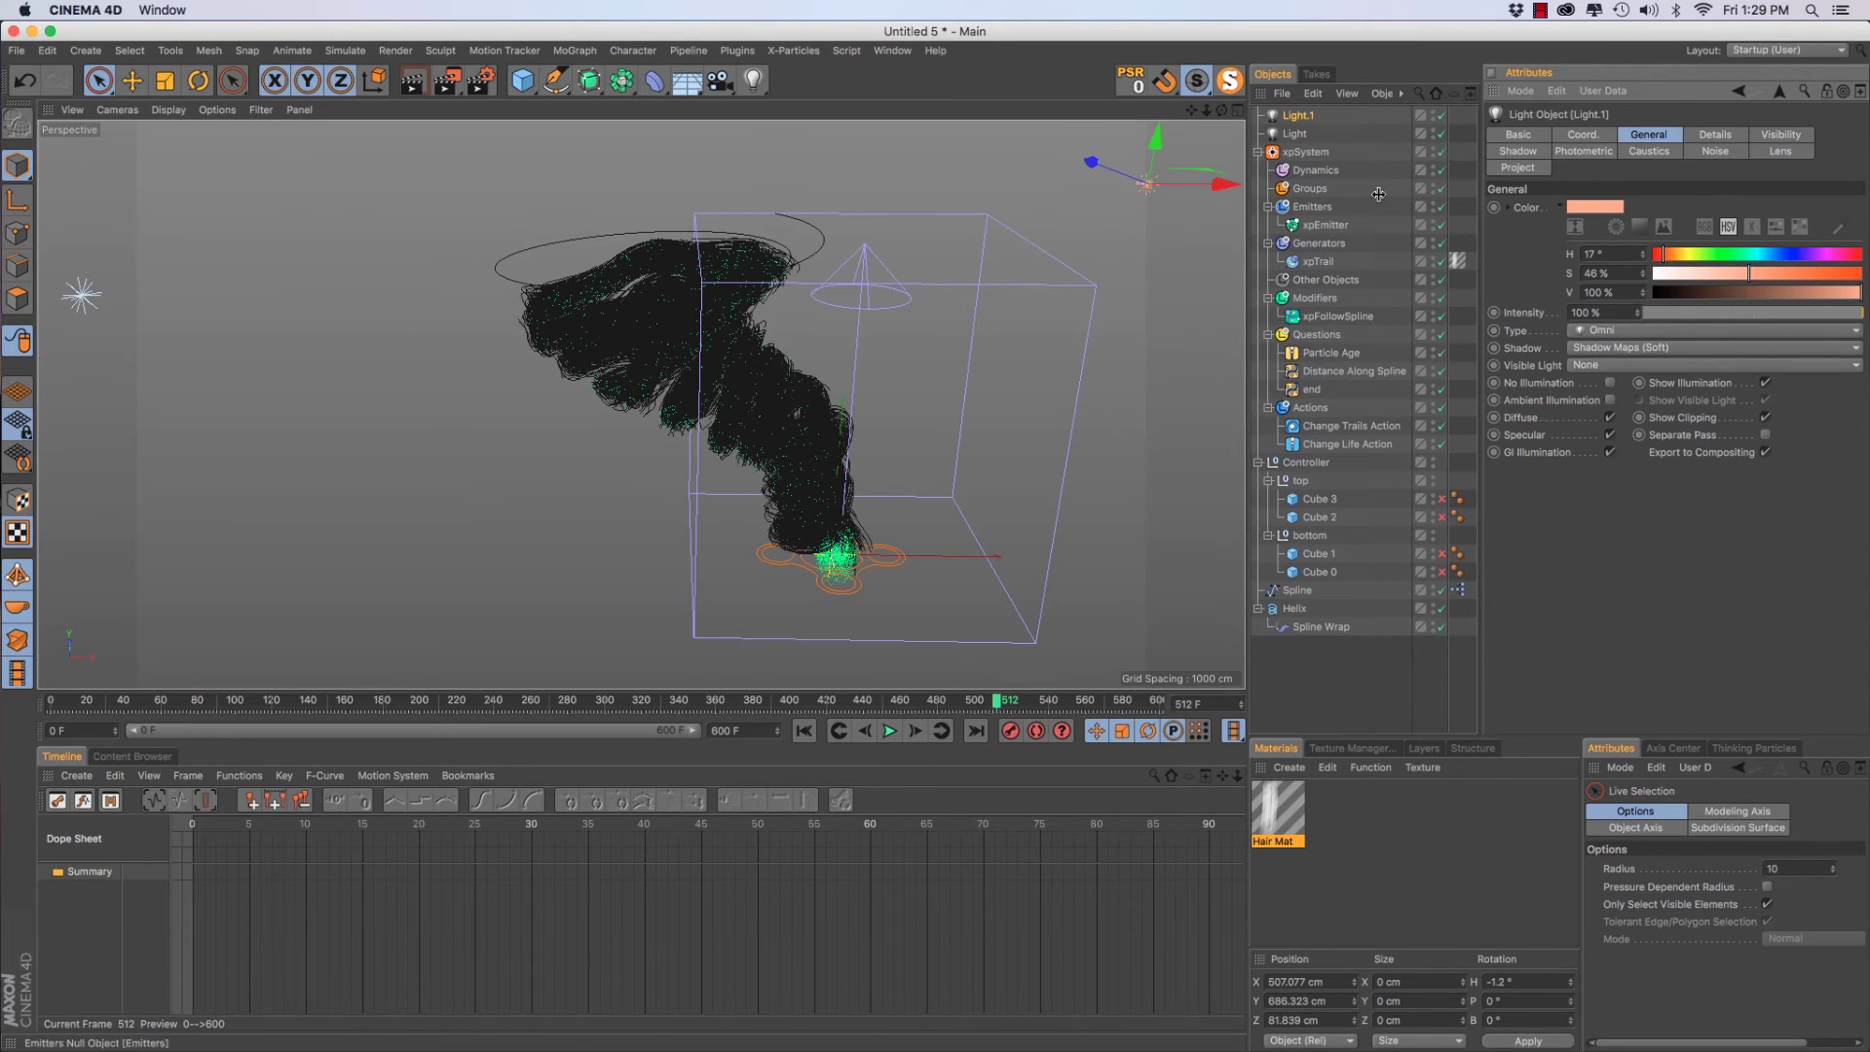
key("super+r")
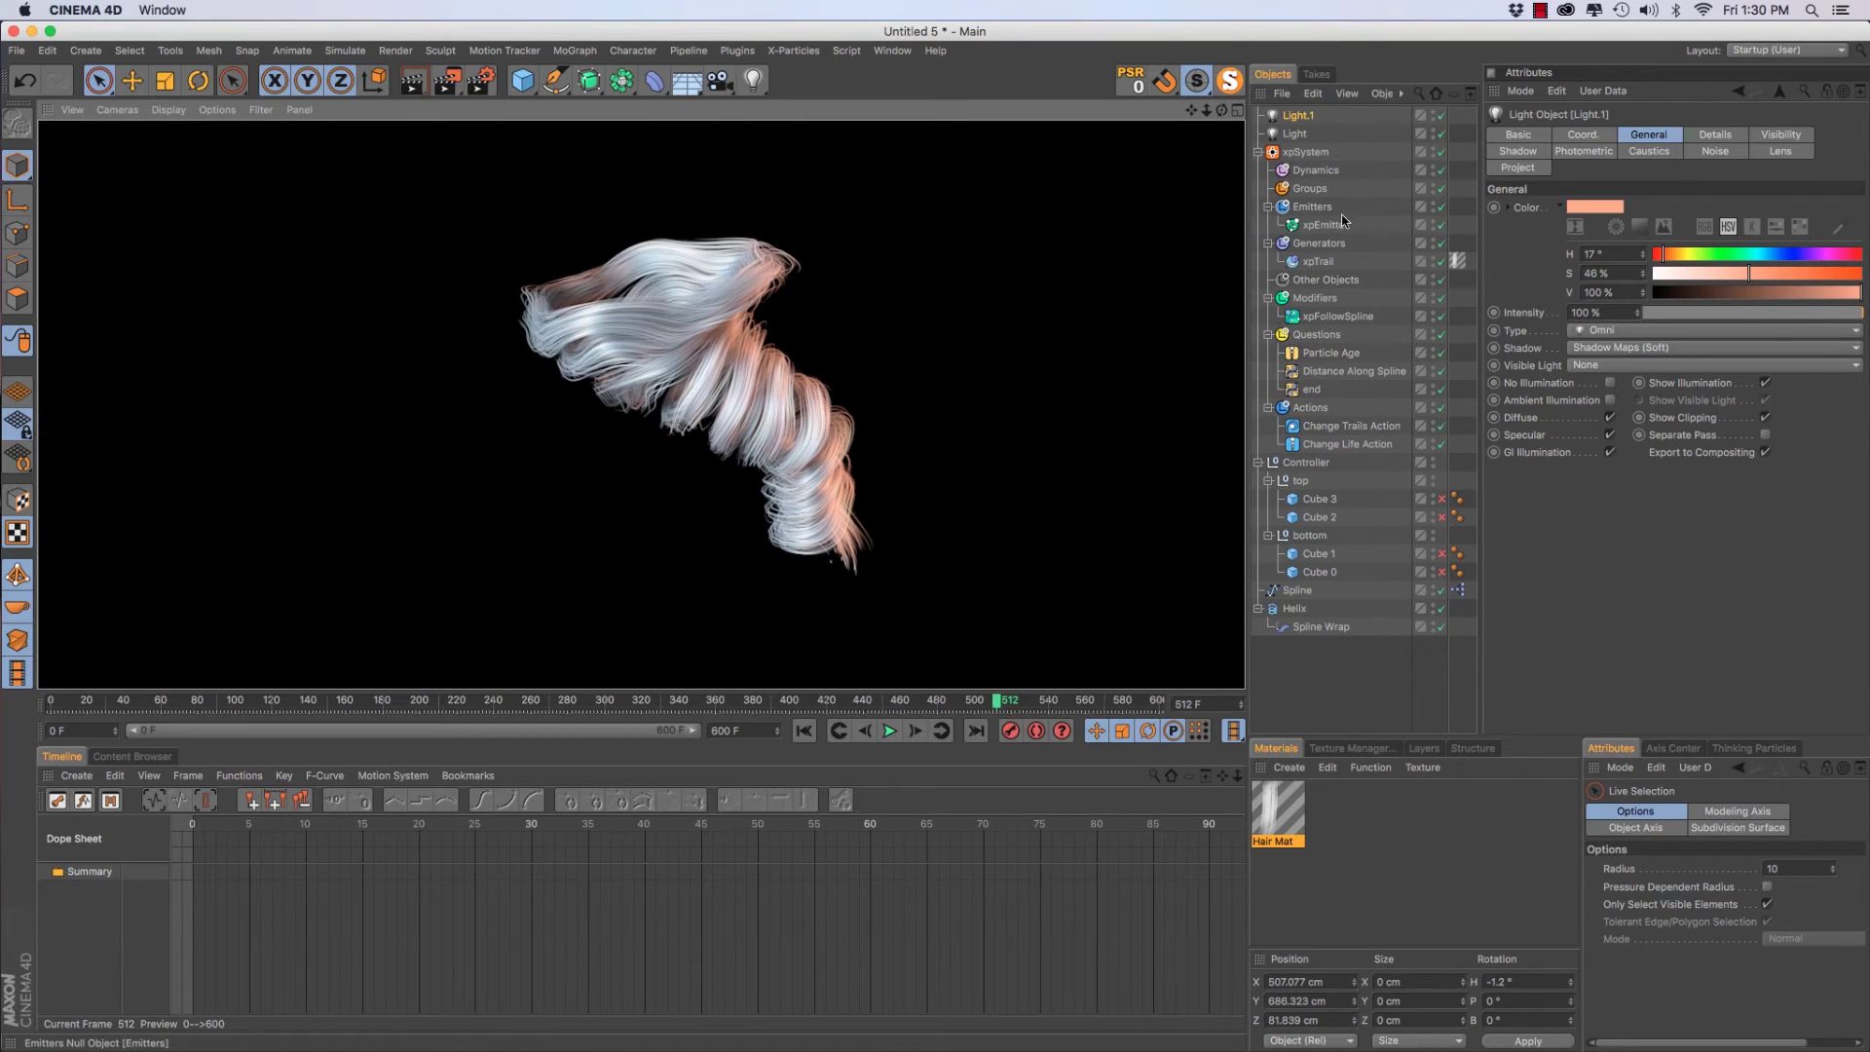
Try the Bezier spline type on xpTrail with Natural intermediate points, and switch the type to B-Spline
left_click(1319, 263)
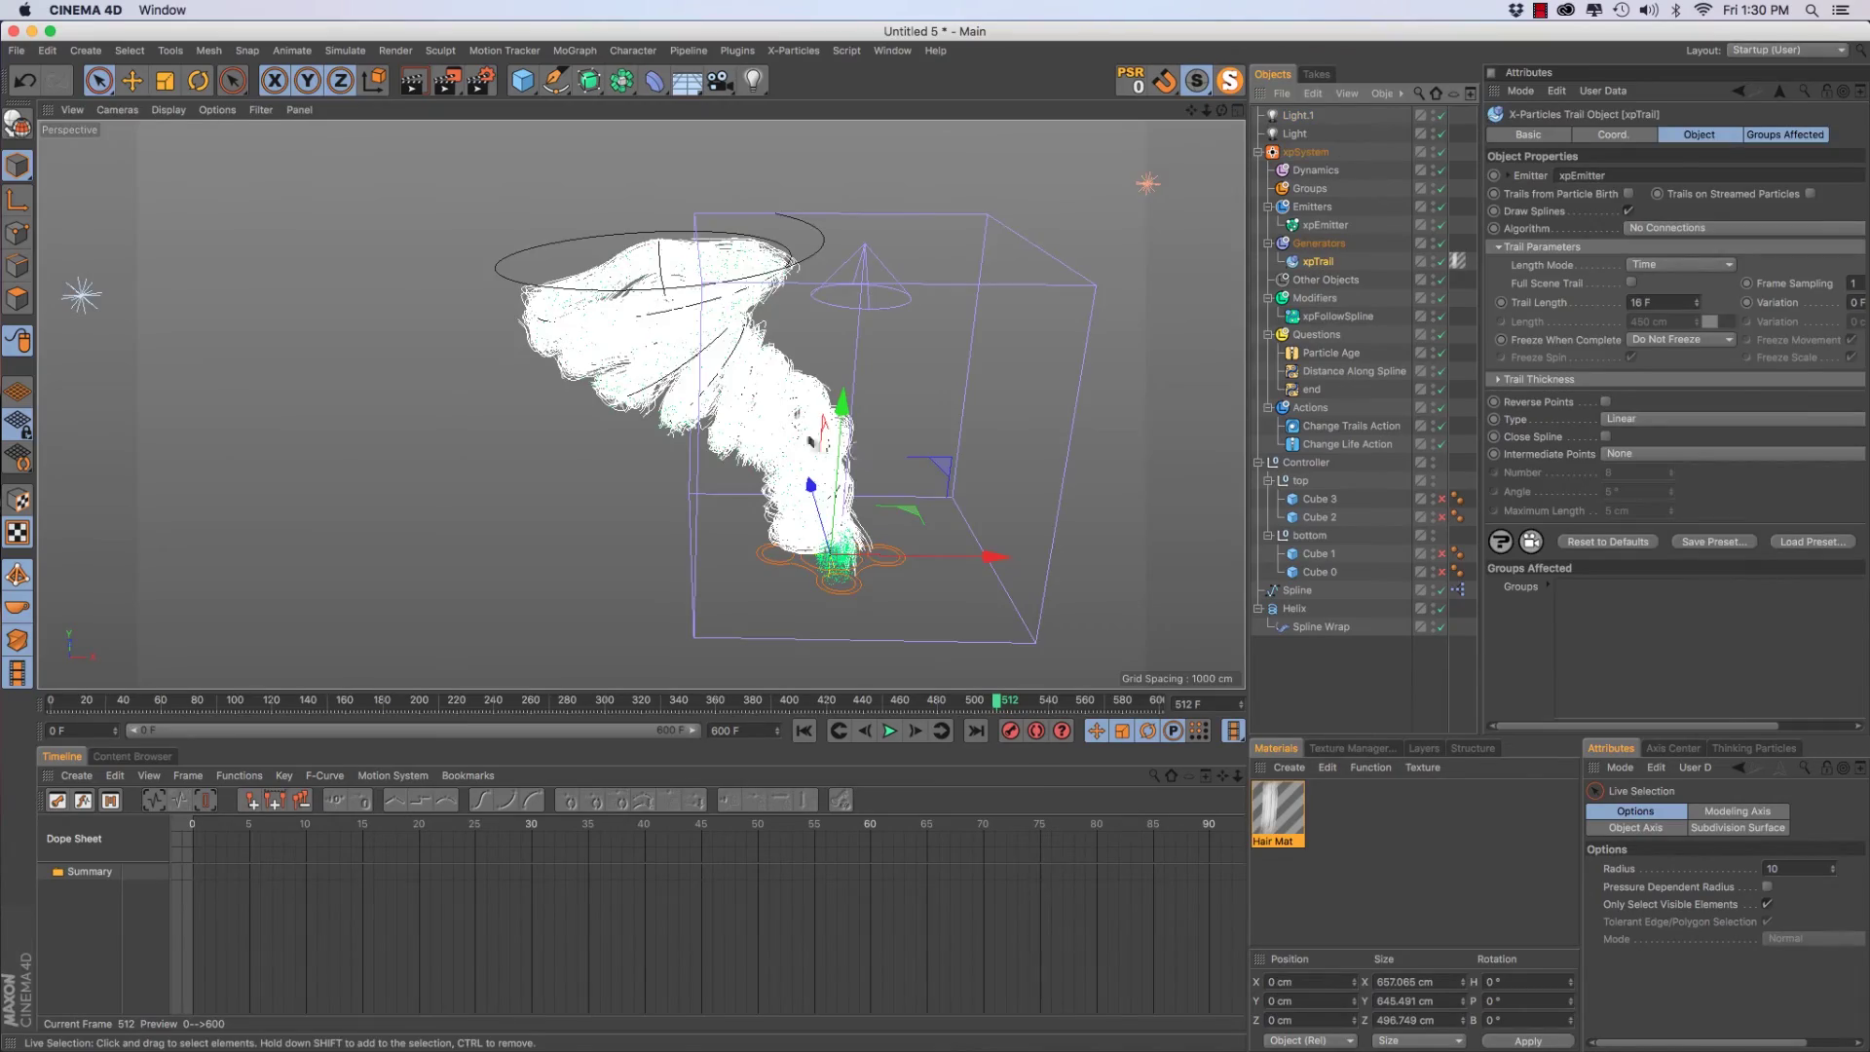
scroll(762, 352, "up", 10)
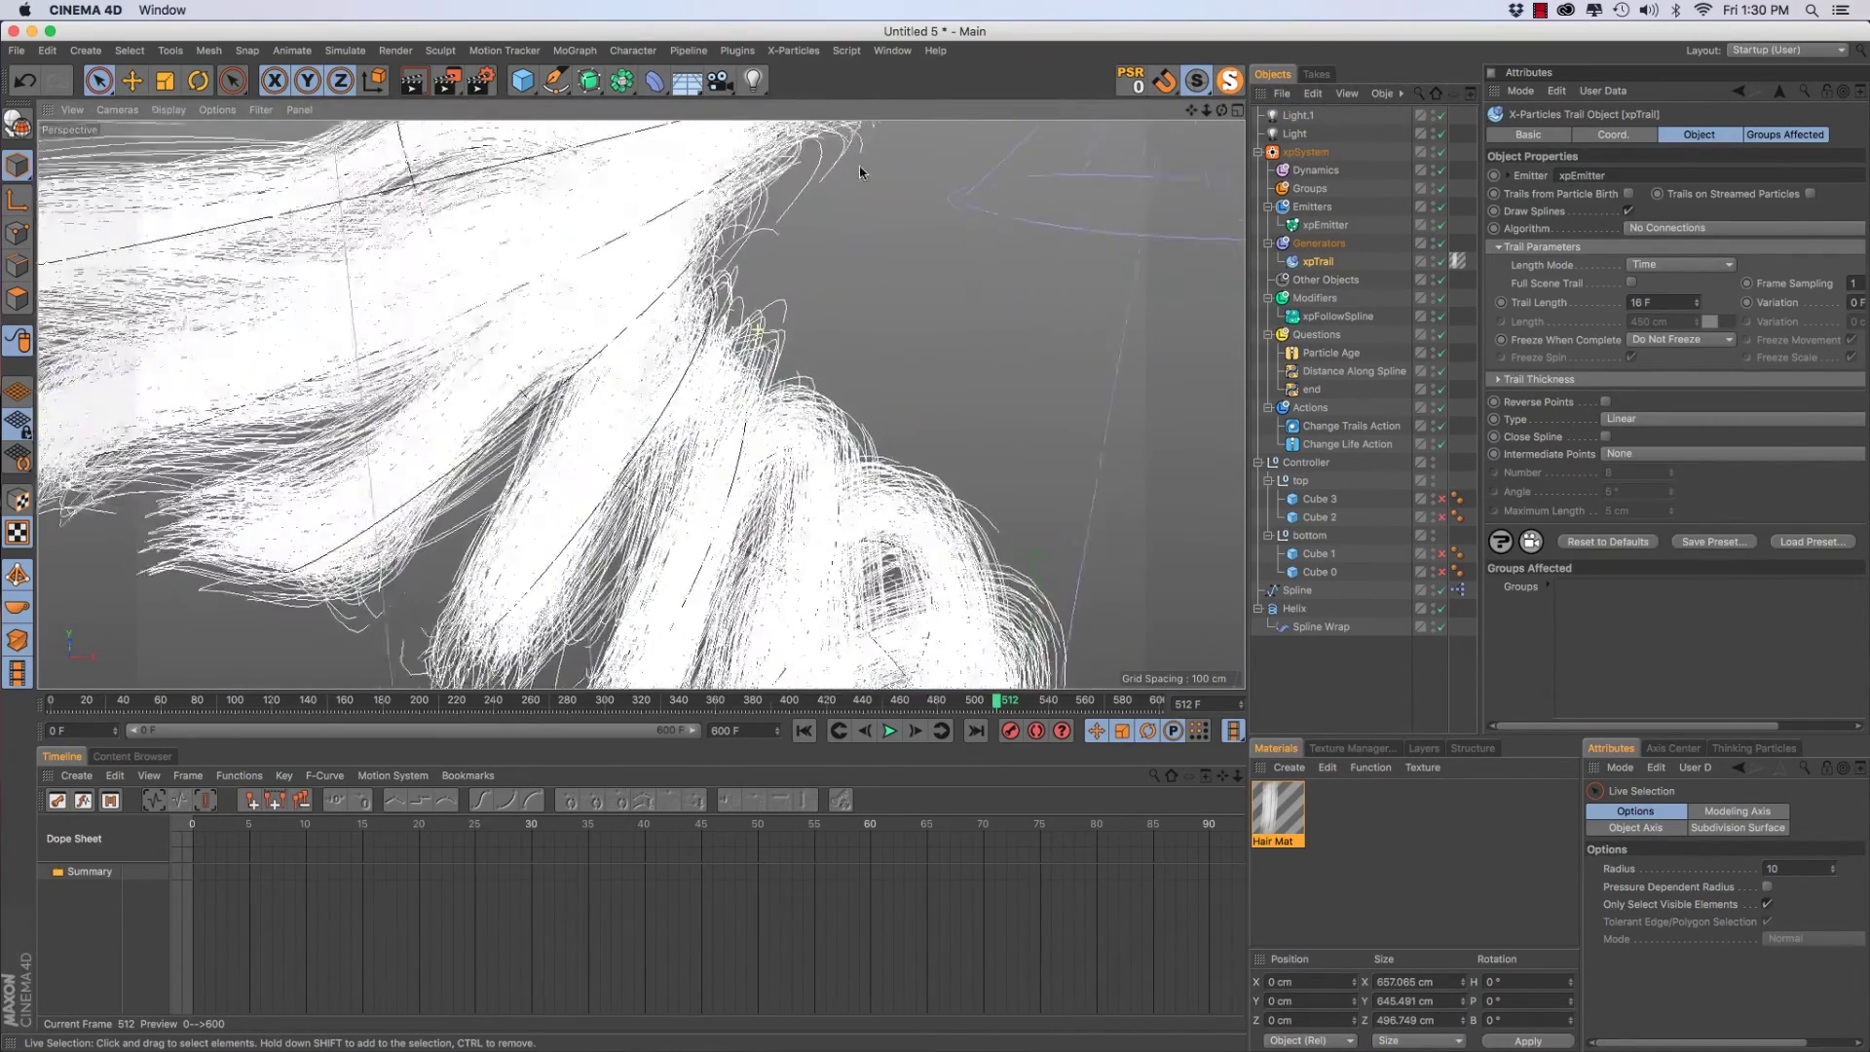
scroll(835, 454, "down", 6)
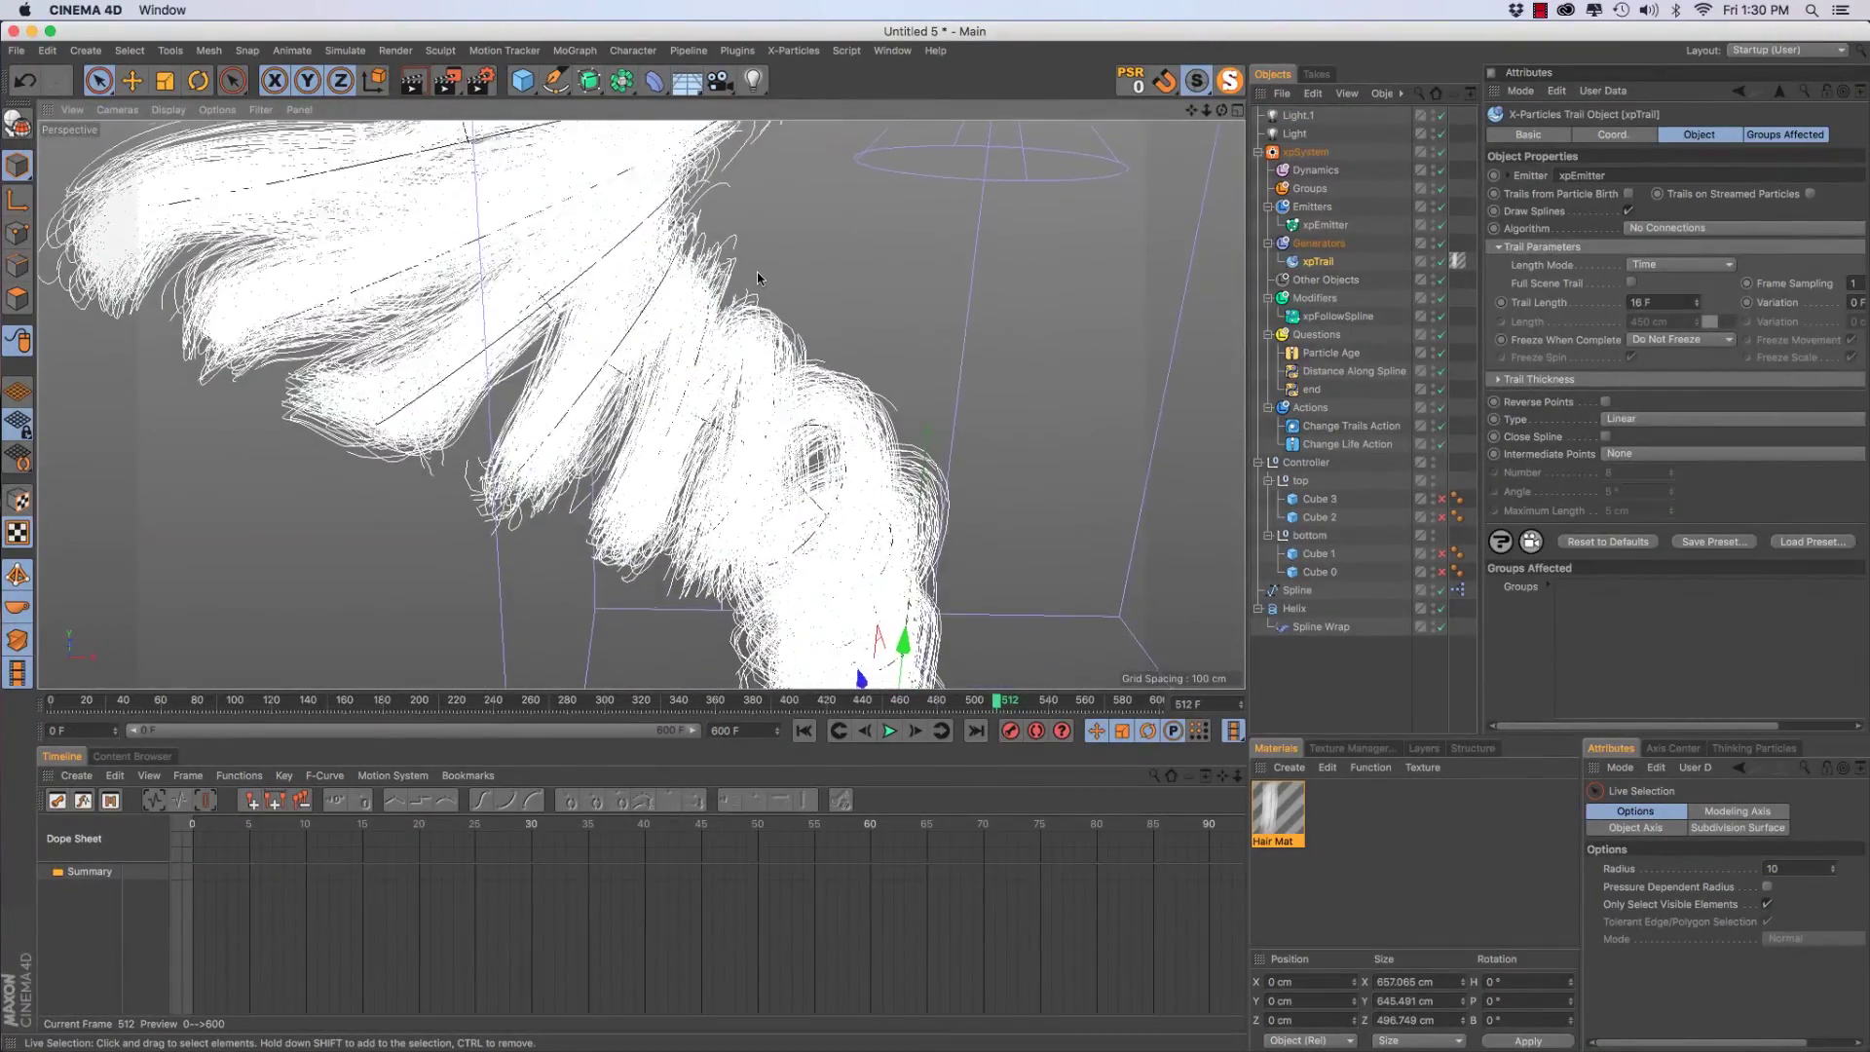
scroll(740, 311, "down", 3)
scroll(740, 312, "up", 3)
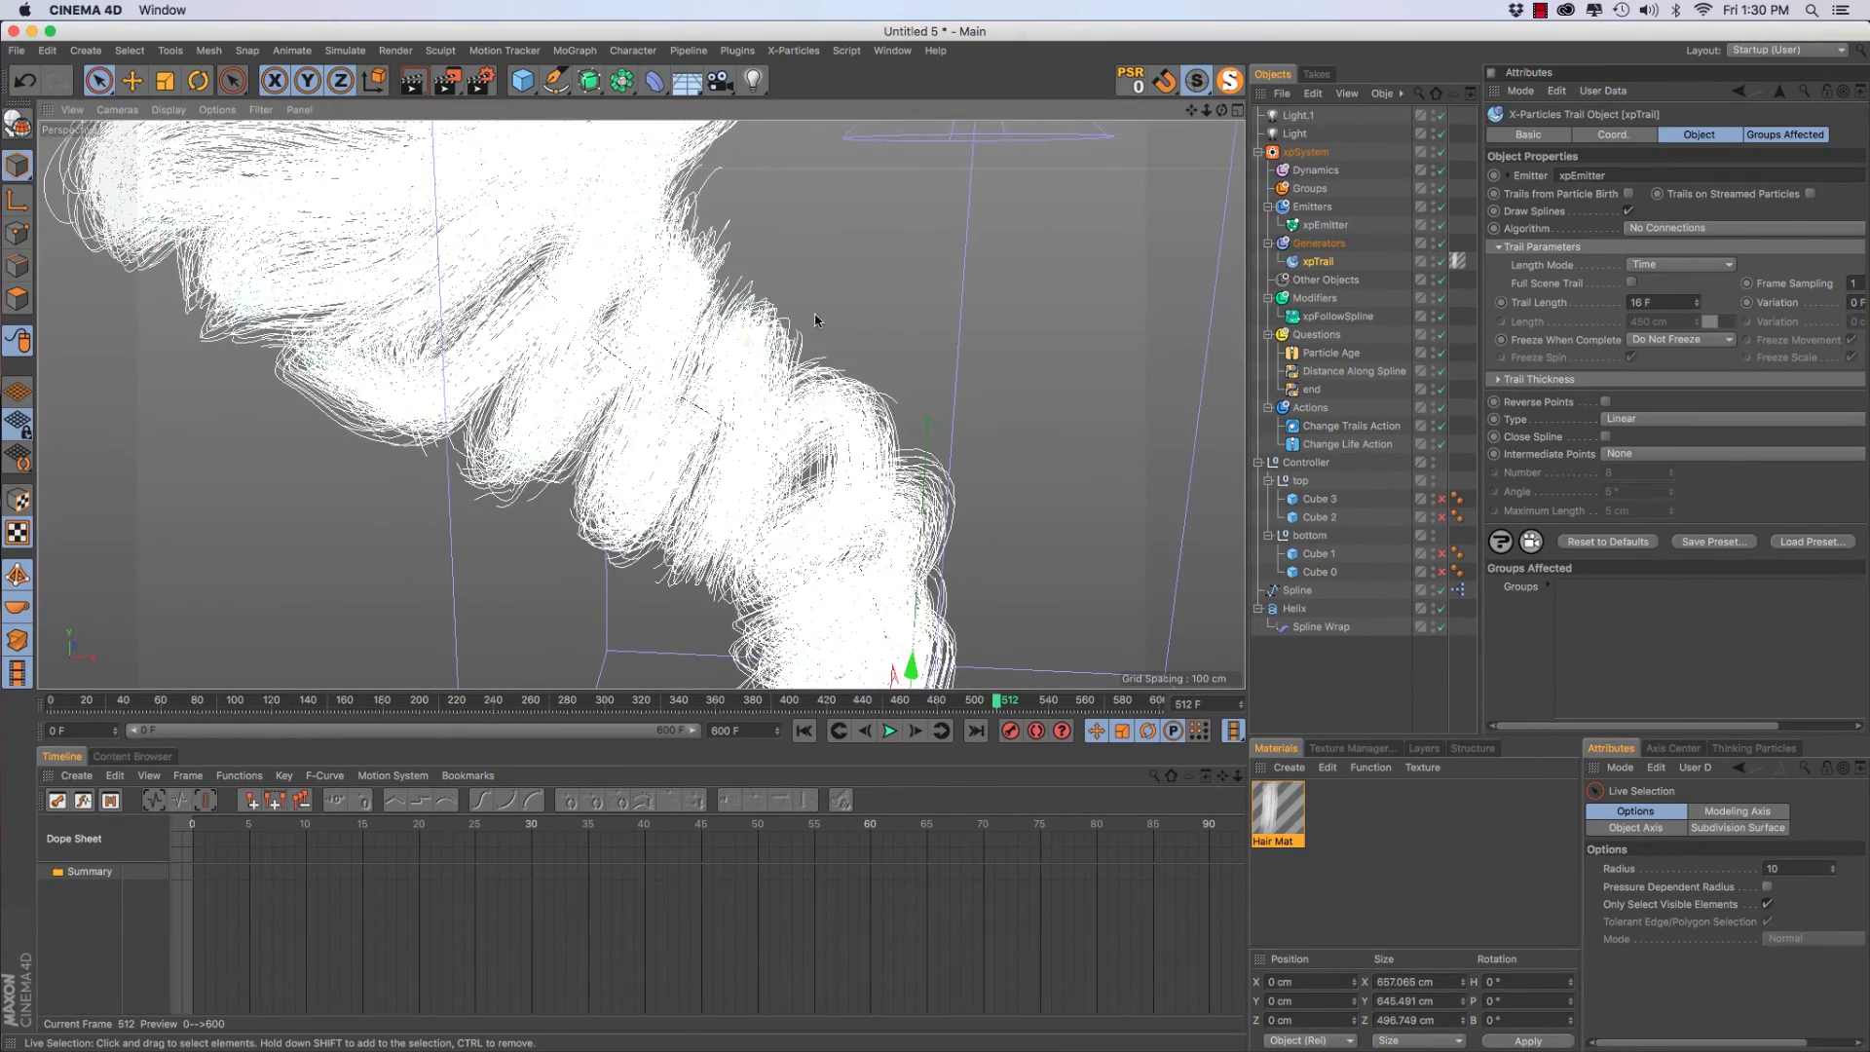
left_click(1638, 417)
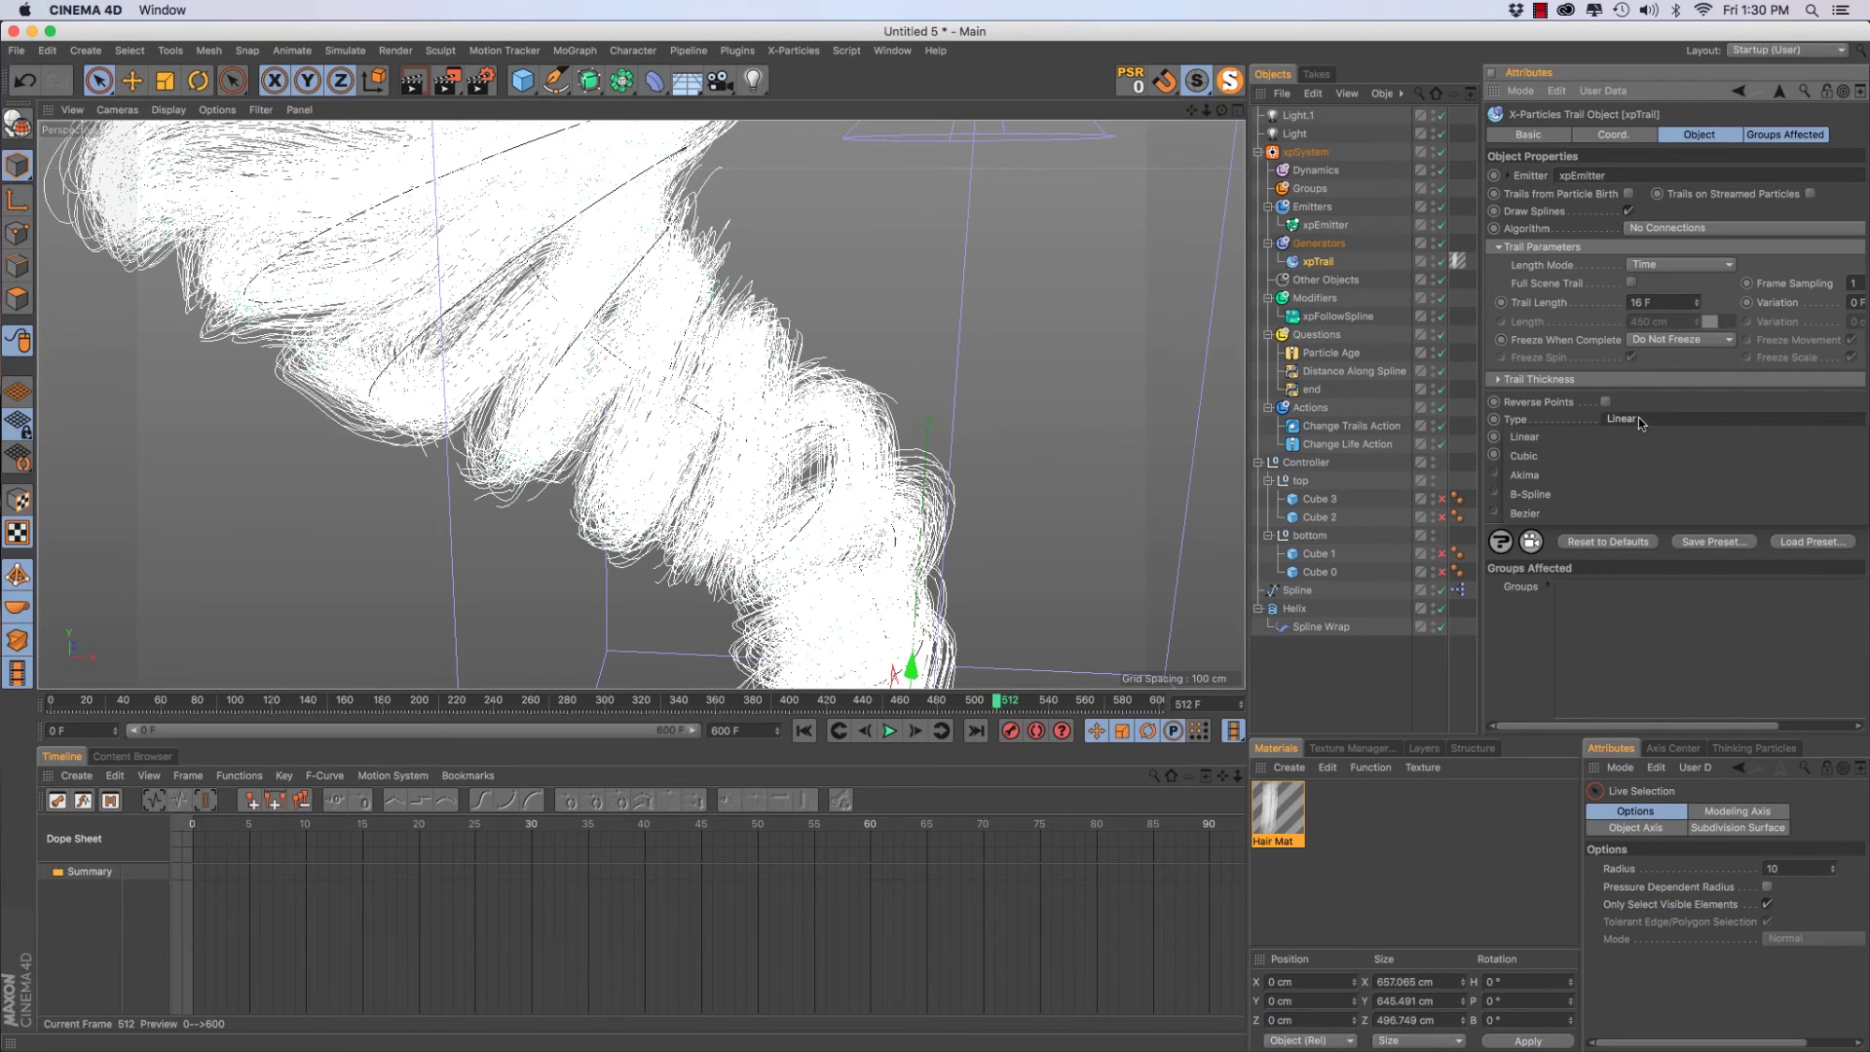
left_click(1592, 510)
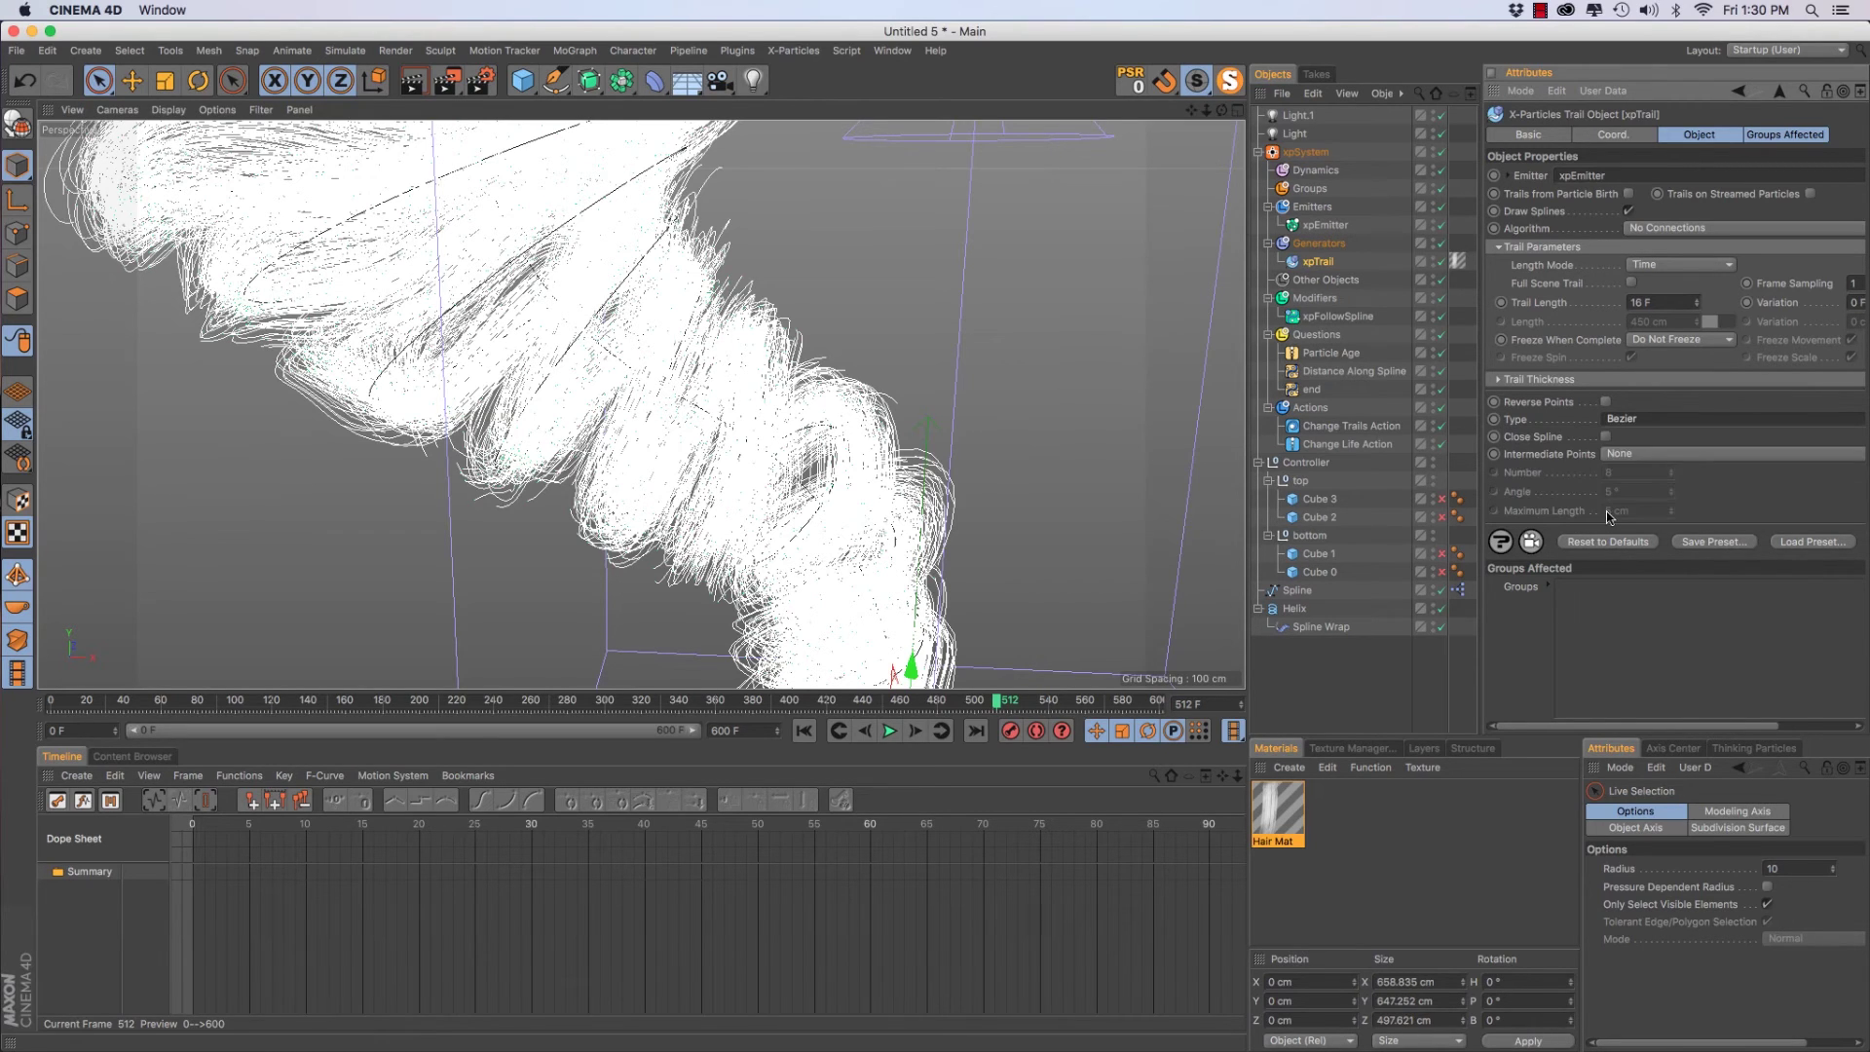
left_click(1621, 454)
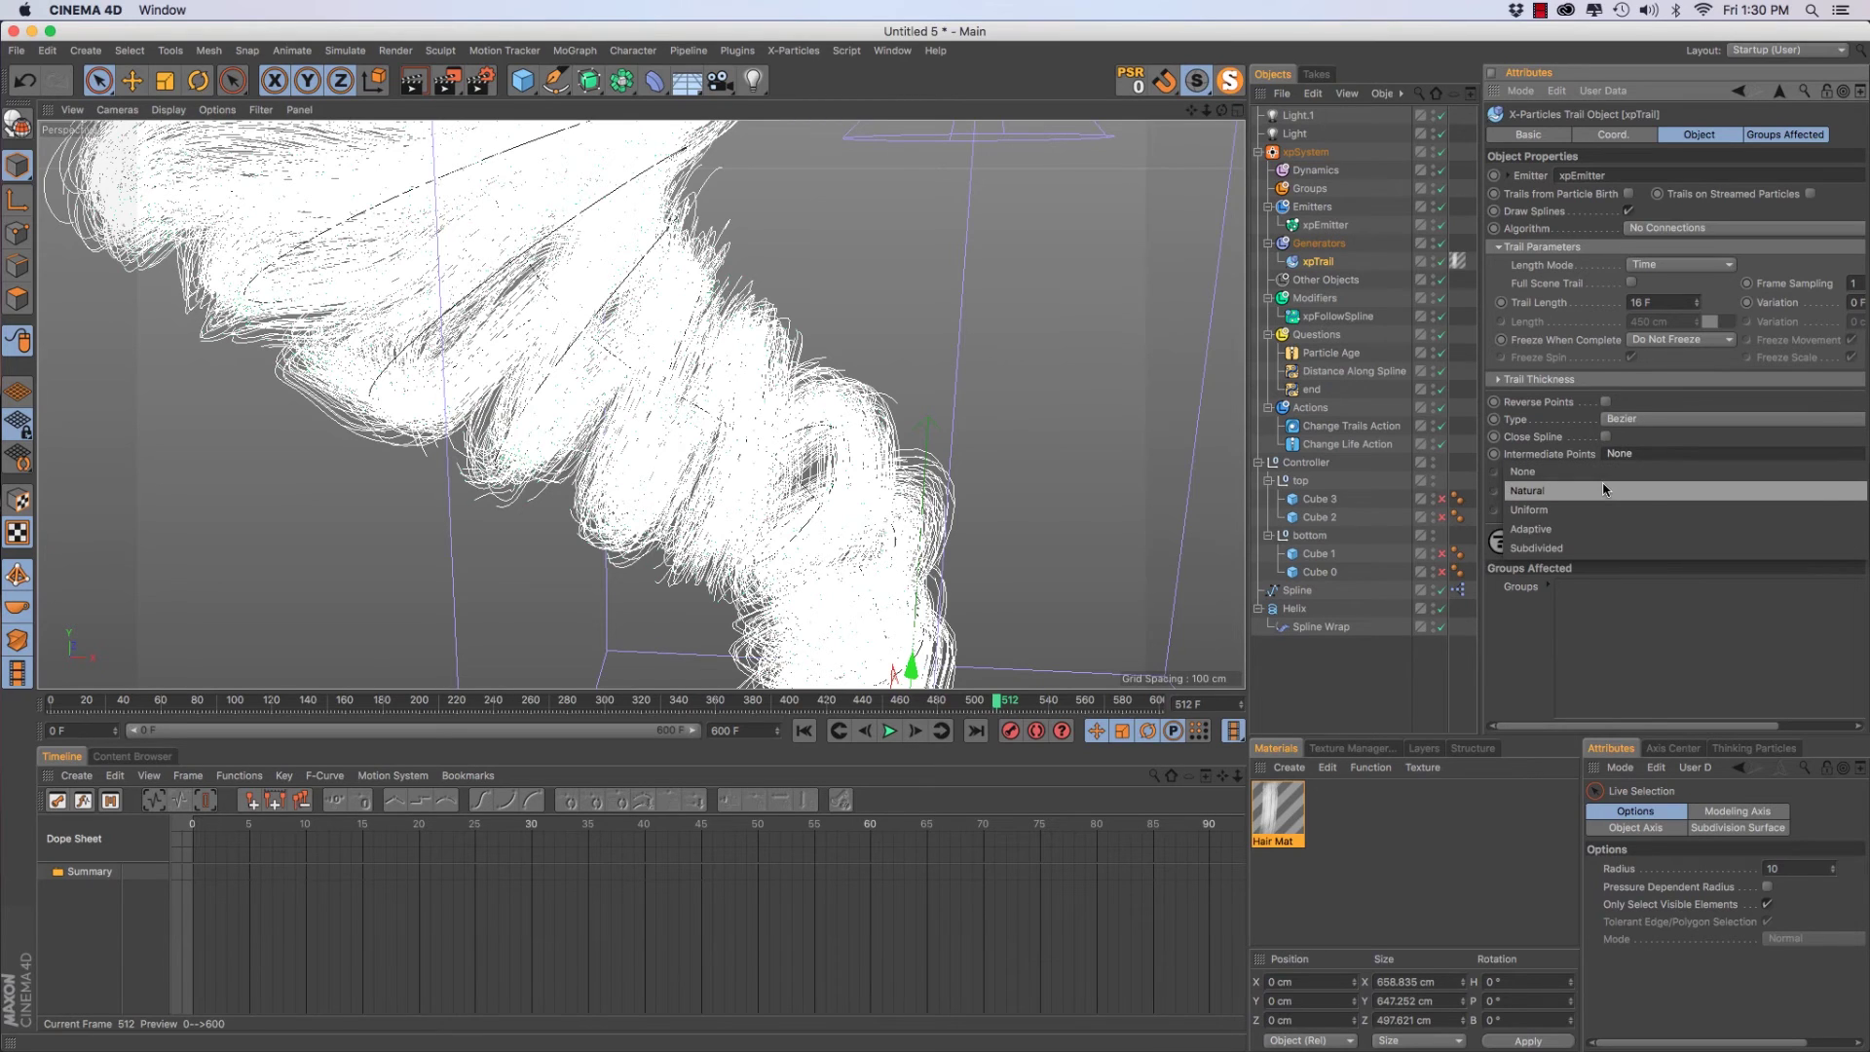
left_click(1604, 490)
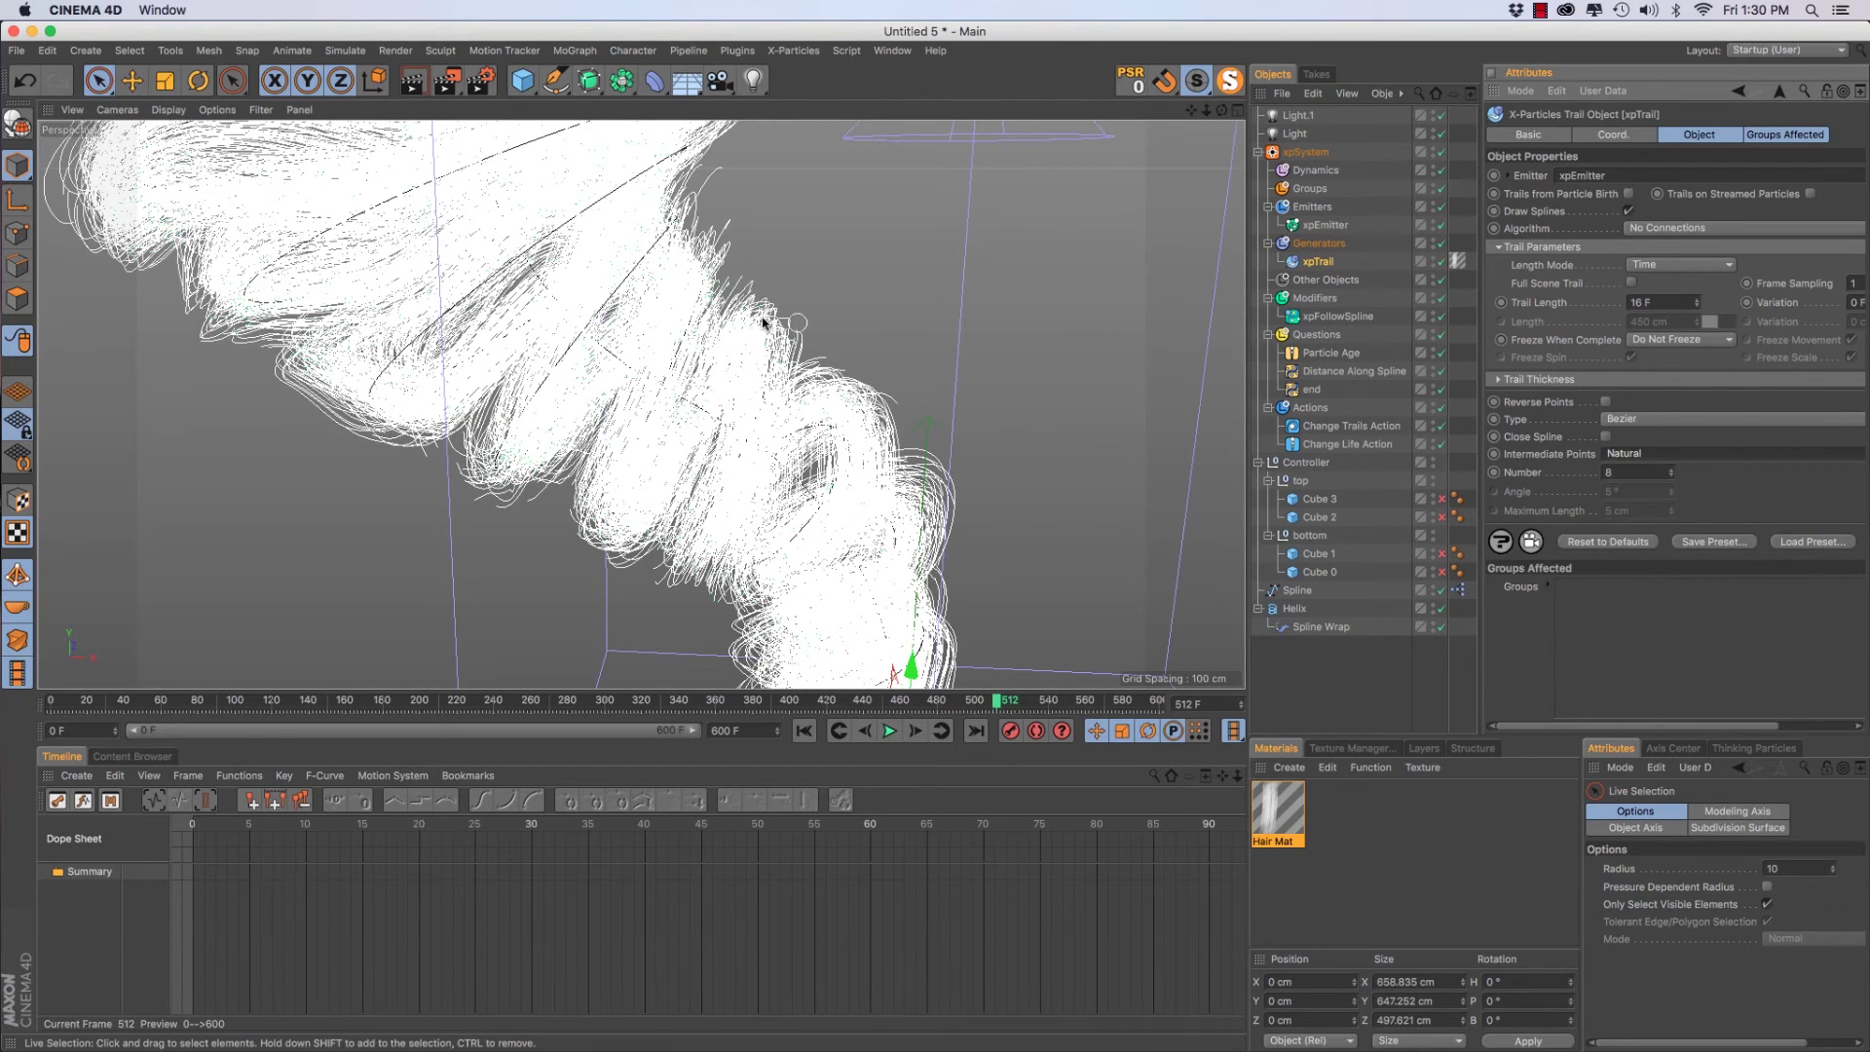
left_click(1649, 419)
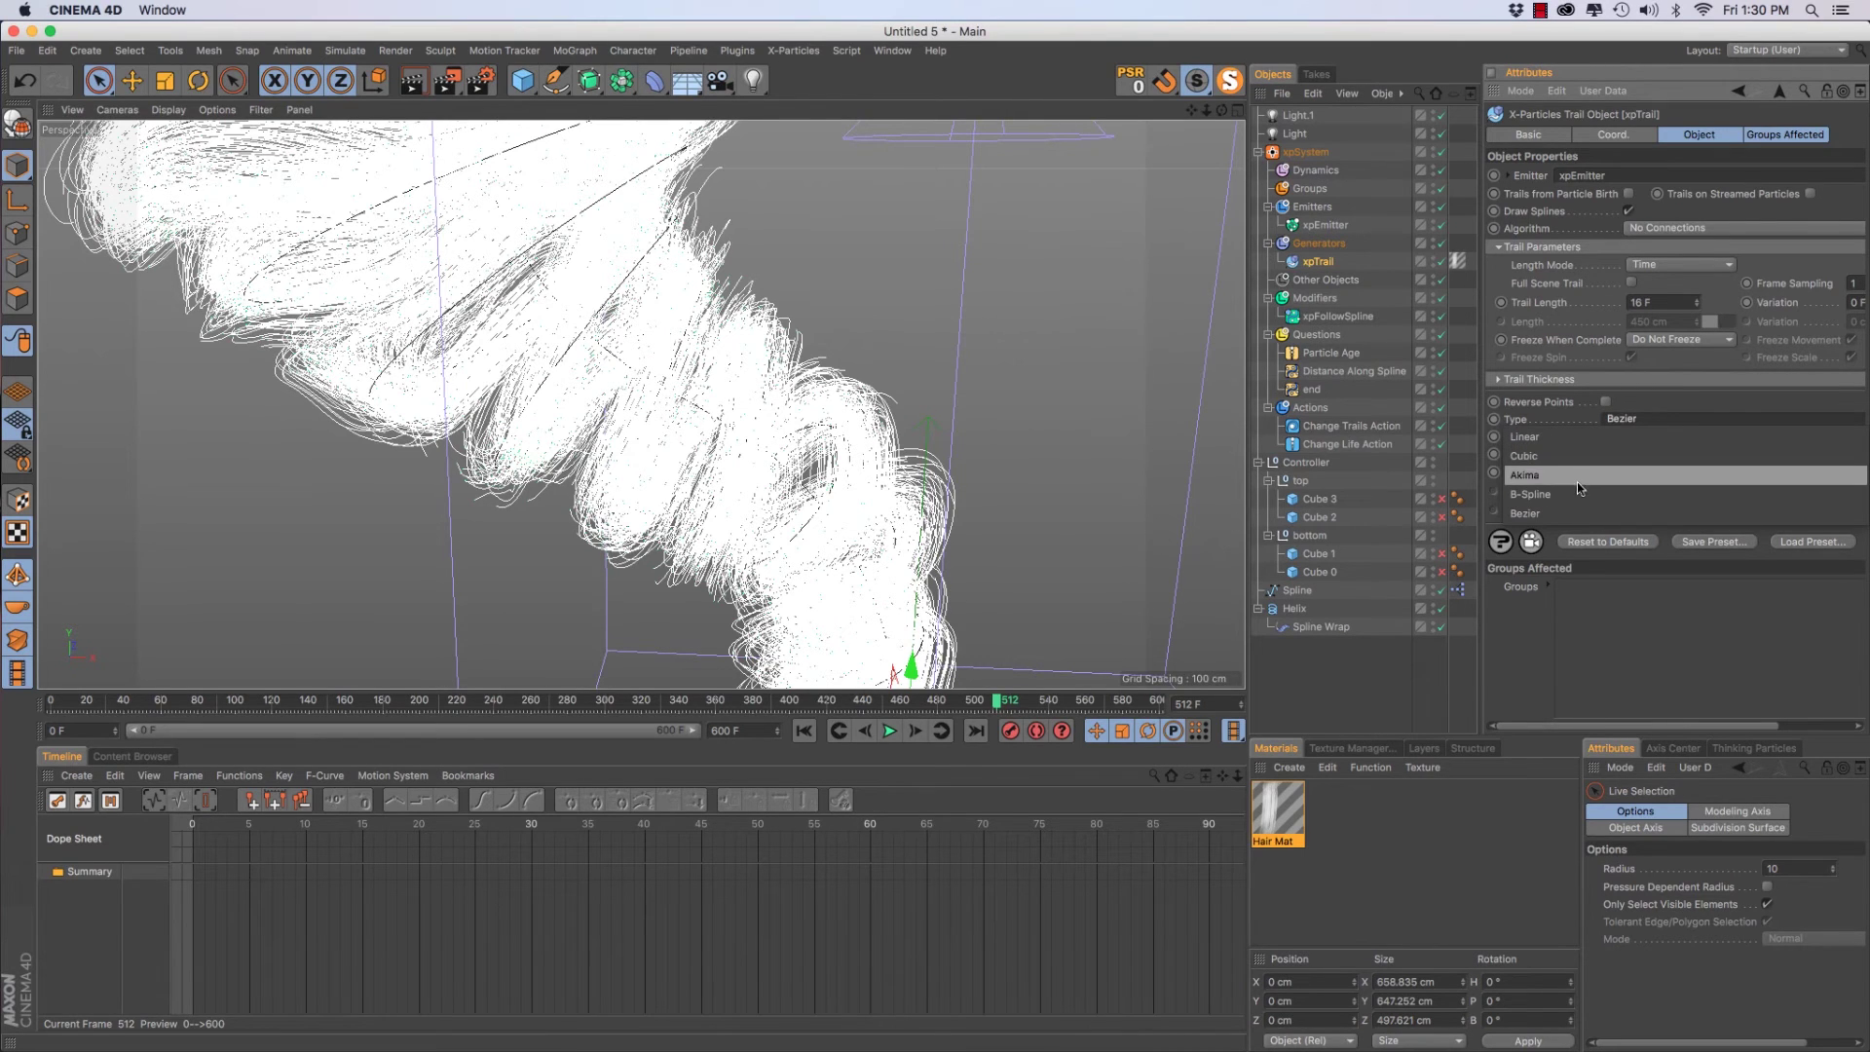
left_click(1564, 494)
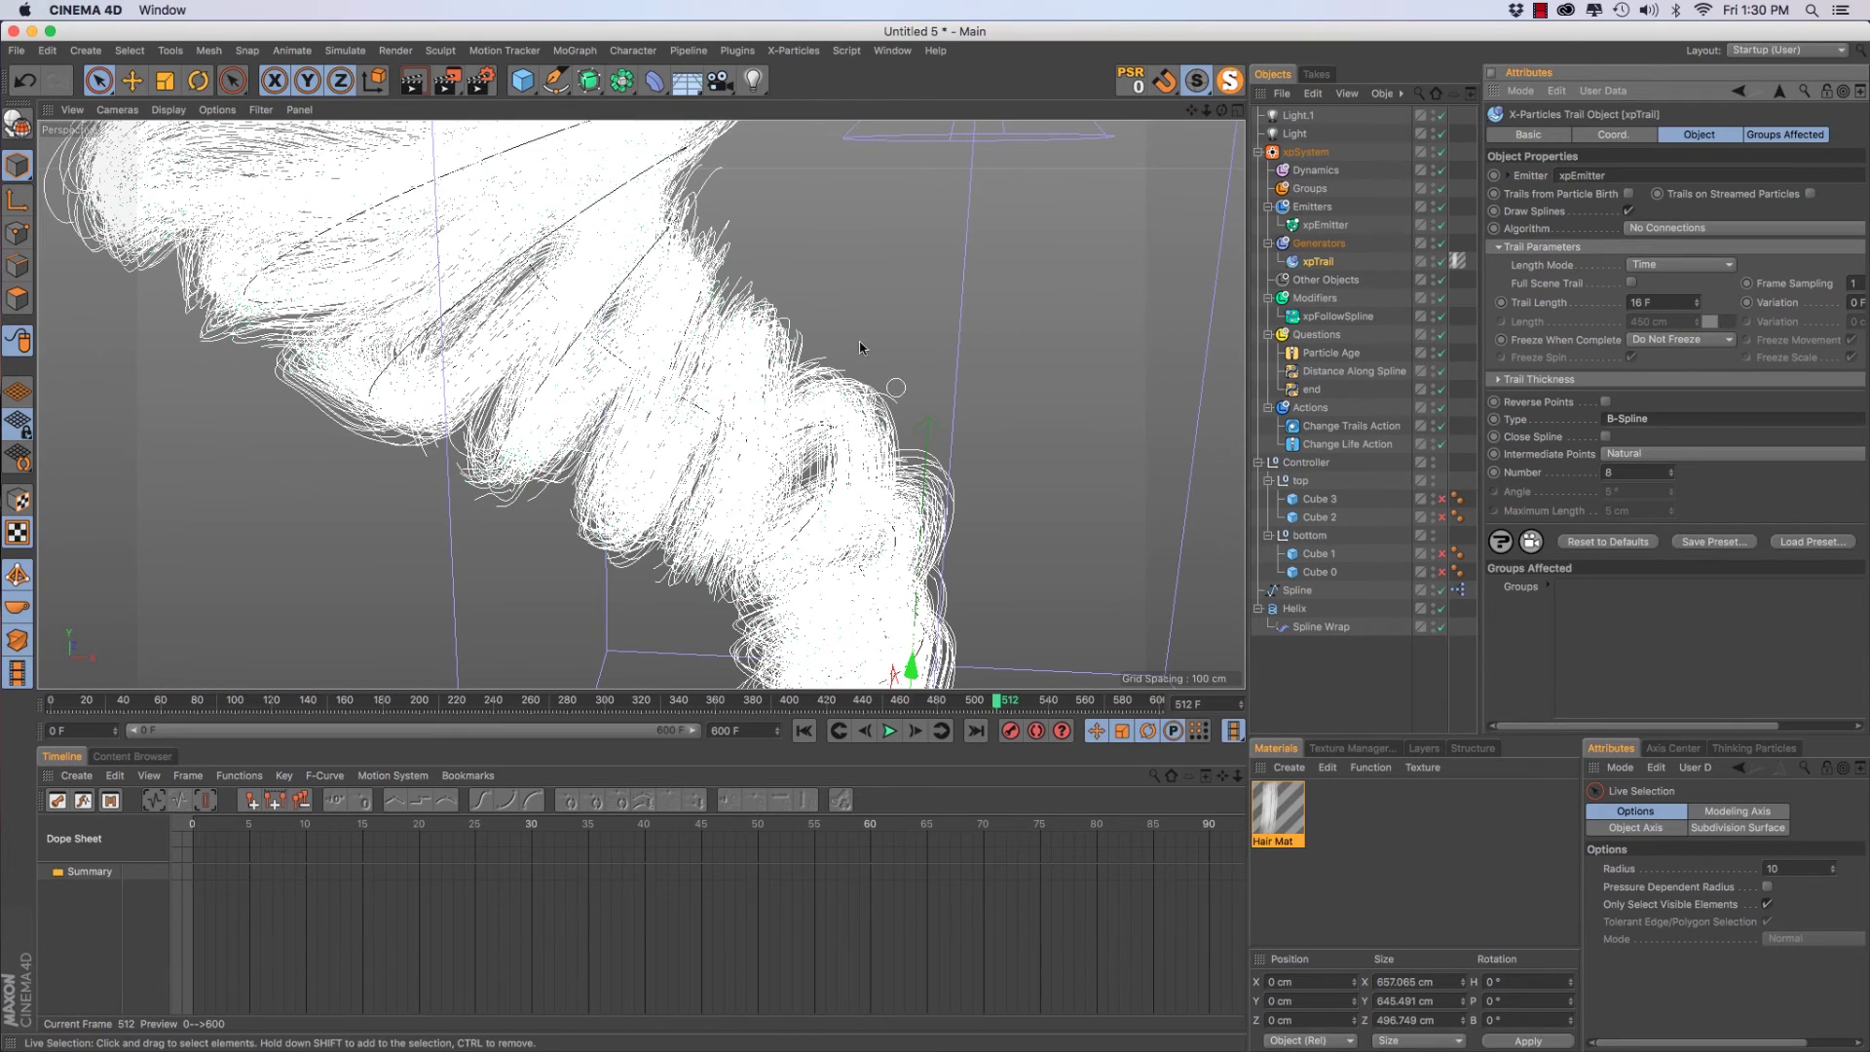
Return xpTrail to None intermediate points and the Linear spline type
left_click(1640, 455)
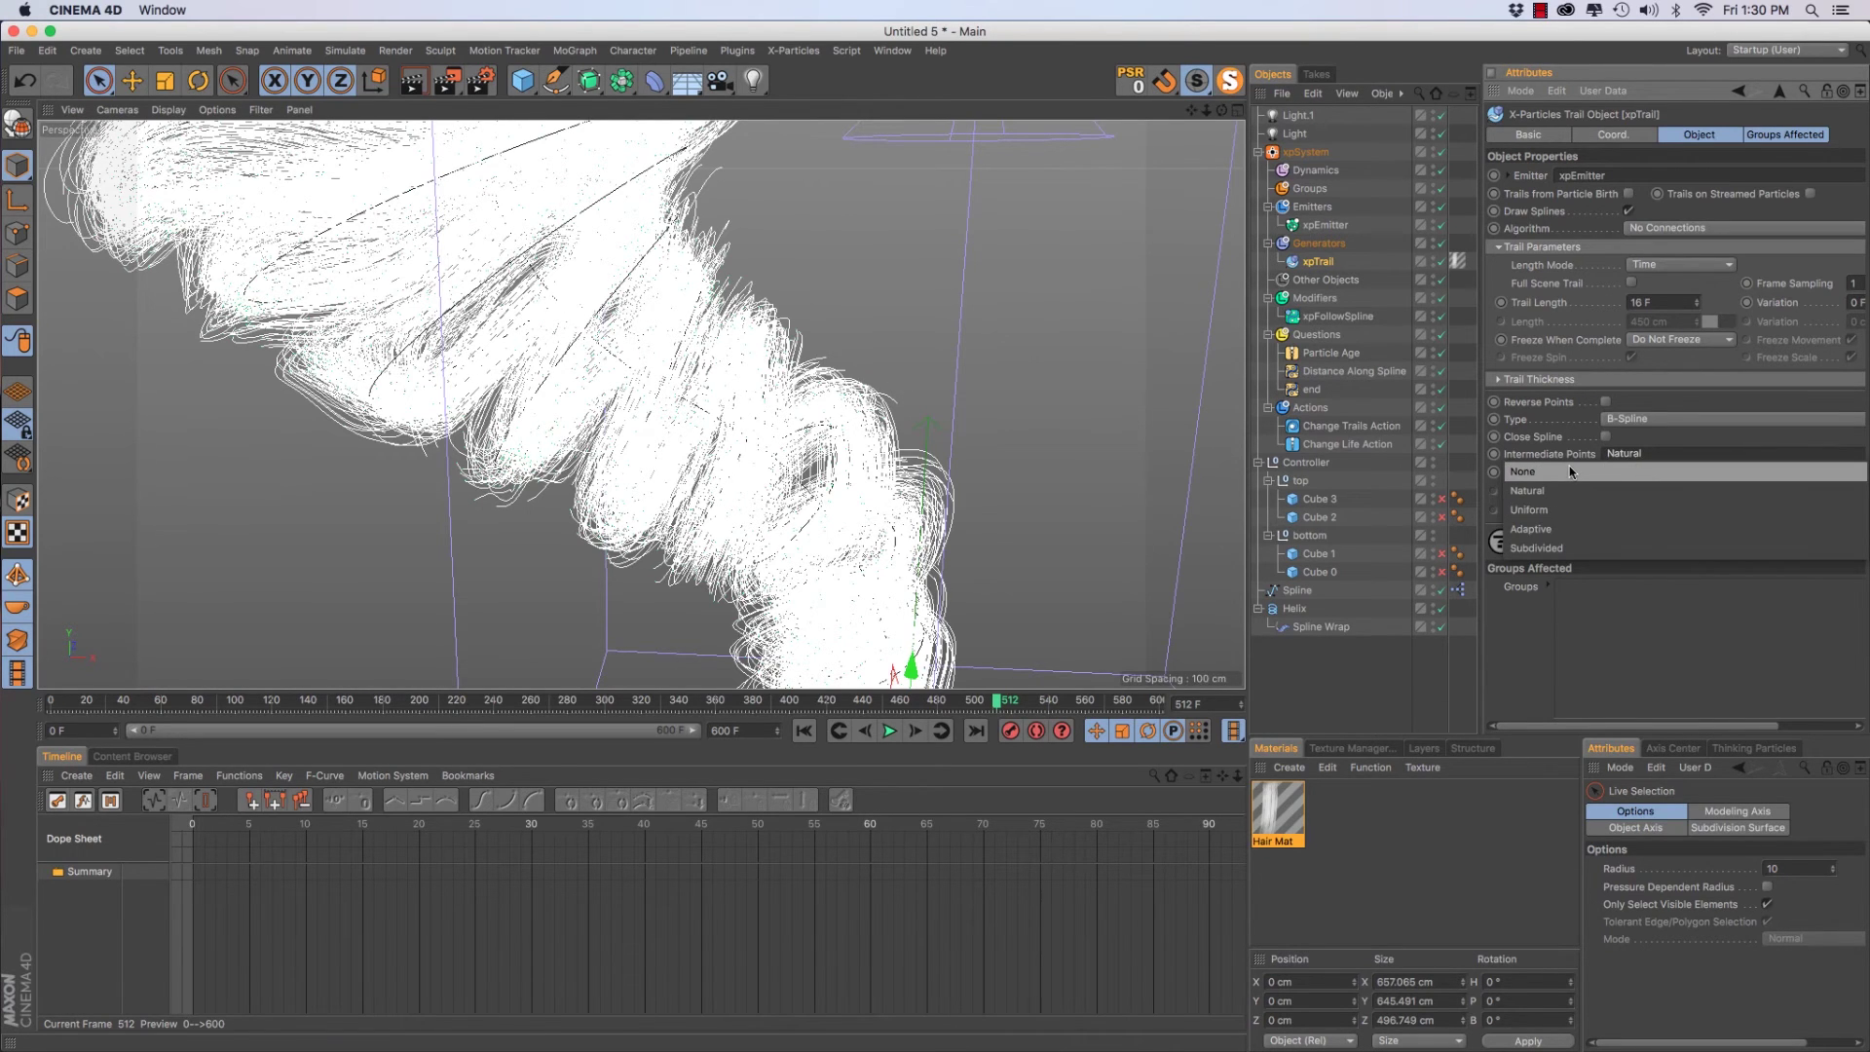
left_click(1570, 467)
left_click(1610, 424)
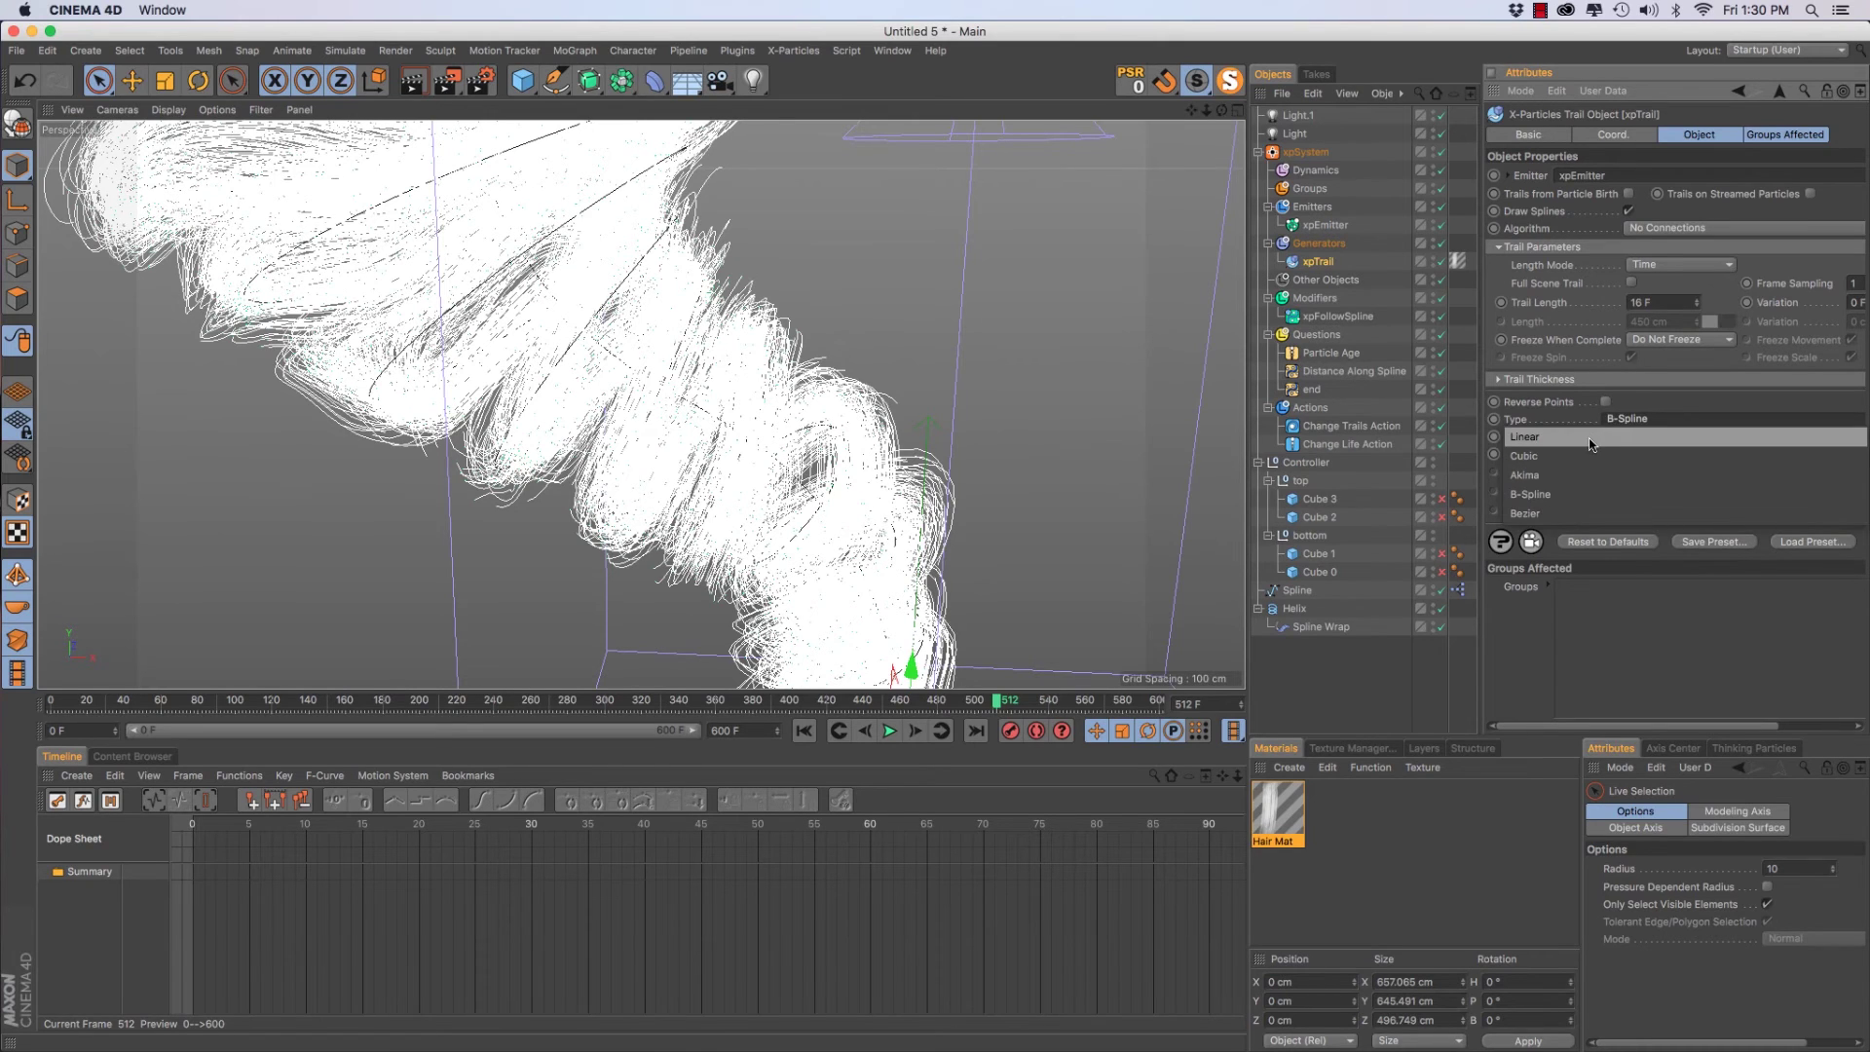
left_click(1588, 445)
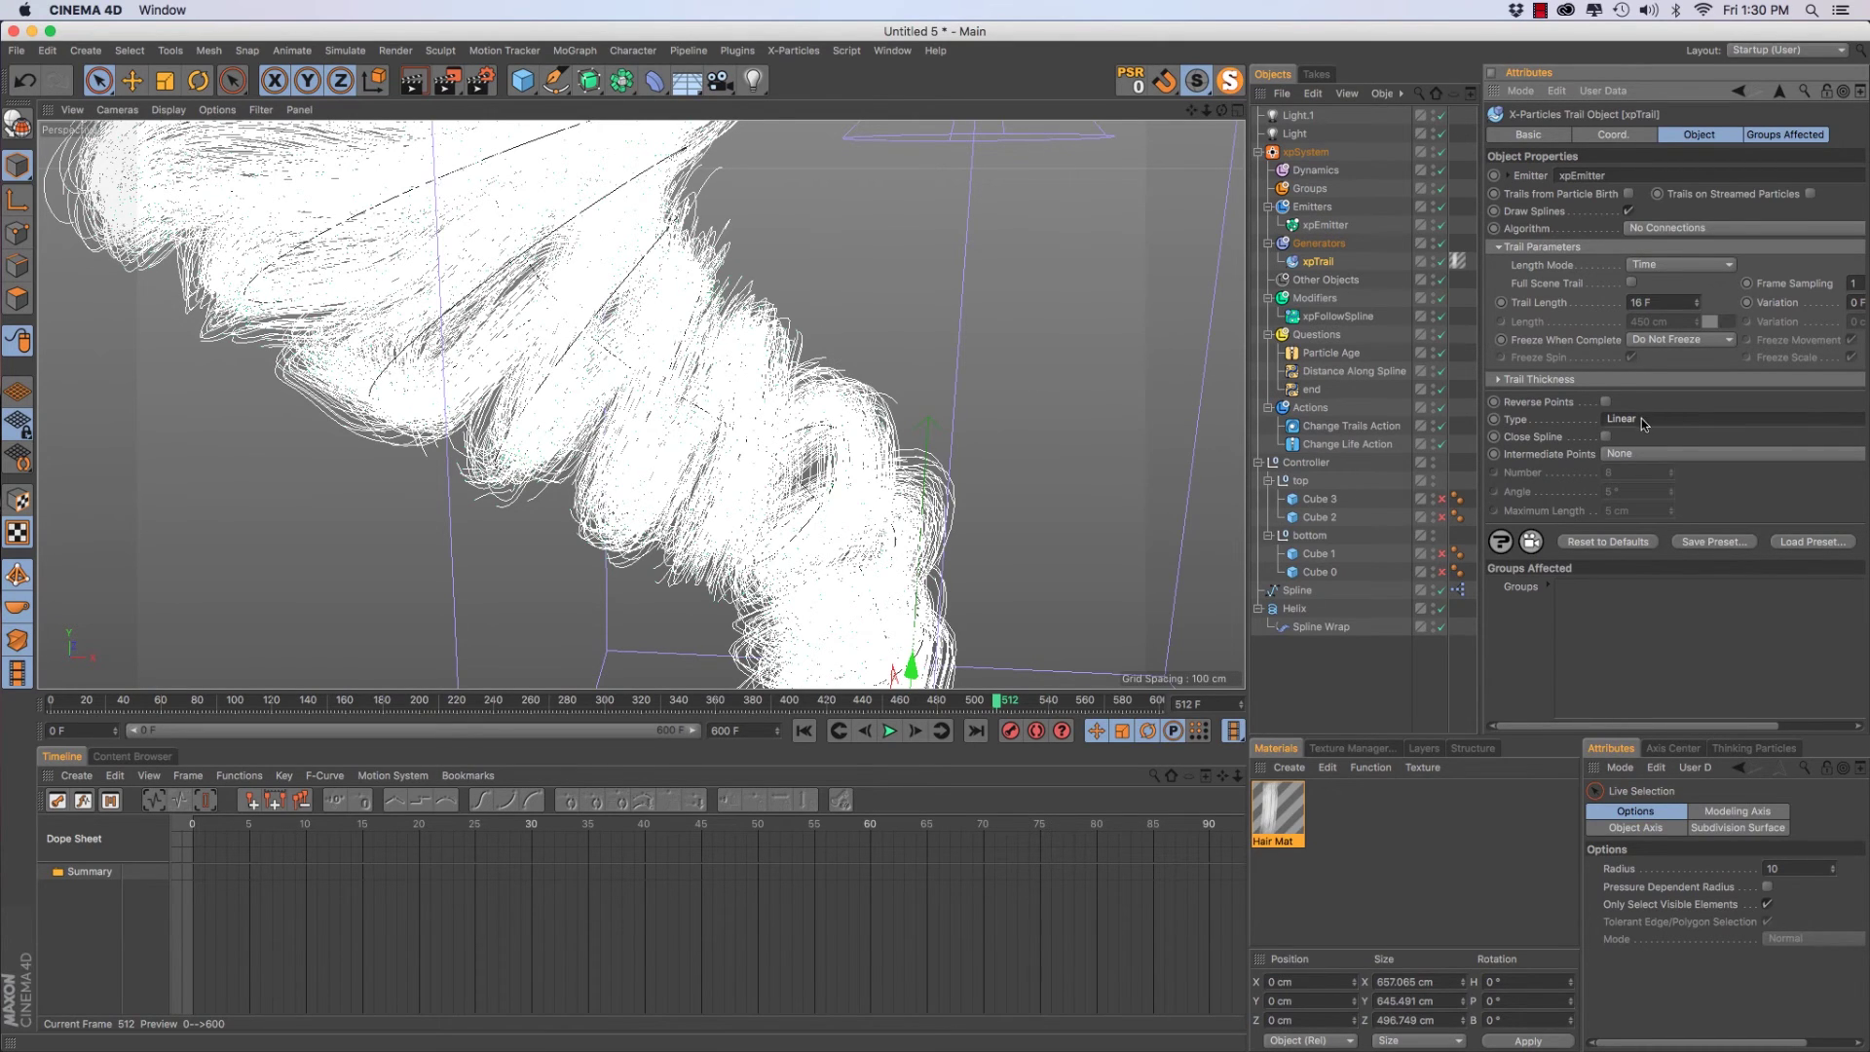
Set xpTrail's spline type to B-Spline and its intermediate points to Natural
left_click(1640, 417)
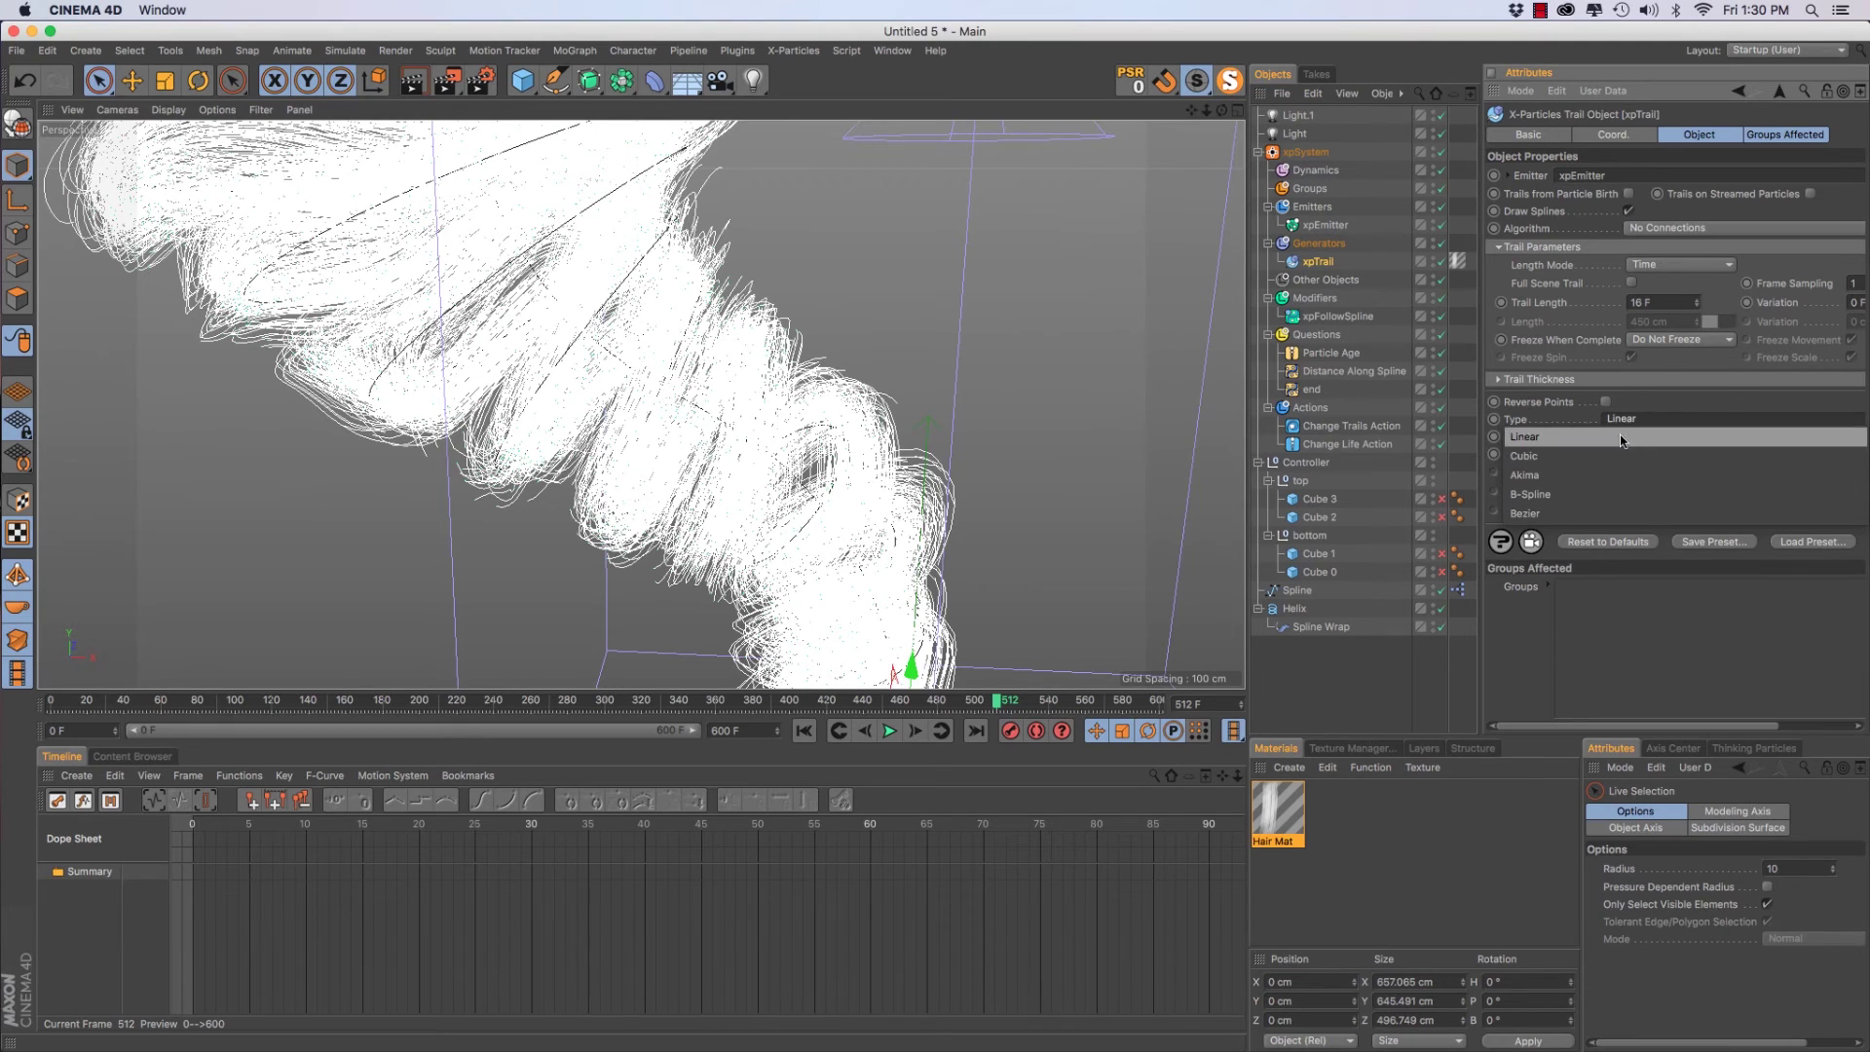
left_click(1567, 495)
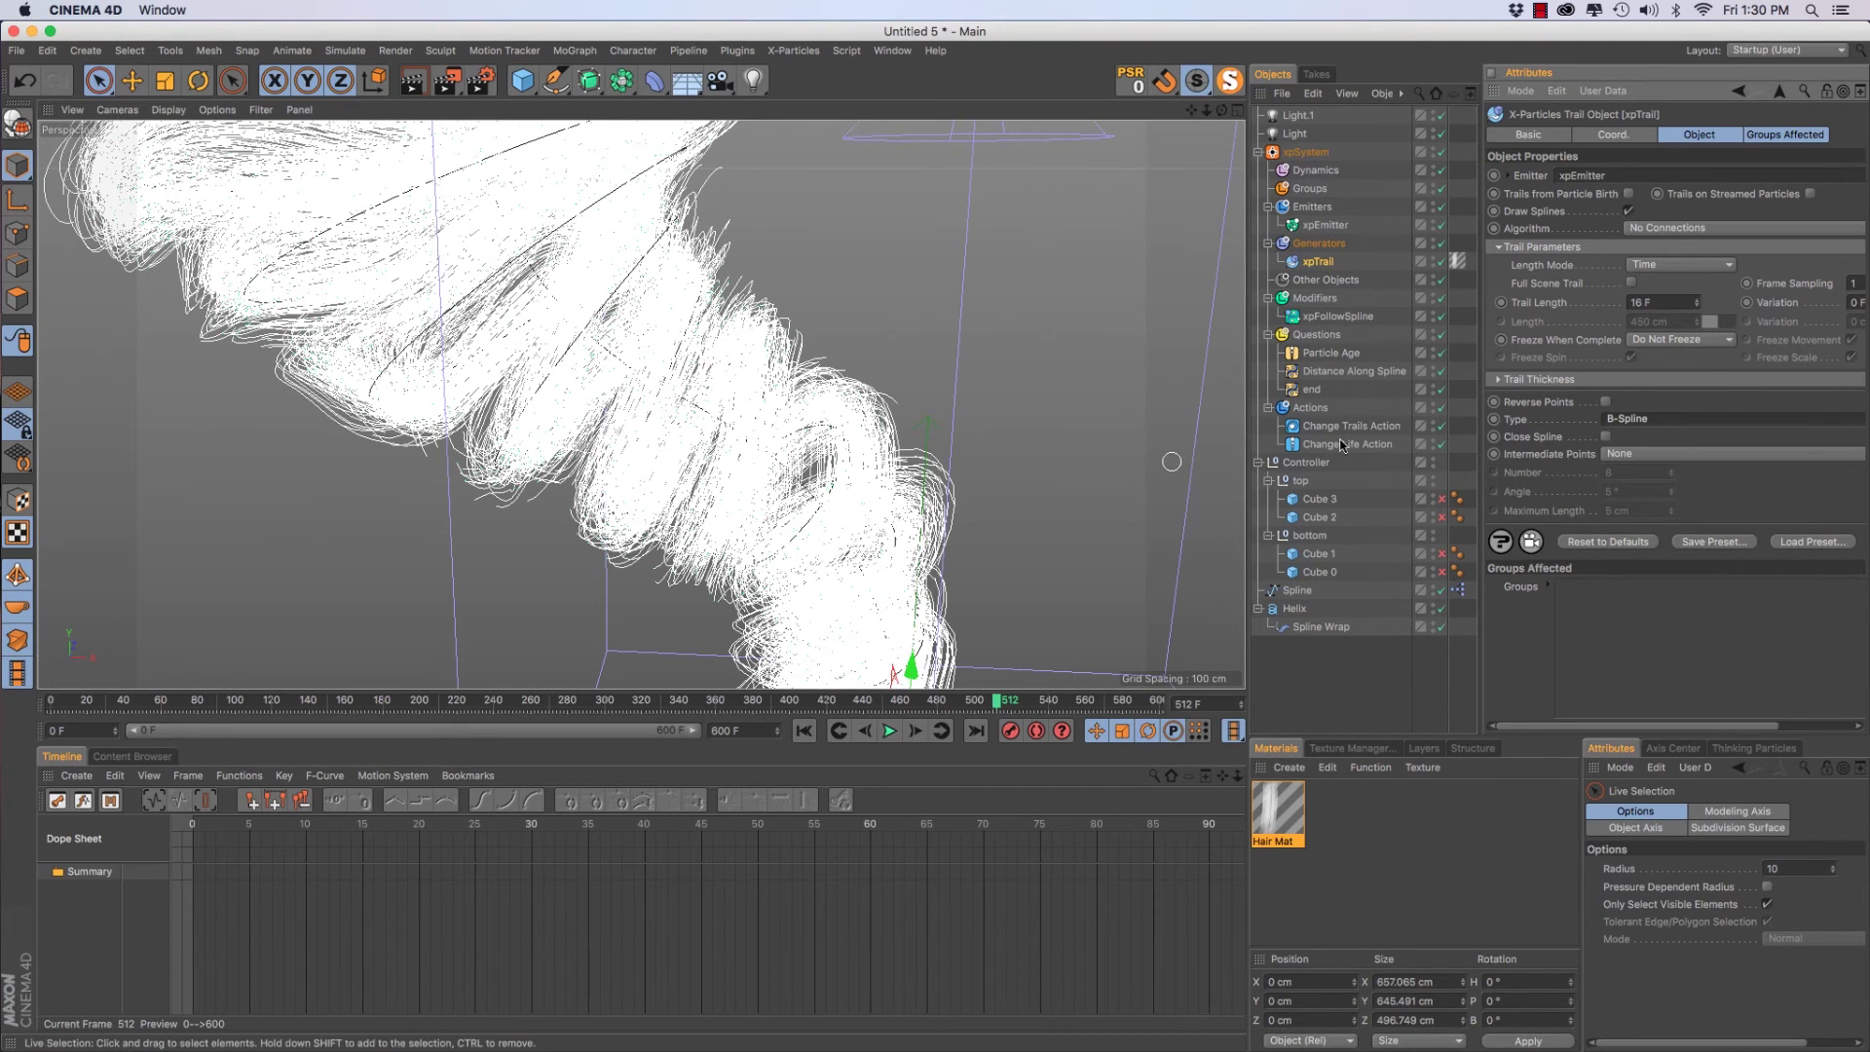
left_click(1645, 454)
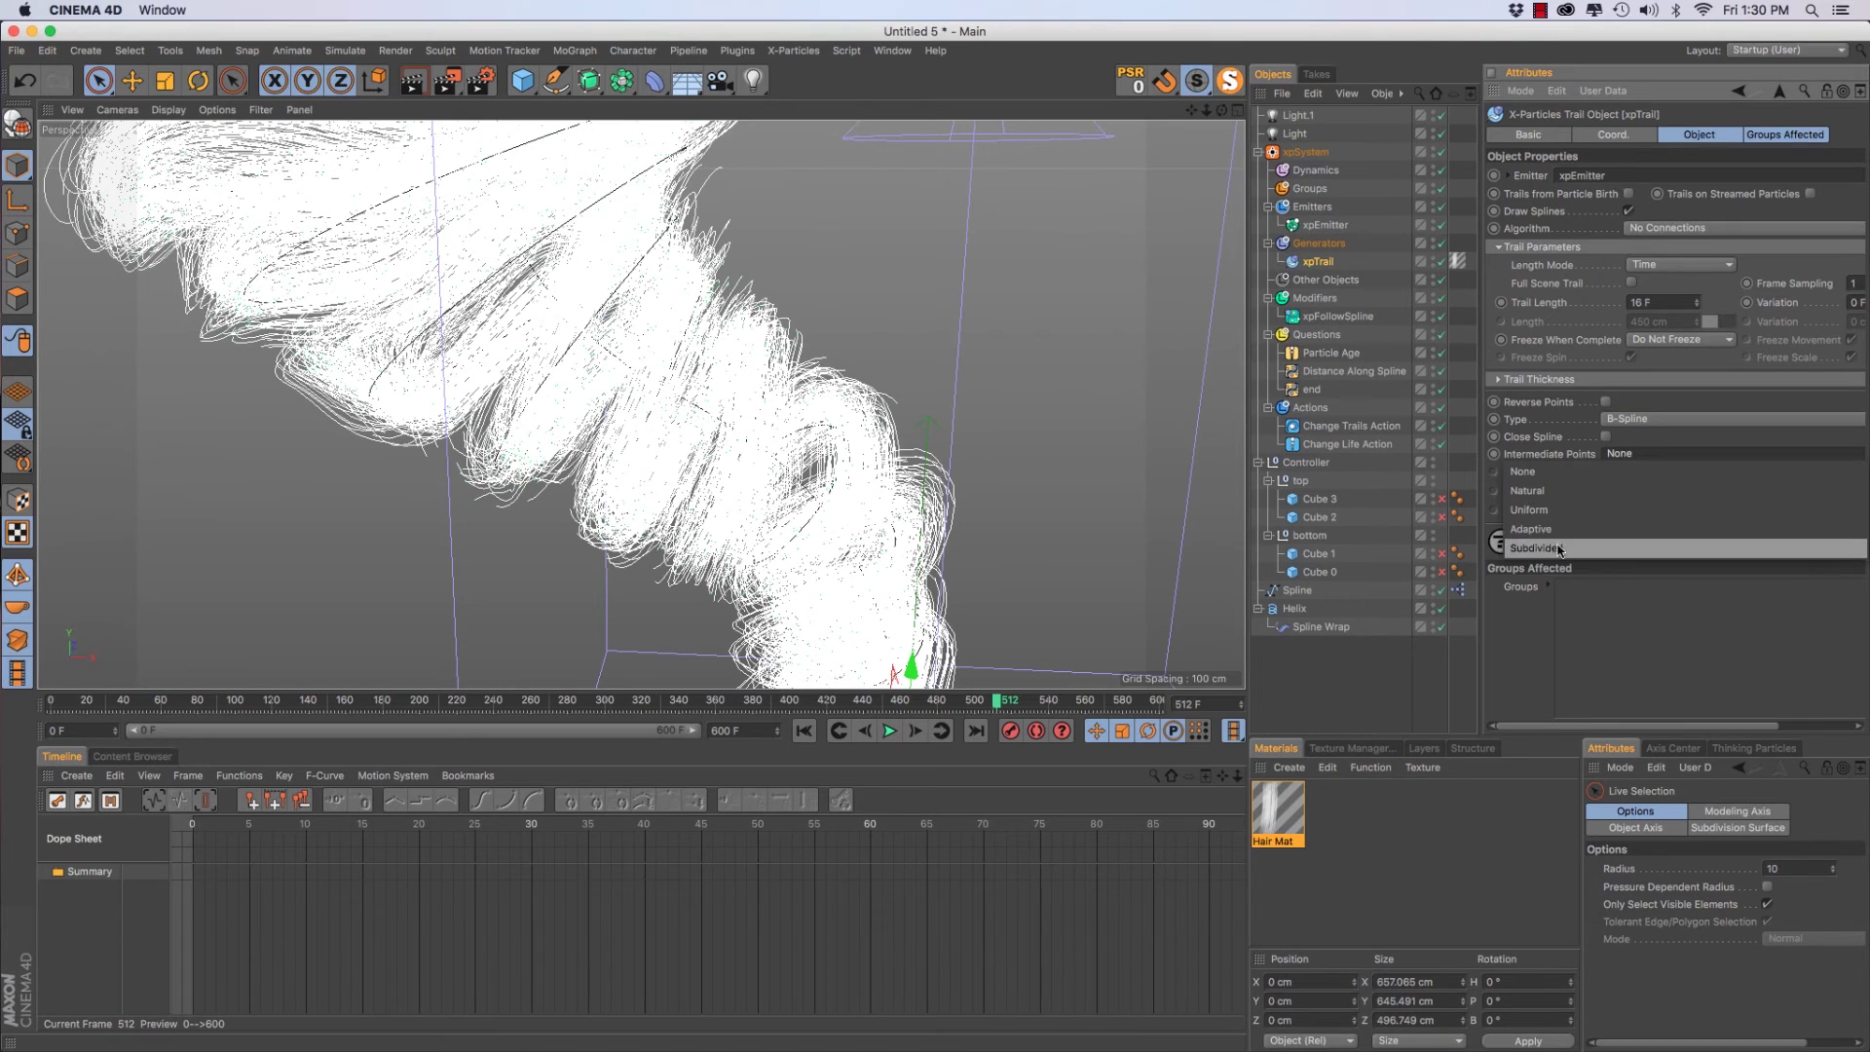
left_click(1527, 490)
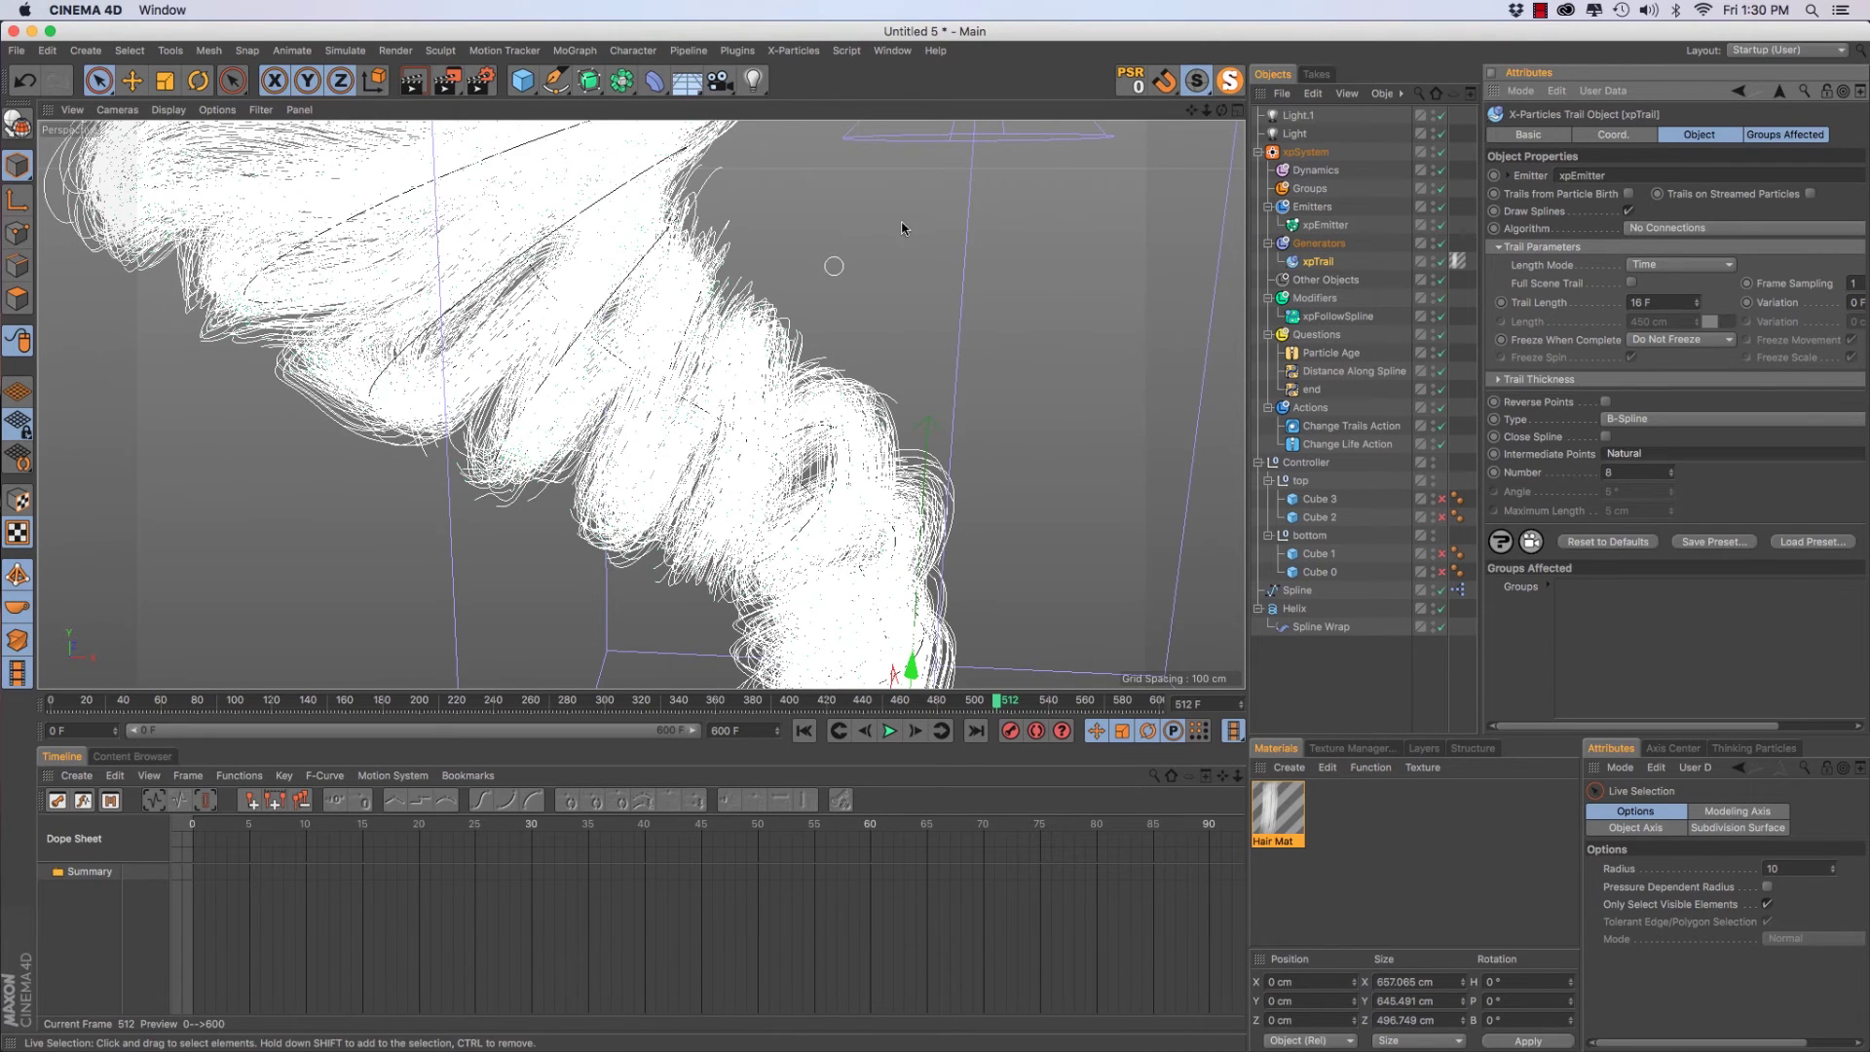
Set xpTrail's spline type back to Linear and its intermediate points to None
right_click_drag(678, 282, 597, 425, "alt")
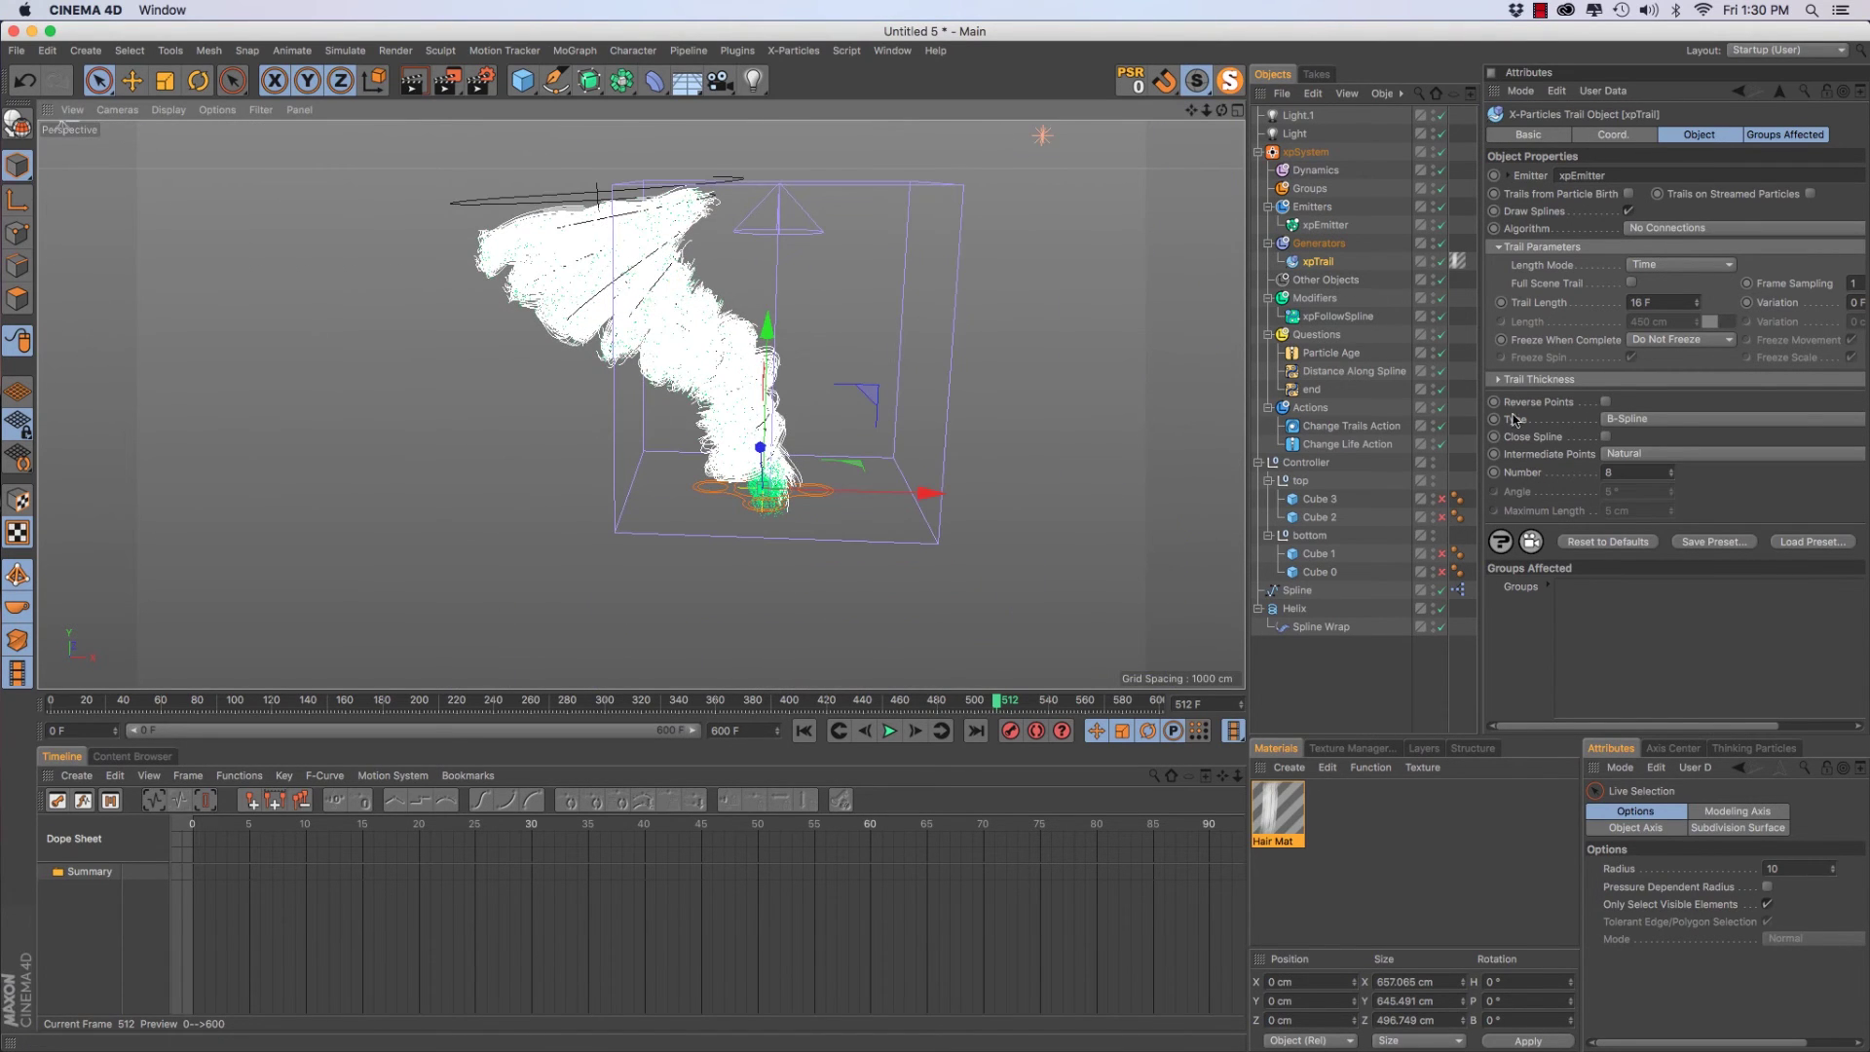
left_click(1651, 427)
left_click(1593, 443)
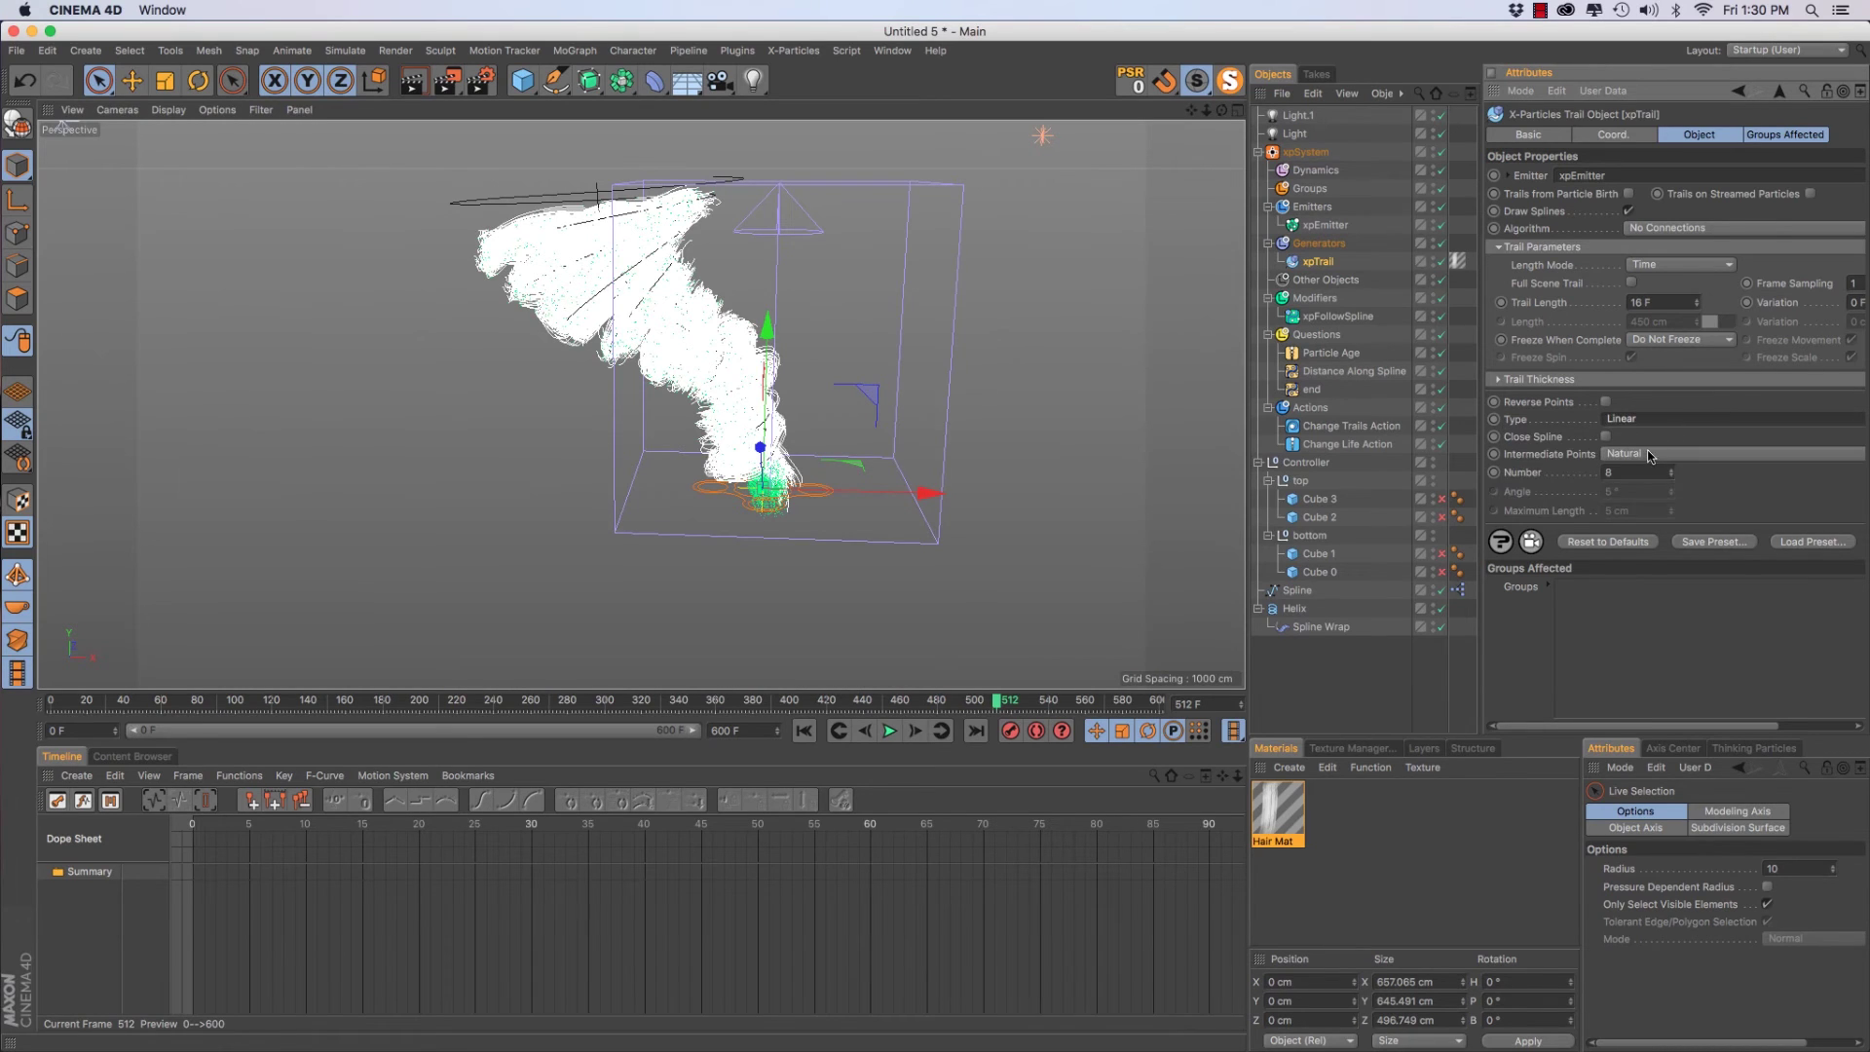
left_click(1638, 453)
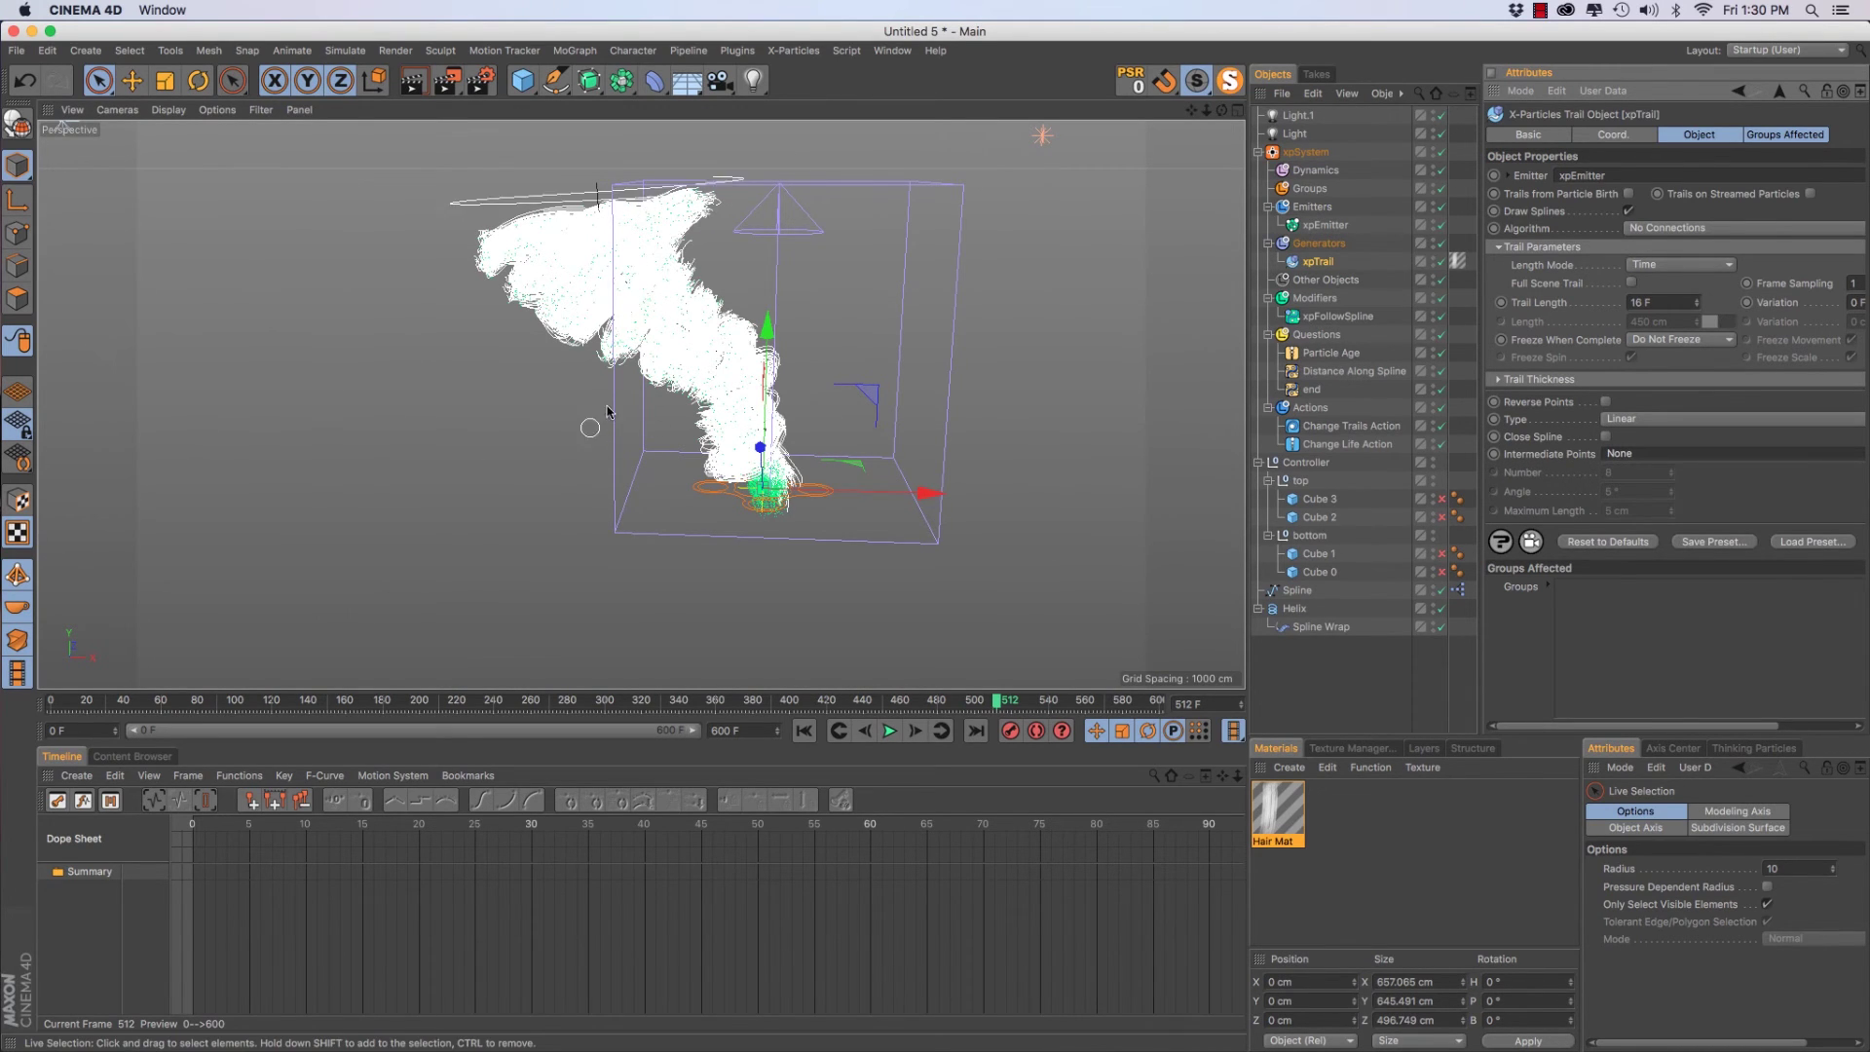
Extend the project length to 800 frames and stretch the preview range to frame 800
mouse_move(784, 450)
left_mouse_down("alt")
mouse_move(563, 488)
mouse_move(587, 498)
mouse_move(591, 458)
mouse_move(656, 481)
left_mouse_up("alt")
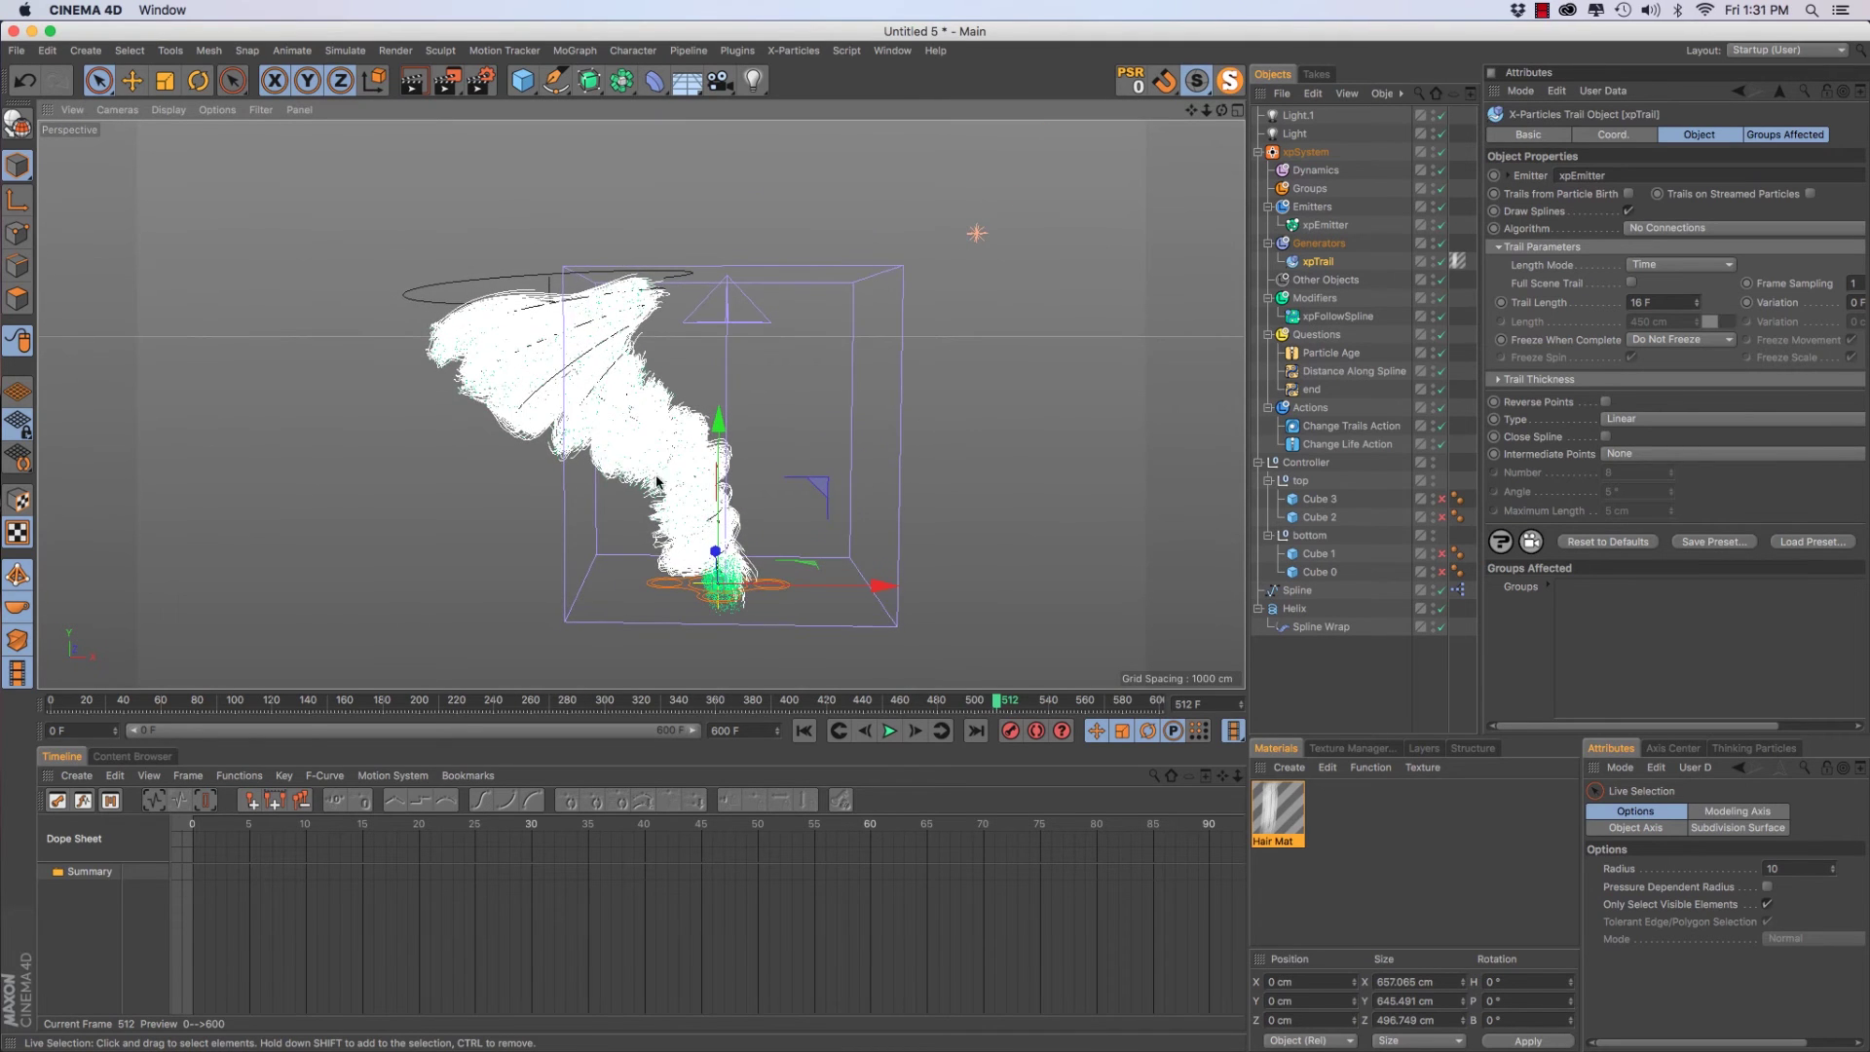
middle_click_drag(656, 481, 633, 394, "alt")
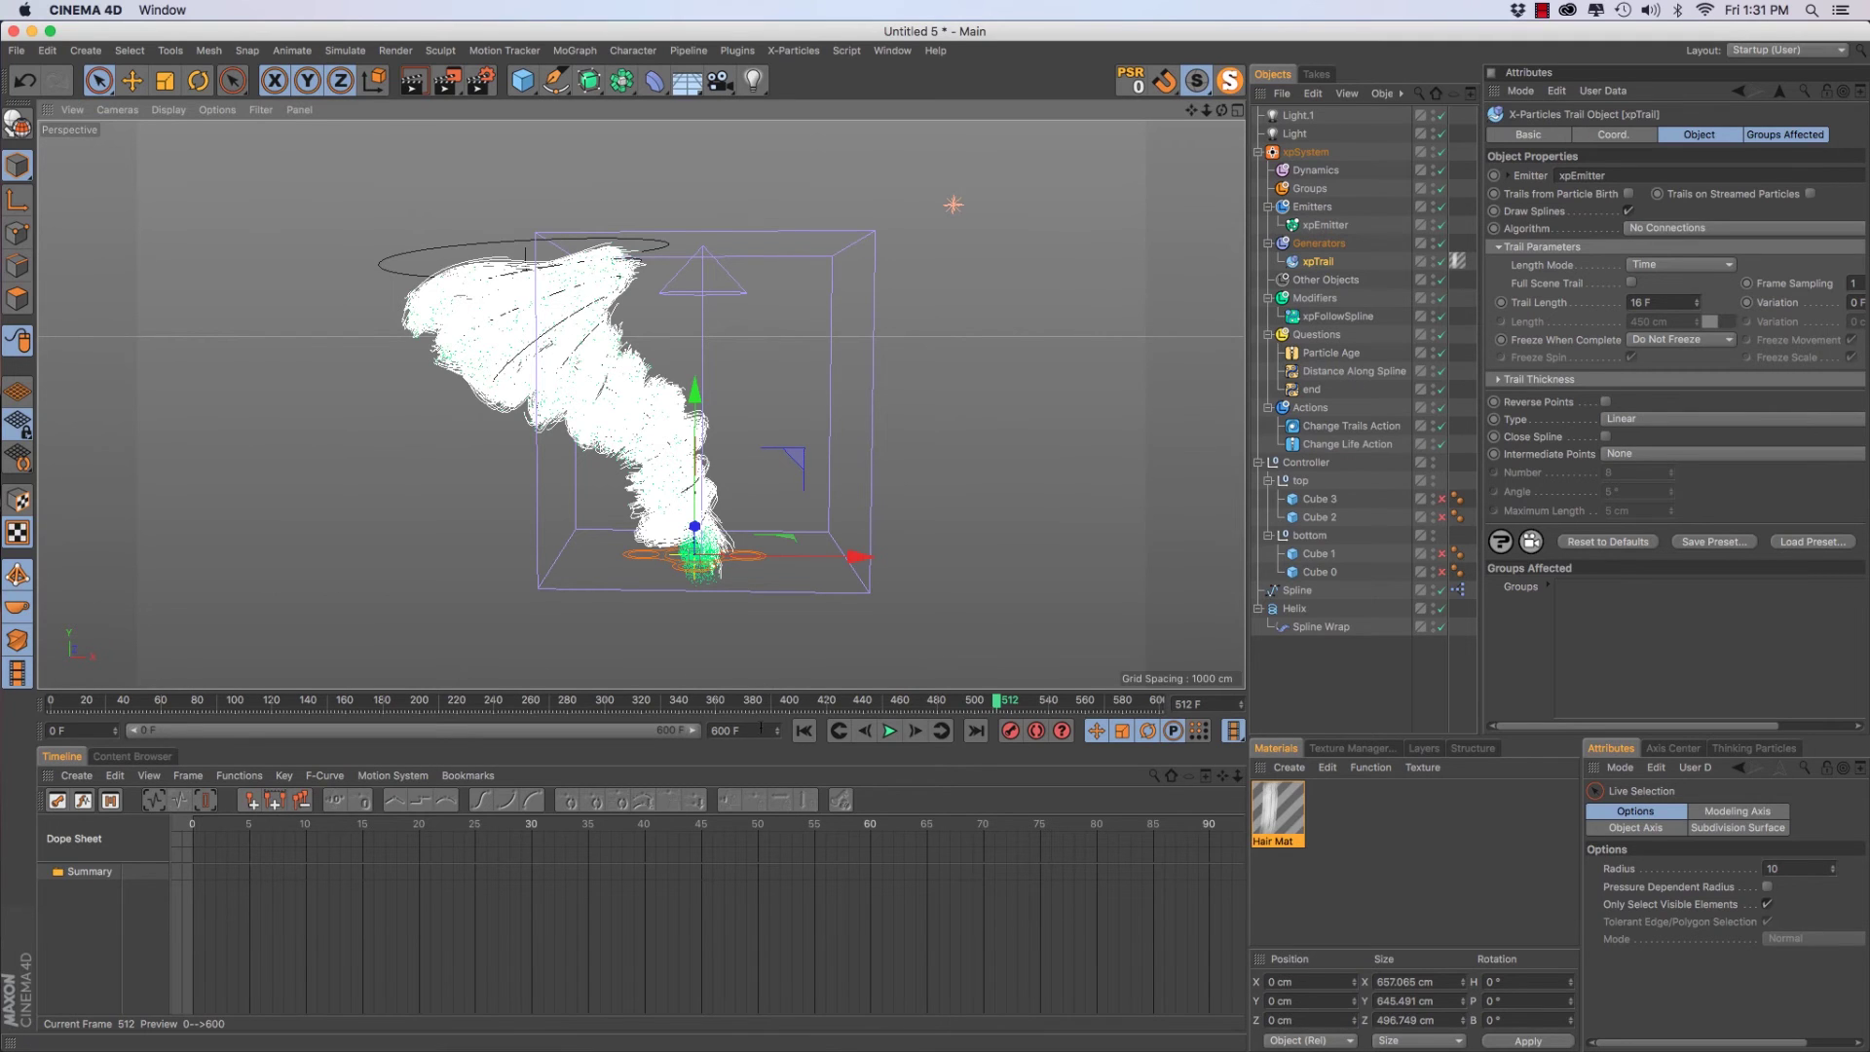
left_click_drag(760, 729, 680, 728)
type("800")
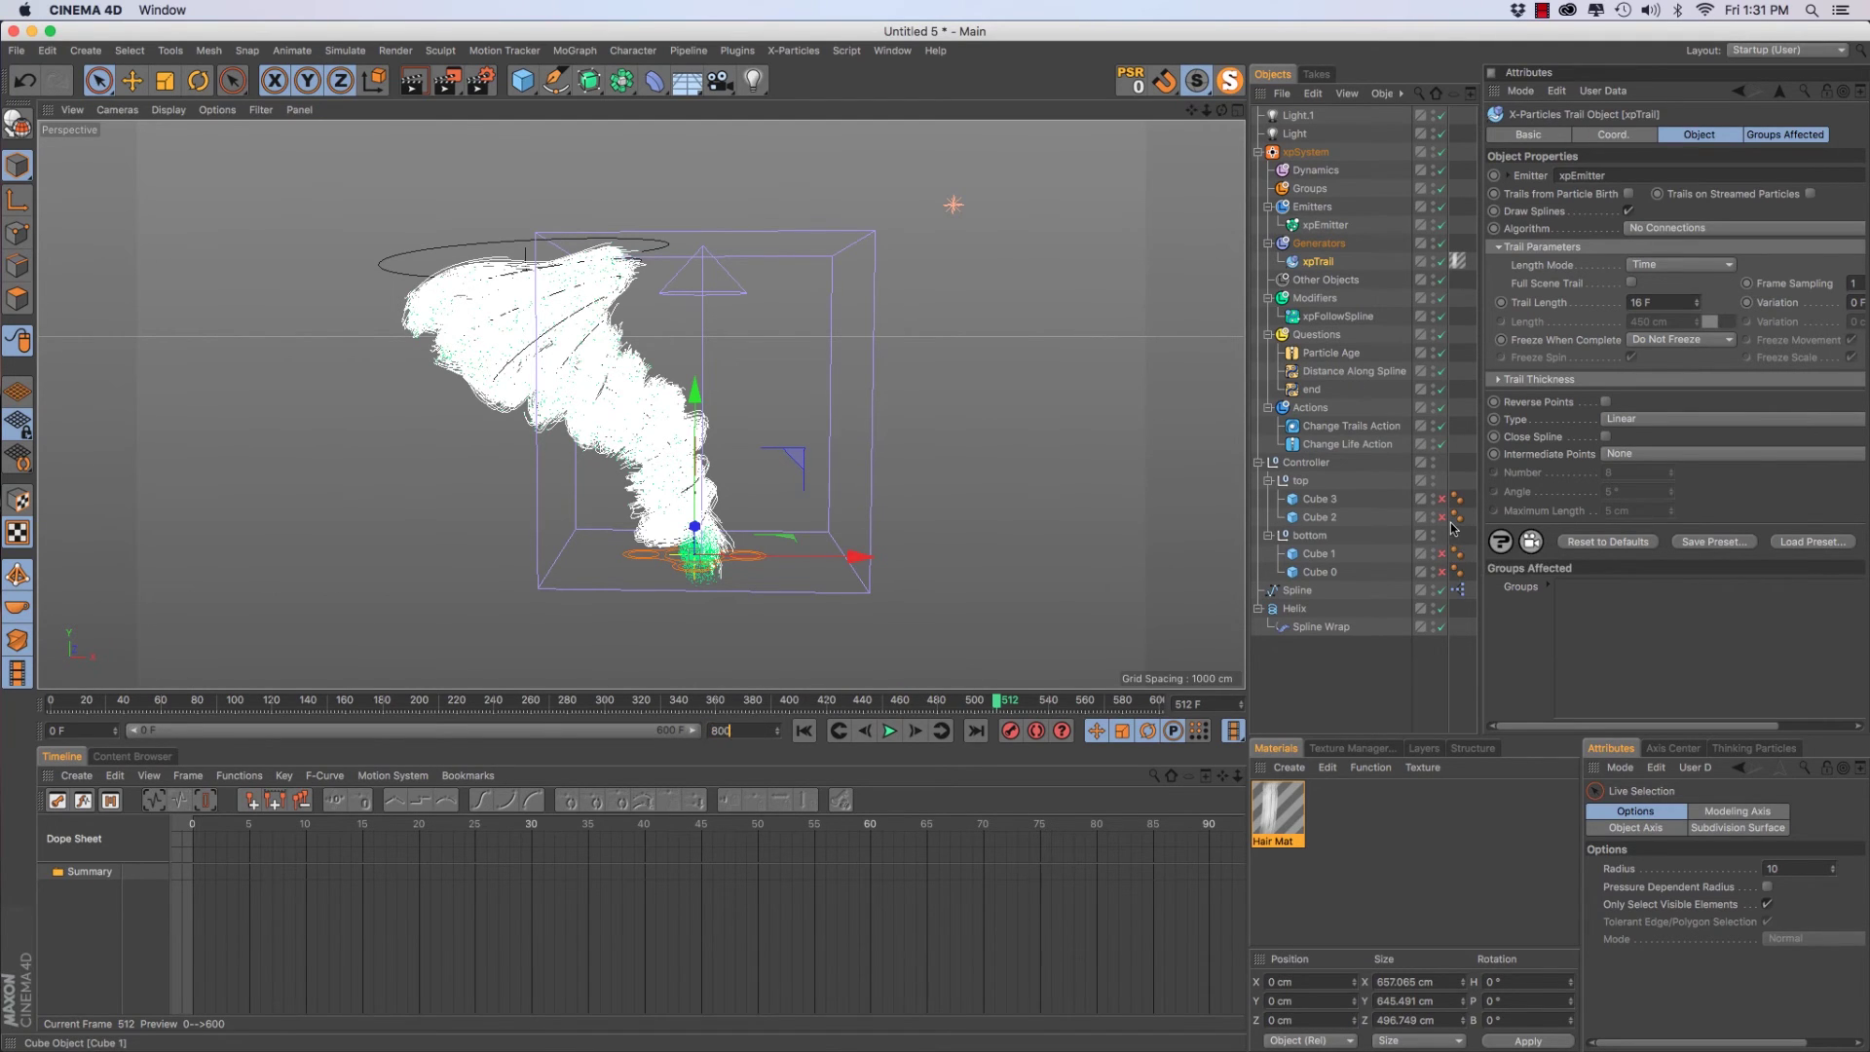
key("Return")
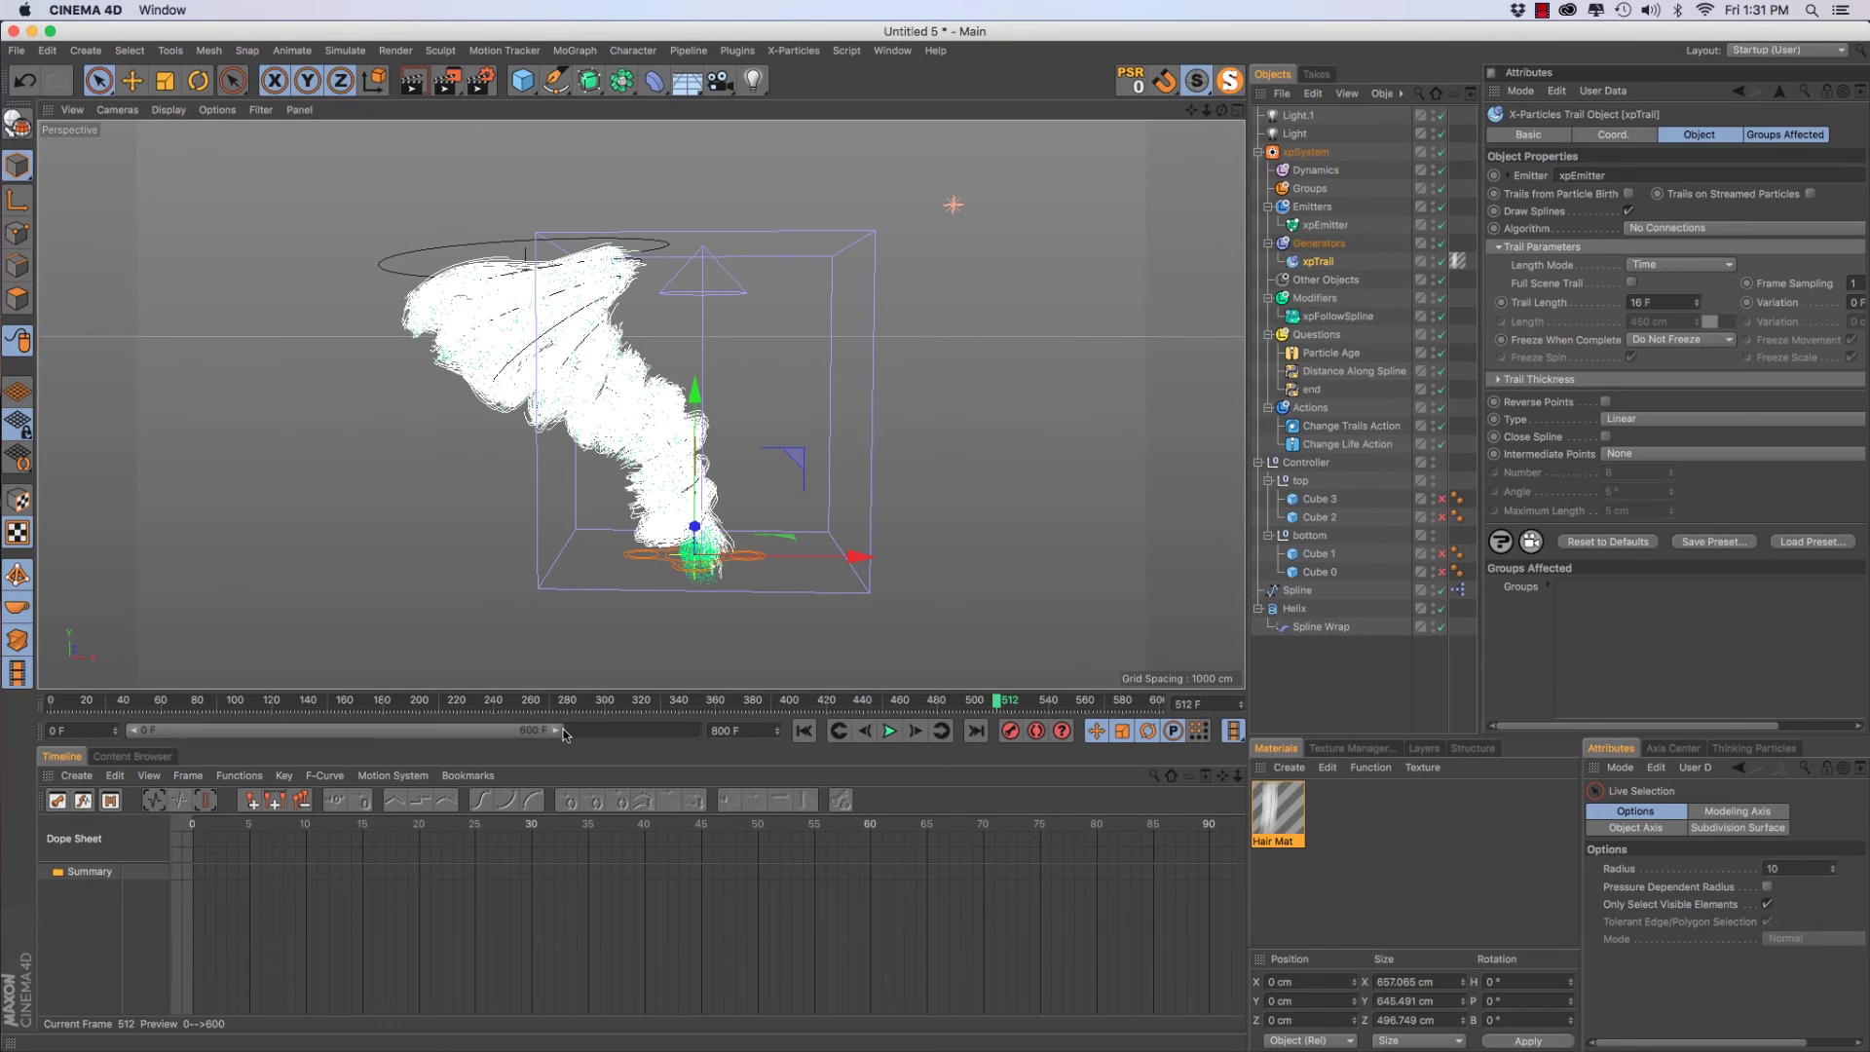
left_click_drag(555, 729, 745, 730)
Play the particle trail simulation from frame 0 and stop it partway to check the growing trails
left_click_drag(53, 701, 5, 692)
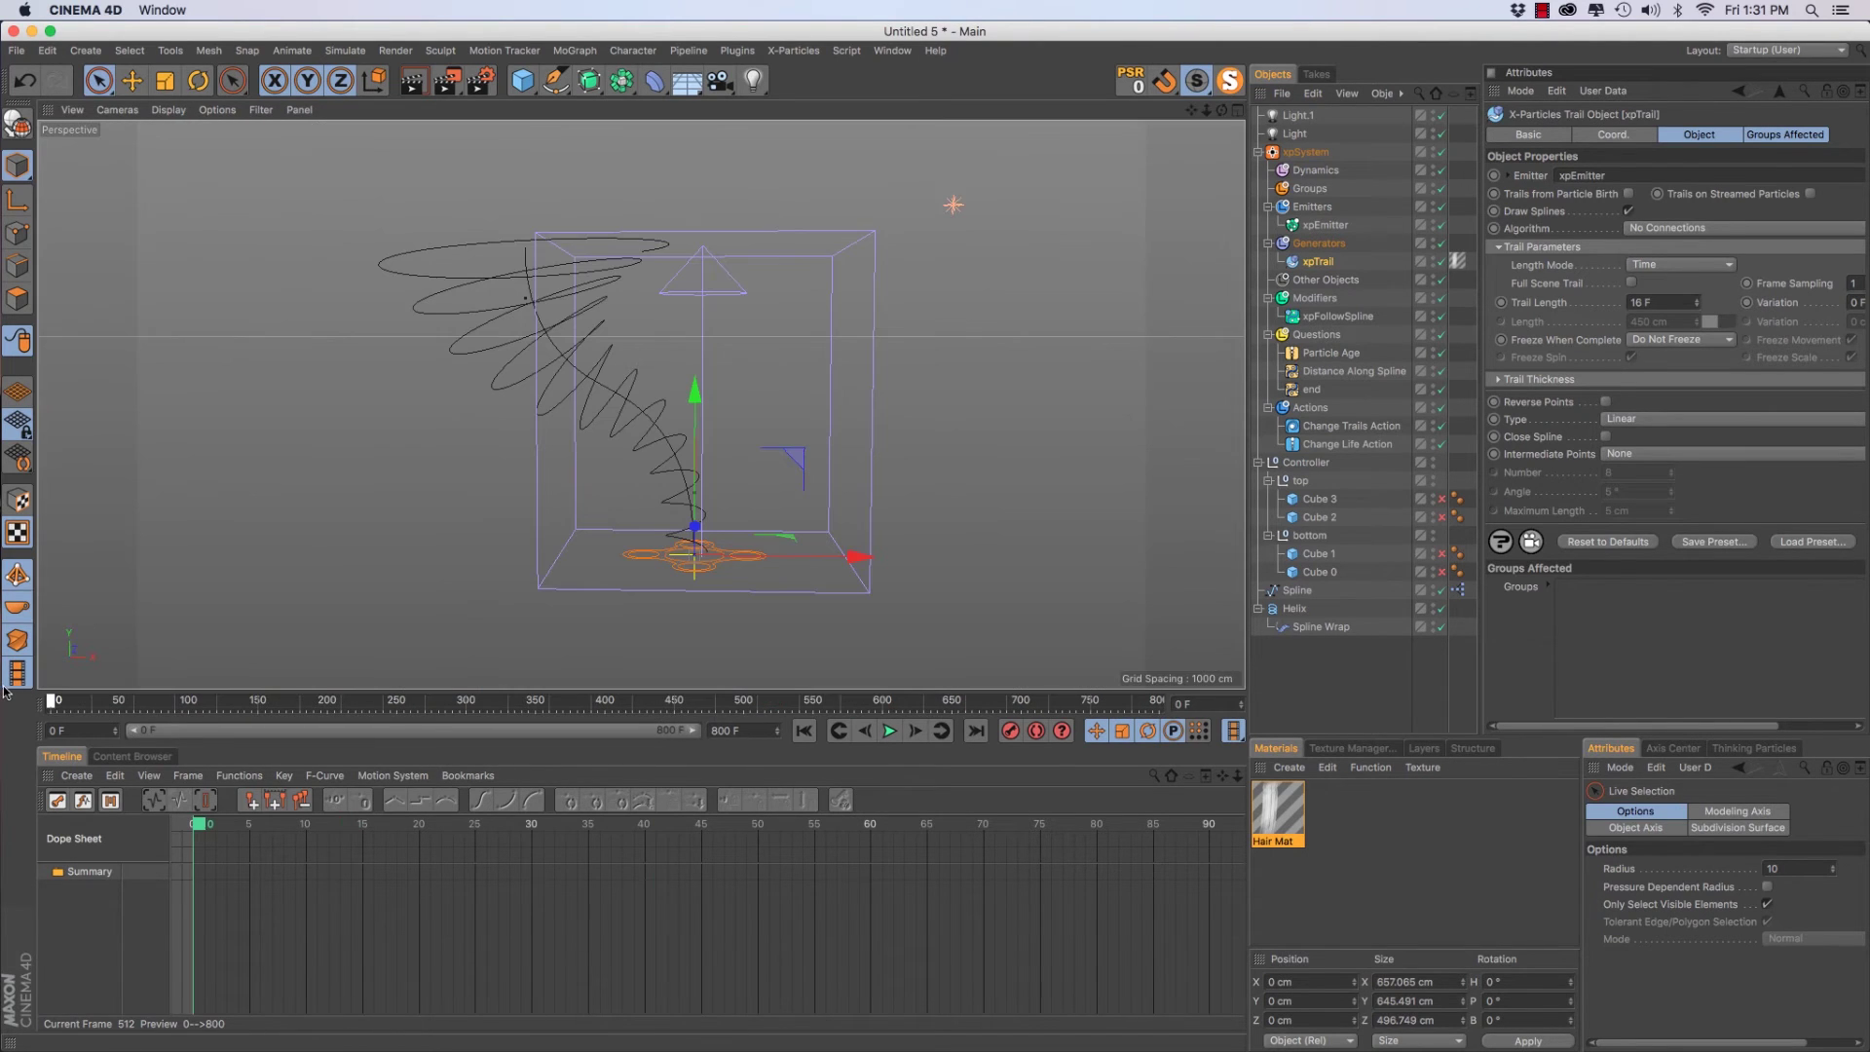
key("F8")
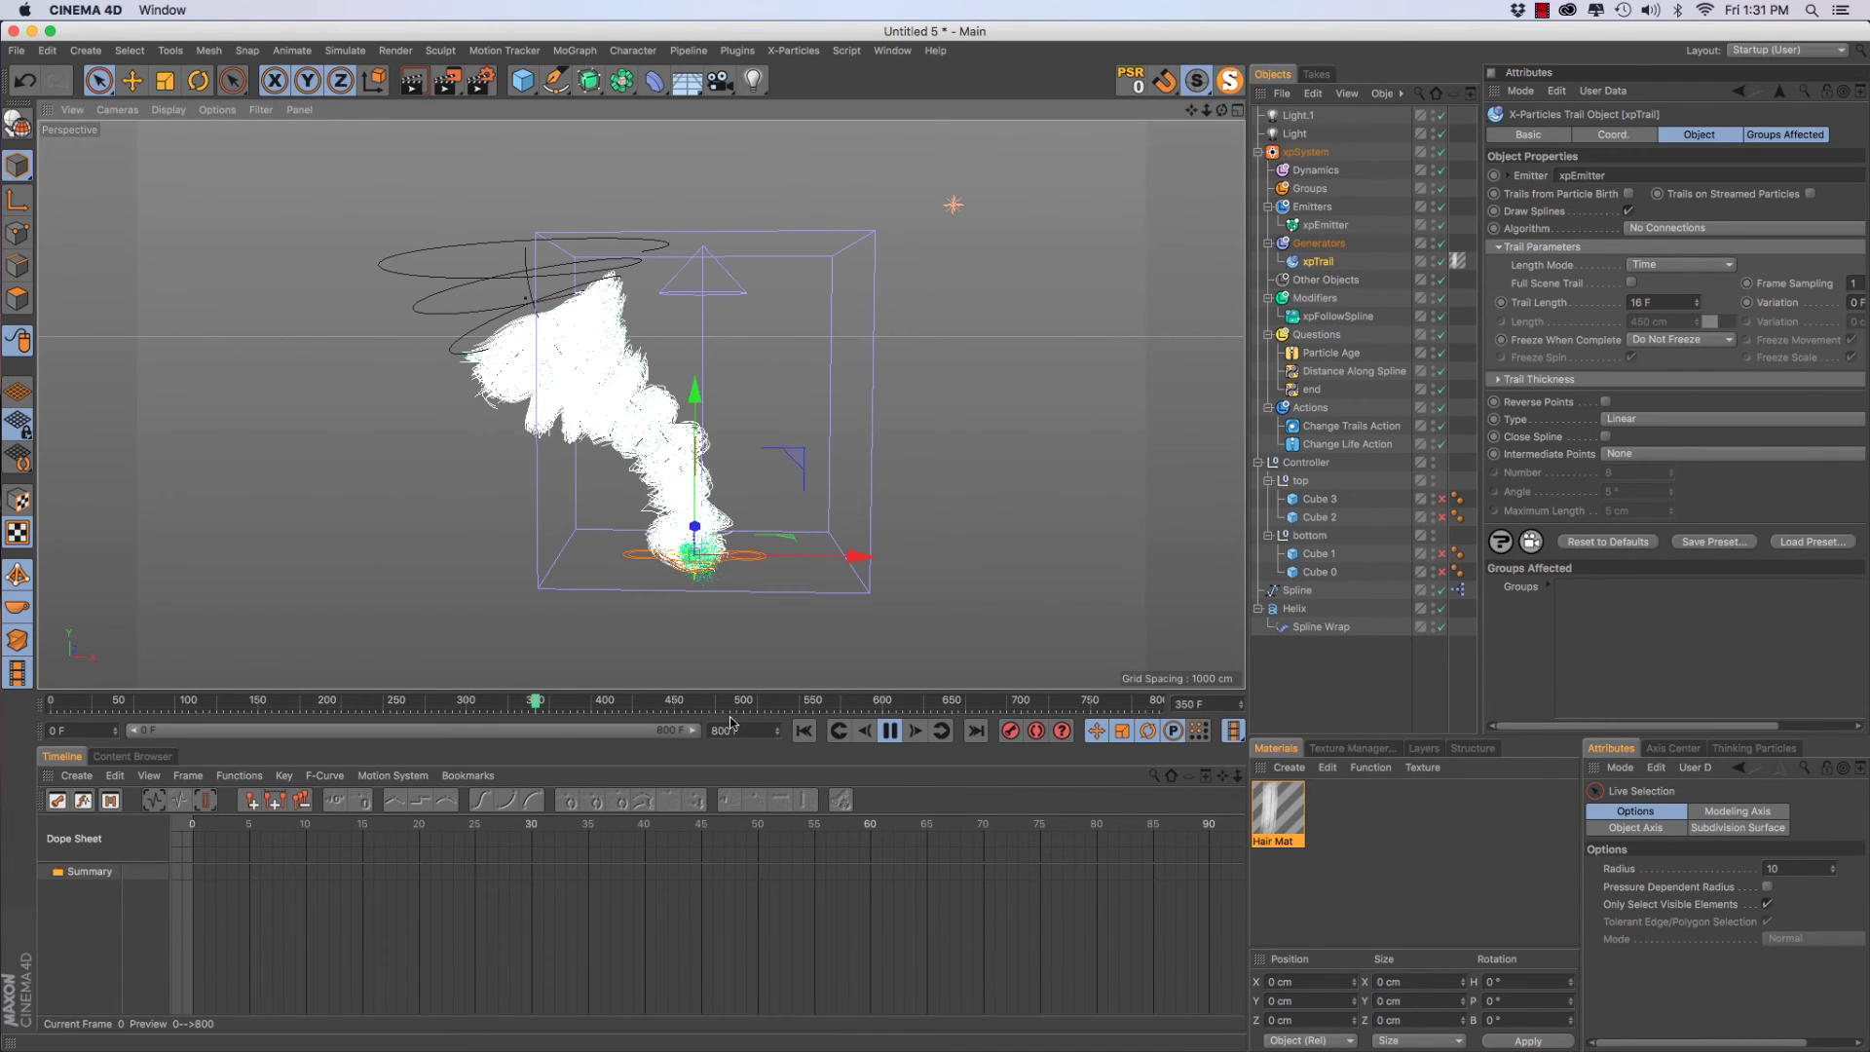
key("F8")
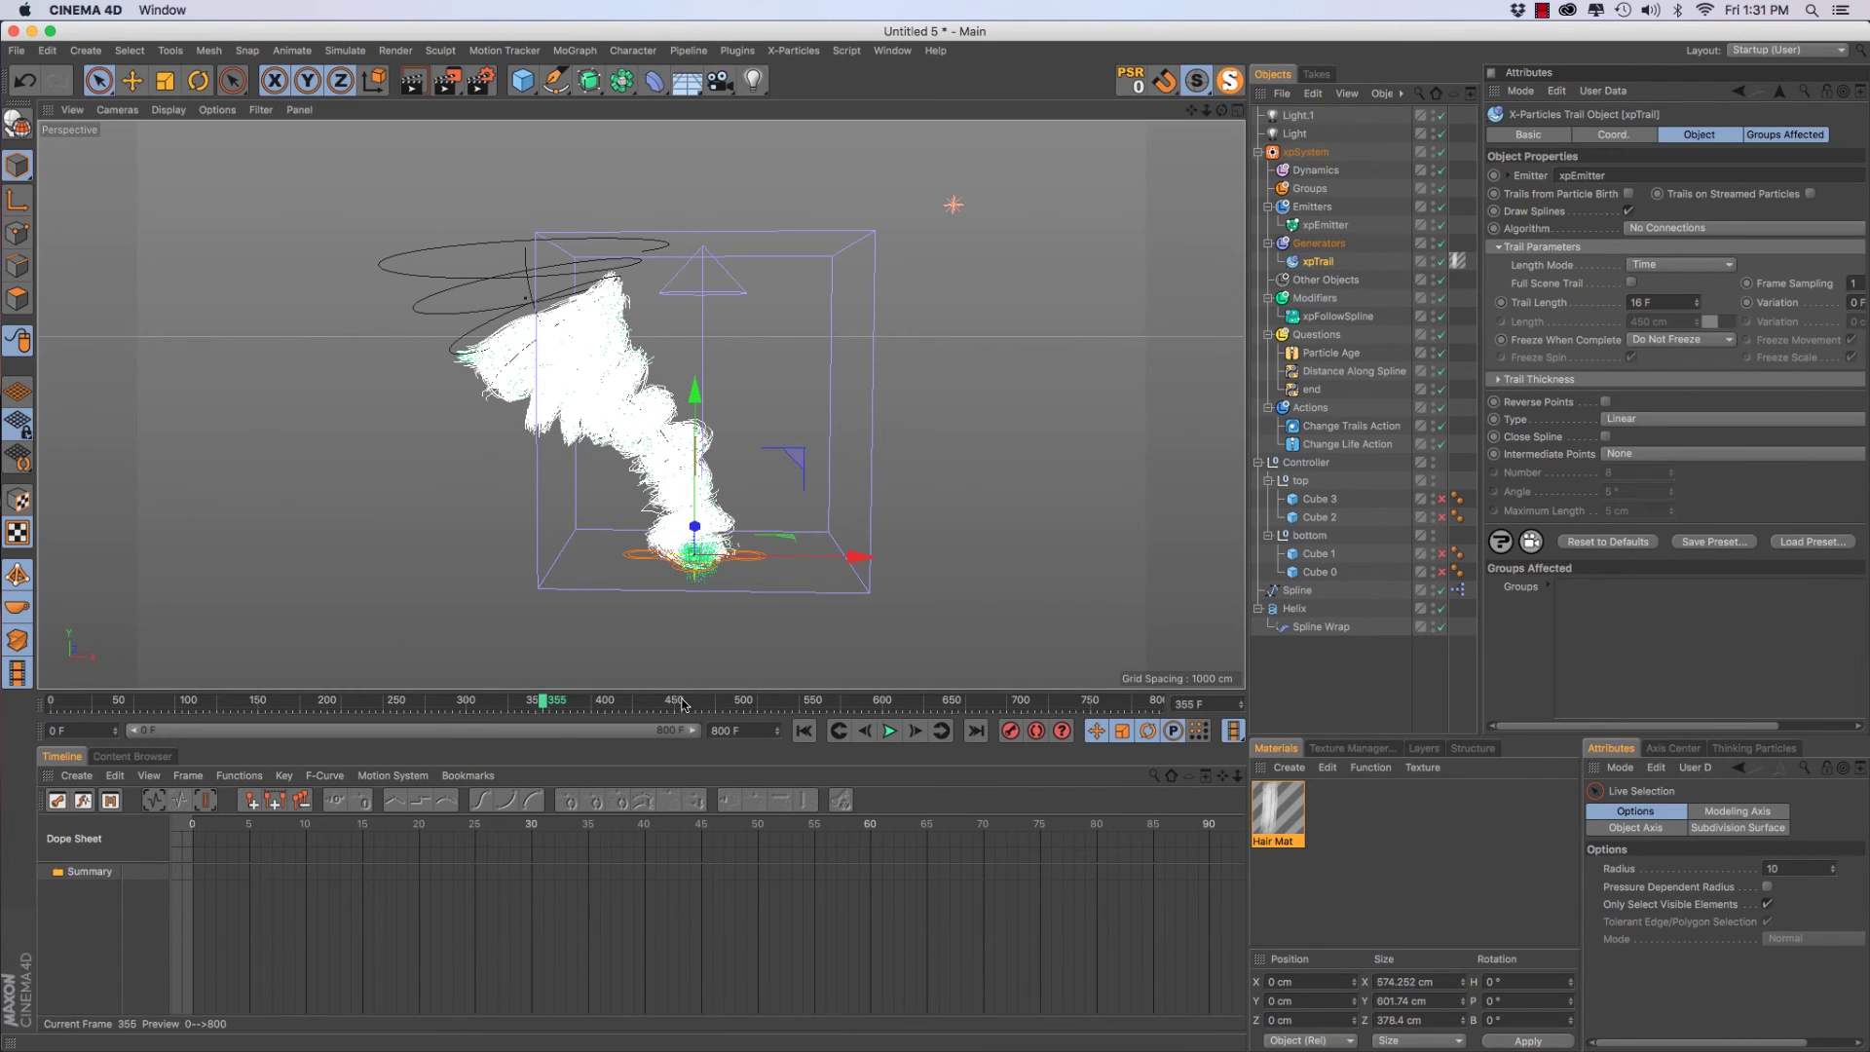
Disable xpEmitter and xpTrail, and move the Controller group to the head of the object hierarchy
left_click(1441, 225)
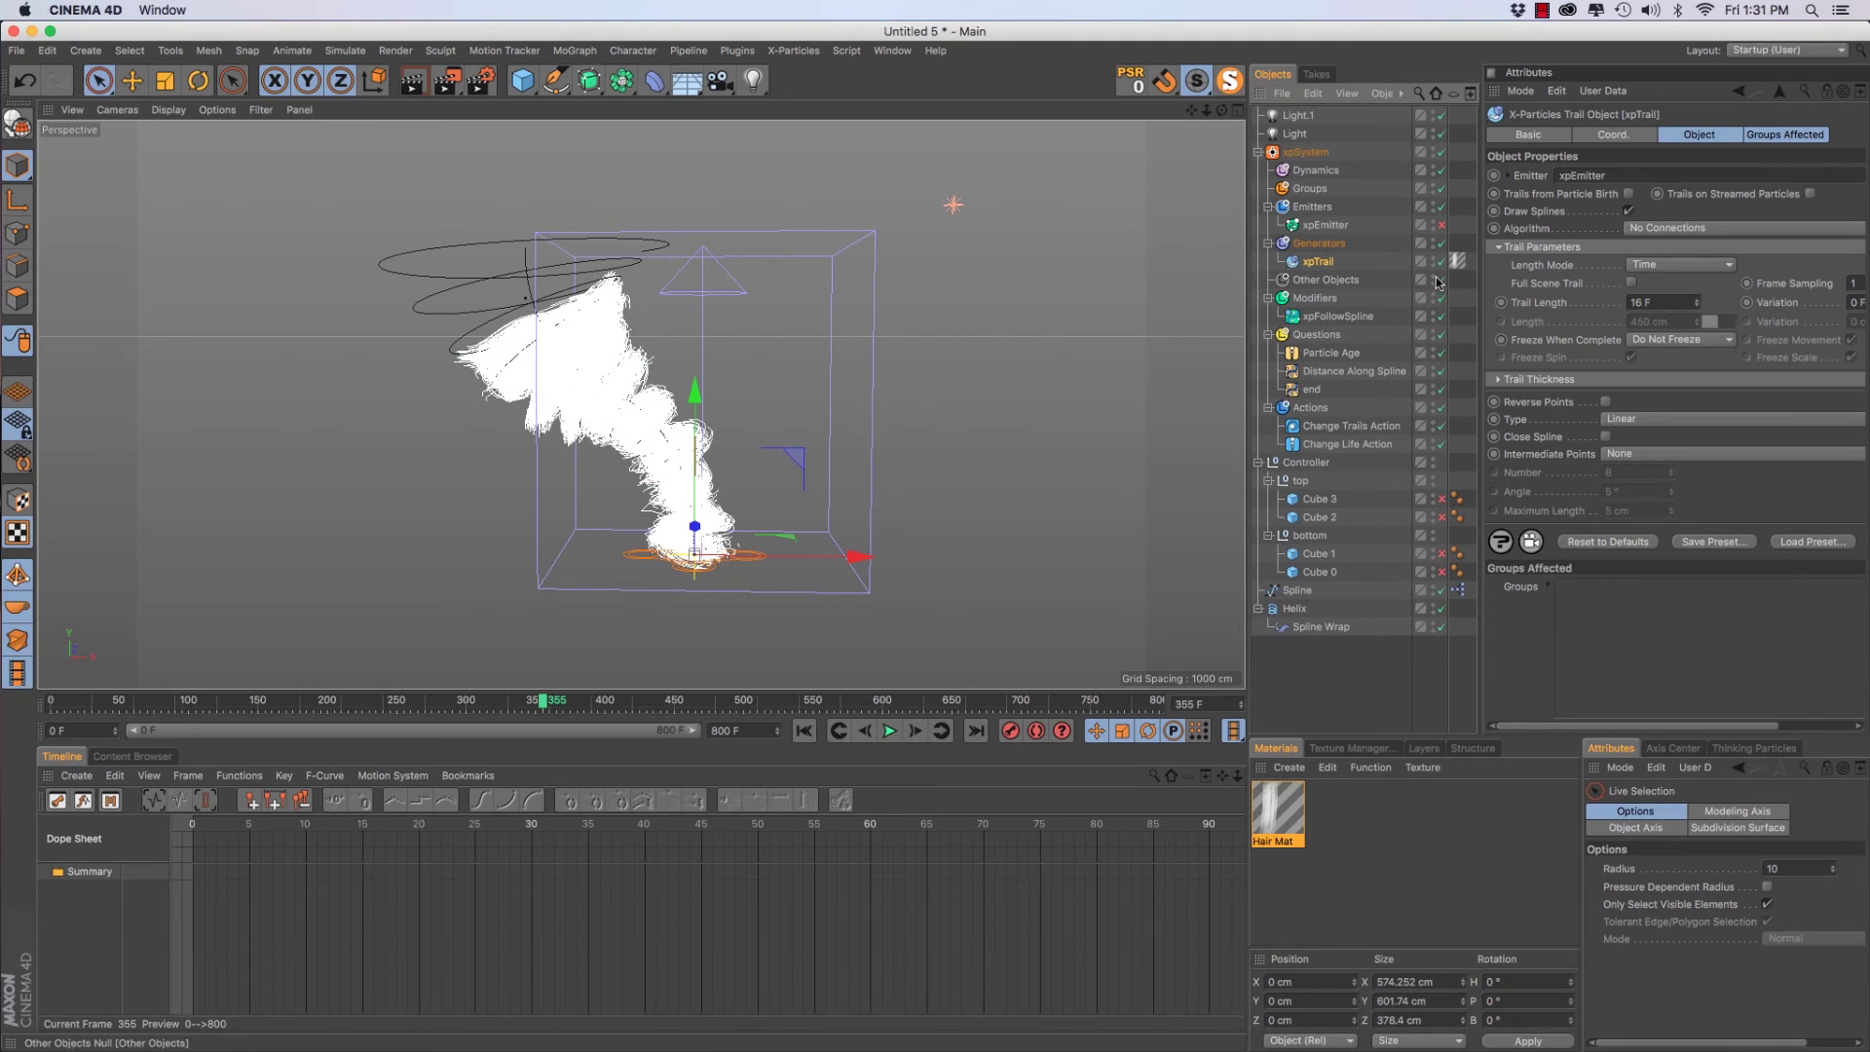
left_click(1441, 261)
left_click(743, 702)
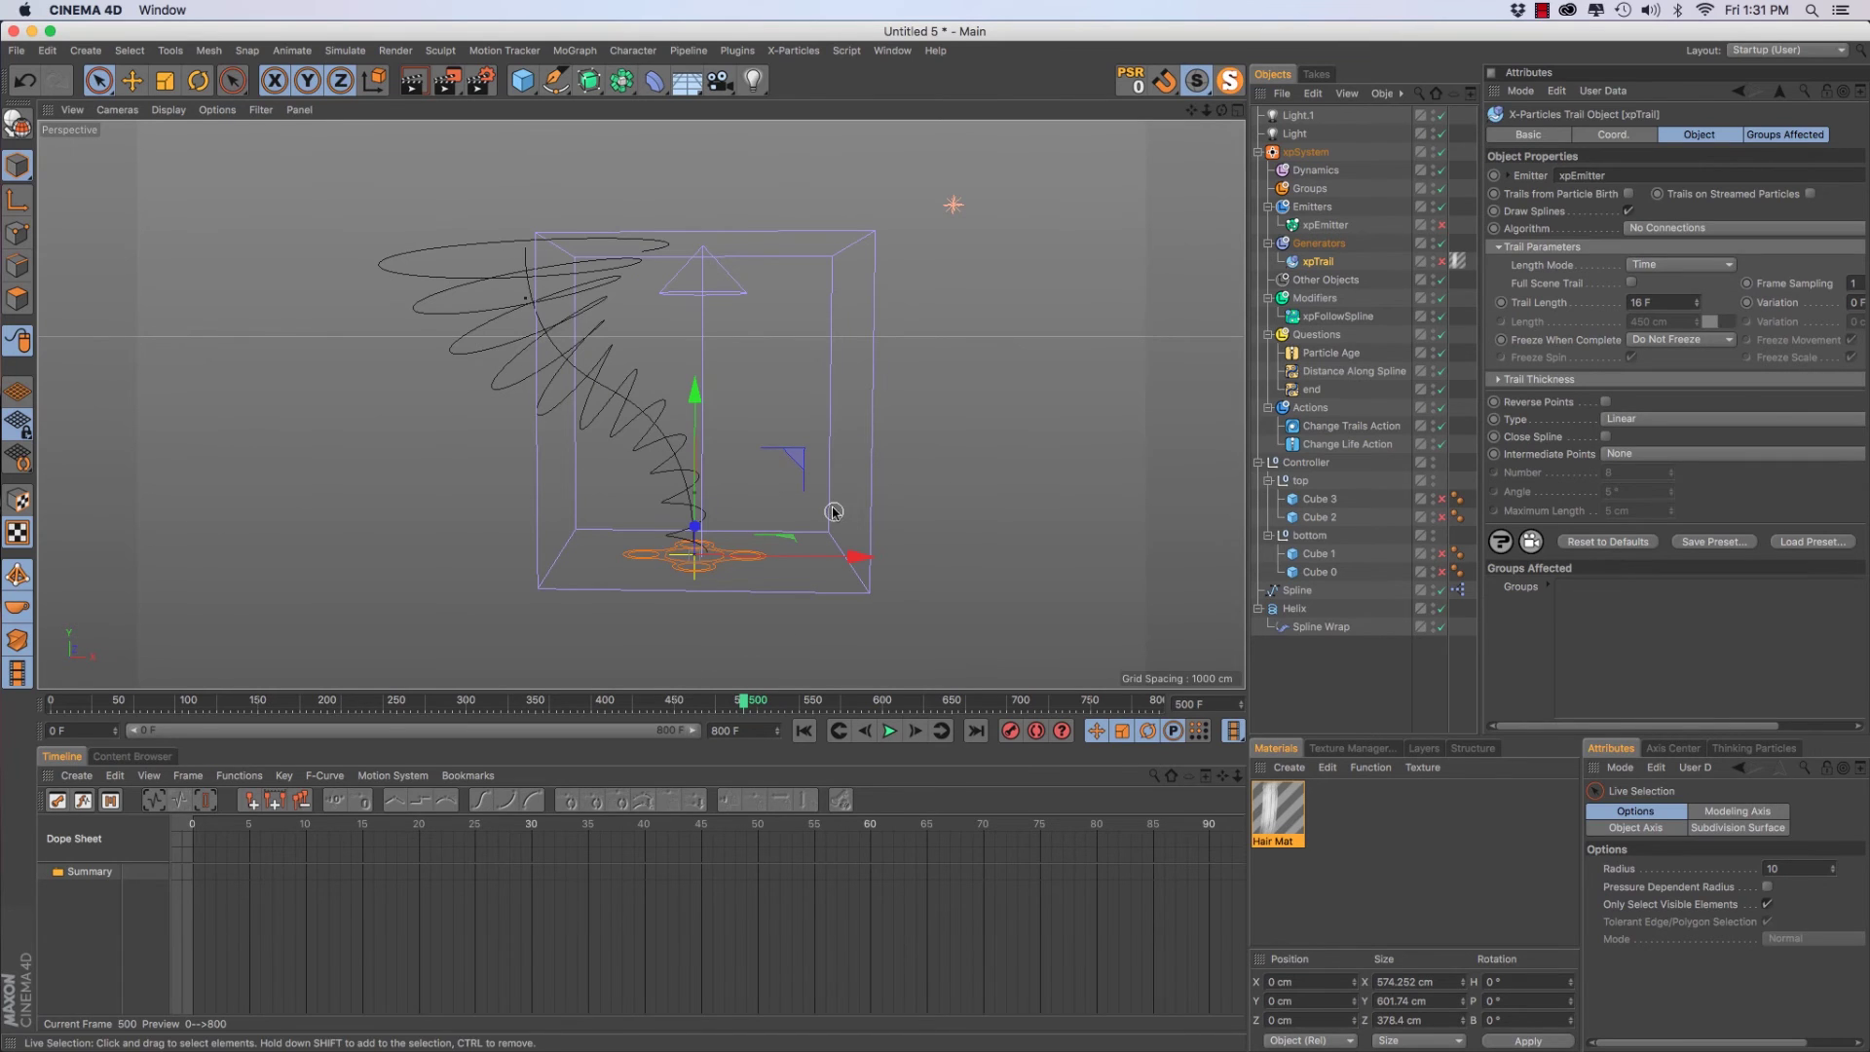
left_click(1305, 464)
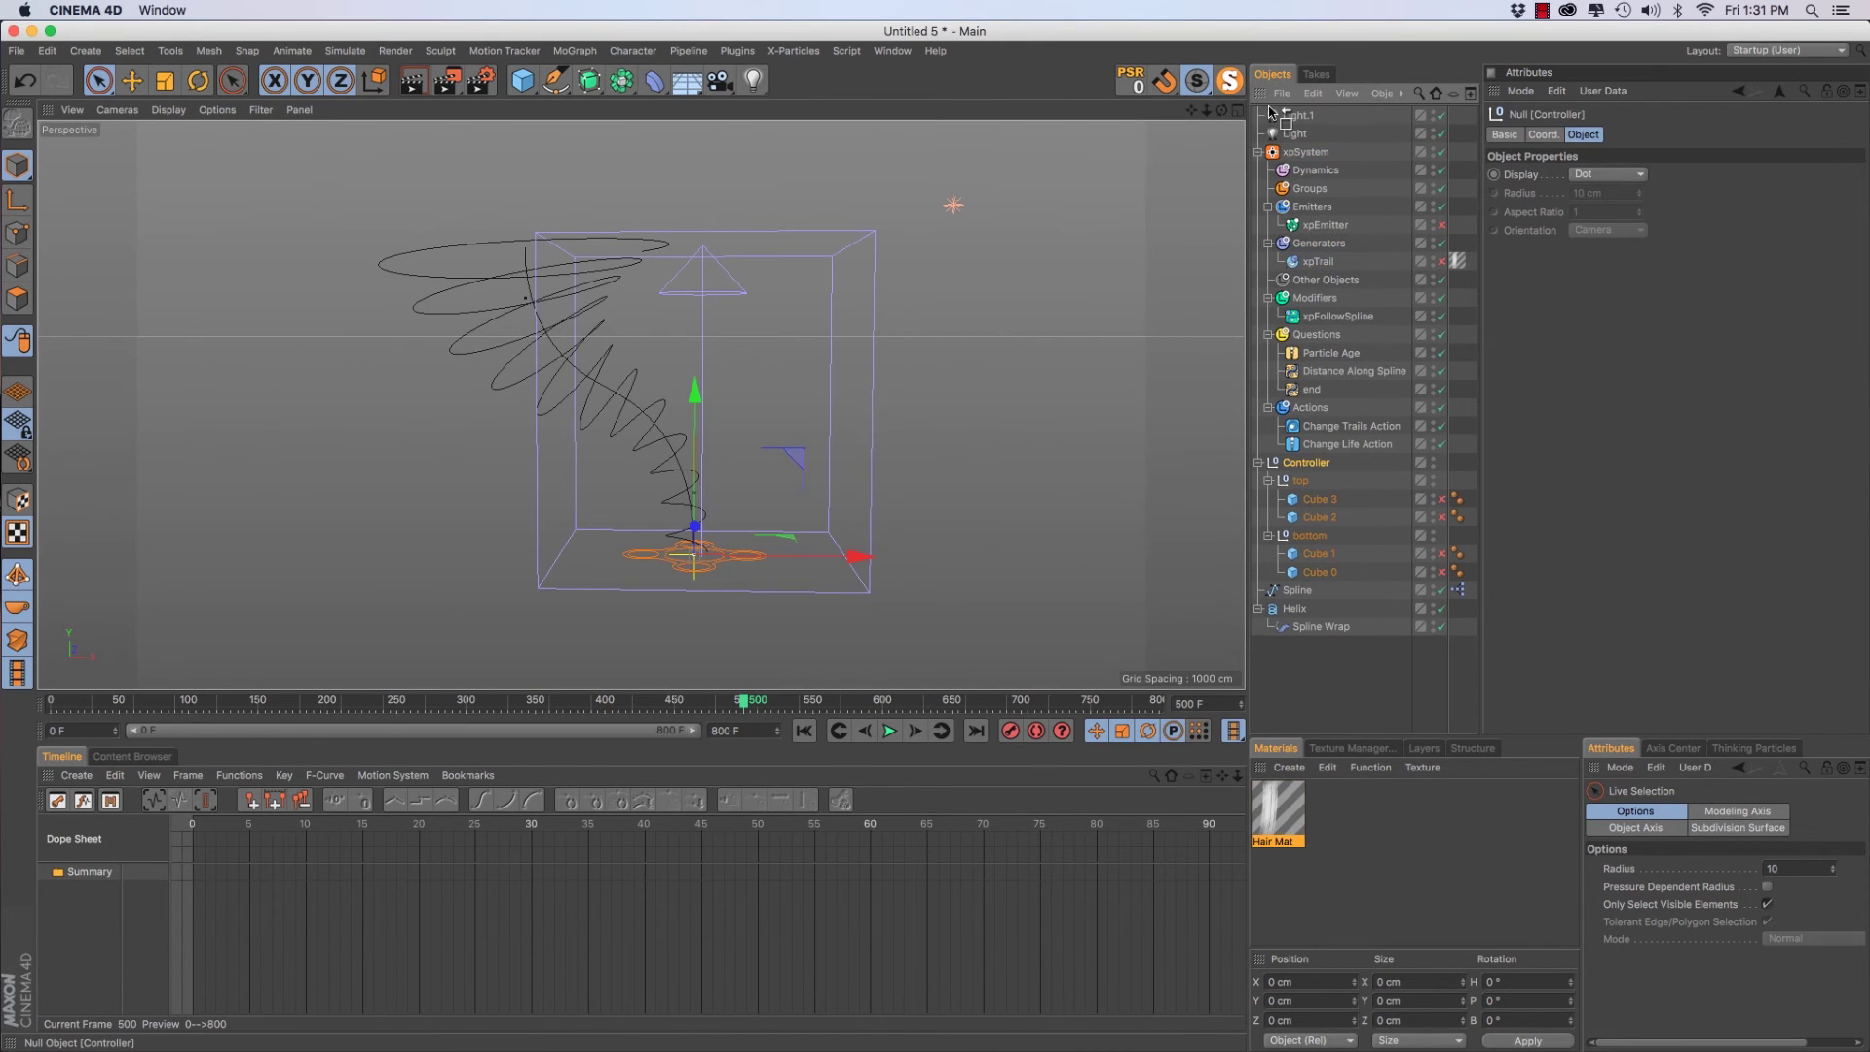
left_click_drag(1275, 117, 1277, 114)
Keyframe the X, Y and Z position of the top and bottom nulls at frame 500
left_click(1300, 134)
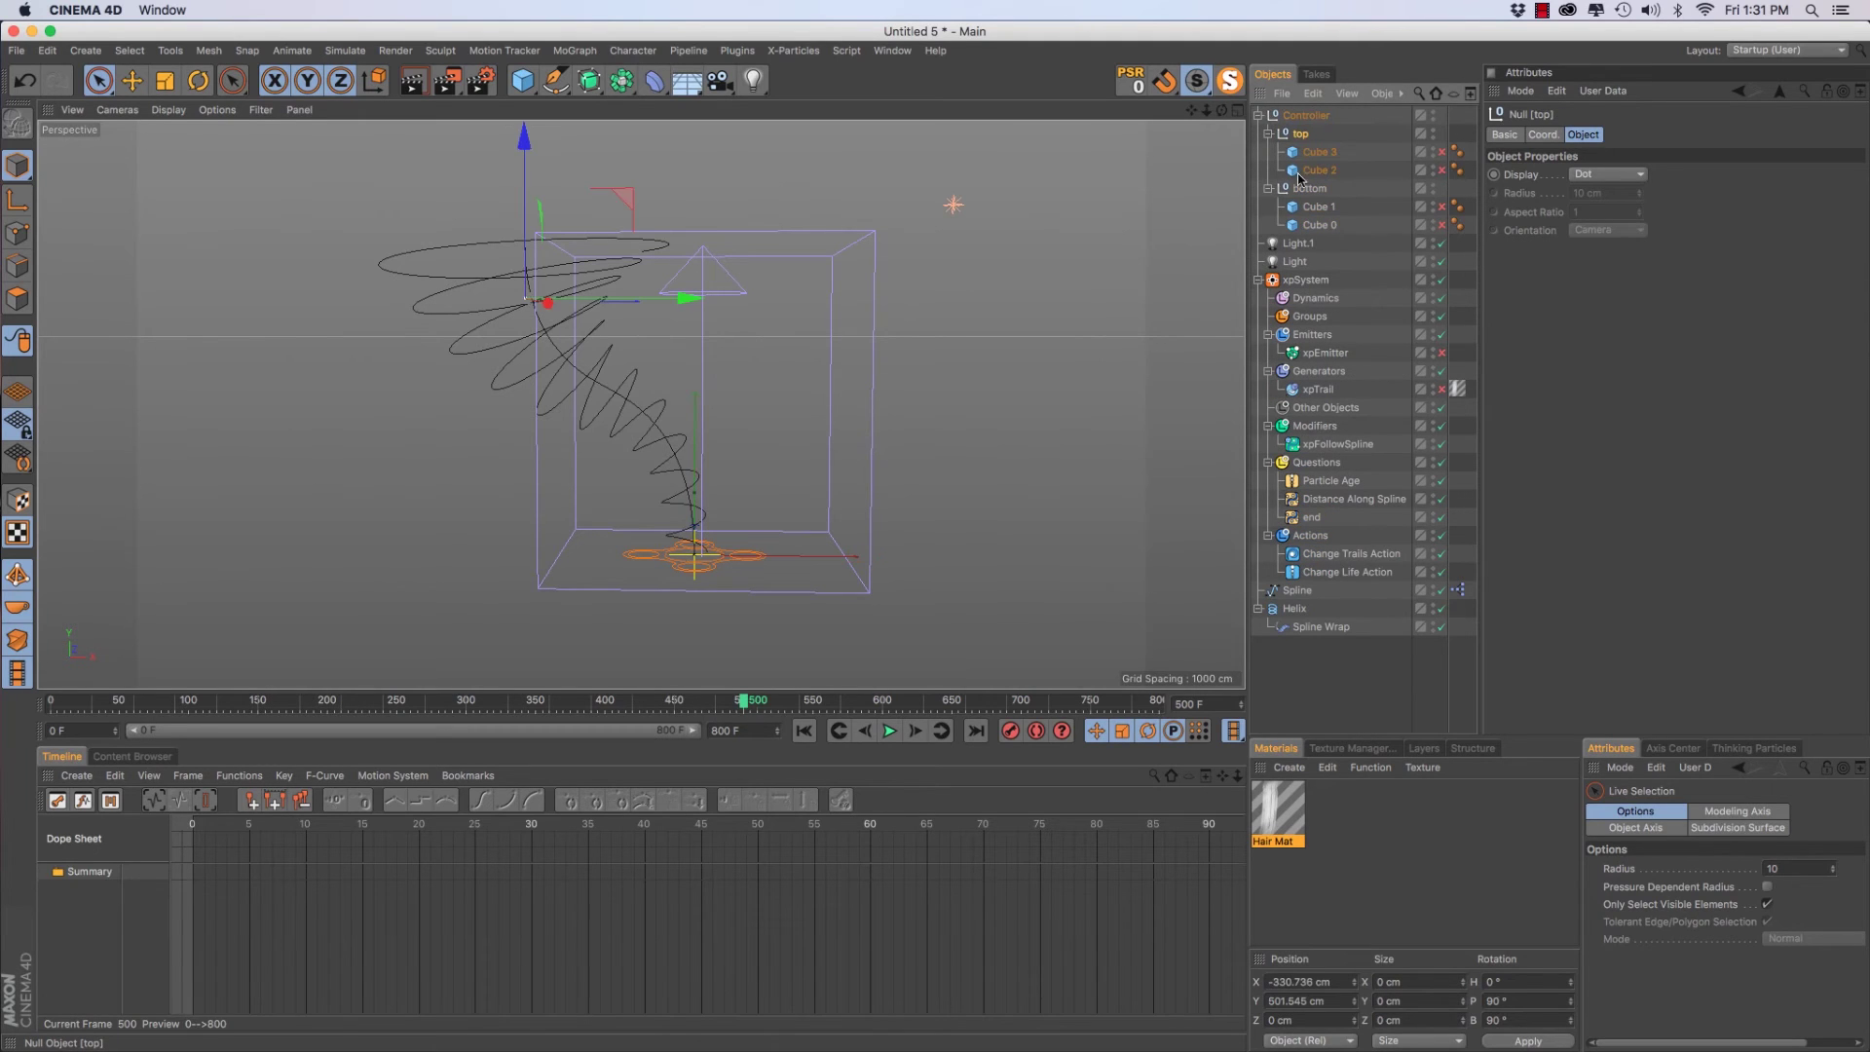
left_click_drag(55, 697, 49, 697)
left_click(1308, 188, "shift")
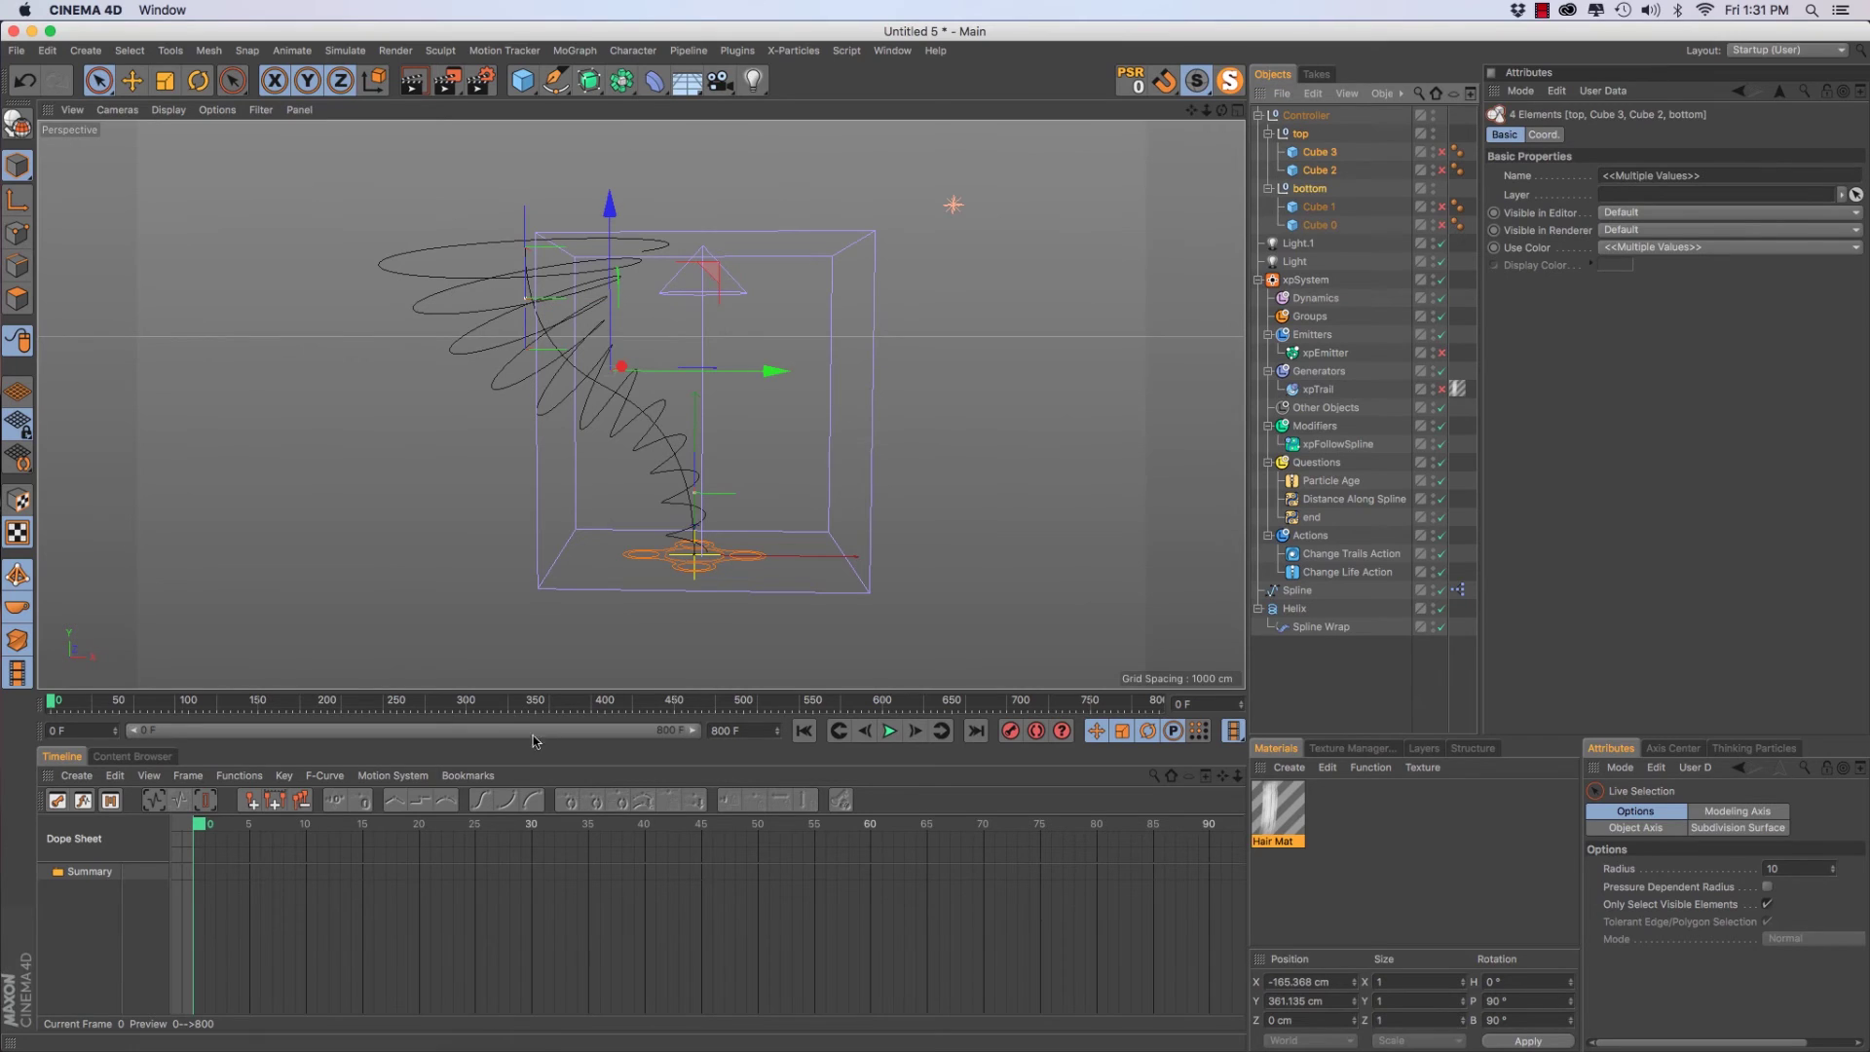
left_click(752, 701)
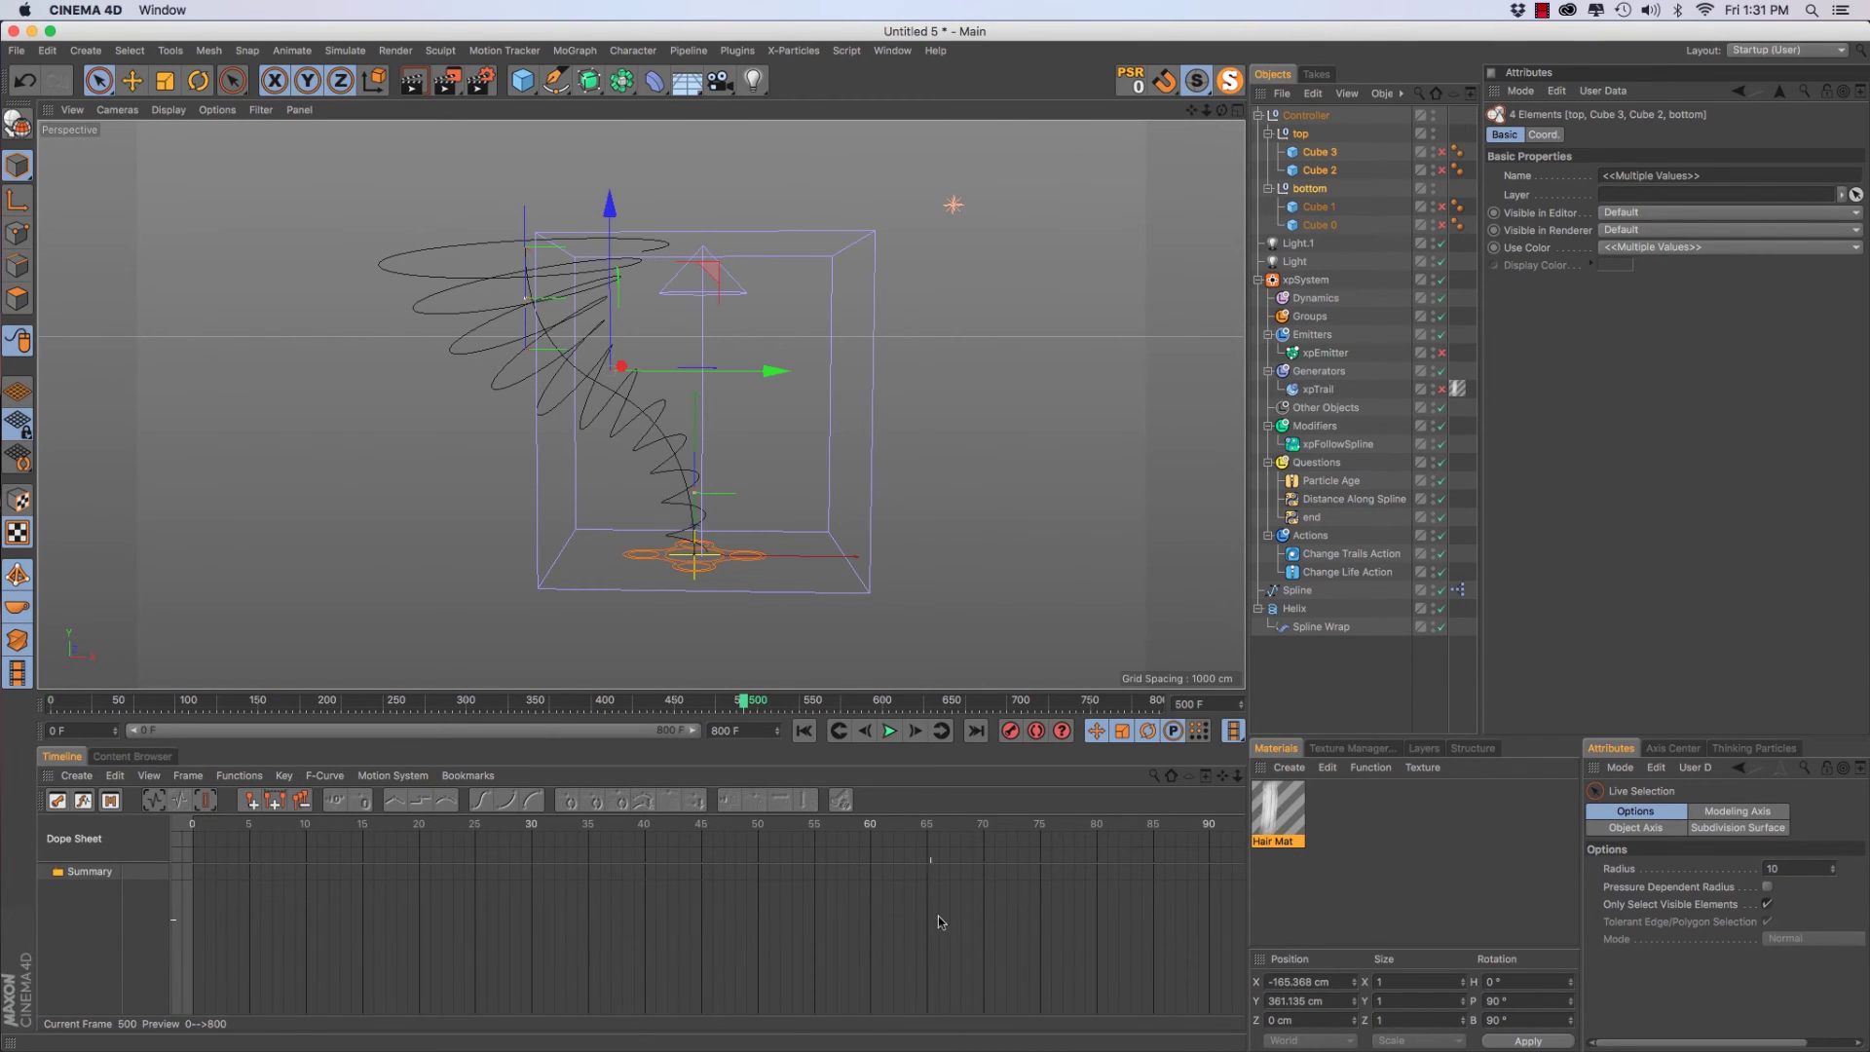
right_click_drag(964, 921, 797, 919, "alt")
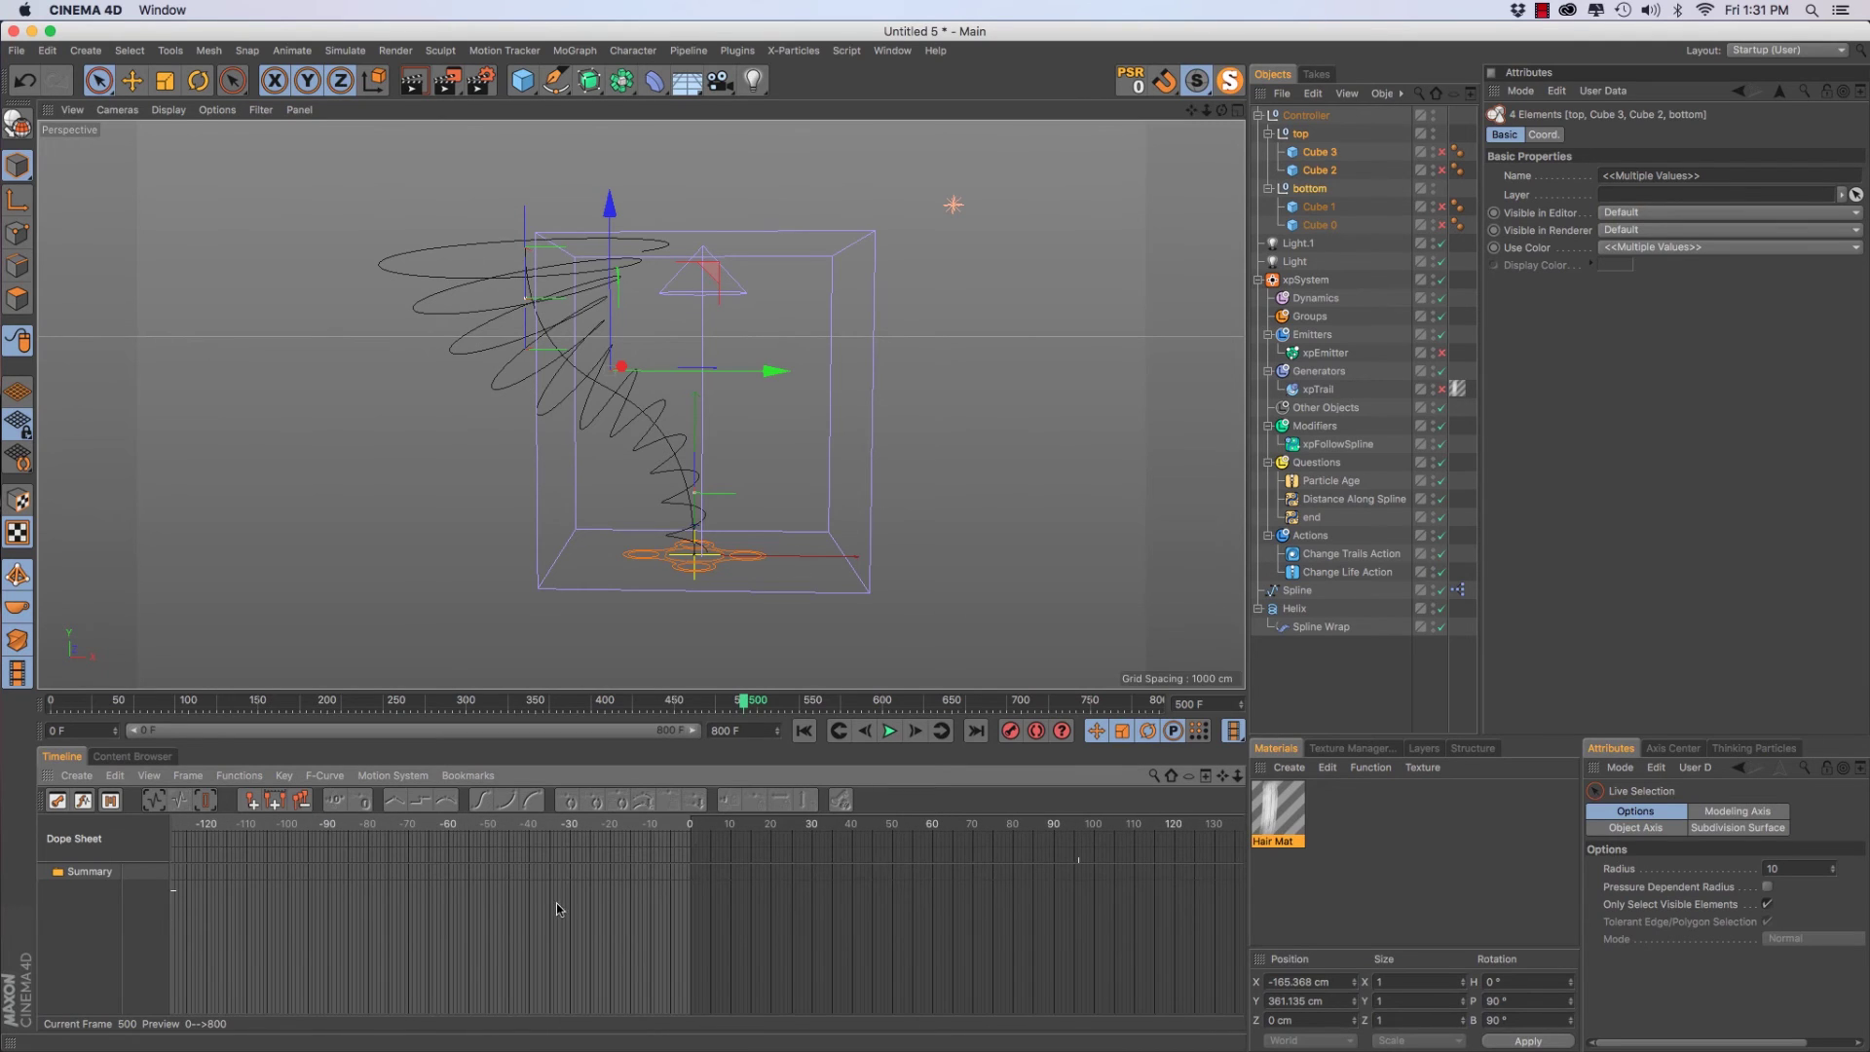
right_click_drag(1013, 828, 1110, 921, "alt")
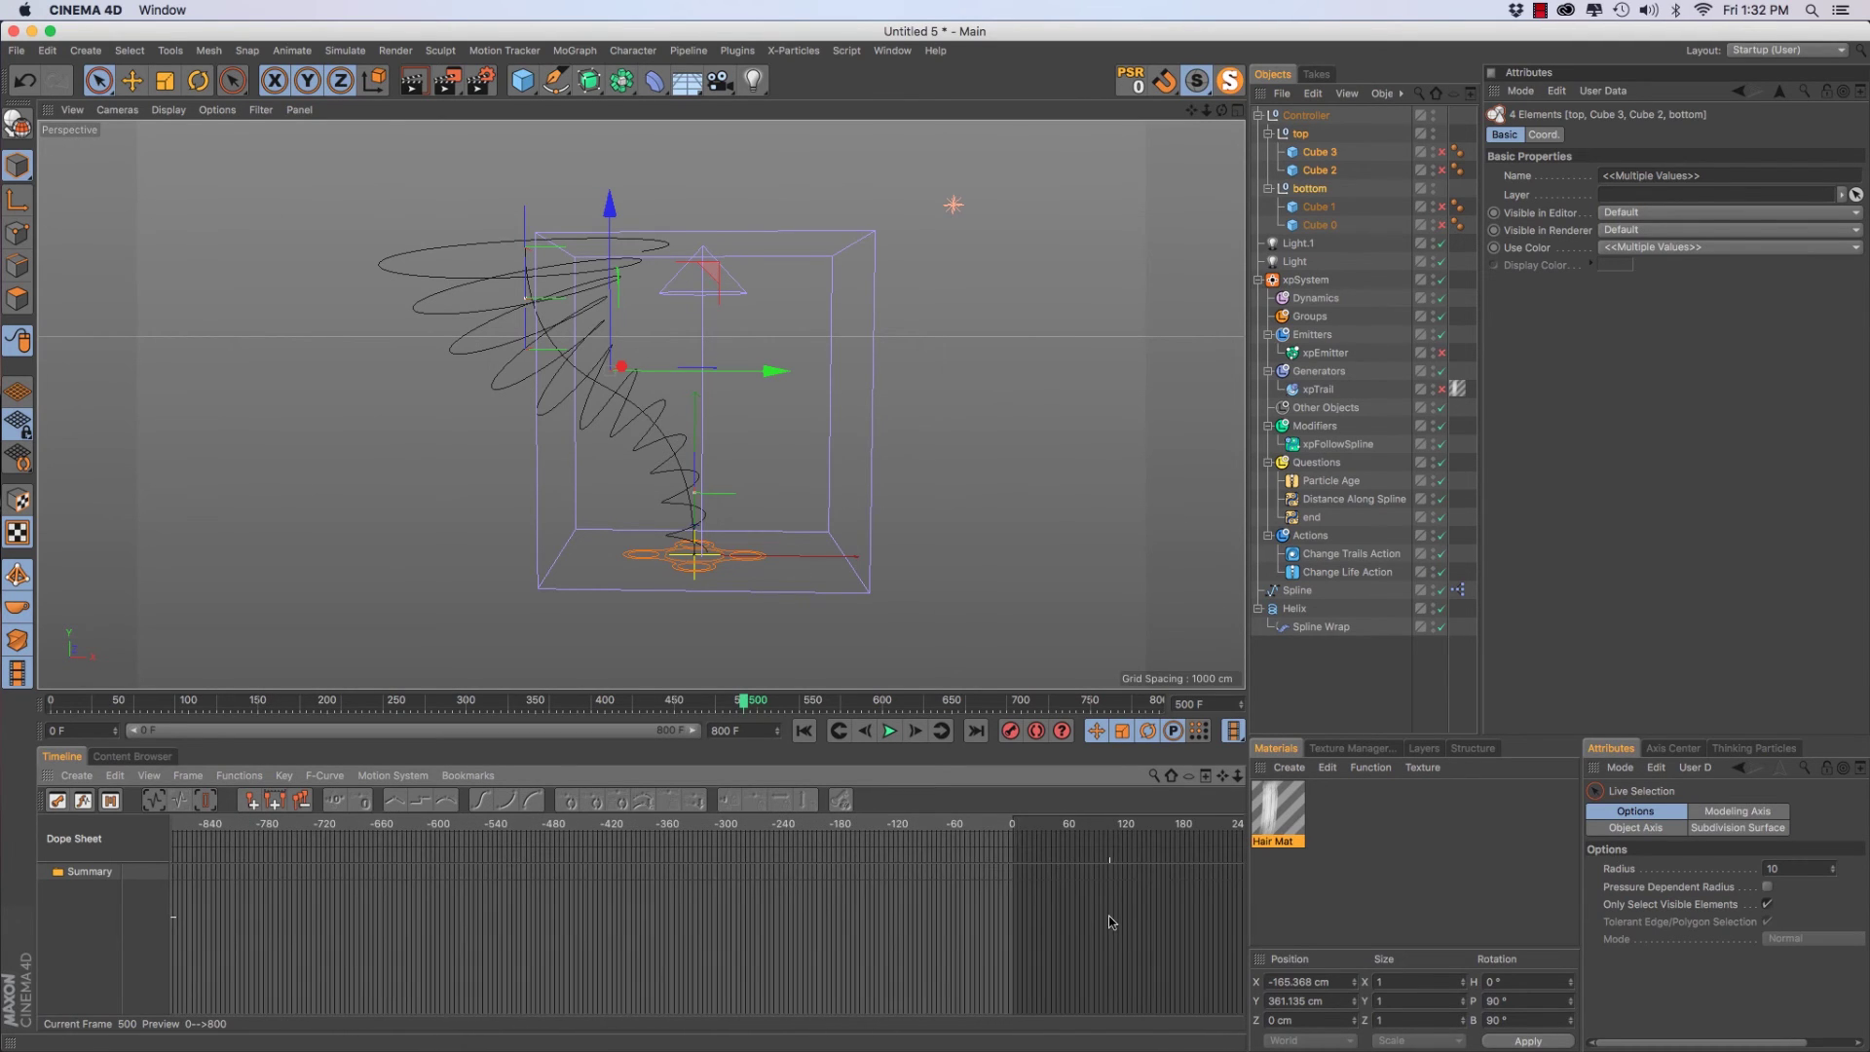
scroll(1196, 932, "right", 10)
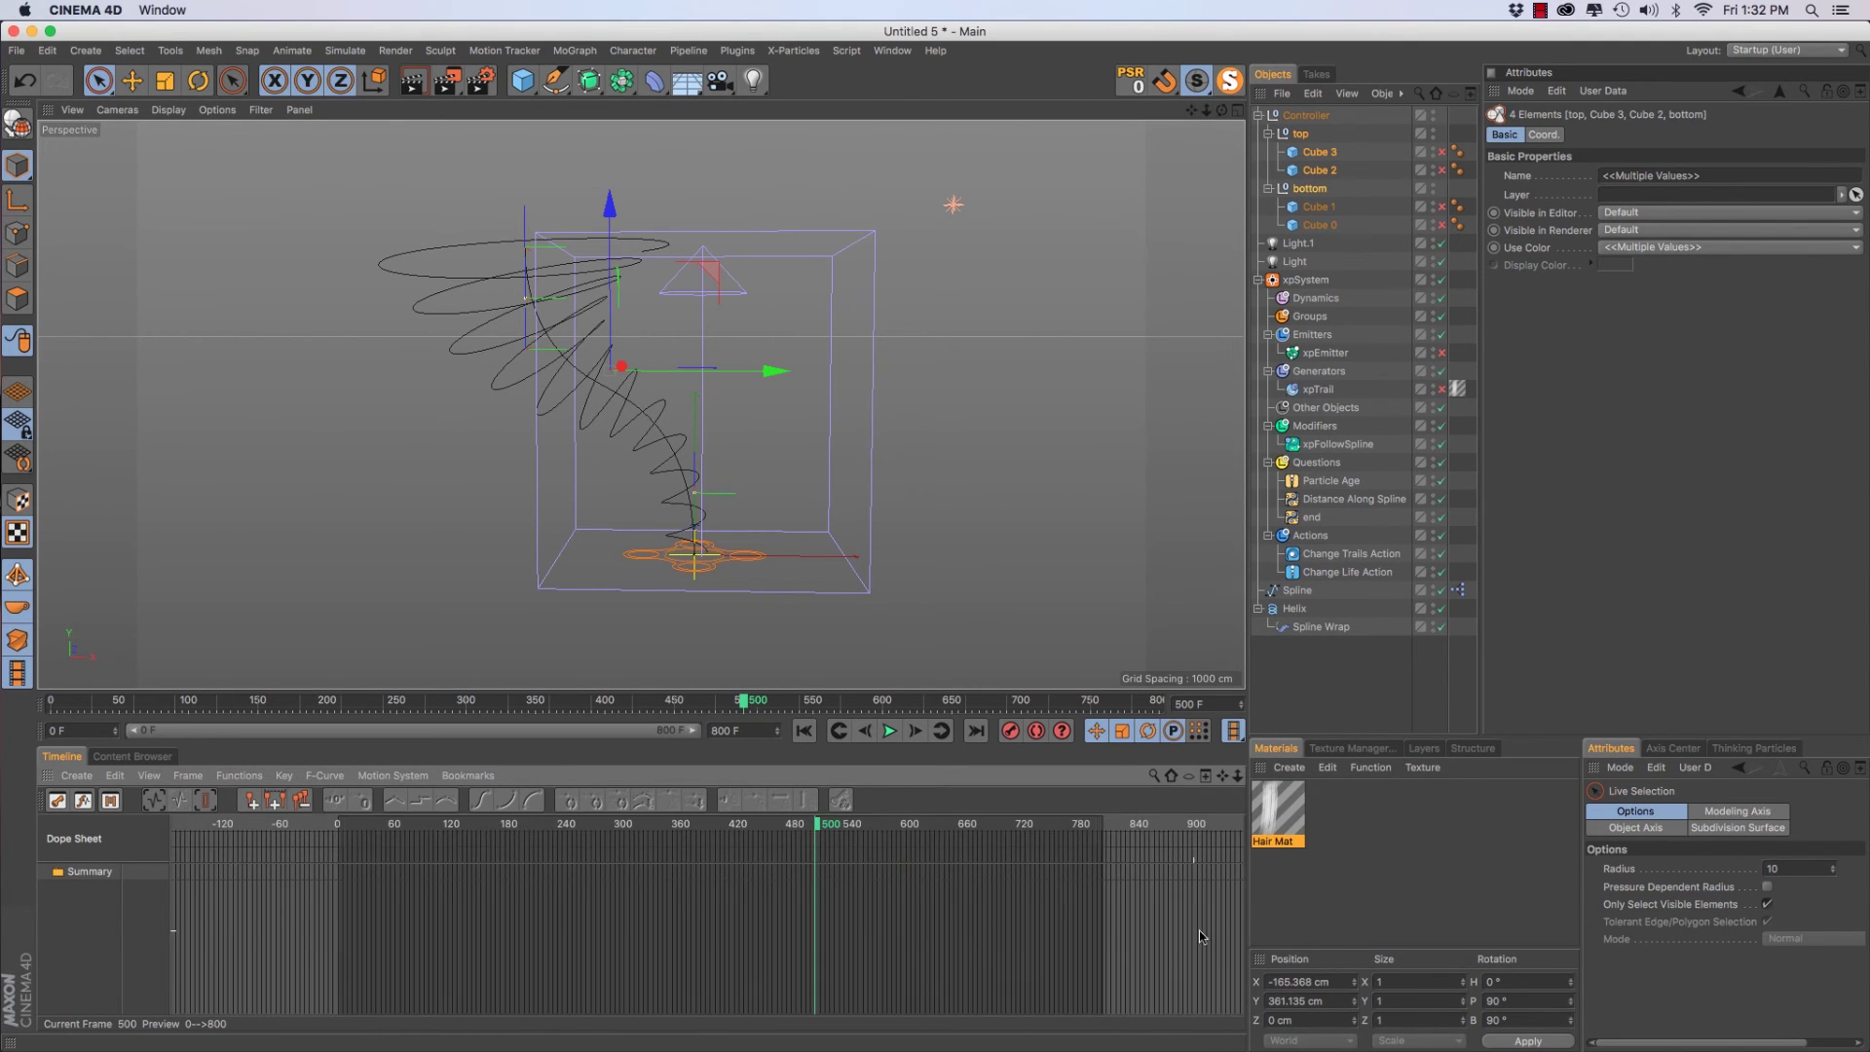
scroll(983, 936, "up", 5)
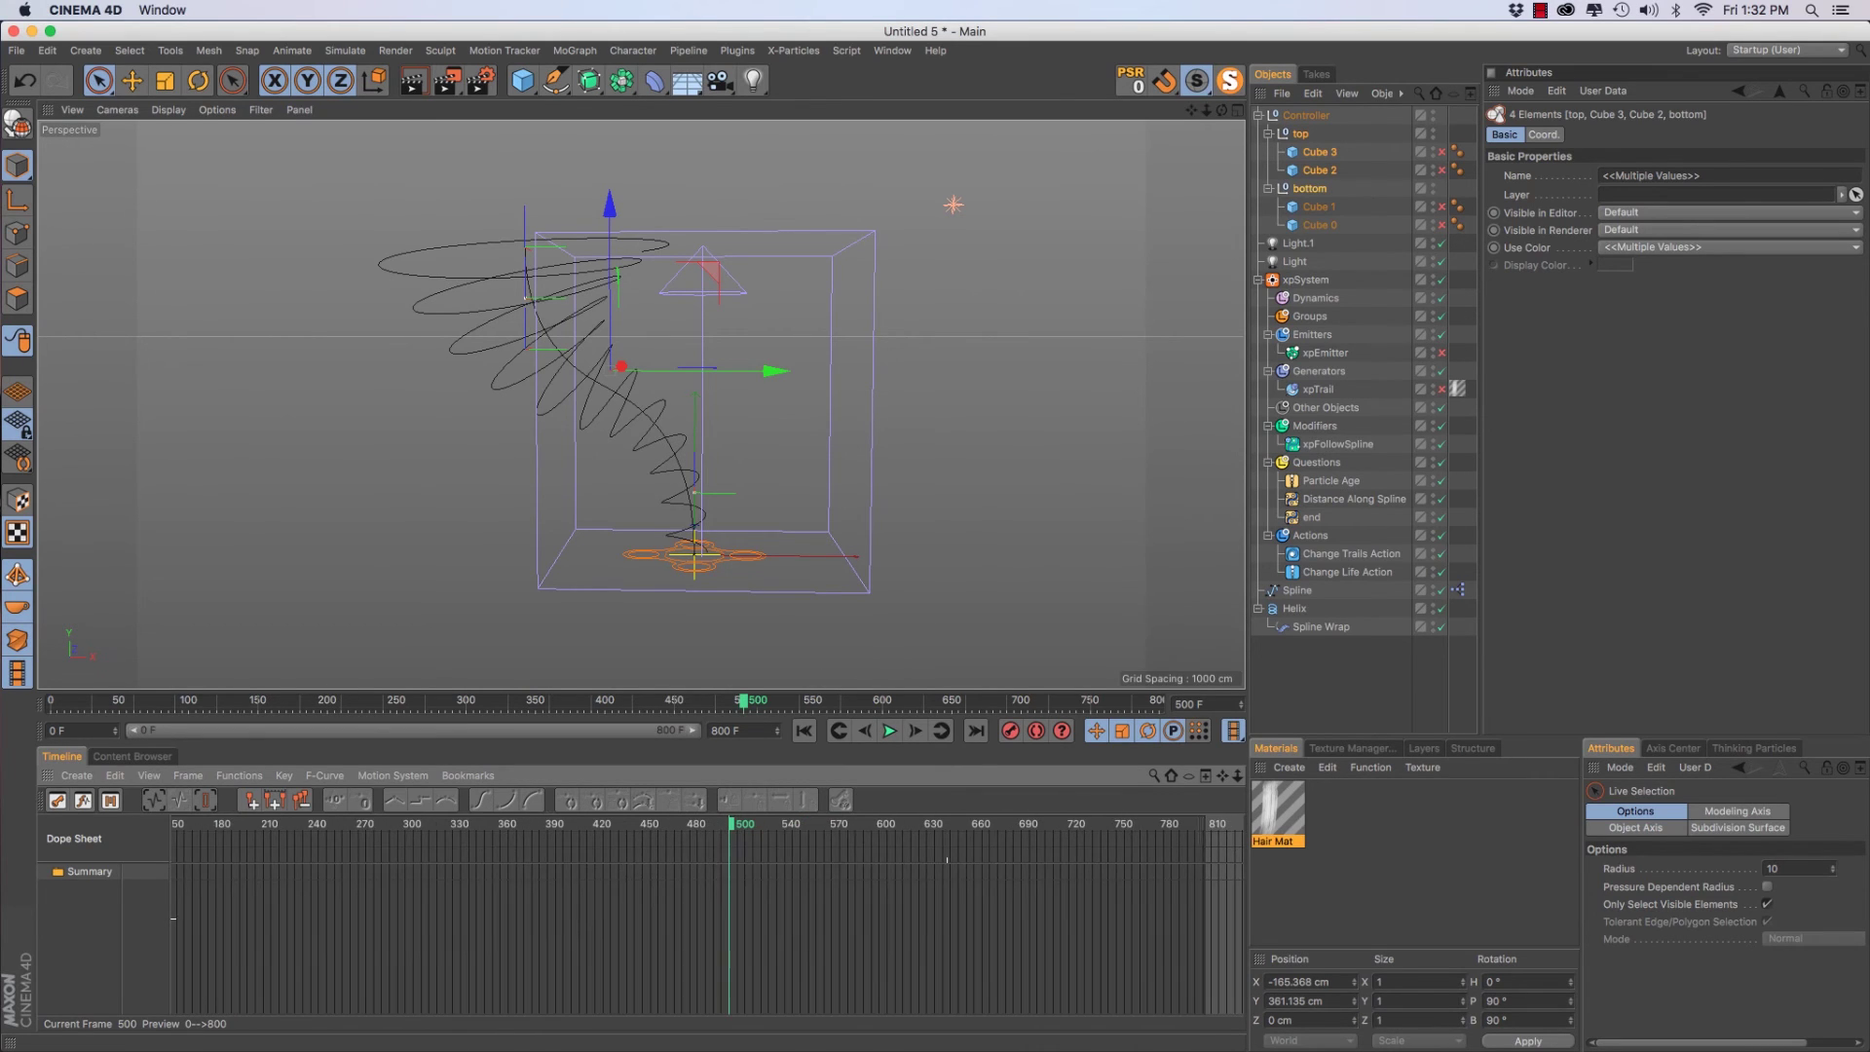
left_click(1315, 153, "ctrl")
left_click(1319, 170, "ctrl")
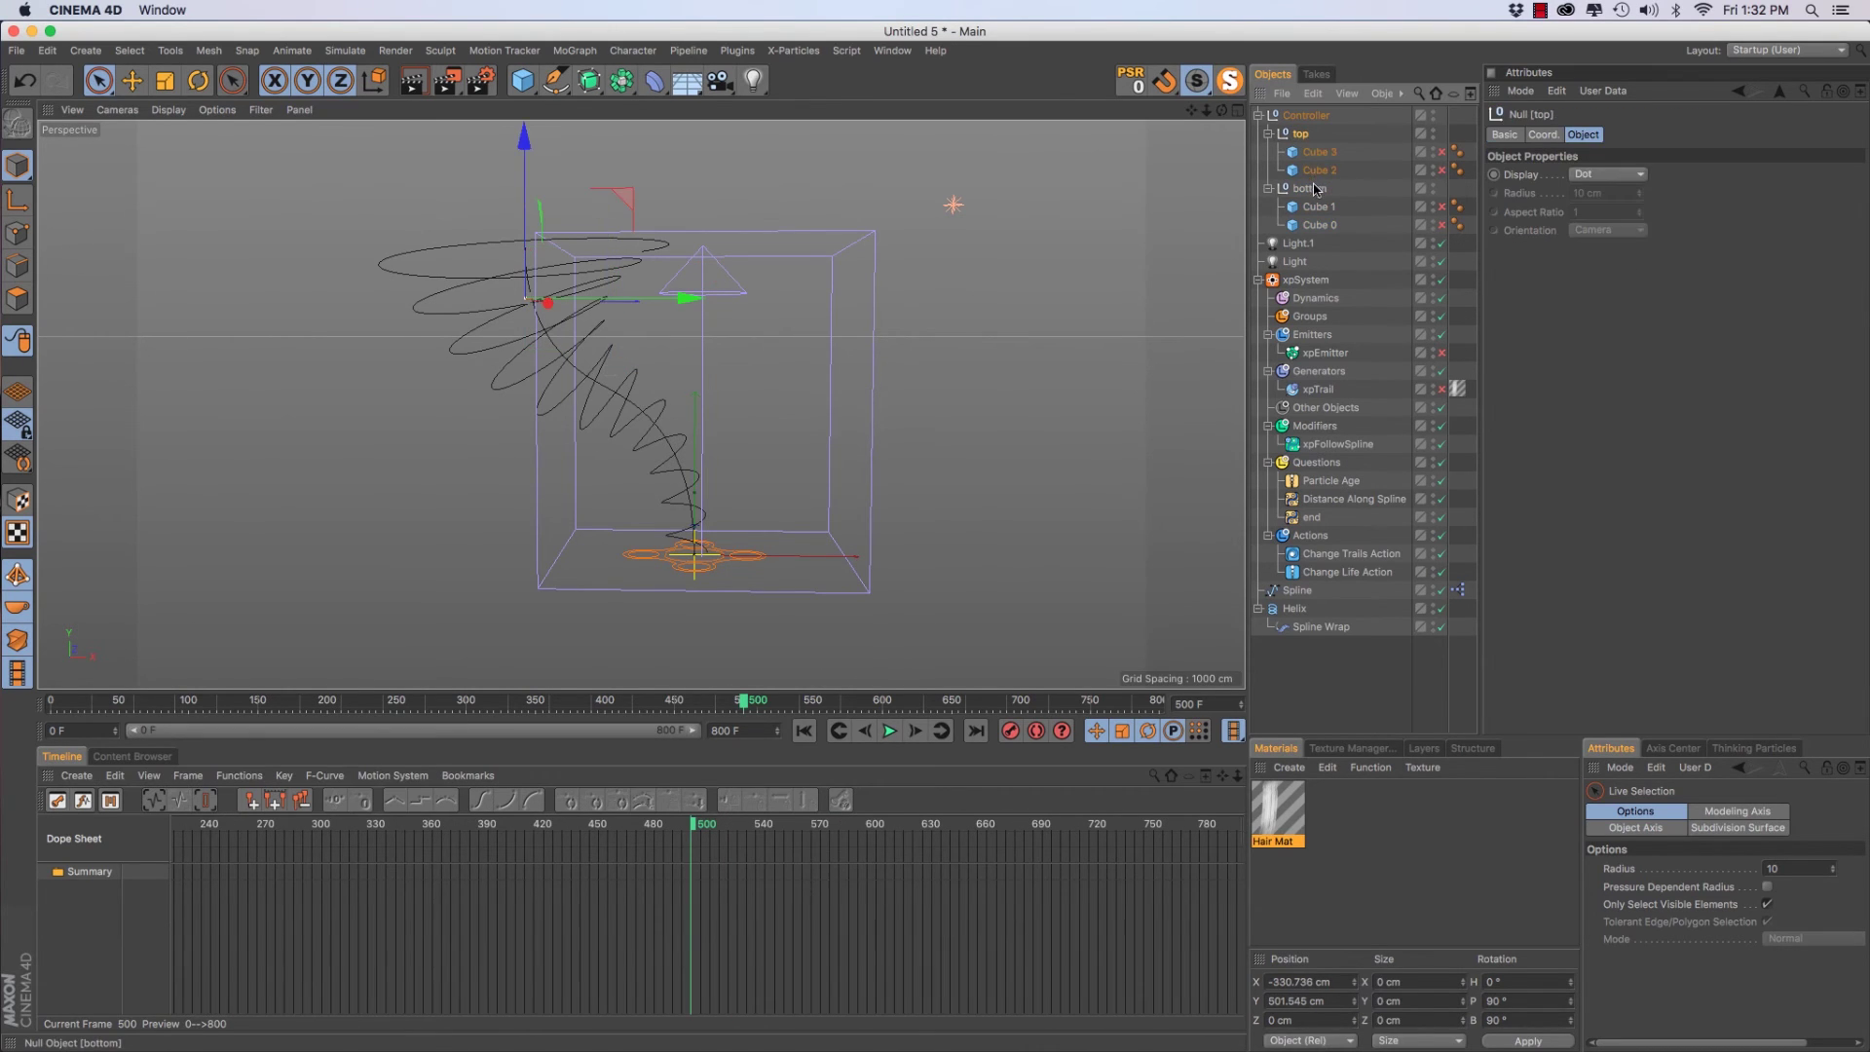
left_click(1543, 135)
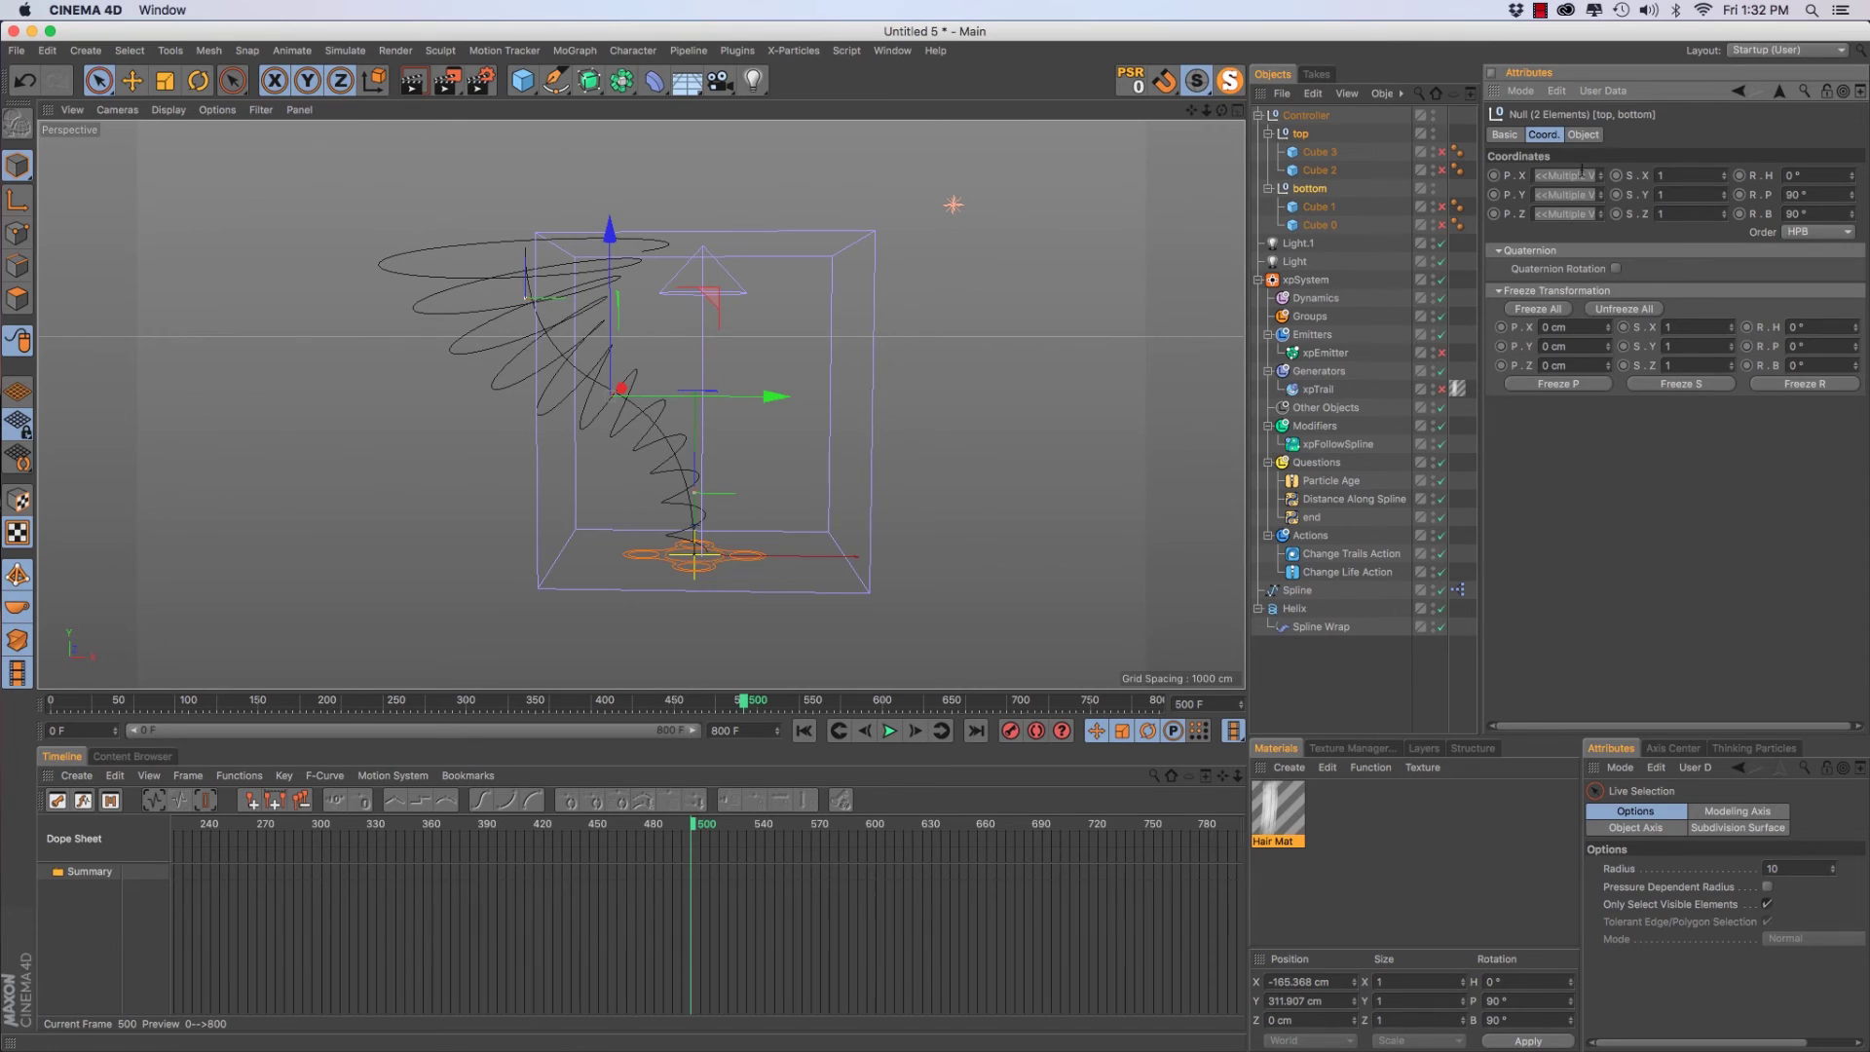
left_click(1494, 175, "ctrl")
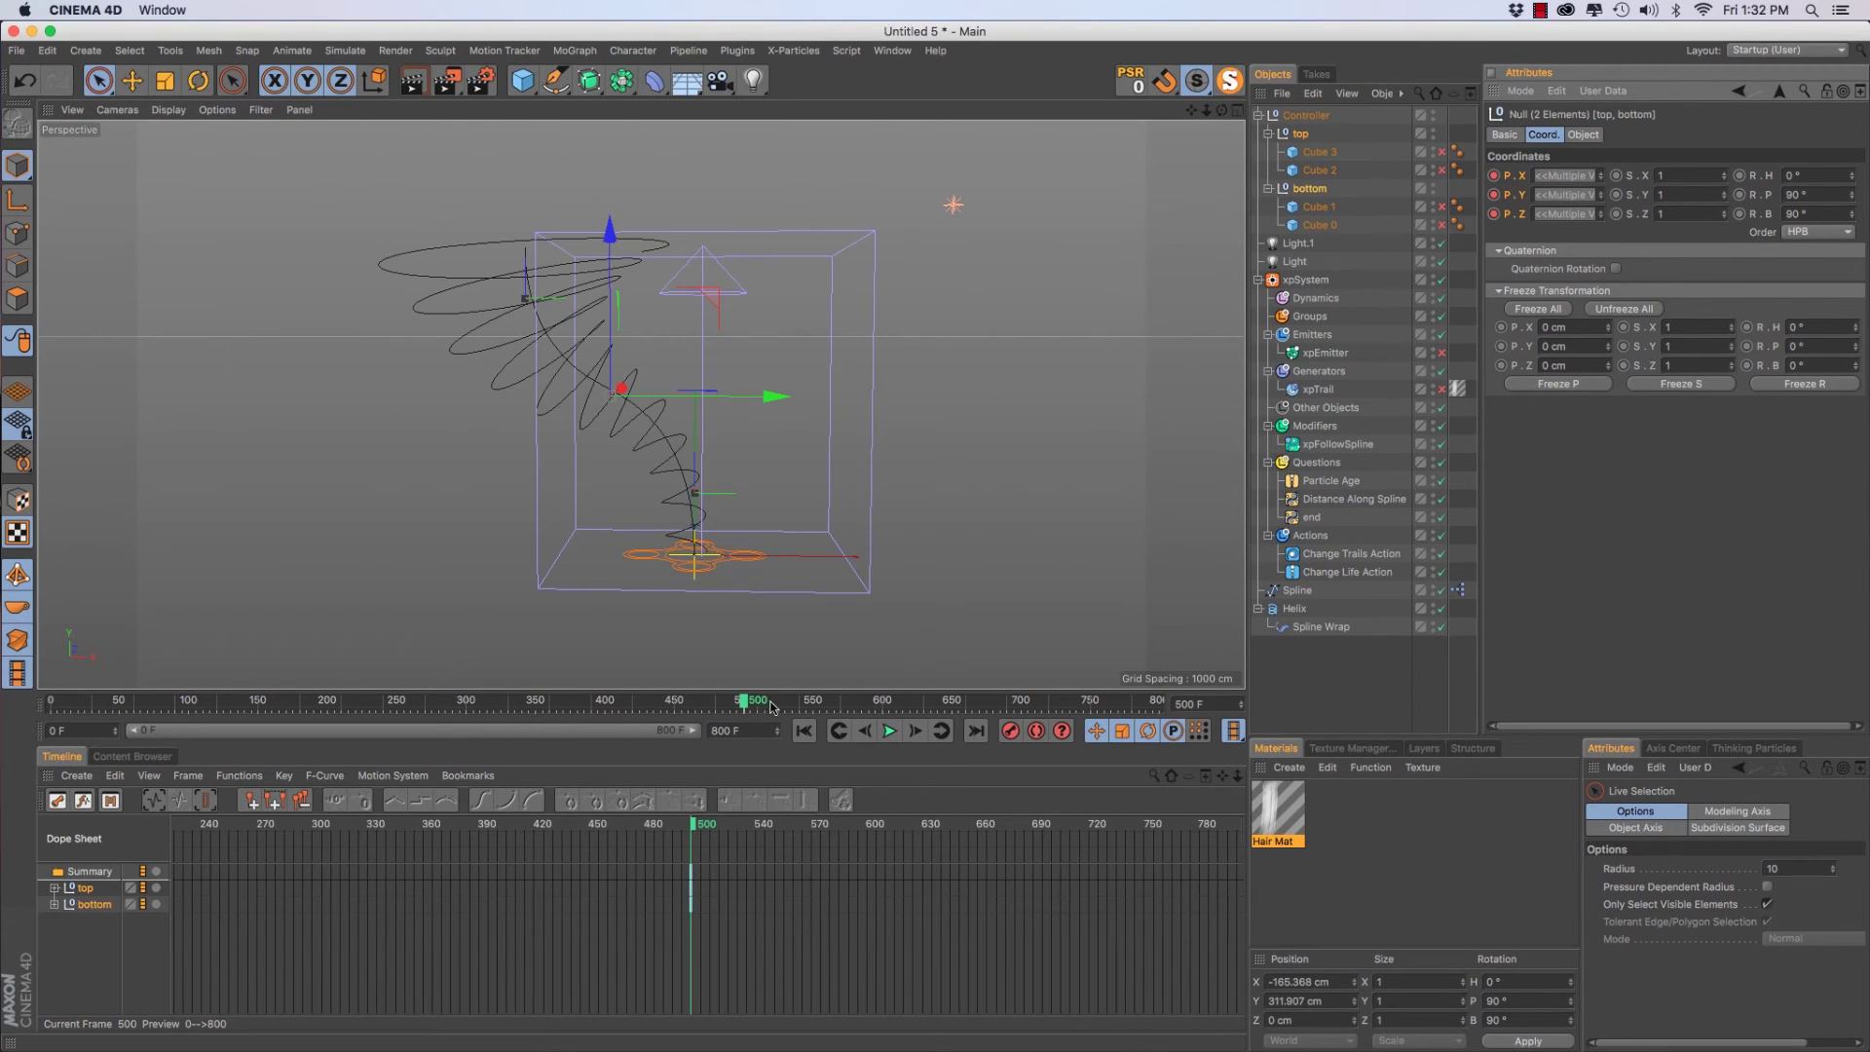
At frame 600, move the top and bottom nulls together along X to about 586.5 cm and keyframe their position
left_click_drag(745, 703, 884, 703)
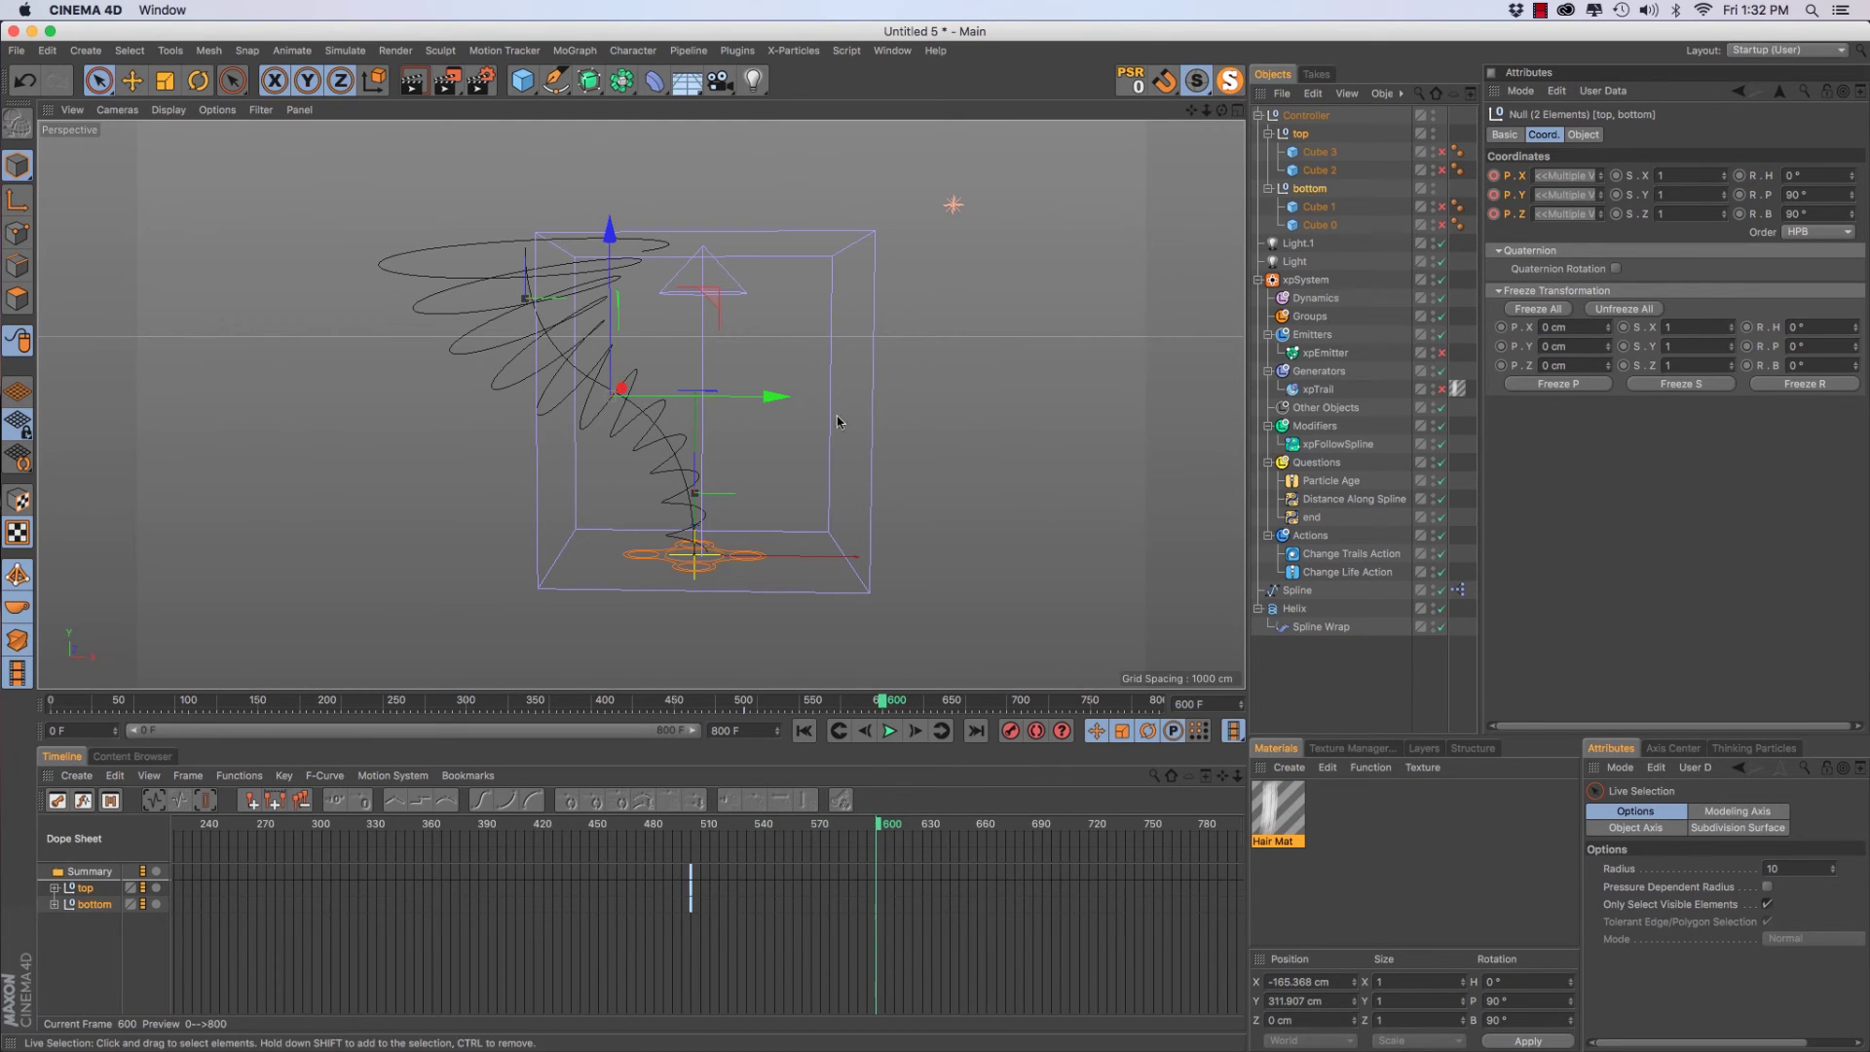
left_click_drag(769, 397, 1183, 378)
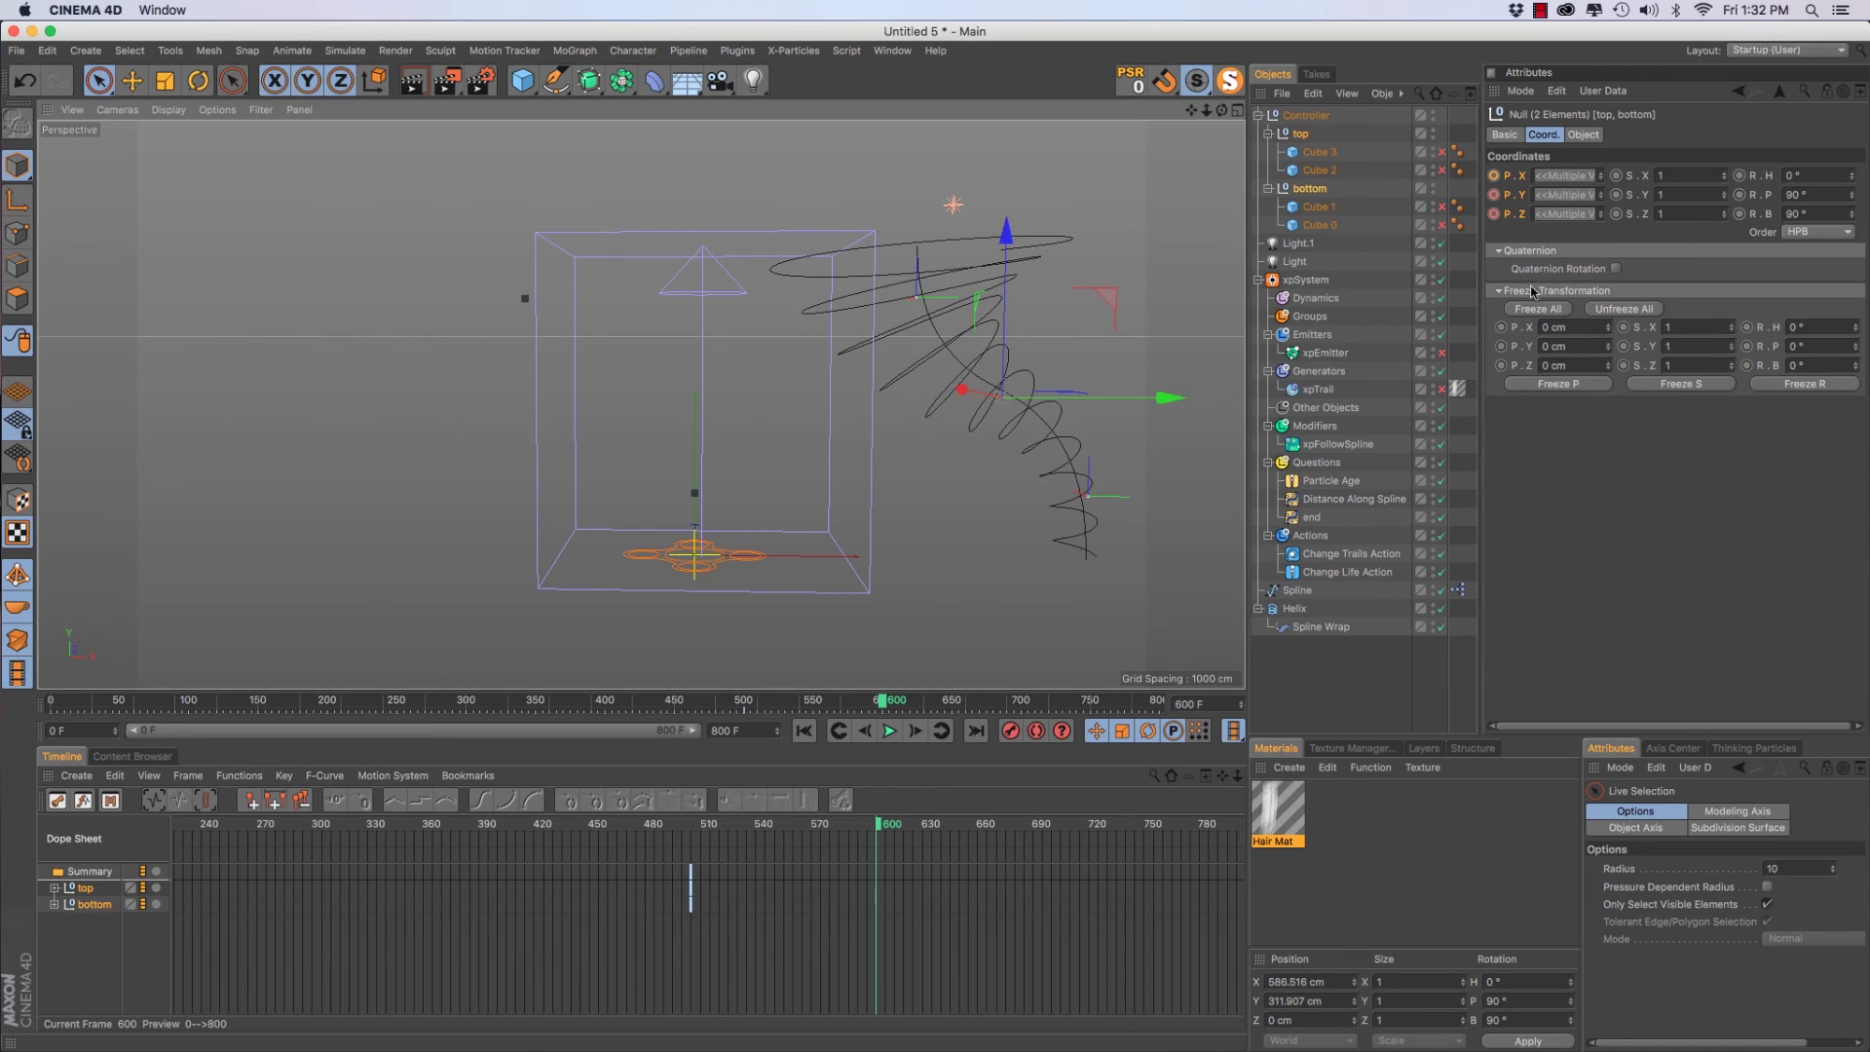
left_click(1493, 193, "ctrl")
middle_click_drag(943, 534, 705, 536, "alt")
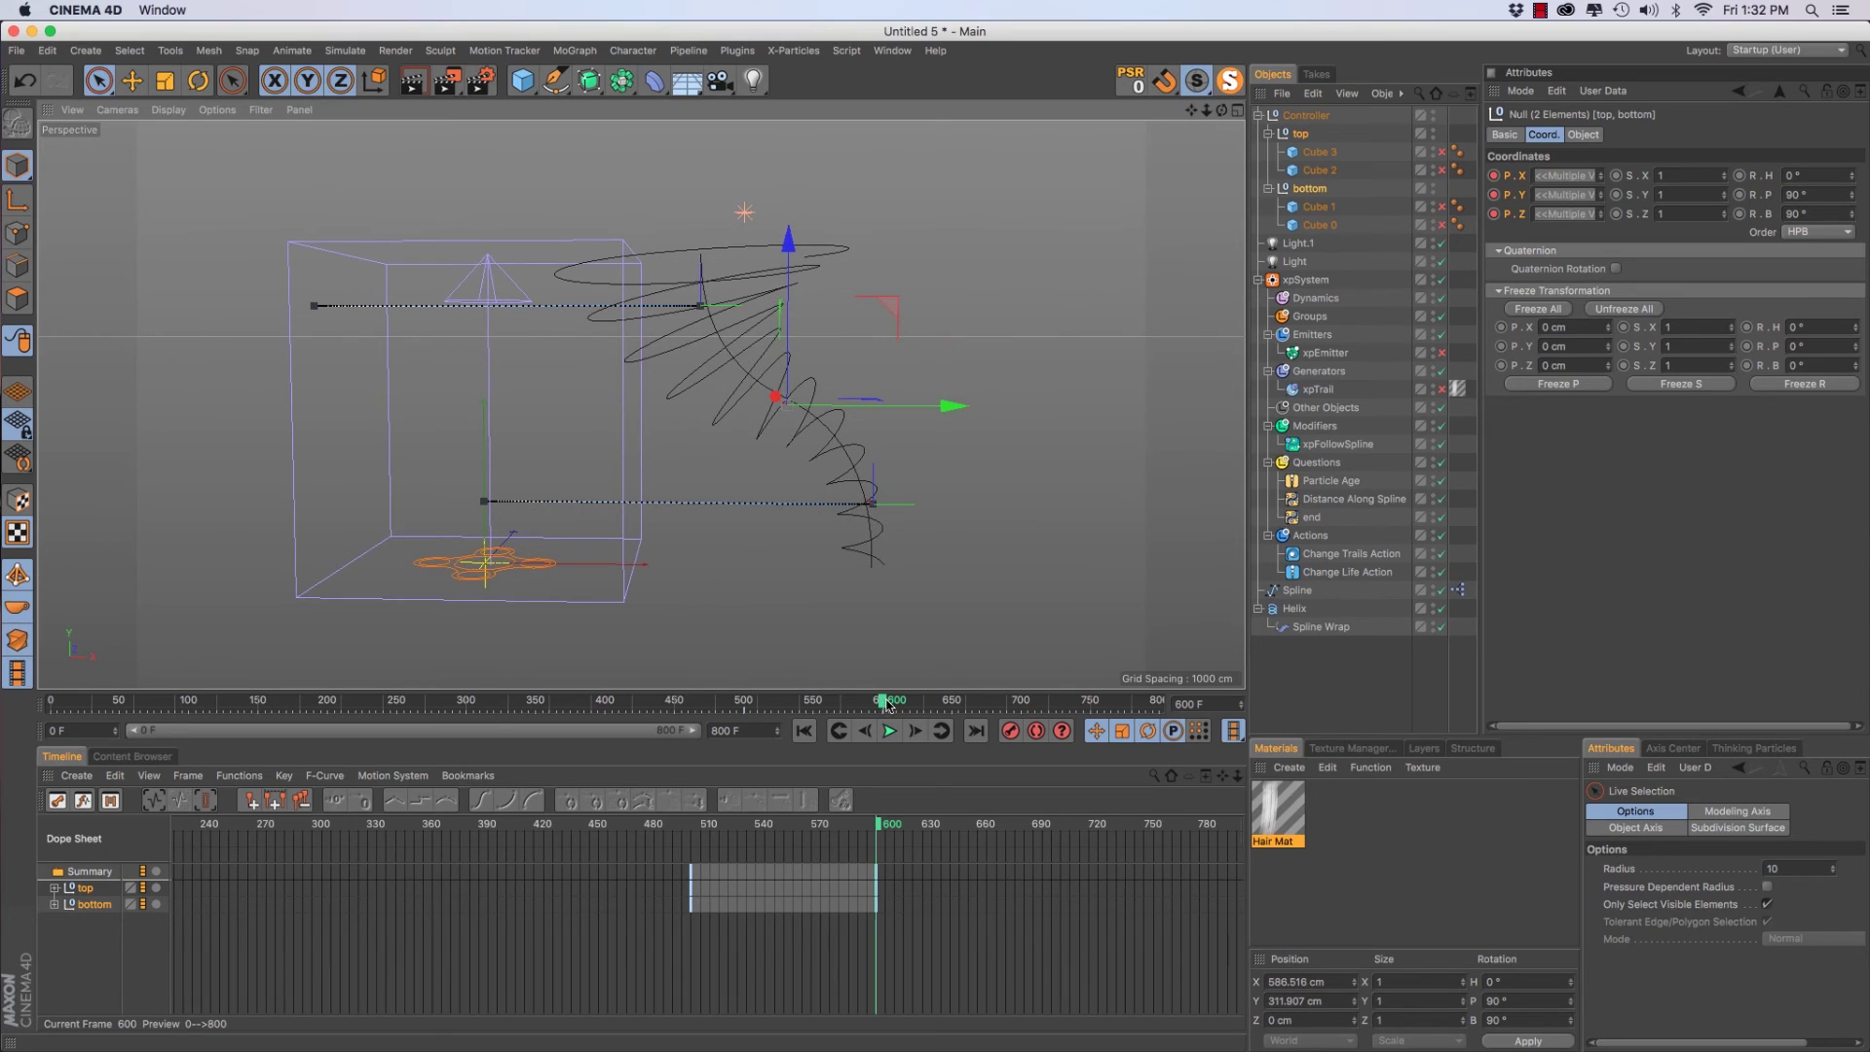
Copy the frame 500 position keys of both nulls to frame 700 and scrub through the back-and-forth motion
left_click(1026, 706)
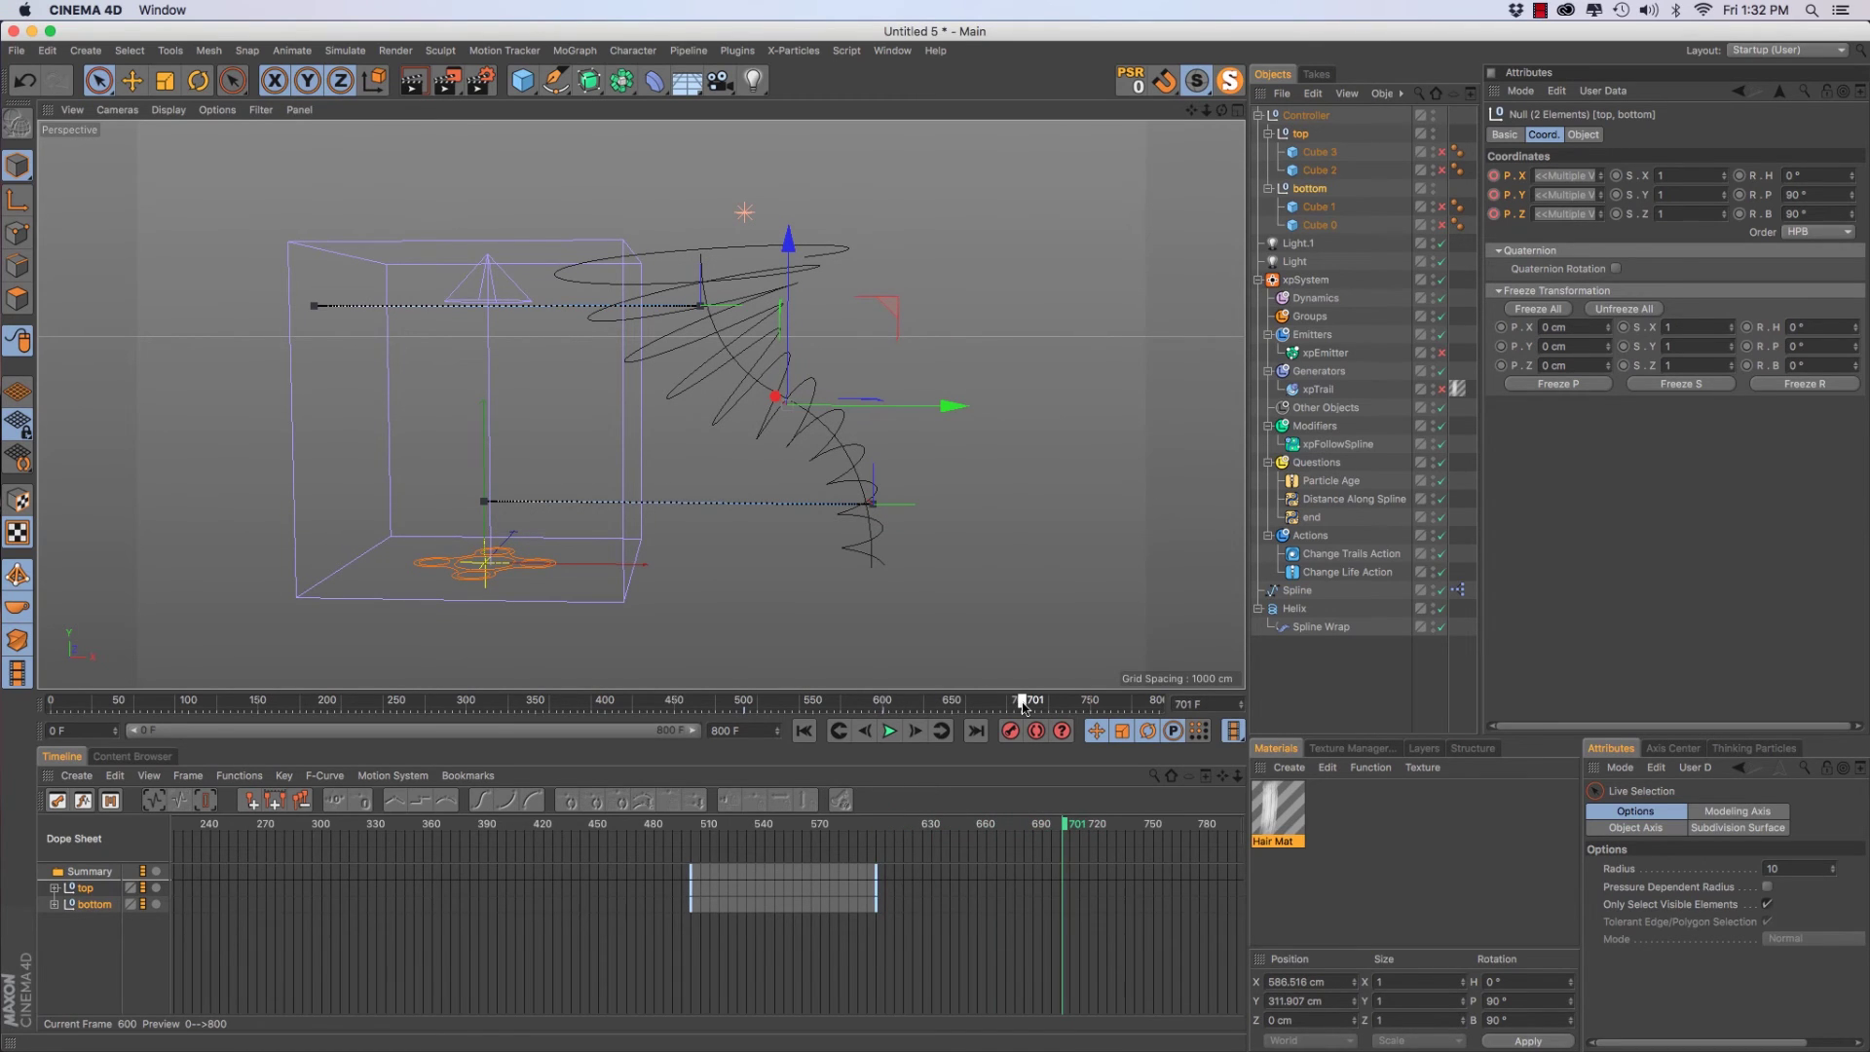
left_click_drag(683, 861, 1065, 913)
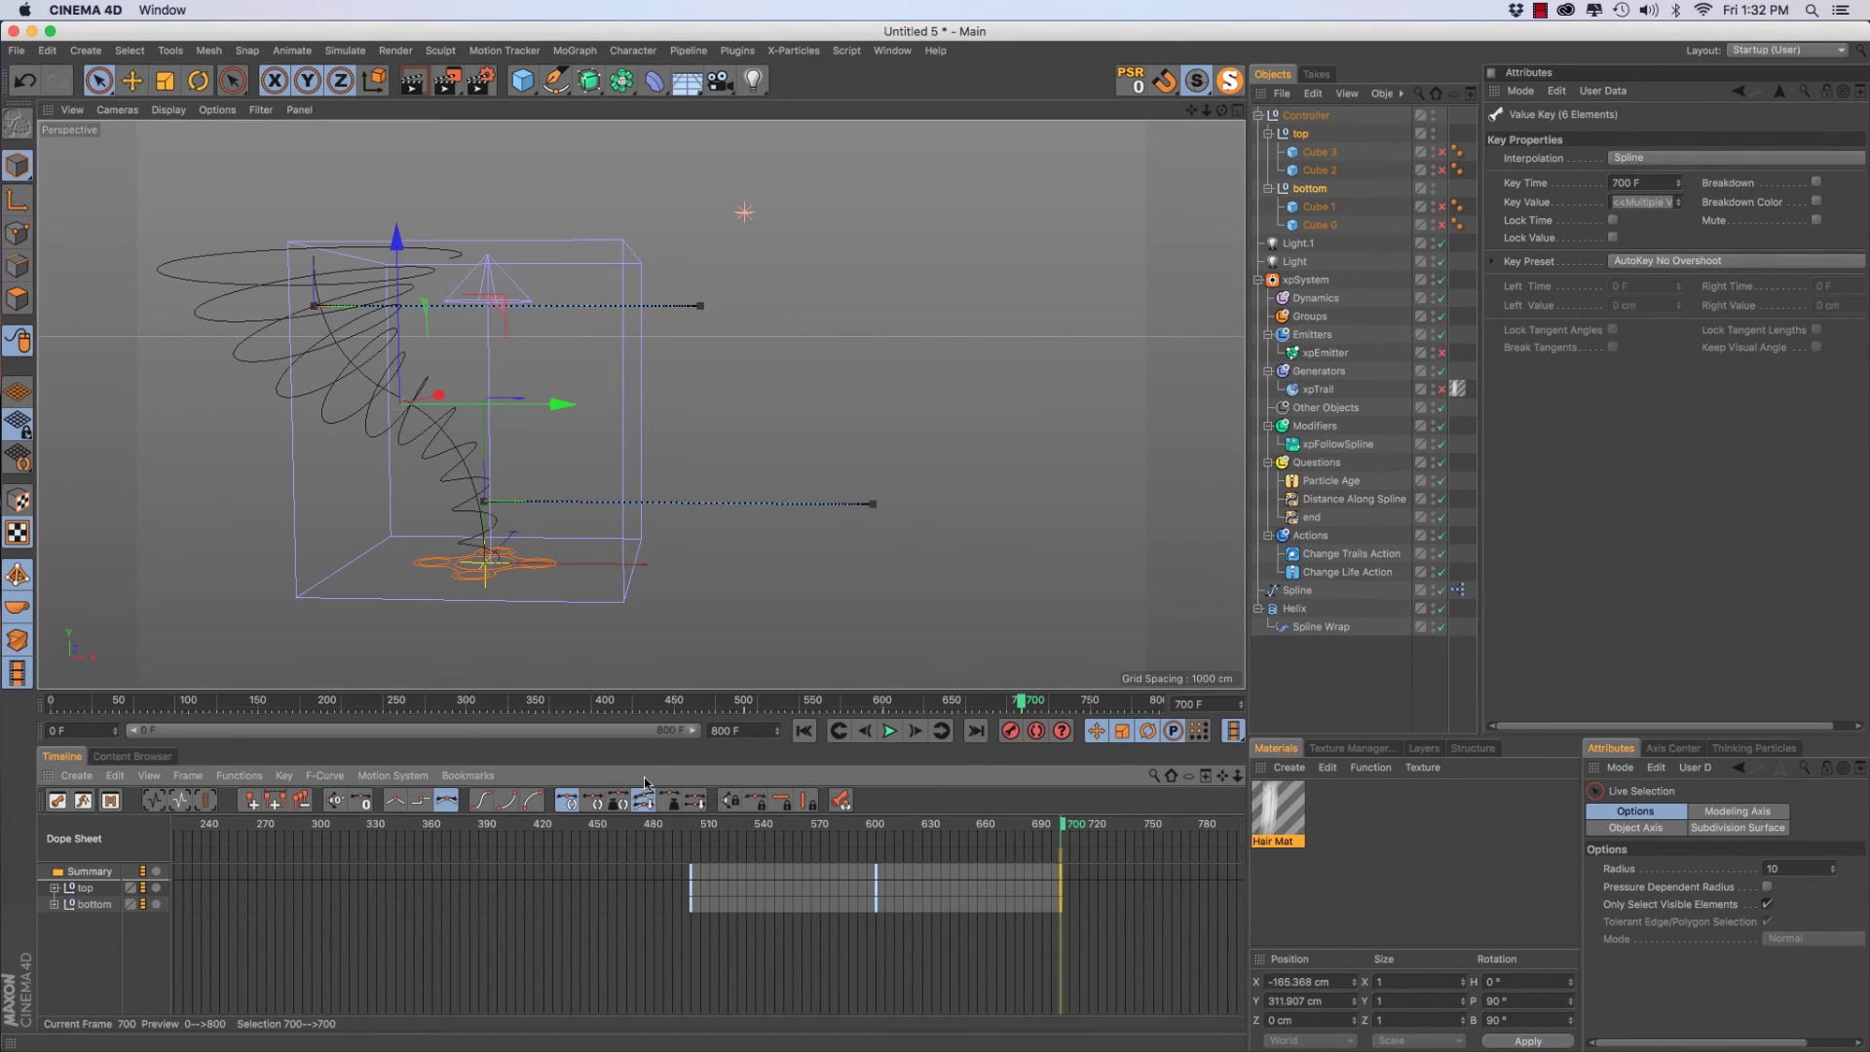
left_click_drag(742, 700, 897, 700)
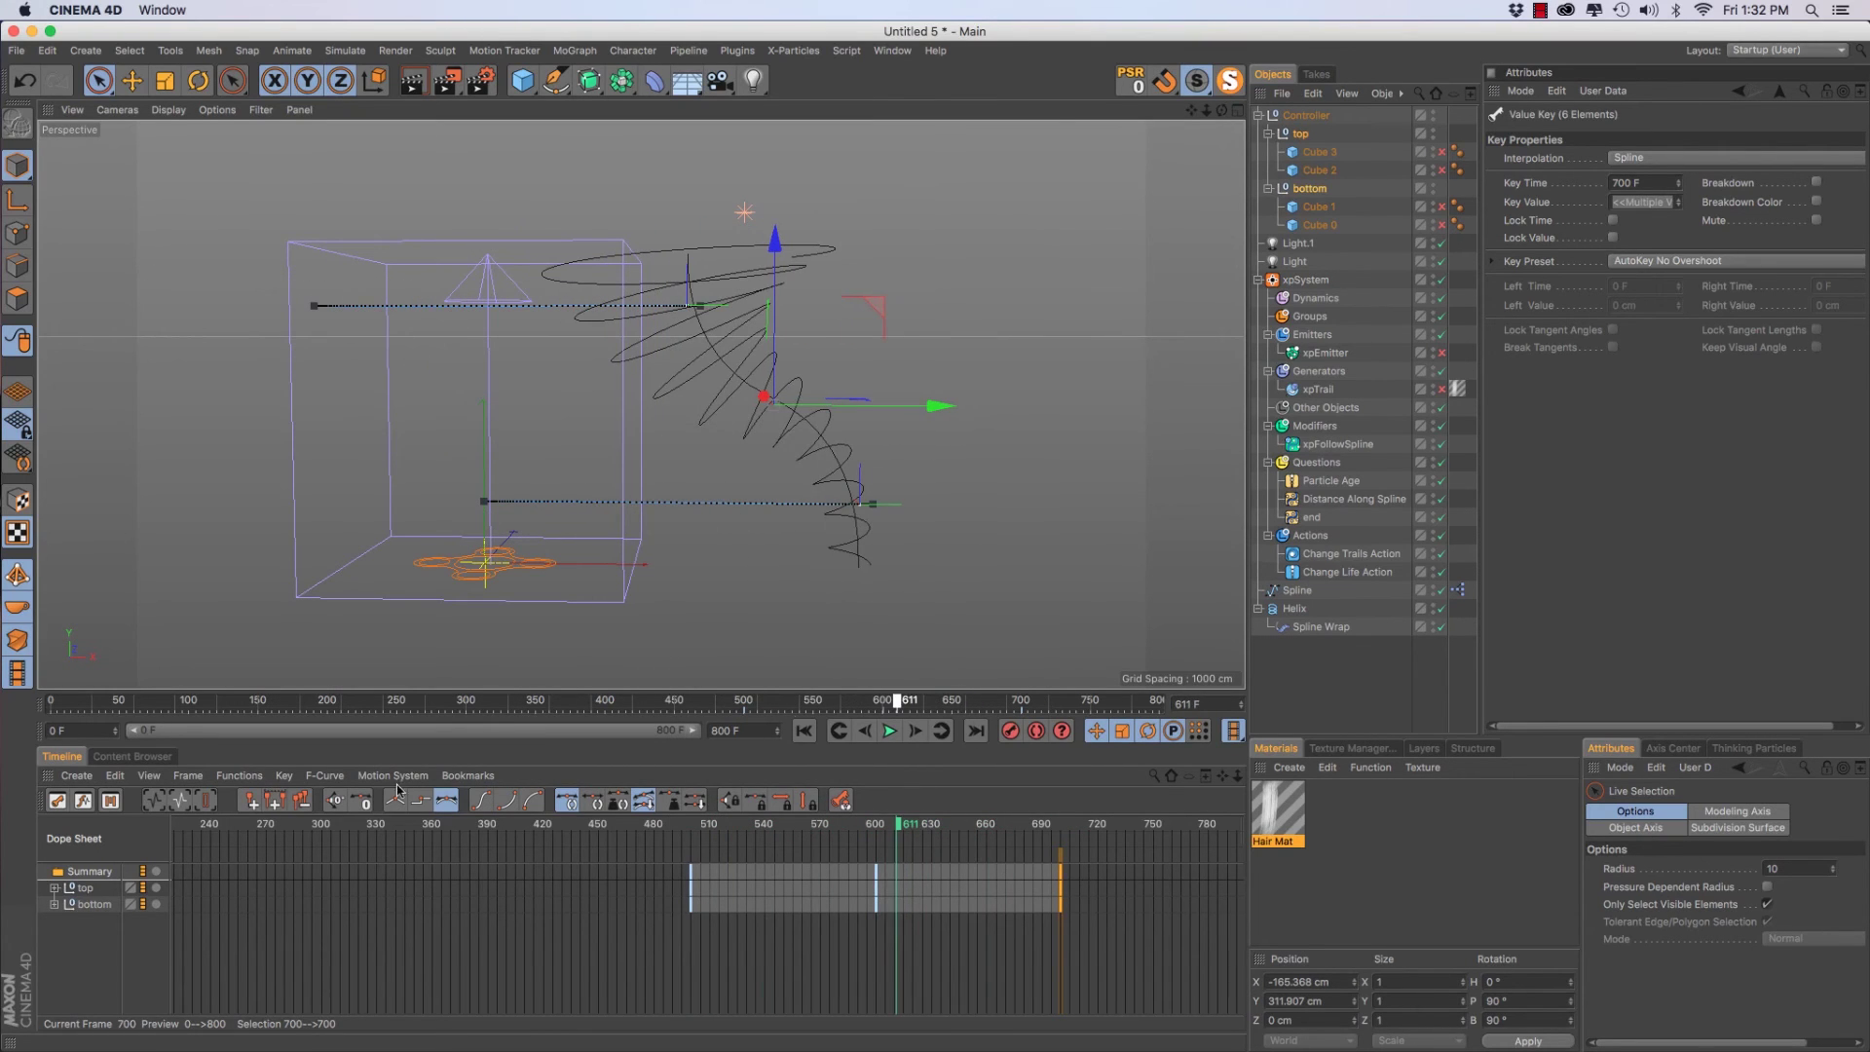
Offset the top null's position keys forward by 36 frames to start at frame 536, and play the animation back
left_click(92, 904)
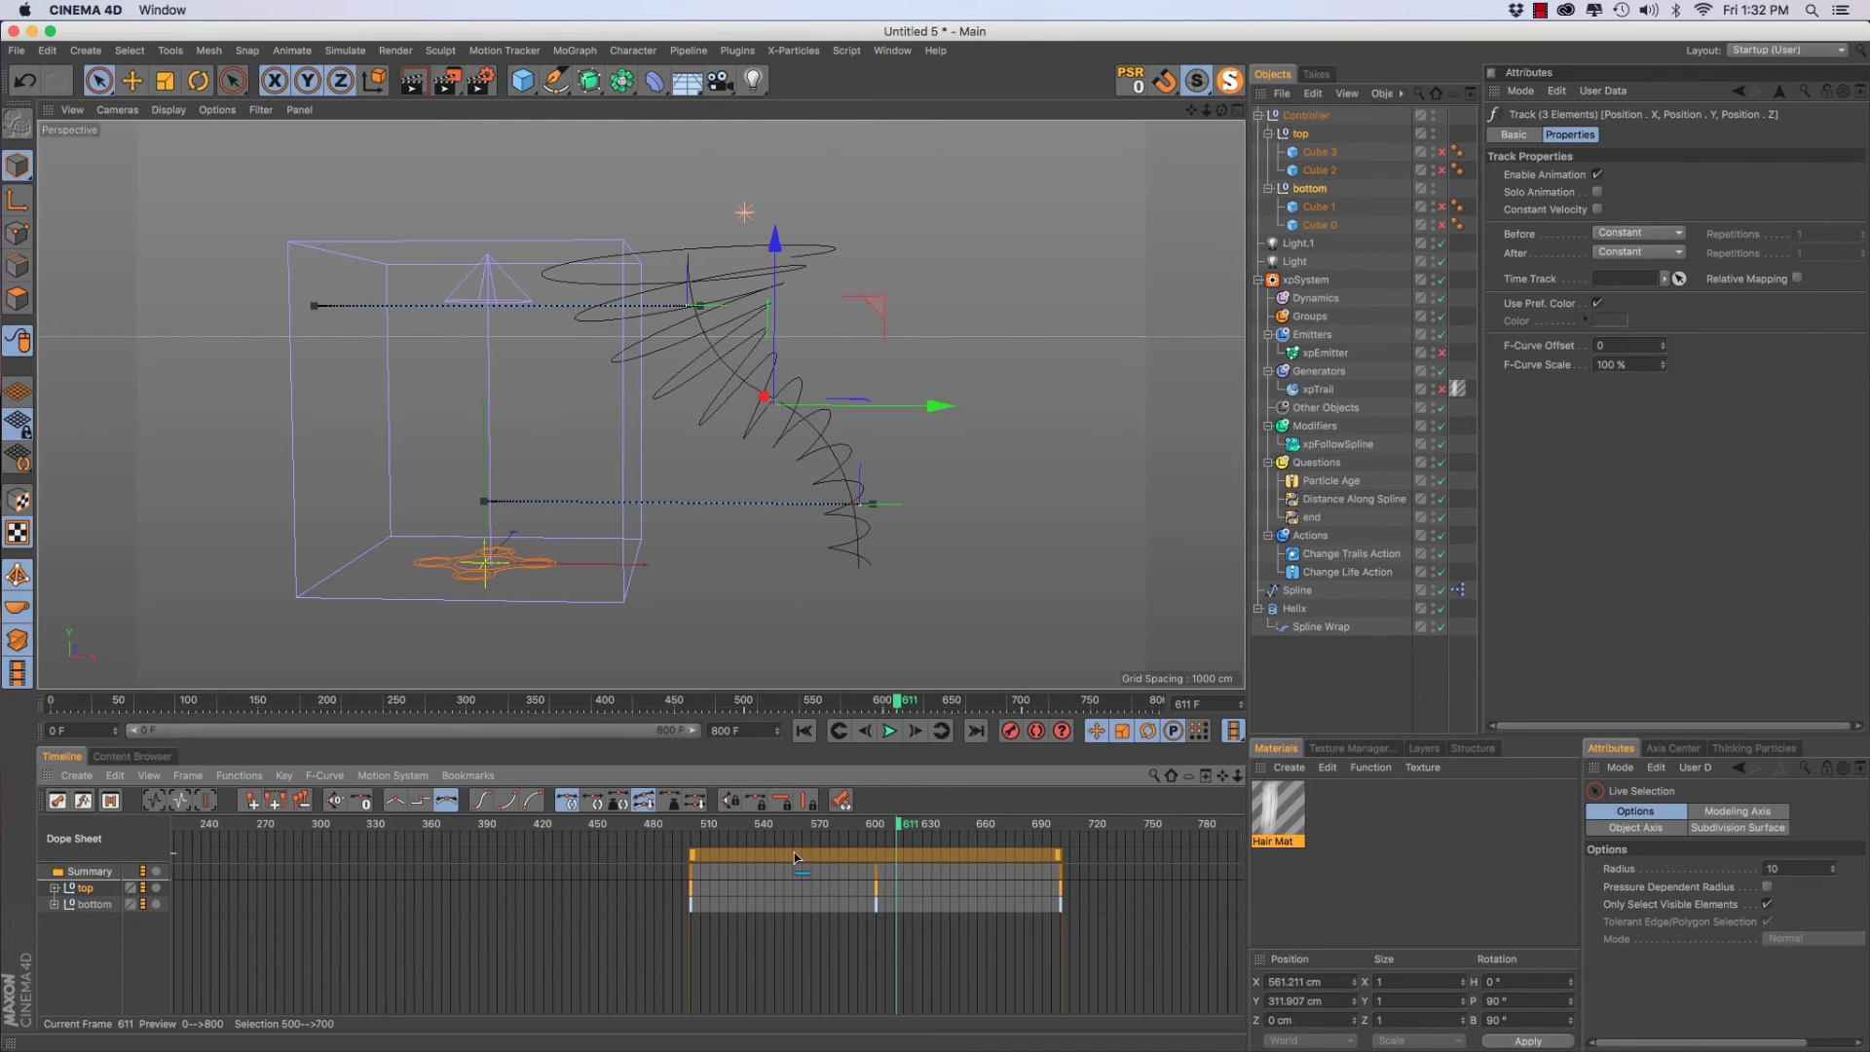
left_click_drag(794, 856, 861, 856)
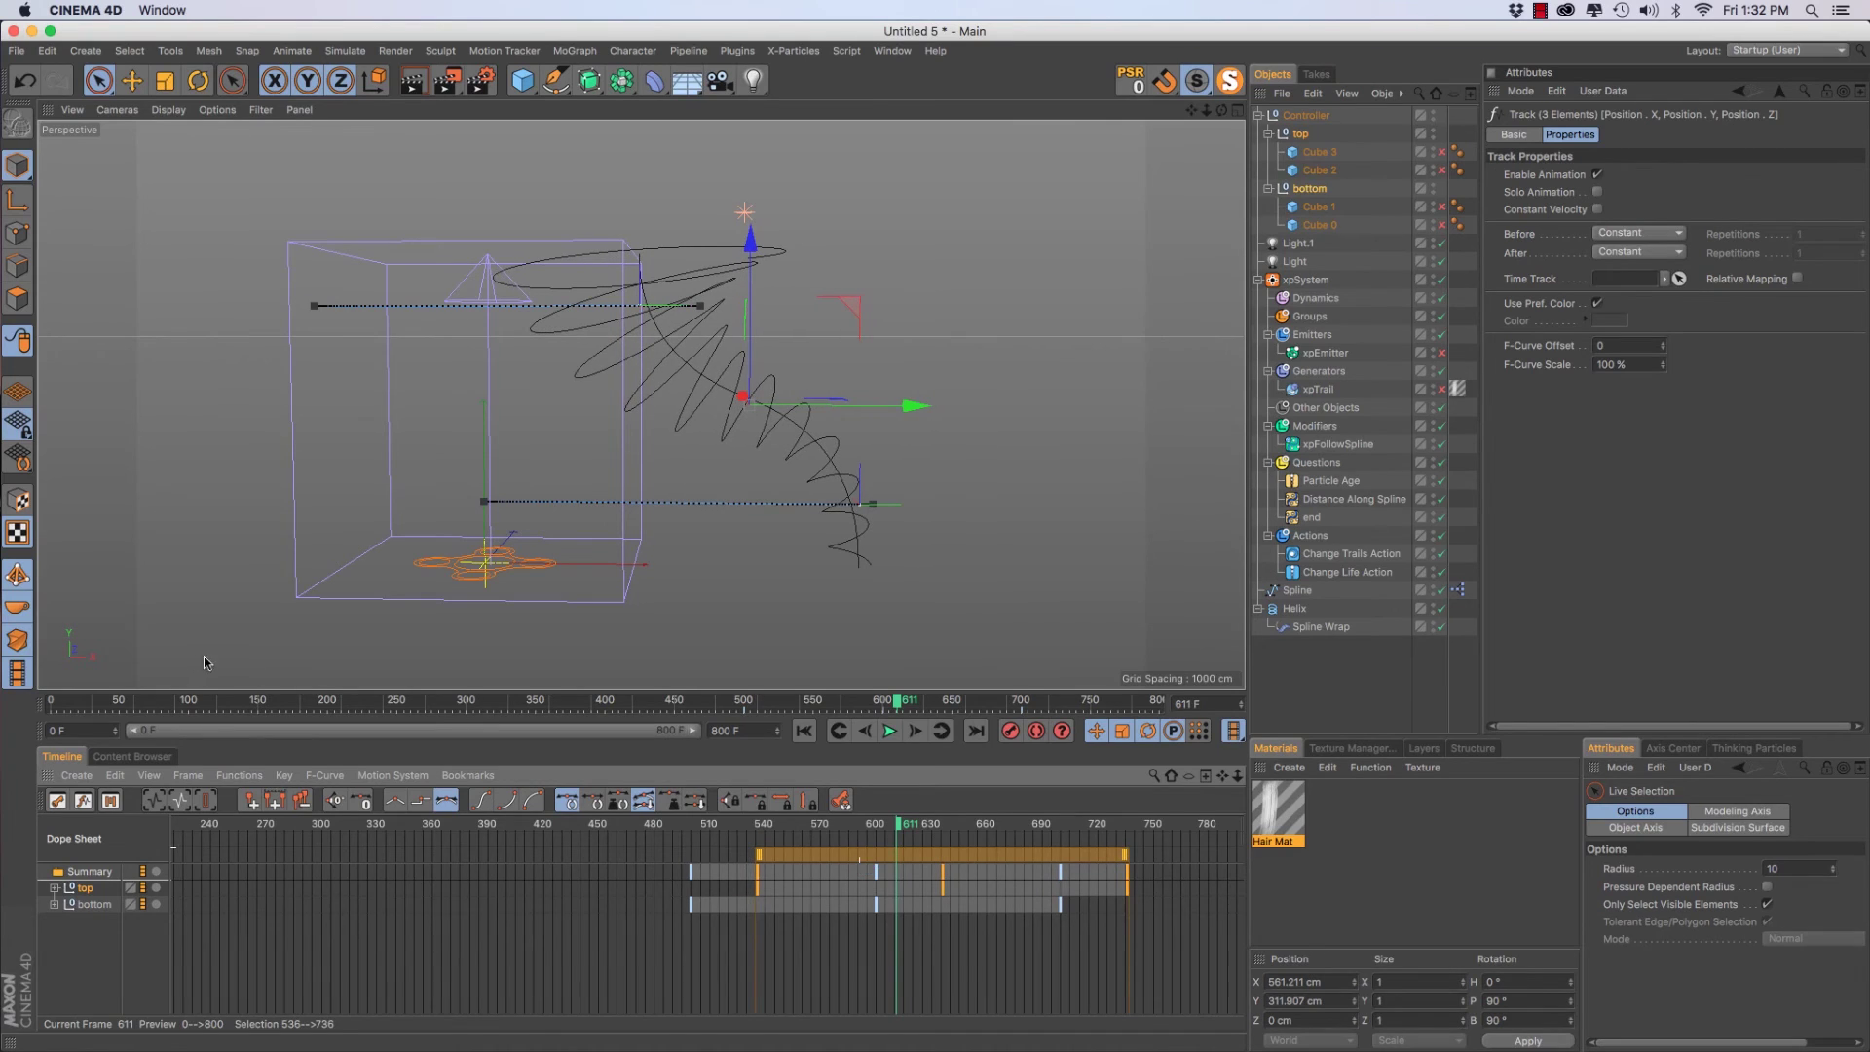
left_click(75, 699)
left_click_drag(48, 700, 751, 670)
key("F8")
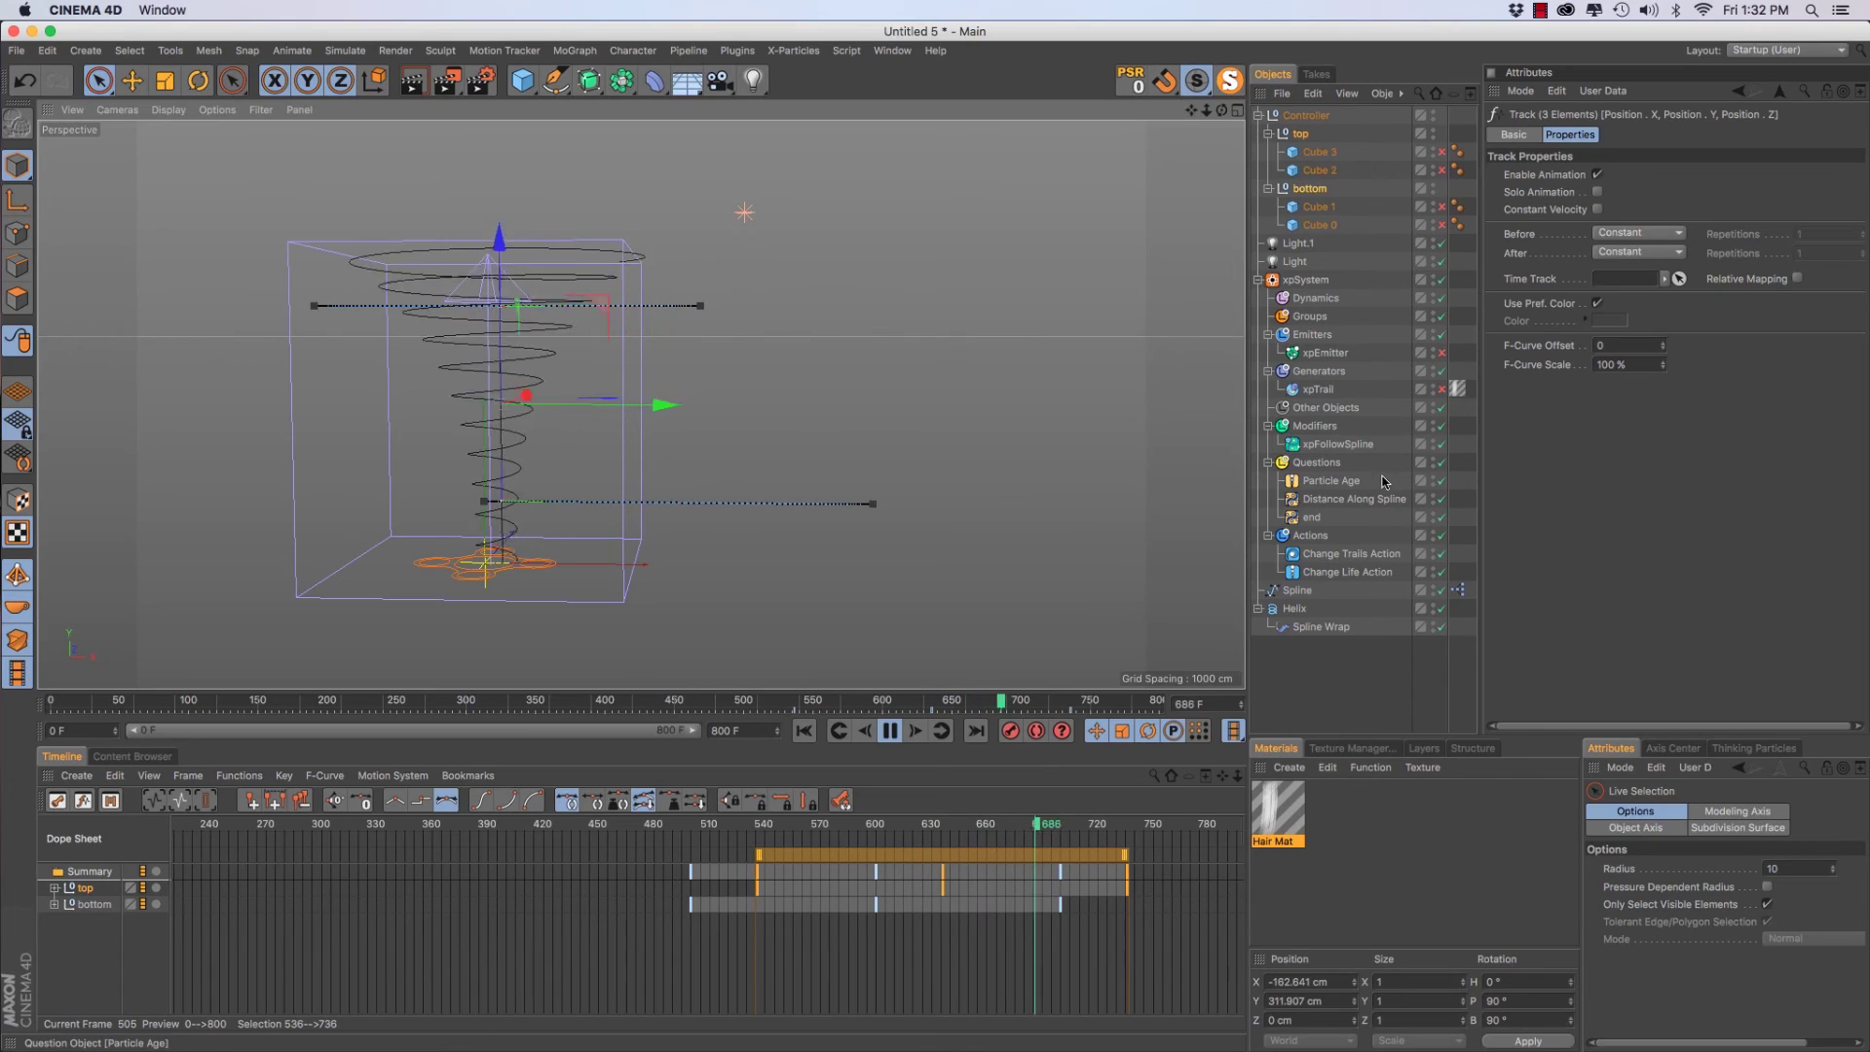
key("F8")
Set the second Up Vector value of the helix's Spline Wrap to 45 and play the sway animation
left_click(1322, 627)
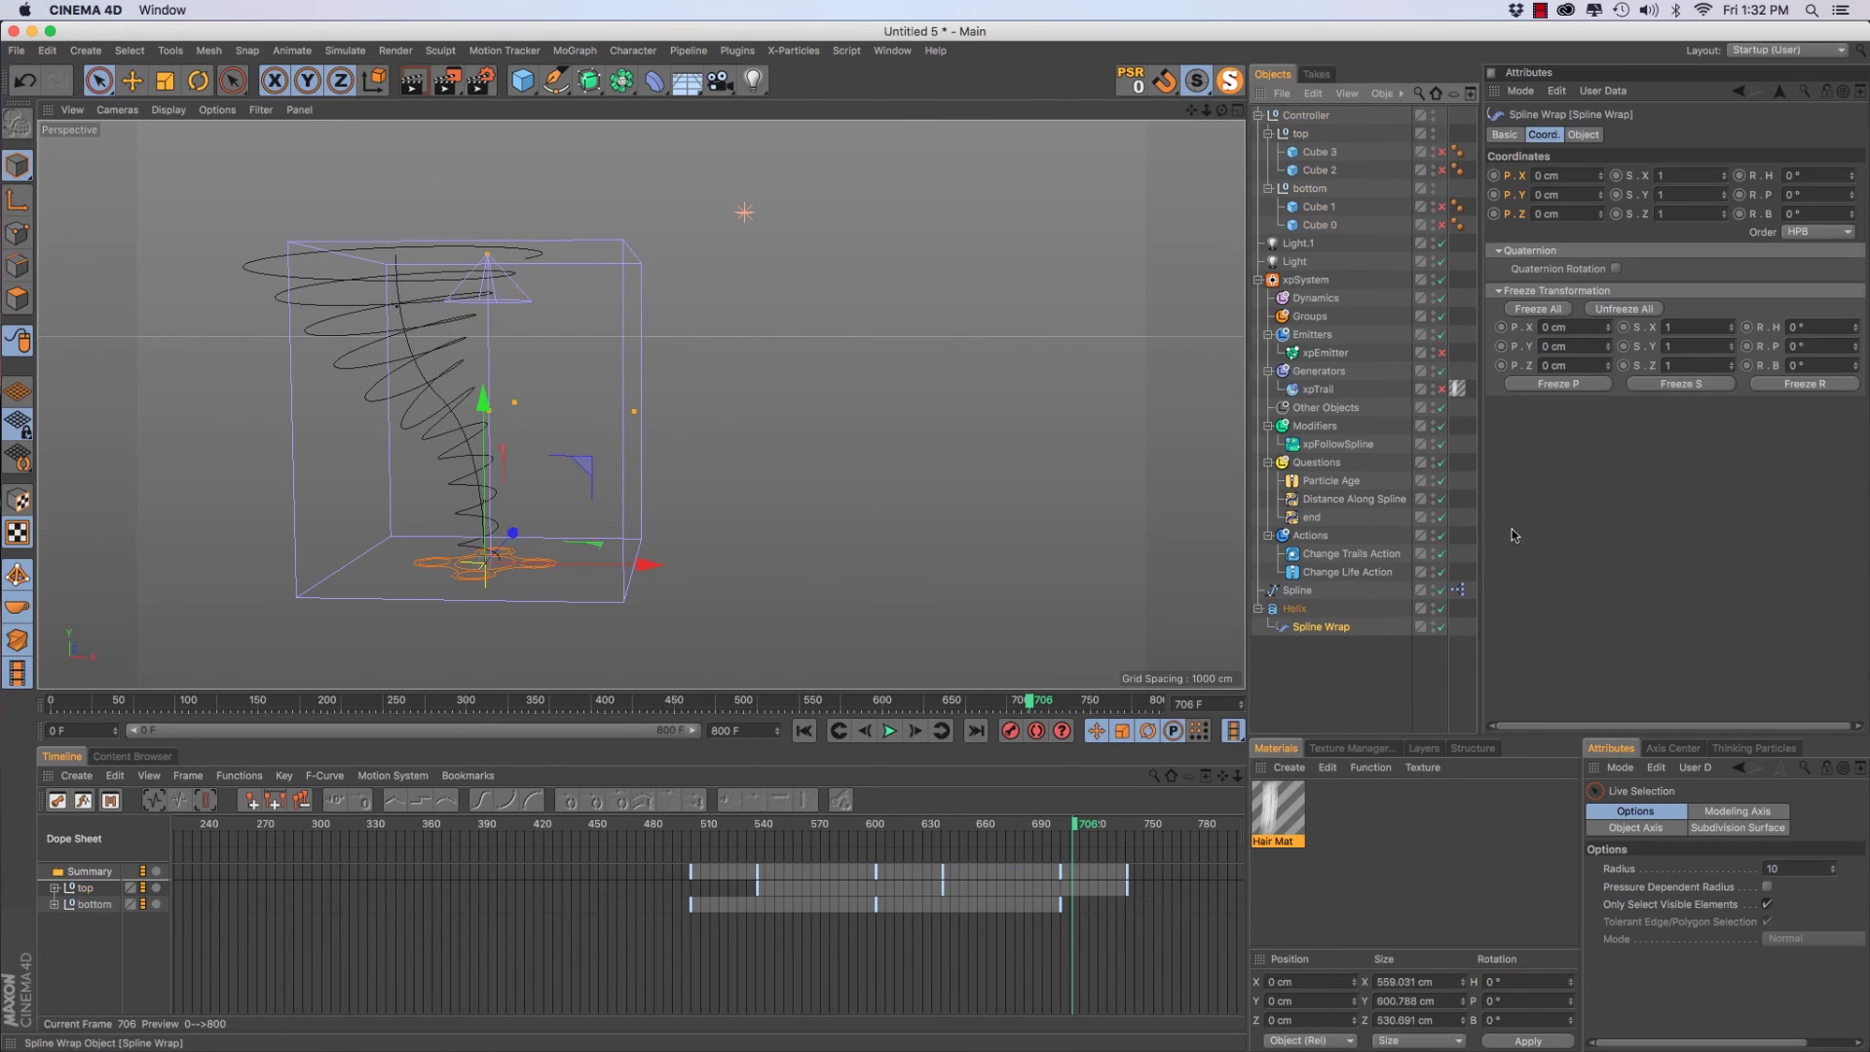
left_click(1582, 134)
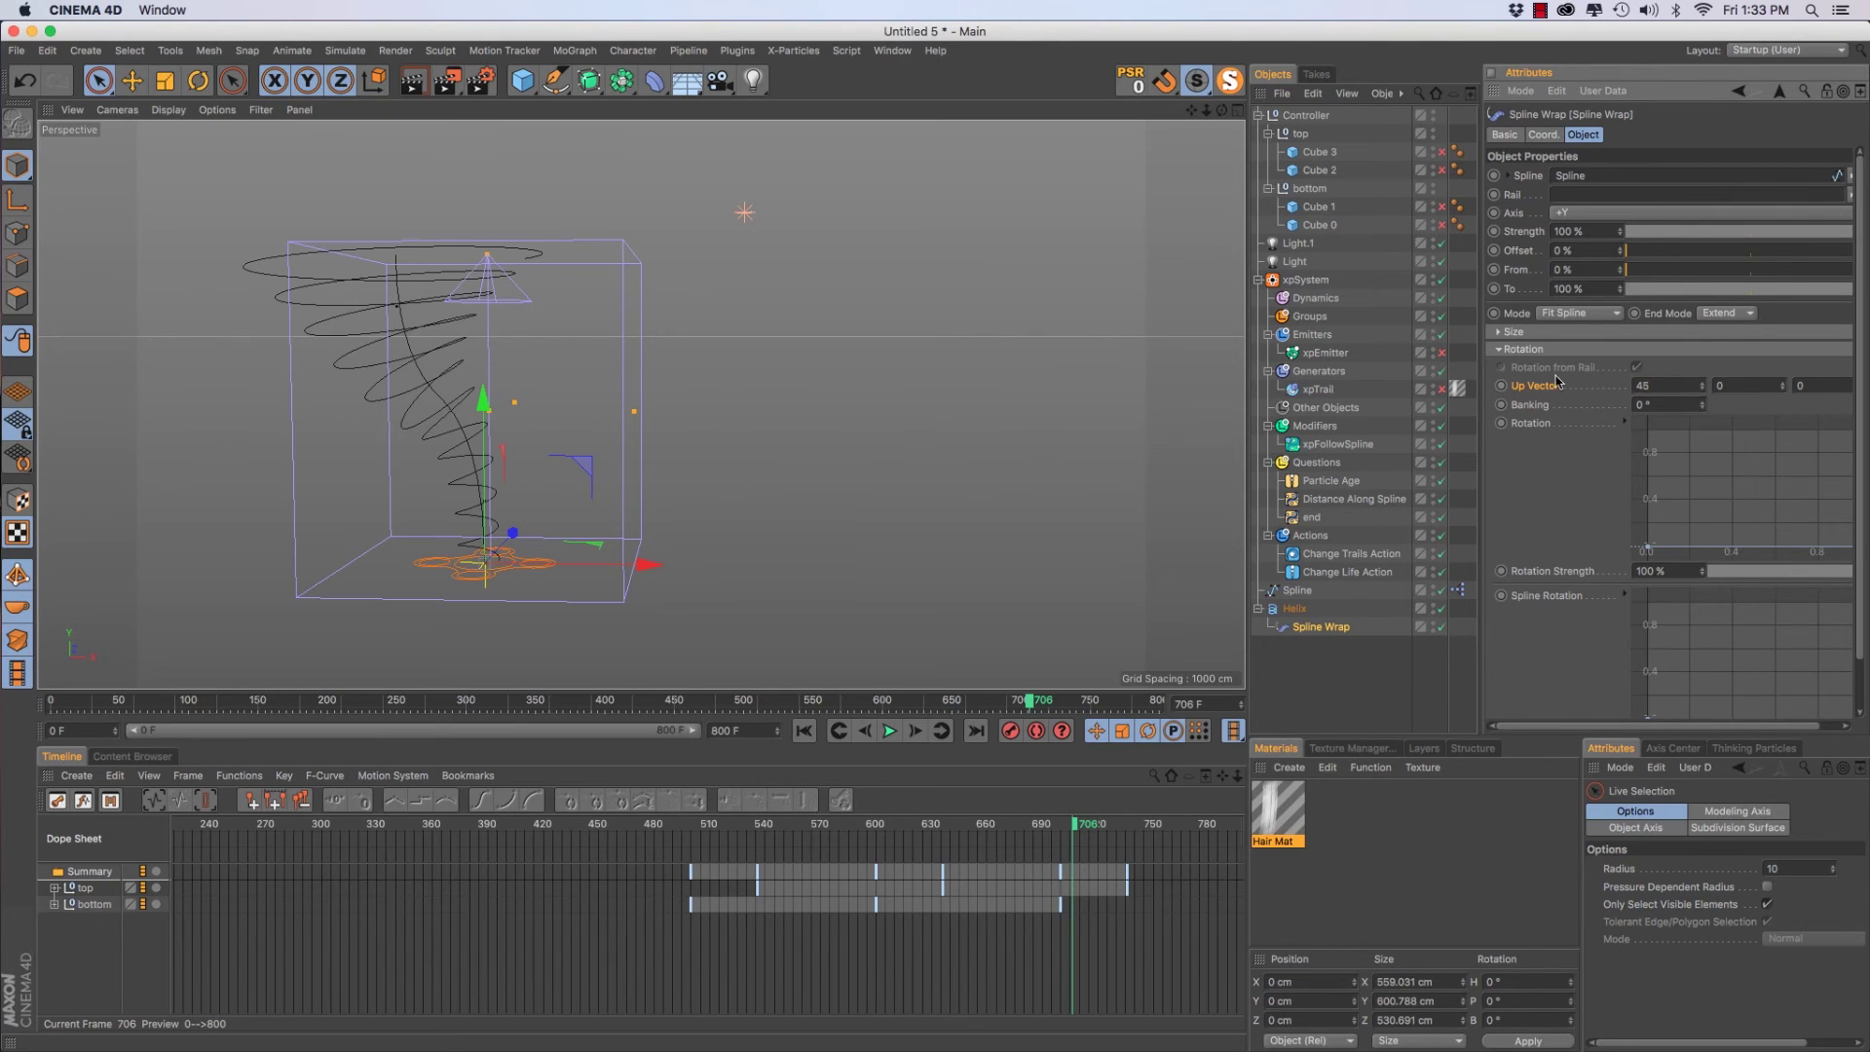
key("F8")
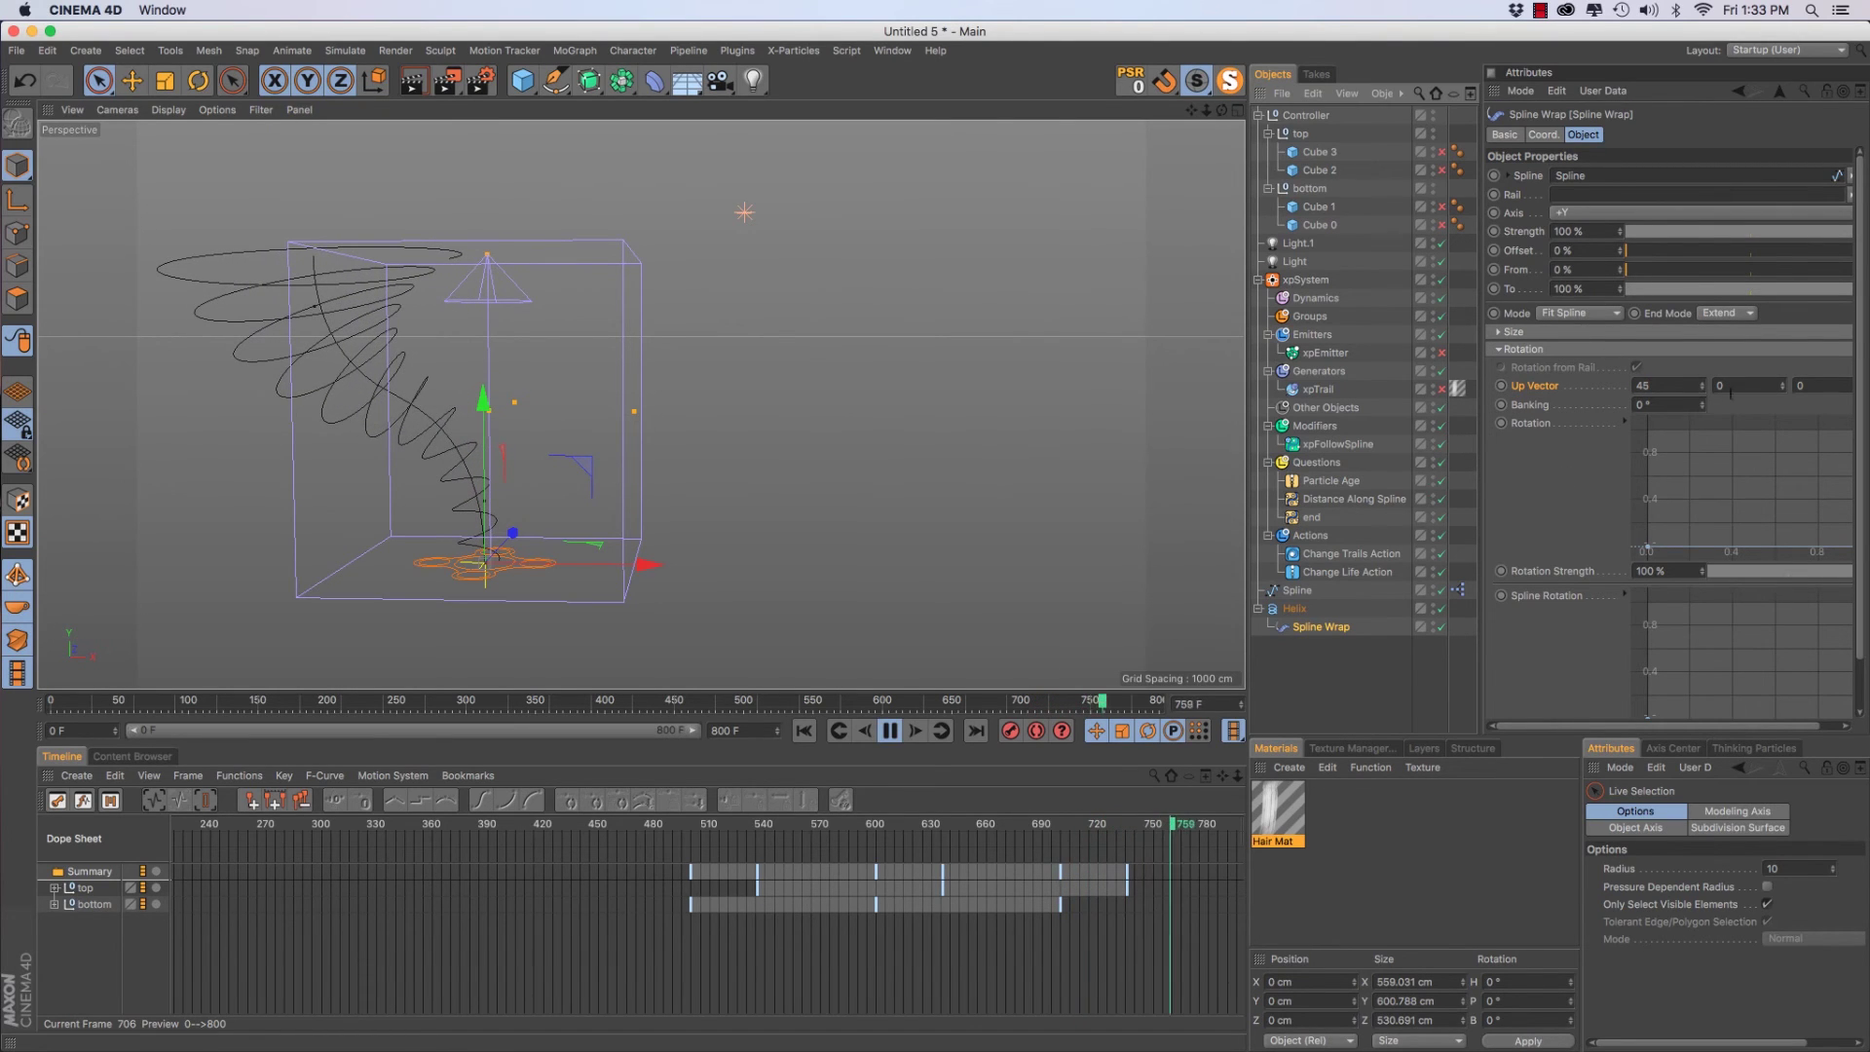
left_click(1725, 386)
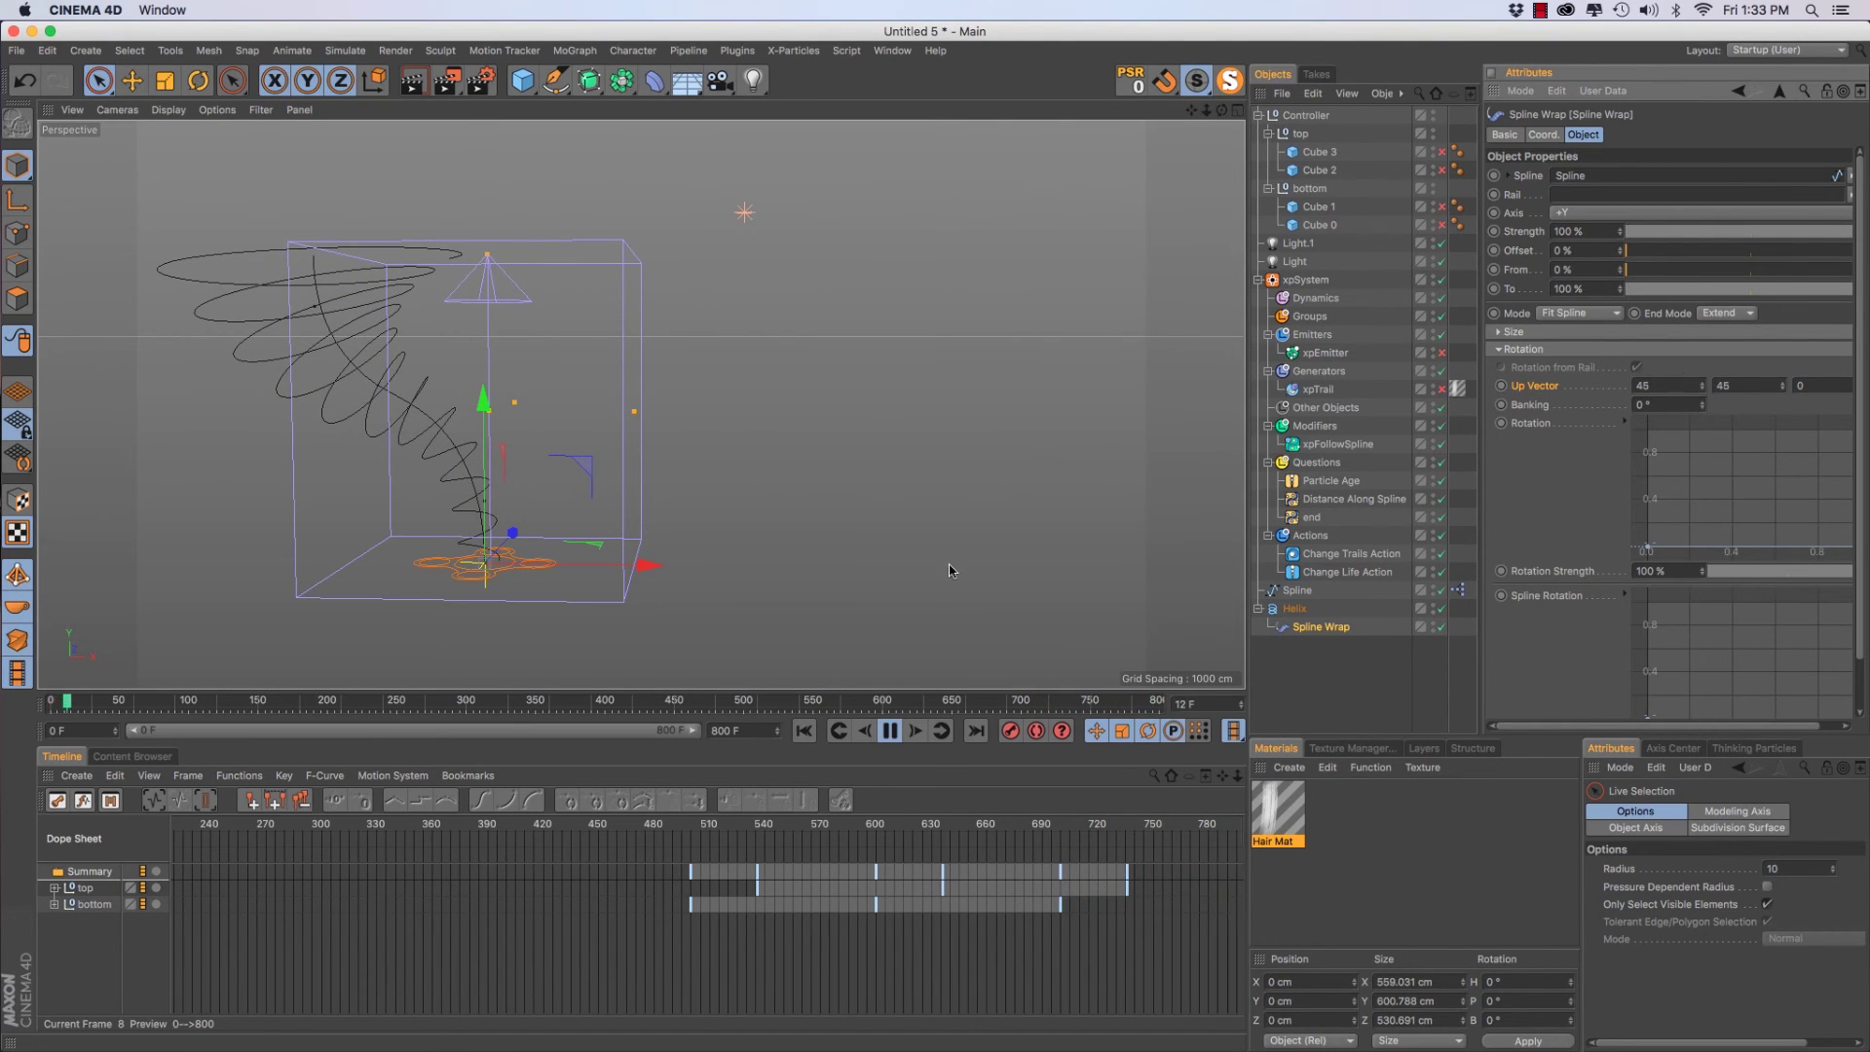
left_click_drag(651, 701, 767, 693)
key("F8")
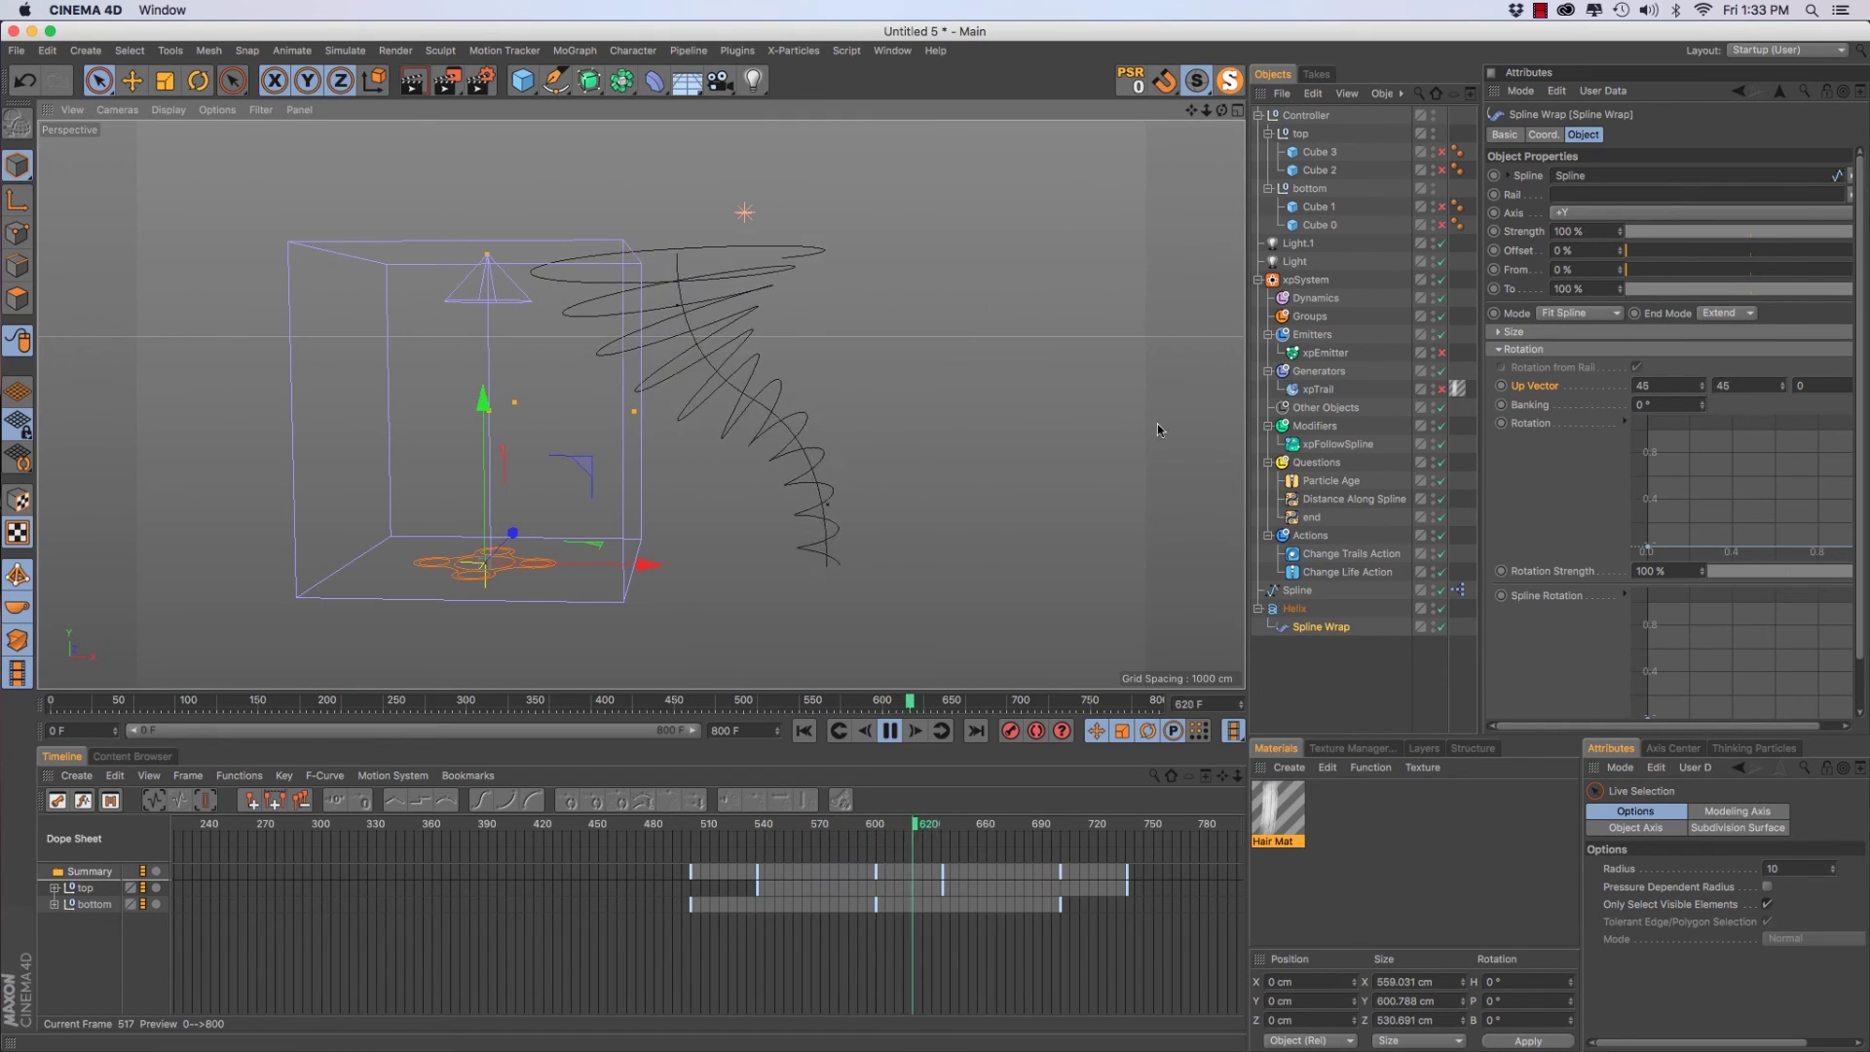
Set the third Up Vector value of the Spline Wrap to 42 and play the sway animation again
double_click(1825, 386)
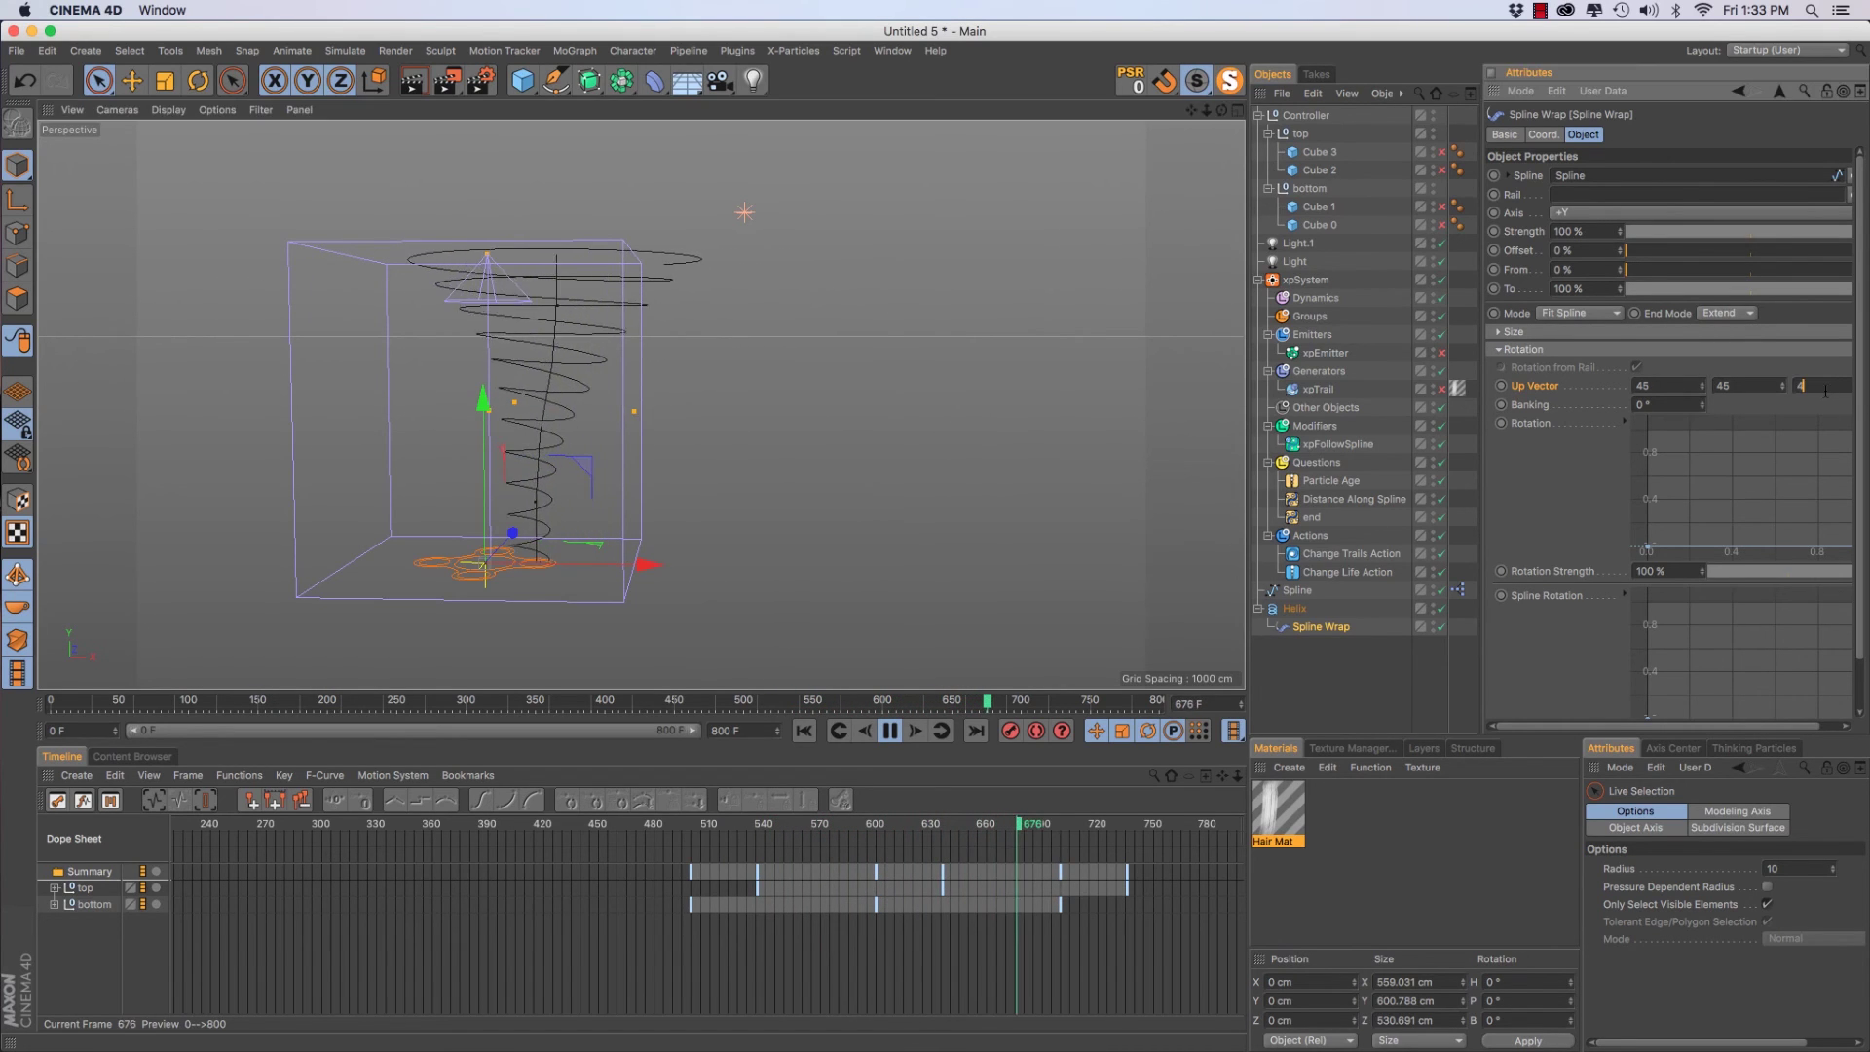
type("42")
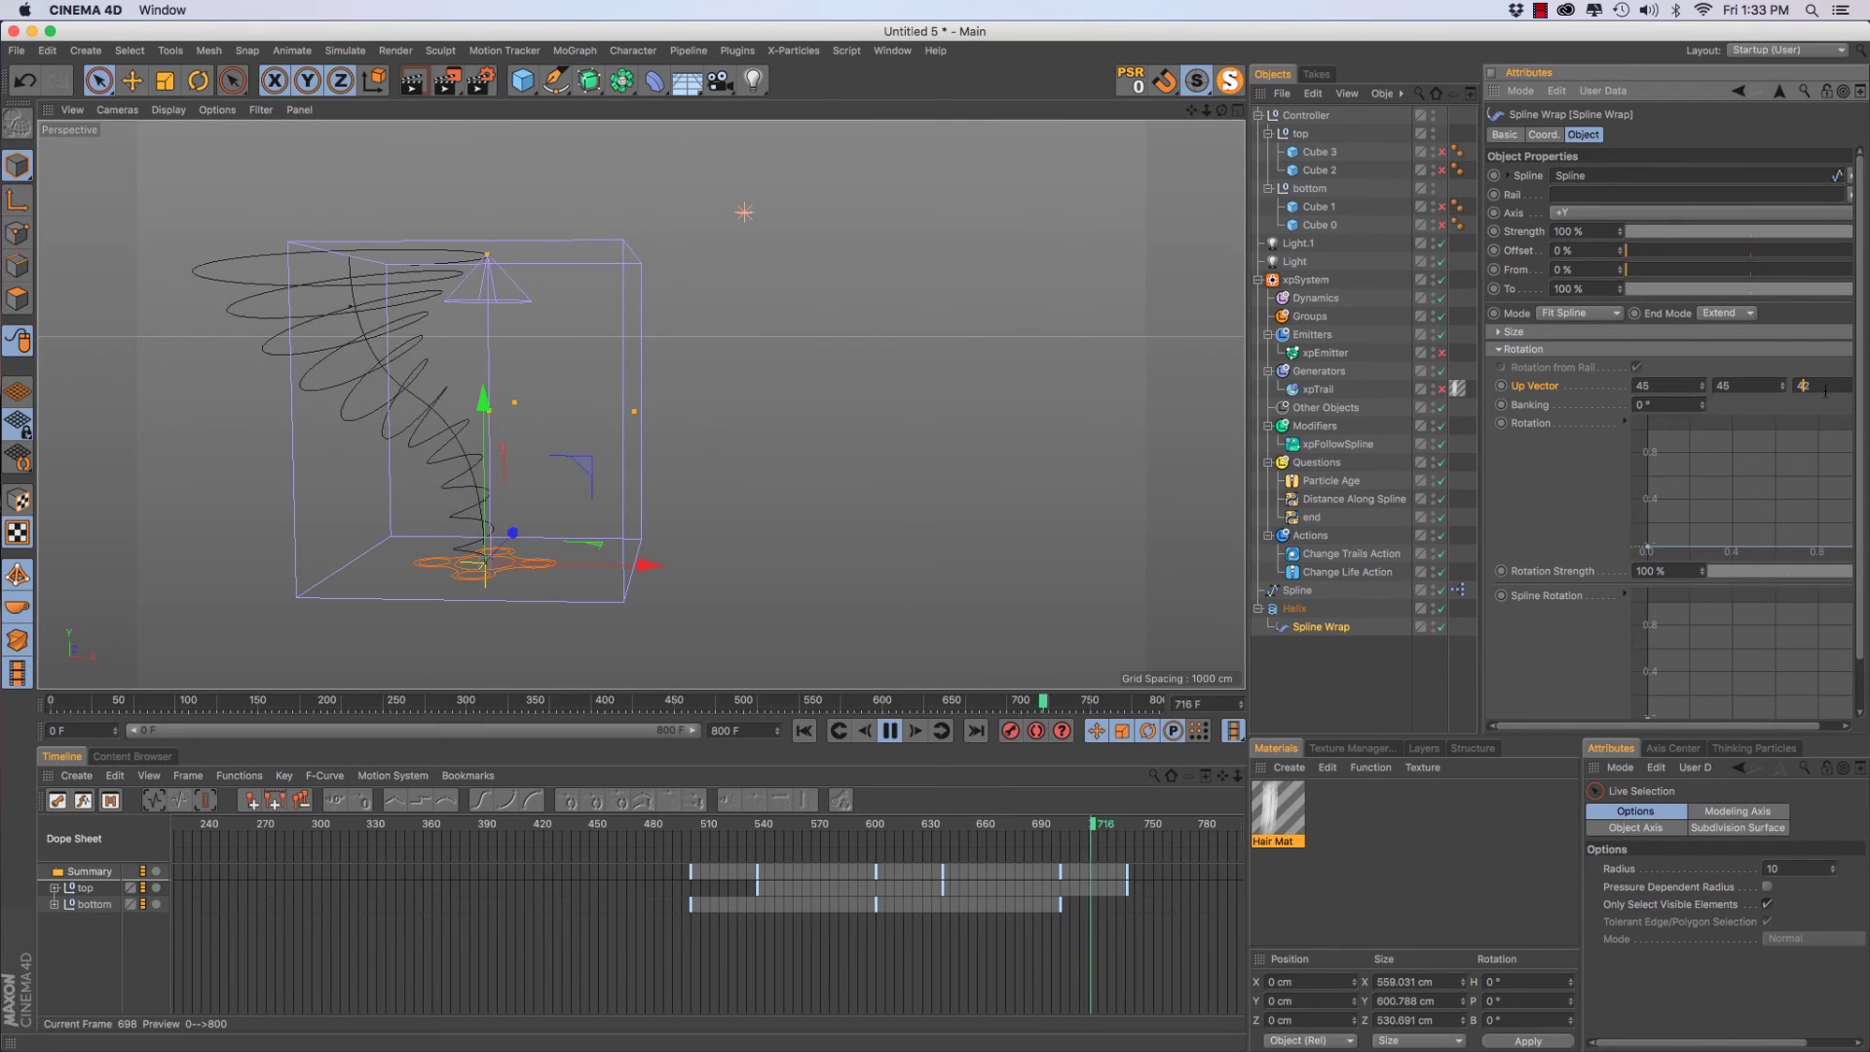
key("F8")
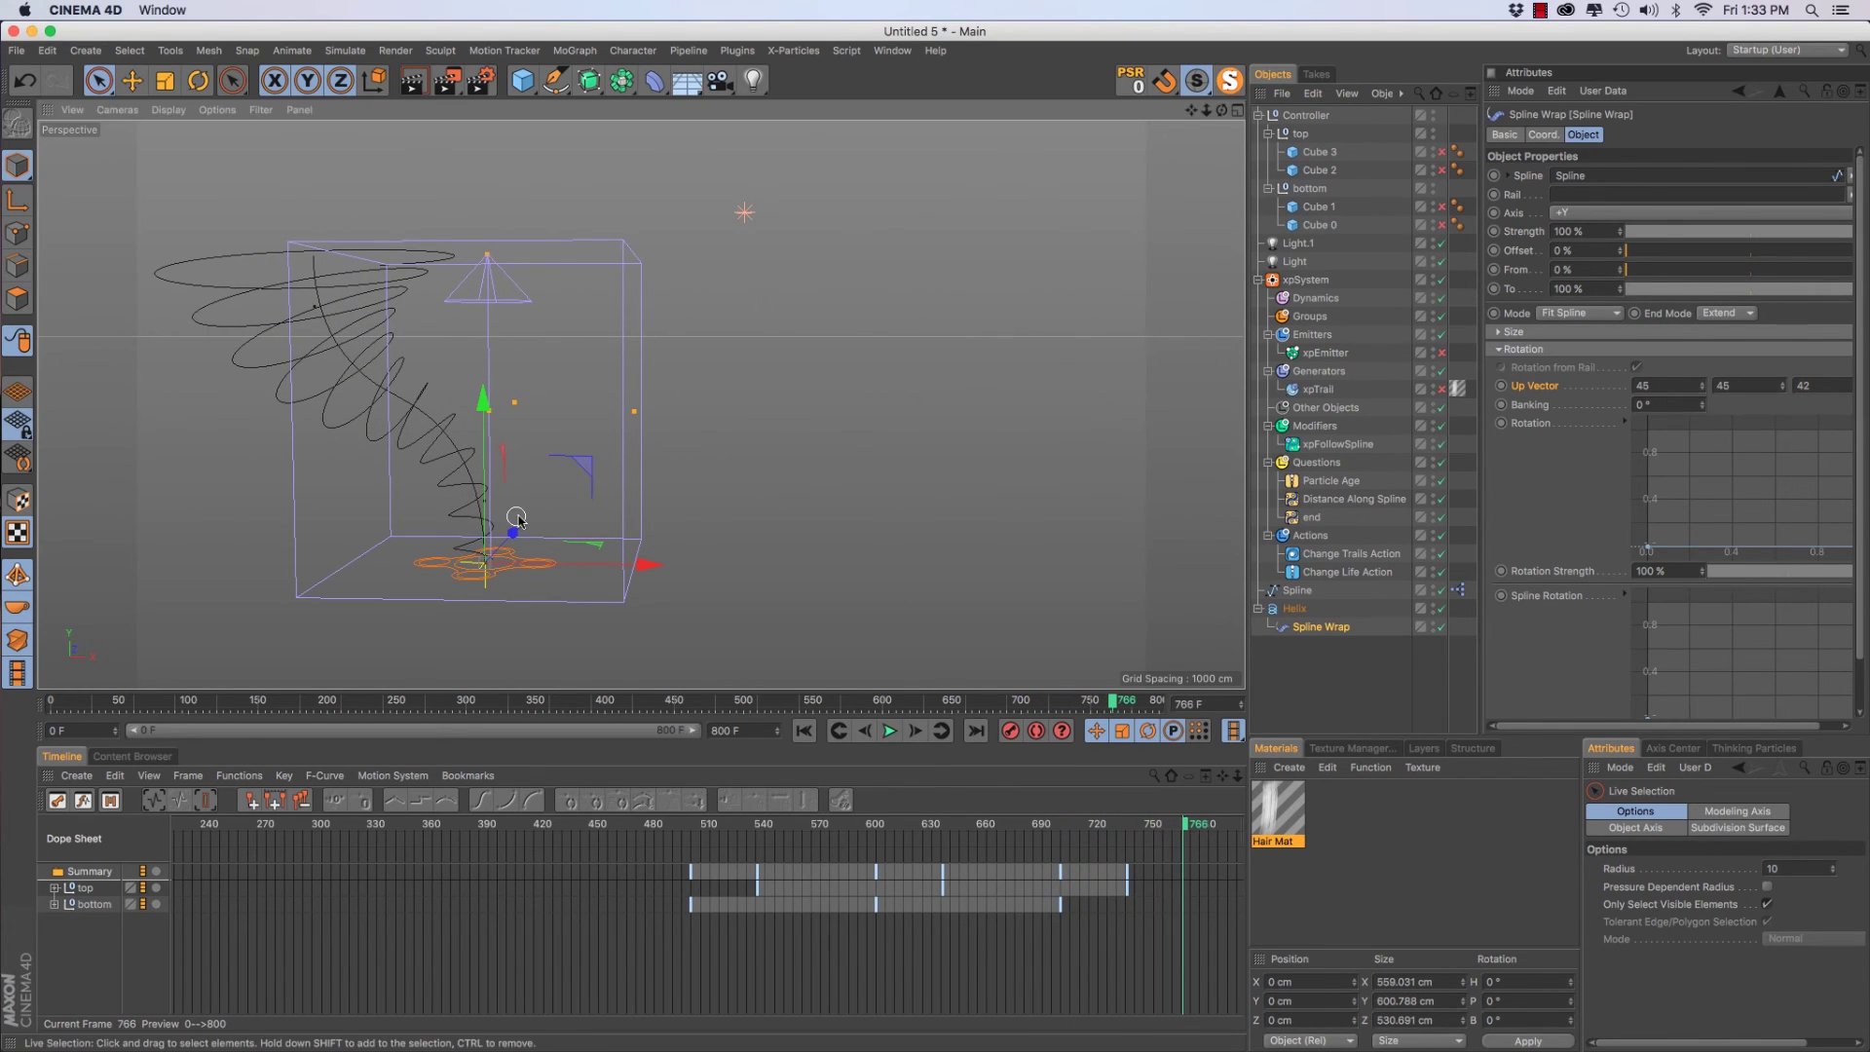
left_click(656, 701)
key("F8")
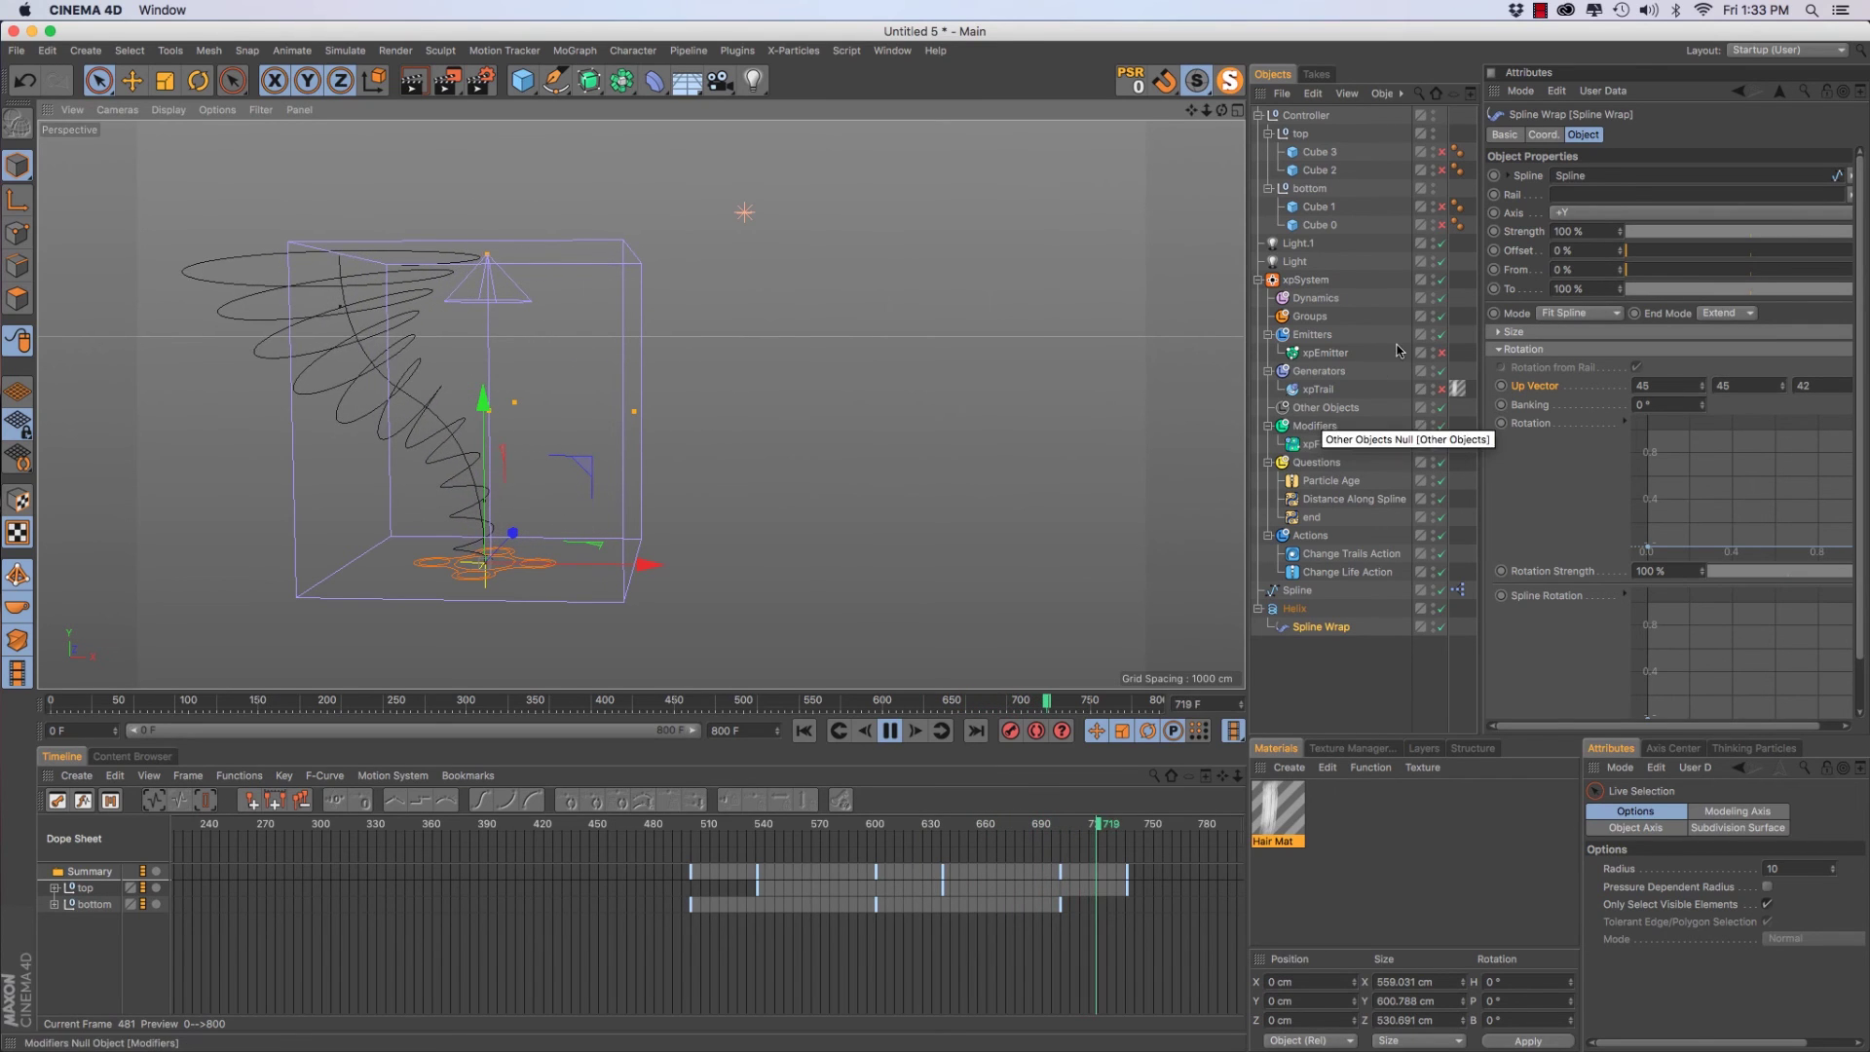
key("F8")
Change the guide spline's intermediate points to Natural and play the animation from around frame 500
left_click(1305, 591)
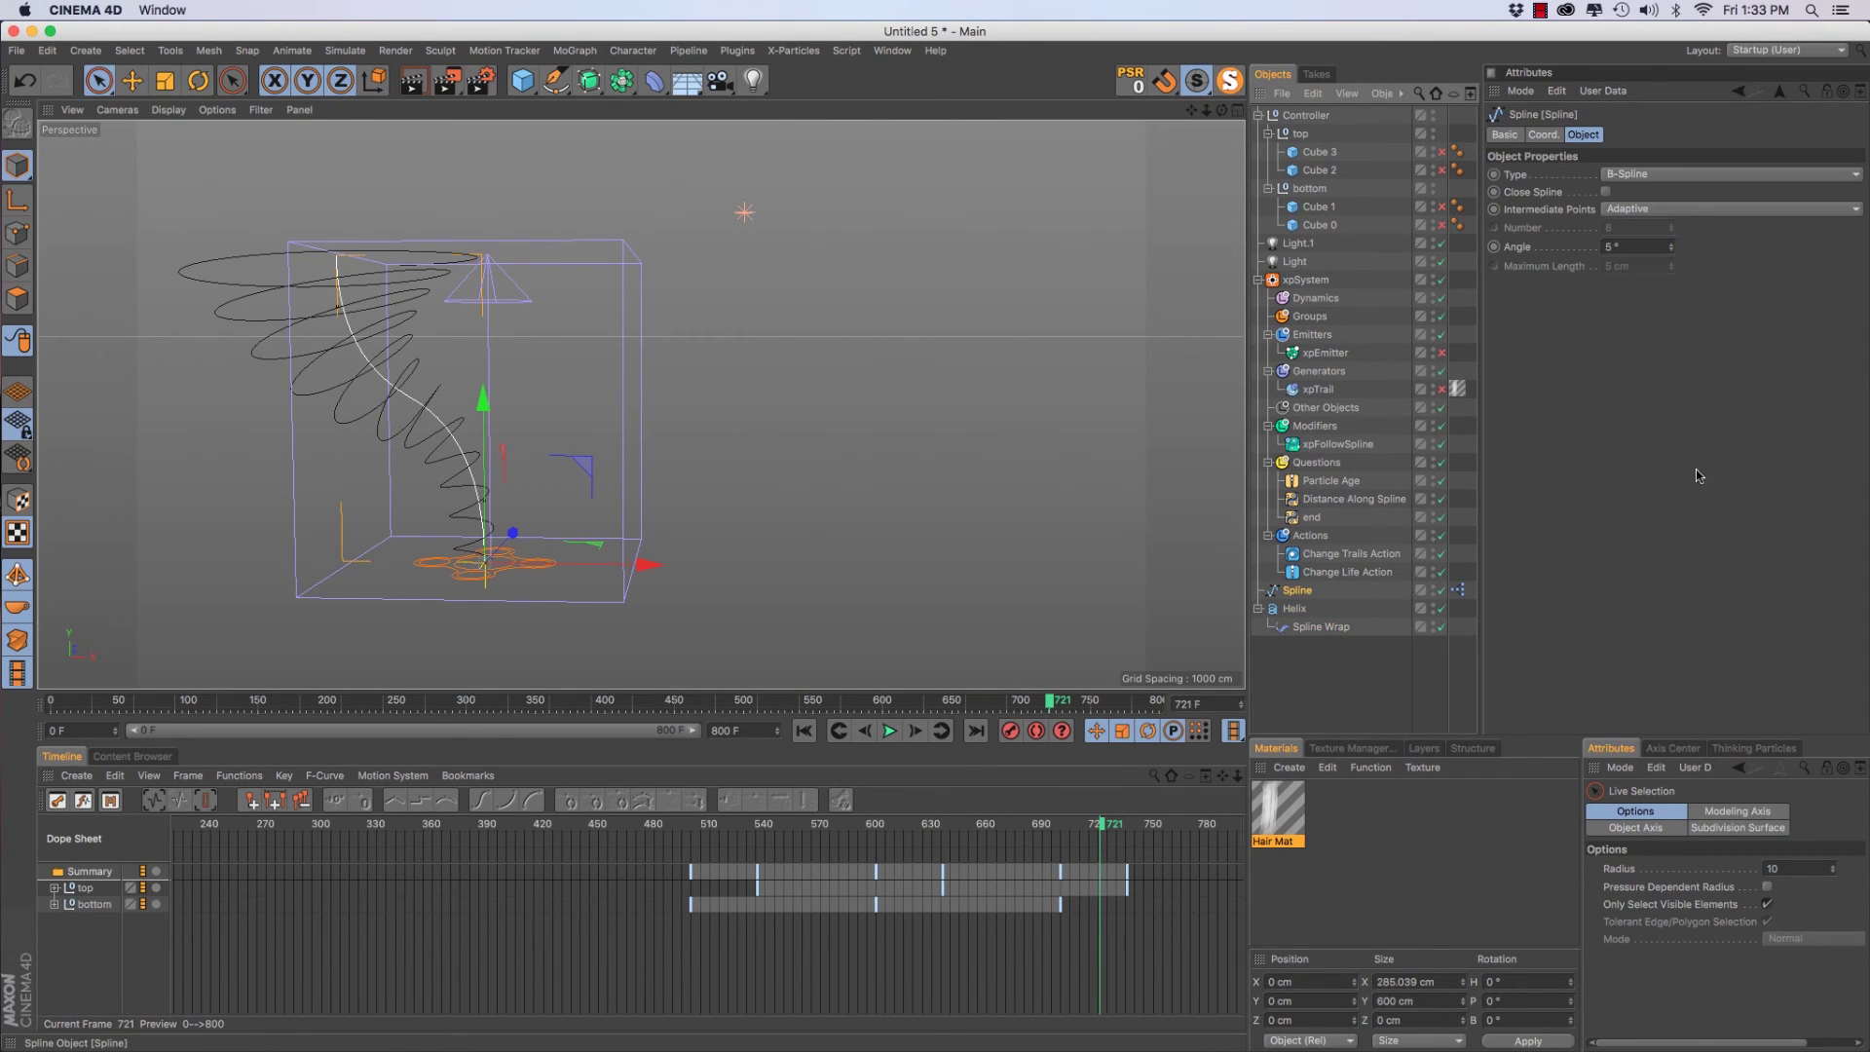
left_click(1633, 210)
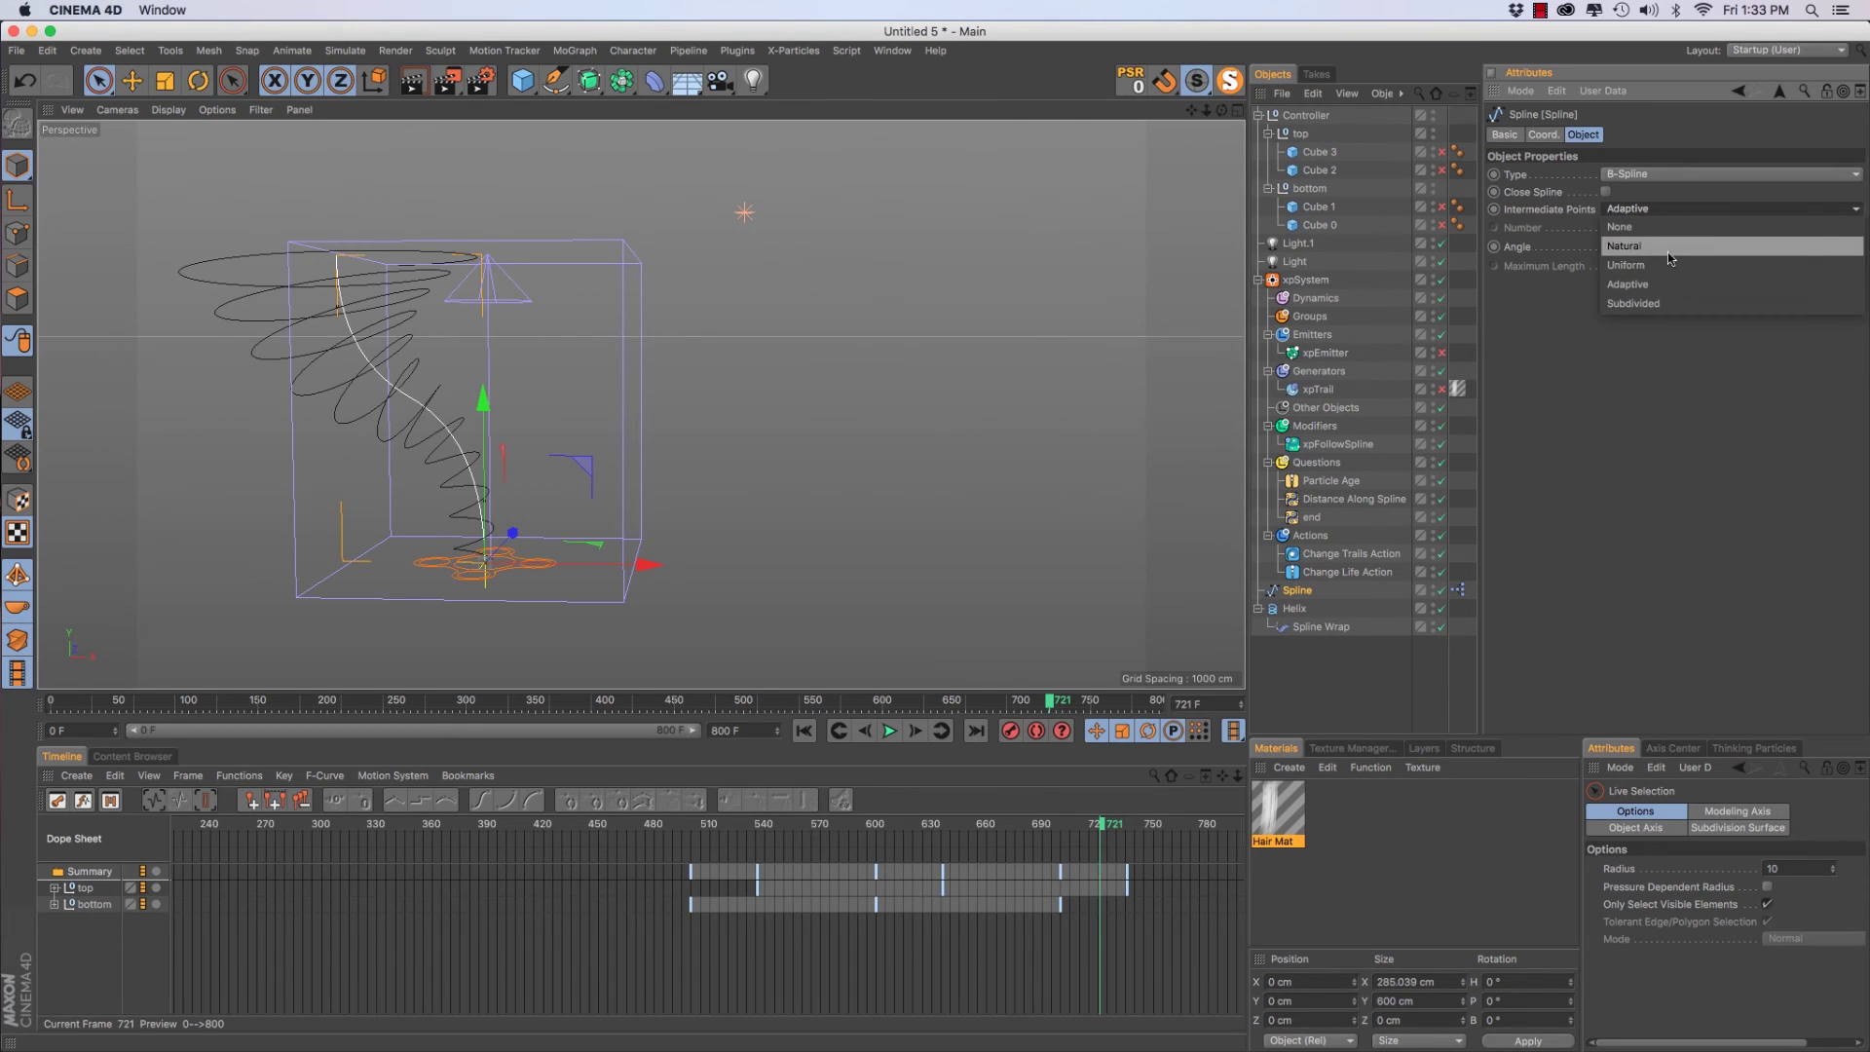
left_click(1644, 251)
key("F8")
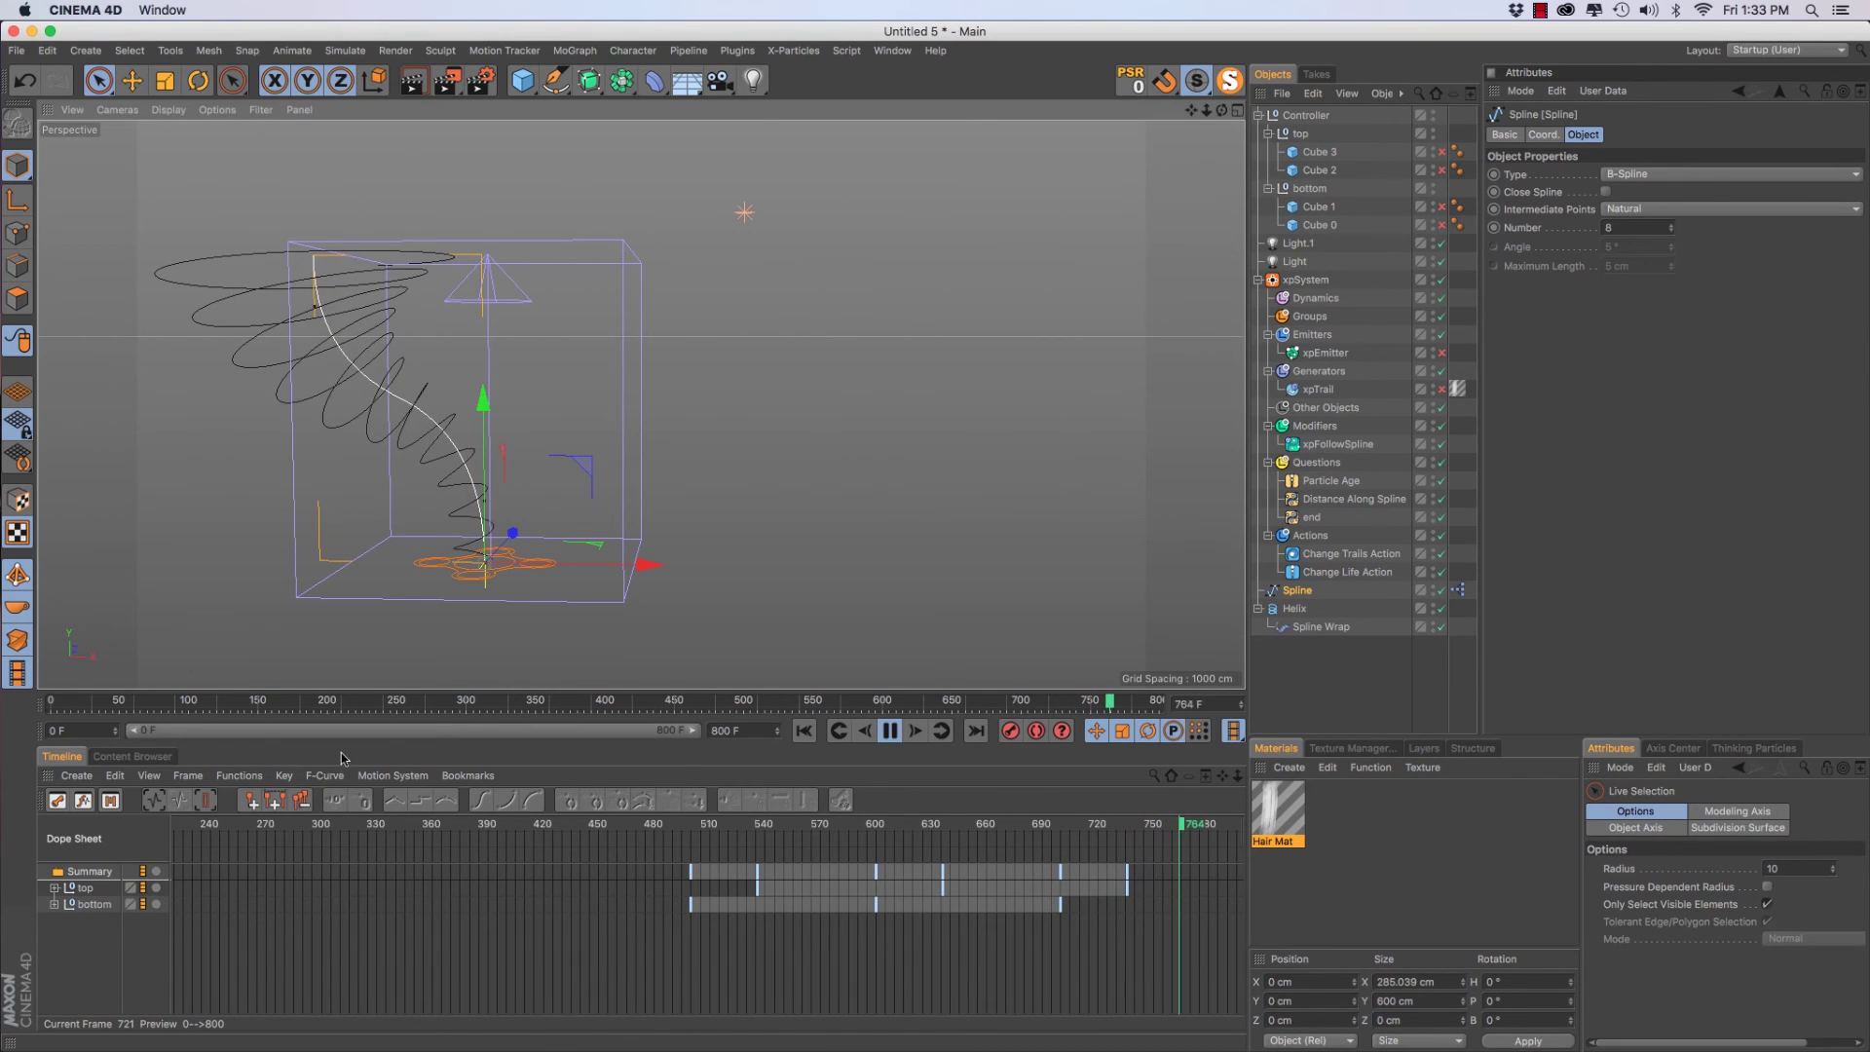
key("F8")
left_click_drag(624, 691, 742, 706)
key("F8")
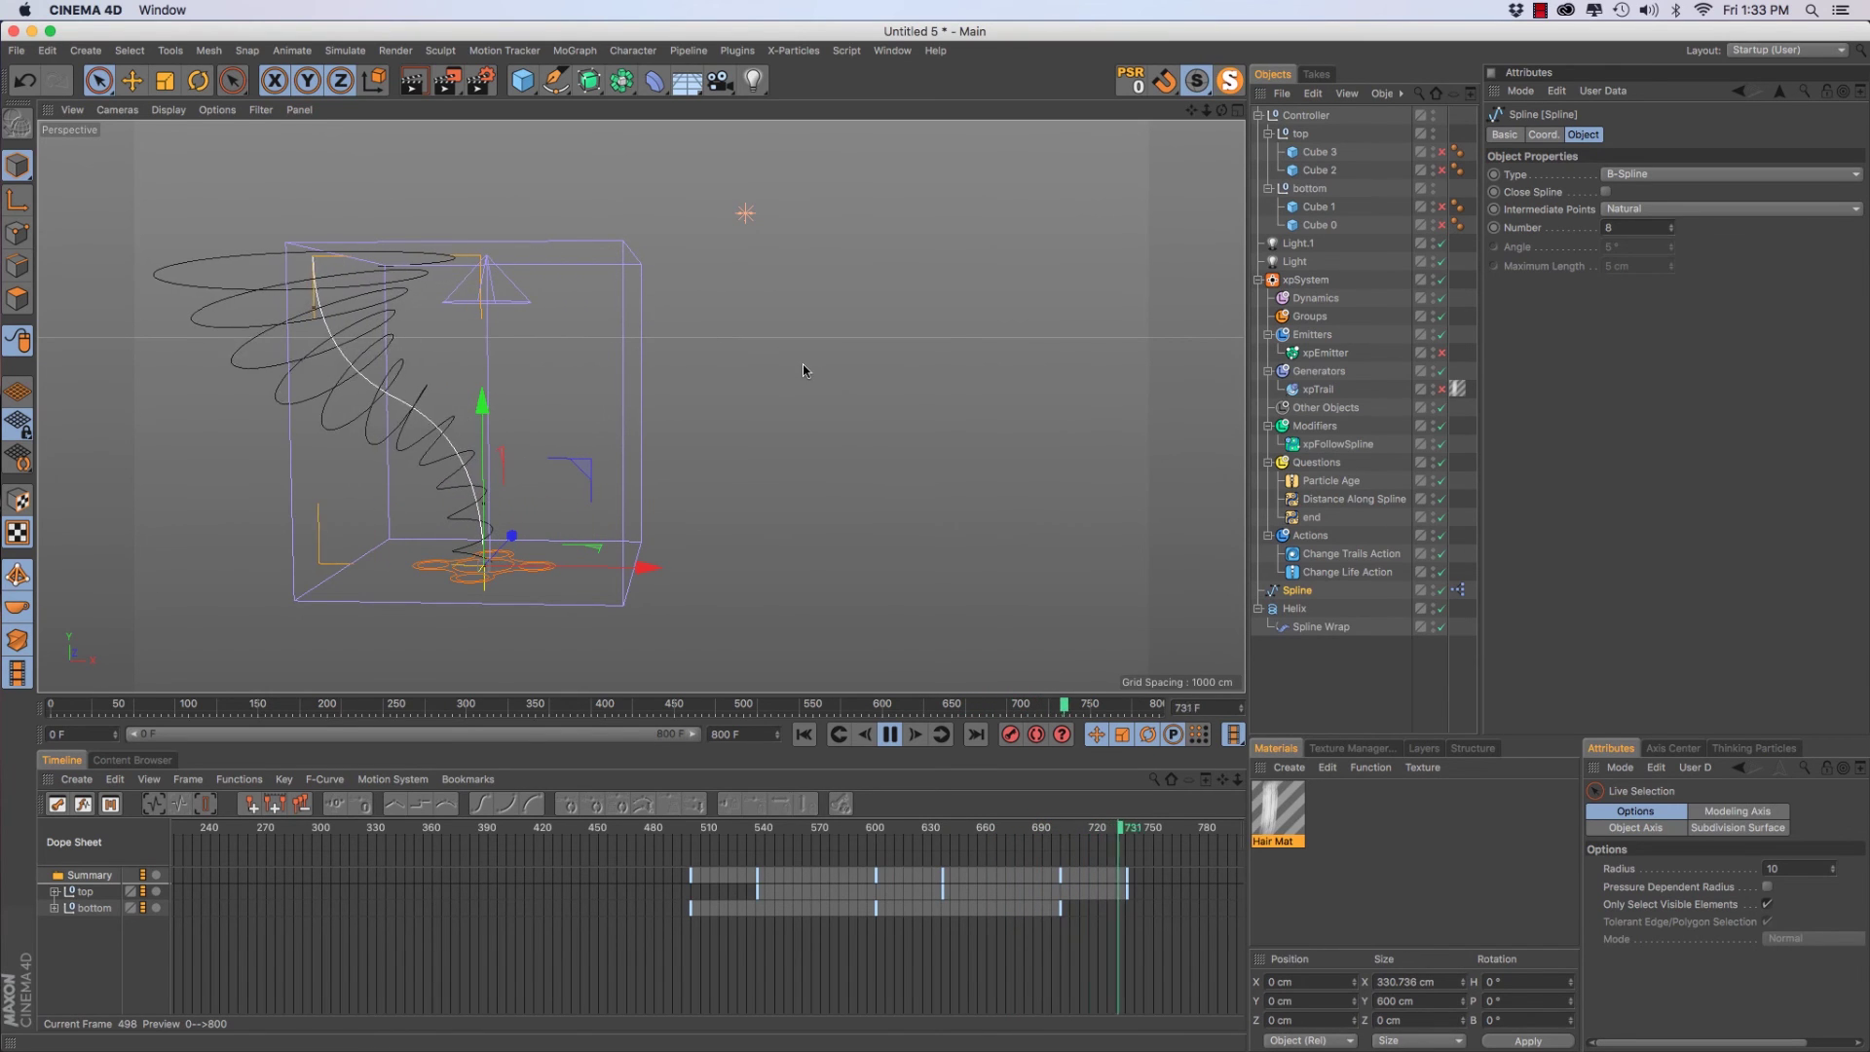
Scrub to frame 599, then try None for the guide spline's intermediate points and play the animation
left_click_drag(737, 708, 884, 687)
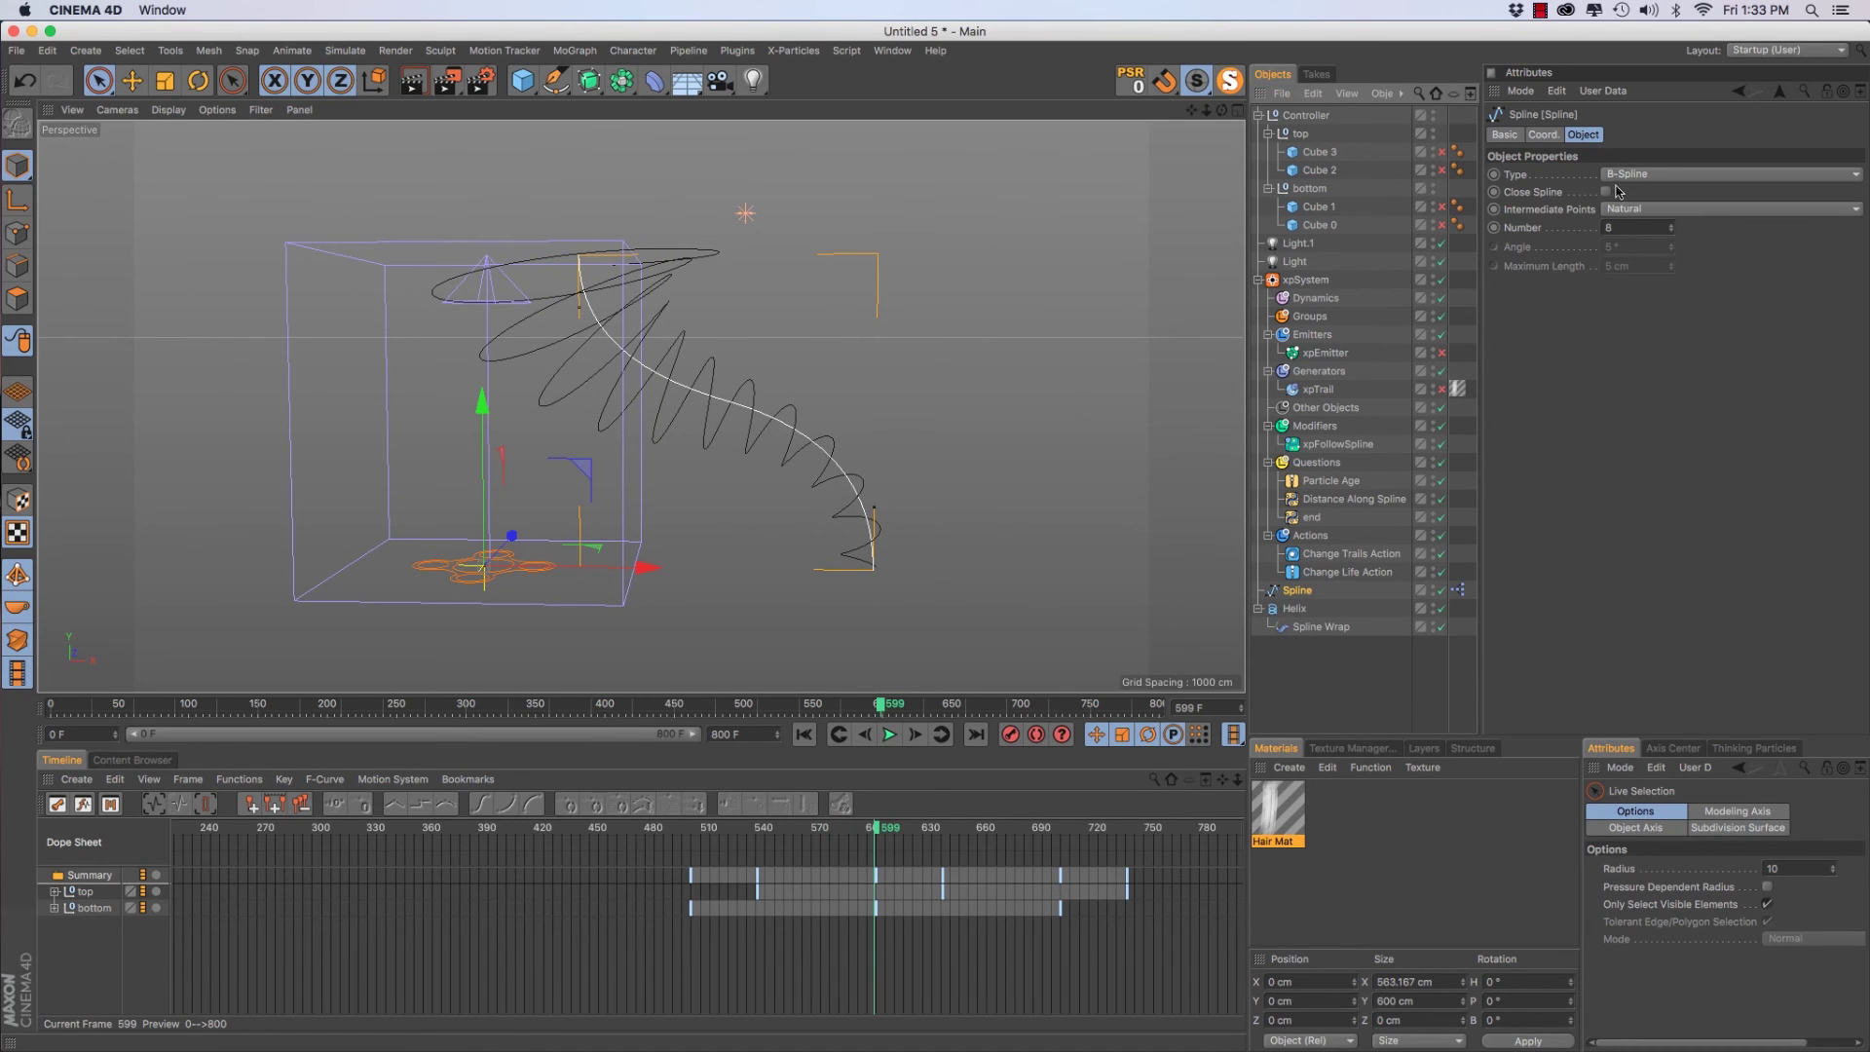
left_click(1645, 175)
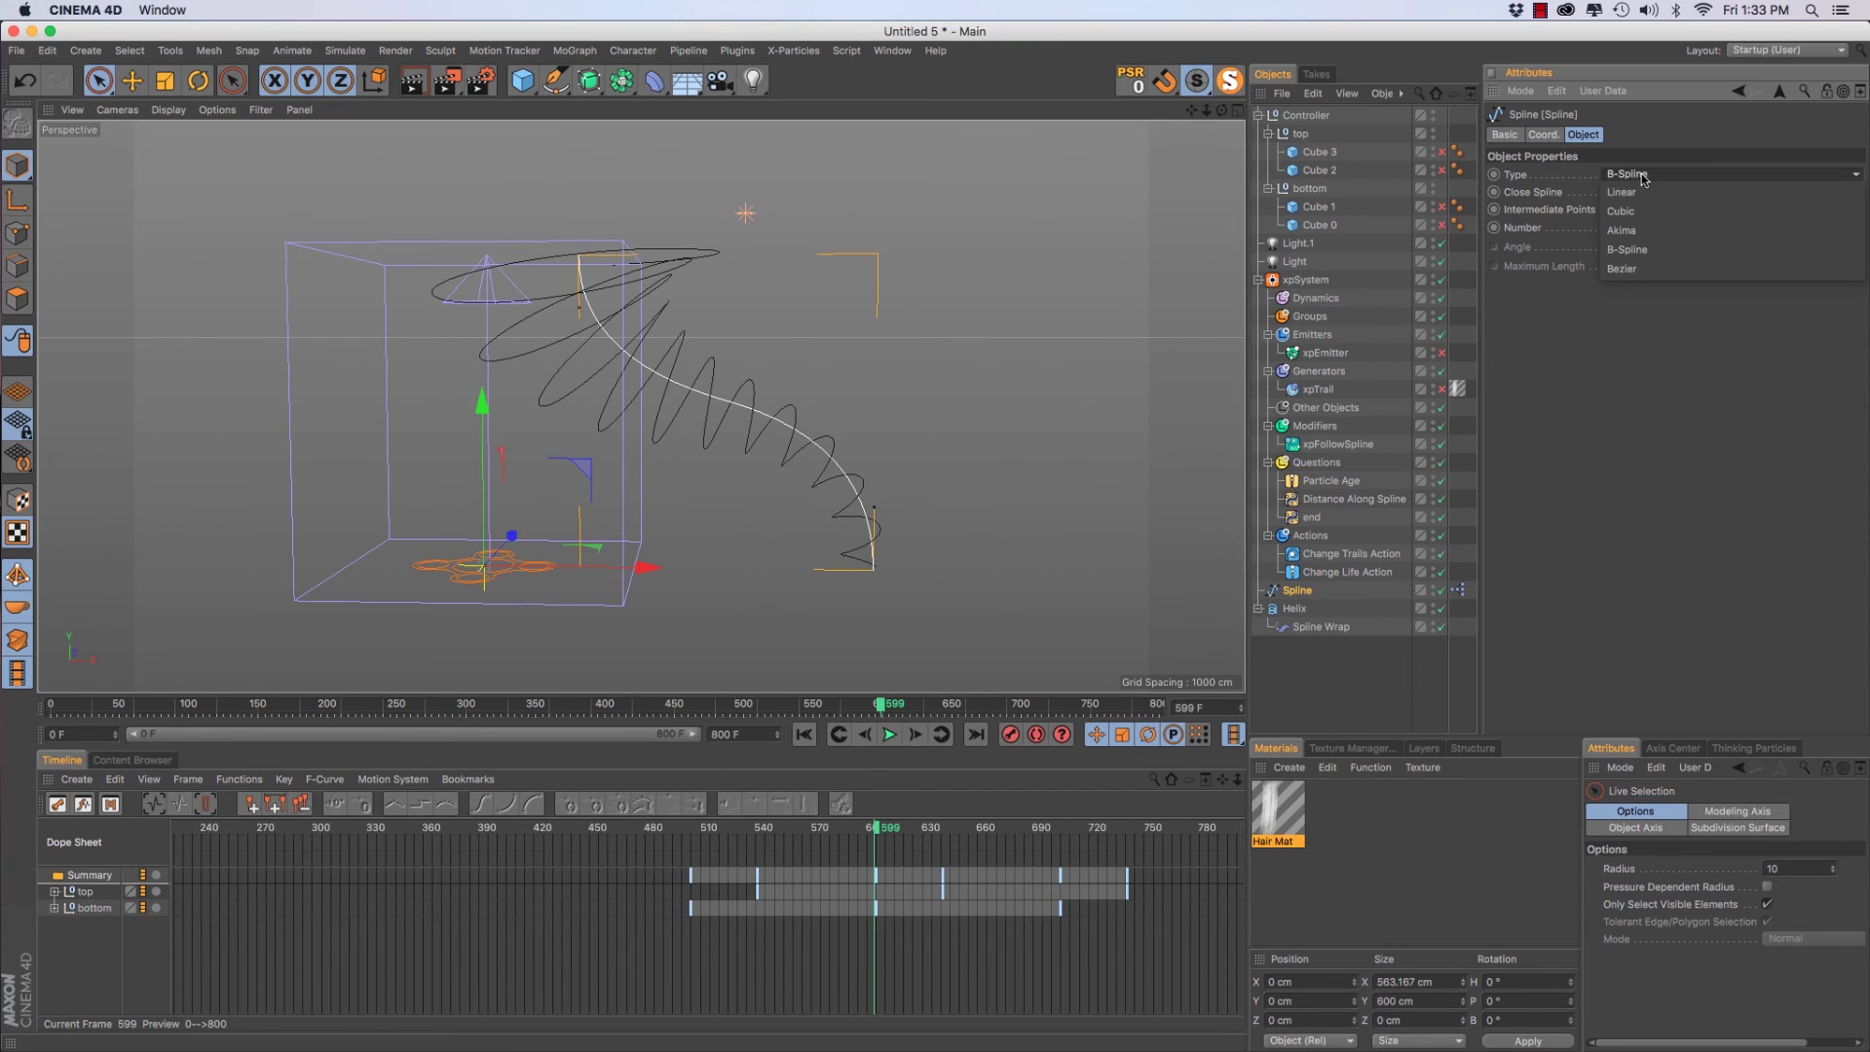
left_click(1648, 319)
left_click(1636, 210)
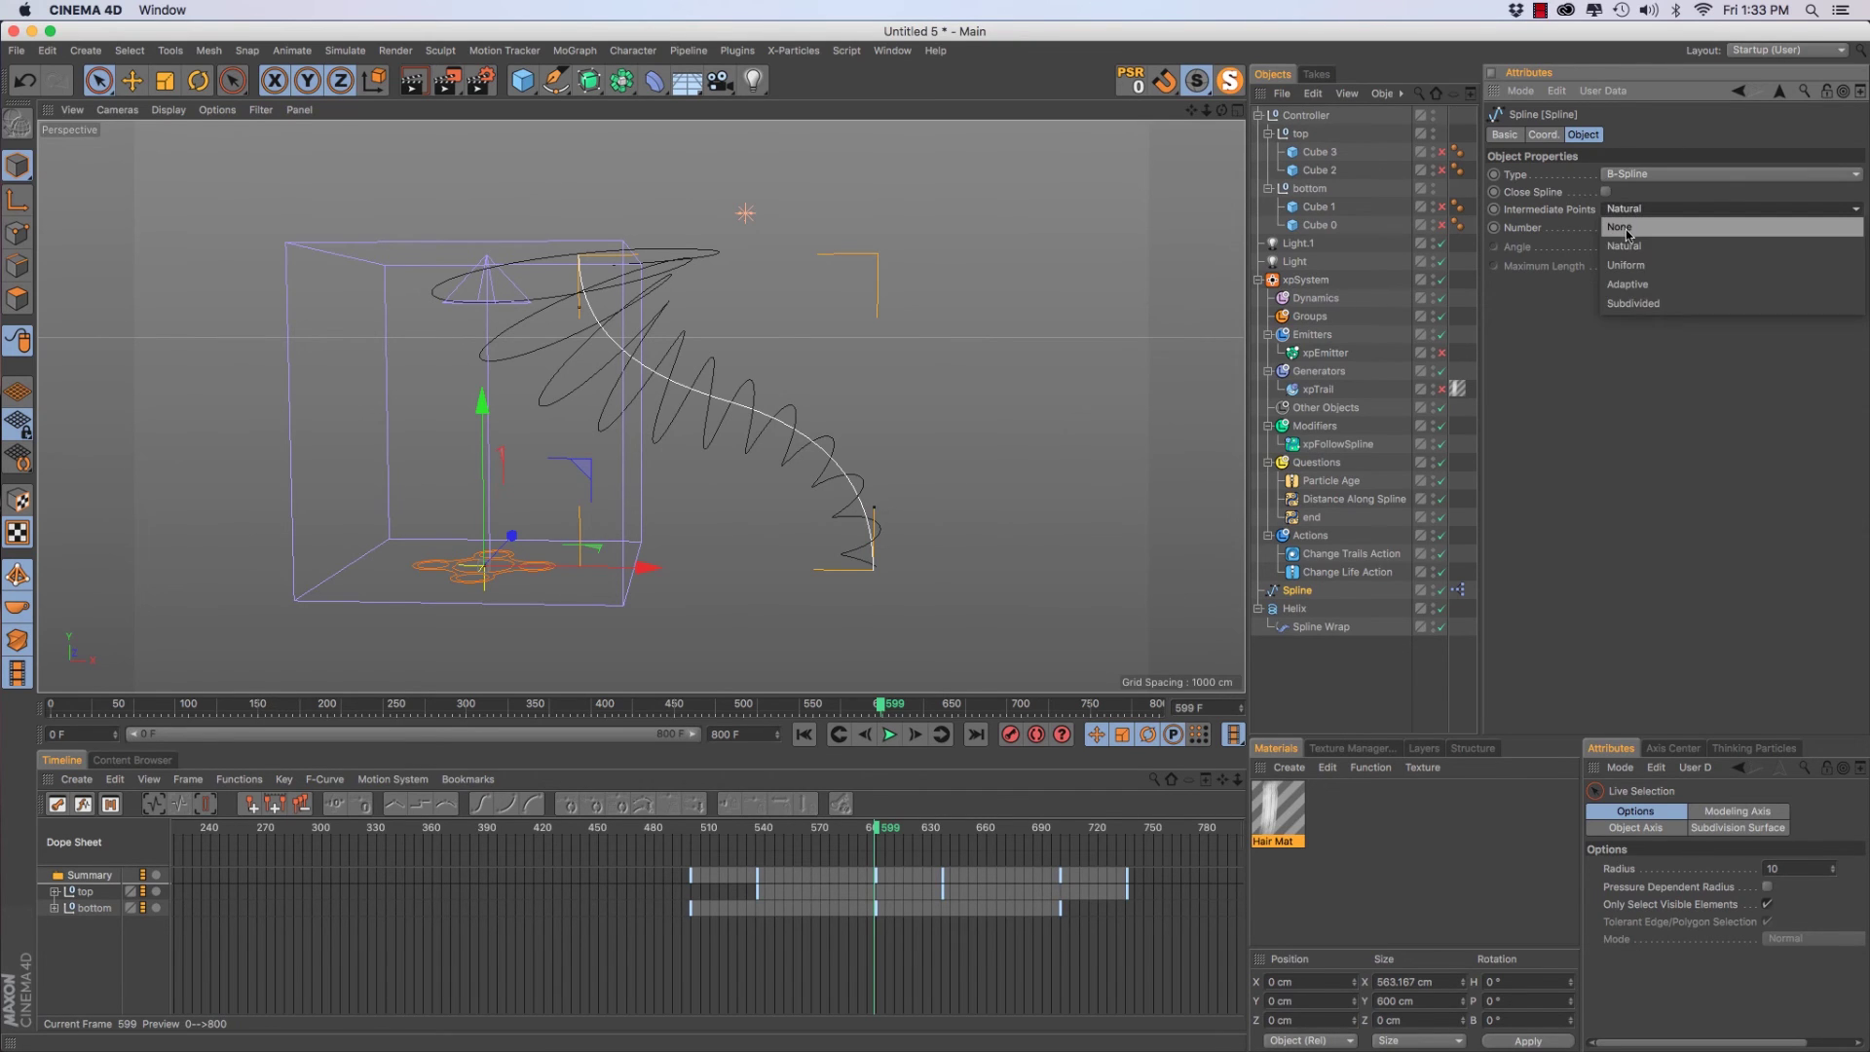
left_click(1636, 230)
key("F8")
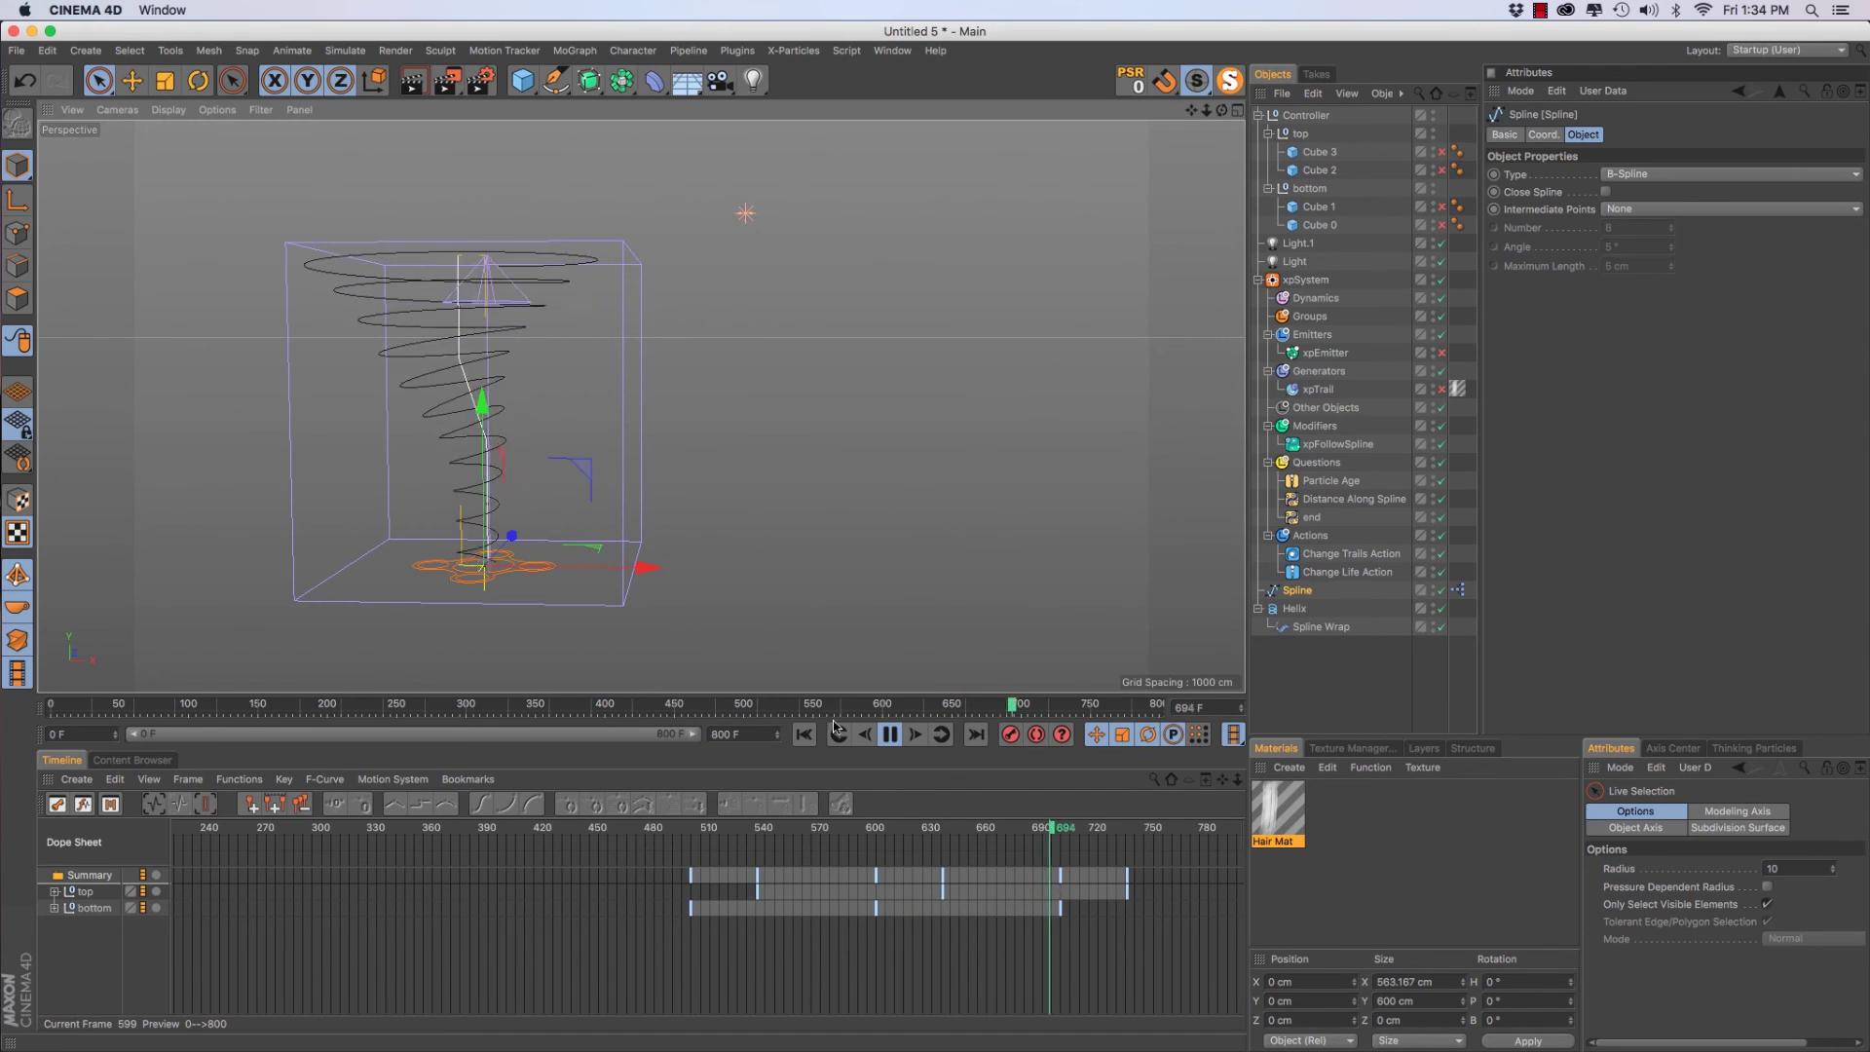
key("F8")
Set the guide spline's intermediate points back to Natural and review the swaying motion
left_click(1660, 213)
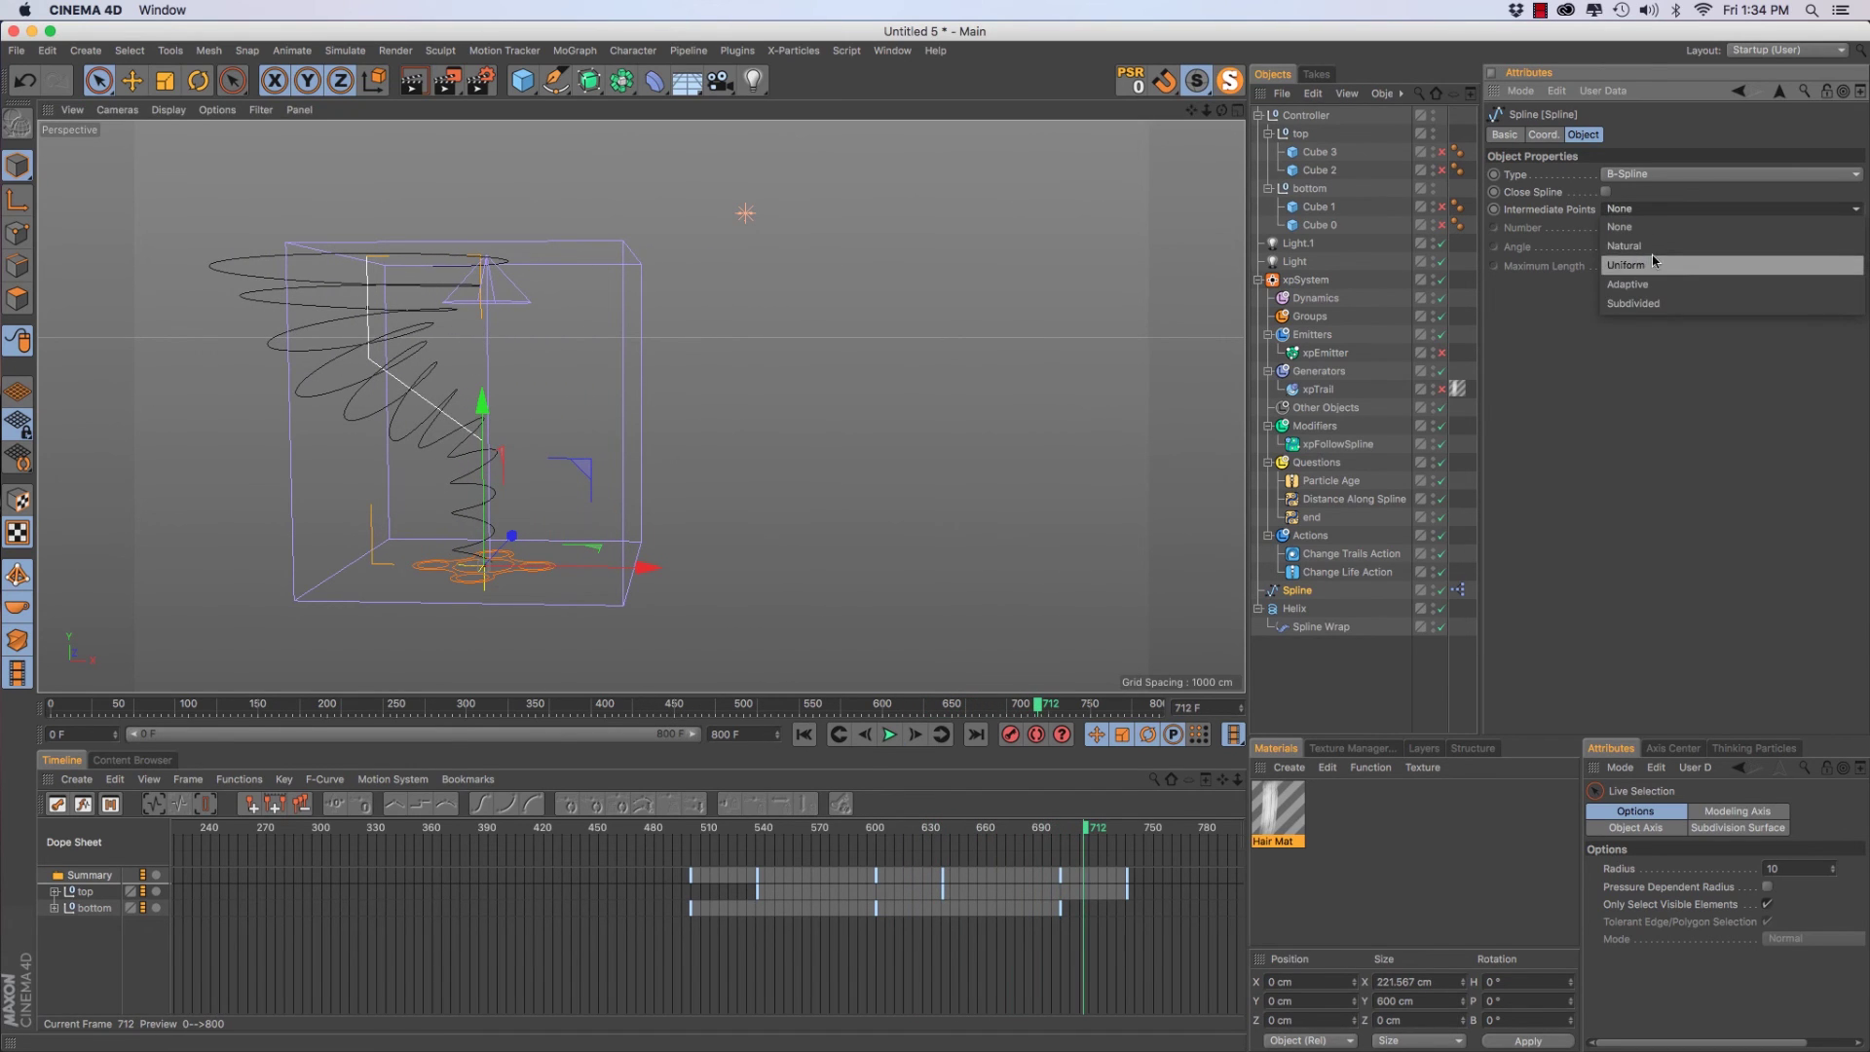
left_click(1624, 246)
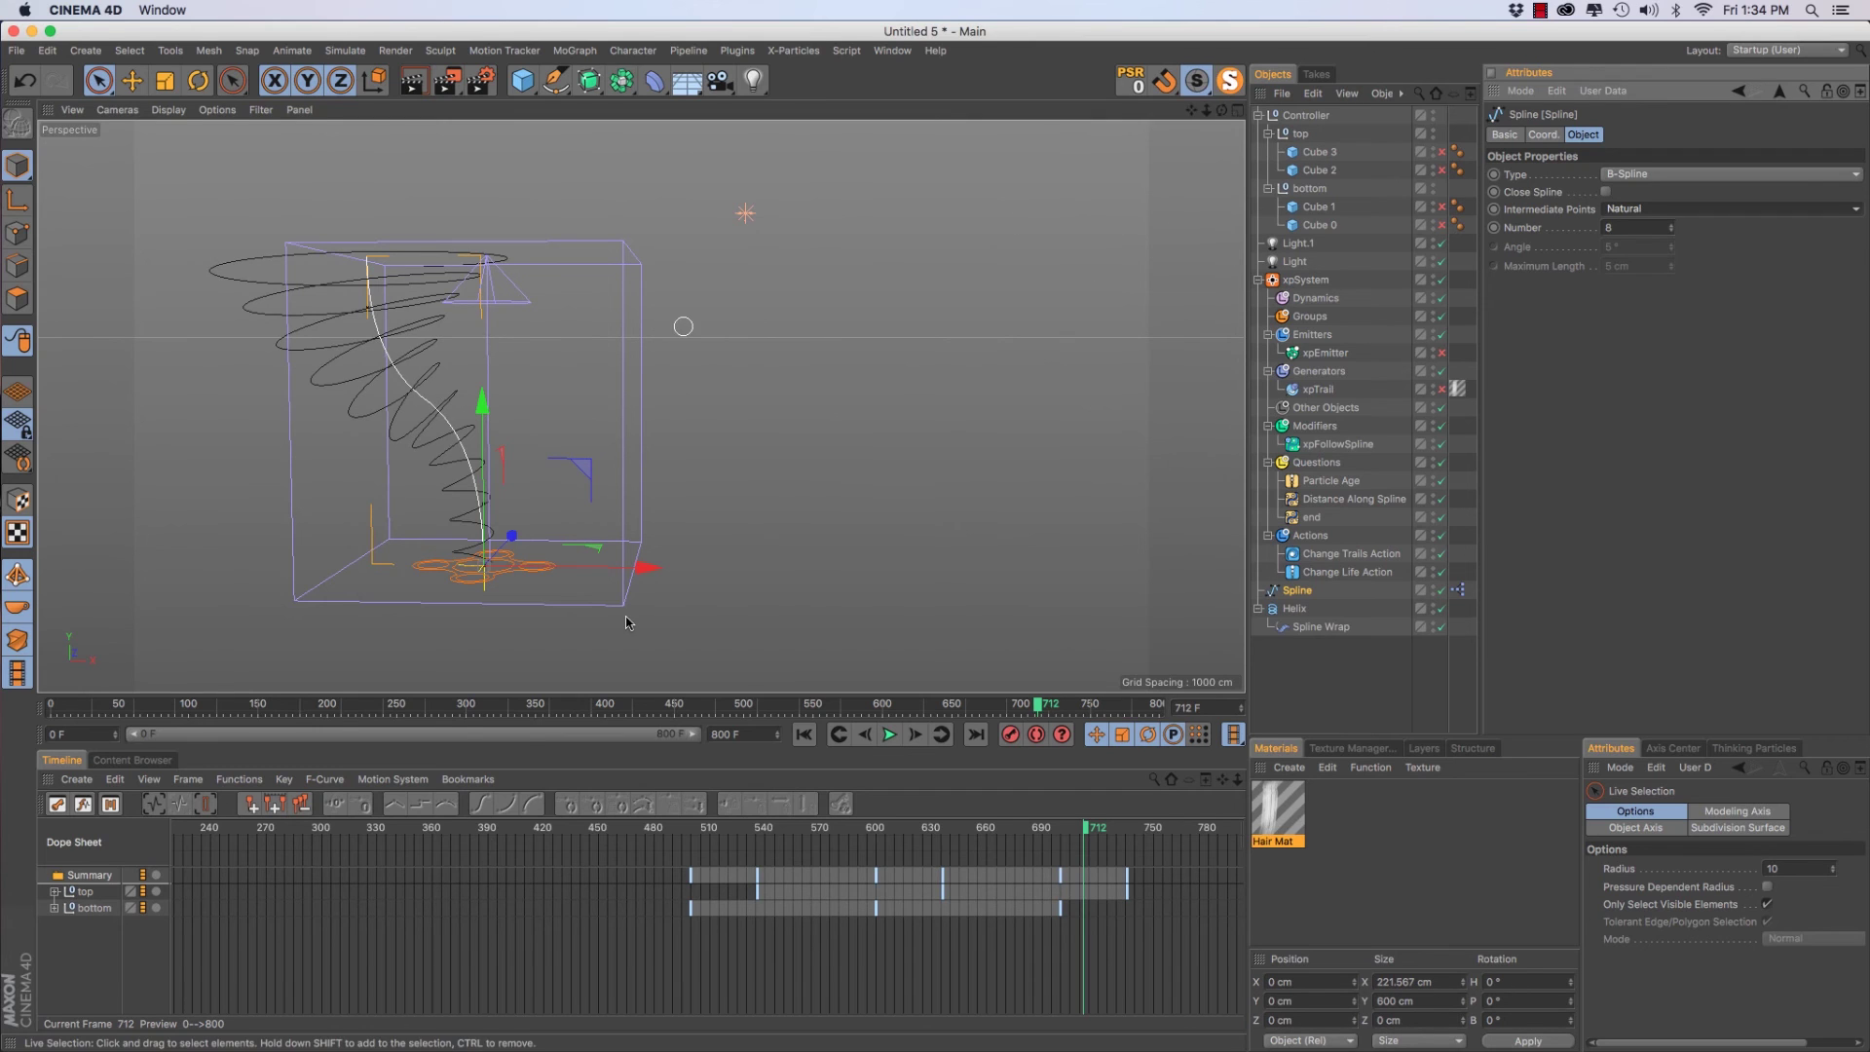
key("F8")
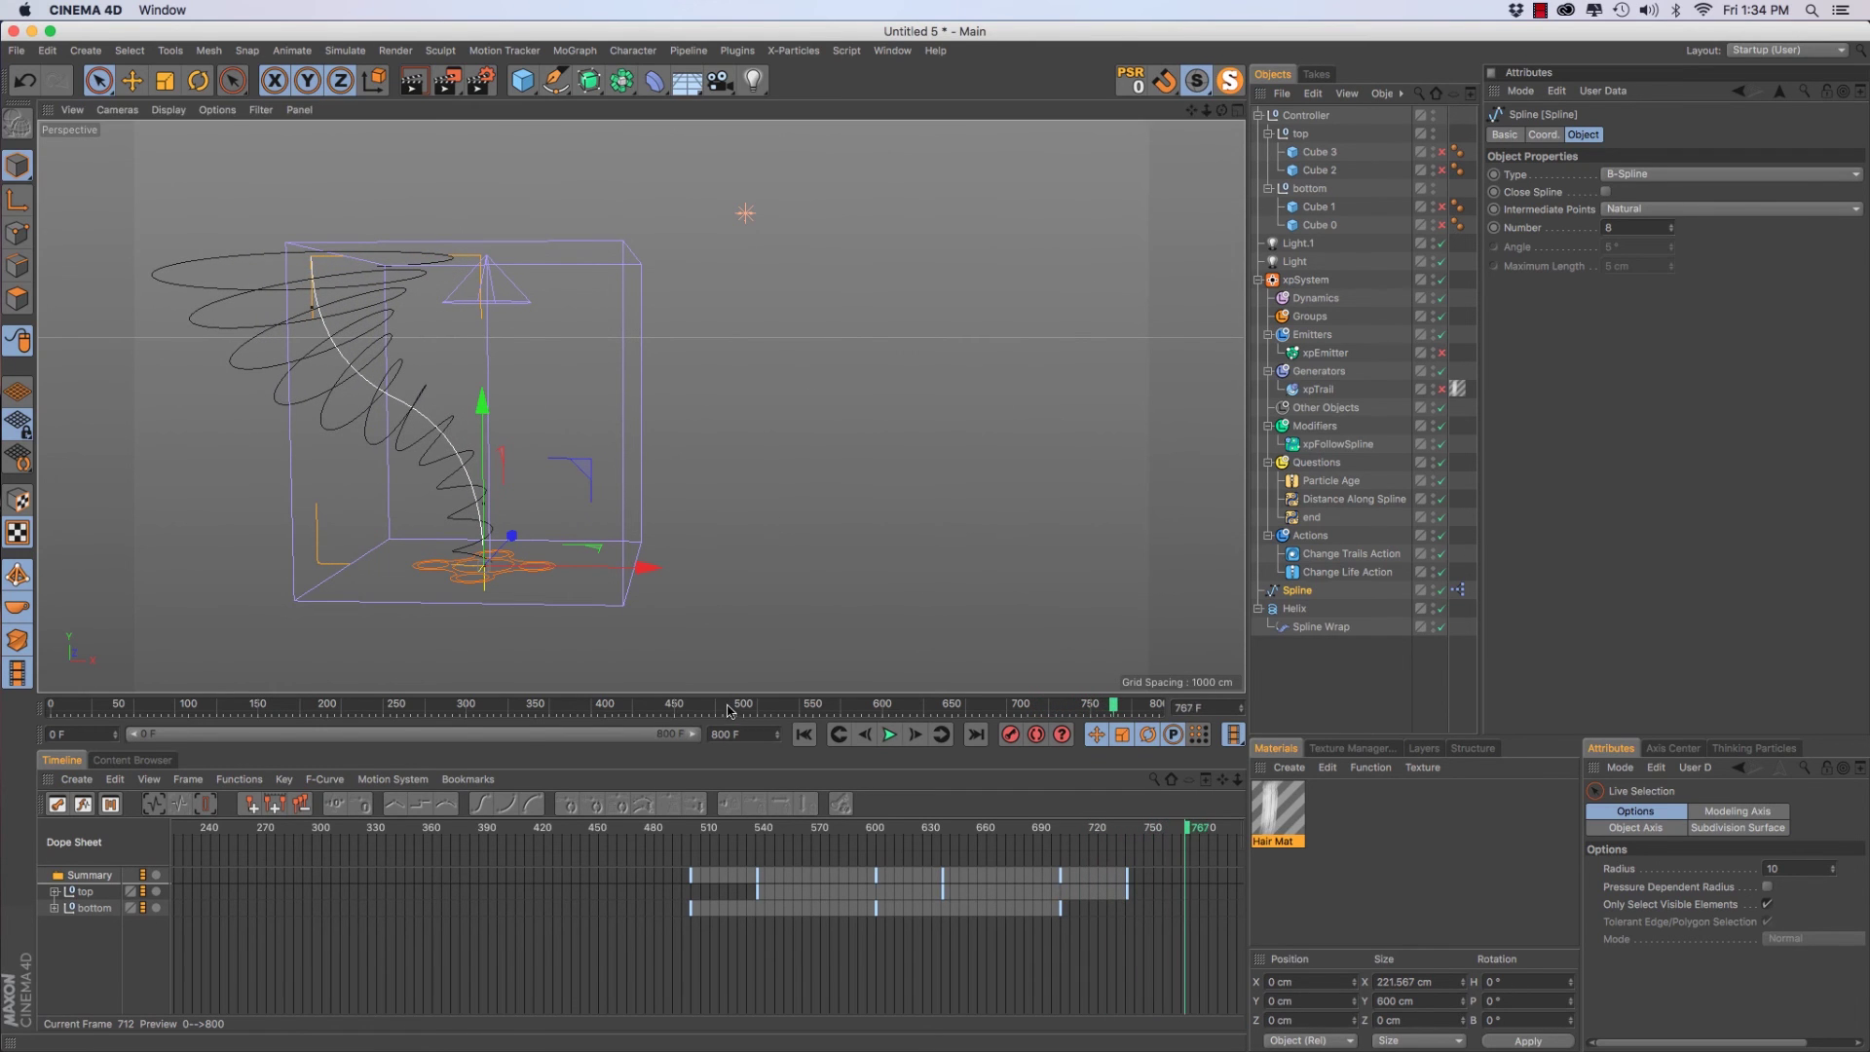
key("F8")
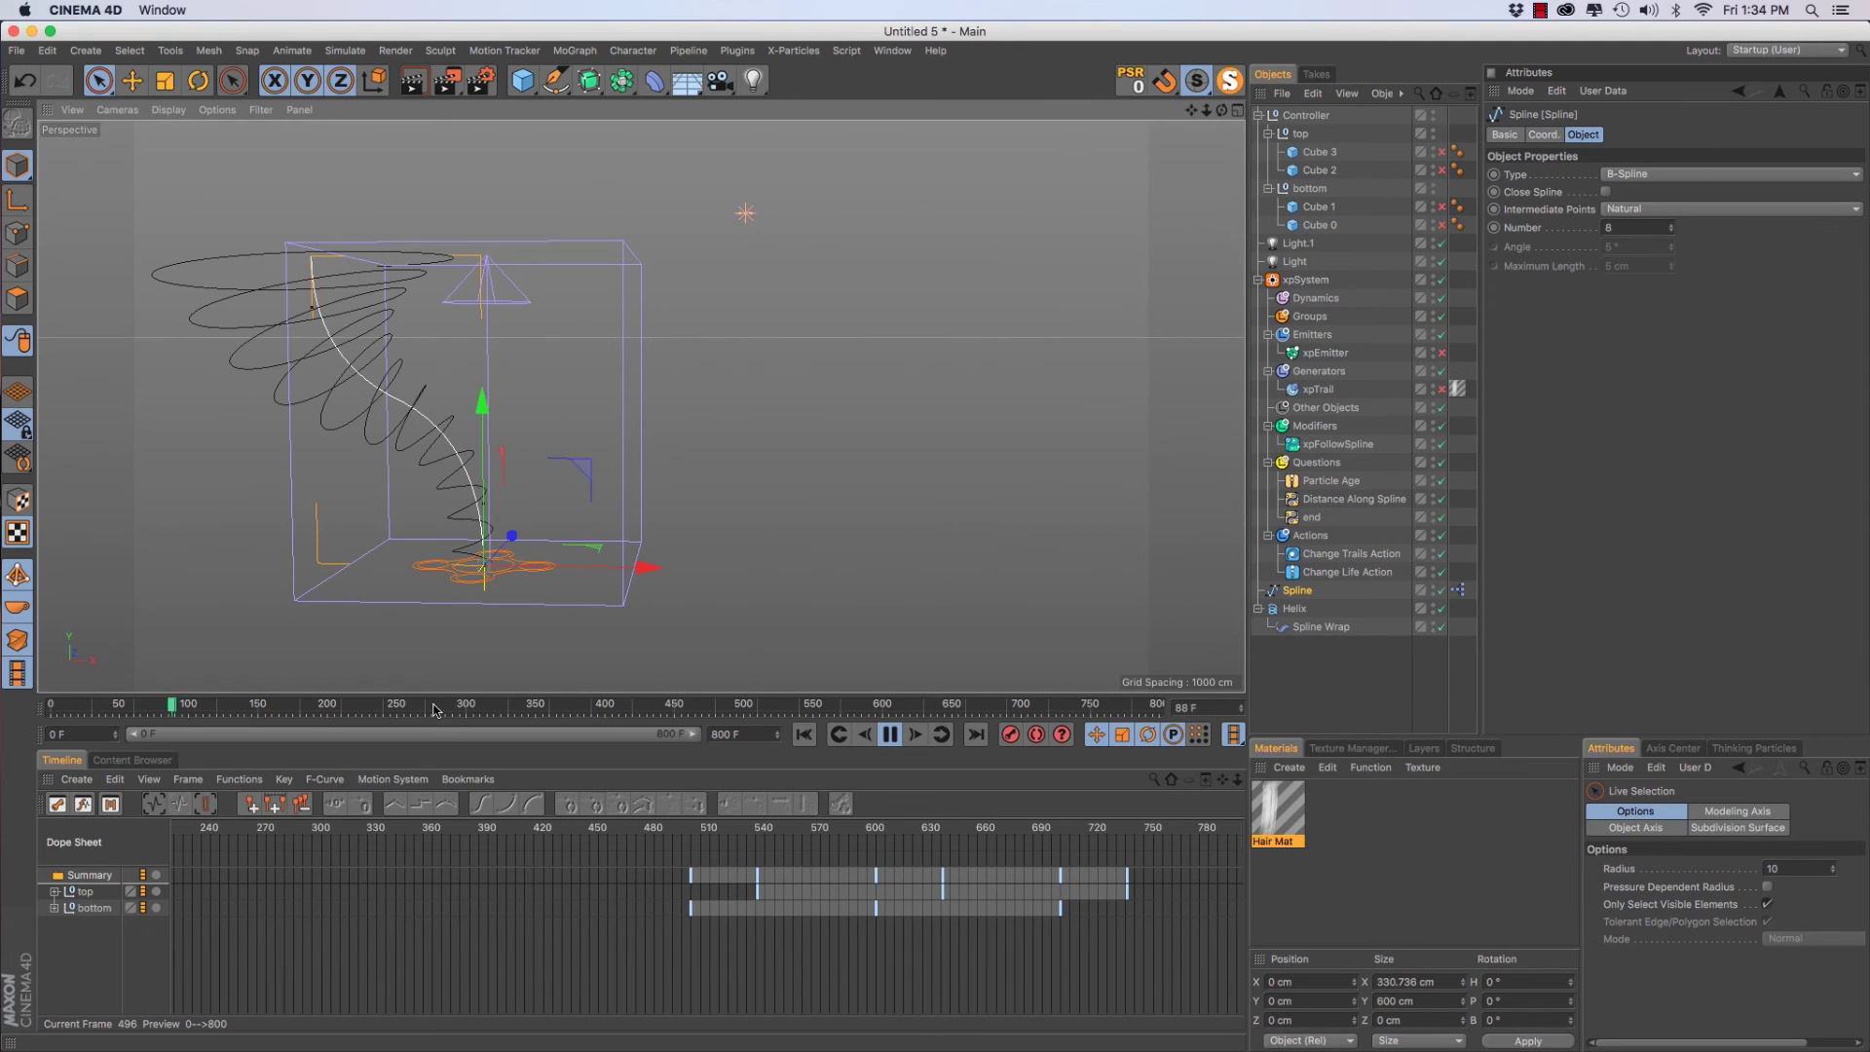
left_click_drag(445, 705, 764, 455)
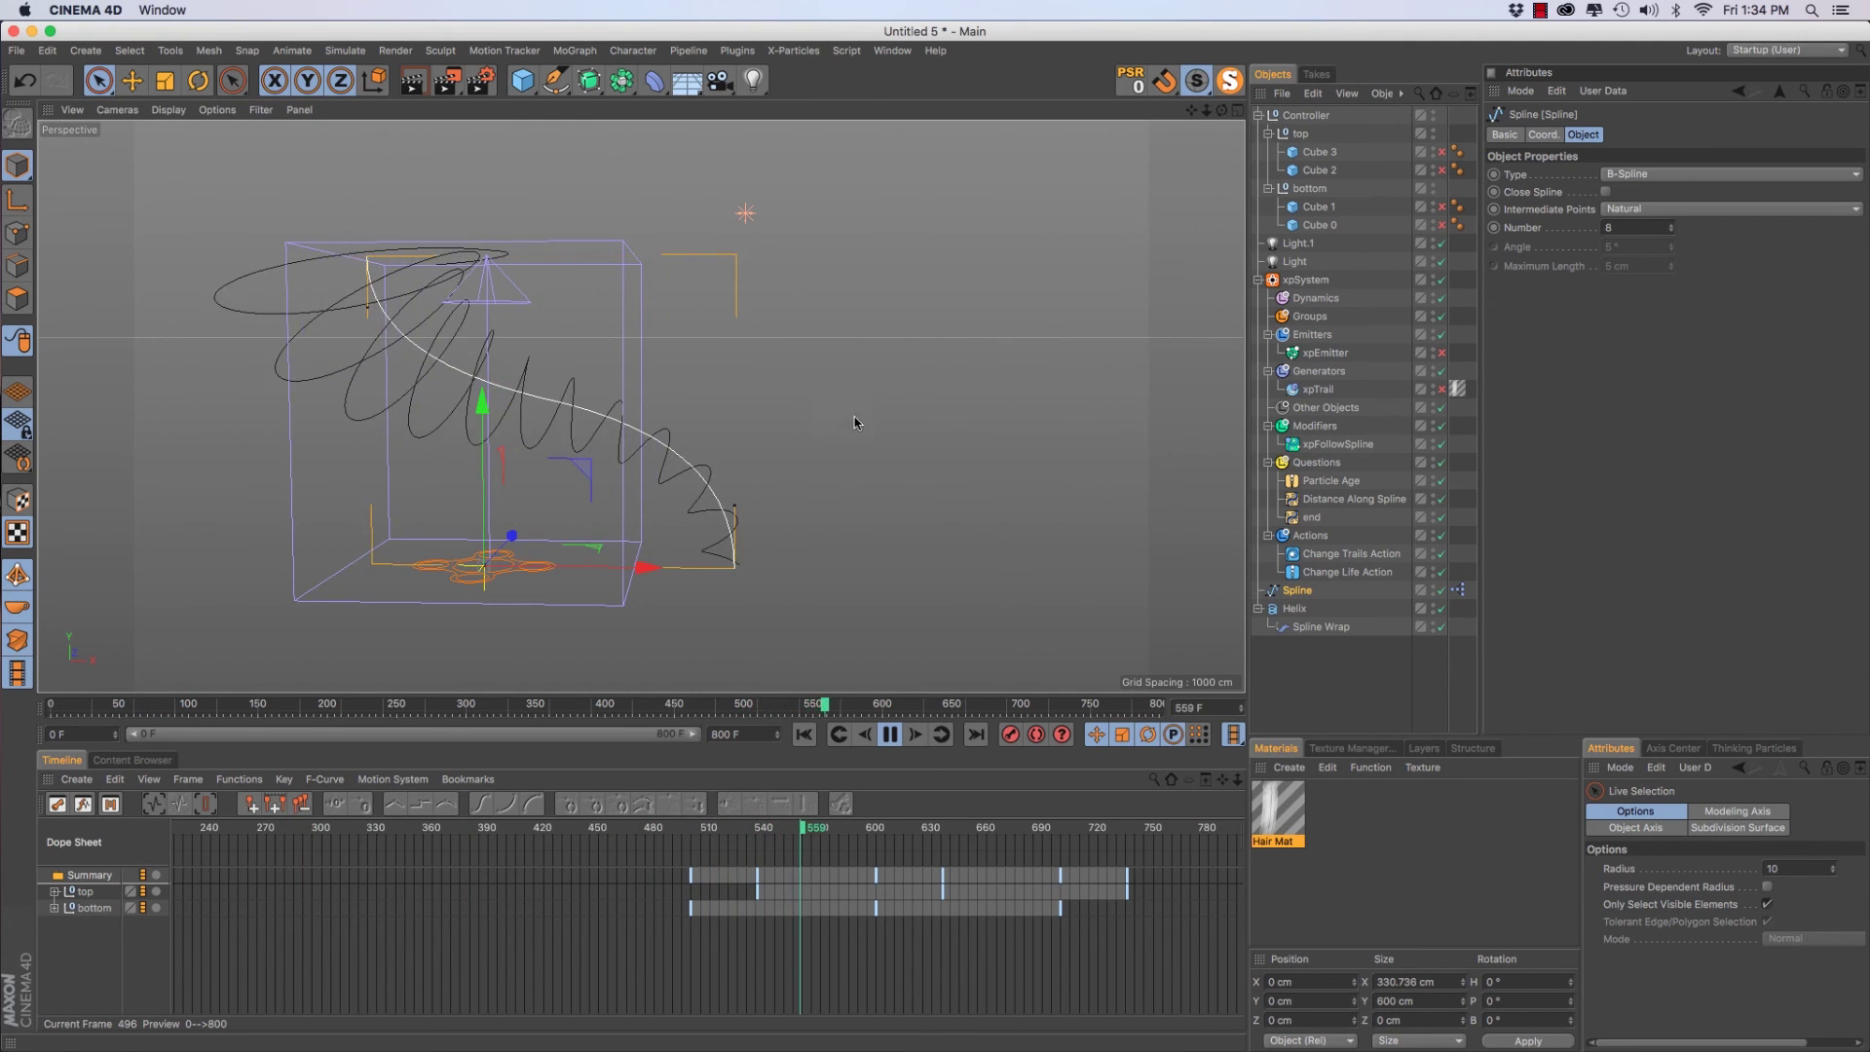
Return to frame 0, enable the xpEmitter and xpTrail, and play the particle simulation until frame 570
left_click_drag(146, 707, 24, 679)
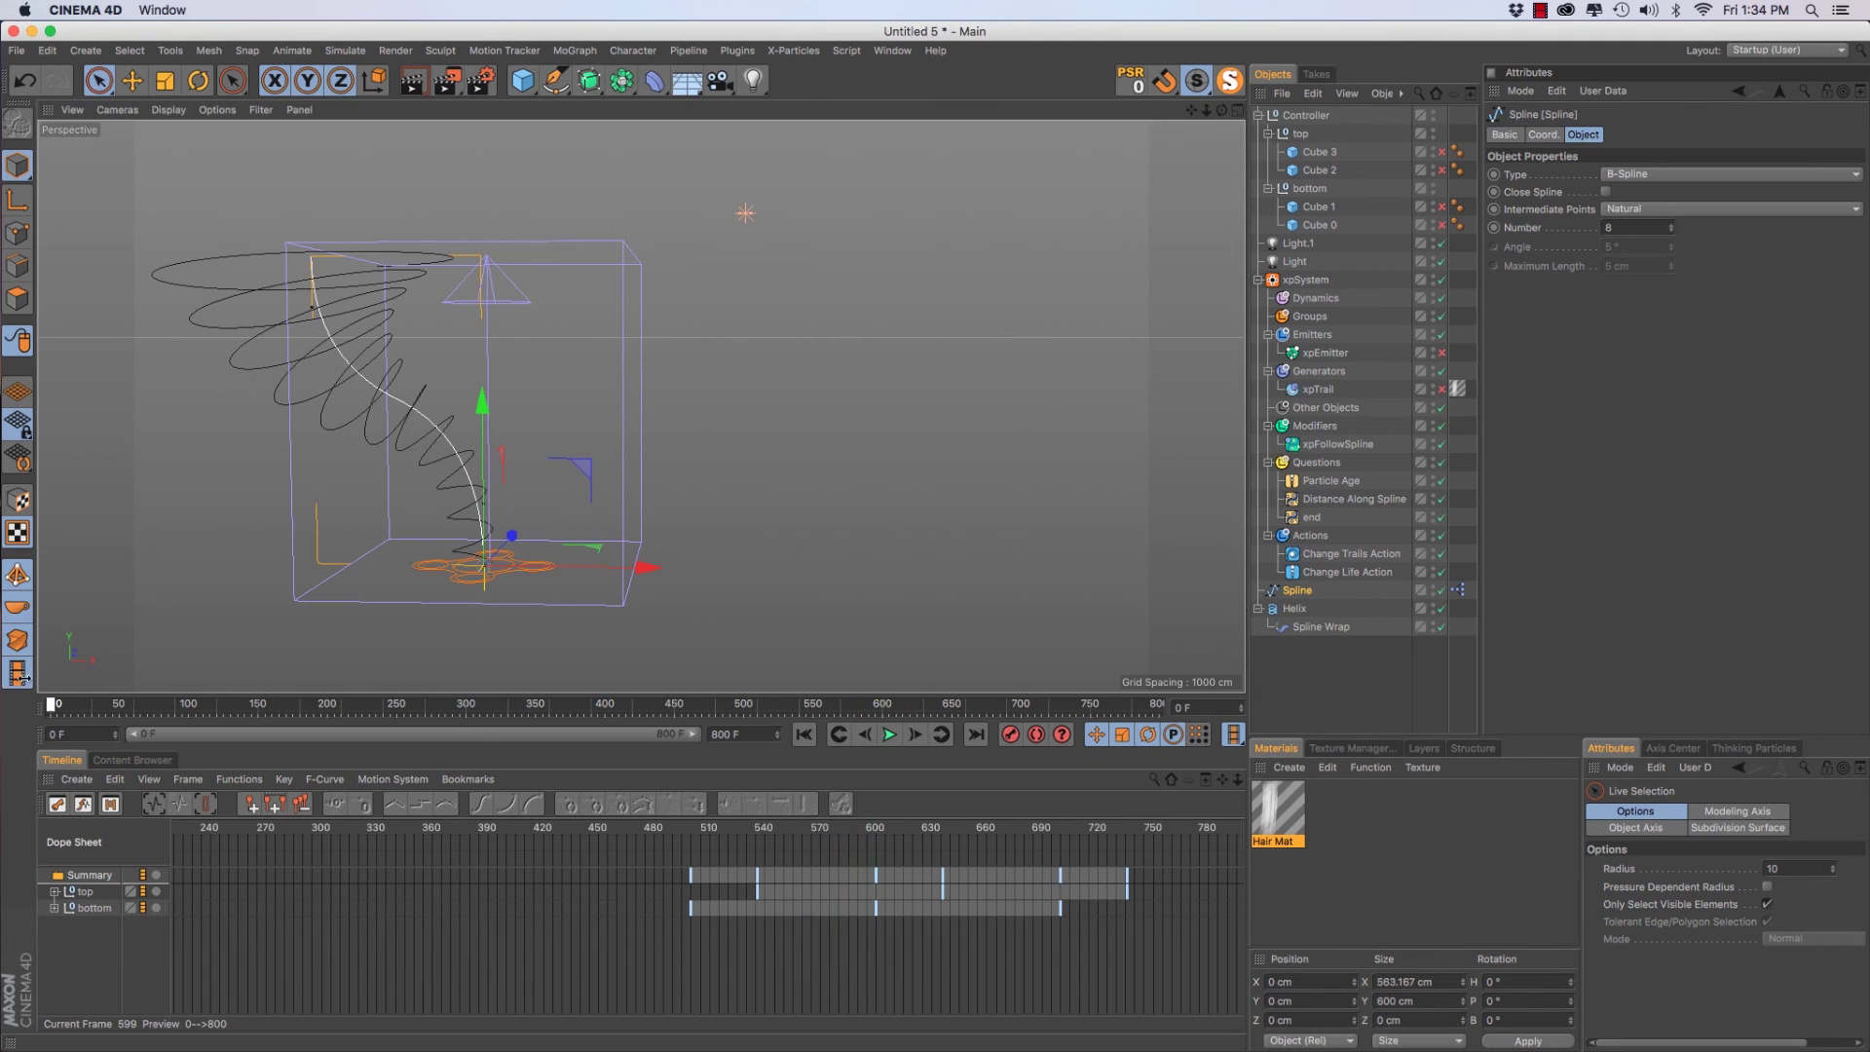
left_click(1441, 352)
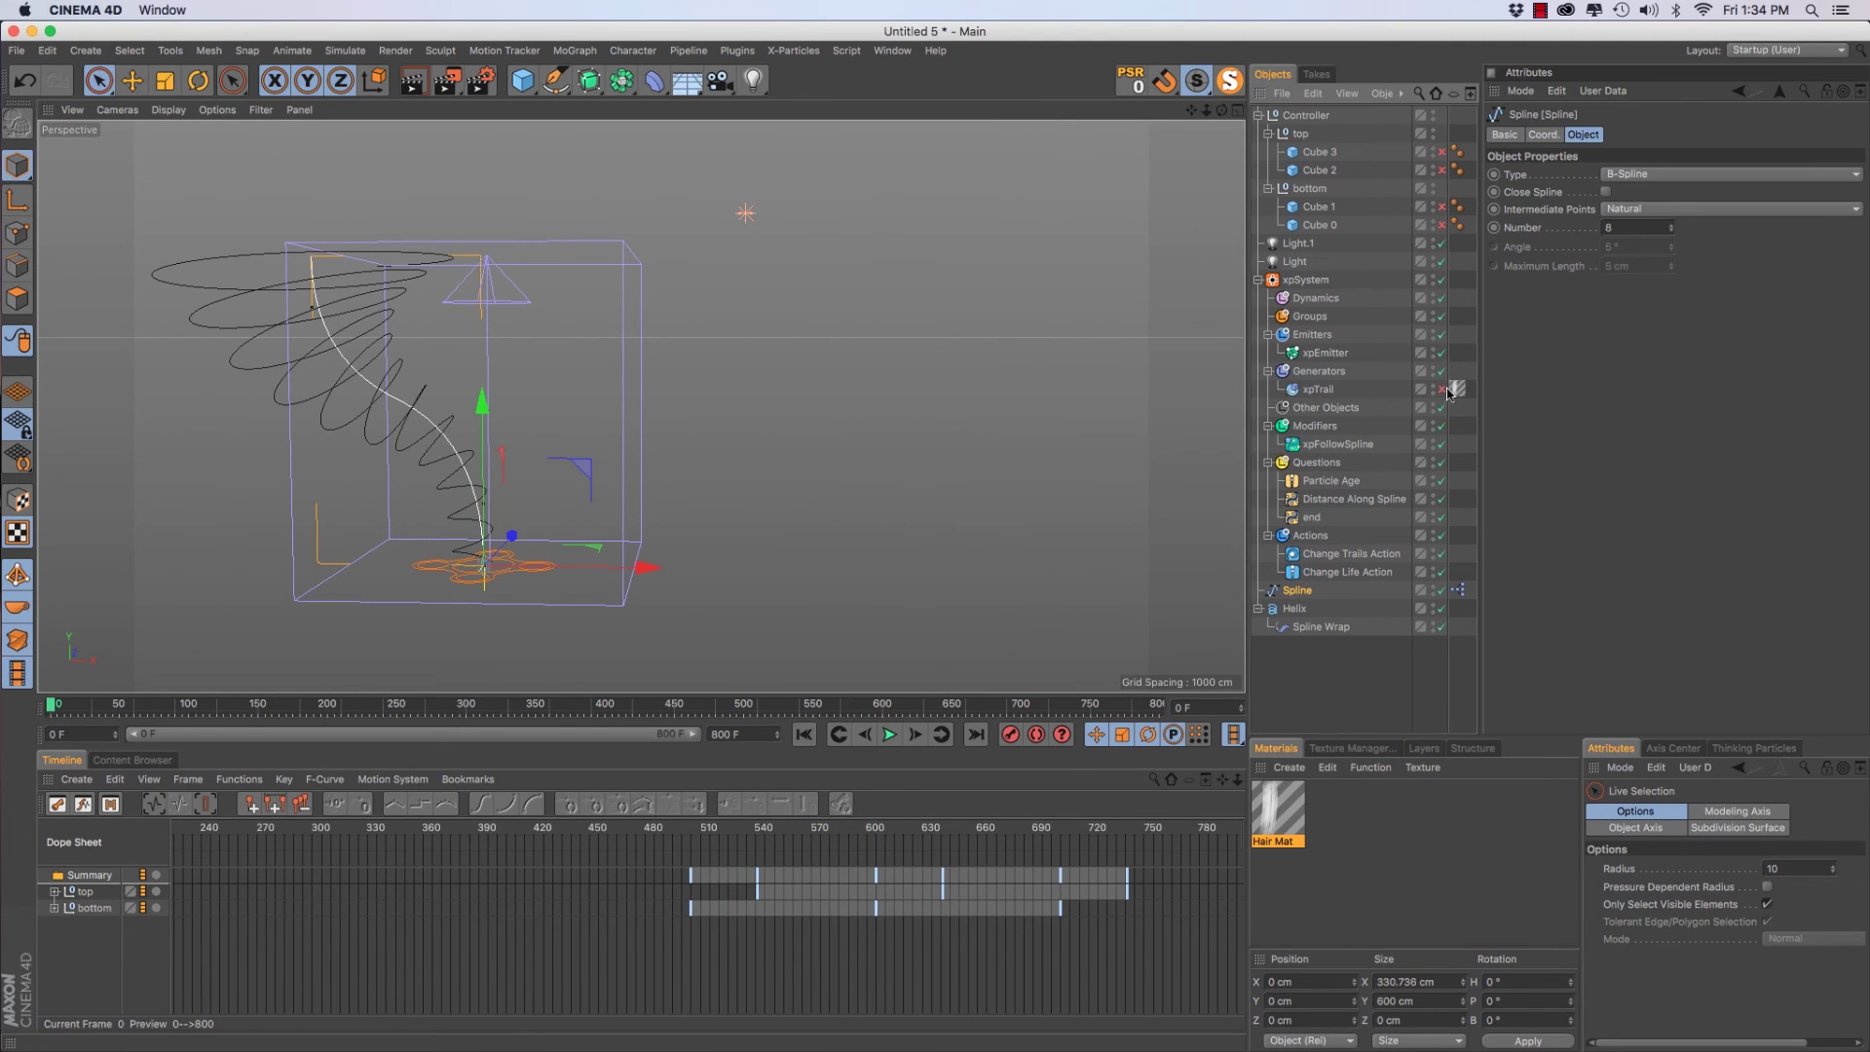
left_click(1323, 354)
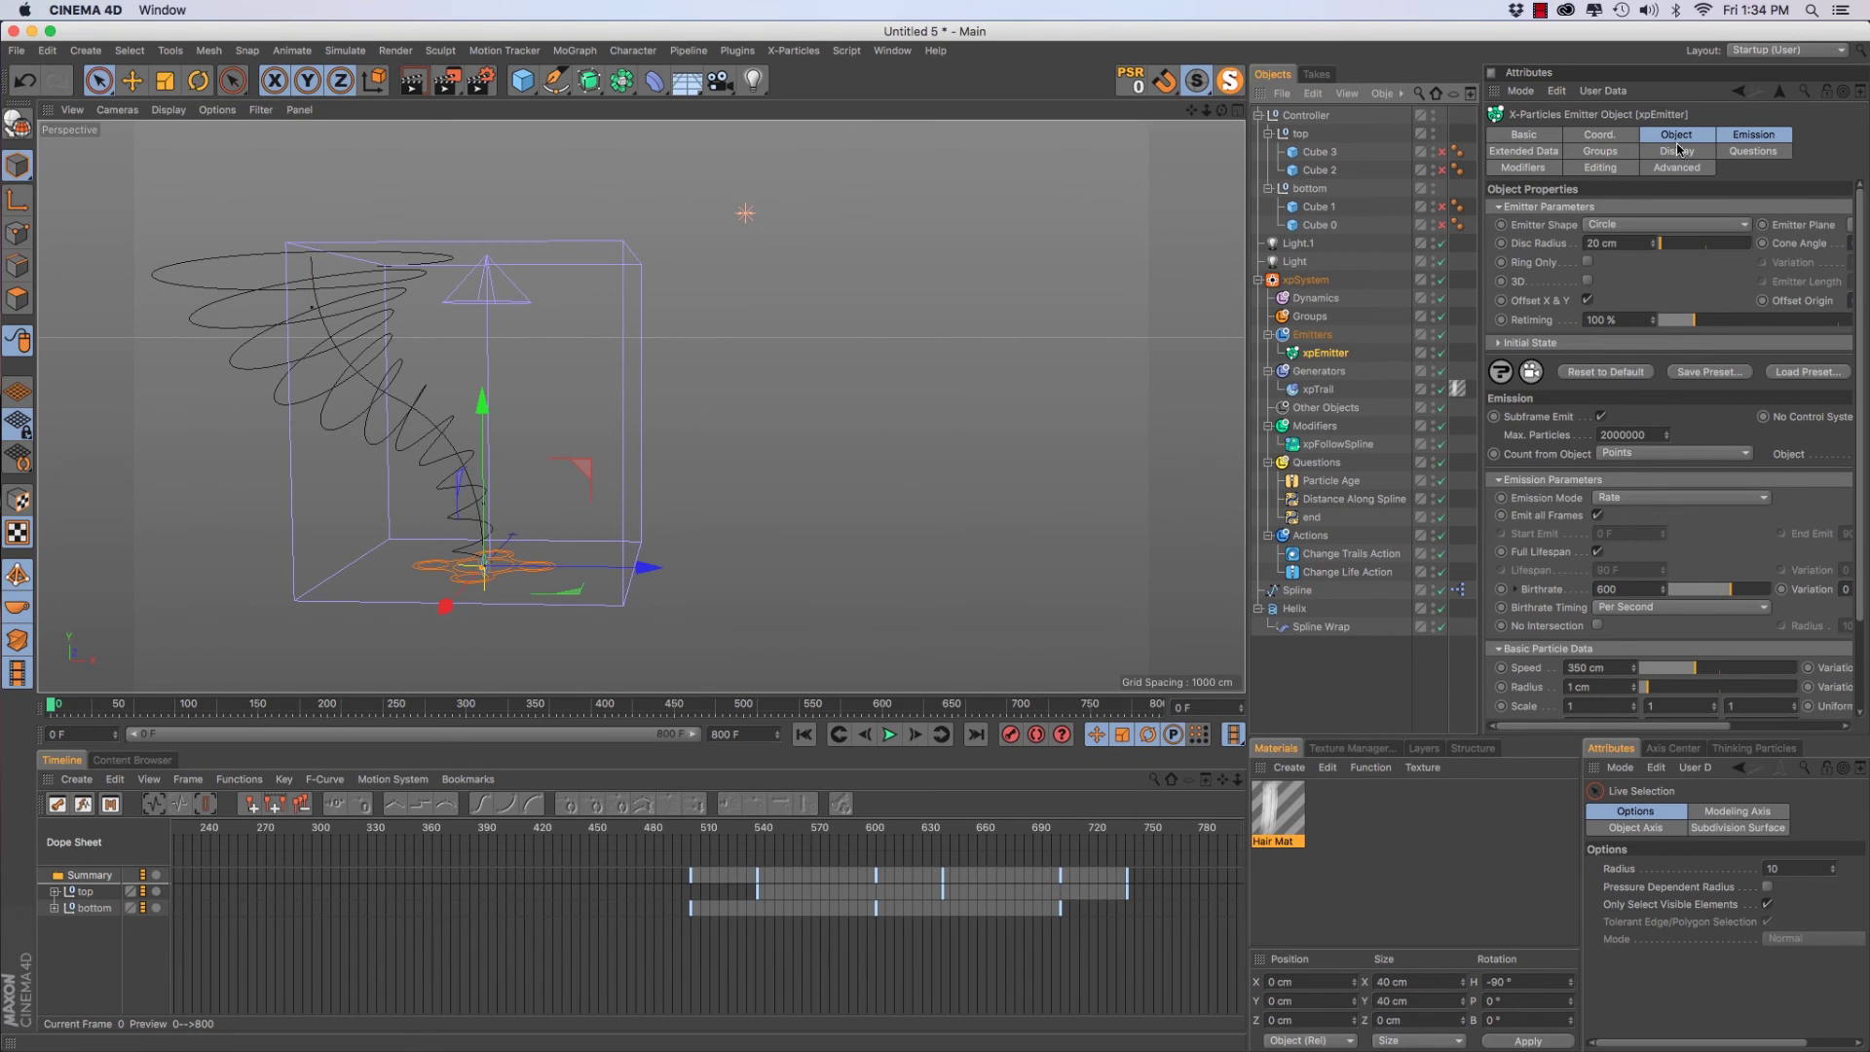
key("F8")
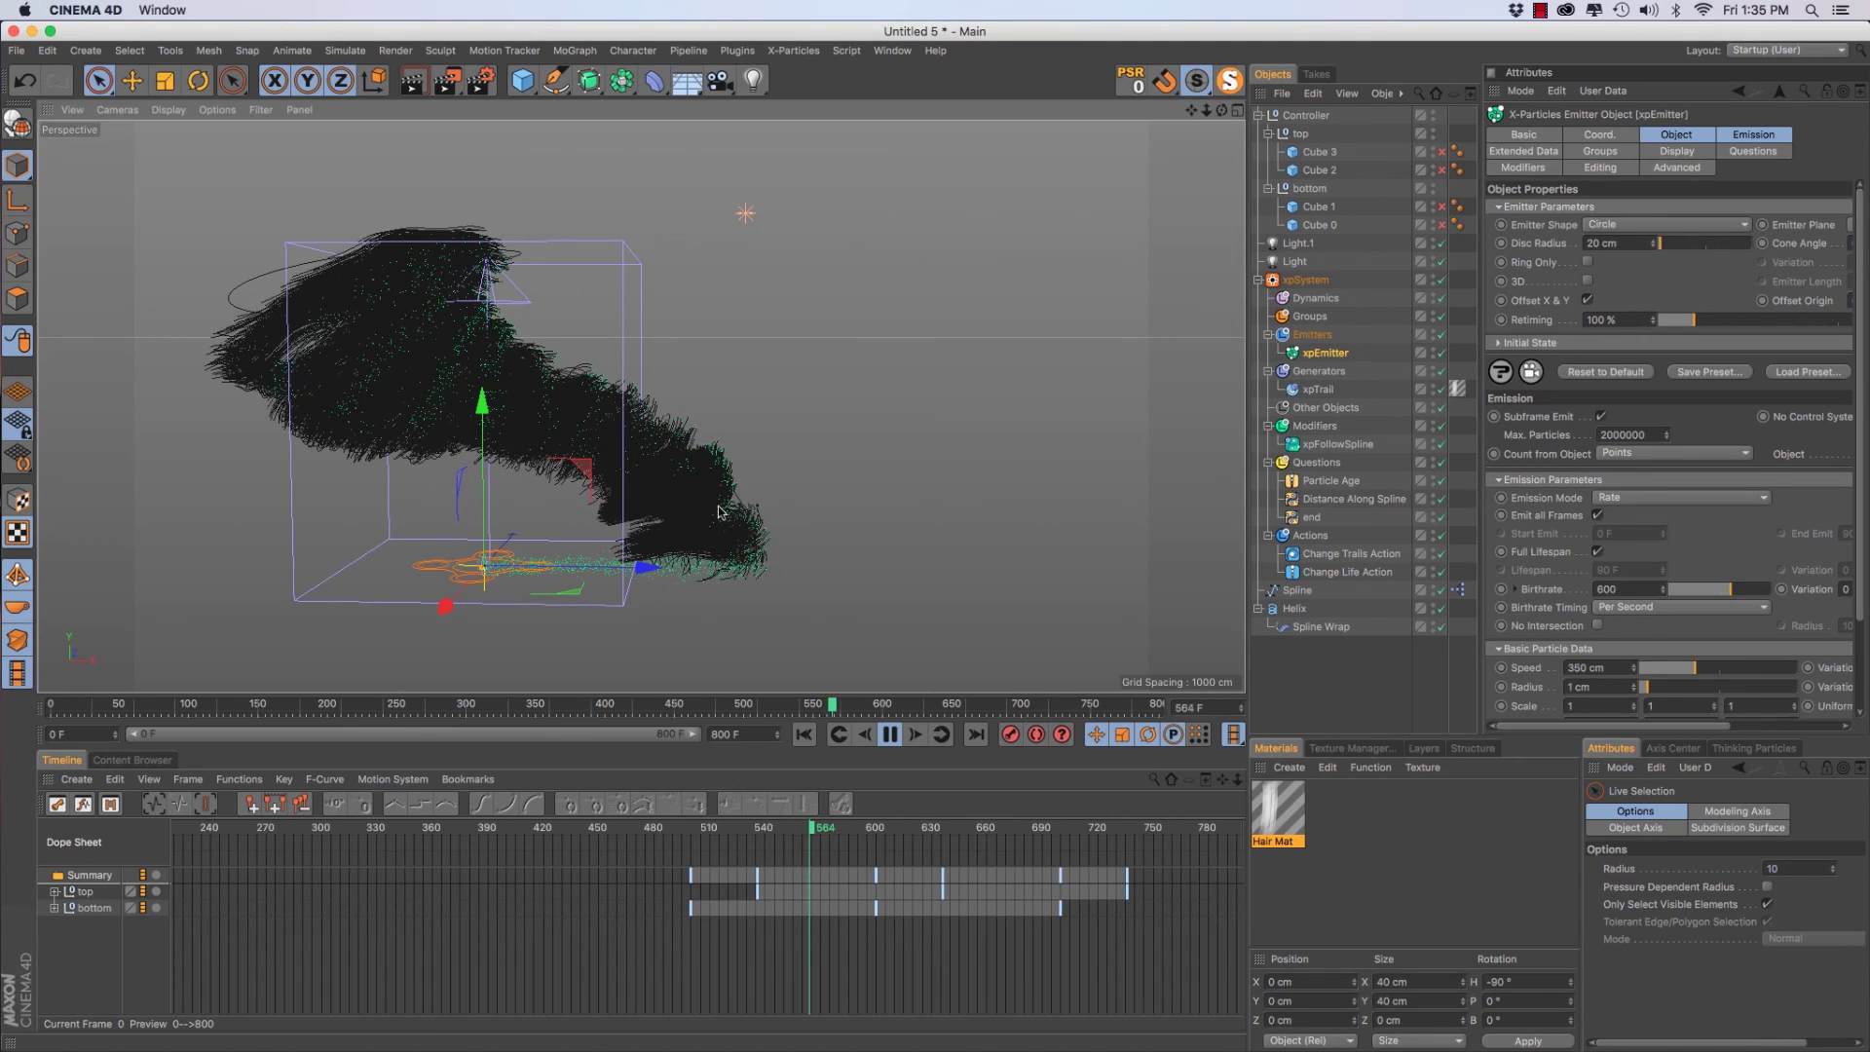
key("space")
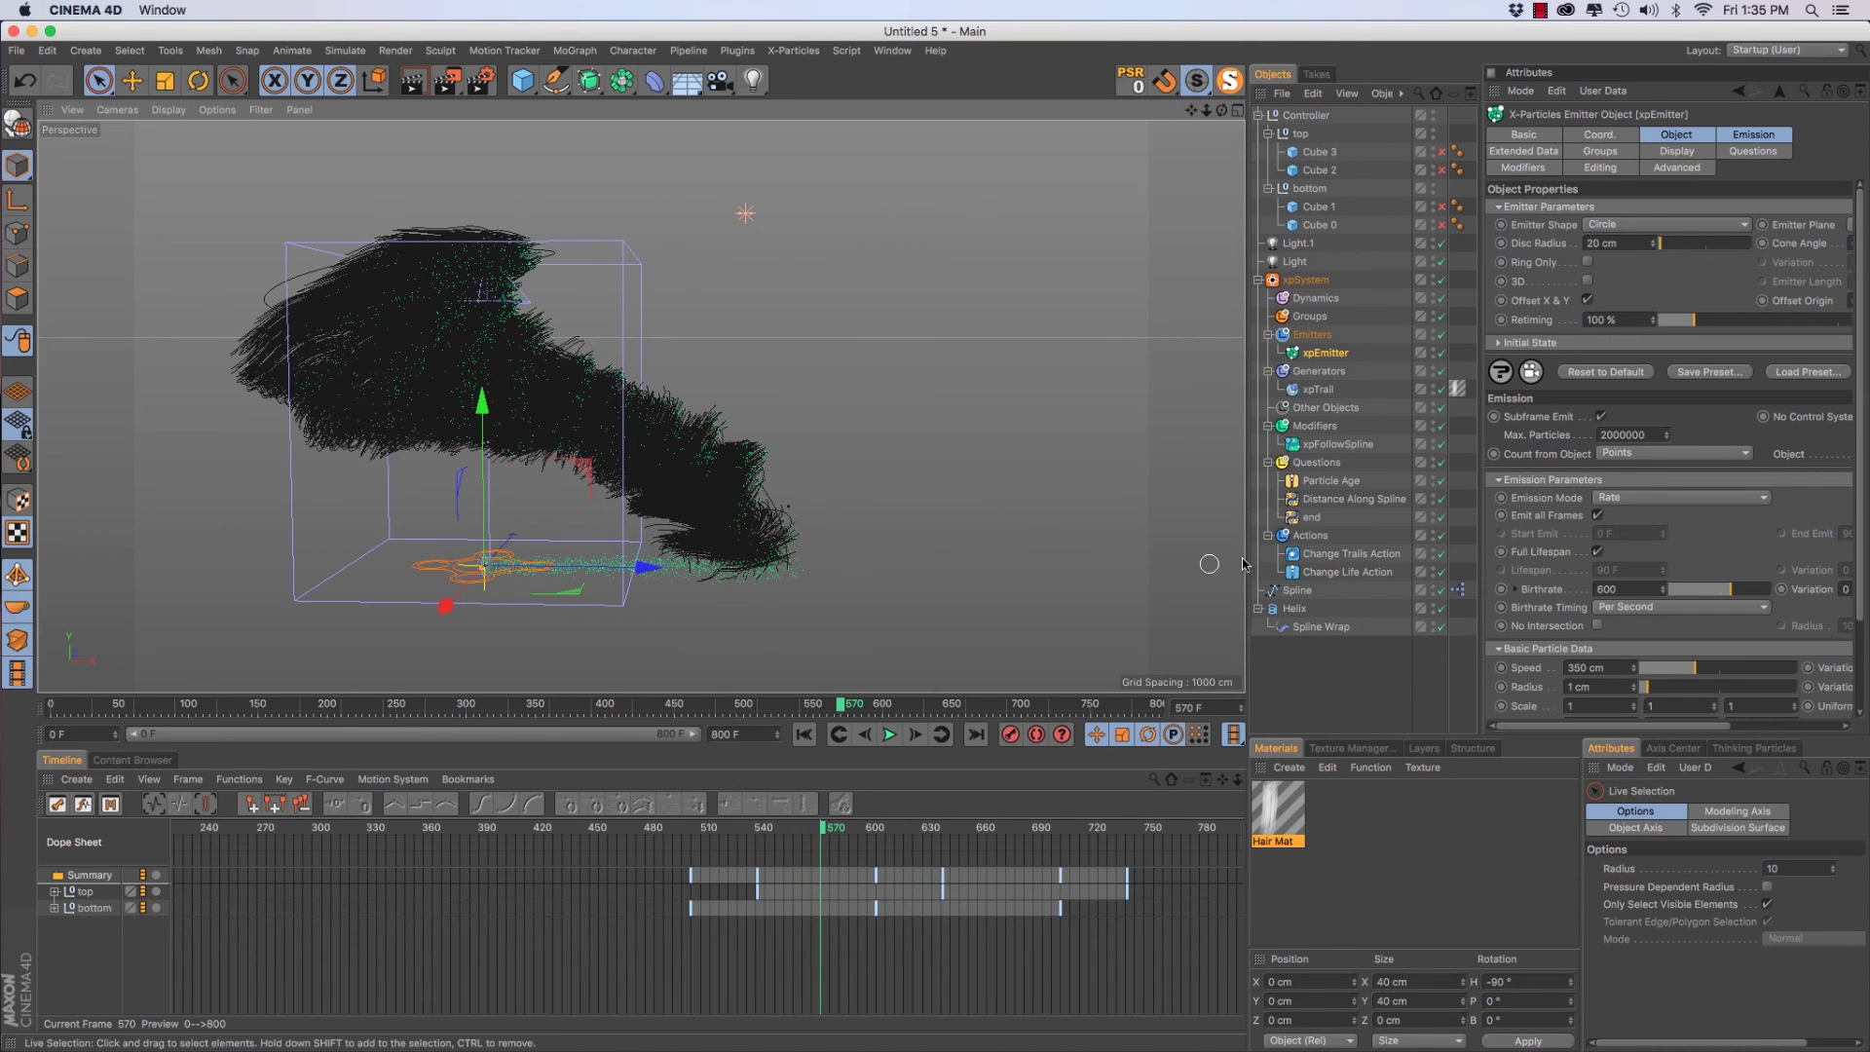
Select the xpTrail, play the simulation on to frame 615 and render the hair trails in the viewport
left_click(1318, 390)
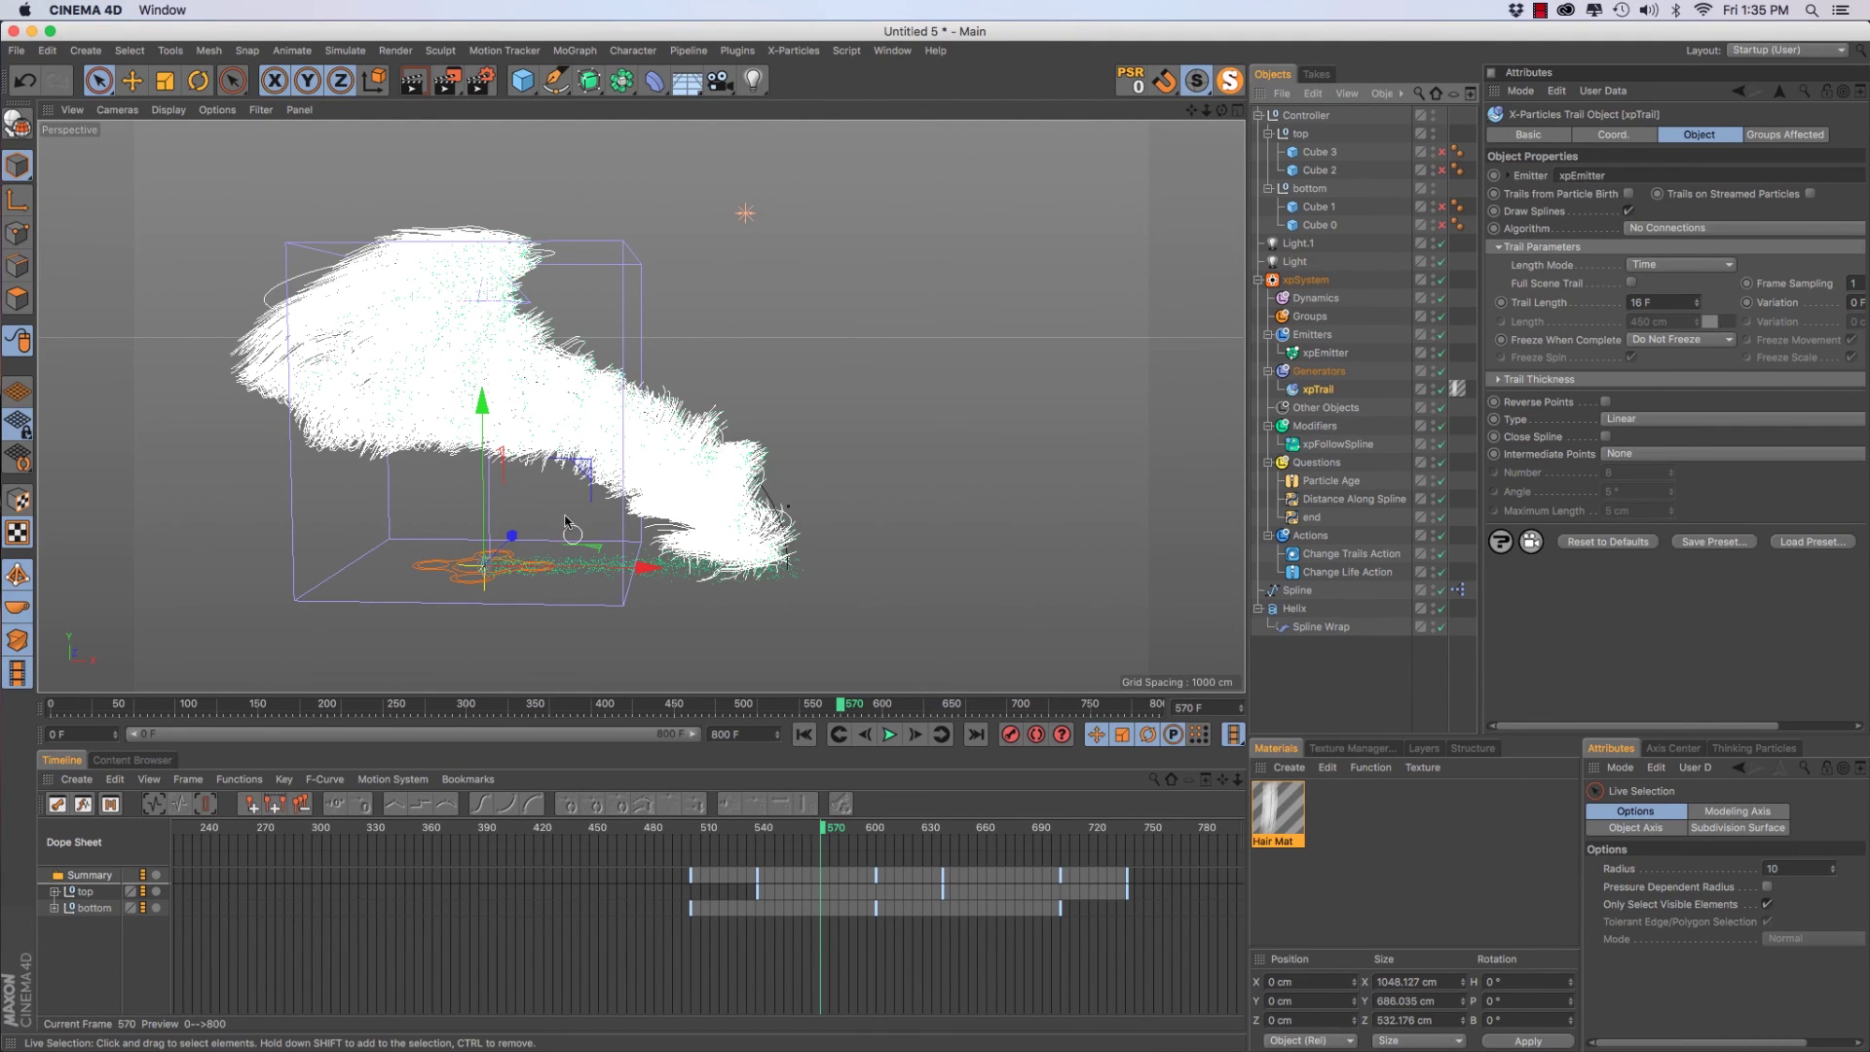
key("space")
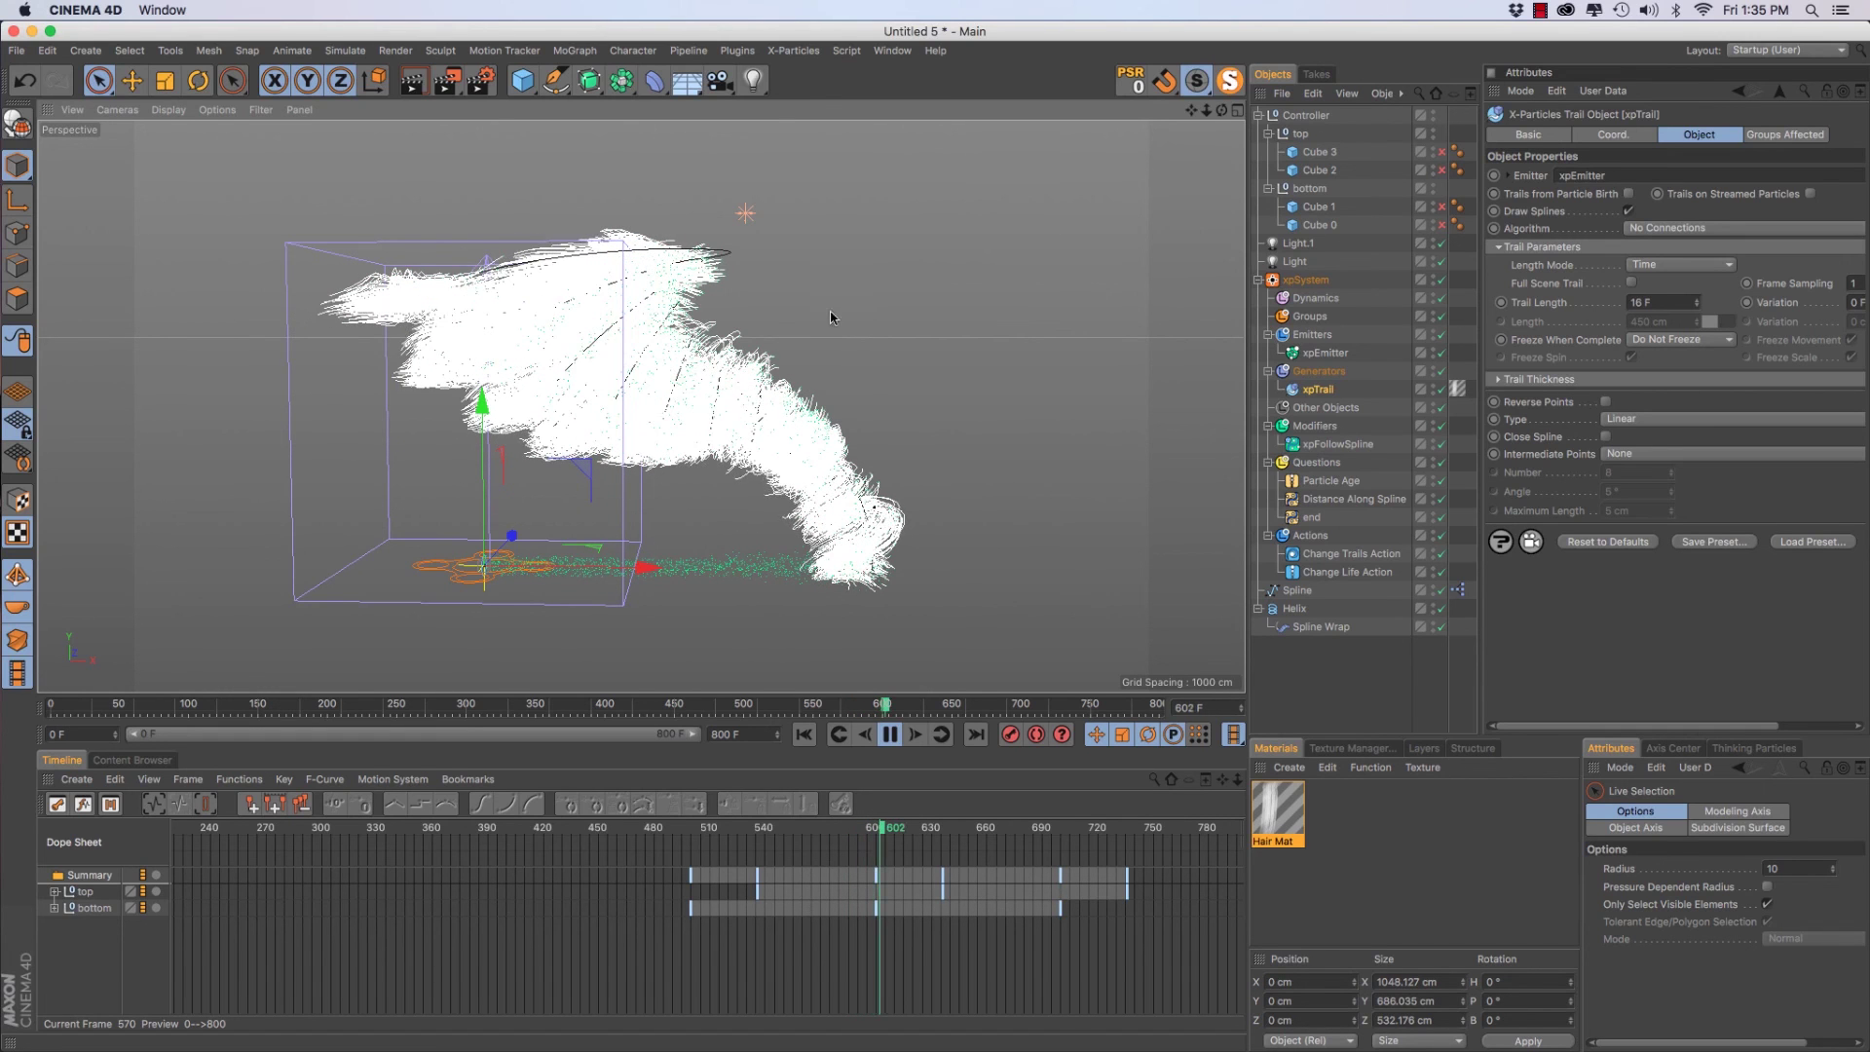
key("space")
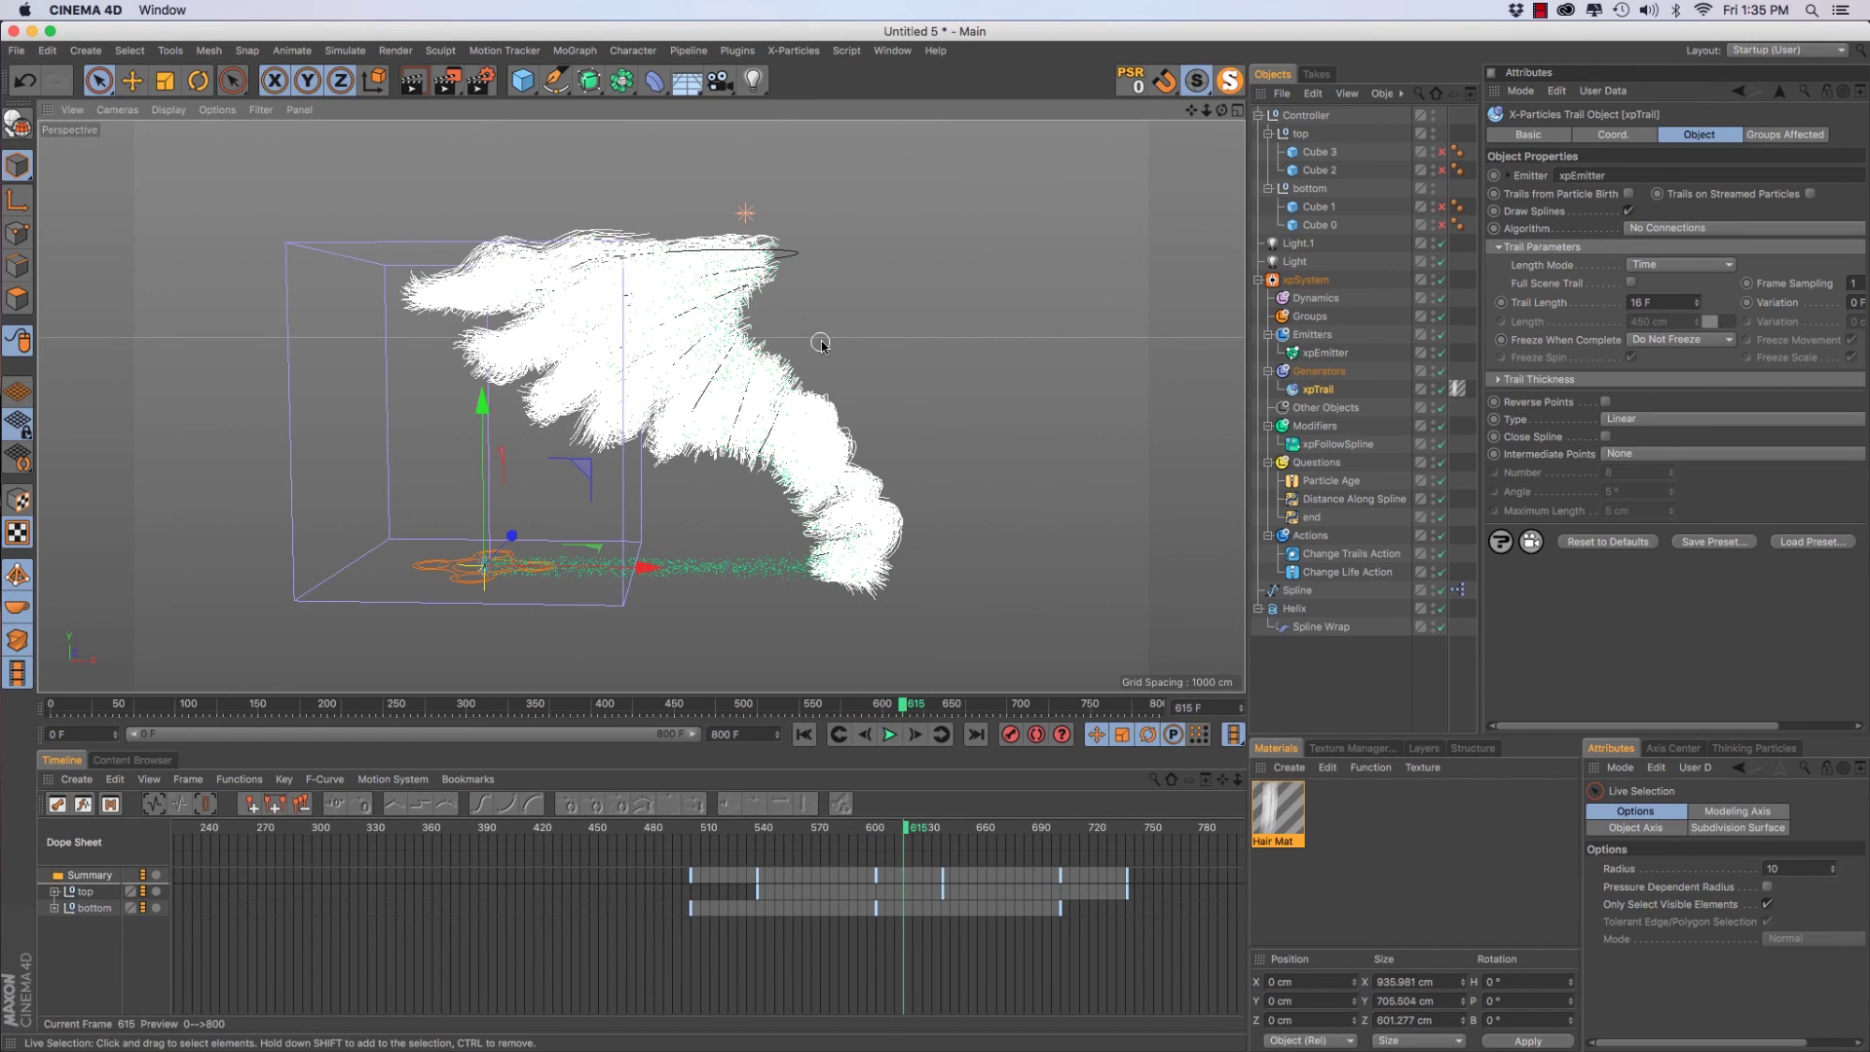
key("ctrl+r")
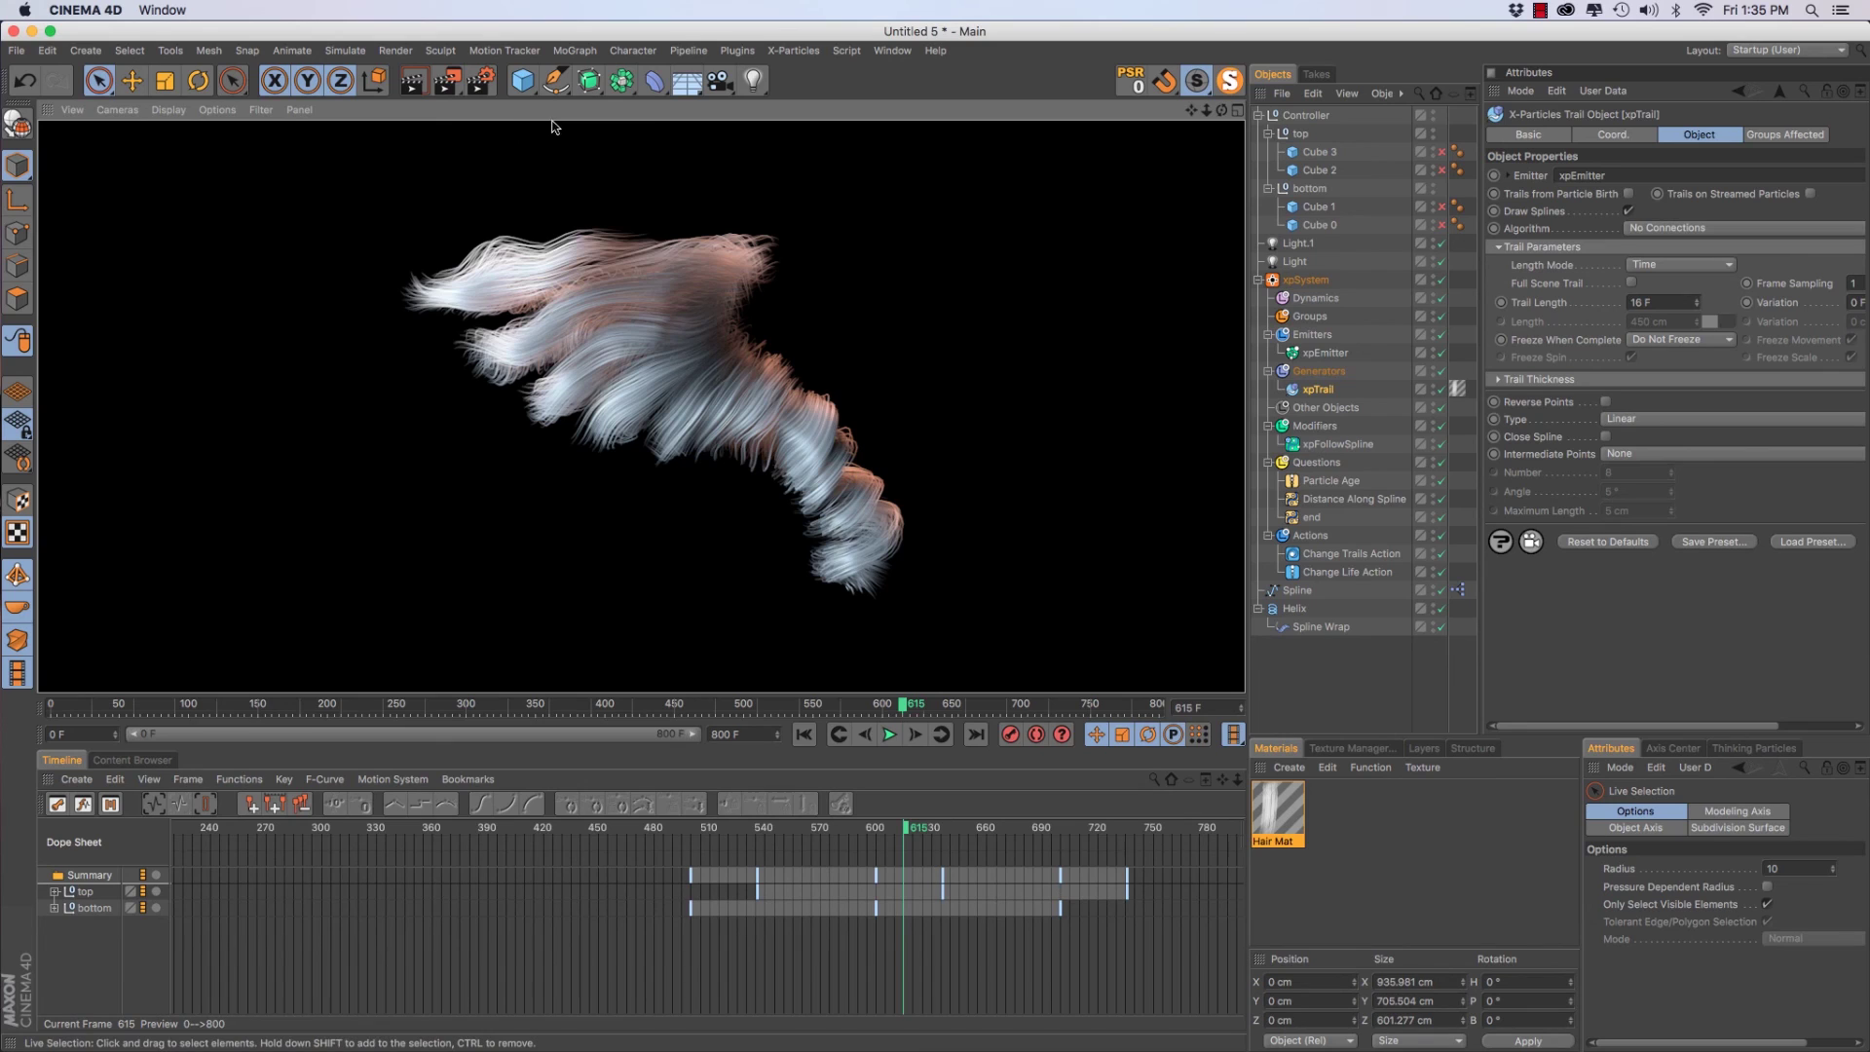
Examine the output options in the render settings and close them
left_click(481, 84)
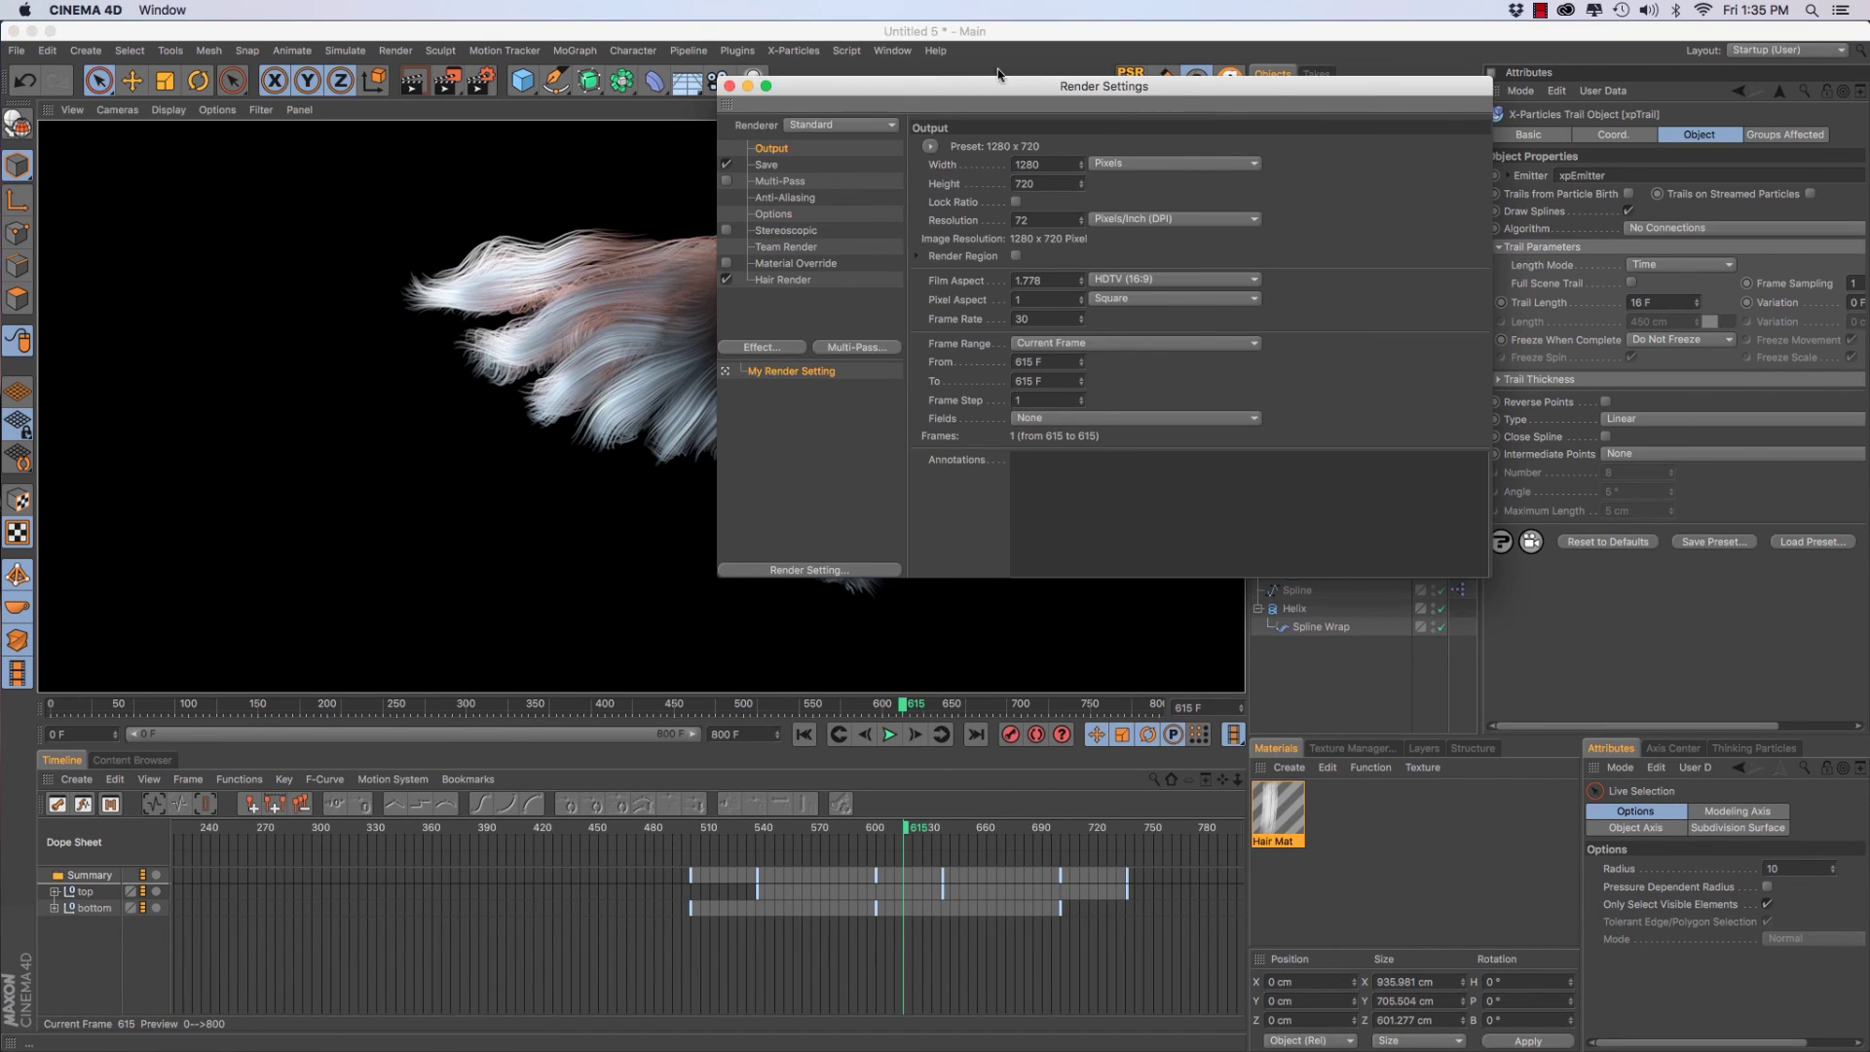
left_click_drag(955, 97, 882, 114)
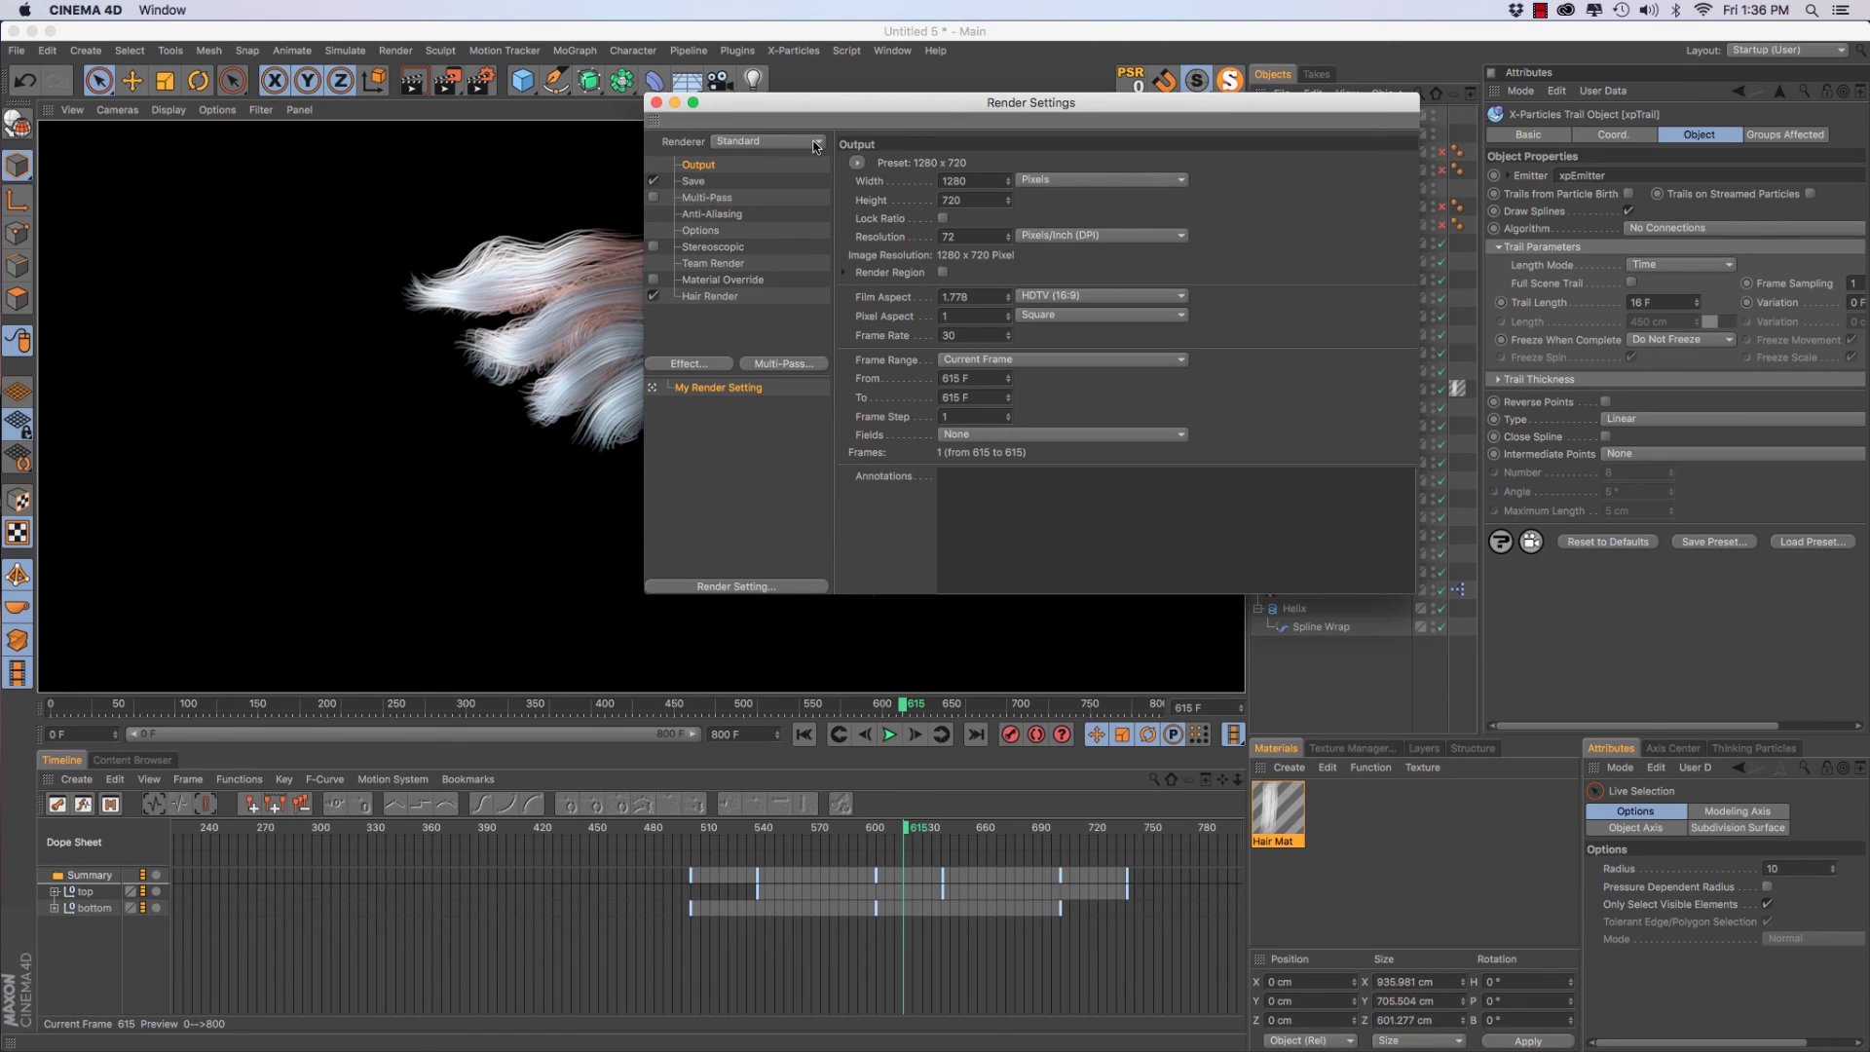
left_click_drag(841, 110, 929, 121)
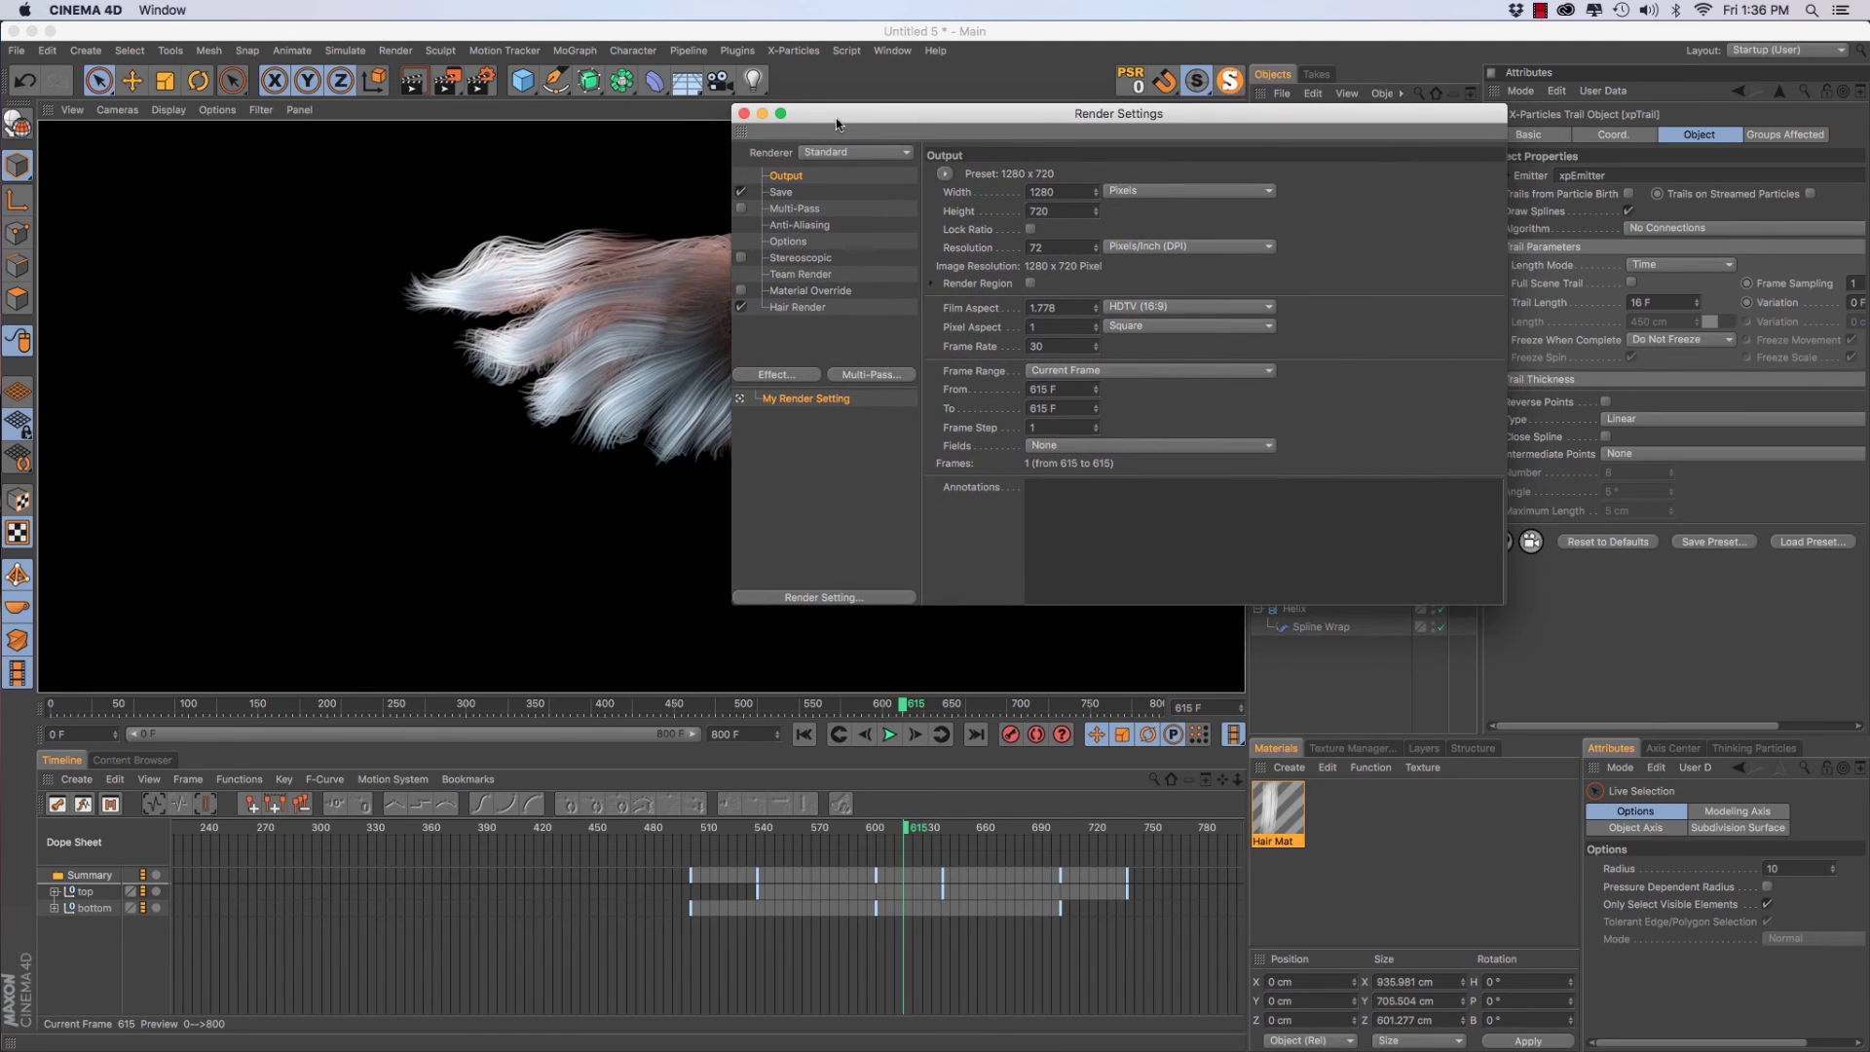
left_click(744, 114)
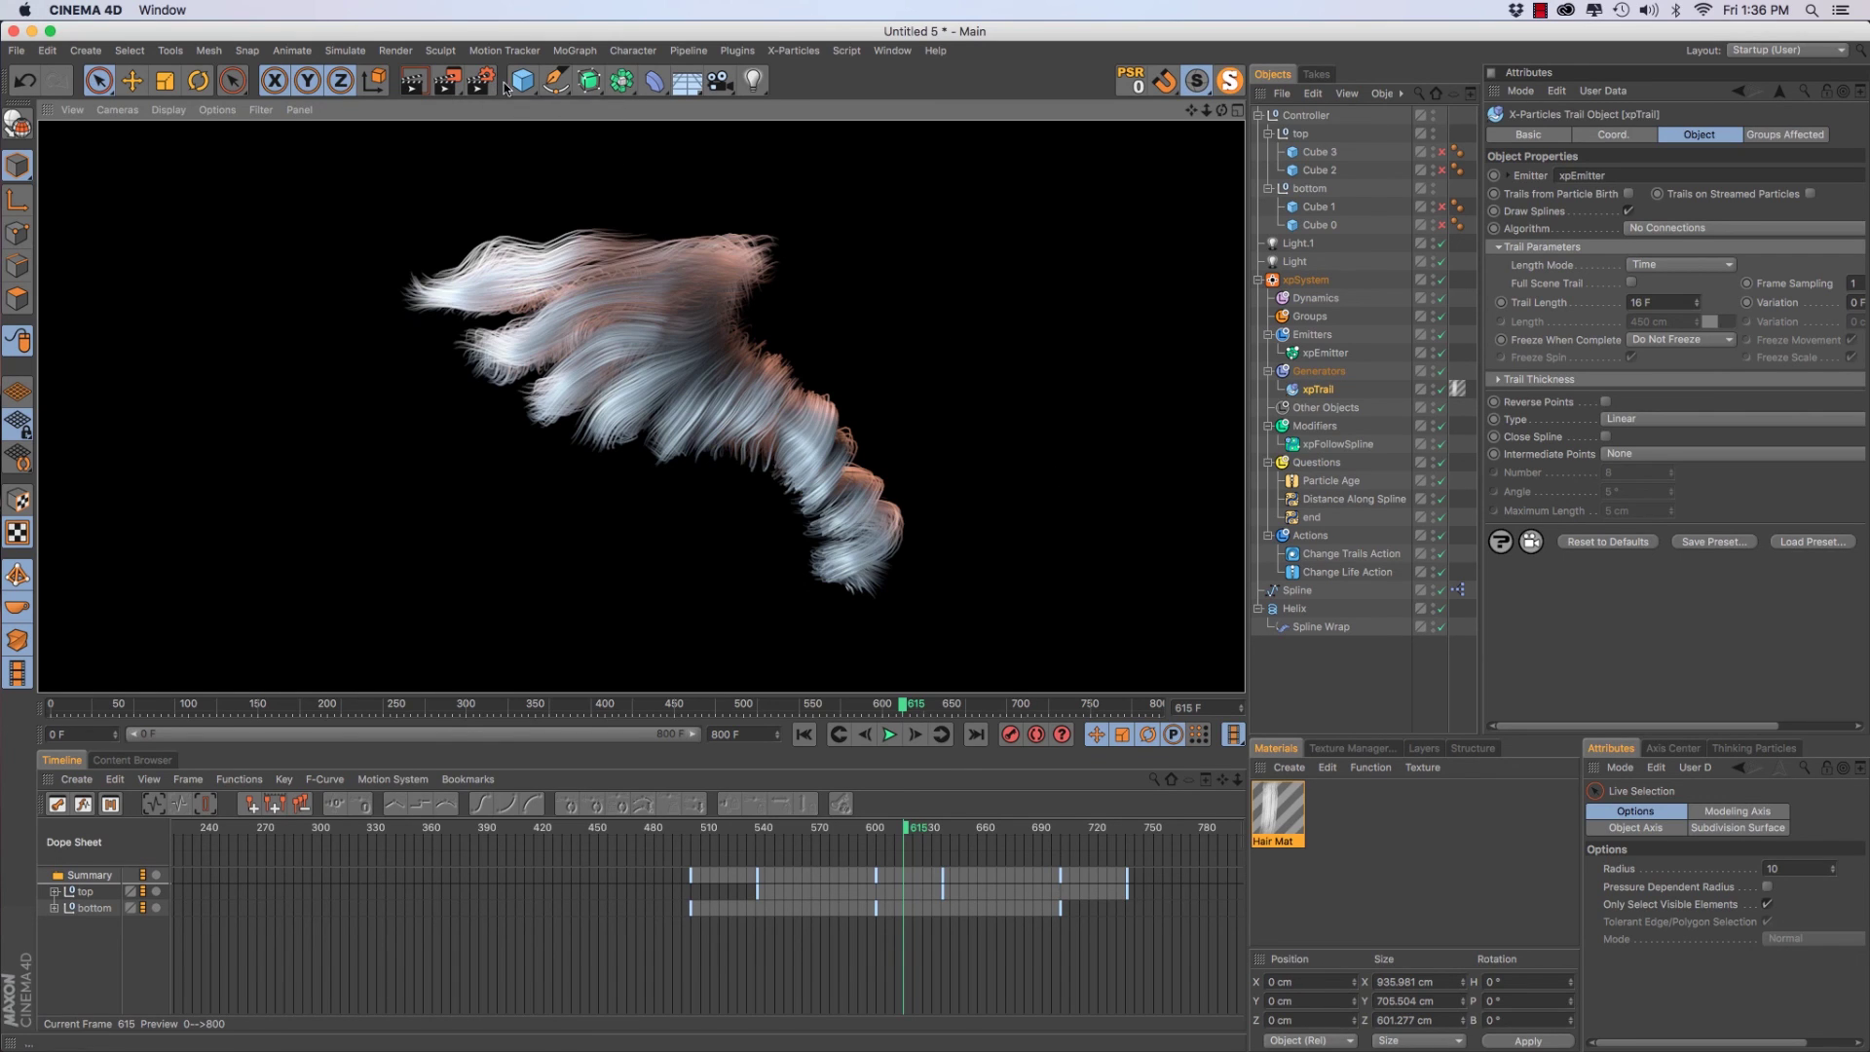
Add a Background object to the scene, create a new material and apply it to the Background
left_click_drag(689, 88, 788, 236)
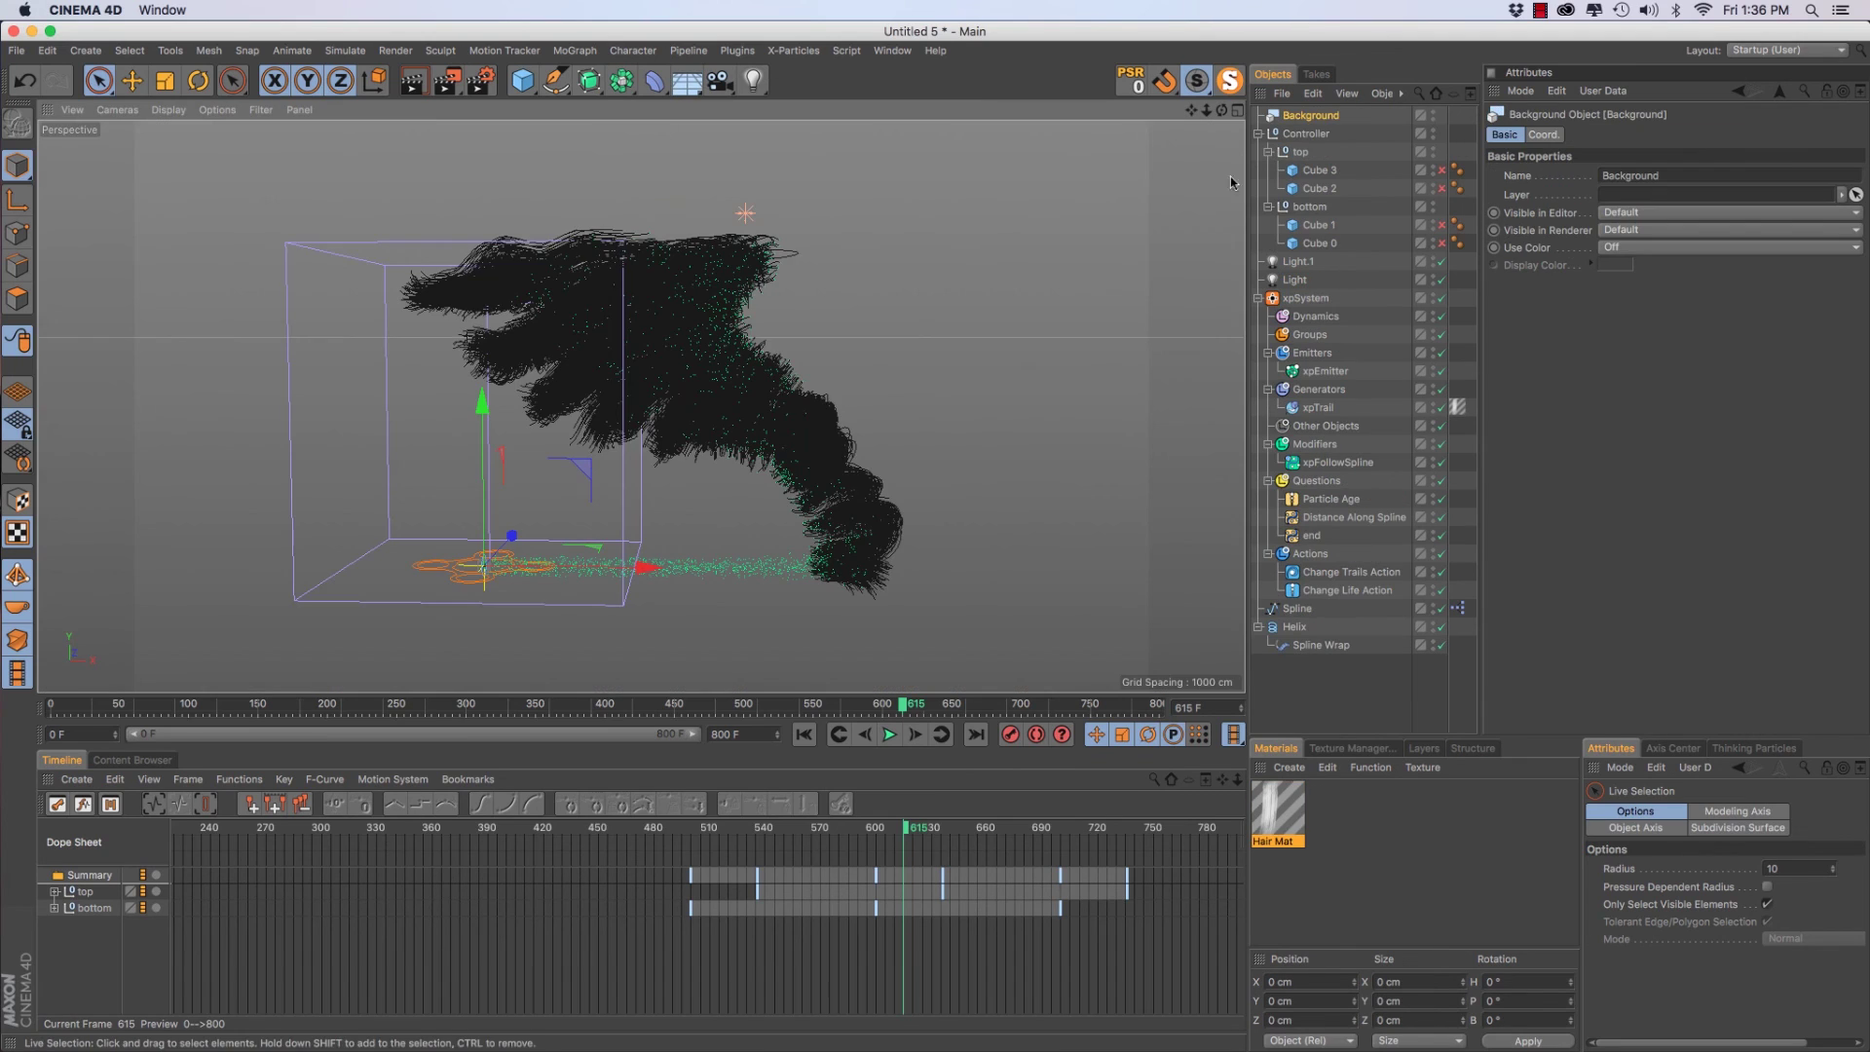
double_click(1347, 828)
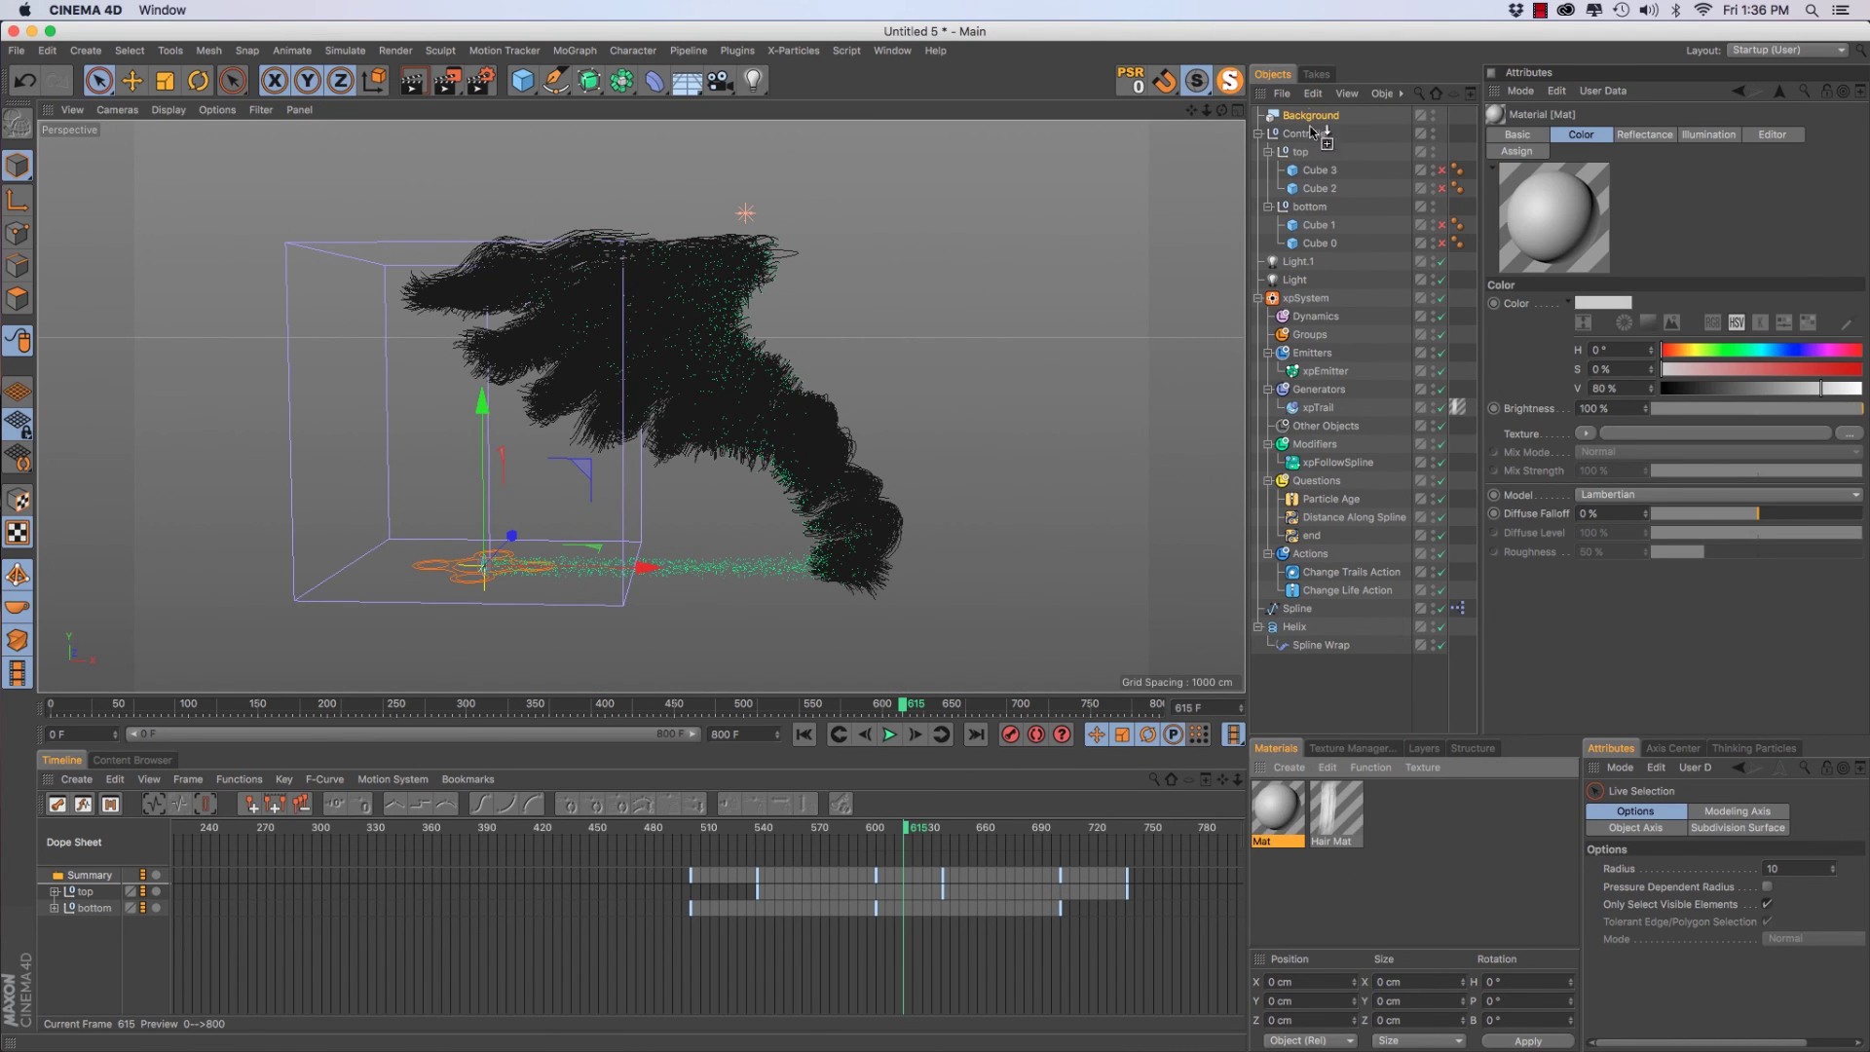
left_click_drag(1310, 117, 1314, 117)
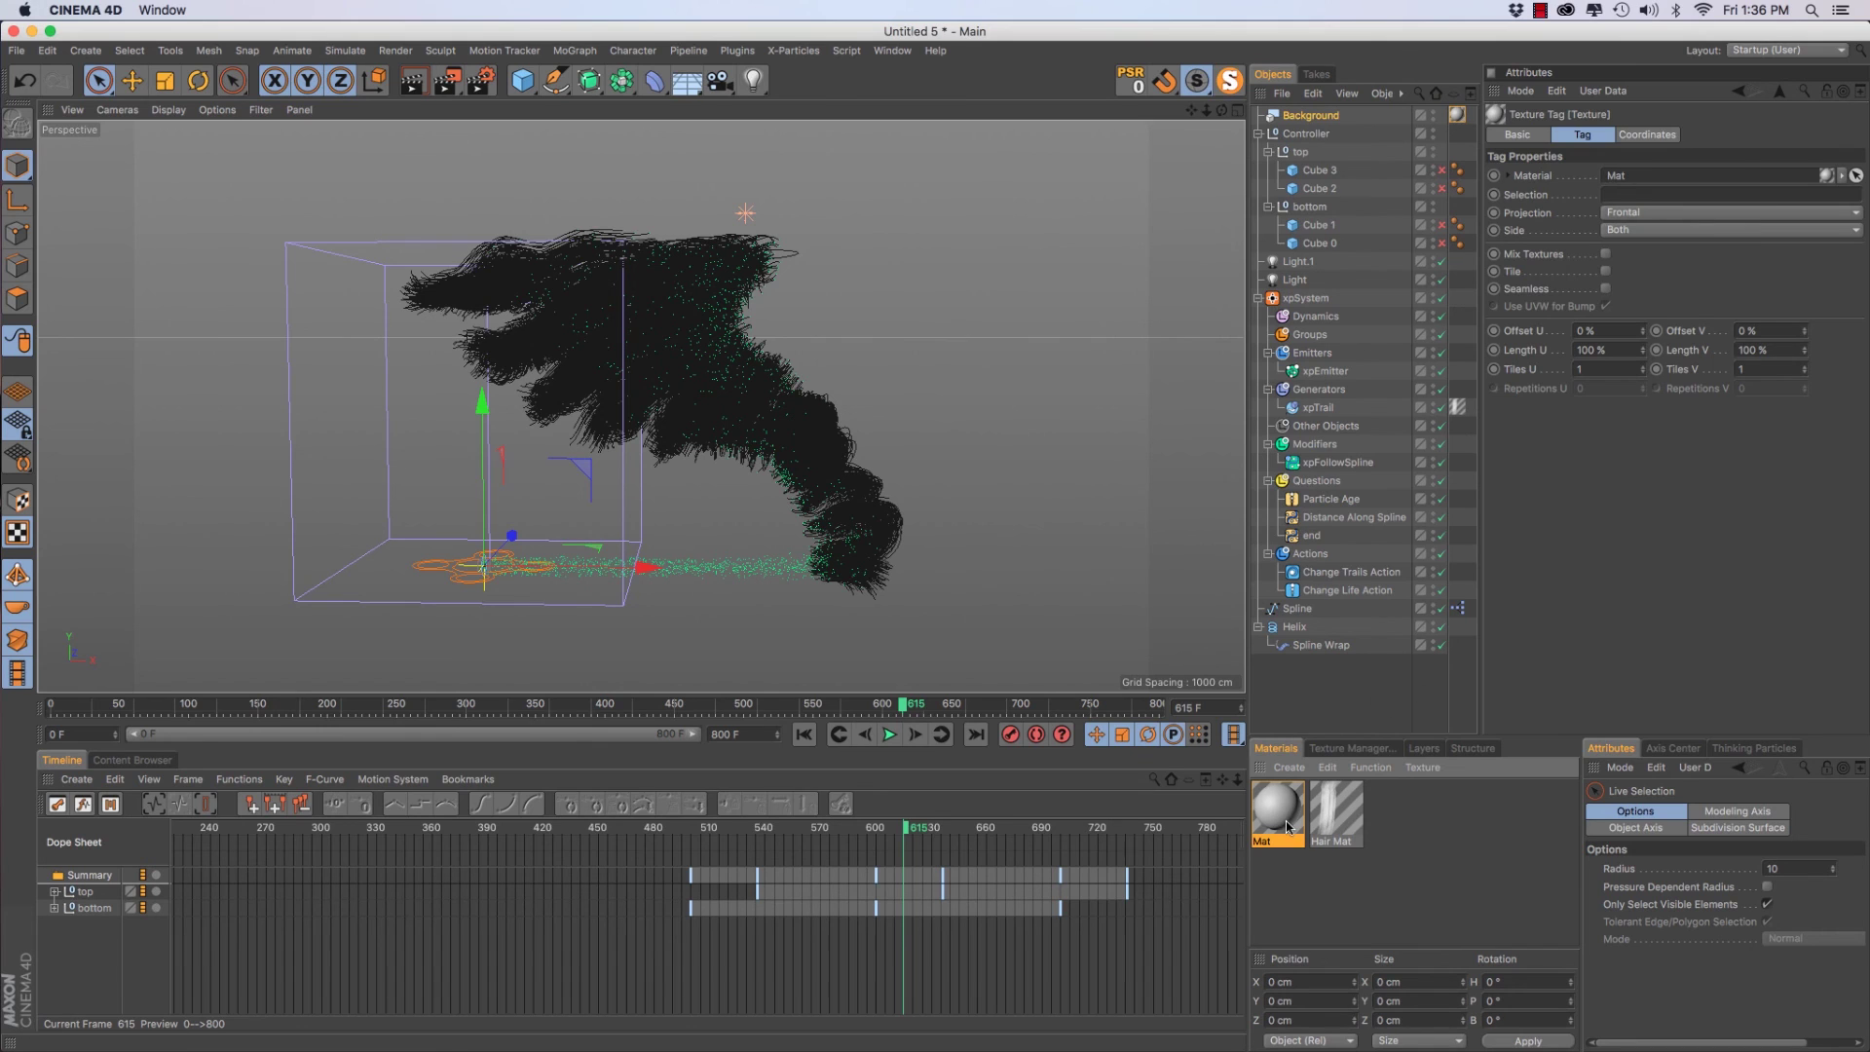
Turn off the background material's Reflectance and Color channels and enable its Luminance channel
left_click(1283, 823)
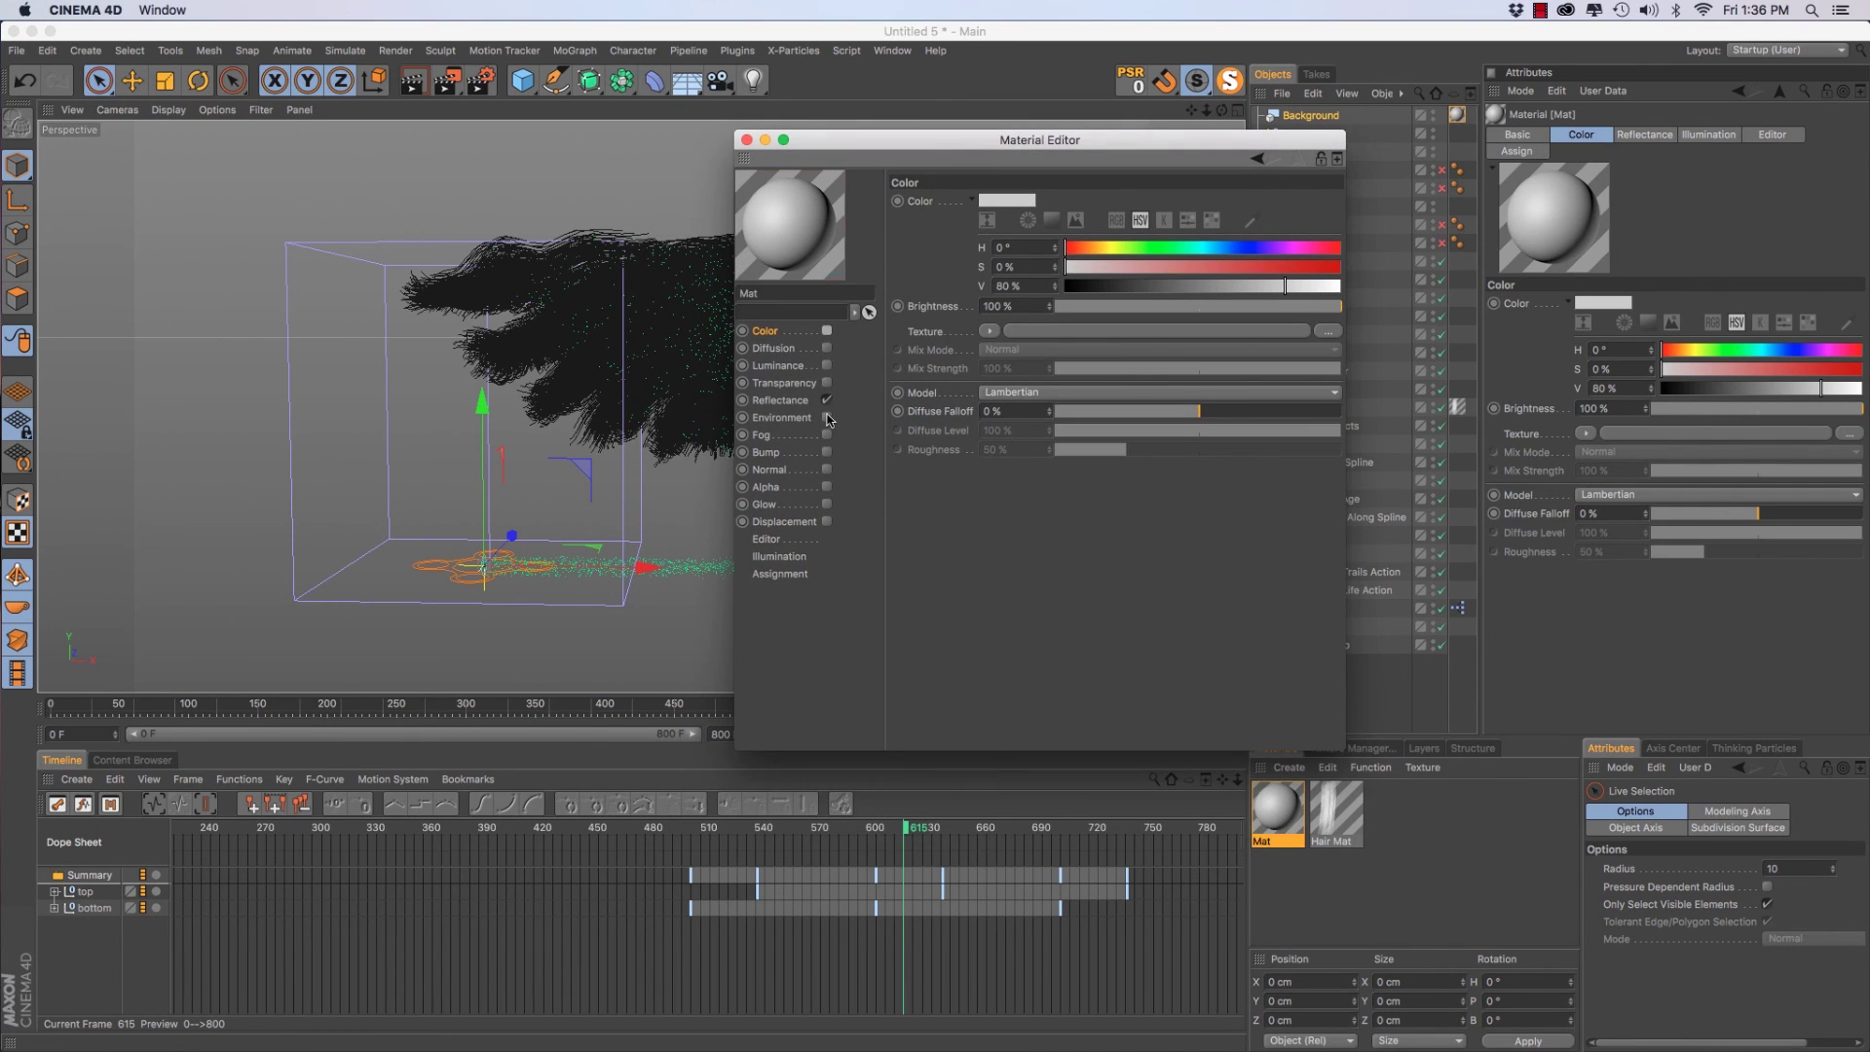
left_click(826, 399)
left_click(827, 330)
left_click(826, 365)
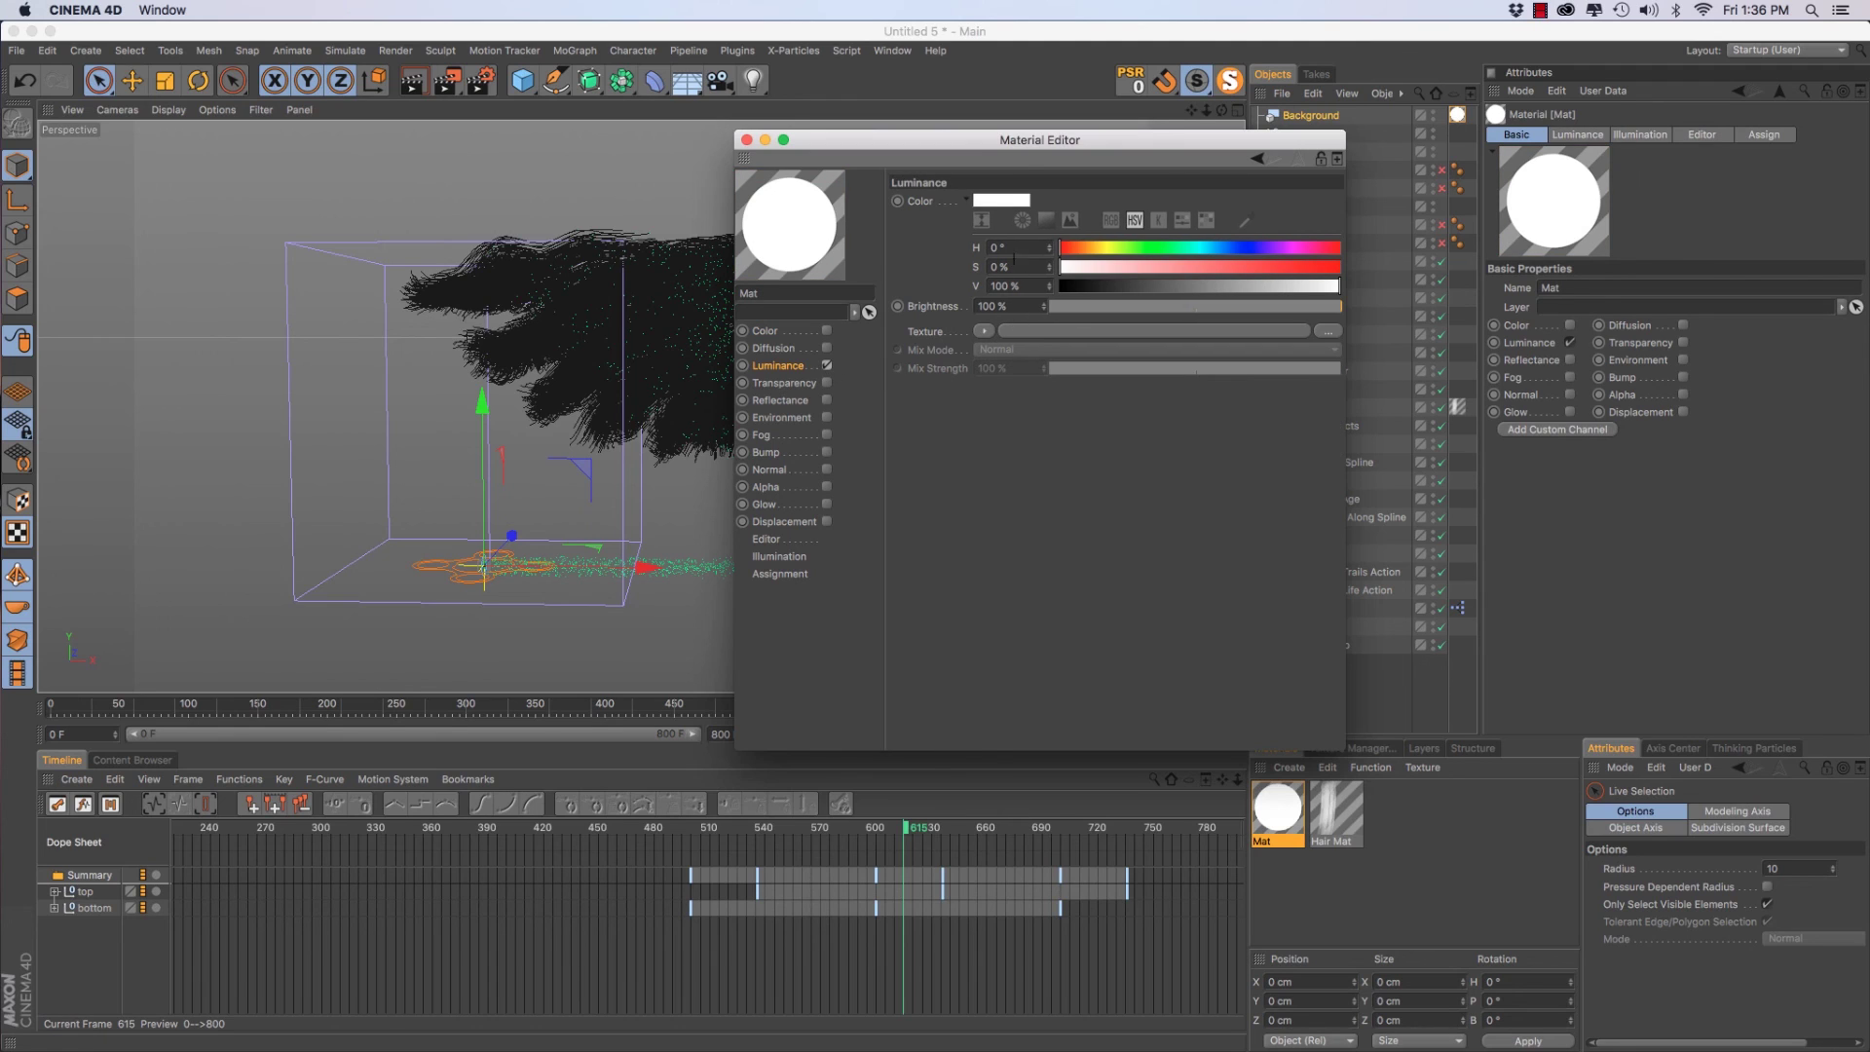
Set the material's luminance color to a dark blue with H 236°, S 56% and V 32%
left_click(1001, 200)
left_click(988, 215)
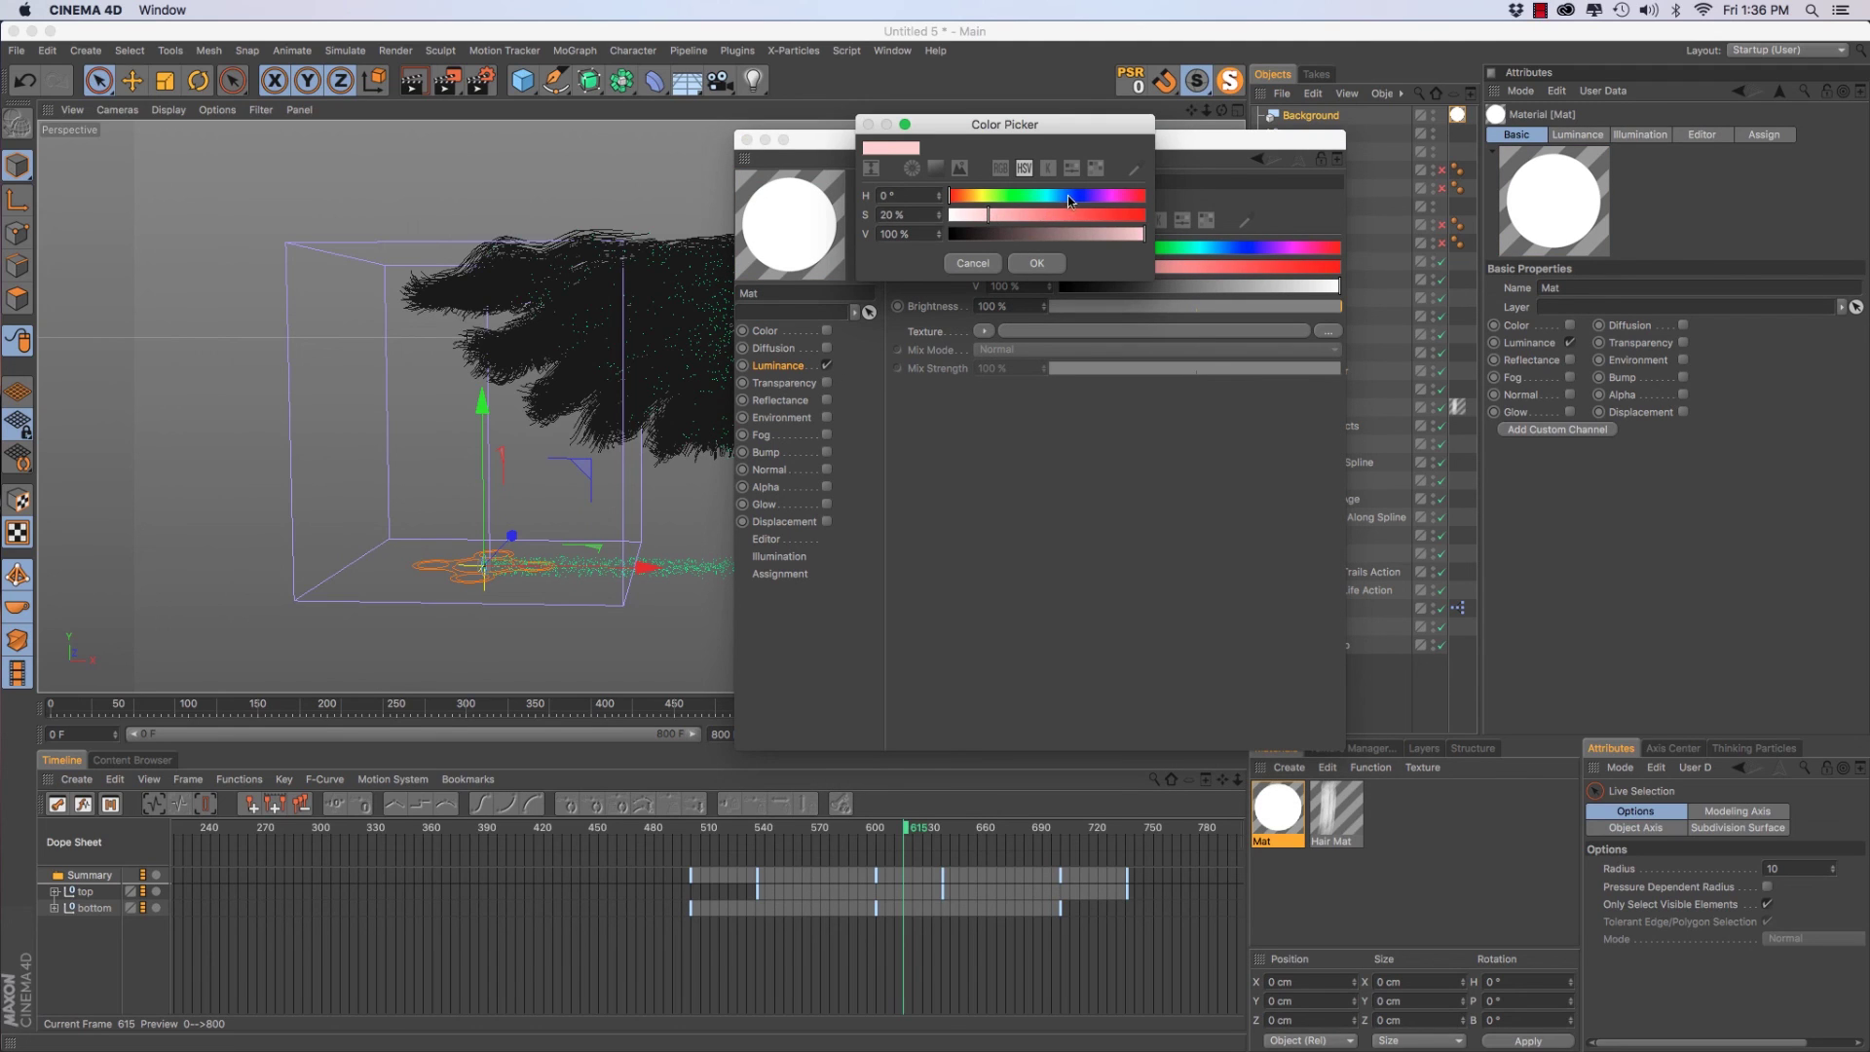
left_click_drag(1068, 200, 1009, 240)
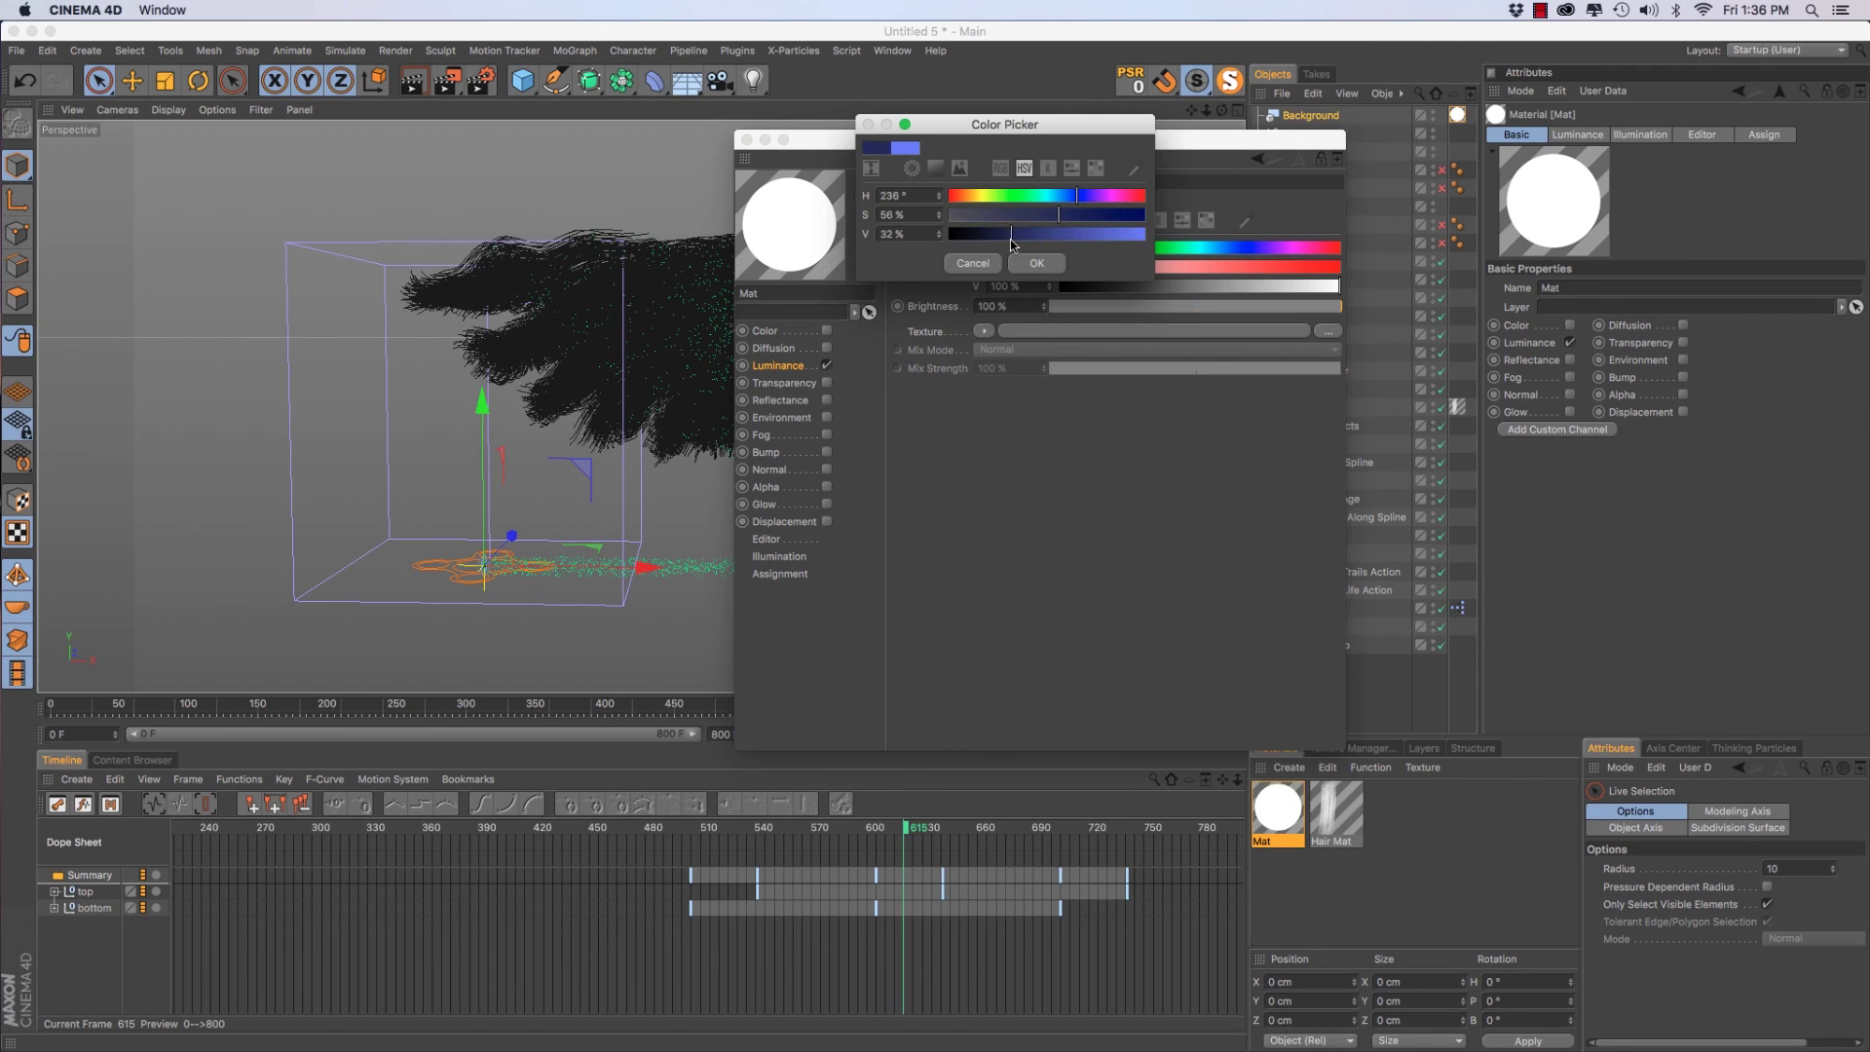
left_click(1038, 264)
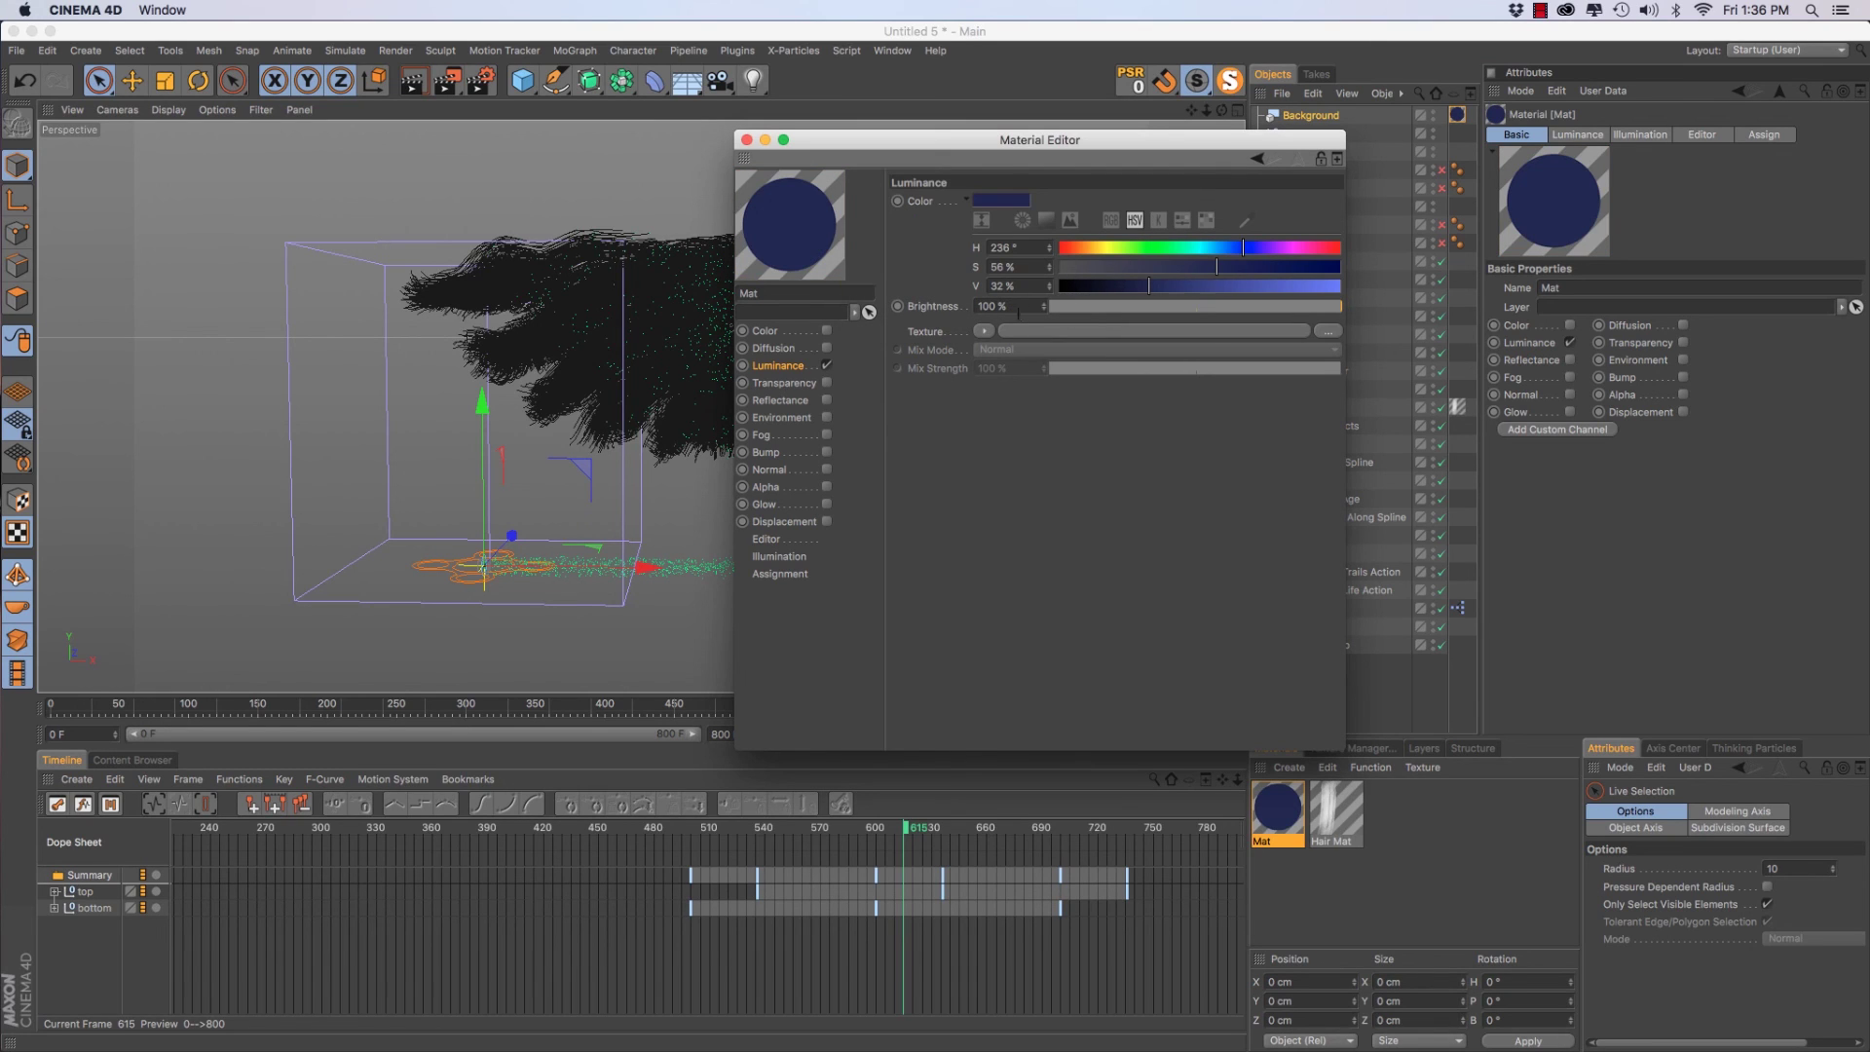
Load a Gradient shader as the luminance texture and set its type to 2D - Circular
left_click(983, 331)
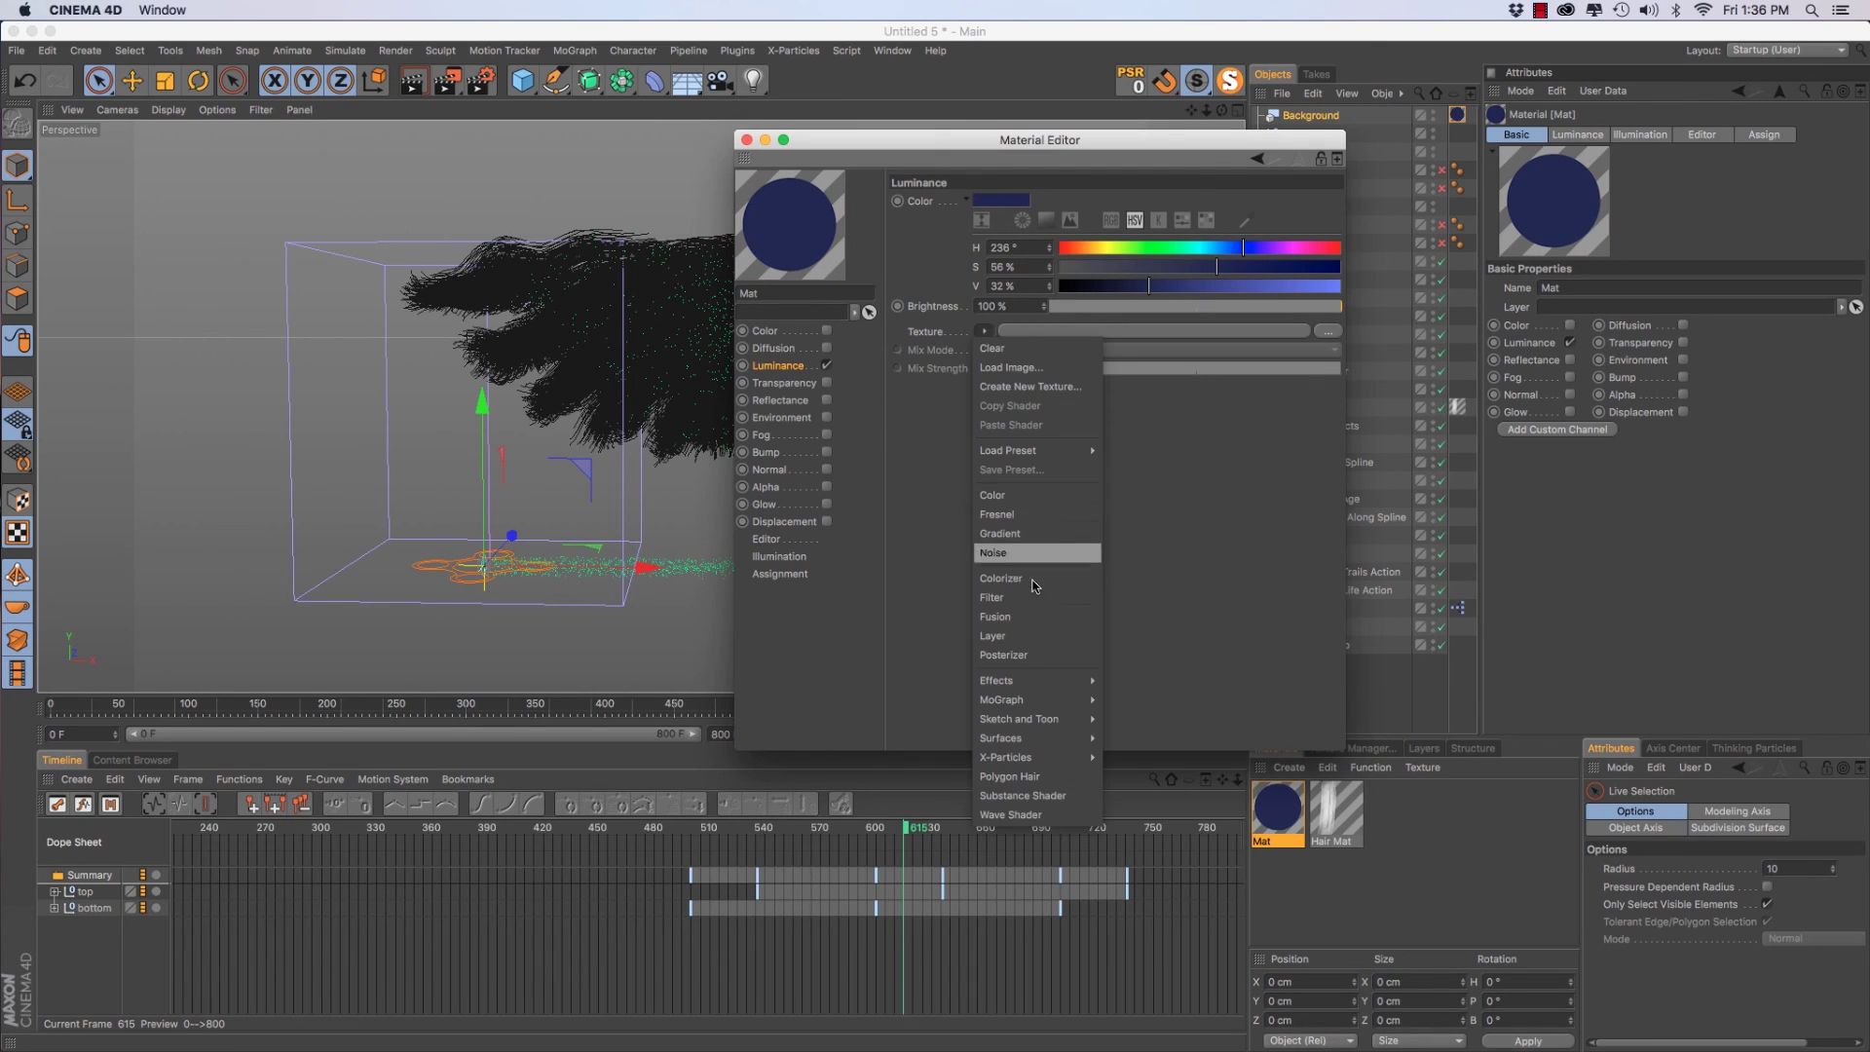
left_click(1013, 530)
left_click(1016, 331)
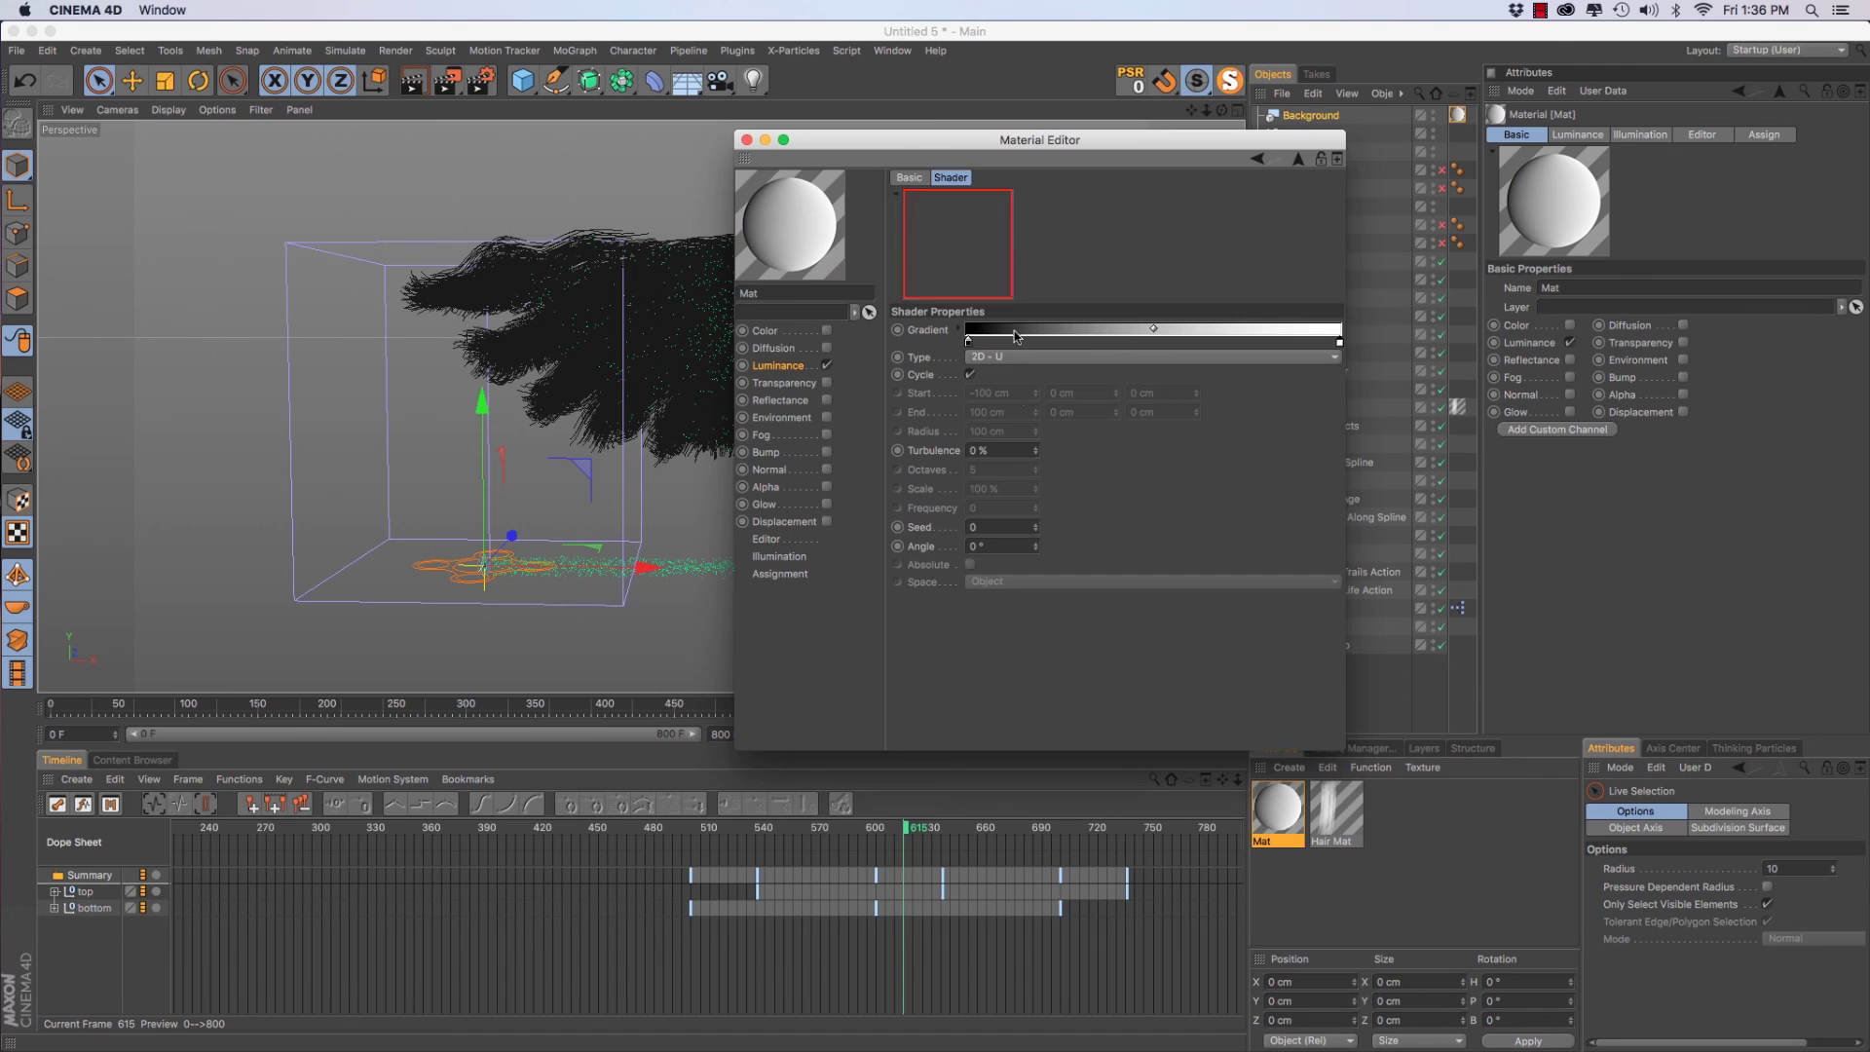
left_click(1001, 356)
left_click(1036, 432)
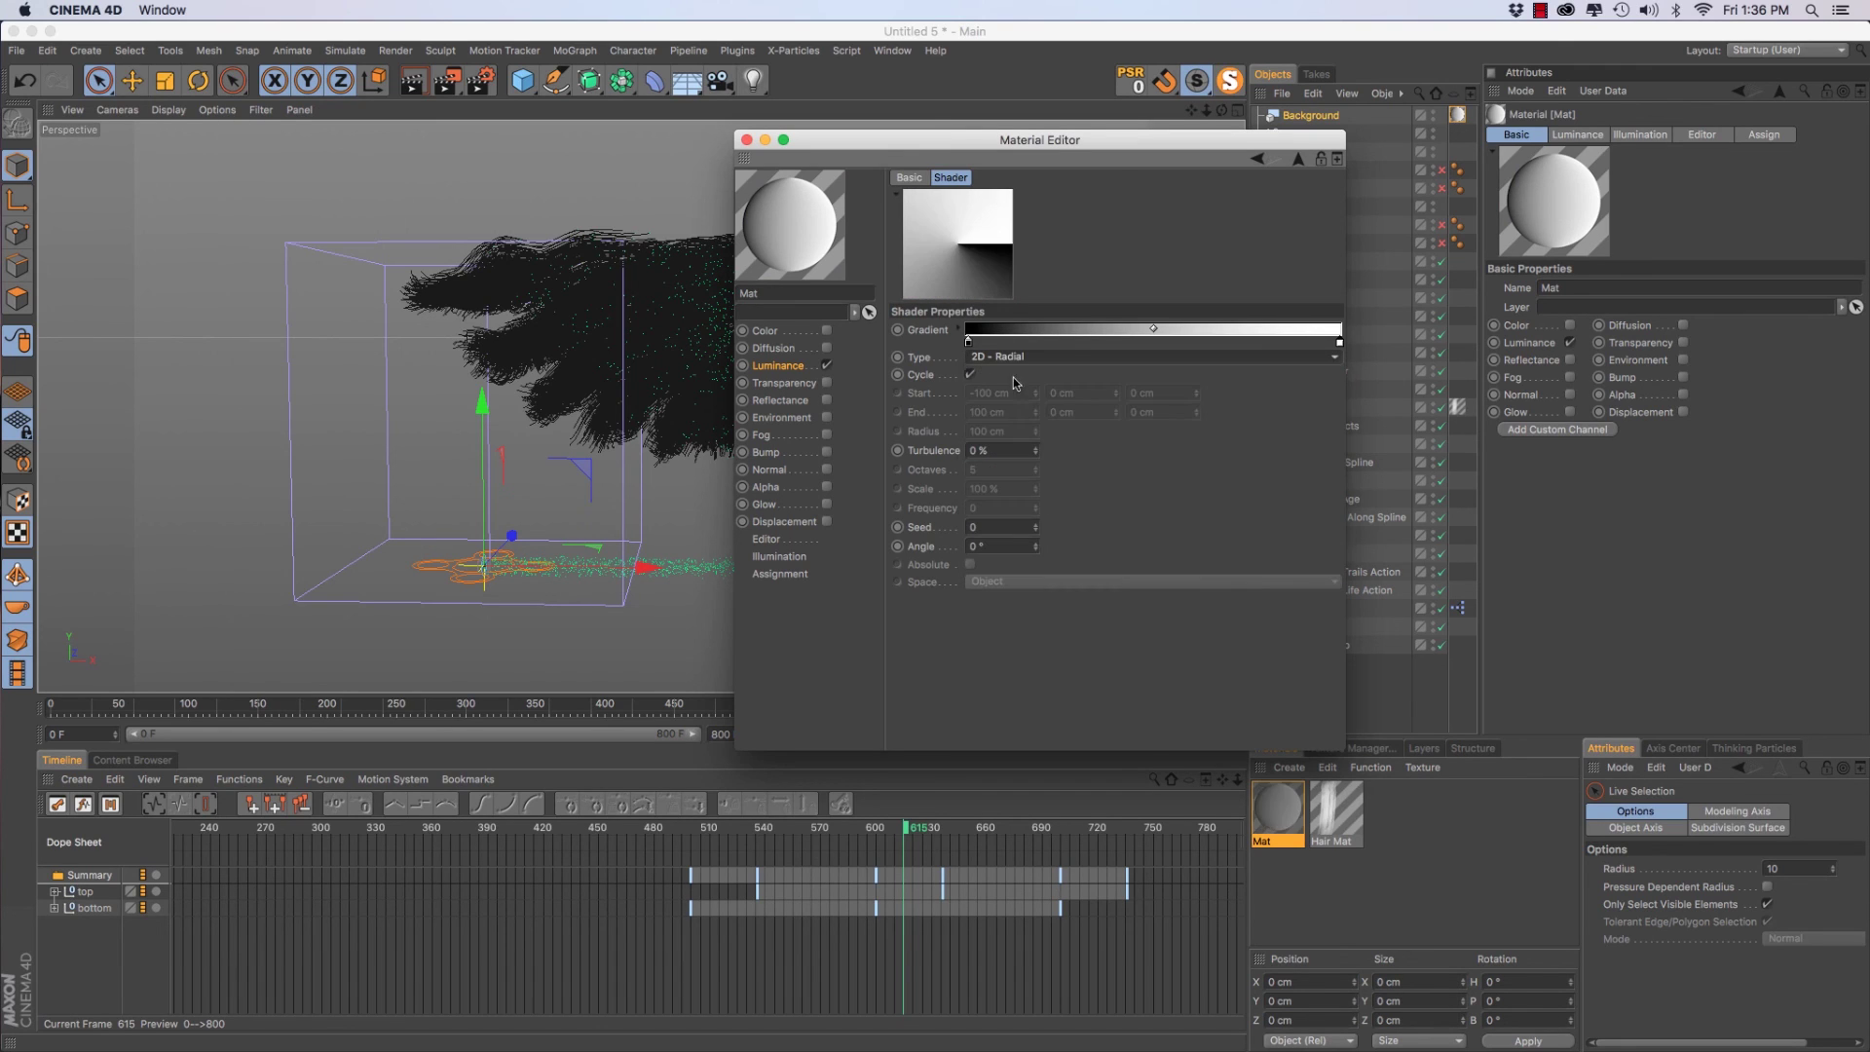
double_click(968, 342)
left_click(1000, 409)
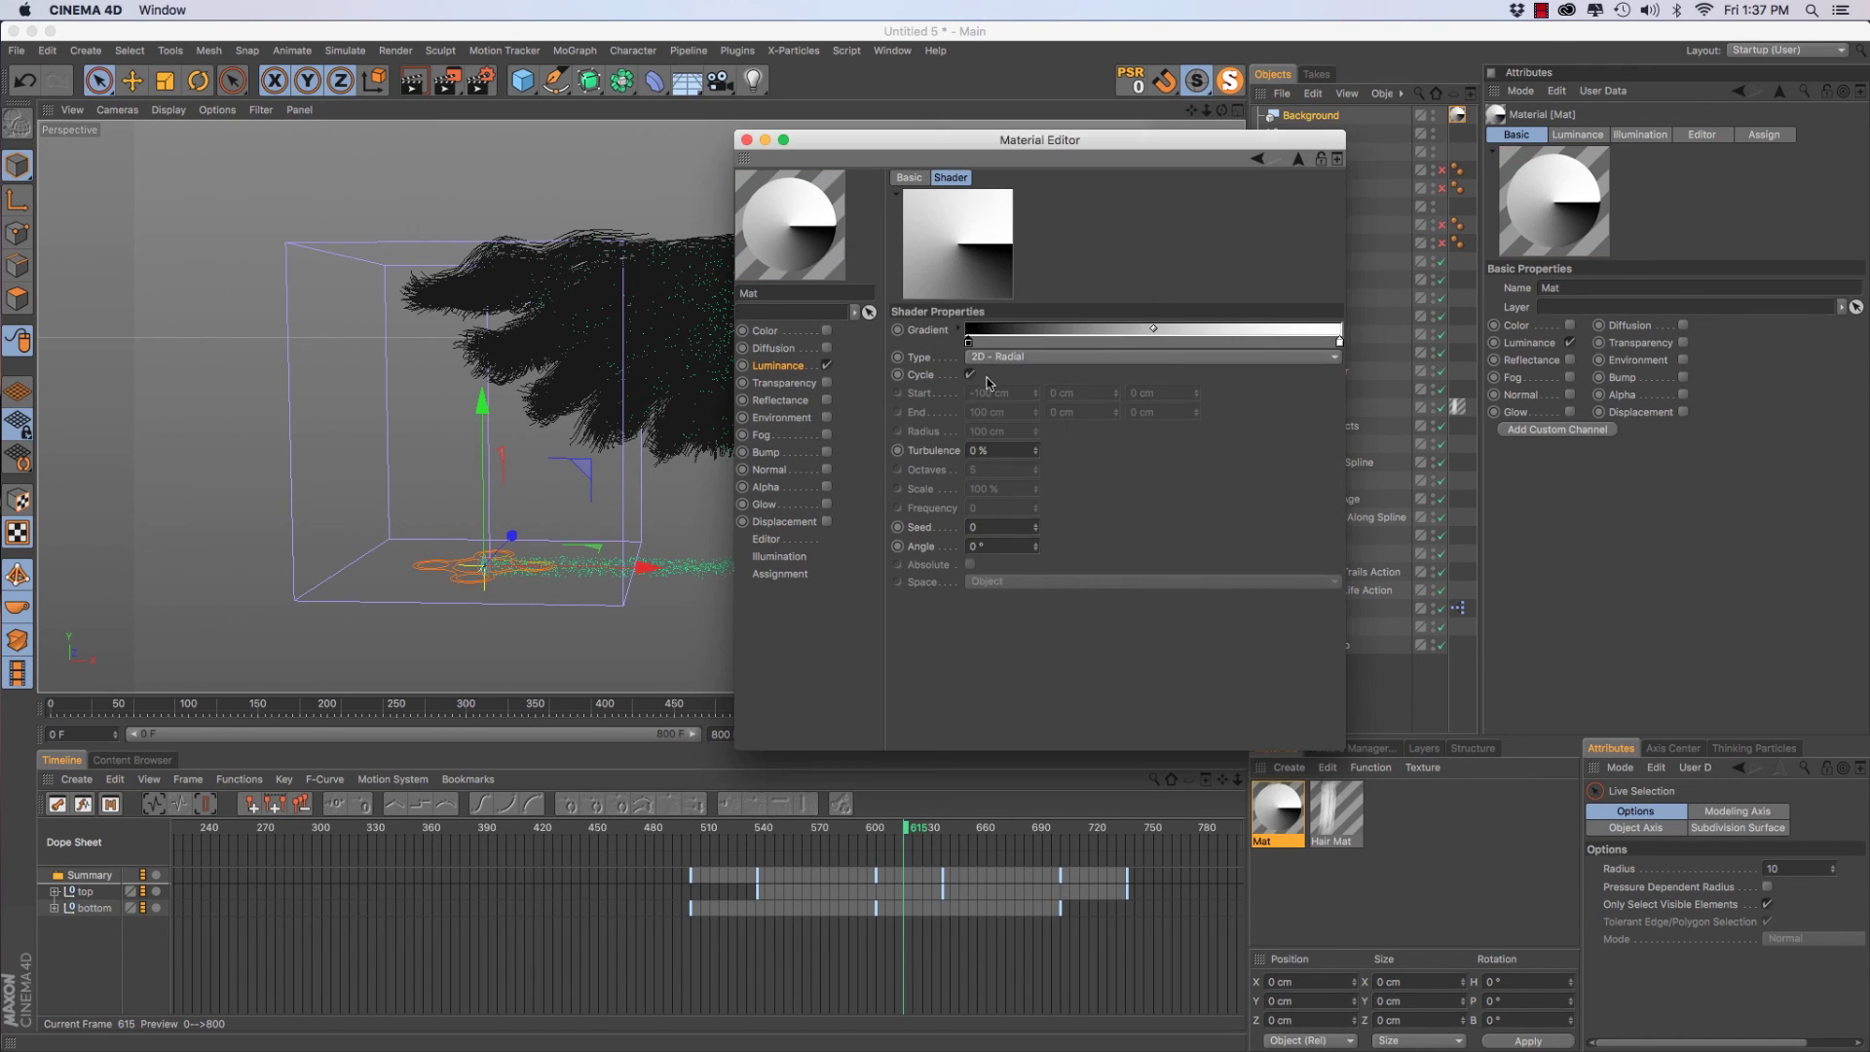
left_click(995, 358)
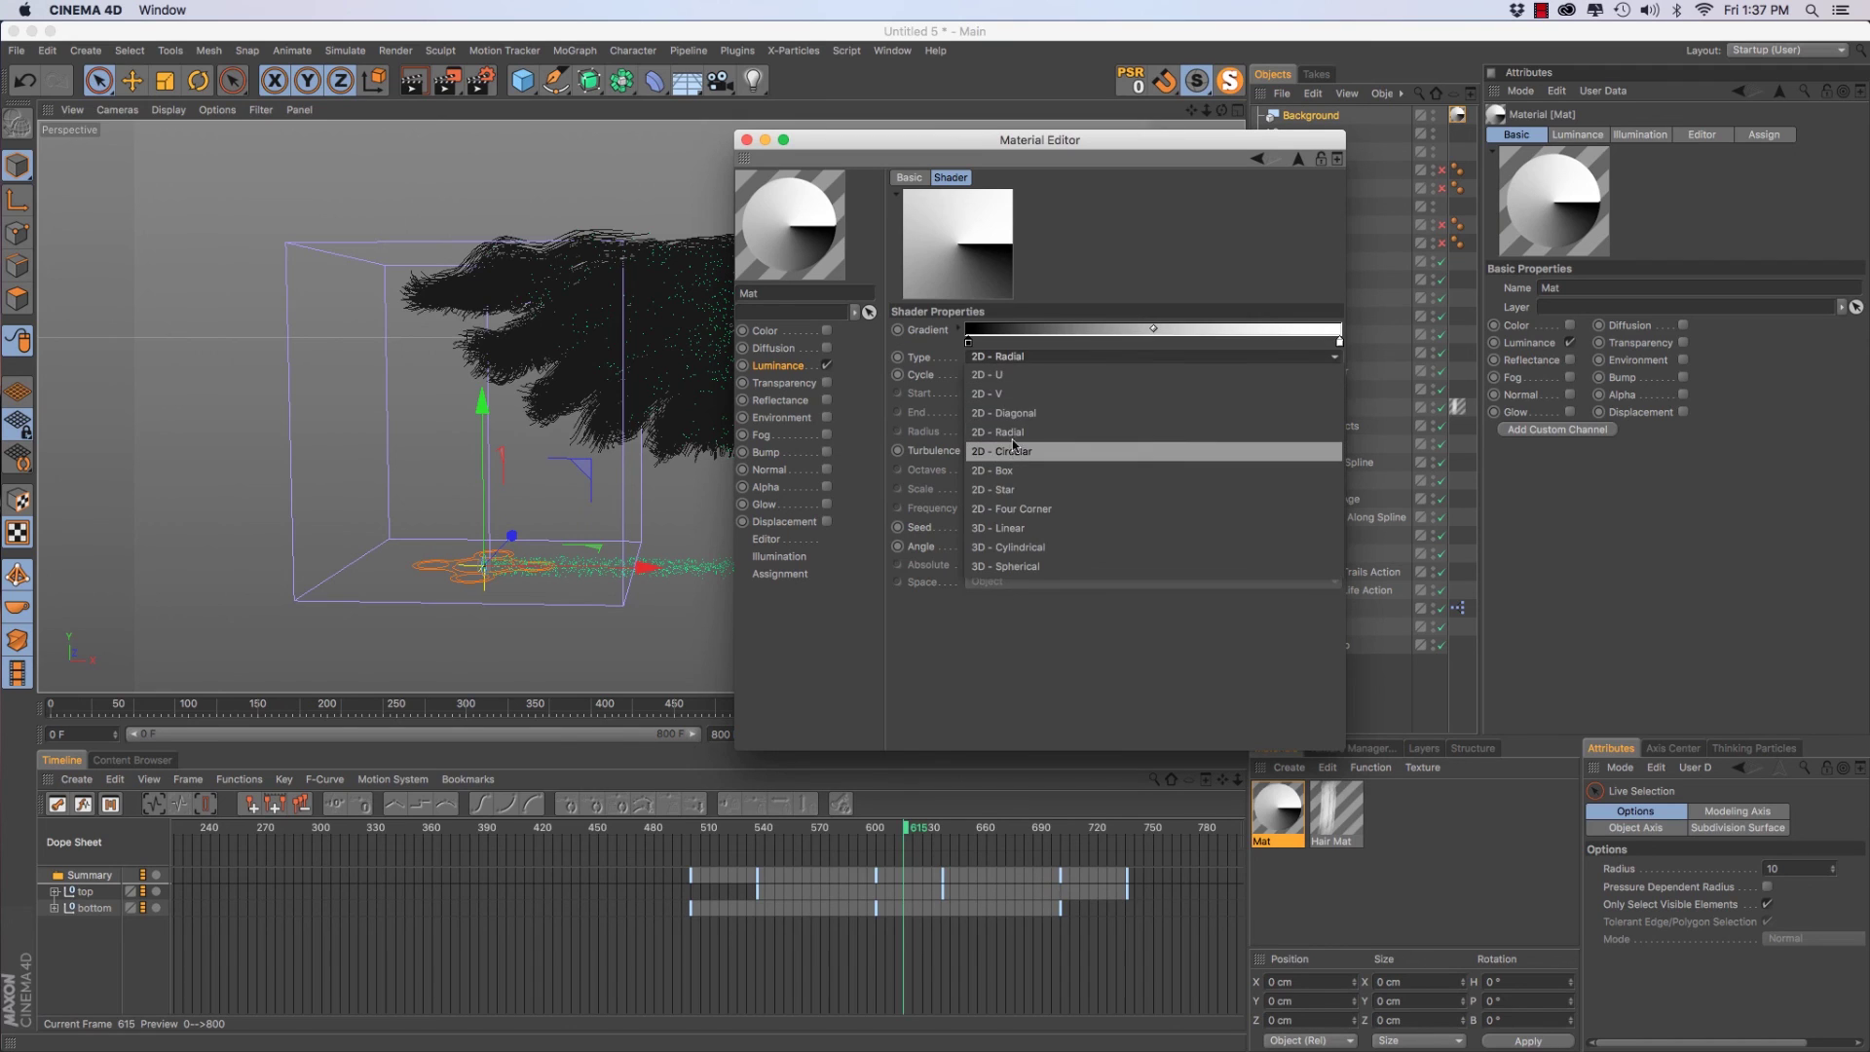
left_click(1013, 451)
Recolor the gradient's black starting knot to a dark blue with hue 237° and saturation 41%
double_click(969, 343)
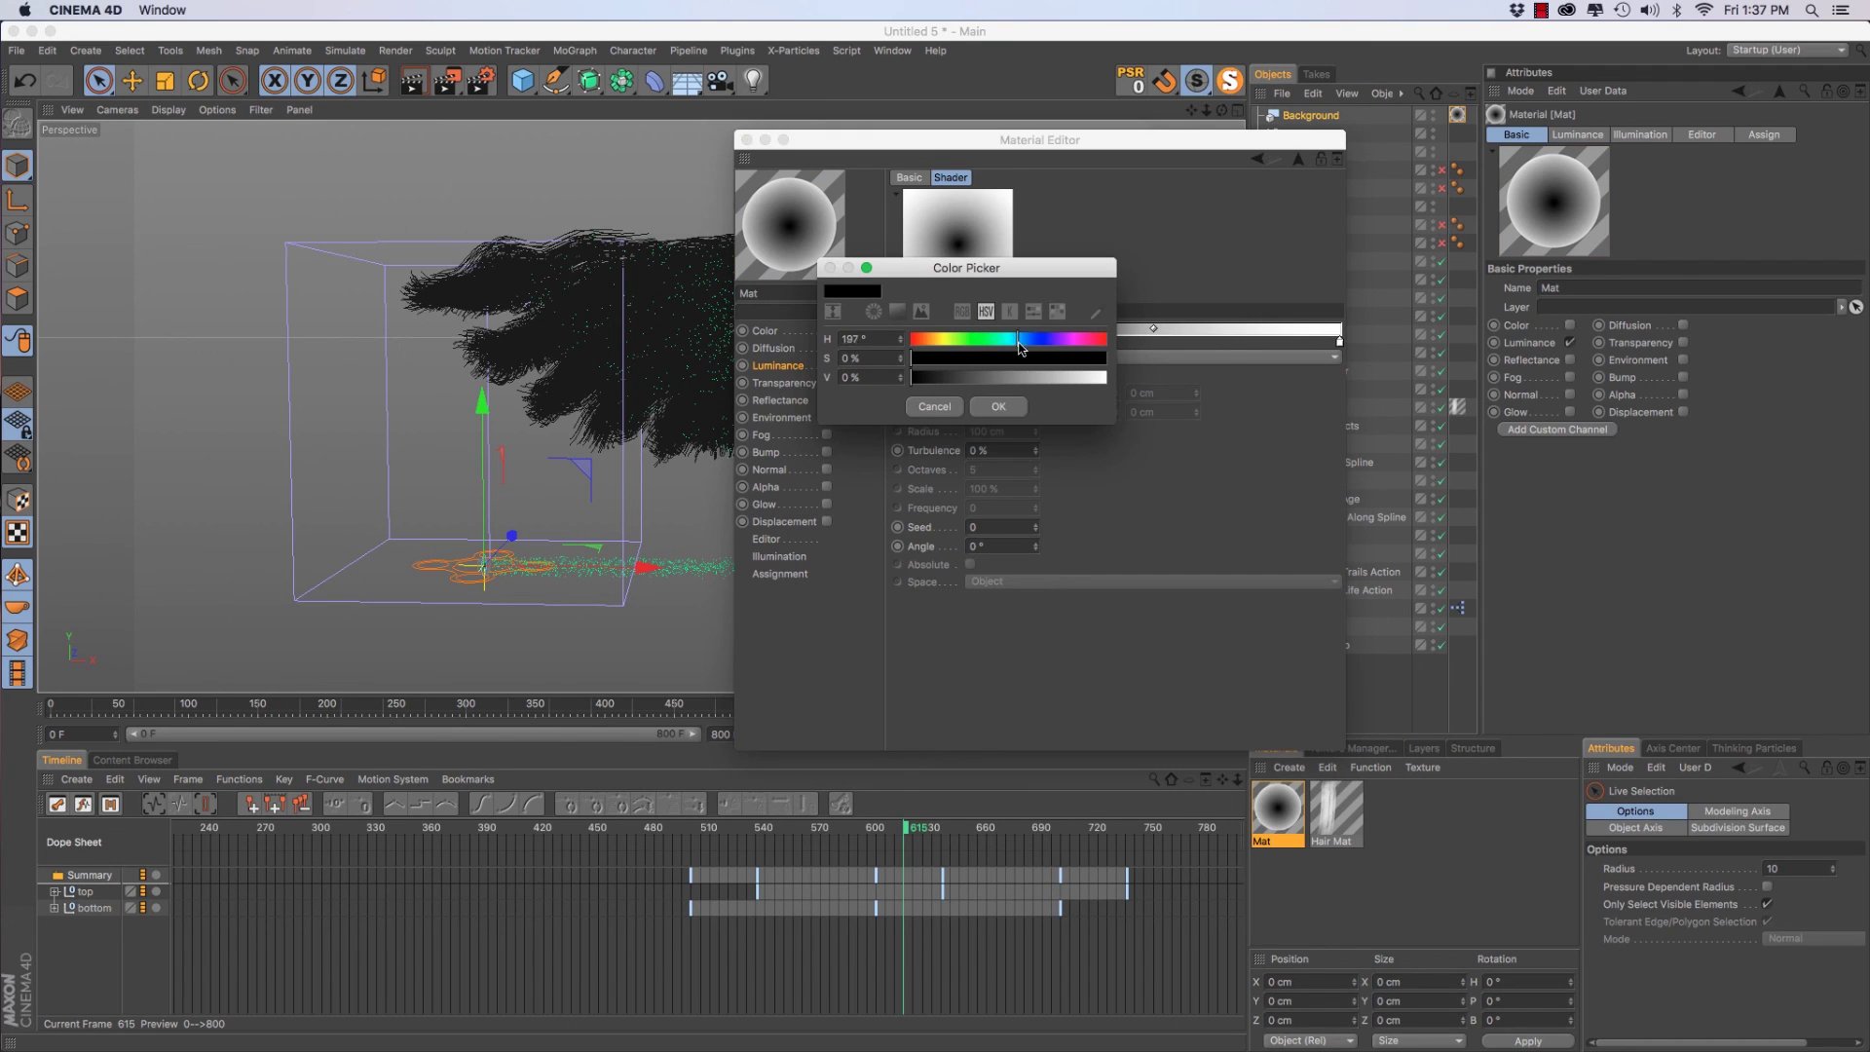
left_click(992, 358)
left_click(978, 379)
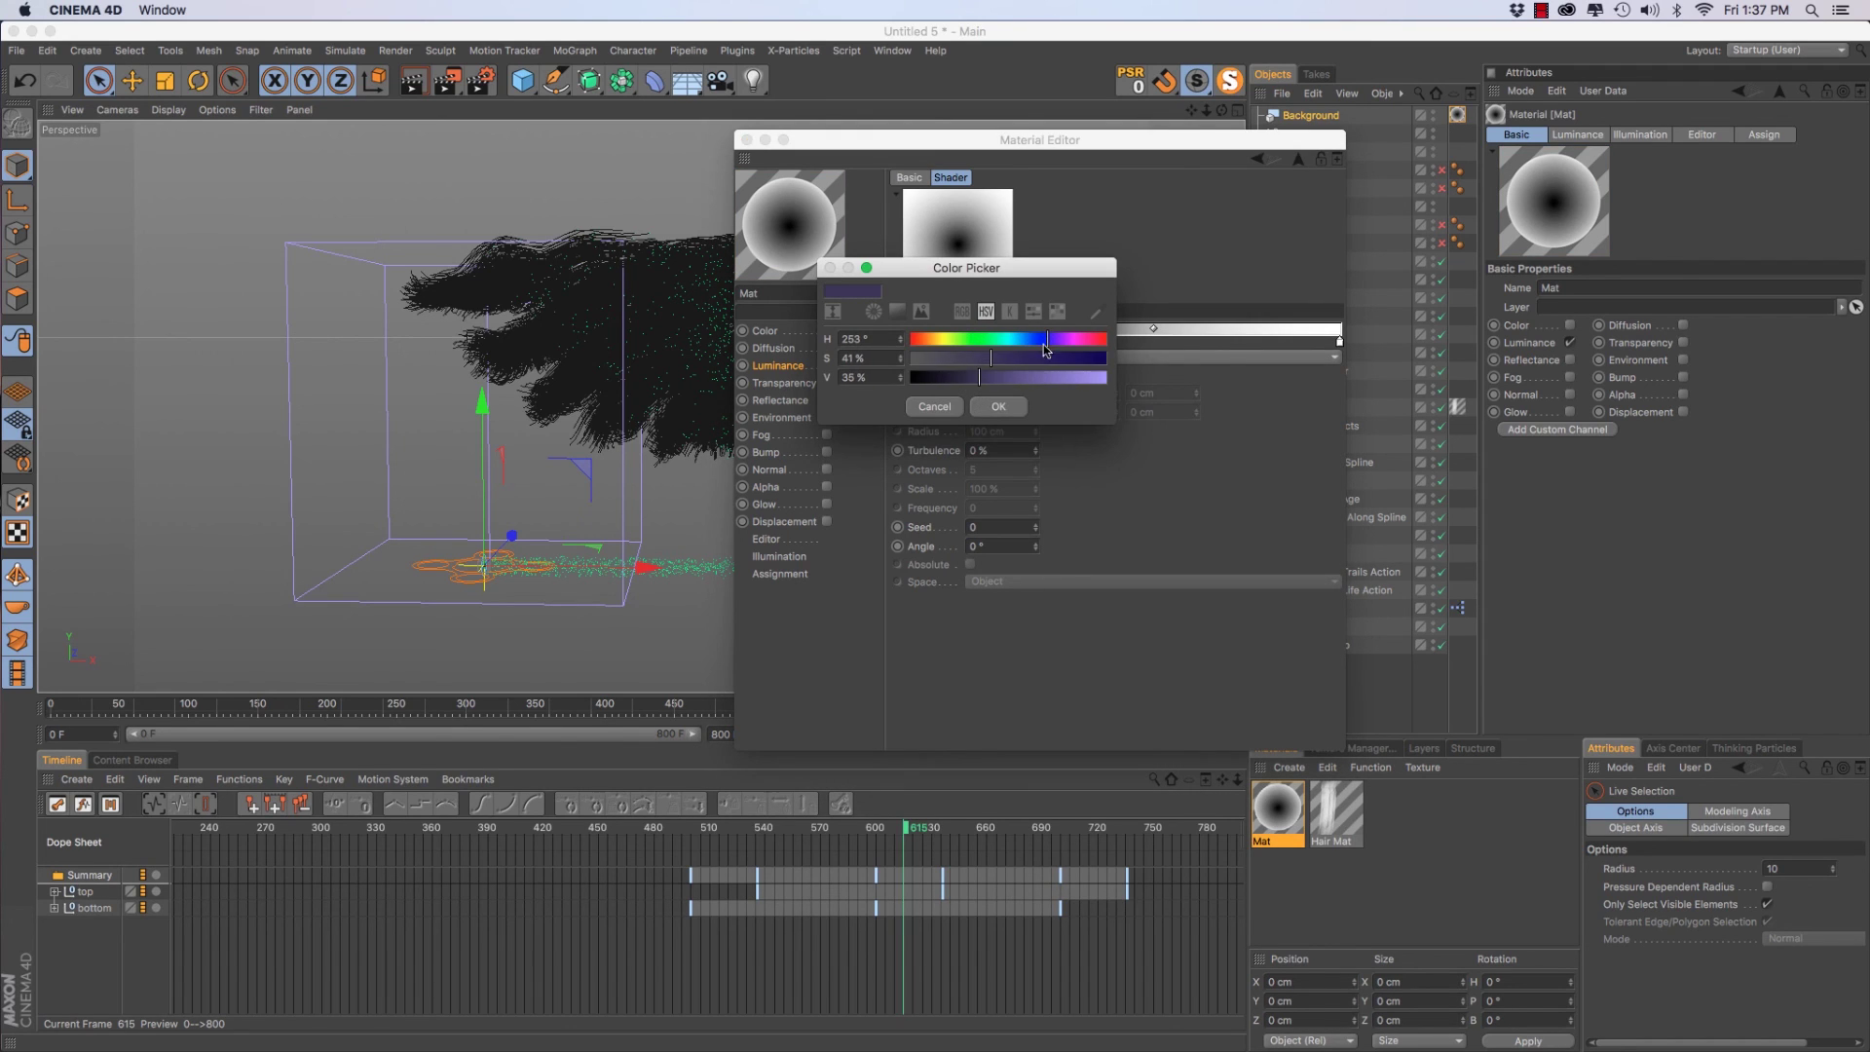
left_click(968, 379)
left_click(998, 406)
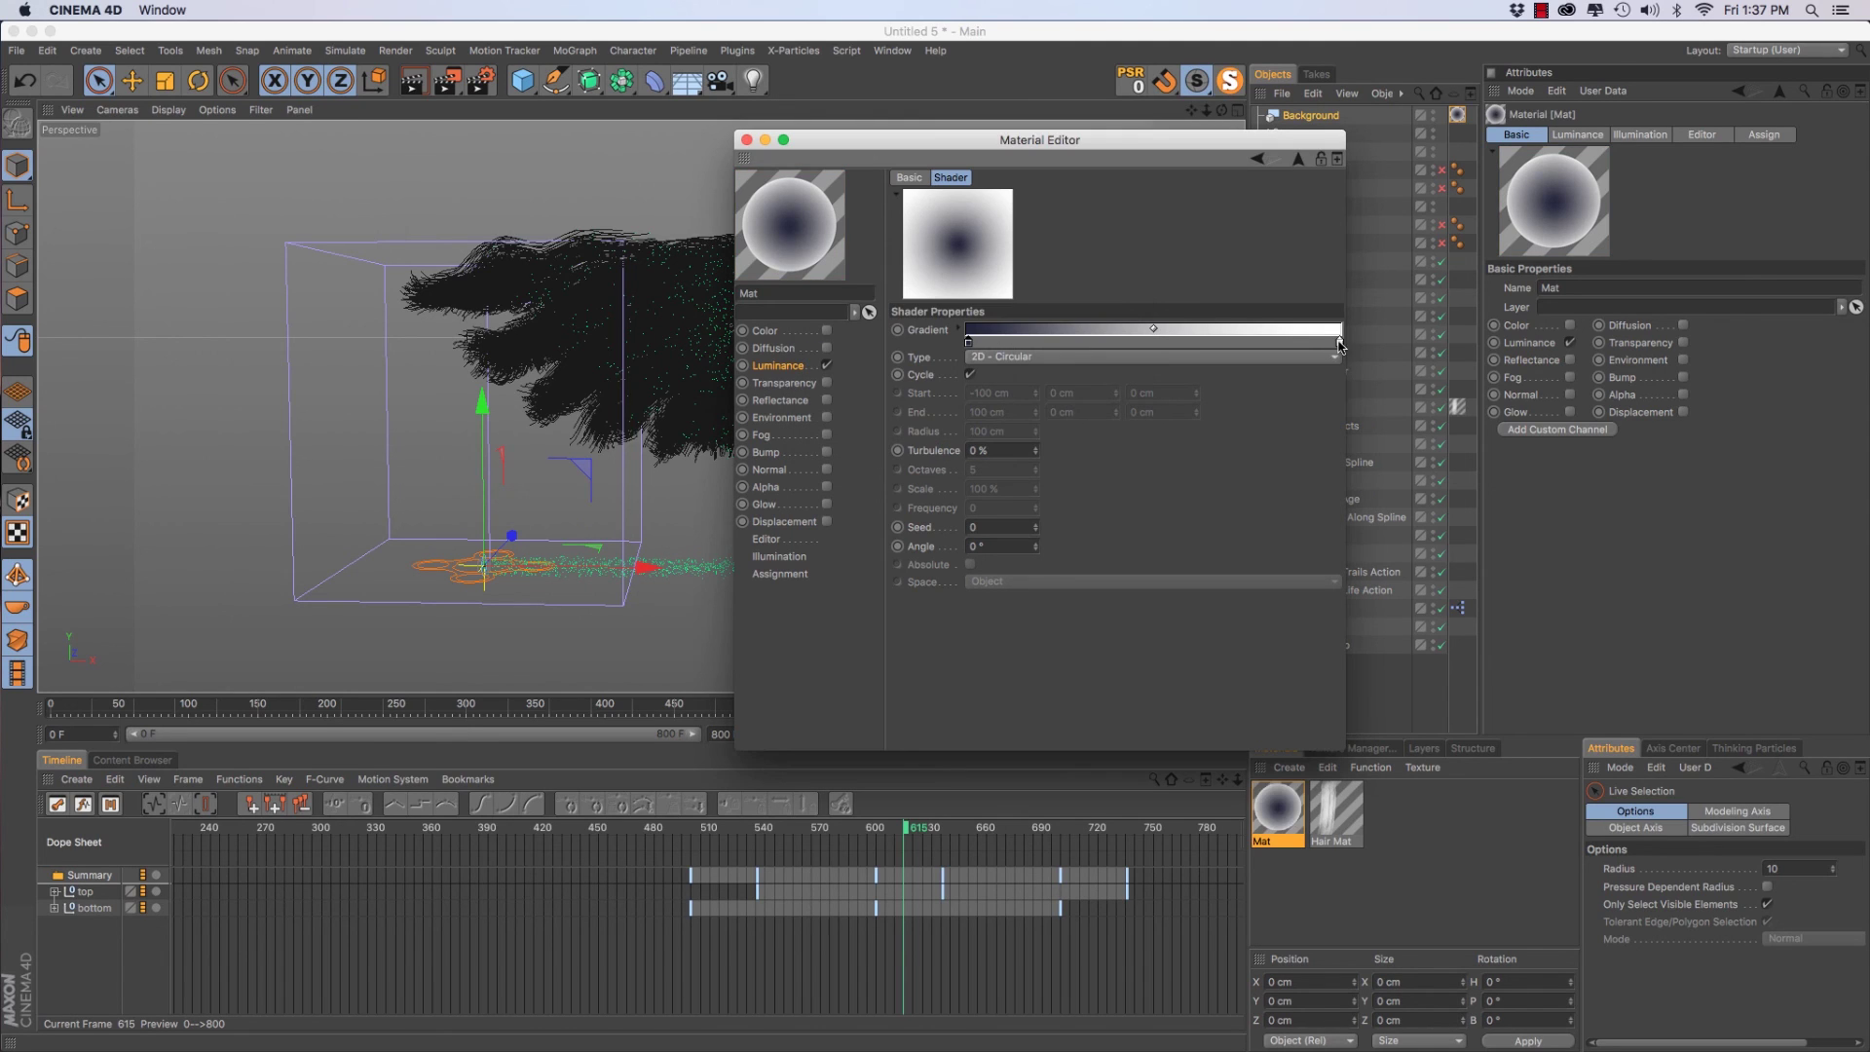
Give the gradient's end knot the same blue darkened to V 14%, and close the material editor
left_click_drag(1339, 343, 1329, 419)
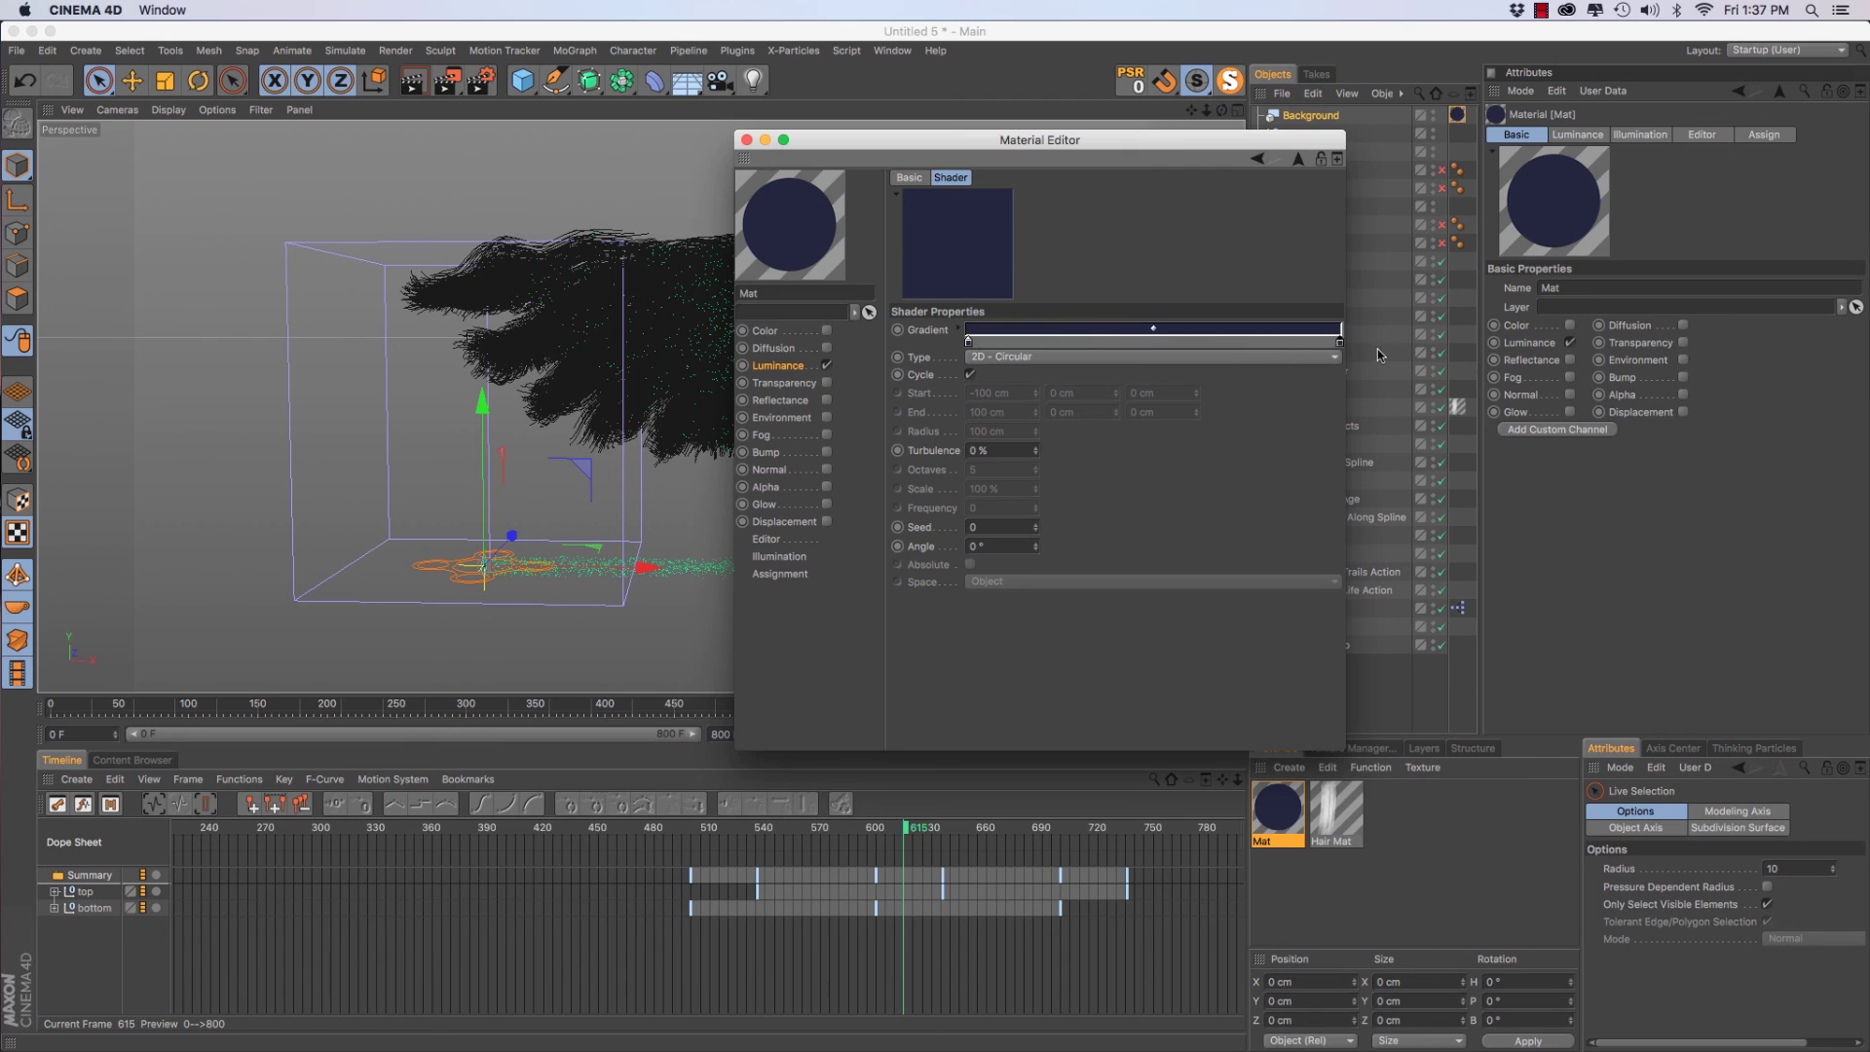
double_click(1338, 342)
left_click(1309, 380)
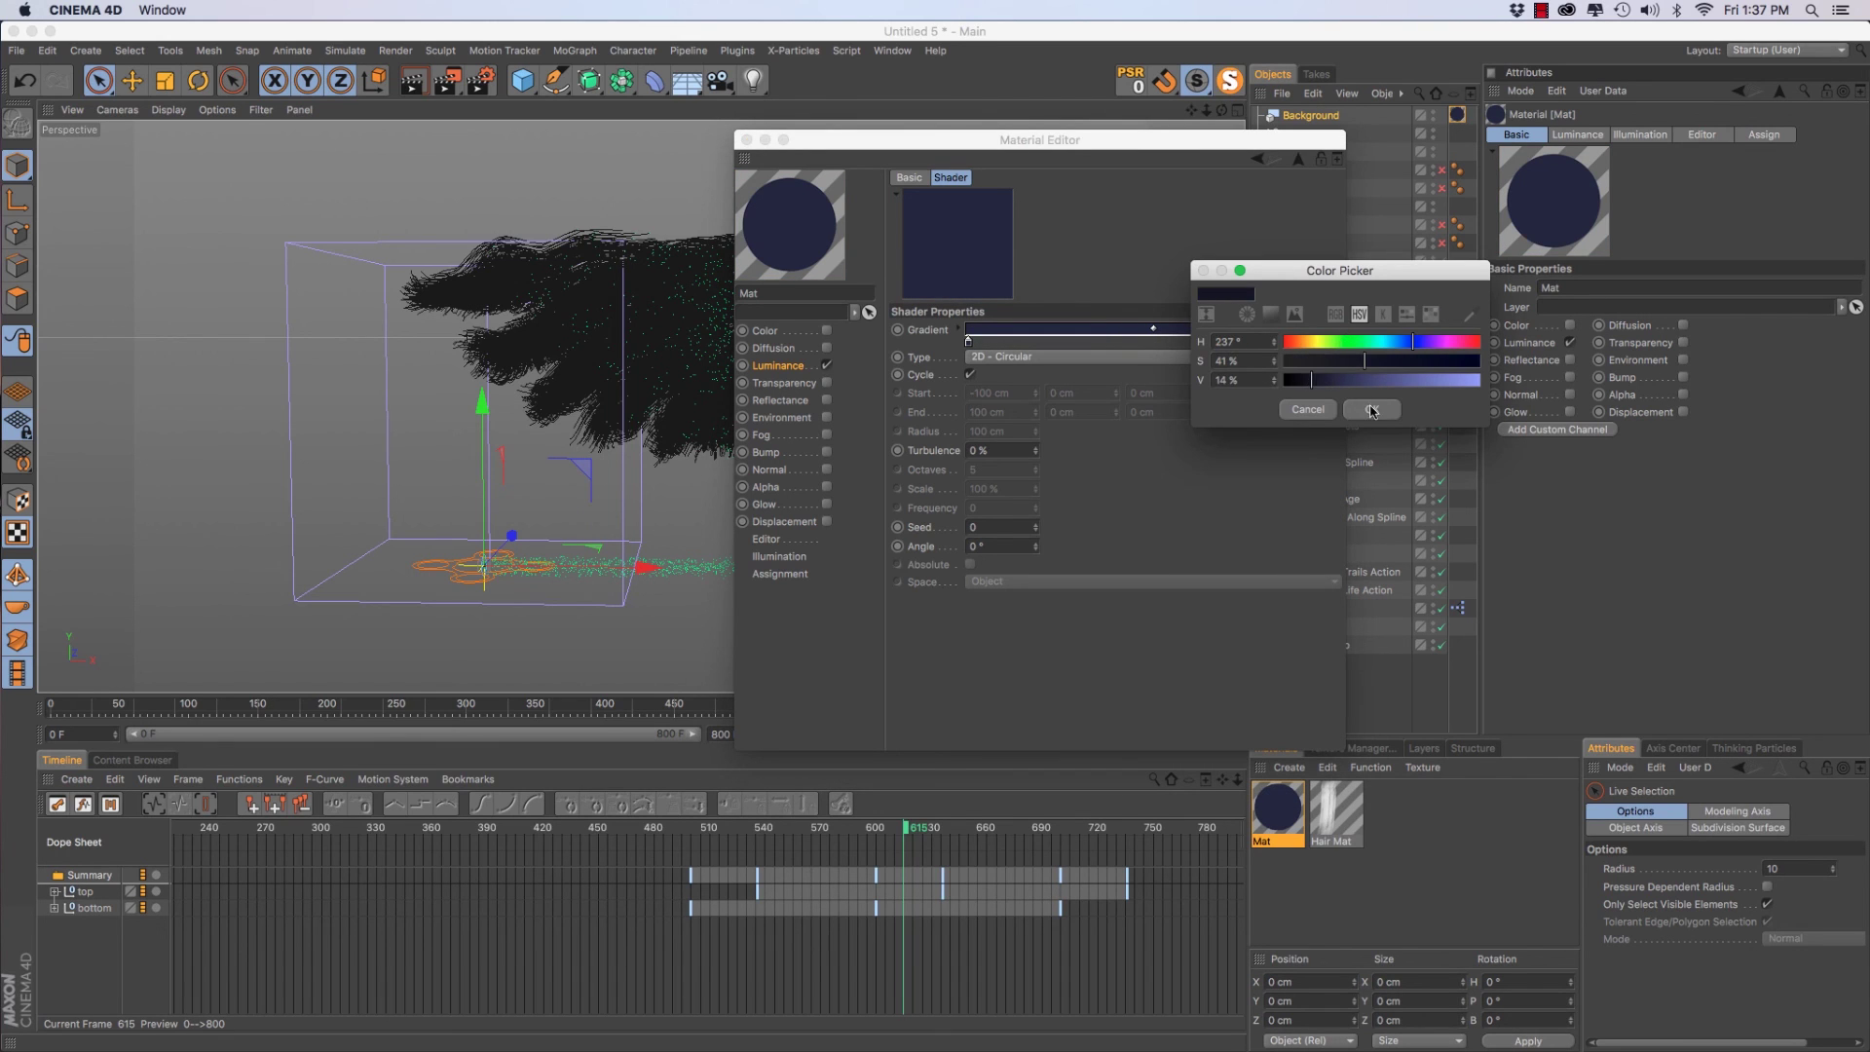
left_click(1371, 409)
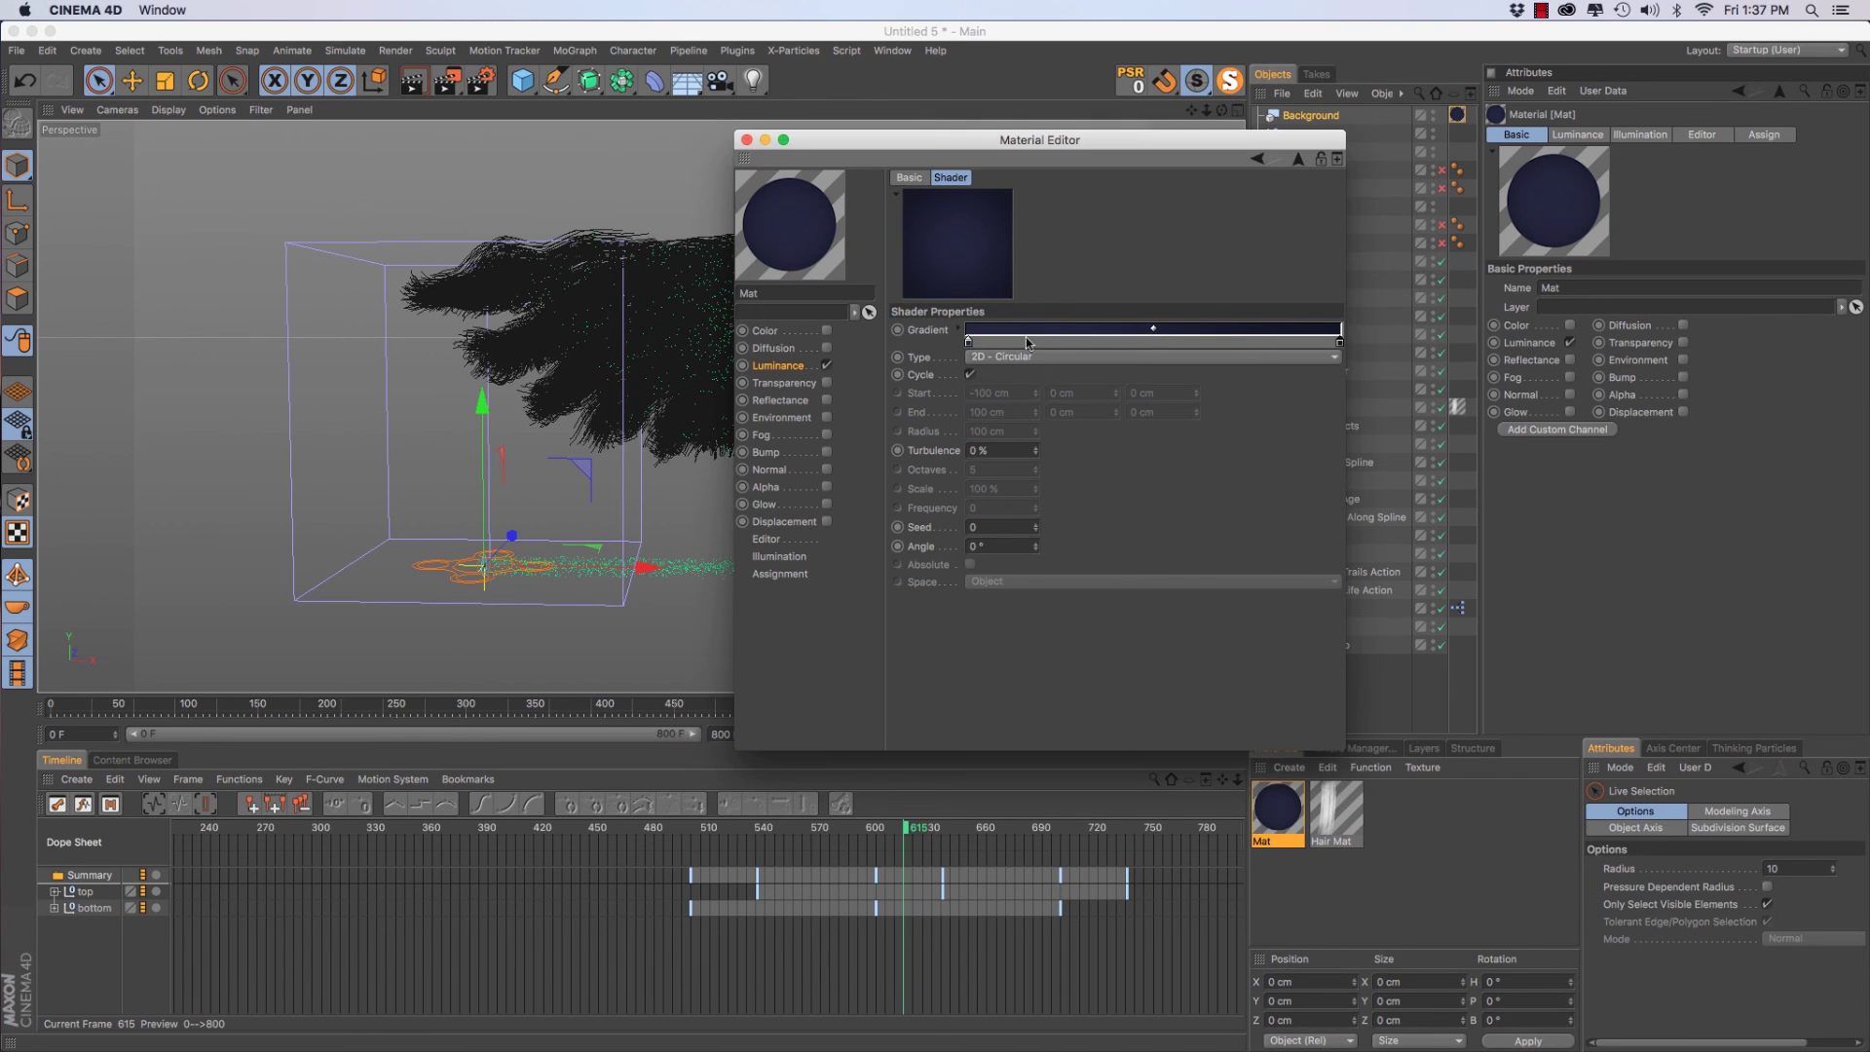
left_click(747, 140)
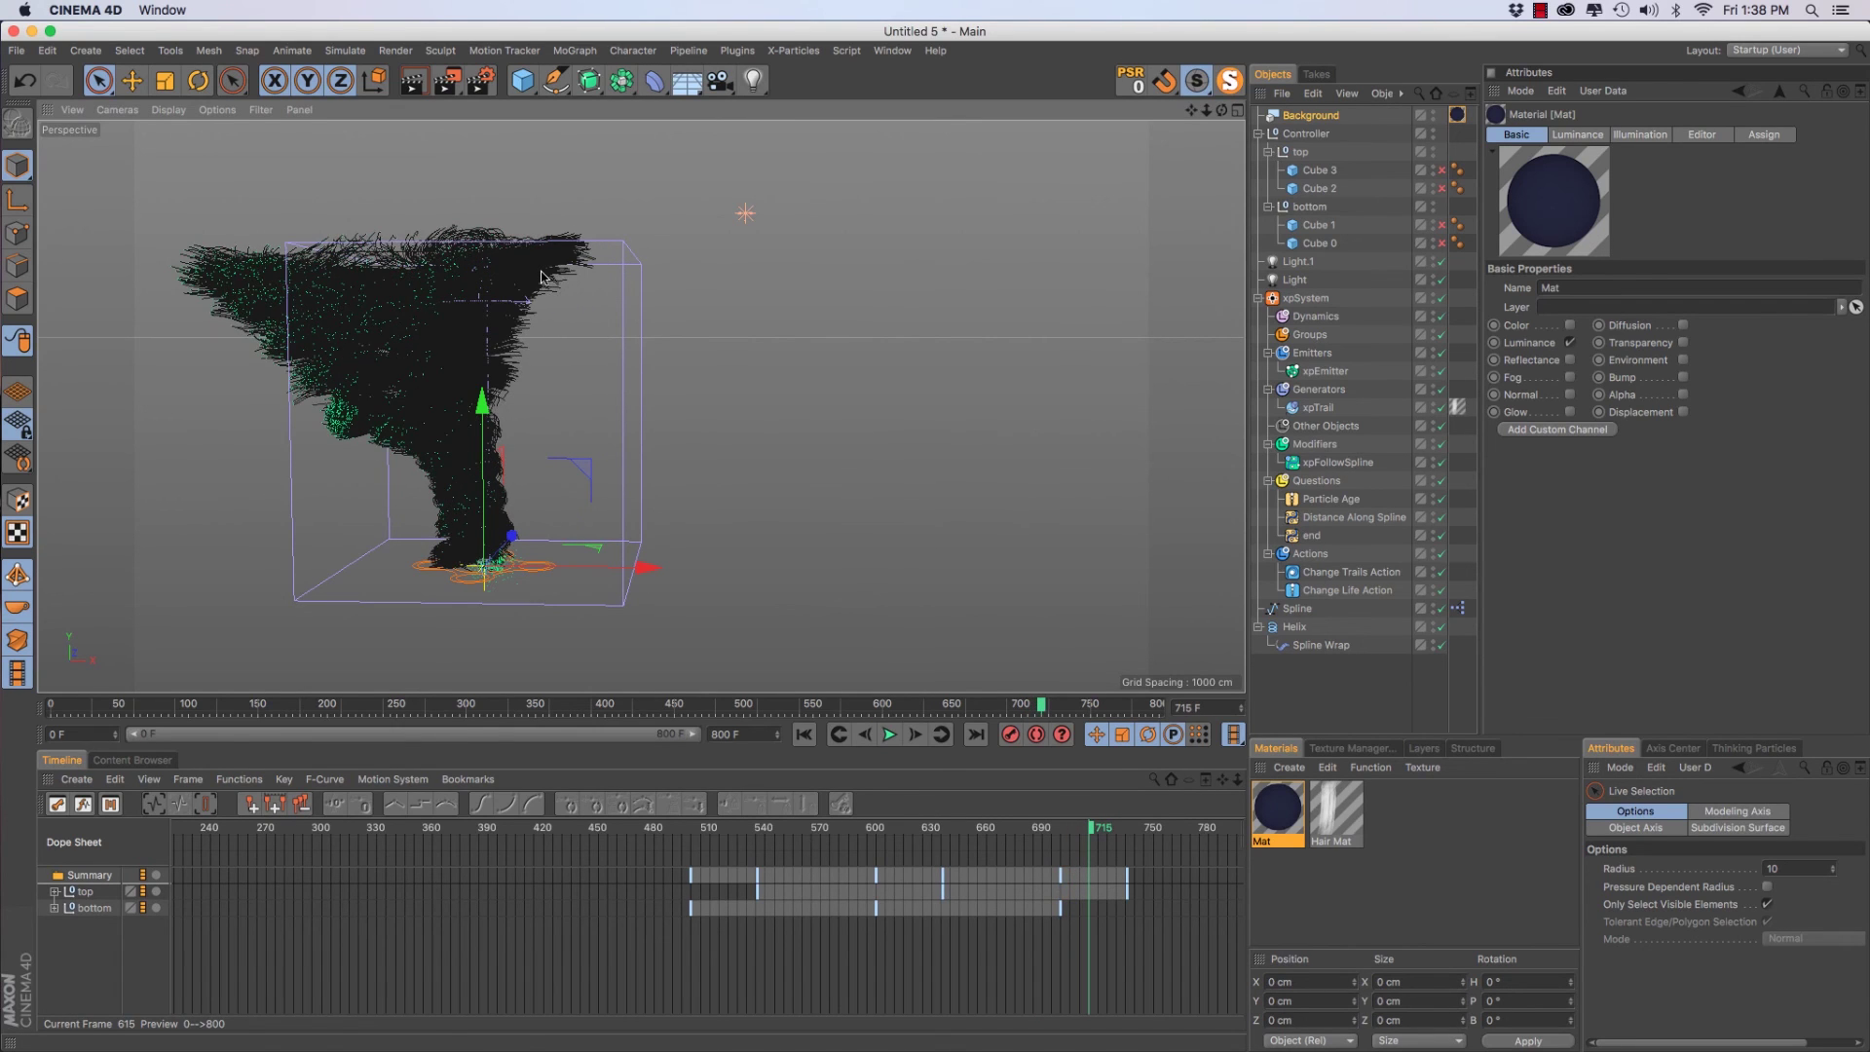
Play the simulation to frame 715 and on to frame 743, rendering the tornado over the background in the viewport at both
key("F8")
key("super+r")
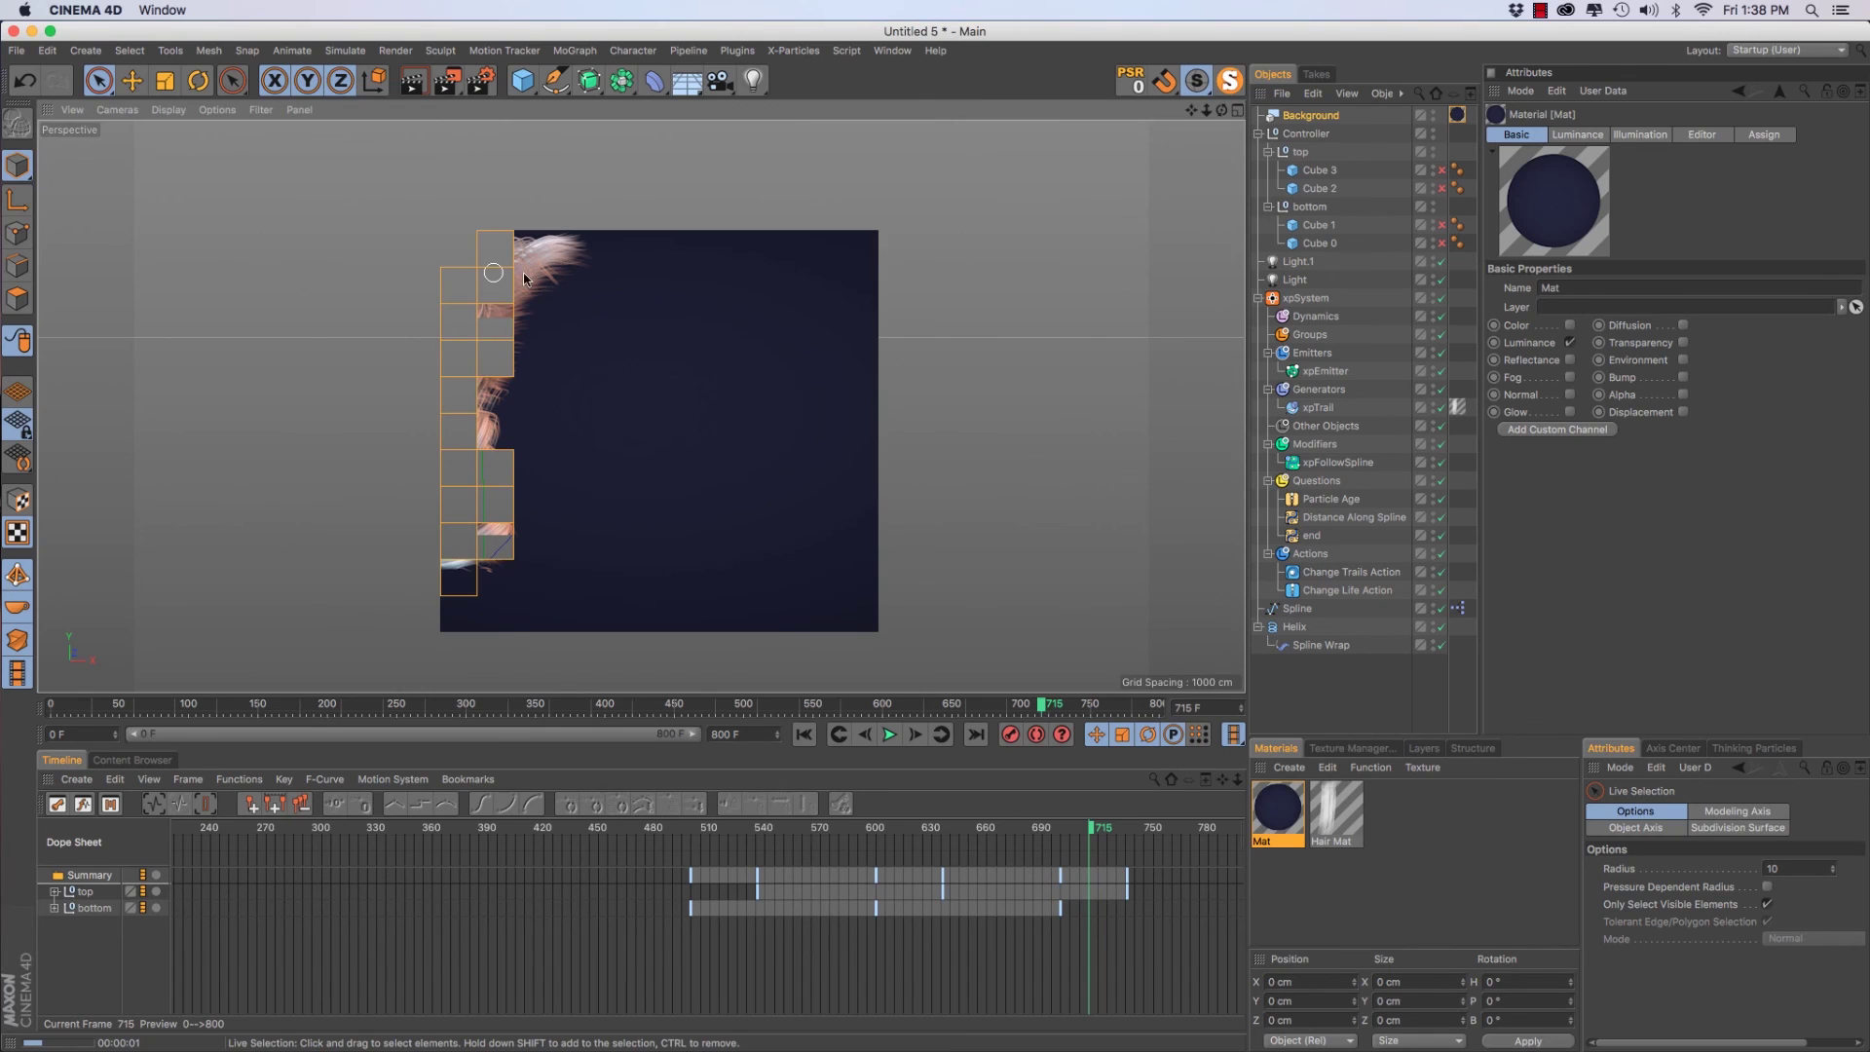
key("F8")
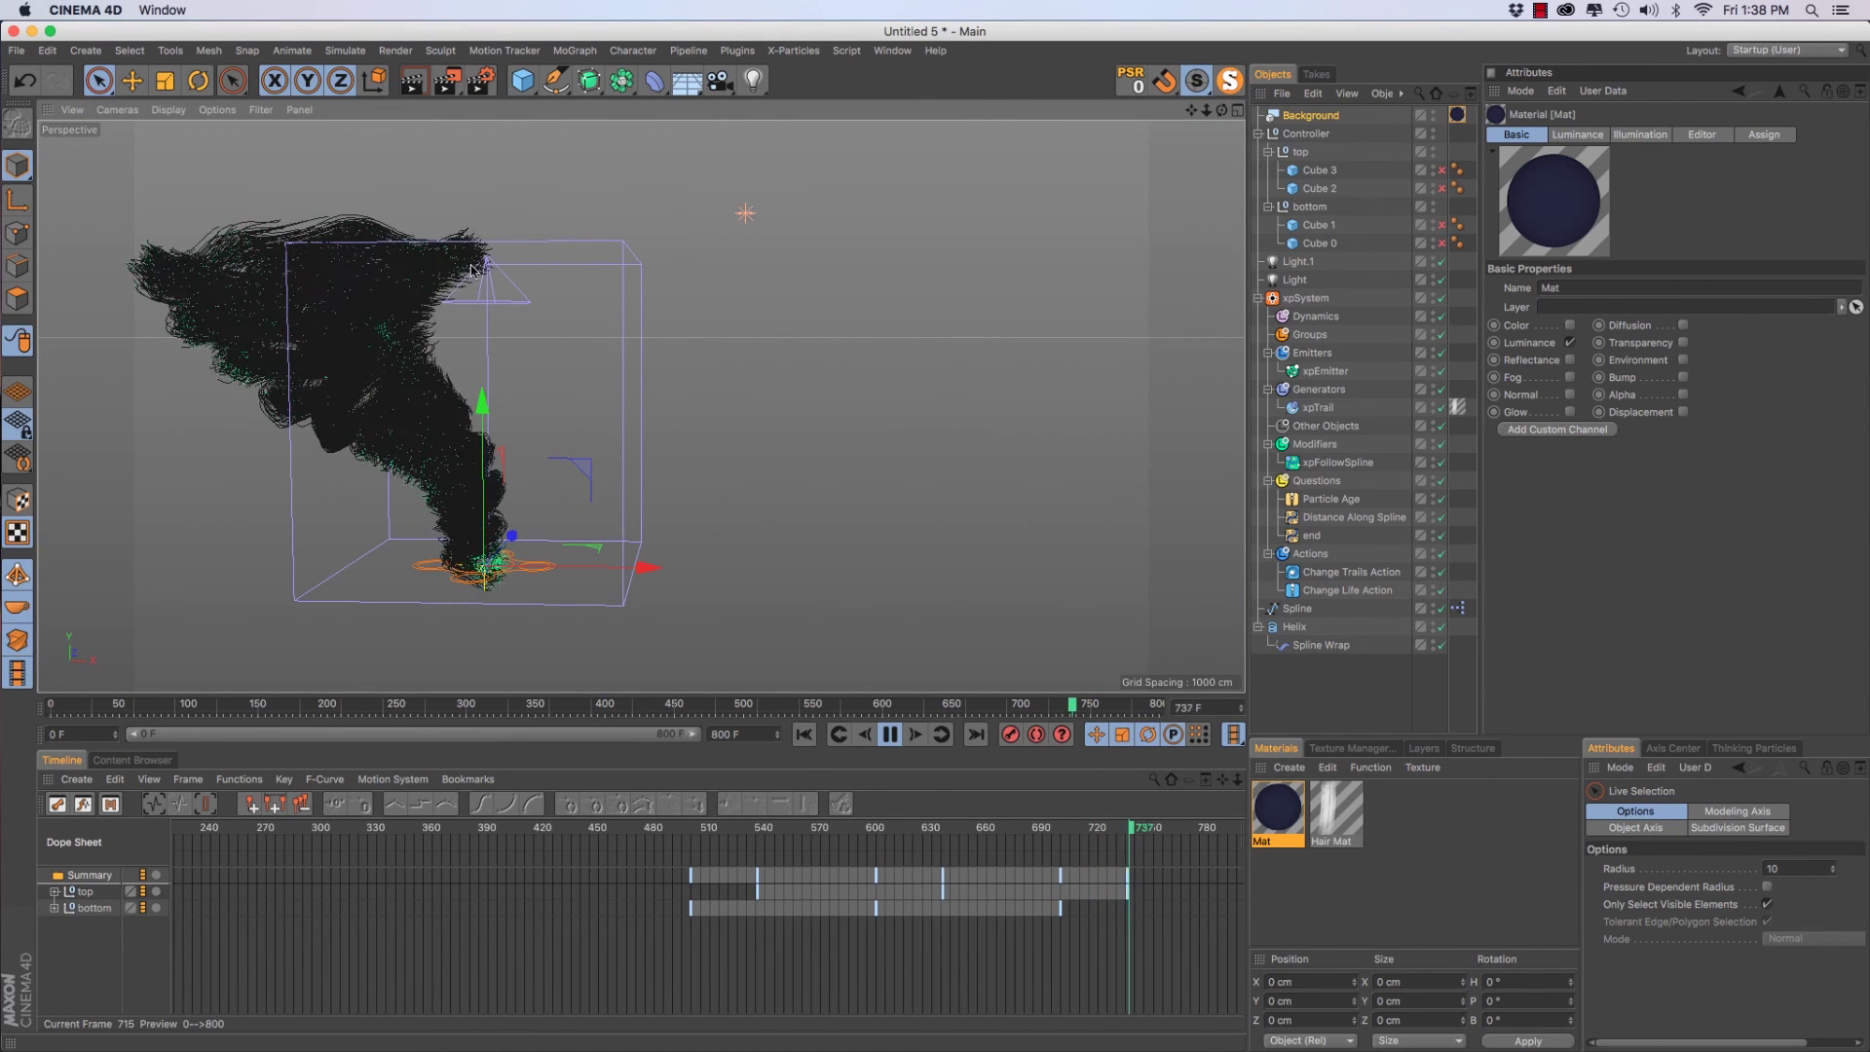
key("F8")
key("super+r")
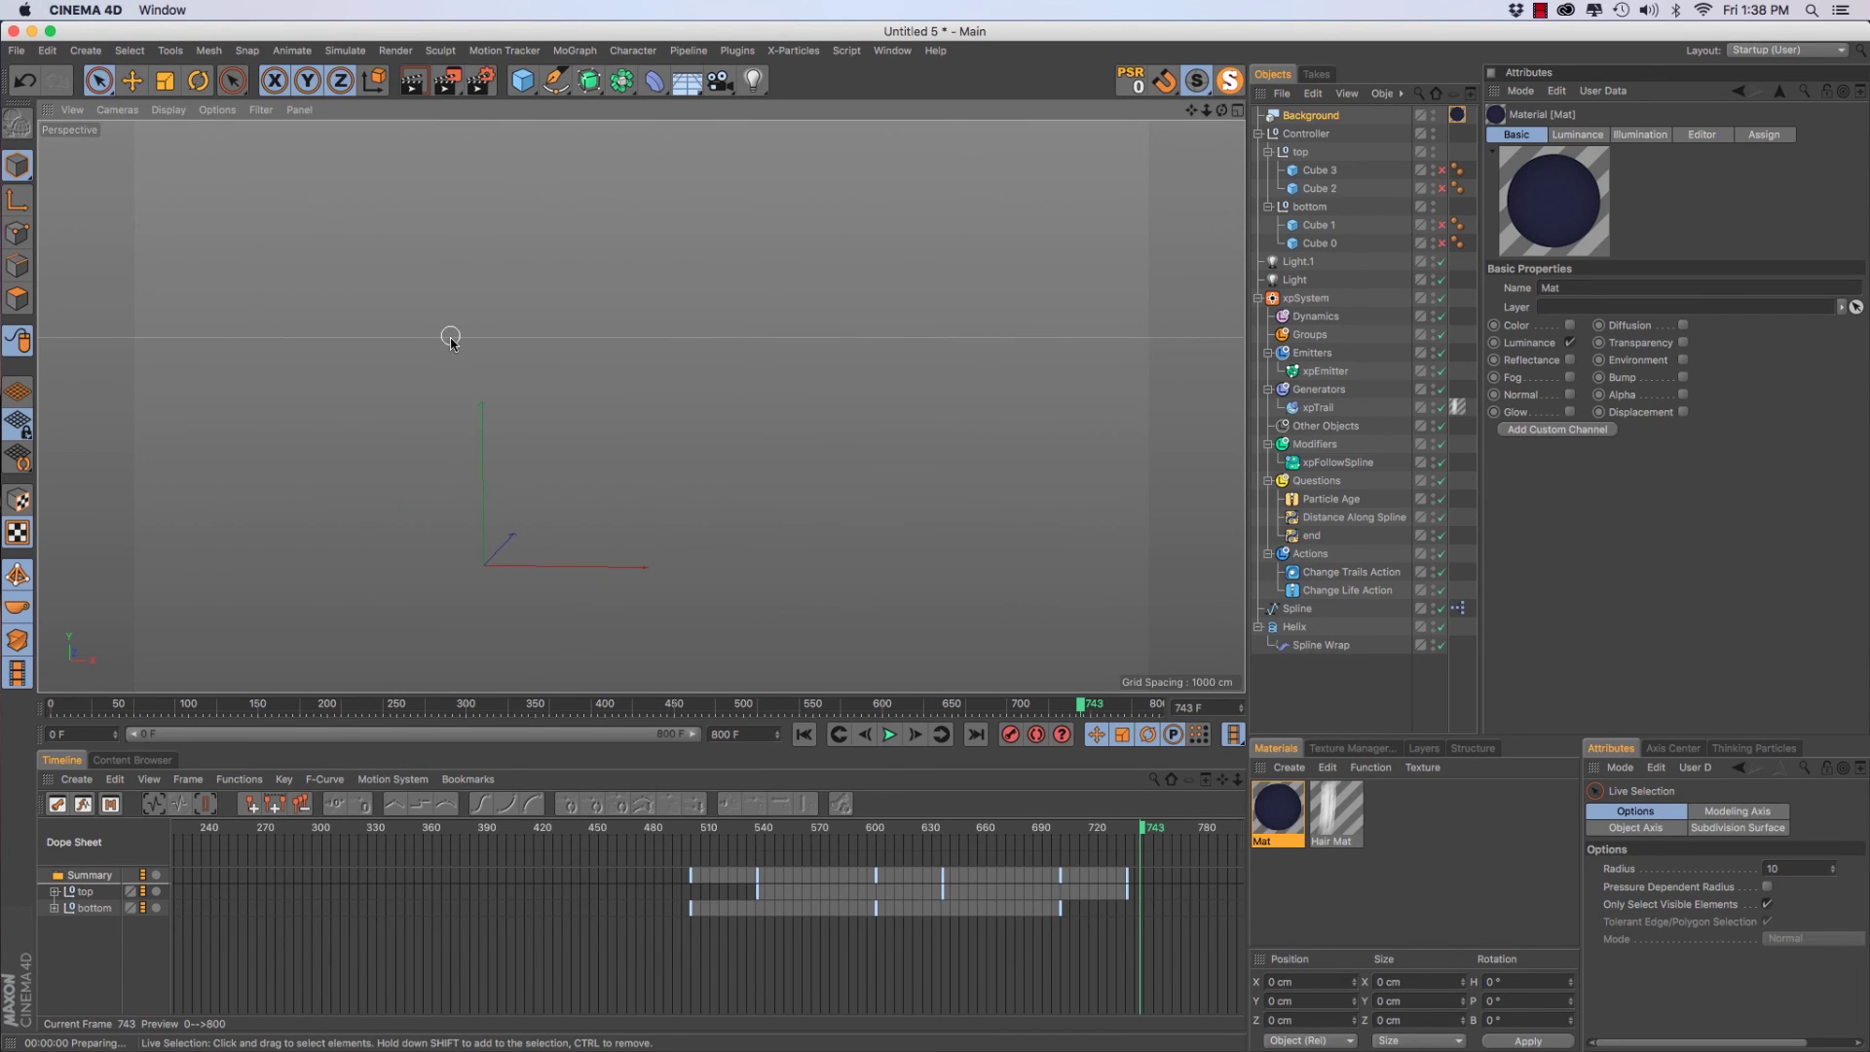
key("ctrl+r")
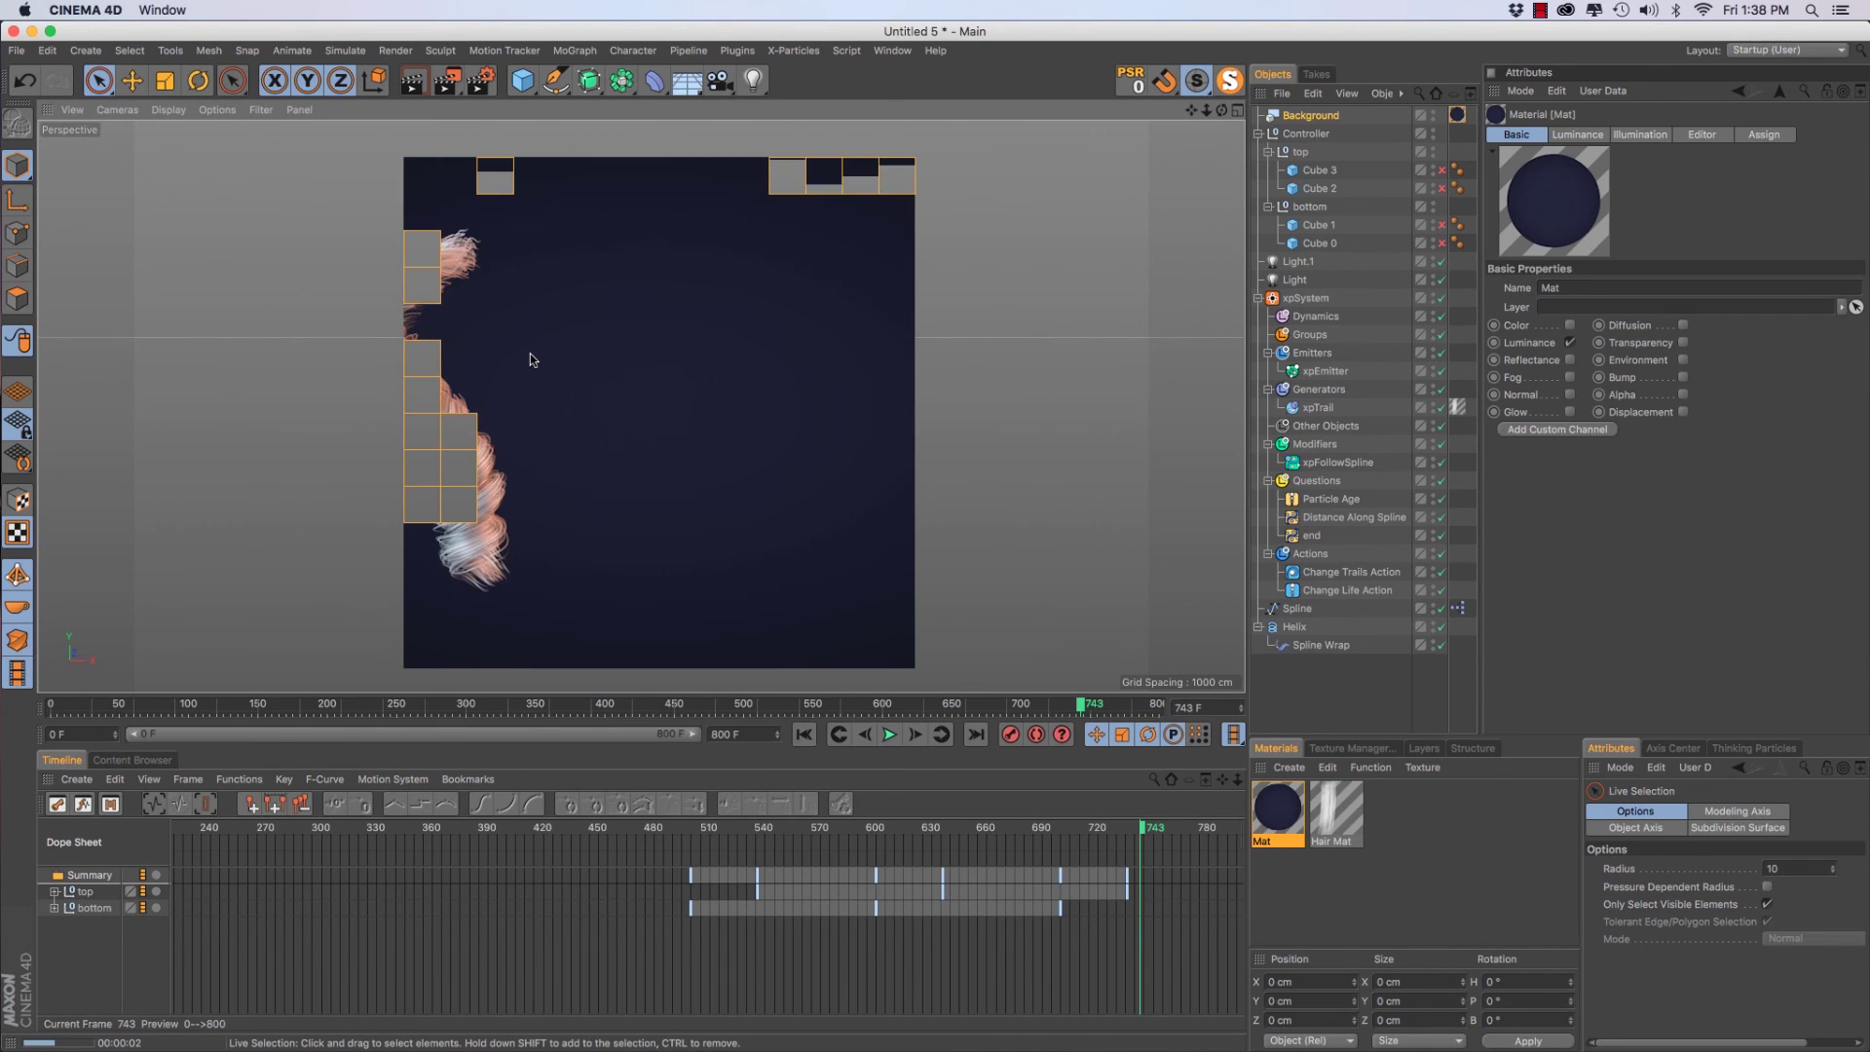